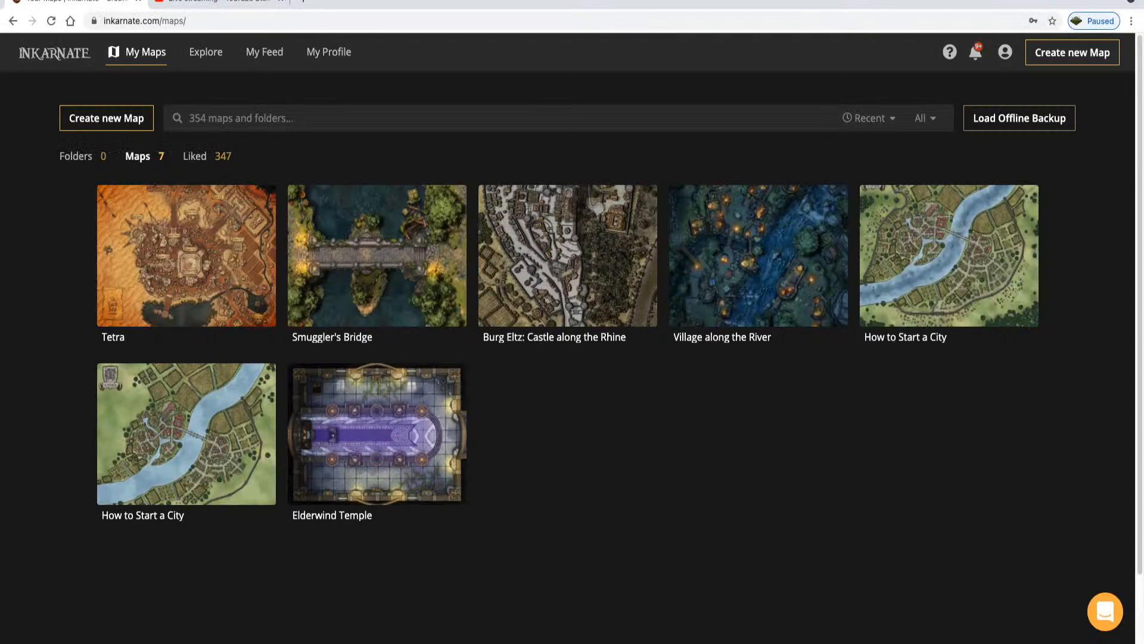
# Switch to the YouTube Studio live stream page and post "Hello Everyone" in the chat
pyautogui.hotkey('ctrl', 'Tab')
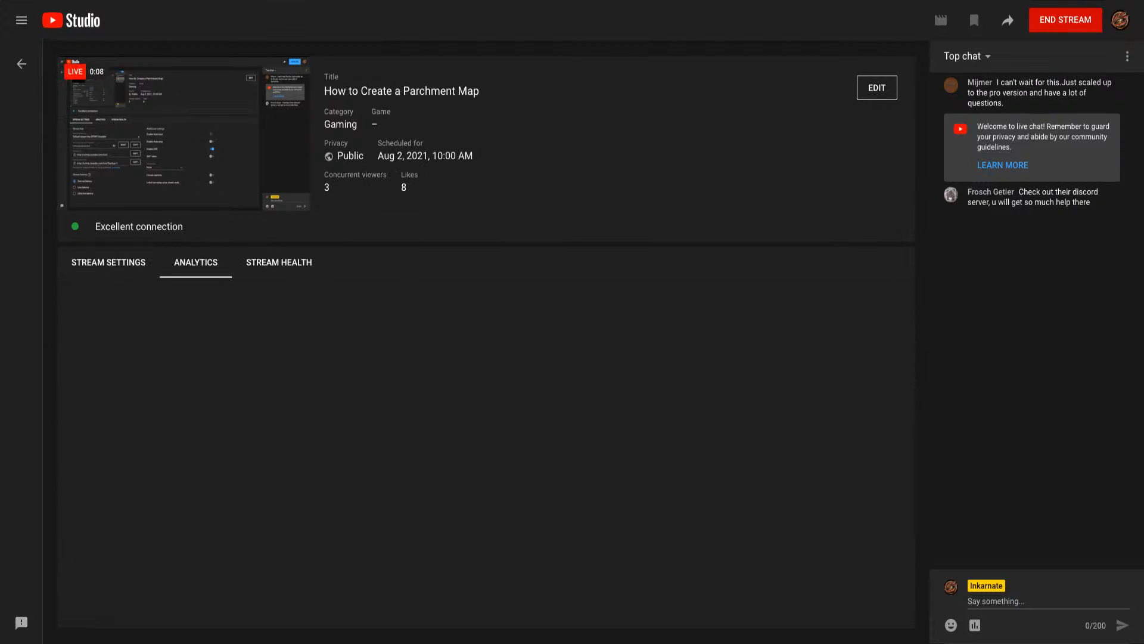
pyautogui.click(1047, 601)
pyautogui.write('He')
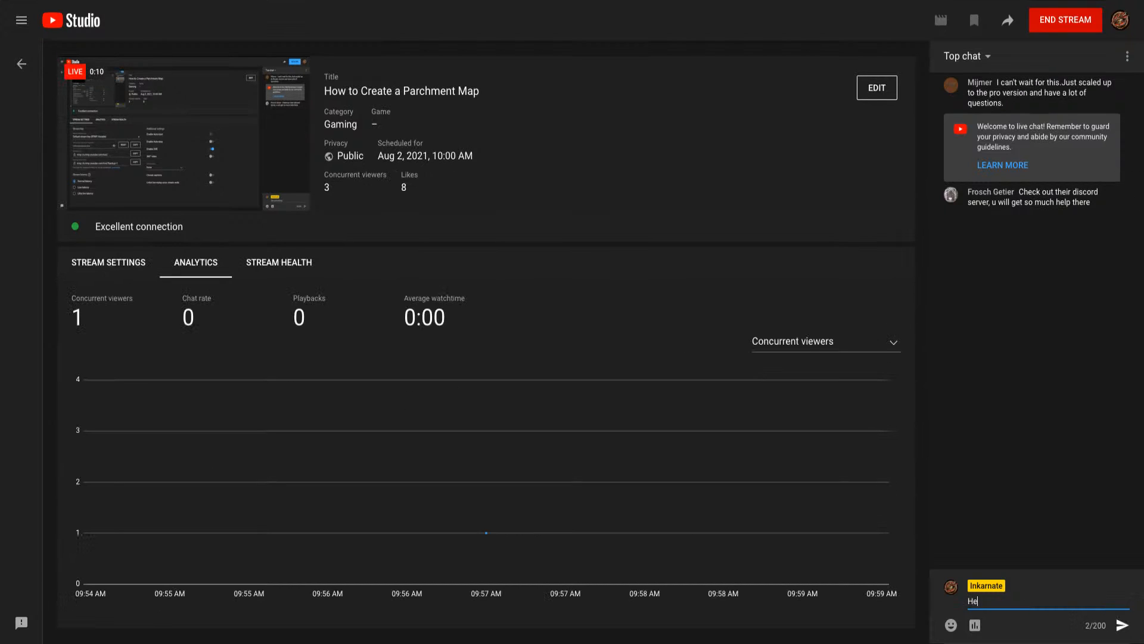
pyautogui.write('llo Everyone')
pyautogui.press('Return')
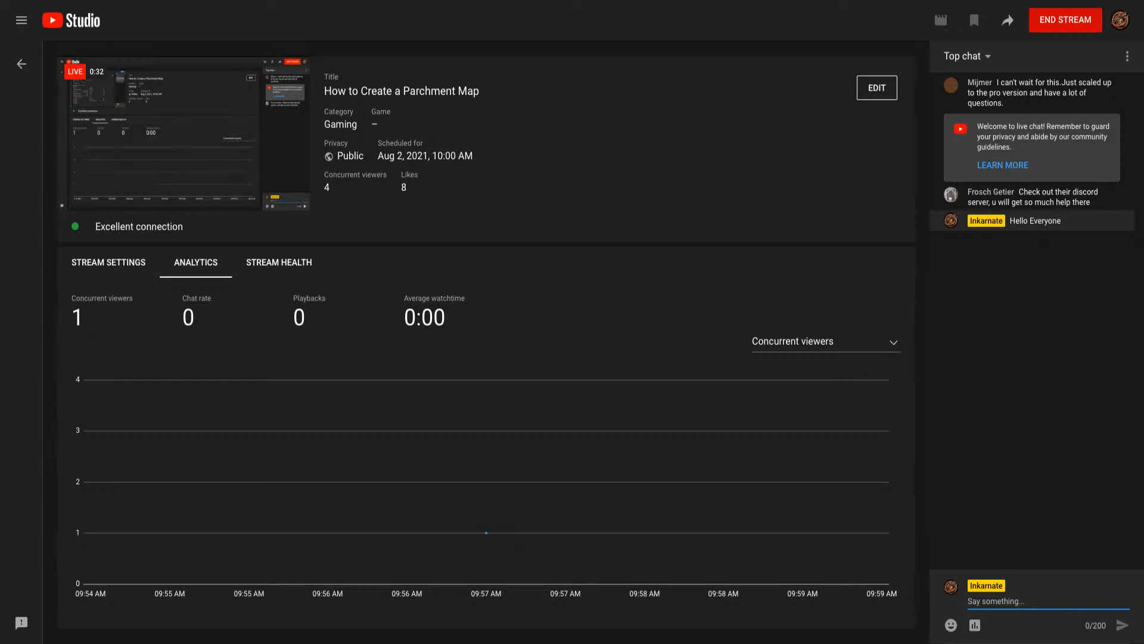
# Return to Inkarnate and create a new Parchment World map with High (2k) resolution and Landscape 40 x 30 aspect ratio
pyautogui.hotkey('alt', 'Tab')
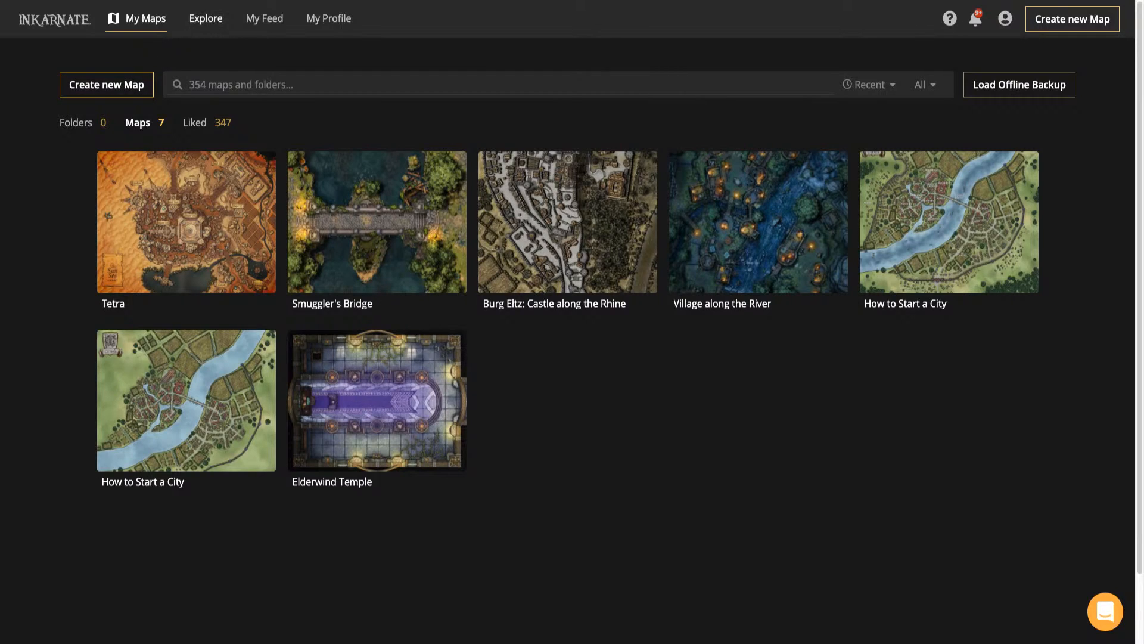
pyautogui.click(205, 18)
pyautogui.click(328, 18)
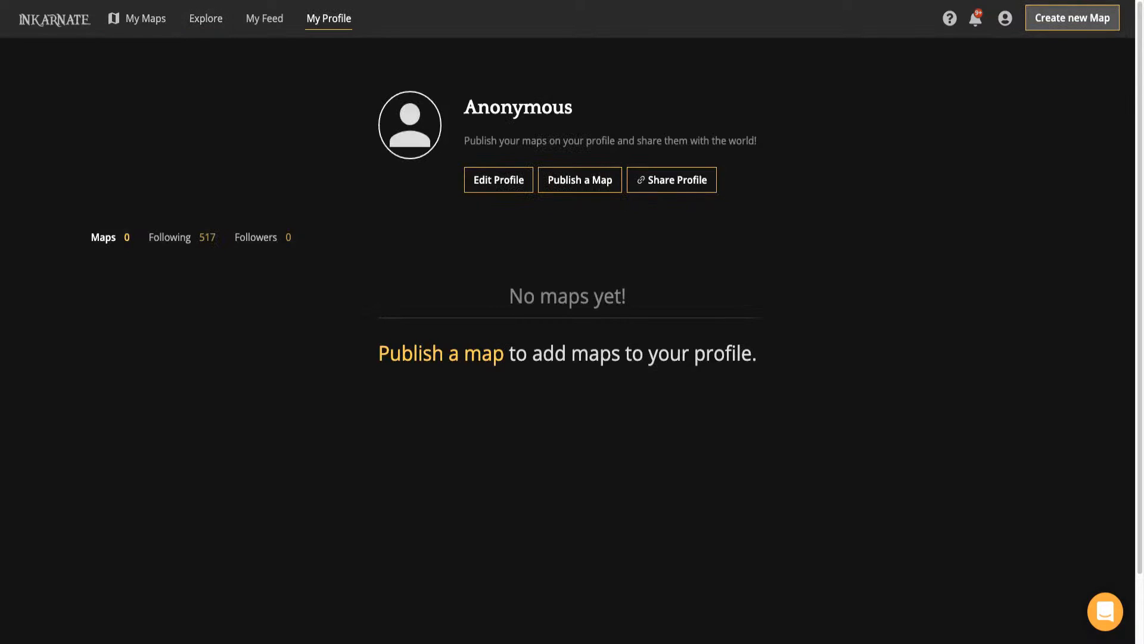
pyautogui.click(1072, 18)
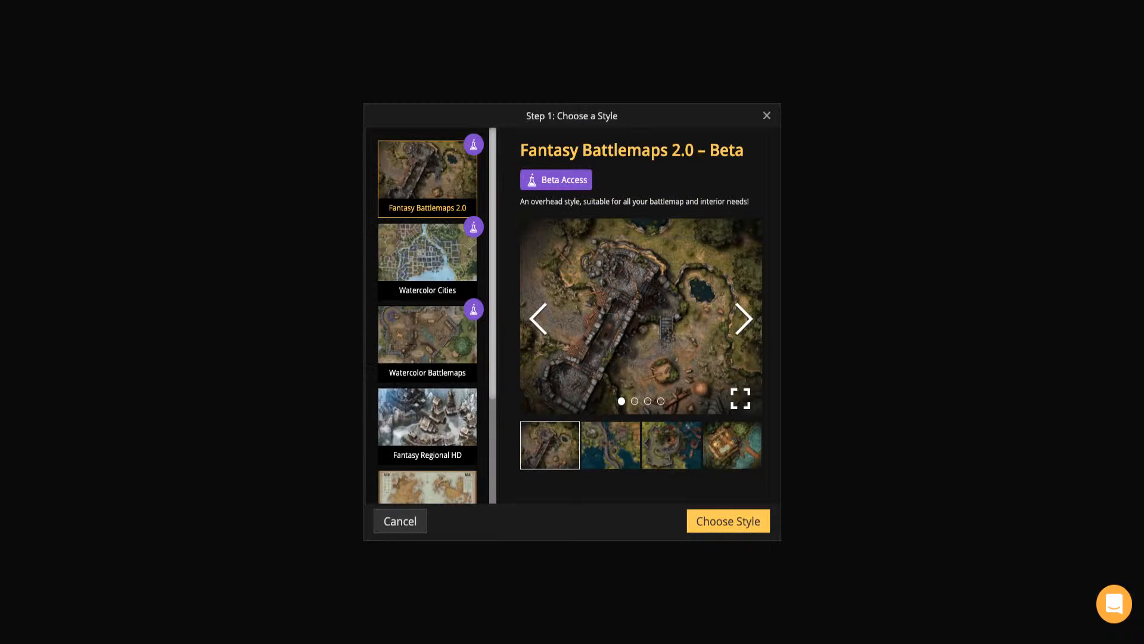
pyautogui.scroll(-1, 427, 316)
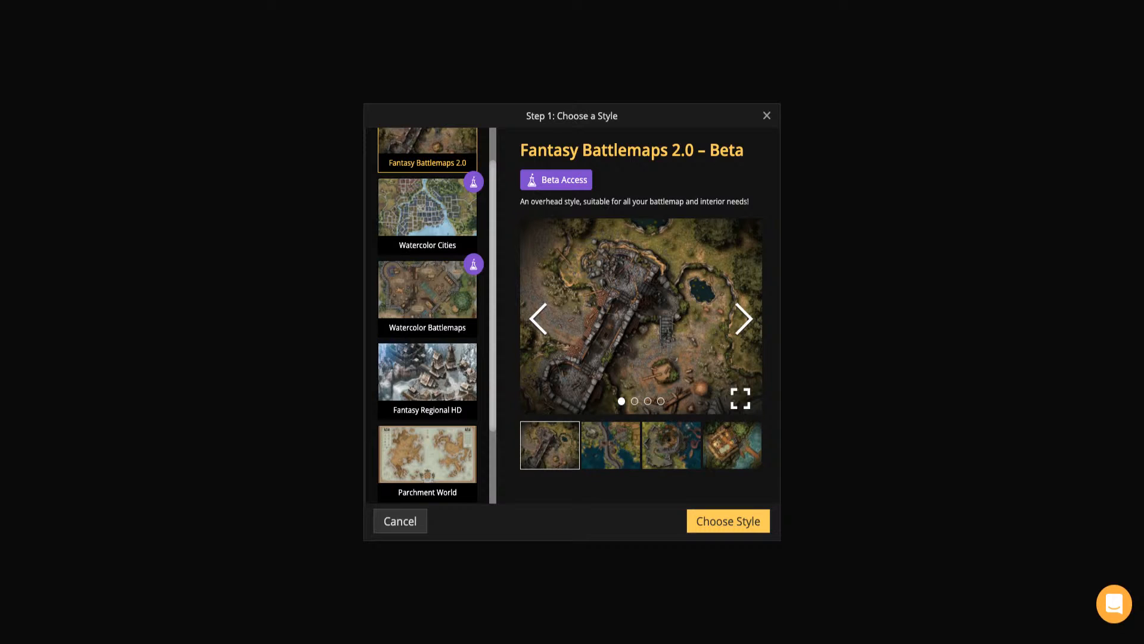
pyautogui.click(426, 463)
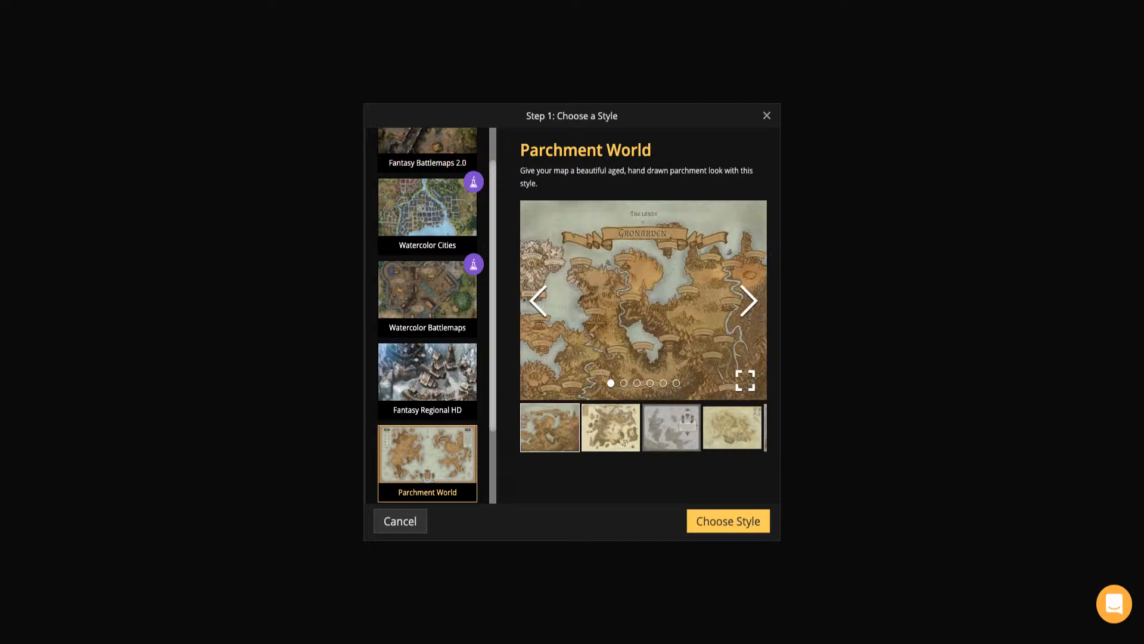
pyautogui.click(728, 520)
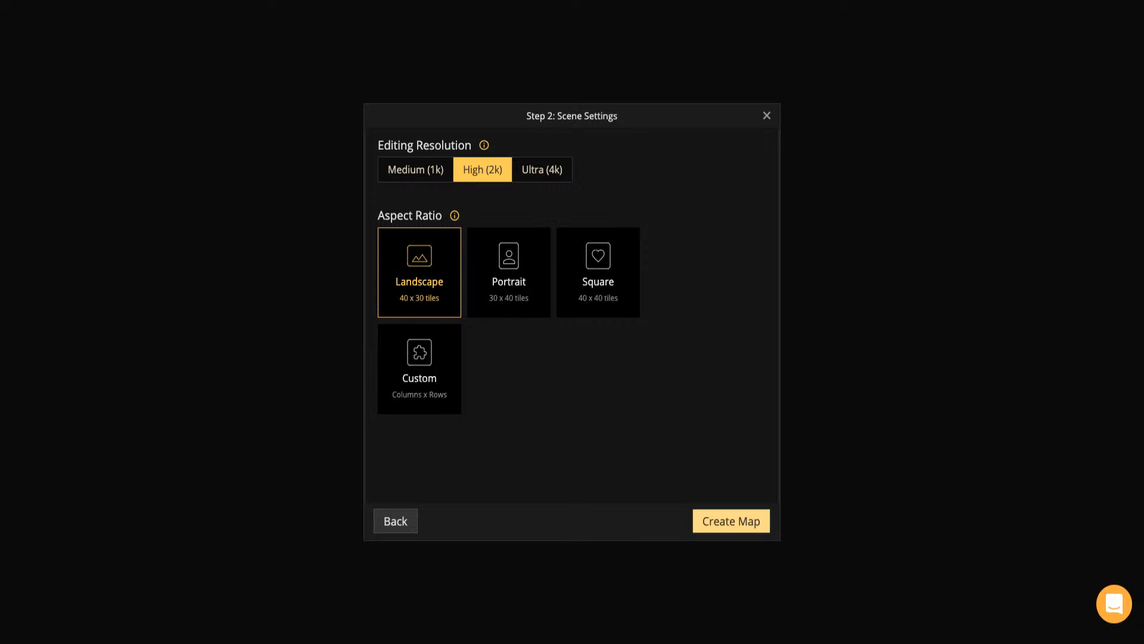
pyautogui.click(731, 520)
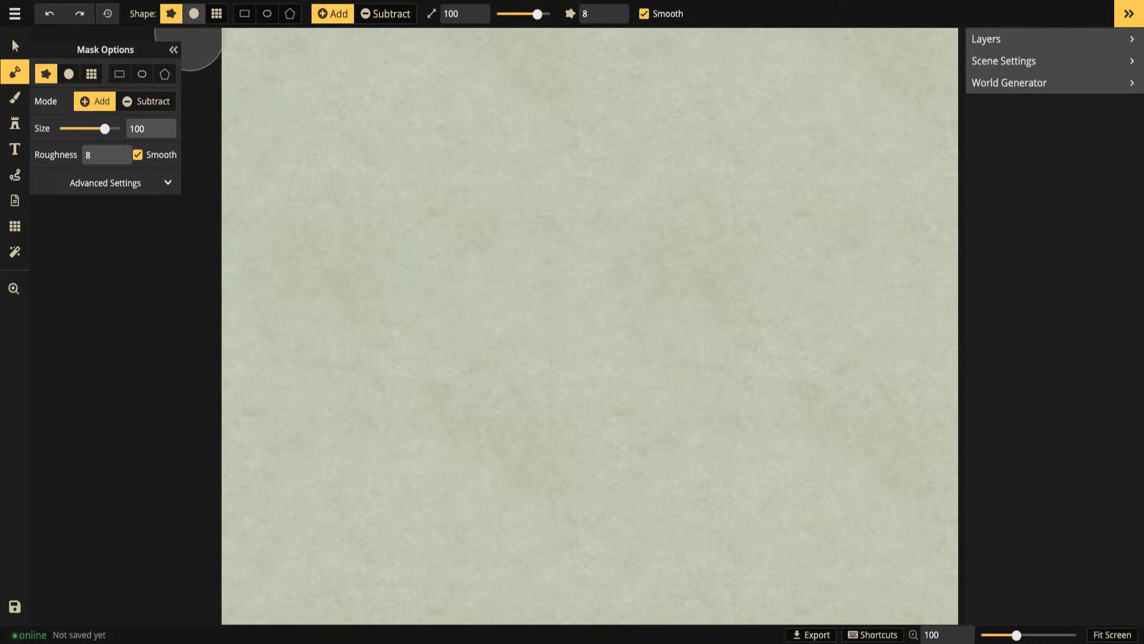
pyautogui.hotkey('alt', 'Tab')
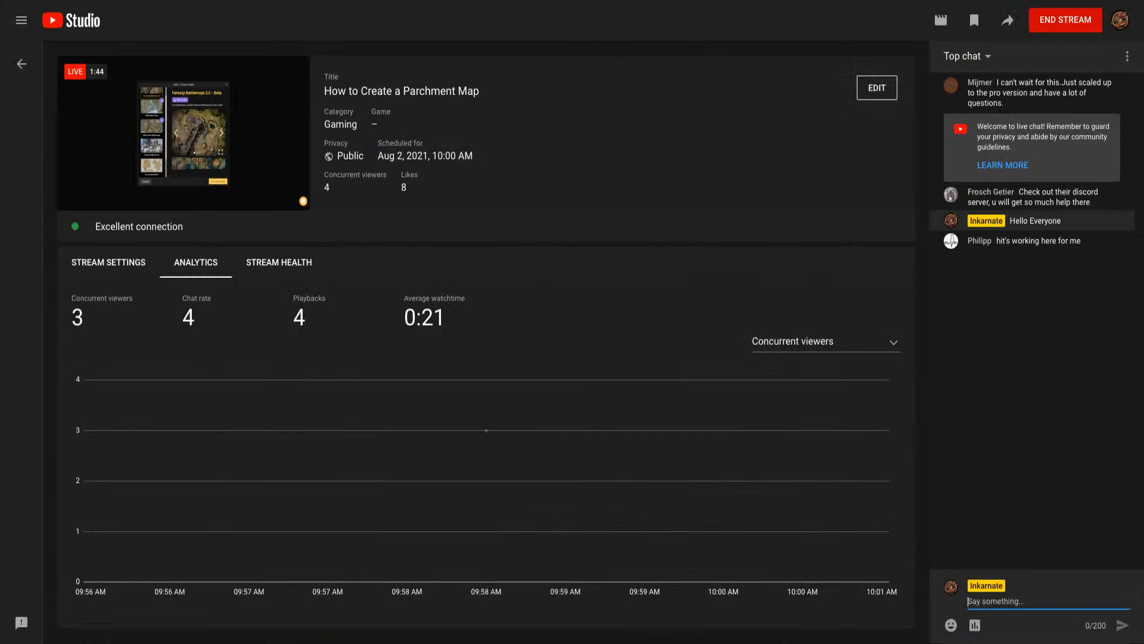
pyautogui.hotkey('alt', 'Tab')
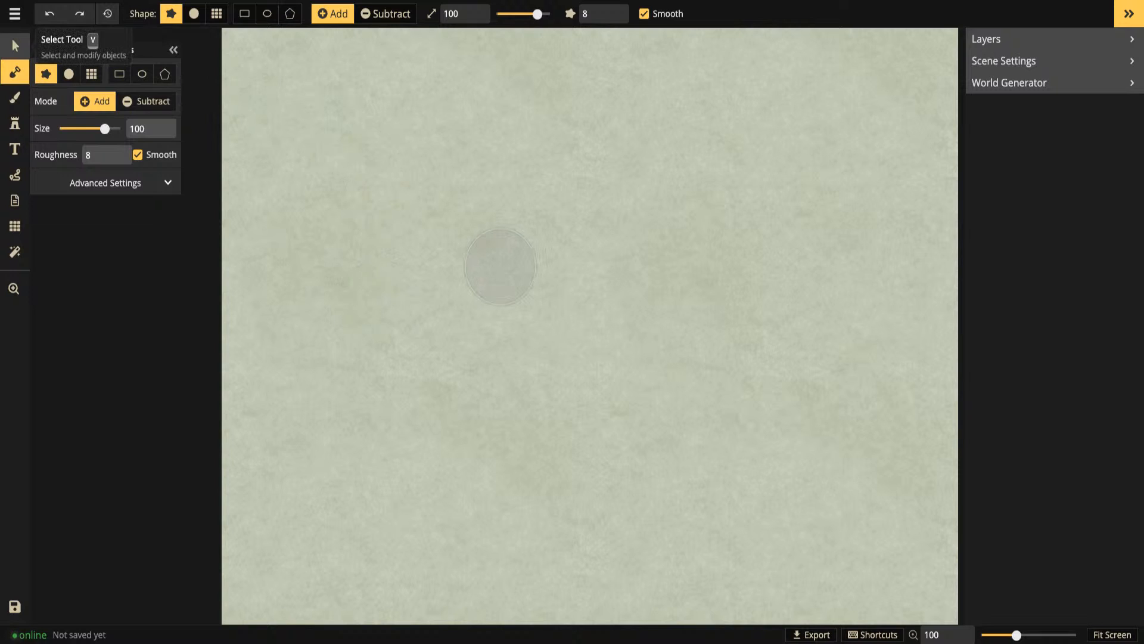
pyautogui.click(15, 45)
pyautogui.click(15, 71)
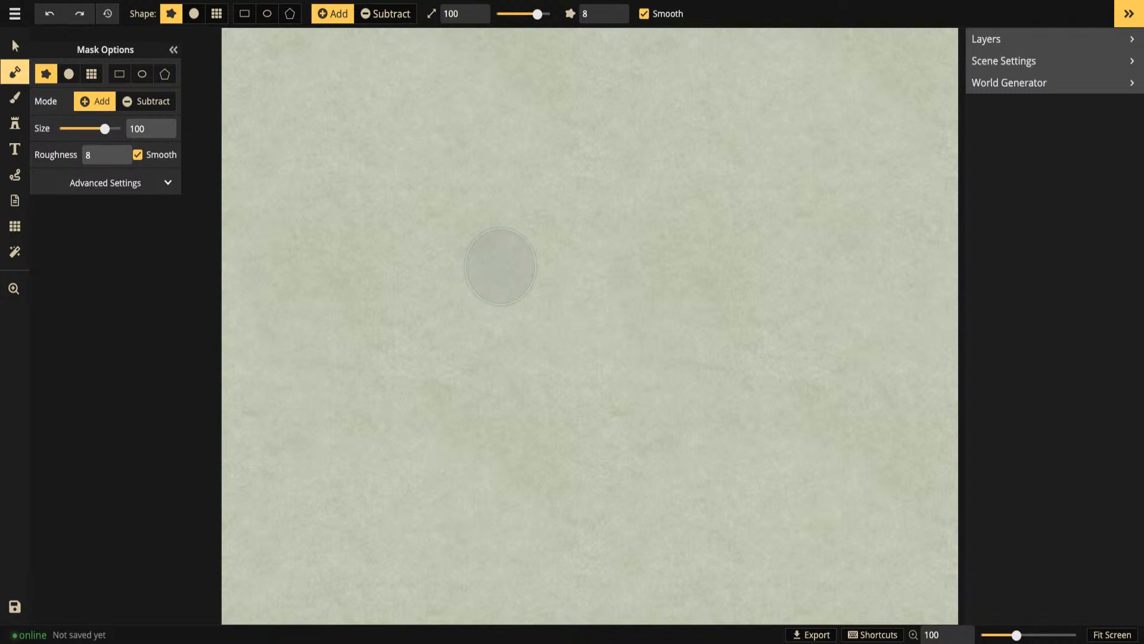
# Place a text label reading "1. Landmasses" on the upper-left part of the map
pyautogui.press('t')
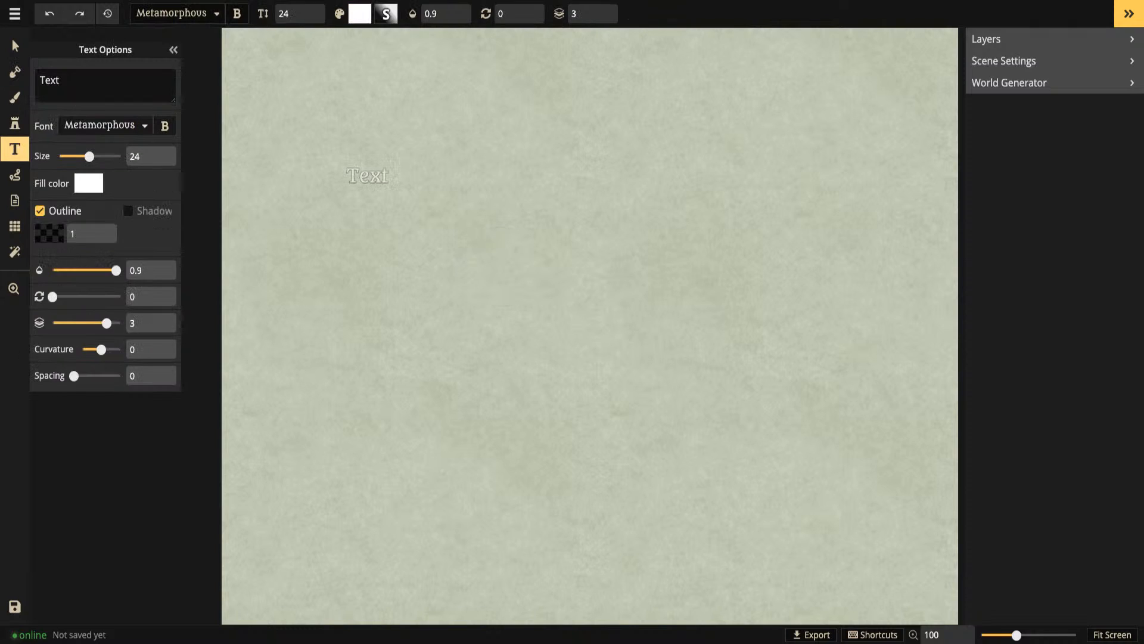
pyautogui.click(367, 175)
pyautogui.write('1.')
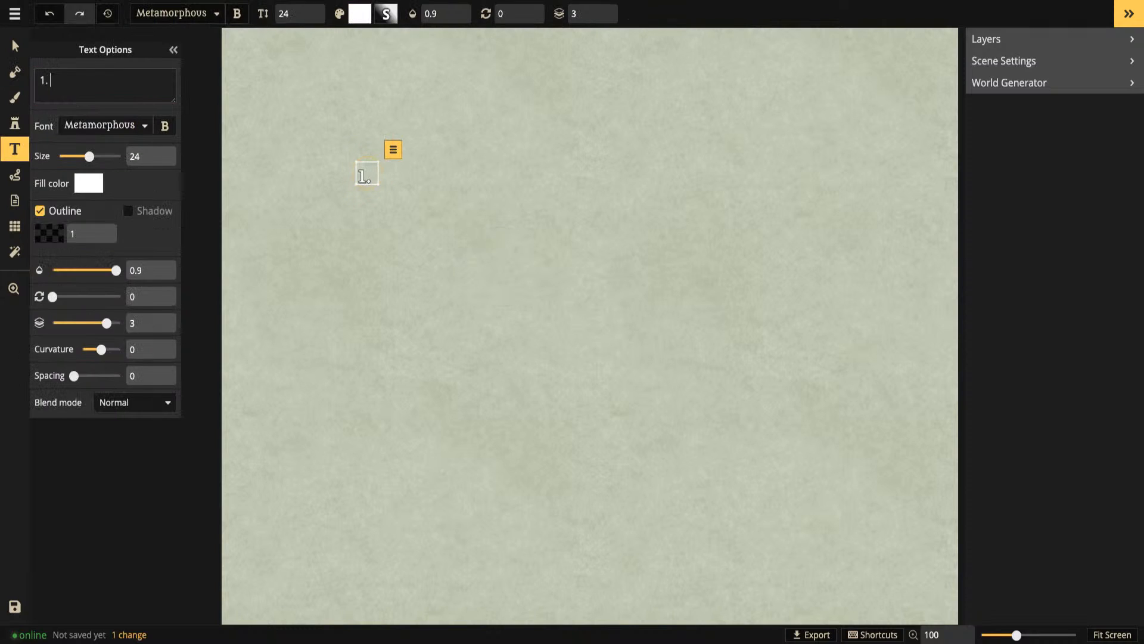
pyautogui.write(' Landmasses')
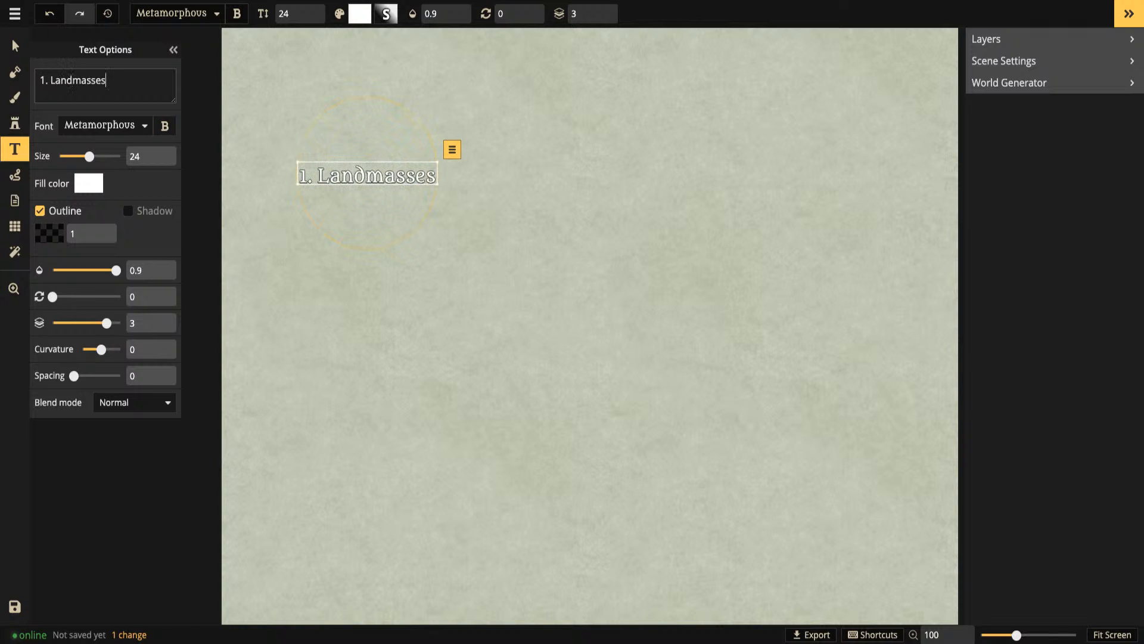
# Remove the outline from the "1. Landmasses" label and set its fill color to black
pyautogui.click(49, 233)
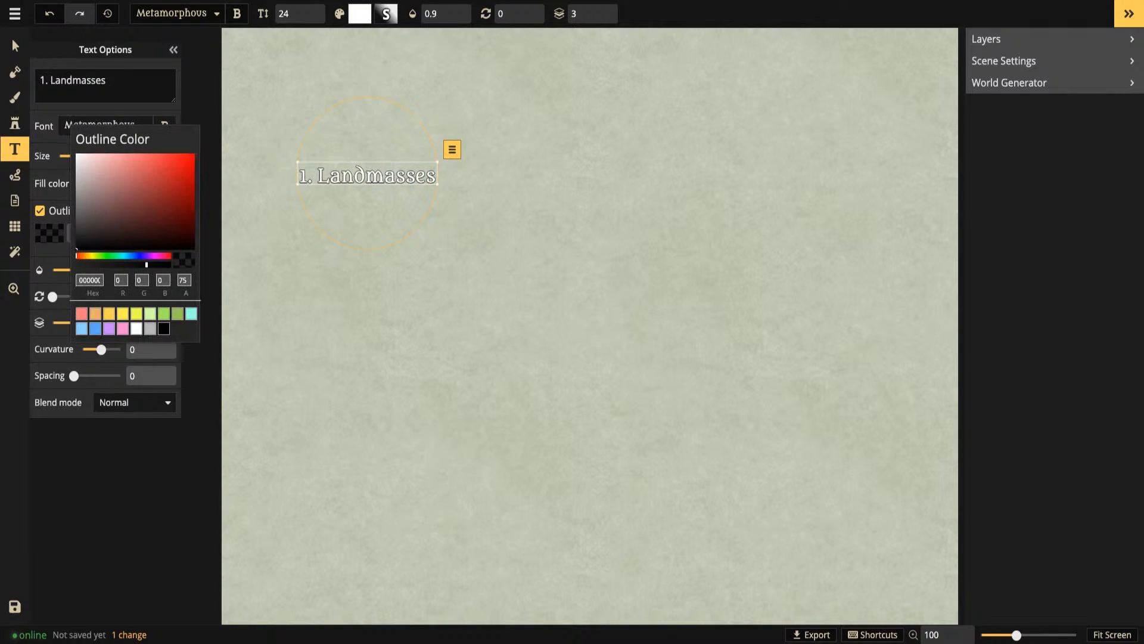
pyautogui.moveTo(146, 264); pyautogui.dragTo(170, 264)
pyautogui.click(40, 210)
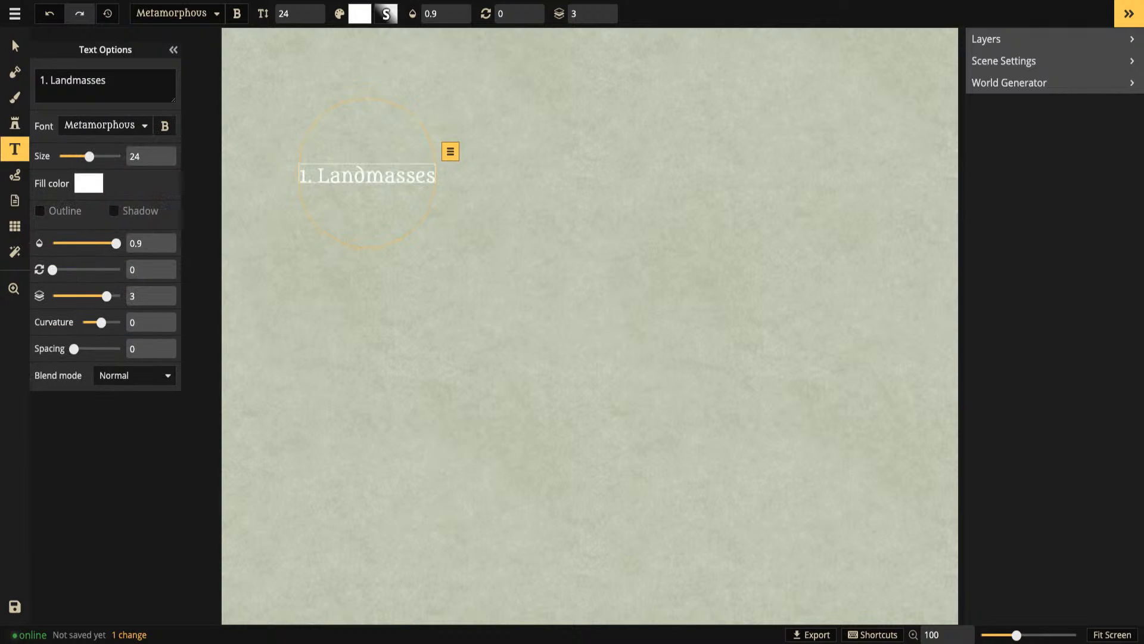
pyautogui.click(88, 183)
pyautogui.click(200, 276)
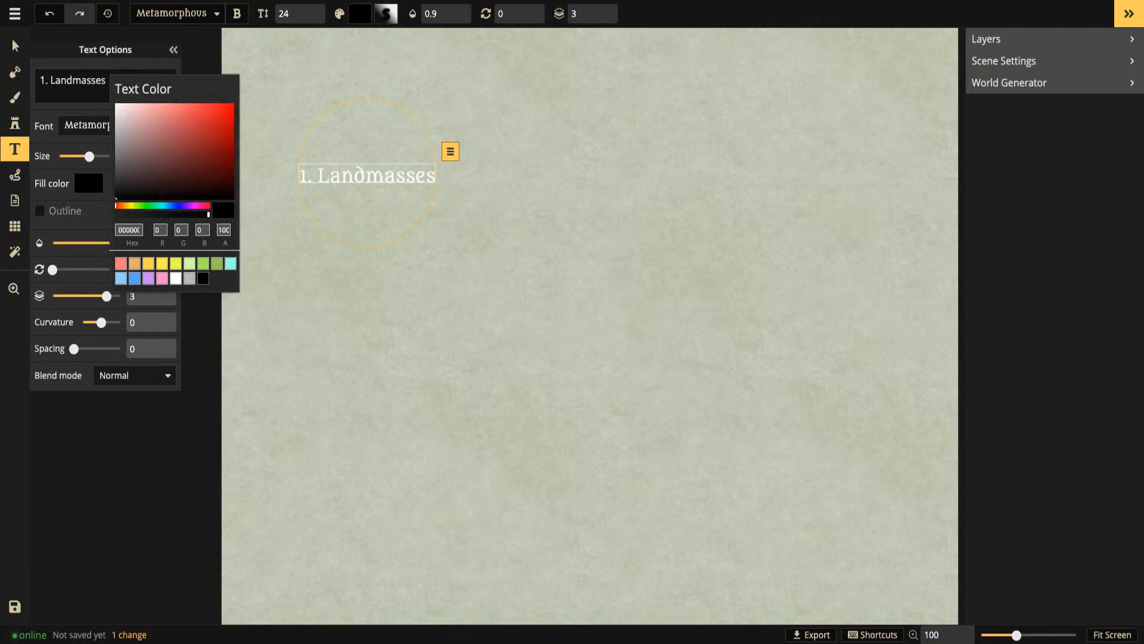
# Move the "1. Landmasses" label up into the map's upper-left corner
pyautogui.click(13, 43)
pyautogui.click(13, 43)
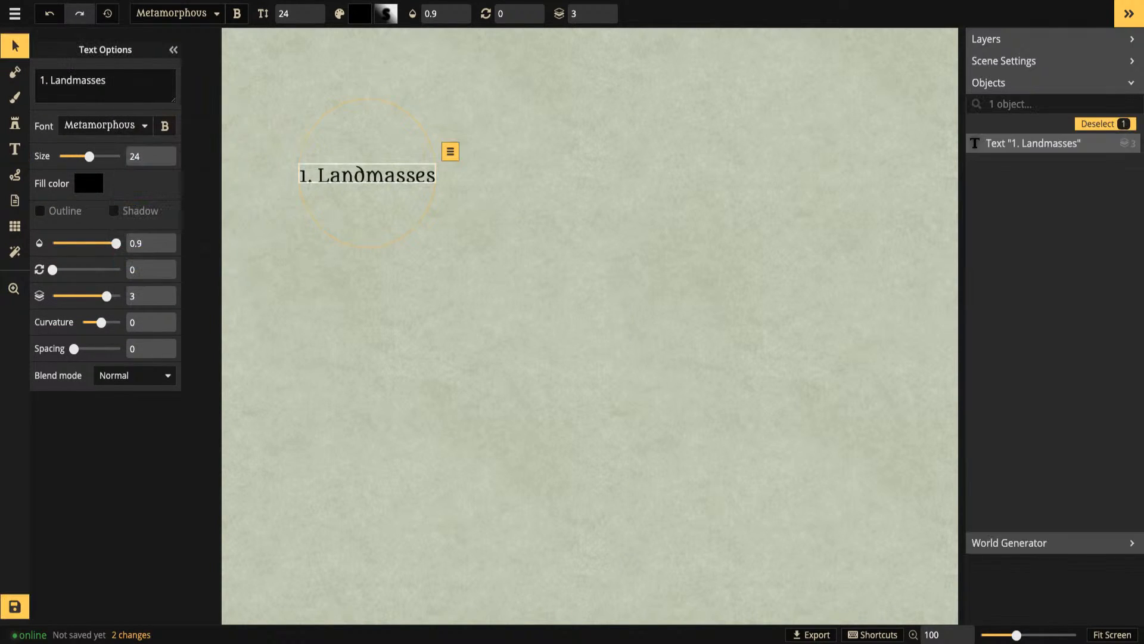
pyautogui.moveTo(323, 76); pyautogui.dragTo(320, 50)
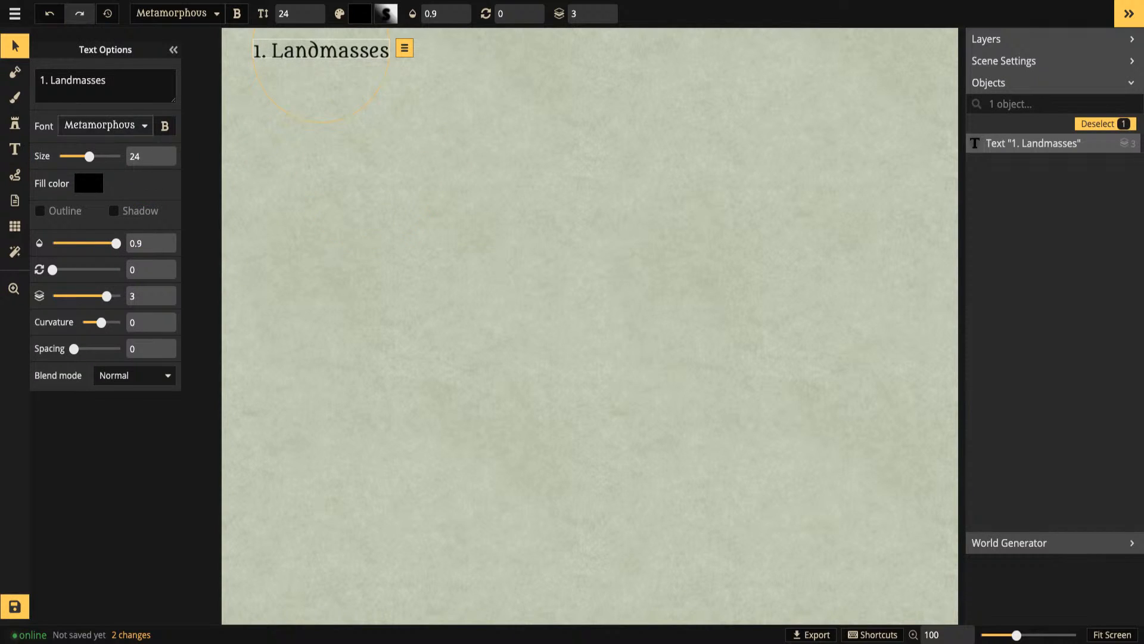
# Paint a curved landmass from the map's upper left to its lower middle with the Mask tool in Add mode at size 100
pyautogui.click(15, 71)
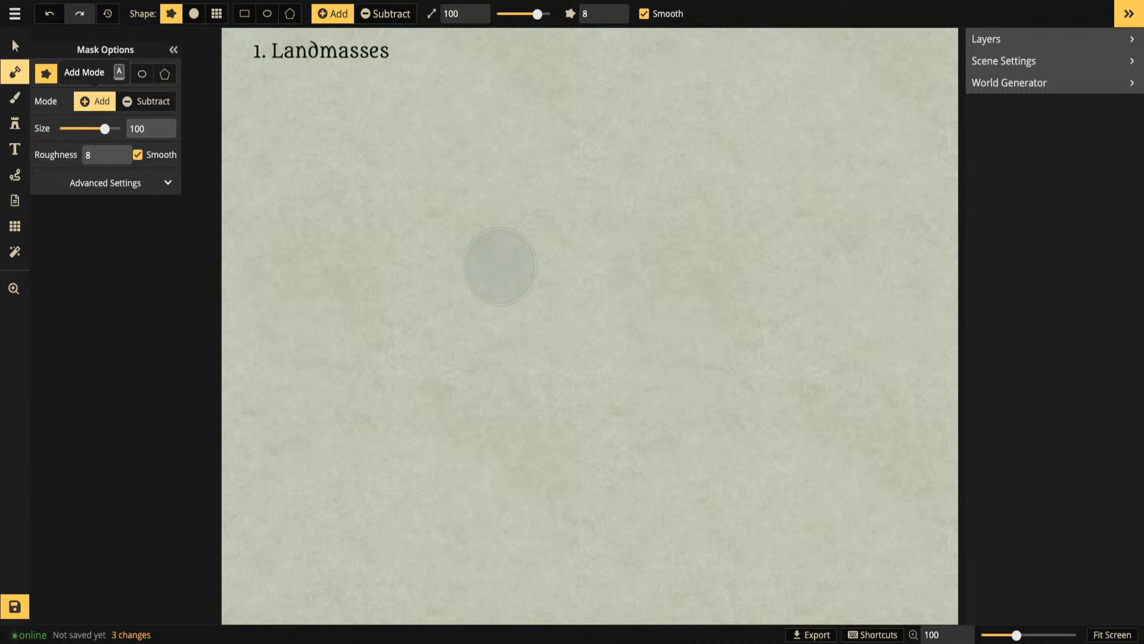
pyautogui.press('d')
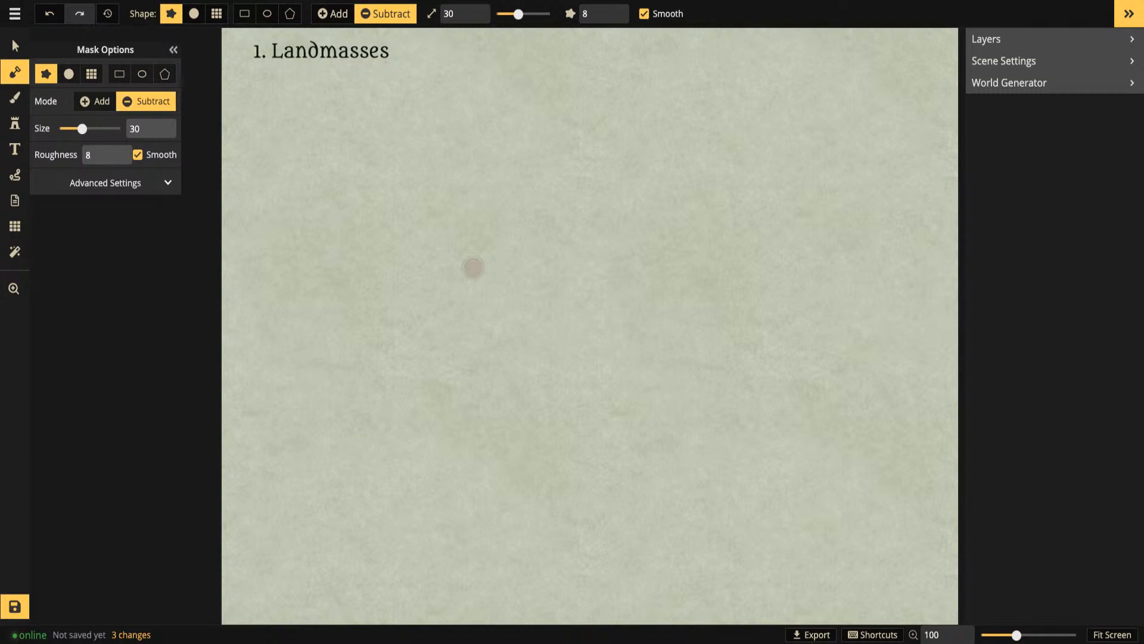
pyautogui.click(378, 299)
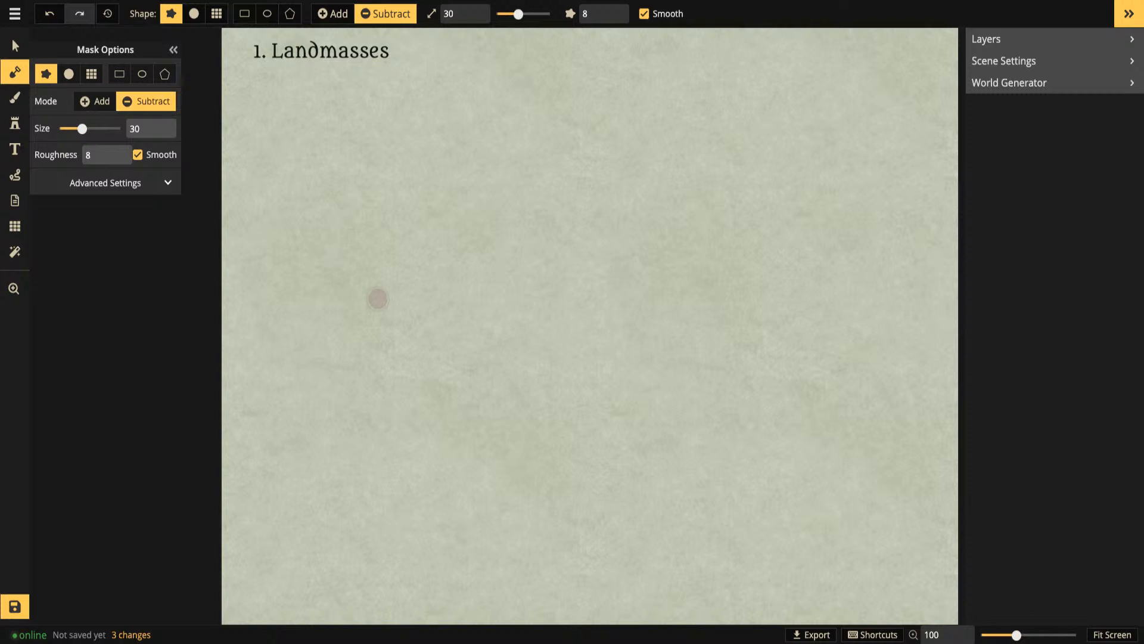
pyautogui.click(95, 101)
pyautogui.moveTo(399, 212)
pyautogui.mouseDown()
pyautogui.moveTo(408, 318)
pyautogui.moveTo(594, 402)
pyautogui.moveTo(621, 400)
pyautogui.mouseUp()
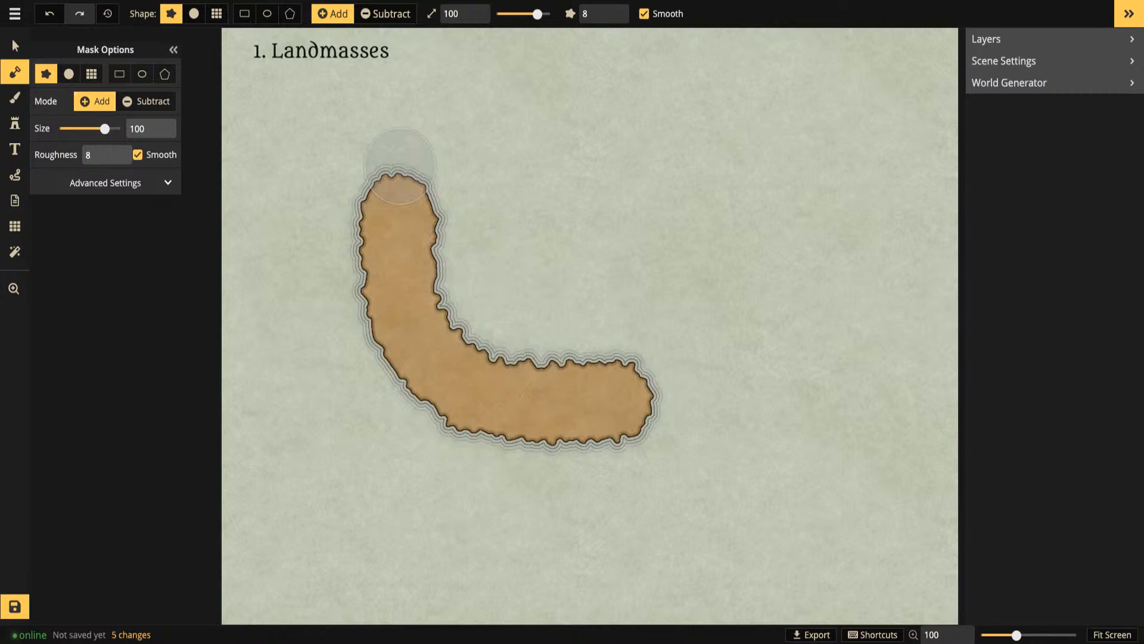
# Brush the olive texture at size 80 over the landmass's upper part in the foreground and across the surrounding water in the background
pyautogui.press('b')
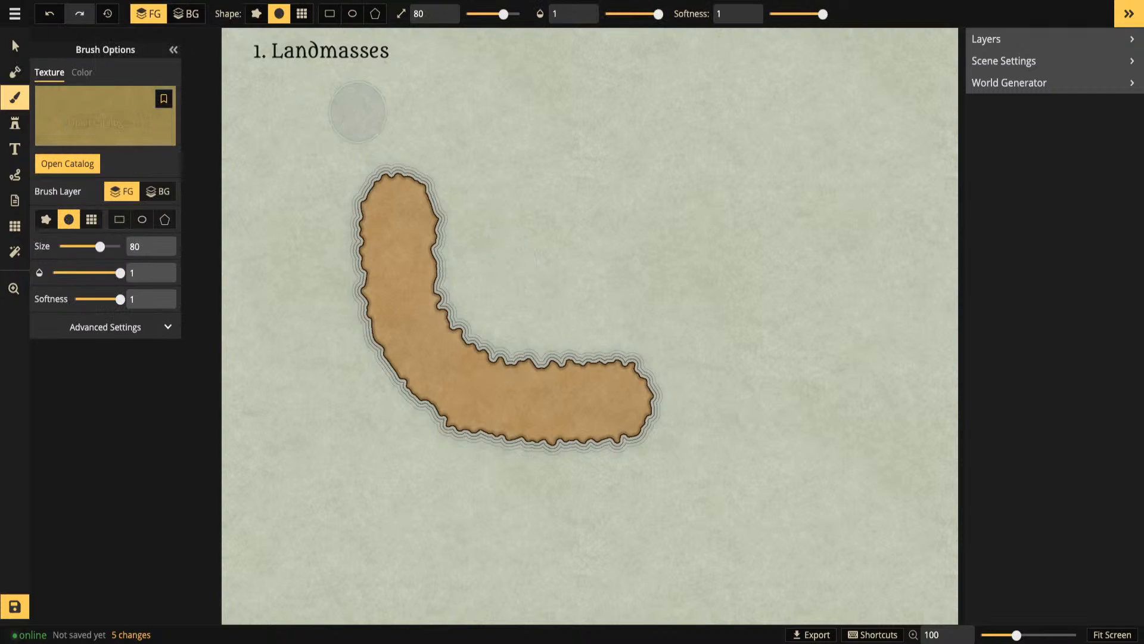
pyautogui.moveTo(350, 179)
pyautogui.mouseDown()
pyautogui.moveTo(464, 225)
pyautogui.moveTo(447, 270)
pyautogui.mouseUp()
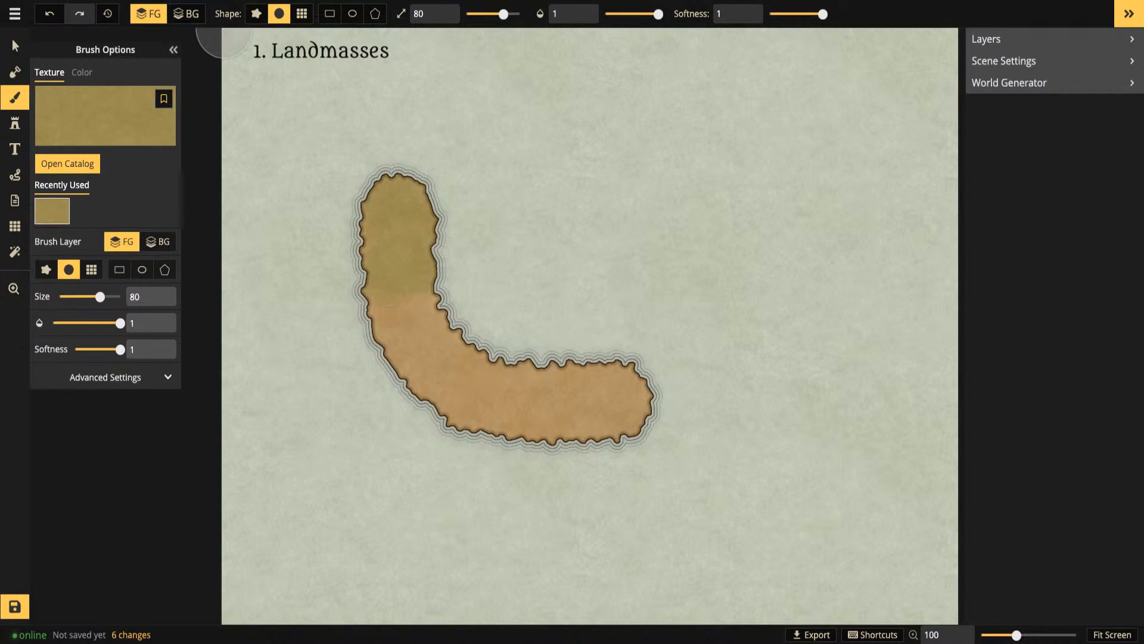
pyautogui.click(186, 13)
pyautogui.moveTo(300, 197)
pyautogui.mouseDown()
pyautogui.moveTo(510, 153)
pyautogui.moveTo(554, 364)
pyautogui.moveTo(554, 337)
pyautogui.mouseUp()
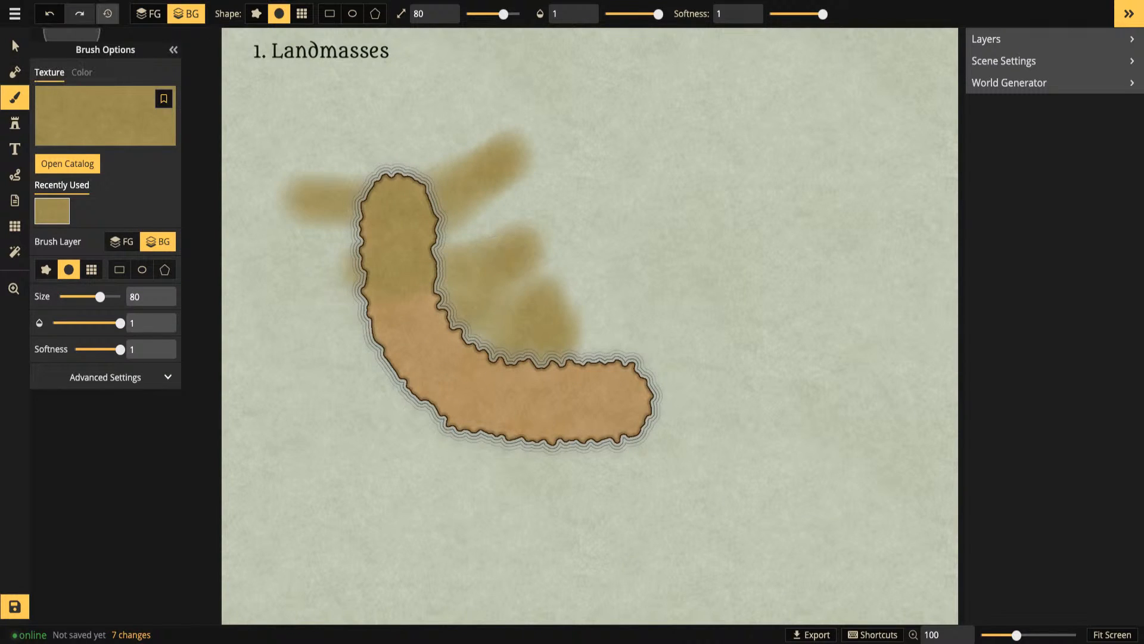
# Use the changes history to roll the map back to before the landmass and brush strokes, keeping the repositioned label
pyautogui.click(107, 13)
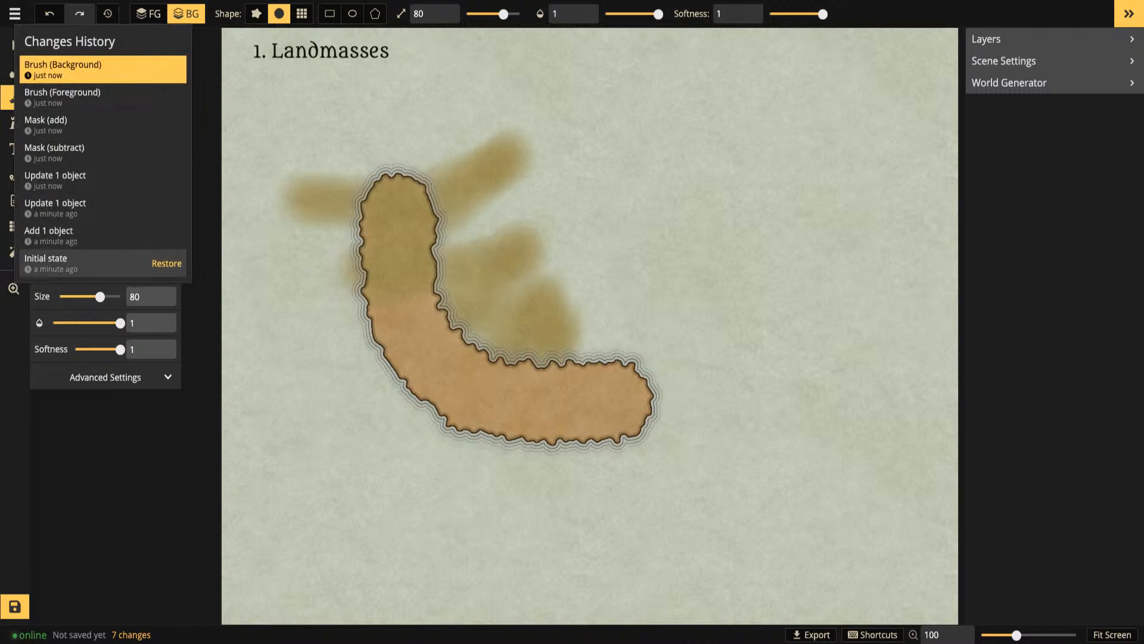
pyautogui.click(167, 263)
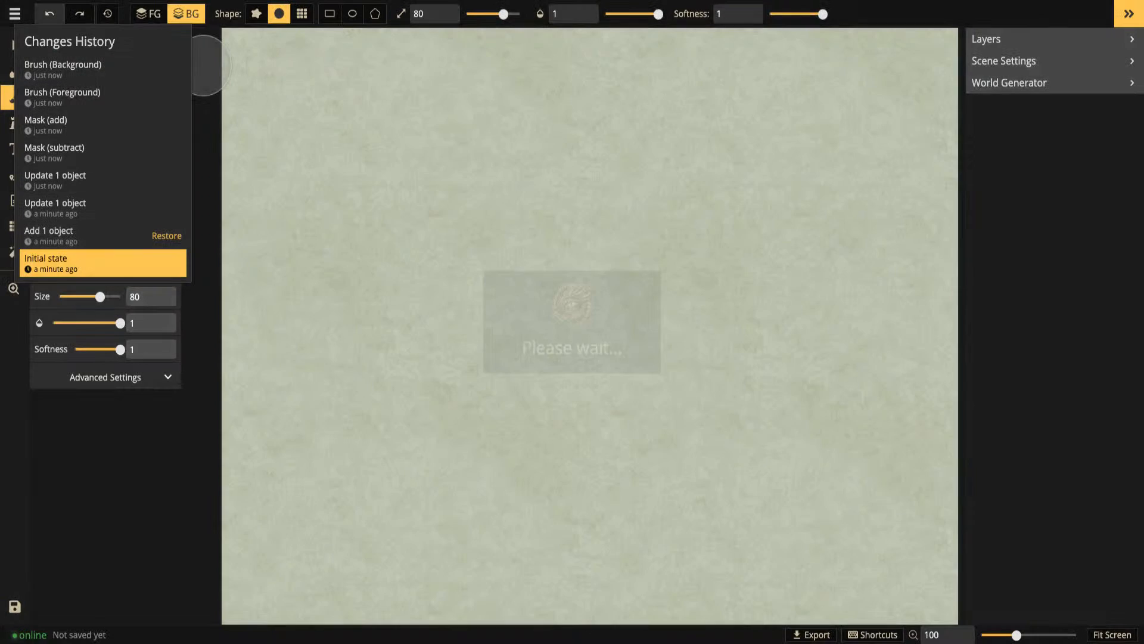
pyautogui.click(167, 235)
pyautogui.click(167, 206)
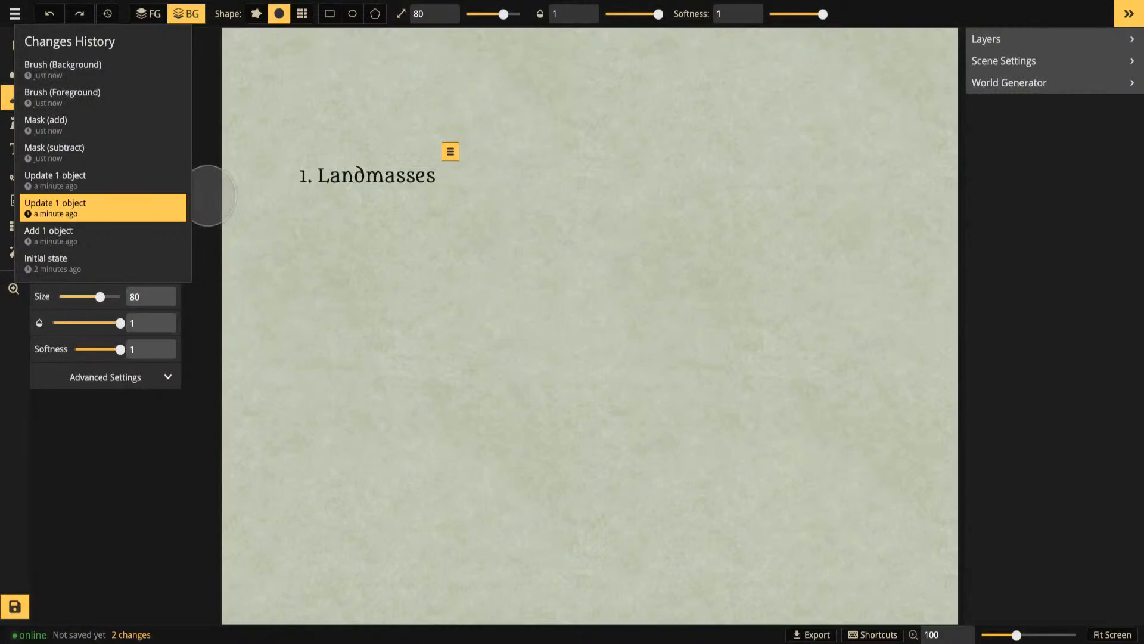
pyautogui.click(164, 152)
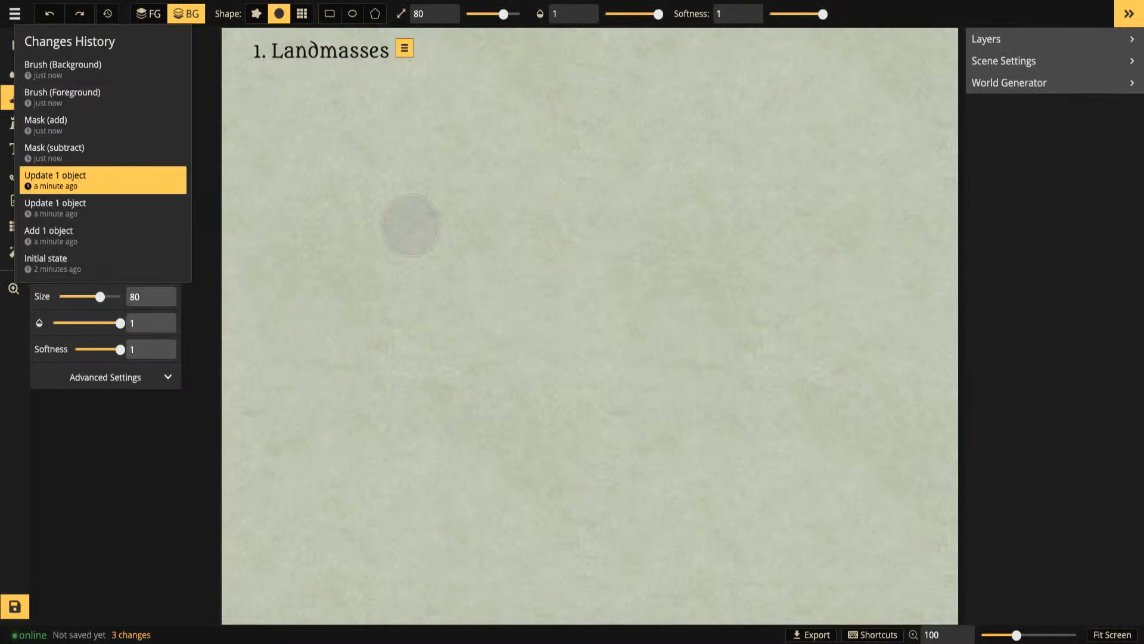
pyautogui.click(411, 225)
# Paint a large landmass across most of the map using the circular Mask brush in Add mode at size 100
pyautogui.click(14, 45)
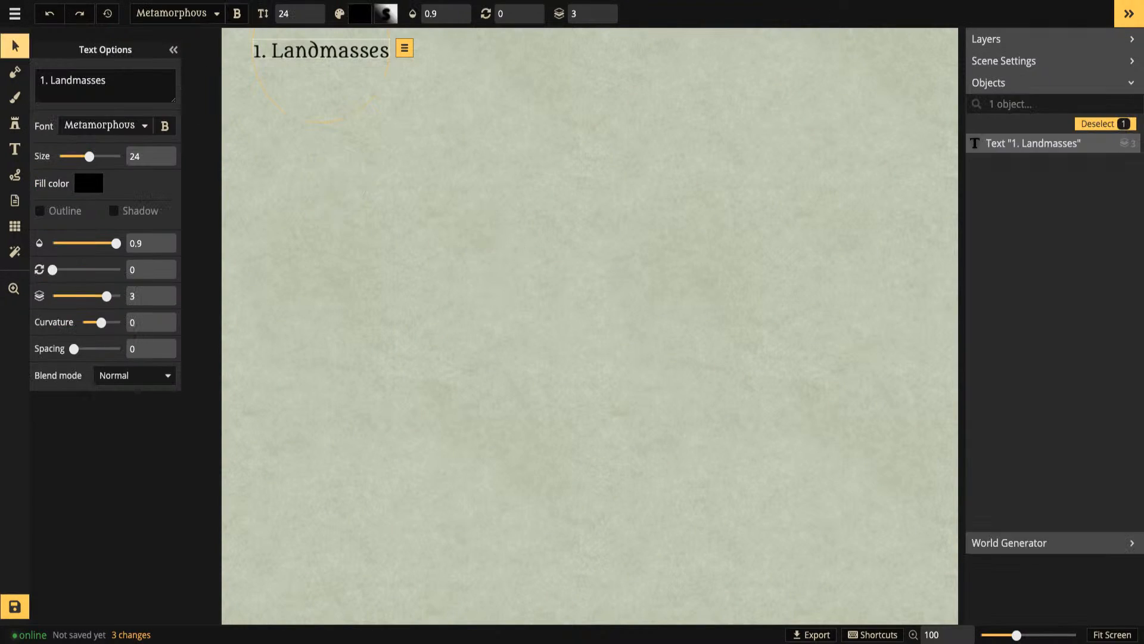
pyautogui.press('Escape')
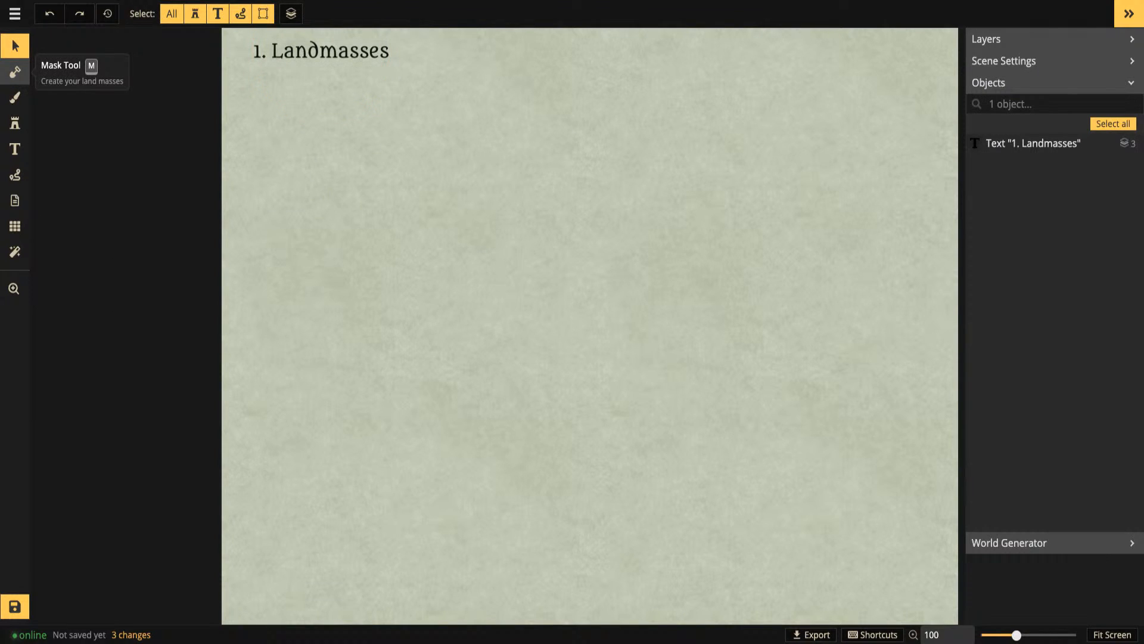
pyautogui.click(15, 71)
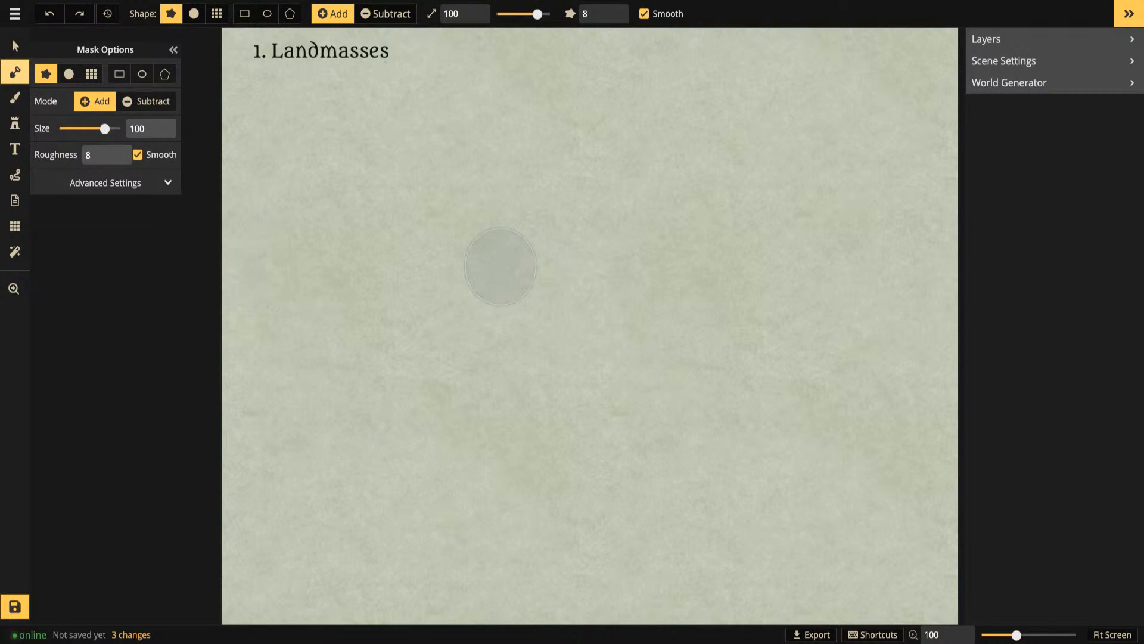
pyautogui.click(69, 74)
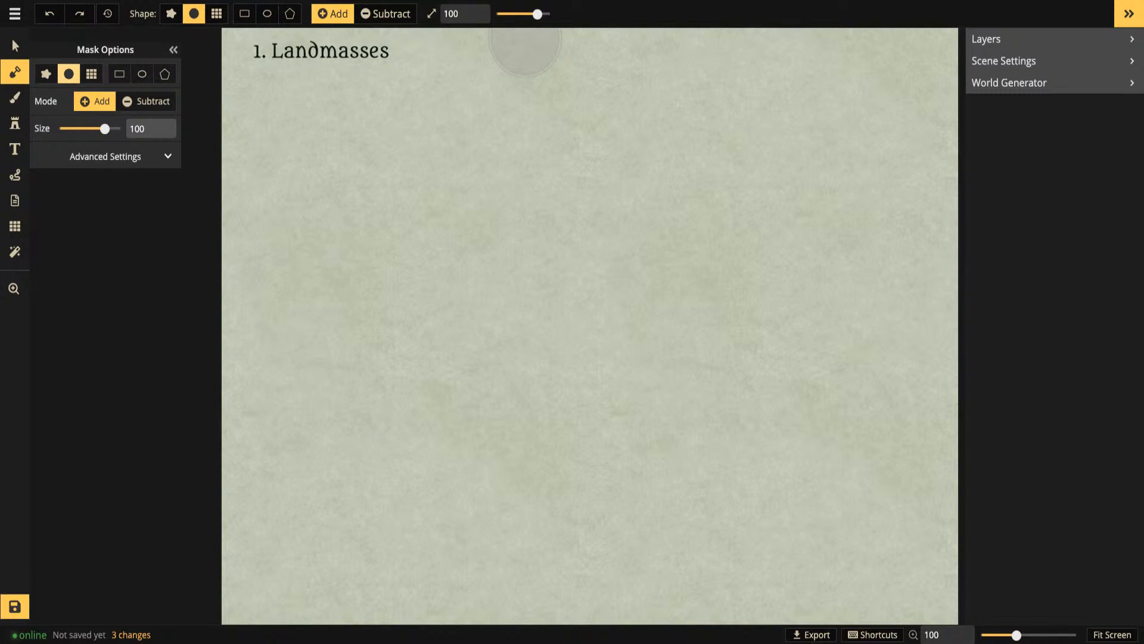
pyautogui.moveTo(468, 225)
pyautogui.mouseDown()
pyautogui.moveTo(397, 241)
pyautogui.moveTo(347, 286)
pyautogui.moveTo(308, 353)
pyautogui.moveTo(385, 356)
pyautogui.moveTo(351, 458)
pyautogui.moveTo(416, 504)
pyautogui.moveTo(497, 525)
pyautogui.moveTo(557, 601)
pyautogui.moveTo(630, 598)
pyautogui.moveTo(640, 501)
pyautogui.moveTo(730, 506)
pyautogui.moveTo(869, 402)
pyautogui.moveTo(910, 325)
pyautogui.moveTo(934, 235)
pyautogui.moveTo(918, 191)
pyautogui.moveTo(617, 201)
pyautogui.moveTo(420, 281)
pyautogui.moveTo(453, 327)
pyautogui.moveTo(518, 285)
pyautogui.moveTo(405, 447)
pyautogui.moveTo(587, 306)
pyautogui.moveTo(488, 477)
pyautogui.moveTo(588, 376)
pyautogui.moveTo(592, 580)
pyautogui.moveTo(615, 562)
pyautogui.moveTo(541, 590)
pyautogui.moveTo(508, 527)
pyautogui.moveTo(435, 530)
pyautogui.moveTo(337, 475)
pyautogui.moveTo(320, 300)
pyautogui.moveTo(347, 262)
pyautogui.moveTo(329, 182)
pyautogui.moveTo(399, 213)
pyautogui.moveTo(557, 163)
pyautogui.moveTo(721, 192)
pyautogui.moveTo(865, 174)
pyautogui.moveTo(939, 242)
pyautogui.moveTo(699, 241)
pyautogui.moveTo(547, 310)
pyautogui.moveTo(654, 310)
pyautogui.moveTo(793, 255)
pyautogui.moveTo(849, 274)
pyautogui.moveTo(577, 421)
pyautogui.moveTo(695, 403)
pyautogui.moveTo(833, 314)
pyautogui.moveTo(835, 355)
pyautogui.moveTo(735, 390)
pyautogui.moveTo(627, 400)
pyautogui.moveTo(782, 347)
pyautogui.moveTo(723, 465)
pyautogui.moveTo(784, 454)
pyautogui.moveTo(743, 490)
pyautogui.moveTo(653, 525)
pyautogui.moveTo(699, 504)
pyautogui.mouseUp()
pyautogui.moveTo(769, 503)
pyautogui.mouseDown()
pyautogui.moveTo(811, 506)
pyautogui.moveTo(901, 350)
pyautogui.moveTo(930, 283)
pyautogui.moveTo(930, 218)
pyautogui.mouseUp()
pyautogui.moveTo(847, 179)
pyautogui.mouseDown()
pyautogui.moveTo(764, 186)
pyautogui.moveTo(822, 163)
pyautogui.moveTo(755, 186)
pyautogui.moveTo(681, 174)
pyautogui.moveTo(656, 152)
pyautogui.moveTo(618, 172)
pyautogui.mouseUp()
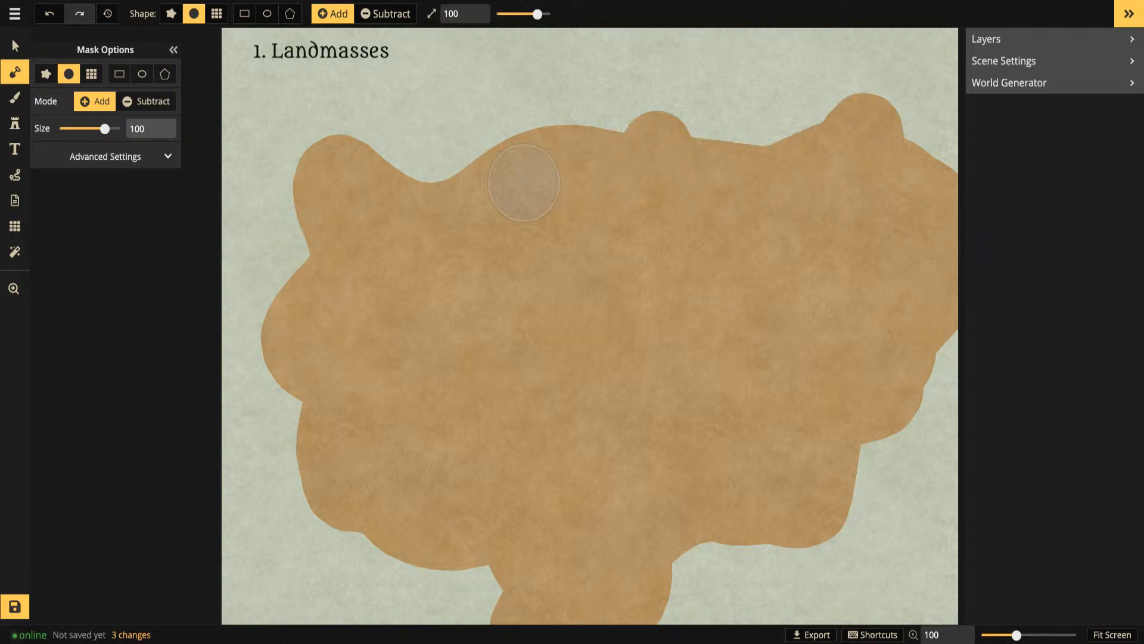
# Extend the landmass's western, southwestern and southern coasts with the size 100 mask brush
pyautogui.moveTo(368, 249)
pyautogui.mouseDown()
pyautogui.moveTo(322, 253)
pyautogui.moveTo(324, 285)
pyautogui.mouseUp()
pyautogui.moveTo(323, 372)
pyautogui.mouseDown()
pyautogui.moveTo(326, 404)
pyautogui.moveTo(293, 438)
pyautogui.moveTo(388, 520)
pyautogui.moveTo(458, 531)
pyautogui.moveTo(510, 566)
pyautogui.mouseUp()
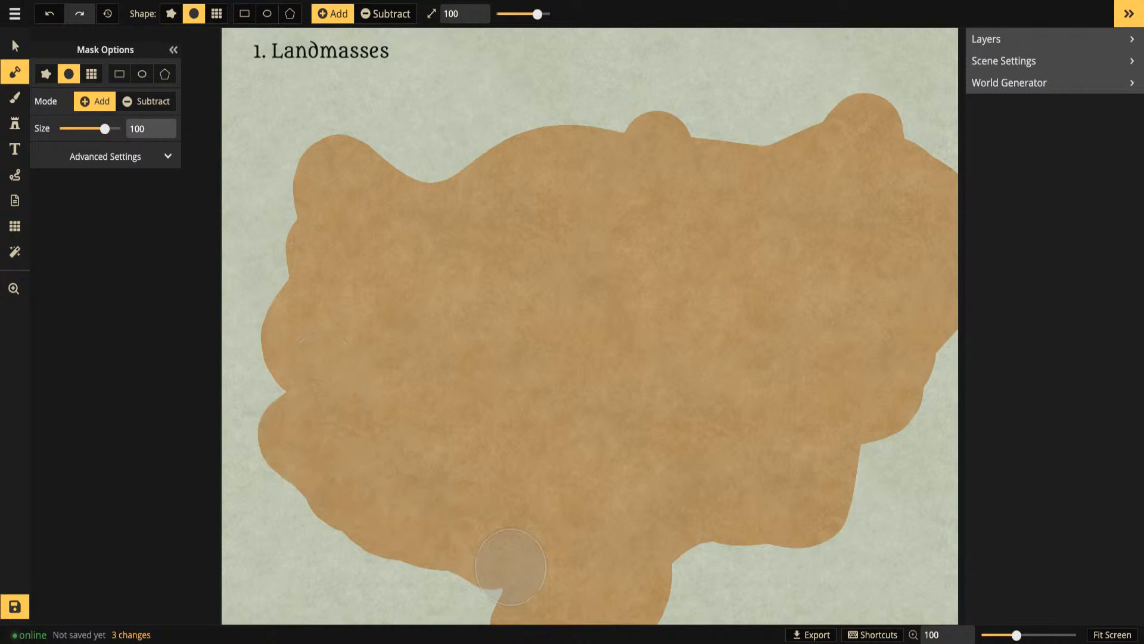
pyautogui.moveTo(682, 518)
pyautogui.mouseDown()
pyautogui.moveTo(710, 516)
pyautogui.moveTo(709, 547)
pyautogui.moveTo(746, 537)
pyautogui.moveTo(719, 567)
pyautogui.moveTo(744, 612)
pyautogui.moveTo(627, 603)
pyautogui.mouseUp()
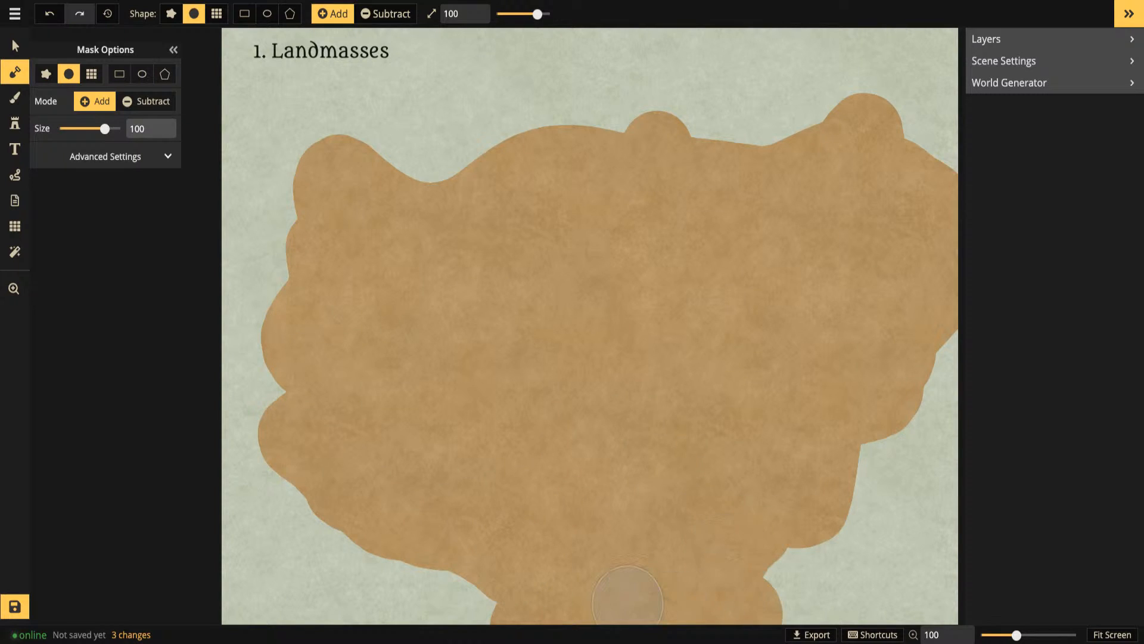
# Examine the landmass's overall shape and the outline, shadow and ripple effects along its coastline
pyautogui.scroll(-1, 518, 358)
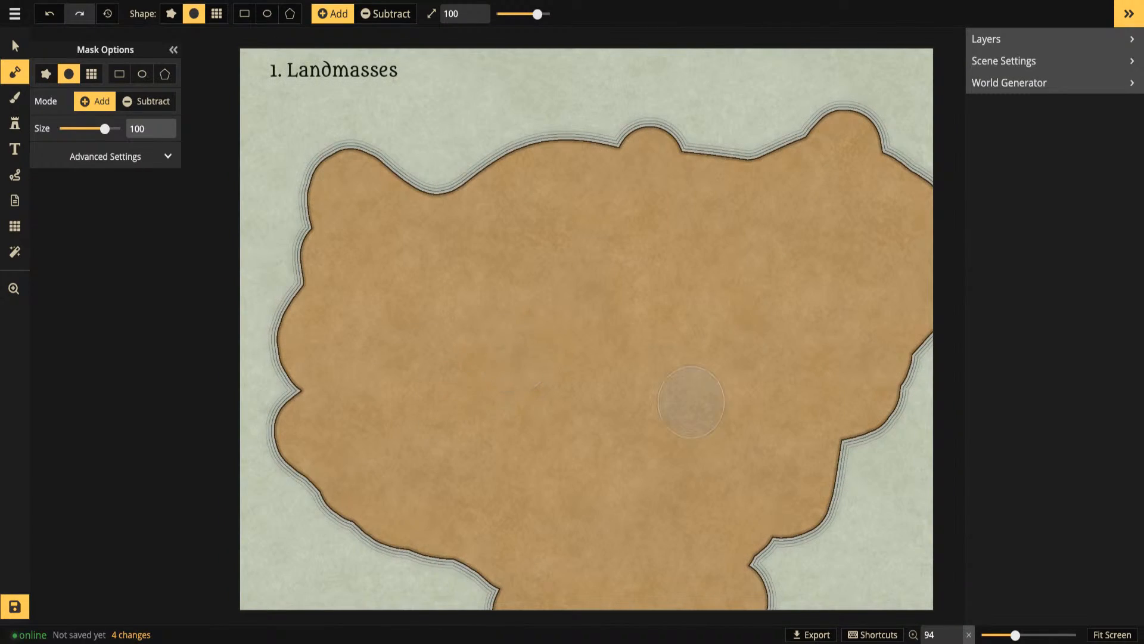
pyautogui.press('v')
pyautogui.scroll(-1, 500, 267)
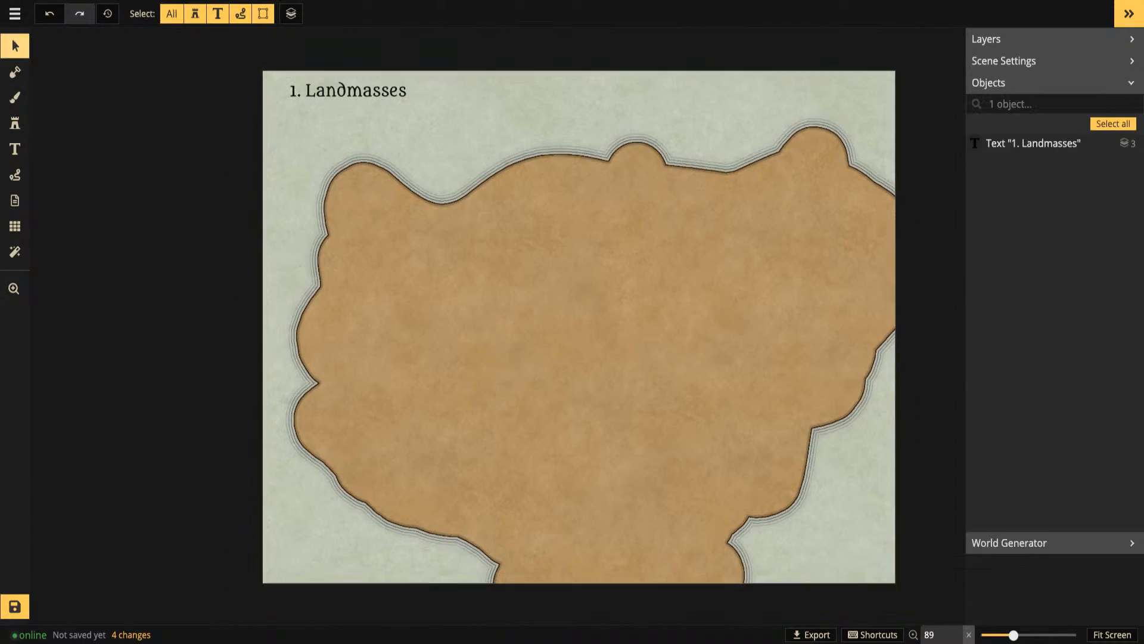
pyautogui.scroll(2, 499, 304)
pyautogui.scroll(-3, 499, 307)
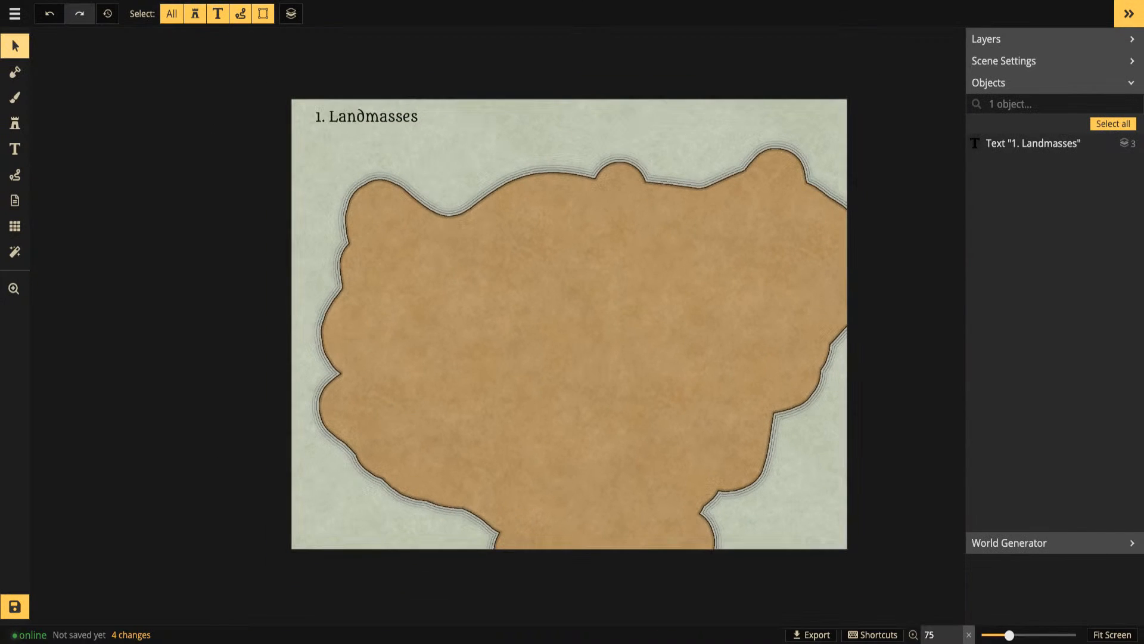
pyautogui.scroll(3, 504, 310)
pyautogui.press('space')
pyautogui.moveTo(504, 310)
pyautogui.mouseDown()
pyautogui.moveTo(450, 307)
pyautogui.moveTo(511, 294)
pyautogui.mouseUp()
pyautogui.scroll(-3, 512, 294)
pyautogui.scroll(3, 512, 294)
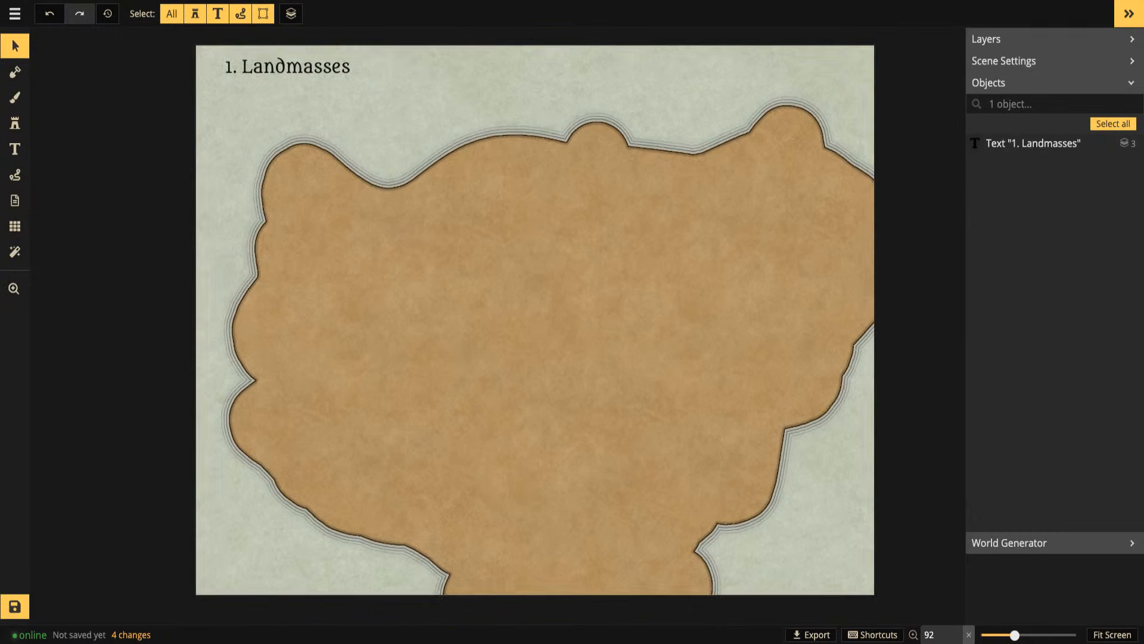
pyautogui.press('space')
pyautogui.moveTo(511, 295); pyautogui.dragTo(537, 294)
pyautogui.scroll(-1, 572, 307)
pyautogui.press('space')
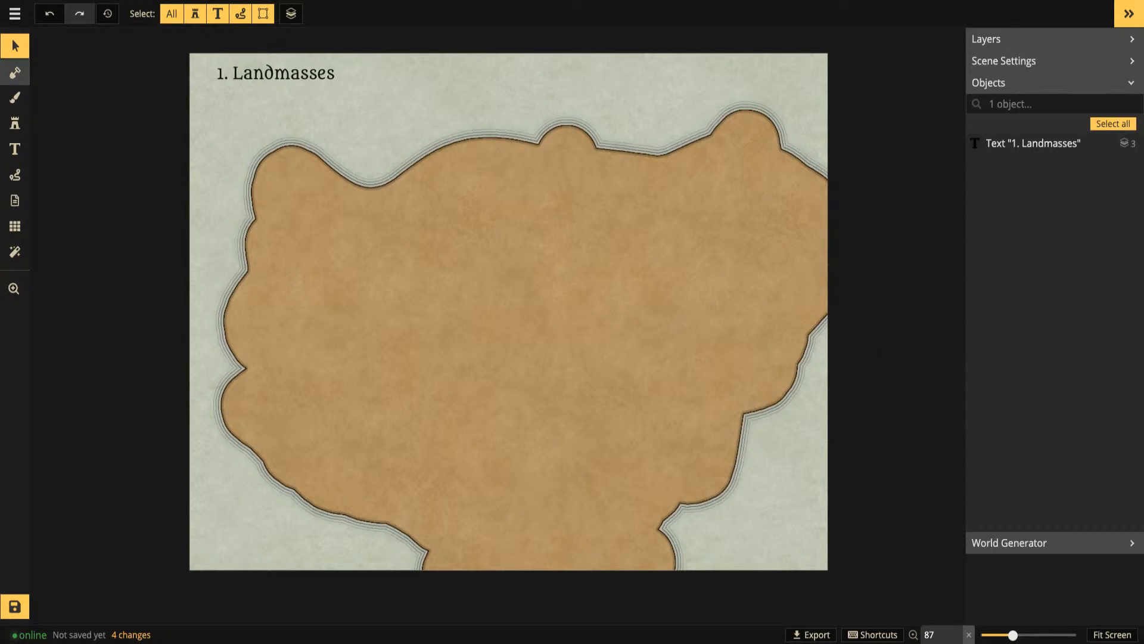
# Set the landmass's mask effects to a stroke of 1 only, disabling outline, outer shadows, inner shadows and ripples
pyautogui.click(15, 72)
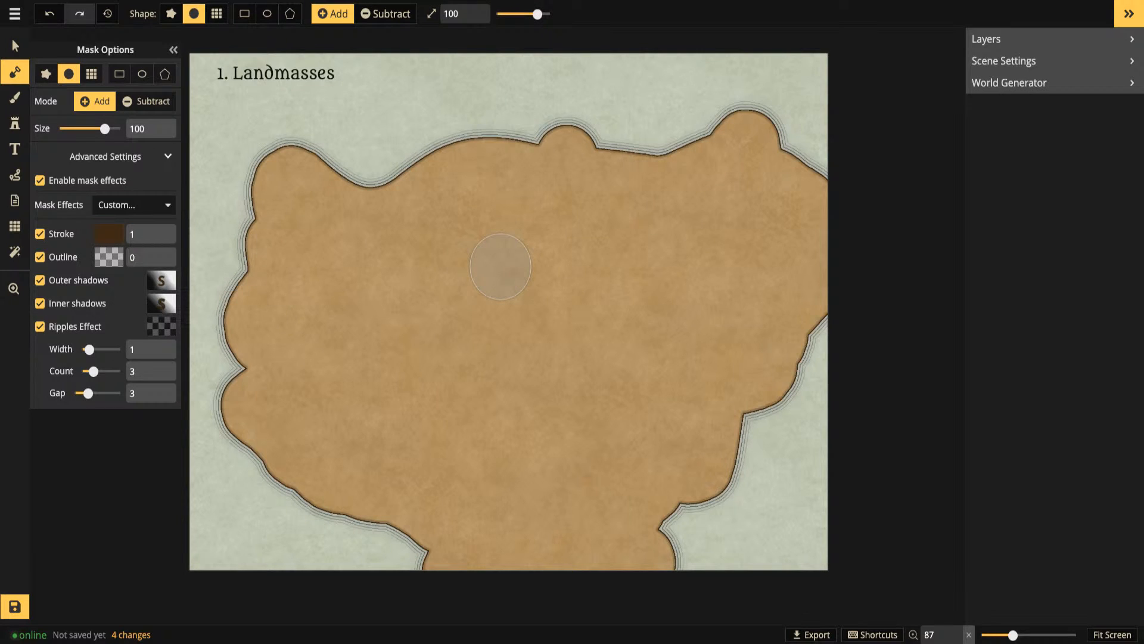
pyautogui.click(105, 156)
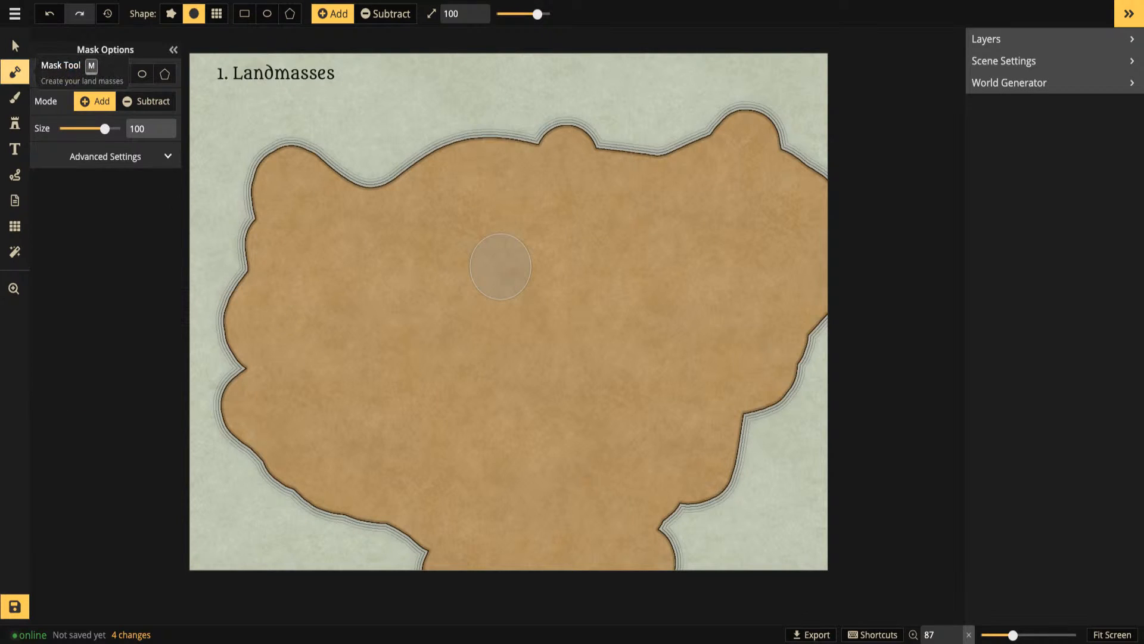
pyautogui.click(105, 156)
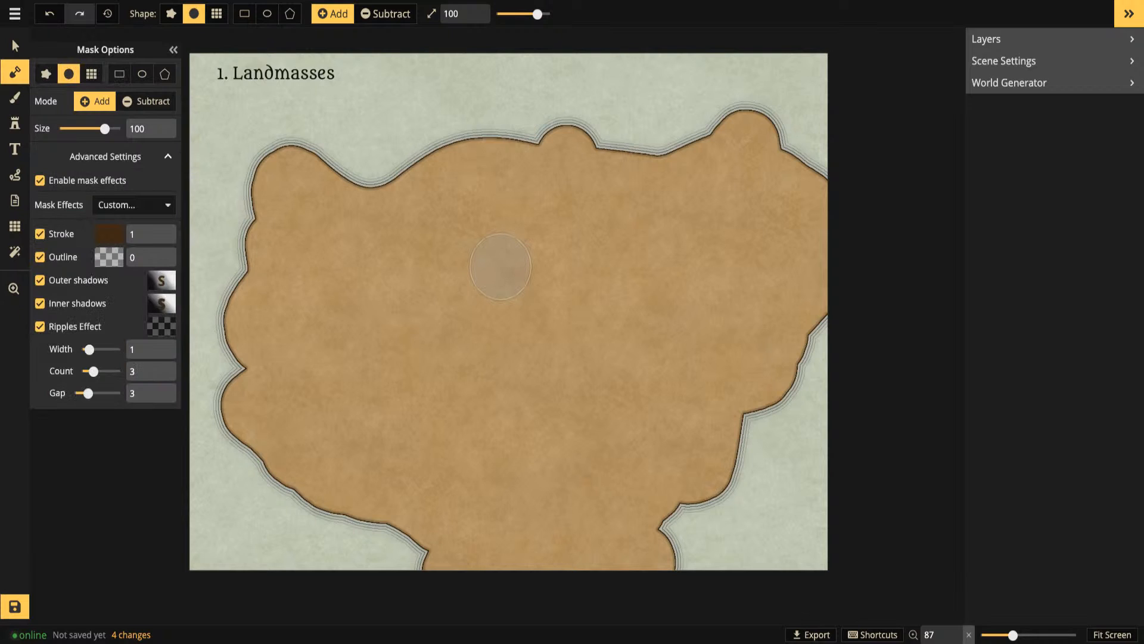
pyautogui.click(40, 180)
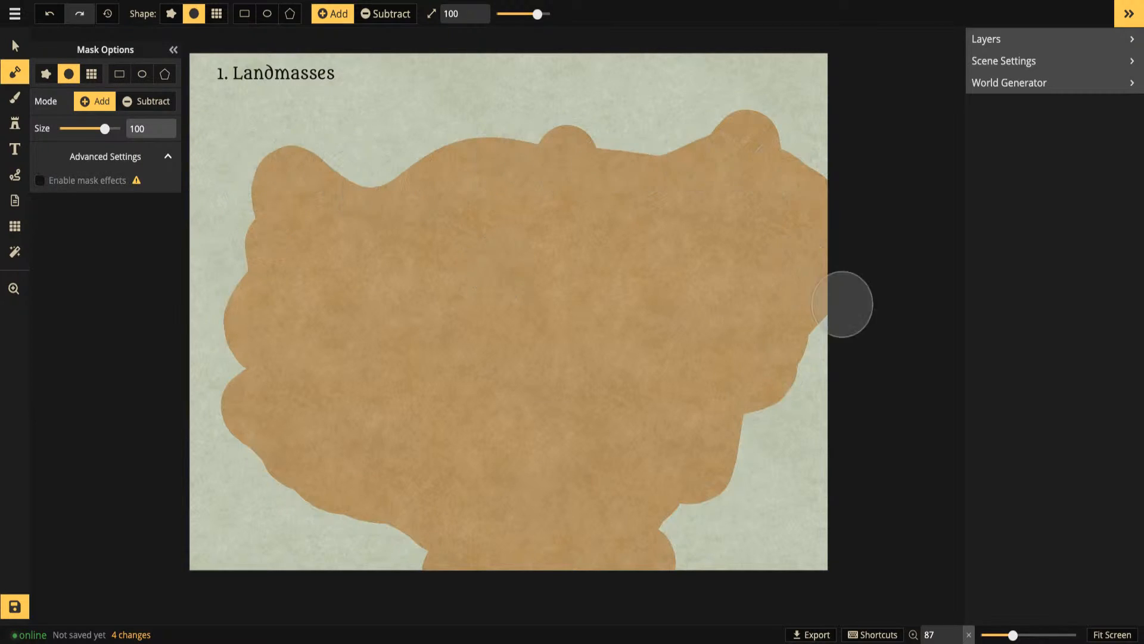
pyautogui.press('e')
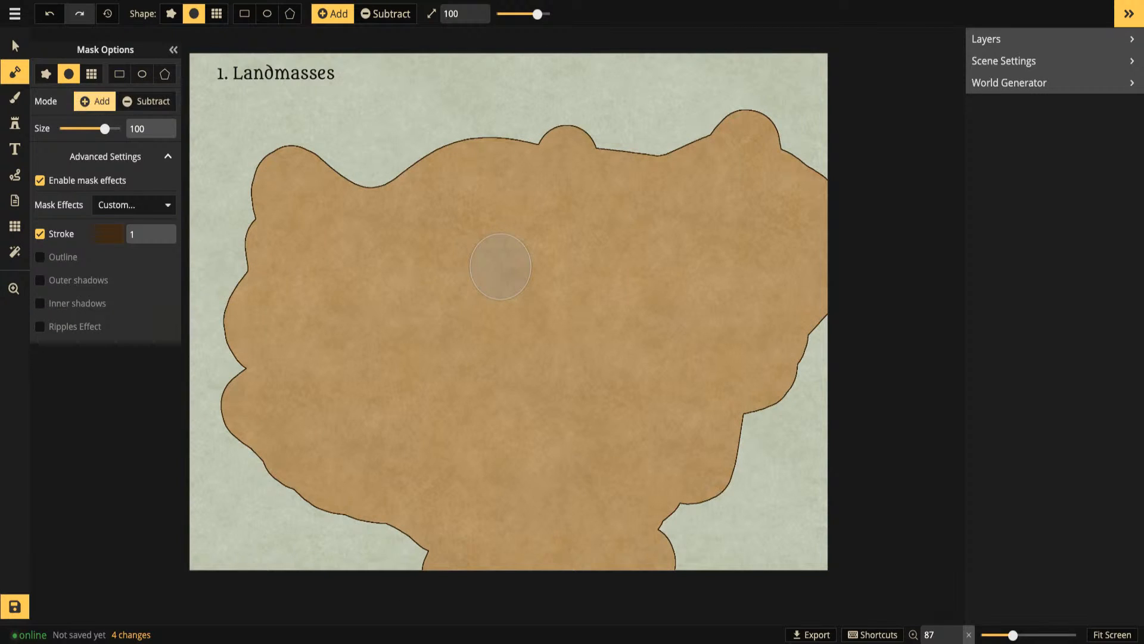
# Carve bays and jagged edges into the western, southwestern and southeastern coasts using the Mask in Subtract mode at size 27
pyautogui.press('d')
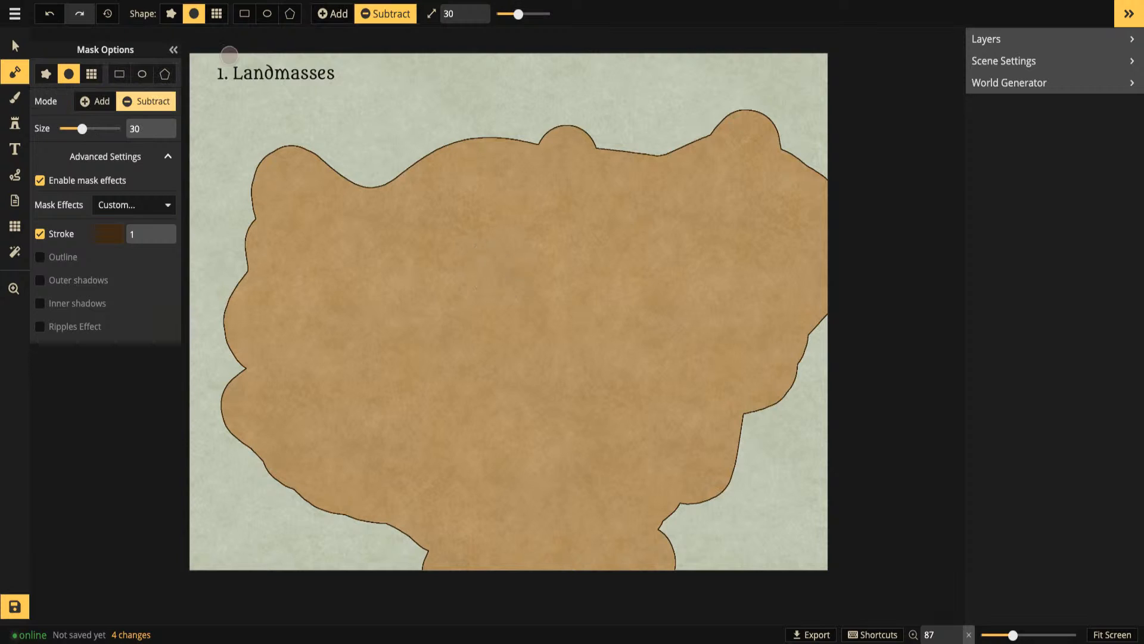
pyautogui.moveTo(519, 14); pyautogui.dragTo(516, 14)
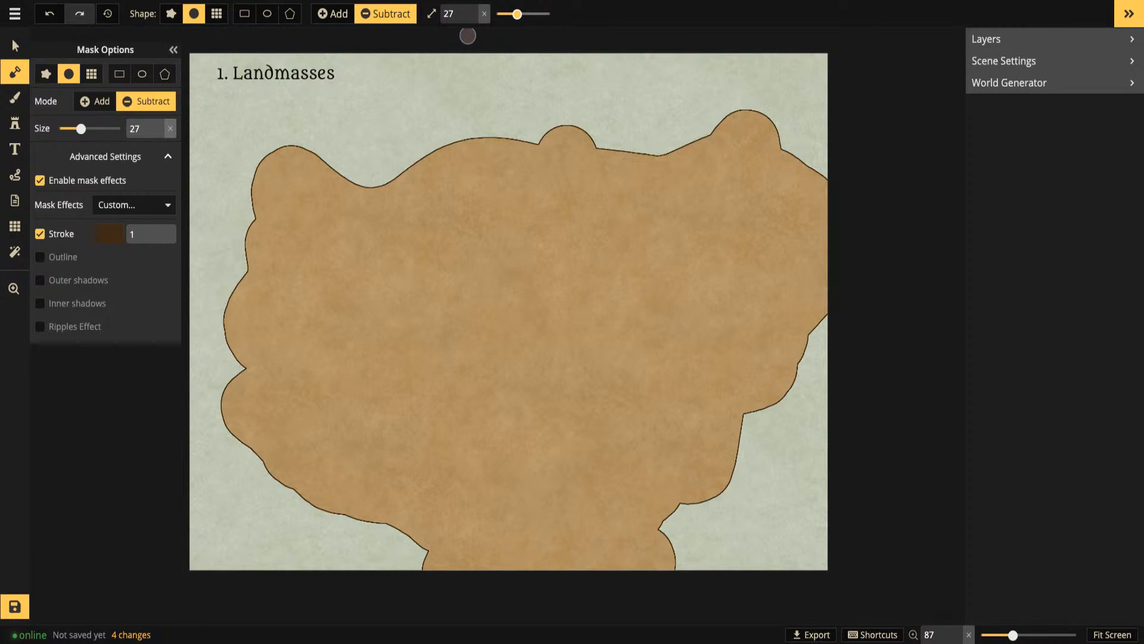
pyautogui.moveTo(335, 146)
pyautogui.mouseDown()
pyautogui.moveTo(279, 150)
pyautogui.moveTo(266, 173)
pyautogui.moveTo(299, 148)
pyautogui.moveTo(319, 151)
pyautogui.moveTo(250, 172)
pyautogui.moveTo(247, 201)
pyautogui.moveTo(250, 275)
pyautogui.moveTo(247, 262)
pyautogui.moveTo(262, 290)
pyautogui.moveTo(296, 283)
pyautogui.moveTo(301, 293)
pyautogui.moveTo(258, 259)
pyautogui.moveTo(253, 187)
pyautogui.moveTo(221, 299)
pyautogui.moveTo(242, 349)
pyautogui.moveTo(235, 318)
pyautogui.moveTo(276, 292)
pyautogui.moveTo(277, 310)
pyautogui.moveTo(310, 297)
pyautogui.moveTo(303, 311)
pyautogui.moveTo(324, 345)
pyautogui.moveTo(278, 315)
pyautogui.moveTo(254, 340)
pyautogui.moveTo(273, 334)
pyautogui.moveTo(258, 339)
pyautogui.moveTo(224, 420)
pyautogui.moveTo(258, 468)
pyautogui.moveTo(303, 477)
pyautogui.moveTo(279, 487)
pyautogui.moveTo(308, 484)
pyautogui.moveTo(316, 511)
pyautogui.moveTo(341, 518)
pyautogui.moveTo(410, 521)
pyautogui.moveTo(430, 556)
pyautogui.moveTo(417, 567)
pyautogui.moveTo(417, 531)
pyautogui.moveTo(402, 516)
pyautogui.moveTo(322, 506)
pyautogui.moveTo(256, 457)
pyautogui.mouseUp()
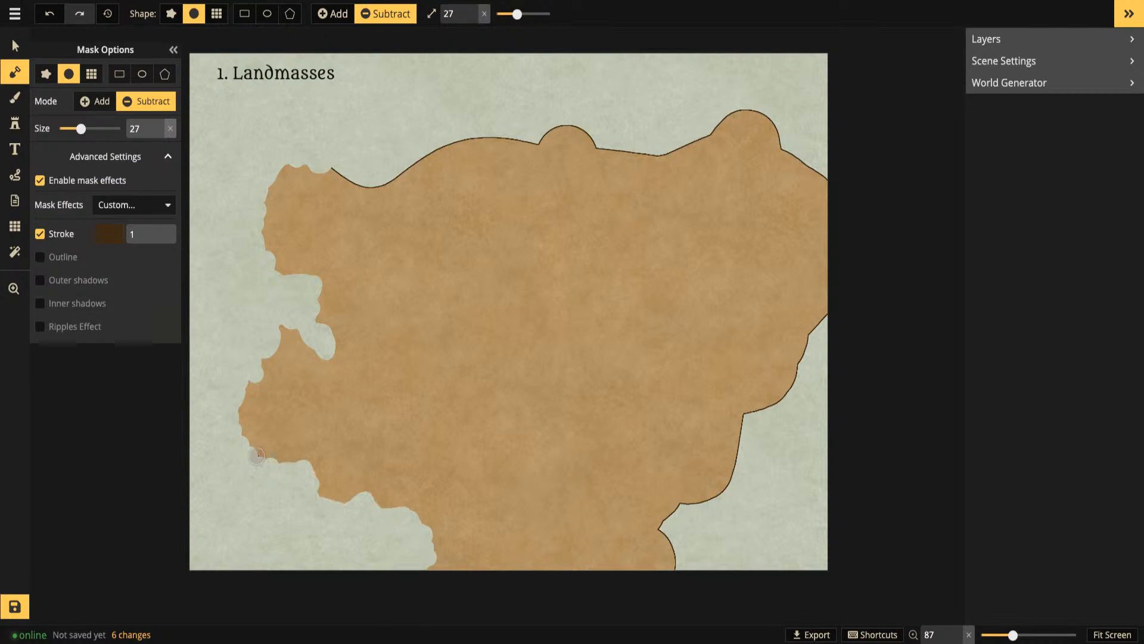
pyautogui.moveTo(693, 511)
pyautogui.mouseDown()
pyautogui.moveTo(668, 521)
pyautogui.moveTo(678, 540)
pyautogui.moveTo(648, 561)
pyautogui.moveTo(671, 570)
pyautogui.moveTo(681, 517)
pyautogui.moveTo(714, 502)
pyautogui.moveTo(747, 458)
pyautogui.moveTo(747, 422)
pyautogui.moveTo(789, 396)
pyautogui.moveTo(806, 333)
pyautogui.moveTo(829, 317)
pyautogui.moveTo(728, 472)
pyautogui.mouseUp()
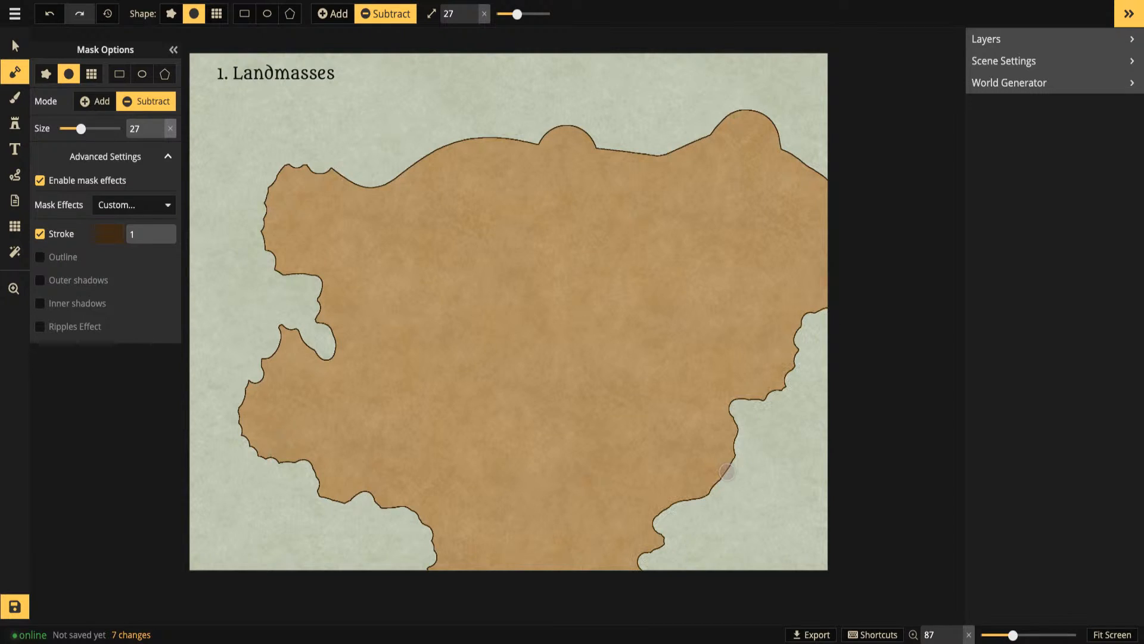
# Carve bays and headlands along the landmass's northern coast with the size 27 subtracting mask brush
pyautogui.press('space')
pyautogui.moveTo(691, 349); pyautogui.dragTo(593, 365)
pyautogui.moveTo(736, 137)
pyautogui.mouseDown()
pyautogui.moveTo(727, 184)
pyautogui.moveTo(688, 161)
pyautogui.moveTo(691, 139)
pyautogui.moveTo(660, 120)
pyautogui.moveTo(628, 122)
pyautogui.moveTo(573, 184)
pyautogui.moveTo(566, 169)
pyautogui.moveTo(525, 153)
pyautogui.moveTo(612, 164)
pyautogui.mouseUp()
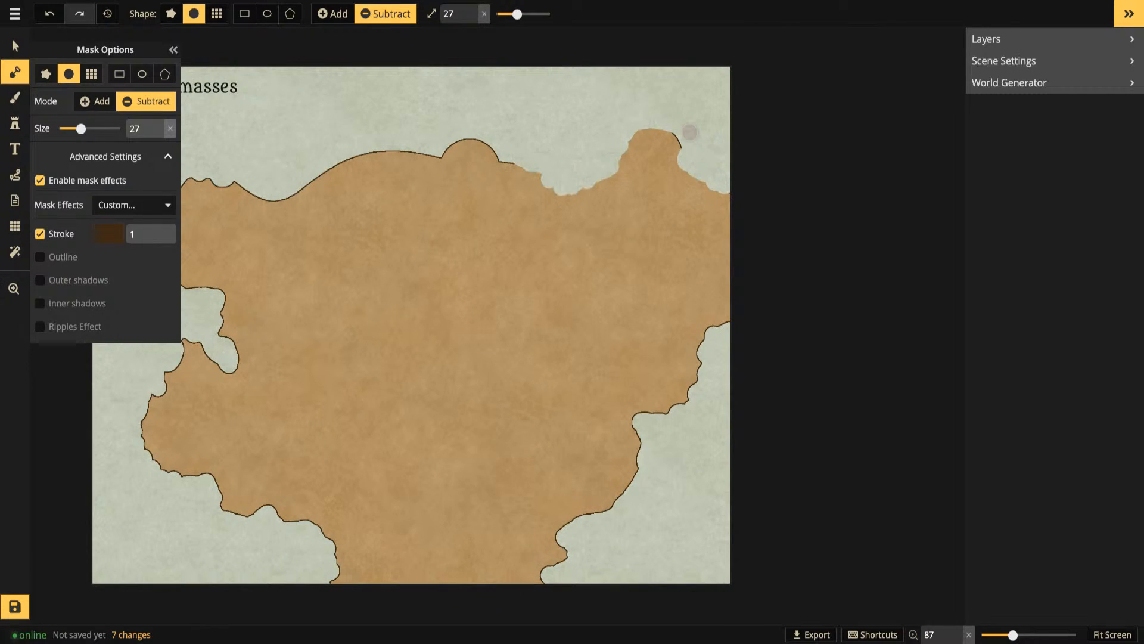
pyautogui.moveTo(497, 160)
pyautogui.mouseDown()
pyautogui.moveTo(465, 138)
pyautogui.moveTo(442, 153)
pyautogui.moveTo(435, 184)
pyautogui.moveTo(382, 212)
pyautogui.moveTo(361, 171)
pyautogui.moveTo(292, 182)
pyautogui.moveTo(255, 207)
pyautogui.moveTo(235, 175)
pyautogui.moveTo(369, 142)
pyautogui.moveTo(366, 165)
pyautogui.moveTo(389, 154)
pyautogui.moveTo(394, 178)
pyautogui.moveTo(436, 151)
pyautogui.moveTo(392, 202)
pyautogui.moveTo(420, 217)
pyautogui.moveTo(397, 220)
pyautogui.moveTo(399, 185)
pyautogui.mouseUp()
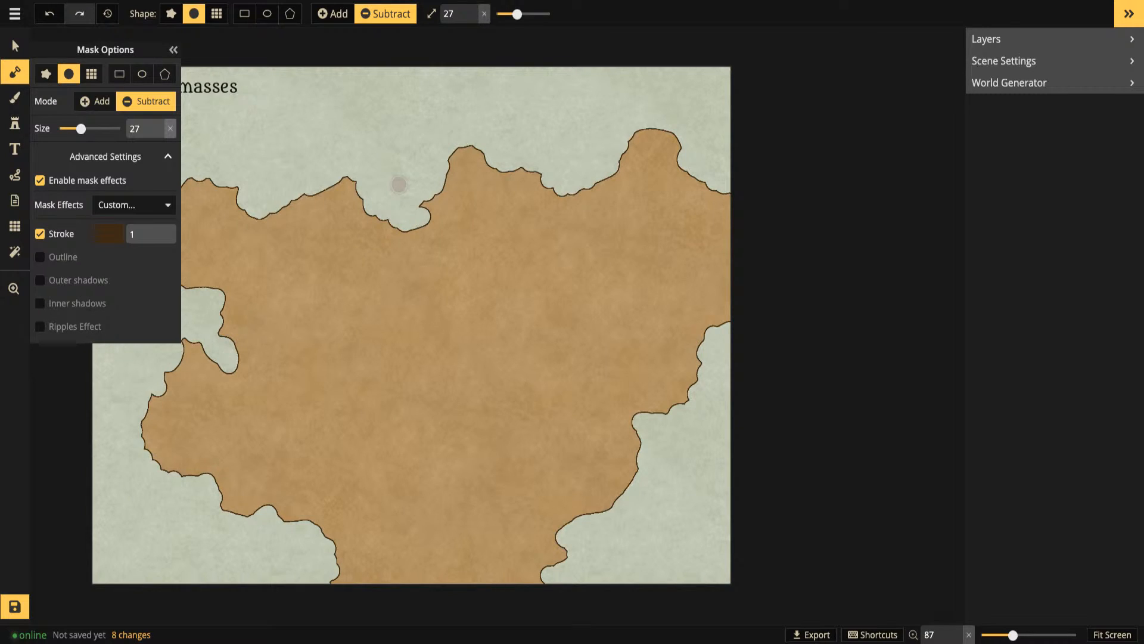
pyautogui.moveTo(344, 208); pyautogui.dragTo(522, 200)
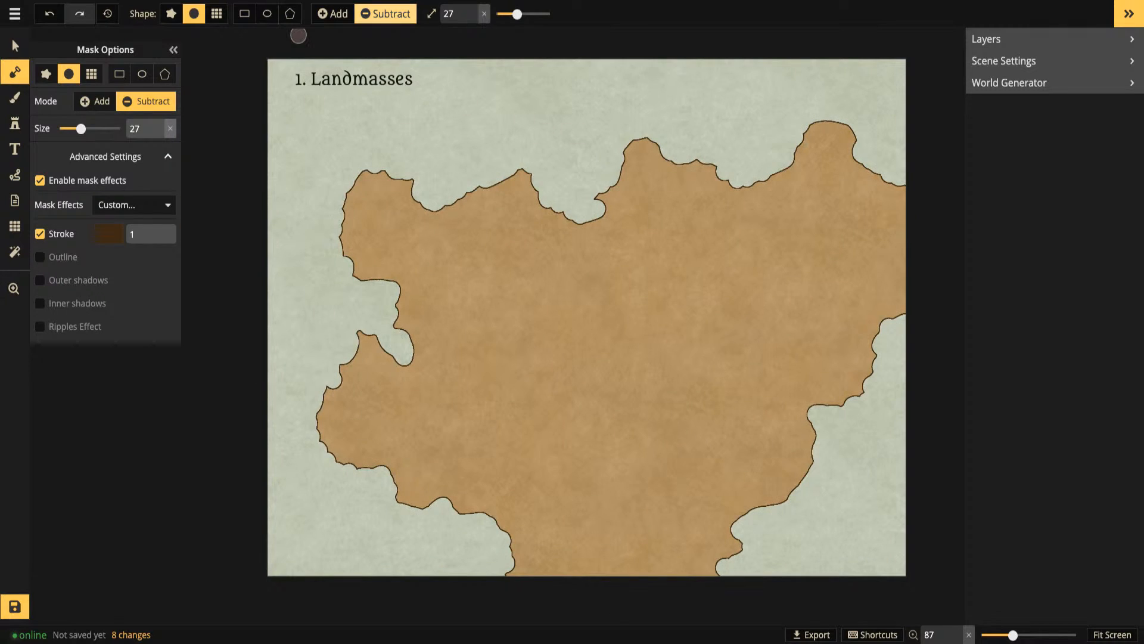
# Refine the northwestern, western and north-central coasts with the subtracting mask brush at size 12, cutting a deep inlet into the northwest
pyautogui.moveTo(516, 14); pyautogui.dragTo(506, 14)
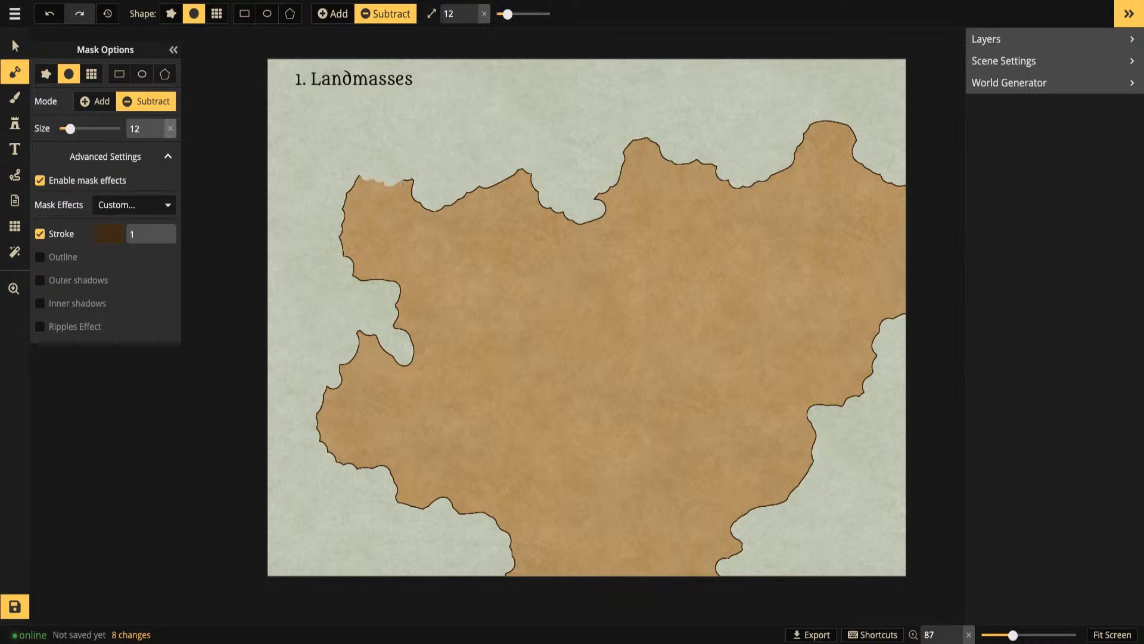
pyautogui.moveTo(445, 219)
pyautogui.mouseDown()
pyautogui.moveTo(444, 248)
pyautogui.moveTo(487, 268)
pyautogui.mouseUp()
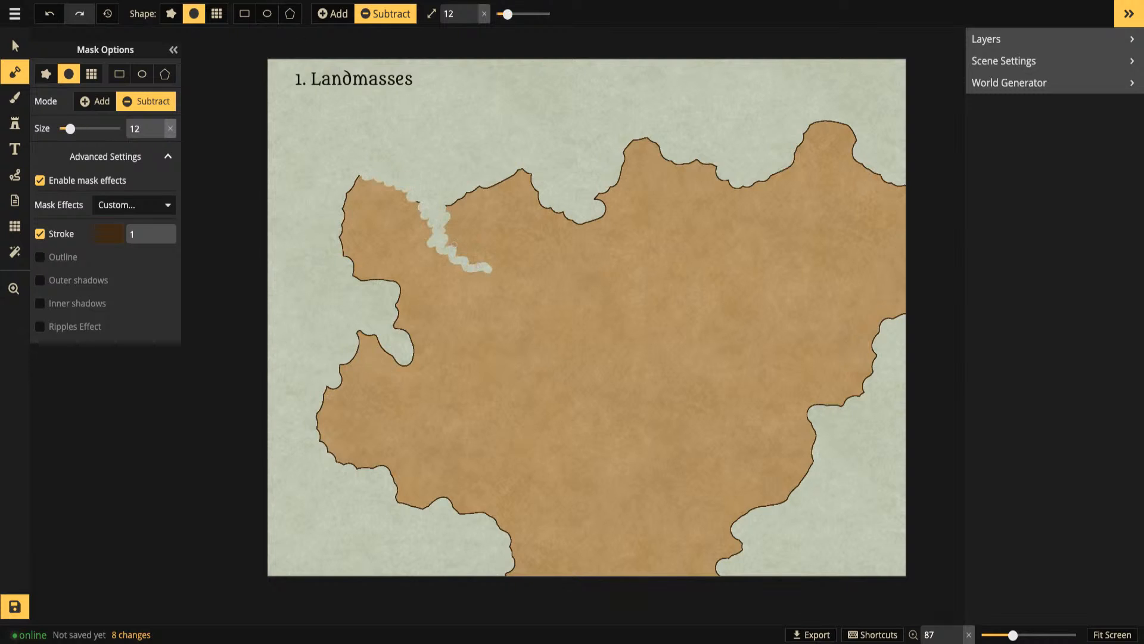
pyautogui.moveTo(453, 227); pyautogui.dragTo(446, 212)
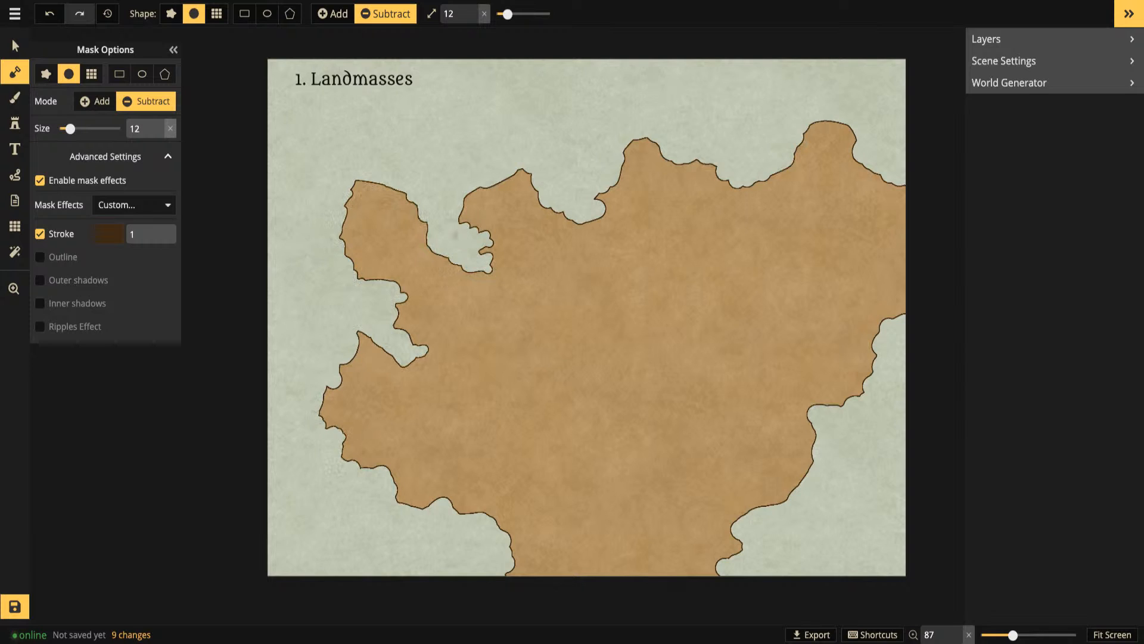
pyautogui.click(451, 224)
pyautogui.moveTo(621, 156)
pyautogui.mouseDown()
pyautogui.moveTo(602, 182)
pyautogui.moveTo(602, 167)
pyautogui.mouseUp()
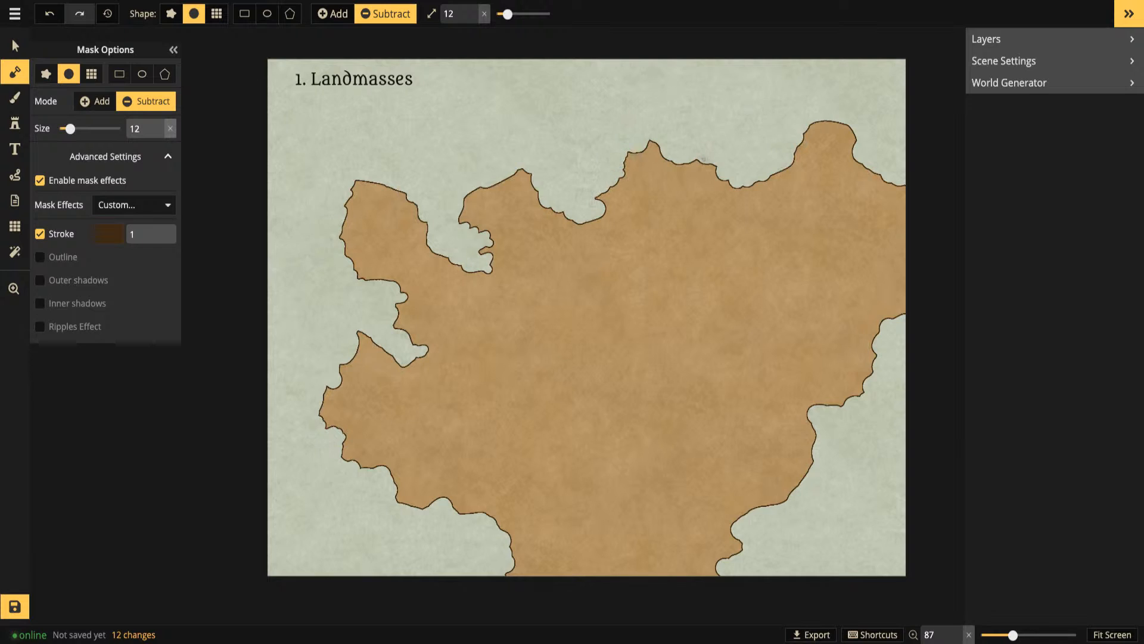
# Roughen the northeastern coastline at mask size 12 and cut a hooked inlet into the eastern coast
pyautogui.moveTo(786, 154)
pyautogui.mouseDown()
pyautogui.moveTo(799, 150)
pyautogui.moveTo(796, 164)
pyautogui.moveTo(751, 181)
pyautogui.mouseUp()
pyautogui.moveTo(836, 121); pyautogui.dragTo(822, 120)
pyautogui.moveTo(892, 167); pyautogui.dragTo(906, 179)
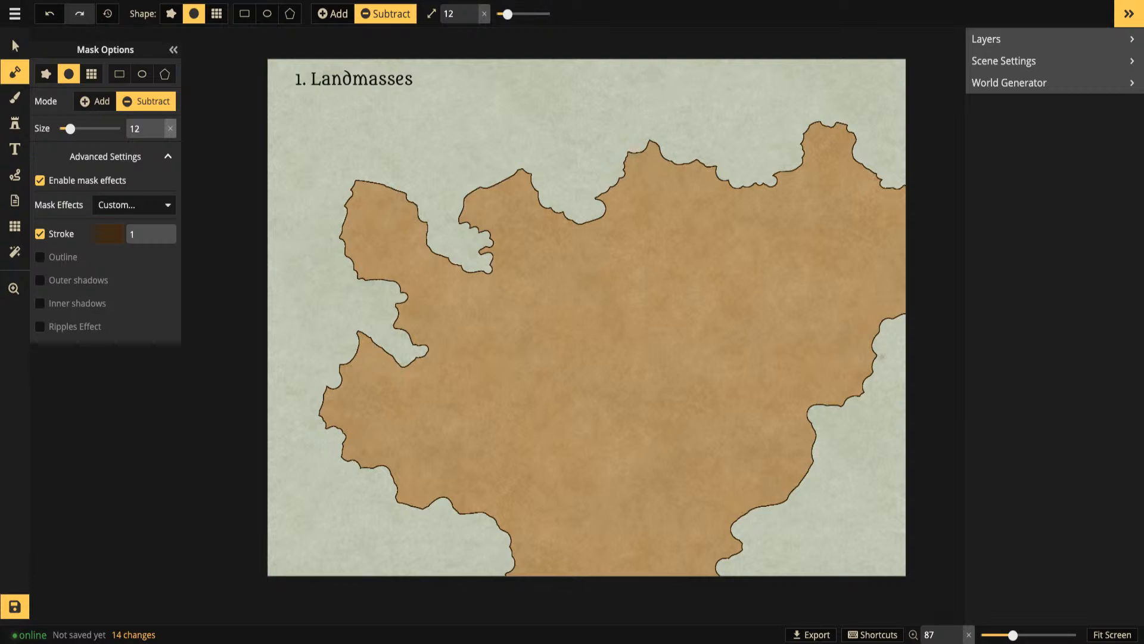
pyautogui.moveTo(816, 410)
pyautogui.mouseDown()
pyautogui.moveTo(821, 364)
pyautogui.moveTo(811, 417)
pyautogui.mouseUp()
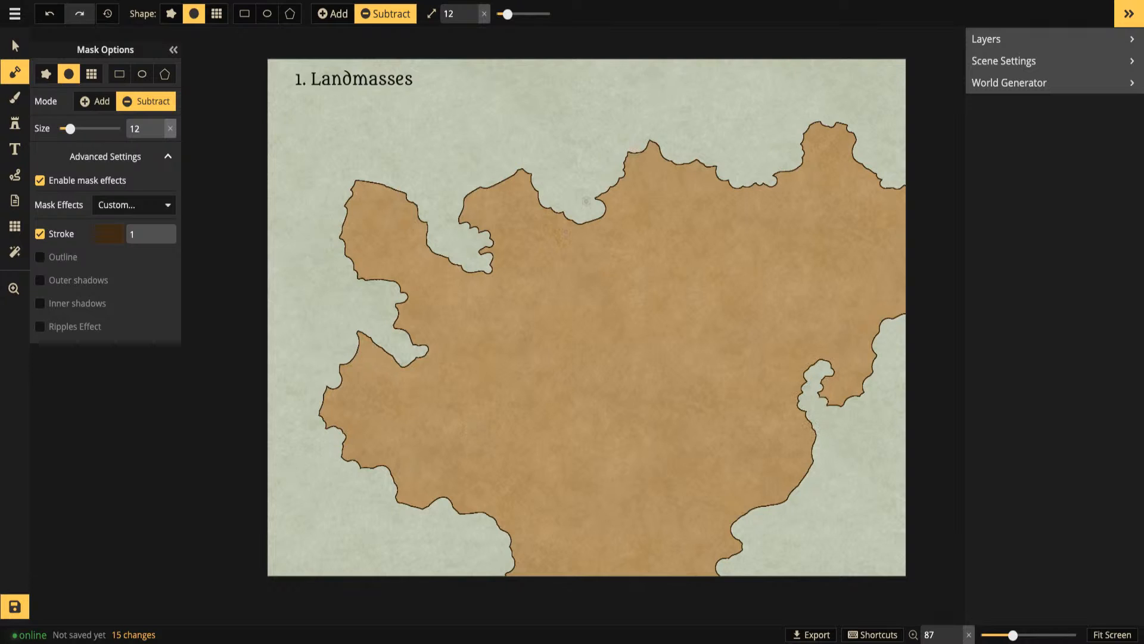
# Separate small islands from the landmass's northeastern cape and southwestern coast with the size 12 subtracting mask brush
pyautogui.moveTo(806, 124)
pyautogui.mouseDown()
pyautogui.moveTo(797, 155)
pyautogui.moveTo(817, 161)
pyautogui.moveTo(858, 143)
pyautogui.moveTo(882, 170)
pyautogui.moveTo(905, 148)
pyautogui.moveTo(838, 160)
pyautogui.moveTo(875, 173)
pyautogui.mouseUp()
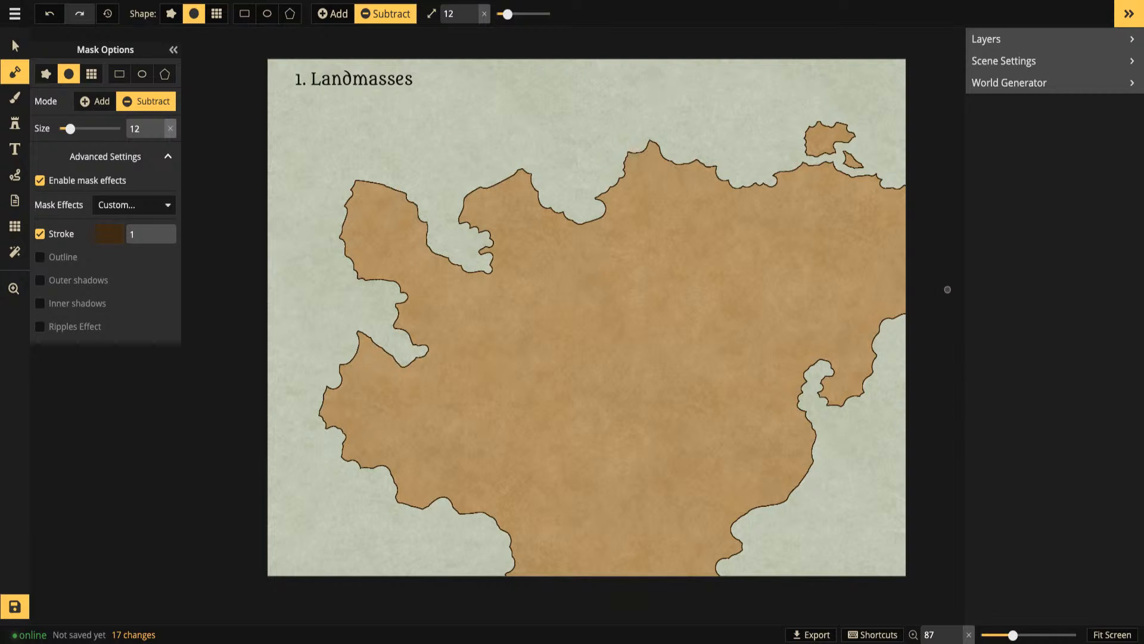
pyautogui.moveTo(377, 467)
pyautogui.mouseDown()
pyautogui.moveTo(397, 453)
pyautogui.moveTo(414, 458)
pyautogui.moveTo(440, 503)
pyautogui.moveTo(417, 471)
pyautogui.moveTo(334, 439)
pyautogui.moveTo(314, 397)
pyautogui.mouseUp()
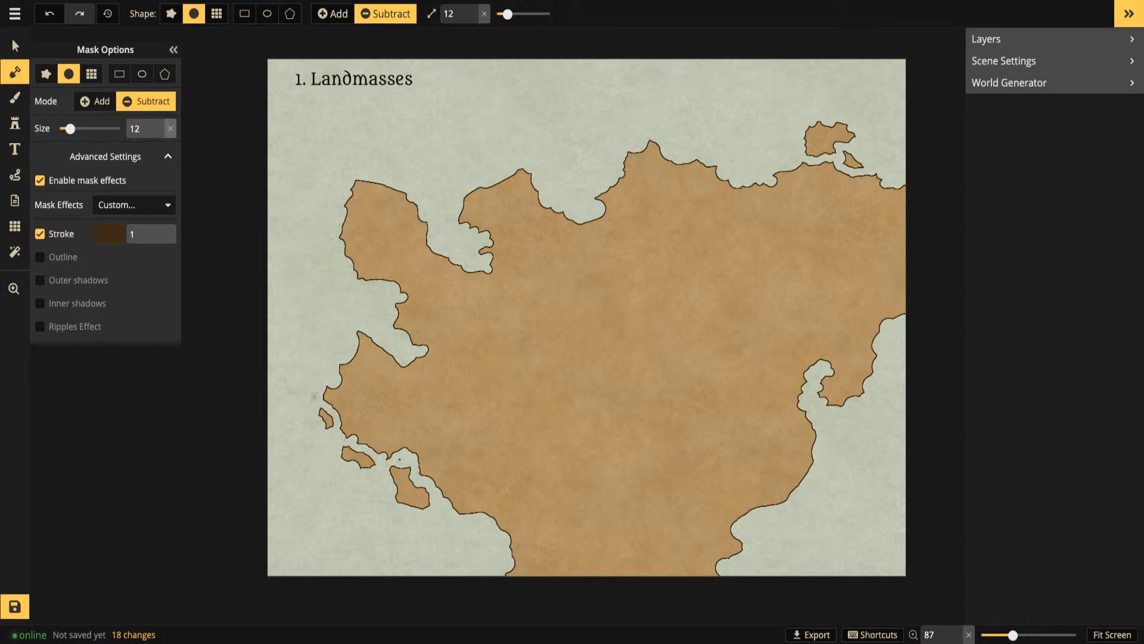
pyautogui.click(447, 505)
pyautogui.moveTo(393, 456)
pyautogui.mouseDown()
pyautogui.moveTo(403, 441)
pyautogui.moveTo(412, 454)
pyautogui.mouseUp()
# Cut small inlets into the southeastern and southwestern coasts and carve a winding channel from the northern bay to the southwestern coast
pyautogui.moveTo(744, 518)
pyautogui.mouseDown()
pyautogui.moveTo(740, 482)
pyautogui.moveTo(750, 506)
pyautogui.moveTo(771, 501)
pyautogui.moveTo(749, 509)
pyautogui.moveTo(741, 481)
pyautogui.moveTo(714, 493)
pyautogui.moveTo(731, 480)
pyautogui.moveTo(720, 463)
pyautogui.moveTo(756, 511)
pyautogui.mouseUp()
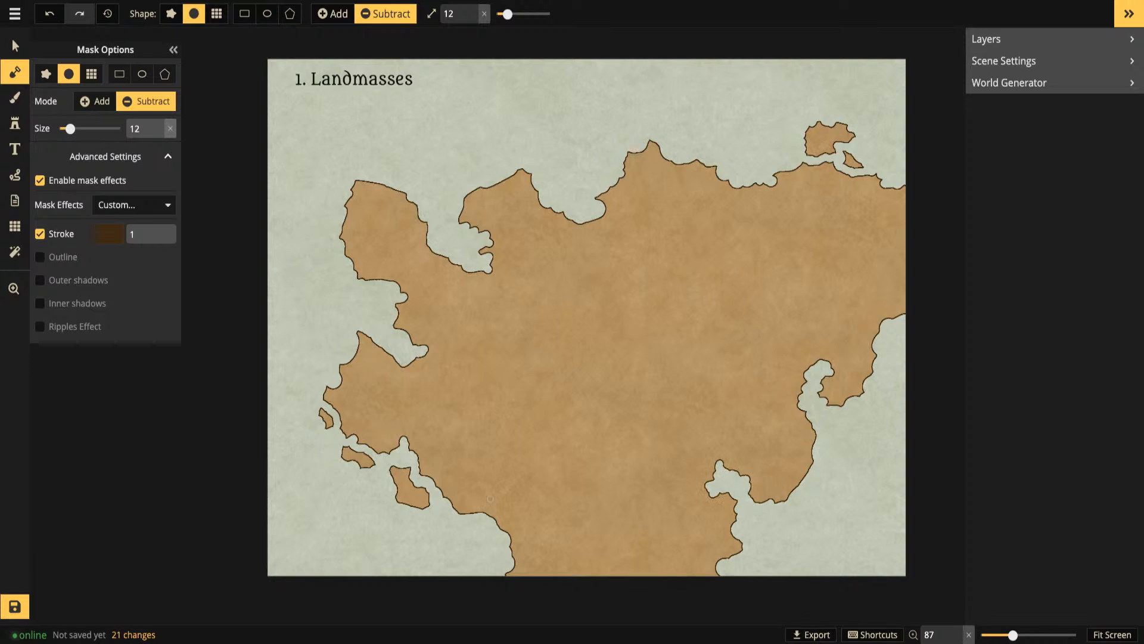
pyautogui.moveTo(496, 525)
pyautogui.mouseDown()
pyautogui.moveTo(499, 500)
pyautogui.moveTo(494, 530)
pyautogui.mouseUp()
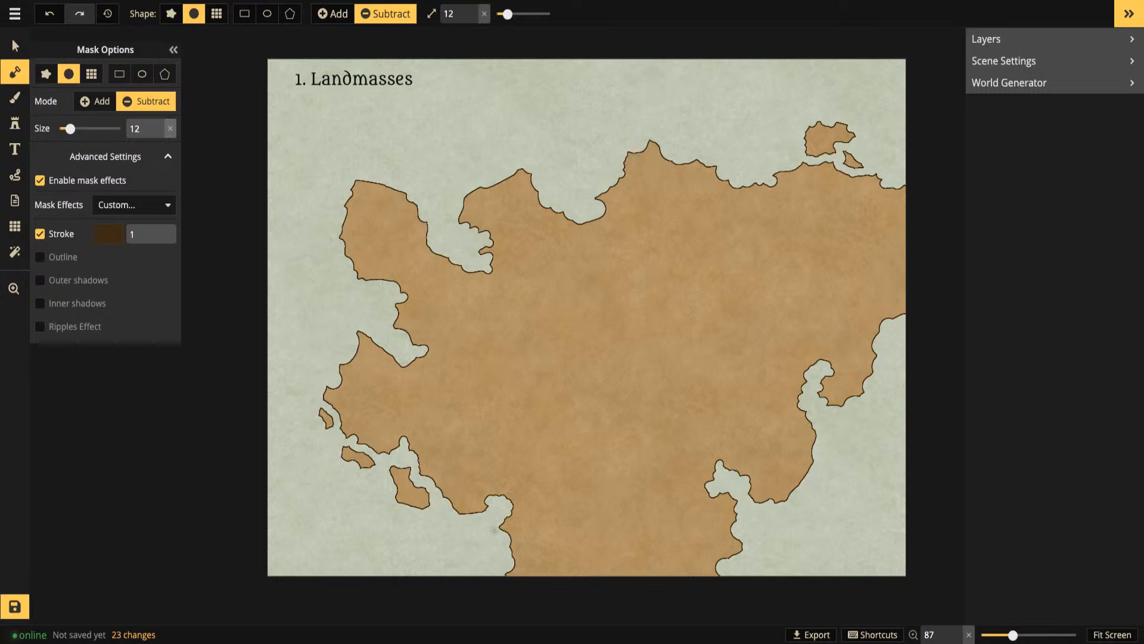
pyautogui.moveTo(578, 218)
pyautogui.mouseDown()
pyautogui.moveTo(558, 239)
pyautogui.moveTo(587, 206)
pyautogui.mouseUp()
pyautogui.moveTo(592, 216)
pyautogui.mouseDown()
pyautogui.moveTo(576, 244)
pyautogui.moveTo(598, 245)
pyautogui.moveTo(588, 269)
pyautogui.moveTo(609, 278)
pyautogui.moveTo(557, 320)
pyautogui.moveTo(502, 339)
pyautogui.moveTo(517, 348)
pyautogui.moveTo(507, 390)
pyautogui.moveTo(517, 411)
pyautogui.moveTo(489, 431)
pyautogui.moveTo(520, 453)
pyautogui.moveTo(516, 500)
pyautogui.moveTo(517, 458)
pyautogui.moveTo(486, 427)
pyautogui.moveTo(511, 410)
pyautogui.moveTo(485, 351)
pyautogui.moveTo(559, 295)
pyautogui.moveTo(582, 246)
pyautogui.moveTo(547, 314)
pyautogui.moveTo(565, 317)
pyautogui.moveTo(528, 337)
pyautogui.moveTo(522, 368)
pyautogui.moveTo(502, 377)
pyautogui.moveTo(522, 416)
pyautogui.moveTo(499, 420)
pyautogui.moveTo(496, 444)
pyautogui.moveTo(525, 446)
pyautogui.moveTo(531, 471)
pyautogui.moveTo(518, 506)
pyautogui.moveTo(501, 501)
pyautogui.moveTo(515, 452)
pyautogui.mouseUp()
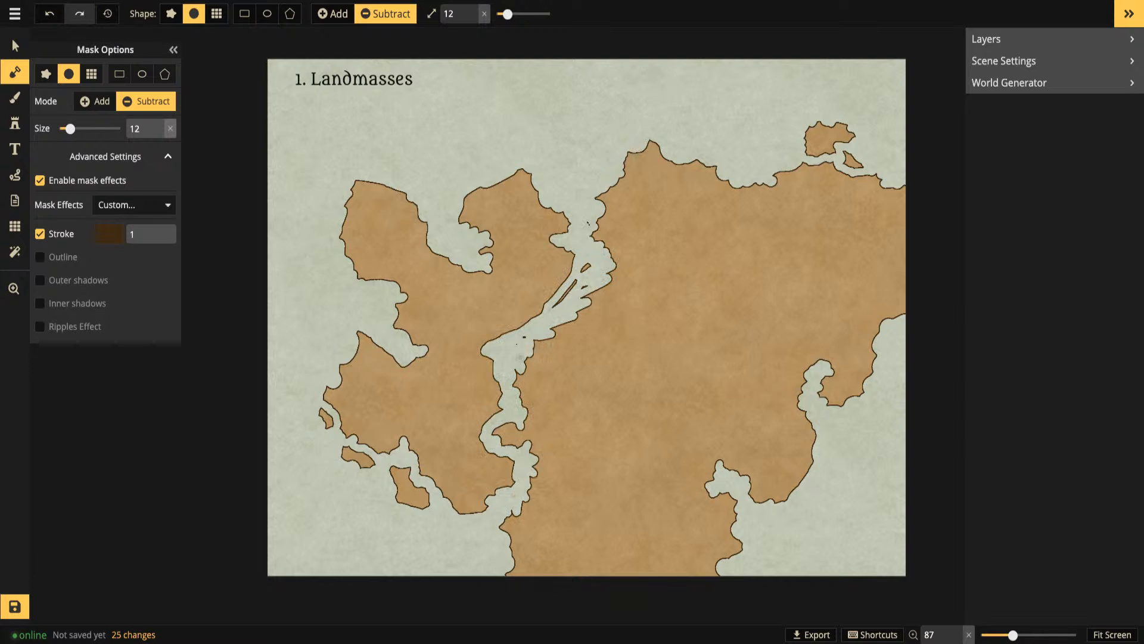
# Erase the leftover land slivers from the central channel with the size 12 subtracting mask brush and view the changes history
pyautogui.moveTo(515, 344); pyautogui.dragTo(571, 291)
pyautogui.click(107, 13)
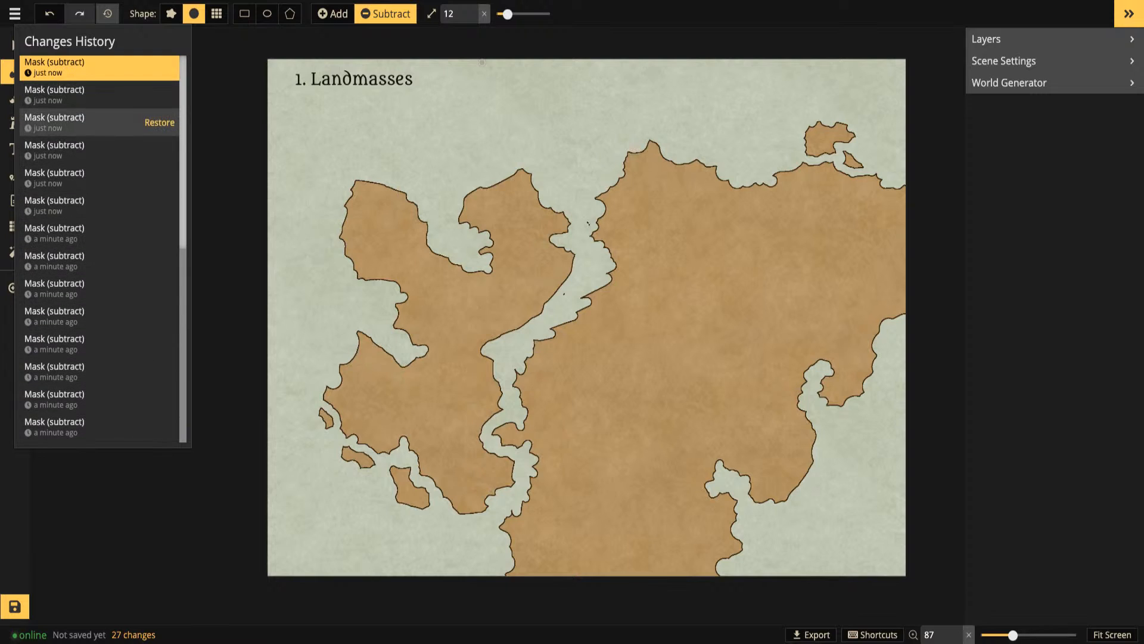
pyautogui.click(214, 77)
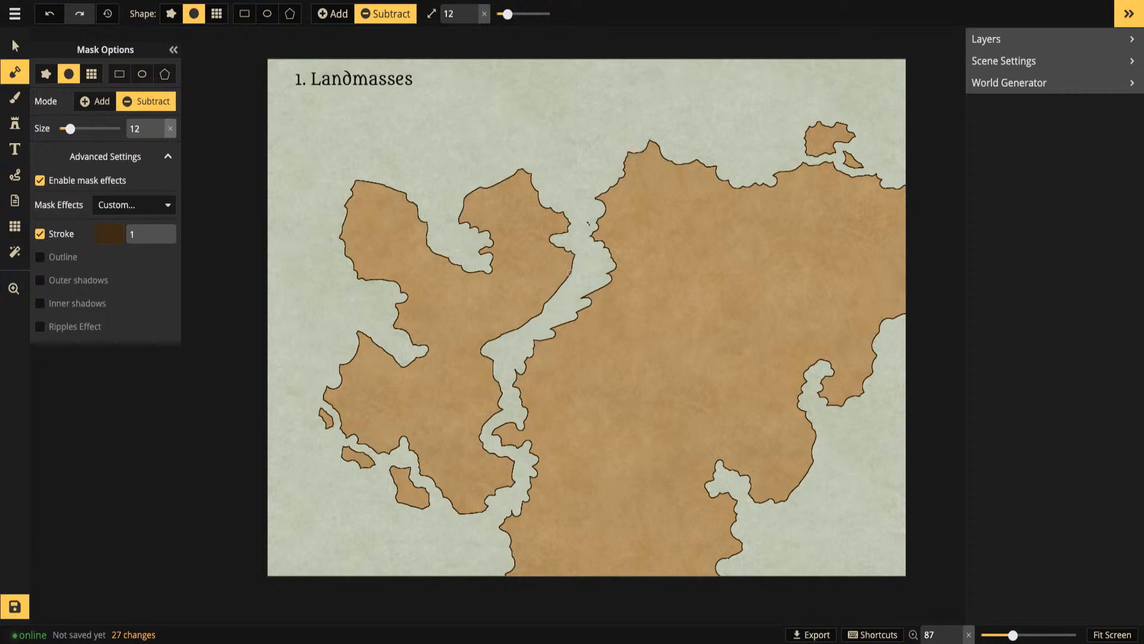
# Widen the middle of the central channel, cut a small inlet into its eastern bank and detach an islet near its southern bend
pyautogui.moveTo(554, 299)
pyautogui.mouseDown()
pyautogui.moveTo(539, 298)
pyautogui.moveTo(528, 322)
pyautogui.moveTo(540, 297)
pyautogui.mouseUp()
pyautogui.moveTo(595, 263)
pyautogui.mouseDown()
pyautogui.moveTo(605, 280)
pyautogui.moveTo(596, 311)
pyautogui.moveTo(620, 325)
pyautogui.moveTo(603, 329)
pyautogui.mouseUp()
pyautogui.moveTo(530, 353)
pyautogui.mouseDown()
pyautogui.moveTo(525, 438)
pyautogui.moveTo(529, 376)
pyautogui.moveTo(578, 316)
pyautogui.moveTo(548, 365)
pyautogui.moveTo(495, 331)
pyautogui.moveTo(485, 347)
pyautogui.moveTo(545, 352)
pyautogui.mouseUp()
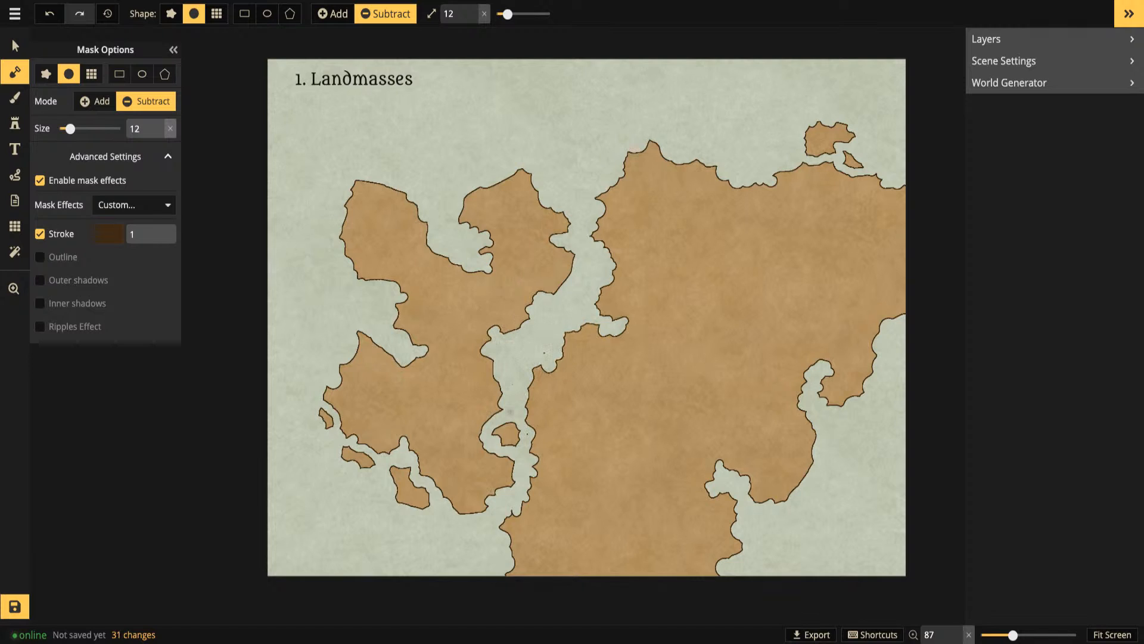
pyautogui.moveTo(514, 422); pyautogui.dragTo(507, 421)
pyautogui.moveTo(496, 492)
pyautogui.mouseDown()
pyautogui.moveTo(484, 494)
pyautogui.moveTo(503, 496)
pyautogui.mouseUp()
# Check the YouTube Studio stream dashboard, return to Inkarnate and subtract channel specks and a small inlet in the southeastern bank
pyautogui.hotkey('ctrl', 'Tab')
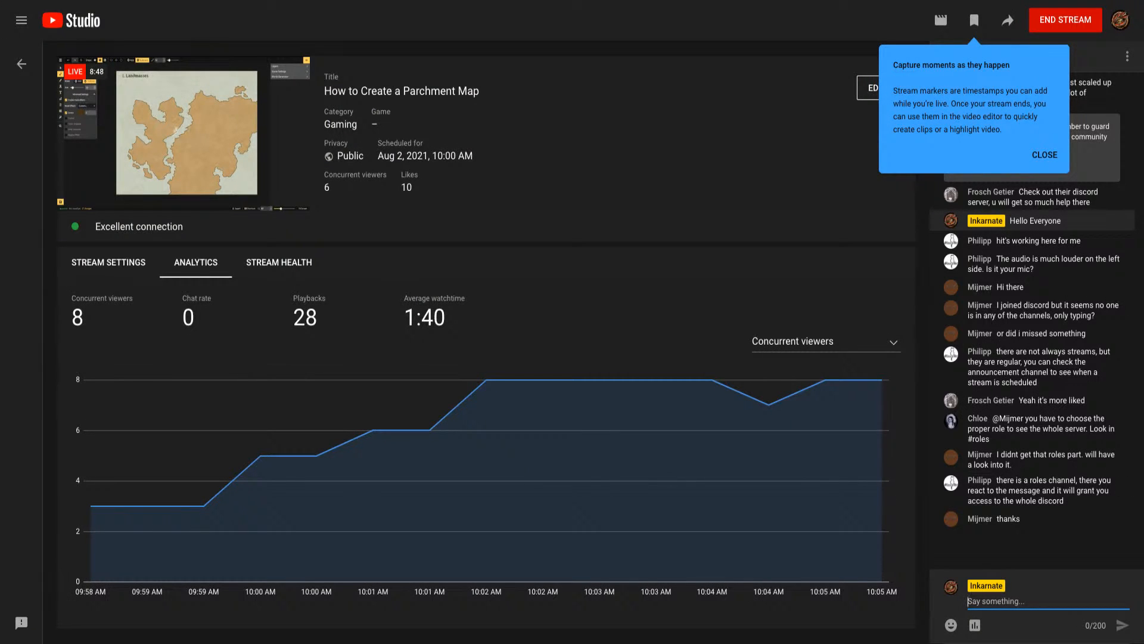
pyautogui.hotkey('ctrl', 'Tab')
pyautogui.click(545, 353)
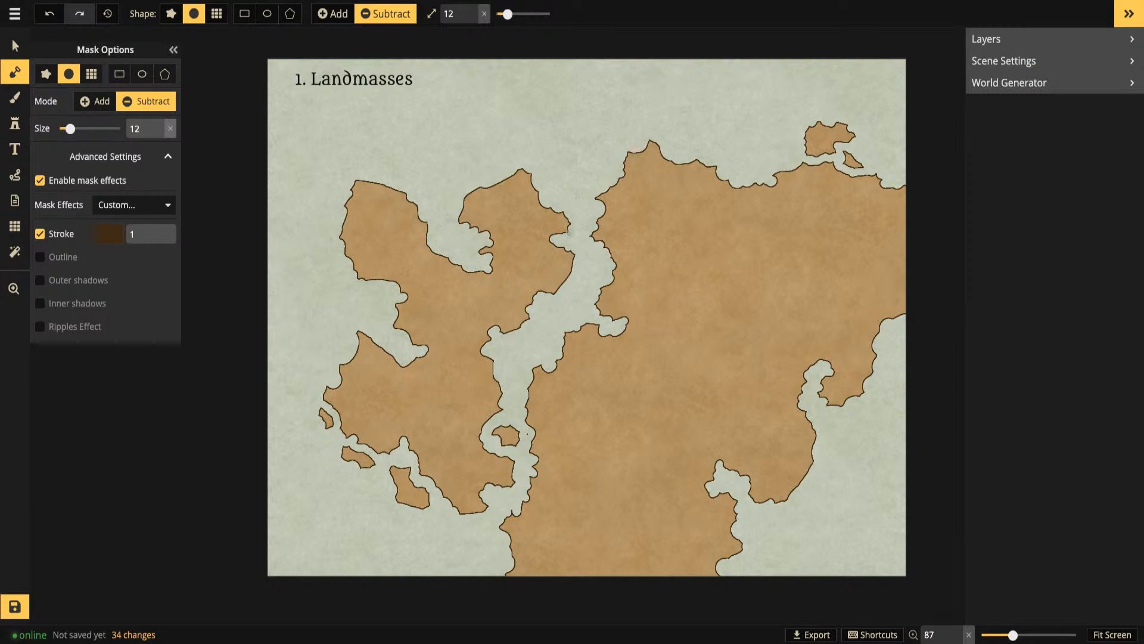
pyautogui.moveTo(527, 434)
pyautogui.mouseDown()
pyautogui.moveTo(542, 511)
pyautogui.moveTo(507, 509)
pyautogui.moveTo(529, 475)
pyautogui.moveTo(528, 441)
pyautogui.moveTo(521, 479)
pyautogui.moveTo(556, 511)
pyautogui.moveTo(532, 497)
pyautogui.moveTo(535, 471)
pyautogui.mouseUp()
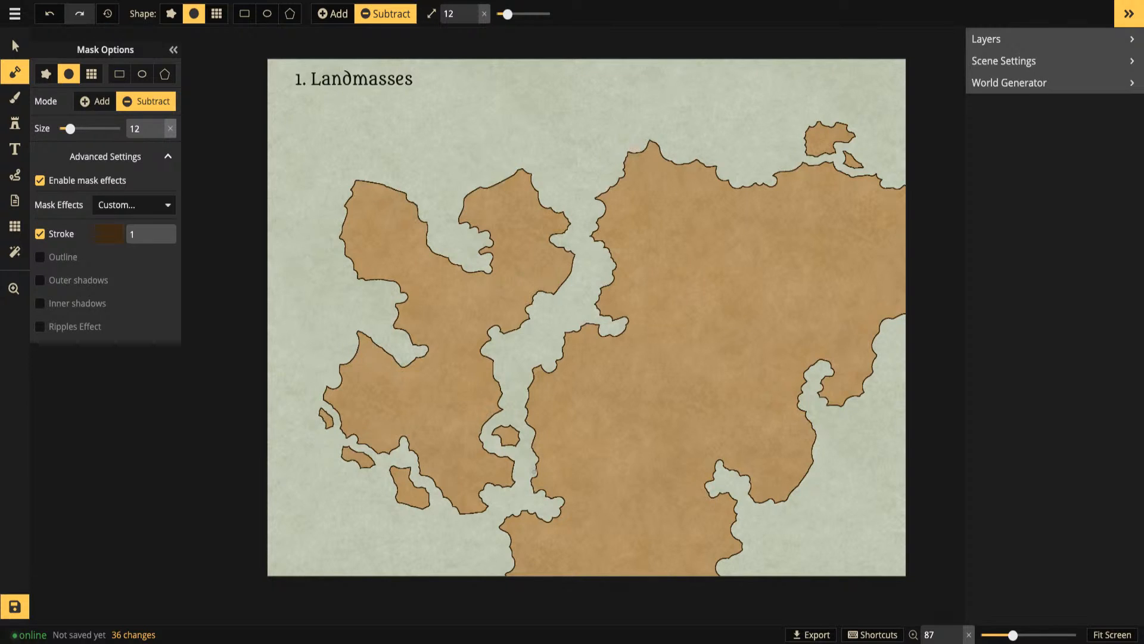
# Change the "1. Landmasses" text label to "2. Labeling with Textures"
pyautogui.click(15, 46)
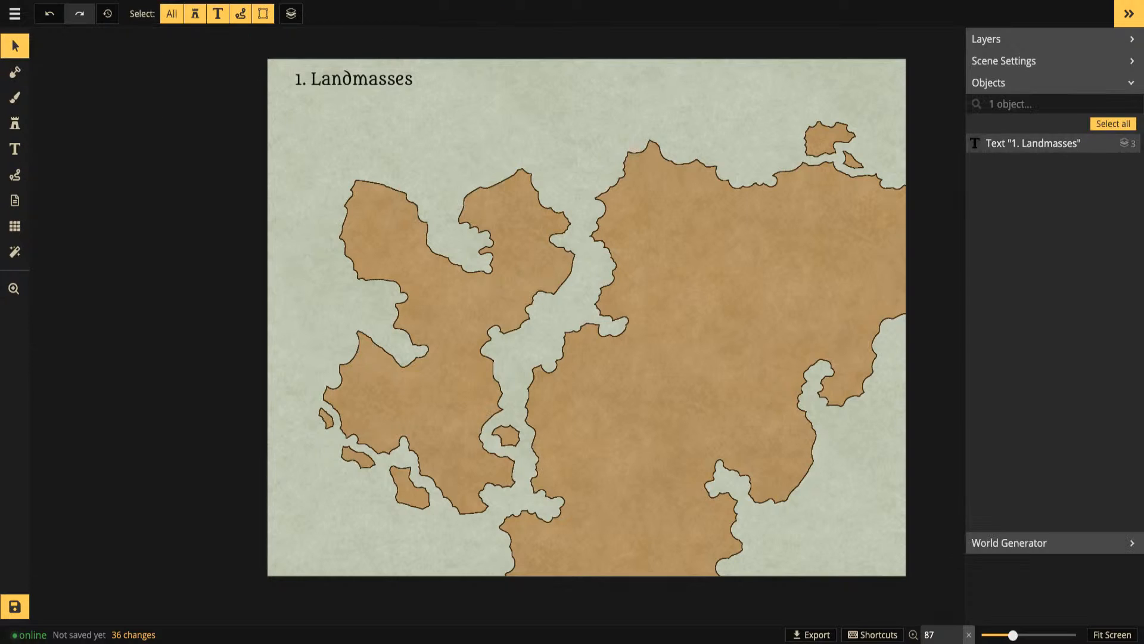
pyautogui.click(353, 79)
pyautogui.moveTo(106, 79); pyautogui.dragTo(24, 78)
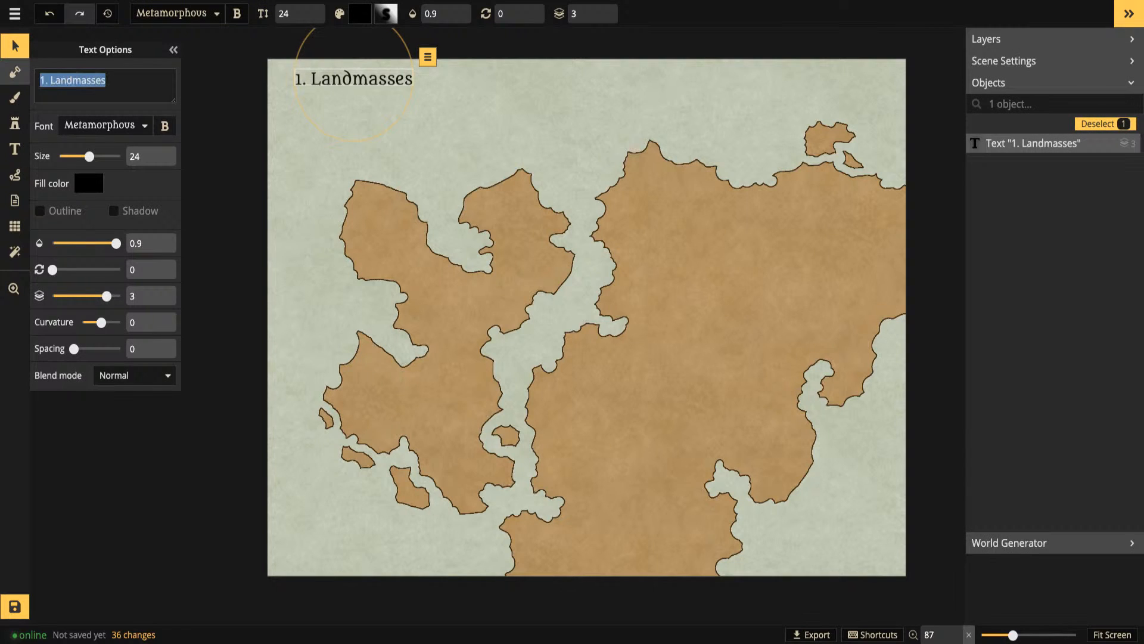
pyautogui.write('2.')
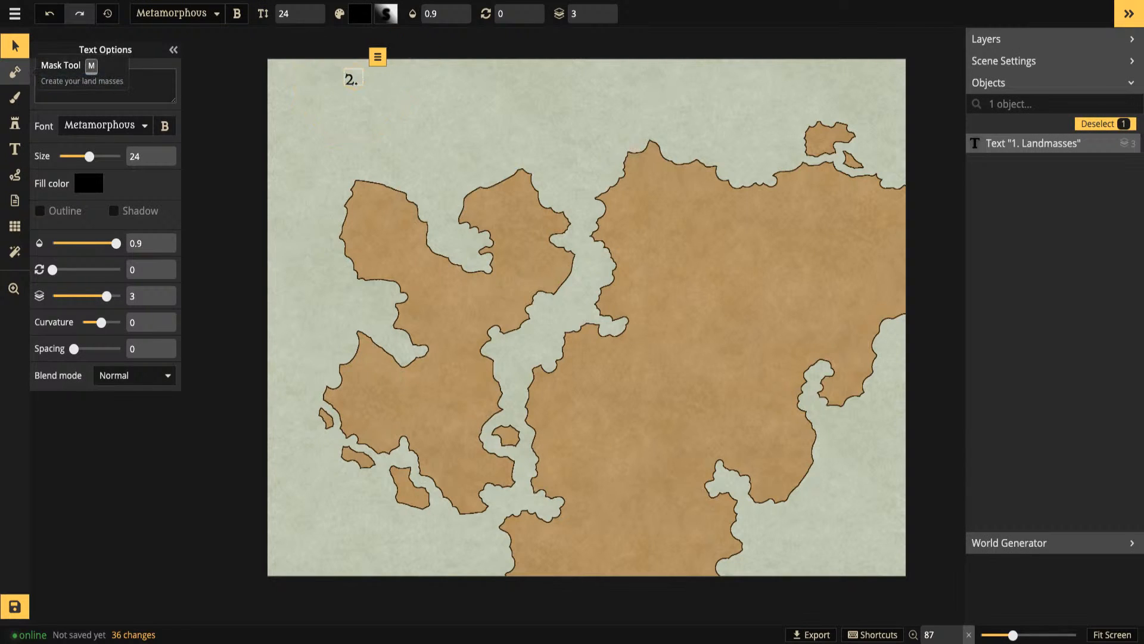
pyautogui.write(' Labeli')
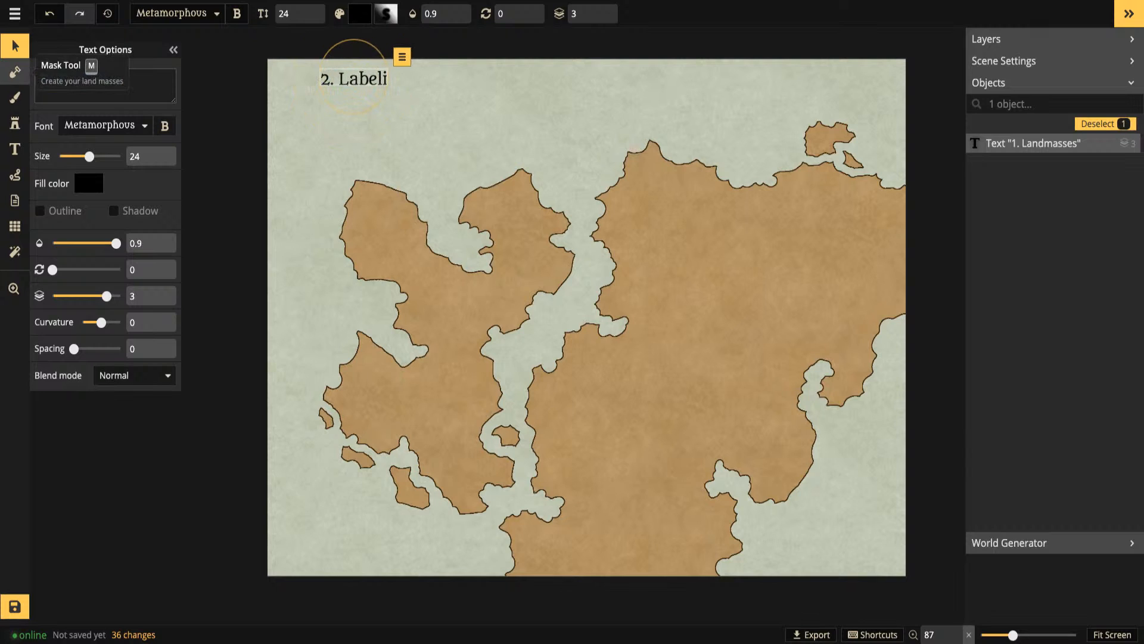
pyautogui.write('ng with')
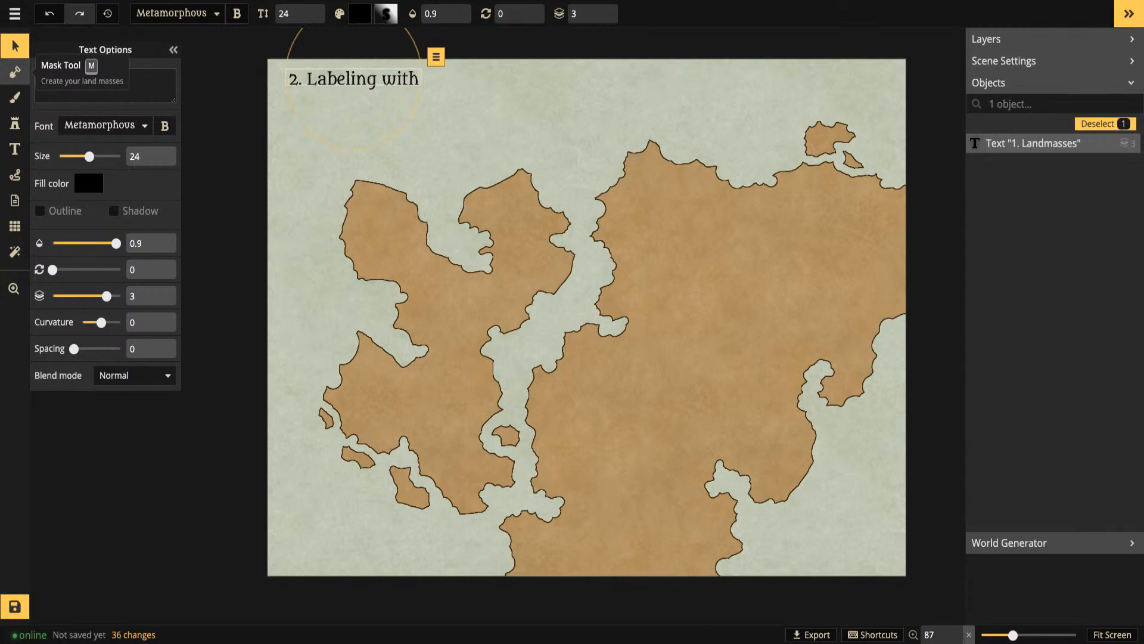
pyautogui.write(' Textures')
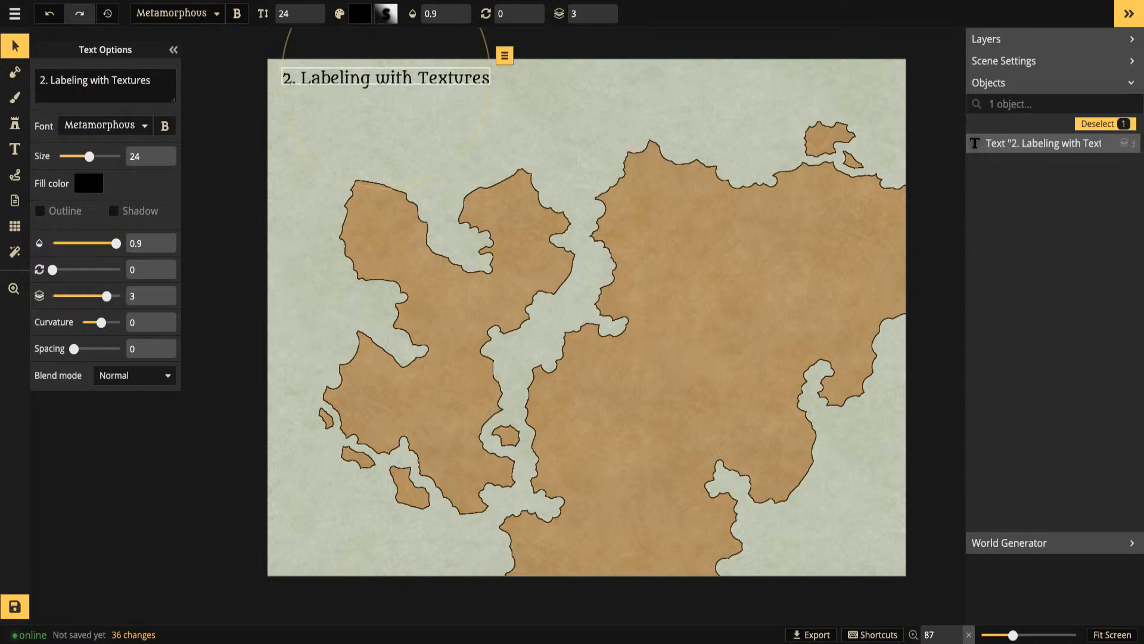
pyautogui.click(15, 175)
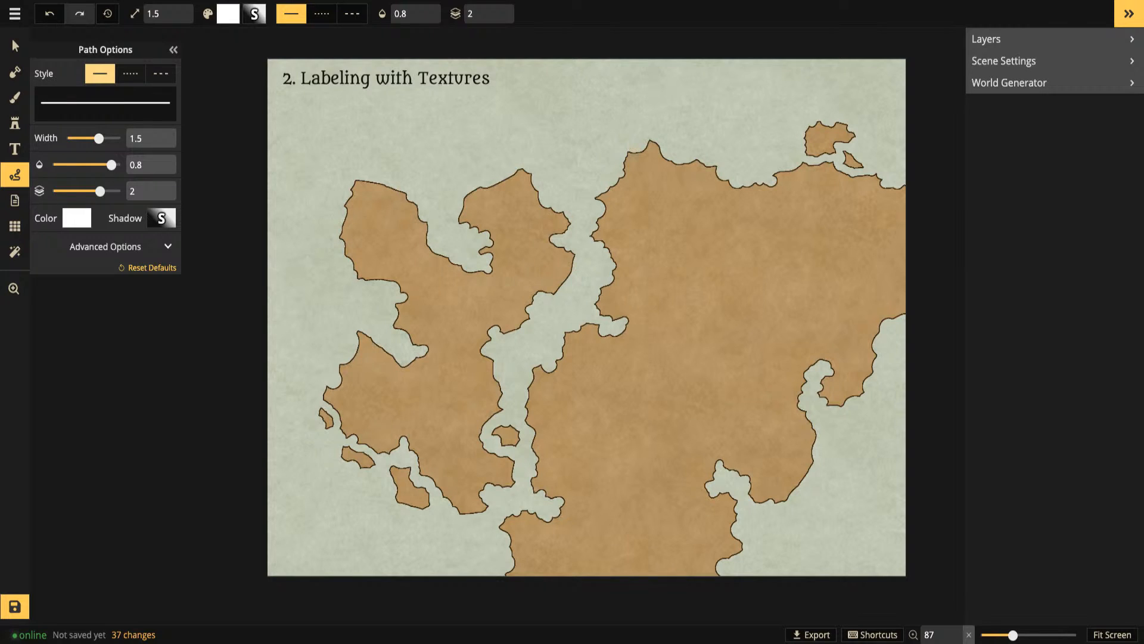
pyautogui.click(15, 97)
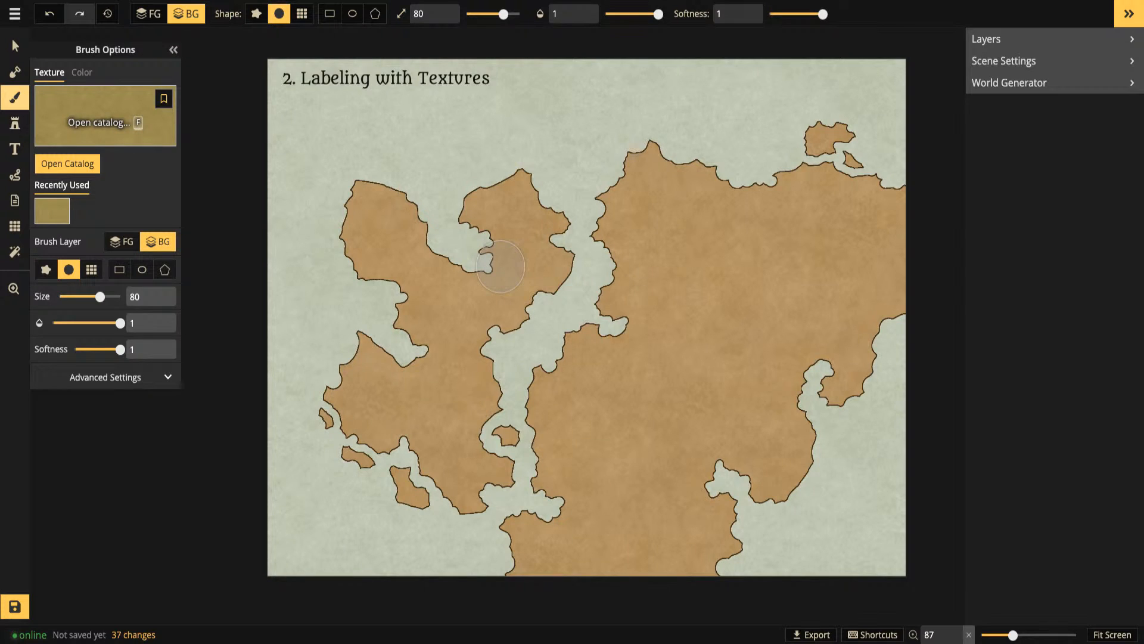
# Place a size 100 mountain stamp at the tip of the northwestern peninsula and nudge it over the coastline
pyautogui.click(14, 123)
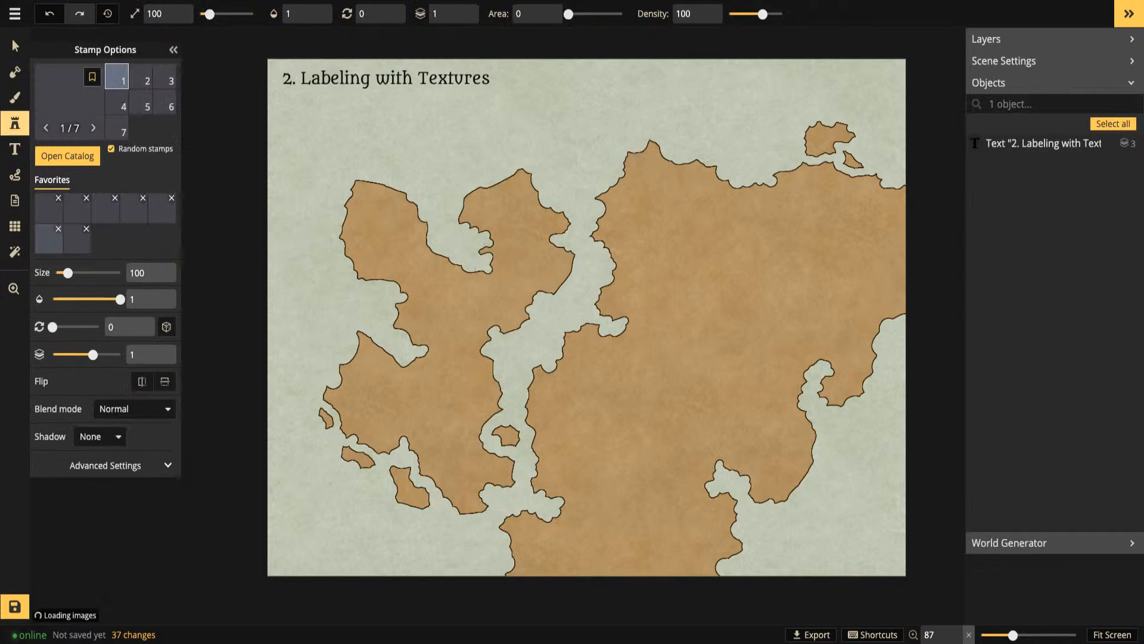
pyautogui.click(375, 181)
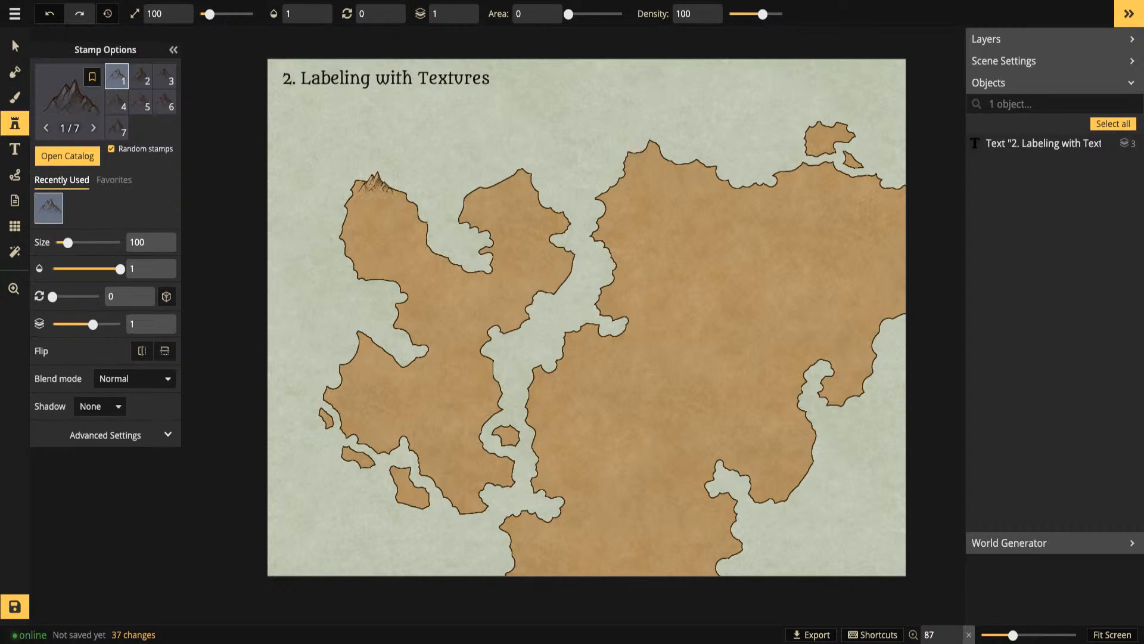
pyautogui.click(15, 46)
pyautogui.moveTo(376, 188)
pyautogui.mouseDown()
pyautogui.moveTo(389, 170)
pyautogui.moveTo(502, 129)
pyautogui.moveTo(435, 142)
pyautogui.moveTo(363, 244)
pyautogui.moveTo(376, 180)
pyautogui.moveTo(531, 129)
pyautogui.moveTo(471, 201)
pyautogui.moveTo(375, 189)
pyautogui.mouseUp()
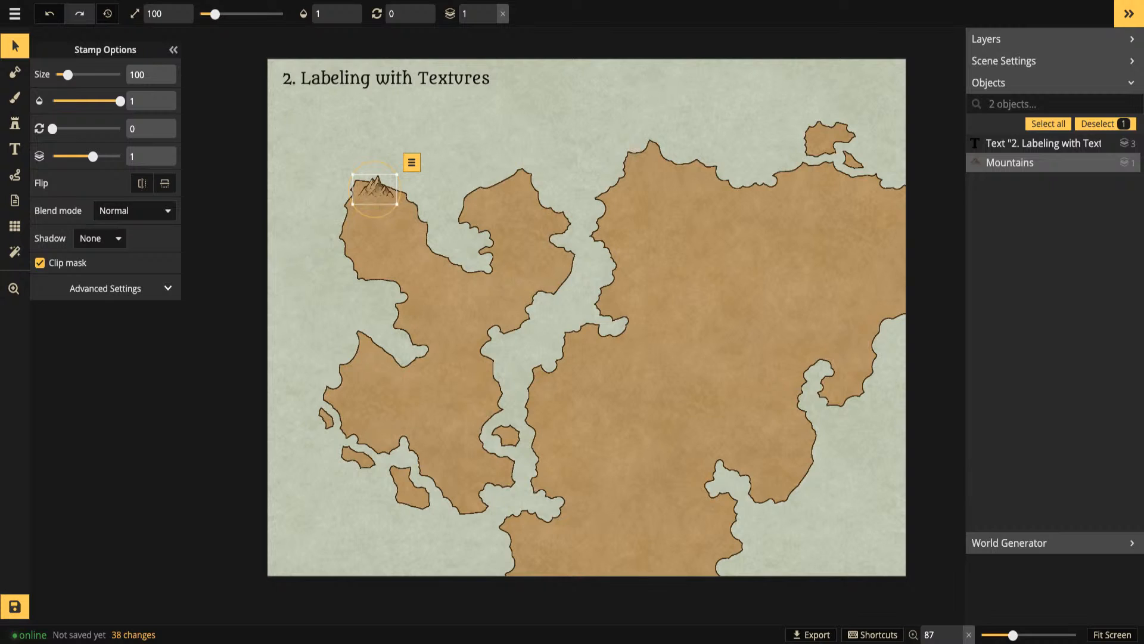
# Try the mountain stamp with its clip mask off and back on while nudging it along the coast, and delete it
pyautogui.click(40, 263)
pyautogui.moveTo(375, 189)
pyautogui.mouseDown()
pyautogui.moveTo(418, 135)
pyautogui.moveTo(377, 205)
pyautogui.moveTo(376, 165)
pyautogui.moveTo(373, 189)
pyautogui.mouseUp()
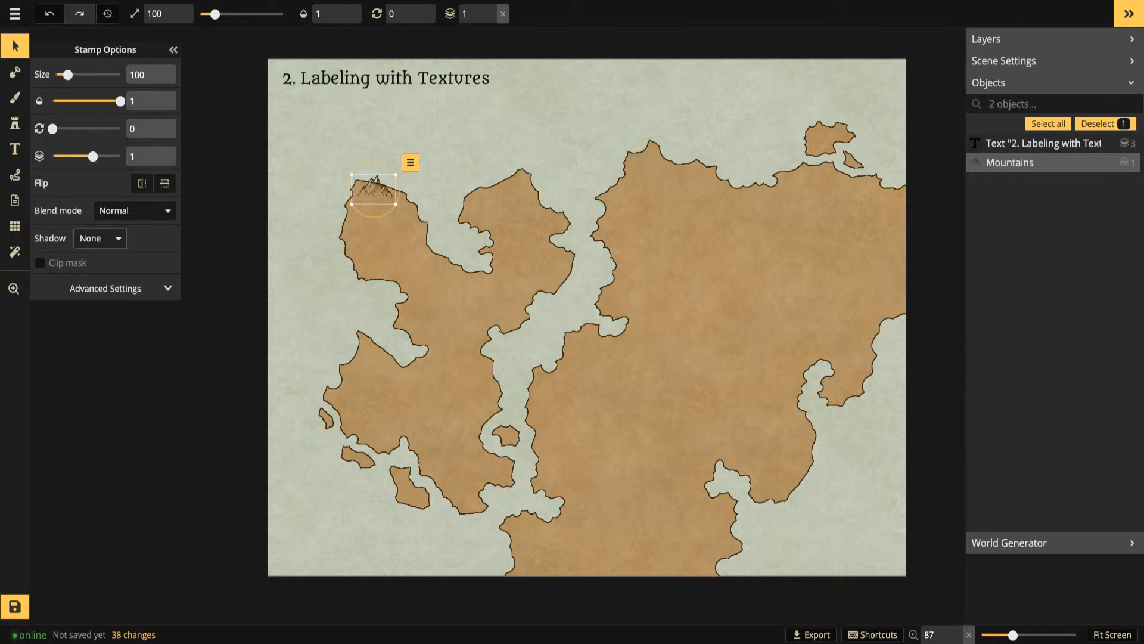
pyautogui.click(40, 263)
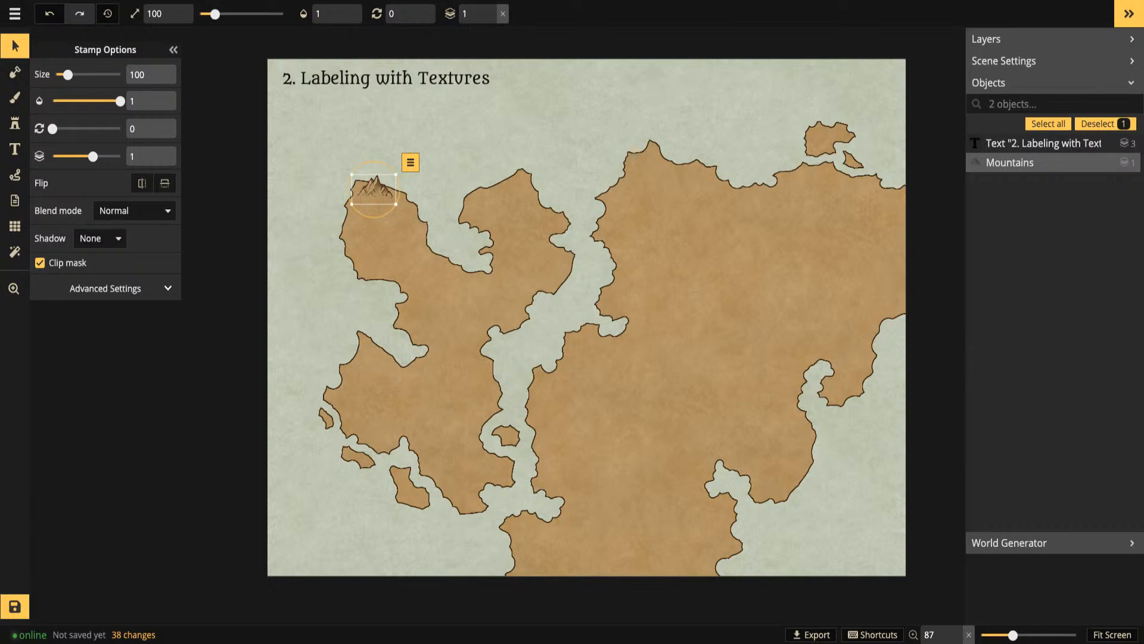
pyautogui.moveTo(374, 190); pyautogui.dragTo(375, 191)
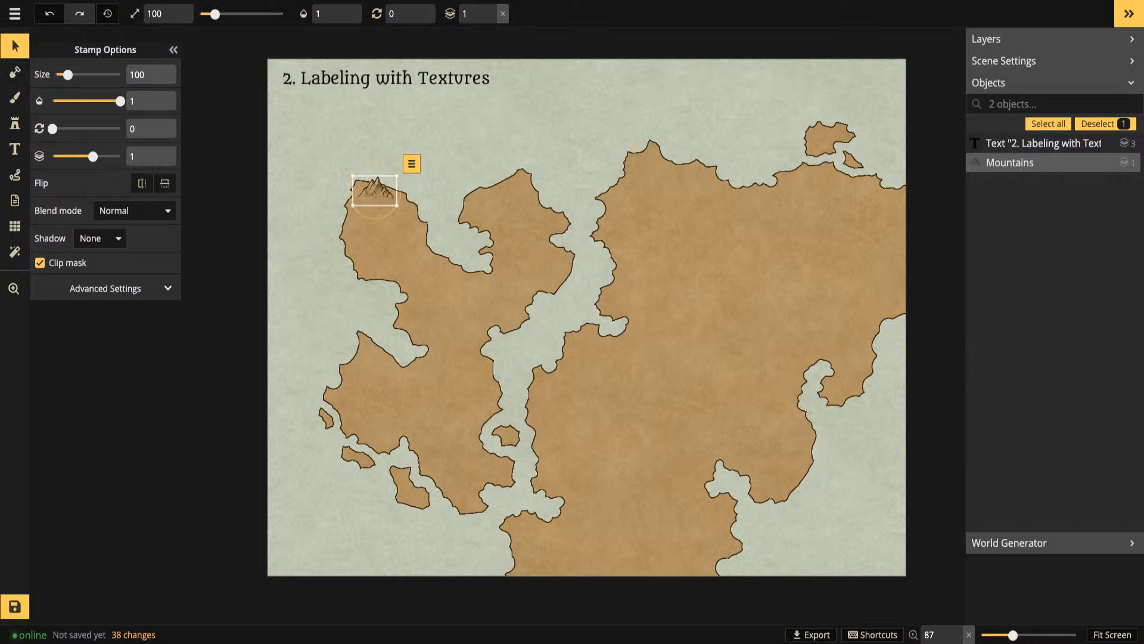
pyautogui.moveTo(375, 191); pyautogui.dragTo(377, 185)
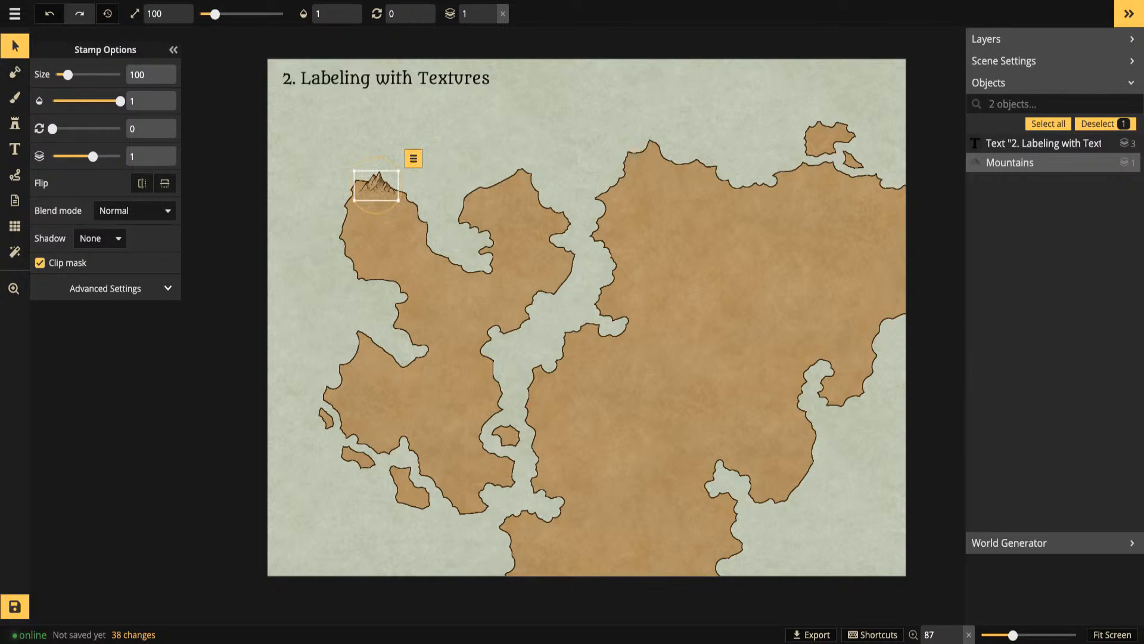
pyautogui.press('Delete')
# Reword the text label as "2. Adding Stamps" and move it closer to the map's northwestern corner
pyautogui.click(385, 78)
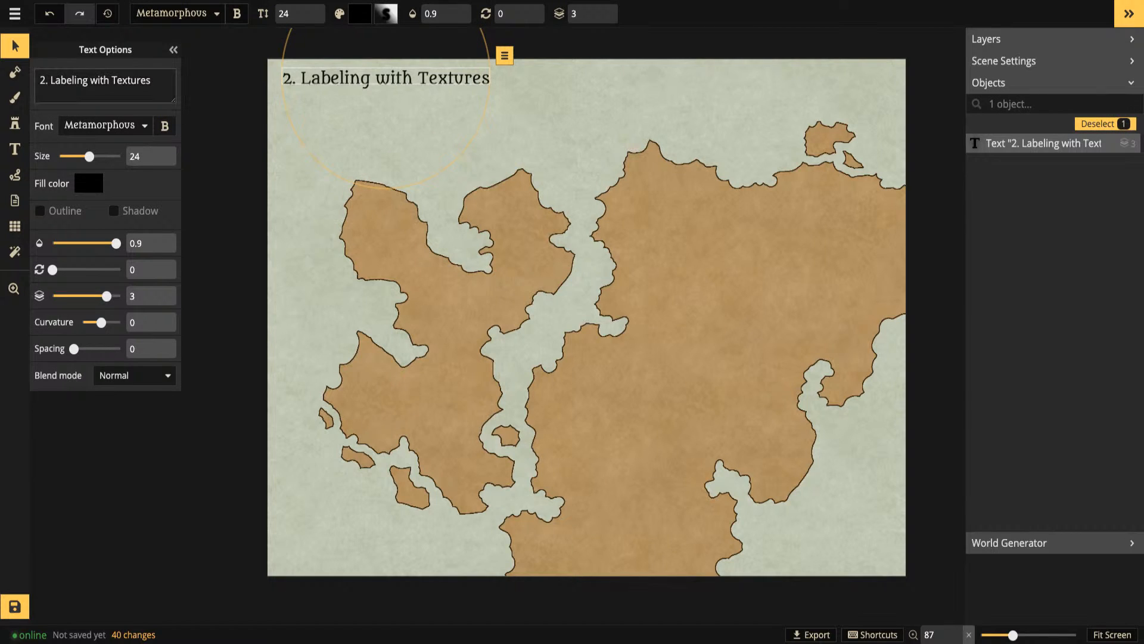
pyautogui.moveTo(150, 80); pyautogui.dragTo(51, 80)
pyautogui.write('Adding Stamps')
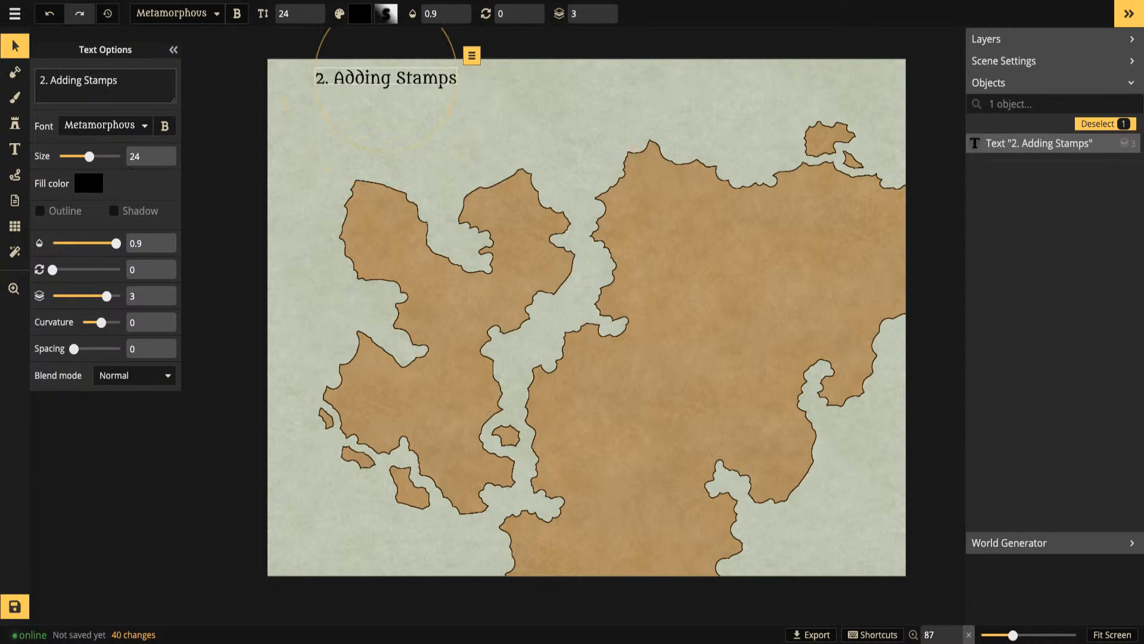
pyautogui.moveTo(386, 77); pyautogui.dragTo(352, 79)
pyautogui.click(14, 46)
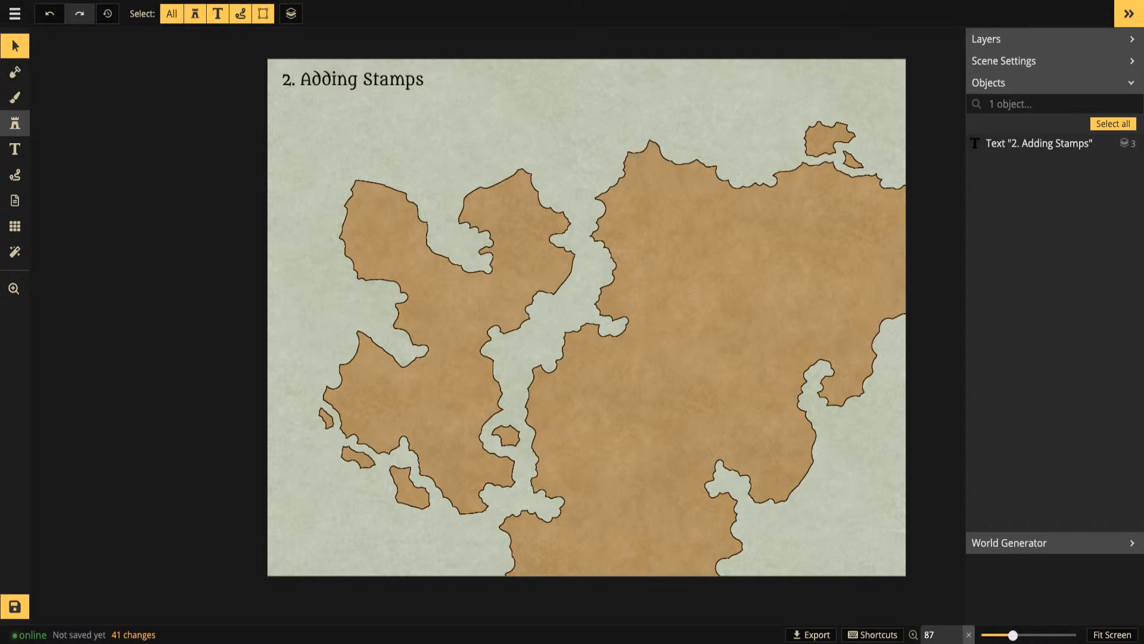
# Paint a range of random mountain stamps at size 100 from the northwestern peninsula's tip southeast to the central channel
pyautogui.click(15, 123)
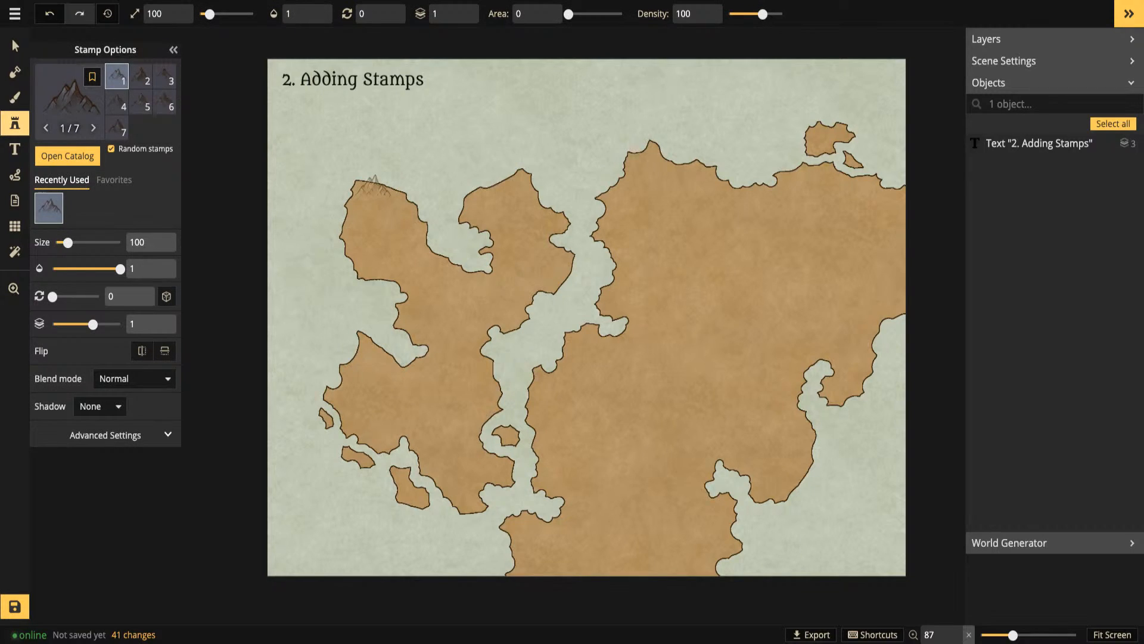
pyautogui.click(501, 262)
pyautogui.click(371, 192)
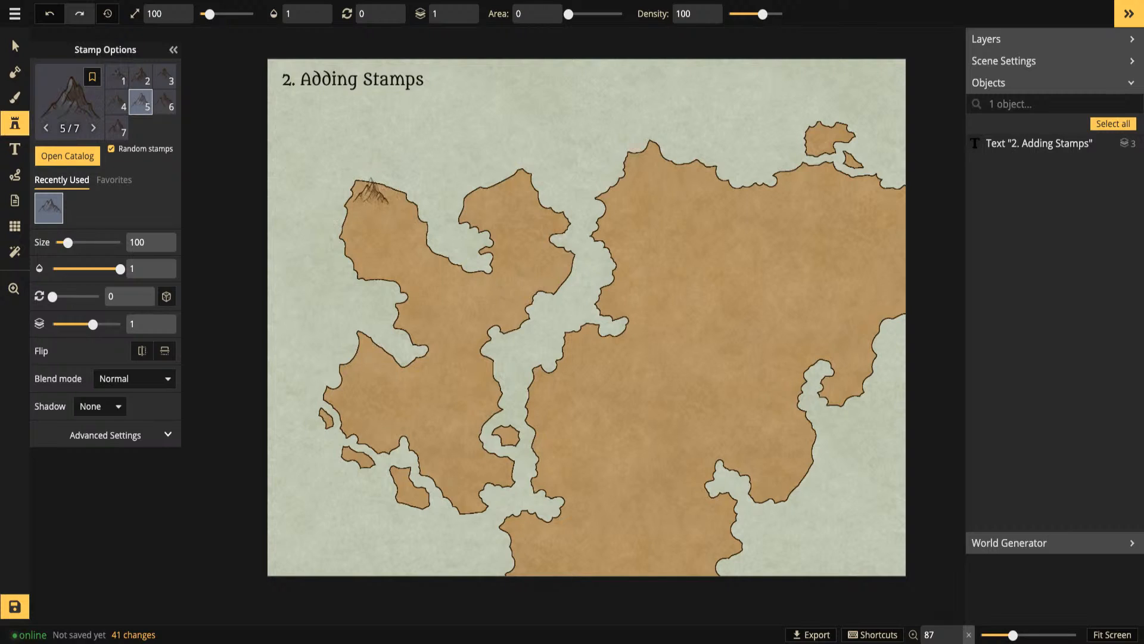
pyautogui.moveTo(373, 194)
pyautogui.mouseDown()
pyautogui.moveTo(381, 233)
pyautogui.moveTo(446, 274)
pyautogui.moveTo(447, 307)
pyautogui.moveTo(476, 341)
pyautogui.mouseUp()
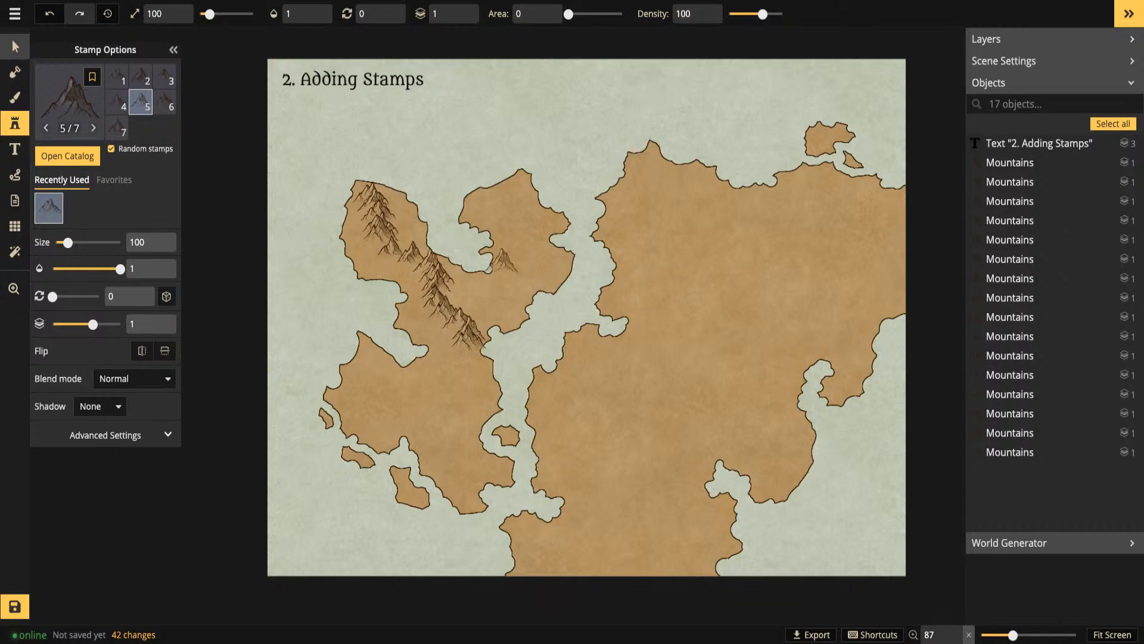
# Shift the southeasternmost mountain stamp of the range slightly west, away from the channel coast
pyautogui.click(15, 46)
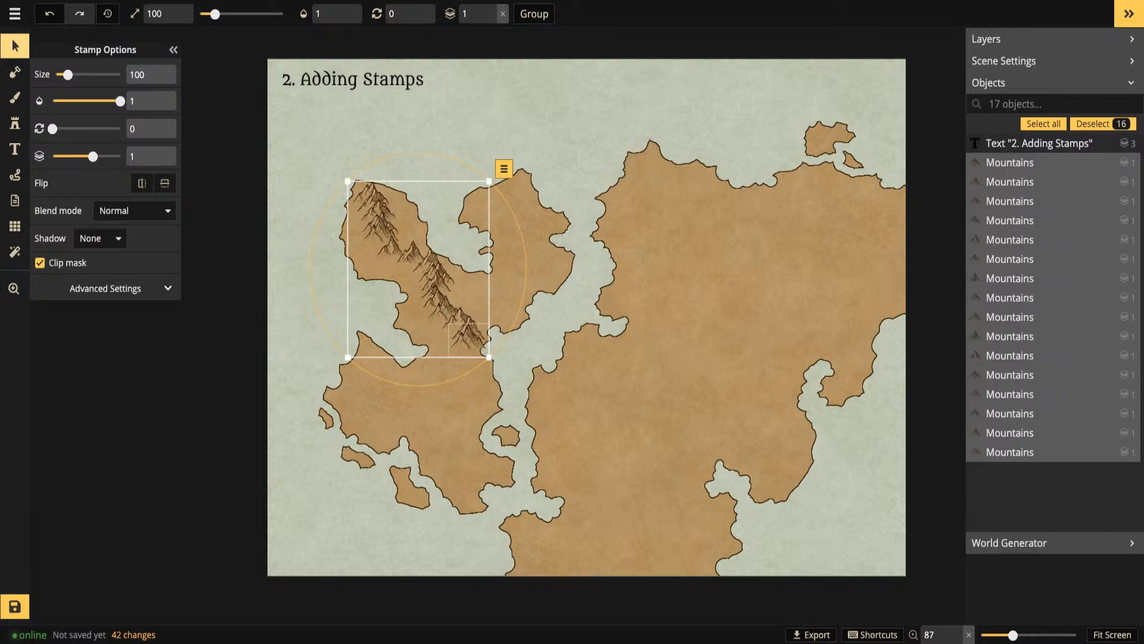
pyautogui.click(468, 340)
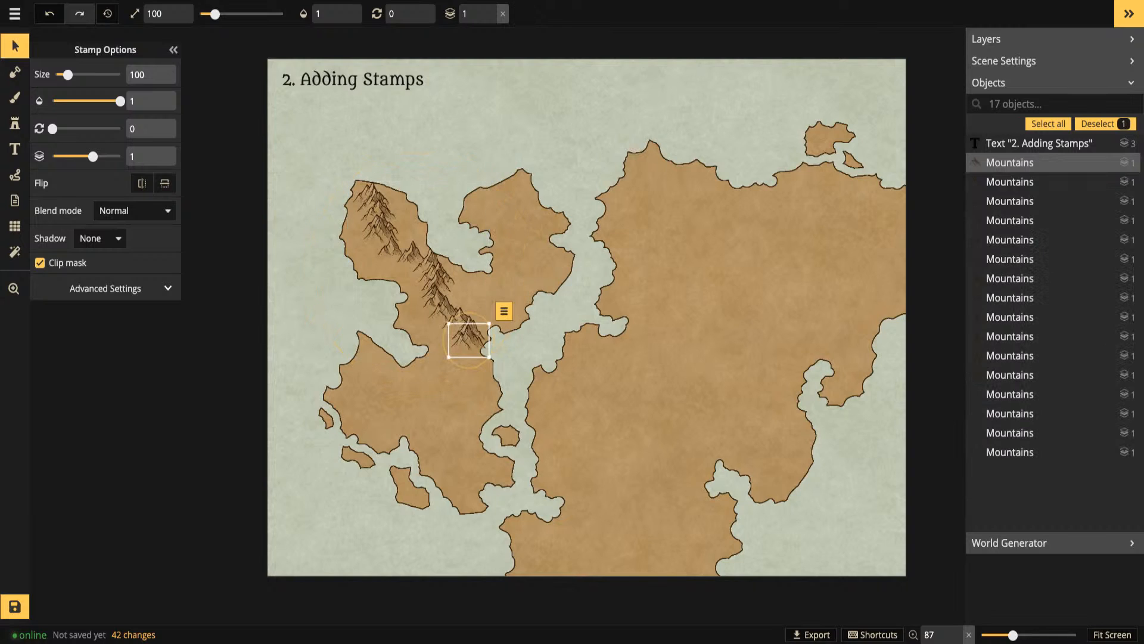
pyautogui.moveTo(468, 340); pyautogui.dragTo(463, 340)
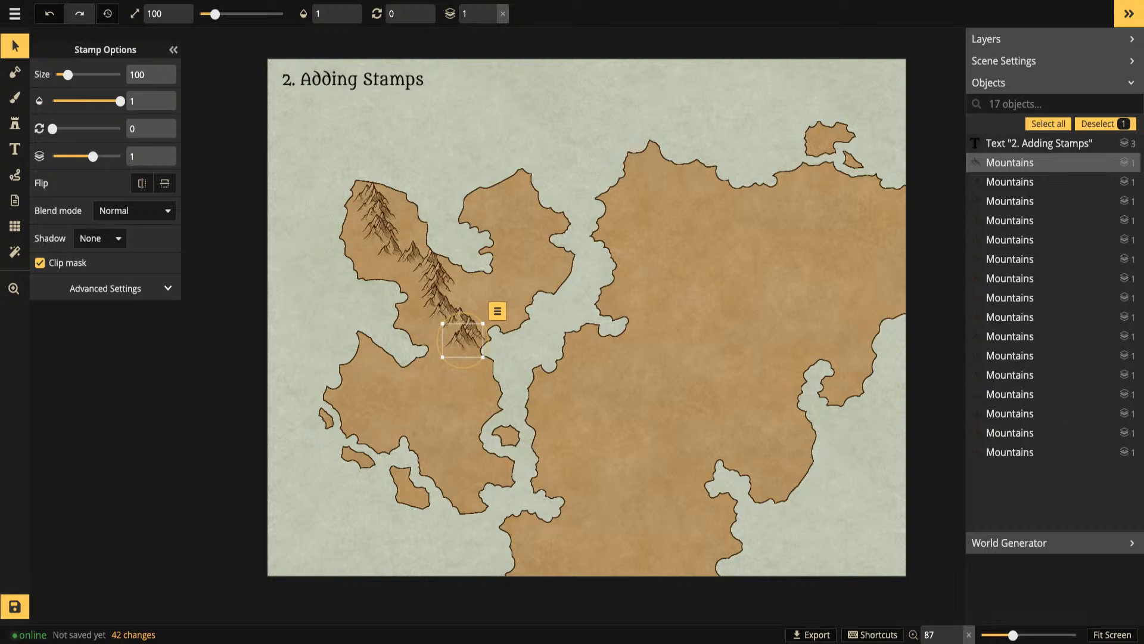
pyautogui.press('Left')
pyautogui.press('Left')
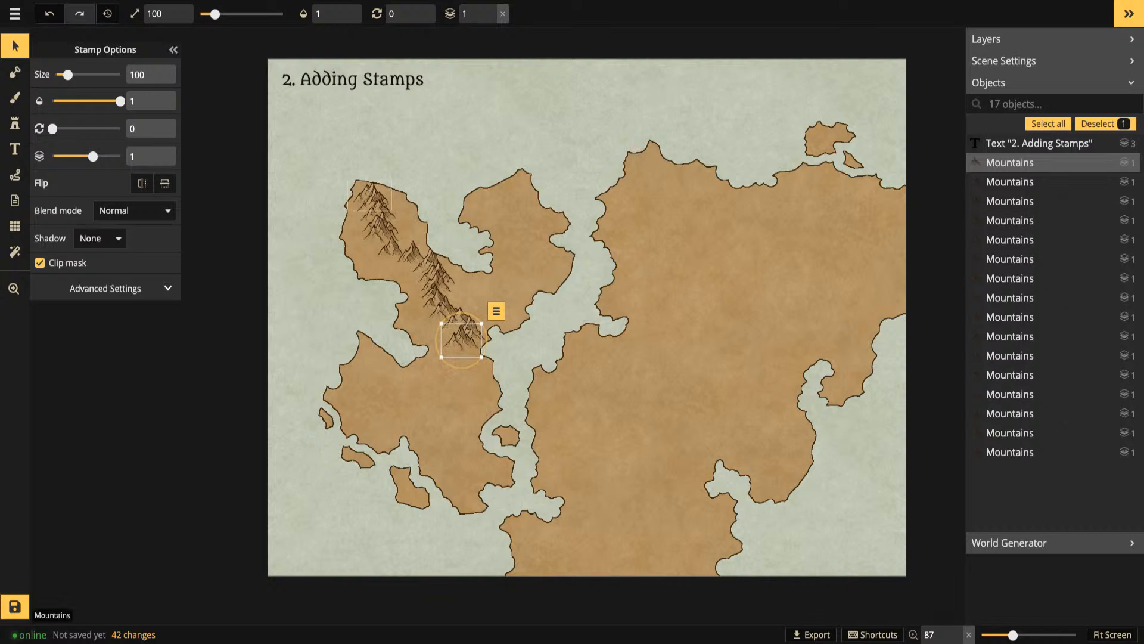
# Reposition individual mountain stamps in the middle of the range to even out their spacing, and clear the selection
pyautogui.moveTo(429, 264); pyautogui.dragTo(436, 272)
pyautogui.click(415, 255)
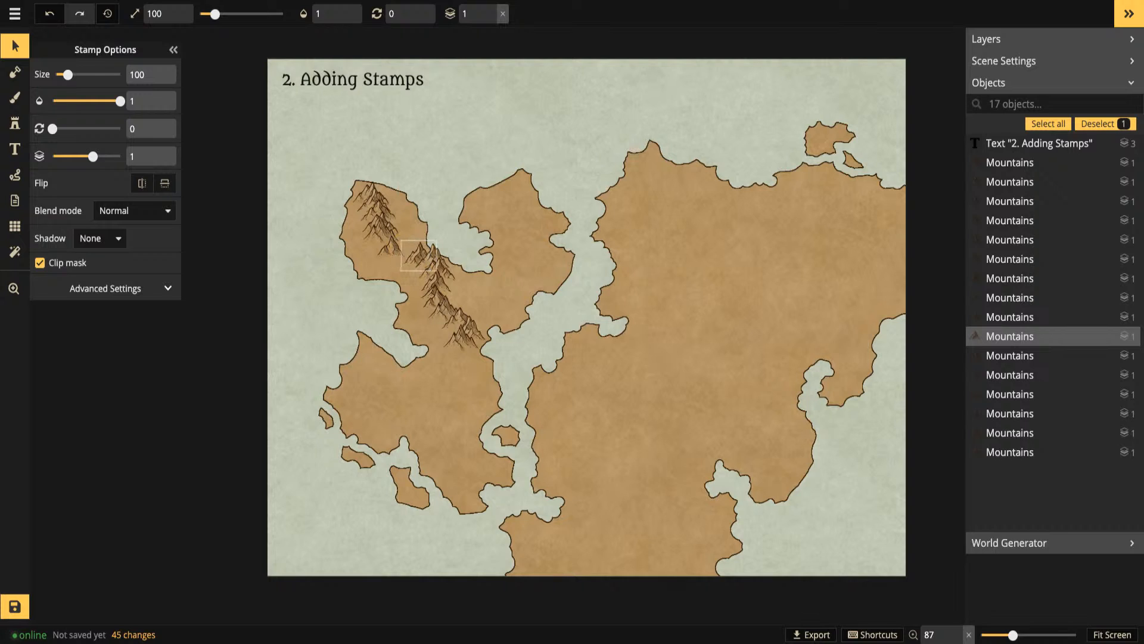
pyautogui.moveTo(415, 254); pyautogui.dragTo(440, 272)
pyautogui.click(416, 255)
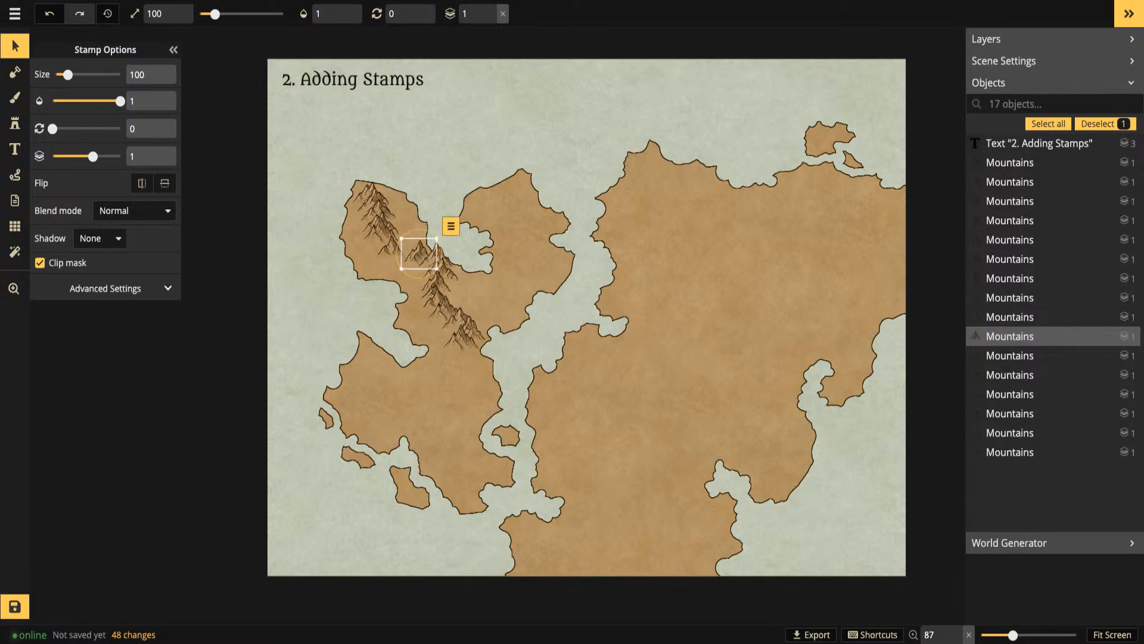
pyautogui.click(390, 248)
pyautogui.moveTo(390, 248); pyautogui.dragTo(398, 246)
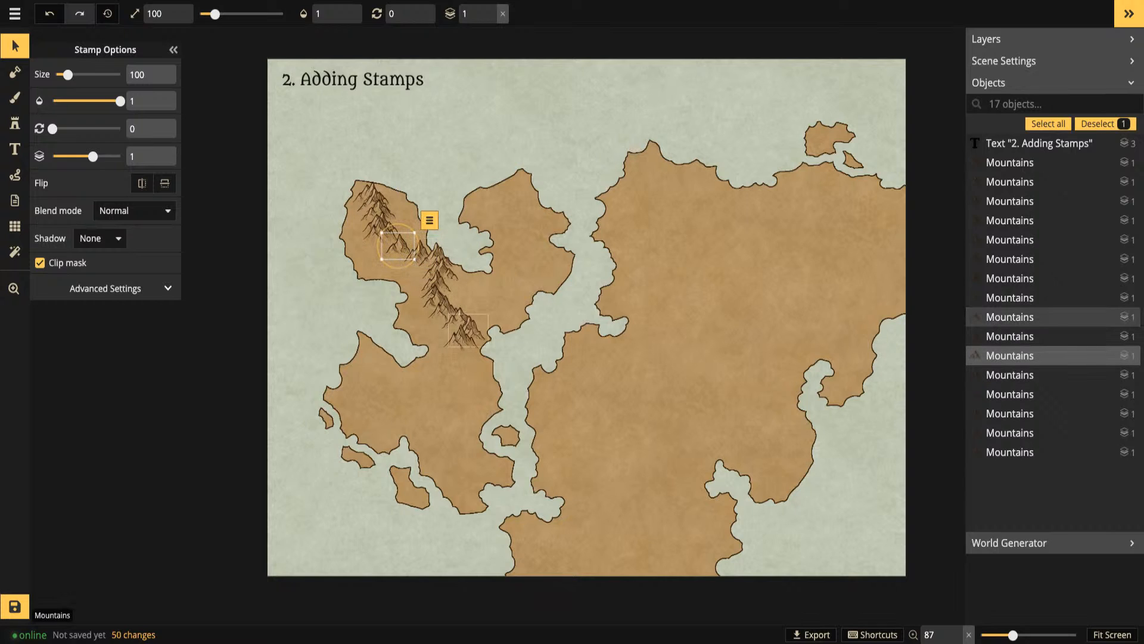
pyautogui.press('Escape')
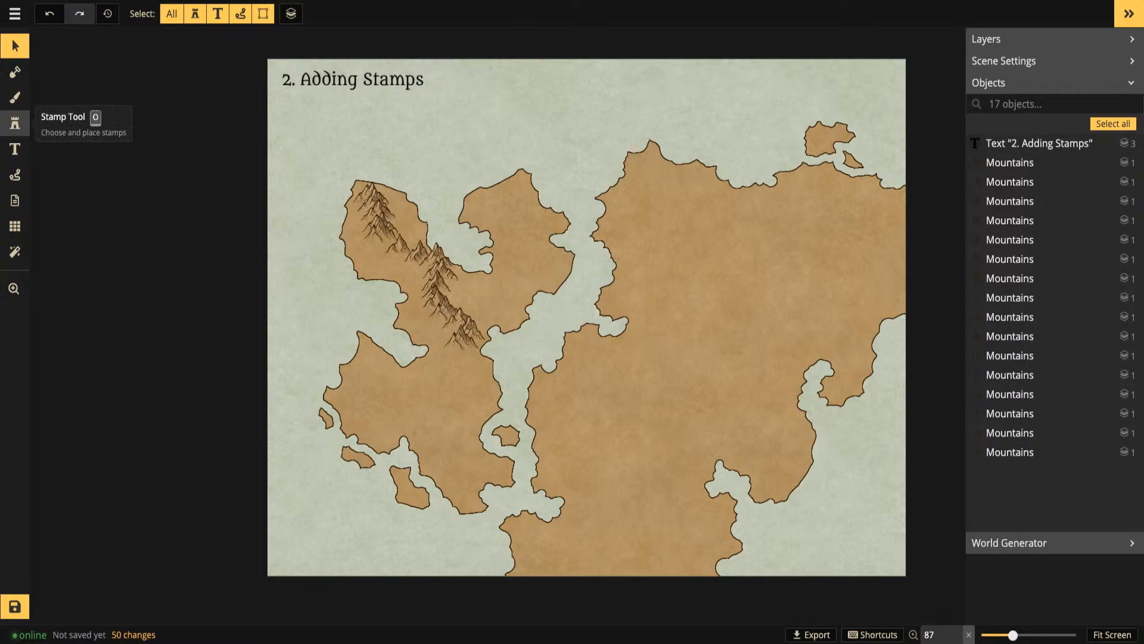
# Browse the Parchment World categories and expanded stamp sets in the stamp catalog, and choose the Large Mountains set
pyautogui.click(15, 124)
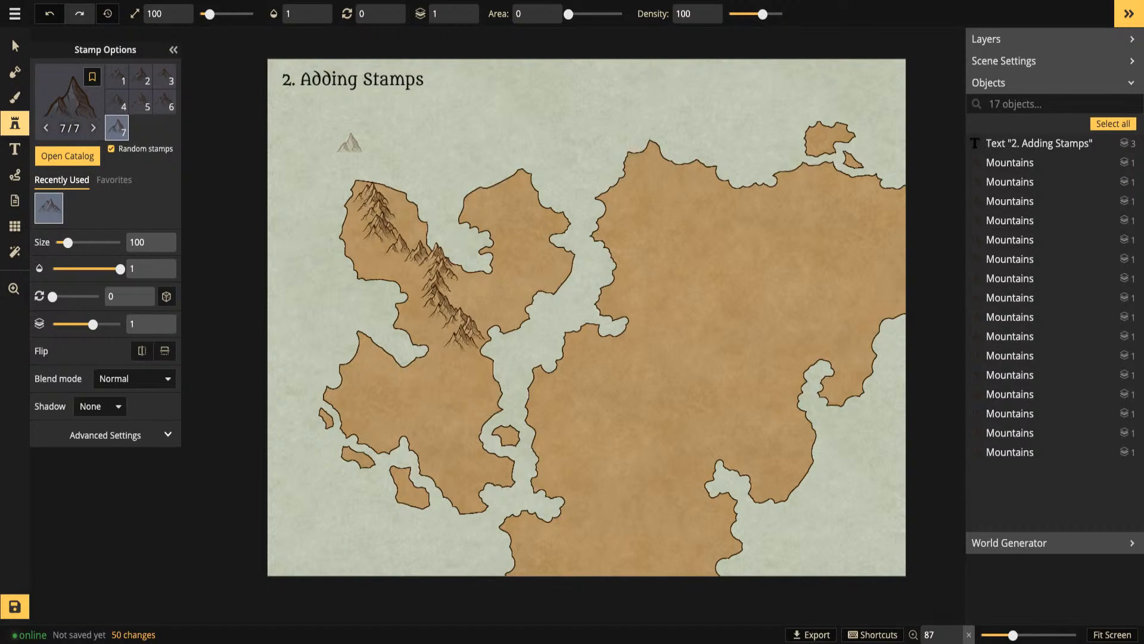
pyautogui.press('f')
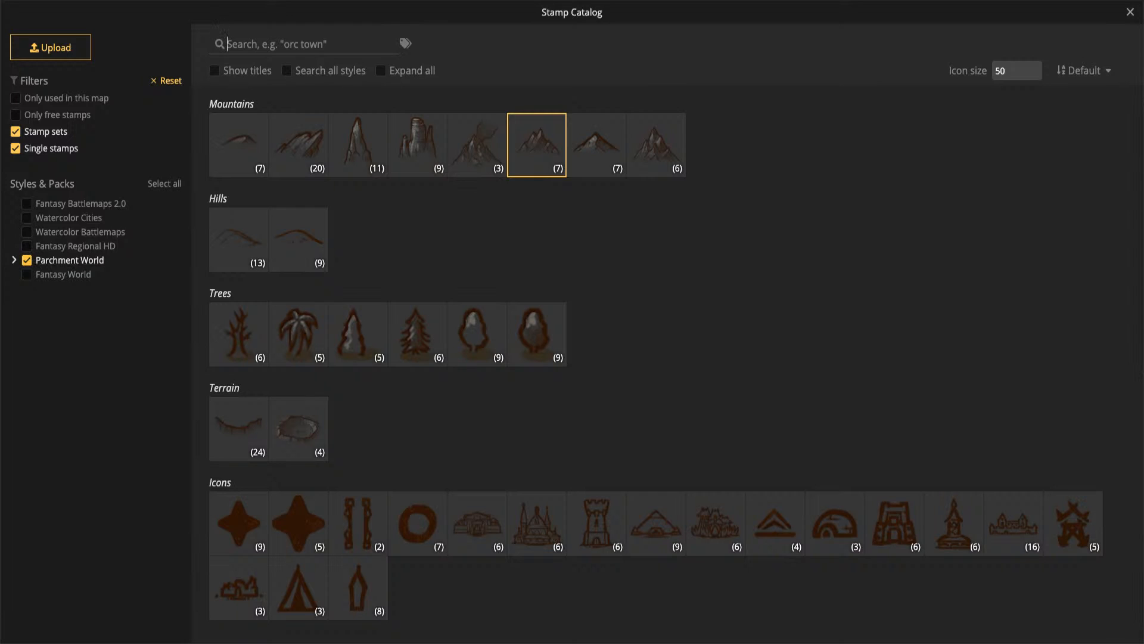
pyautogui.click(14, 259)
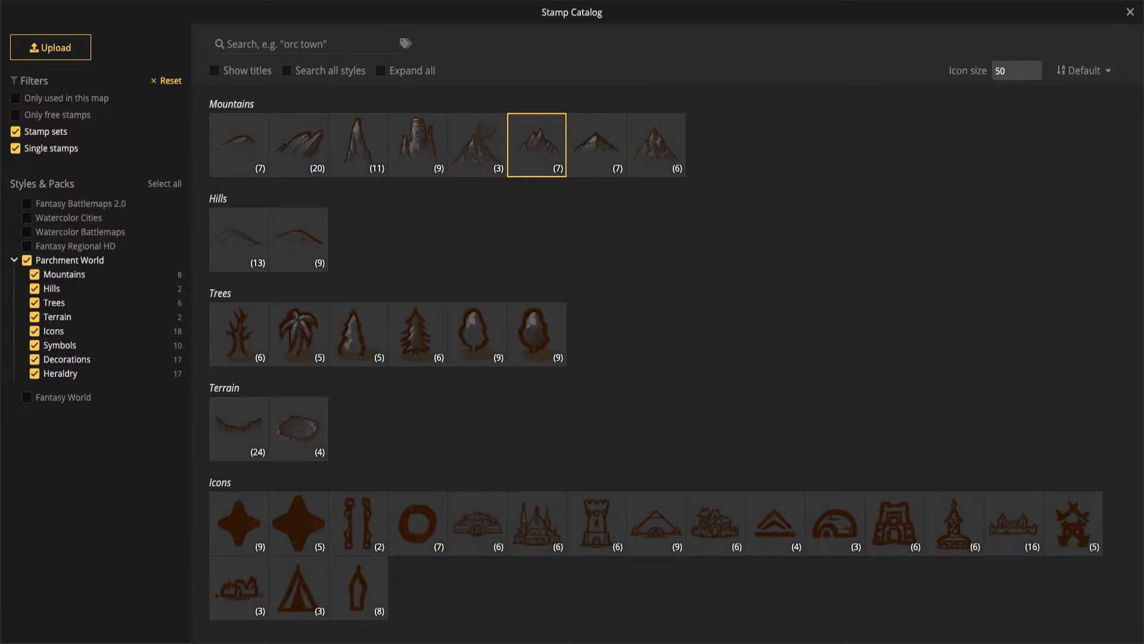
pyautogui.click(14, 260)
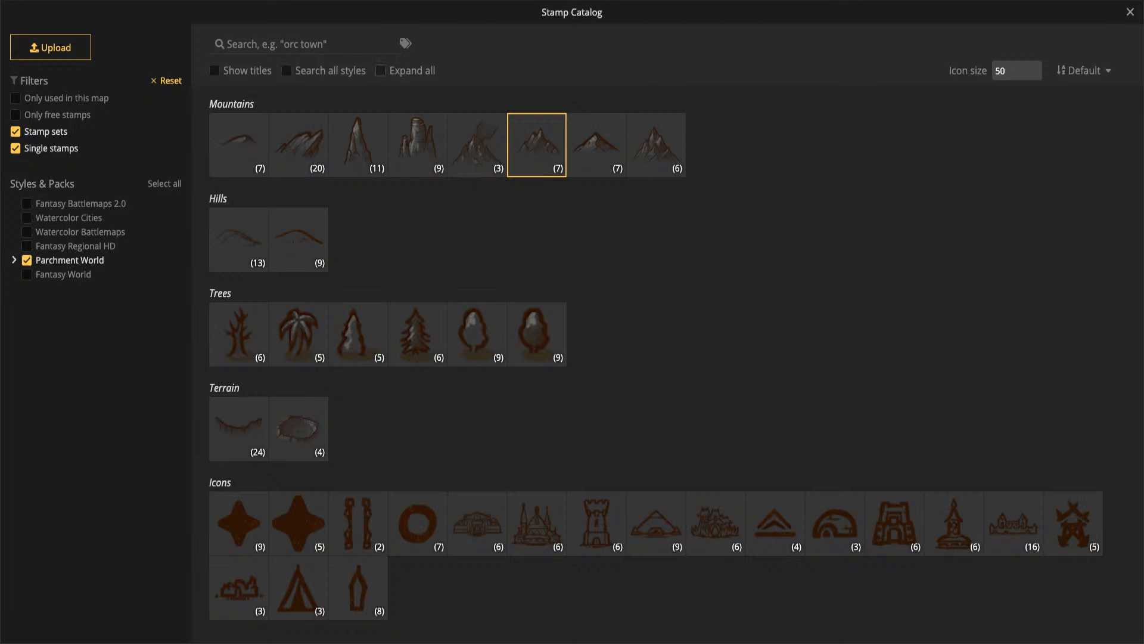
pyautogui.click(381, 70)
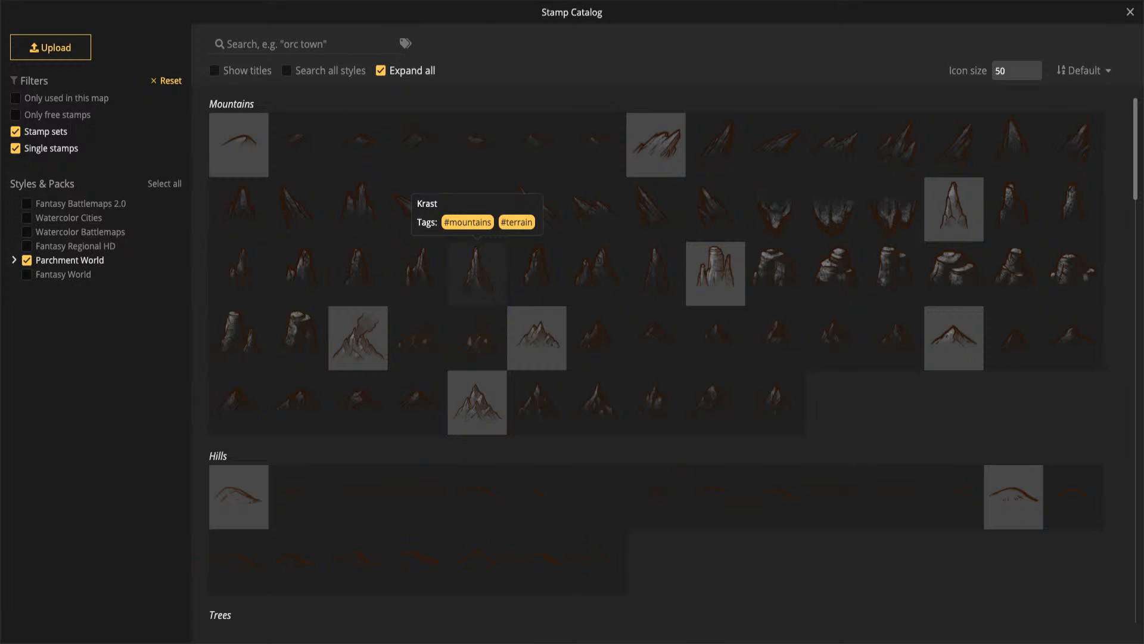
pyautogui.click(381, 71)
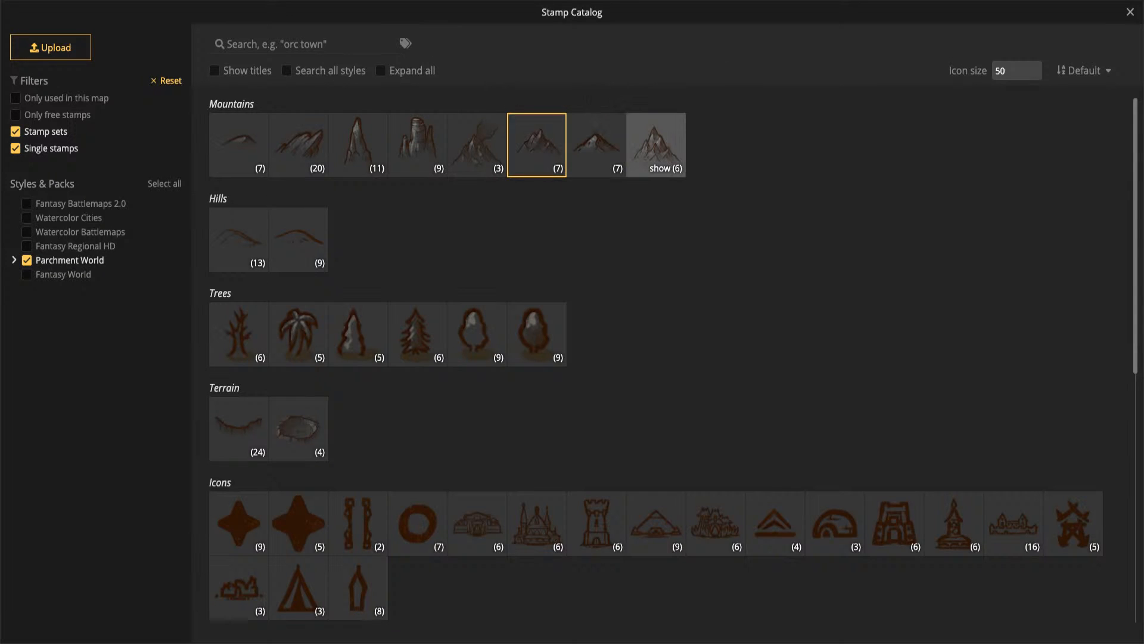
pyautogui.click(656, 144)
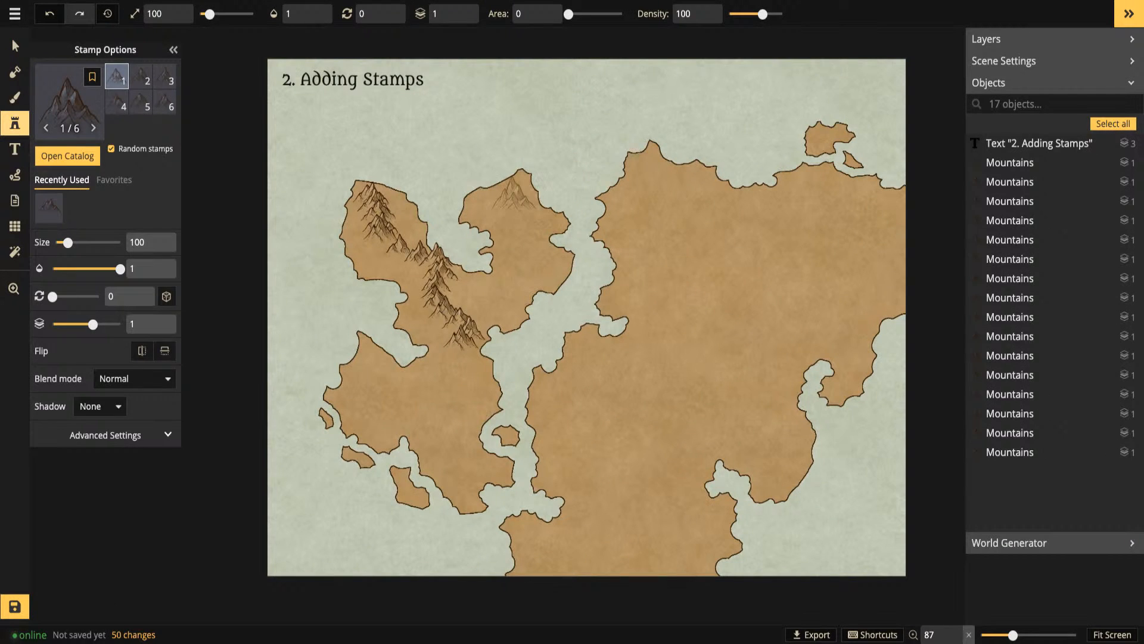
# Select all stamps of the northwestern mountain range, set their size to 90, and shift the range slightly southeast
pyautogui.press('space')
pyautogui.moveTo(472, 208); pyautogui.dragTo(478, 194)
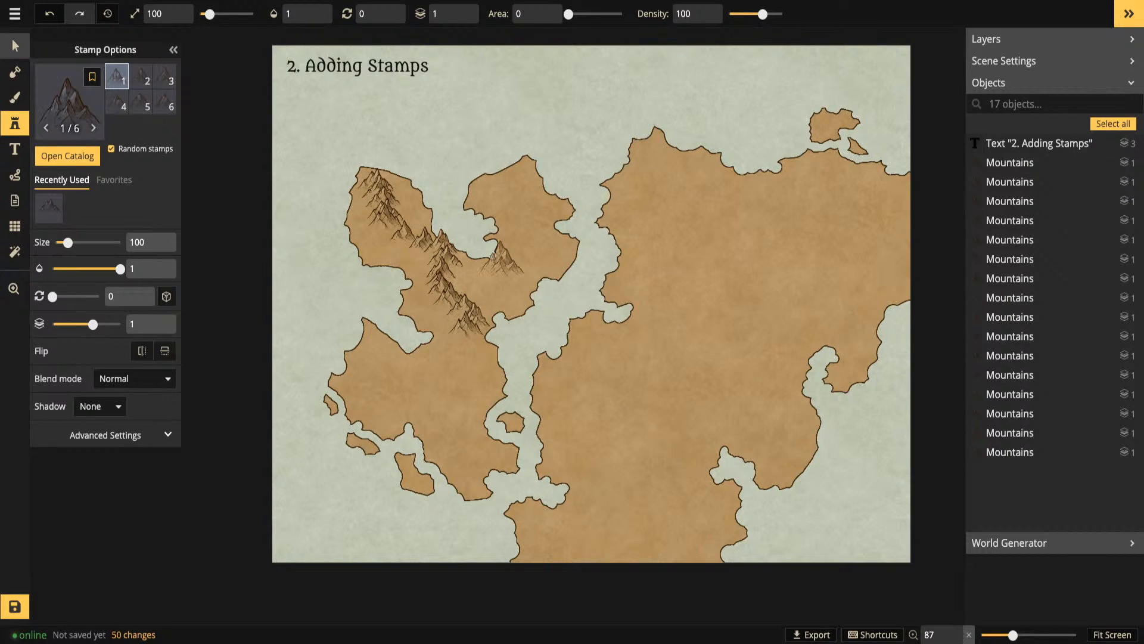
pyautogui.click(15, 46)
pyautogui.moveTo(318, 149); pyautogui.dragTo(478, 326)
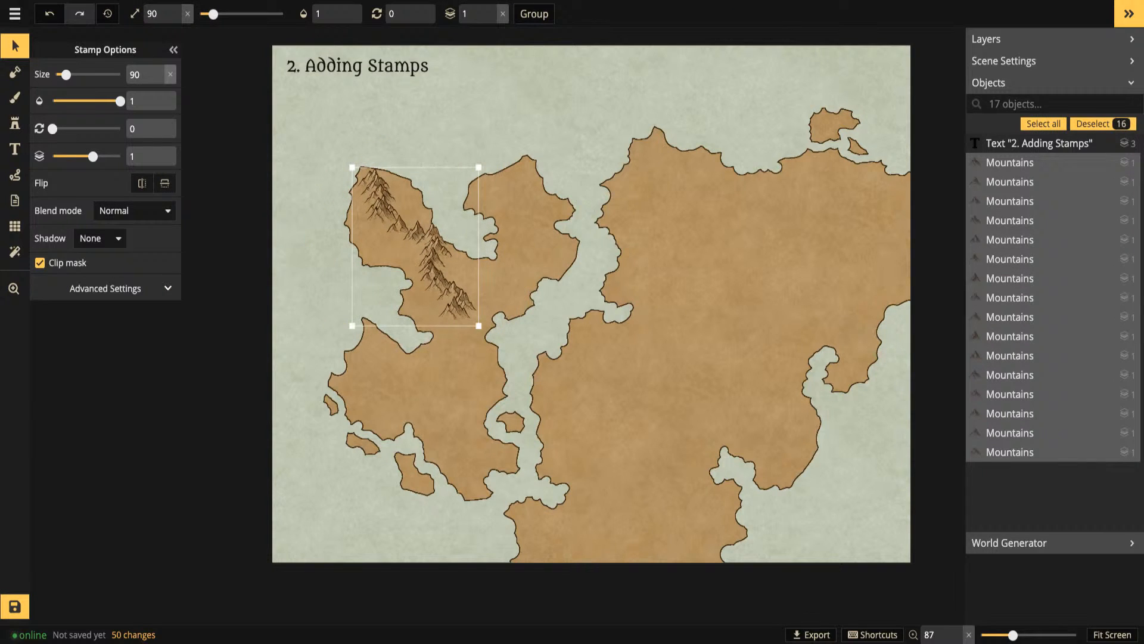
pyautogui.moveTo(397, 225); pyautogui.dragTo(409, 238)
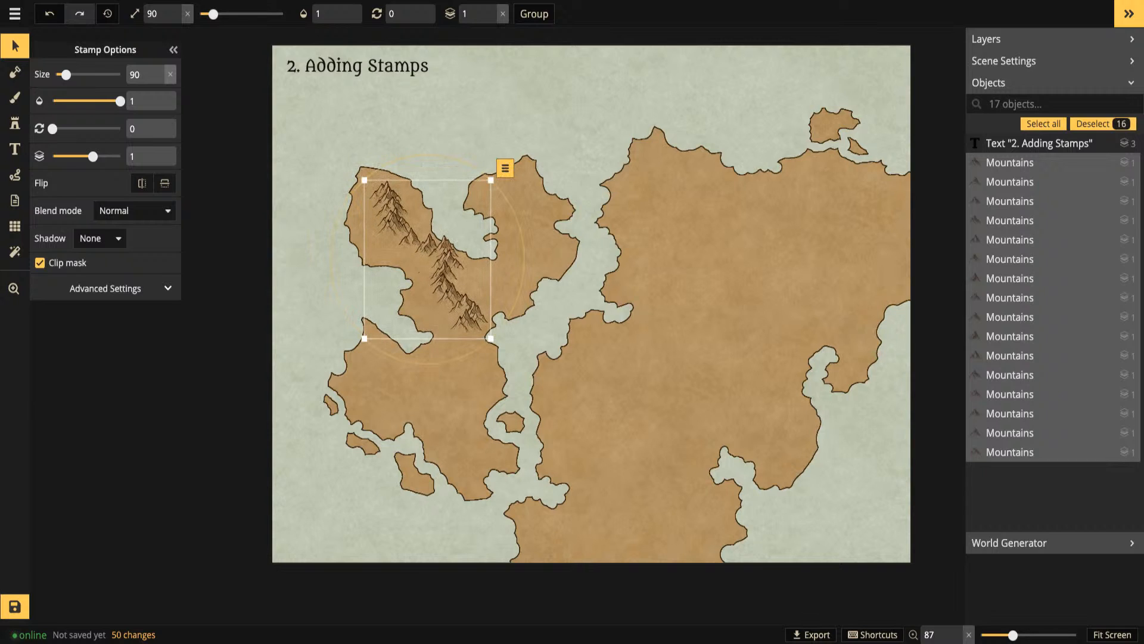
pyautogui.press('Escape')
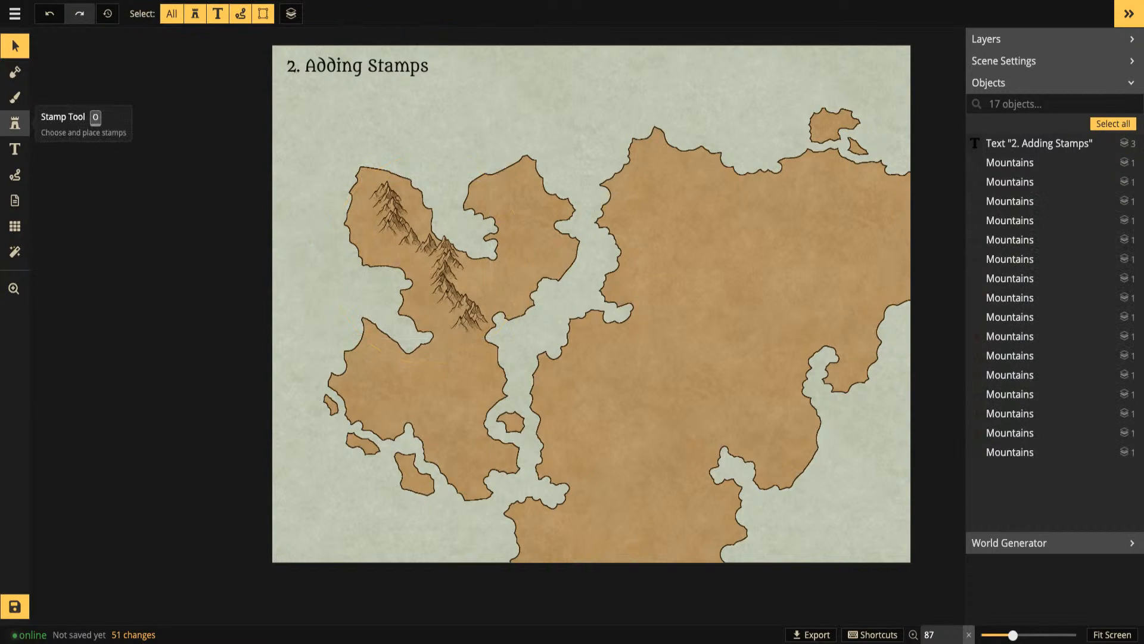
pyautogui.click(385, 194)
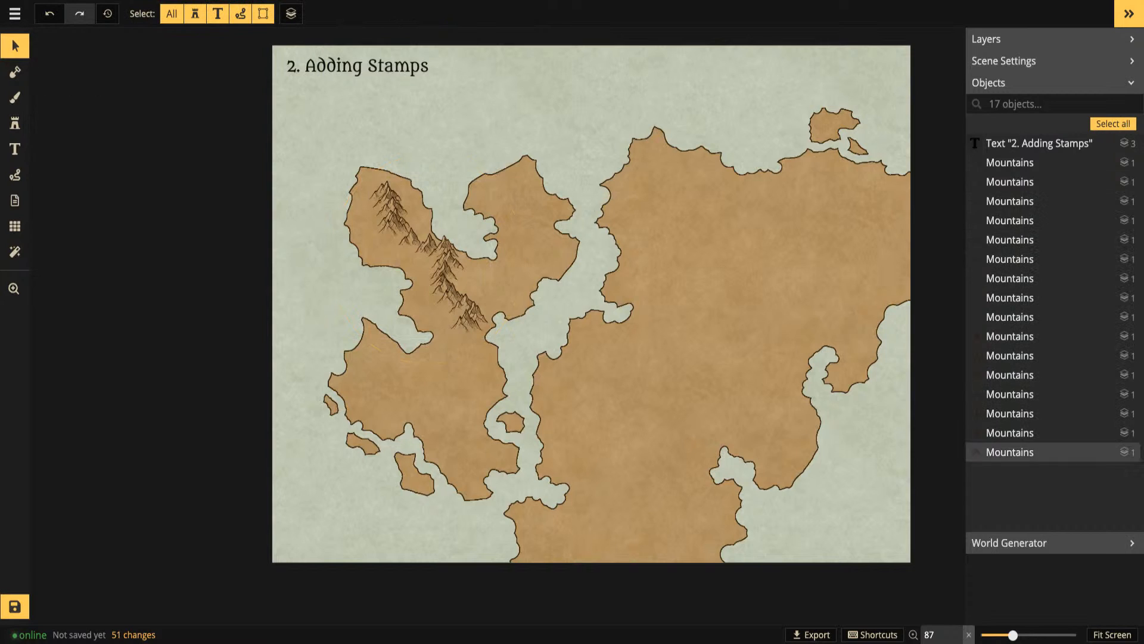
# Paint a range of random Large Mountains stamps at size 80 across the eastern continent, from its north southwest to the channel coast
pyautogui.click(15, 123)
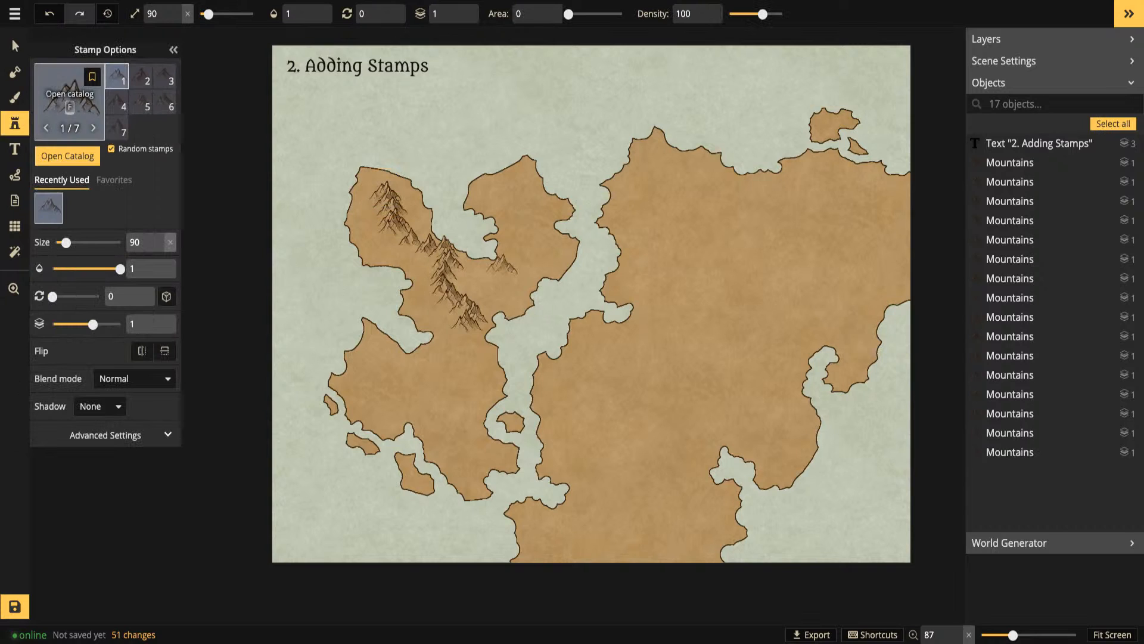
pyautogui.click(15, 122)
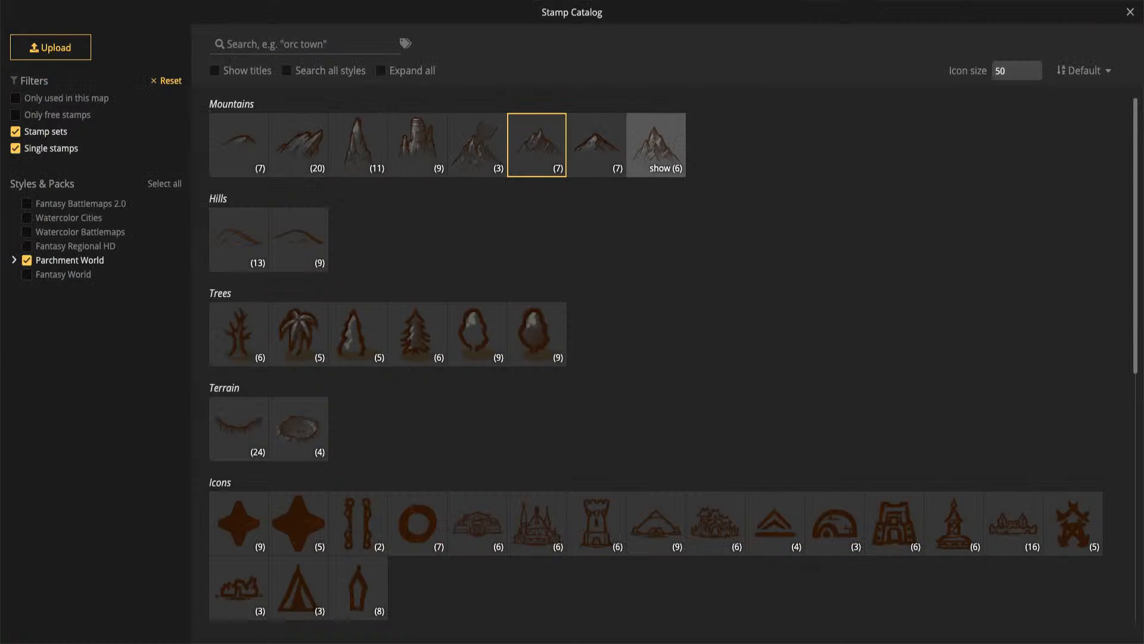
pyautogui.click(655, 143)
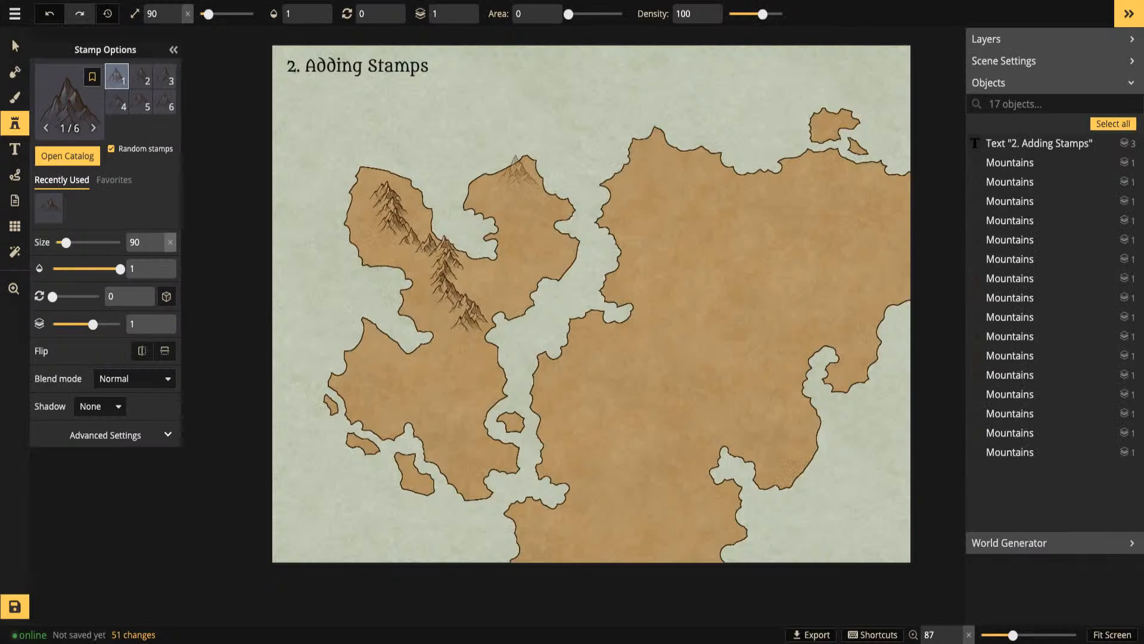
pyautogui.scroll(-1, 513, 190)
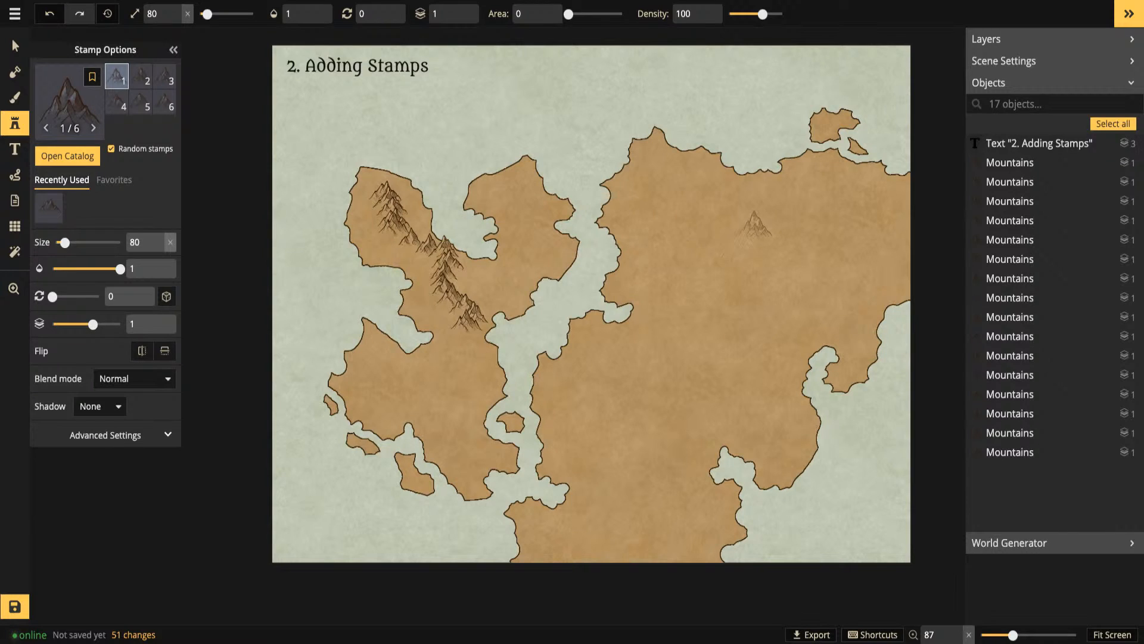
pyautogui.click(755, 225)
pyautogui.click(722, 230)
pyautogui.click(694, 248)
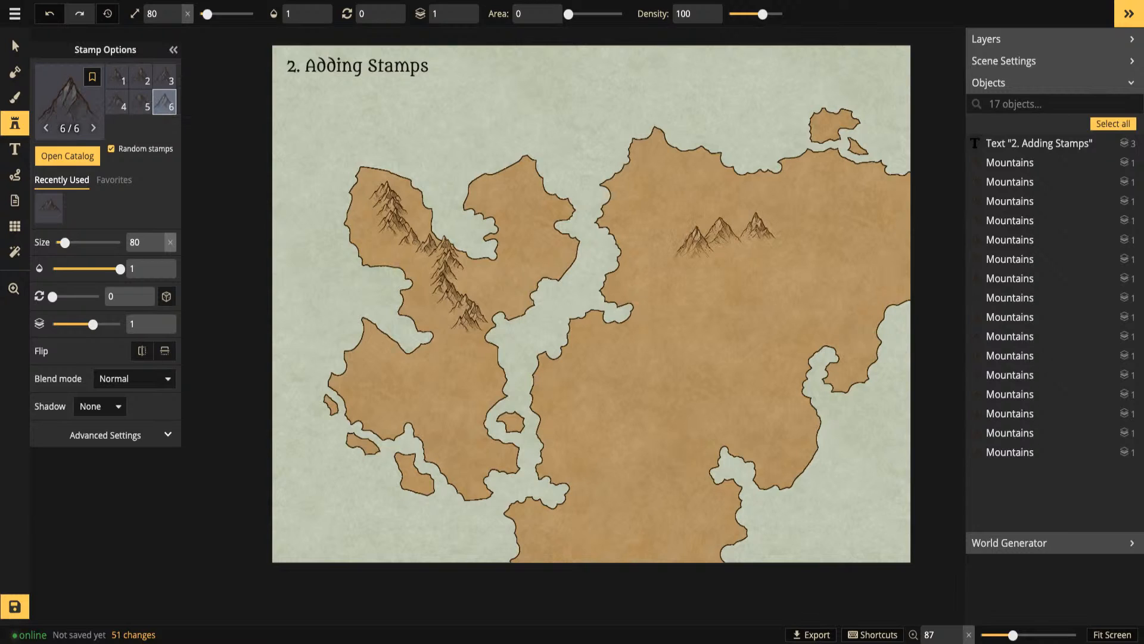
pyautogui.moveTo(713, 256)
pyautogui.mouseDown()
pyautogui.moveTo(695, 310)
pyautogui.moveTo(640, 333)
pyautogui.moveTo(587, 335)
pyautogui.moveTo(577, 358)
pyautogui.mouseUp()
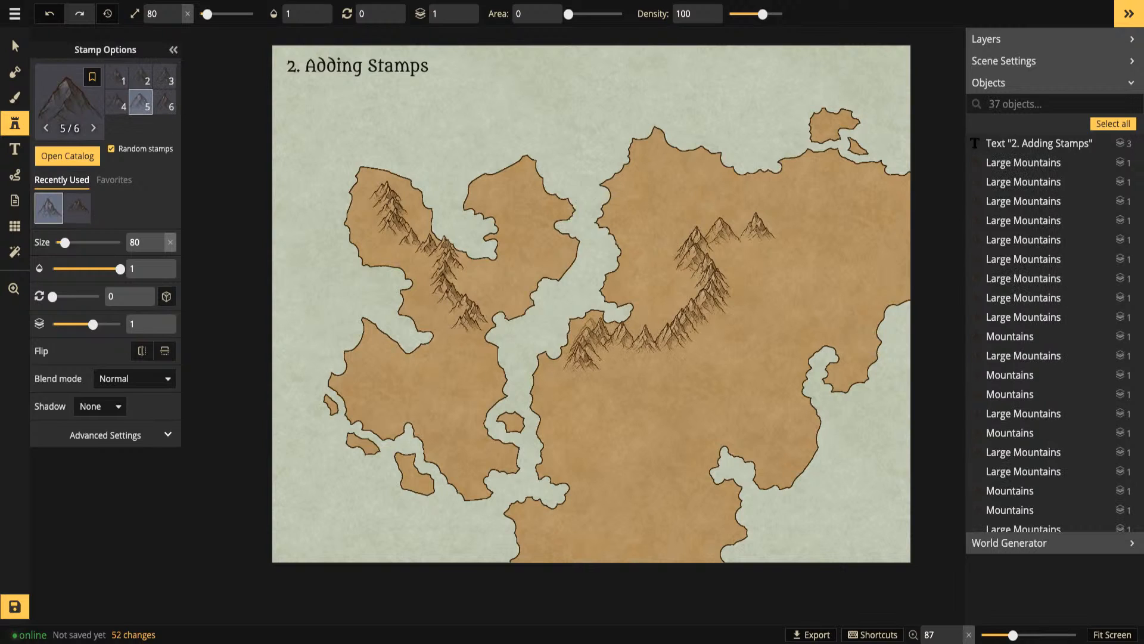
# Place extra Large Mountains stamps at both ends, the central dip and the upper bend to thicken the eastern continent's range
pyautogui.click(751, 215)
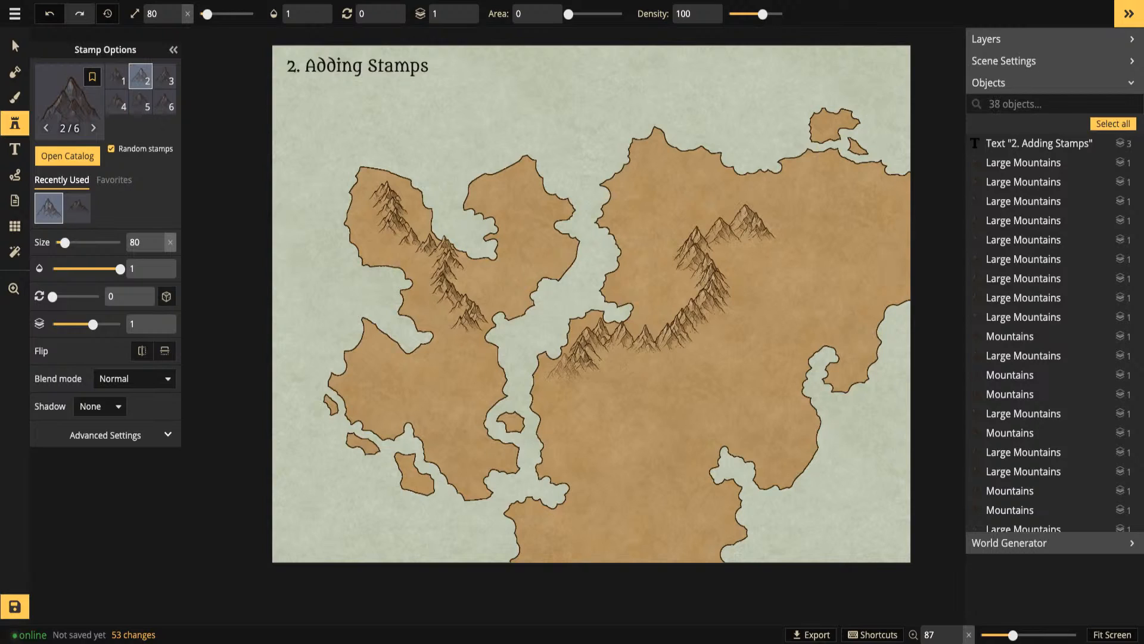
pyautogui.click(567, 364)
pyautogui.click(643, 347)
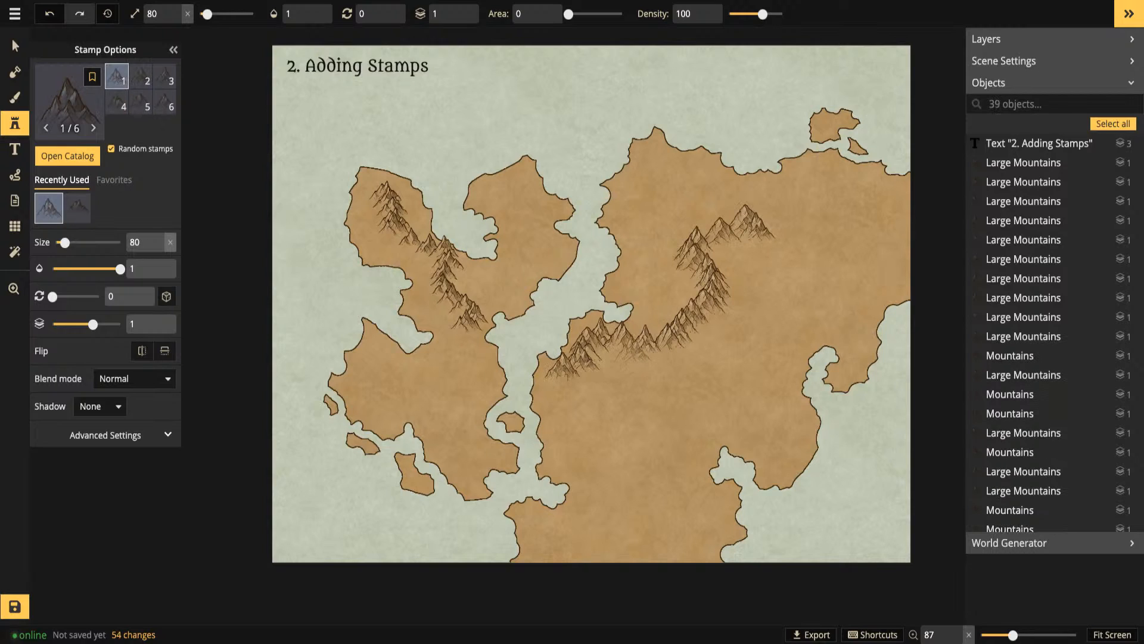
pyautogui.click(645, 341)
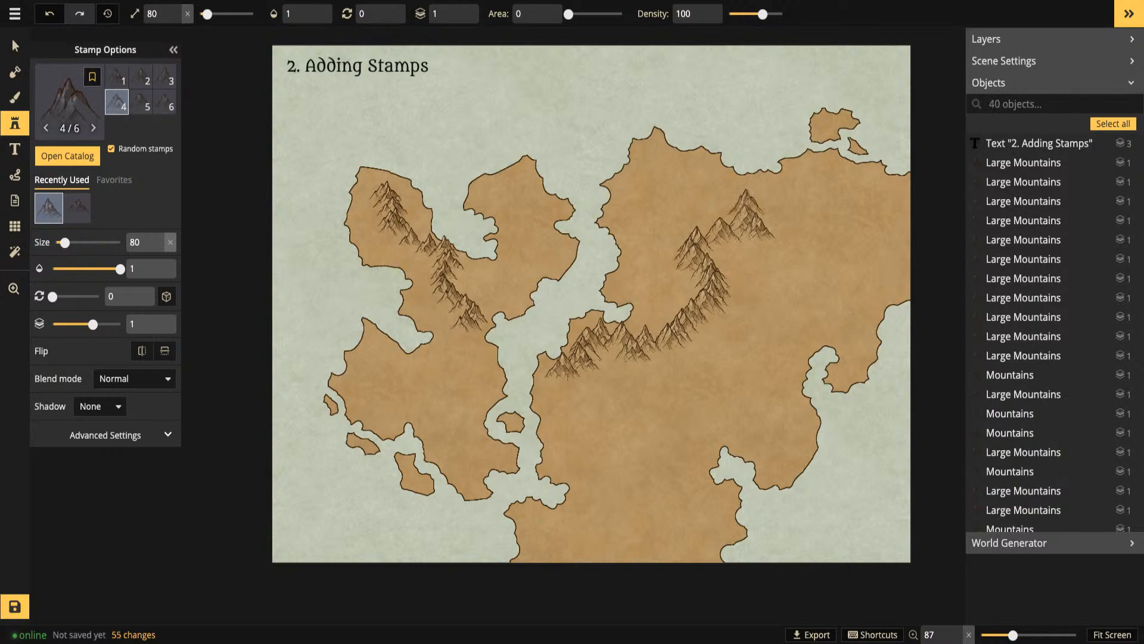
pyautogui.click(746, 208)
pyautogui.click(720, 248)
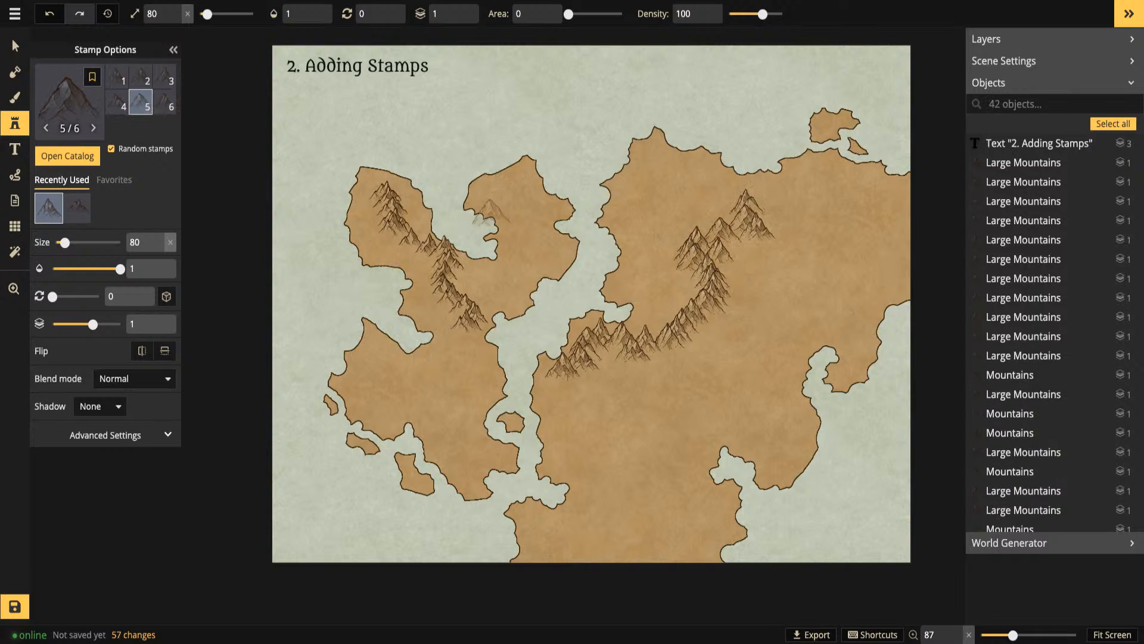
# Paint a range of random Mountains stamps at size 90 across the eastern continent's south, extending its northeastern end above the southern bay
pyautogui.scroll(-1, 502, 213)
pyautogui.scroll(-2, 584, 245)
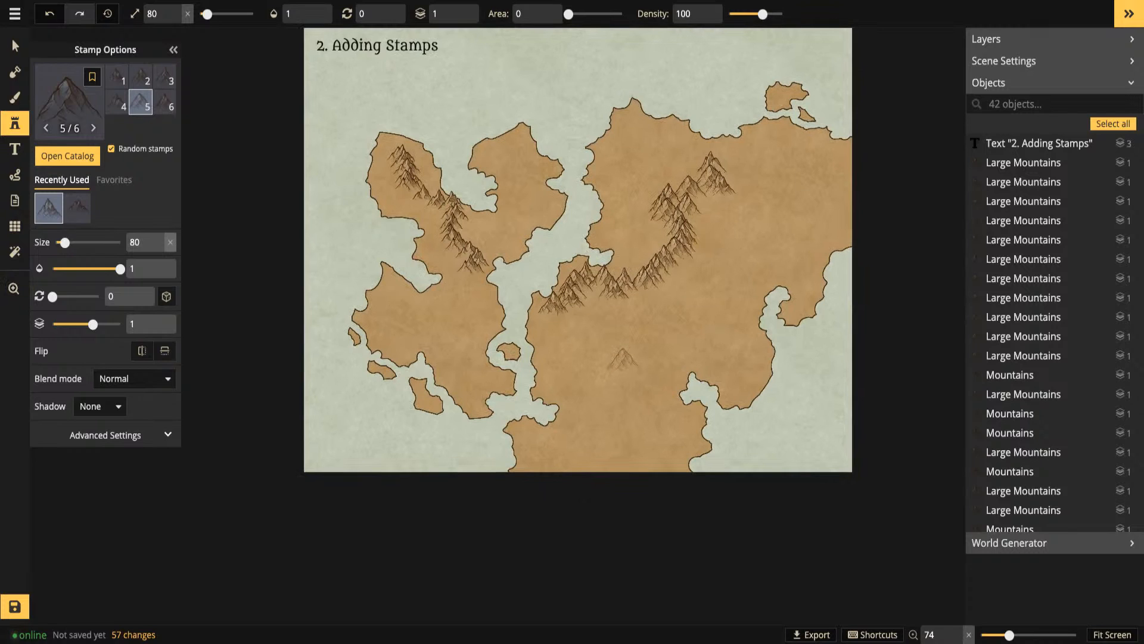
pyautogui.scroll(2, 486, 253)
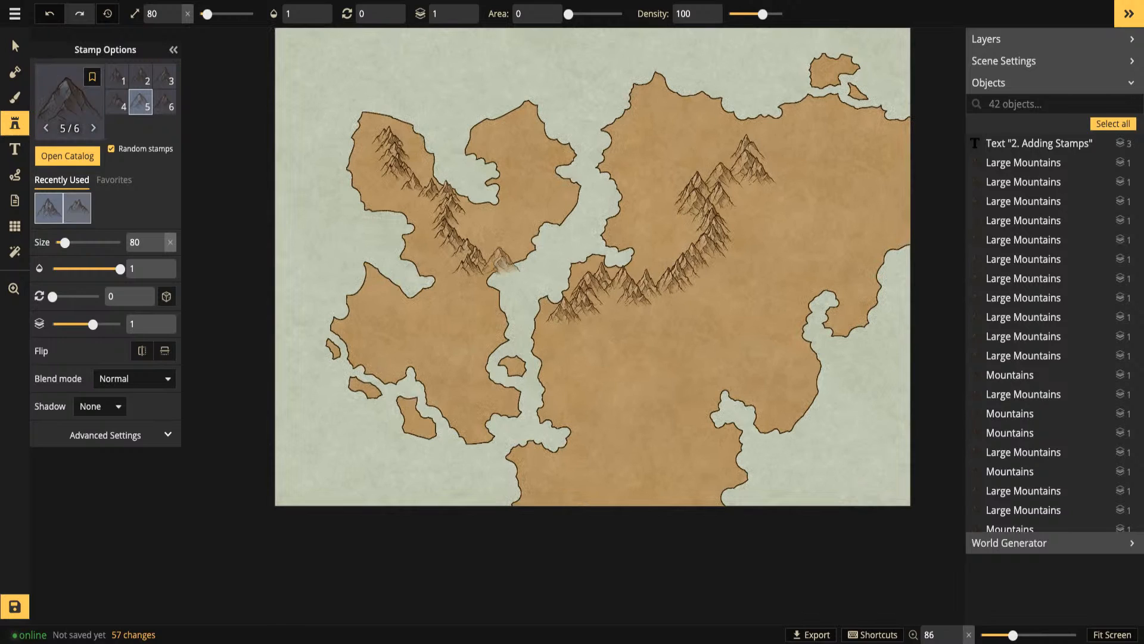
pyautogui.click(76, 207)
pyautogui.click(150, 13)
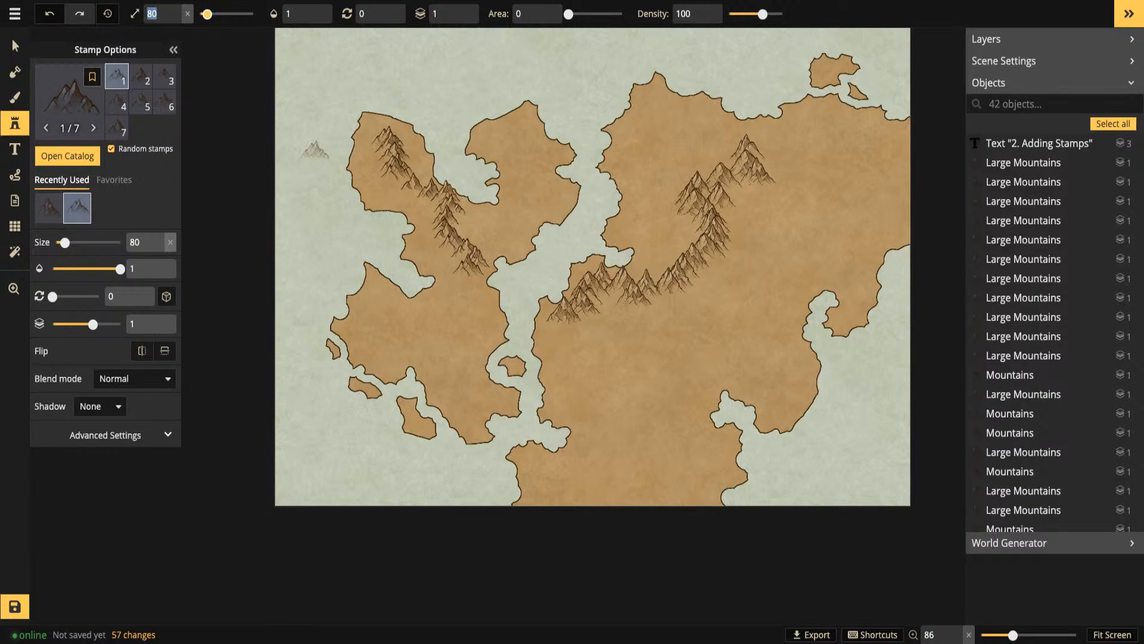
pyautogui.write('90')
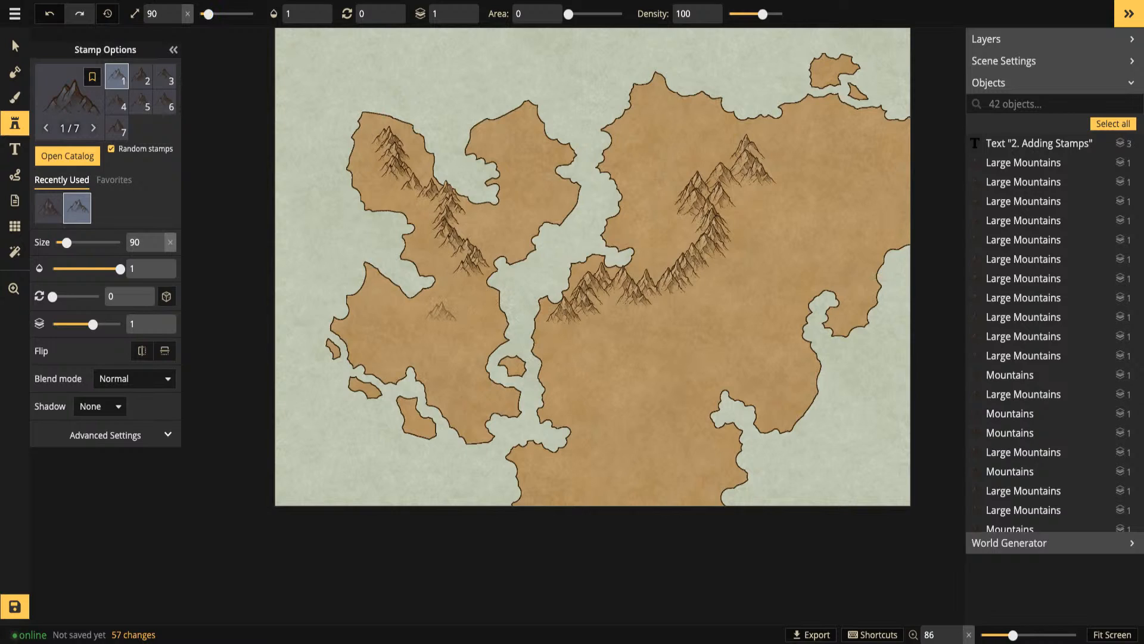
pyautogui.press('space')
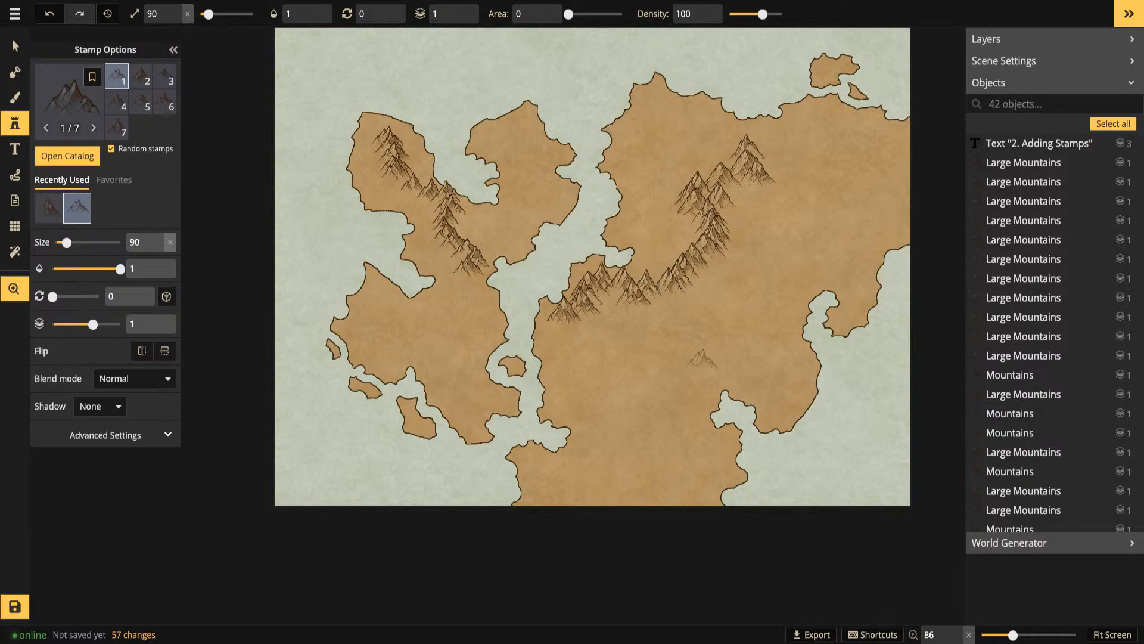
pyautogui.moveTo(703, 357); pyautogui.dragTo(684, 311)
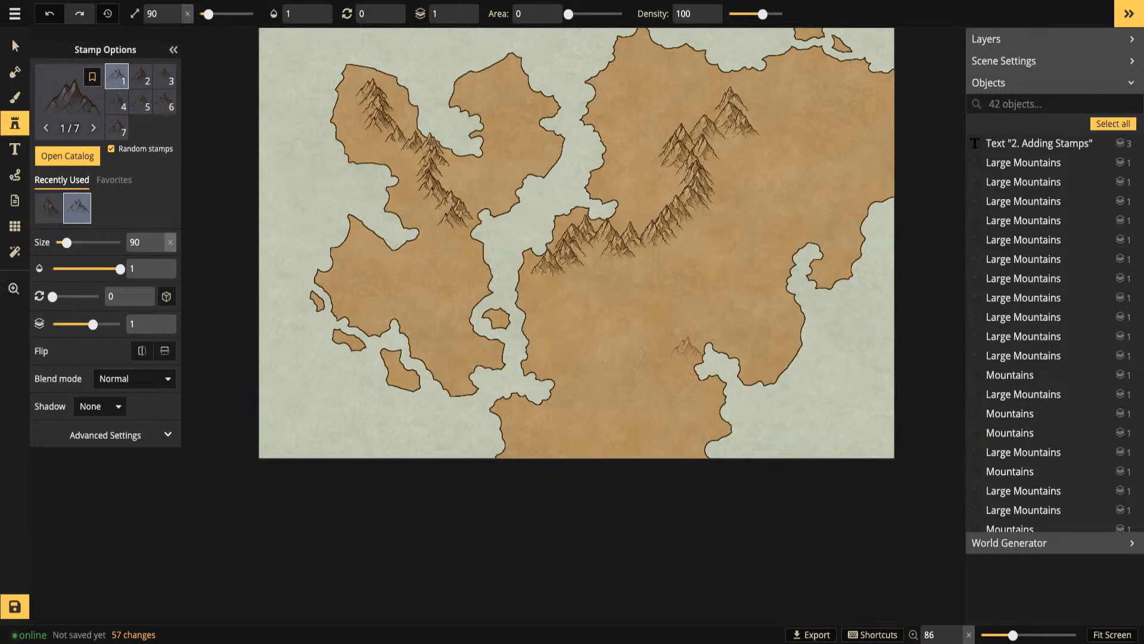
pyautogui.moveTo(676, 351)
pyautogui.mouseDown()
pyautogui.moveTo(681, 390)
pyautogui.moveTo(668, 408)
pyautogui.moveTo(561, 416)
pyautogui.mouseUp()
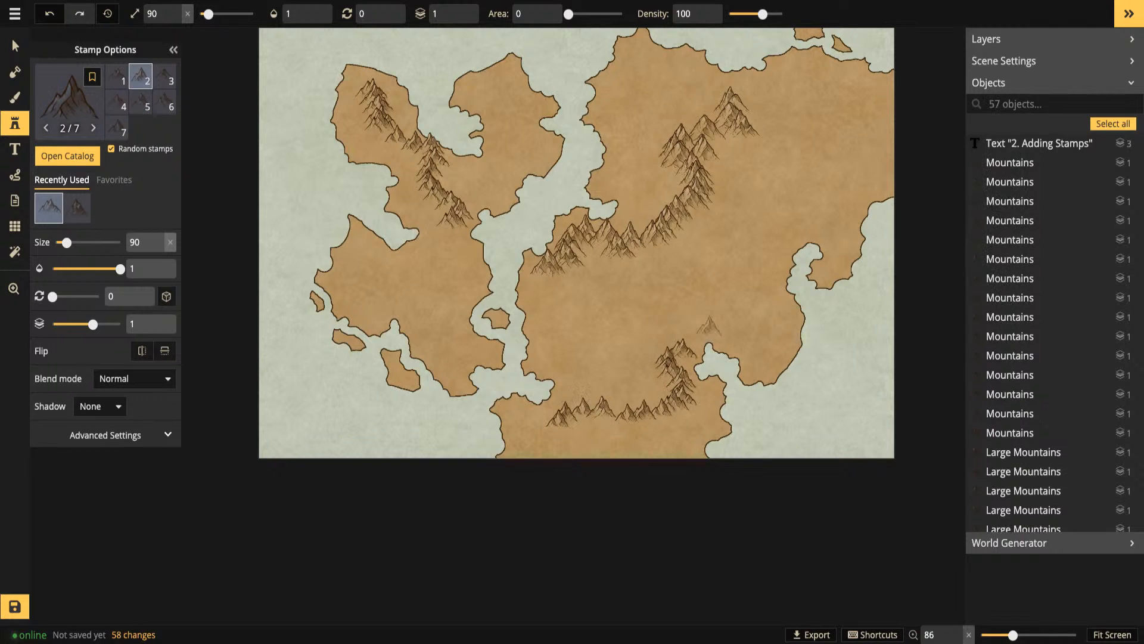
pyautogui.moveTo(695, 336); pyautogui.dragTo(710, 326)
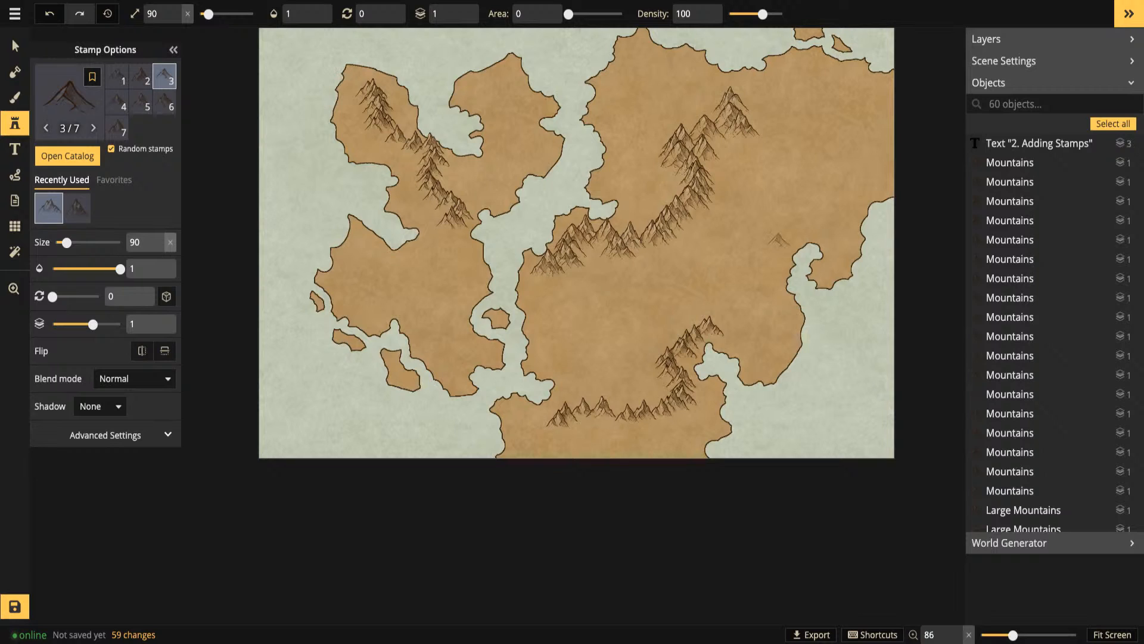
# Paint a short diagonal range of Mountains stamps on the eastern continent's northwestern headland
pyautogui.press('space')
pyautogui.moveTo(736, 231); pyautogui.dragTo(720, 289)
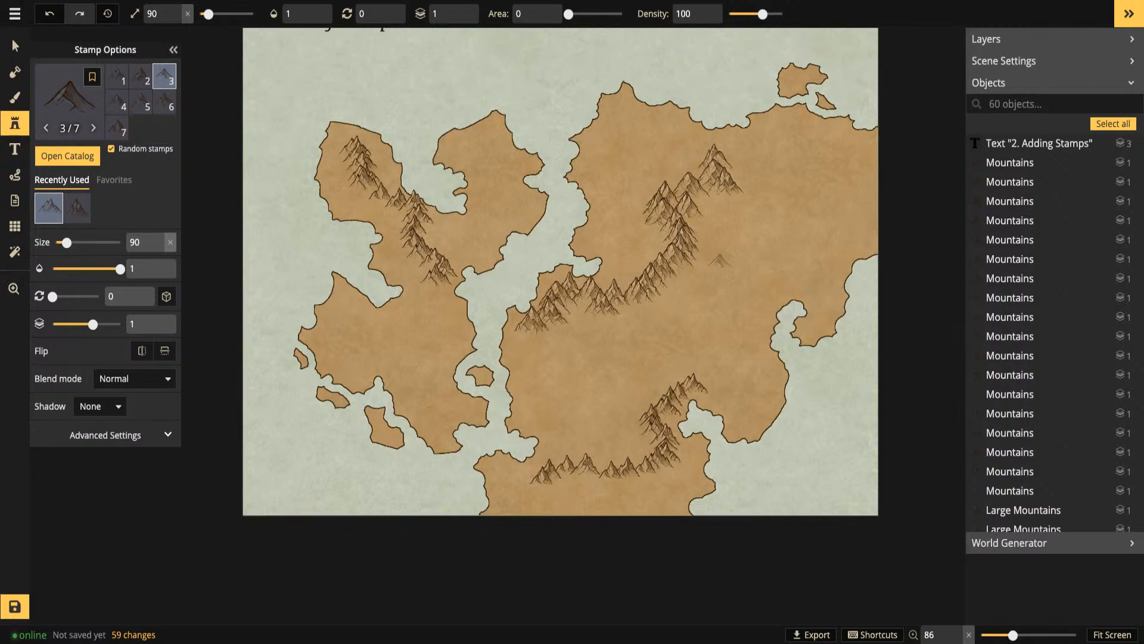
pyautogui.moveTo(634, 112); pyautogui.dragTo(607, 137)
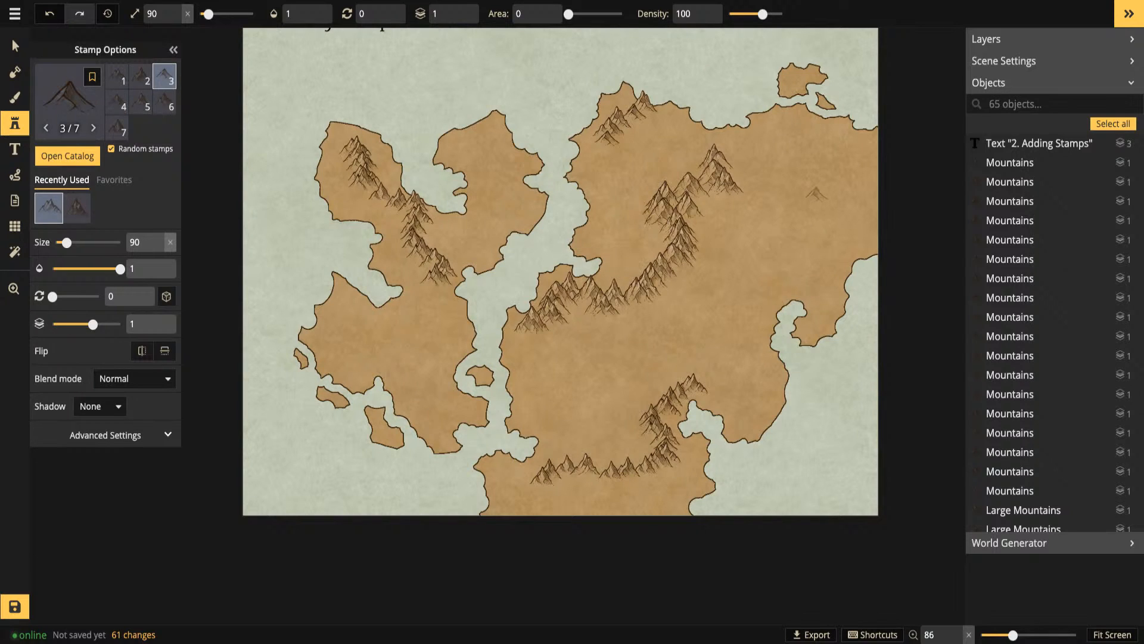
# Place a single Mountains stamp in the eastern continent's northeast and delete it again
pyautogui.click(819, 194)
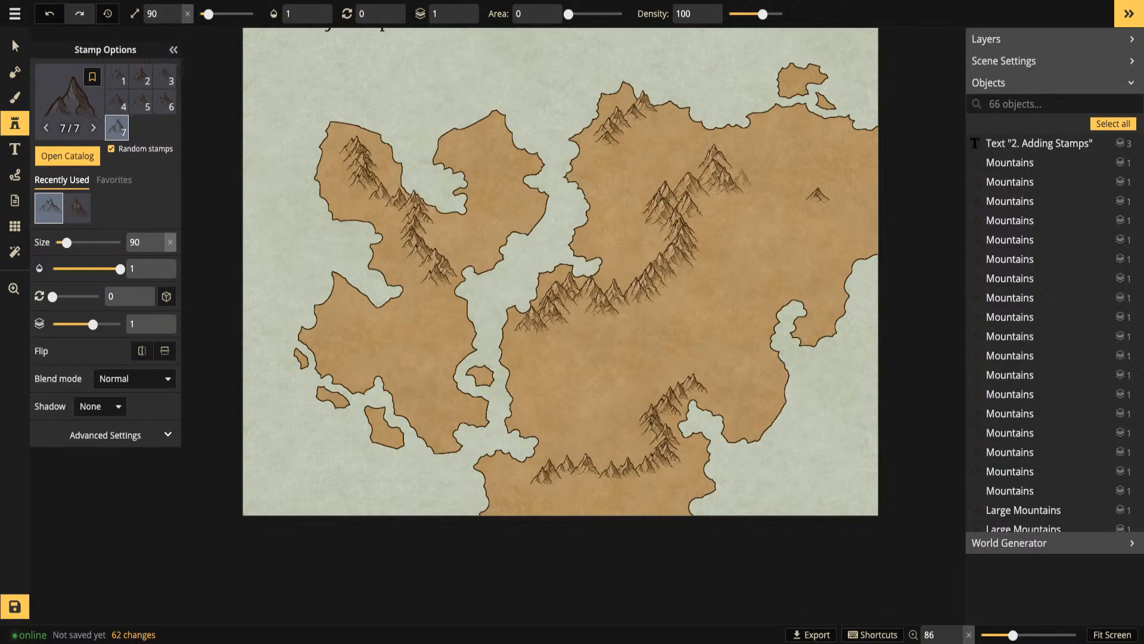
pyautogui.click(15, 46)
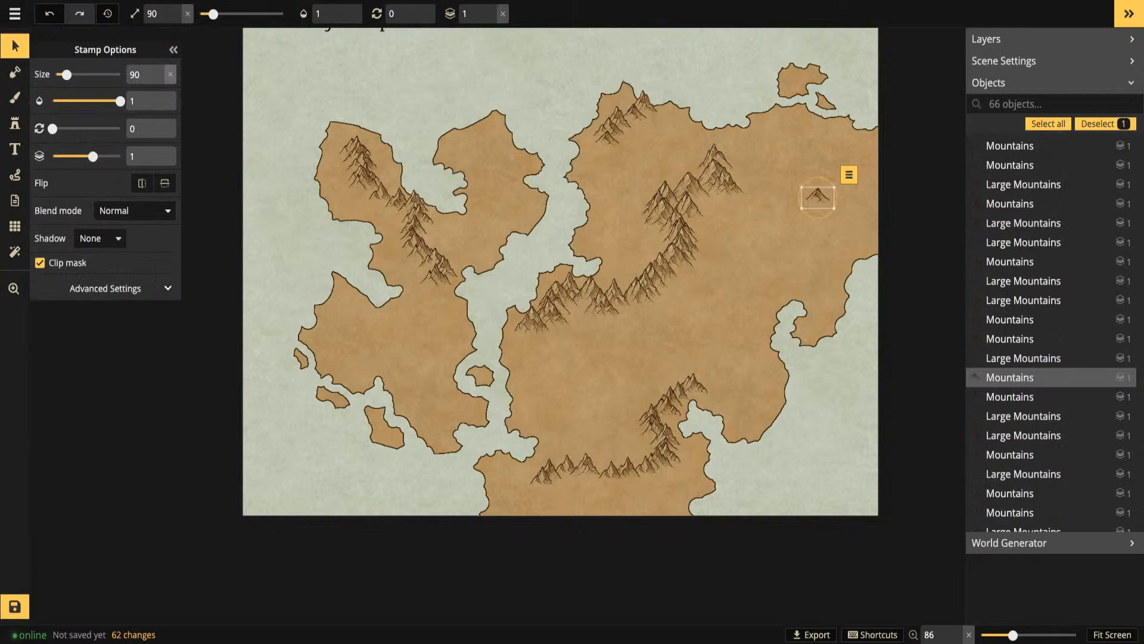
pyautogui.press('Delete')
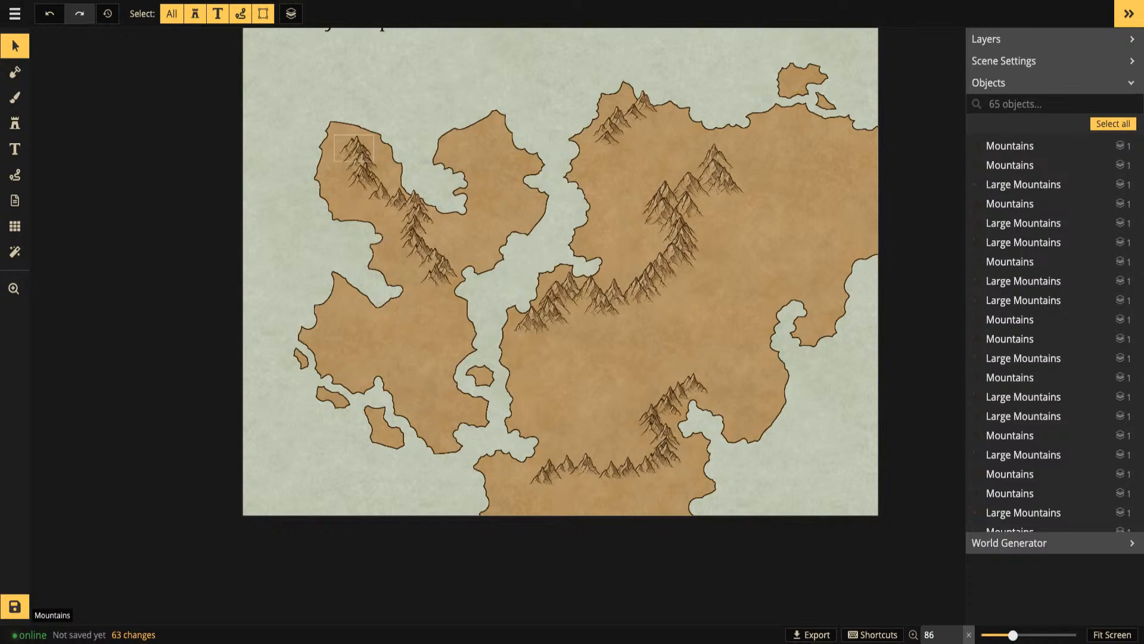
# Add random Mountains stamps at size 50 beside the upper and central part of the western continent's range
pyautogui.click(354, 148)
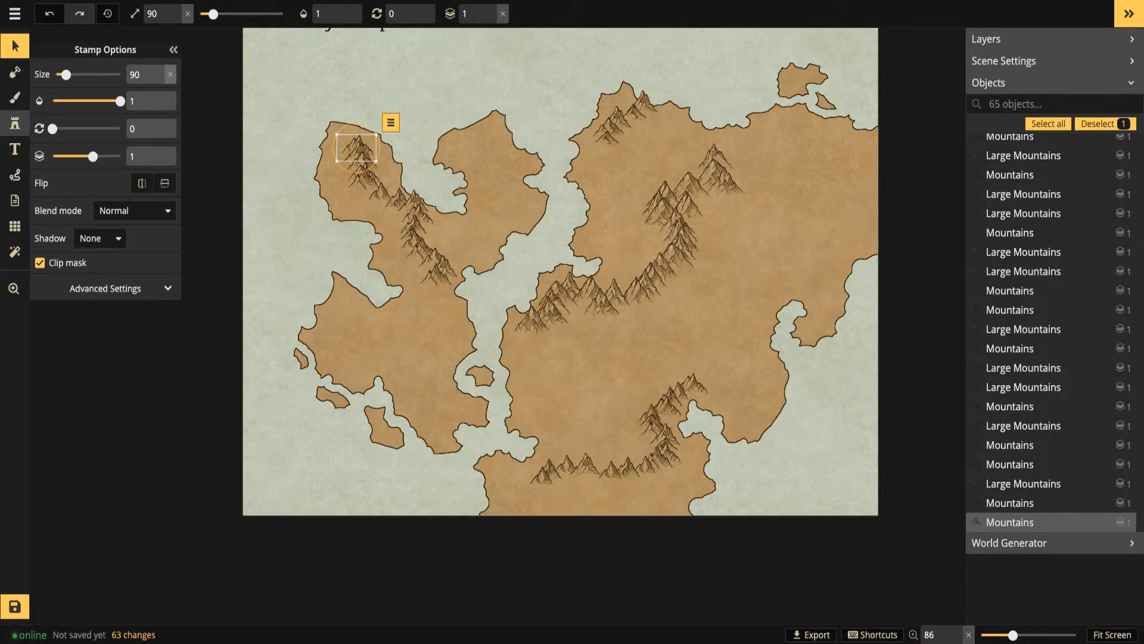
pyautogui.click(15, 123)
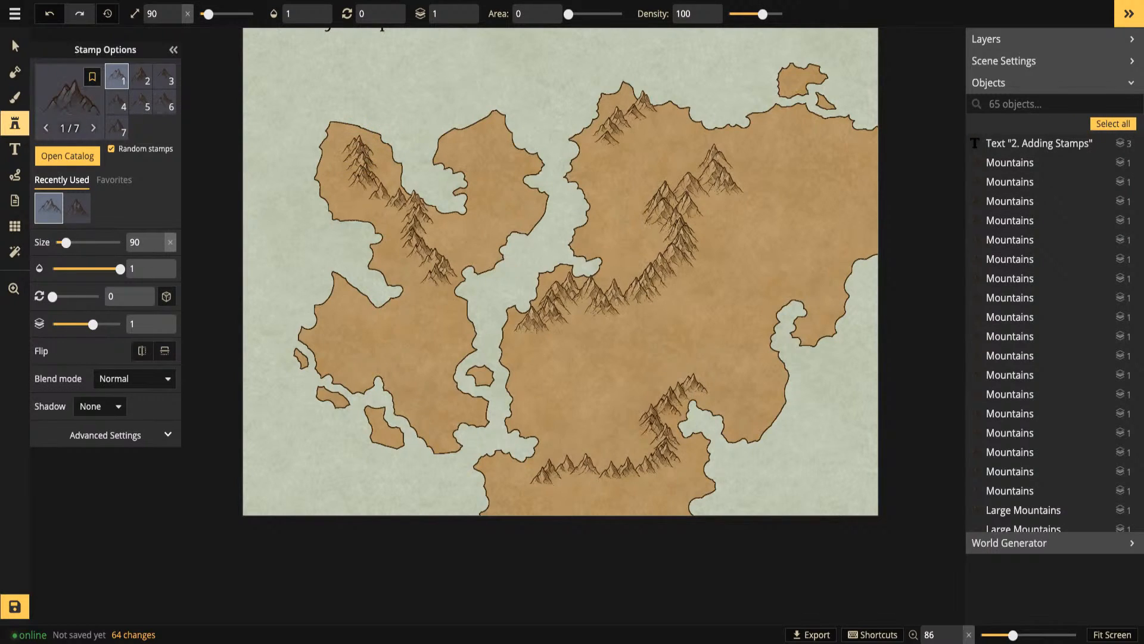
pyautogui.doubleClick(152, 13)
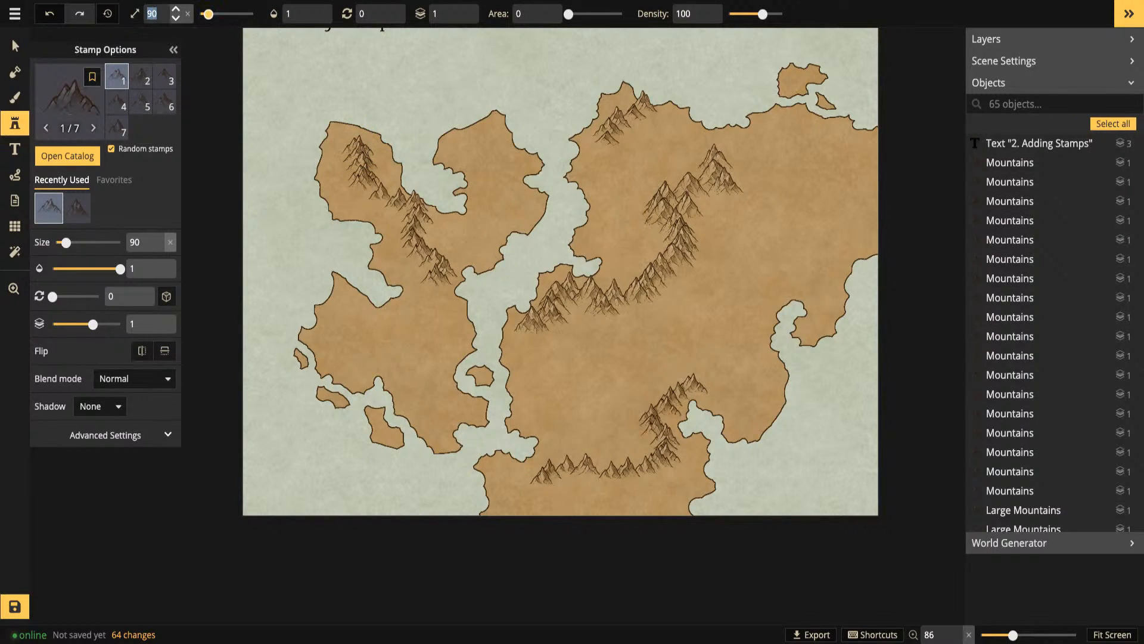
pyautogui.write('50')
pyautogui.scroll(6, 346, 162)
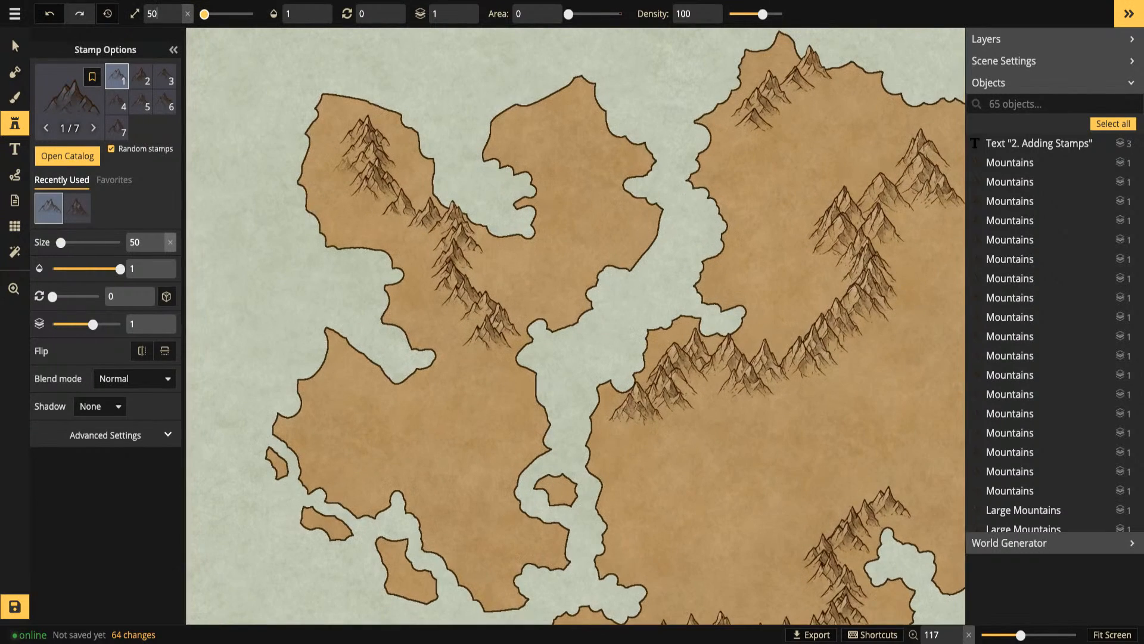
pyautogui.click(376, 207)
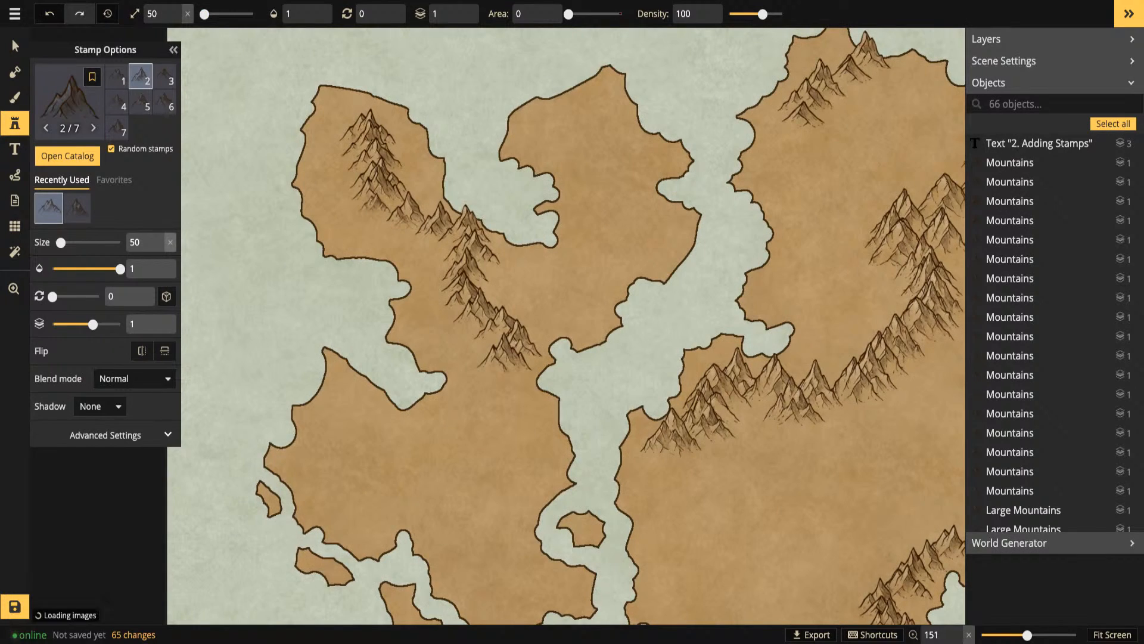
pyautogui.click(404, 219)
pyautogui.click(481, 260)
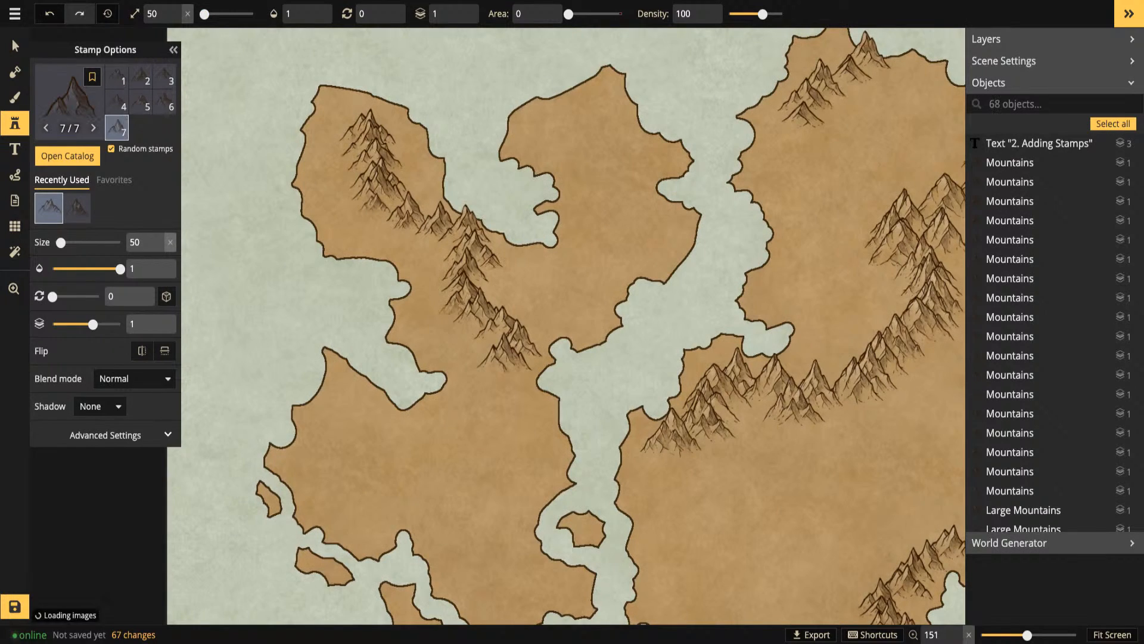
# Place size 50 Mountains stamps on the lower western flank and as a short eastern spur of the western continent's range
pyautogui.click(455, 304)
pyautogui.click(447, 313)
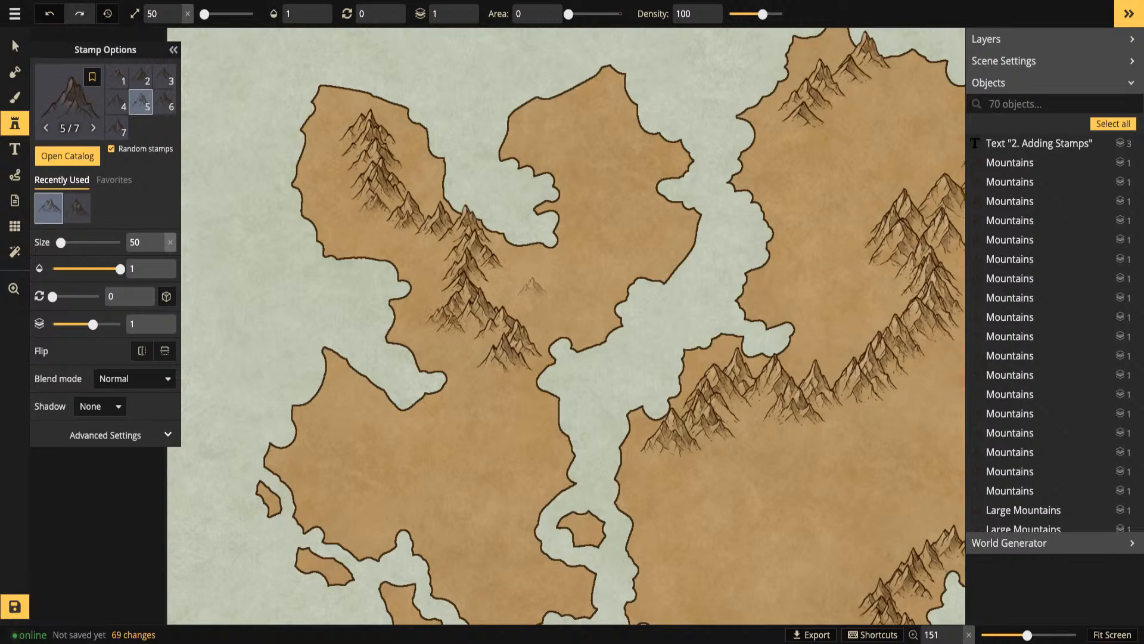
pyautogui.click(520, 277)
pyautogui.click(511, 266)
pyautogui.click(519, 258)
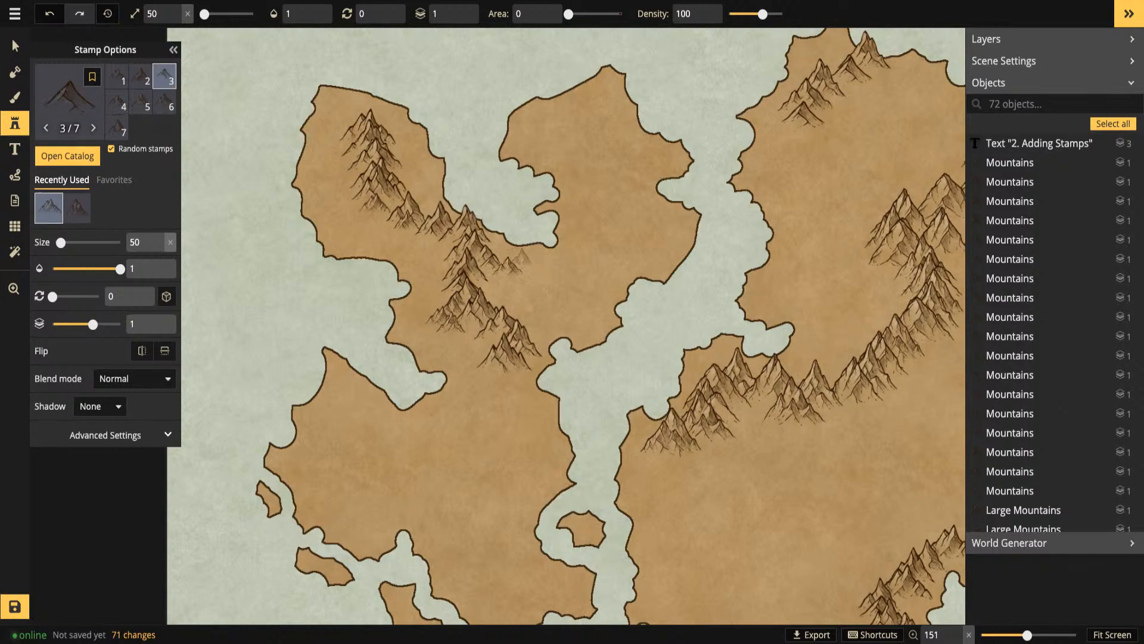
# Surround the northern end of the western continent's range with size 50 Mountains stamps on its west flank, east flank and tip
pyautogui.click(338, 160)
pyautogui.click(332, 170)
pyautogui.click(328, 171)
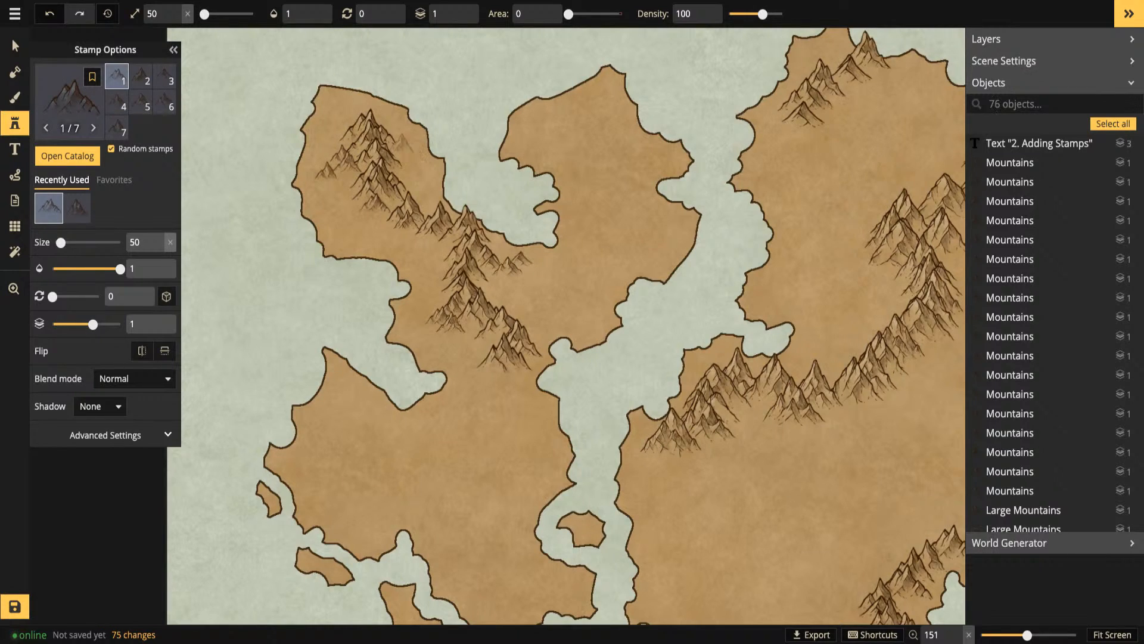
pyautogui.click(404, 146)
pyautogui.click(356, 117)
pyautogui.click(365, 106)
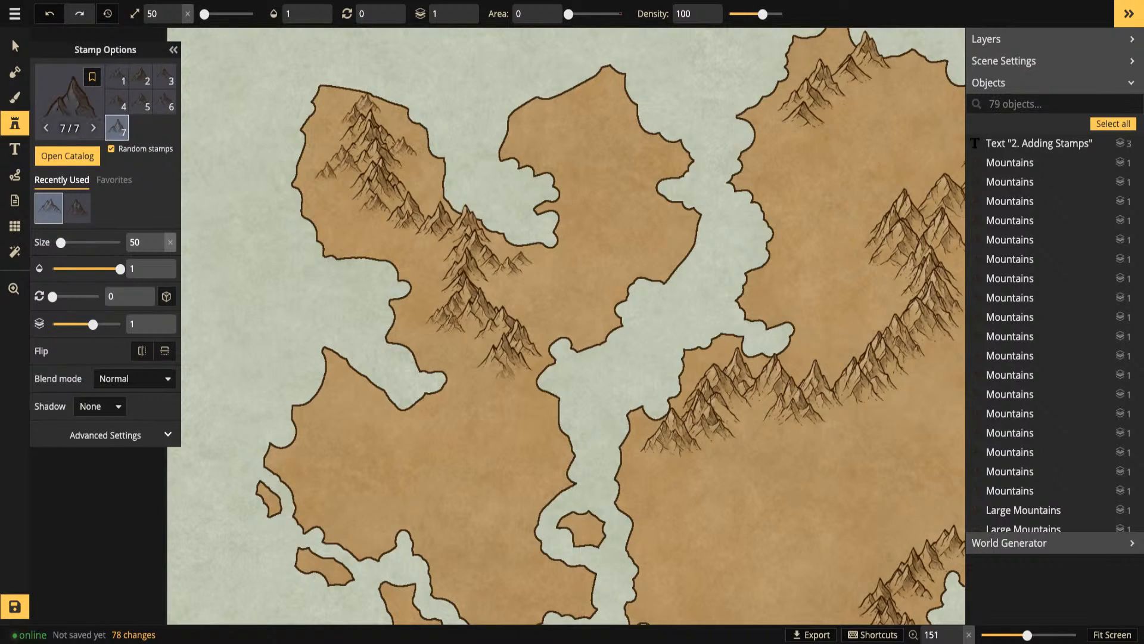
# Extend the southern tip of the western continent's range with a cluster of size 50 Mountains stamps
pyautogui.click(497, 363)
pyautogui.click(500, 373)
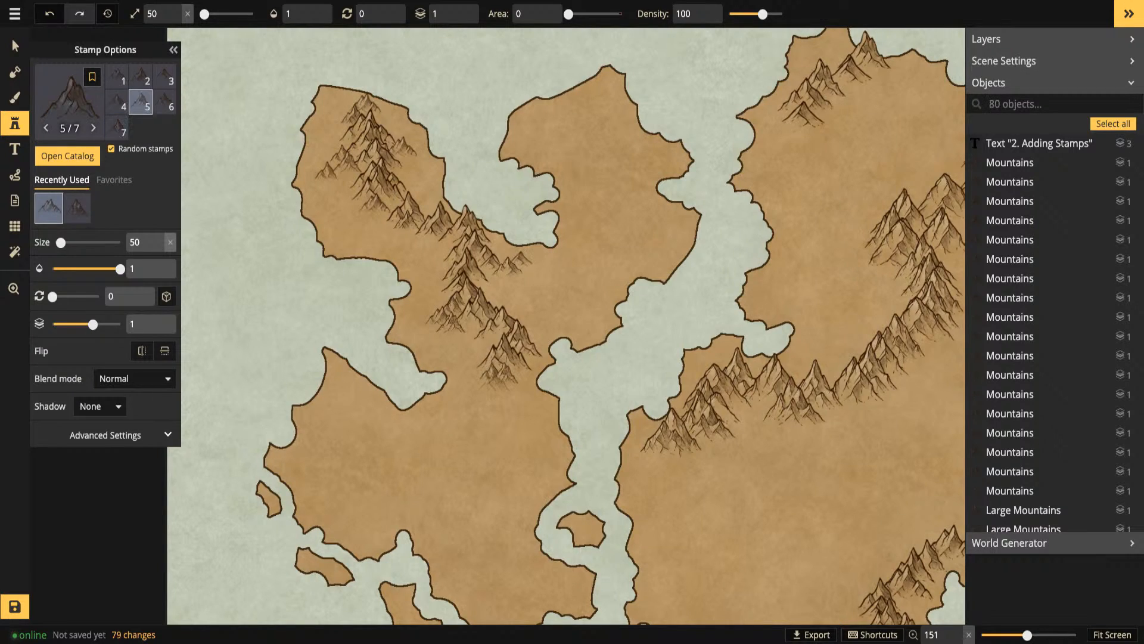
pyautogui.click(497, 379)
pyautogui.click(491, 382)
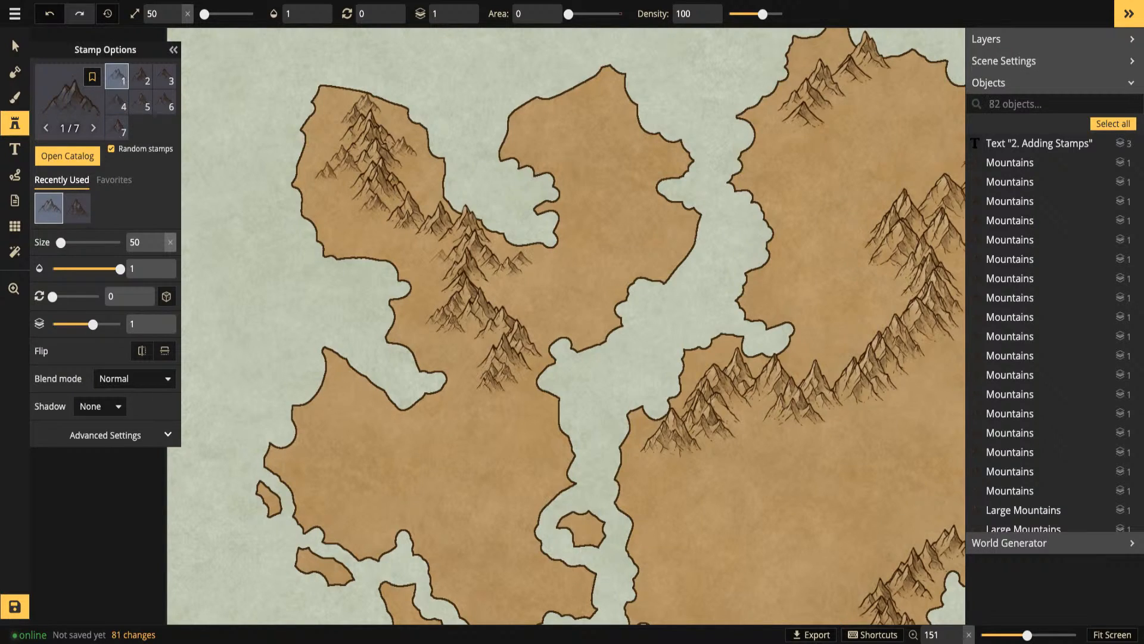
pyautogui.click(336, 237)
# Add random Large Mountains stamps at size 50 to the central dip, western end and northwestern peak of the eastern continent's main range
pyautogui.moveTo(661, 371); pyautogui.dragTo(372, 305)
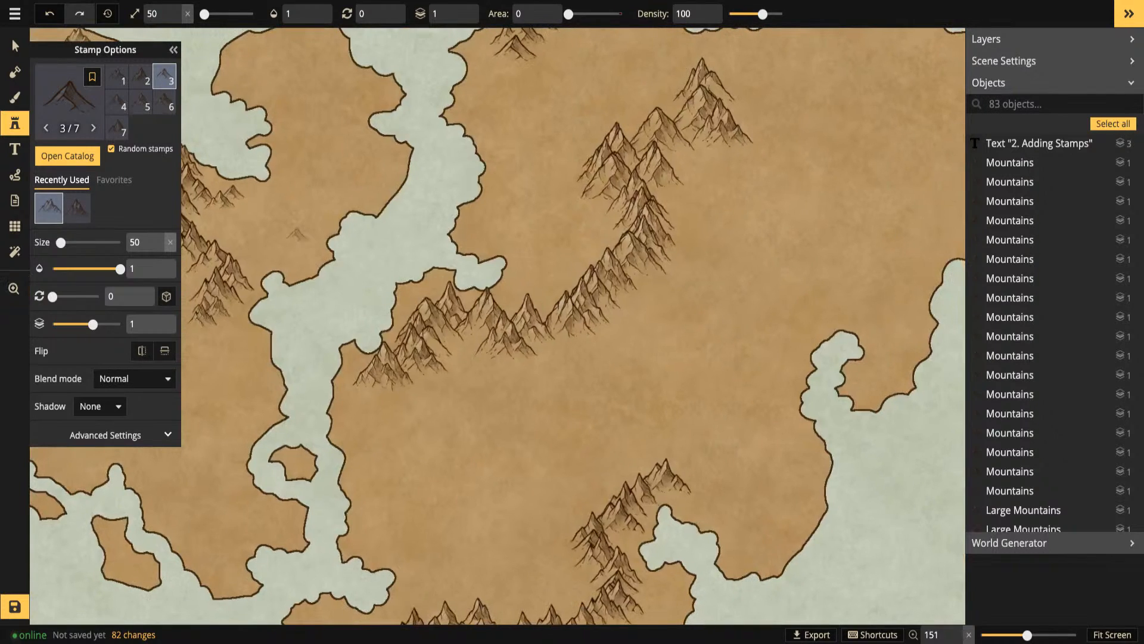
pyautogui.click(15, 46)
pyautogui.click(383, 365)
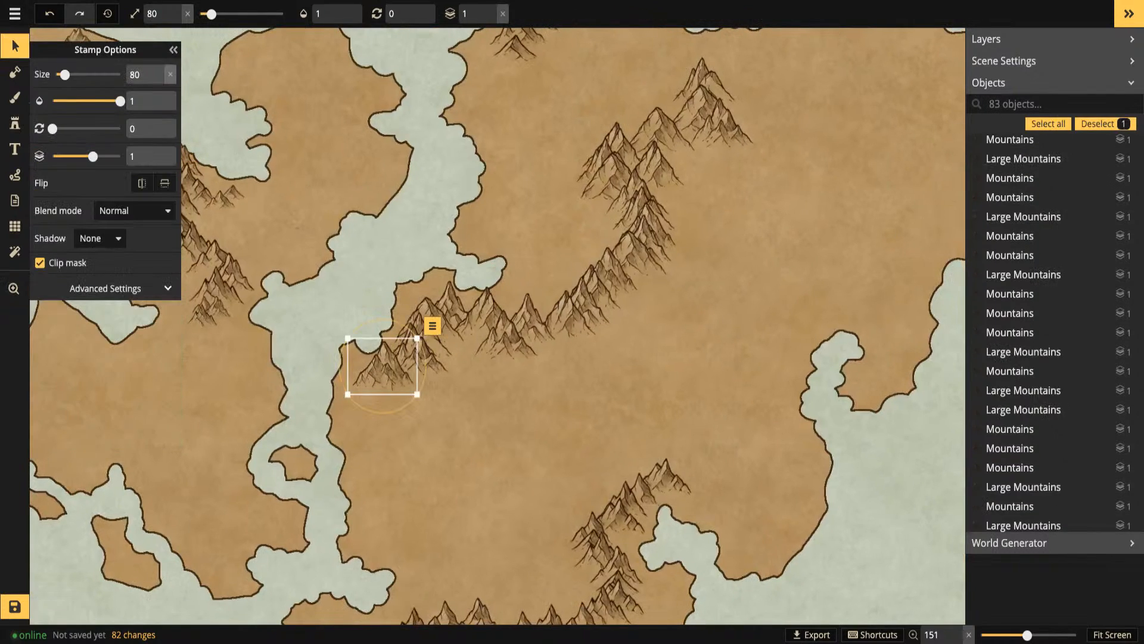
pyautogui.click(15, 124)
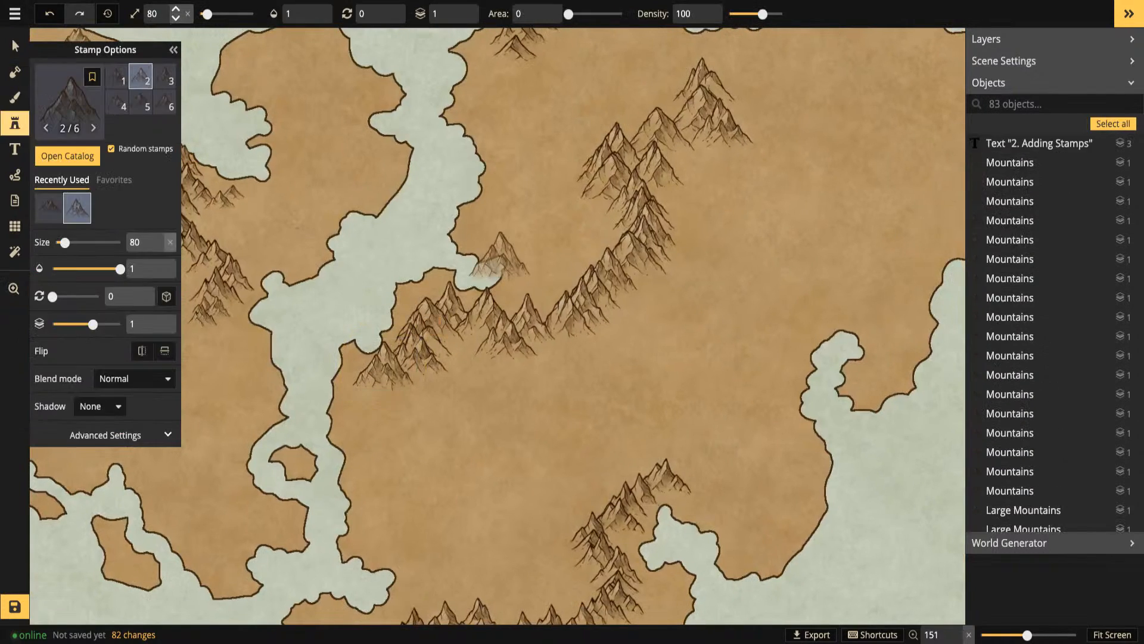
pyautogui.click(440, 367)
pyautogui.write('50')
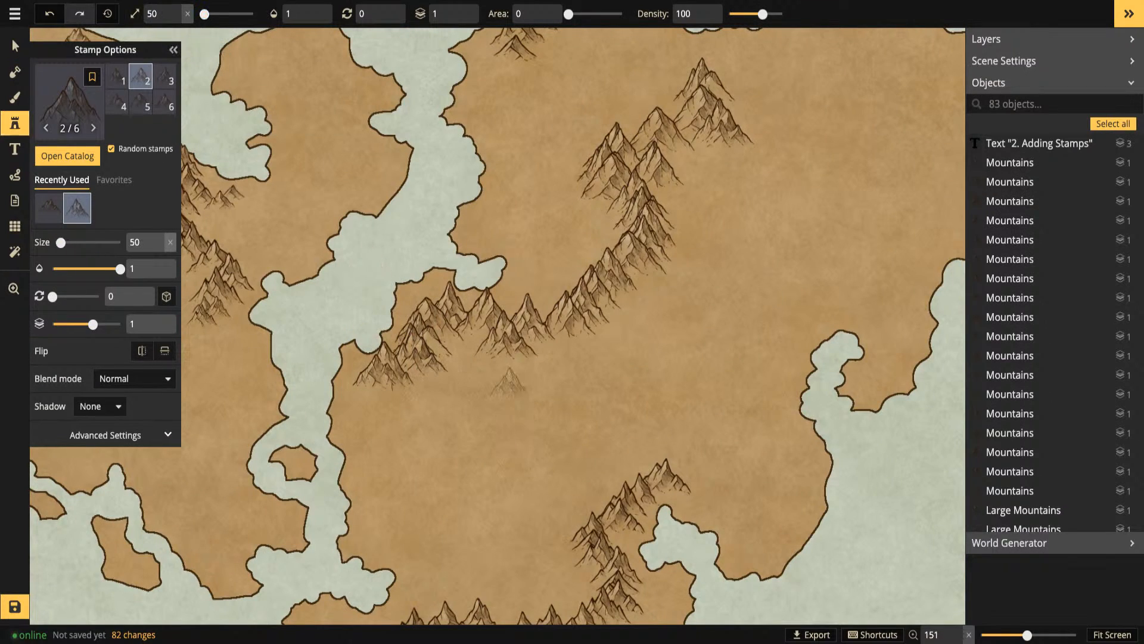
pyautogui.click(510, 357)
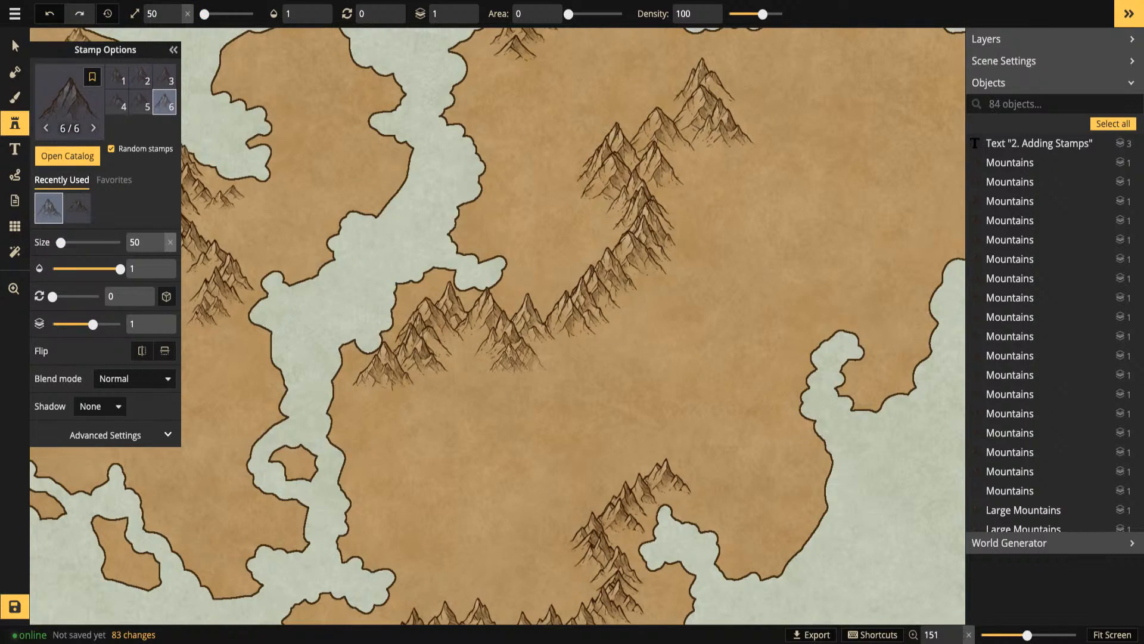
pyautogui.click(533, 357)
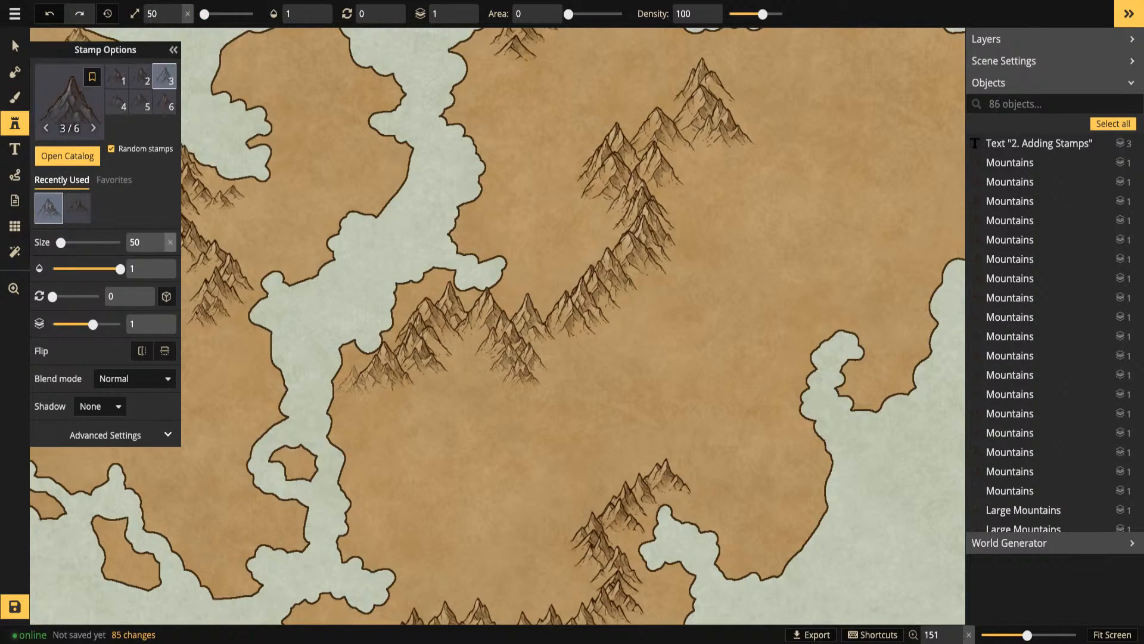
pyautogui.click(361, 387)
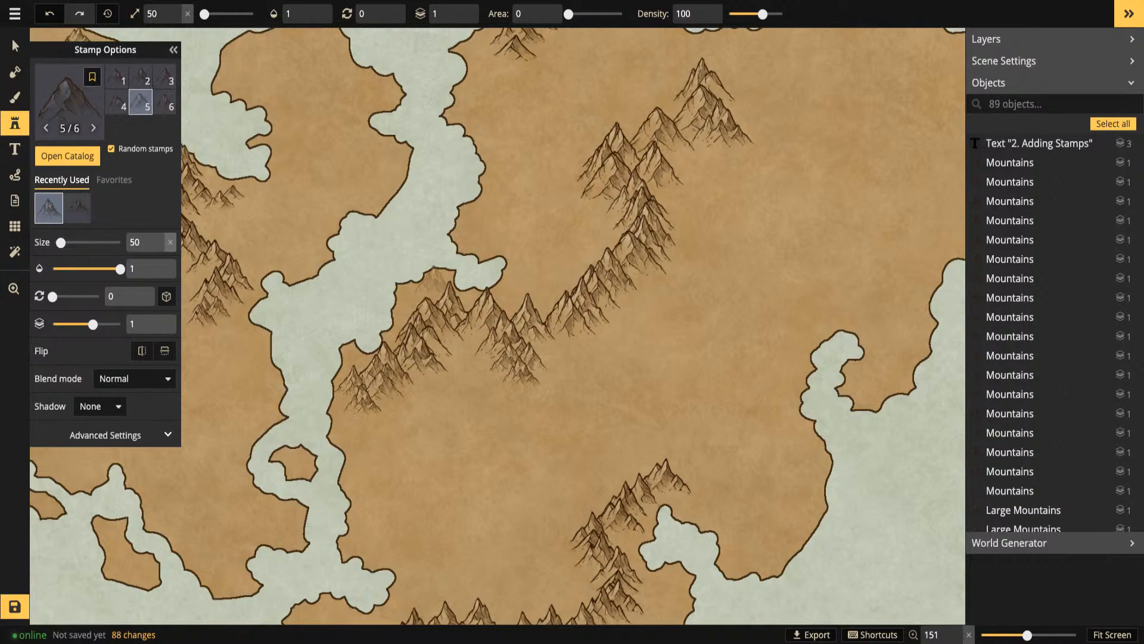
pyautogui.click(437, 280)
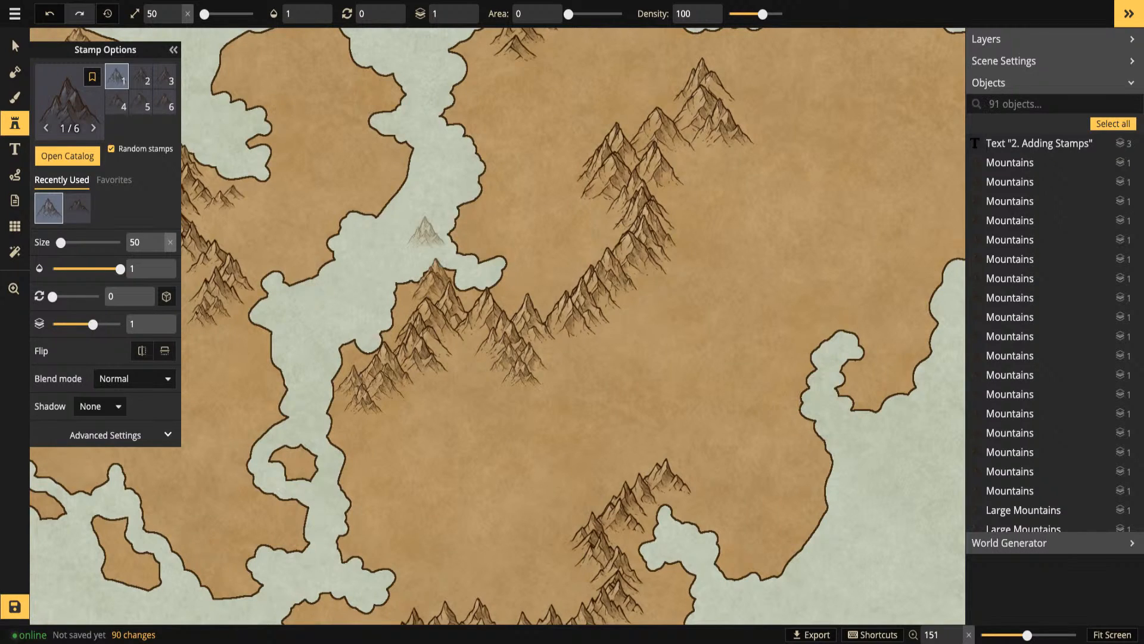
# Thicken the main eastern range's southeastern slope and the western flank of its upper bend with size 50 Large Mountains stamps
pyautogui.moveTo(521, 276); pyautogui.dragTo(324, 297)
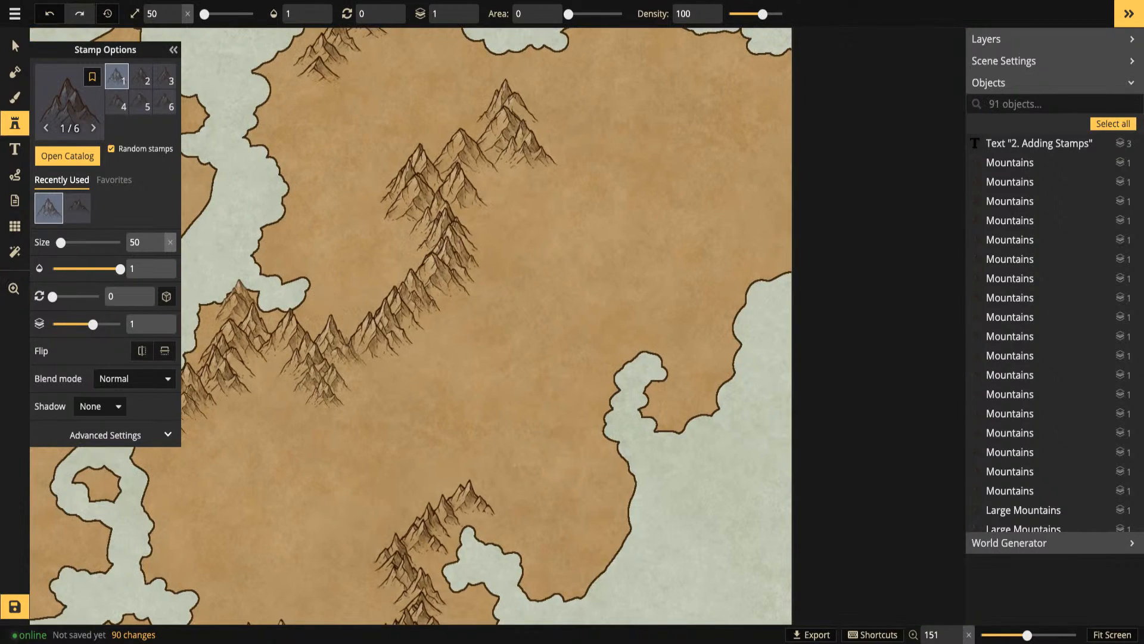
pyautogui.click(355, 353)
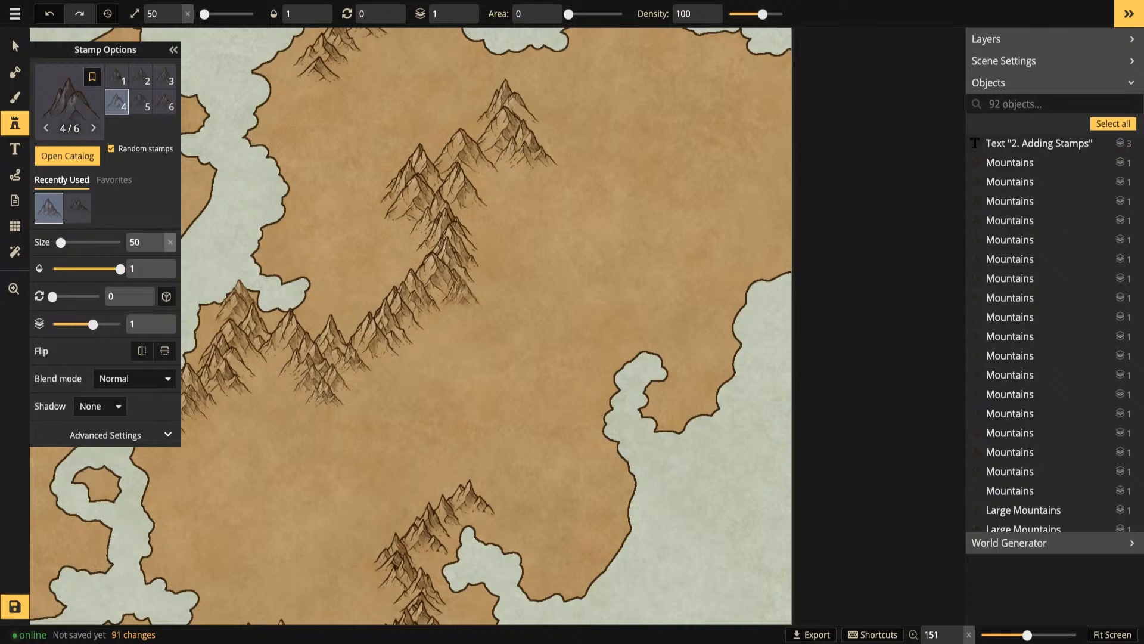
pyautogui.click(460, 291)
pyautogui.click(438, 309)
pyautogui.click(420, 337)
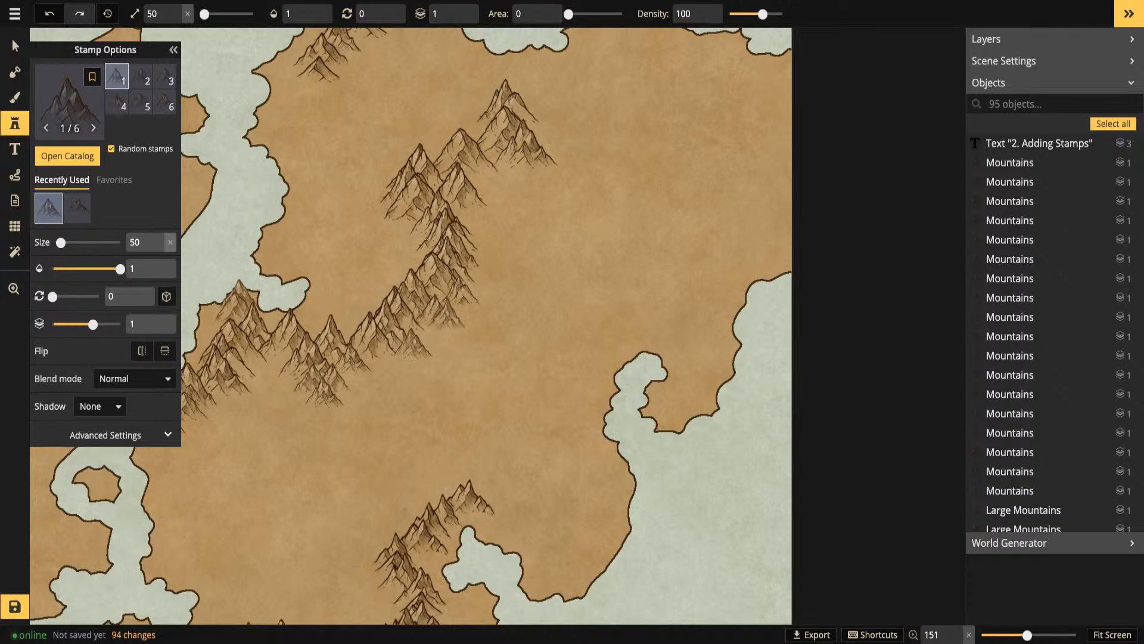
pyautogui.click(413, 343)
pyautogui.click(384, 212)
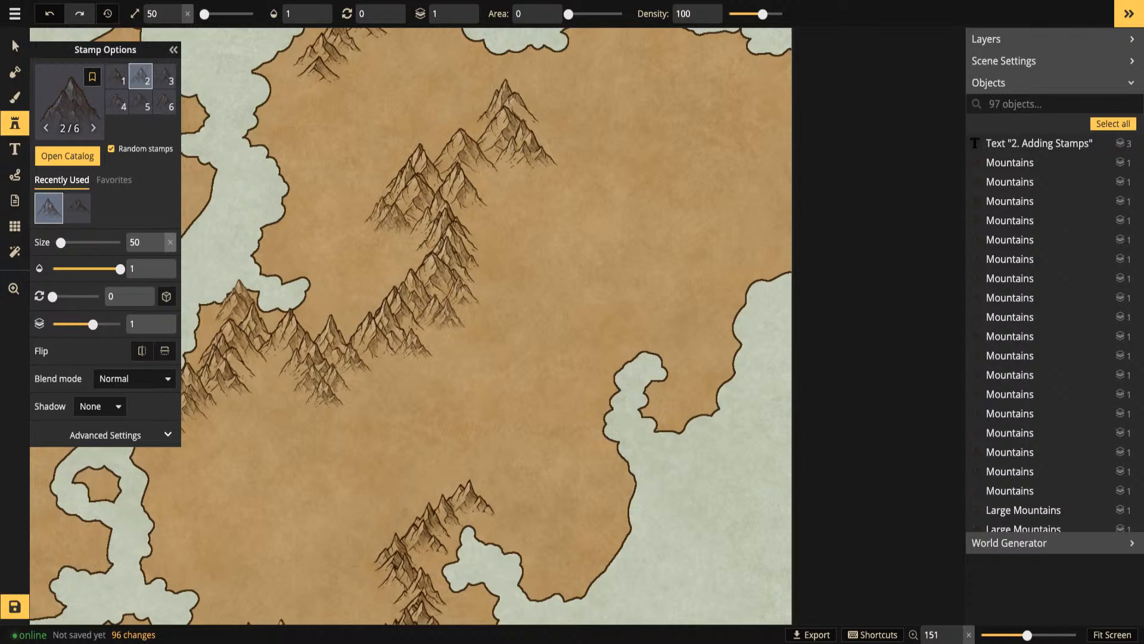
pyautogui.click(390, 219)
# Fill out the foot of the main eastern range's northeastern end and extend it to the northern coast with size 50 Large Mountains stamps
pyautogui.click(503, 176)
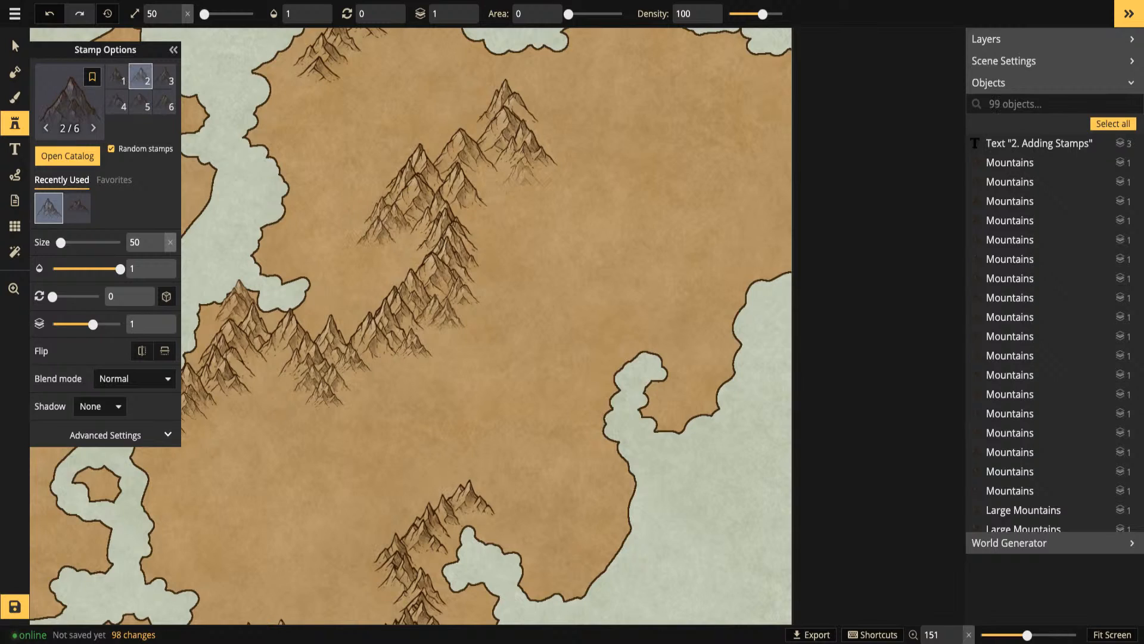
pyautogui.click(528, 174)
pyautogui.click(520, 182)
pyautogui.click(481, 89)
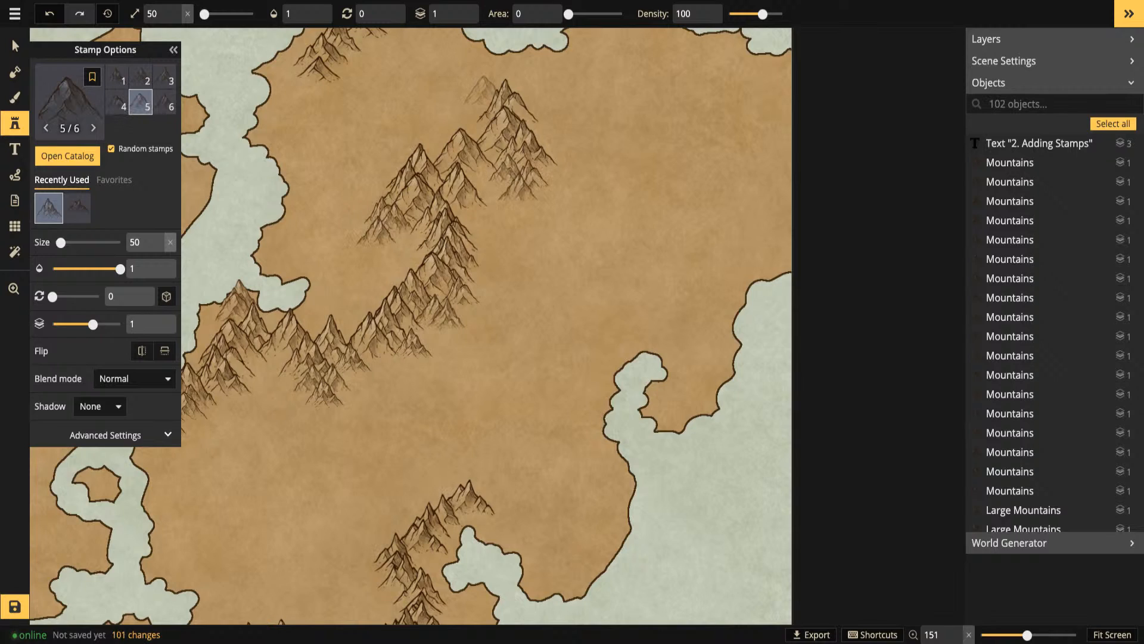
pyautogui.click(526, 84)
pyautogui.click(516, 77)
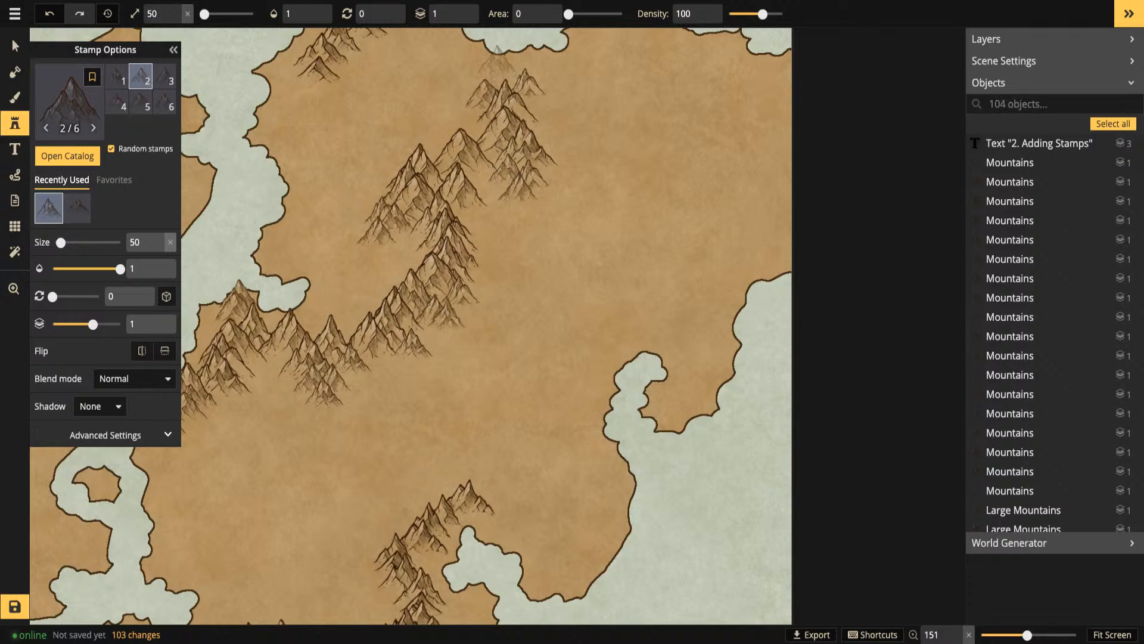
pyautogui.click(498, 57)
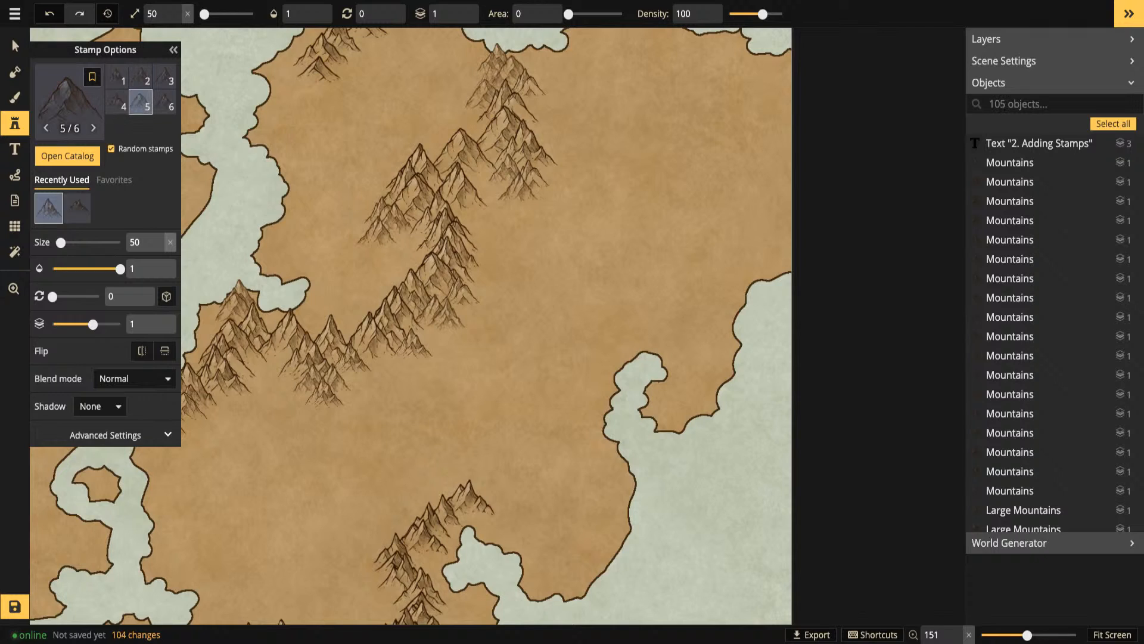
pyautogui.click(507, 76)
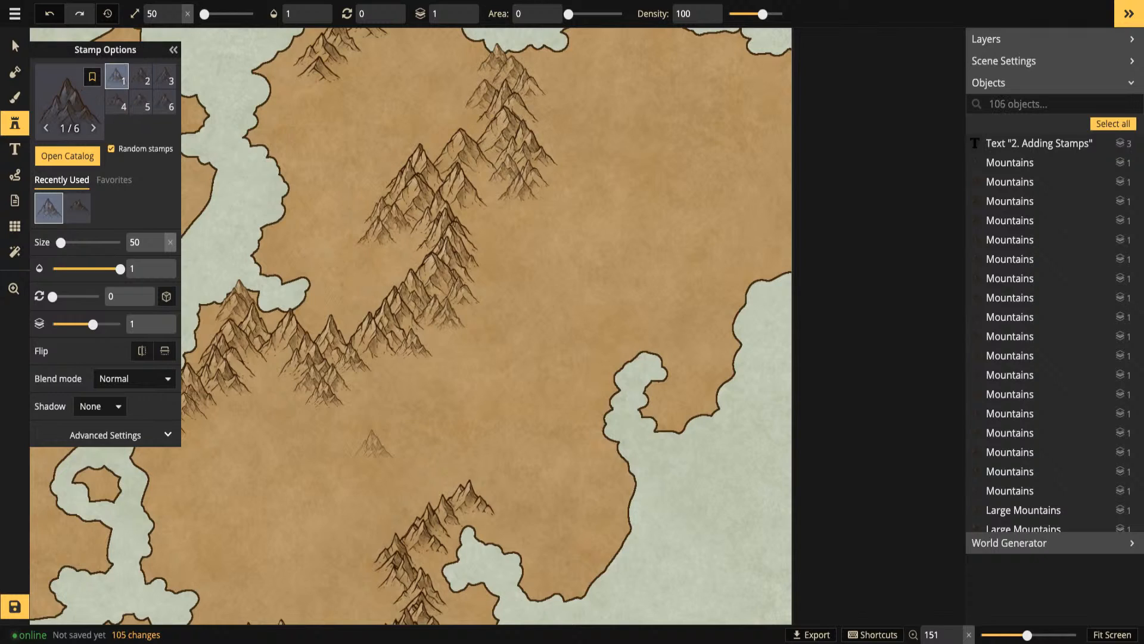
# Extend the eastern continent's southern range at its northeastern and western ends and thicken its bend with size 50 Large Mountains stamps
pyautogui.moveTo(375, 443); pyautogui.dragTo(401, 273)
pyautogui.click(528, 336)
pyautogui.click(406, 415)
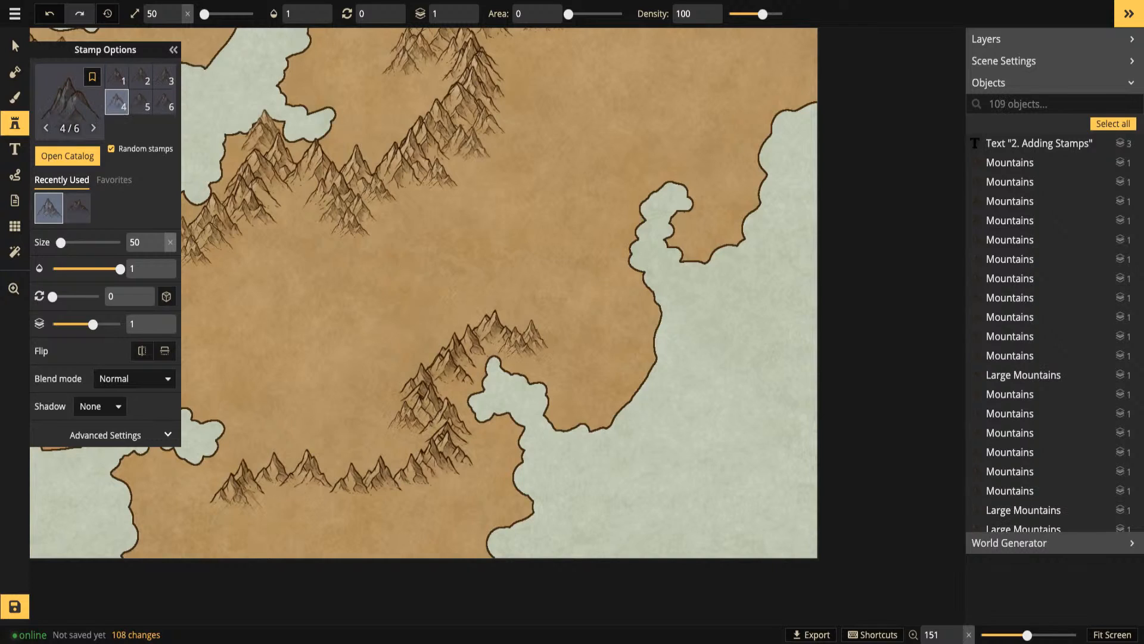
pyautogui.click(212, 502)
pyautogui.click(203, 516)
pyautogui.click(229, 501)
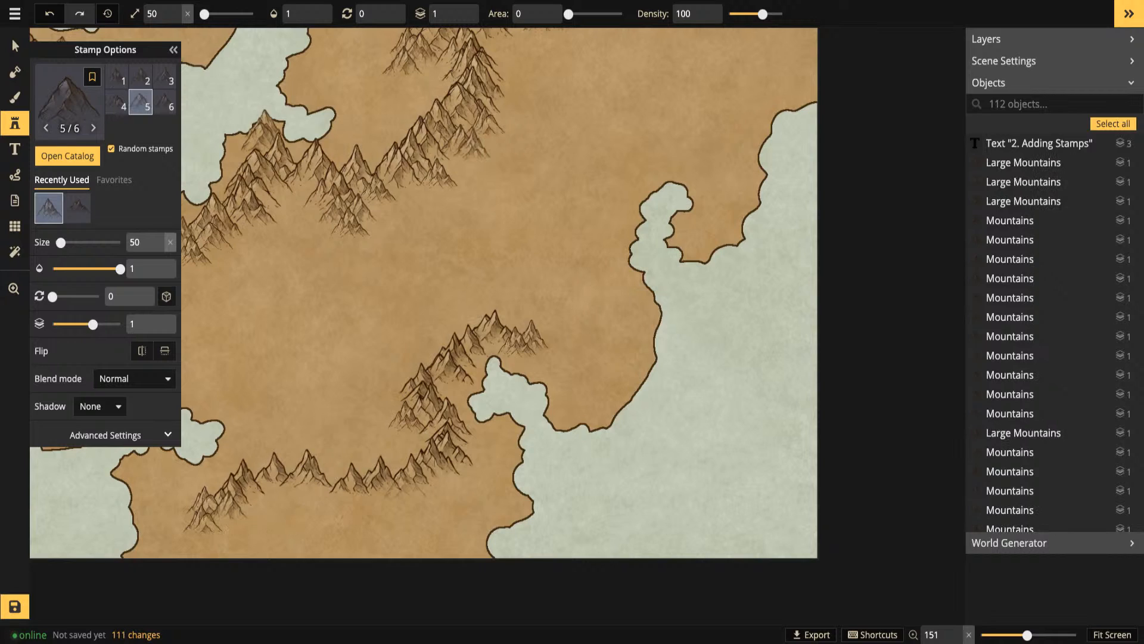
# Add size 50 Large Mountains stamps along the southern range's lower edge, at its northeastern tip and above its upper arm
pyautogui.click(426, 480)
pyautogui.click(443, 485)
pyautogui.click(322, 490)
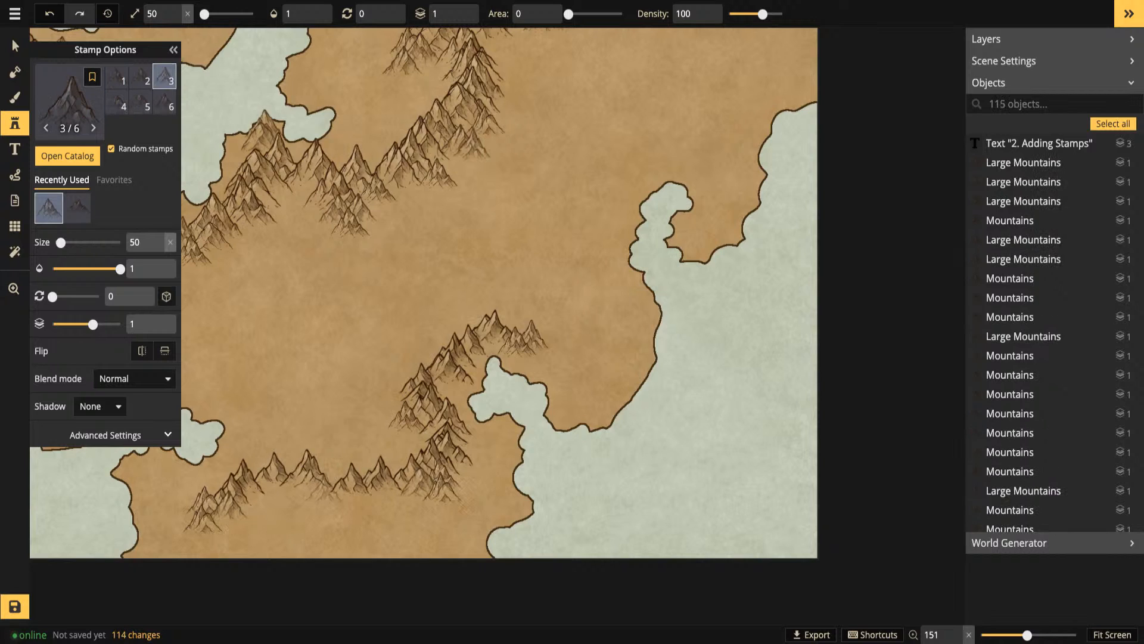
pyautogui.click(324, 487)
pyautogui.click(545, 325)
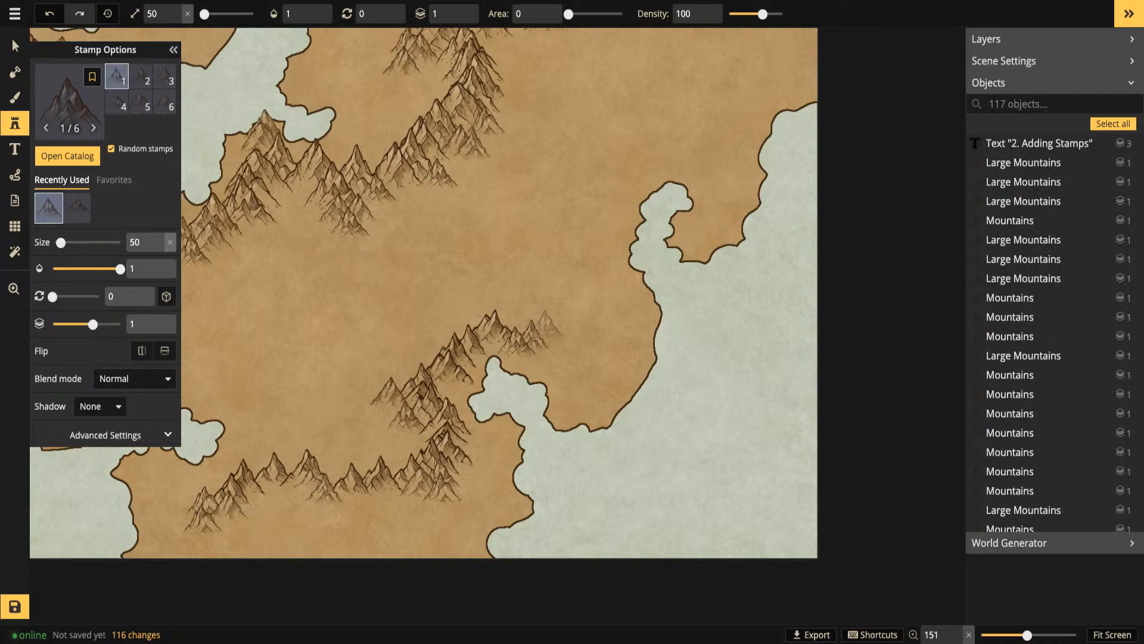
pyautogui.click(444, 326)
pyautogui.click(448, 331)
pyautogui.scroll(-3, 299, 273)
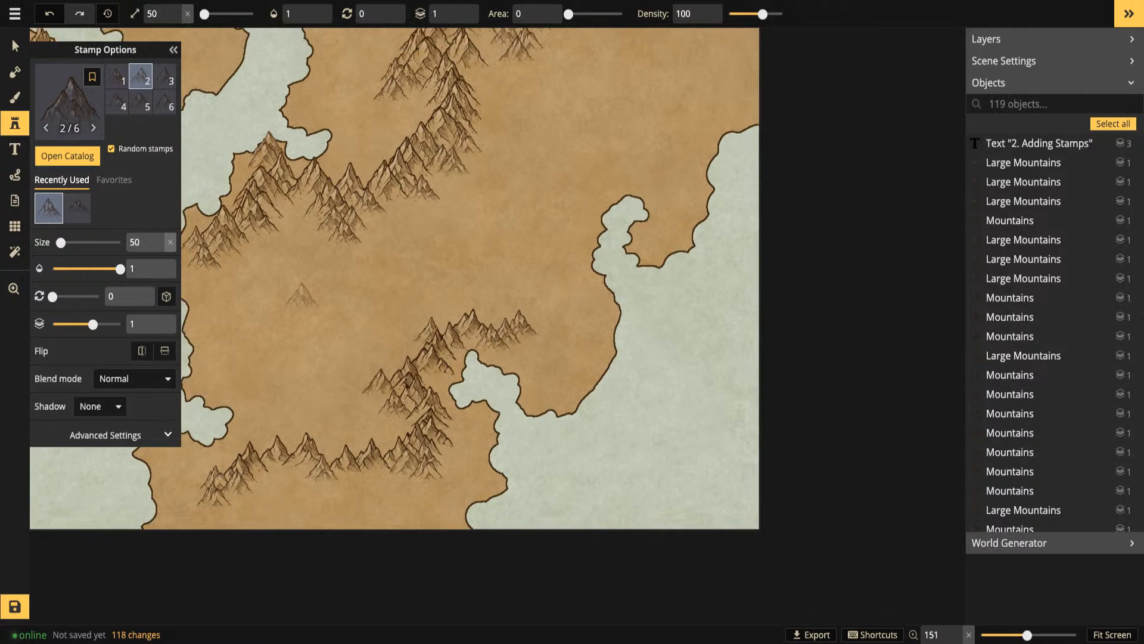
pyautogui.scroll(-1, 297, 230)
pyautogui.moveTo(252, 172); pyautogui.dragTo(439, 378)
pyautogui.scroll(5, 603, 406)
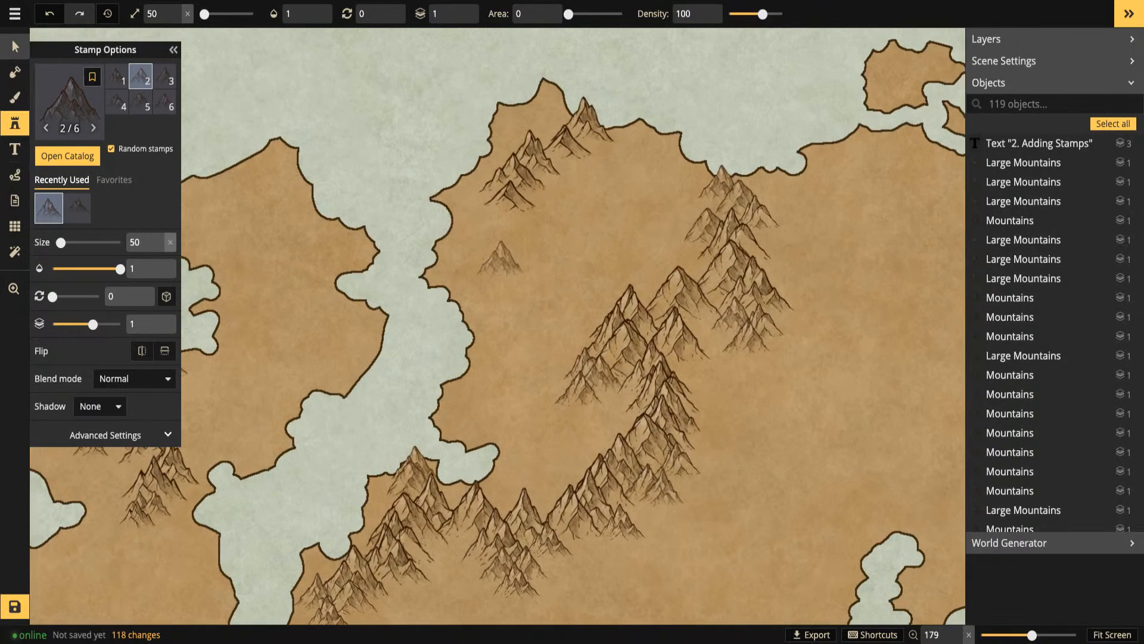
# Extend and thicken the small range on the eastern continent's northwestern coast with size 50 Mountains stamps
pyautogui.click(15, 47)
pyautogui.click(510, 201)
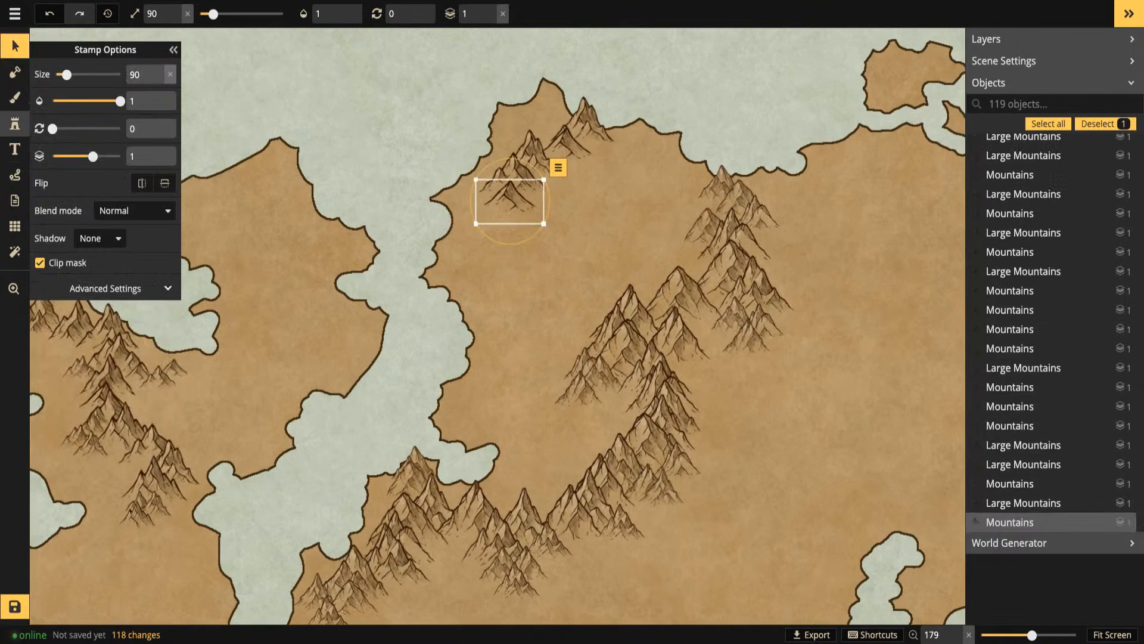
pyautogui.click(15, 123)
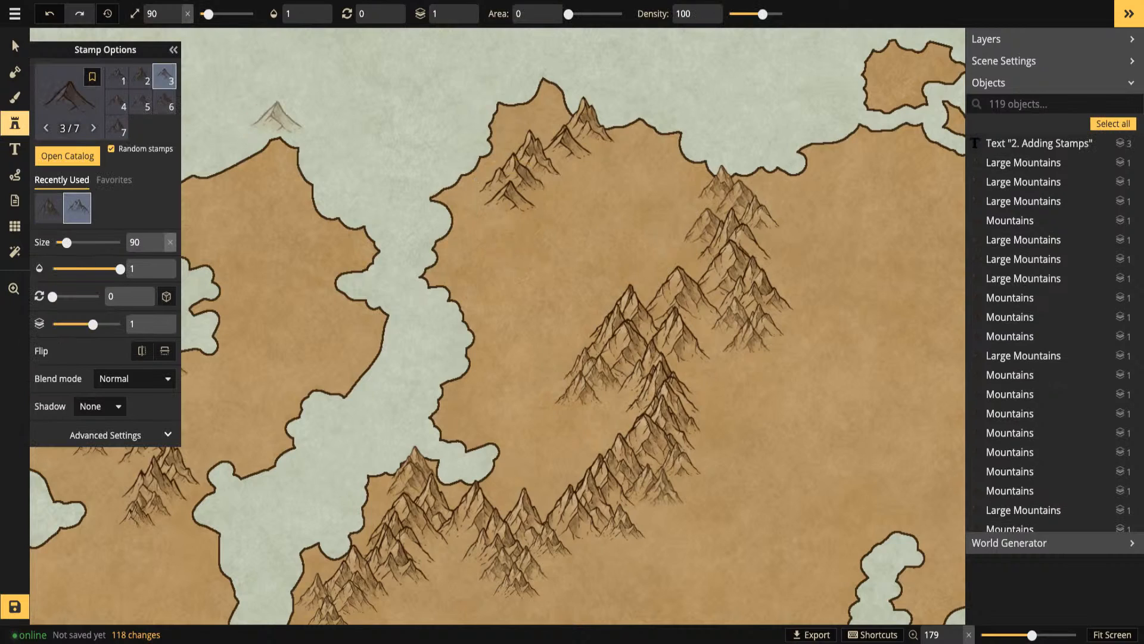
pyautogui.click(175, 13)
pyautogui.write('50')
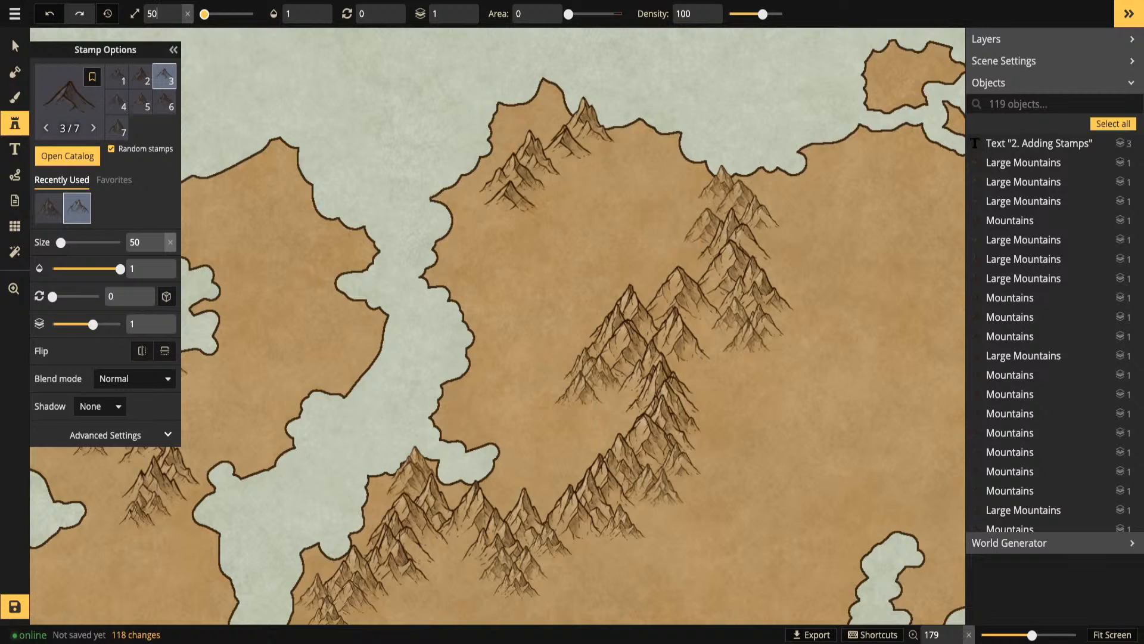
pyautogui.click(514, 213)
pyautogui.click(595, 147)
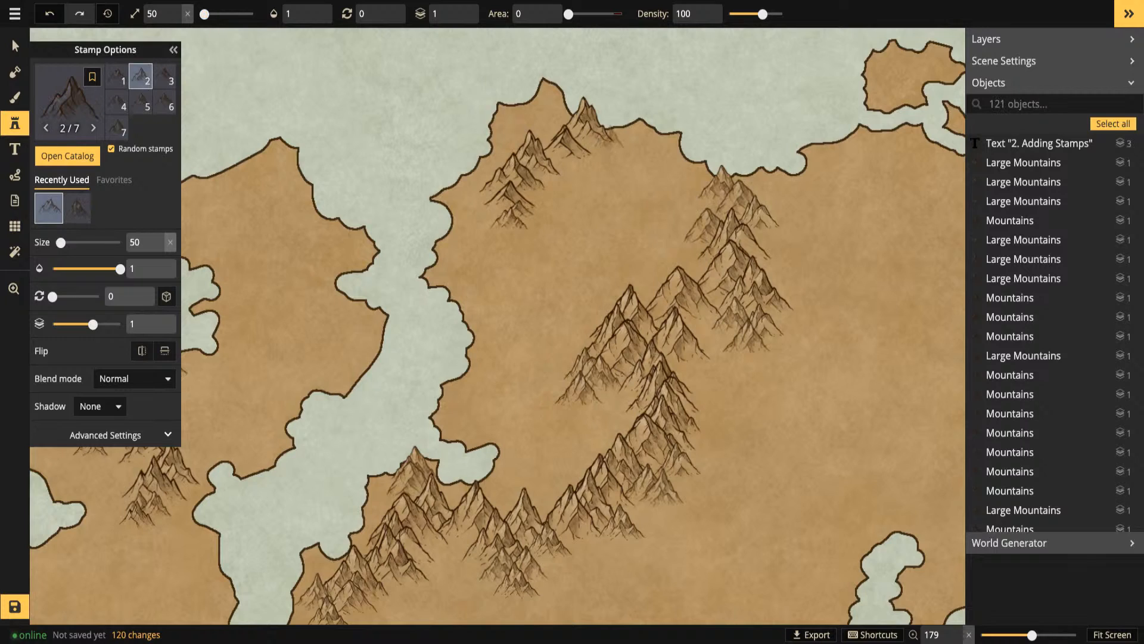
pyautogui.click(619, 125)
pyautogui.click(573, 152)
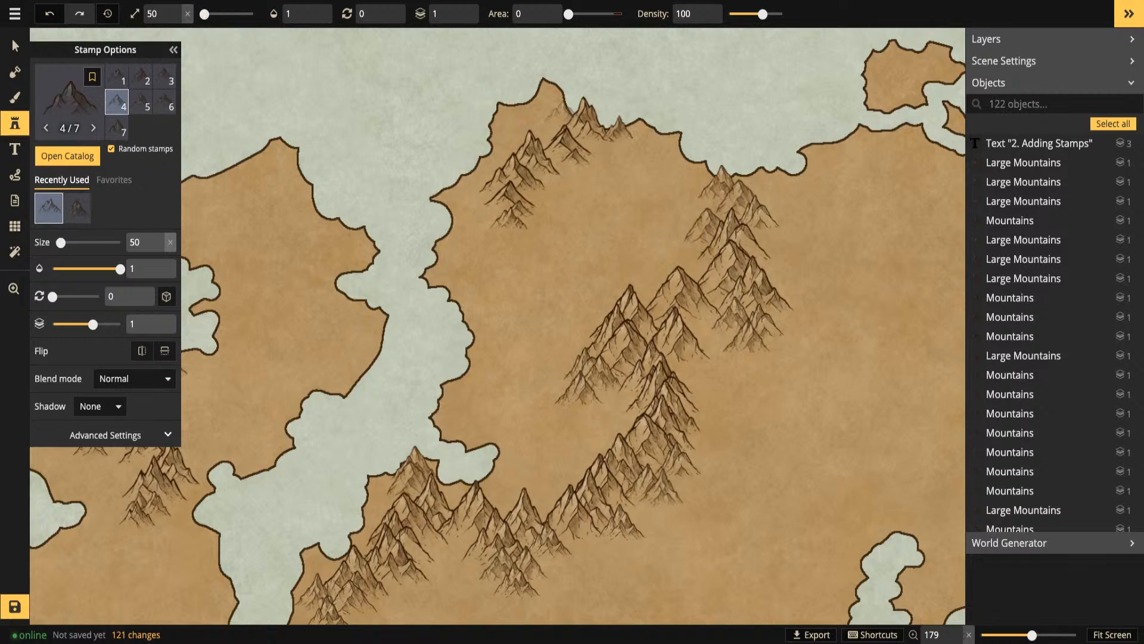
pyautogui.click(500, 166)
pyautogui.click(481, 189)
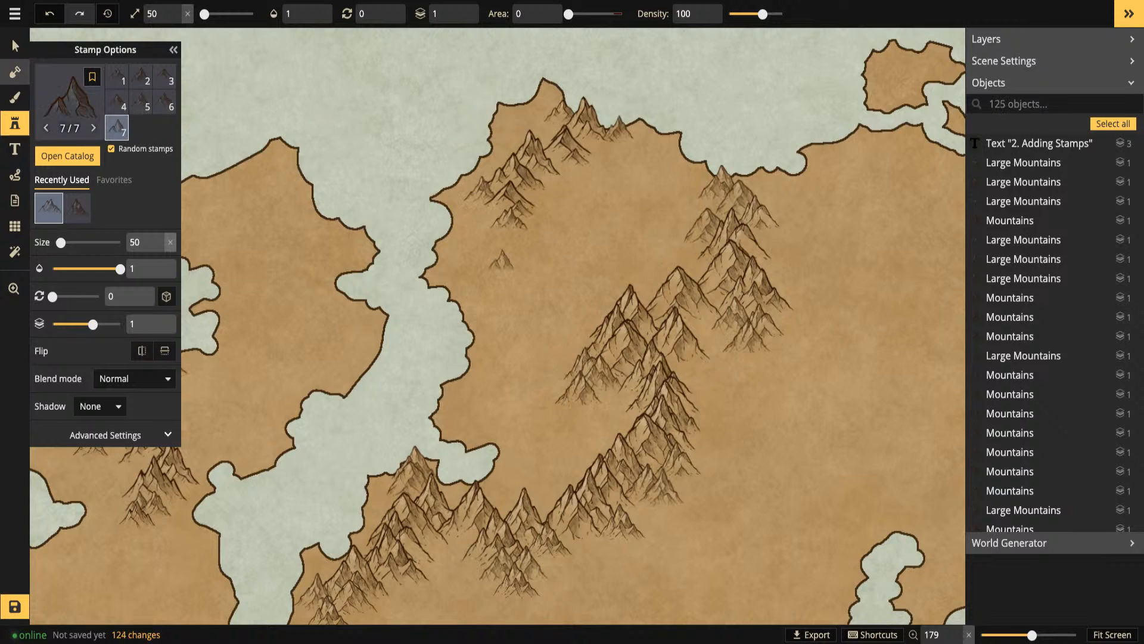
# Fit the whole map in view and save it
pyautogui.click(14, 47)
pyautogui.click(1112, 635)
pyautogui.scroll(-1, 361, 244)
pyautogui.press('space')
pyautogui.moveTo(458, 245)
pyautogui.mouseDown()
pyautogui.moveTo(495, 245)
pyautogui.moveTo(463, 235)
pyautogui.mouseUp()
pyautogui.scroll(1, 495, 245)
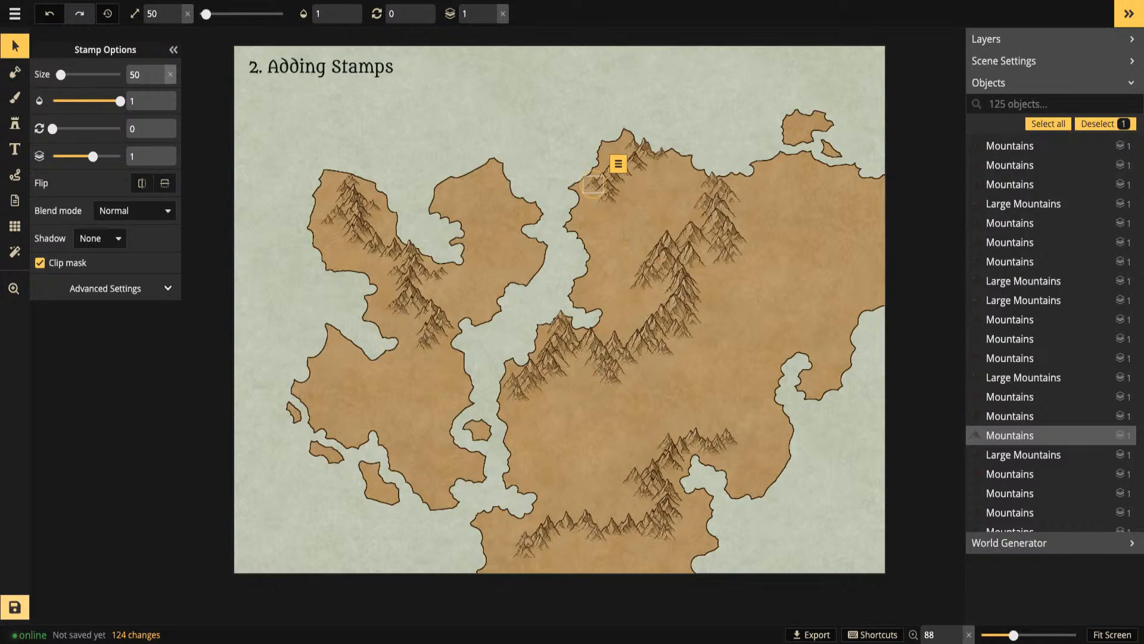
pyautogui.hotkey('ctrl', 's')
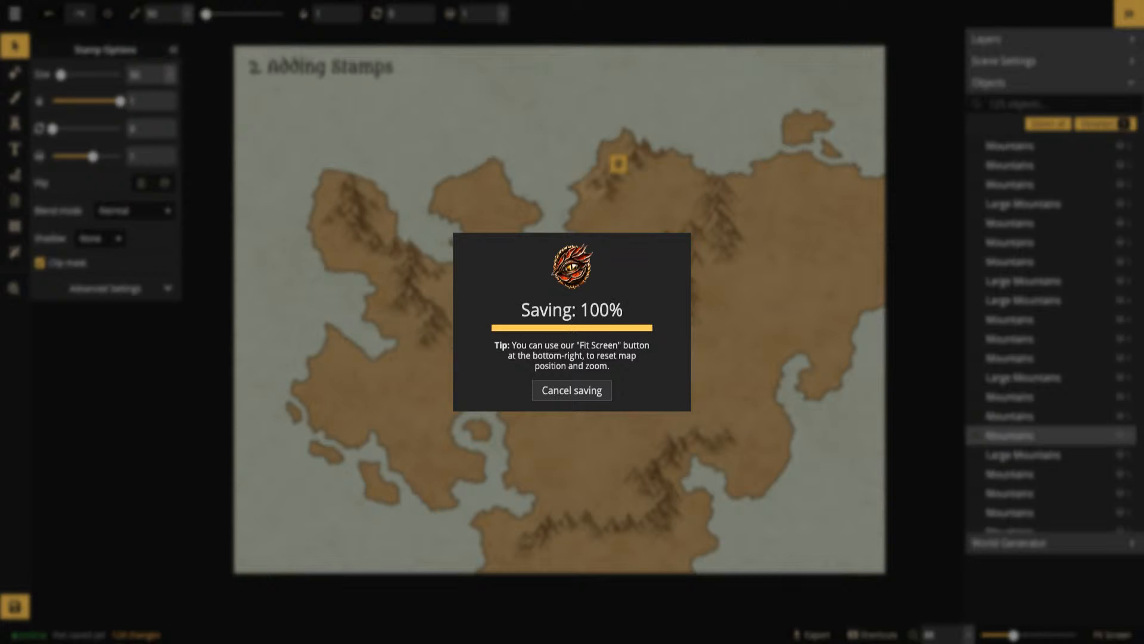
# Switch to YouTube Studio to check the live stream chat, and return to the Inkarnate map
pyautogui.hotkey('alt', 'Tab')
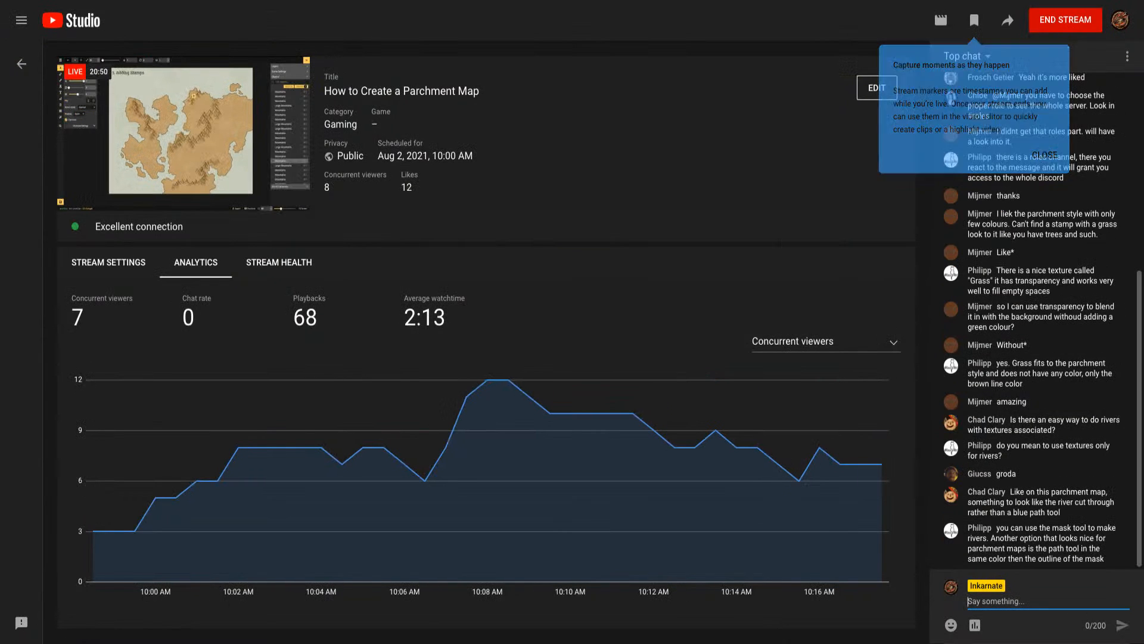
pyautogui.hotkey('alt', 'Tab')
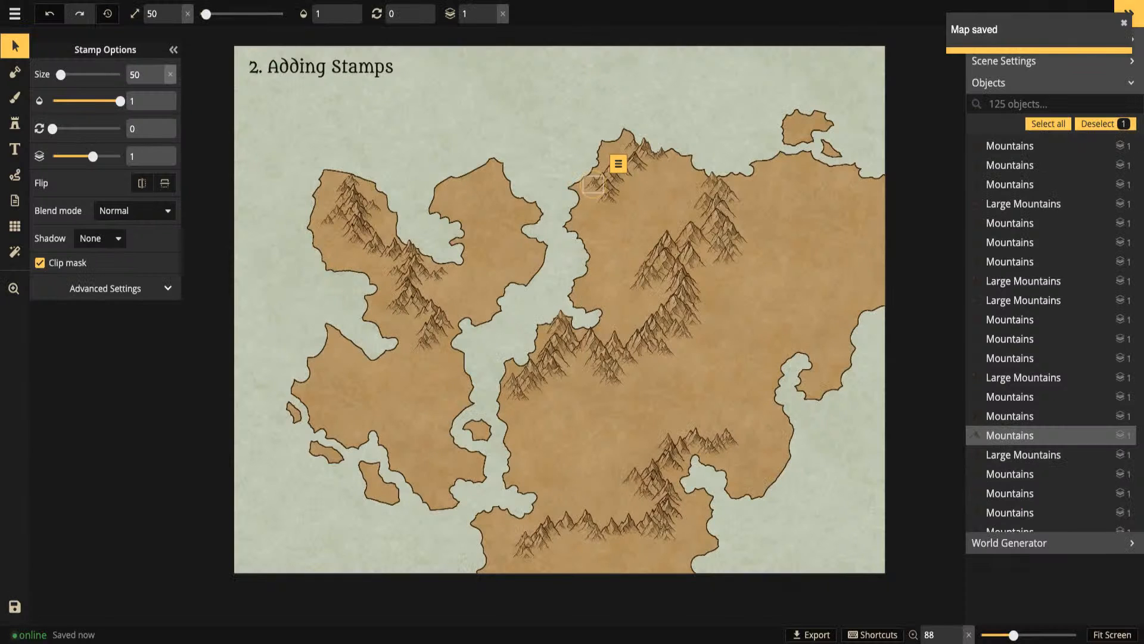
pyautogui.click(321, 66)
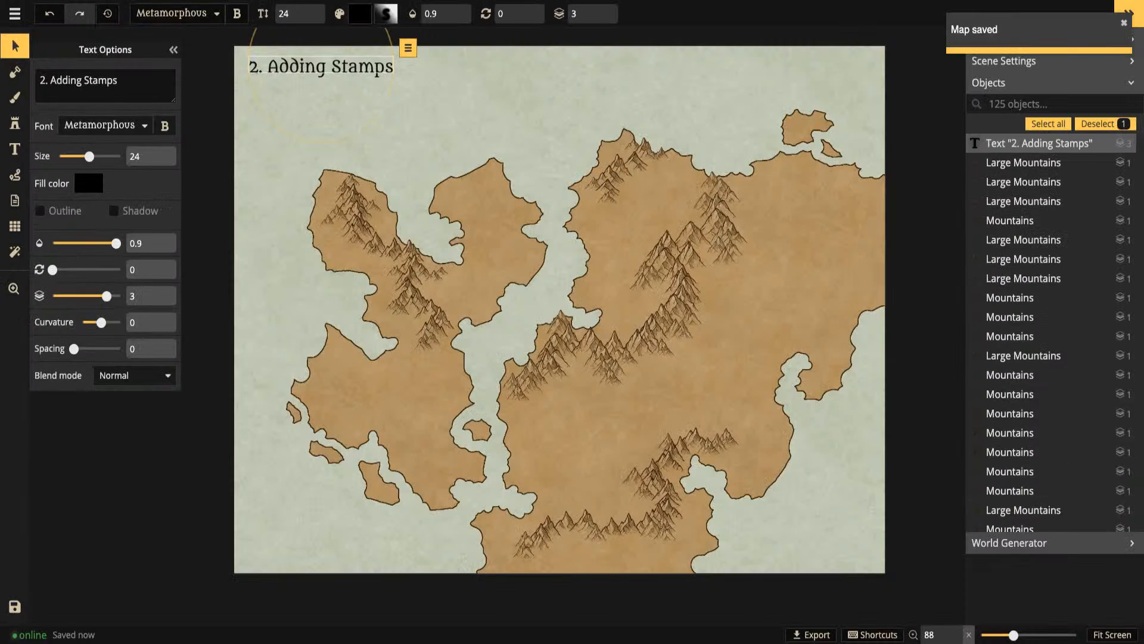
pyautogui.press('Escape')
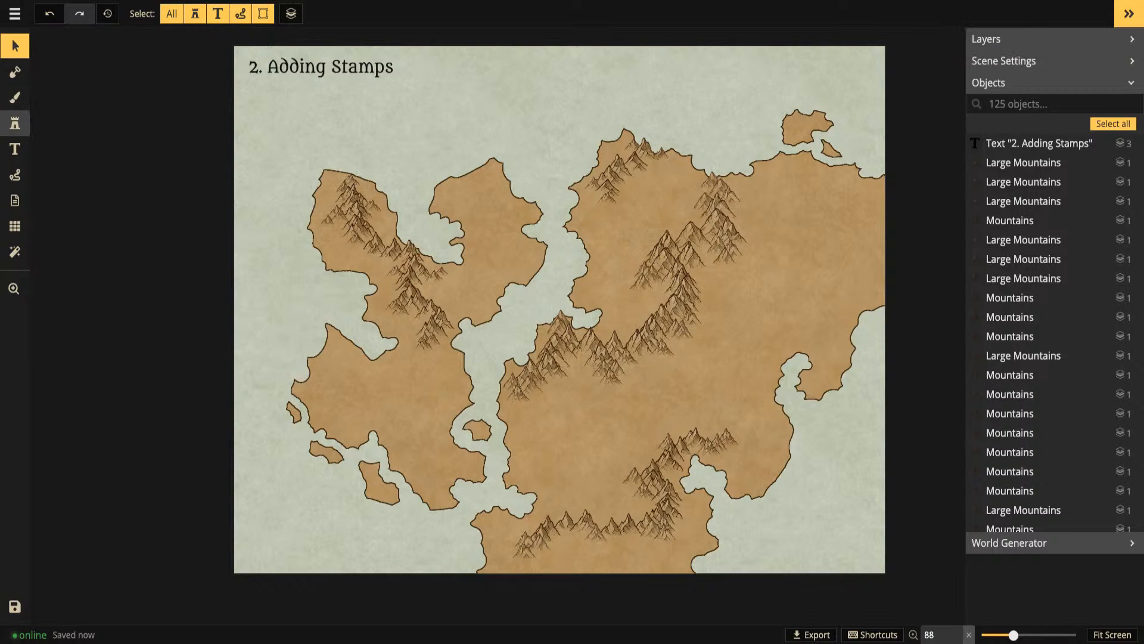
# Select all the mountain stamps on the map and reduce their shared size value to 56
pyautogui.click(15, 123)
pyautogui.click(15, 45)
pyautogui.moveTo(288, 129); pyautogui.dragTo(937, 625)
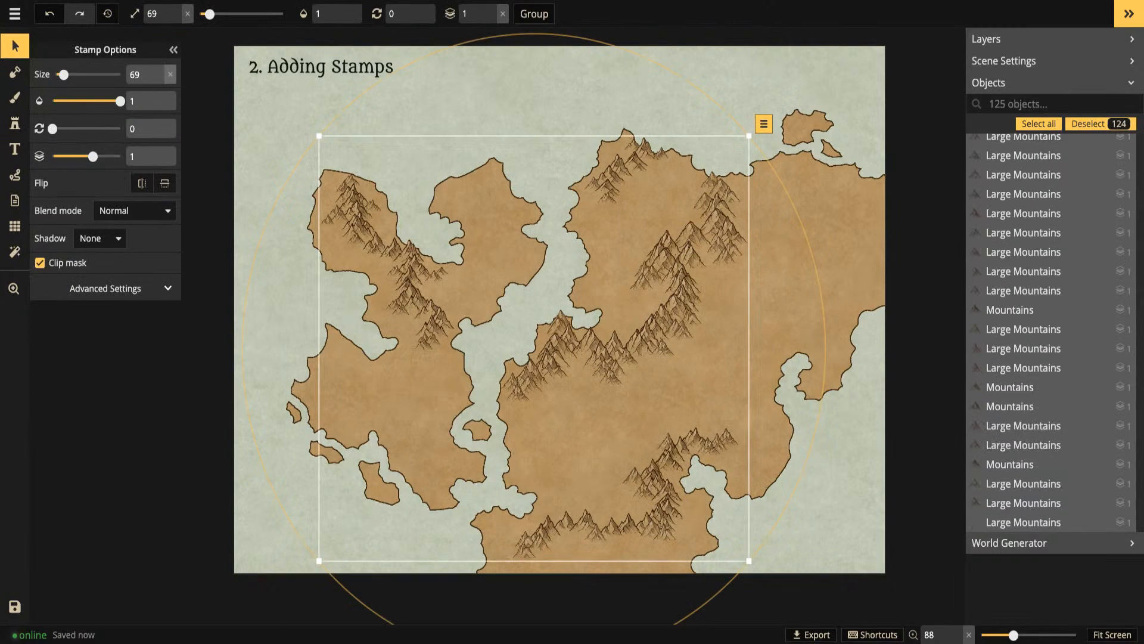
pyautogui.click(176, 18)
pyautogui.click(175, 18)
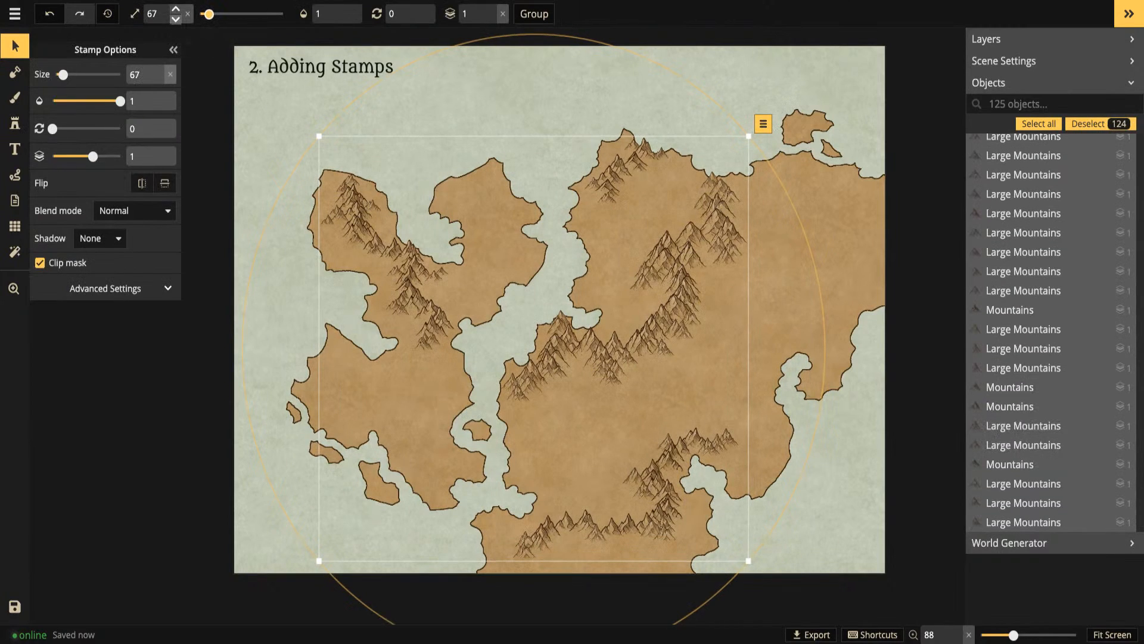
pyautogui.click(176, 18)
pyautogui.click(176, 18)
pyautogui.click(176, 18)
pyautogui.click(175, 18)
pyautogui.click(176, 18)
pyautogui.click(176, 18)
pyautogui.click(176, 19)
pyautogui.click(176, 19)
pyautogui.click(176, 19)
pyautogui.click(176, 18)
pyautogui.click(176, 18)
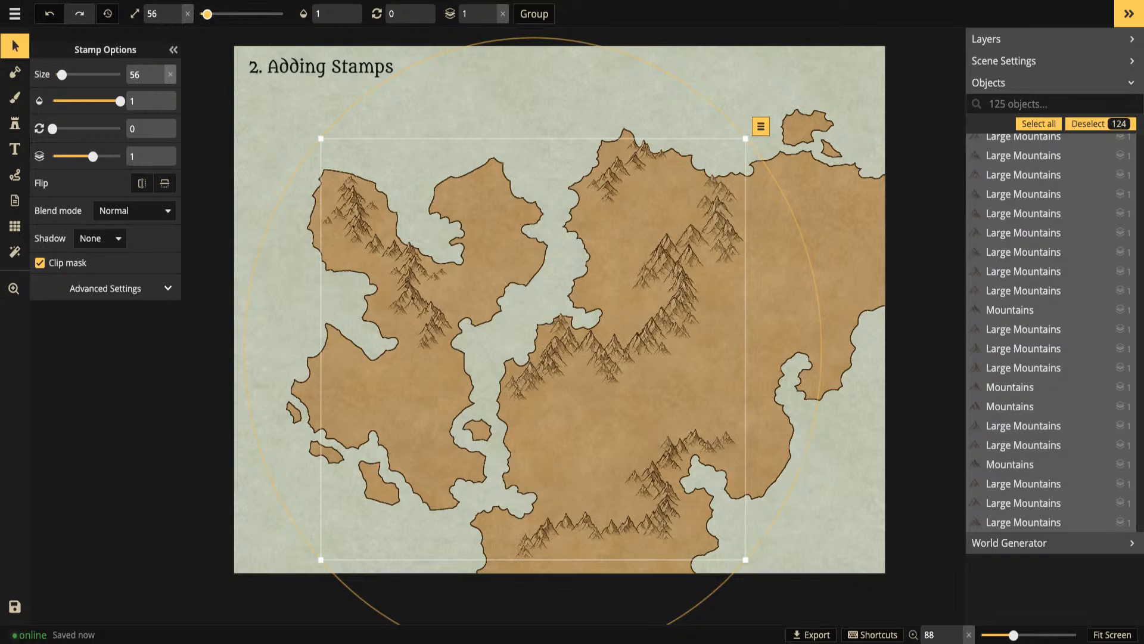
pyautogui.press('Escape')
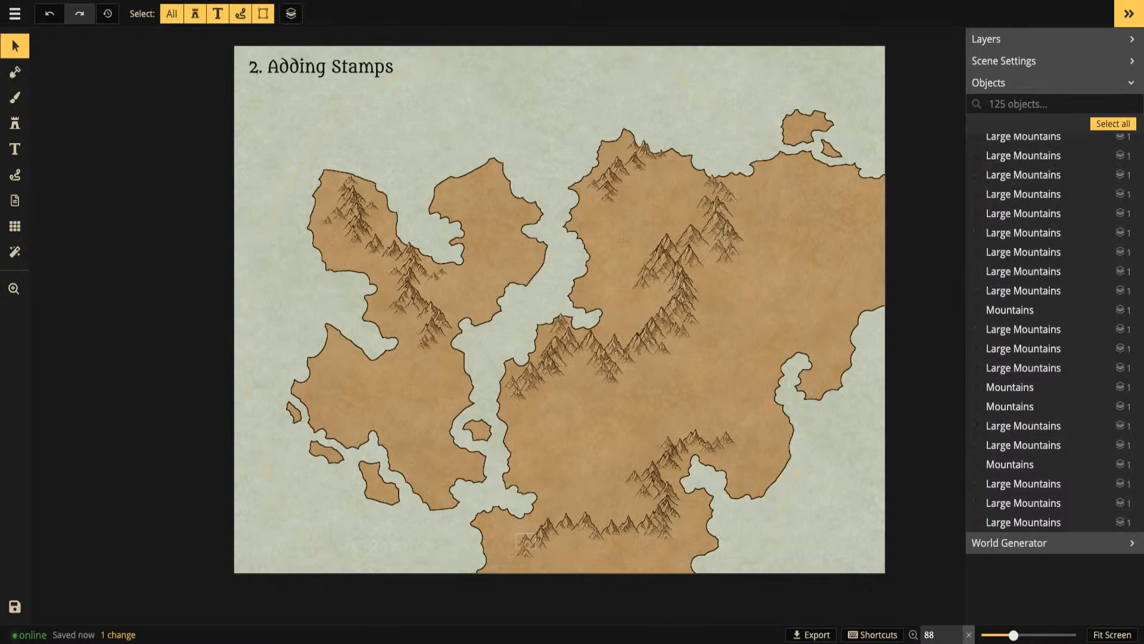
# Search the stamp catalog for "hill" and choose the Small Hills stamp set
pyautogui.moveTo(661, 254); pyautogui.dragTo(587, 256)
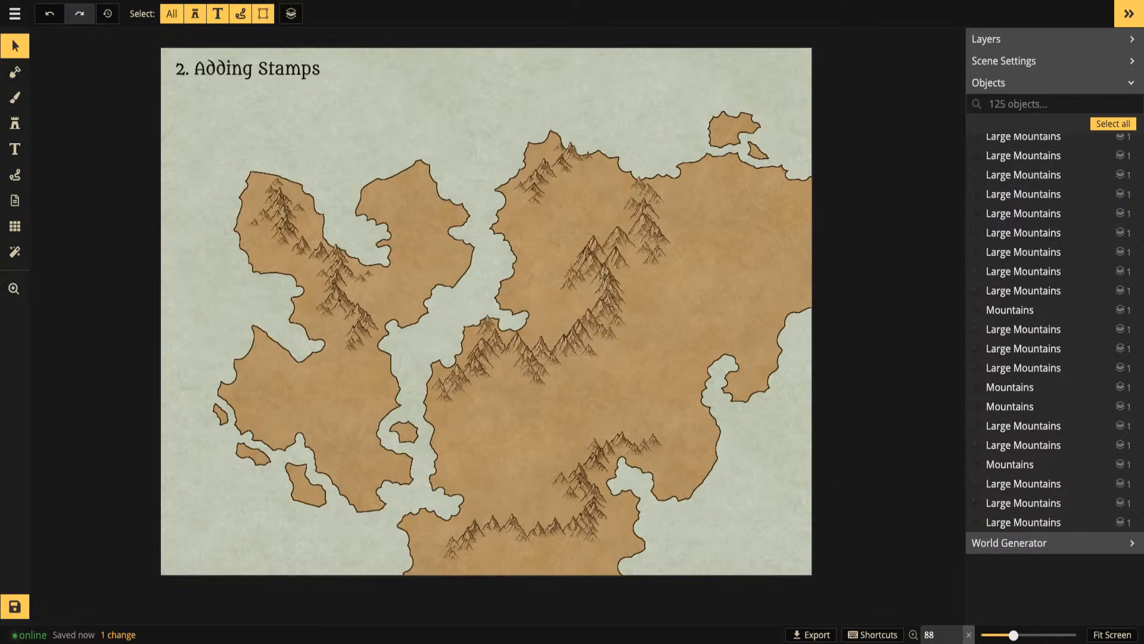
pyautogui.click(15, 123)
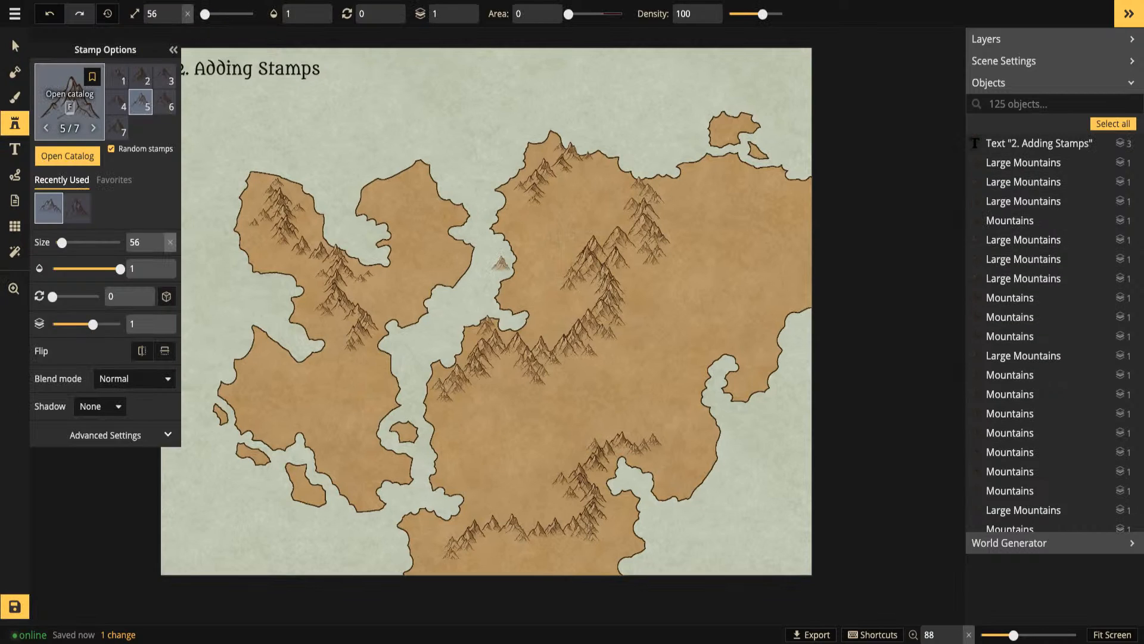
pyautogui.press('f')
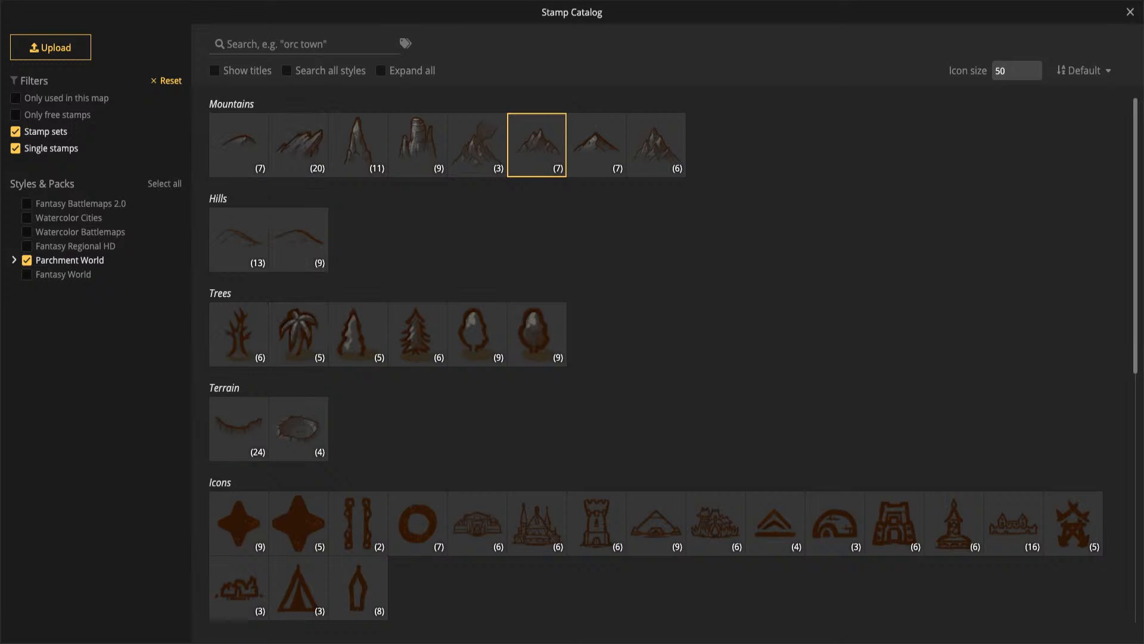
pyautogui.scroll(-7, 357, 340)
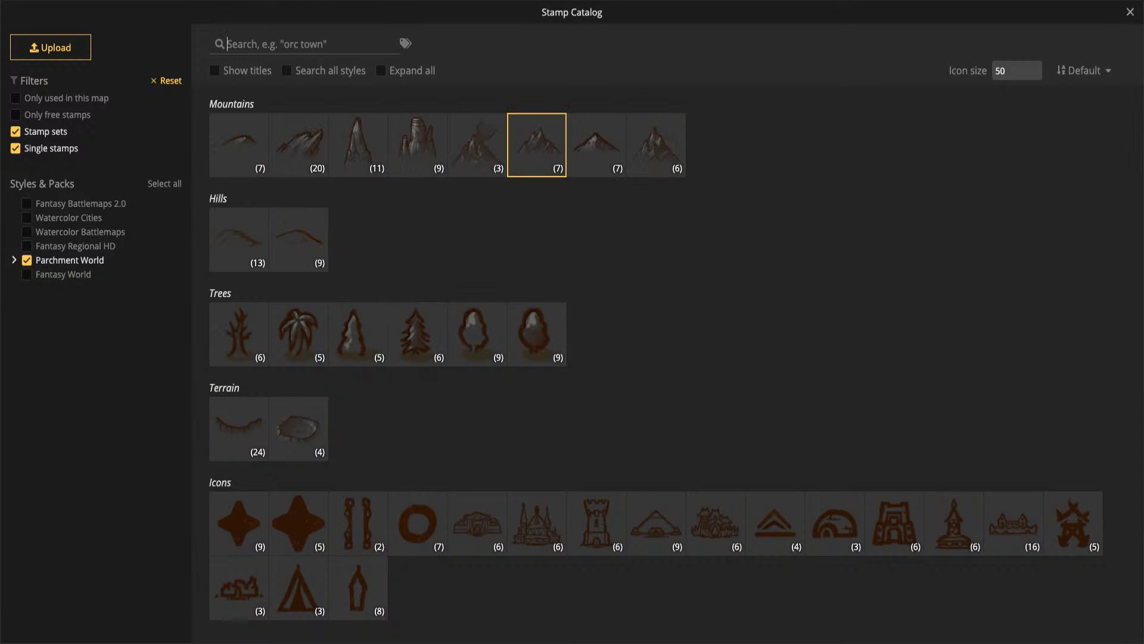
pyautogui.click(227, 43)
pyautogui.press('Escape')
pyautogui.write('hill')
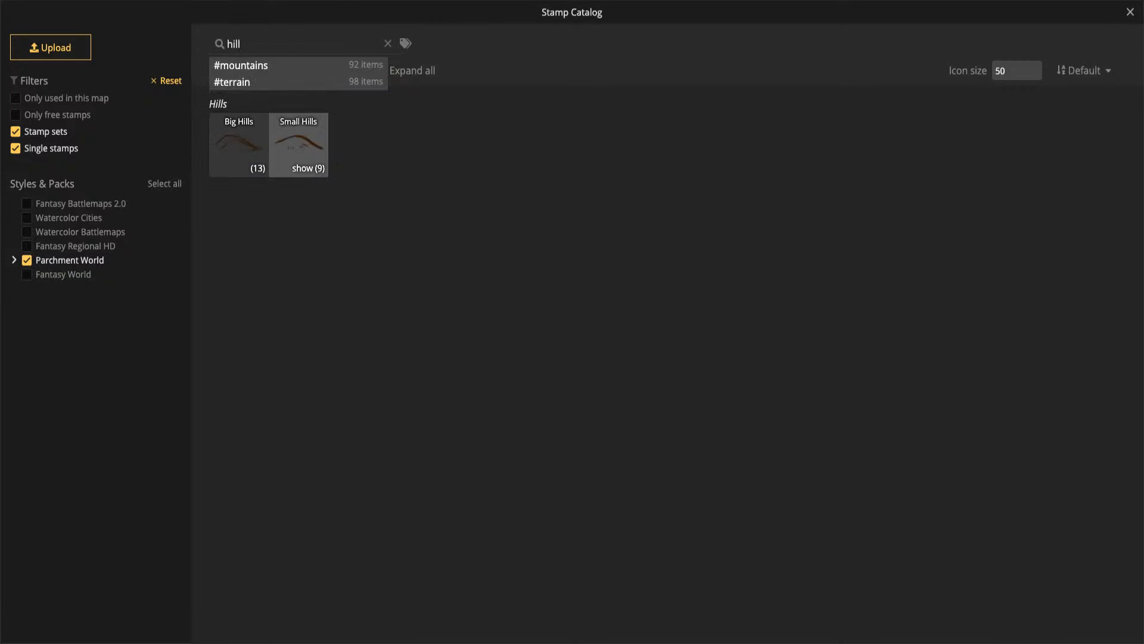
pyautogui.click(298, 143)
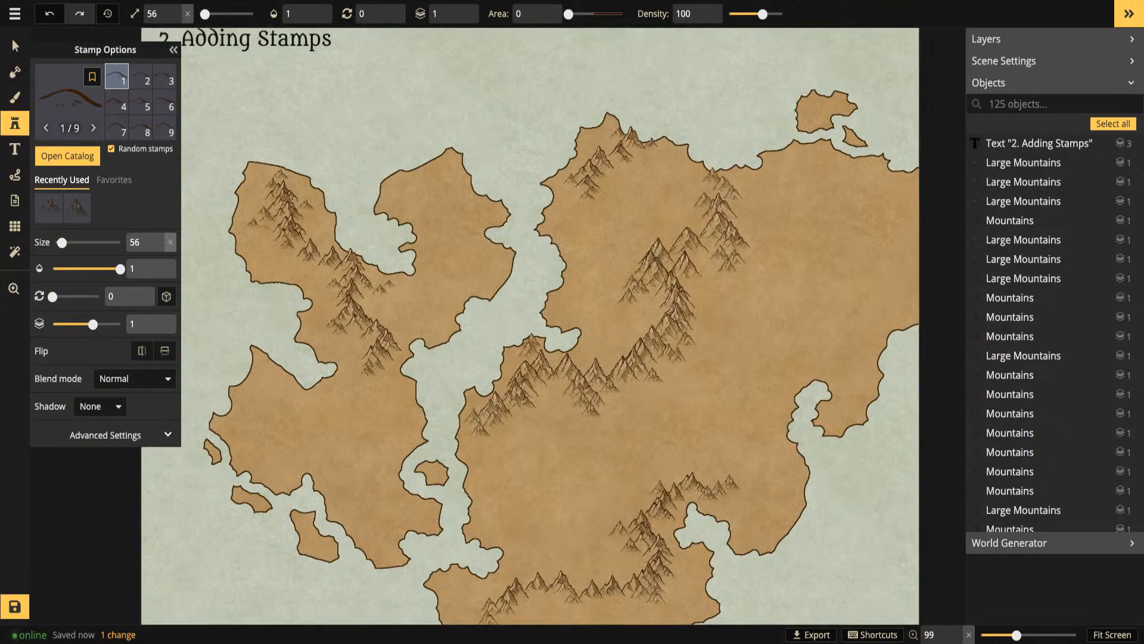
# Place size 56 Small Hills stamps around the lower part of the western continent's mountain range, mostly along its eastern foot
pyautogui.scroll(6, 264, 232)
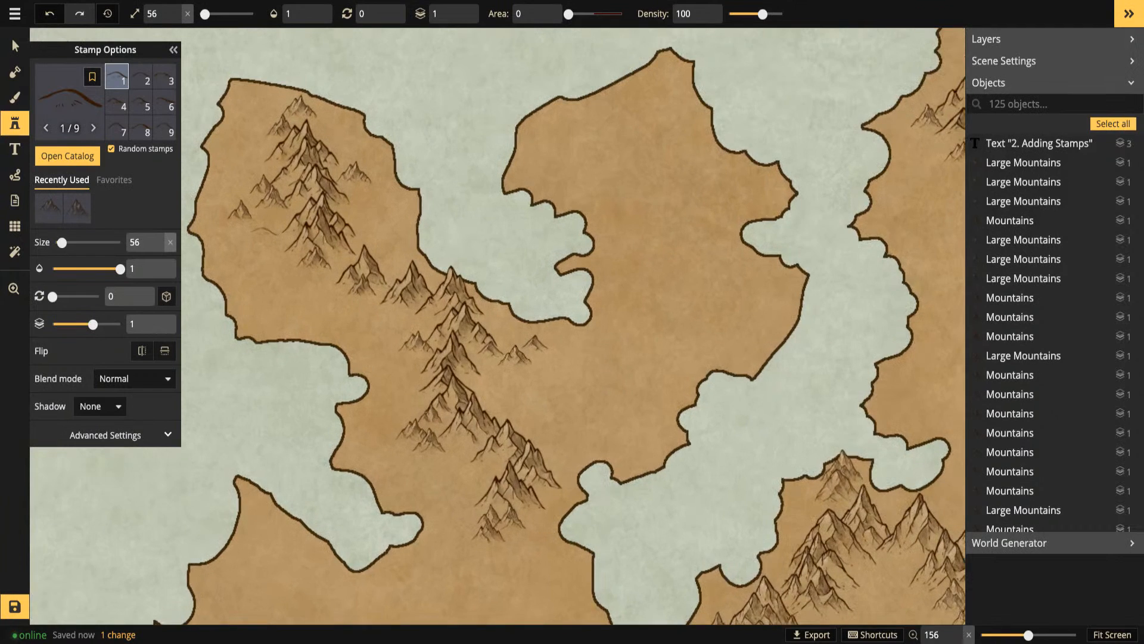
pyautogui.scroll(5, 264, 231)
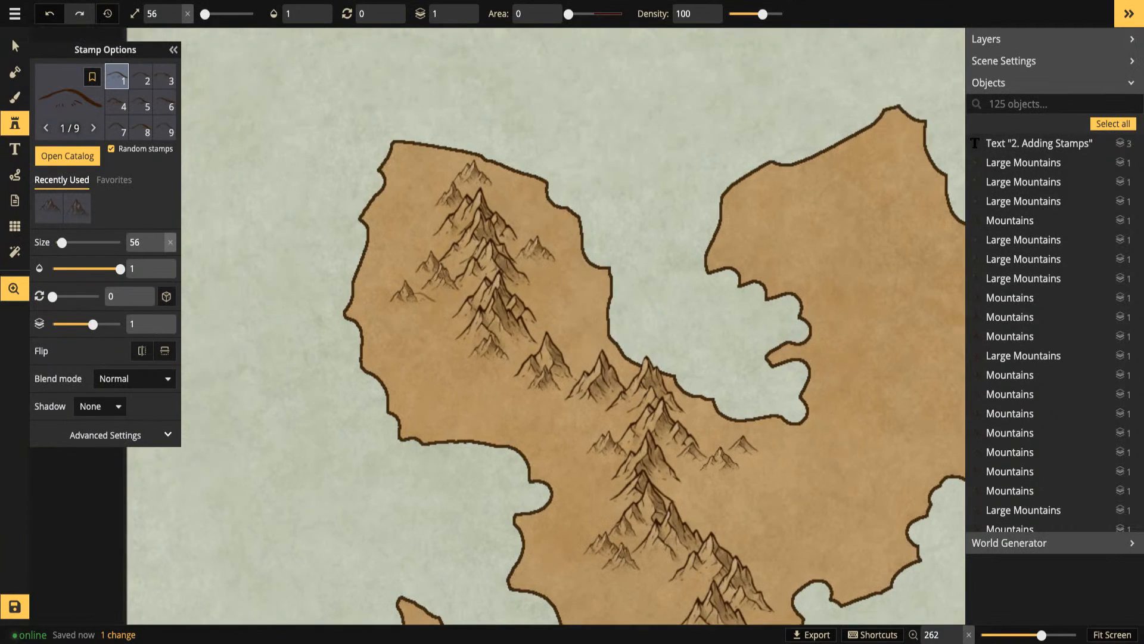
pyautogui.scroll(-2, 522, 276)
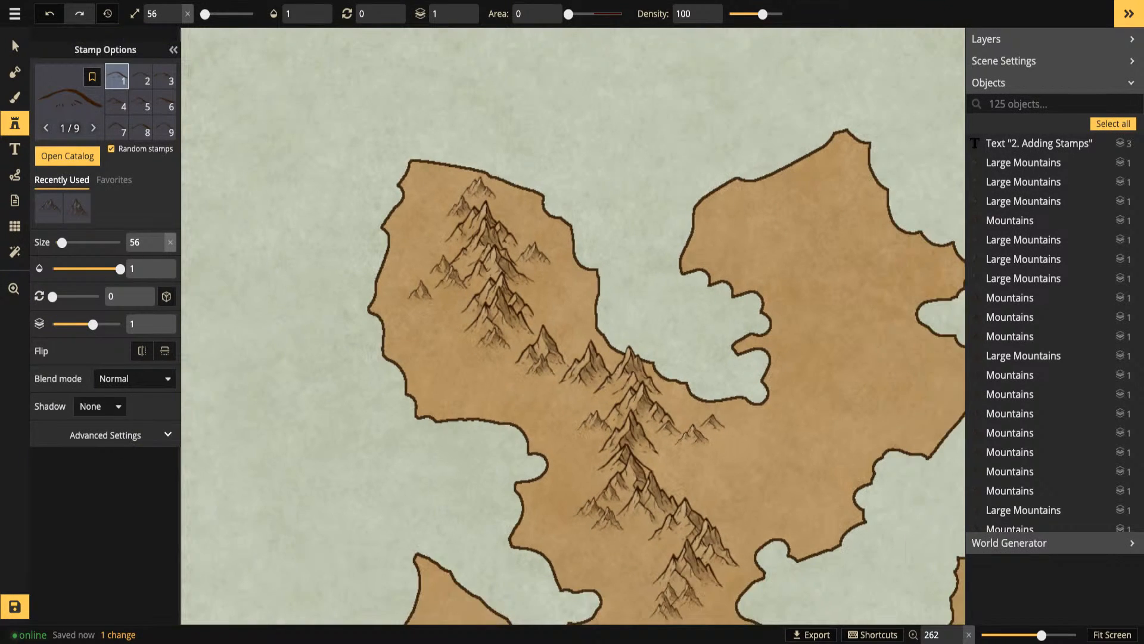
pyautogui.press('space')
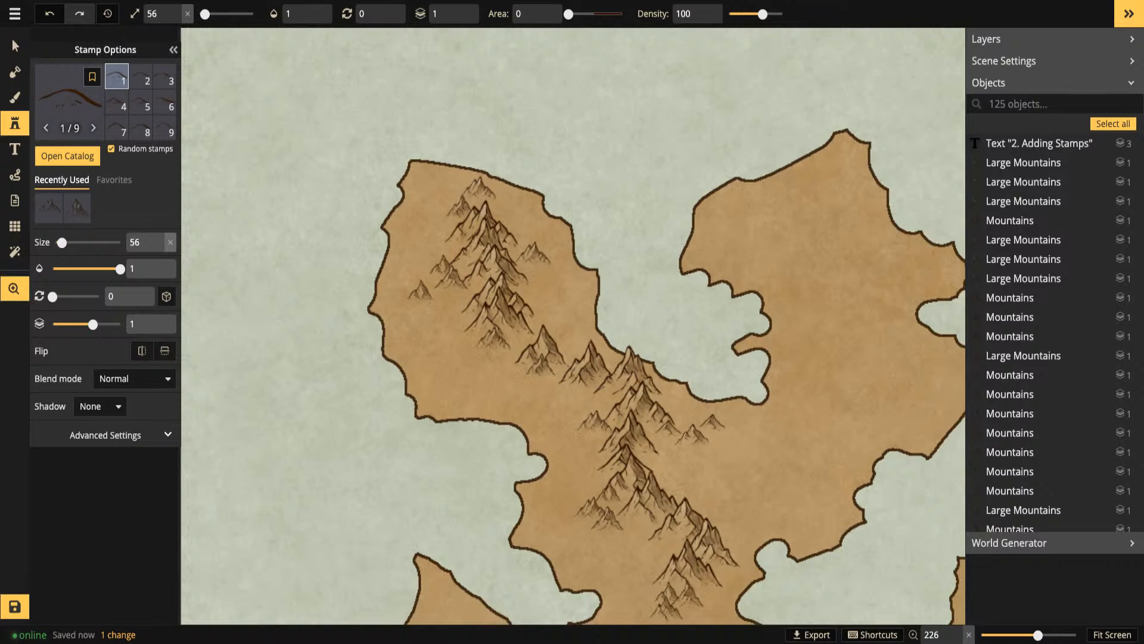
pyautogui.moveTo(522, 275); pyautogui.dragTo(442, 175)
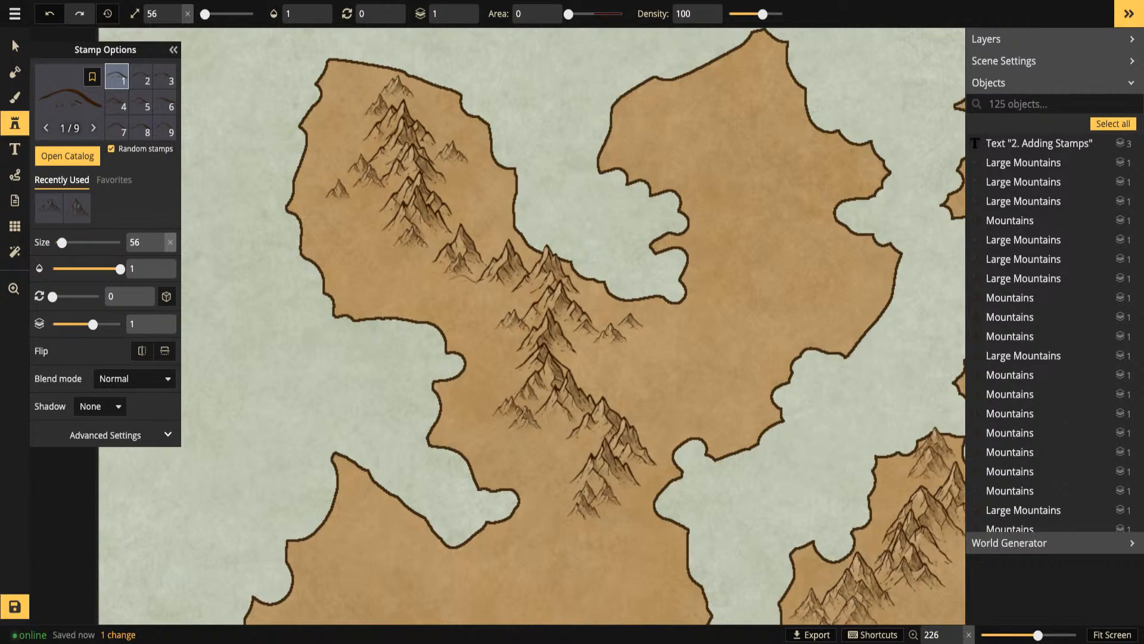
pyautogui.press('space')
pyautogui.moveTo(474, 280); pyautogui.dragTo(405, 230)
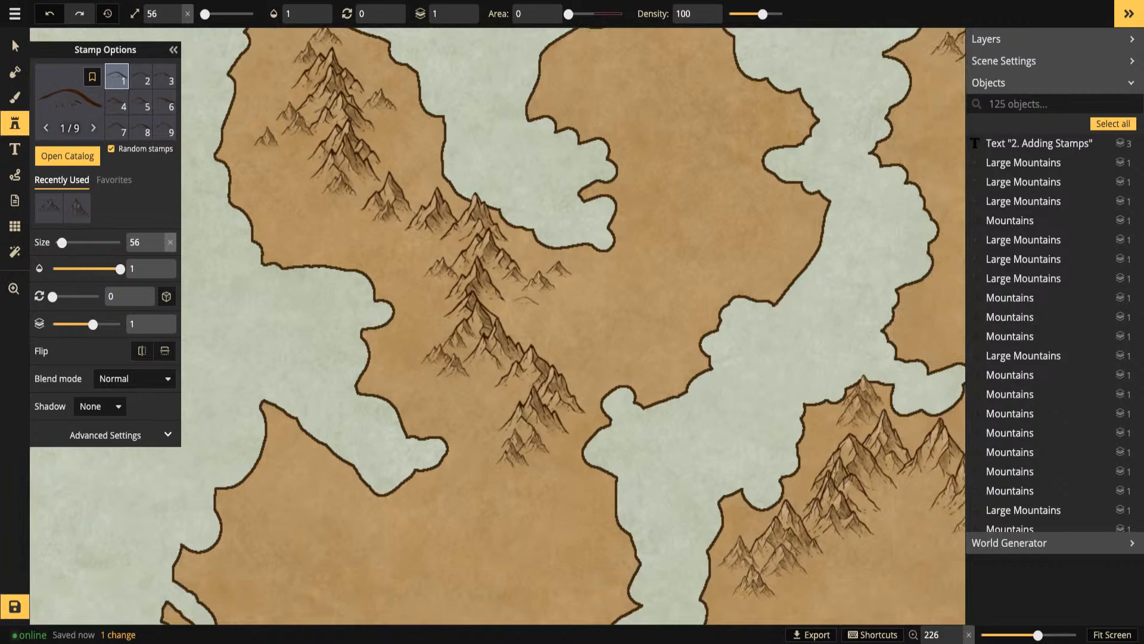
pyautogui.click(522, 297)
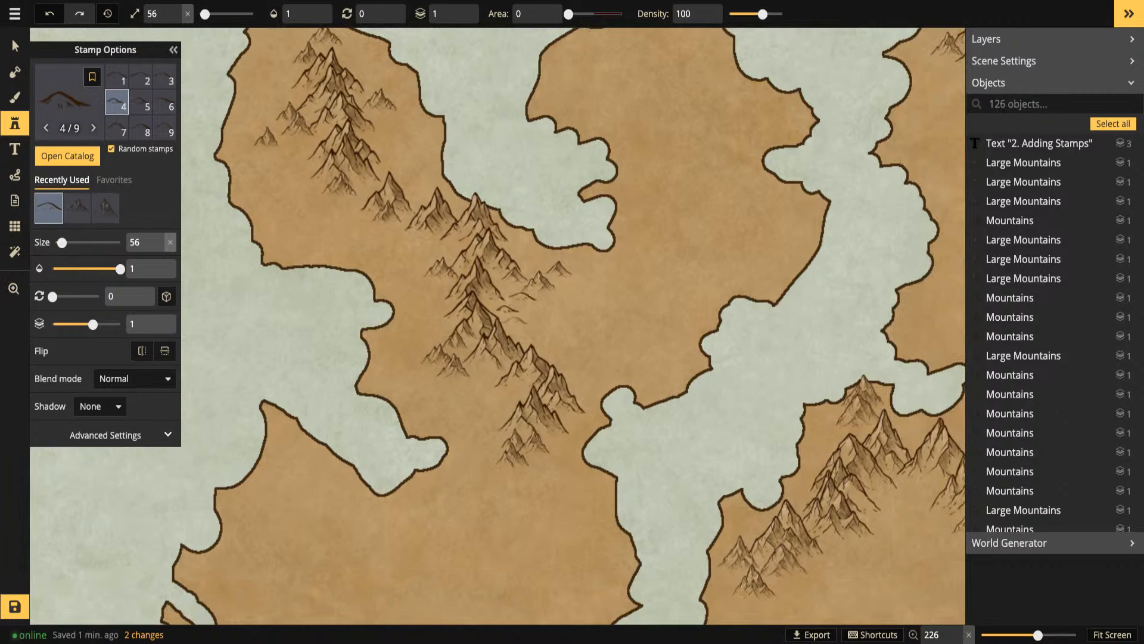
pyautogui.click(516, 328)
pyautogui.click(516, 332)
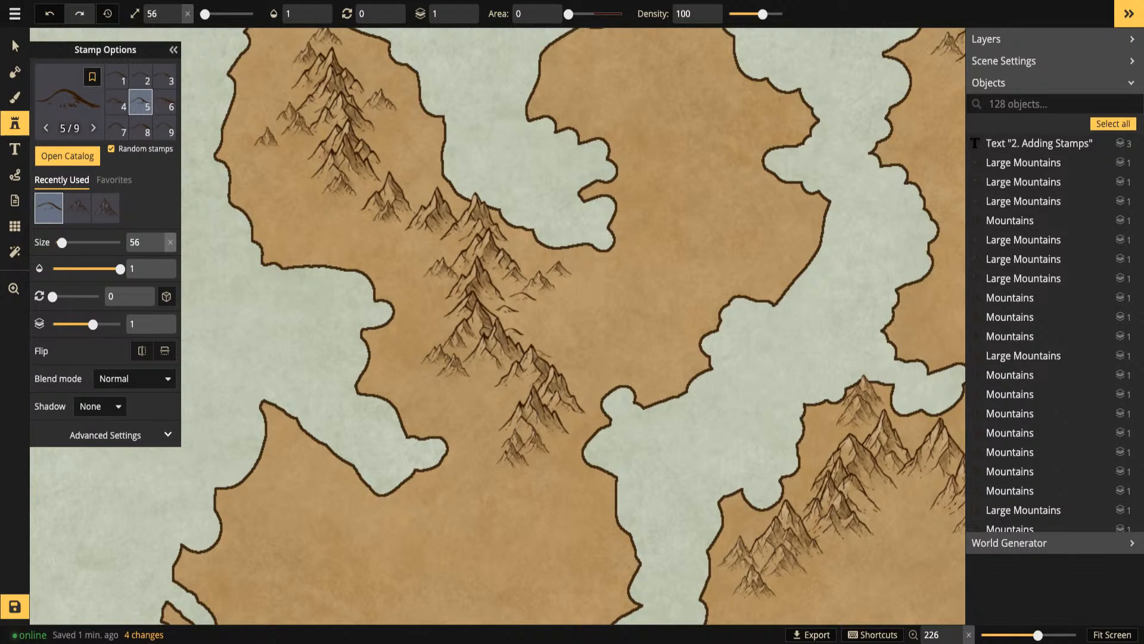
pyautogui.click(541, 356)
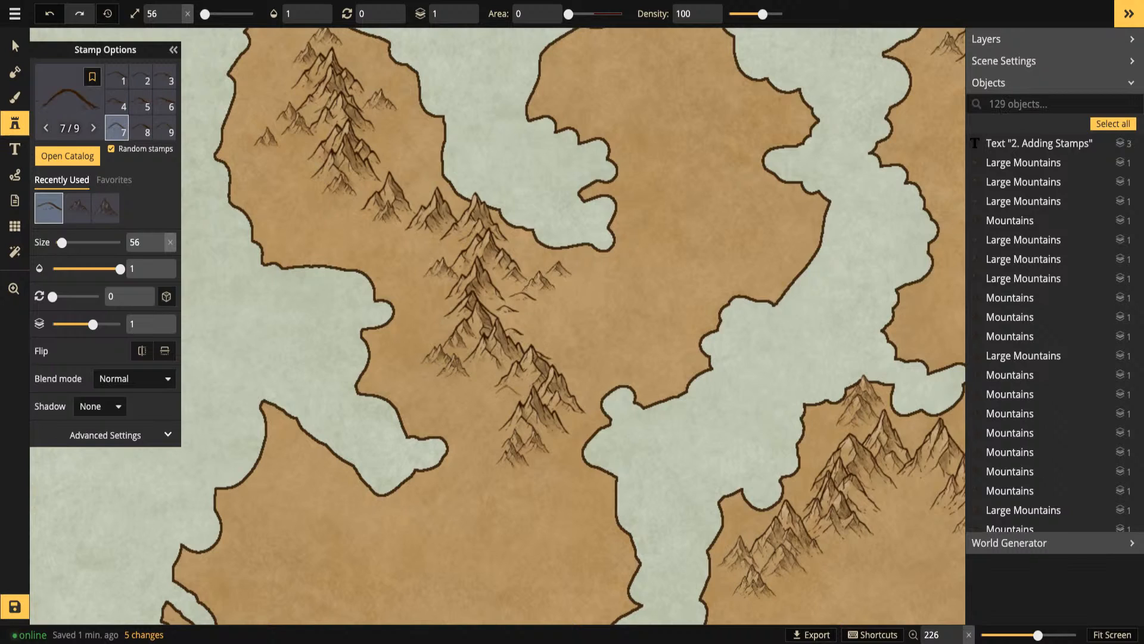
pyautogui.click(512, 389)
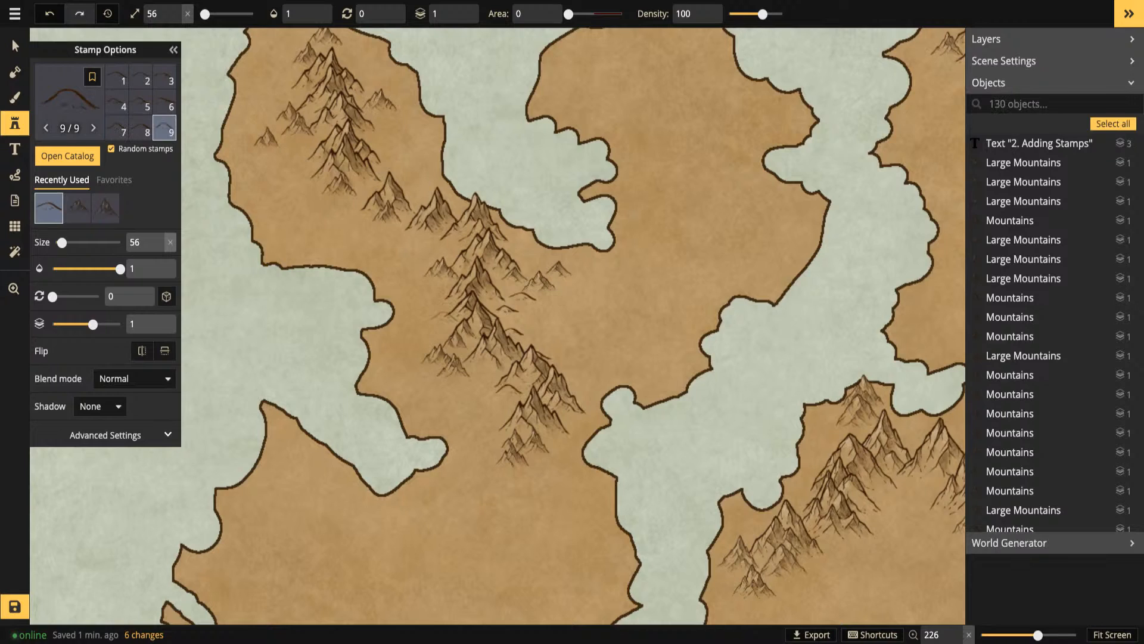
pyautogui.click(542, 324)
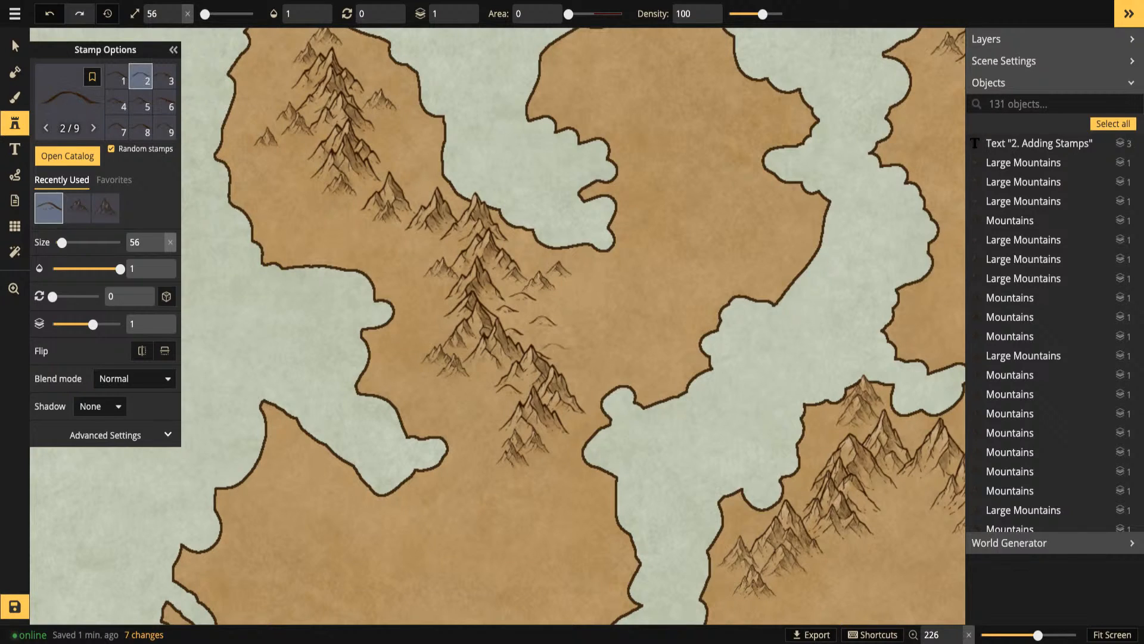
pyautogui.click(573, 285)
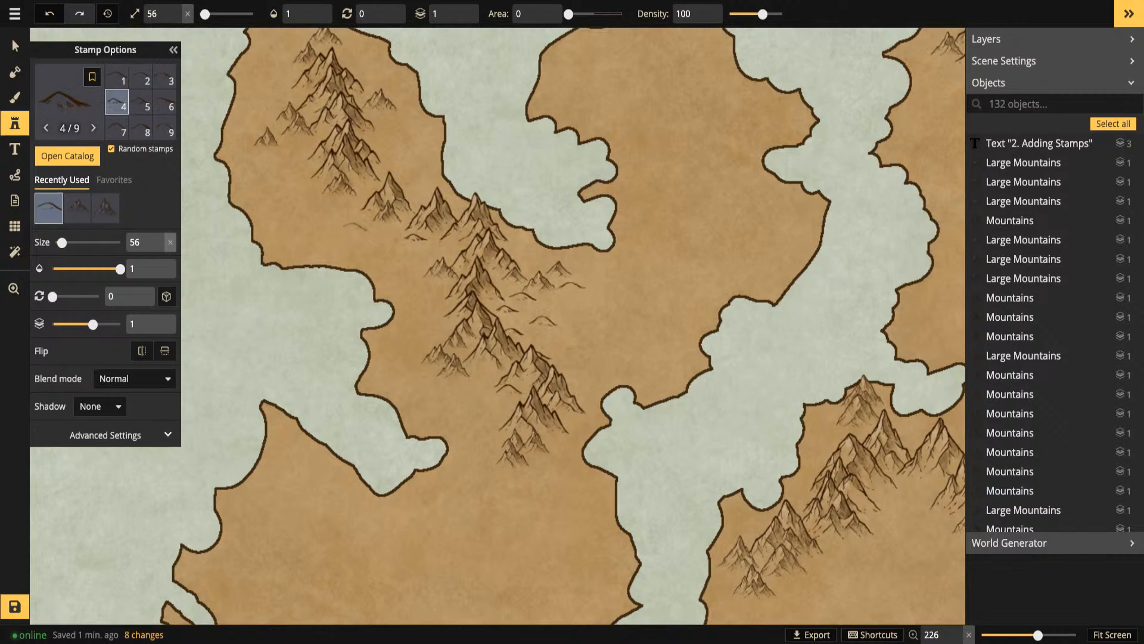
# Add size 56 Small Hills stamps along the southwestern foot of the western range's middle section
pyautogui.click(351, 221)
pyautogui.click(358, 225)
pyautogui.click(390, 224)
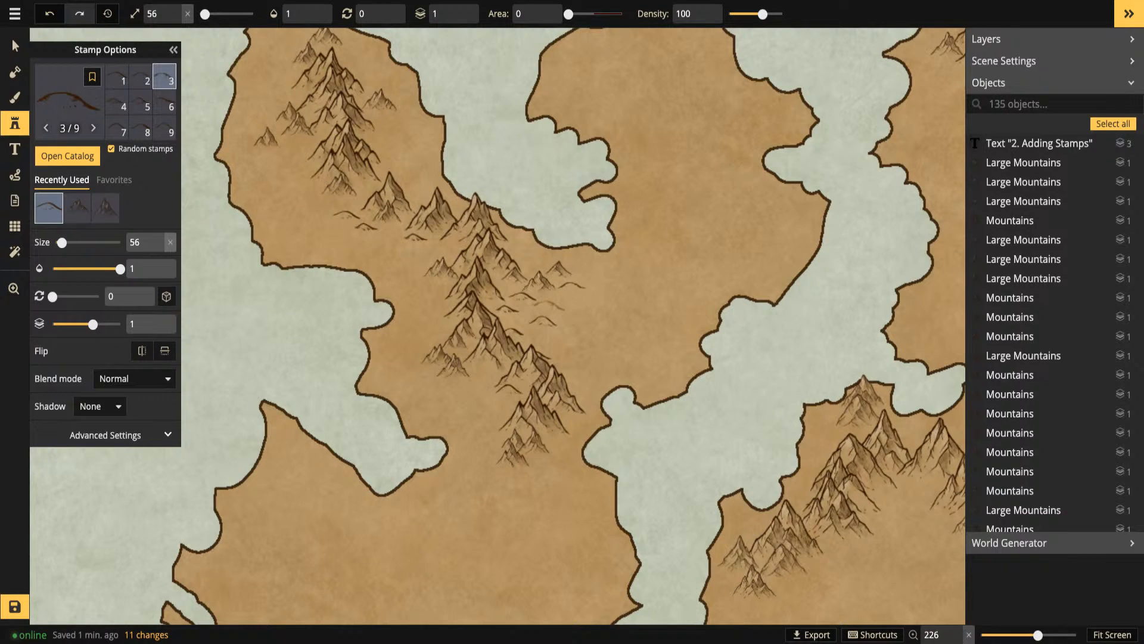
# Reduce the stamp size to 26 and add Small Hills stamps at the outer edge of the western range's eastern foothills
pyautogui.press('[')
pyautogui.press('[')
pyautogui.press('[')
pyautogui.click(556, 300)
pyautogui.click(543, 322)
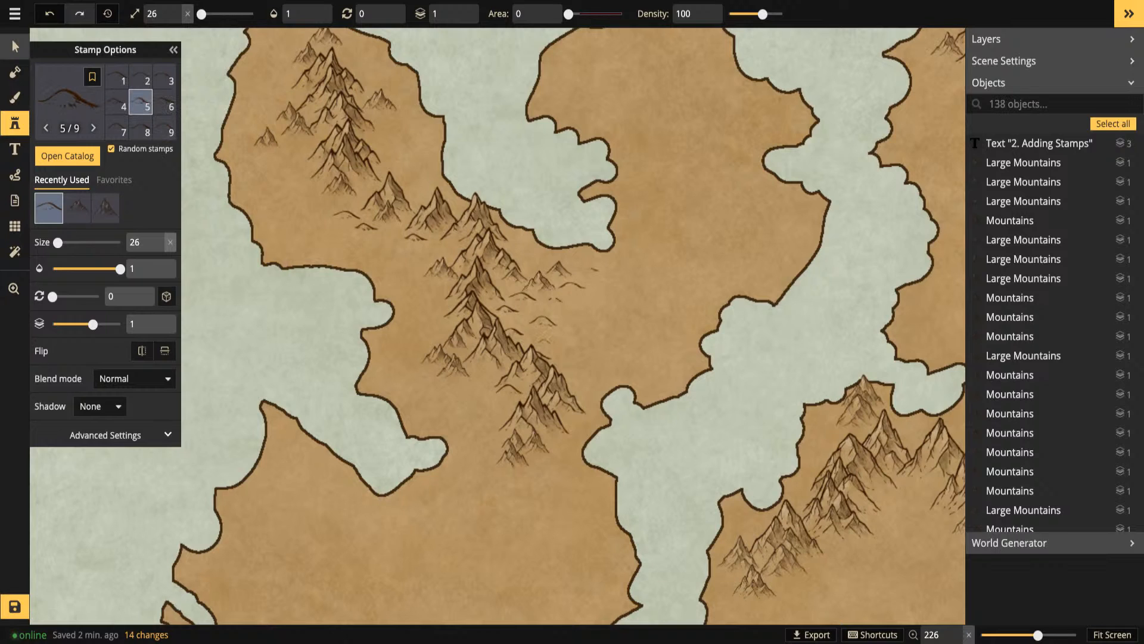
# Set stamping of Small Hills back to size 56 by selecting an existing size 56 hill at the western range's foot
pyautogui.click(15, 46)
pyautogui.click(593, 270)
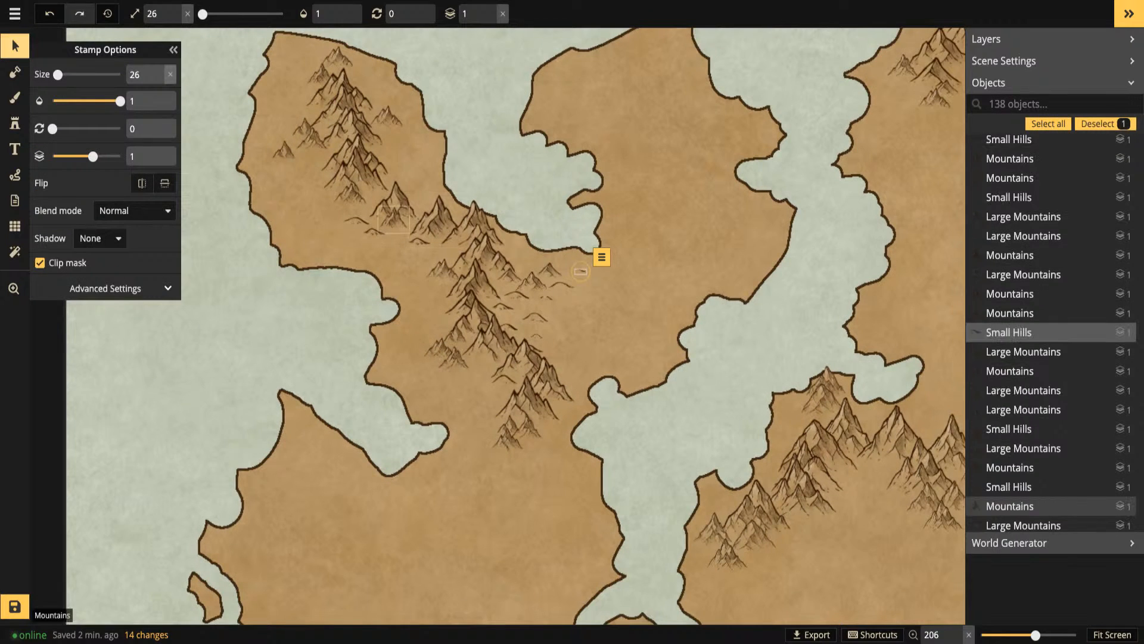
pyautogui.moveTo(285, 151); pyautogui.dragTo(425, 192)
pyautogui.click(498, 263)
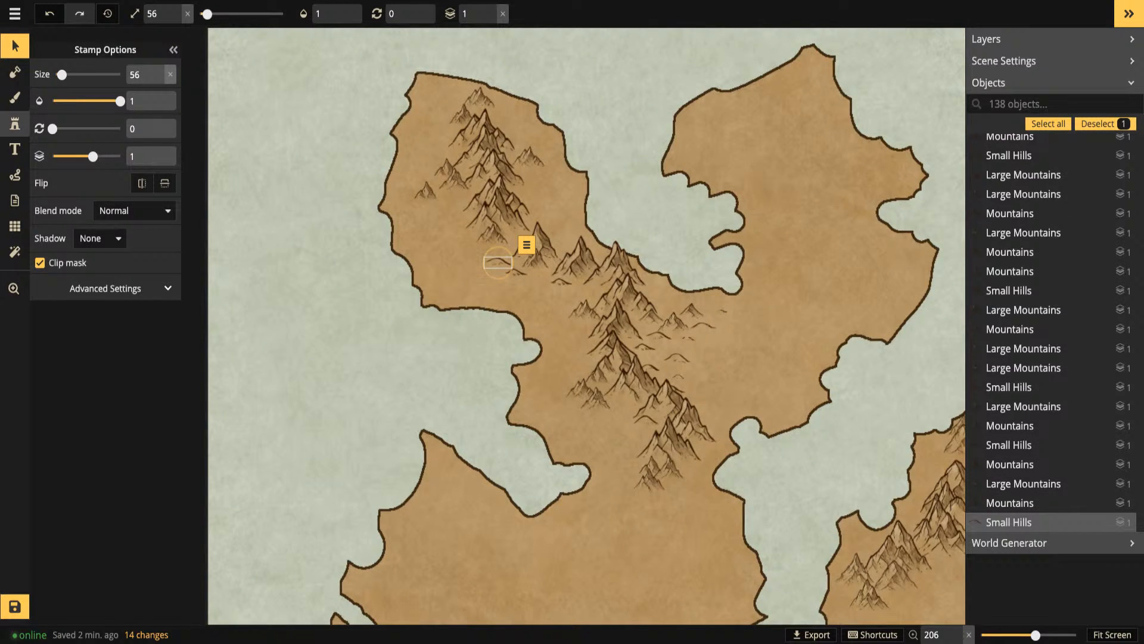
pyautogui.click(15, 123)
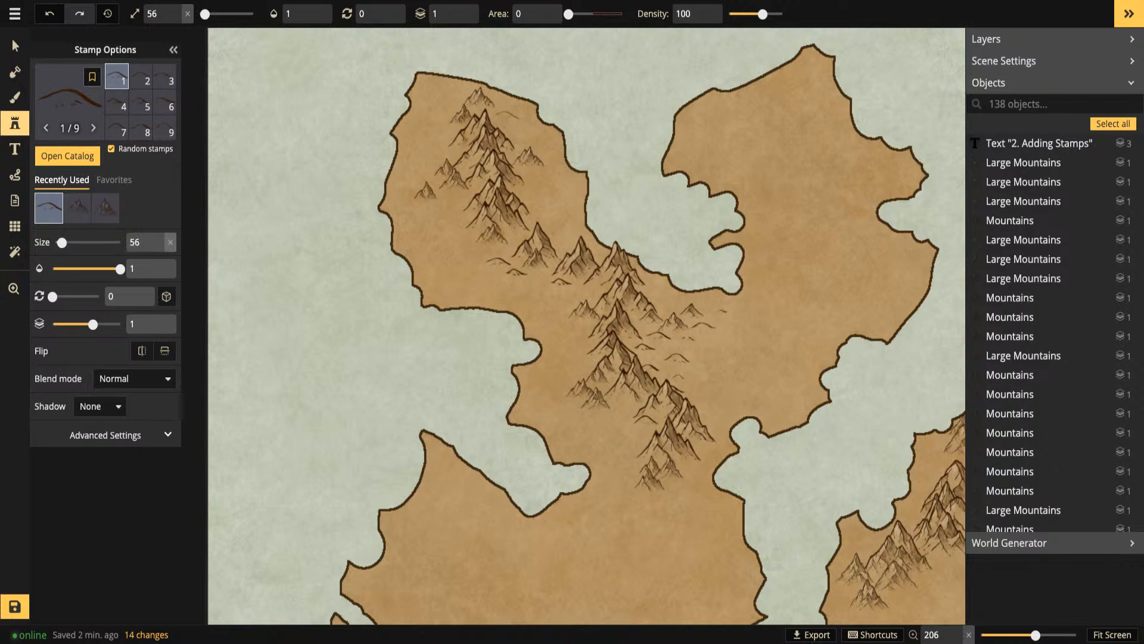
# Add size 56 Small Hills stamps beside the northern part of the western continent's mountain range, on both sides
pyautogui.moveTo(561, 301); pyautogui.dragTo(392, 184)
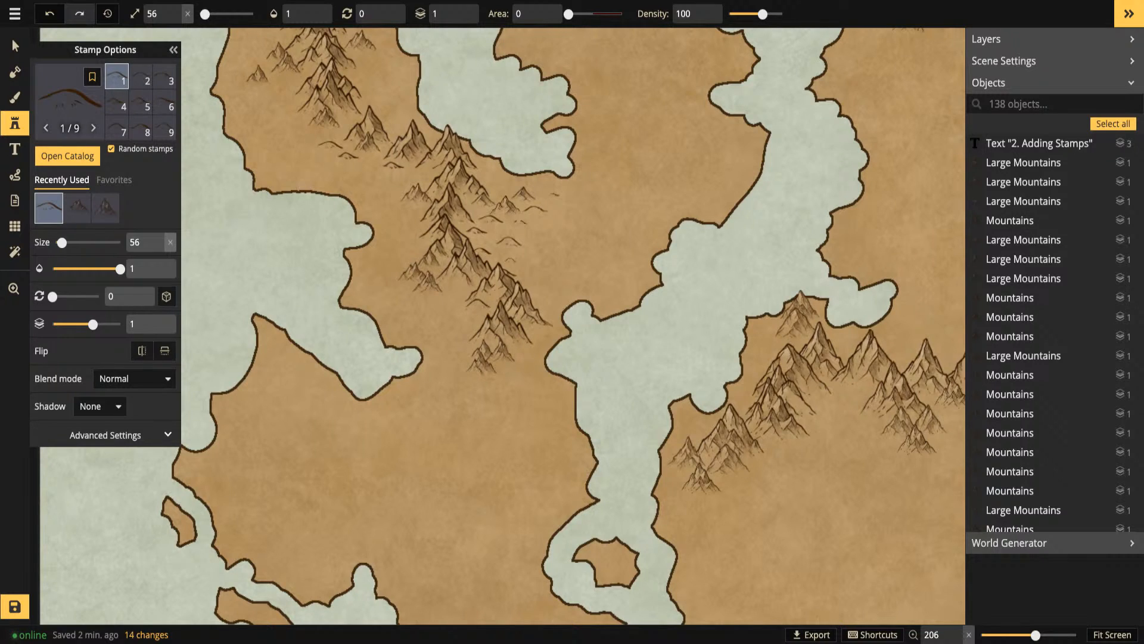
pyautogui.click(538, 331)
pyautogui.press('space')
pyautogui.moveTo(539, 330); pyautogui.dragTo(613, 499)
pyautogui.click(365, 266)
pyautogui.click(445, 226)
pyautogui.click(414, 171)
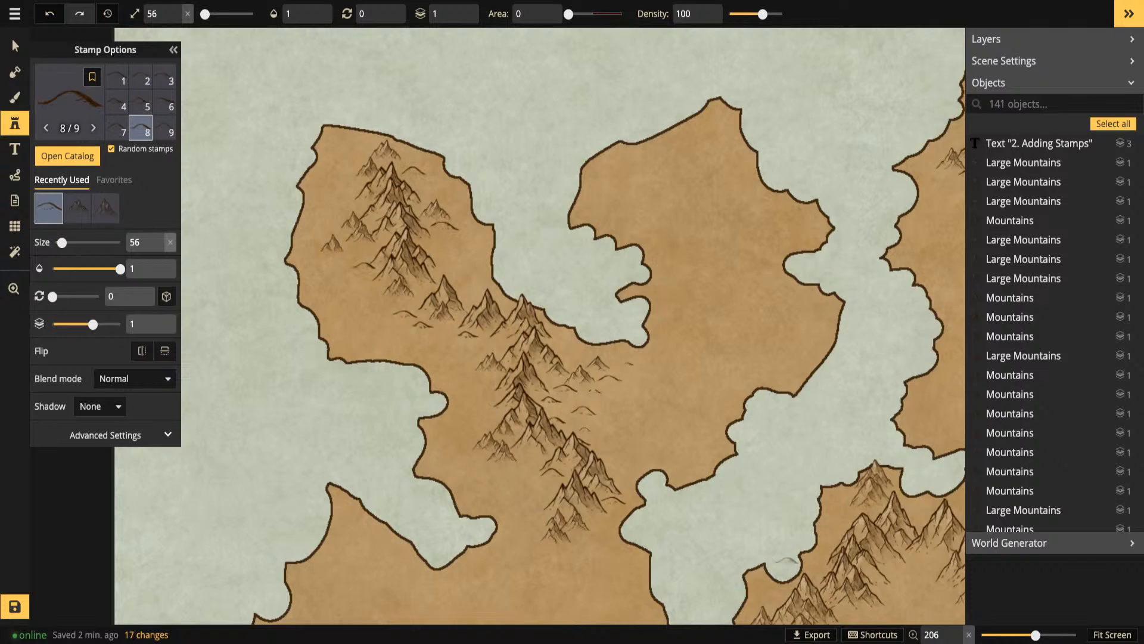
# Place size 56 Small Hills stamps around the southwestern end of the eastern continent's long central mountain range
pyautogui.press('space')
pyautogui.moveTo(799, 558); pyautogui.dragTo(543, 299)
pyautogui.moveTo(624, 408); pyautogui.dragTo(558, 366)
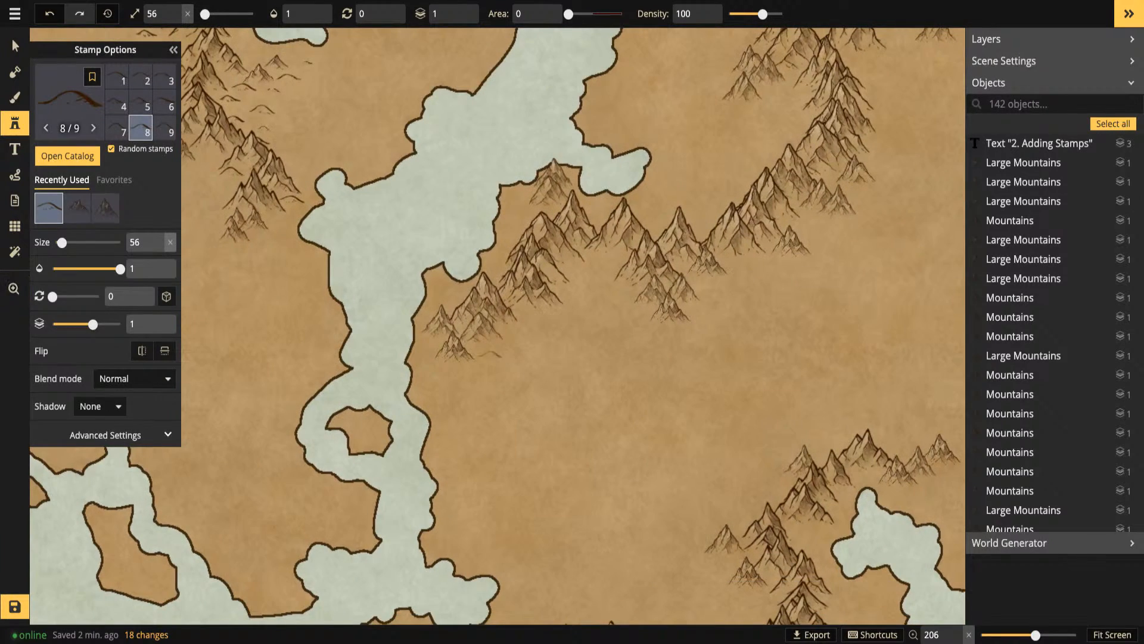
pyautogui.click(483, 352)
pyautogui.click(475, 368)
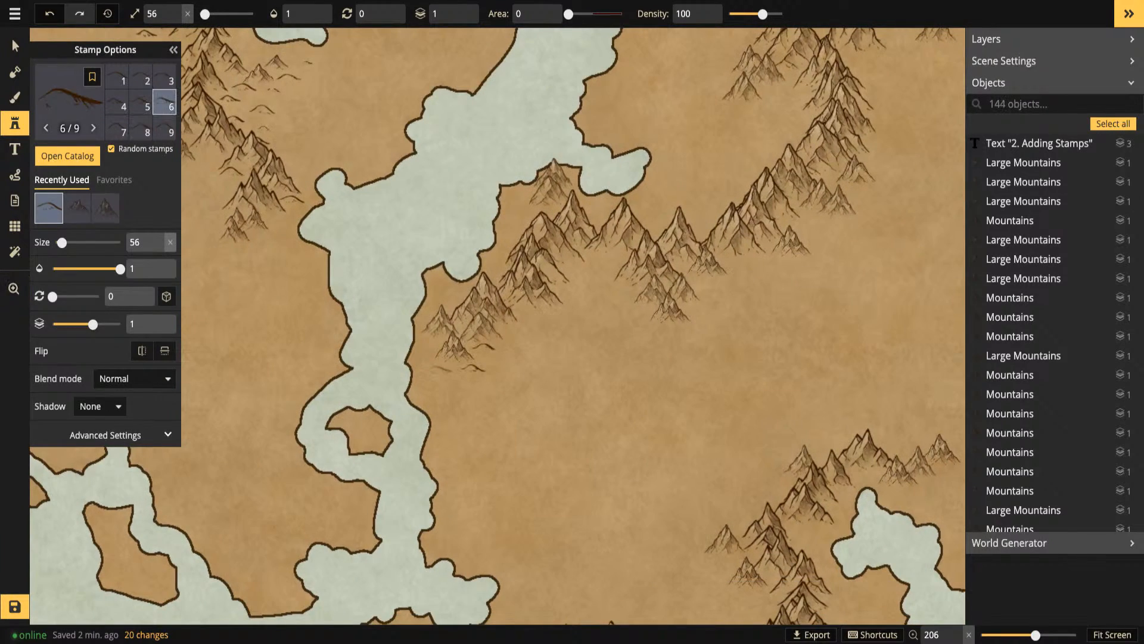
pyautogui.click(441, 369)
pyautogui.click(461, 386)
pyautogui.click(463, 301)
pyautogui.click(434, 311)
# Add size 56 Small Hills stamps on both sides of the central range, just inland of its southwestern end
pyautogui.moveTo(615, 256); pyautogui.dragTo(472, 264)
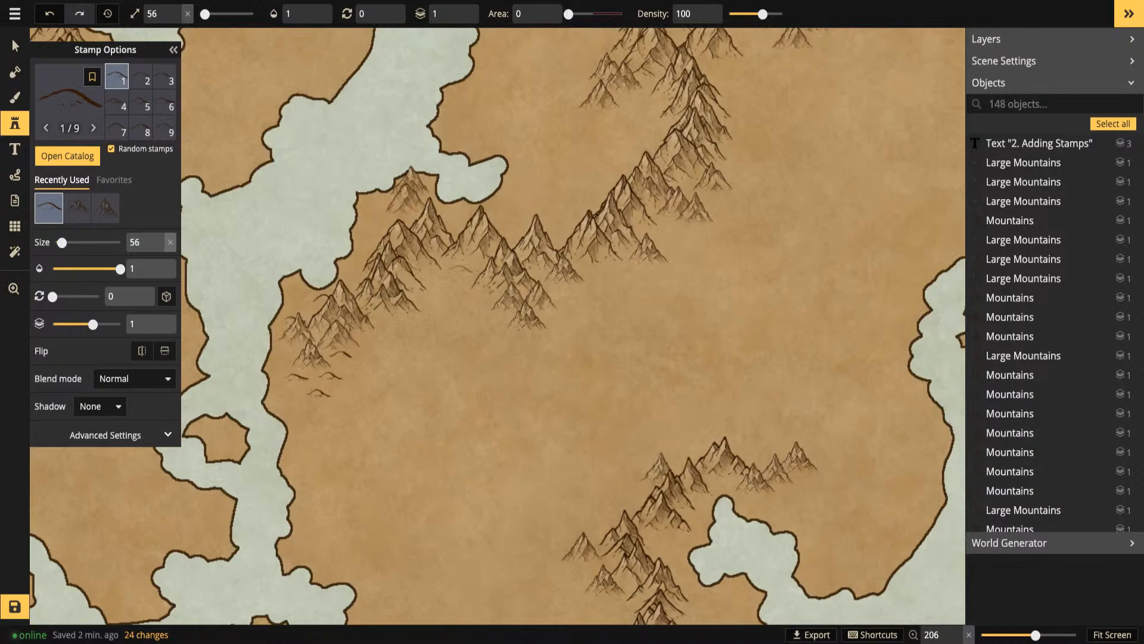
pyautogui.click(458, 270)
pyautogui.click(394, 331)
pyautogui.click(465, 220)
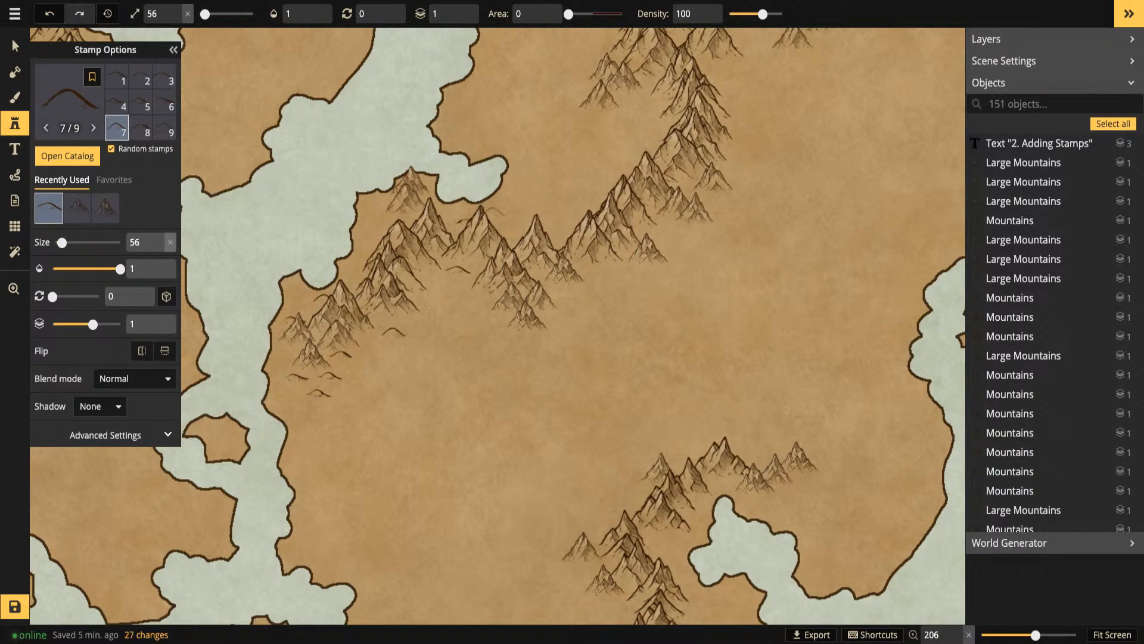
pyautogui.click(374, 240)
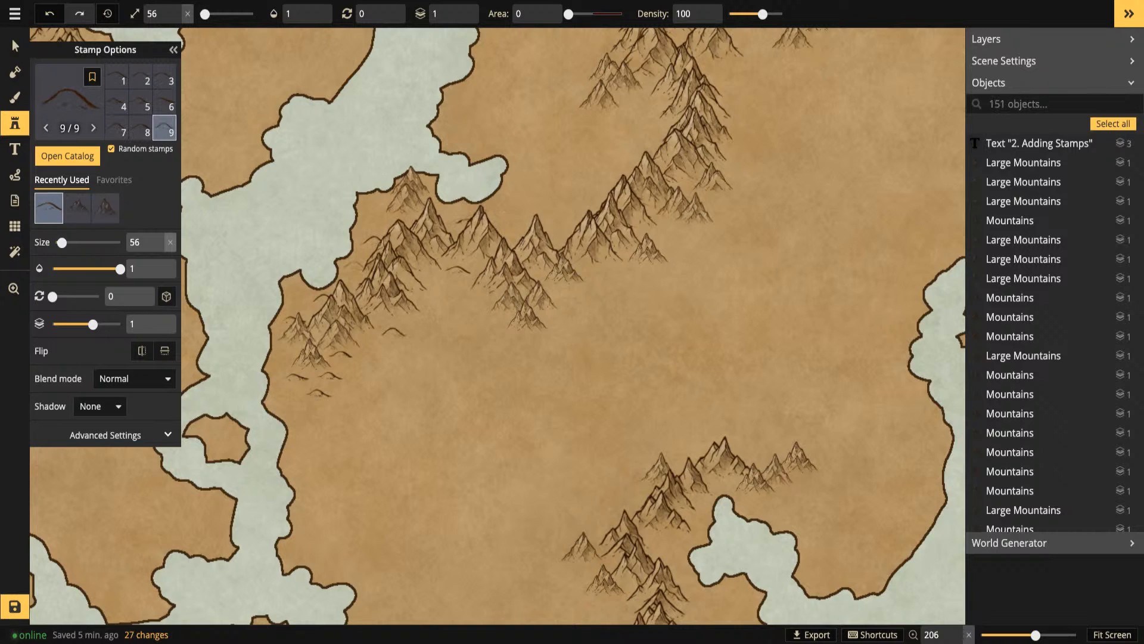
# Surround the central range's southern spur with size 56 Small Hills stamps
pyautogui.moveTo(587, 221); pyautogui.dragTo(480, 211)
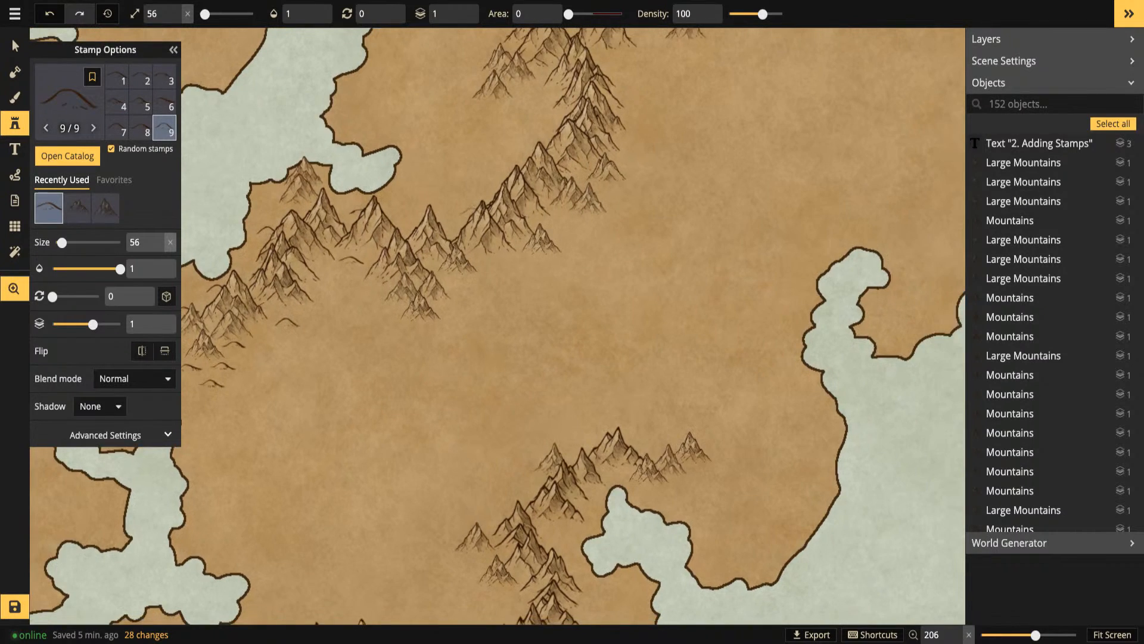
pyautogui.click(462, 282)
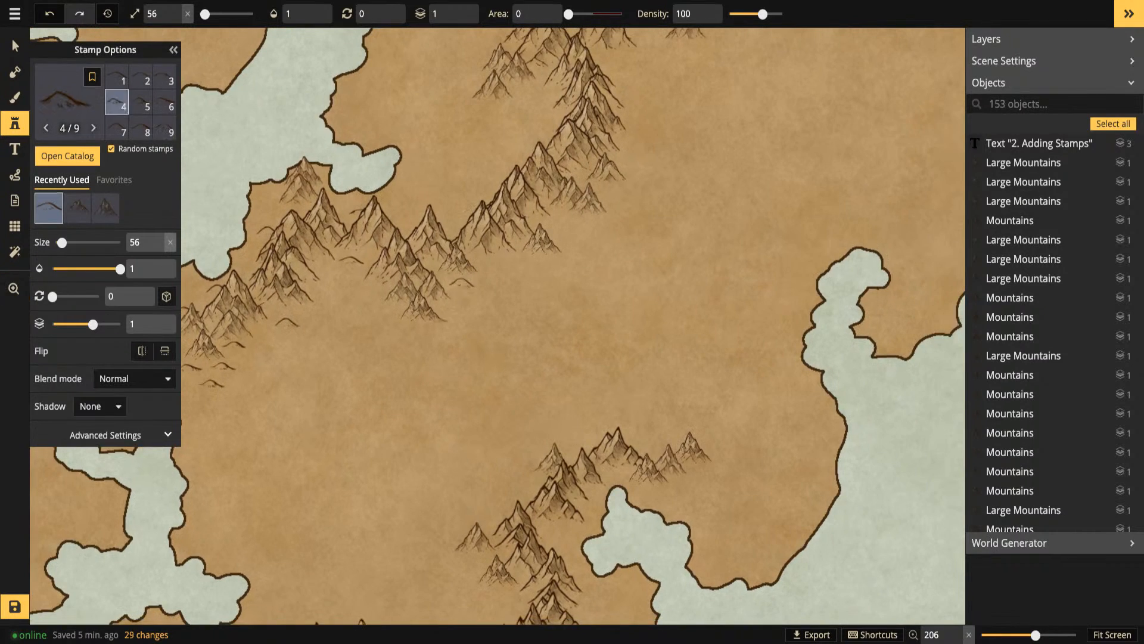
pyautogui.click(458, 312)
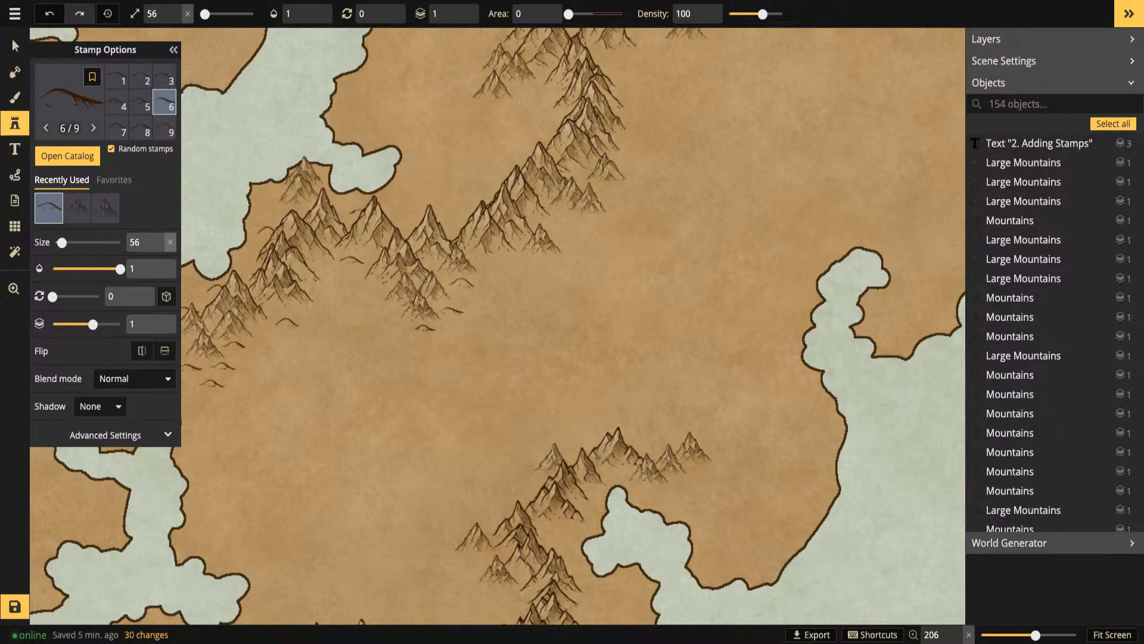
pyautogui.click(409, 304)
pyautogui.click(382, 306)
# Add size 56 Small Hills stamps below the western foot of the large peaks at the central range's bend
pyautogui.moveTo(545, 115); pyautogui.dragTo(443, 235)
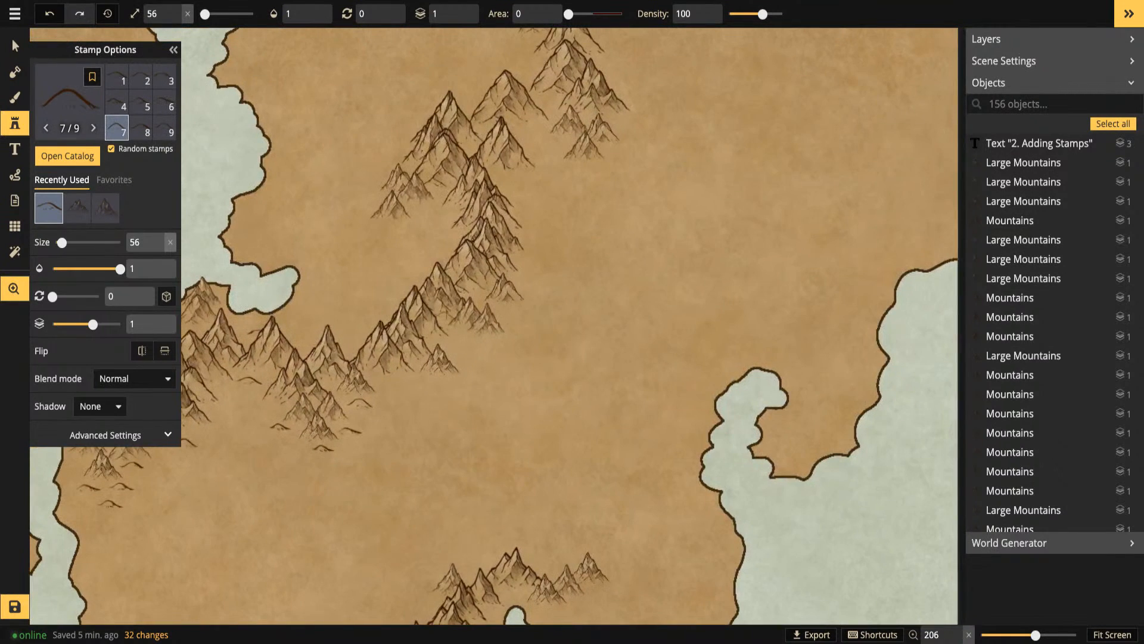
pyautogui.click(435, 208)
pyautogui.click(450, 229)
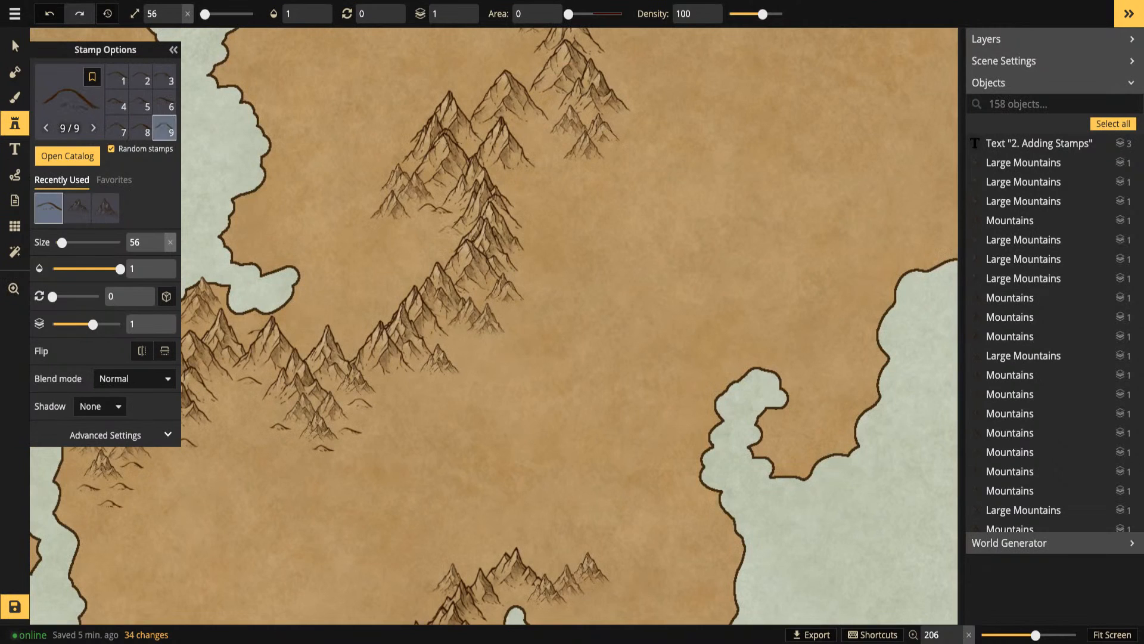
pyautogui.click(398, 228)
pyautogui.click(368, 229)
pyautogui.click(364, 197)
# Place size 56 Small Hills stamps along the eastern side of the central range's bend, plus one on its inner western side
pyautogui.click(535, 132)
pyautogui.click(535, 133)
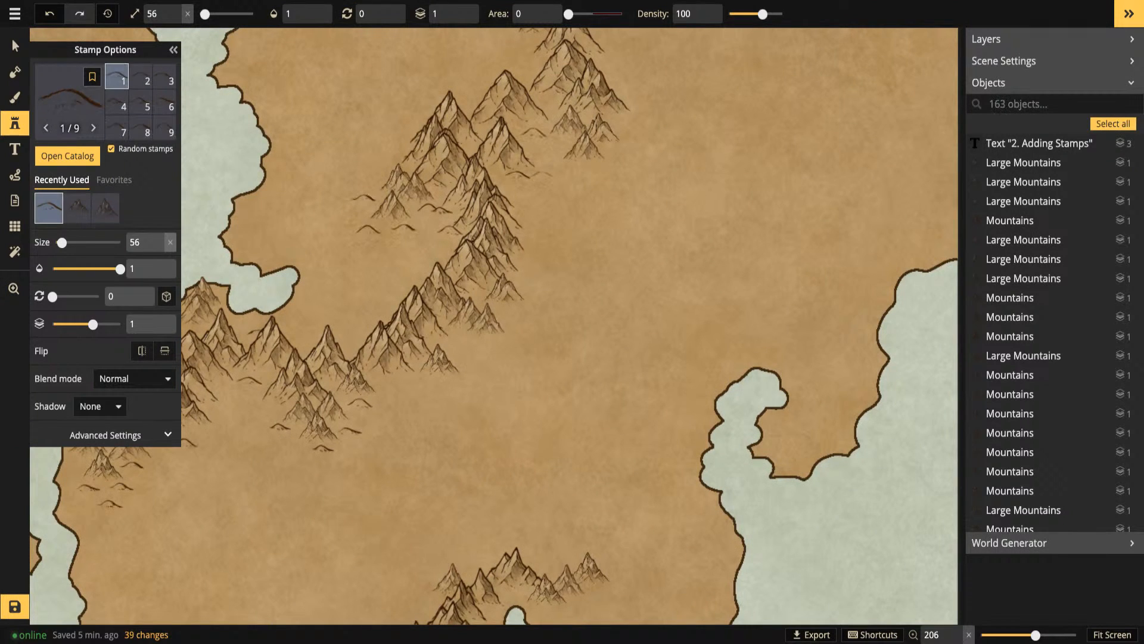
pyautogui.click(520, 174)
pyautogui.click(531, 190)
pyautogui.click(546, 175)
pyautogui.scroll(-2, 576, 100)
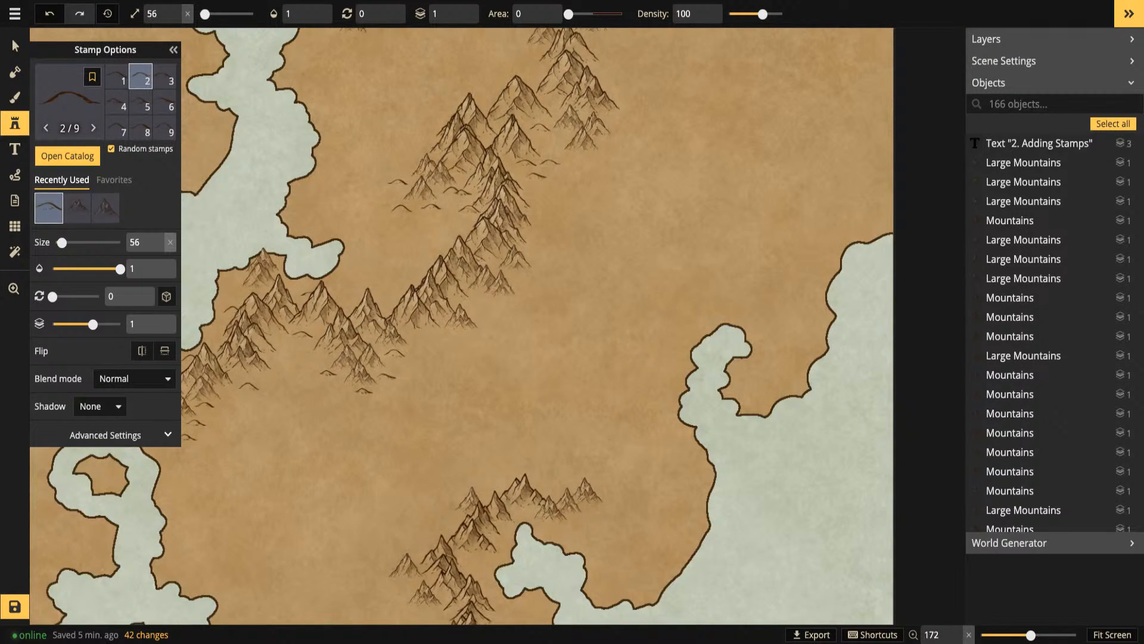
pyautogui.click(431, 242)
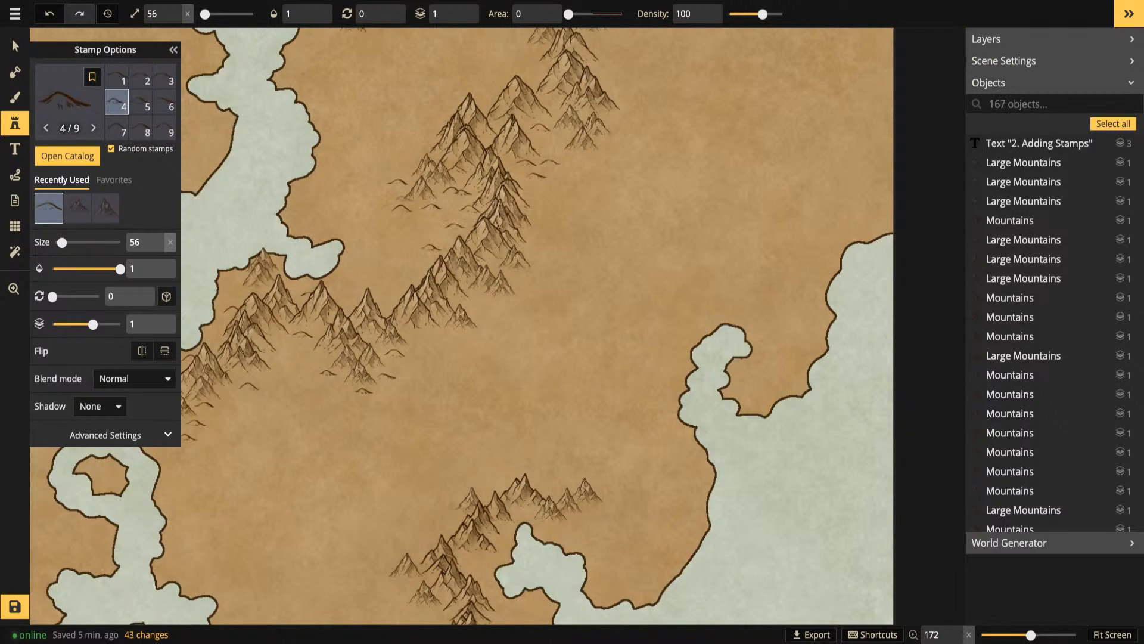
# Add size 56 Small Hills stamps east of the central range's northern end and around the separate northwestern mountain group
pyautogui.moveTo(511, 354); pyautogui.dragTo(501, 578)
pyautogui.click(589, 263)
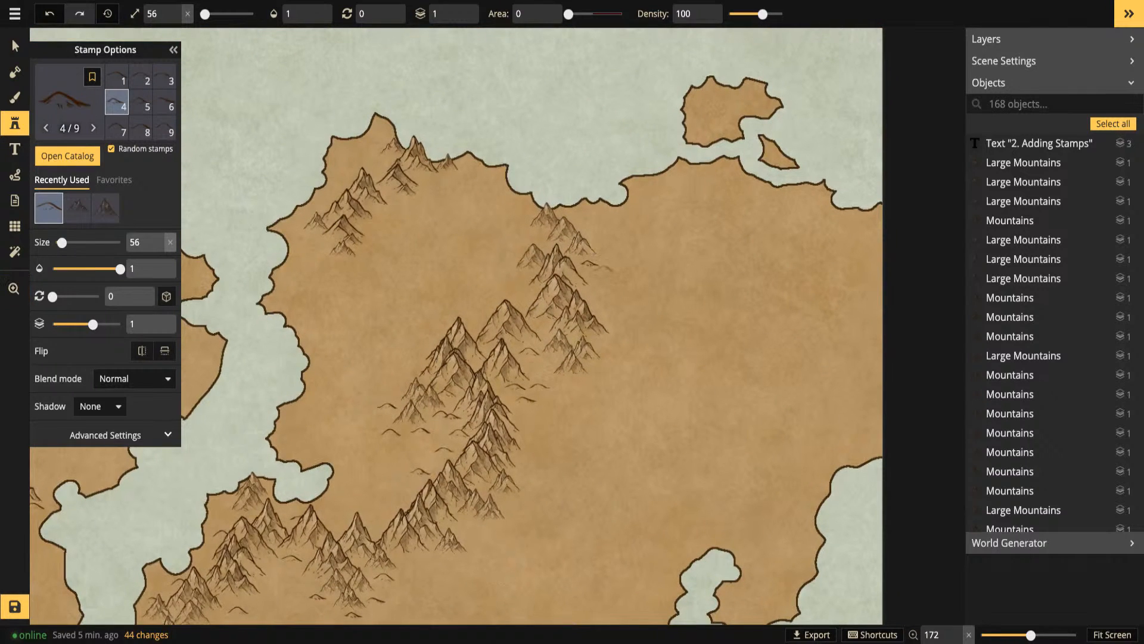
pyautogui.click(606, 234)
pyautogui.click(388, 213)
pyautogui.click(370, 246)
pyautogui.click(350, 263)
pyautogui.click(316, 246)
pyautogui.click(358, 156)
# Place size 56 Small Hills stamps along the western foot of the eastern continent's southeastern mountain range
pyautogui.moveTo(507, 288); pyautogui.dragTo(509, 39)
pyautogui.moveTo(532, 333); pyautogui.dragTo(535, 167)
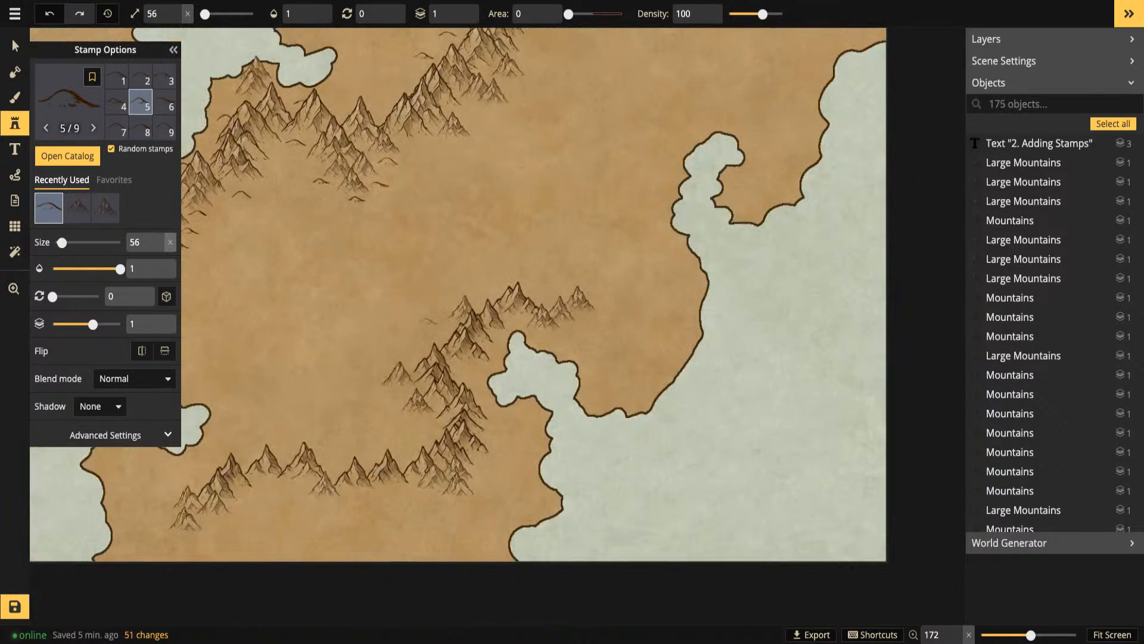
pyautogui.click(405, 343)
pyautogui.click(431, 323)
pyautogui.click(415, 350)
pyautogui.click(397, 391)
pyautogui.click(380, 404)
pyautogui.click(422, 423)
# Add size 56 Small Hills stamps along the southern foot of the southeastern range and at its eastern edges
pyautogui.click(370, 502)
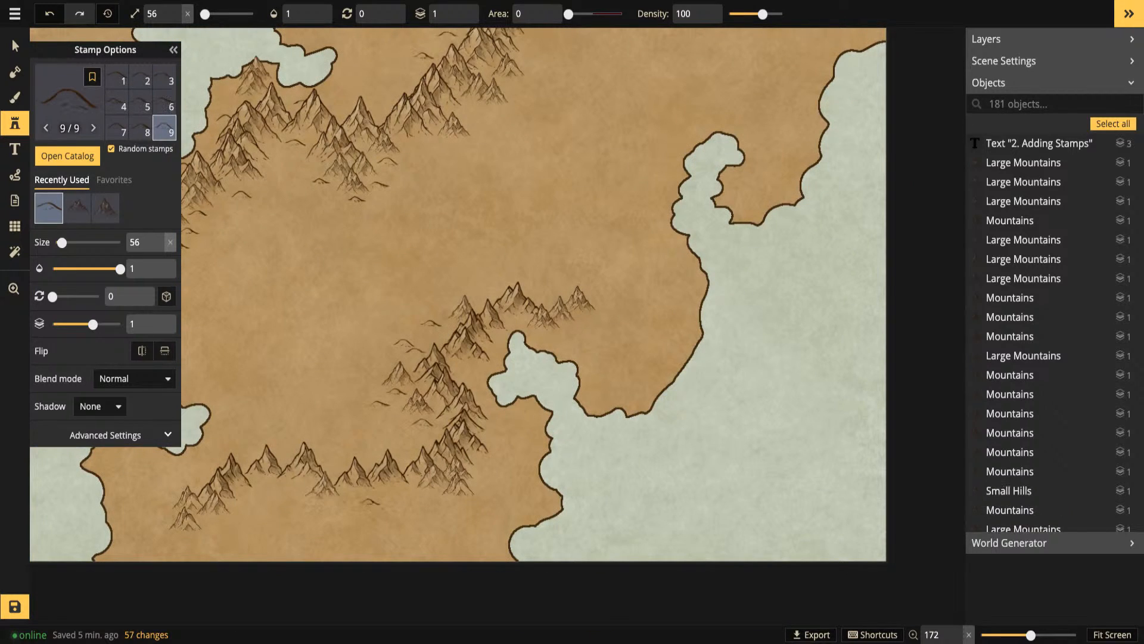
pyautogui.click(293, 486)
pyautogui.click(280, 502)
pyautogui.click(303, 504)
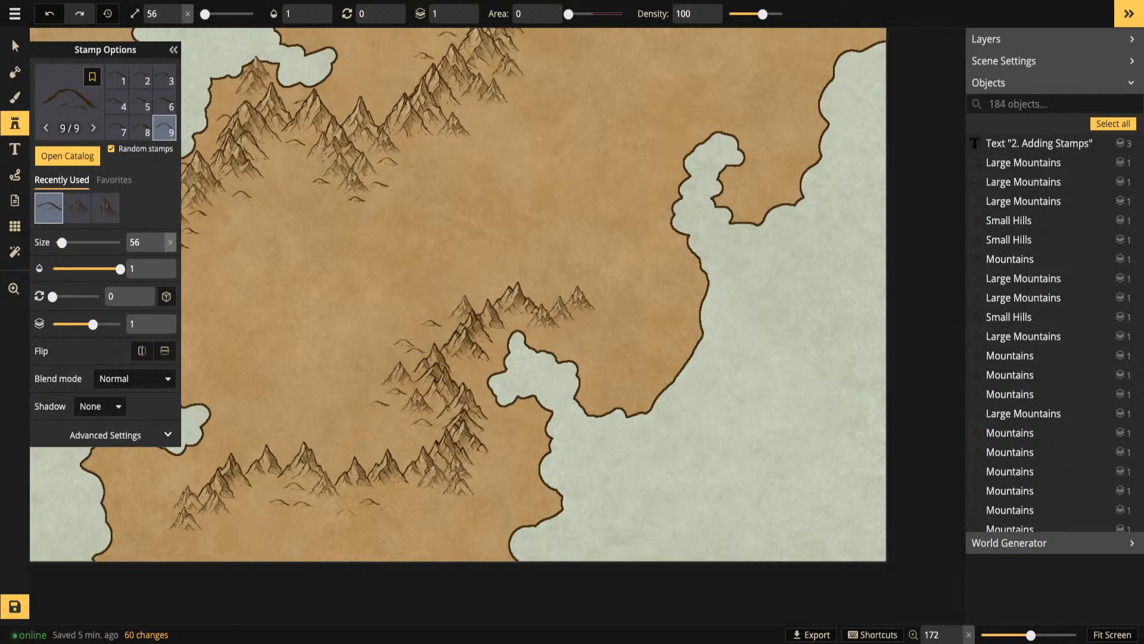
pyautogui.click(346, 512)
pyautogui.click(219, 524)
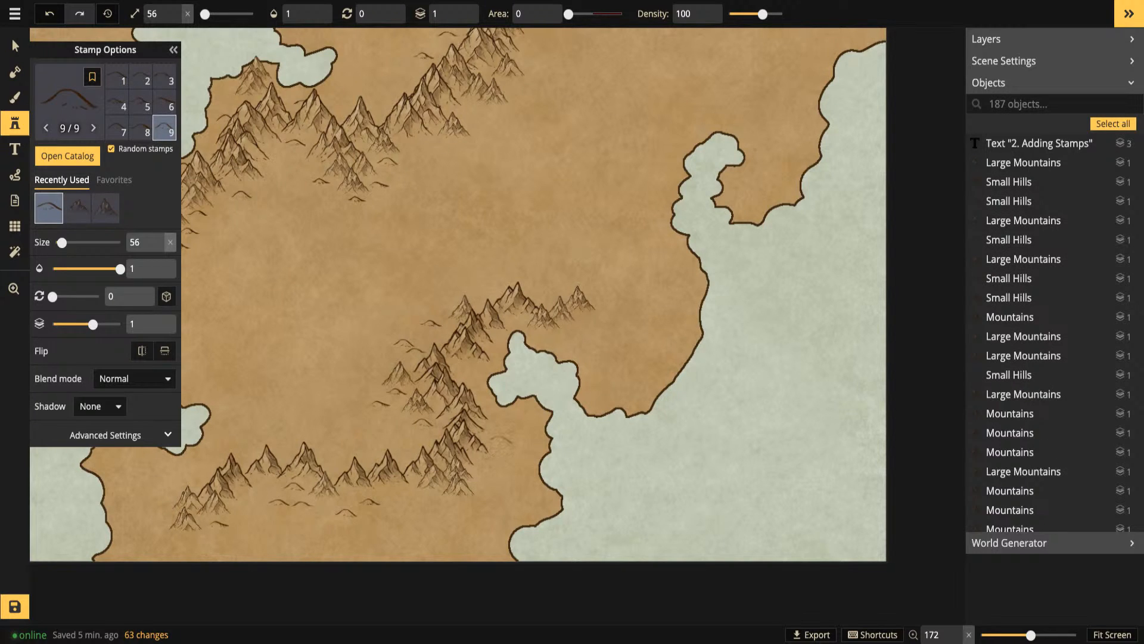
pyautogui.click(502, 439)
pyautogui.click(582, 329)
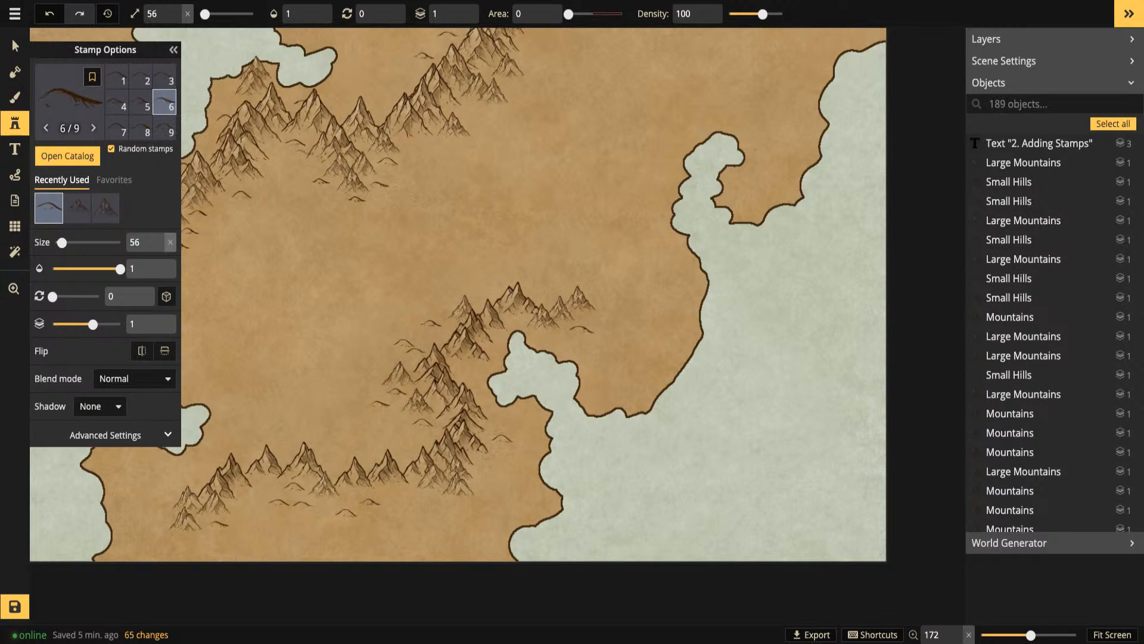
# Reduce the stamp size to 36 and scatter Small Hills around the central range's bend, mainly in the western hollow
pyautogui.moveTo(304, 152); pyautogui.dragTo(553, 441)
pyautogui.scroll(-1, 529, 210)
pyautogui.scroll(-3, 529, 210)
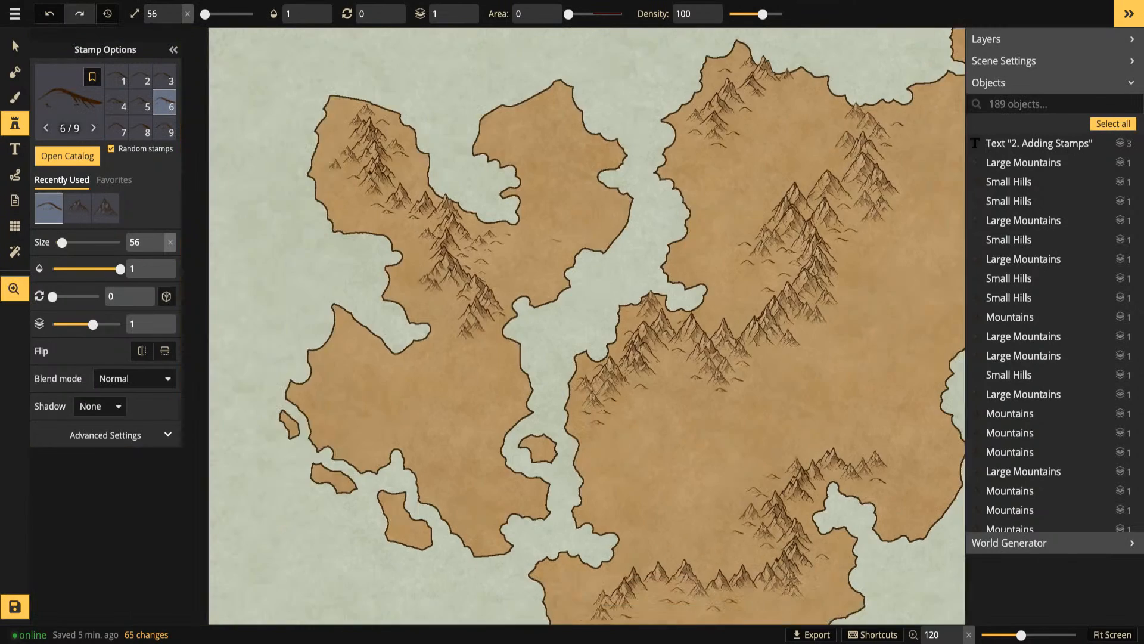
pyautogui.scroll(1, 529, 210)
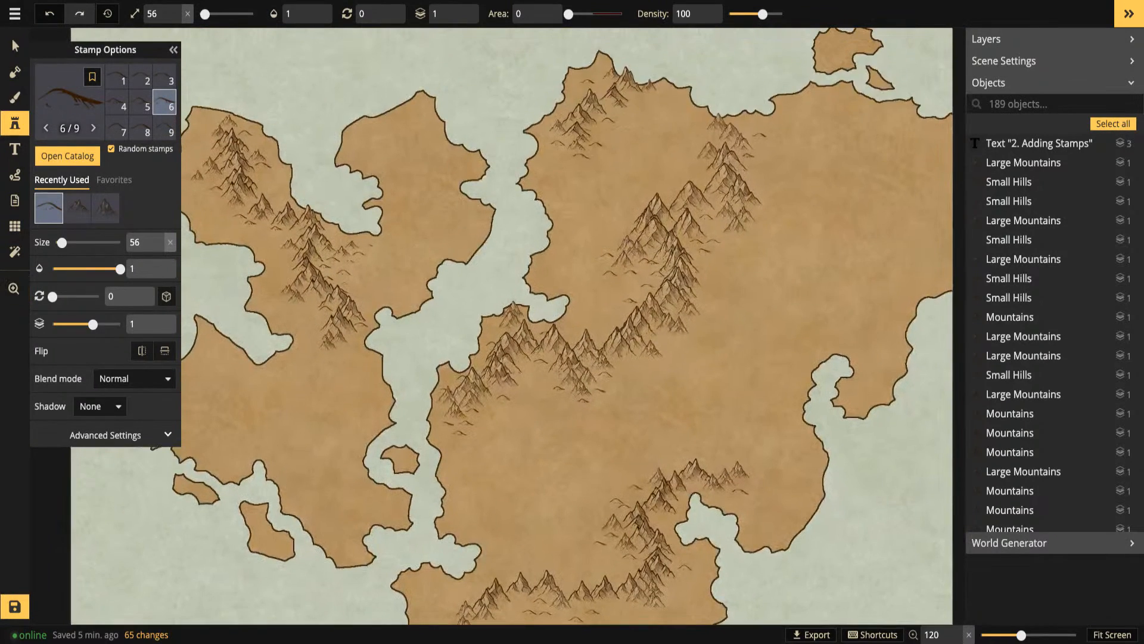
pyautogui.scroll(4, 645, 268)
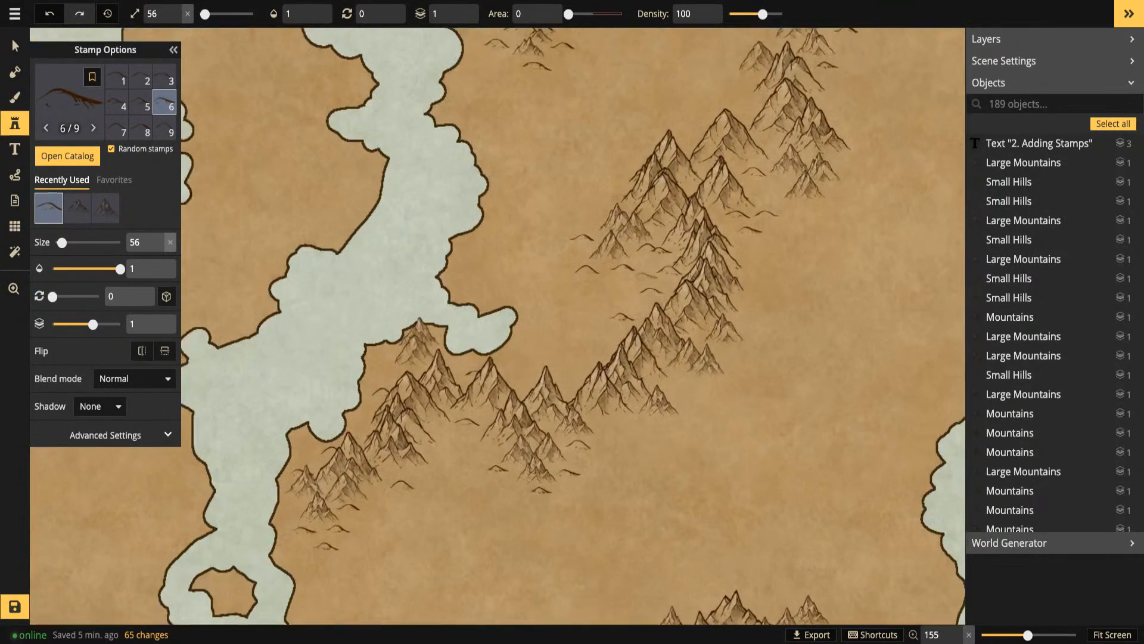
pyautogui.press('[')
pyautogui.press('[')
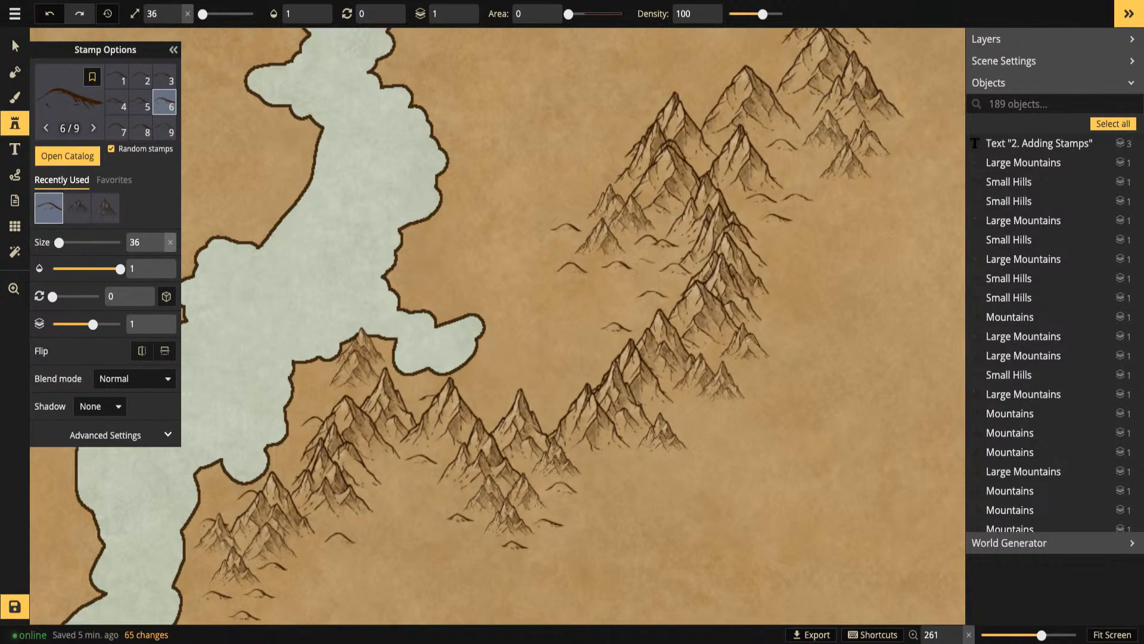
pyautogui.click(646, 257)
pyautogui.click(603, 284)
pyautogui.click(646, 308)
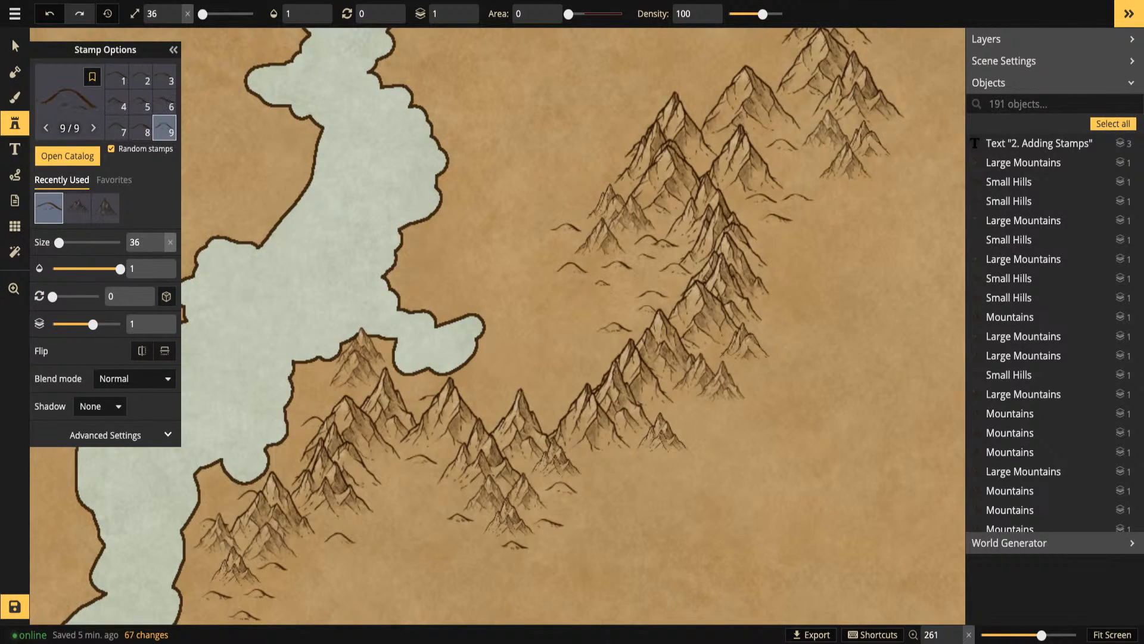
pyautogui.click(593, 345)
pyautogui.click(599, 169)
pyautogui.click(771, 236)
pyautogui.click(787, 169)
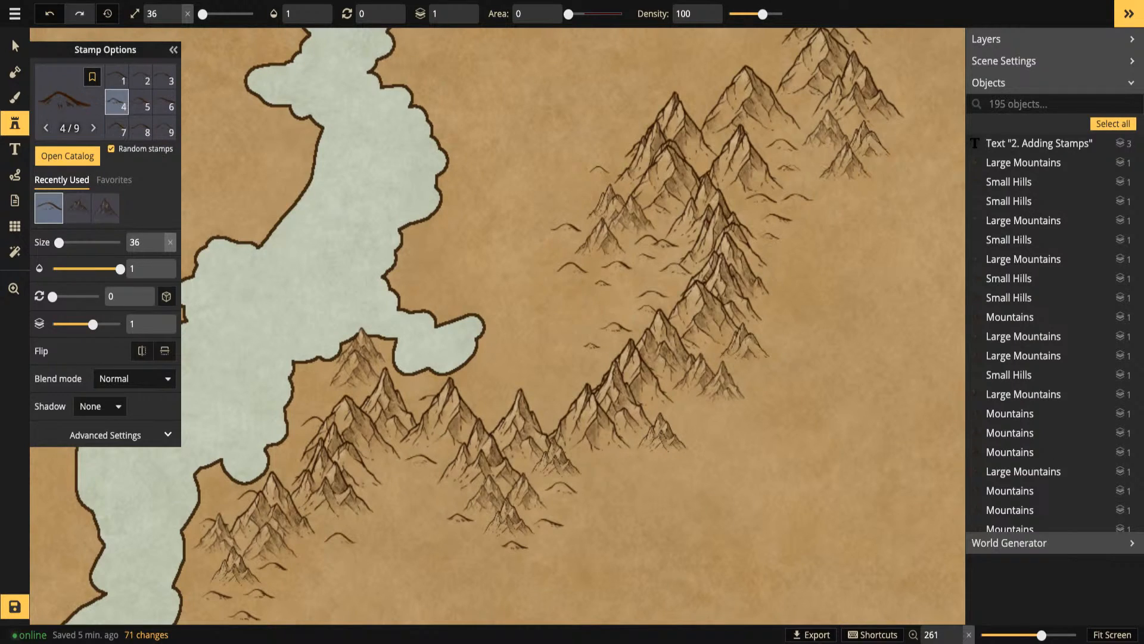
# Add size 36 Small Hills stamps along the central range's southwestern foot and one in the plain below the northwestern mountains
pyautogui.click(553, 541)
pyautogui.click(505, 561)
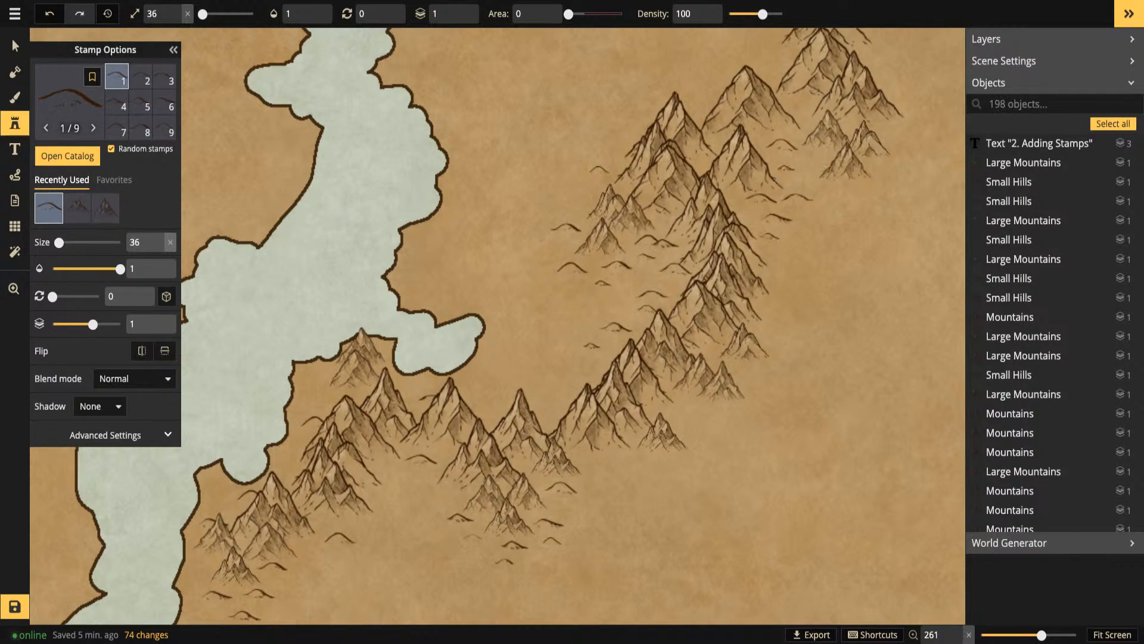
pyautogui.click(473, 537)
pyautogui.click(339, 538)
pyautogui.click(309, 559)
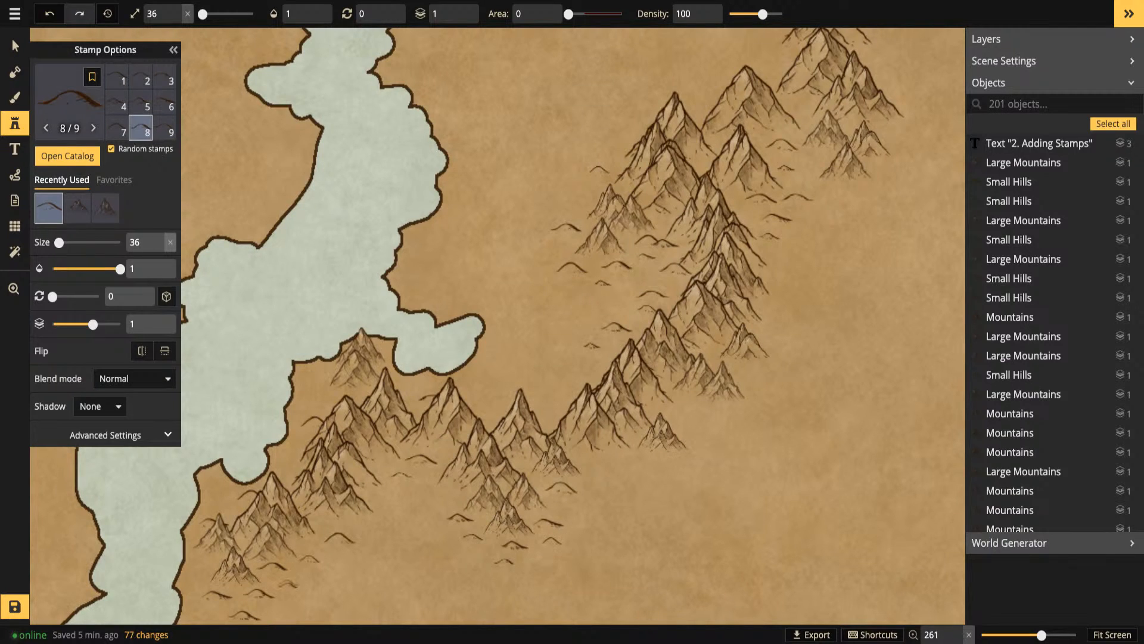
pyautogui.click(289, 586)
pyautogui.click(245, 615)
pyautogui.scroll(-4, 429, 521)
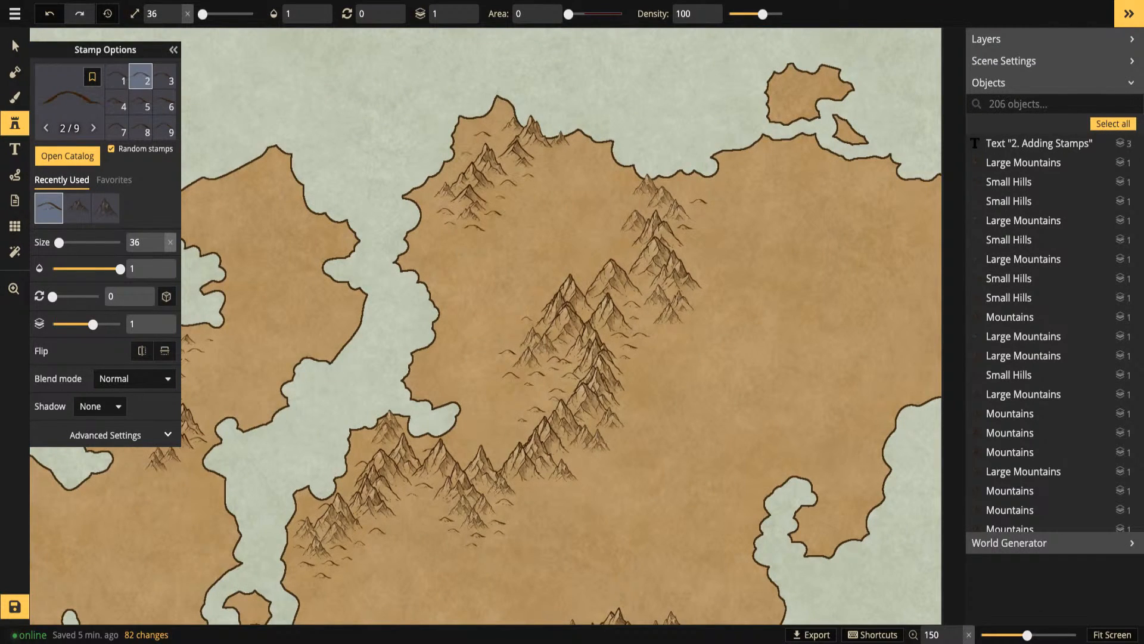
pyautogui.click(500, 265)
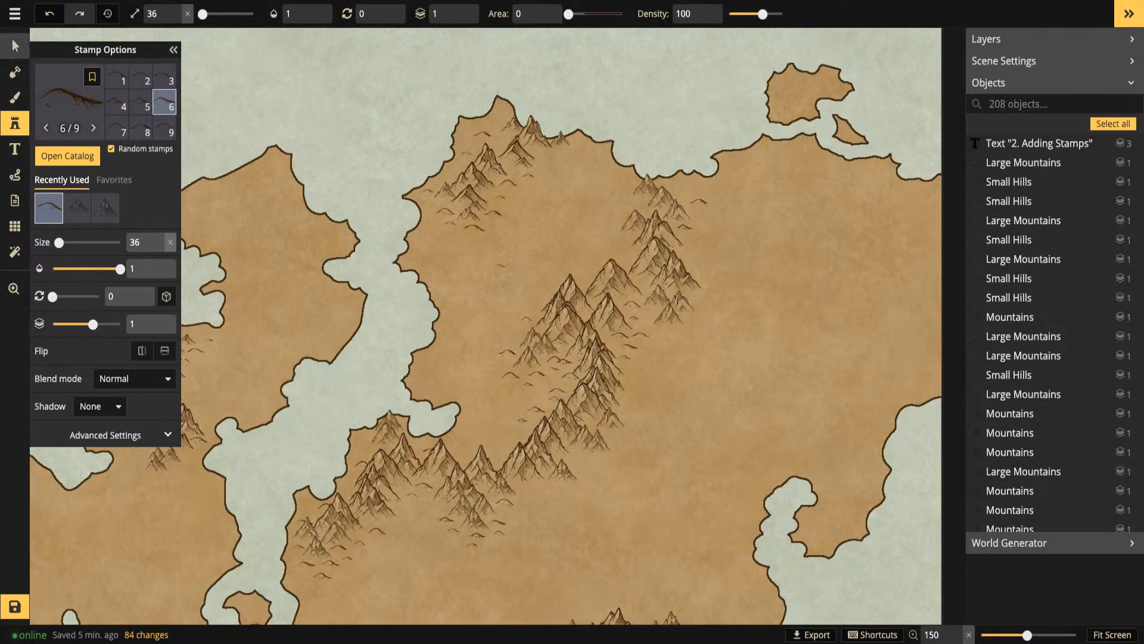
# Fit the whole map in view and examine the finished hill and mountain placement
pyautogui.click(15, 46)
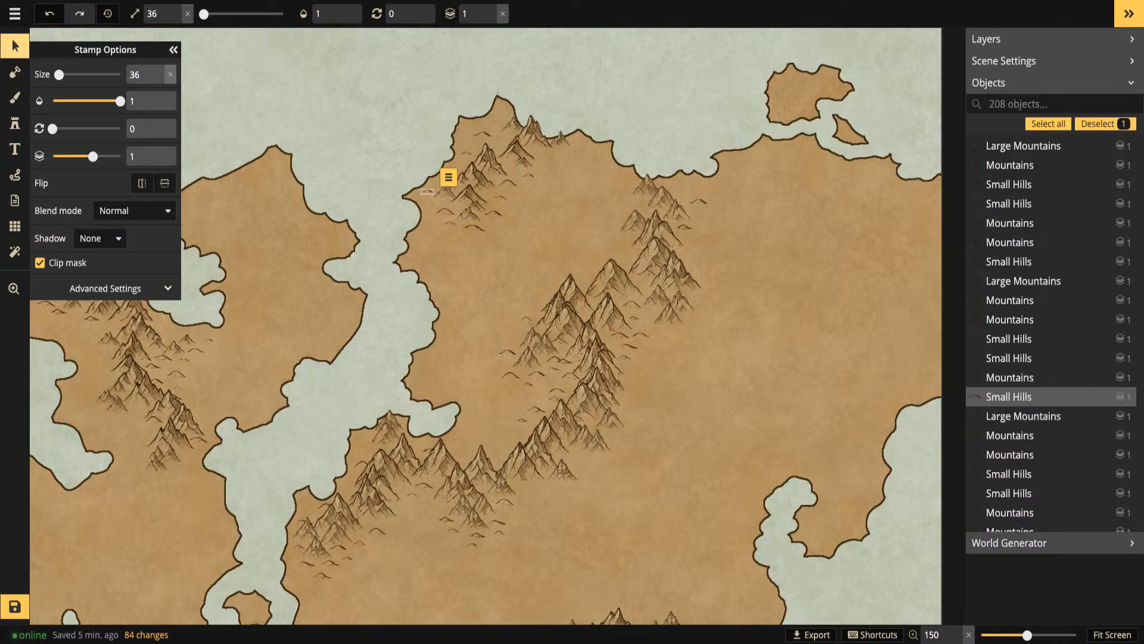
pyautogui.click(173, 50)
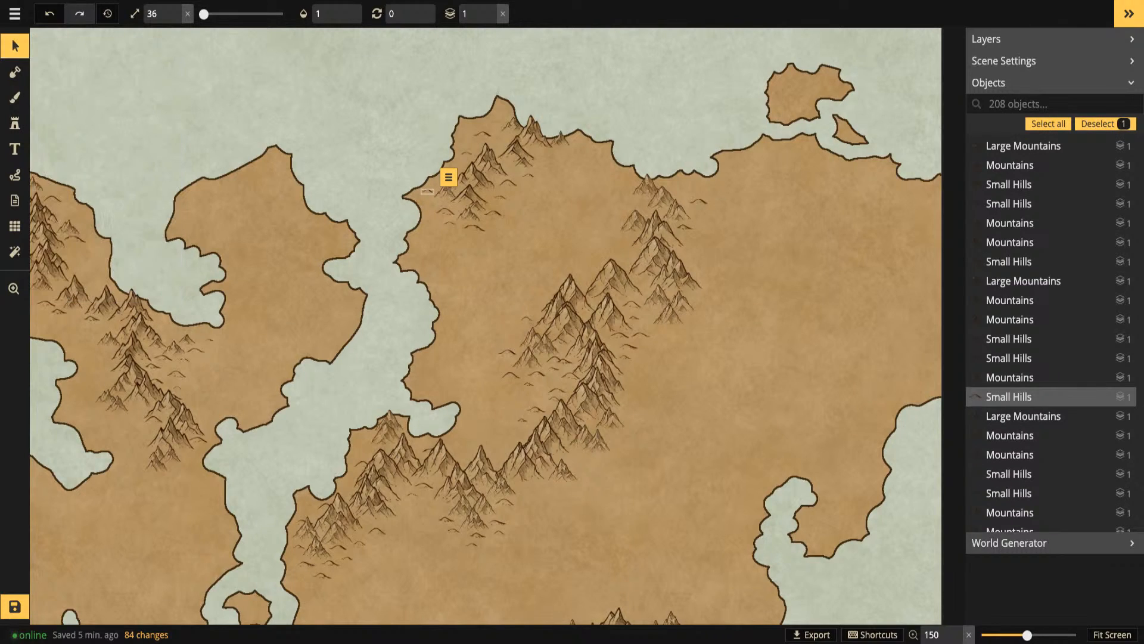
pyautogui.click(1111, 634)
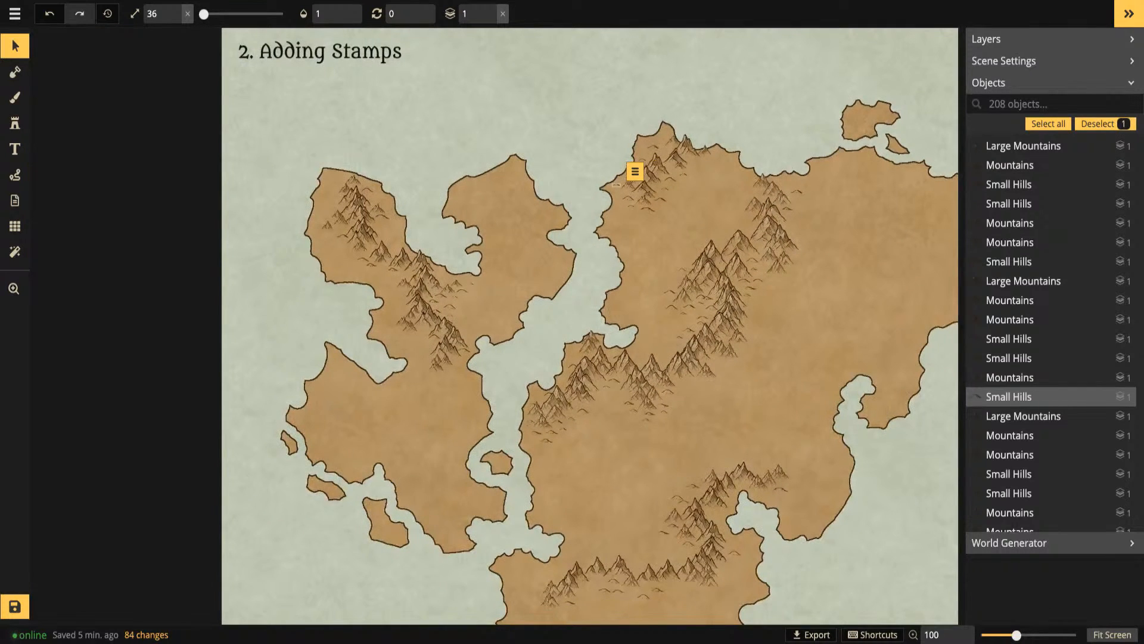
pyautogui.click(1129, 13)
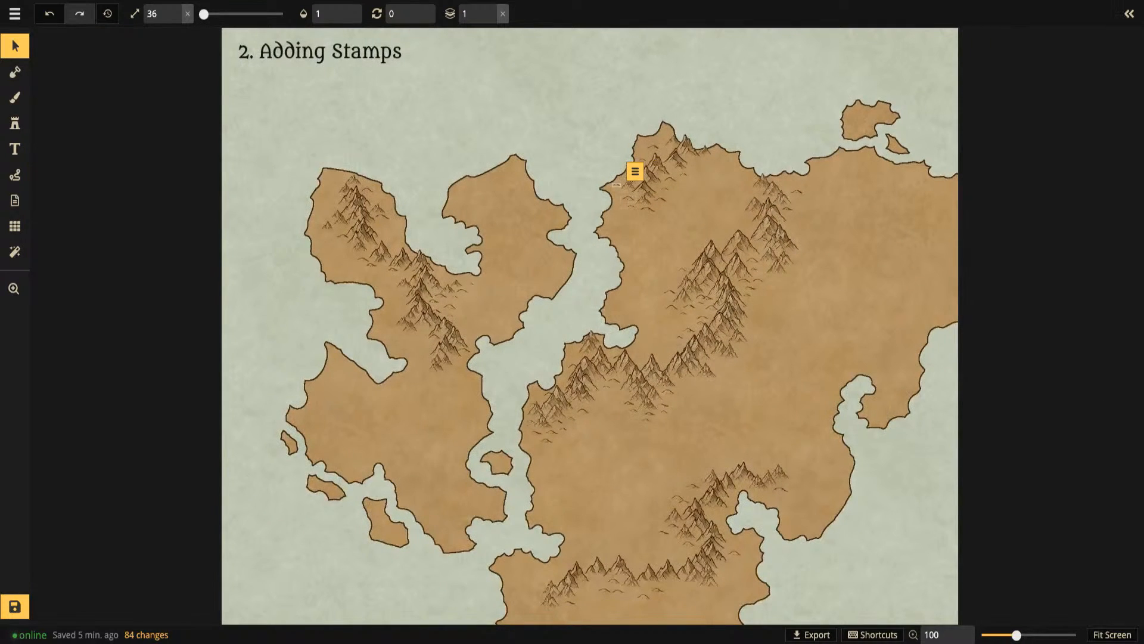
pyautogui.click(1129, 13)
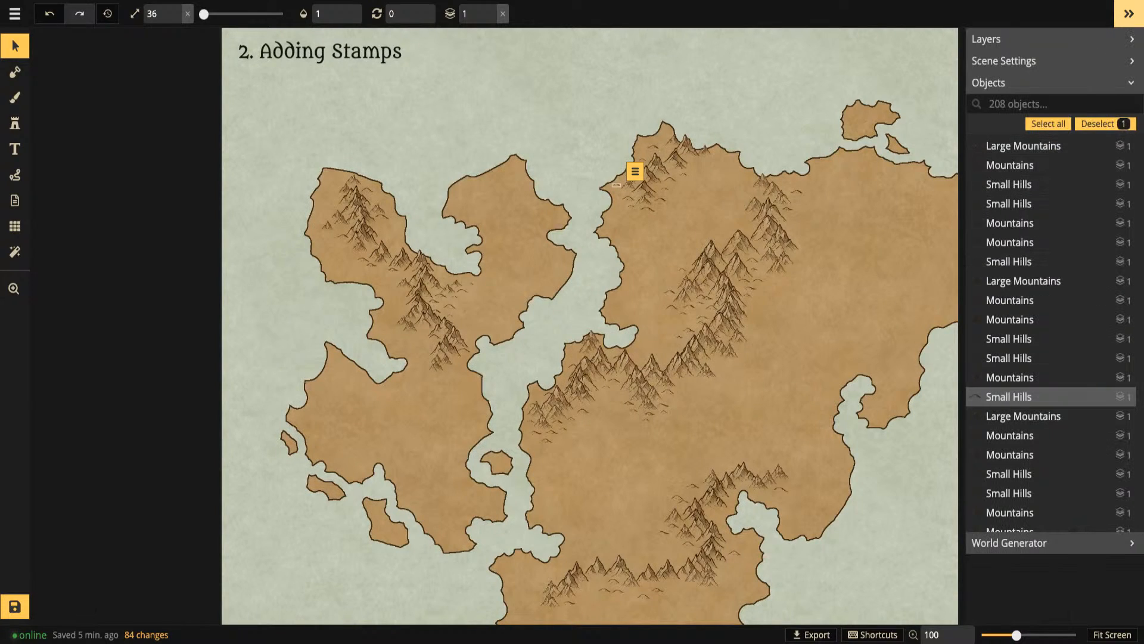
pyautogui.press('m')
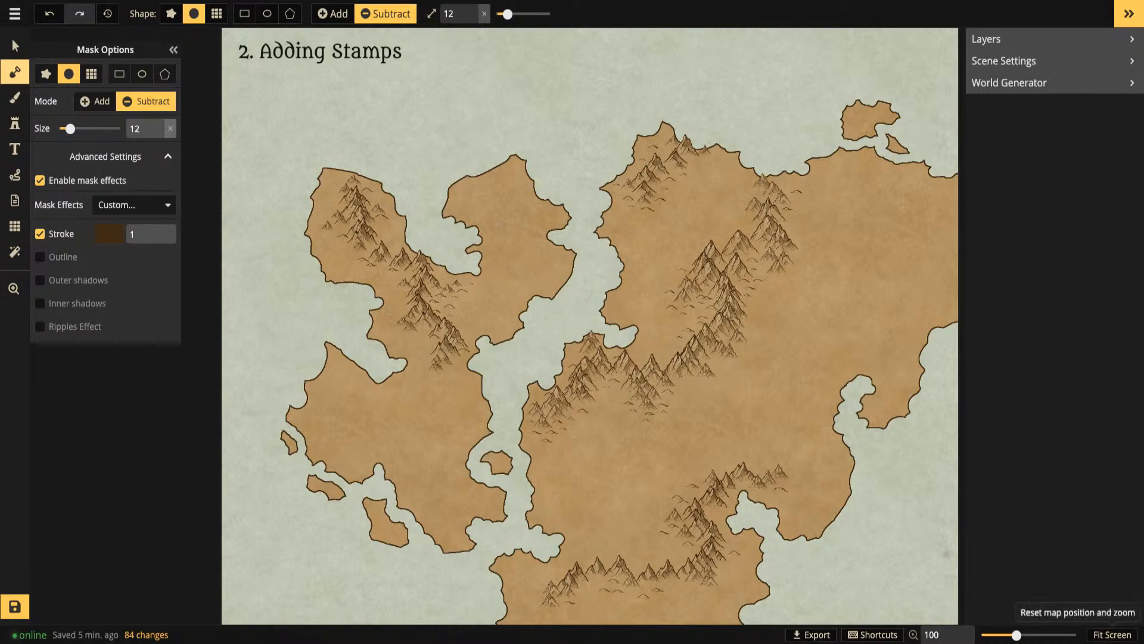
pyautogui.click(15, 72)
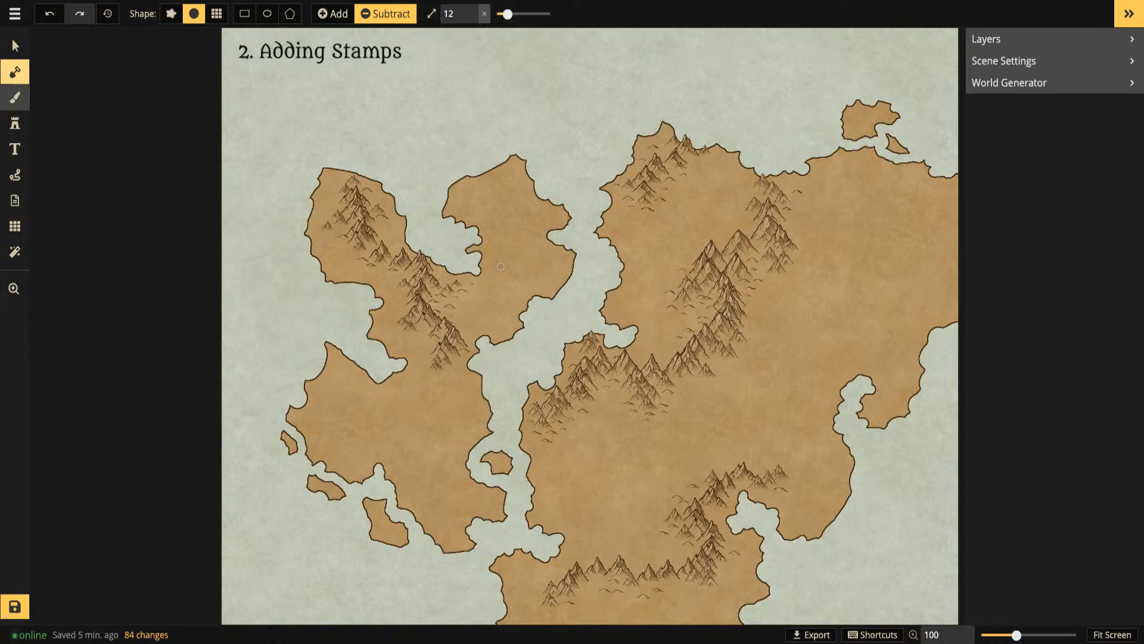
pyautogui.click(15, 97)
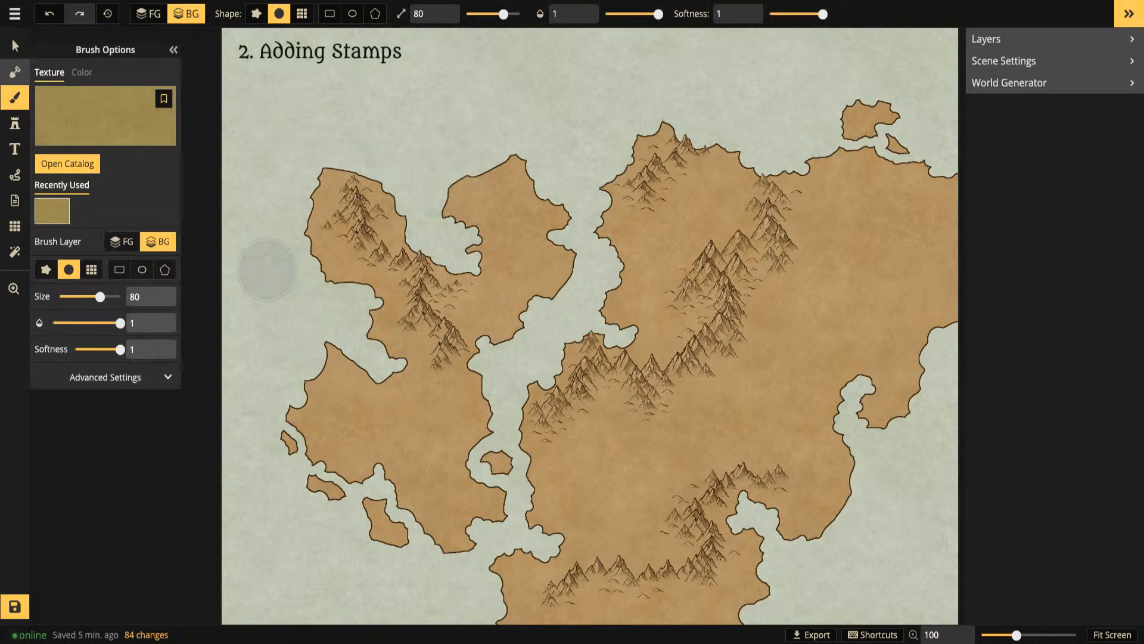
pyautogui.press('b')
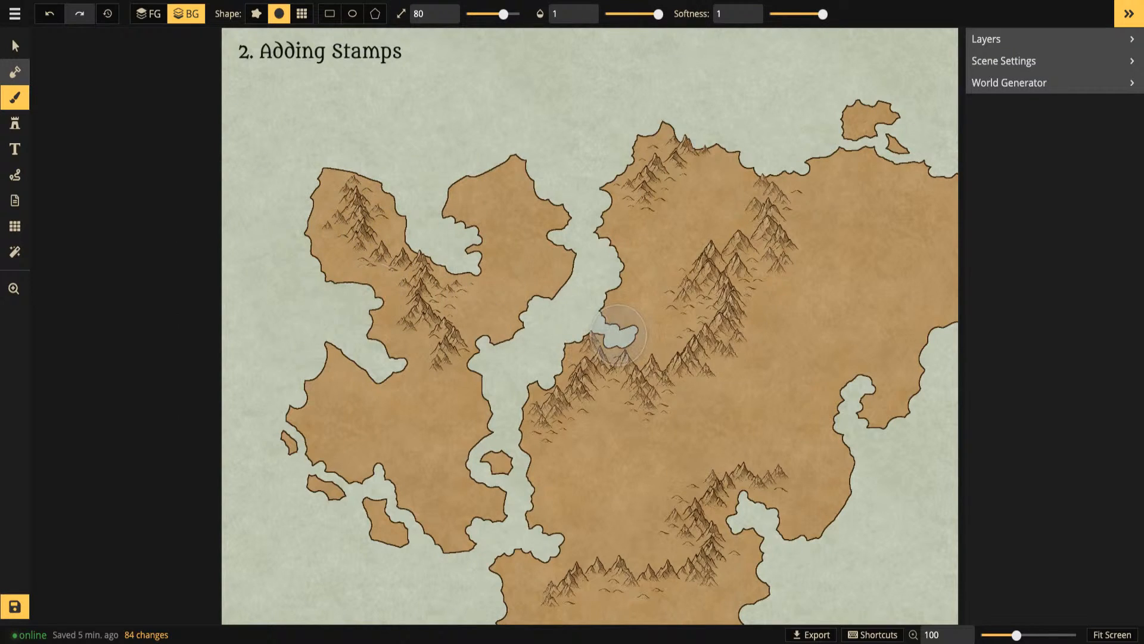
pyautogui.press('b')
pyautogui.press('b')
pyautogui.press('b')
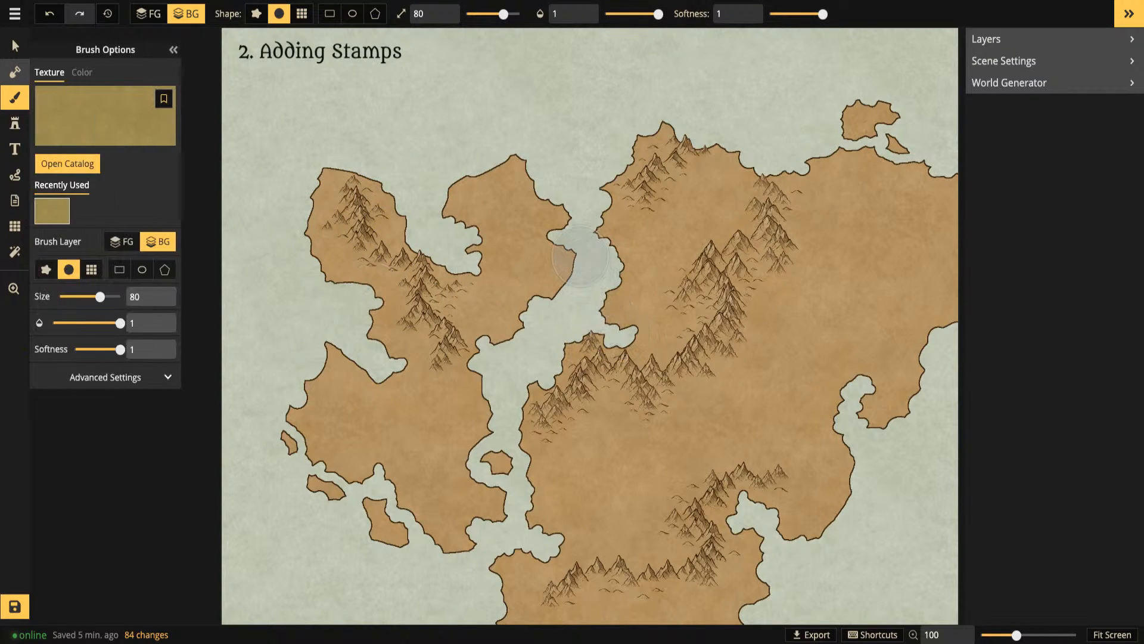
pyautogui.press('b')
pyautogui.press('b')
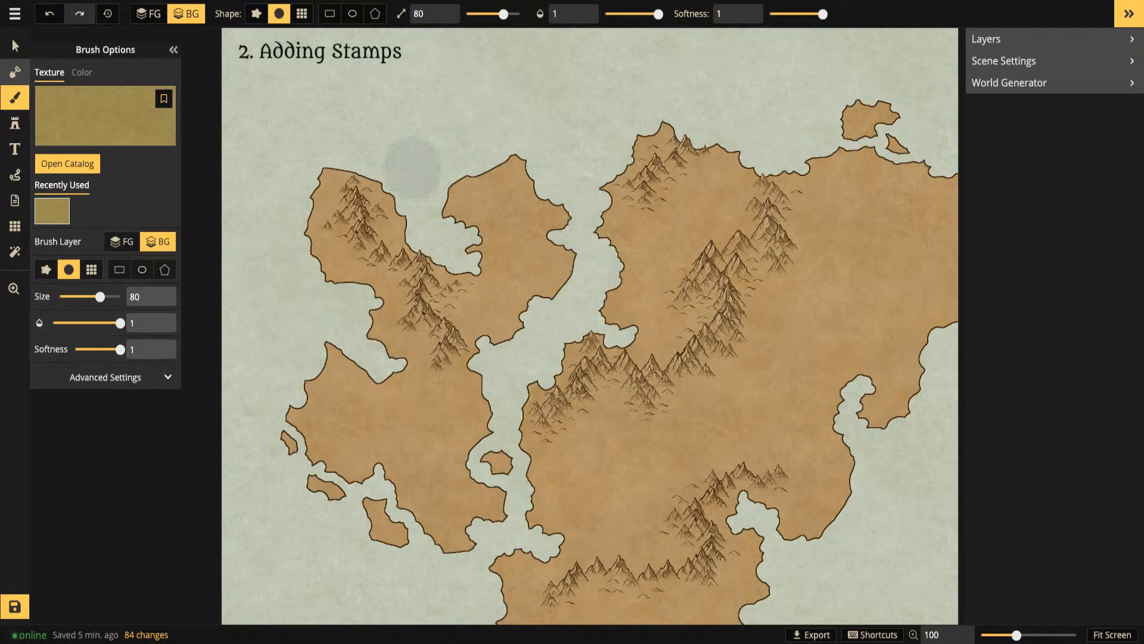
pyautogui.press('b')
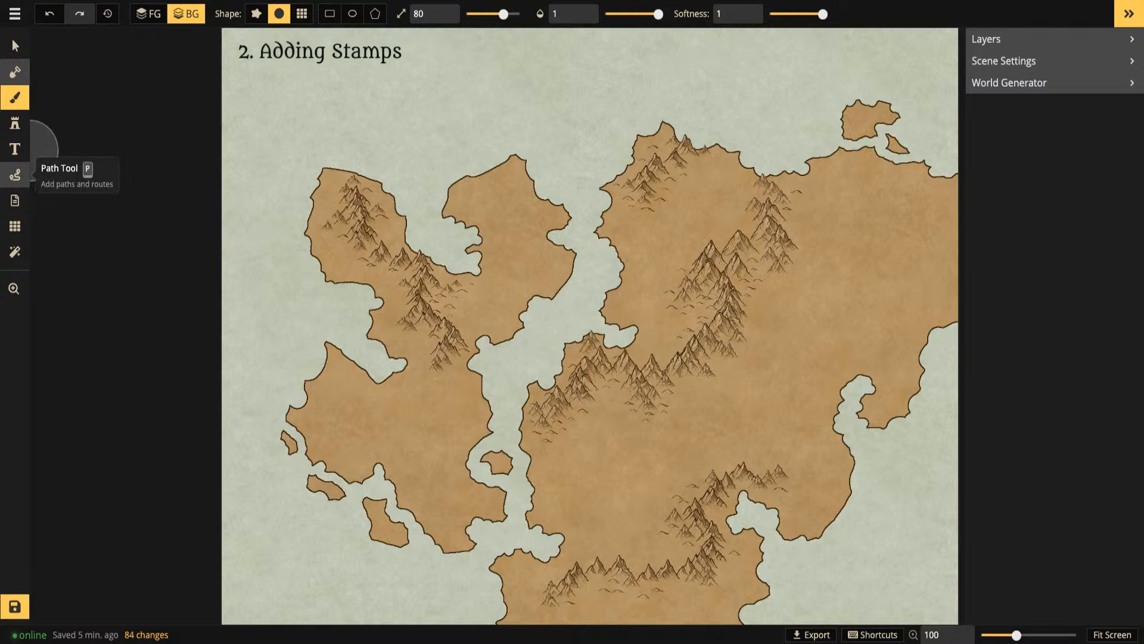
pyautogui.click(15, 47)
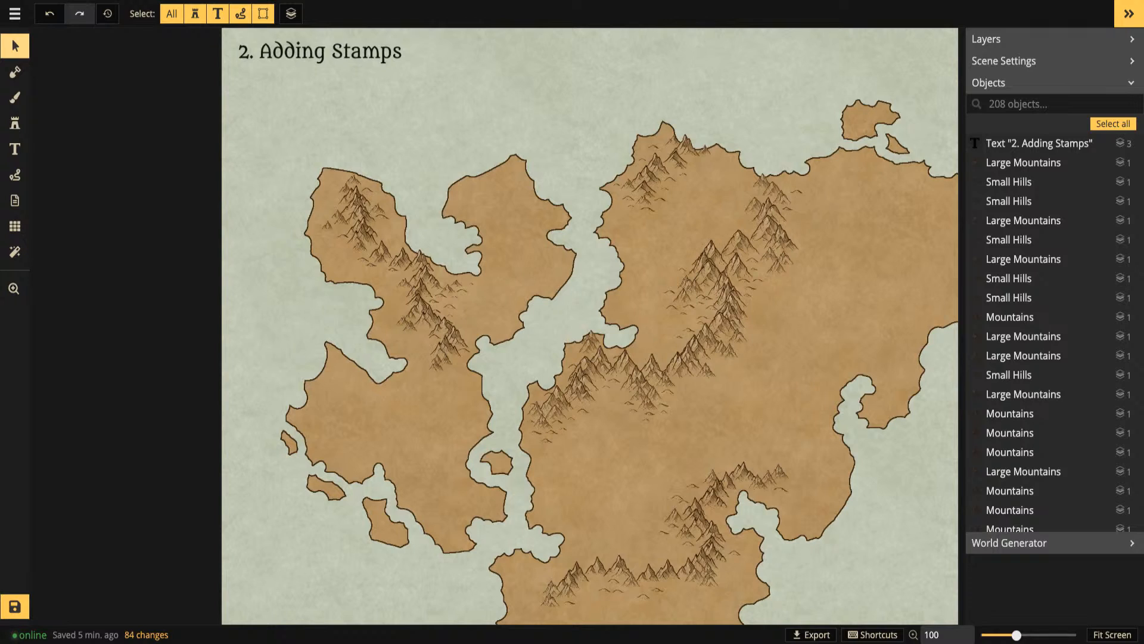
# Clear the hill search from the stamp catalog and choose the Pine Trees stamp set
pyautogui.click(15, 123)
pyautogui.press('f')
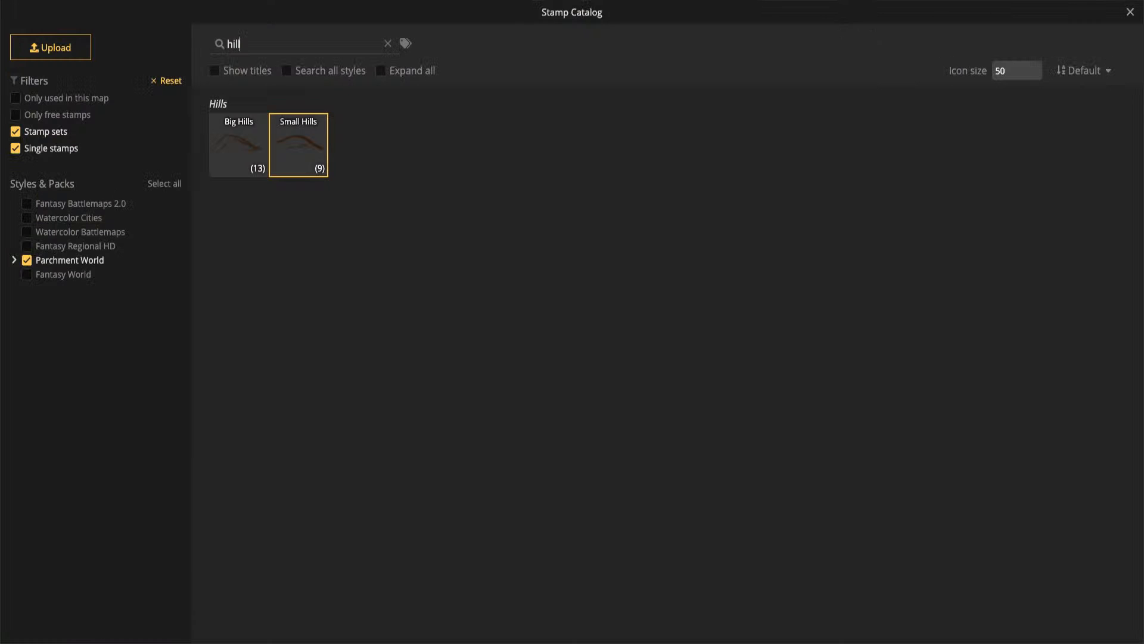
pyautogui.click(387, 44)
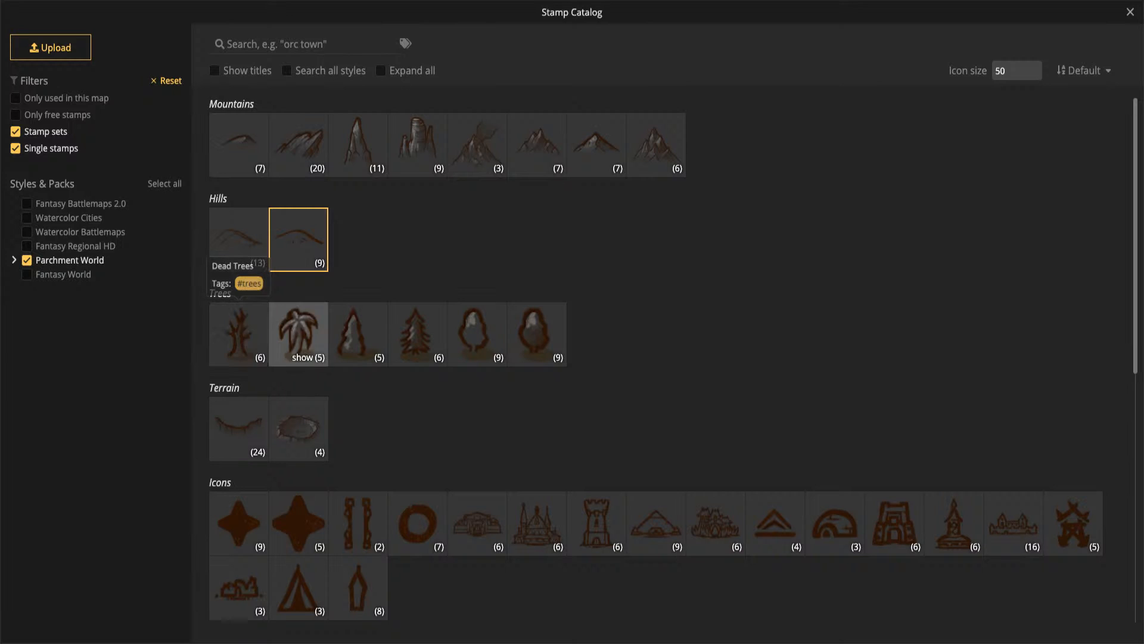
pyautogui.click(357, 334)
# Set the Pine Trees stamp size to 70 for the northwestern peninsula
pyautogui.scroll(5, 336, 240)
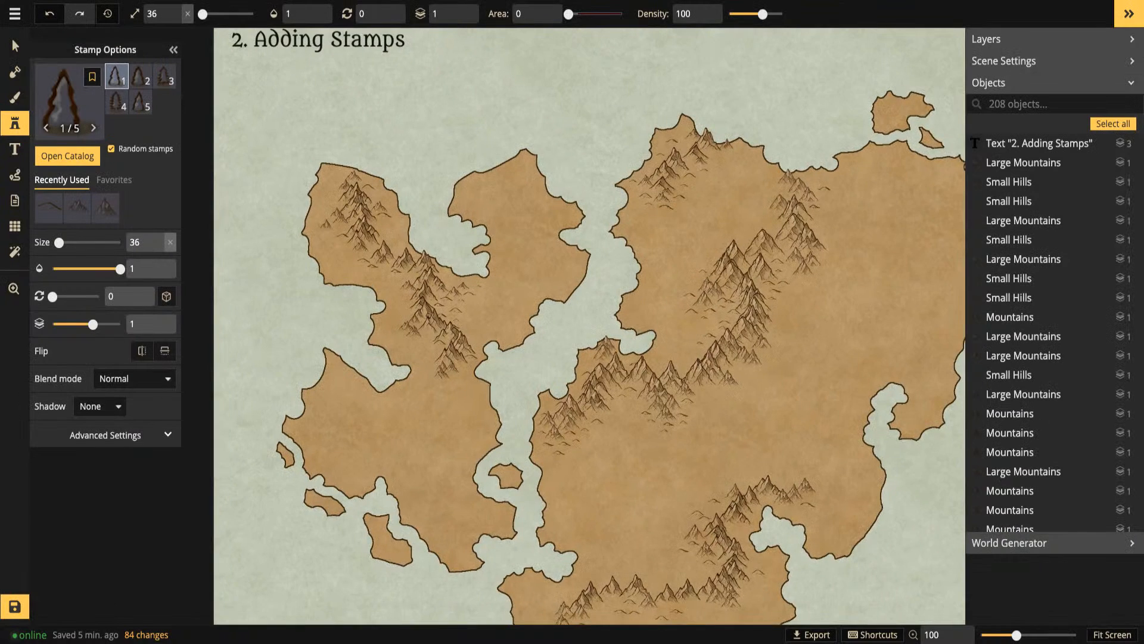
pyautogui.scroll(8, 336, 240)
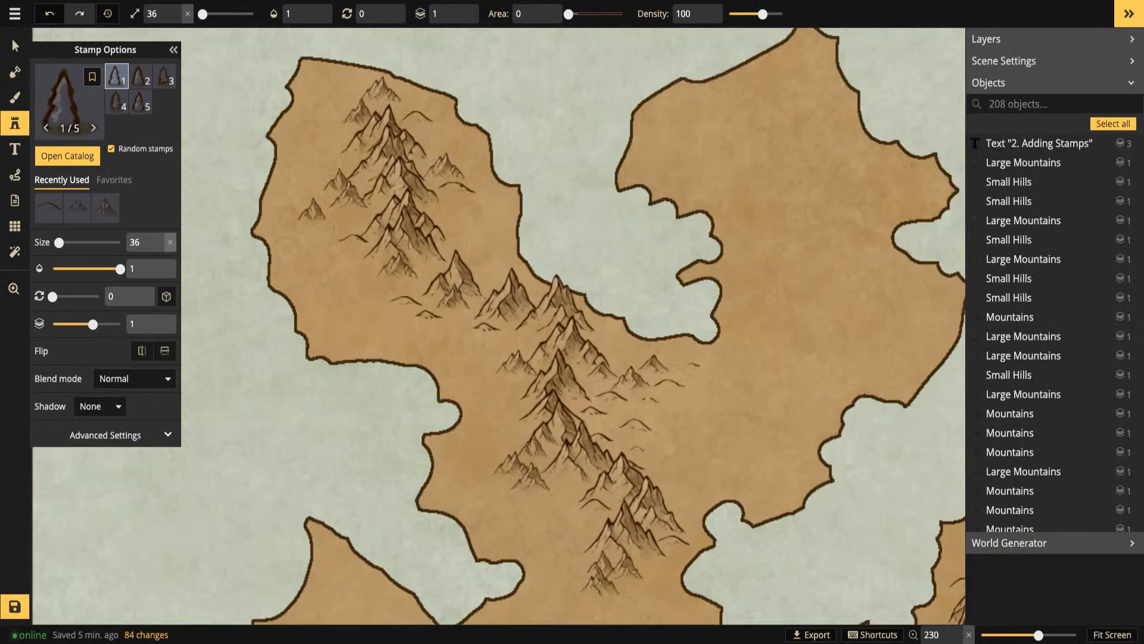
pyautogui.moveTo(337, 240); pyautogui.dragTo(333, 459)
pyautogui.scroll(5, 316, 325)
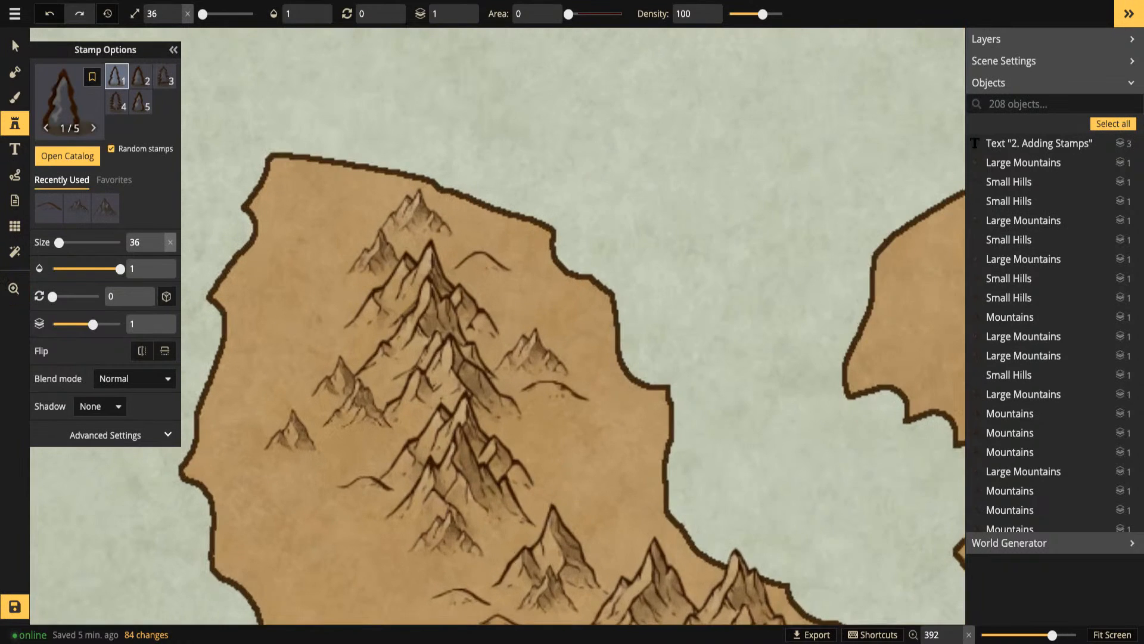
pyautogui.scroll(4, 308, 326)
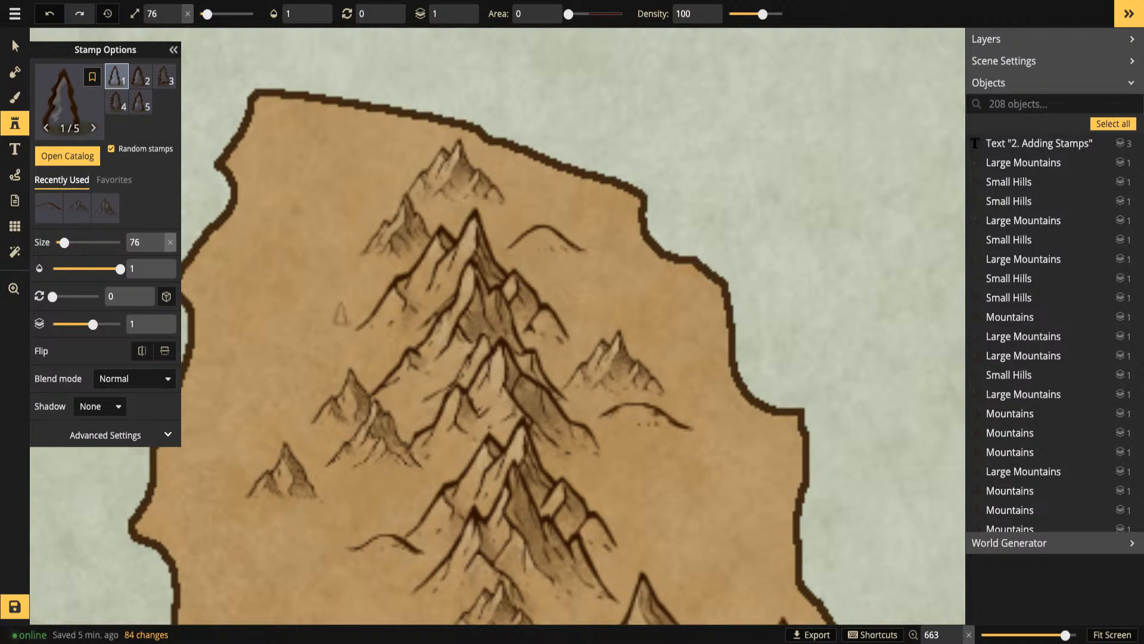
pyautogui.press('[')
pyautogui.press('[')
pyautogui.press('[')
pyautogui.scroll(-2, 325, 319)
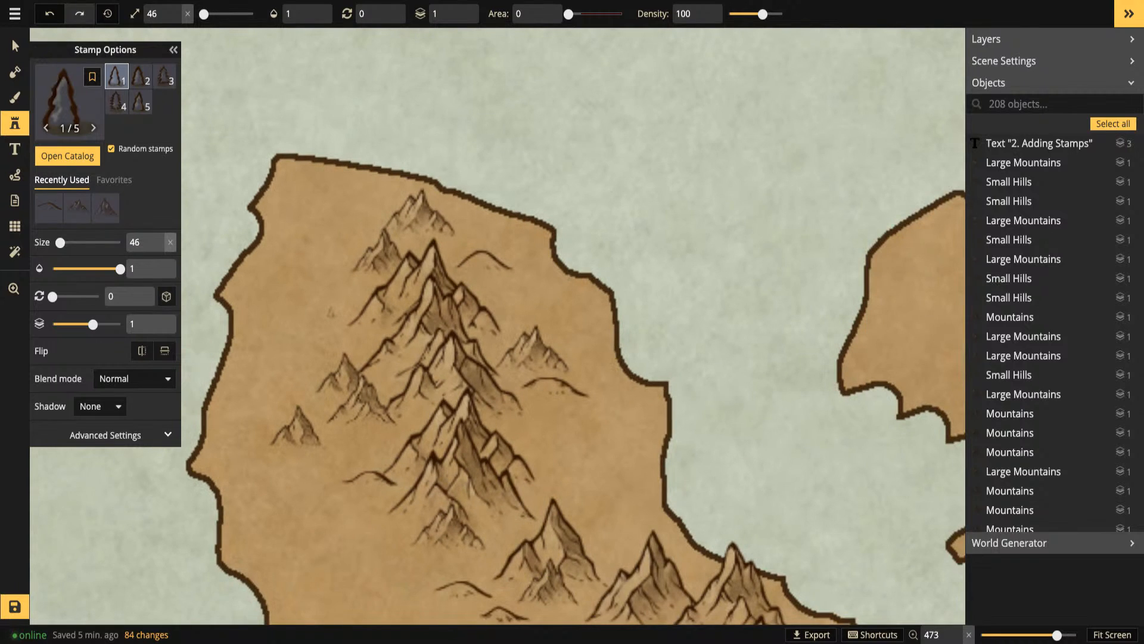
pyautogui.press(']')
pyautogui.press(']')
pyautogui.click(156, 13)
pyautogui.write('70')
# Place one trial pine tree just west of the northwestern range's upper peaks and delete it
pyautogui.click(349, 271)
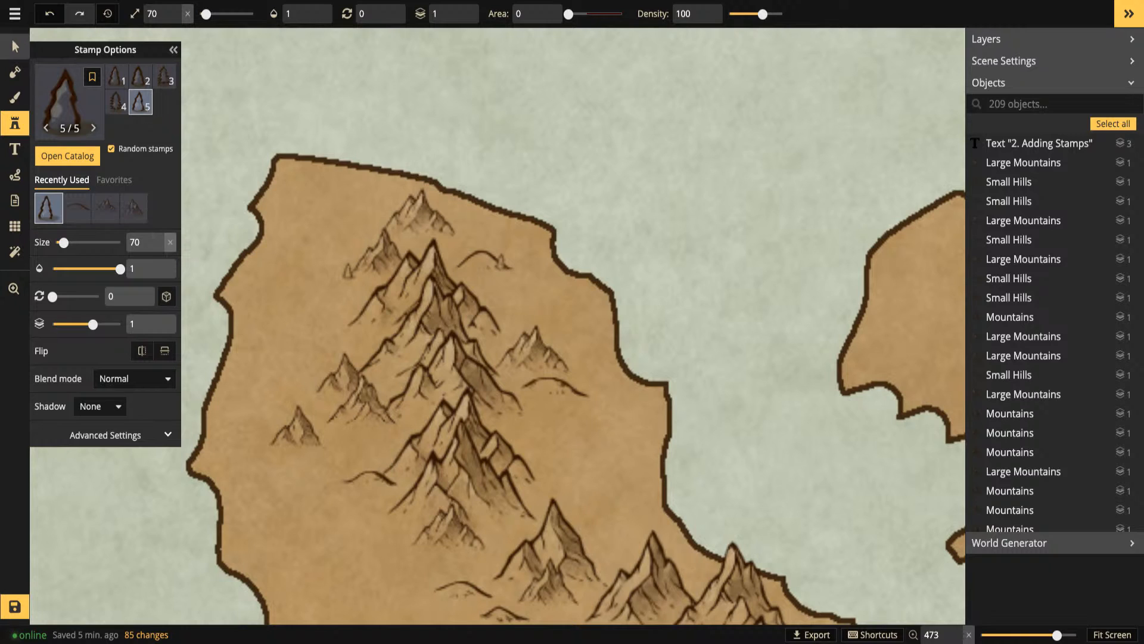
pyautogui.click(15, 47)
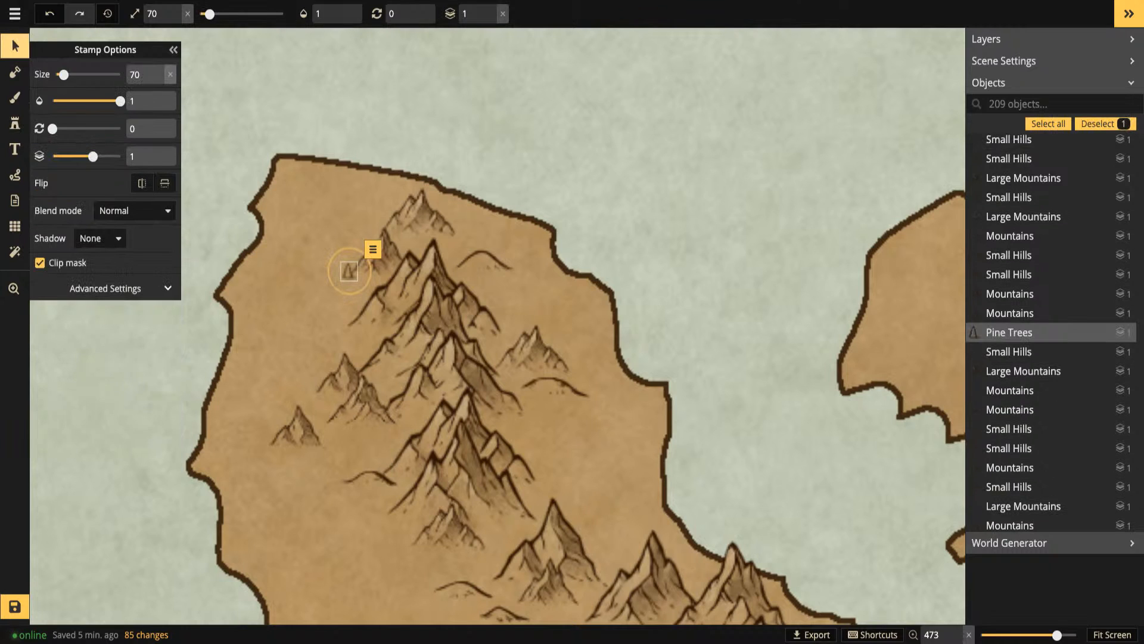
pyautogui.press('Delete')
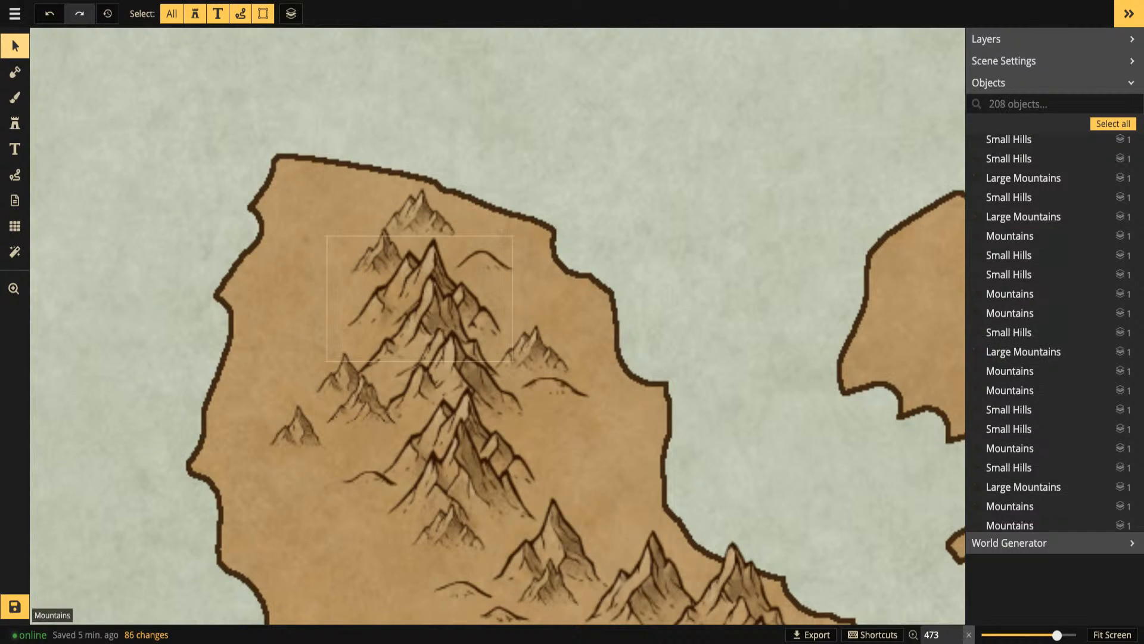
# Try larger fill areas and a placement density of 44 for the pine stamps, settling on area 11 and density 100
pyautogui.click(15, 124)
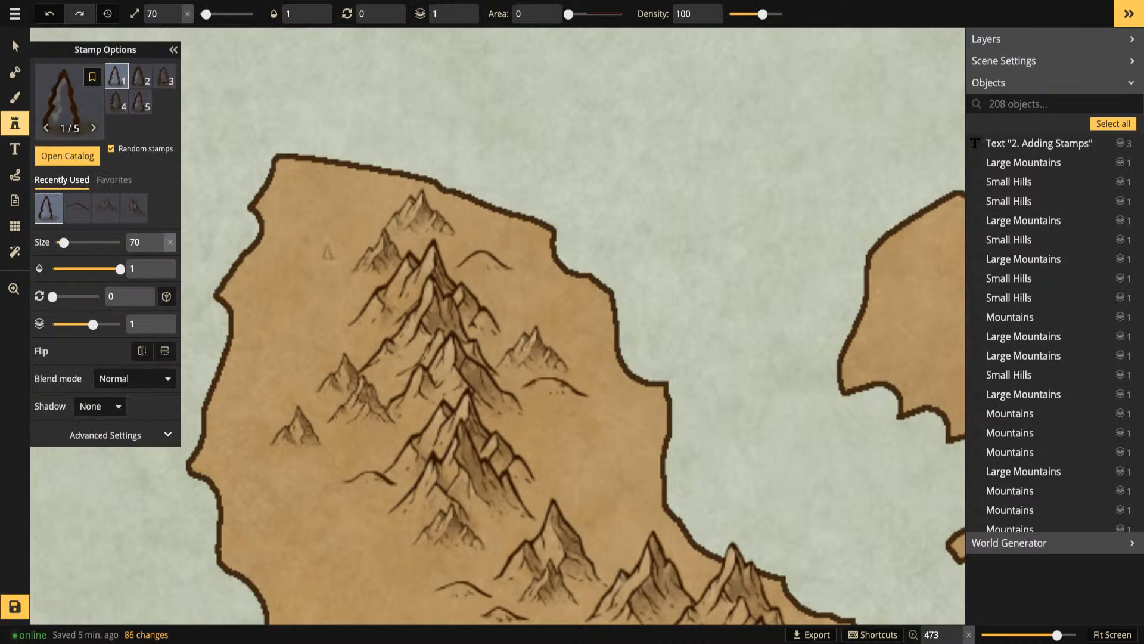
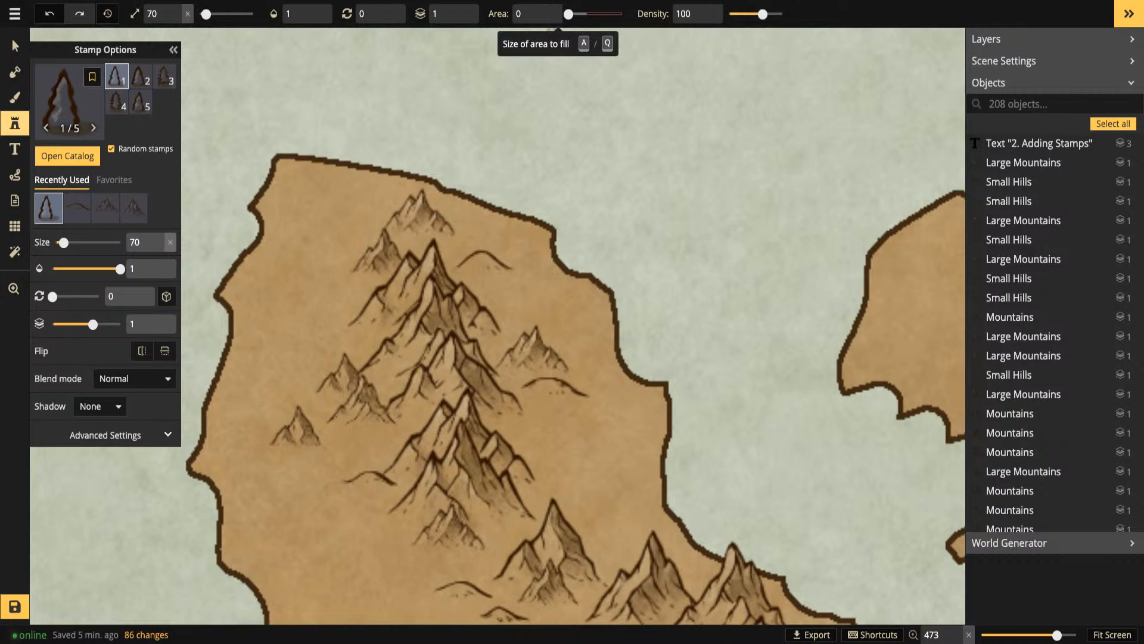
pyautogui.moveTo(568, 14); pyautogui.dragTo(586, 14)
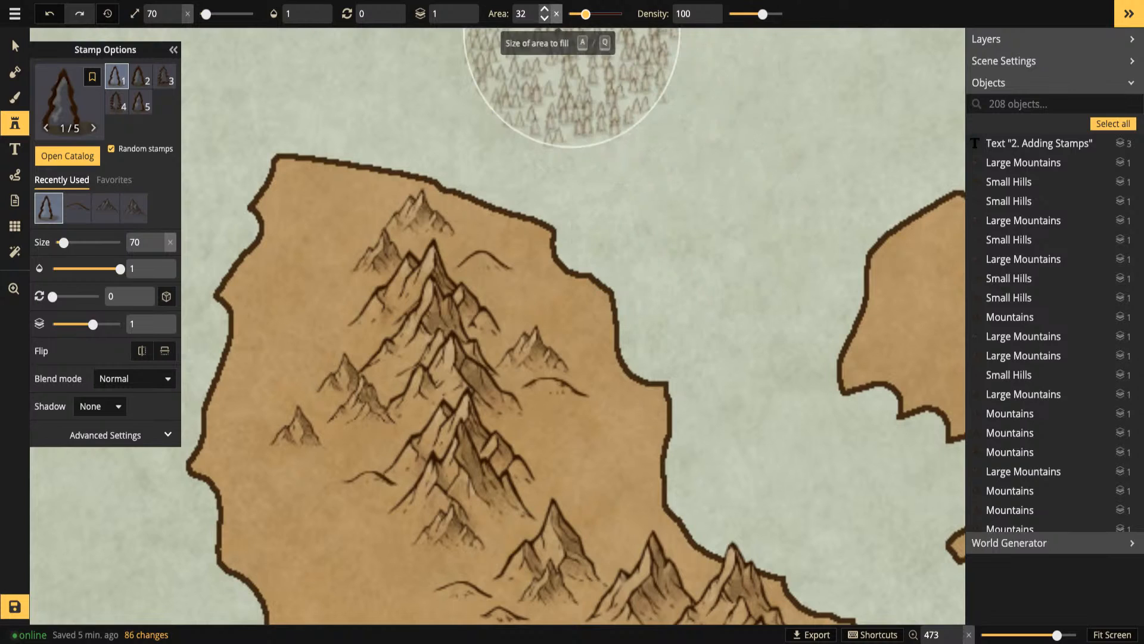
pyautogui.click(556, 13)
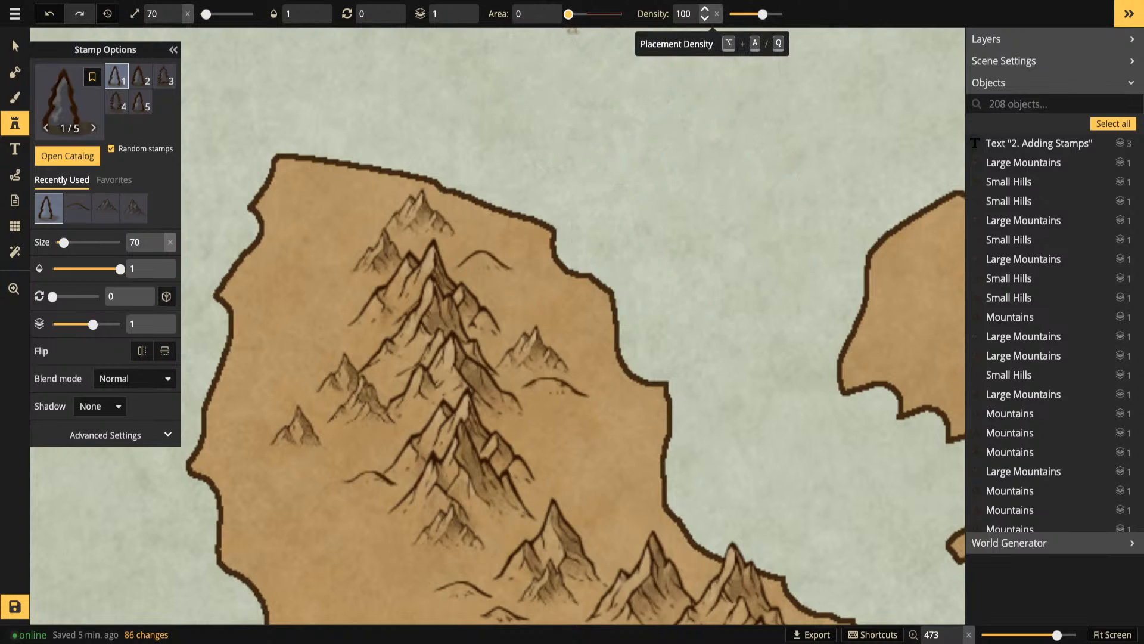
pyautogui.moveTo(762, 14); pyautogui.dragTo(761, 14)
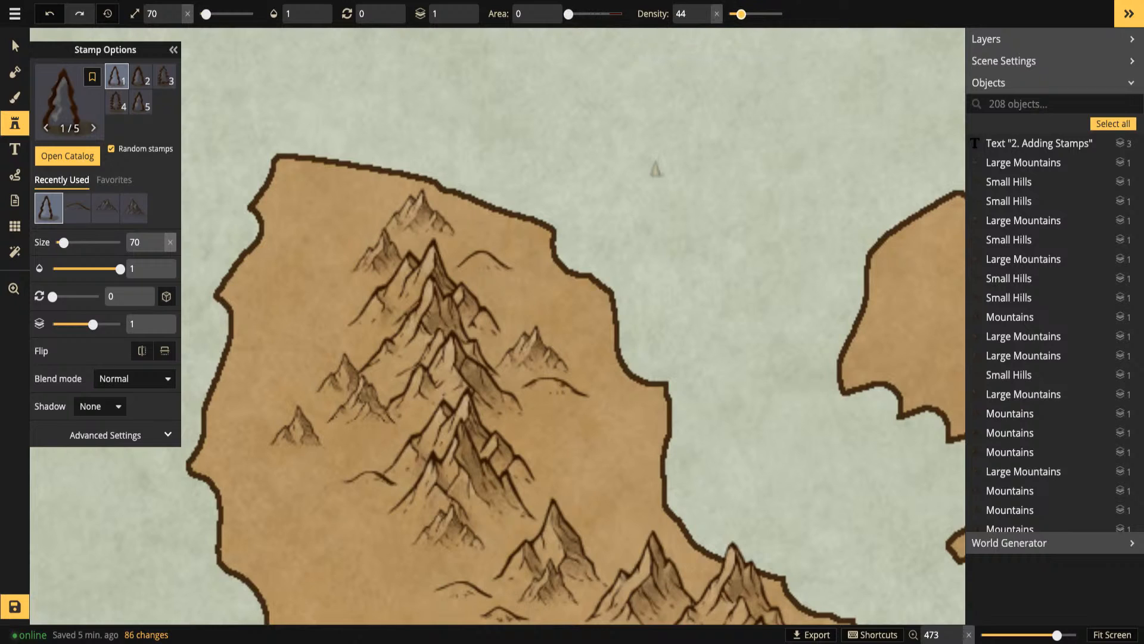
pyautogui.moveTo(568, 14); pyautogui.dragTo(587, 14)
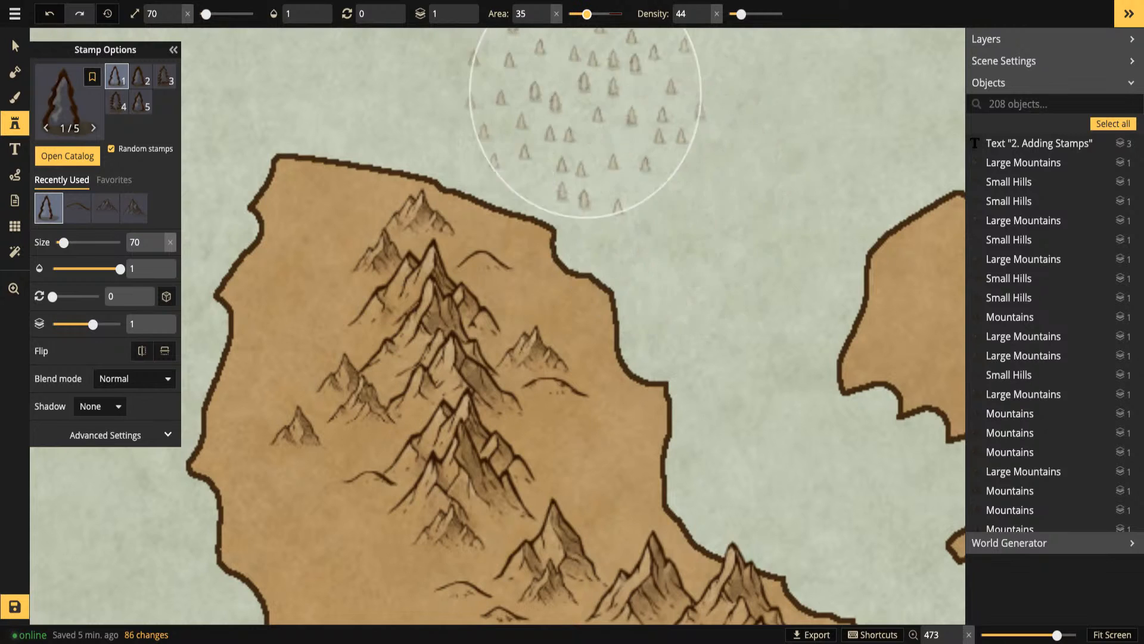
pyautogui.moveTo(740, 14); pyautogui.dragTo(763, 14)
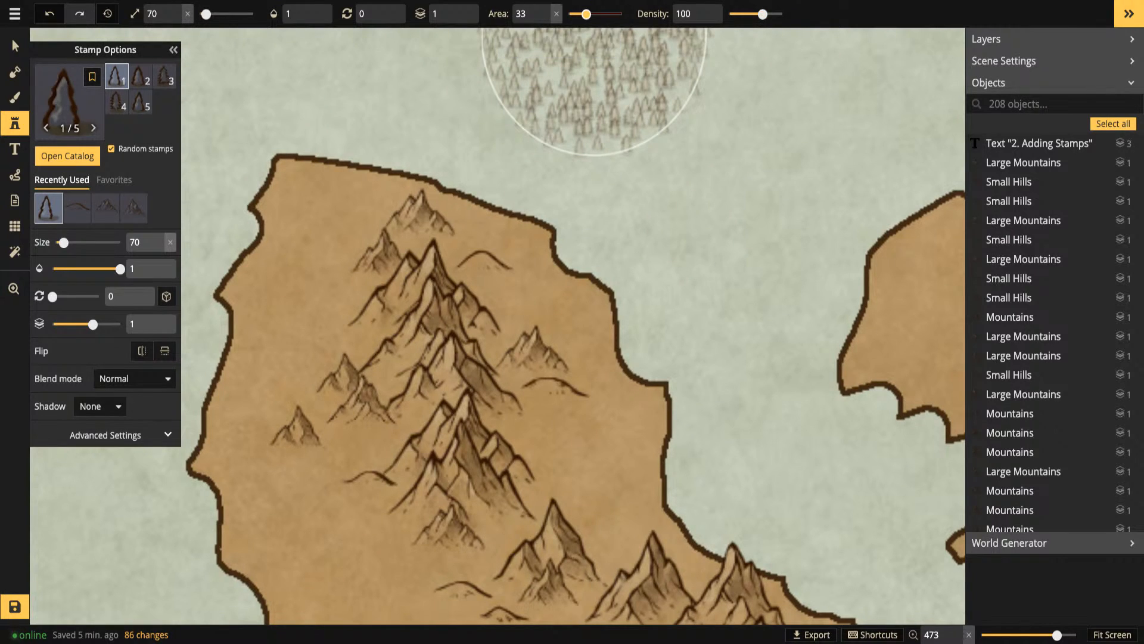
pyautogui.moveTo(586, 13); pyautogui.dragTo(574, 14)
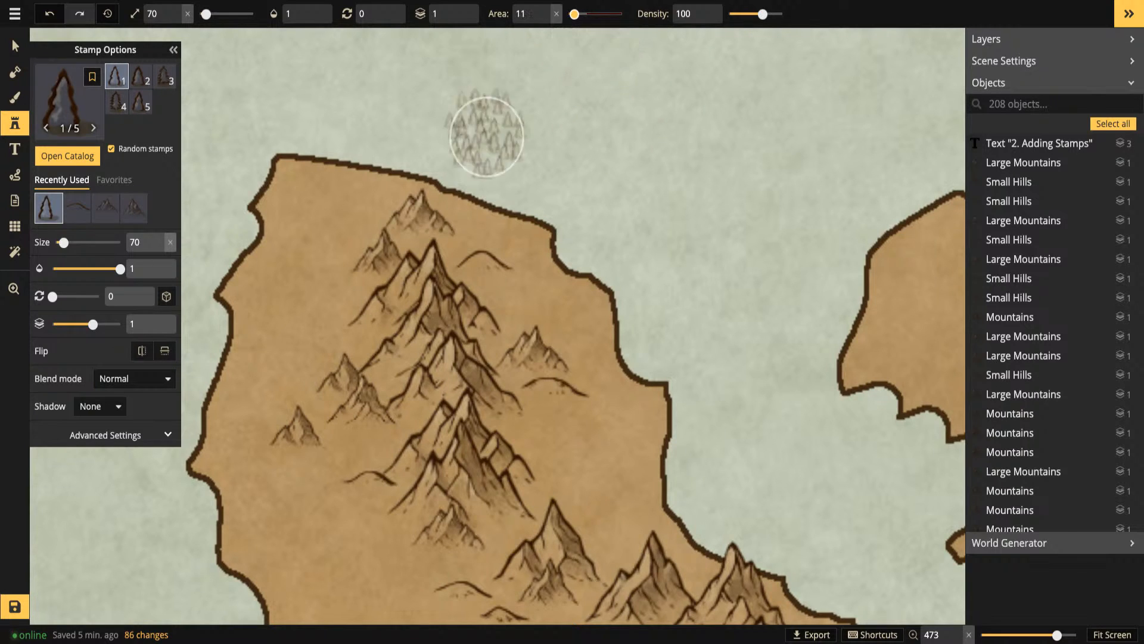
# Paint a dense pine forest along the western side of the northwestern mountain range and undo it
pyautogui.press('space')
pyautogui.moveTo(425, 349); pyautogui.dragTo(455, 248)
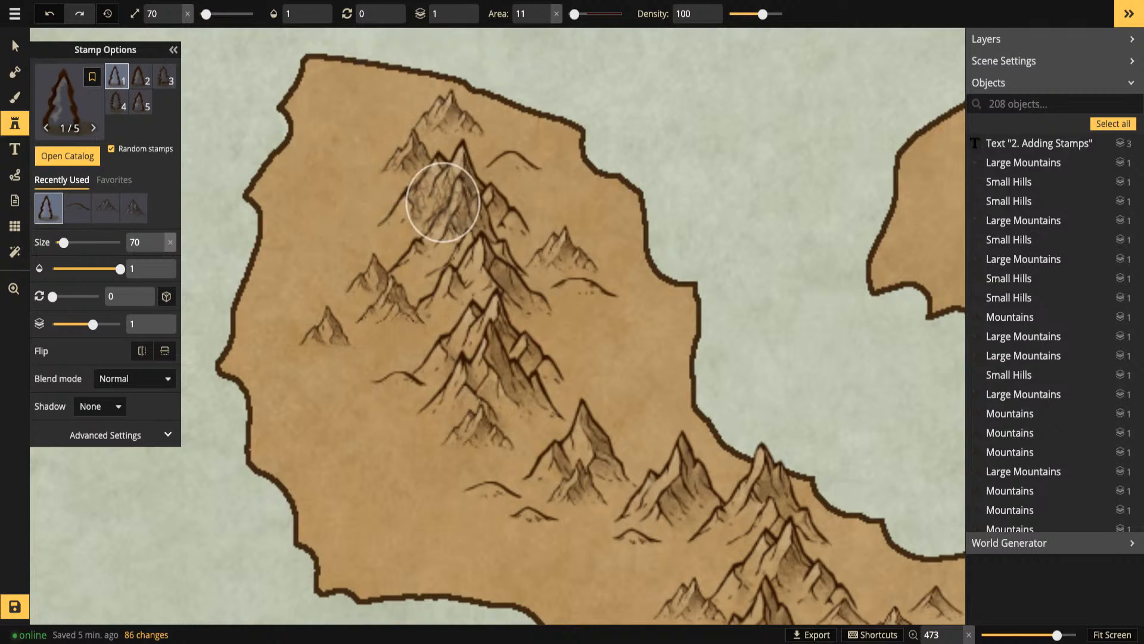
pyautogui.moveTo(350, 178)
pyautogui.mouseDown()
pyautogui.moveTo(406, 206)
pyautogui.moveTo(381, 215)
pyautogui.moveTo(390, 232)
pyautogui.moveTo(307, 279)
pyautogui.moveTo(438, 312)
pyautogui.moveTo(446, 324)
pyautogui.moveTo(386, 380)
pyautogui.moveTo(439, 396)
pyautogui.mouseUp()
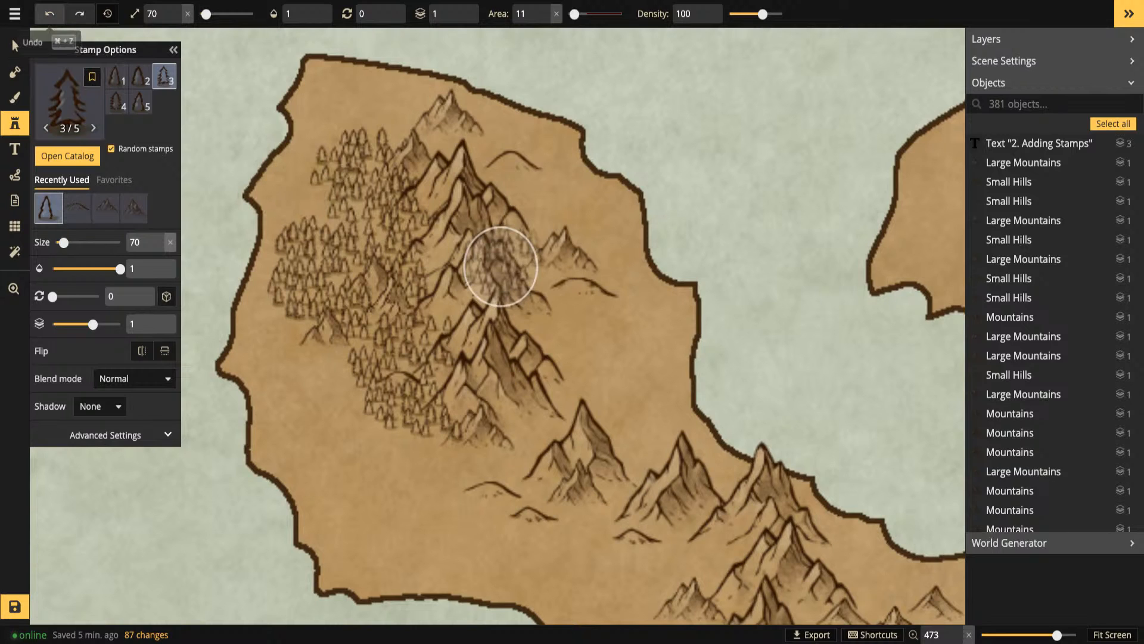
pyautogui.click(49, 13)
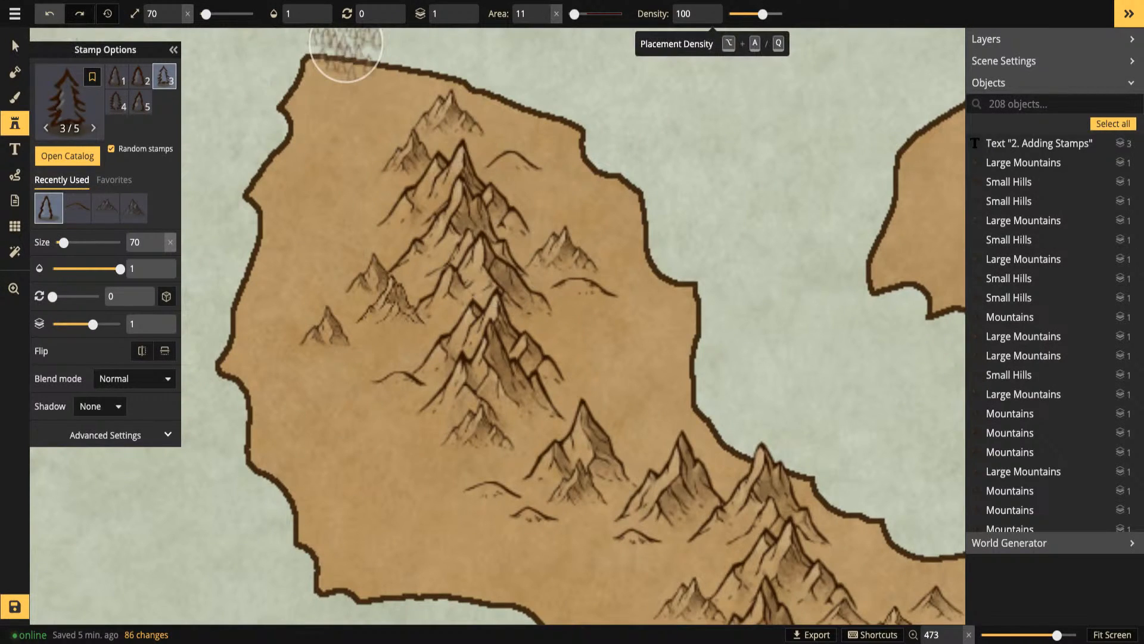
# Try a sparse pine forest at placement density 56 along the western side of the northwestern mountain range and undo it
pyautogui.moveTo(762, 14); pyautogui.dragTo(746, 14)
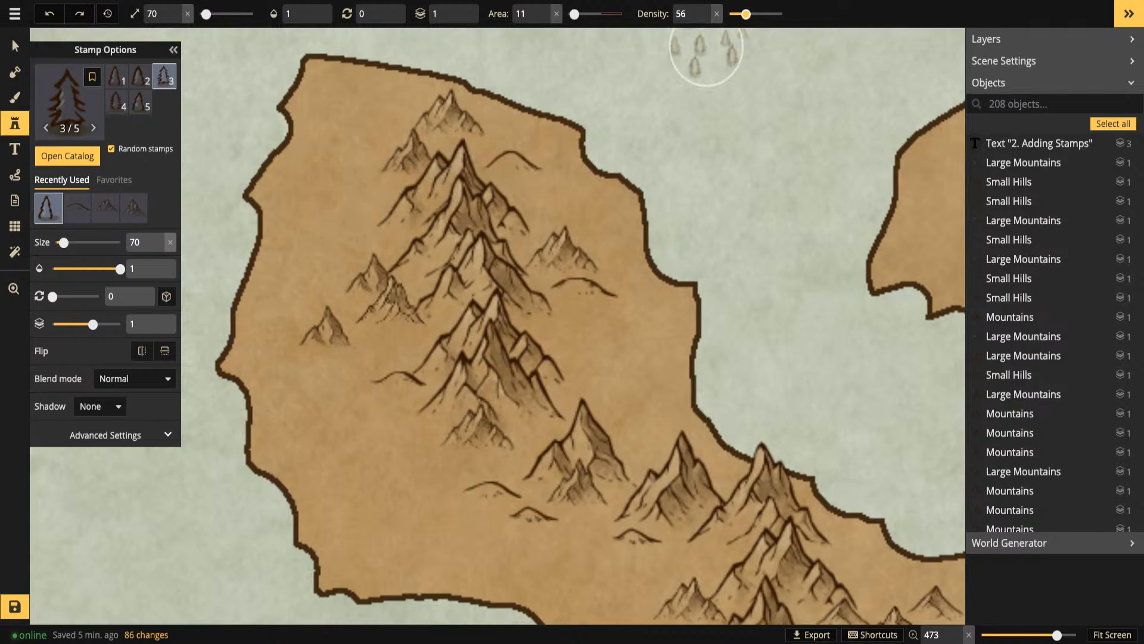
pyautogui.click(336, 180)
pyautogui.moveTo(370, 189)
pyautogui.mouseDown()
pyautogui.moveTo(388, 204)
pyautogui.moveTo(366, 233)
pyautogui.moveTo(389, 257)
pyautogui.moveTo(334, 275)
pyautogui.moveTo(303, 308)
pyautogui.moveTo(387, 328)
pyautogui.moveTo(375, 388)
pyautogui.moveTo(426, 403)
pyautogui.moveTo(429, 416)
pyautogui.mouseUp()
pyautogui.moveTo(337, 213)
pyautogui.mouseDown()
pyautogui.moveTo(273, 163)
pyautogui.moveTo(300, 222)
pyautogui.moveTo(378, 147)
pyautogui.moveTo(279, 152)
pyautogui.moveTo(347, 176)
pyautogui.moveTo(335, 153)
pyautogui.mouseUp()
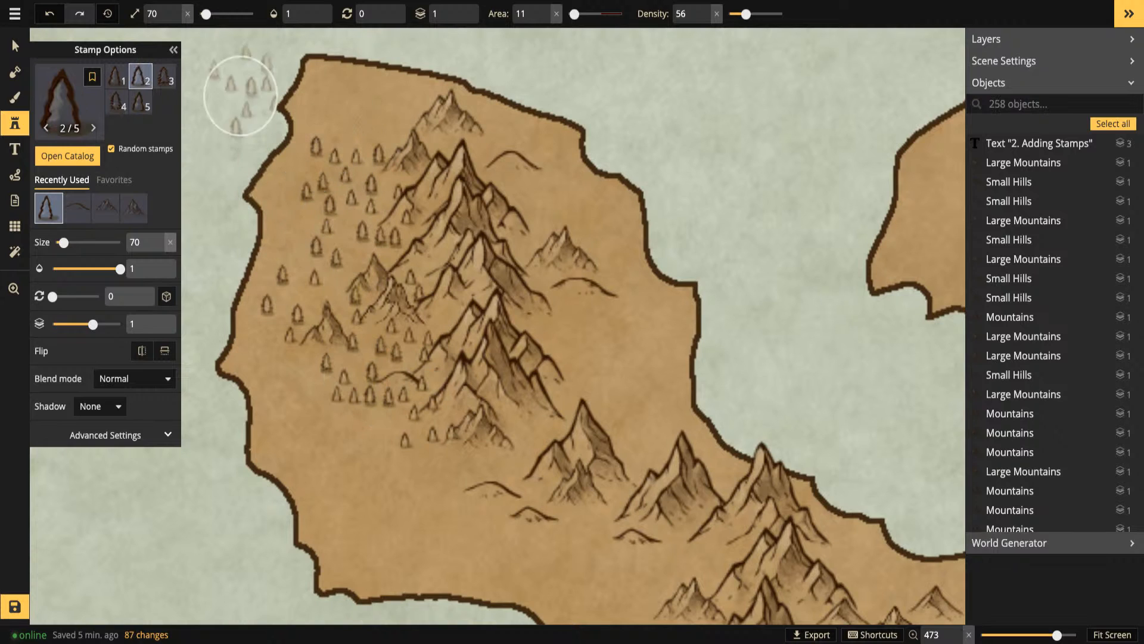
pyautogui.click(49, 13)
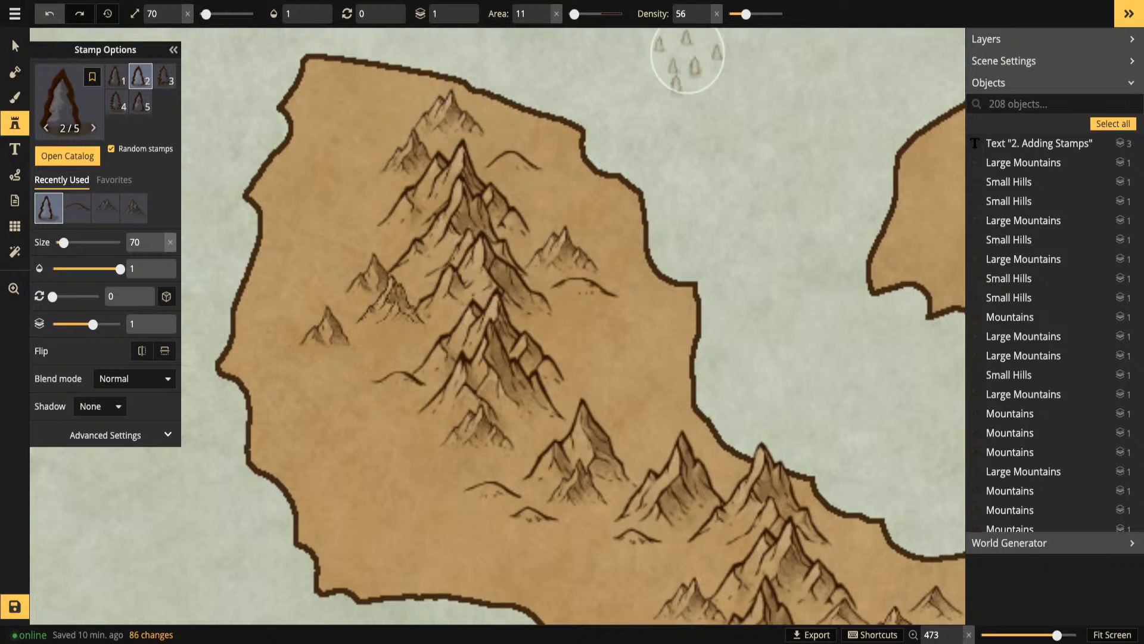
# Paint a pine forest with area 6 and density 106 along the western side of the northwestern mountain range
pyautogui.click(762, 14)
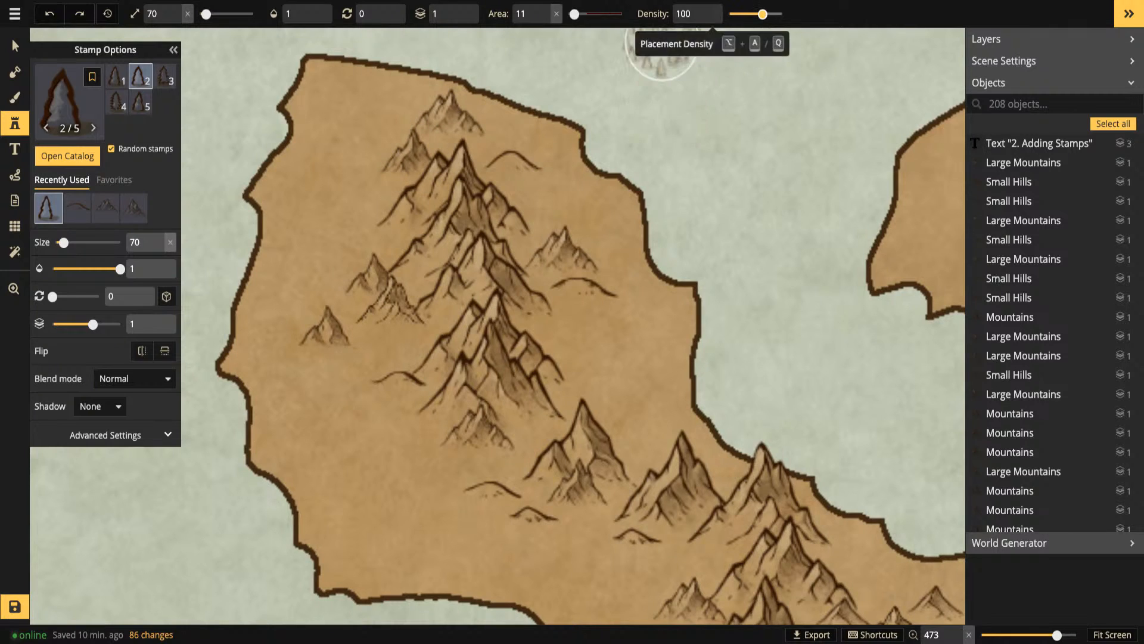
pyautogui.moveTo(762, 14); pyautogui.dragTo(765, 13)
pyautogui.moveTo(575, 14); pyautogui.dragTo(572, 13)
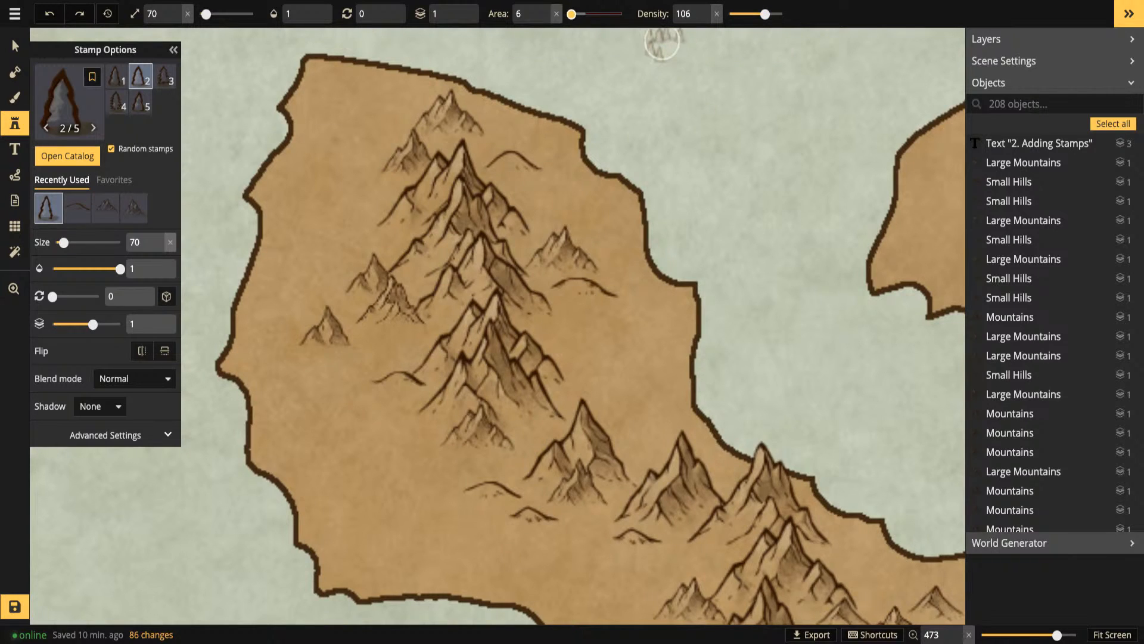
pyautogui.scroll(-3, 404, 171)
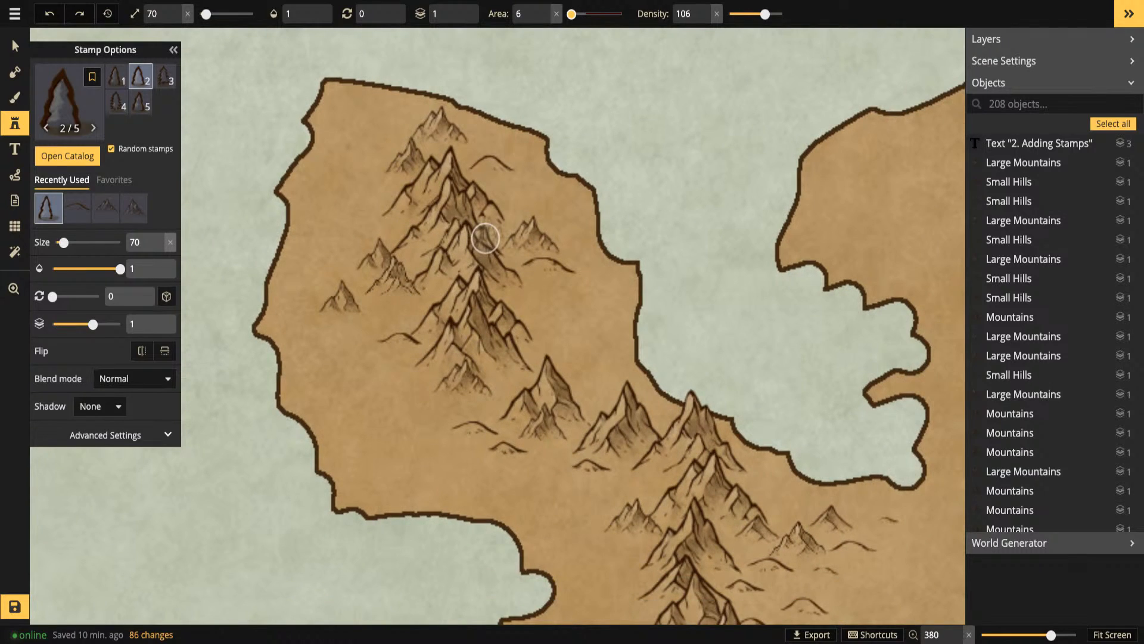
pyautogui.moveTo(378, 176)
pyautogui.mouseDown()
pyautogui.moveTo(406, 182)
pyautogui.moveTo(383, 211)
pyautogui.moveTo(408, 215)
pyautogui.moveTo(388, 226)
pyautogui.moveTo(391, 250)
pyautogui.moveTo(352, 261)
pyautogui.moveTo(364, 271)
pyautogui.moveTo(345, 264)
pyautogui.moveTo(317, 279)
pyautogui.moveTo(314, 298)
pyautogui.moveTo(326, 313)
pyautogui.moveTo(352, 316)
pyautogui.moveTo(391, 282)
pyautogui.moveTo(431, 294)
pyautogui.moveTo(416, 255)
pyautogui.moveTo(376, 334)
pyautogui.moveTo(416, 352)
pyautogui.moveTo(435, 393)
pyautogui.mouseUp()
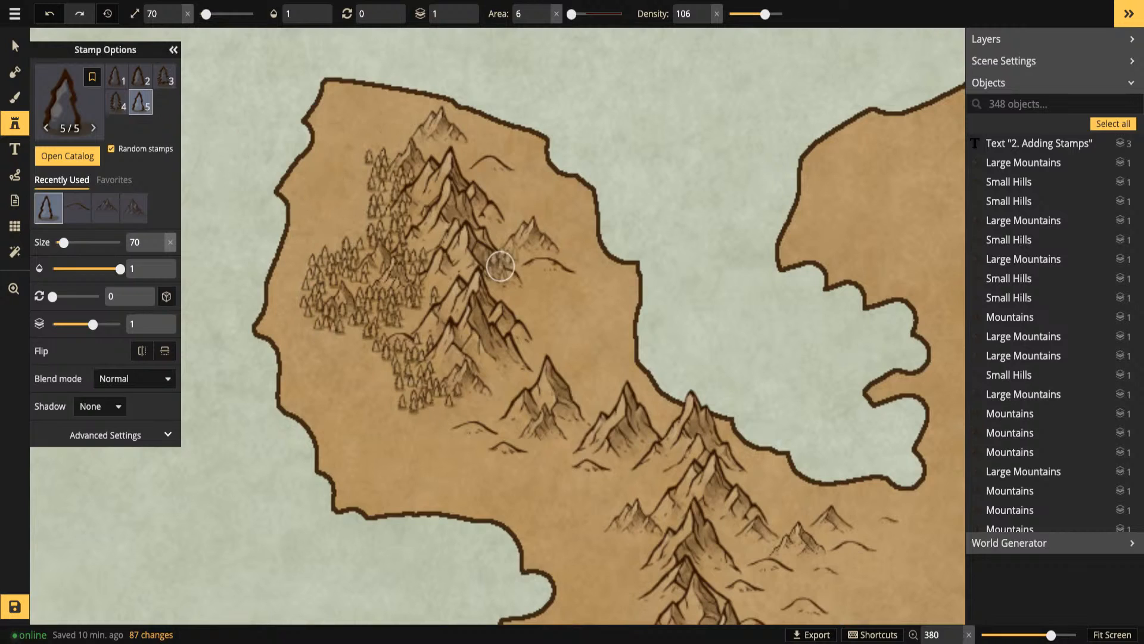
# Reset the stamp area to 0 and density to 100, and scatter single pines along the forest's northwestern and western edge
pyautogui.moveTo(766, 13); pyautogui.dragTo(763, 14)
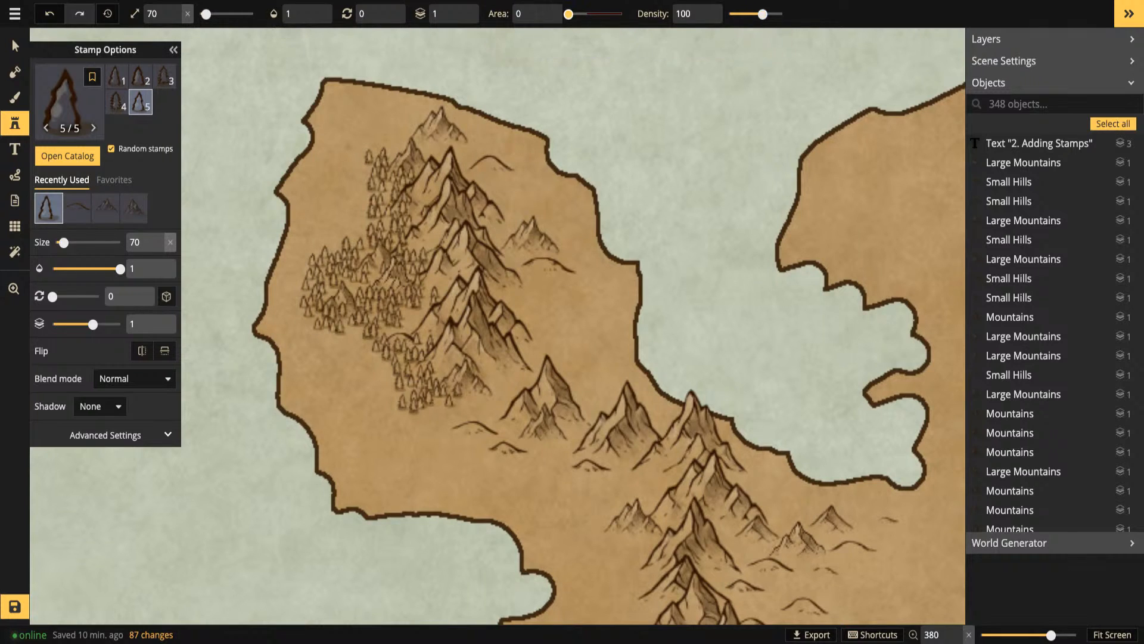
pyautogui.click(351, 170)
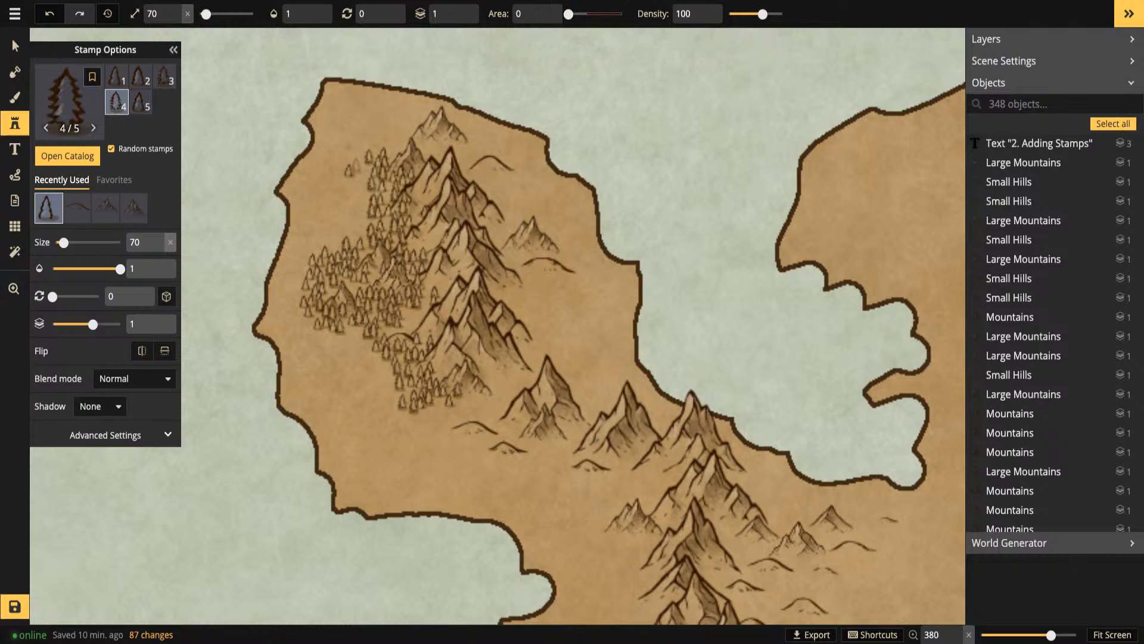
pyautogui.click(303, 213)
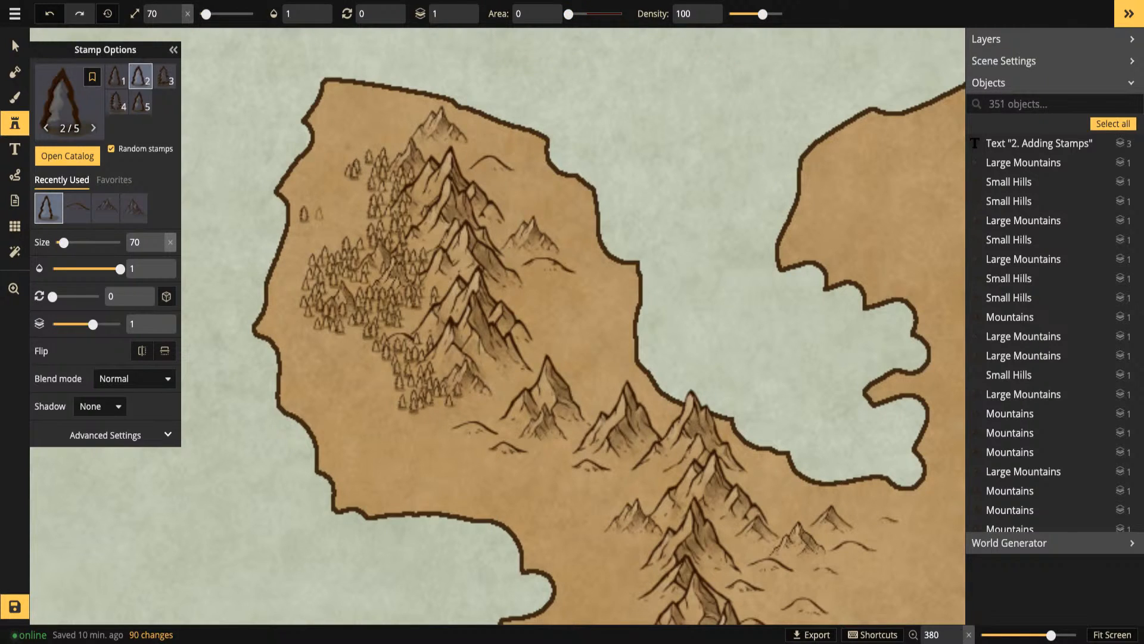
pyautogui.click(322, 214)
pyautogui.click(356, 222)
pyautogui.click(323, 251)
pyautogui.click(286, 277)
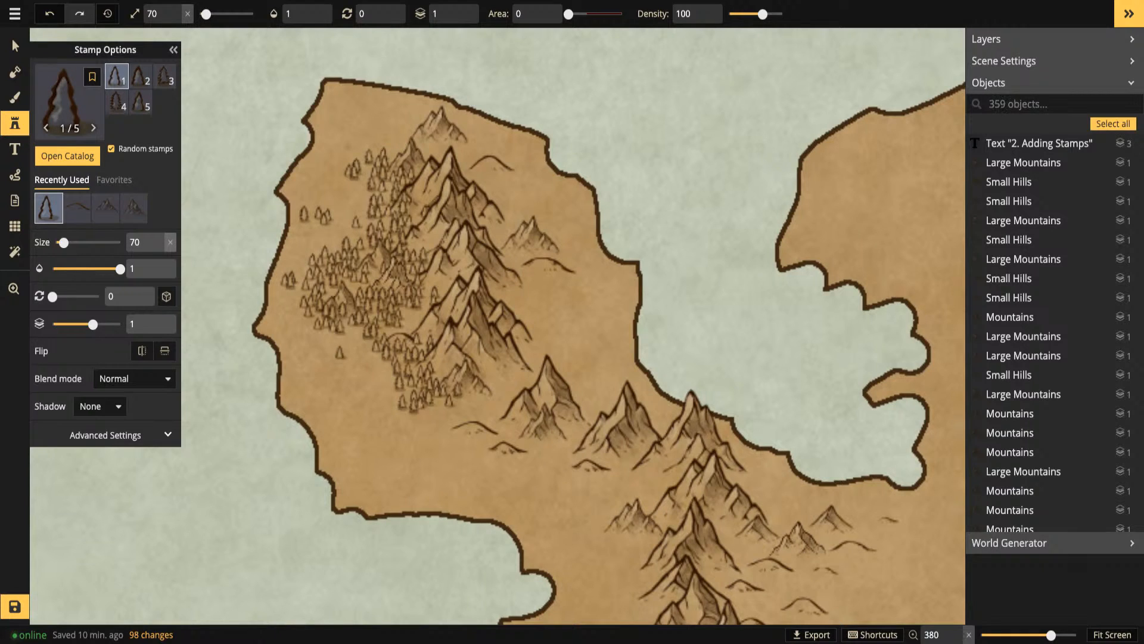
# Place single pine trees along the southwestern edge of the northwestern forest
pyautogui.click(341, 354)
pyautogui.click(349, 351)
pyautogui.click(323, 331)
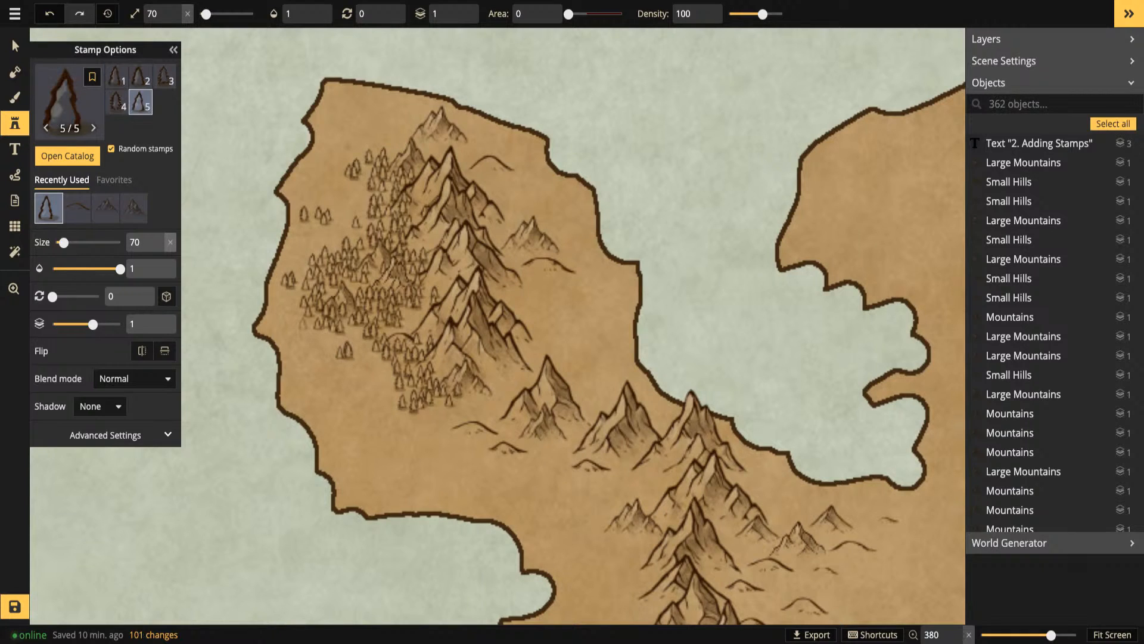
pyautogui.click(371, 358)
pyautogui.click(375, 367)
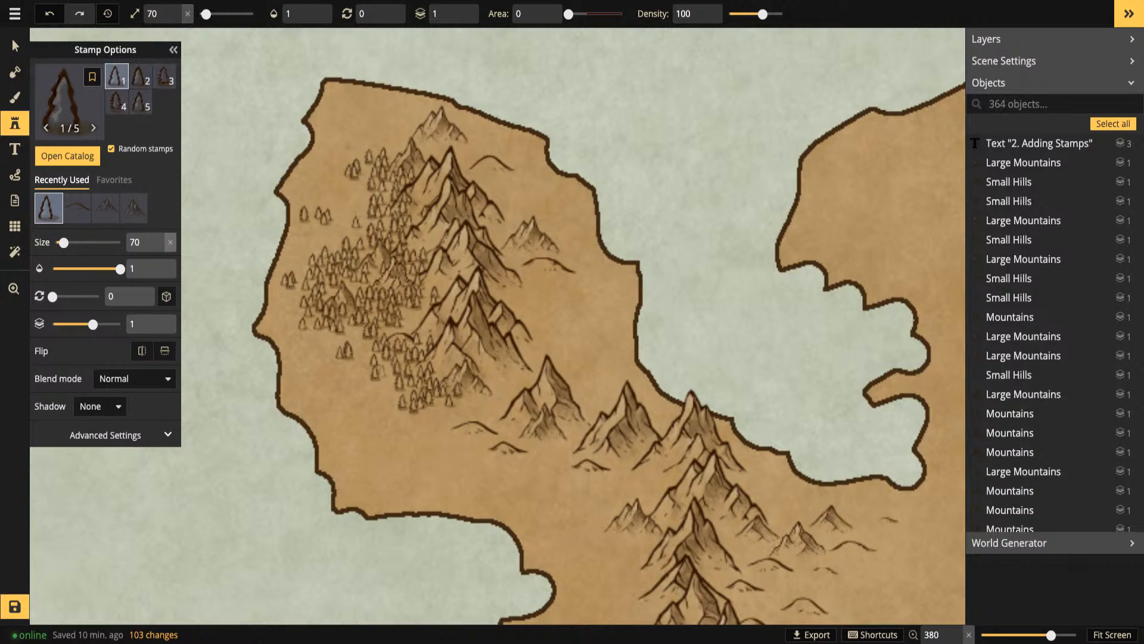
pyautogui.click(383, 366)
pyautogui.click(384, 372)
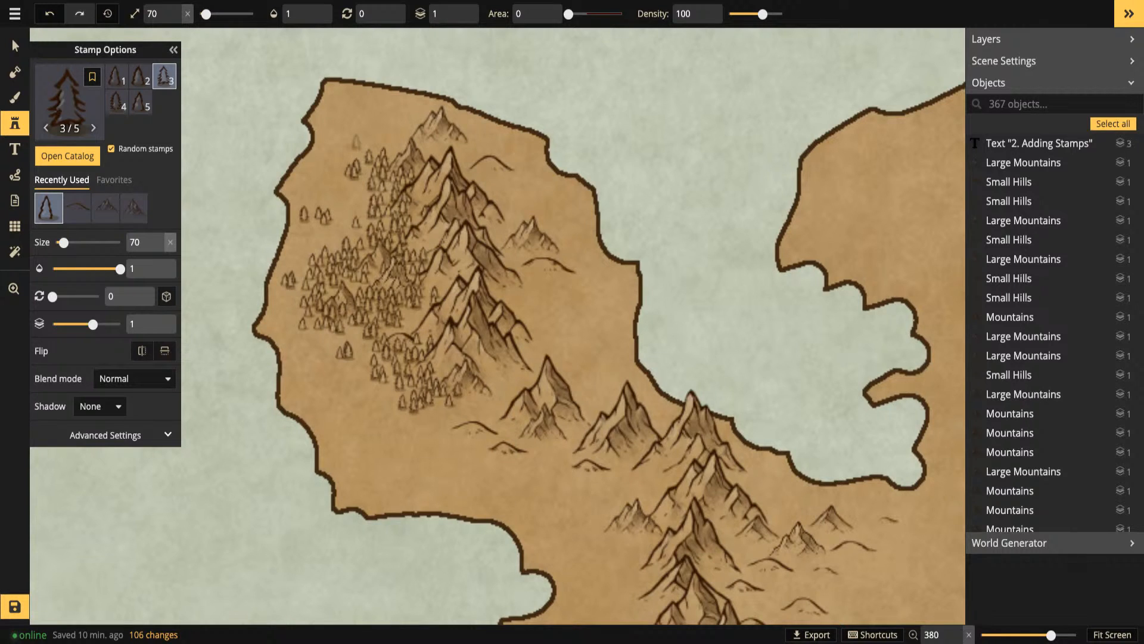
# Add a few single pines around the northwestern range's northernmost peak and at the forest's southern tip
pyautogui.click(392, 134)
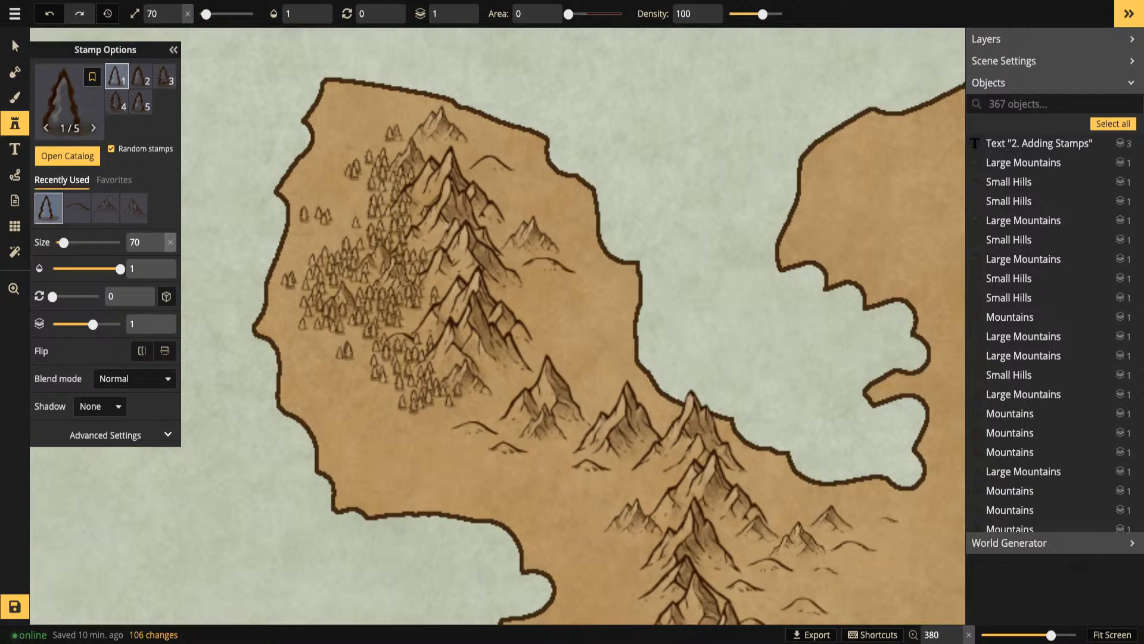
pyautogui.click(439, 141)
pyautogui.click(437, 141)
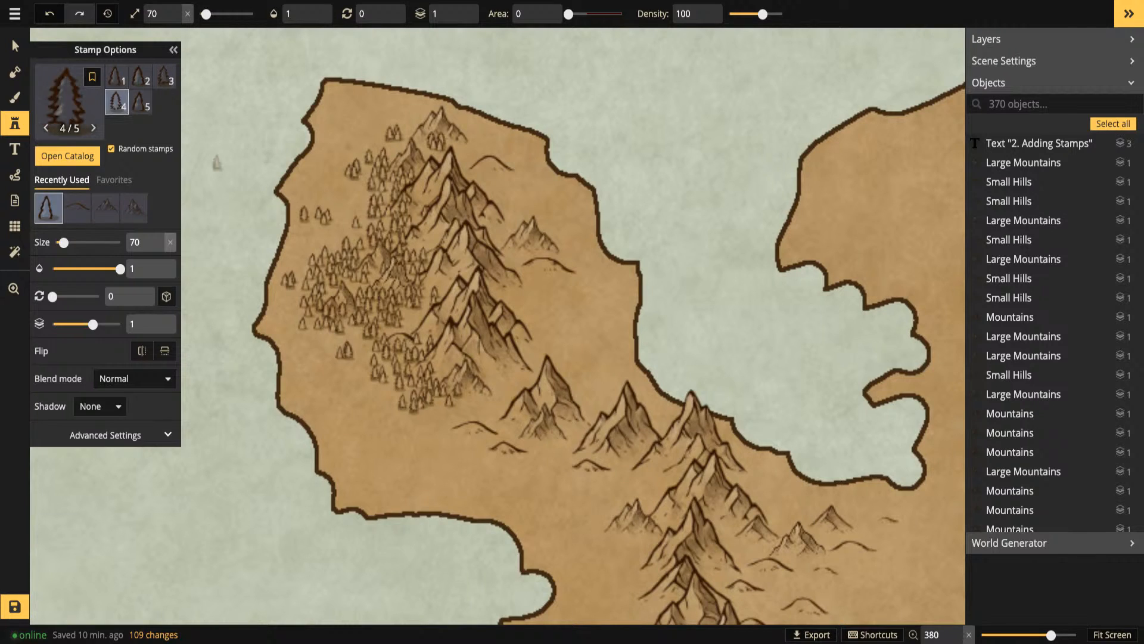
pyautogui.click(429, 408)
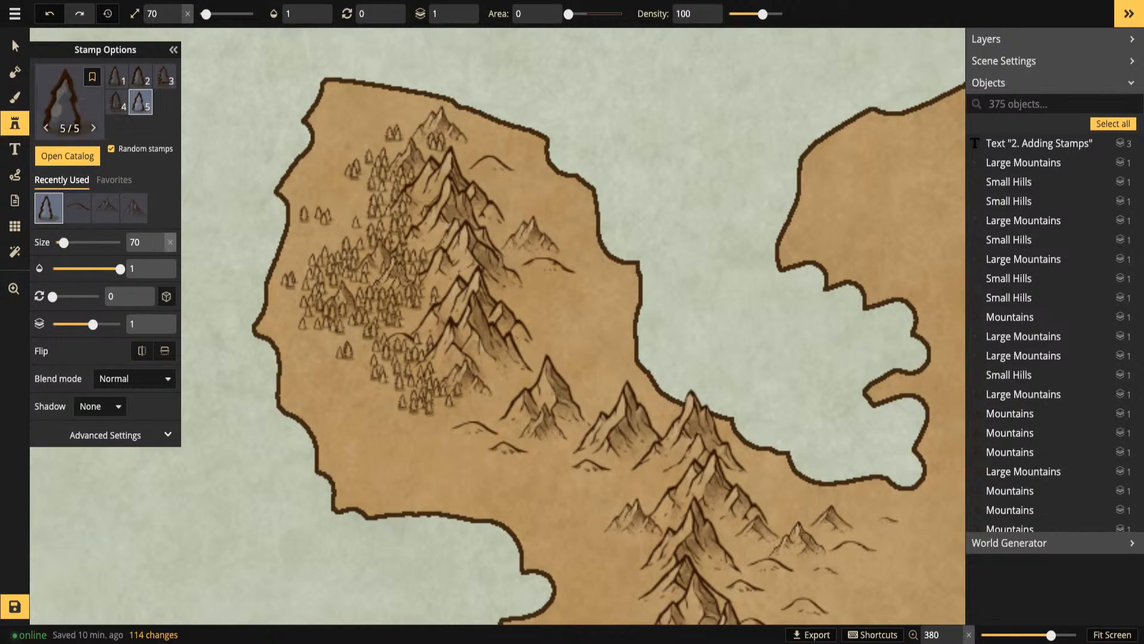
pyautogui.click(15, 72)
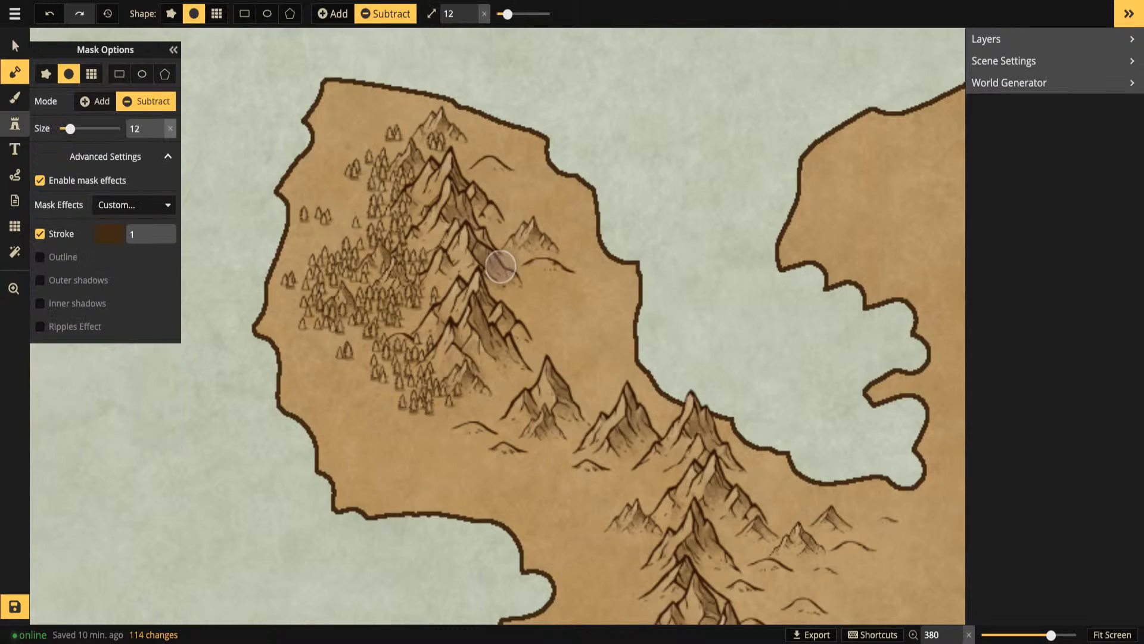
pyautogui.click(15, 122)
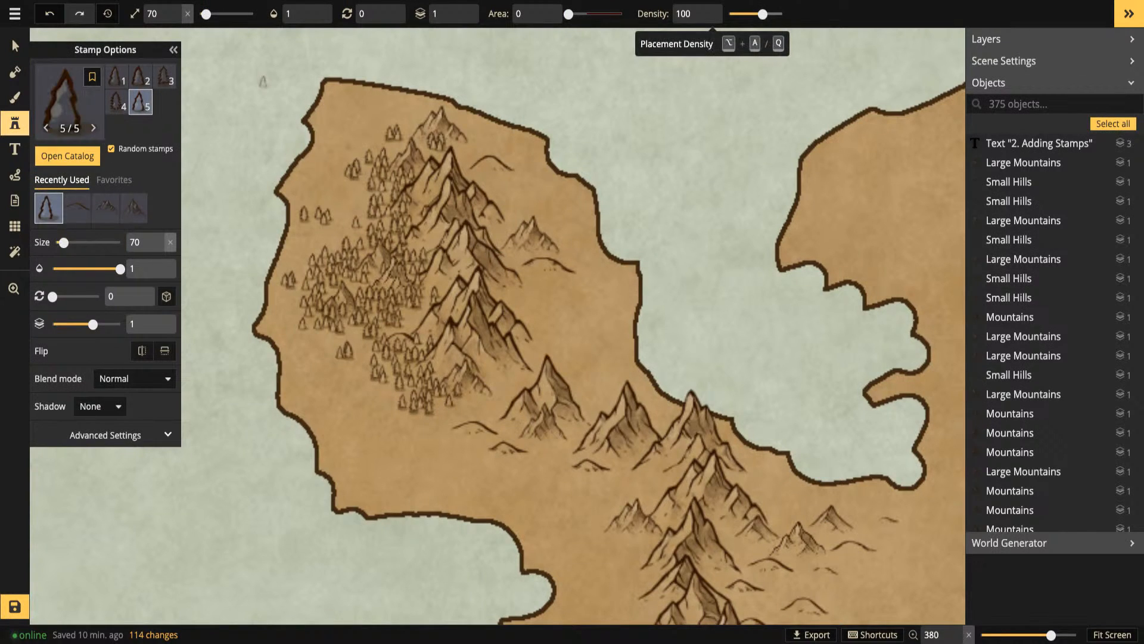
# Paint a dense pine forest with area 8 and density 111 between the western coast and the mountain range south of the peninsula
pyautogui.moveTo(762, 14); pyautogui.dragTo(764, 13)
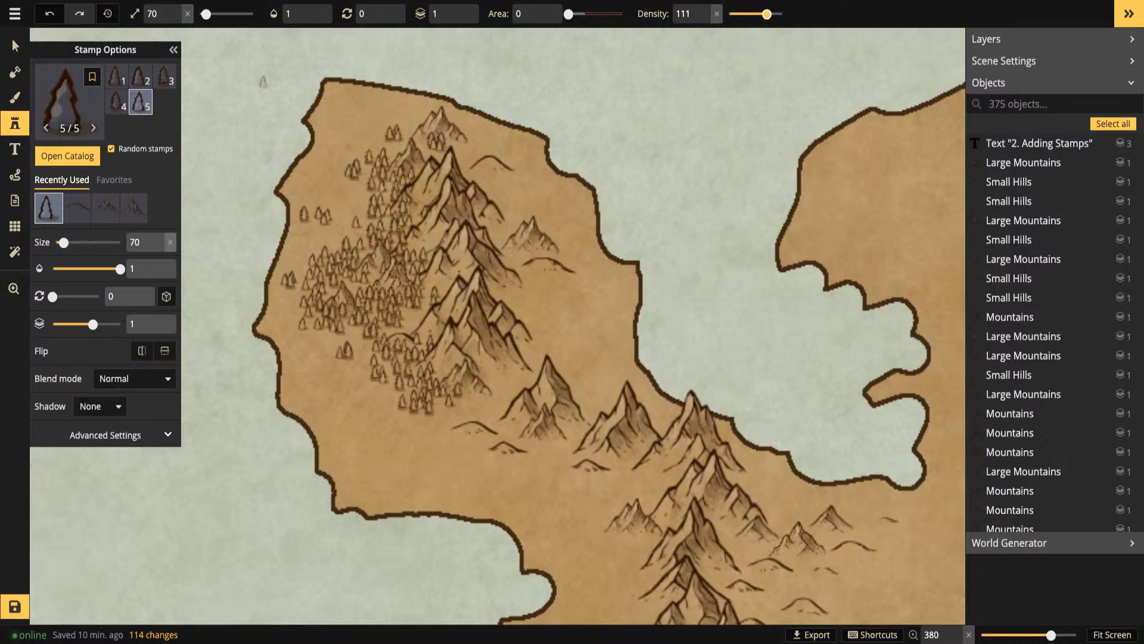
pyautogui.moveTo(569, 14); pyautogui.dragTo(573, 14)
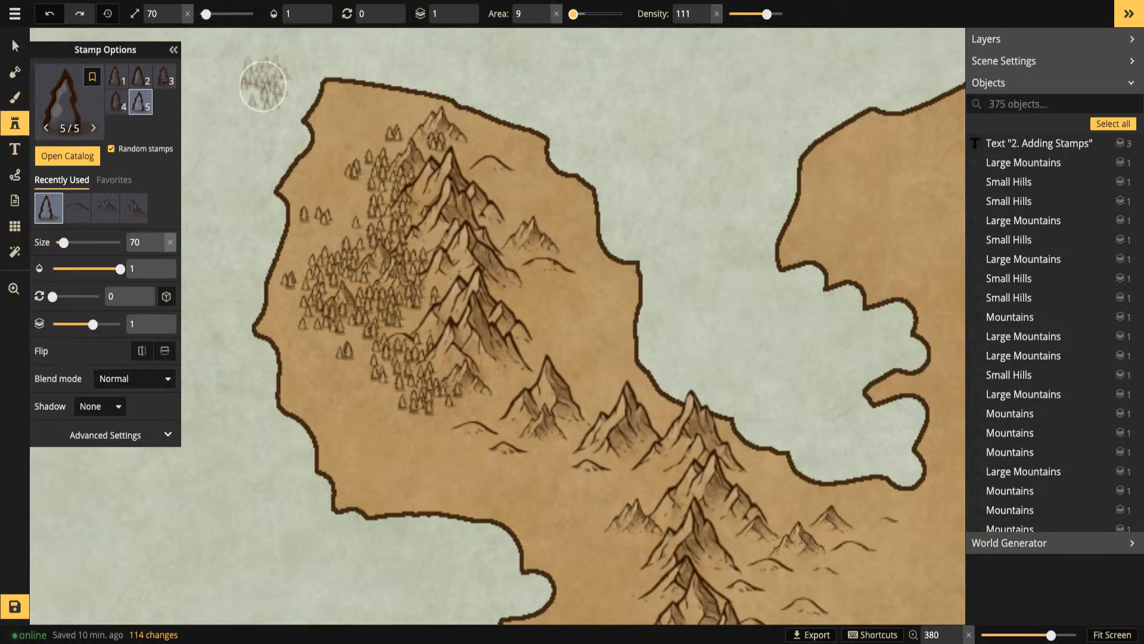
pyautogui.scroll(-5, 422, 307)
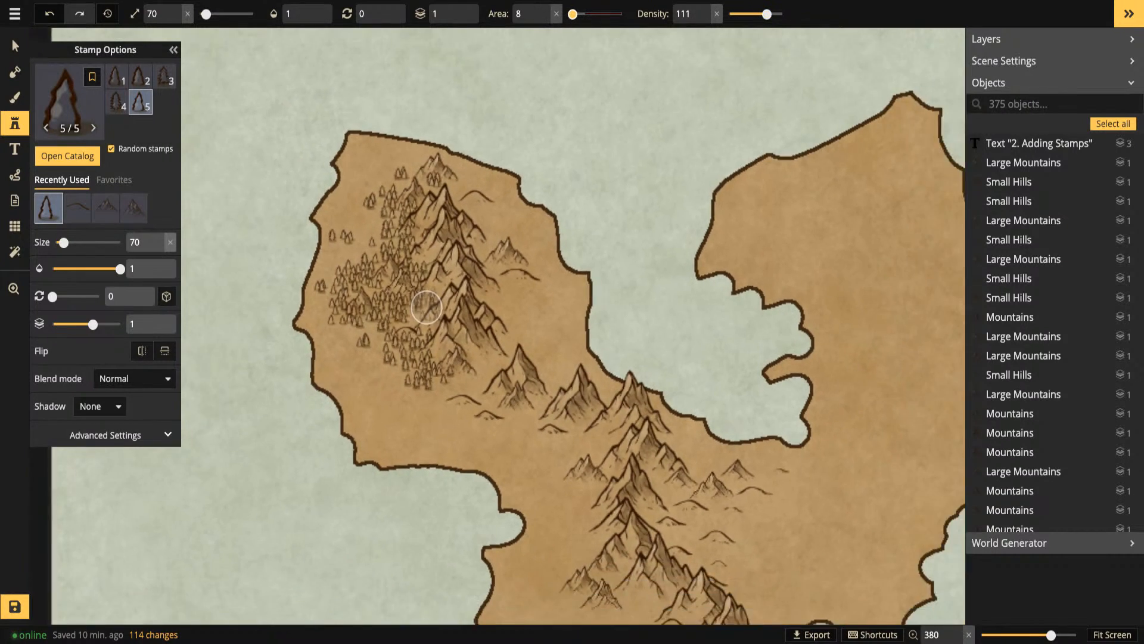
pyautogui.scroll(-4, 548, 336)
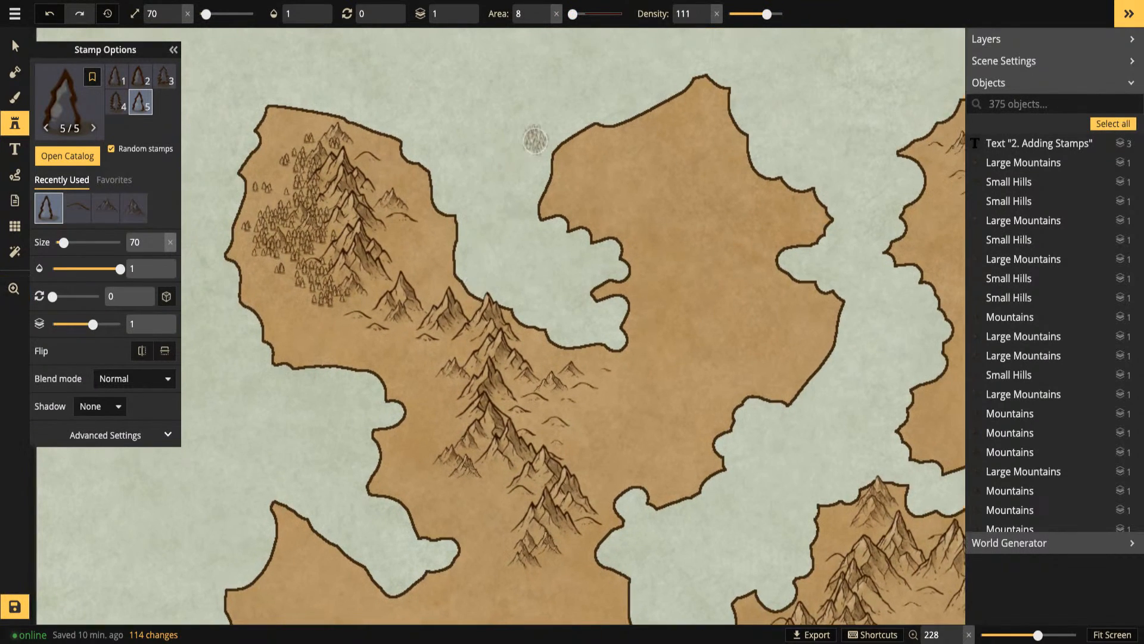
pyautogui.moveTo(455, 440)
pyautogui.mouseDown()
pyautogui.moveTo(420, 448)
pyautogui.moveTo(447, 451)
pyautogui.moveTo(398, 449)
pyautogui.moveTo(393, 433)
pyautogui.moveTo(402, 459)
pyautogui.mouseUp()
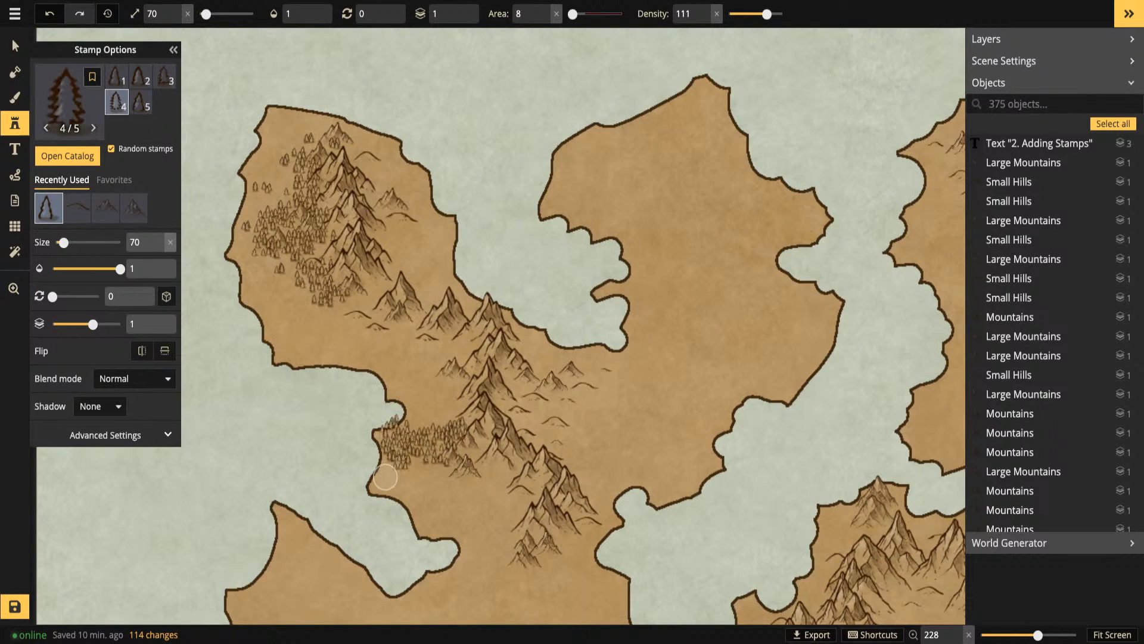
pyautogui.moveTo(428, 516)
pyautogui.mouseDown()
pyautogui.moveTo(470, 498)
pyautogui.moveTo(464, 486)
pyautogui.moveTo(491, 491)
pyautogui.moveTo(483, 497)
pyautogui.moveTo(511, 489)
pyautogui.moveTo(520, 508)
pyautogui.moveTo(504, 516)
pyautogui.moveTo(501, 544)
pyautogui.moveTo(481, 516)
pyautogui.moveTo(495, 500)
pyautogui.moveTo(492, 472)
pyautogui.moveTo(492, 484)
pyautogui.moveTo(484, 469)
pyautogui.moveTo(398, 495)
pyautogui.moveTo(448, 498)
pyautogui.moveTo(411, 471)
pyautogui.moveTo(448, 483)
pyautogui.mouseUp()
# Paint a small pine cluster near the southern coast of the northwestern peninsula
pyautogui.moveTo(560, 351); pyautogui.dragTo(445, 344)
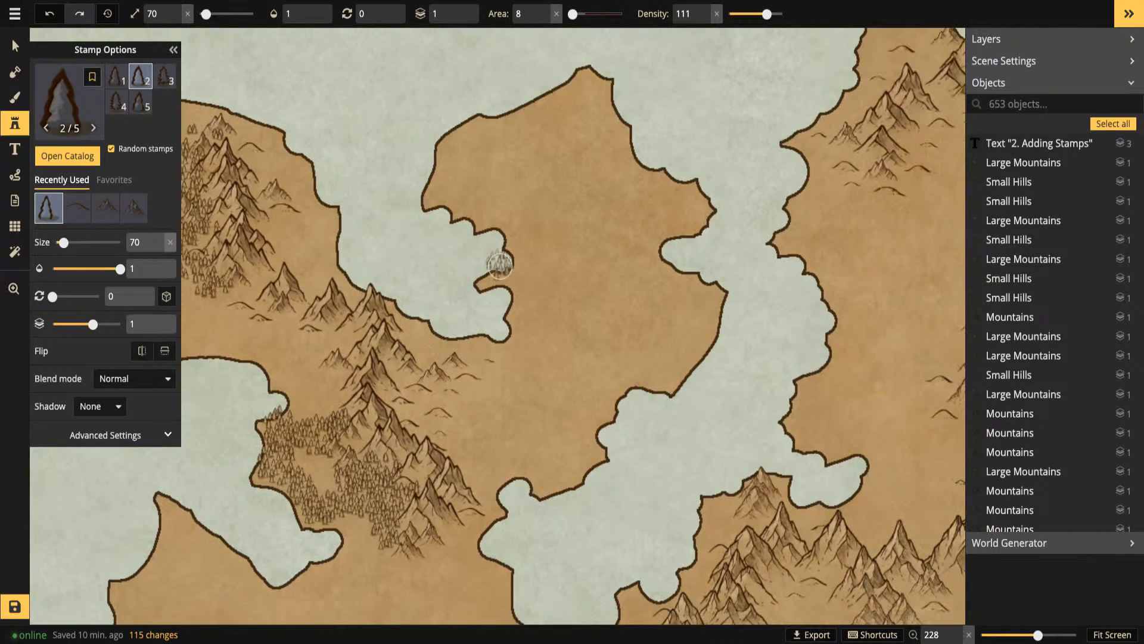
pyautogui.moveTo(517, 392); pyautogui.dragTo(581, 346)
pyautogui.moveTo(346, 296); pyautogui.dragTo(421, 286)
pyautogui.moveTo(320, 275)
pyautogui.mouseDown()
pyautogui.moveTo(491, 327)
pyautogui.moveTo(496, 292)
pyautogui.moveTo(357, 178)
pyautogui.mouseUp()
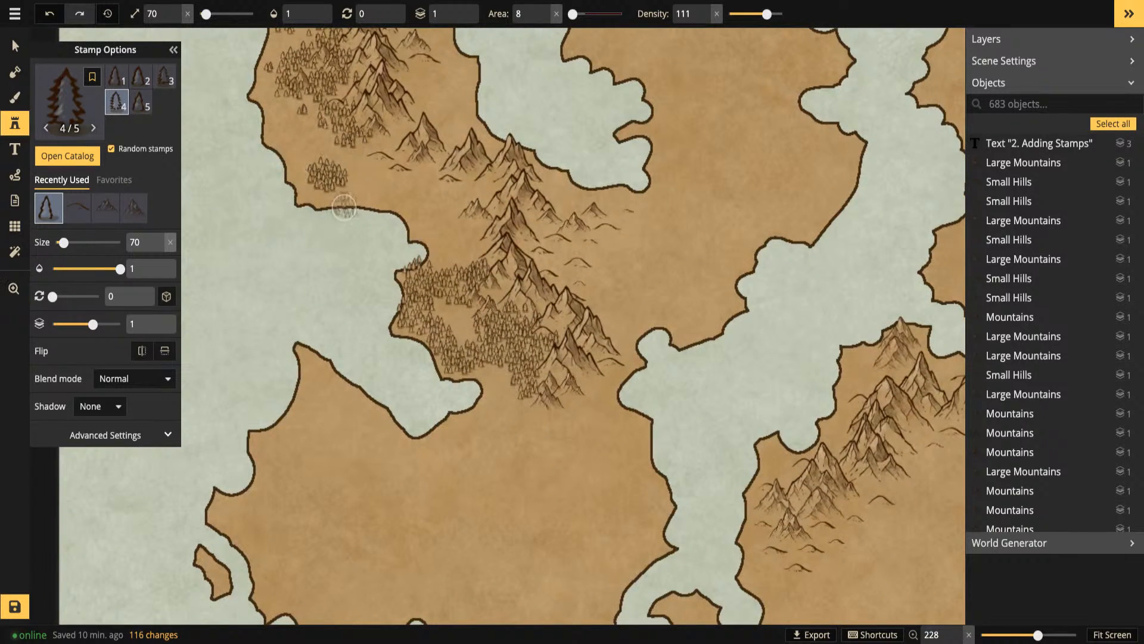
# Paint several separate pine forest patches across the mountain-free northeastern lobe of the western continent
pyautogui.scroll(-3, 424, 307)
pyautogui.moveTo(424, 246); pyautogui.dragTo(431, 511)
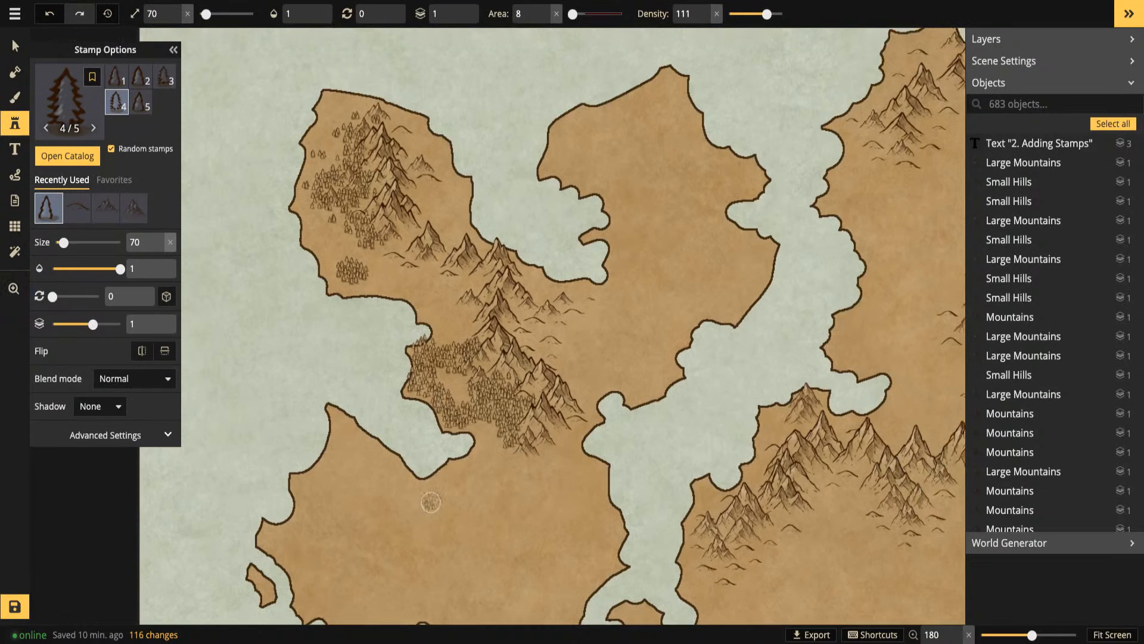
pyautogui.moveTo(676, 235)
pyautogui.mouseDown()
pyautogui.moveTo(649, 243)
pyautogui.moveTo(700, 253)
pyautogui.moveTo(672, 243)
pyautogui.moveTo(659, 261)
pyautogui.moveTo(679, 267)
pyautogui.moveTo(645, 285)
pyautogui.moveTo(641, 303)
pyautogui.moveTo(661, 301)
pyautogui.moveTo(647, 189)
pyautogui.moveTo(688, 208)
pyautogui.moveTo(705, 194)
pyautogui.mouseUp()
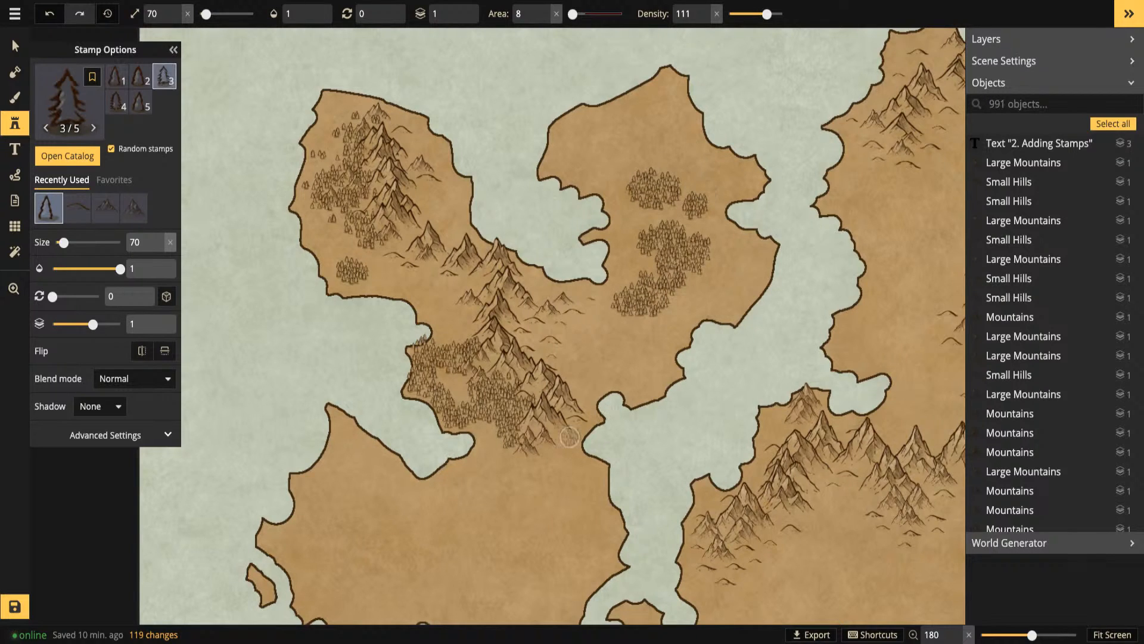
# Paint pine forests southeast of the eastern continent's northern range and along the northwestern and southeastern flanks of its central range
pyautogui.press('space')
pyautogui.moveTo(752, 348); pyautogui.dragTo(346, 400)
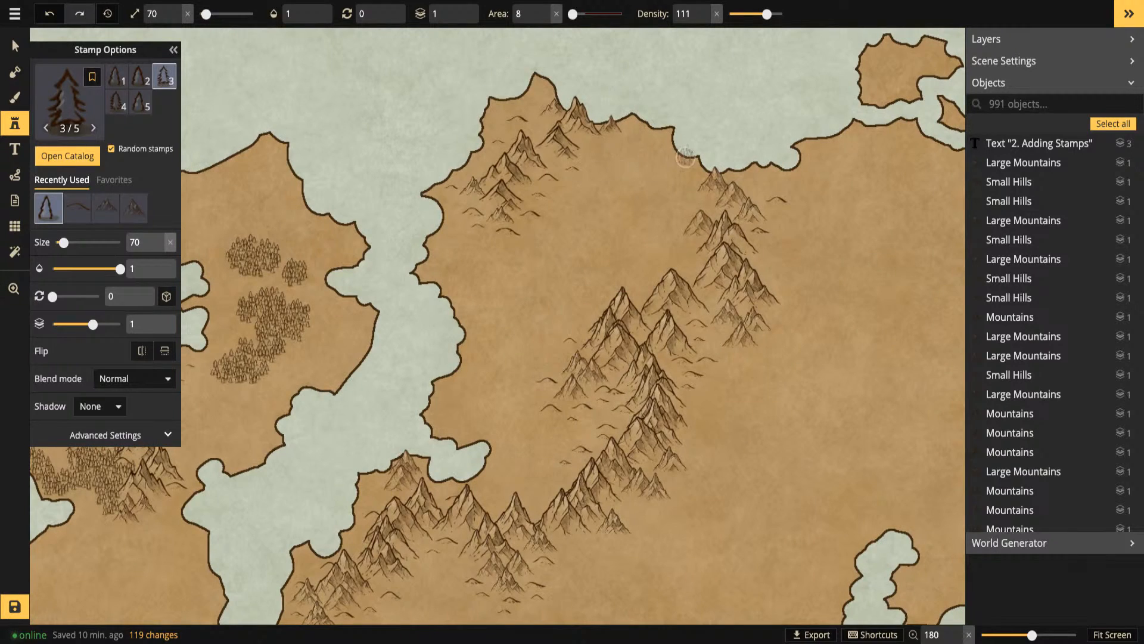
pyautogui.moveTo(576, 154)
pyautogui.mouseDown()
pyautogui.moveTo(579, 178)
pyautogui.moveTo(545, 174)
pyautogui.moveTo(523, 210)
pyautogui.moveTo(545, 216)
pyautogui.moveTo(524, 228)
pyautogui.mouseUp()
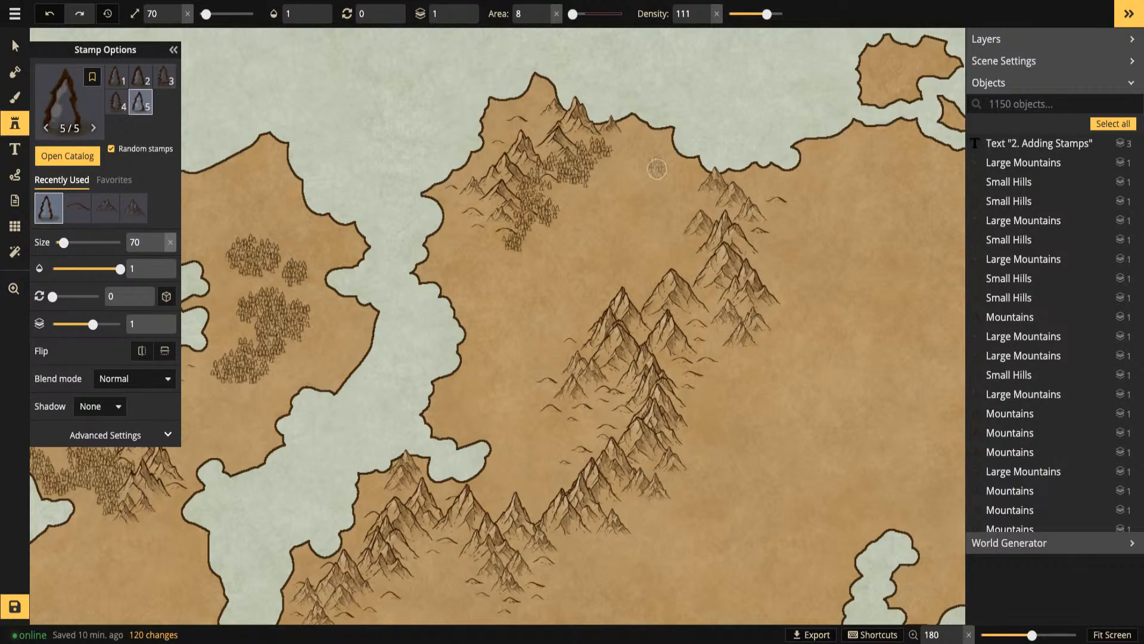
pyautogui.moveTo(704, 186)
pyautogui.mouseDown()
pyautogui.moveTo(699, 230)
pyautogui.moveTo(662, 237)
pyautogui.moveTo(708, 244)
pyautogui.moveTo(705, 261)
pyautogui.moveTo(633, 303)
pyautogui.moveTo(581, 310)
pyautogui.moveTo(584, 333)
pyautogui.moveTo(558, 333)
pyautogui.moveTo(583, 347)
pyautogui.moveTo(544, 351)
pyautogui.mouseUp()
pyautogui.moveTo(677, 452)
pyautogui.mouseDown()
pyautogui.moveTo(698, 462)
pyautogui.moveTo(647, 472)
pyautogui.moveTo(668, 485)
pyautogui.moveTo(631, 502)
pyautogui.mouseUp()
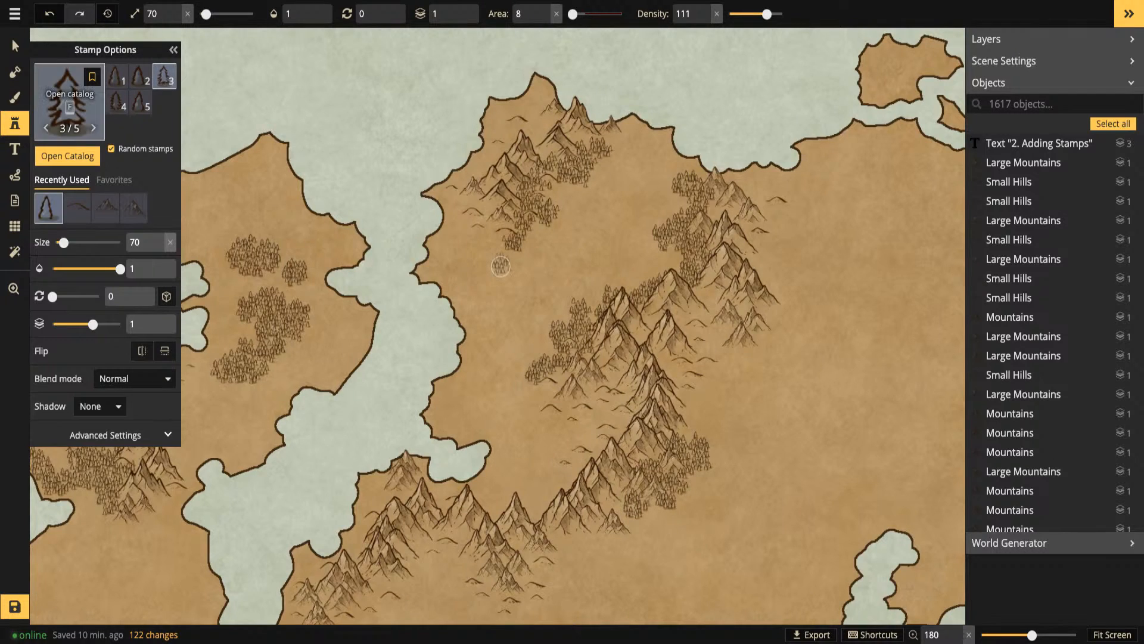
# Choose the lighter round-crowned tree set with nine stamps from the Parchment World catalog and reset area to 0 and density to 100
pyautogui.press('f')
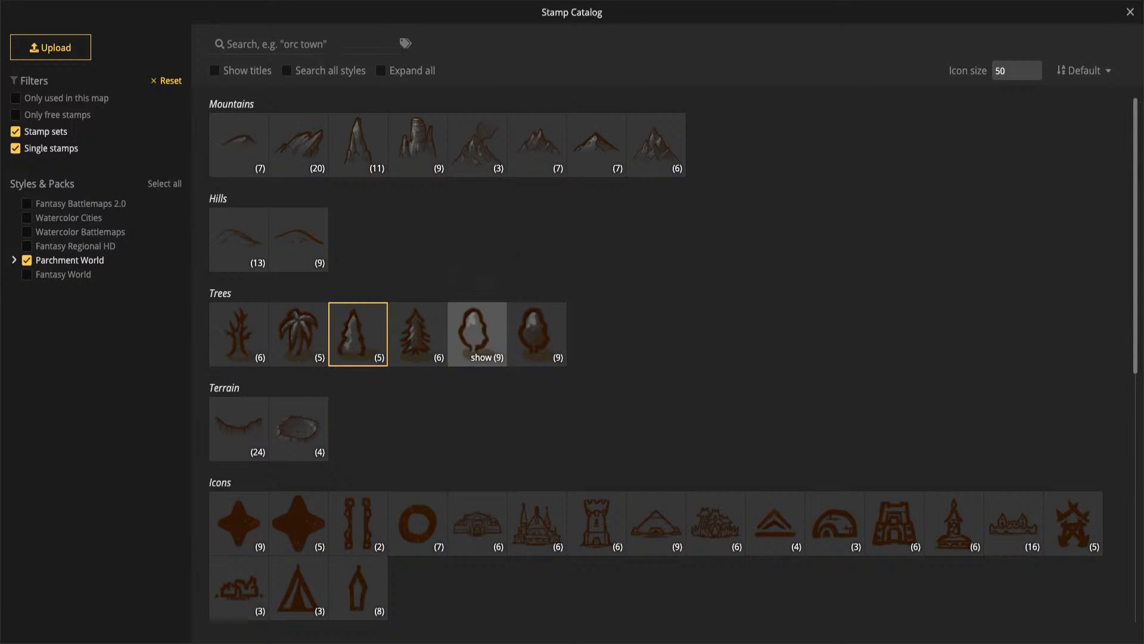
pyautogui.click(477, 334)
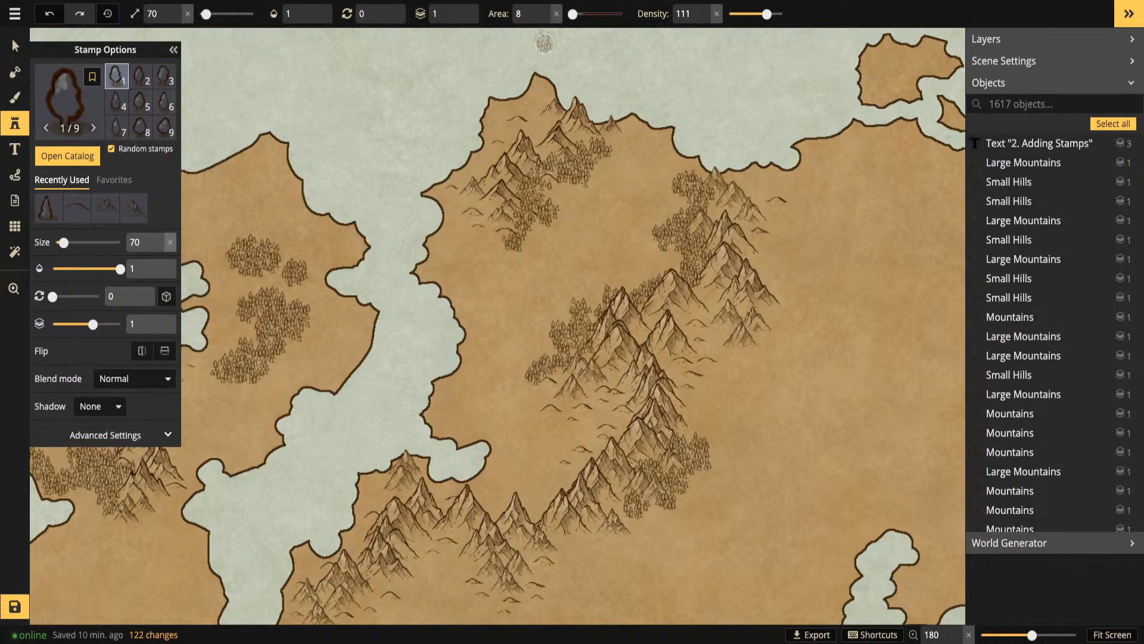
pyautogui.click(556, 14)
pyautogui.click(717, 14)
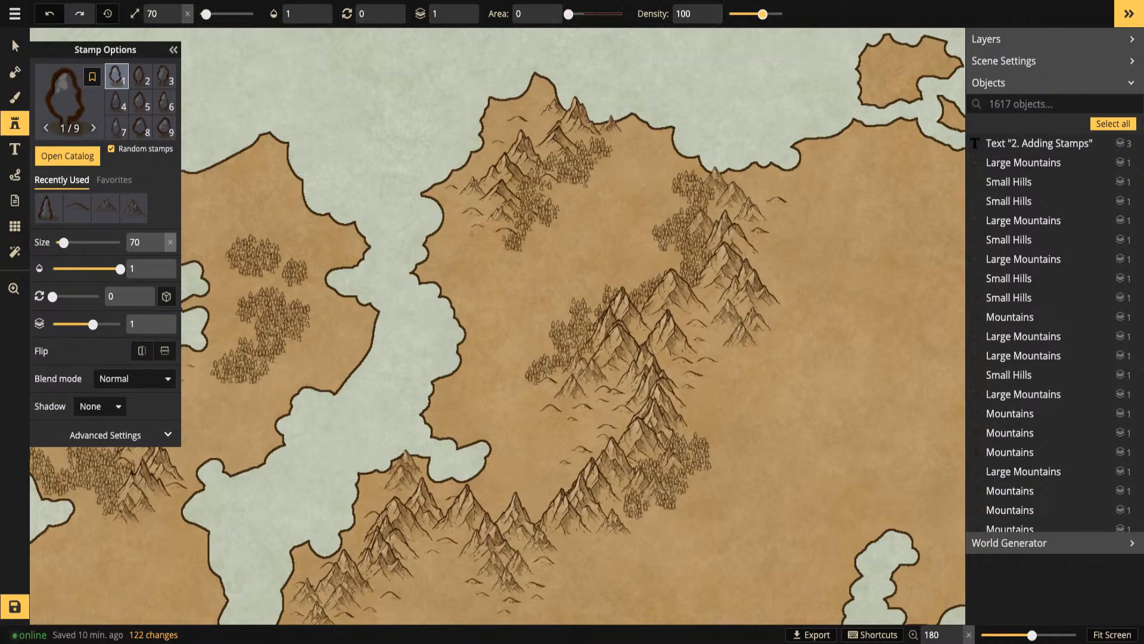
pyautogui.scroll(2, 472, 214)
pyautogui.scroll(5, 472, 213)
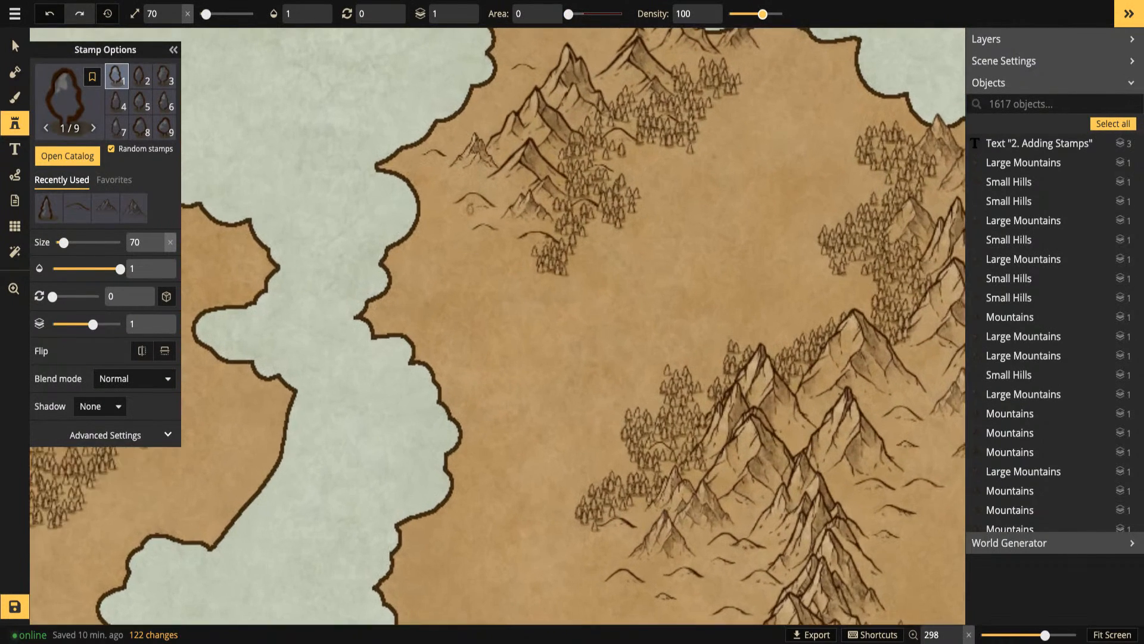
# Set the stamp area to 9 and density to 111, and paint round-crowned forests along the northwestern side of the eastern continent's southern range
pyautogui.moveTo(470, 213); pyautogui.dragTo(395, 260)
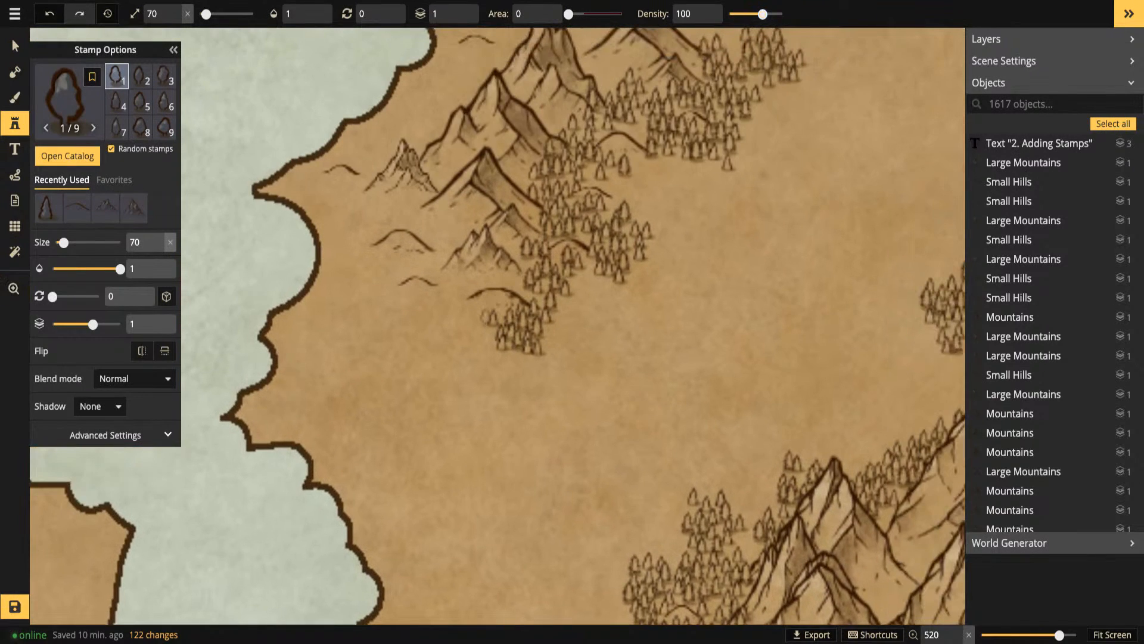
pyautogui.scroll(-8, 367, 195)
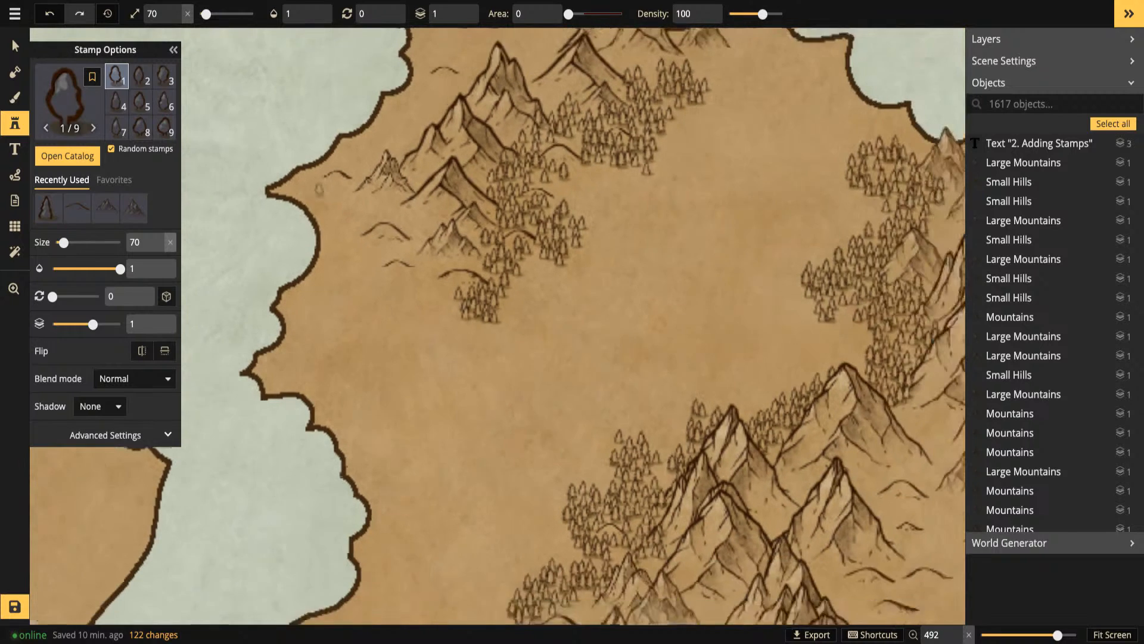
pyautogui.scroll(-1, 377, 192)
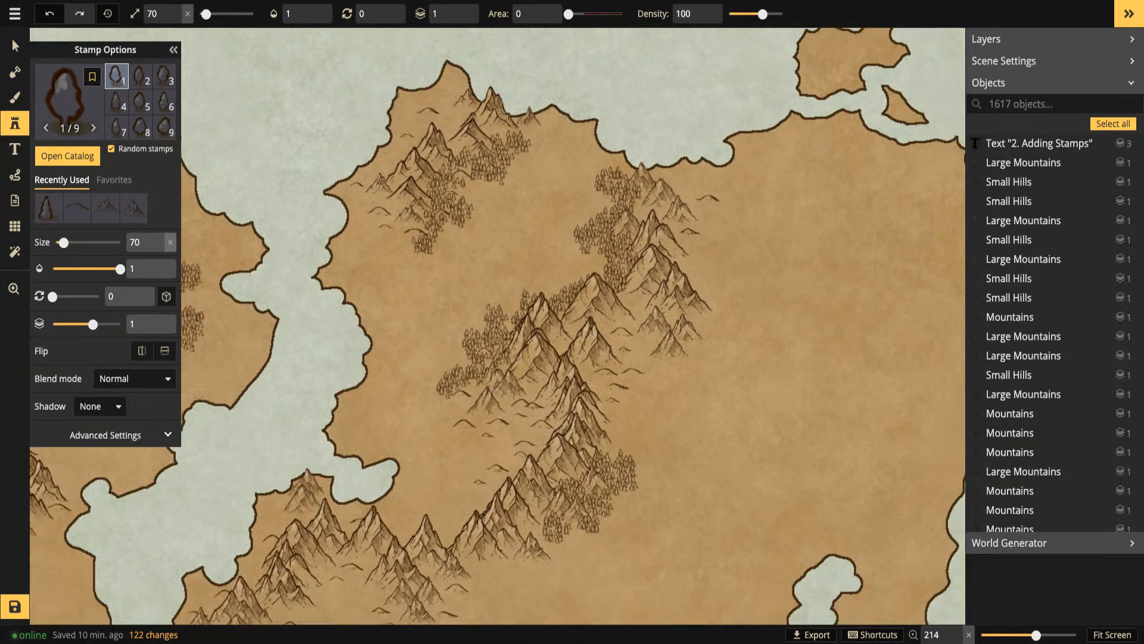
pyautogui.moveTo(763, 14); pyautogui.dragTo(764, 14)
pyautogui.moveTo(569, 13); pyautogui.dragTo(572, 14)
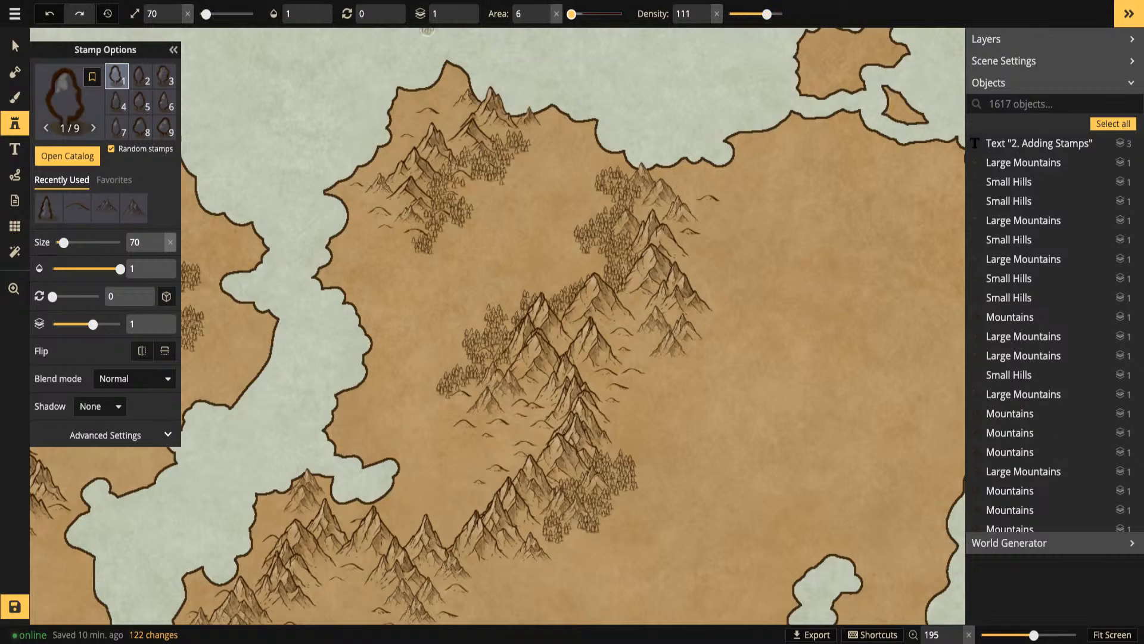
pyautogui.moveTo(476, 379); pyautogui.dragTo(553, 201)
pyautogui.scroll(-1, 451, 269)
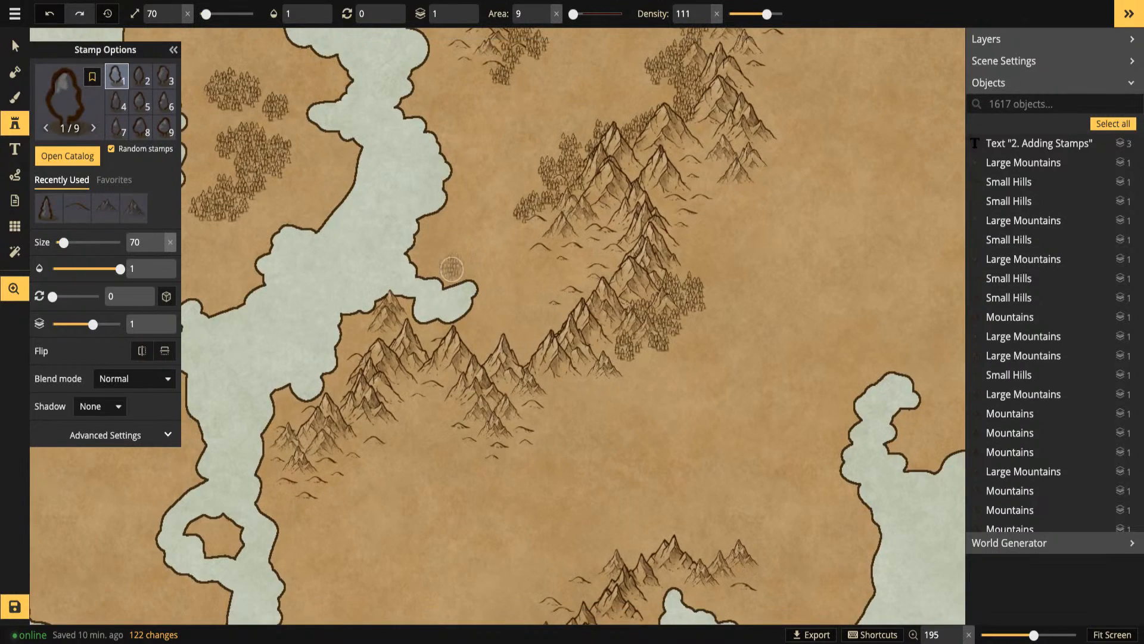
pyautogui.scroll(-5, 451, 268)
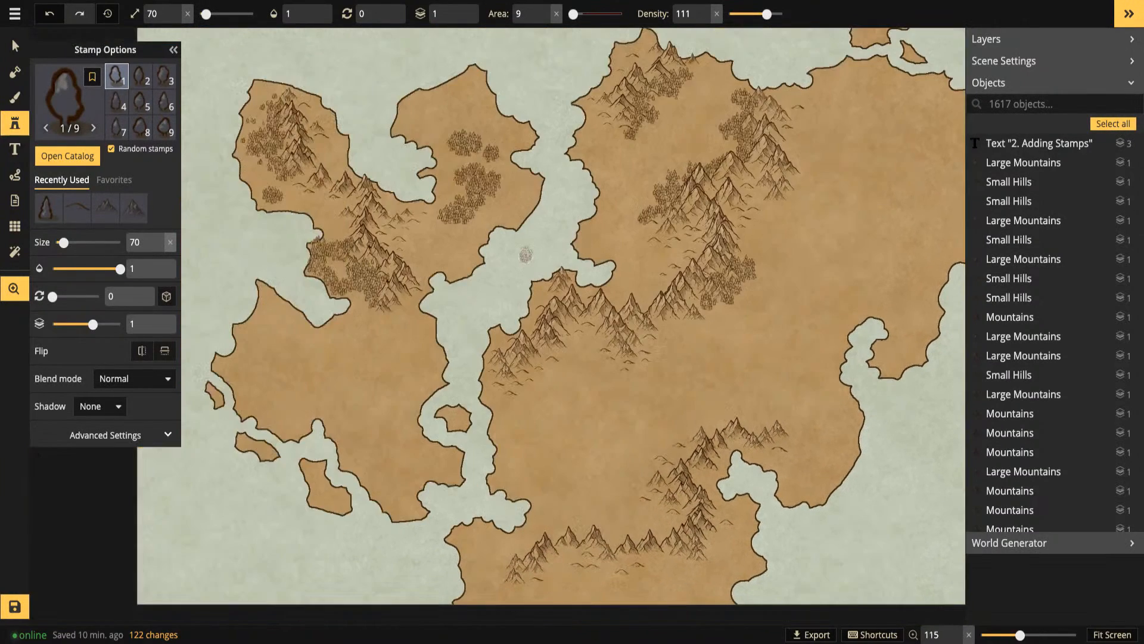
pyautogui.moveTo(525, 254); pyautogui.dragTo(462, 236)
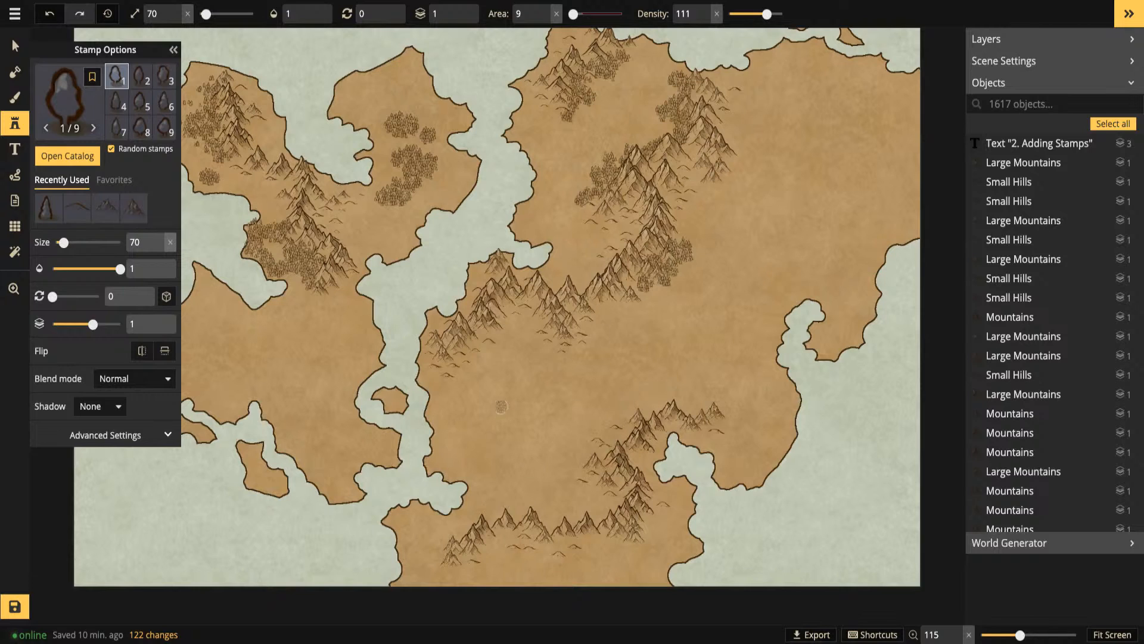
pyautogui.scroll(-1, 500, 386)
pyautogui.moveTo(501, 379); pyautogui.dragTo(489, 310)
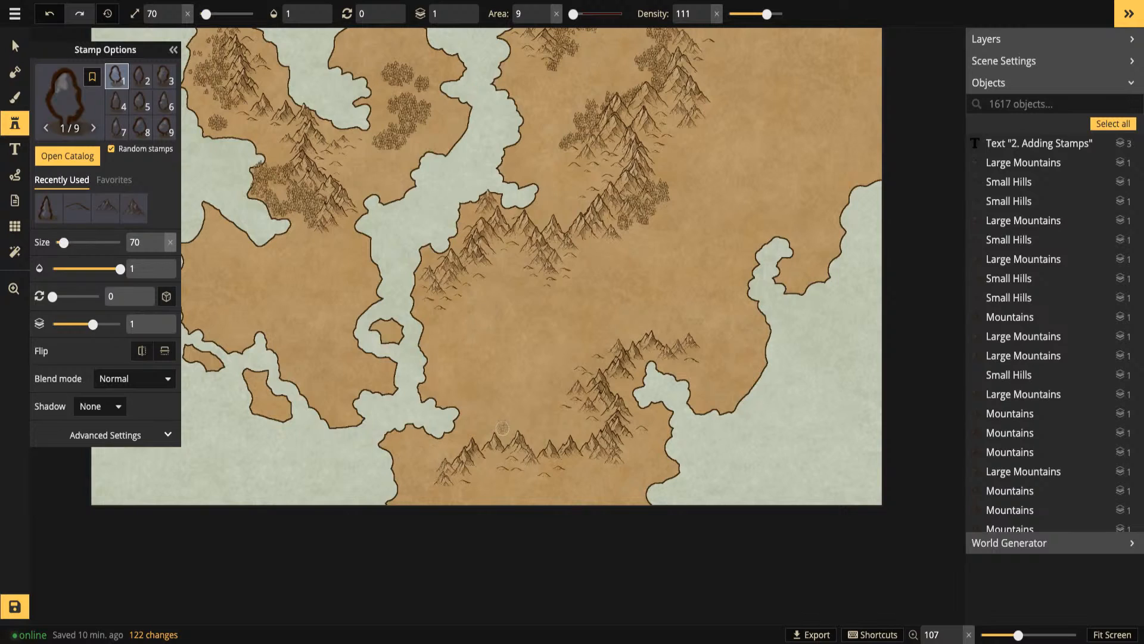
pyautogui.moveTo(466, 444)
pyautogui.mouseDown()
pyautogui.moveTo(512, 431)
pyautogui.moveTo(486, 410)
pyautogui.moveTo(513, 408)
pyautogui.moveTo(540, 445)
pyautogui.moveTo(480, 454)
pyautogui.moveTo(491, 457)
pyautogui.moveTo(476, 469)
pyautogui.moveTo(598, 427)
pyautogui.moveTo(558, 380)
pyautogui.moveTo(616, 350)
pyautogui.moveTo(584, 411)
pyautogui.mouseUp()
pyautogui.moveTo(605, 360)
pyautogui.mouseDown()
pyautogui.moveTo(577, 381)
pyautogui.moveTo(593, 361)
pyautogui.moveTo(639, 344)
pyautogui.mouseUp()
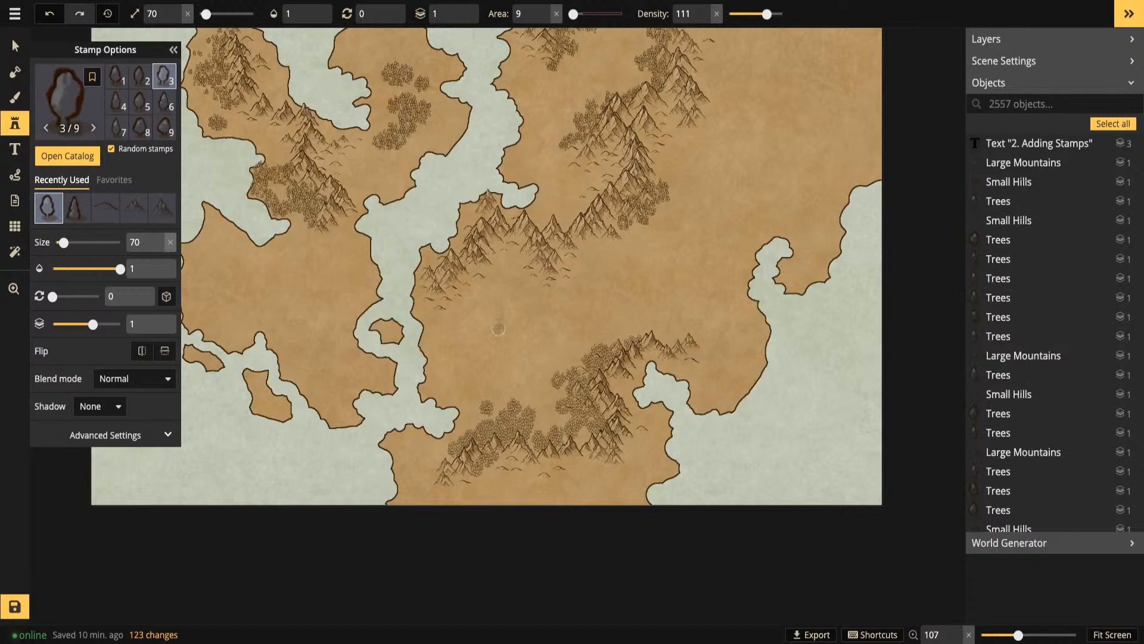
# Paint a curved round-crowned forest enclosing the plain northwest of the southern range, plus a separate oval patch to its northeast
pyautogui.moveTo(465, 341)
pyautogui.mouseDown()
pyautogui.moveTo(503, 340)
pyautogui.moveTo(470, 346)
pyautogui.moveTo(475, 378)
pyautogui.moveTo(494, 374)
pyautogui.moveTo(465, 361)
pyautogui.moveTo(496, 315)
pyautogui.moveTo(545, 310)
pyautogui.moveTo(565, 317)
pyautogui.moveTo(566, 343)
pyautogui.mouseUp()
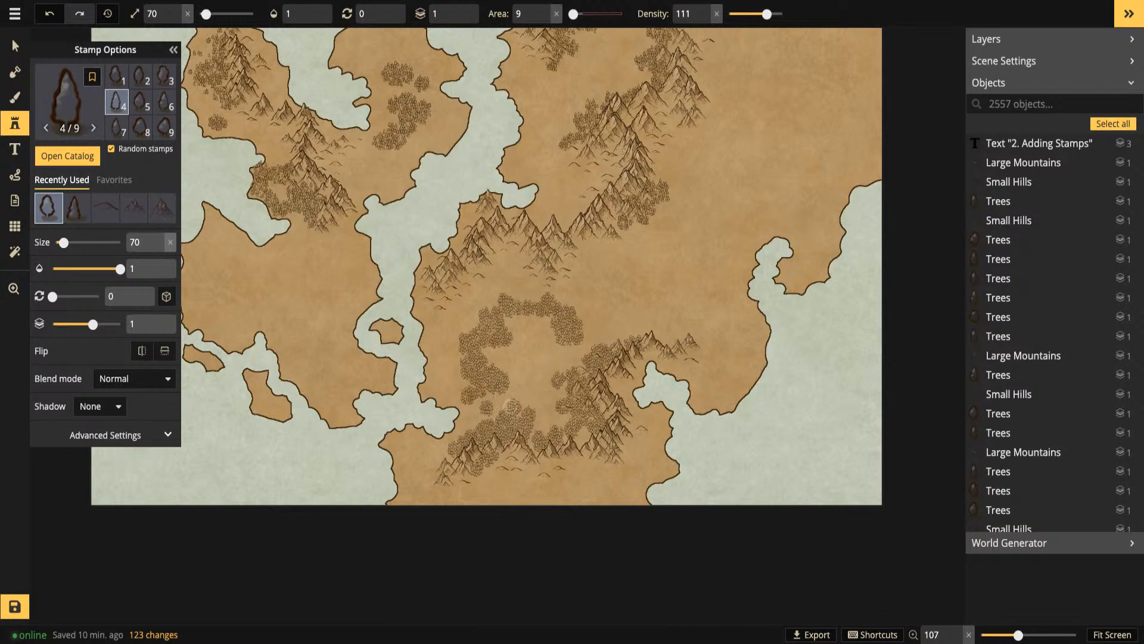
pyautogui.moveTo(520, 407); pyautogui.dragTo(475, 409)
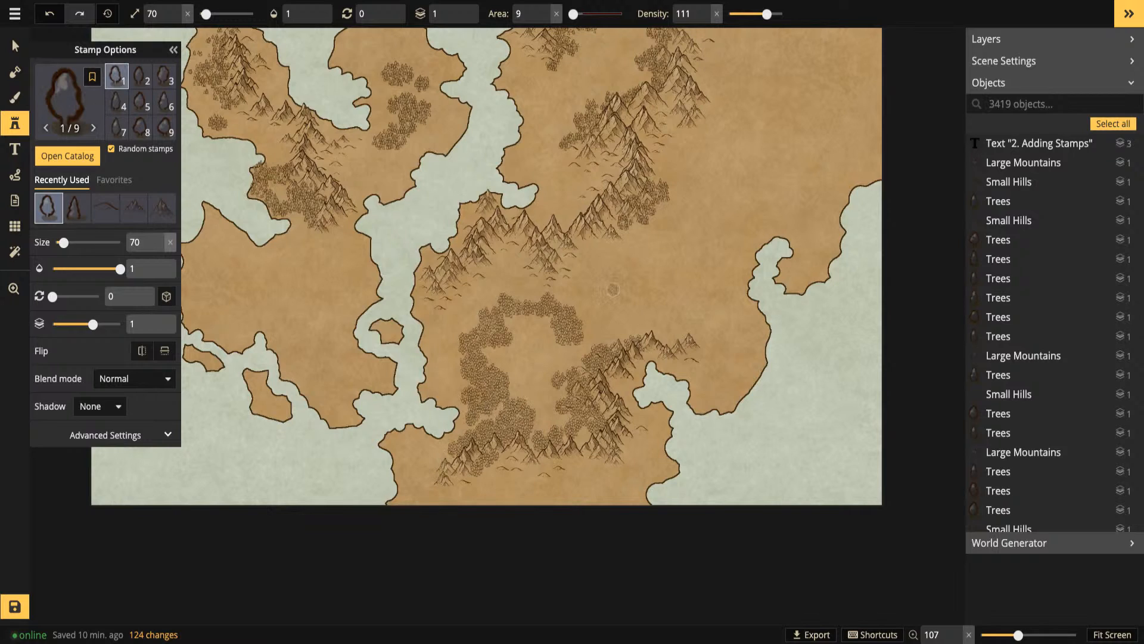
pyautogui.moveTo(600, 295)
pyautogui.mouseDown()
pyautogui.moveTo(602, 307)
pyautogui.moveTo(635, 301)
pyautogui.moveTo(618, 290)
pyautogui.moveTo(610, 299)
pyautogui.moveTo(639, 275)
pyautogui.mouseUp()
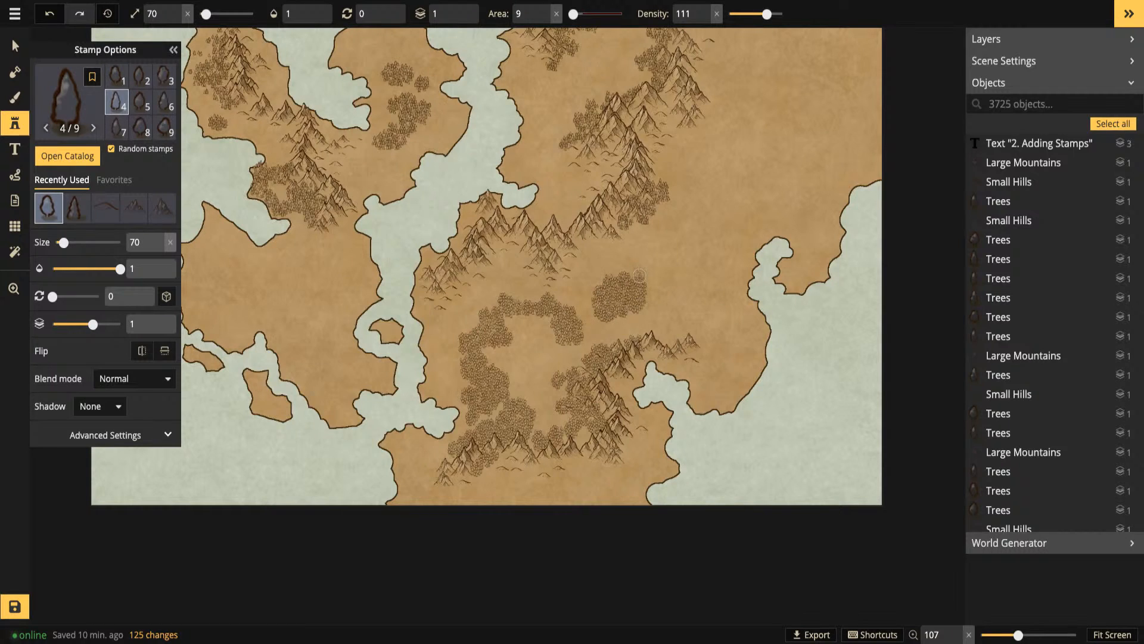
# Deselect the freshly painted trees and save the map
pyautogui.scroll(-1, 639, 275)
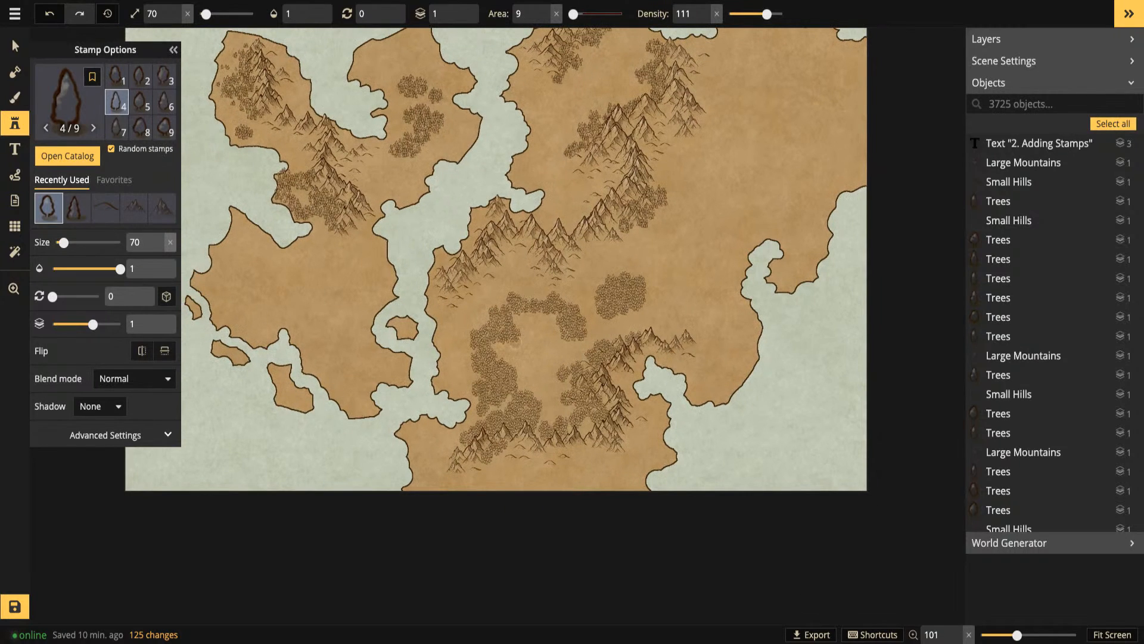
pyautogui.moveTo(603, 246); pyautogui.dragTo(516, 320)
pyautogui.scroll(1, 568, 345)
pyautogui.scroll(4, 568, 346)
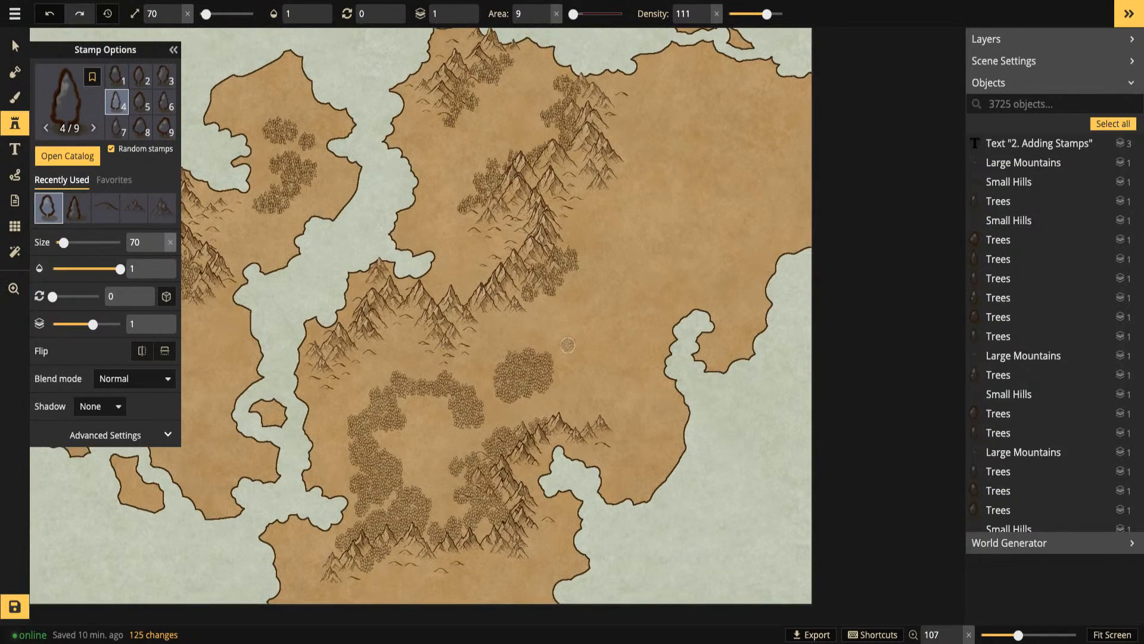
pyautogui.moveTo(568, 346); pyautogui.dragTo(457, 271)
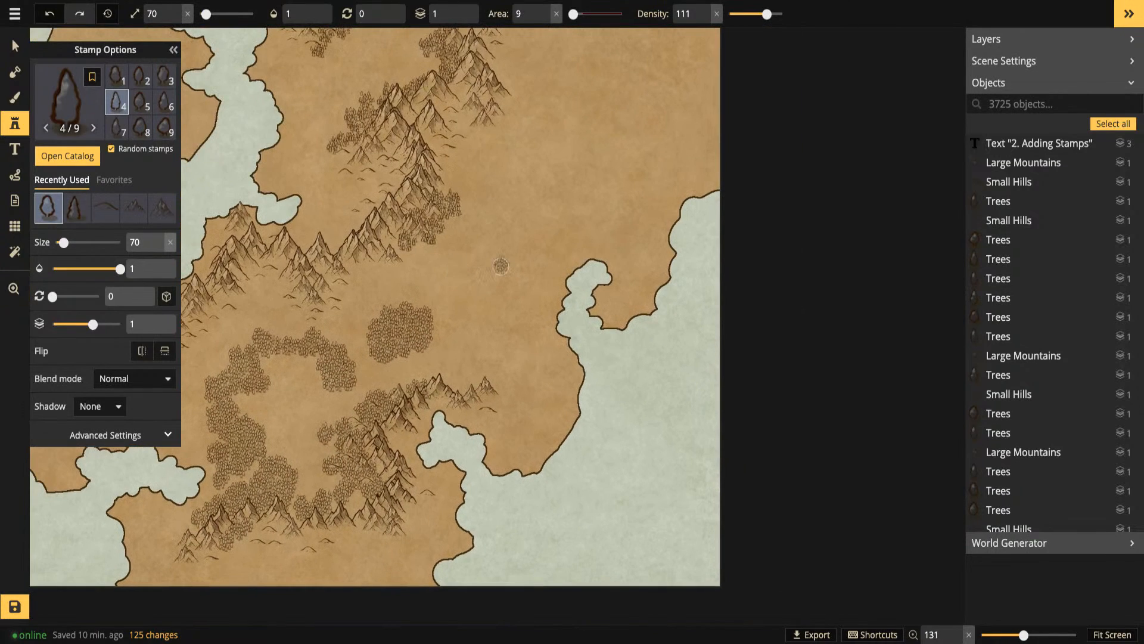
pyautogui.click(15, 46)
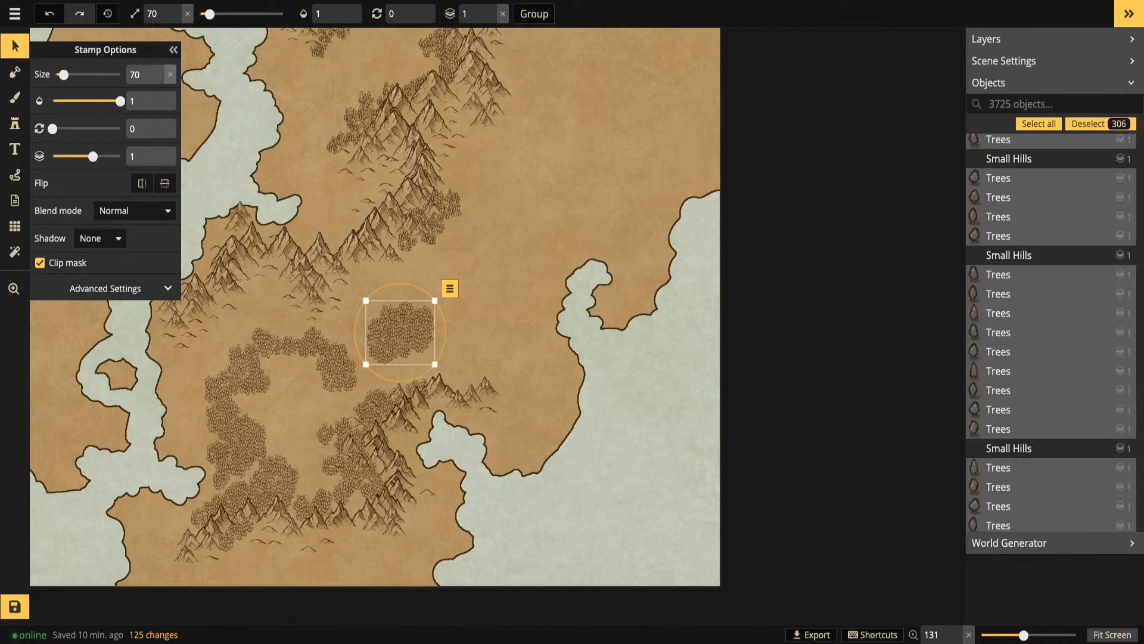
pyautogui.click(1111, 634)
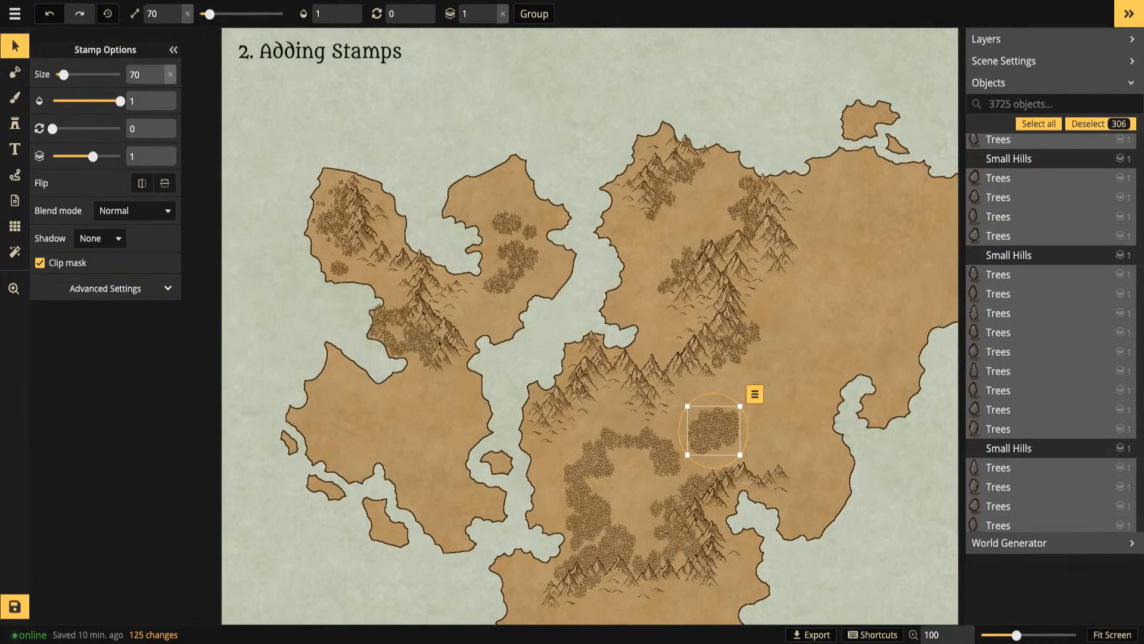
pyautogui.press('Escape')
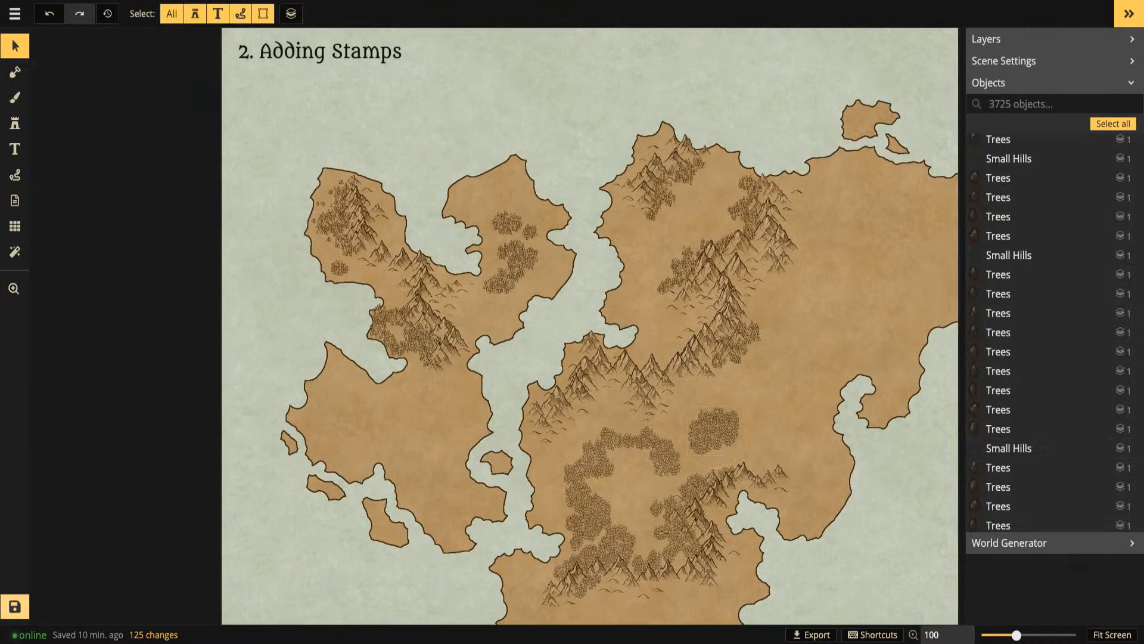
pyautogui.click(15, 606)
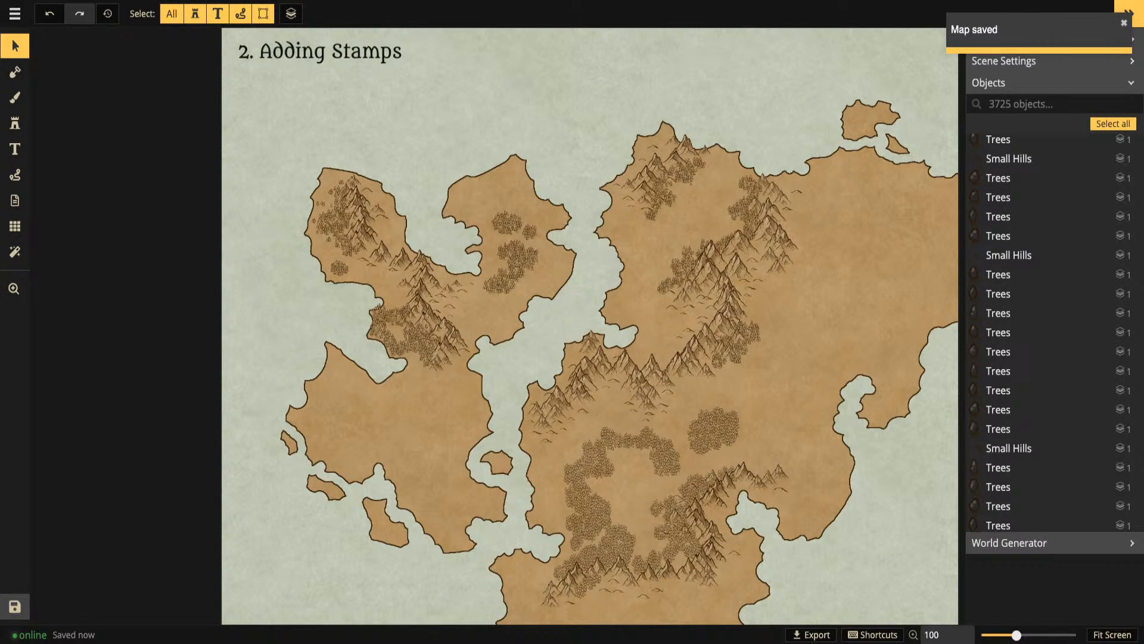
# Reset the stamp area to 0 and density to 100, and scatter single round-crowned trees along the edges of the curved southern forest
pyautogui.scroll(-3, 671, 321)
pyautogui.press('space')
pyautogui.moveTo(715, 325); pyautogui.dragTo(654, 323)
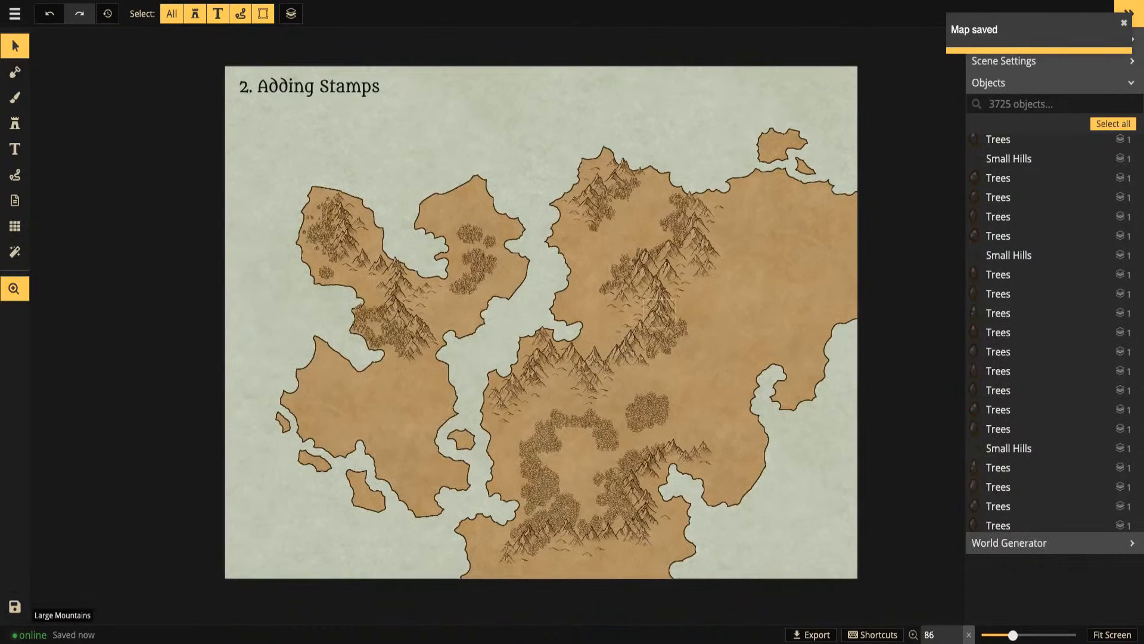
pyautogui.scroll(1, 535, 370)
pyautogui.scroll(3, 504, 365)
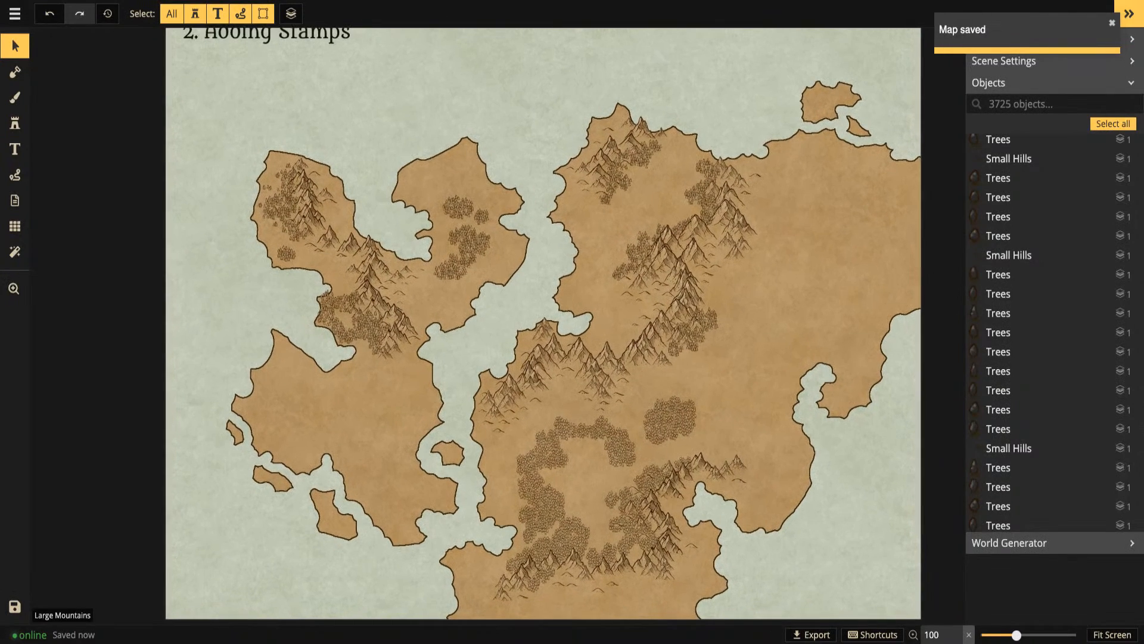
pyautogui.scroll(2, 447, 331)
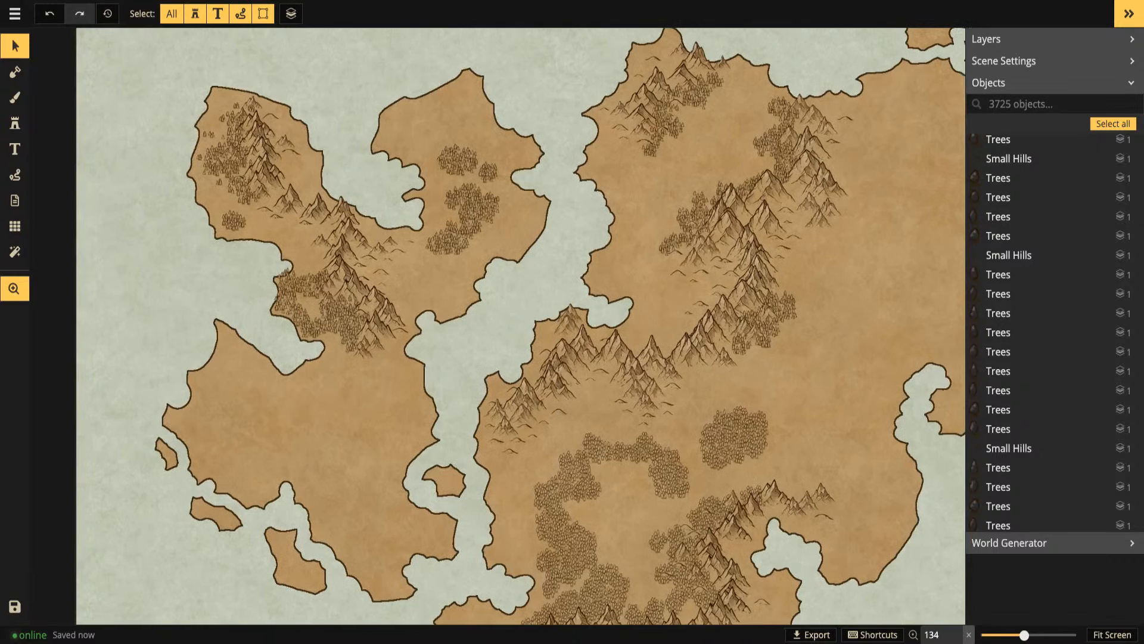
pyautogui.press('space')
pyautogui.moveTo(558, 487); pyautogui.dragTo(497, 375)
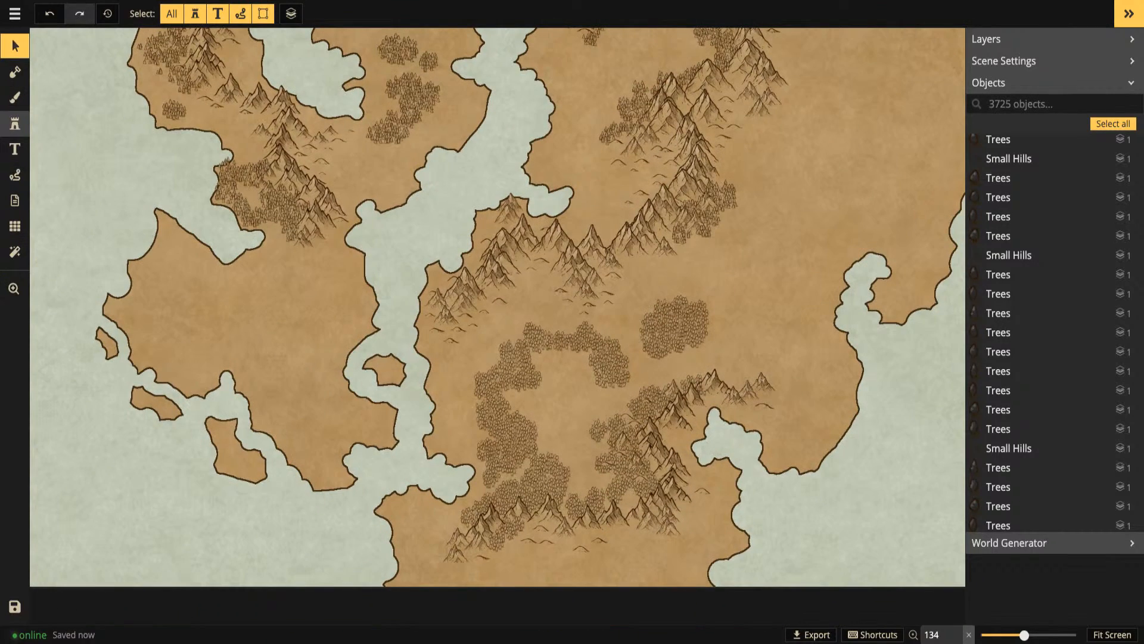
pyautogui.click(15, 124)
pyautogui.click(717, 14)
pyautogui.click(556, 14)
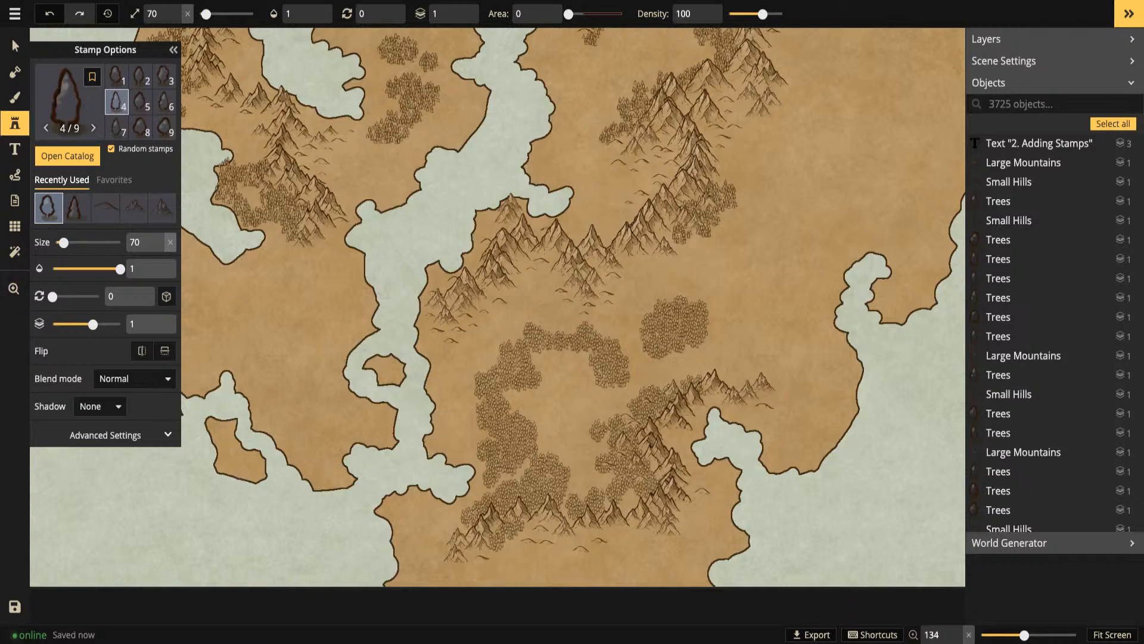
pyautogui.moveTo(471, 388); pyautogui.dragTo(472, 412)
pyautogui.moveTo(603, 328); pyautogui.dragTo(590, 375)
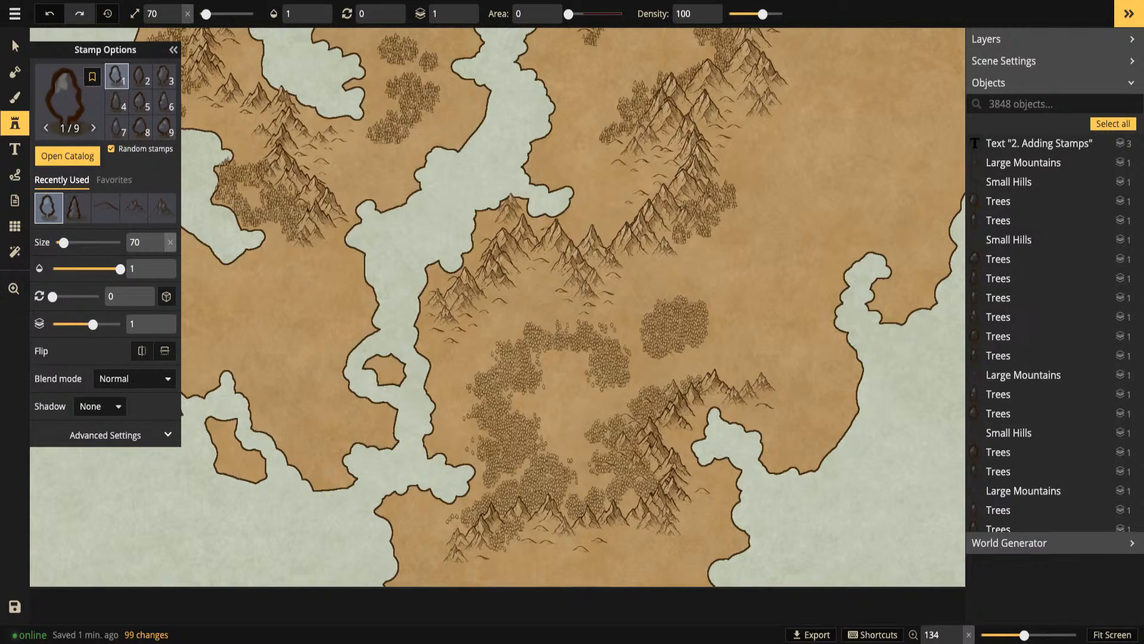
# Scatter single round-crowned trees around the oval forest patch and along the northern edge of the southern mountain range
pyautogui.moveTo(634, 318); pyautogui.dragTo(647, 356)
pyautogui.moveTo(678, 301); pyautogui.dragTo(713, 327)
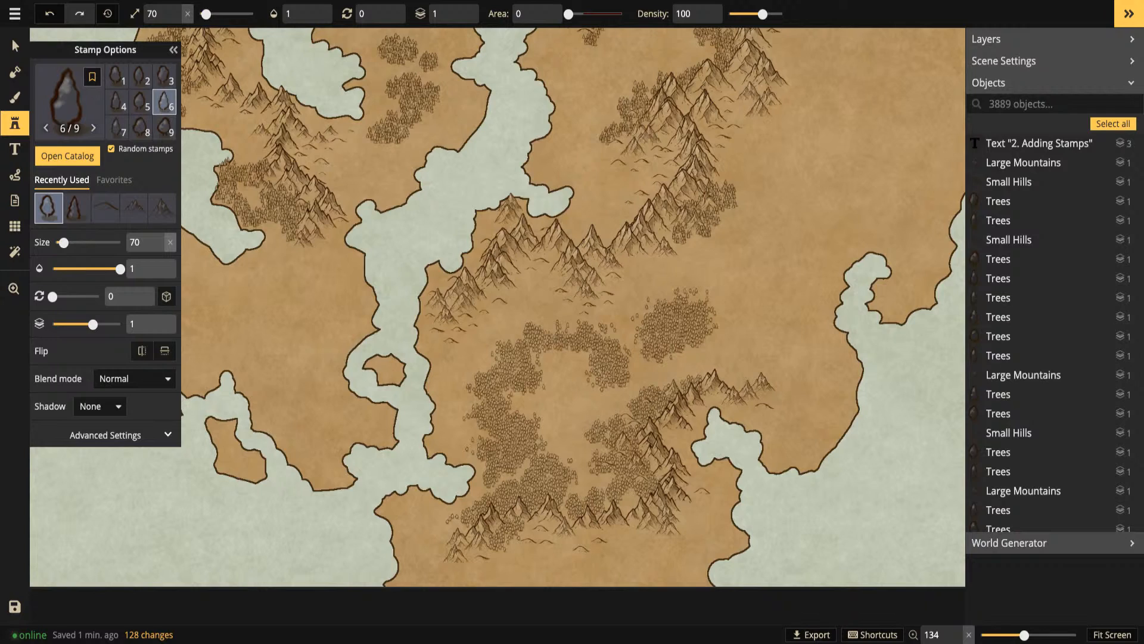
pyautogui.moveTo(650, 384); pyautogui.dragTo(718, 353)
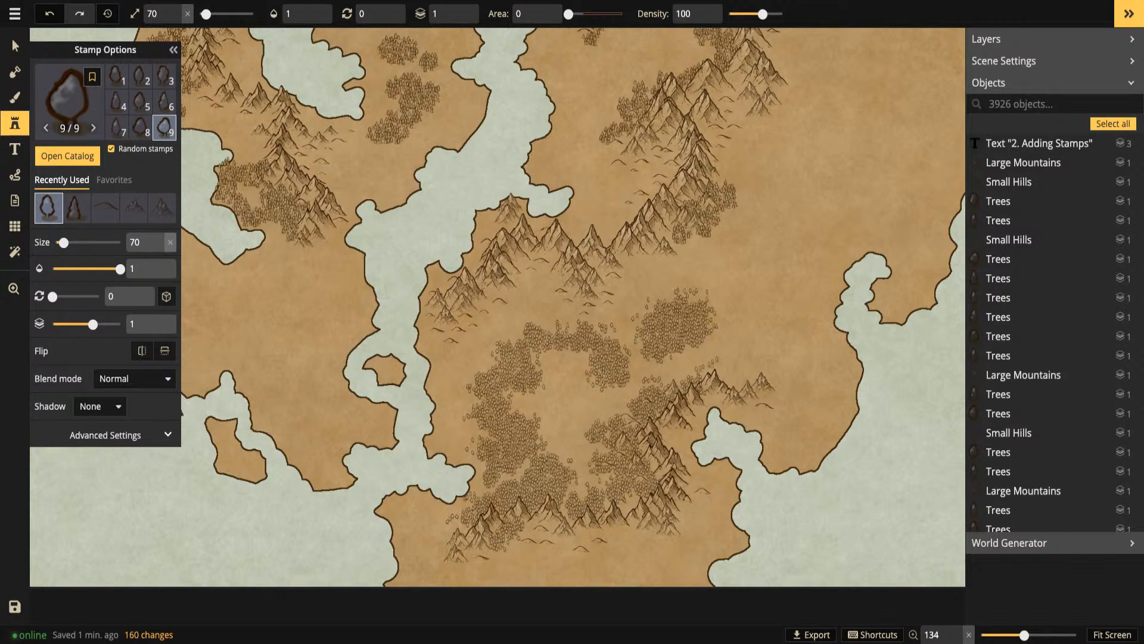
pyautogui.moveTo(699, 369); pyautogui.dragTo(714, 360)
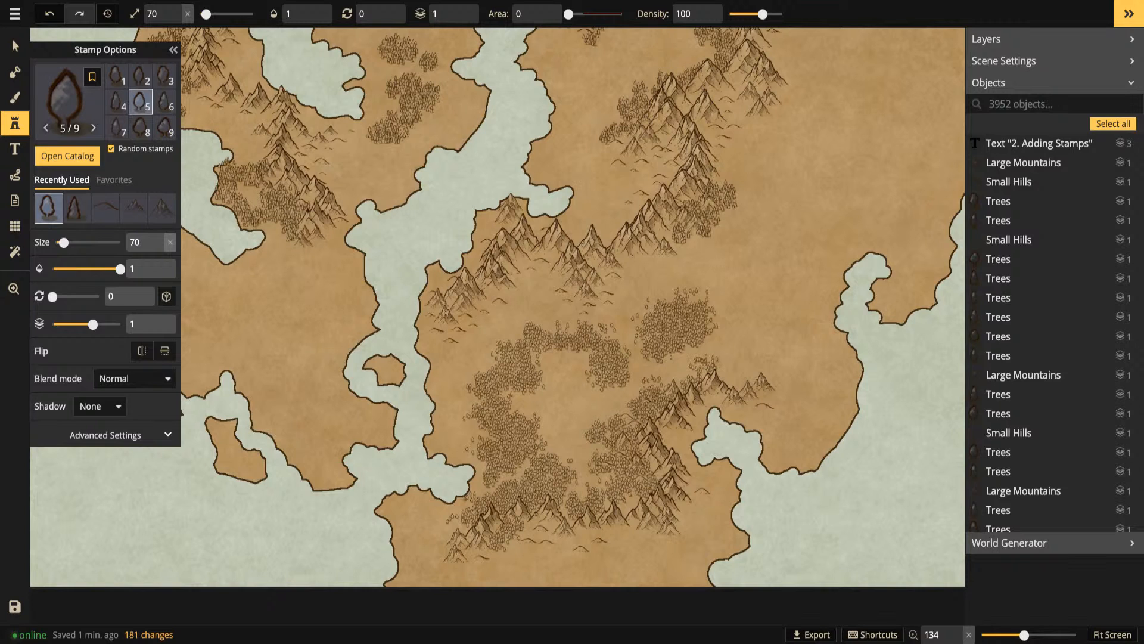
# Switch the stamp brush back to pine trees by picking up an existing pine from the western continent's northeastern lobe
pyautogui.click(15, 47)
pyautogui.moveTo(366, 103); pyautogui.dragTo(215, 286)
pyautogui.scroll(1, 218, 289)
pyautogui.scroll(3, 229, 312)
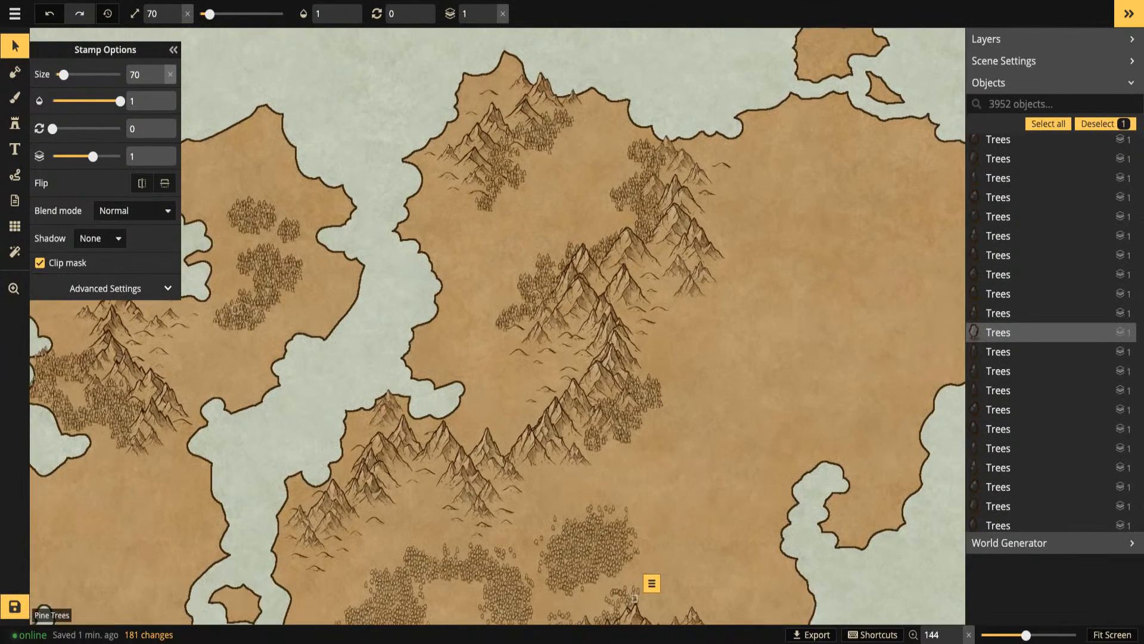
pyautogui.click(233, 313)
pyautogui.click(15, 123)
pyautogui.press('space')
pyautogui.moveTo(419, 110); pyautogui.dragTo(761, 89)
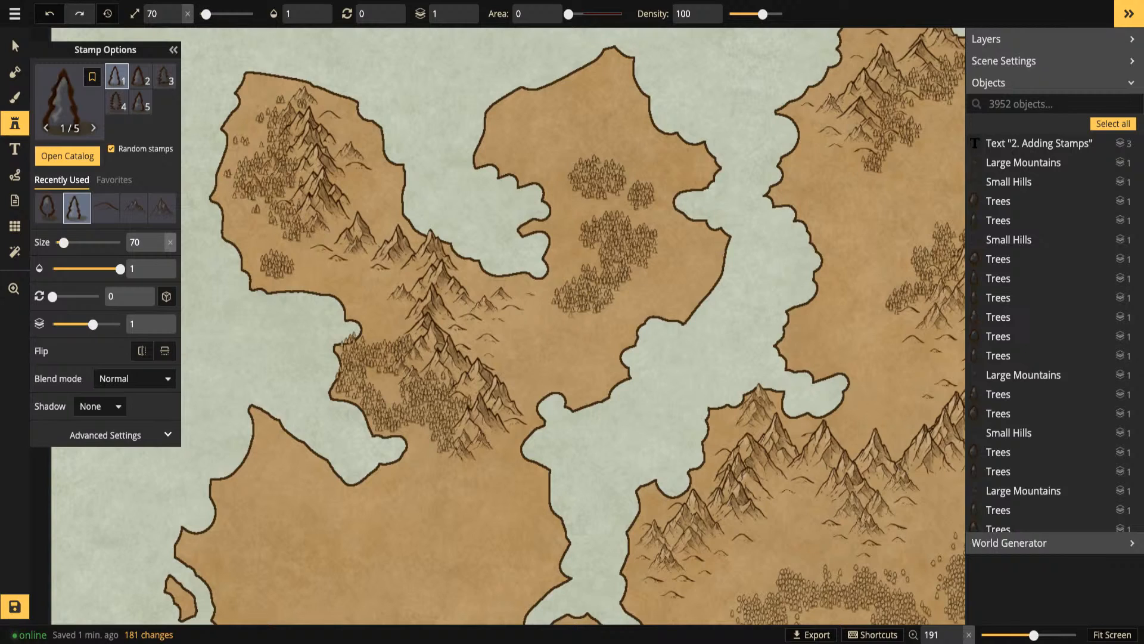
# Scatter individual pines around the forest edges on the western continent's northwestern peninsula and northeastern lobe
pyautogui.click(224, 181)
pyautogui.click(375, 335)
pyautogui.click(430, 447)
pyautogui.click(299, 263)
pyautogui.click(257, 256)
# Scatter individual pines around the forests beside the eastern continent's northern range and along the northwestern flank of its central range
pyautogui.press('space')
pyautogui.moveTo(501, 265); pyautogui.dragTo(249, 335)
pyautogui.moveTo(463, 156); pyautogui.dragTo(356, 202)
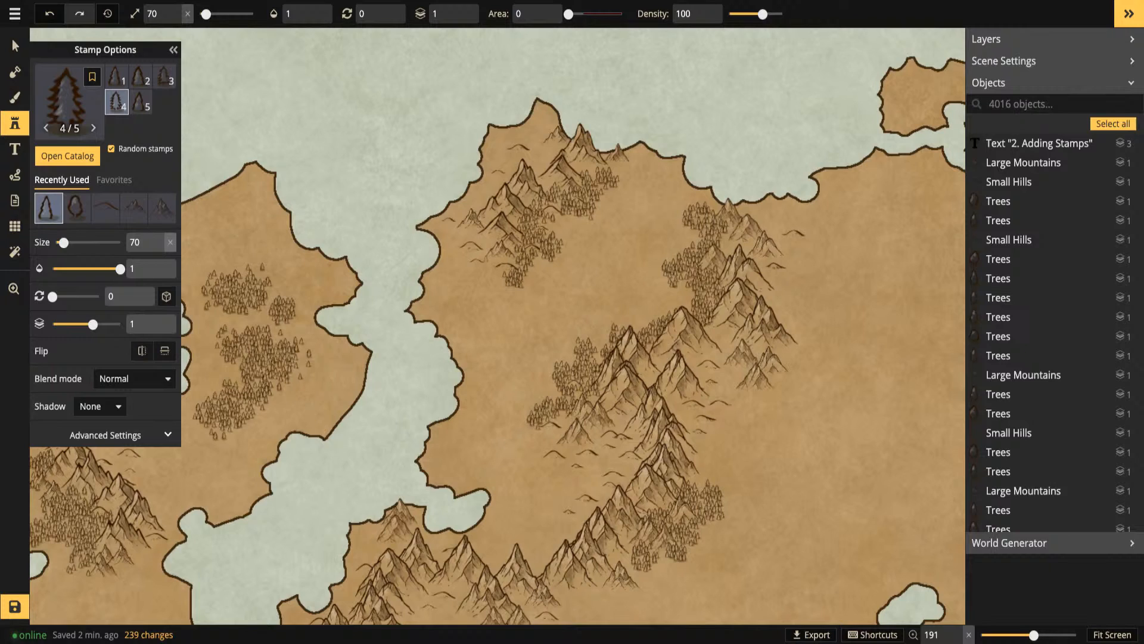
pyautogui.moveTo(558, 244); pyautogui.dragTo(491, 262)
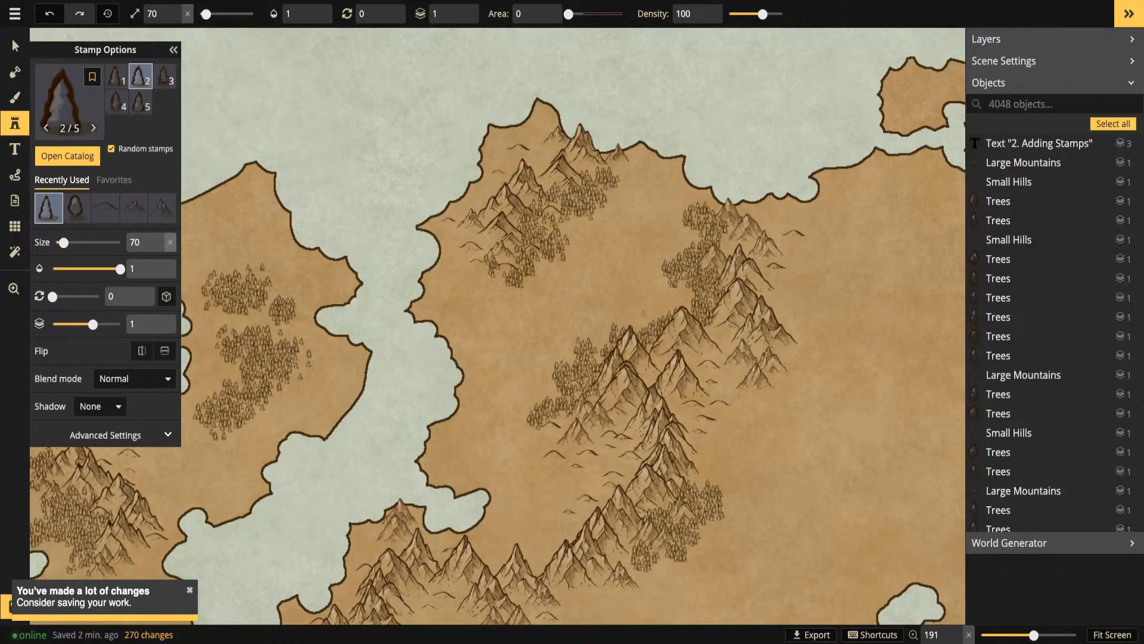
pyautogui.click(644, 312)
pyautogui.click(546, 430)
pyautogui.click(526, 409)
pyautogui.click(666, 256)
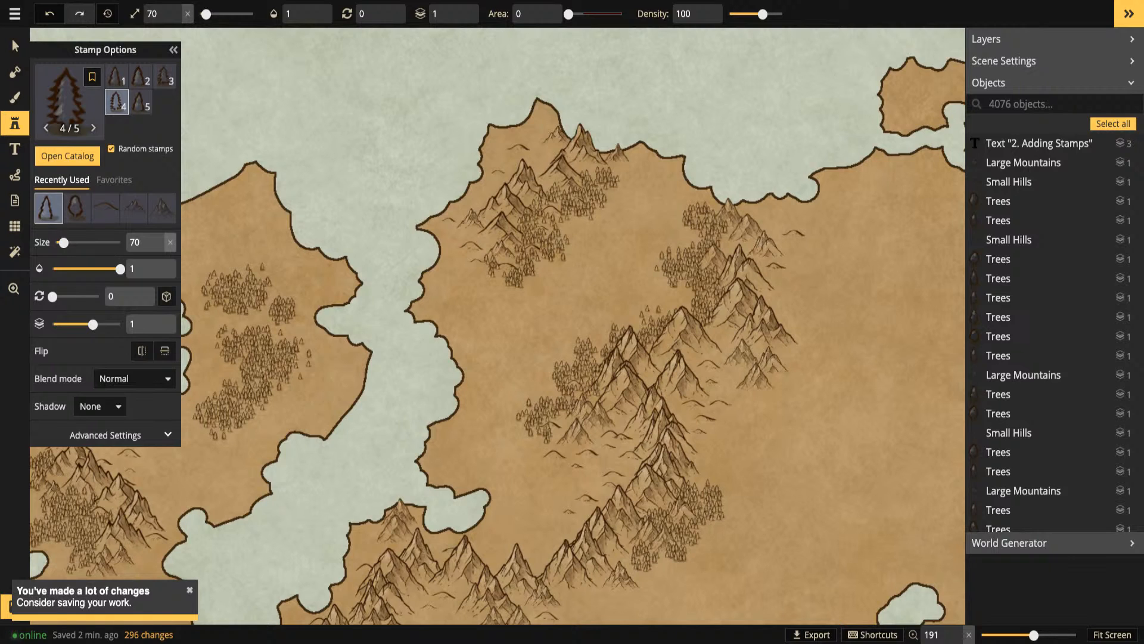
# Scatter individual pines along the outer edge of the forest on the central range's southeastern flank
pyautogui.press('space')
pyautogui.press('space')
pyautogui.moveTo(694, 406); pyautogui.dragTo(650, 244)
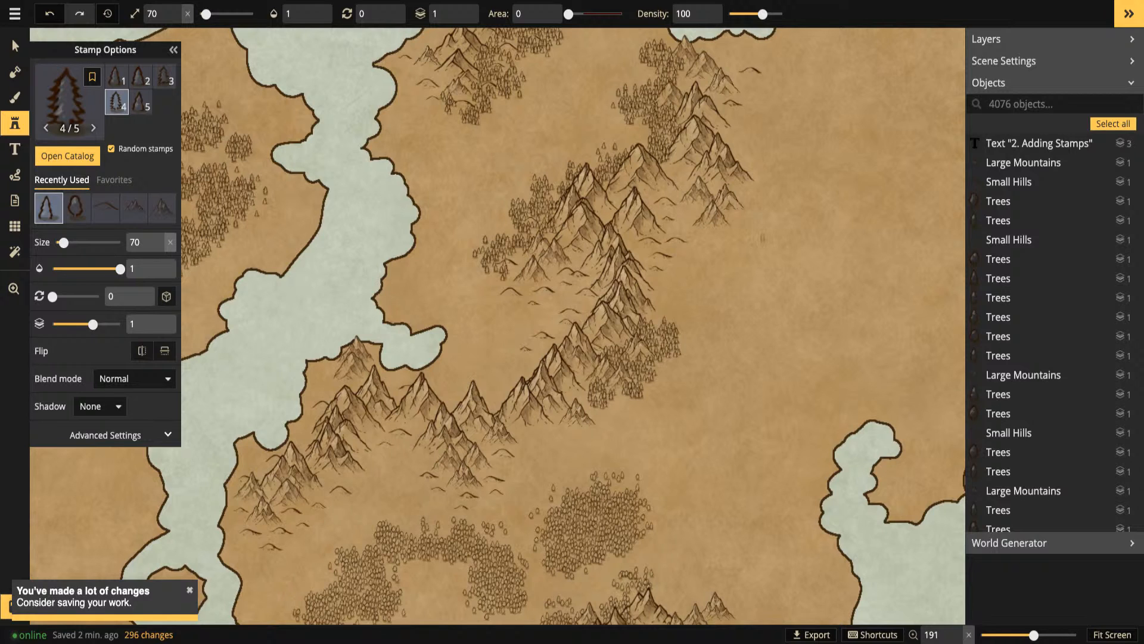
pyautogui.click(15, 46)
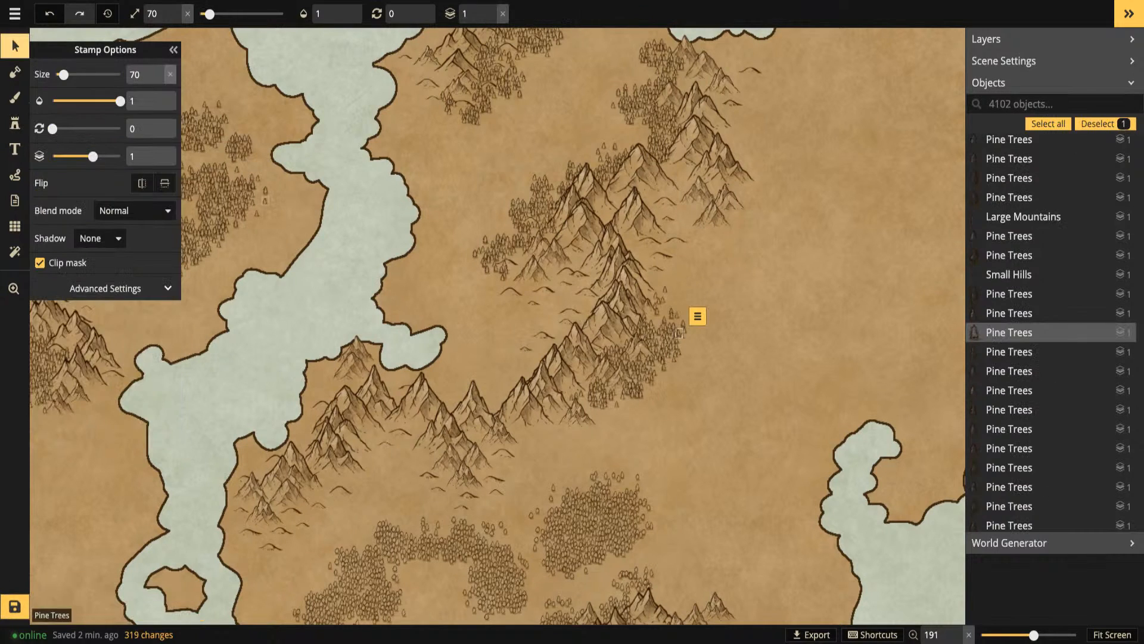
# Fit the whole map in view and save it
pyautogui.click(1111, 634)
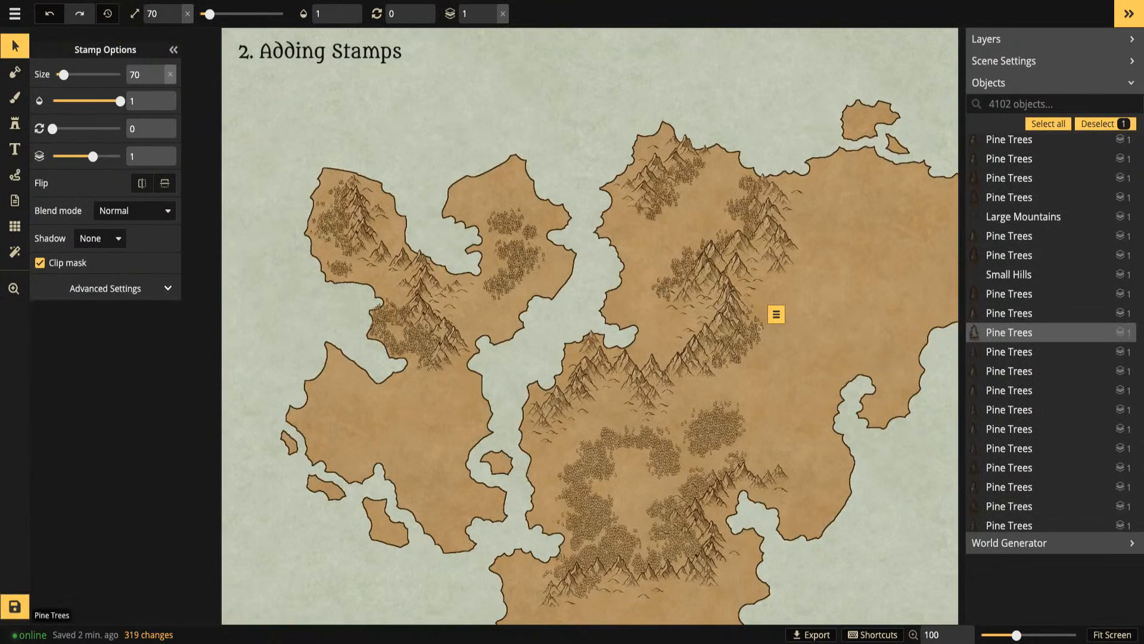
pyautogui.click(15, 606)
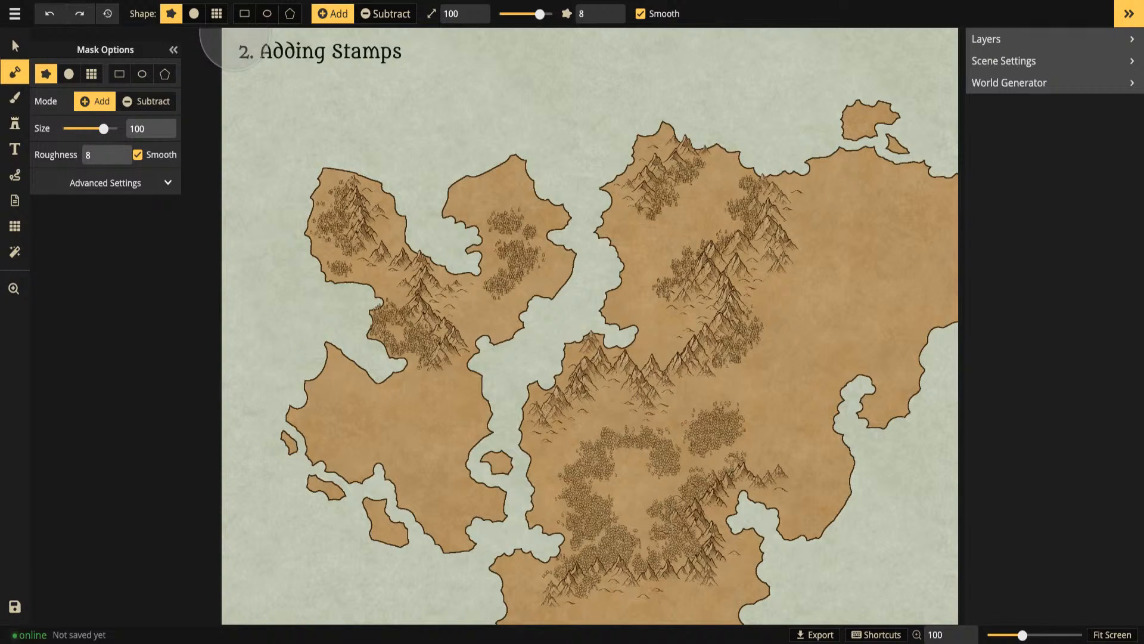
pyautogui.press('super+shift+f')
pyautogui.press('super+shift+f')
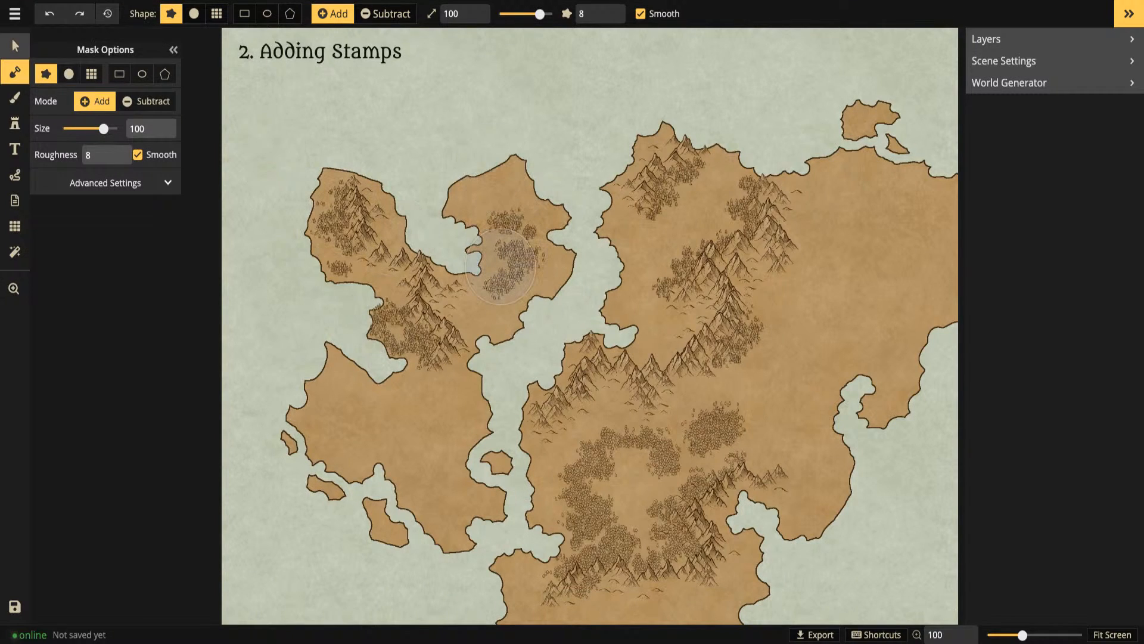
pyautogui.press('s')
pyautogui.scroll(1, 574, 387)
pyautogui.scroll(2, 587, 379)
pyautogui.moveTo(587, 378); pyautogui.dragTo(453, 347)
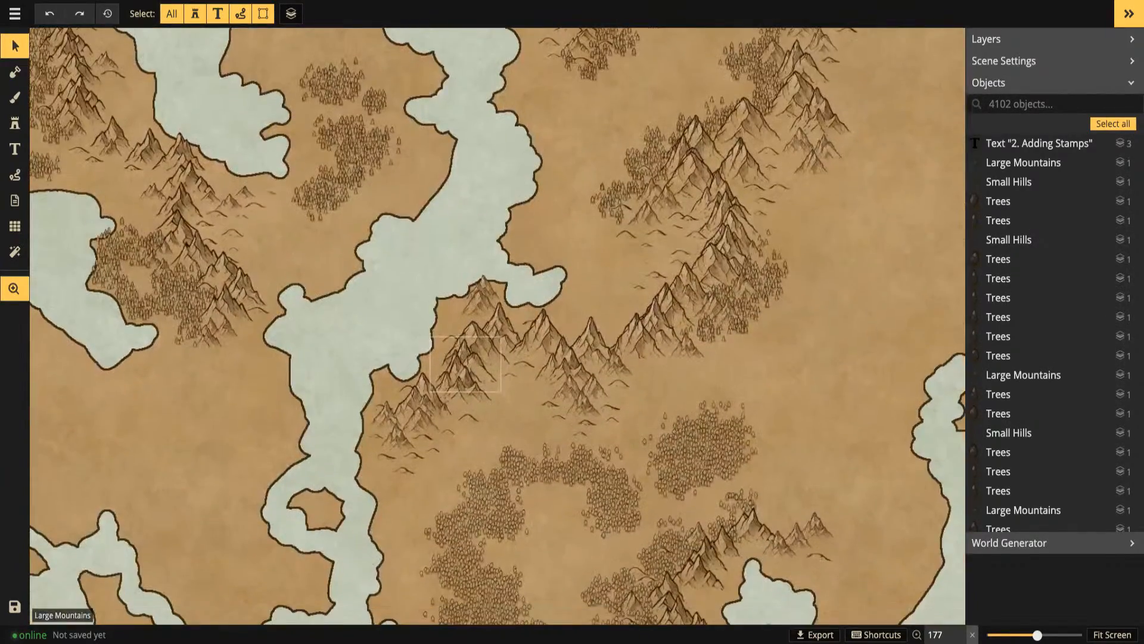
pyautogui.scroll(-2, 458, 448)
pyautogui.scroll(-2, 477, 327)
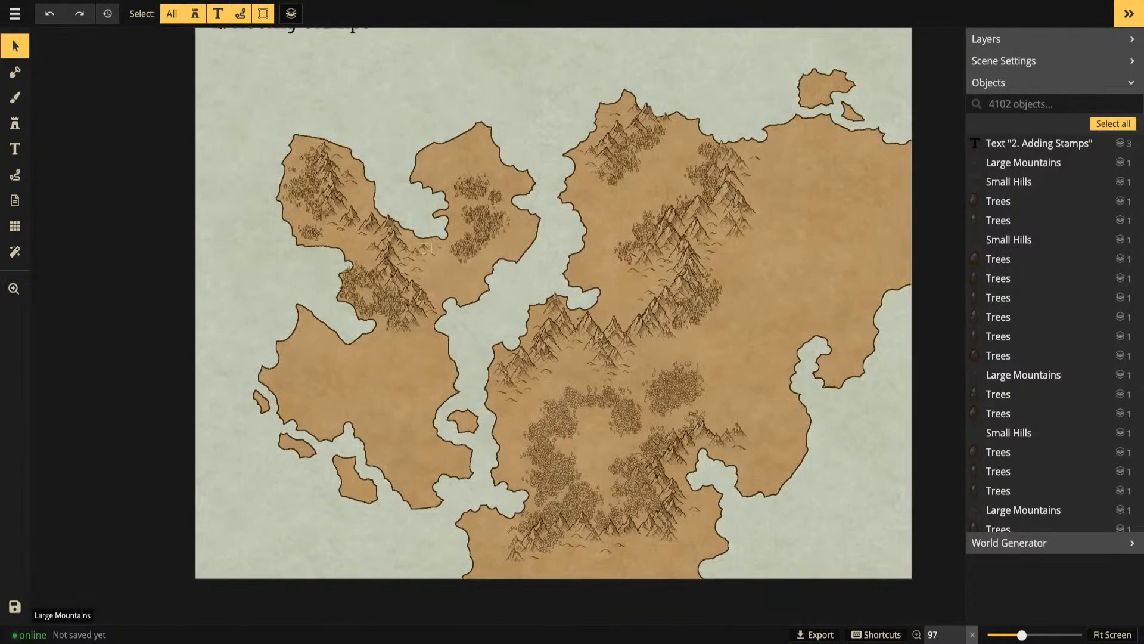
pyautogui.scroll(-1, 512, 350)
pyautogui.moveTo(512, 350); pyautogui.dragTo(428, 380)
pyautogui.scroll(1, 348, 307)
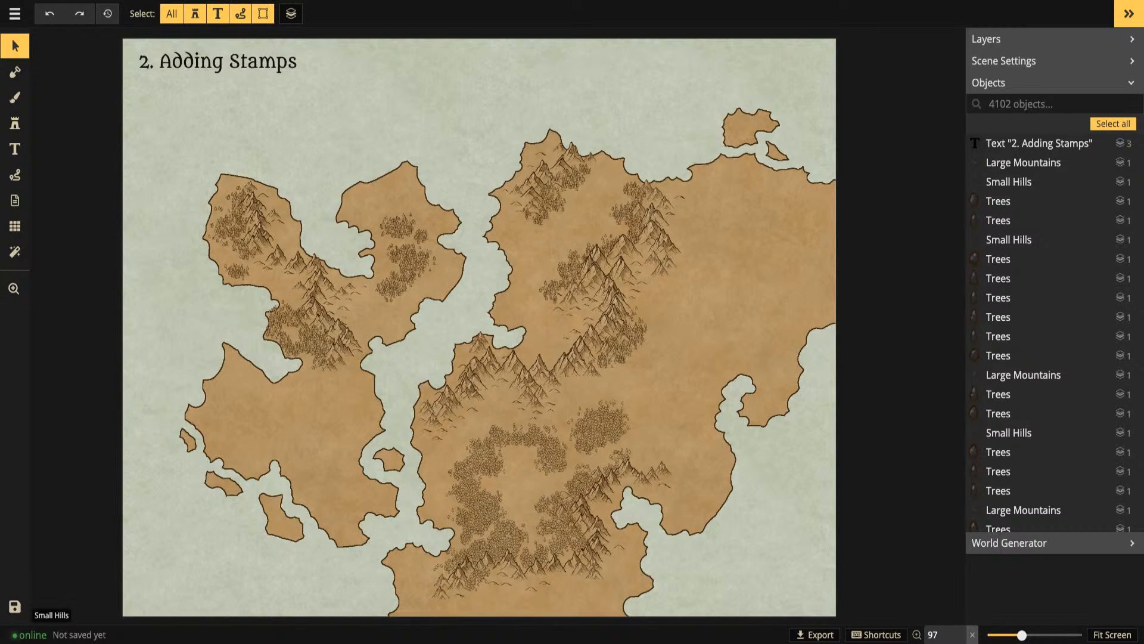
# Load the 13-variant Big Hills set from the Parchment World stamp catalog into the stamp brush
pyautogui.click(344, 308)
pyautogui.click(15, 123)
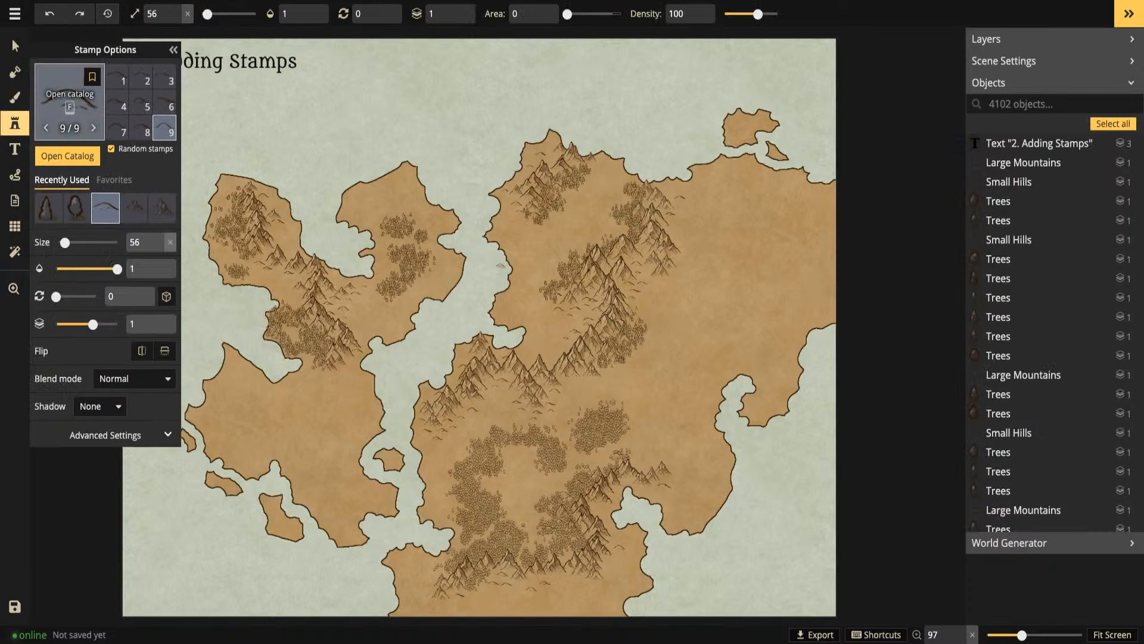
pyautogui.click(67, 156)
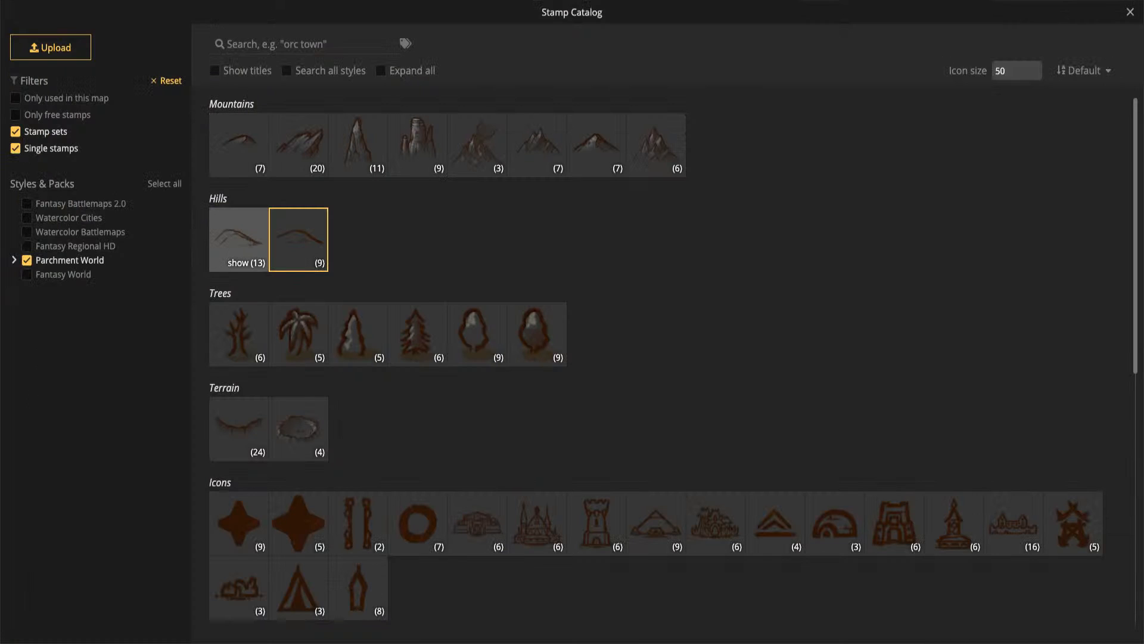
pyautogui.click(238, 233)
pyautogui.scroll(3, 250, 322)
pyautogui.scroll(5, 271, 418)
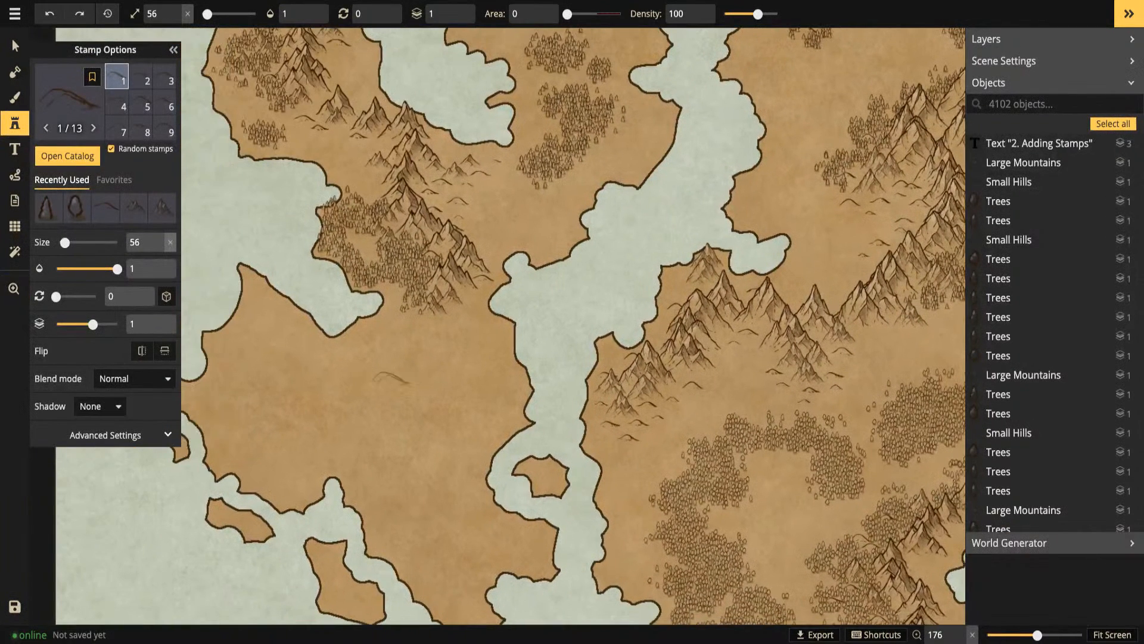
# Place two big hills on the western continent's southern plain and remove the extra third hill
pyautogui.click(387, 380)
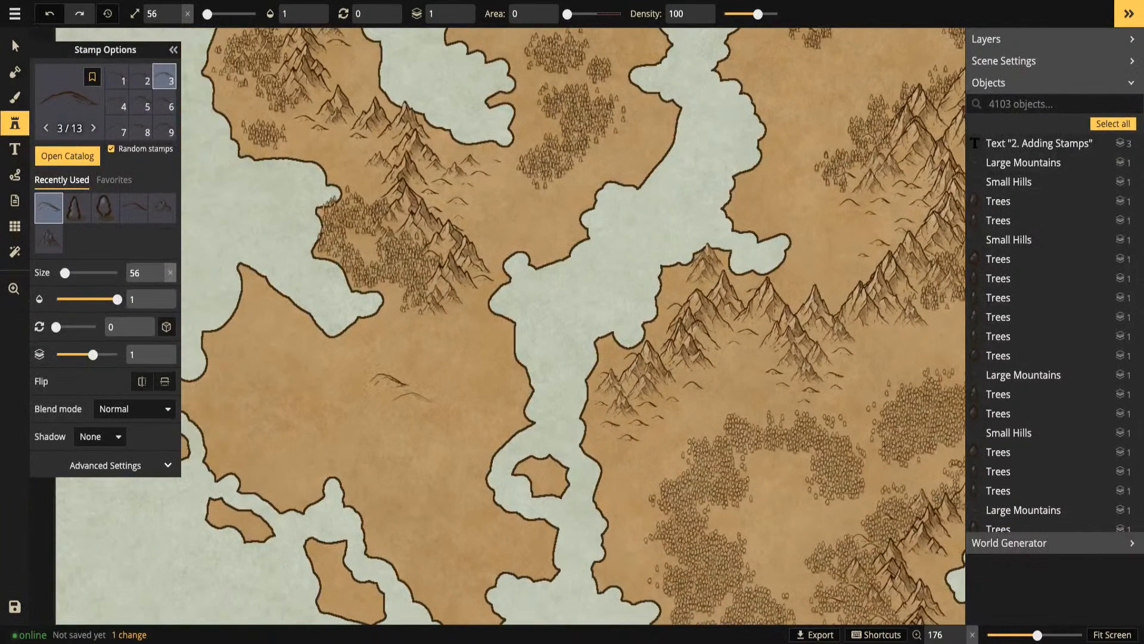
pyautogui.click(400, 406)
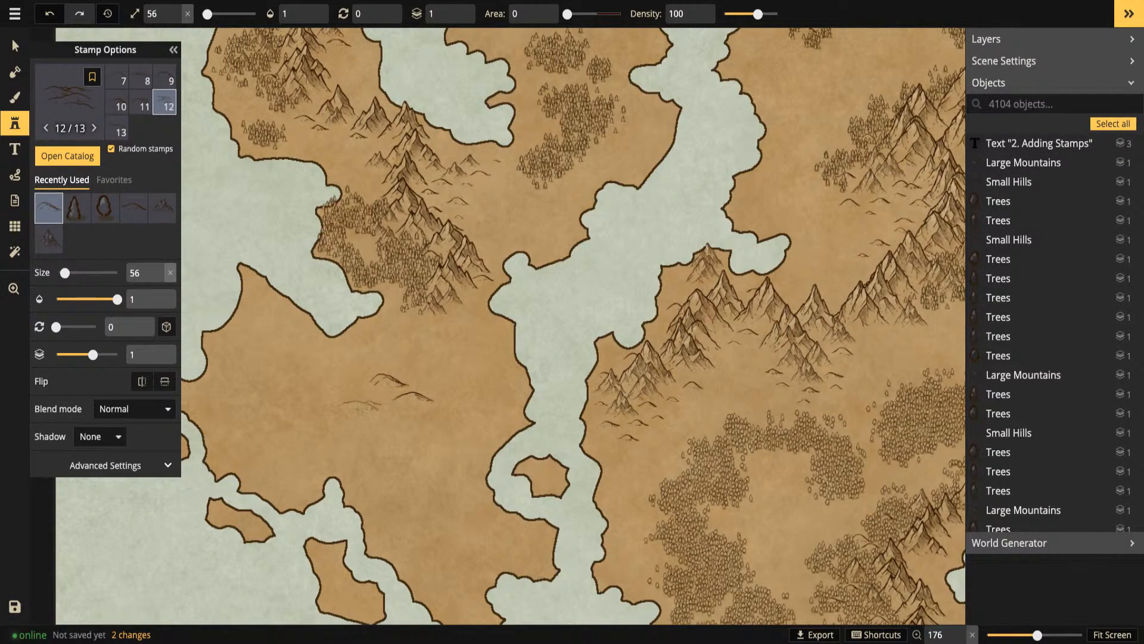
pyautogui.click(509, 264)
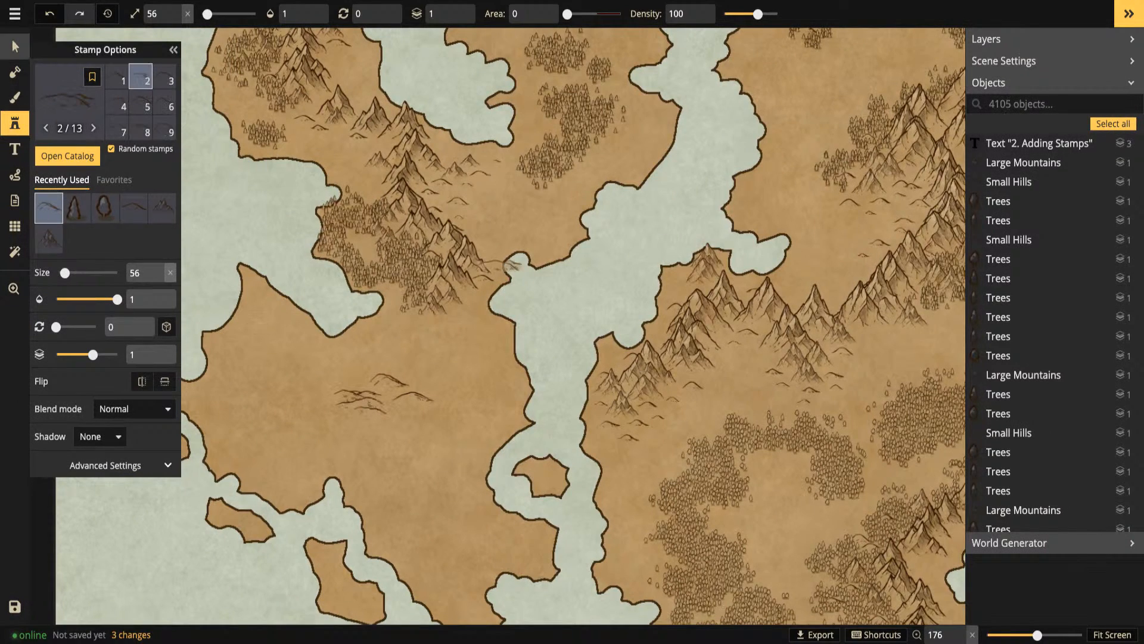
pyautogui.click(15, 46)
pyautogui.press('Delete')
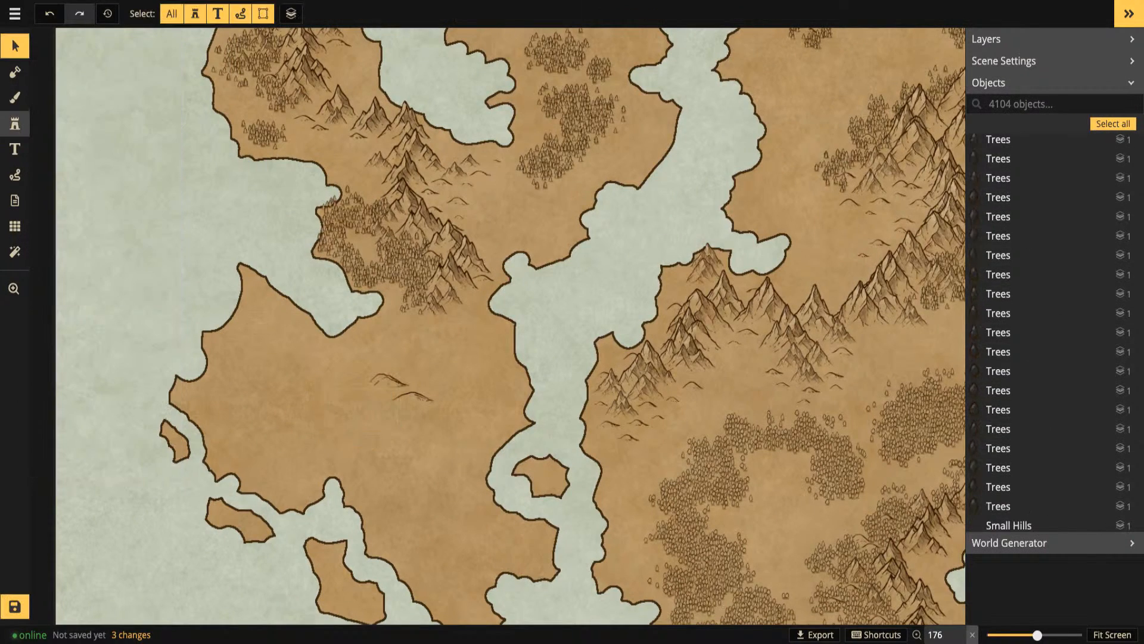
# Set the Big Hills stamp to variant 7 and place it just west of the two existing big hills
pyautogui.click(14, 124)
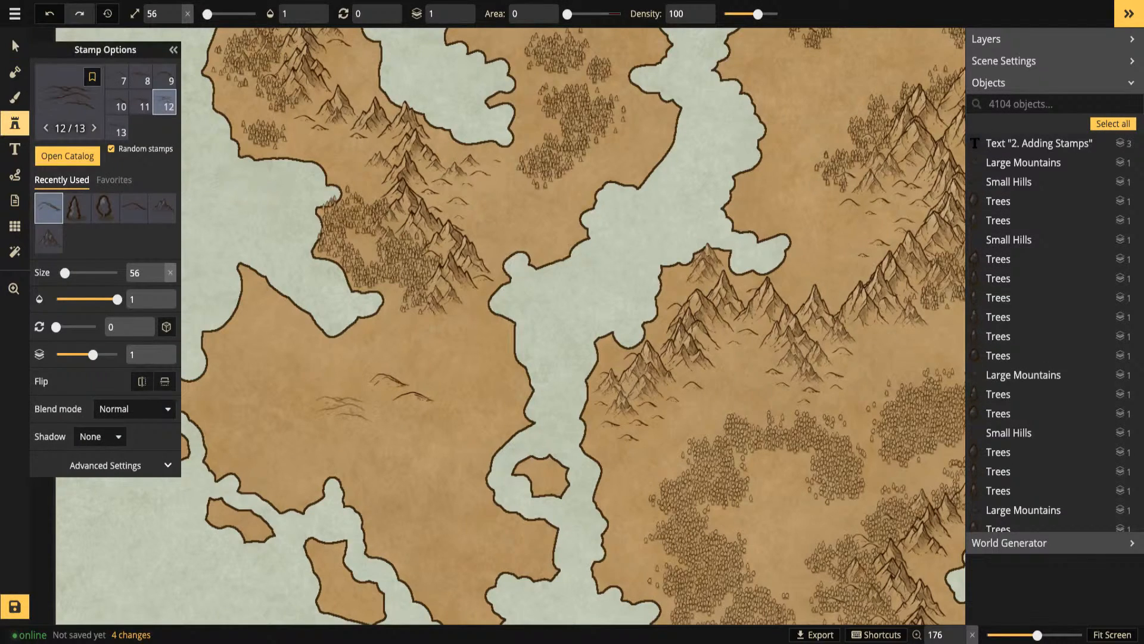
pyautogui.press('Left')
pyautogui.press('Left')
pyautogui.press('Left')
pyautogui.press('Left')
pyautogui.press('Left')
pyautogui.press('Left')
pyautogui.press('Left')
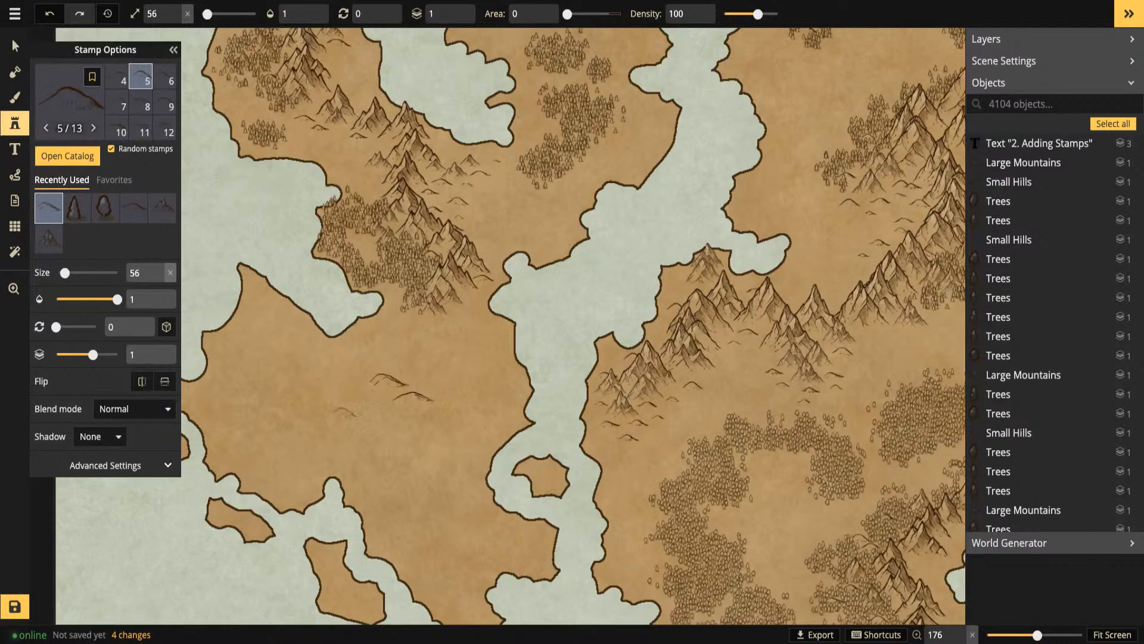
pyautogui.press('Right')
pyautogui.press('Right')
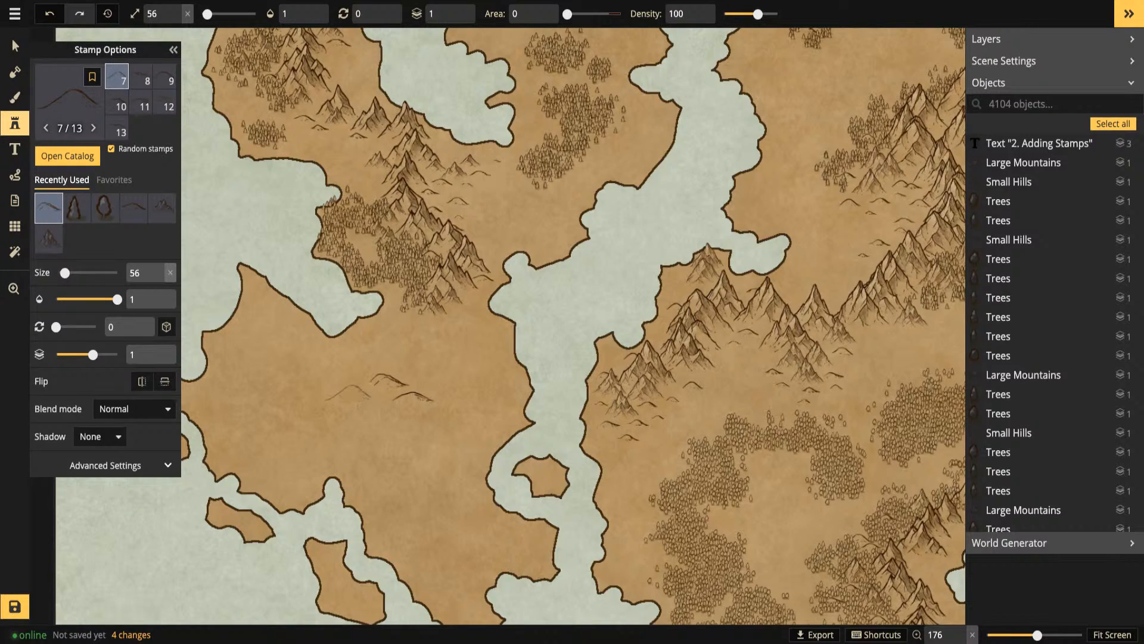
pyautogui.click(444, 367)
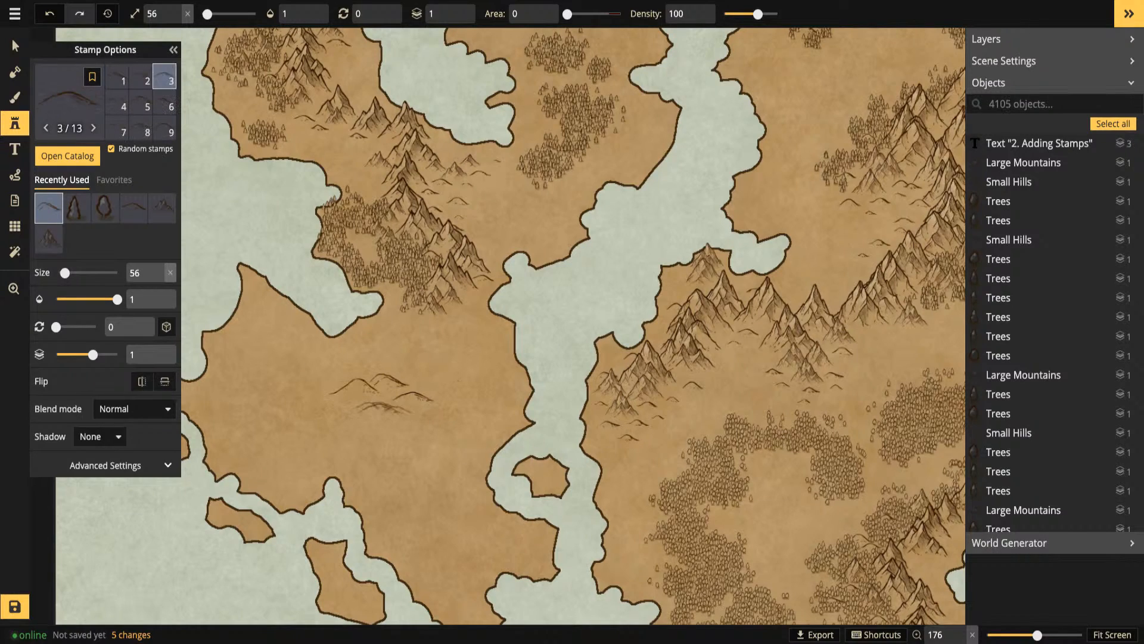
# Cycle to another Big Hills variant and place a fourth hill on the southern side of the cluster
pyautogui.press('Right')
pyautogui.press('Right')
pyautogui.press('Right')
pyautogui.press('Right')
pyautogui.press('Right')
pyautogui.click(505, 265)
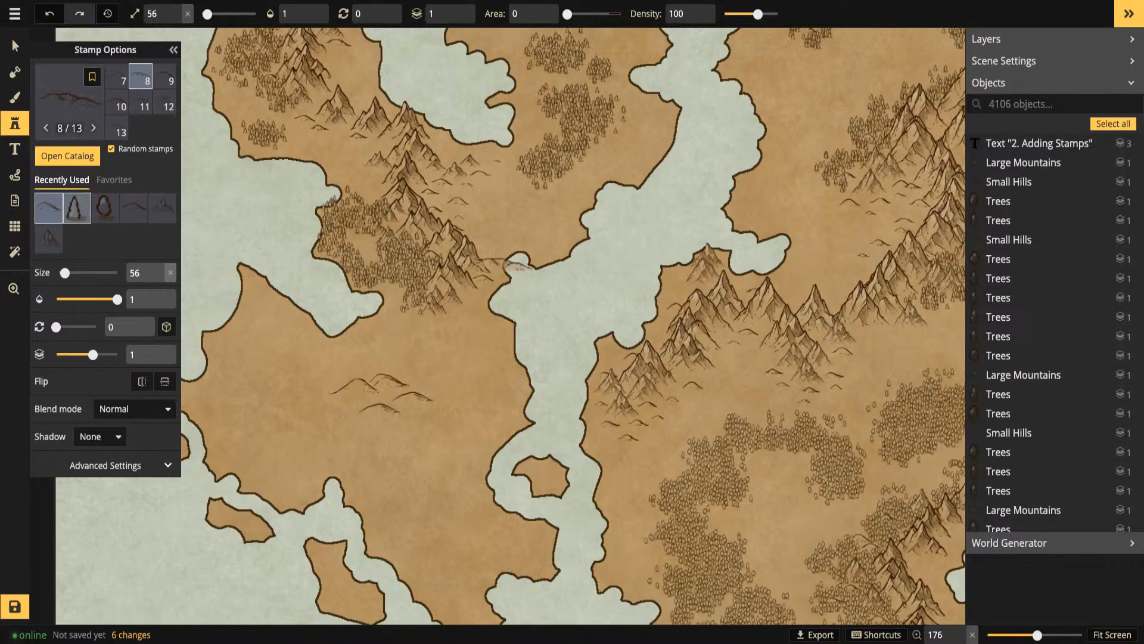
# Switch to the 9-variant Small Hills set and scatter five small hills around the big hills
pyautogui.click(134, 207)
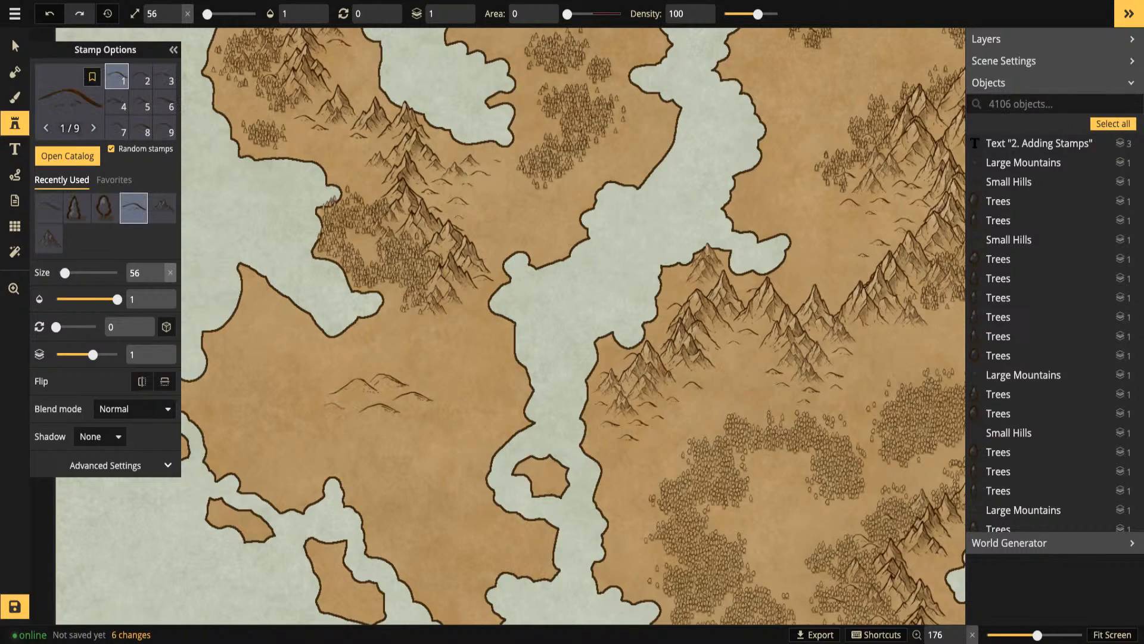
pyautogui.click(334, 406)
pyautogui.click(382, 426)
pyautogui.click(432, 386)
pyautogui.click(314, 382)
pyautogui.click(503, 266)
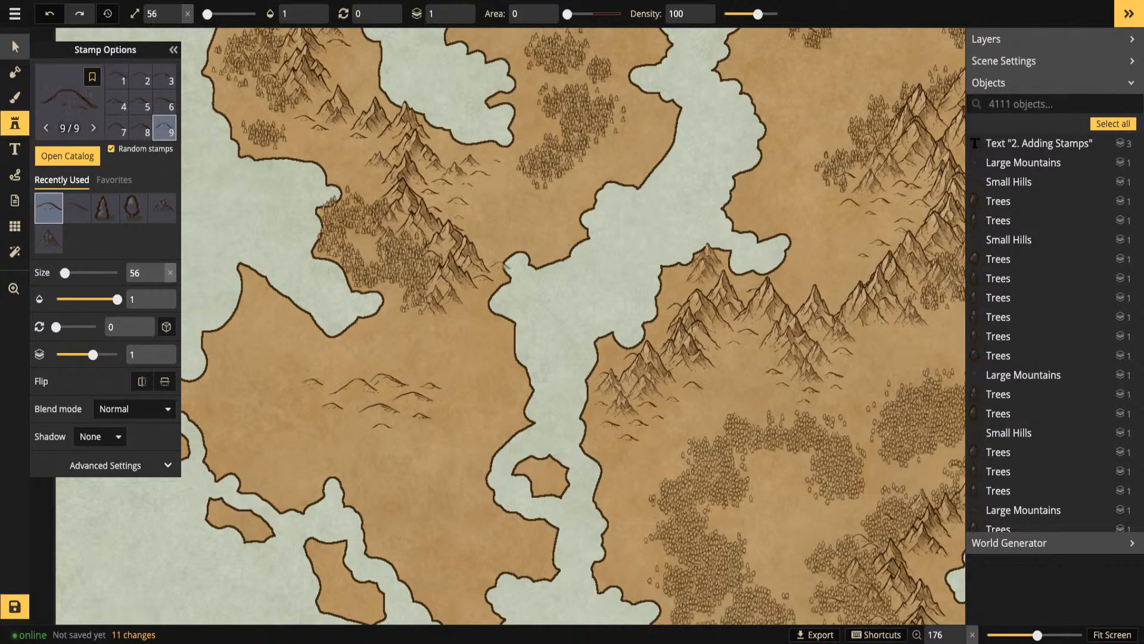
# Select the four big hills together and reduce their size to 46
pyautogui.click(15, 45)
pyautogui.click(354, 388)
pyautogui.keyDown('shift'); pyautogui.click(388, 382); pyautogui.keyUp('shift')
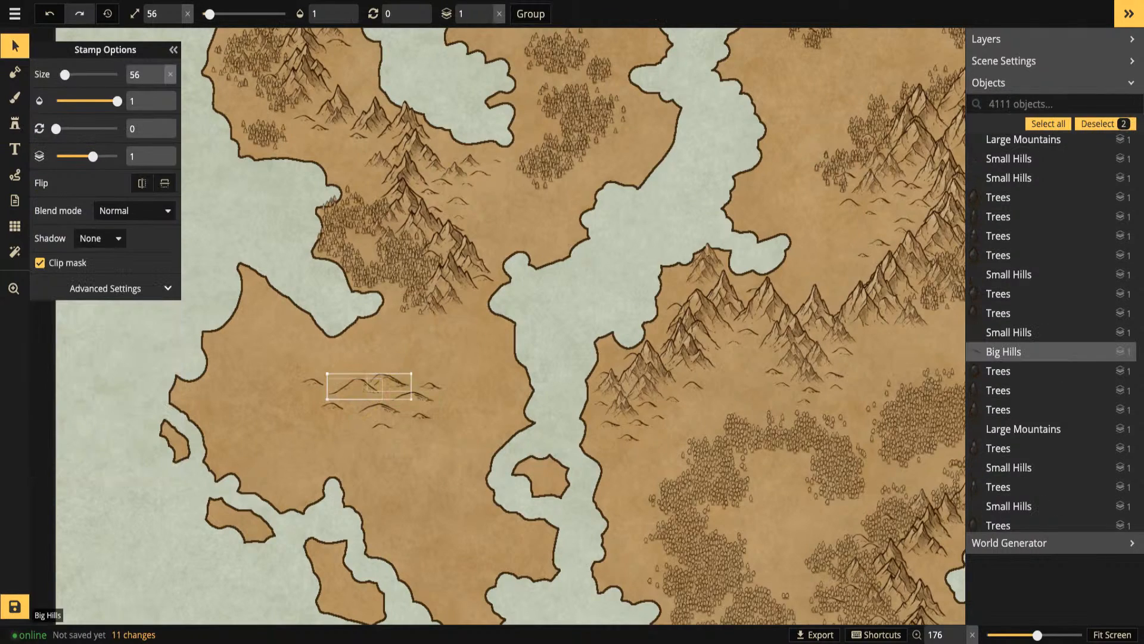
pyautogui.keyDown('shift'); pyautogui.click(412, 397); pyautogui.keyUp('shift')
pyautogui.keyDown('shift'); pyautogui.click(381, 410); pyautogui.keyUp('shift')
pyautogui.press('[')
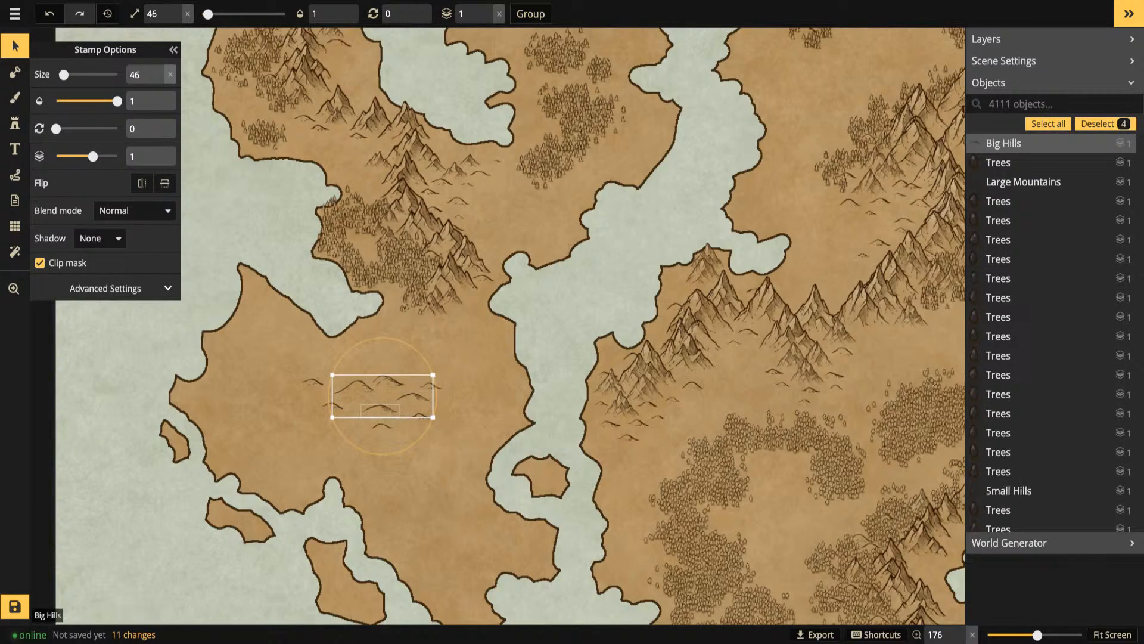
# Move the outlying small hills closer to the big hills to tighten the cluster
pyautogui.moveTo(333, 405); pyautogui.dragTo(346, 386)
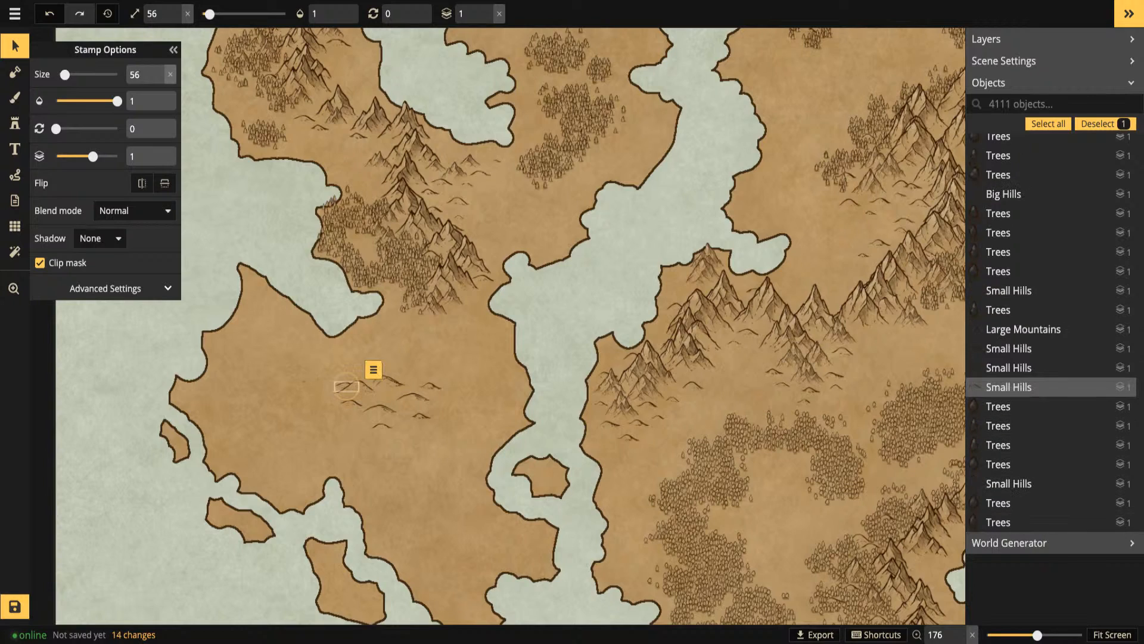
pyautogui.moveTo(423, 416); pyautogui.dragTo(427, 383)
pyautogui.click(431, 387)
pyautogui.moveTo(382, 426); pyautogui.dragTo(418, 400)
pyautogui.press('Escape')
pyautogui.press('Escape')
# Copy all nine hills of the cluster and paste them onto the eastern continent's plain east of the northern mountains
pyautogui.moveTo(330, 376); pyautogui.dragTo(448, 440)
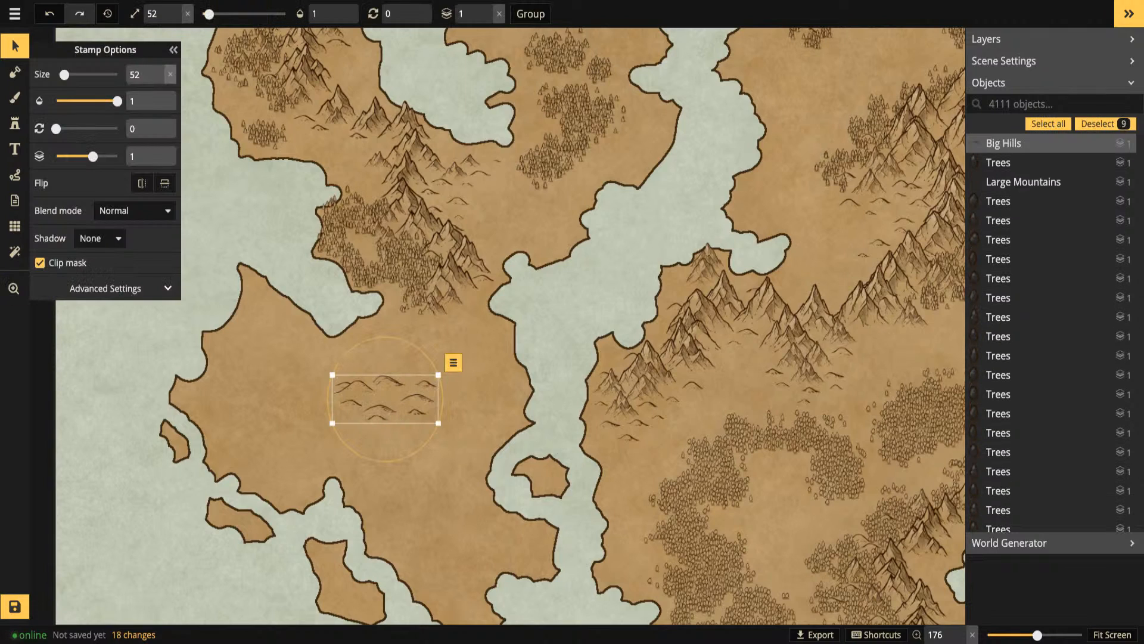
pyautogui.press('space')
pyautogui.moveTo(448, 439); pyautogui.dragTo(158, 439)
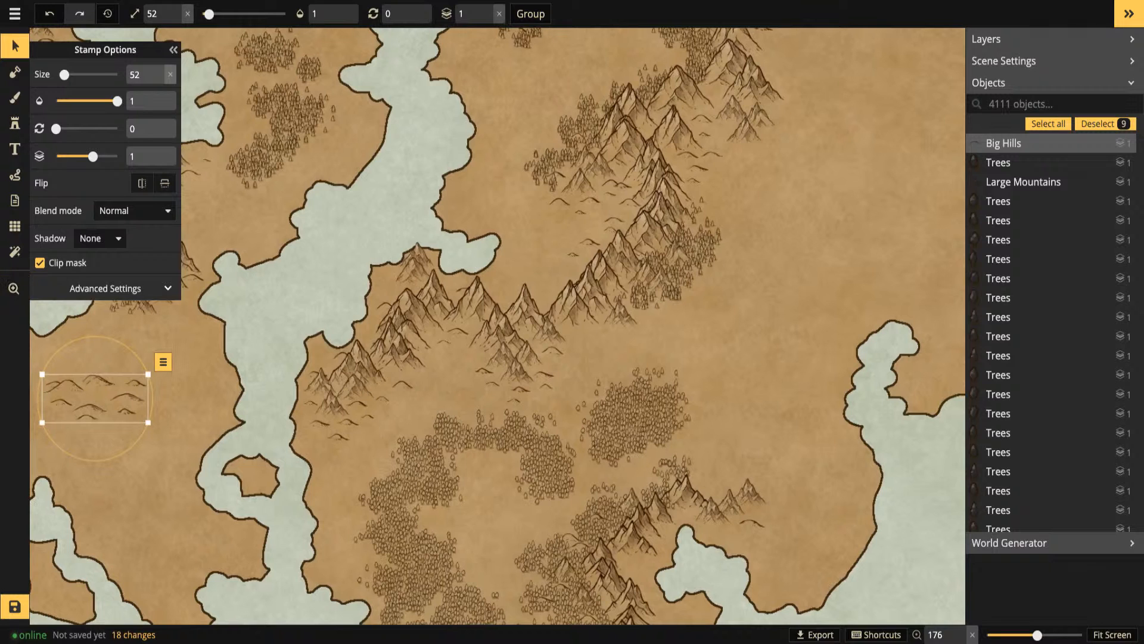
pyautogui.press('space')
pyautogui.moveTo(498, 326); pyautogui.dragTo(176, 526)
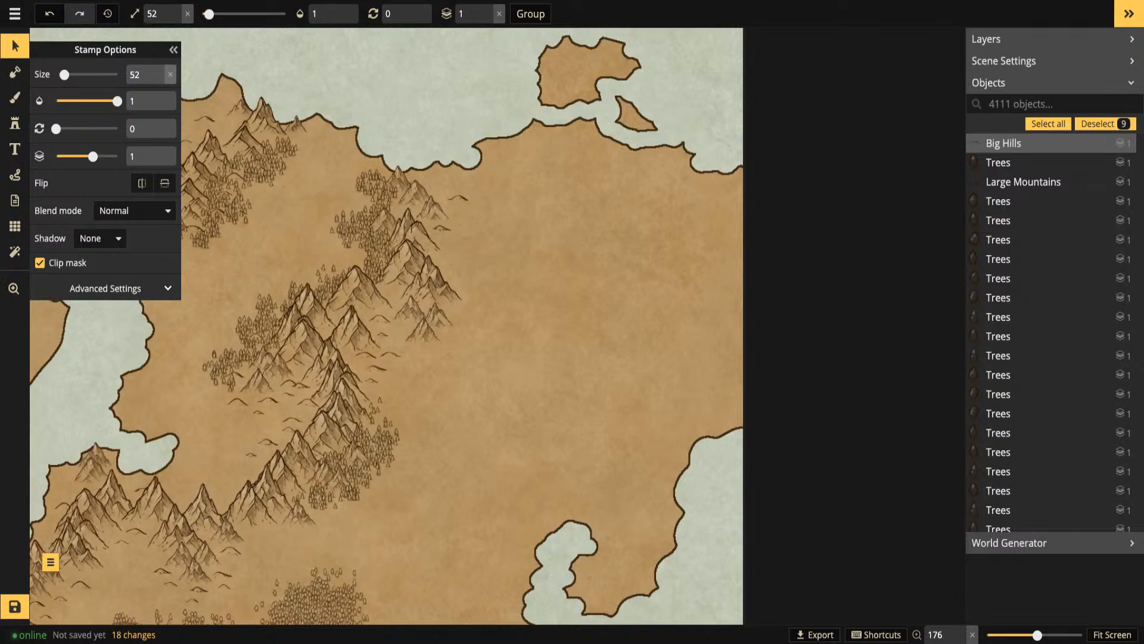
pyautogui.hotkey('ctrl', 'v')
pyautogui.moveTo(559, 234); pyautogui.dragTo(524, 234)
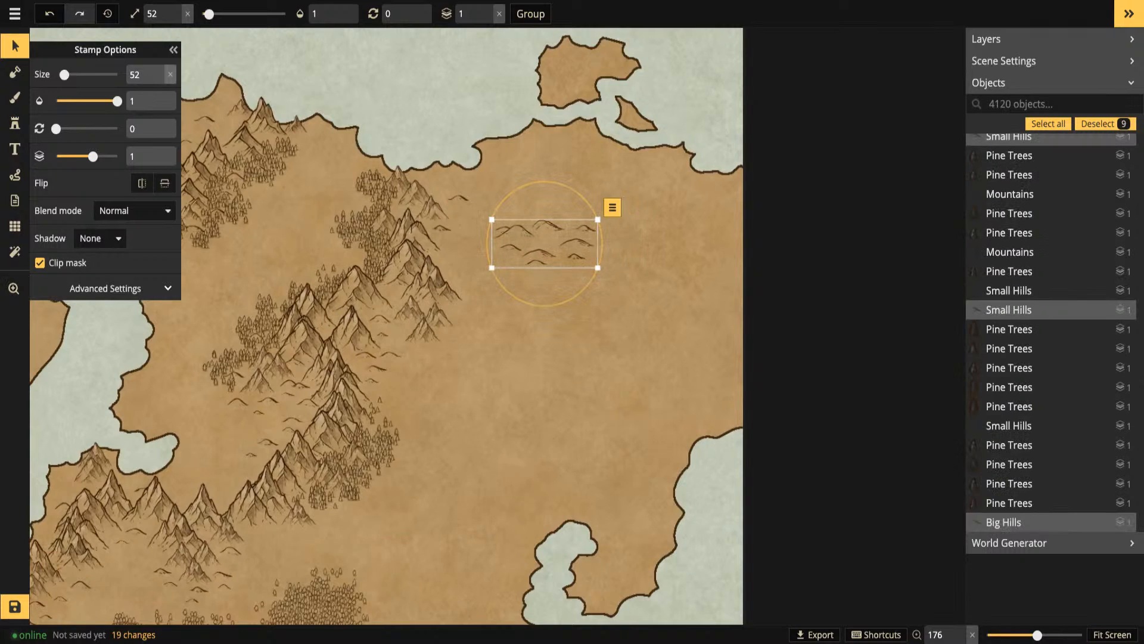
# Rearrange individual hills in the pasted cluster so its layout differs from the original
pyautogui.press('Escape')
pyautogui.moveTo(577, 243); pyautogui.dragTo(537, 225)
pyautogui.click(515, 233)
pyautogui.click(544, 227)
pyautogui.click(569, 206)
pyautogui.click(569, 206)
pyautogui.press('Escape')
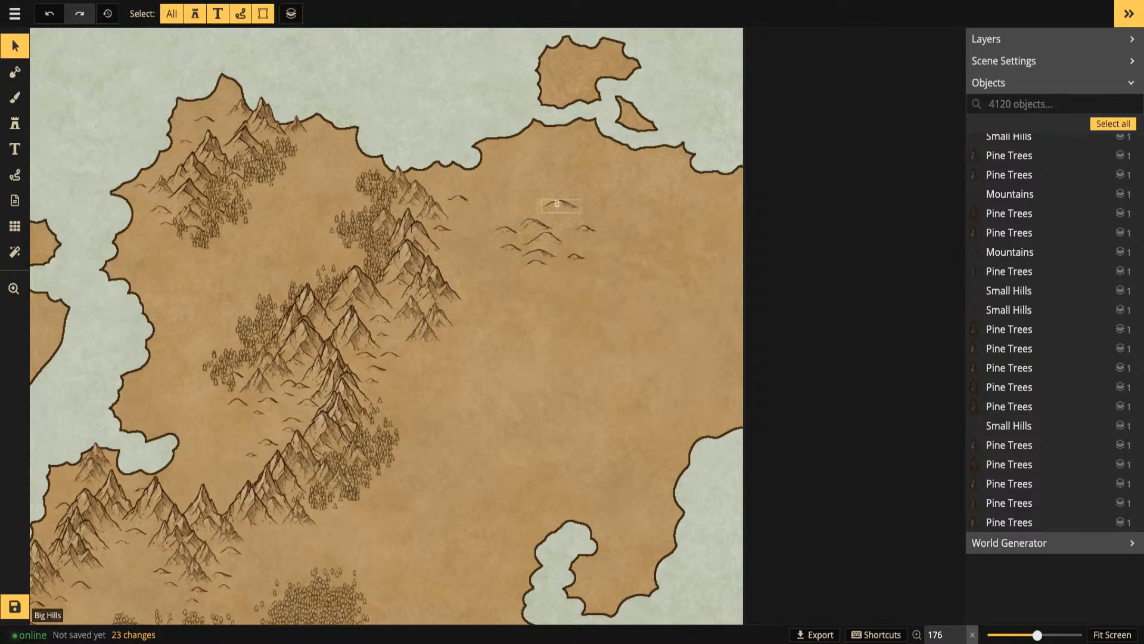
pyautogui.moveTo(555, 207); pyautogui.dragTo(545, 222)
pyautogui.click(533, 262)
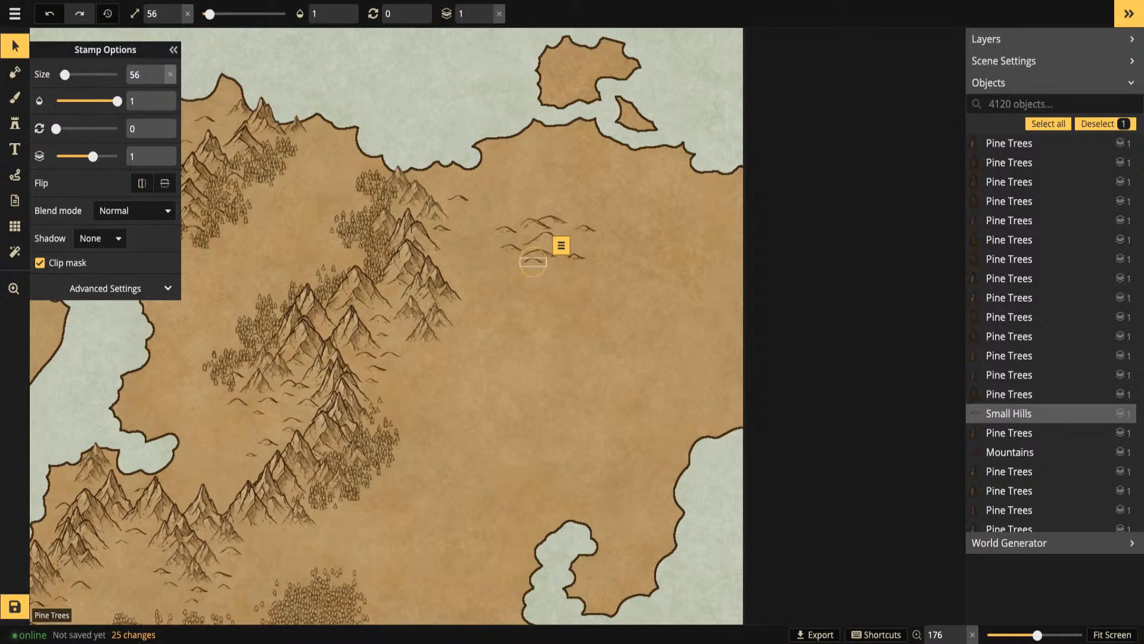
# Pick up an existing pine as the stamp and place four pines on the central and southern hills of the new cluster
pyautogui.click(332, 230)
pyautogui.click(15, 122)
pyautogui.scroll(5, 557, 250)
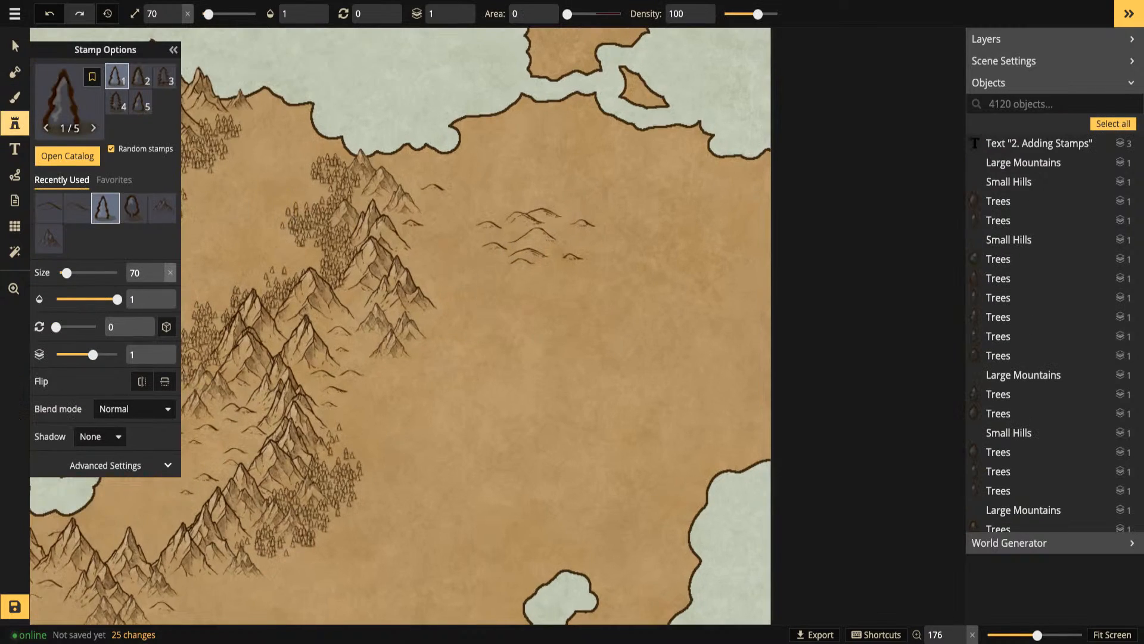
pyautogui.scroll(5, 531, 238)
pyautogui.click(527, 234)
pyautogui.click(538, 234)
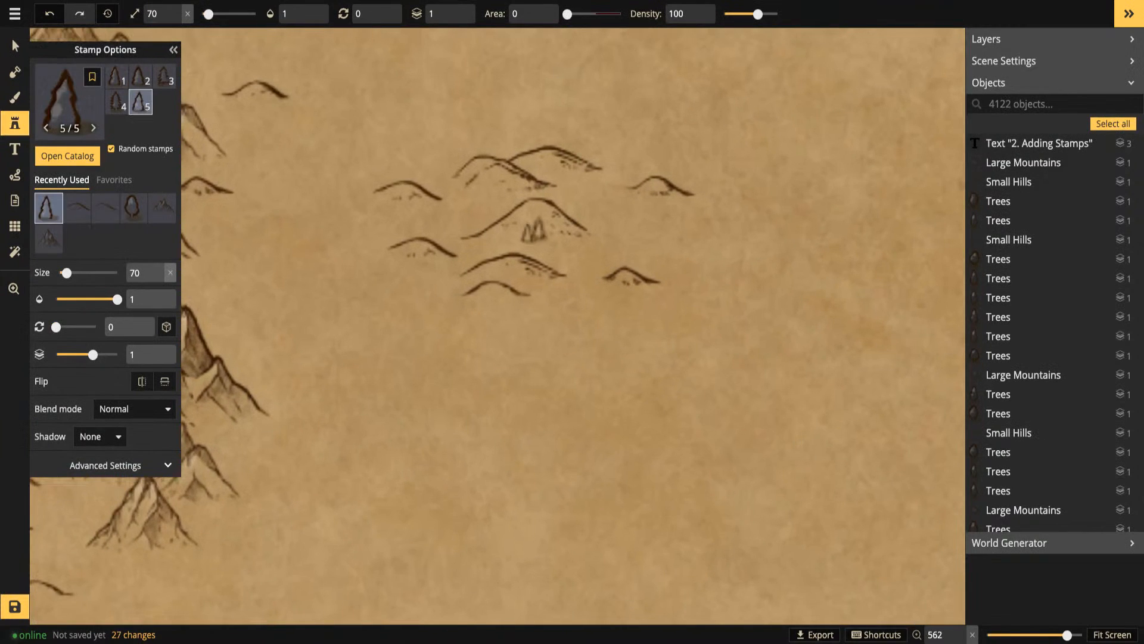
pyautogui.click(496, 297)
pyautogui.click(499, 258)
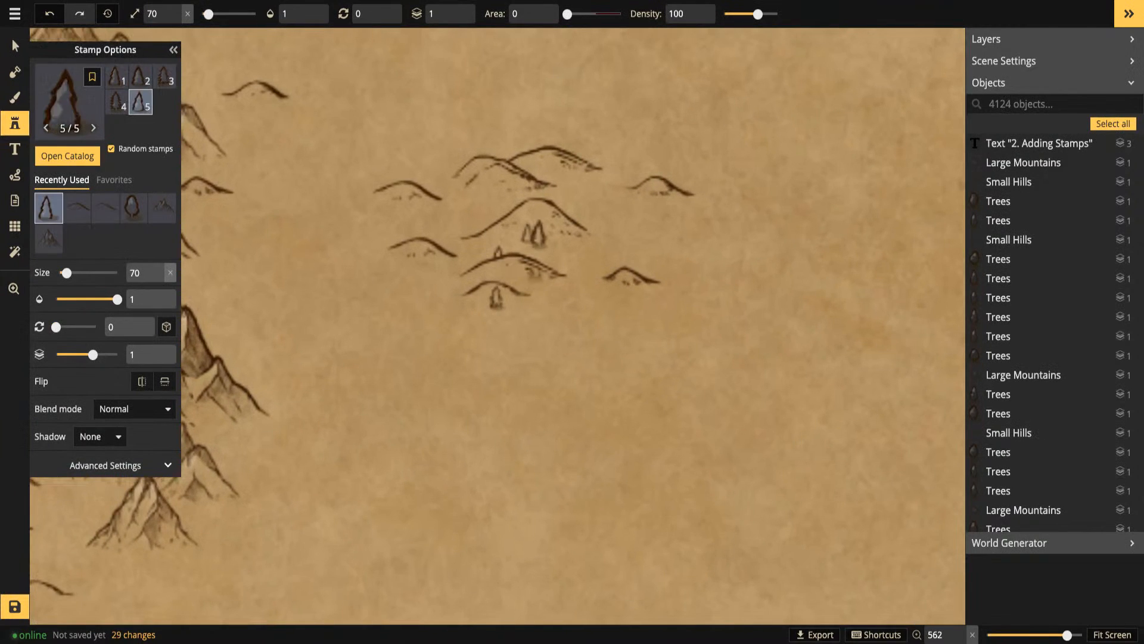
# Add more single pines behind and below the cluster's northern hills, beside its eastern hill and on its southern big hill
pyautogui.click(535, 273)
pyautogui.click(551, 146)
pyautogui.click(409, 180)
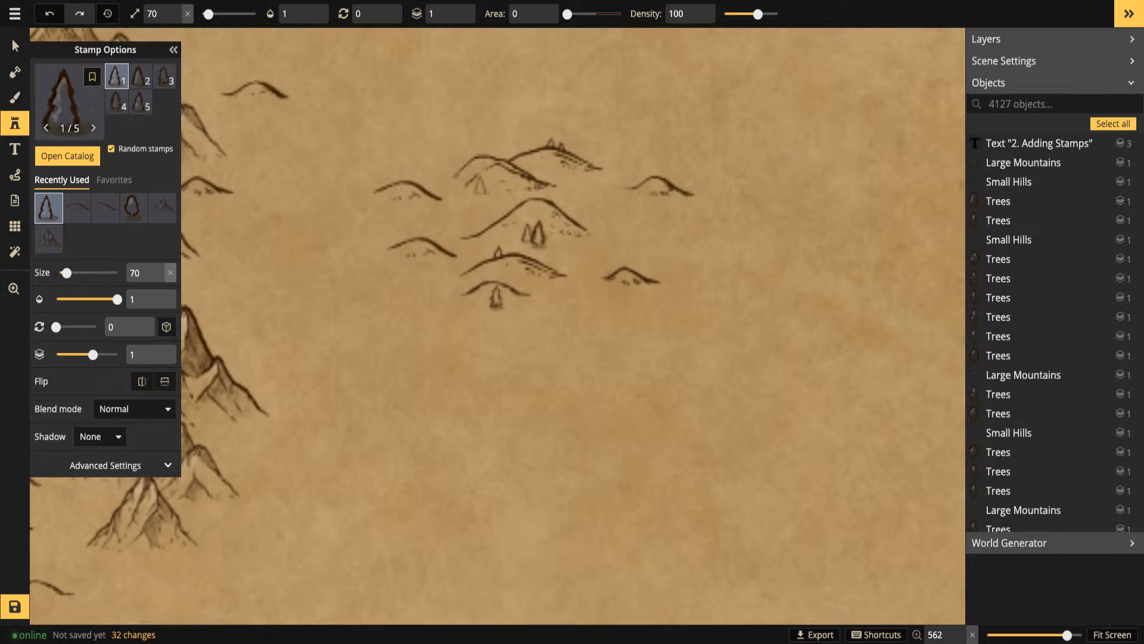
pyautogui.click(481, 185)
pyautogui.click(492, 187)
pyautogui.click(640, 194)
pyautogui.click(535, 273)
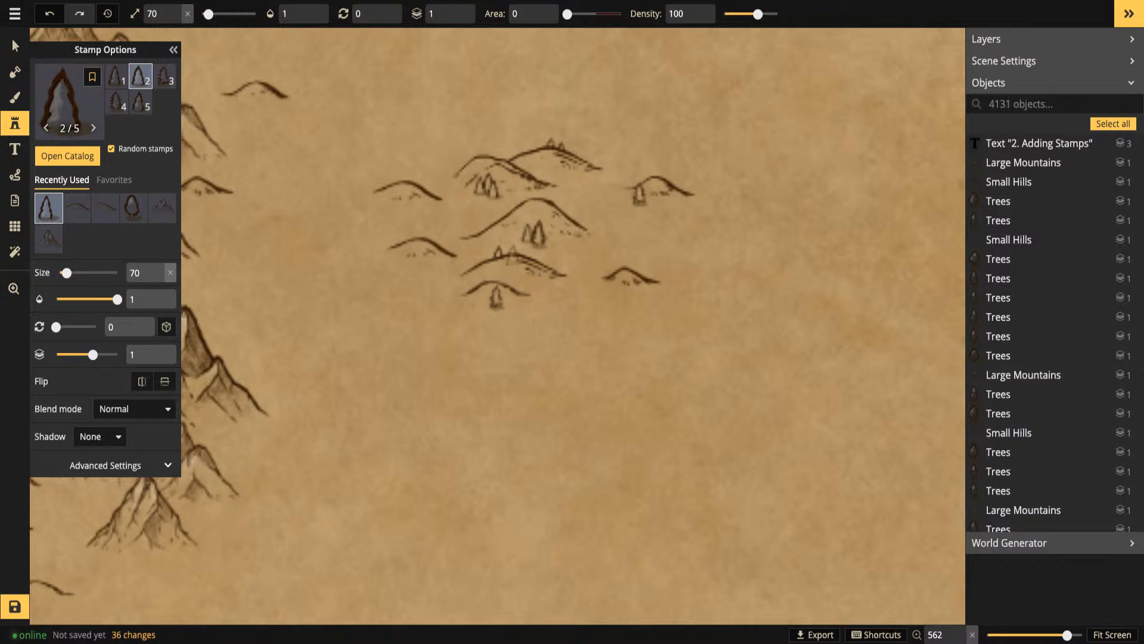
pyautogui.click(512, 254)
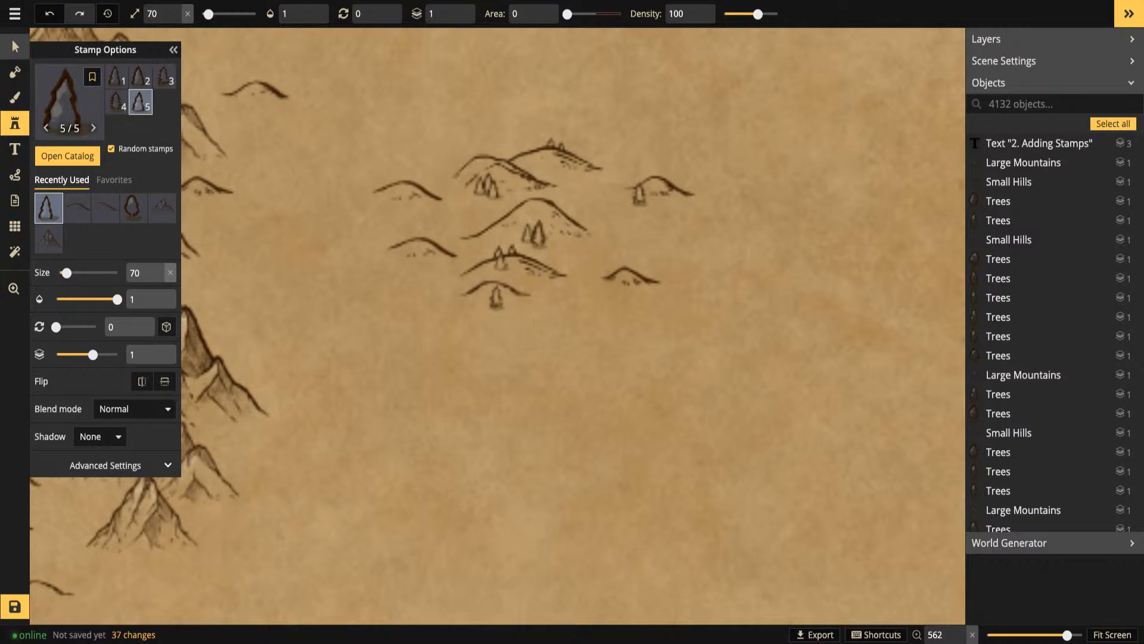
# Place a trial pine on the empty plain southwest of the hill cluster and delete it
pyautogui.click(15, 46)
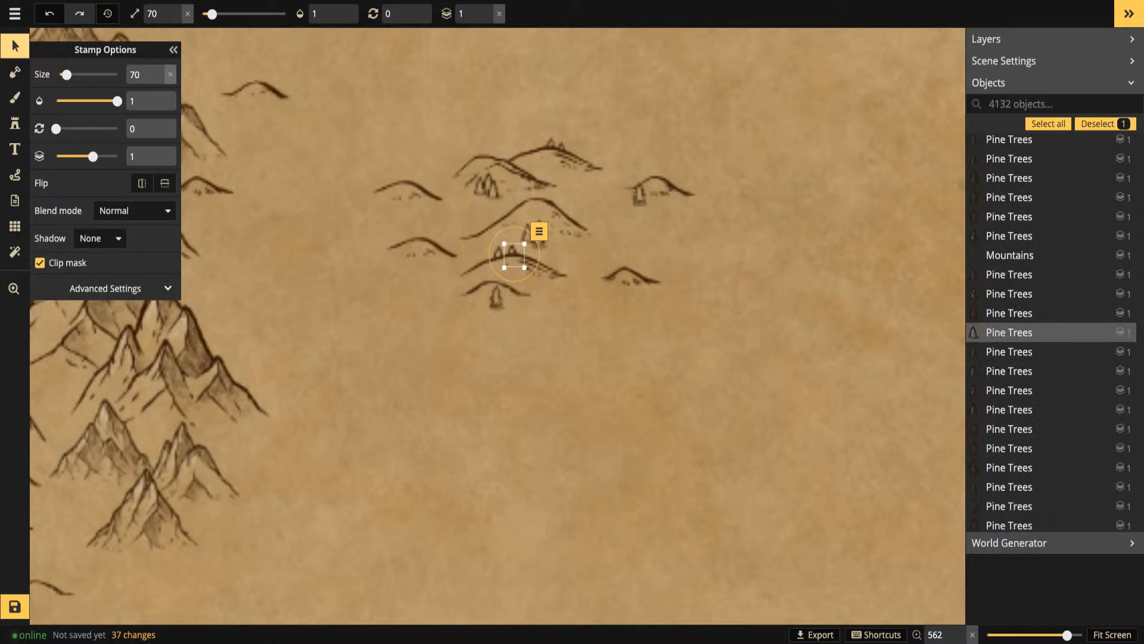
pyautogui.click(15, 123)
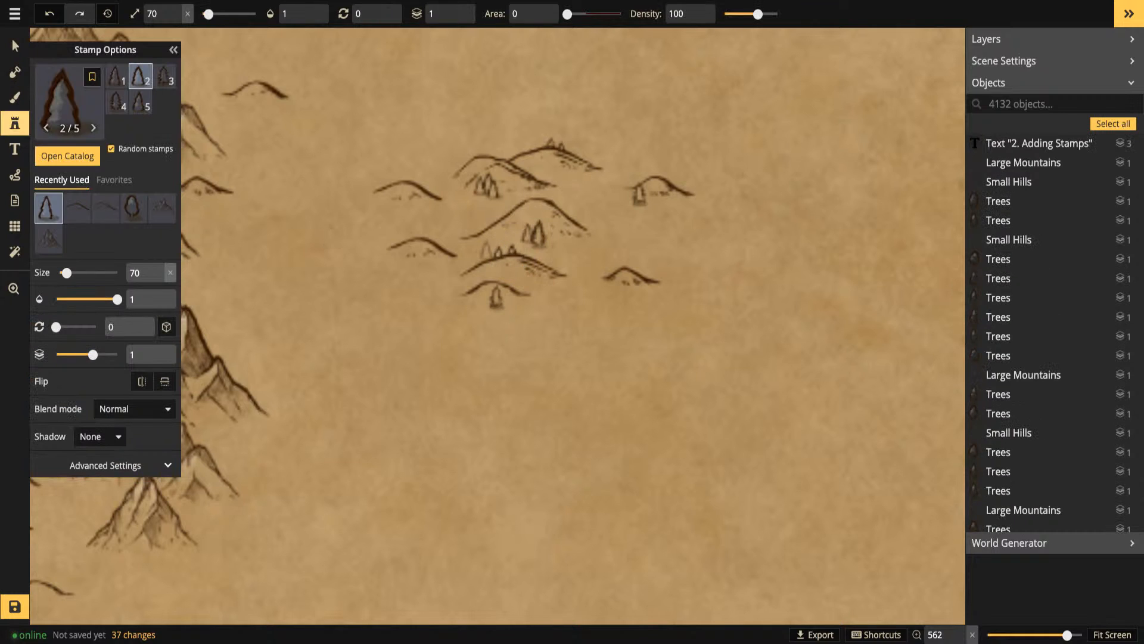
pyautogui.click(15, 46)
pyautogui.click(514, 255)
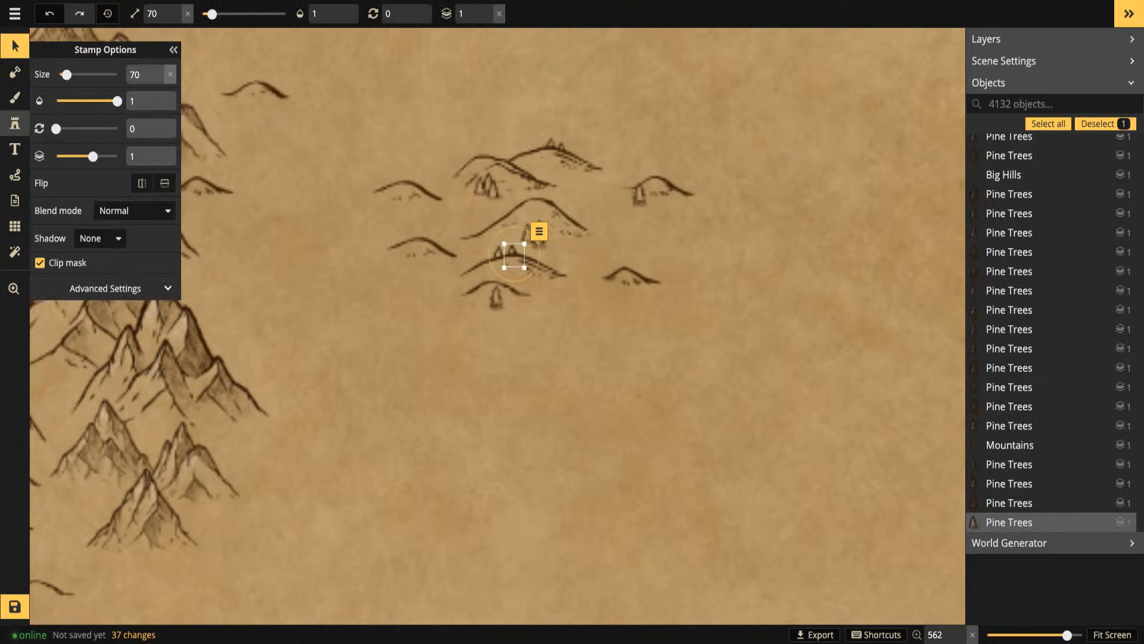
pyautogui.click(15, 124)
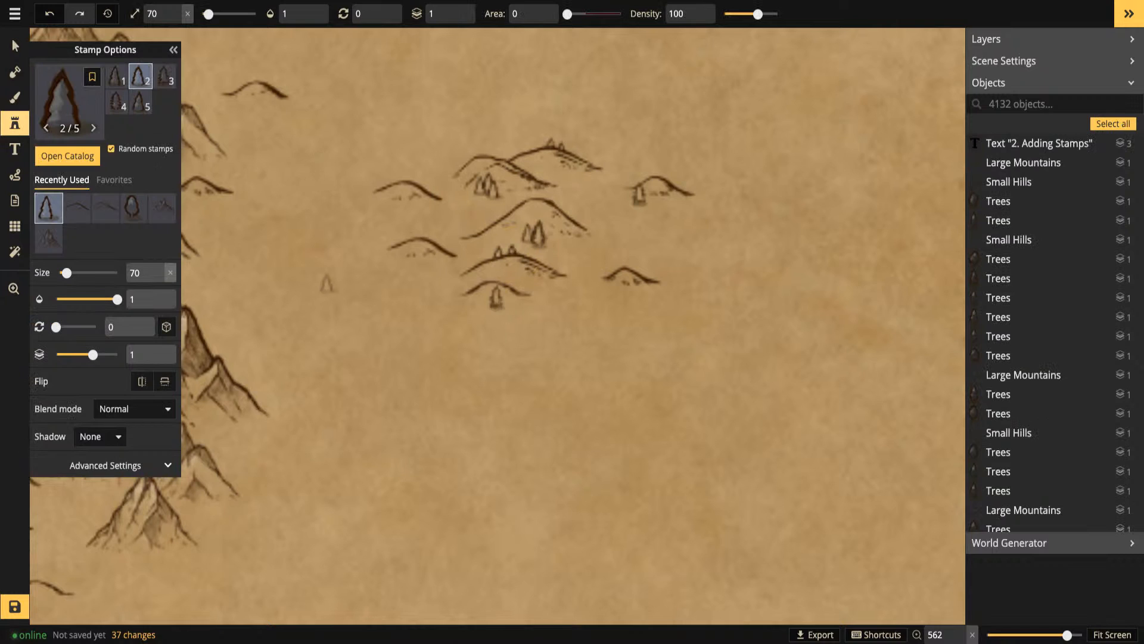
pyautogui.click(337, 307)
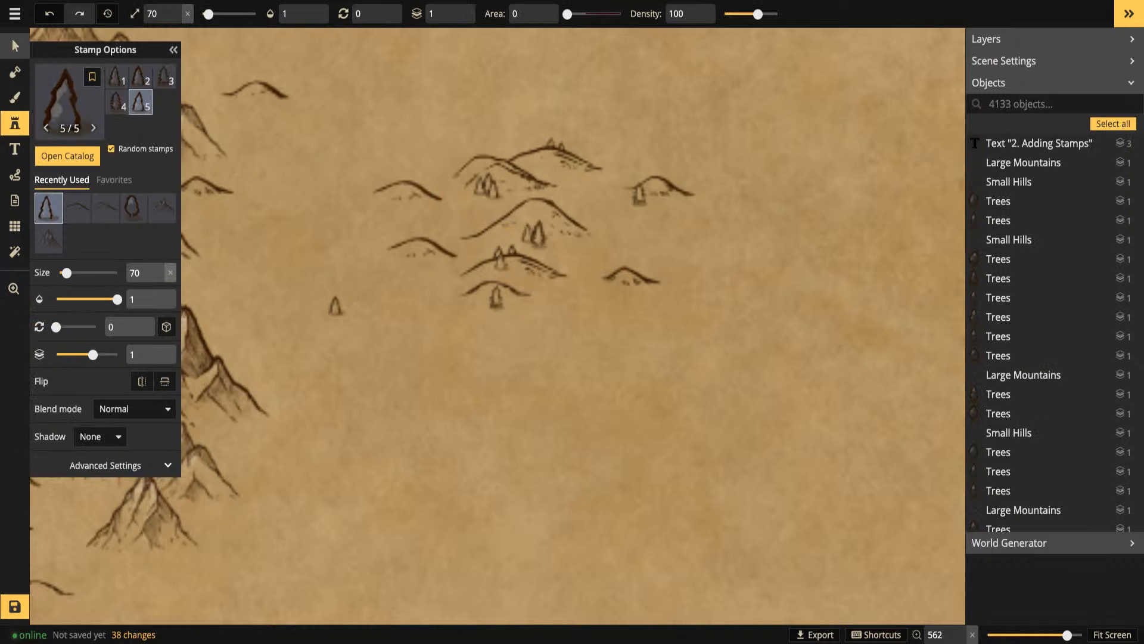
pyautogui.click(15, 46)
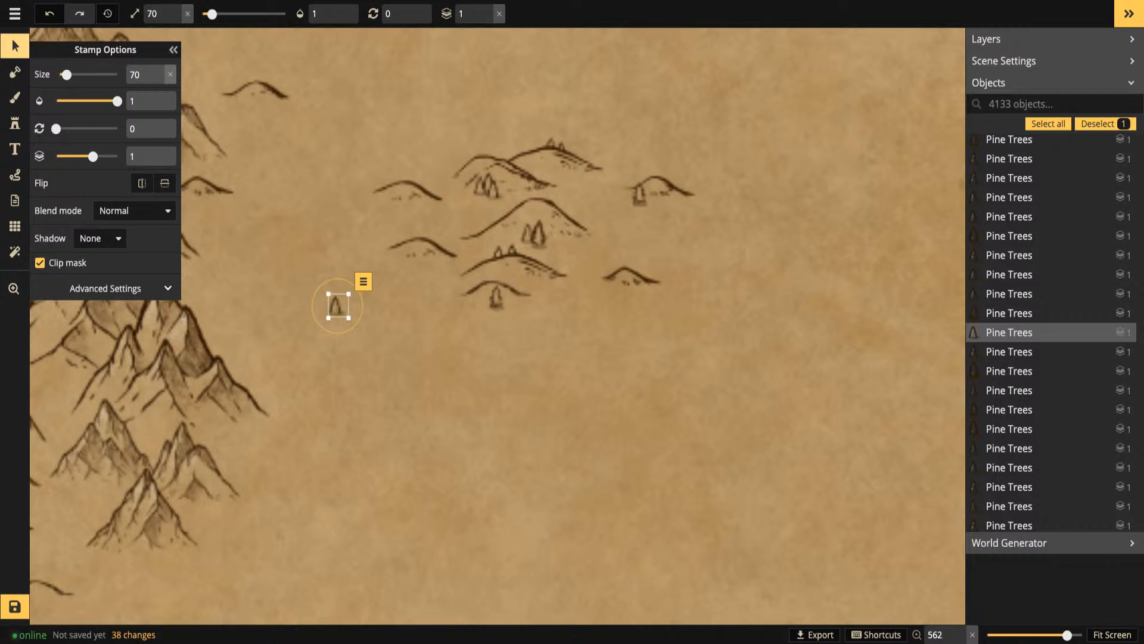
pyautogui.press('Delete')
# Raise the pine behind the crest of the southern big hill to layer 2
pyautogui.click(514, 255)
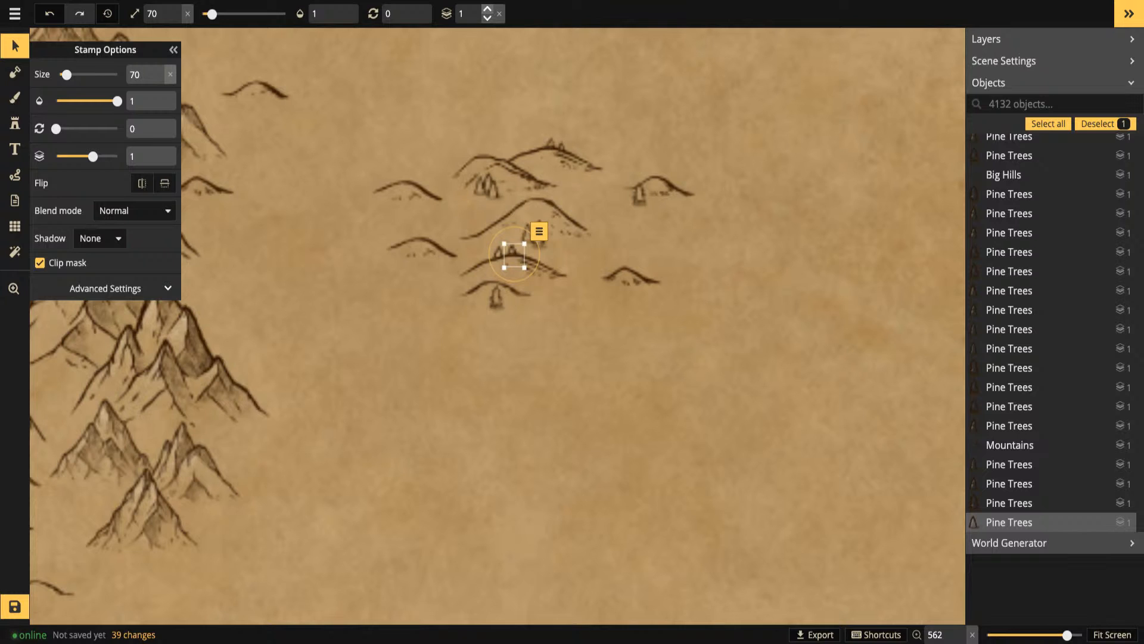
pyautogui.click(487, 9)
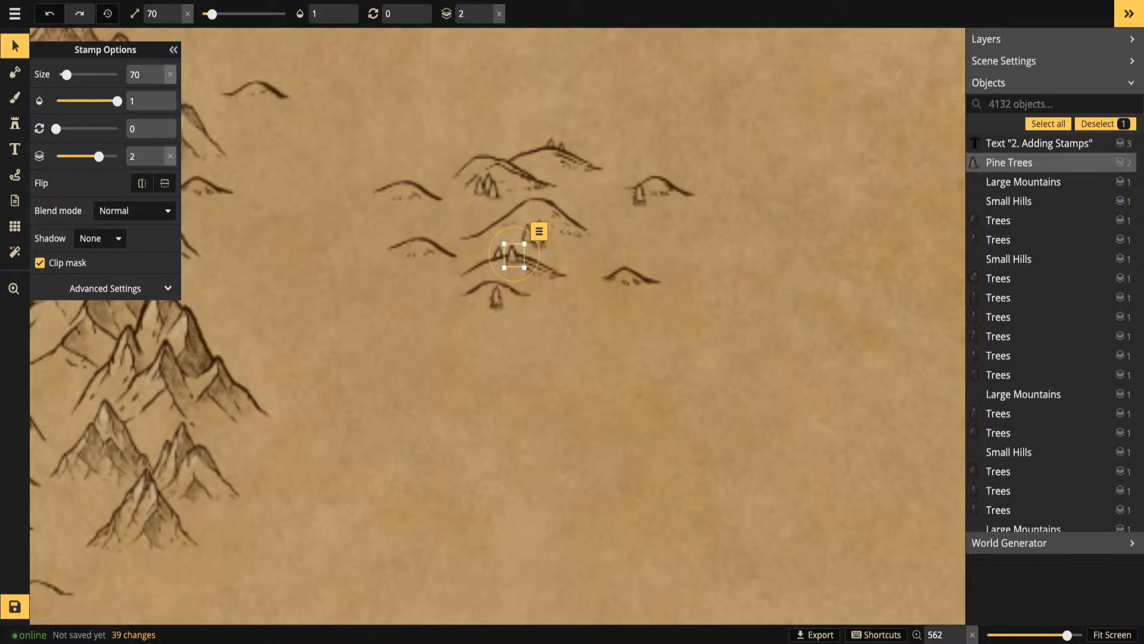
pyautogui.press('Escape')
pyautogui.click(513, 255)
# Stamp three layer 2 pines on the crests of the cluster's northern big hill, northeastern small hill and western small hill
pyautogui.click(15, 122)
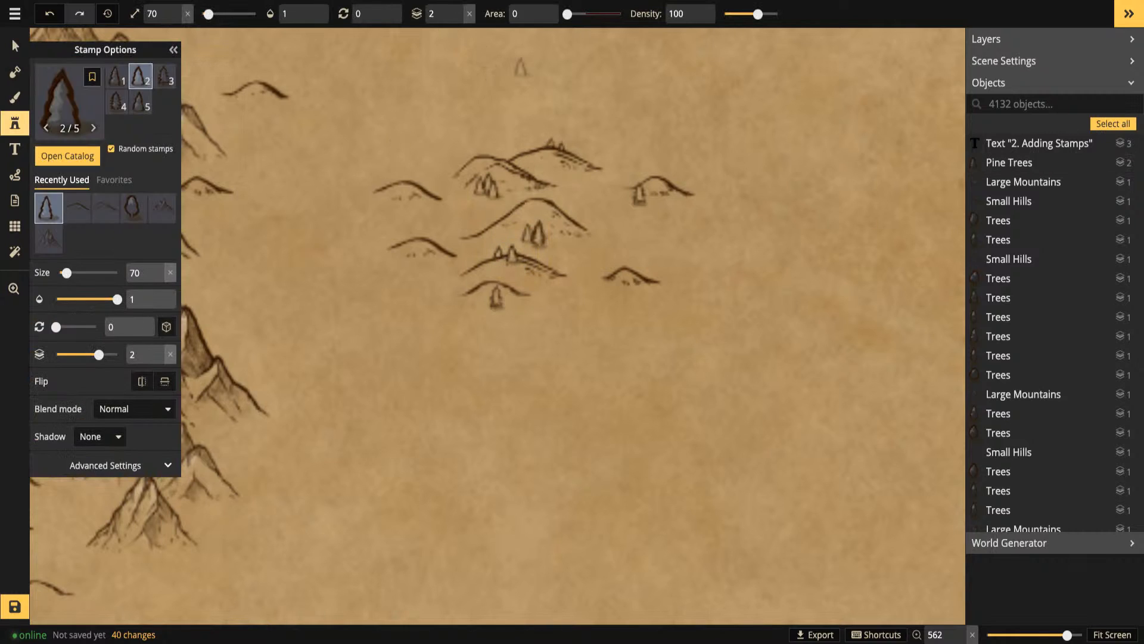
pyautogui.click(530, 146)
pyautogui.click(664, 174)
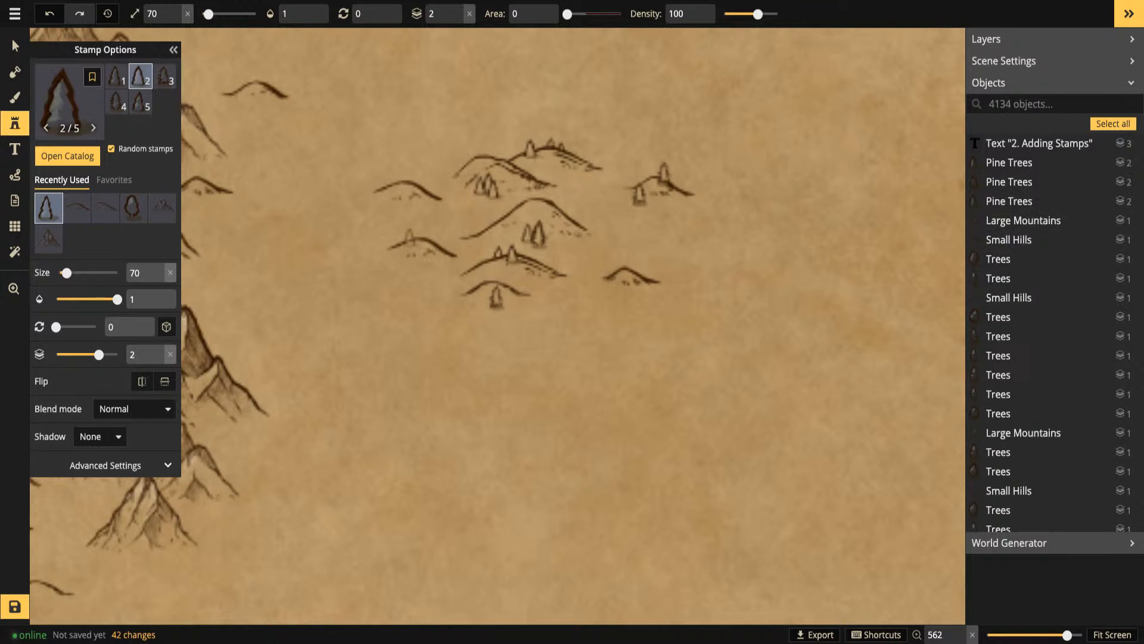
pyautogui.click(410, 238)
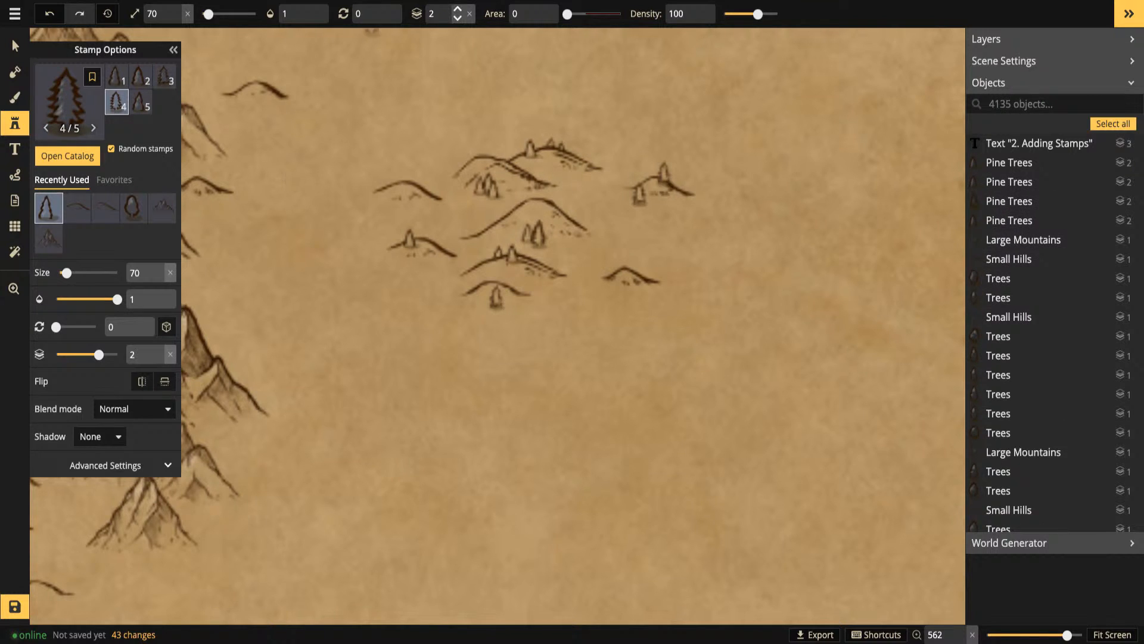
# Set the pine stamp to layer 1 and place two pines around the cluster's northwestern hill, one in front and one behind
pyautogui.click(457, 17)
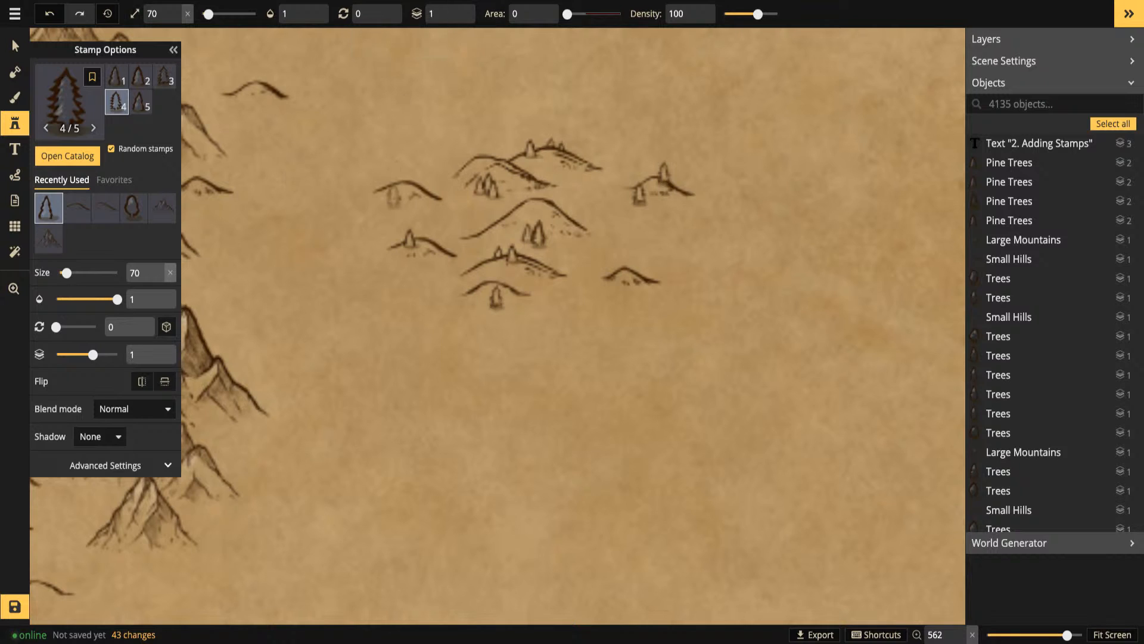
pyautogui.click(415, 184)
pyautogui.click(221, 167)
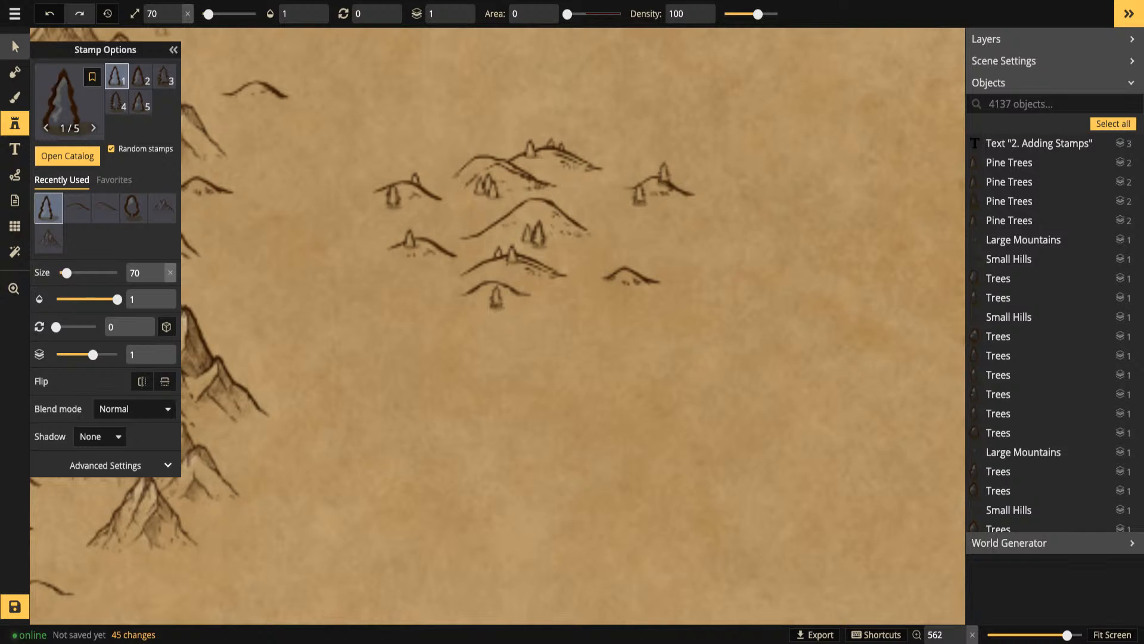
# Select a patch of trees on the northern edge of the ring-shaped forest in the south of the eastern continent
pyautogui.click(15, 46)
pyautogui.scroll(-2, 365, 227)
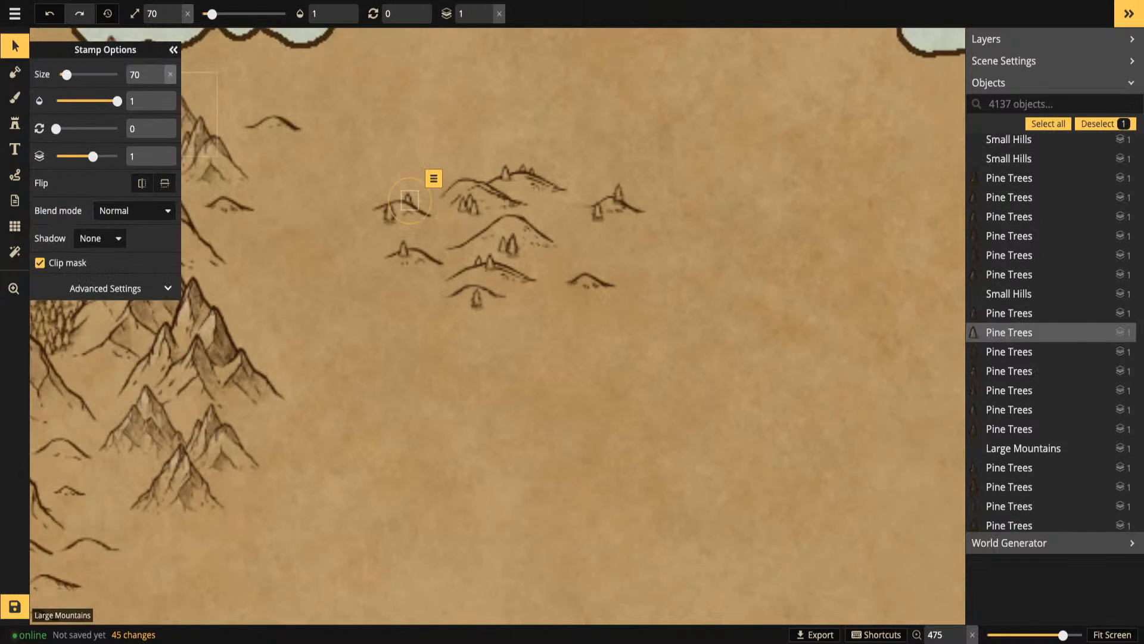
pyautogui.scroll(-3, 283, 298)
pyautogui.scroll(-5, 262, 271)
pyautogui.moveTo(268, 268); pyautogui.dragTo(694, 261)
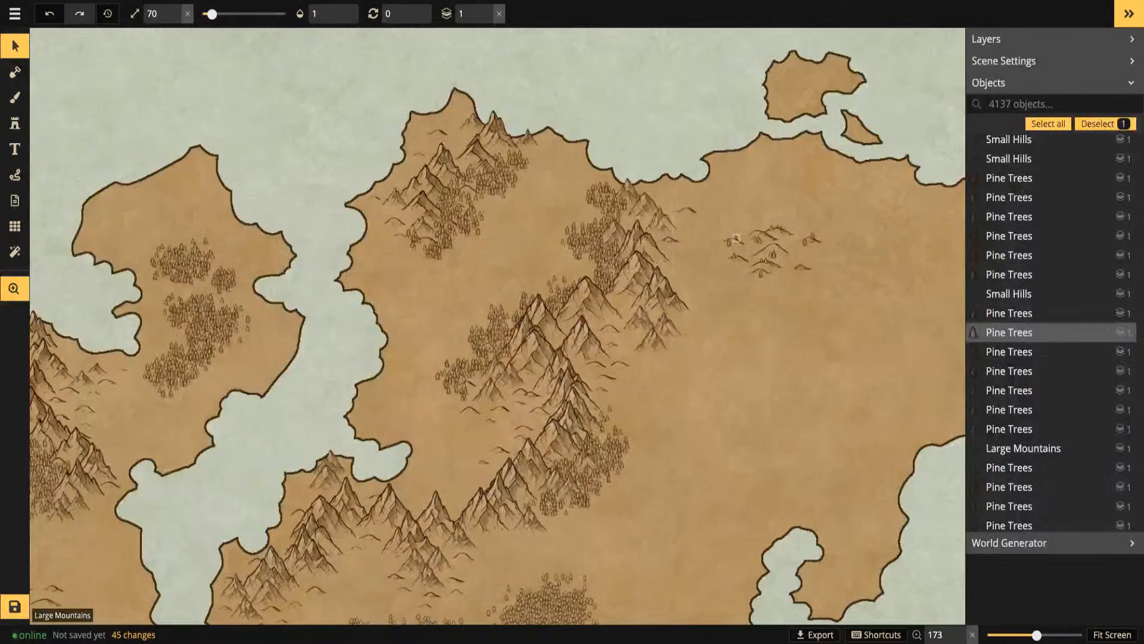
pyautogui.moveTo(417, 501); pyautogui.dragTo(492, 591)
pyautogui.moveTo(492, 531); pyautogui.dragTo(727, 130)
pyautogui.moveTo(486, 417); pyautogui.dragTo(637, 206)
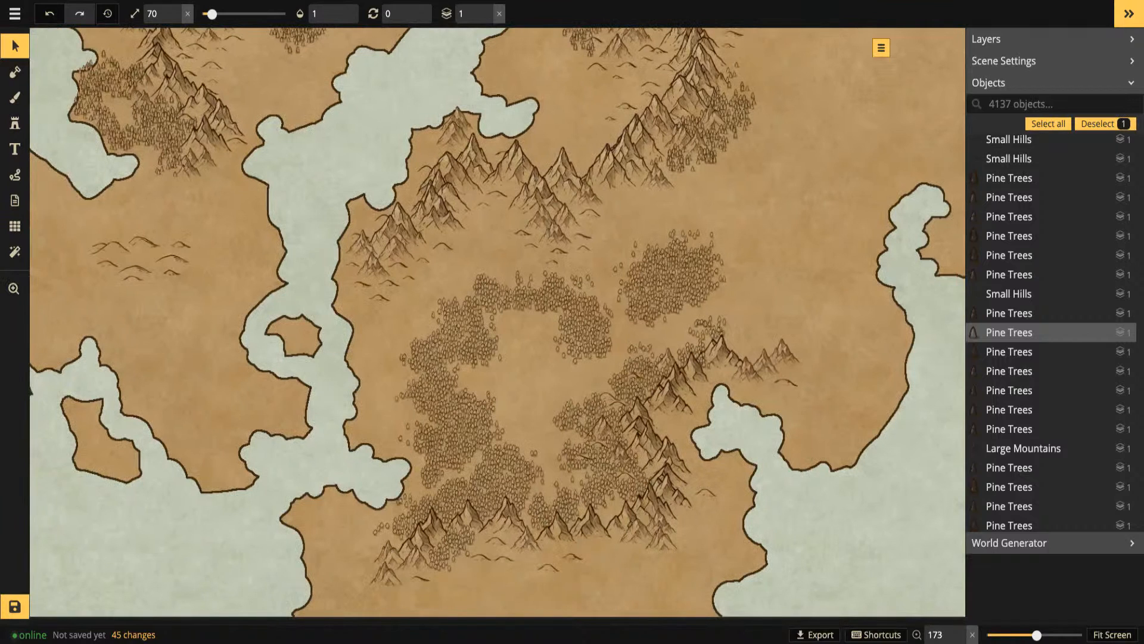
pyautogui.moveTo(486, 238); pyautogui.dragTo(256, 241)
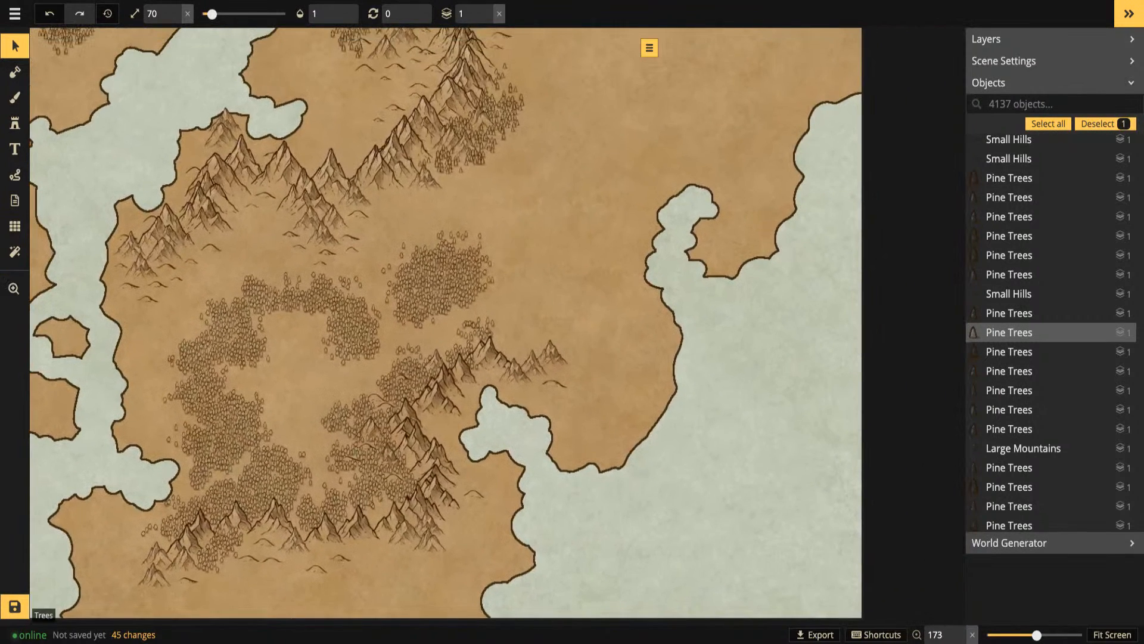
pyautogui.click(291, 296)
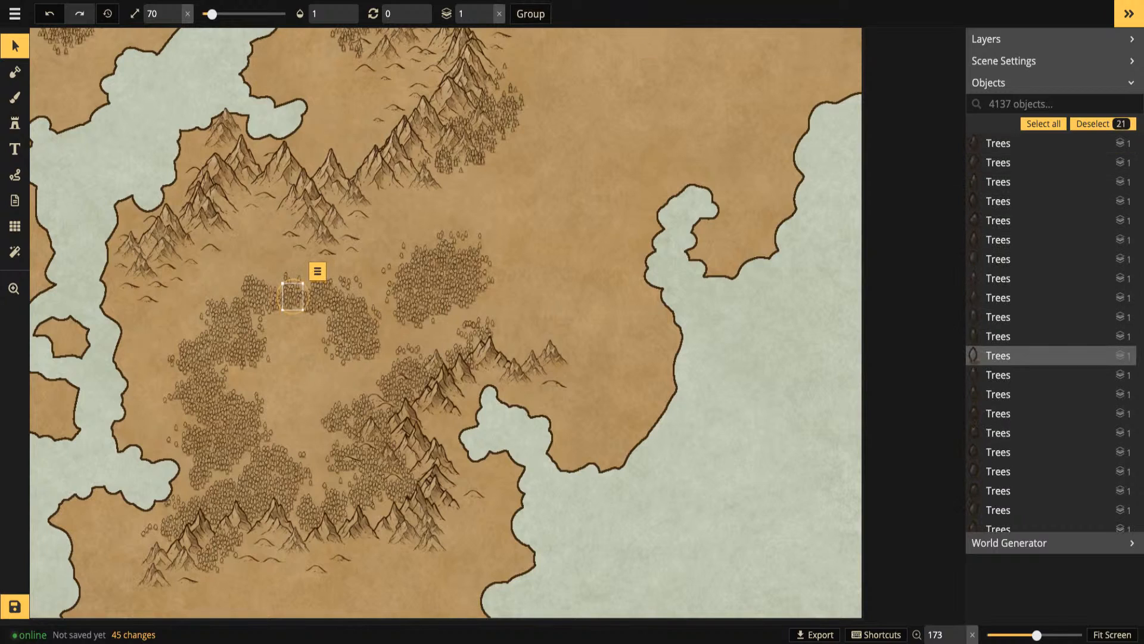
# Move the stray tree below the northern arc of the southern forest ring to the western tree cluster's inner edge
pyautogui.press('Escape')
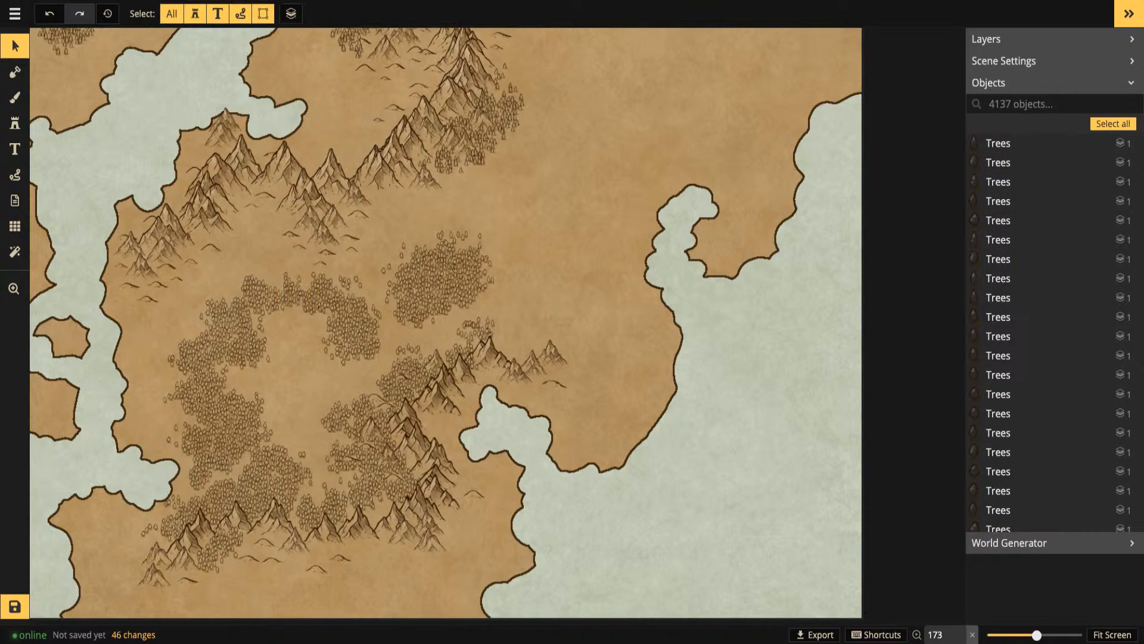
pyautogui.click(307, 308)
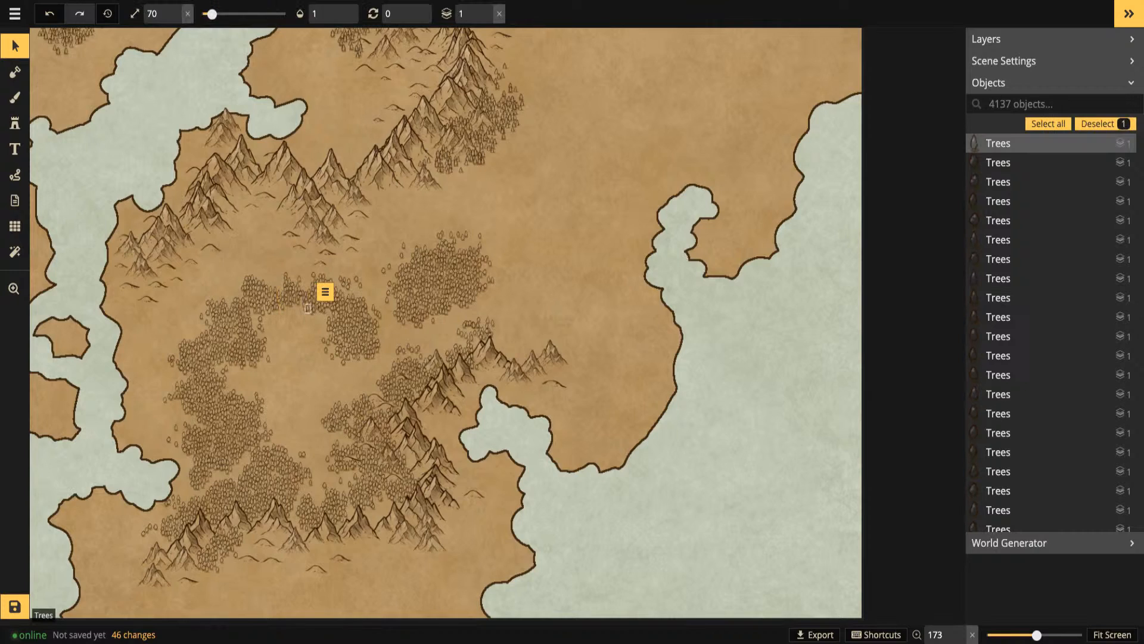
pyautogui.press('Escape')
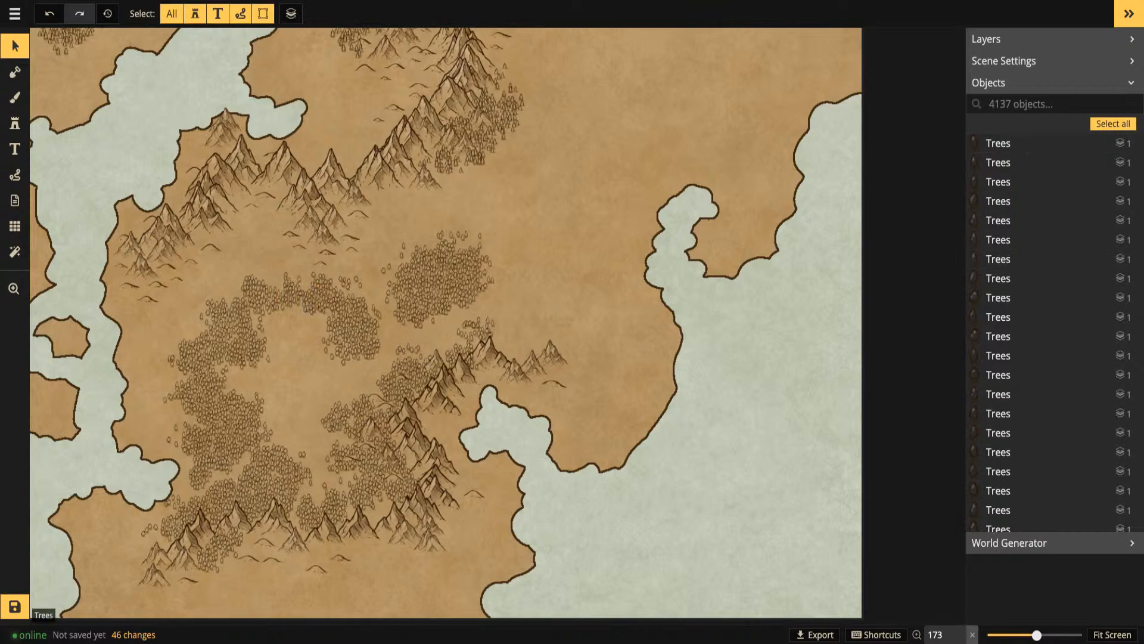
pyautogui.click(307, 303)
pyautogui.moveTo(307, 304); pyautogui.dragTo(263, 323)
pyautogui.click(264, 328)
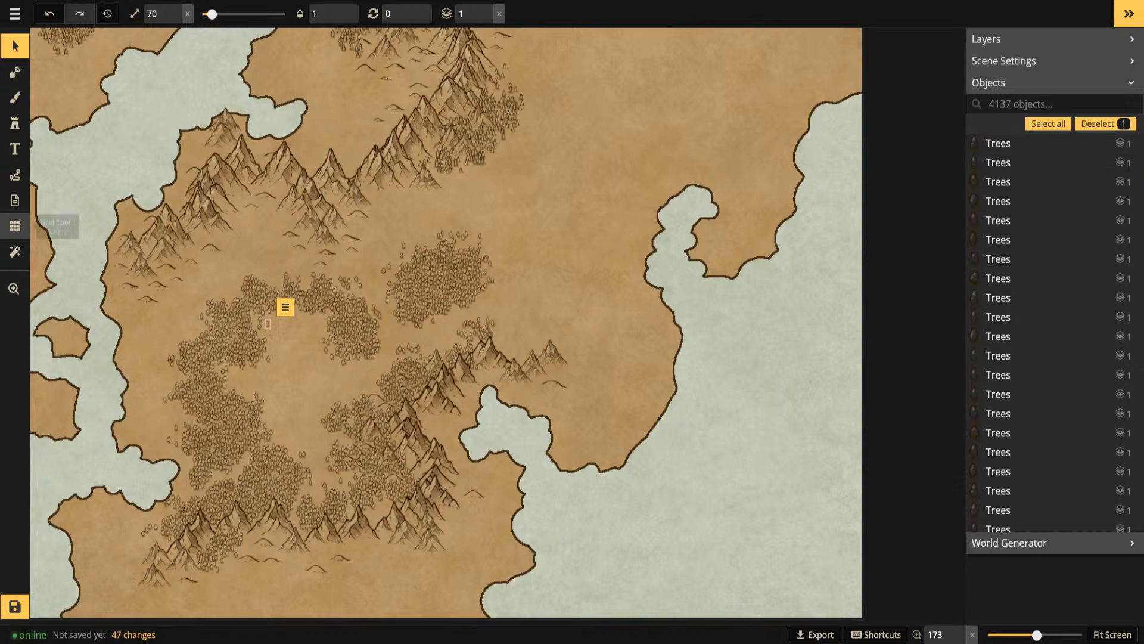
pyautogui.press('Escape')
# Choose the Basic Borderless Icons set in the stamp catalog as the active stamp
pyautogui.scroll(-2, 209, 199)
pyautogui.scroll(-3, 213, 204)
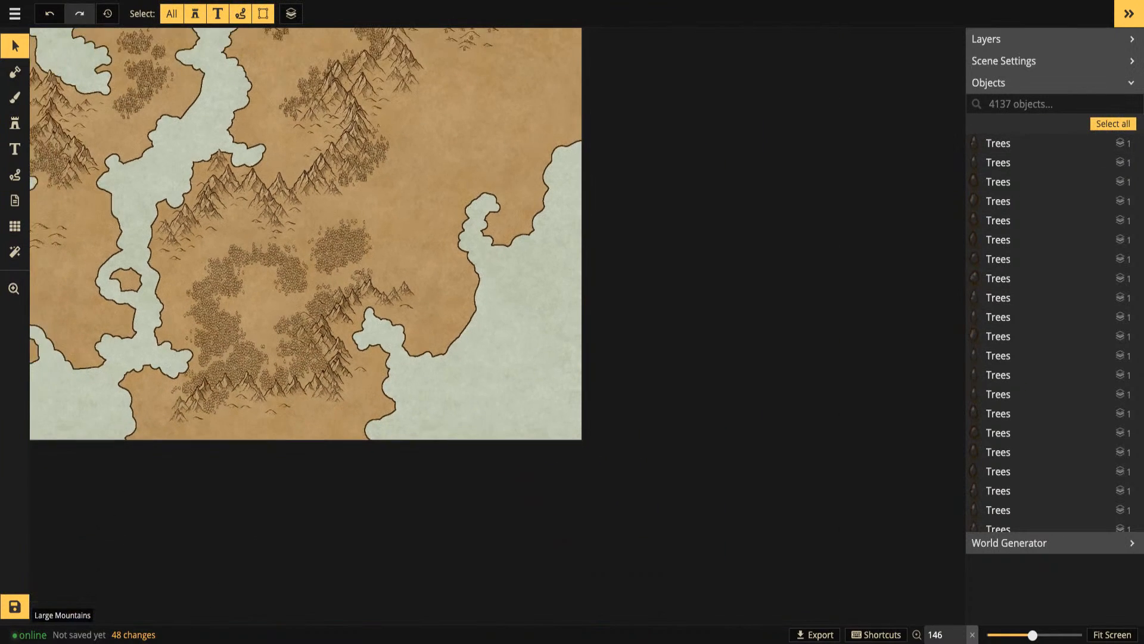
pyautogui.press('space')
pyautogui.moveTo(212, 205); pyautogui.dragTo(453, 351)
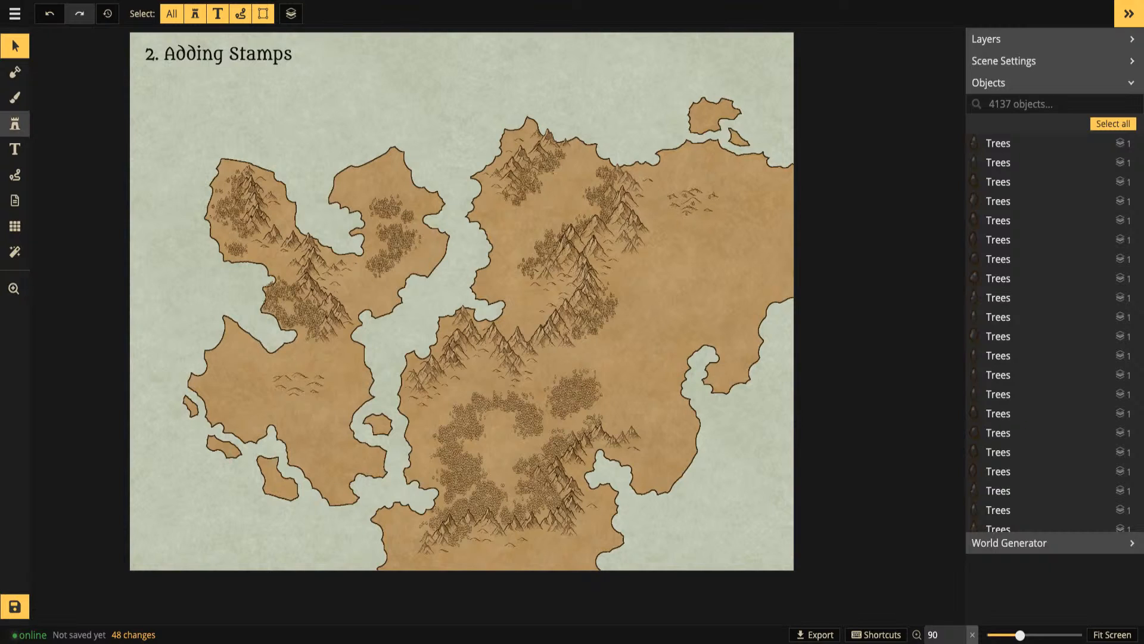
pyautogui.click(15, 122)
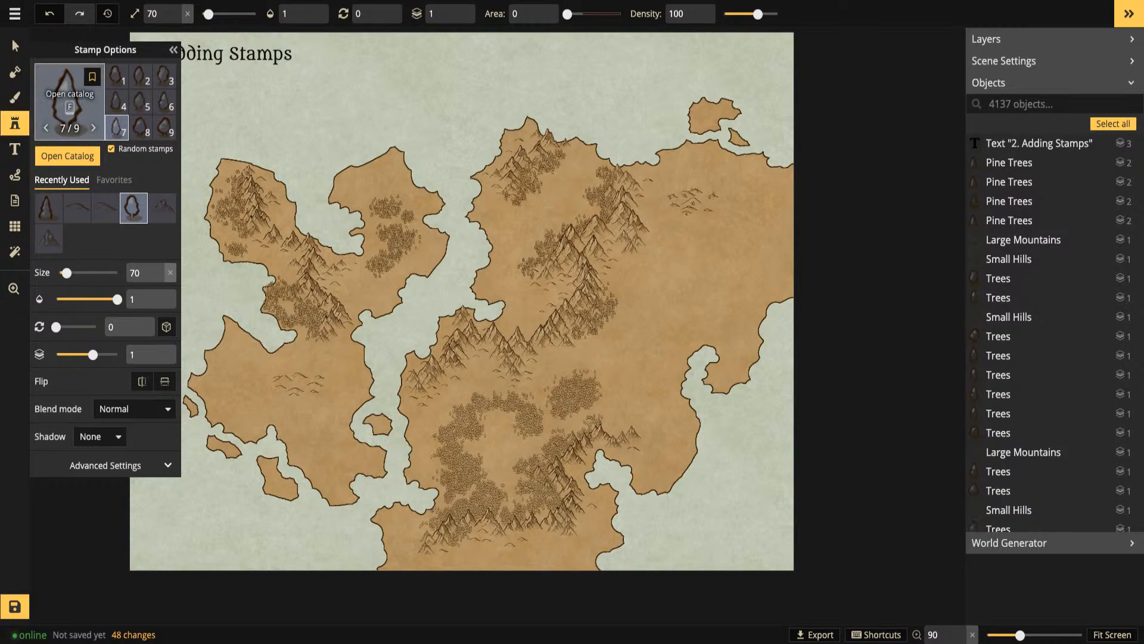
pyautogui.press('f')
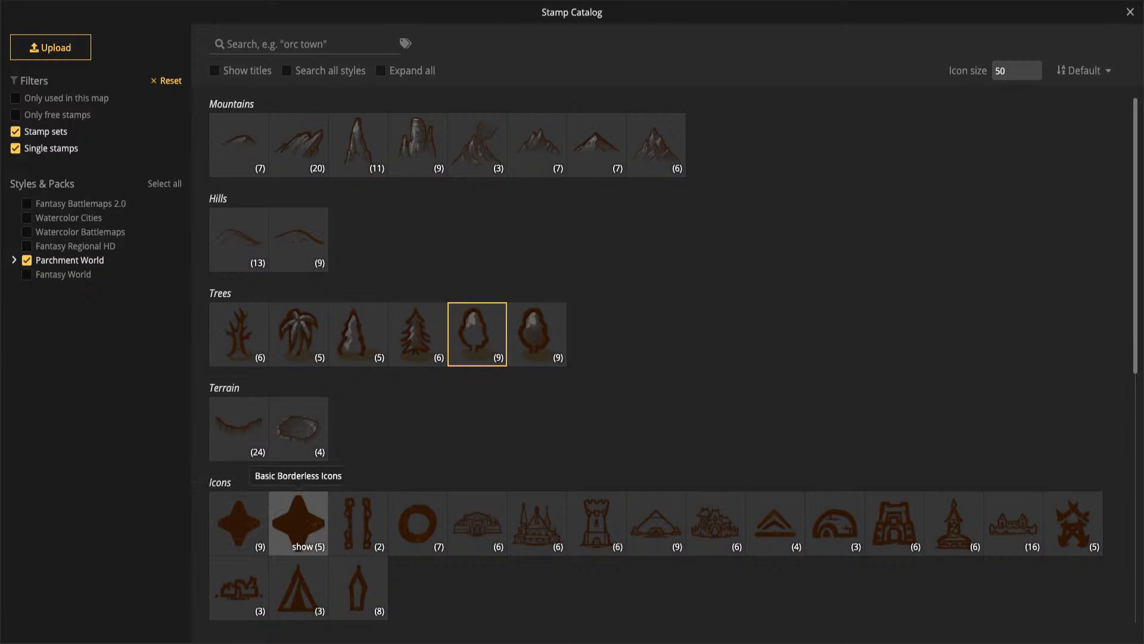
pyautogui.click(301, 546)
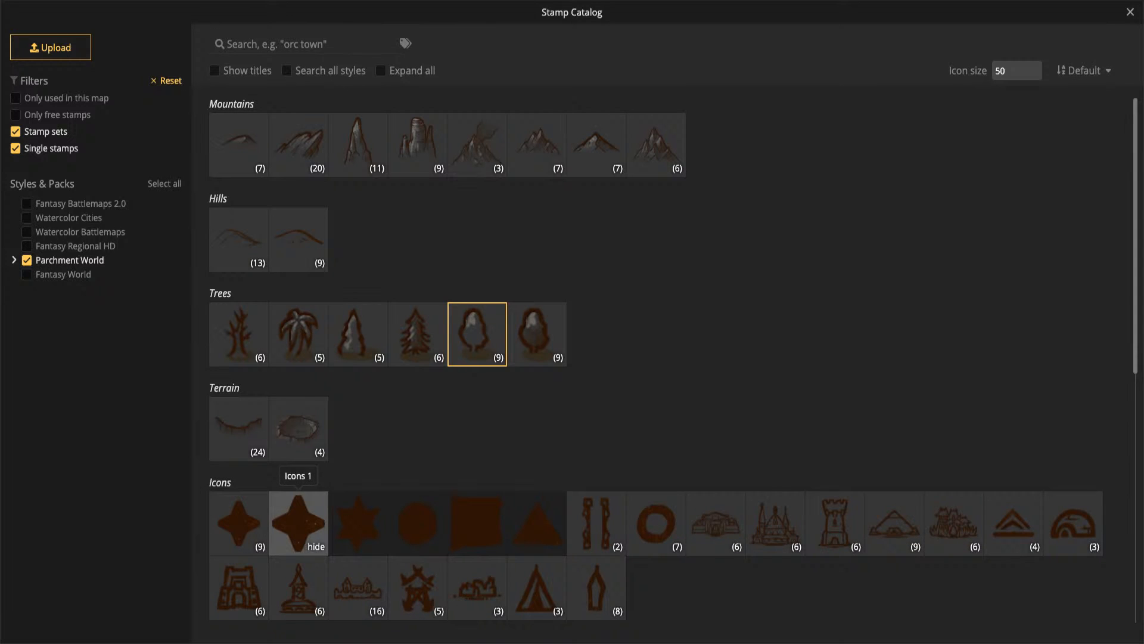
pyautogui.click(298, 522)
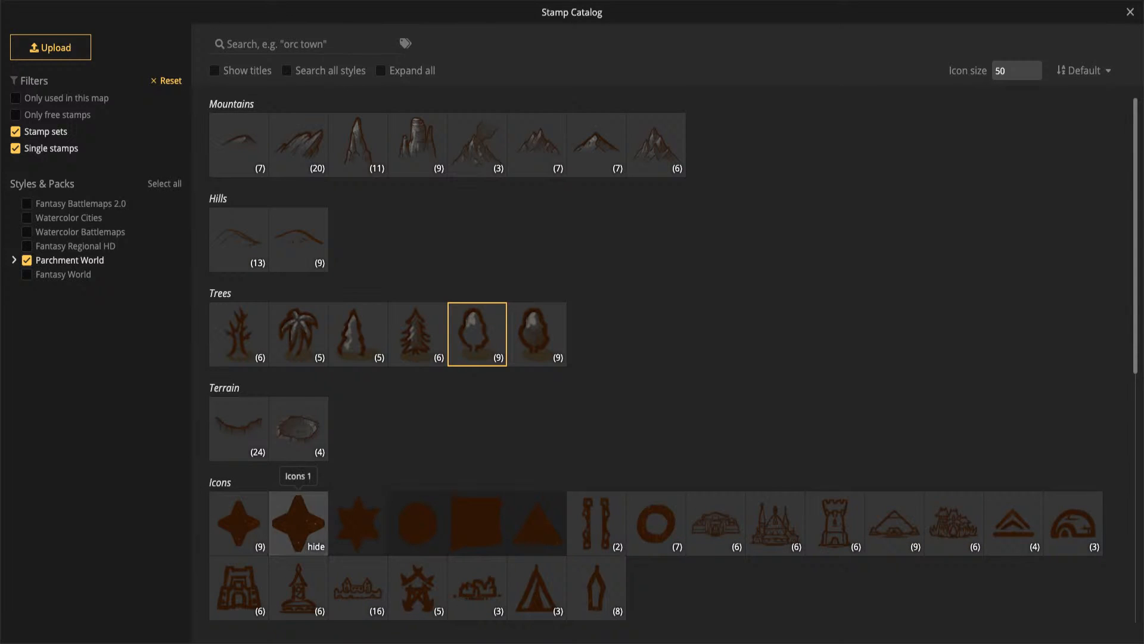
# Set the stamp size to 280 and place a circle icon in the channel between the western and eastern landmasses
pyautogui.scroll(4, 344, 395)
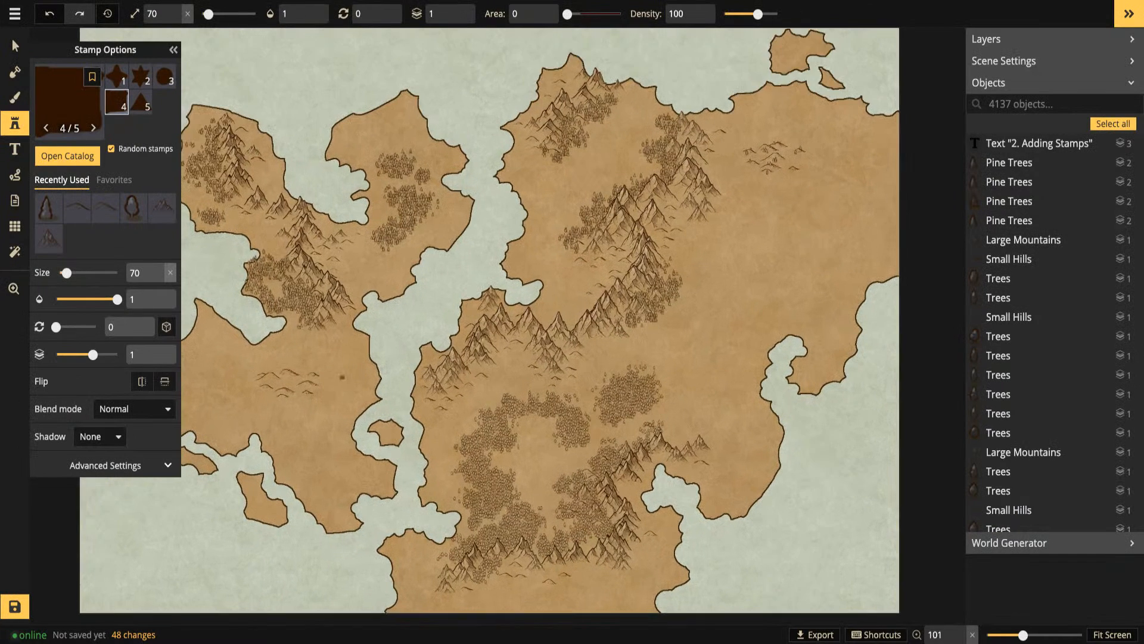
pyautogui.scroll(14, 341, 390)
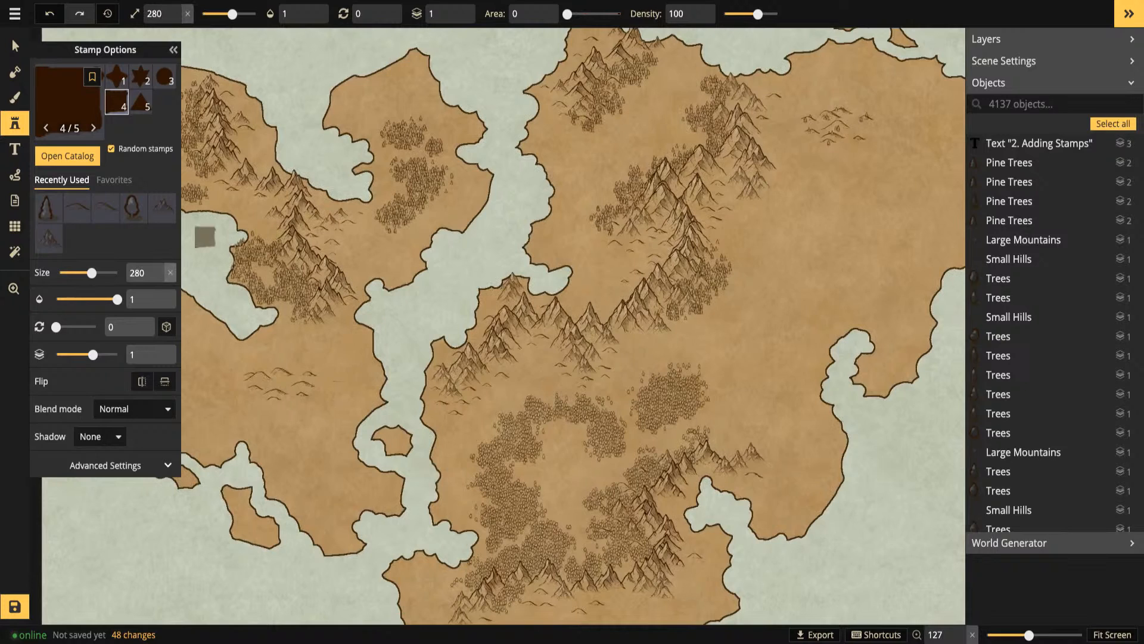
pyautogui.click(165, 76)
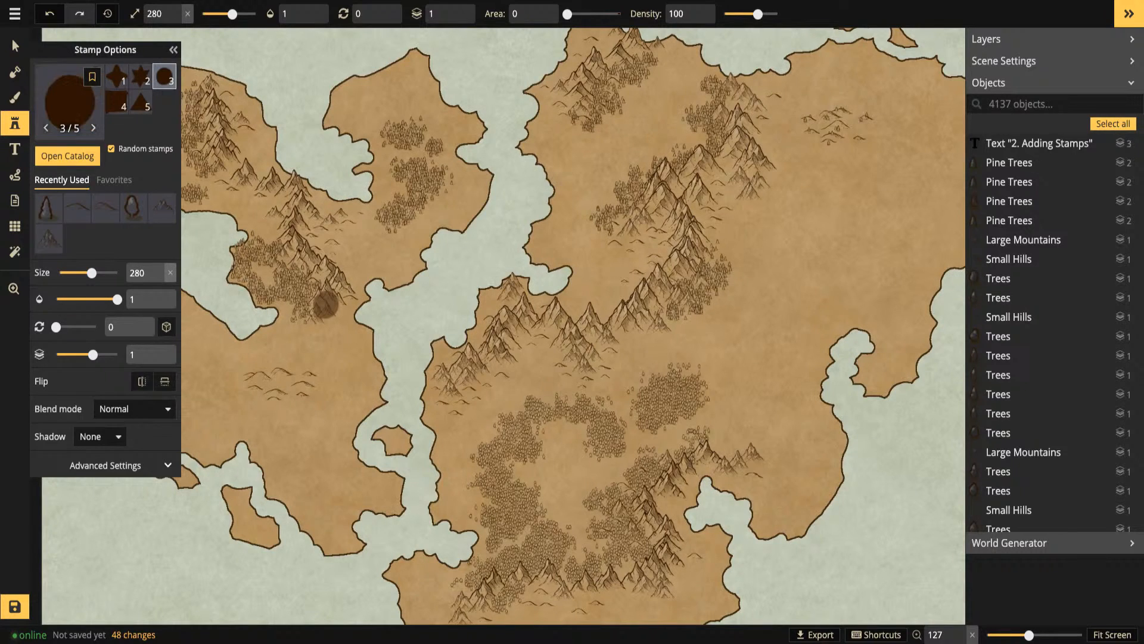
pyautogui.press('f')
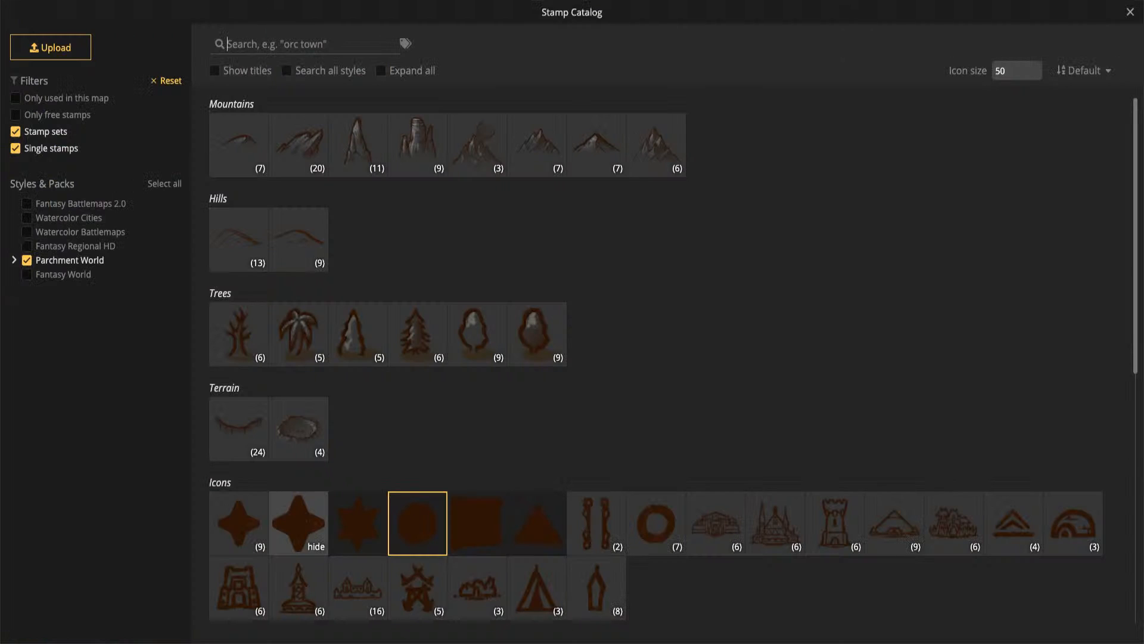
pyautogui.press('f')
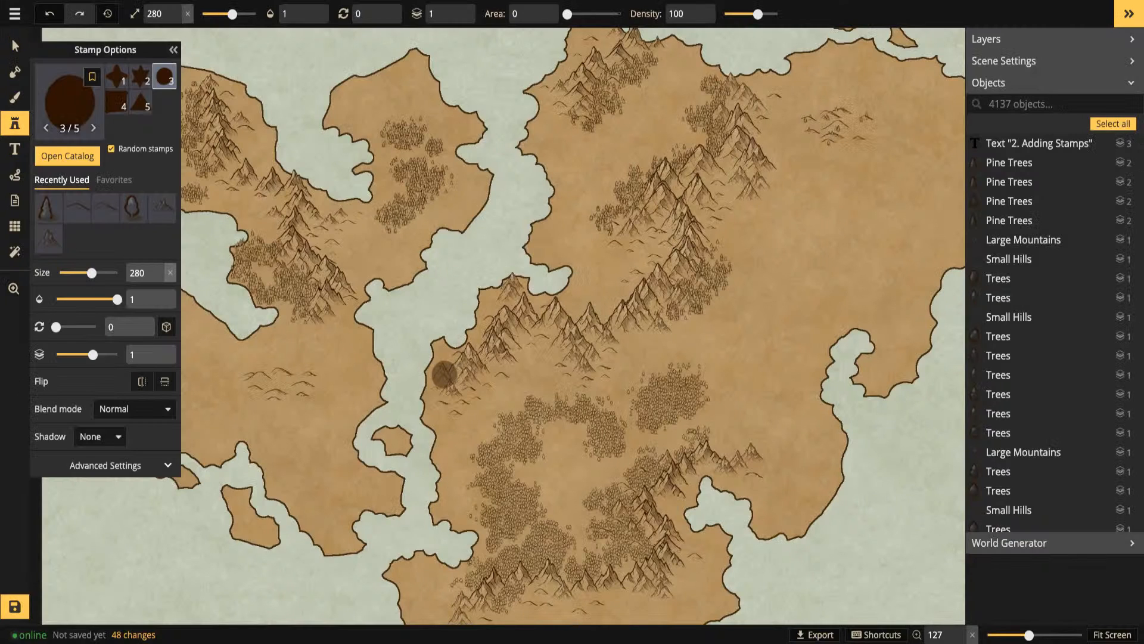
pyautogui.click(411, 361)
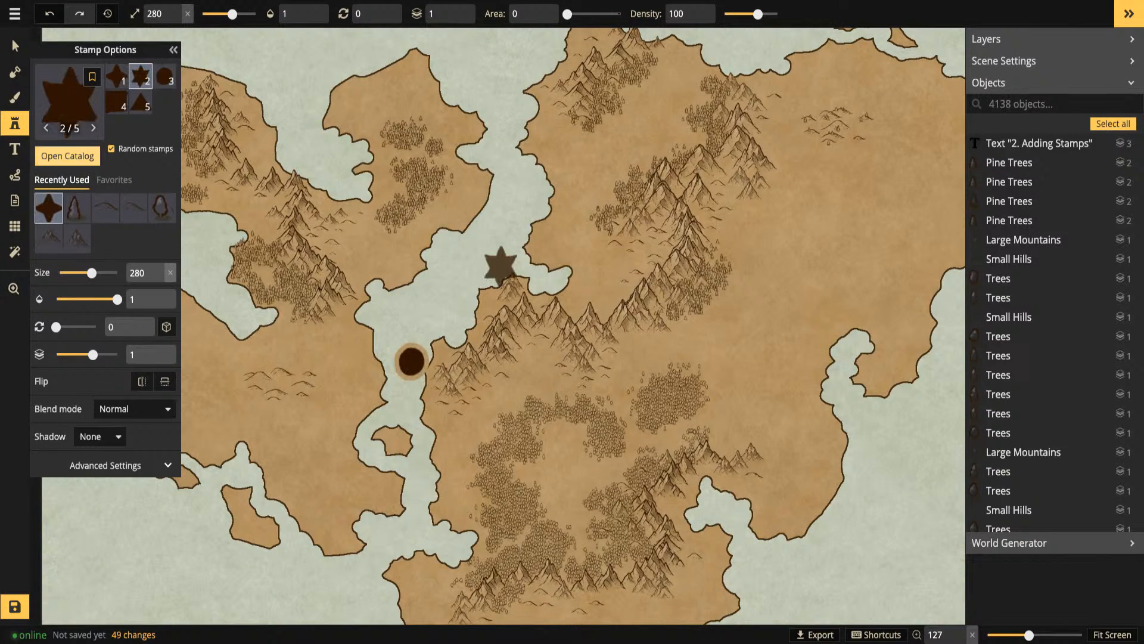
# Move the circle icon slightly northwest within the channel and delete it
pyautogui.press('v')
pyautogui.click(411, 361)
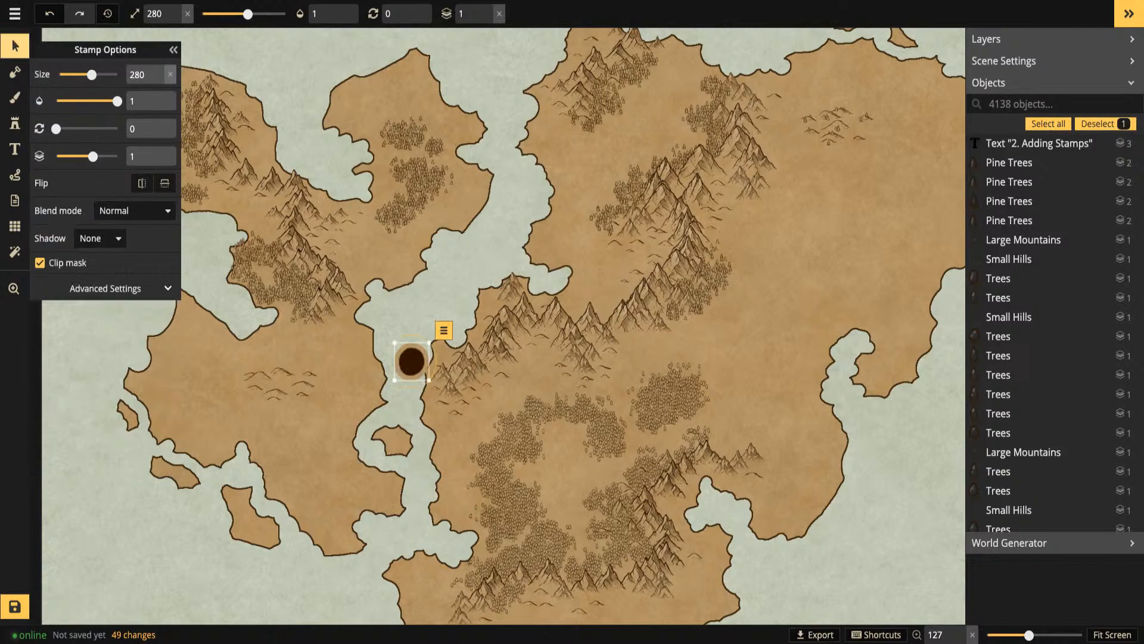
pyautogui.moveTo(412, 361); pyautogui.dragTo(403, 350)
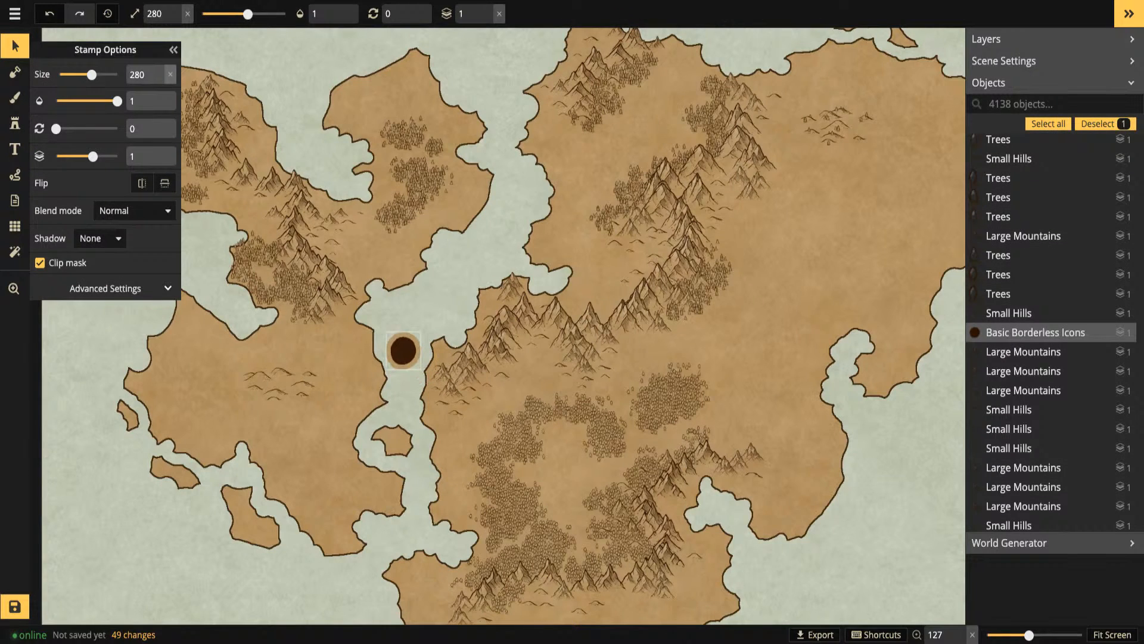
pyautogui.click(40, 263)
pyautogui.click(40, 262)
pyautogui.press('Delete')
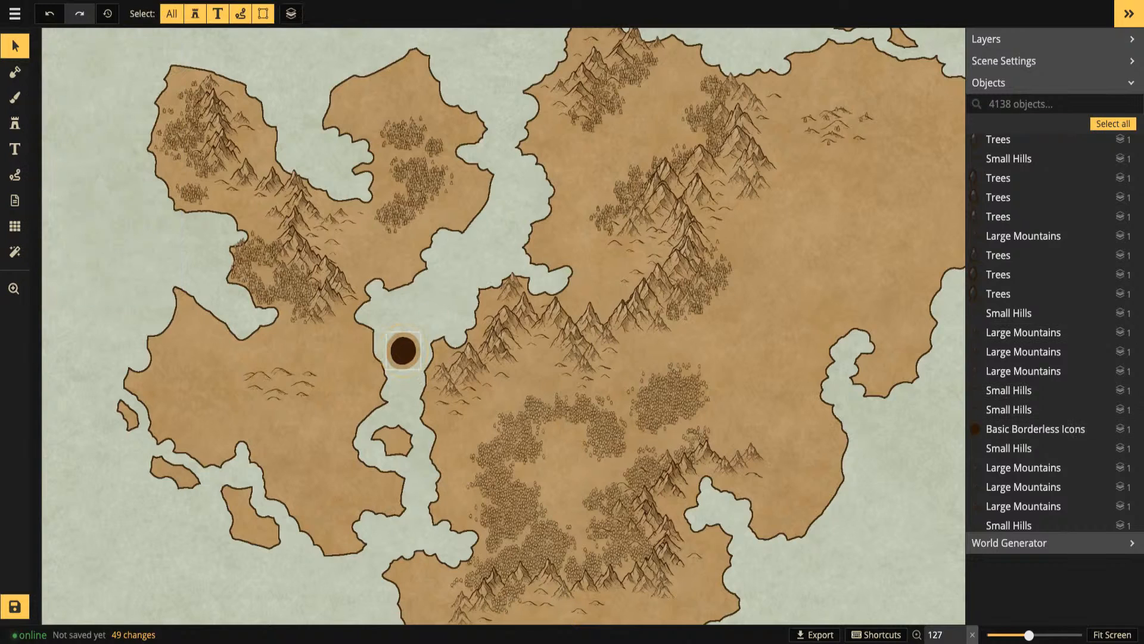
# Expand all stamp sets in the catalog to pick the castle tower icon, and reduce its size to 20
pyautogui.click(15, 123)
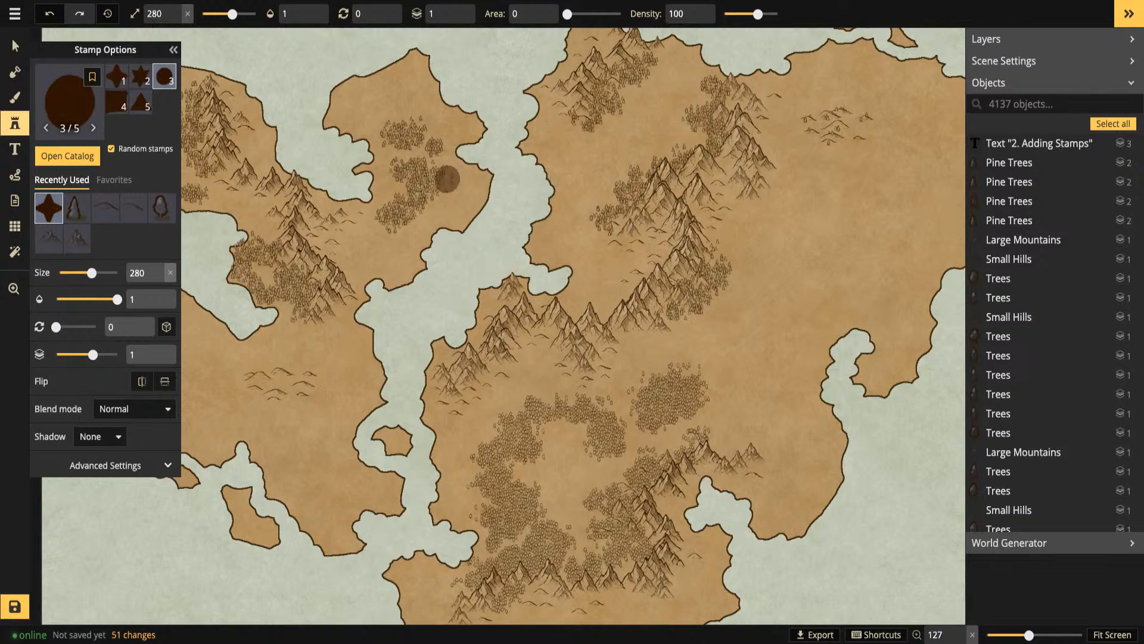
pyautogui.press('f')
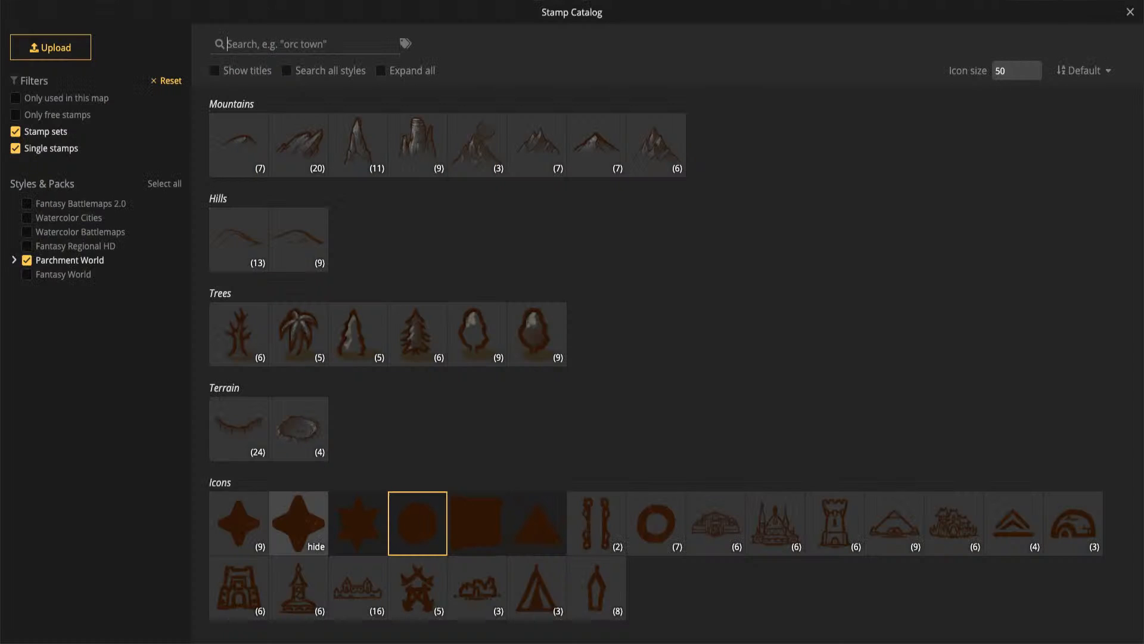
pyautogui.scroll(-2, 655, 358)
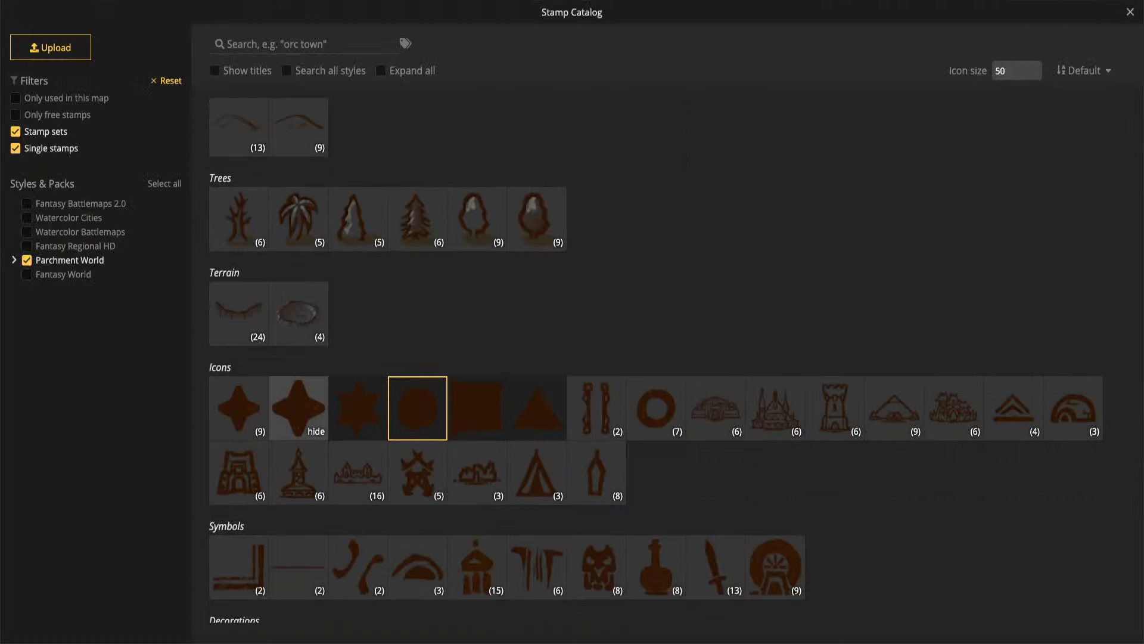
pyautogui.click(381, 71)
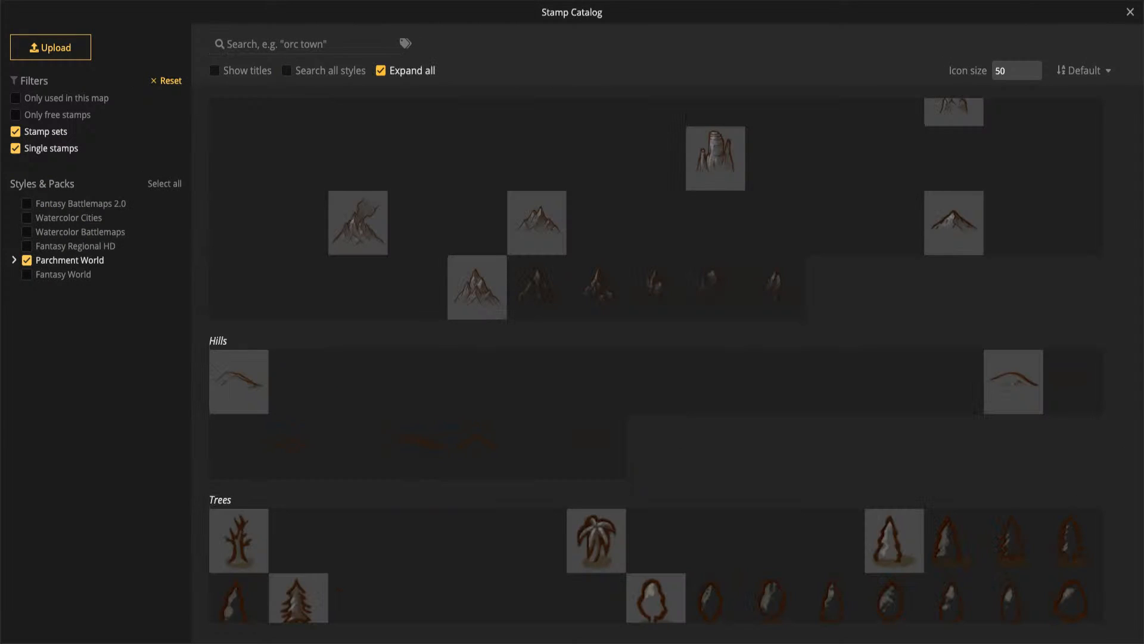
pyautogui.scroll(-1, 477, 325)
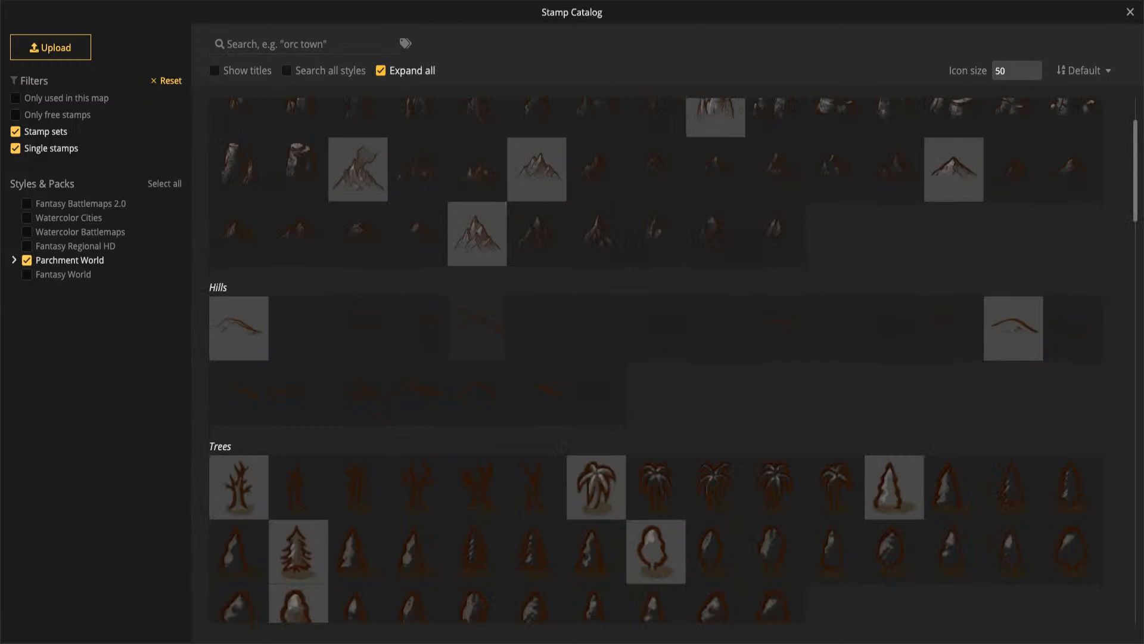
pyautogui.scroll(-10, 655, 358)
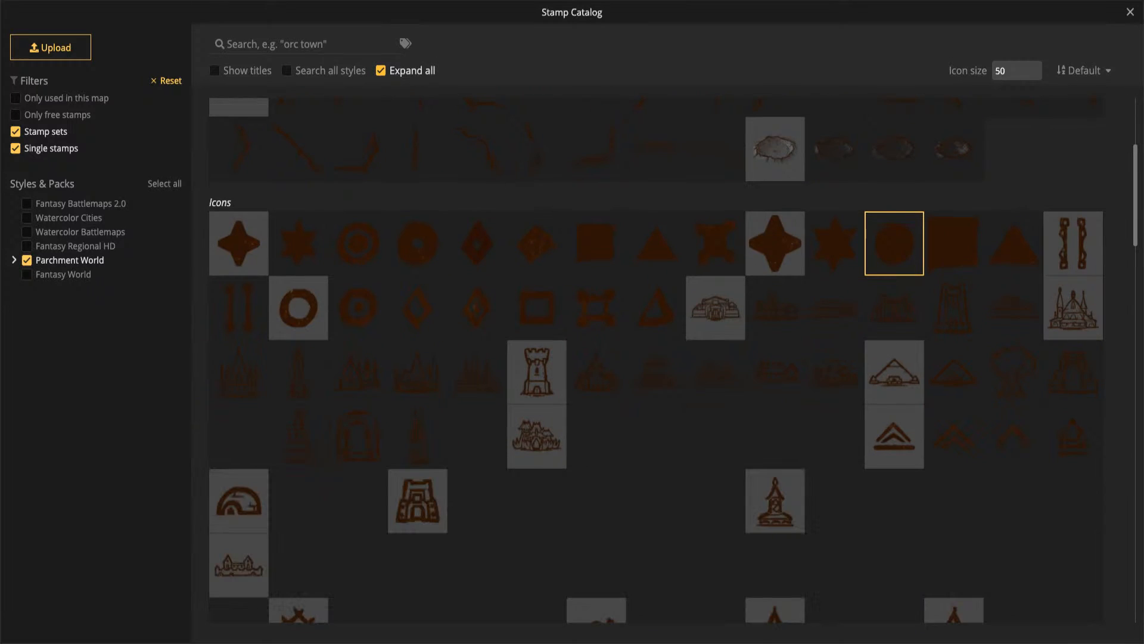
pyautogui.scroll(-1, 322, 352)
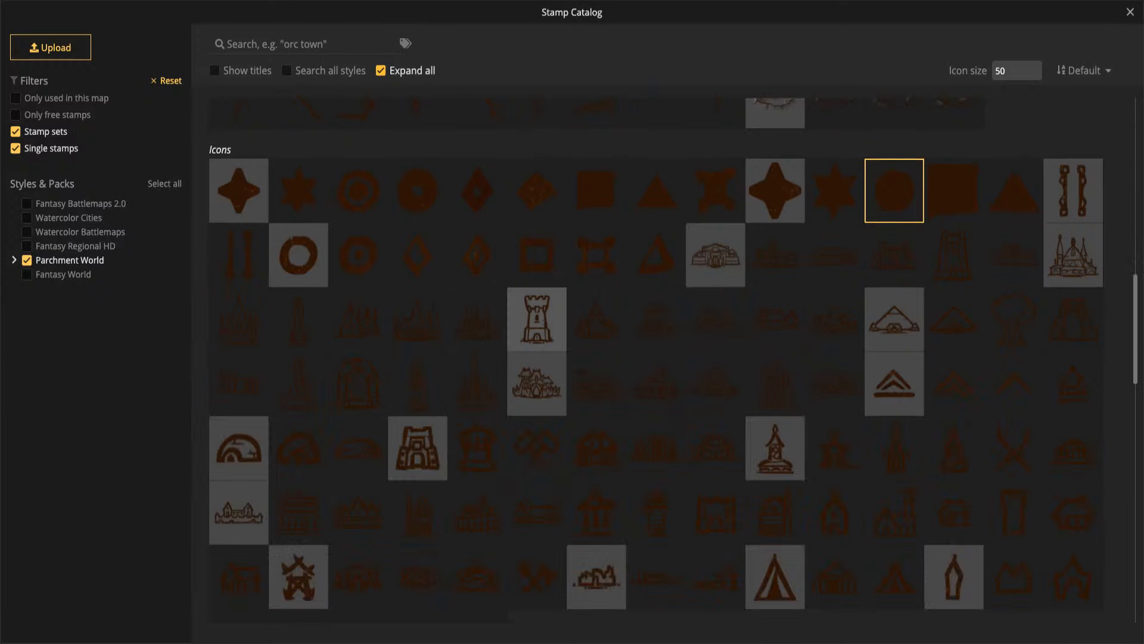
pyautogui.click(536, 319)
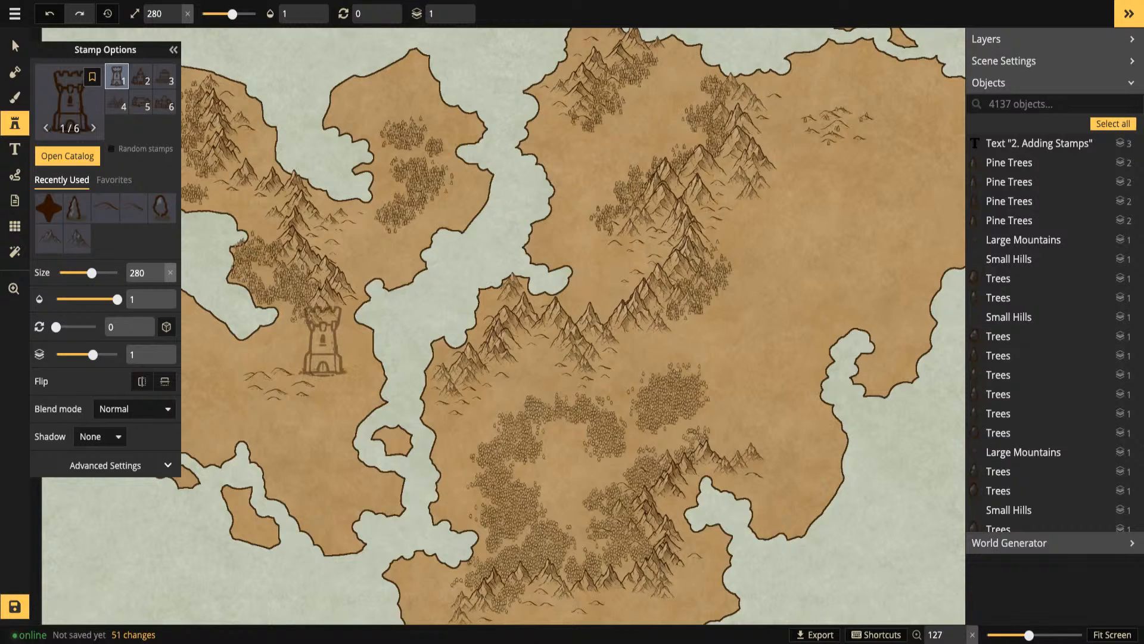
pyautogui.scroll(-20, 365, 246)
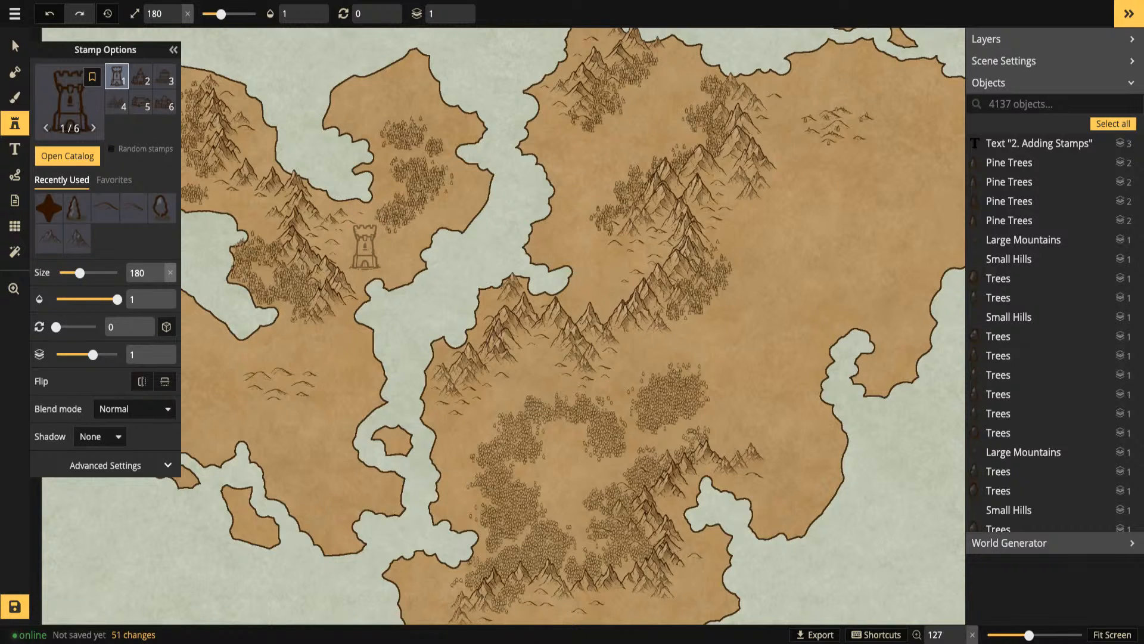
pyautogui.scroll(-4, 365, 246)
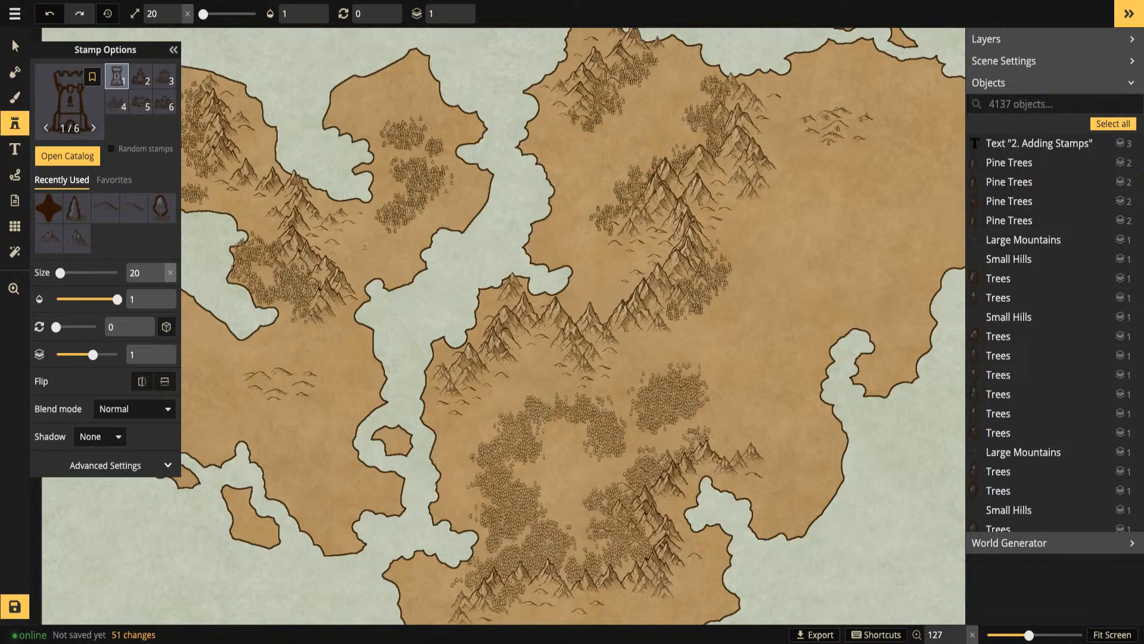
# Choose the six-pointed star from the Basic Borderless Icons set and set the stamp size to 80
pyautogui.scroll(4, 360, 250)
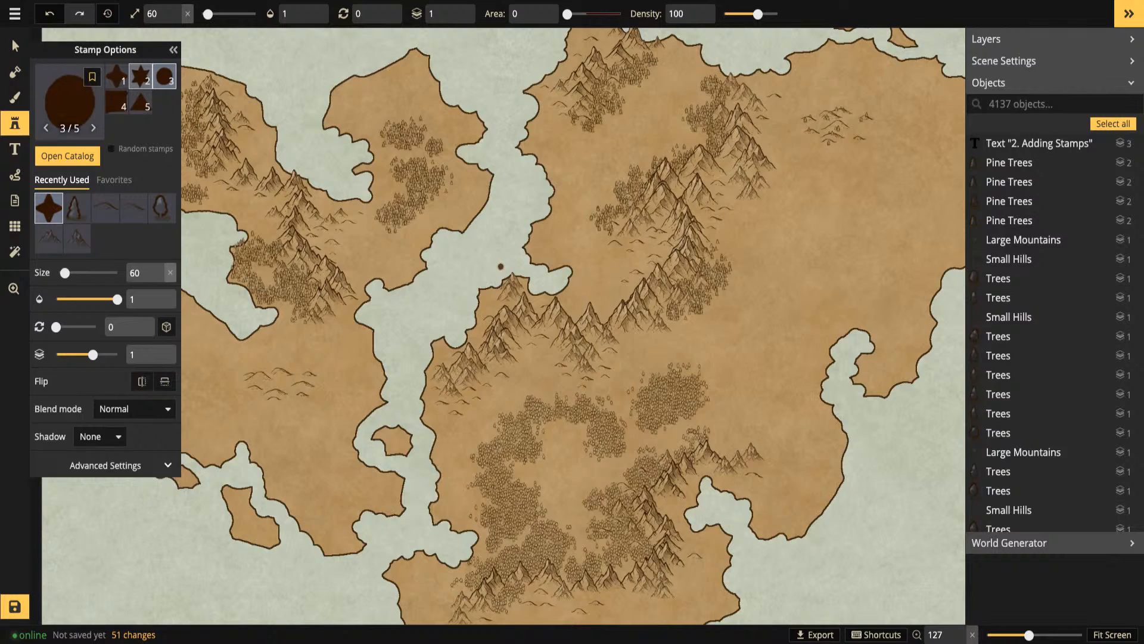
pyautogui.click(140, 77)
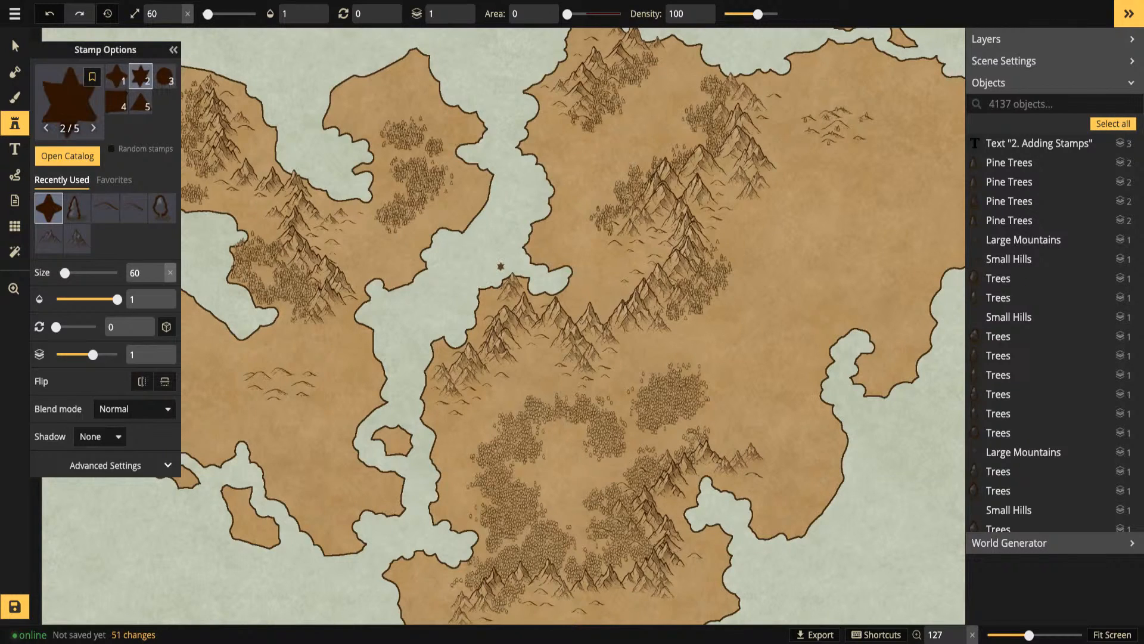
pyautogui.scroll(1, 375, 262)
pyautogui.scroll(1, 375, 262)
pyautogui.scroll(3, 372, 259)
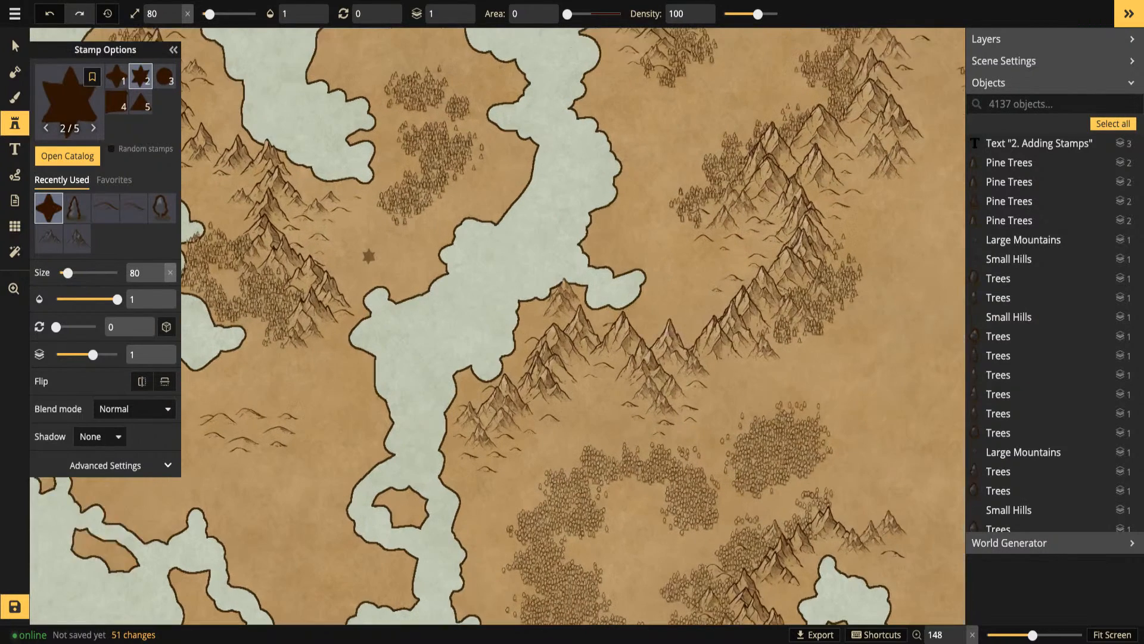
# Place the six-pointed star on the small spit inside the bay of the northwestern landmass
pyautogui.press('space')
pyautogui.moveTo(313, 206); pyautogui.dragTo(530, 262)
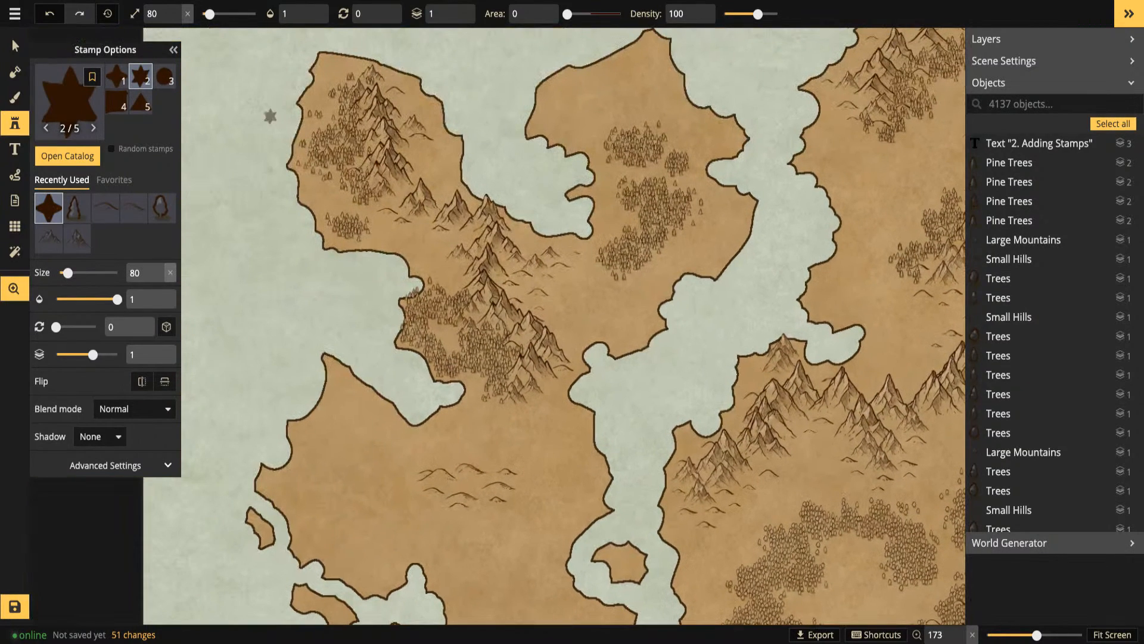
pyautogui.moveTo(561, 220); pyautogui.dragTo(434, 273)
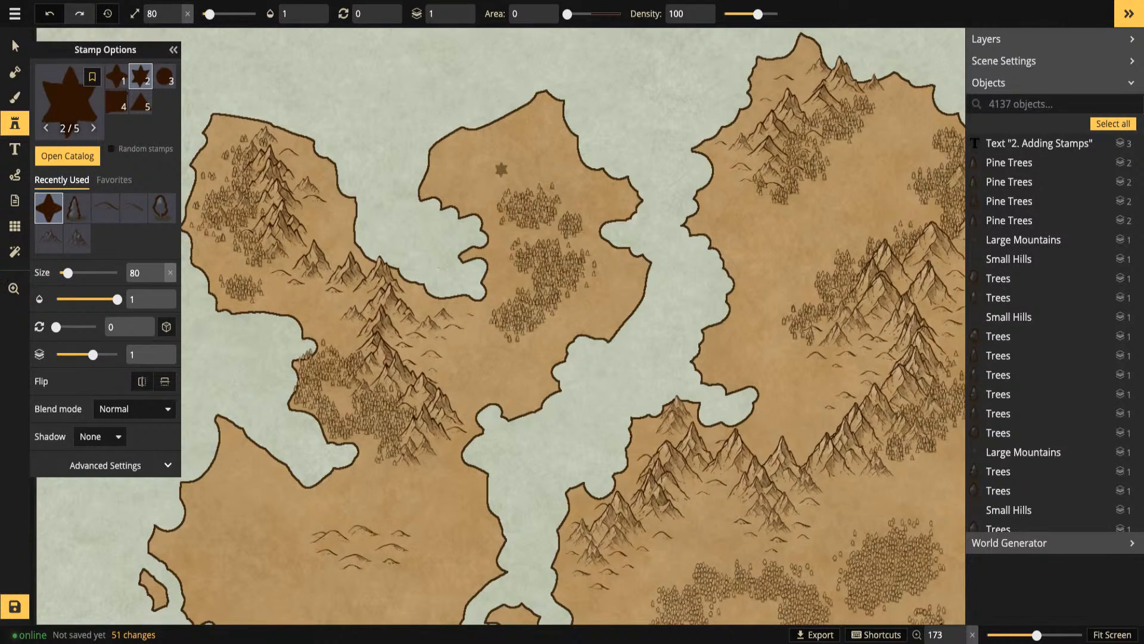
pyautogui.press('space')
pyautogui.moveTo(483, 260); pyautogui.dragTo(495, 247)
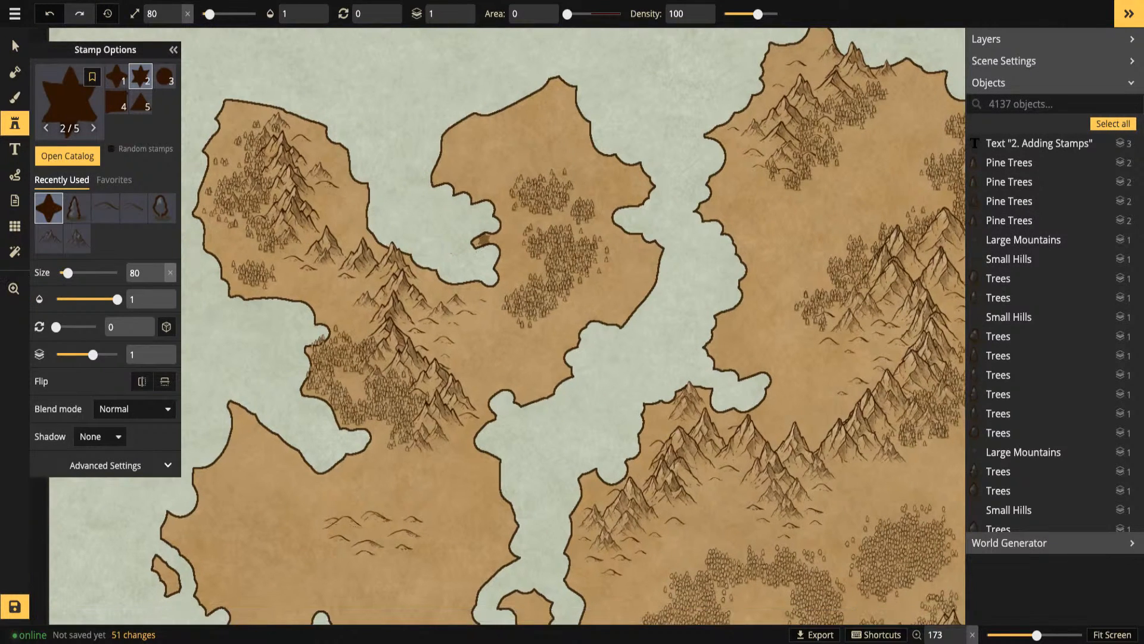
pyautogui.click(479, 241)
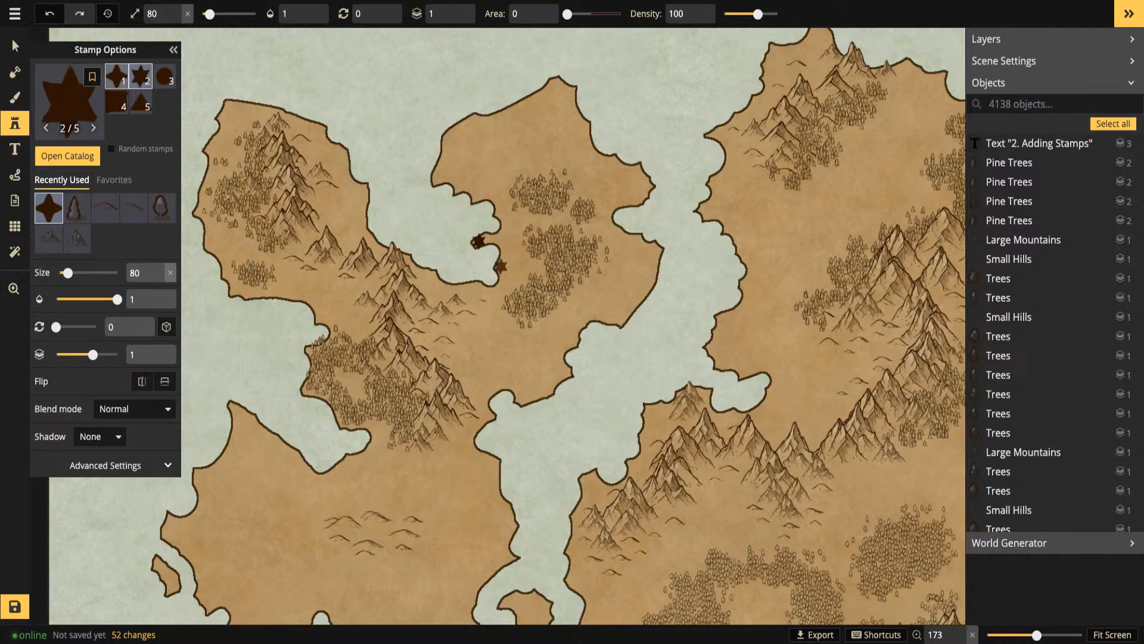
# Shift the star on the spit slightly west, enlarge it to 90, and delete it
pyautogui.press('1')
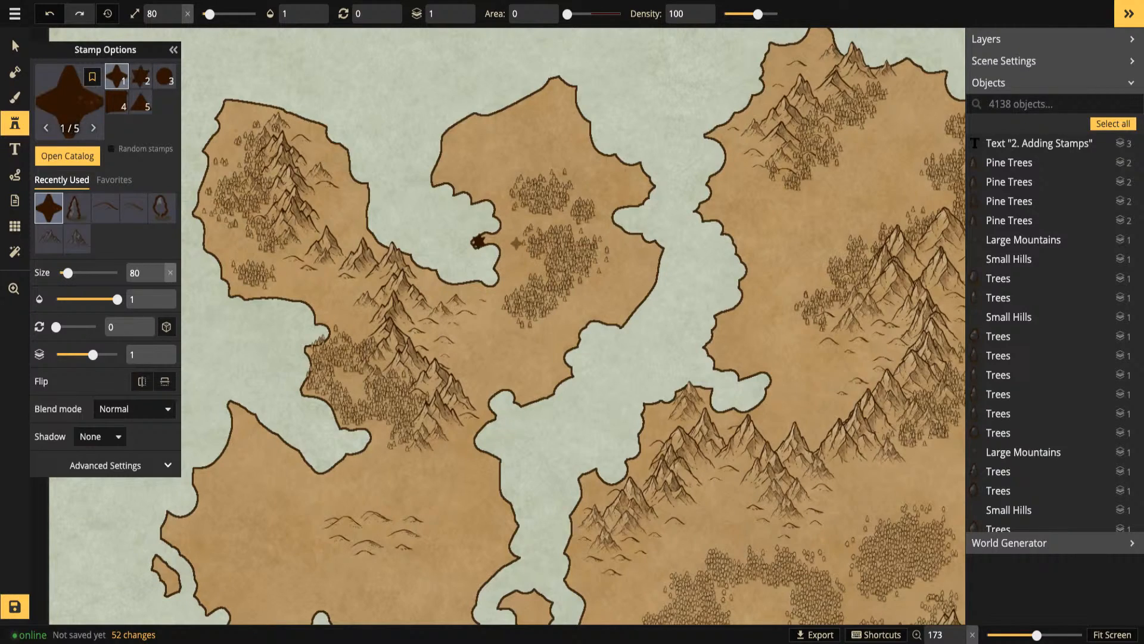
pyautogui.scroll(2, 511, 253)
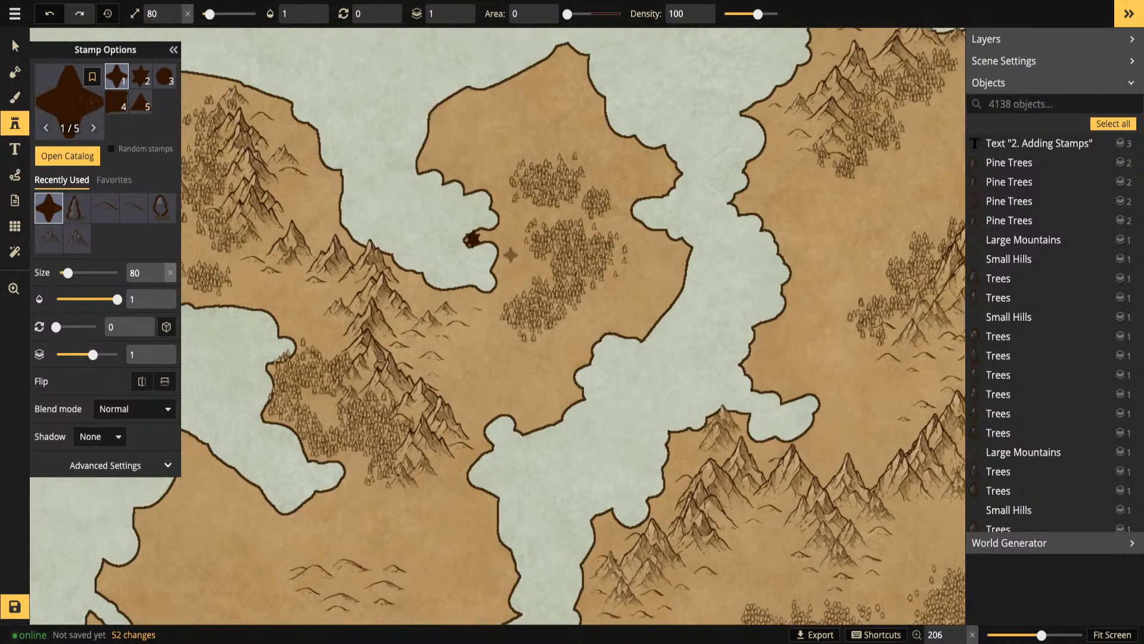
pyautogui.scroll(4, 510, 254)
pyautogui.press('[')
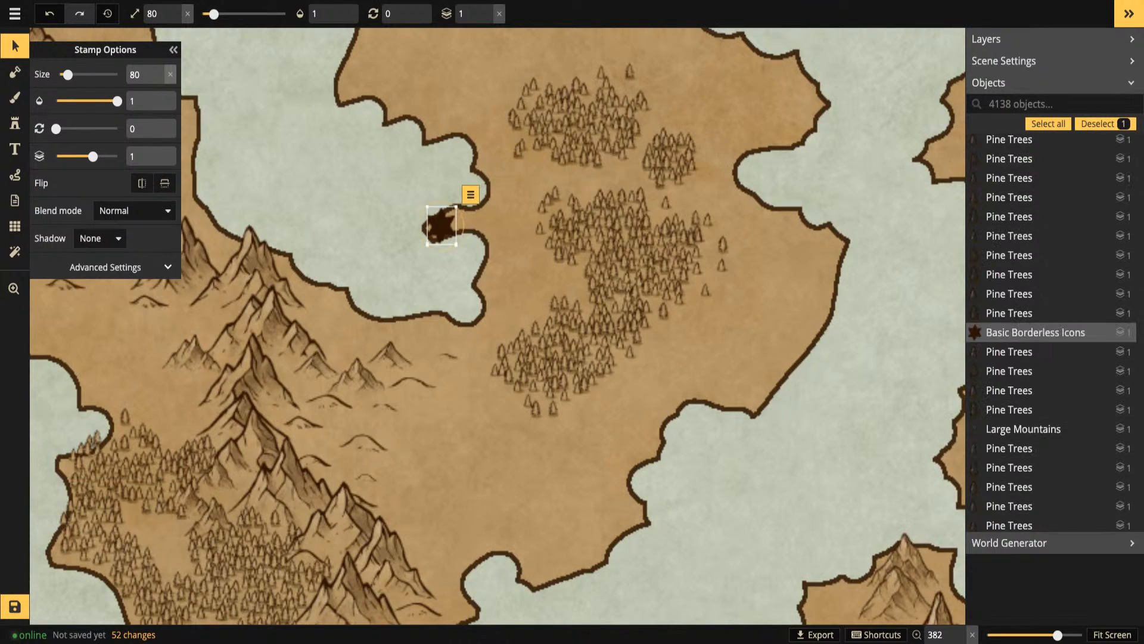
pyautogui.moveTo(442, 226)
pyautogui.mouseDown()
pyautogui.moveTo(457, 225)
pyautogui.moveTo(429, 223)
pyautogui.mouseUp()
pyautogui.press(']')
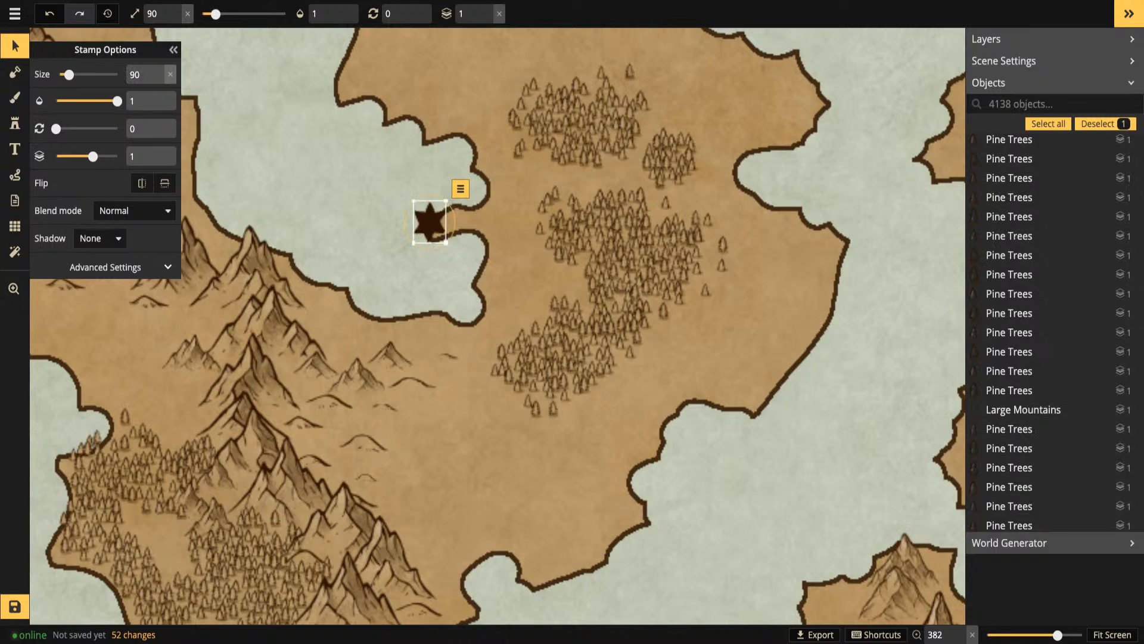
pyautogui.press('Delete')
# Reactivate stamping with the six-pointed star, reduce its size to 50, and place it on the small spit in the northwestern bay
pyautogui.click(15, 123)
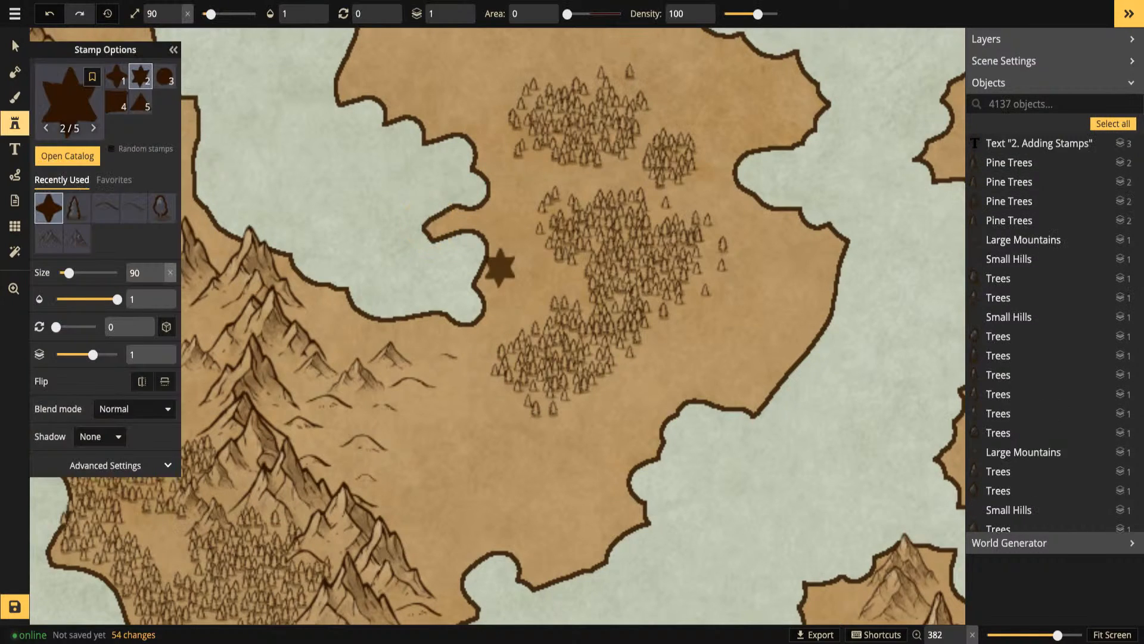
pyautogui.press('f')
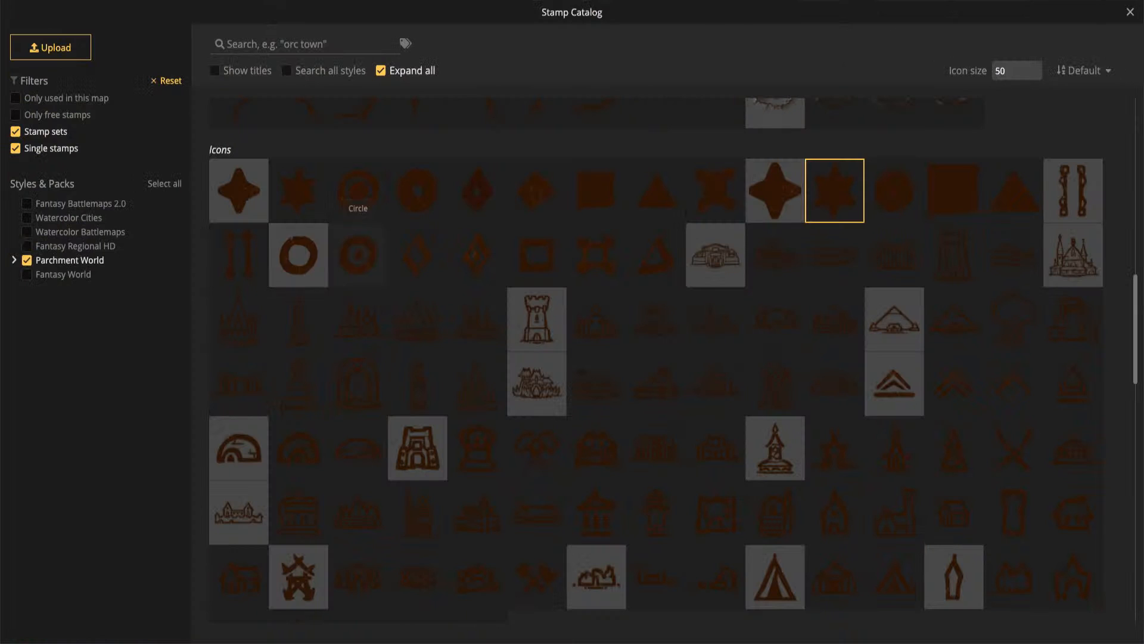
pyautogui.press('Escape')
pyautogui.click(67, 102)
pyautogui.press('Escape')
pyautogui.click(164, 77)
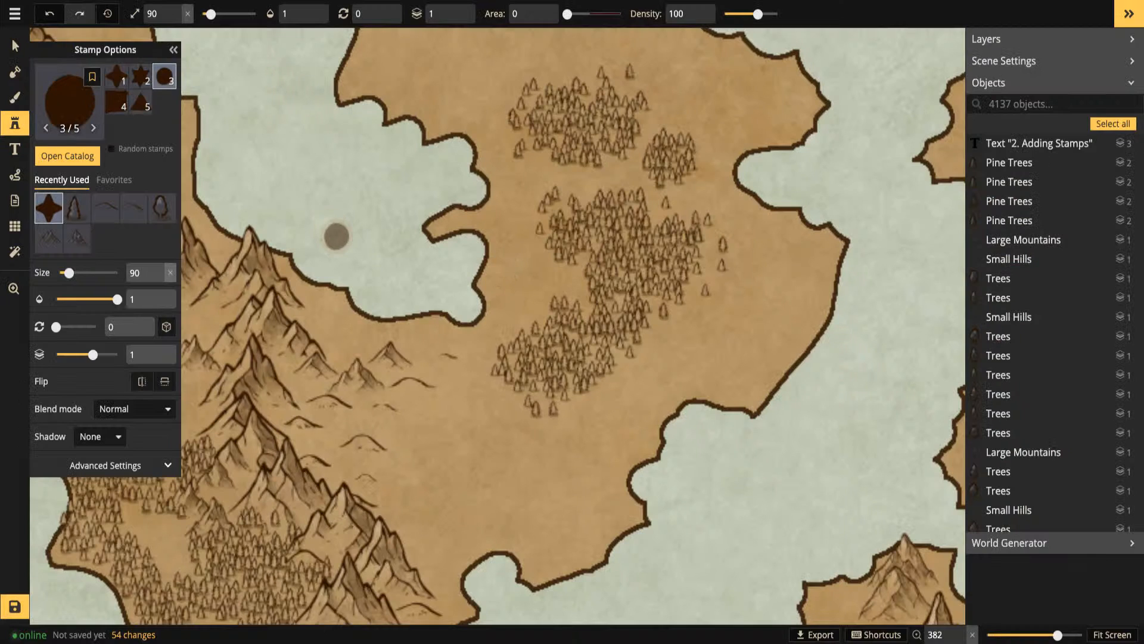
pyautogui.press('2')
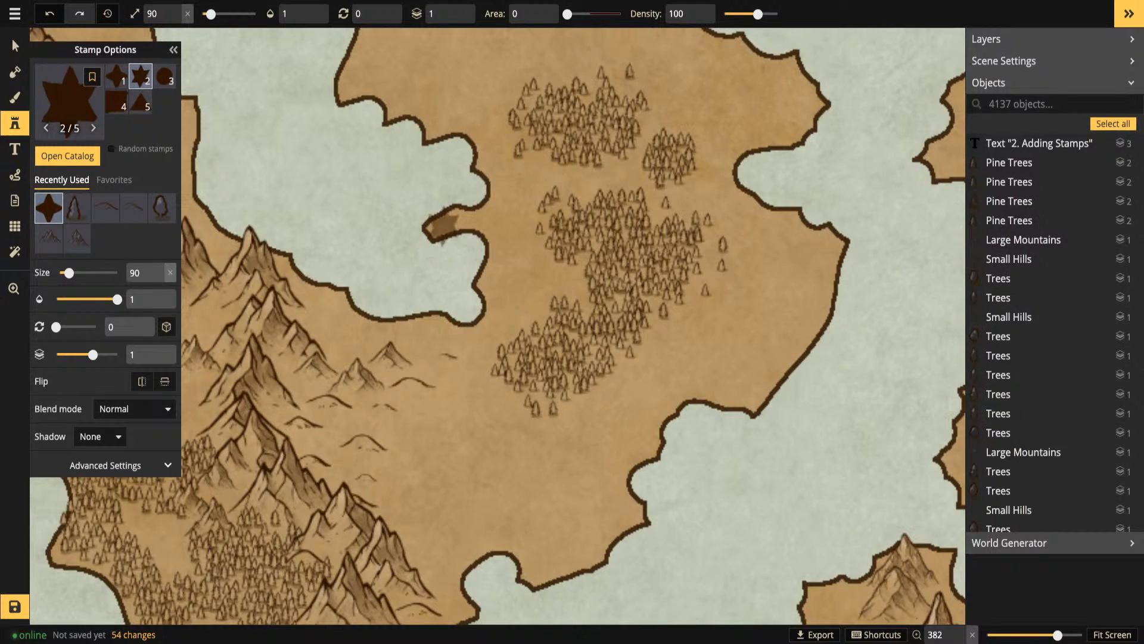
pyautogui.press('[')
pyautogui.press('[')
pyautogui.press('[')
pyautogui.click(441, 224)
pyautogui.press('[')
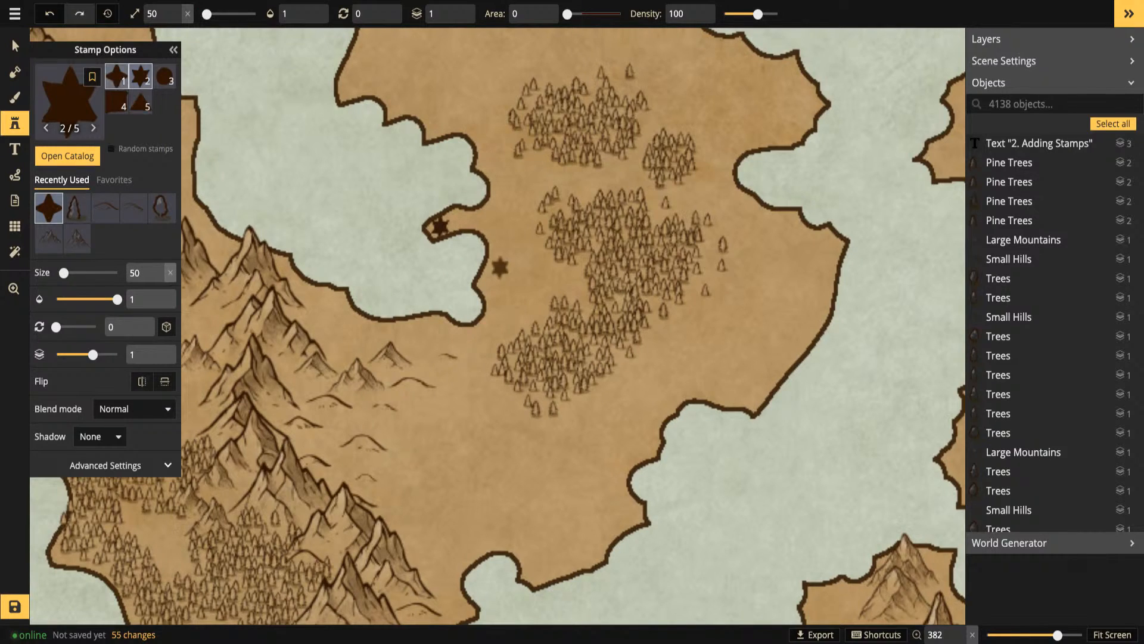
# Place four-pointed stars at the western and northern tips of the peninsula east of the bay, and one on the bay's western shore
pyautogui.press('1')
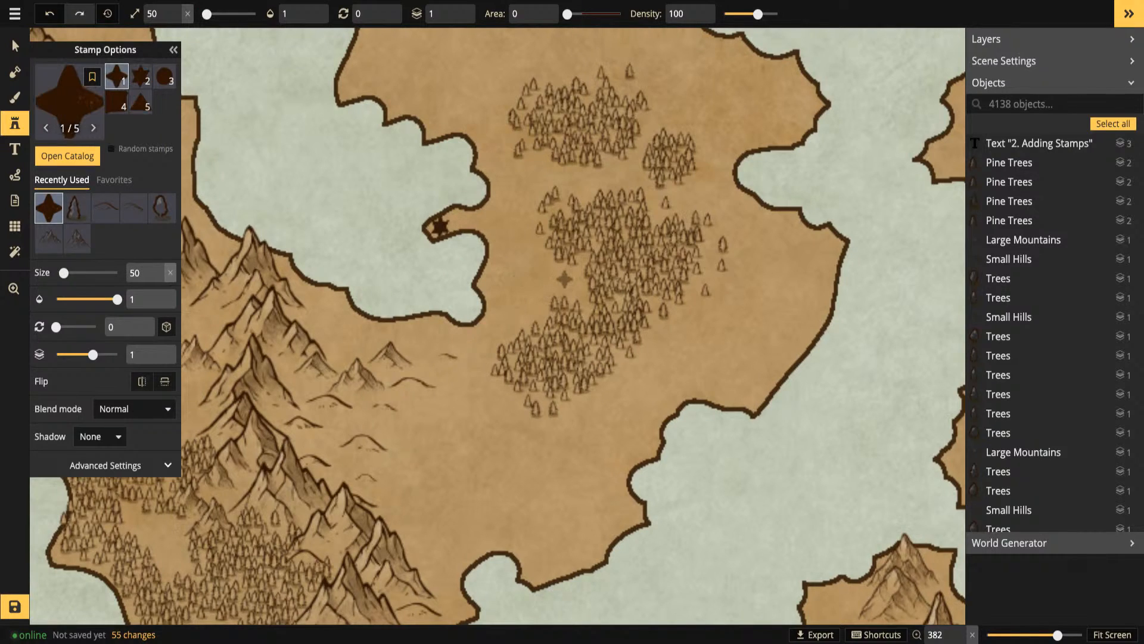
pyautogui.scroll(-3, 489, 282)
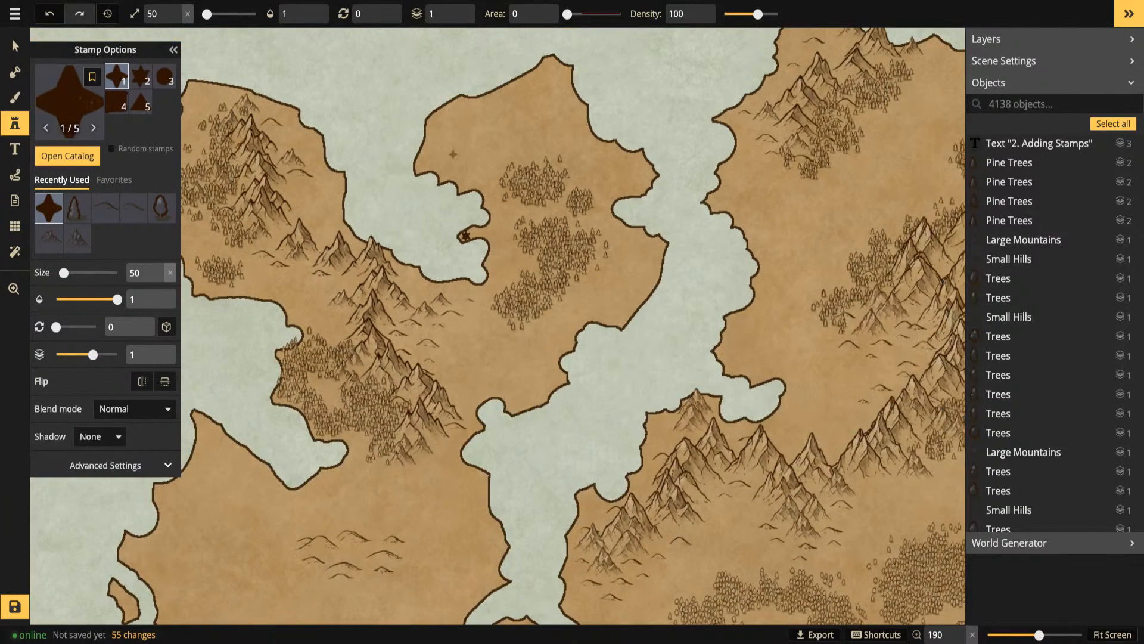
pyautogui.click(425, 162)
pyautogui.click(547, 64)
pyautogui.scroll(-3, 432, 187)
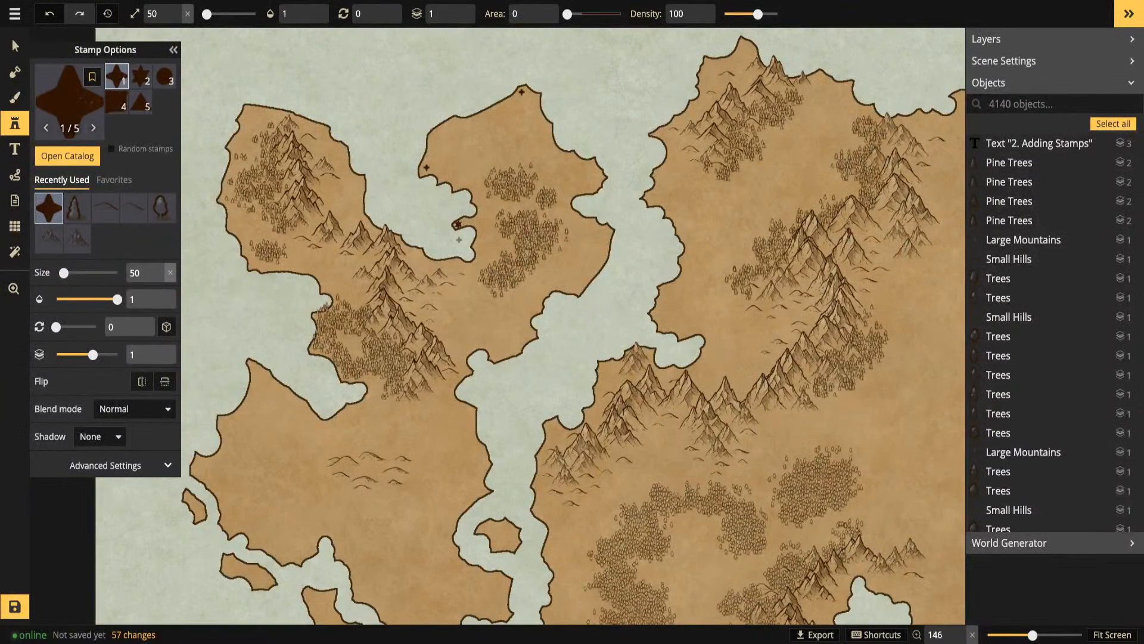
pyautogui.click(360, 180)
# Raise the stamp layer to 2 and place a four-pointed star in the small hills east of the northwestern mountains
pyautogui.click(468, 9)
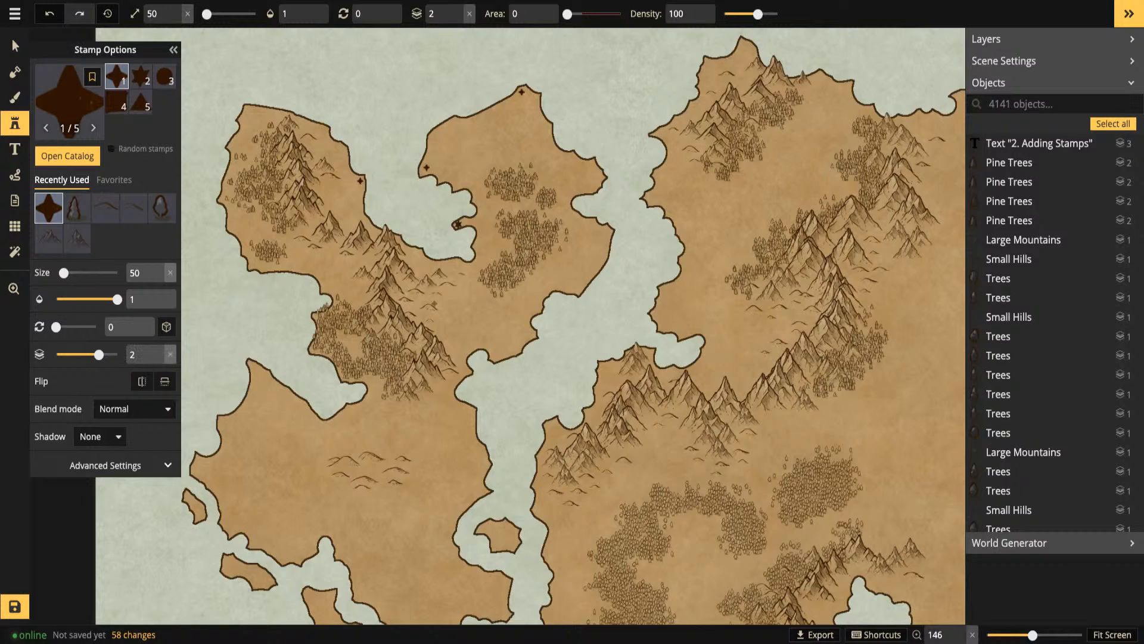
pyautogui.scroll(5, 420, 332)
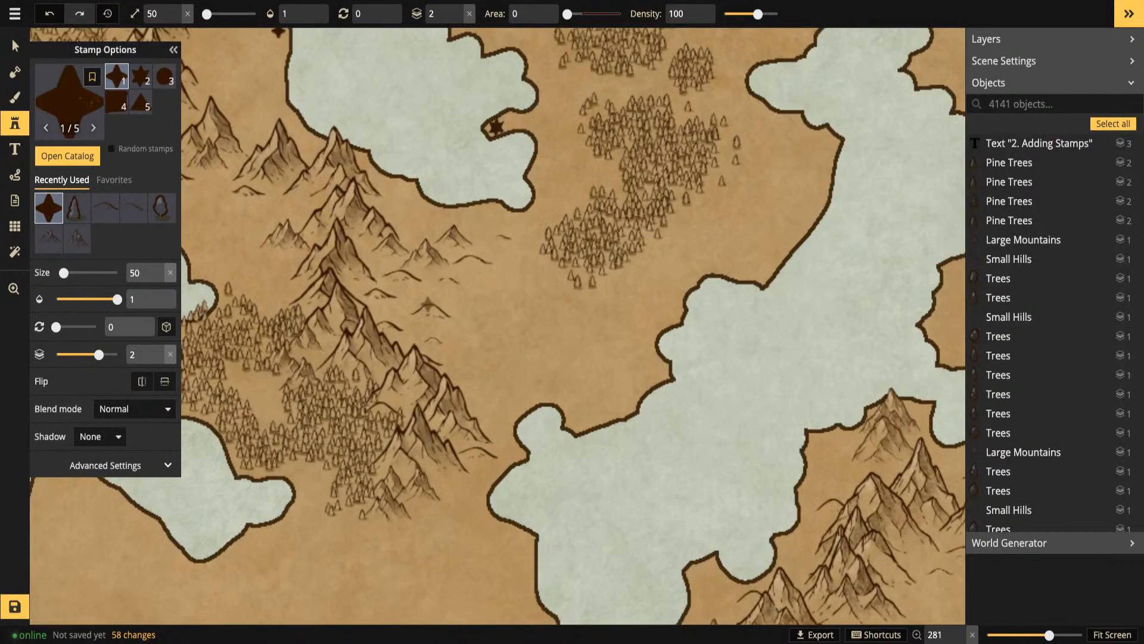
pyautogui.scroll(1, 427, 305)
pyautogui.click(431, 307)
# Place four-pointed stars on the small hills of the southwestern landmass and on the eastern coast of the forested northwestern peninsula
pyautogui.moveTo(584, 206); pyautogui.dragTo(397, 387)
pyautogui.moveTo(365, 335); pyautogui.dragTo(370, 297)
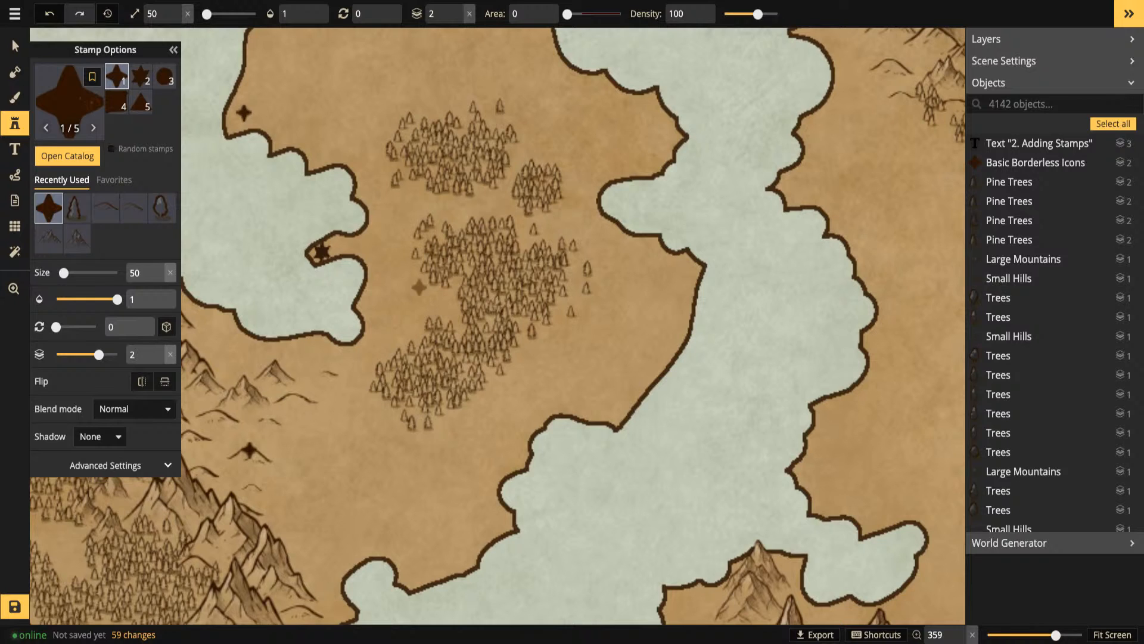
pyautogui.scroll(-1, 318, 340)
pyautogui.scroll(-1, 317, 340)
pyautogui.moveTo(223, 342); pyautogui.dragTo(346, 298)
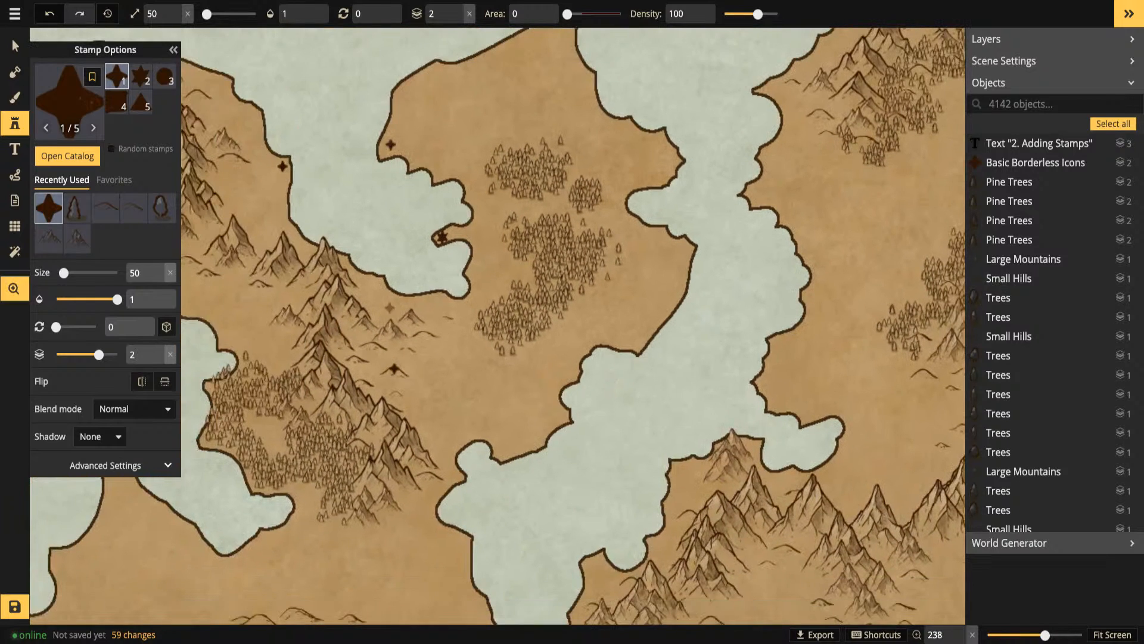
pyautogui.moveTo(394, 409); pyautogui.dragTo(617, 437)
pyautogui.moveTo(599, 512); pyautogui.dragTo(463, 343)
pyautogui.scroll(-1, 463, 343)
pyautogui.moveTo(422, 444); pyautogui.dragTo(465, 324)
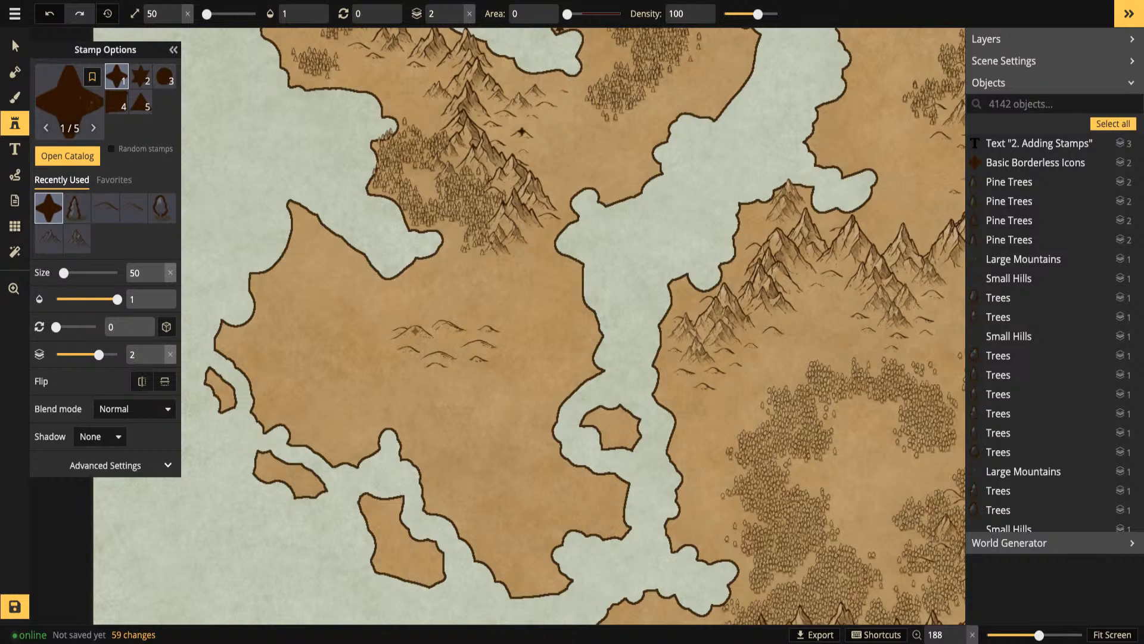
pyautogui.click(416, 326)
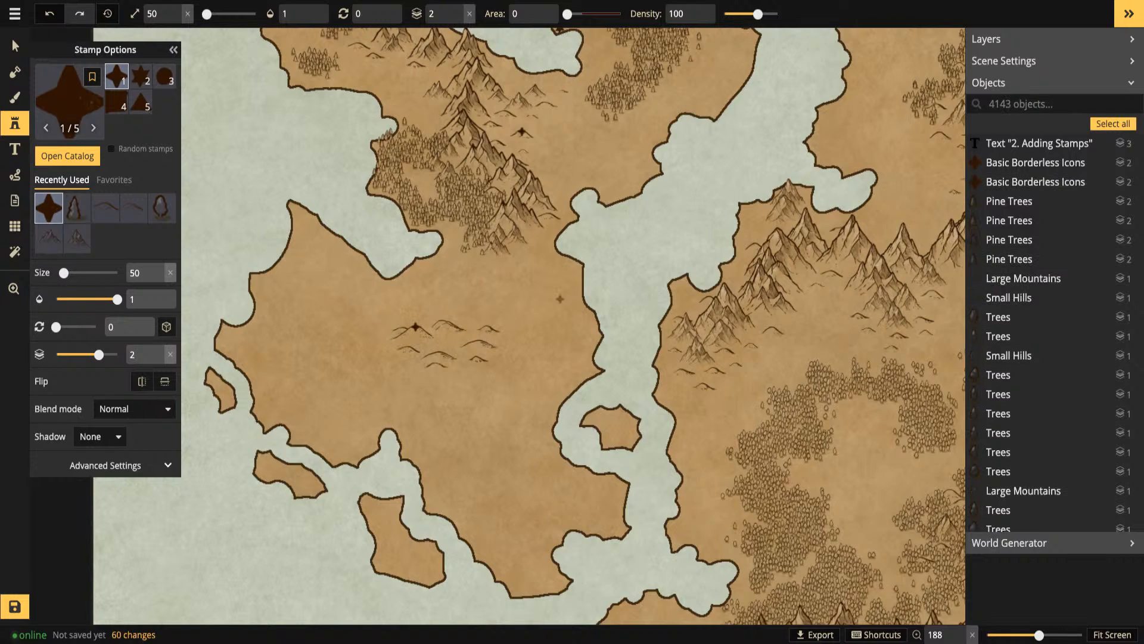
pyautogui.moveTo(587, 257); pyautogui.dragTo(367, 436)
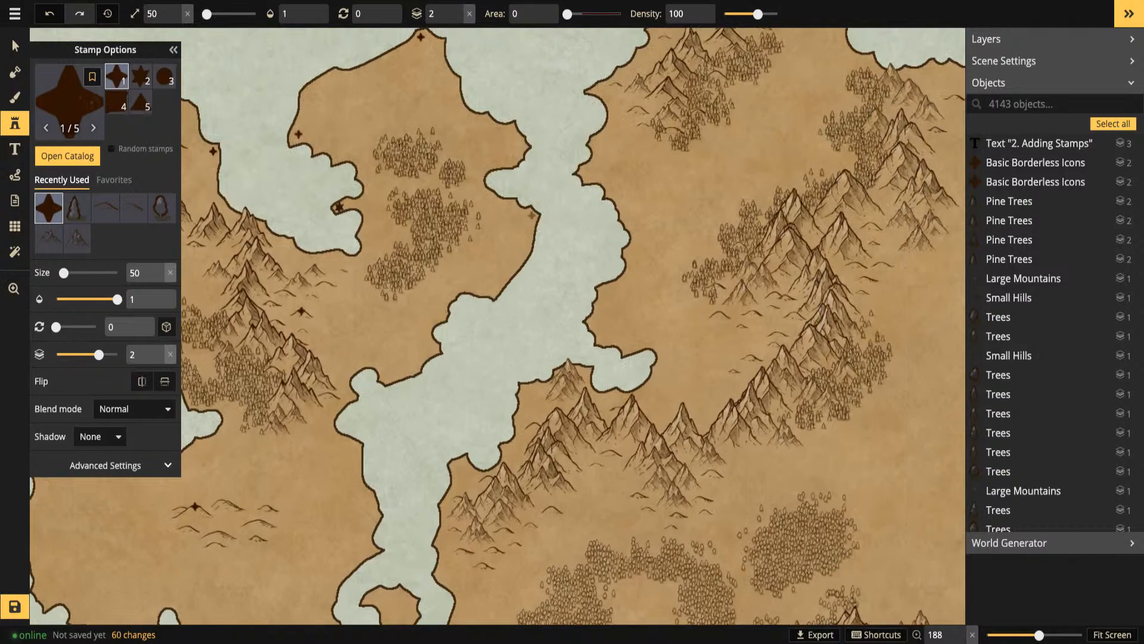
pyautogui.click(531, 217)
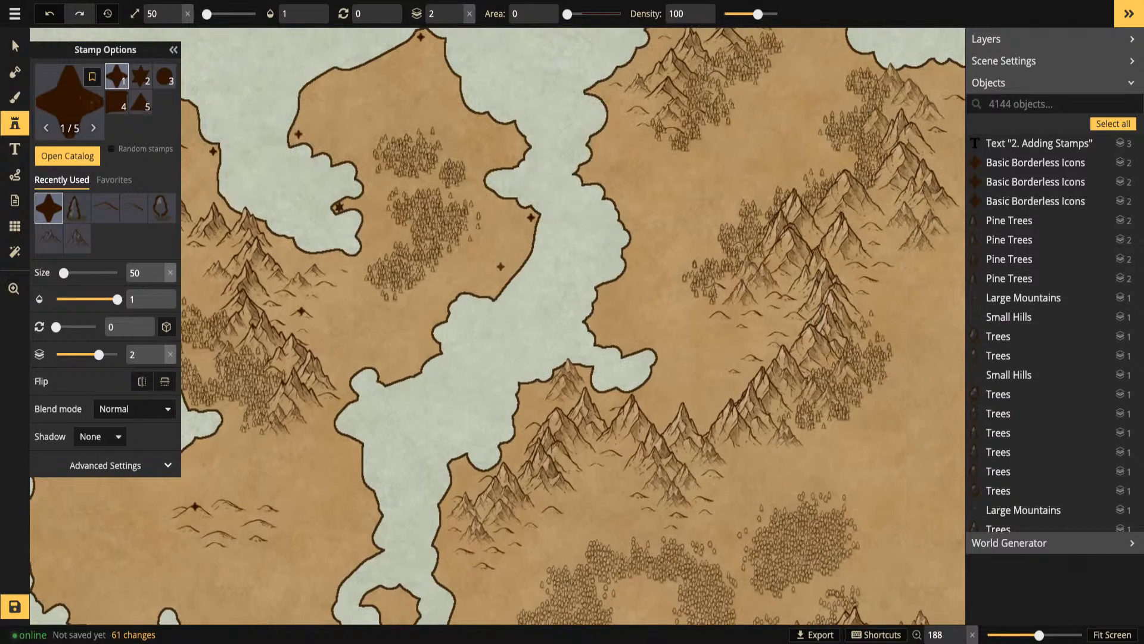
# Place a six-pointed star in the clearing enclosed by the large forest ring on the eastern continent
pyautogui.press('2')
pyautogui.scroll(-1, 498, 308)
pyautogui.scroll(-3, 490, 310)
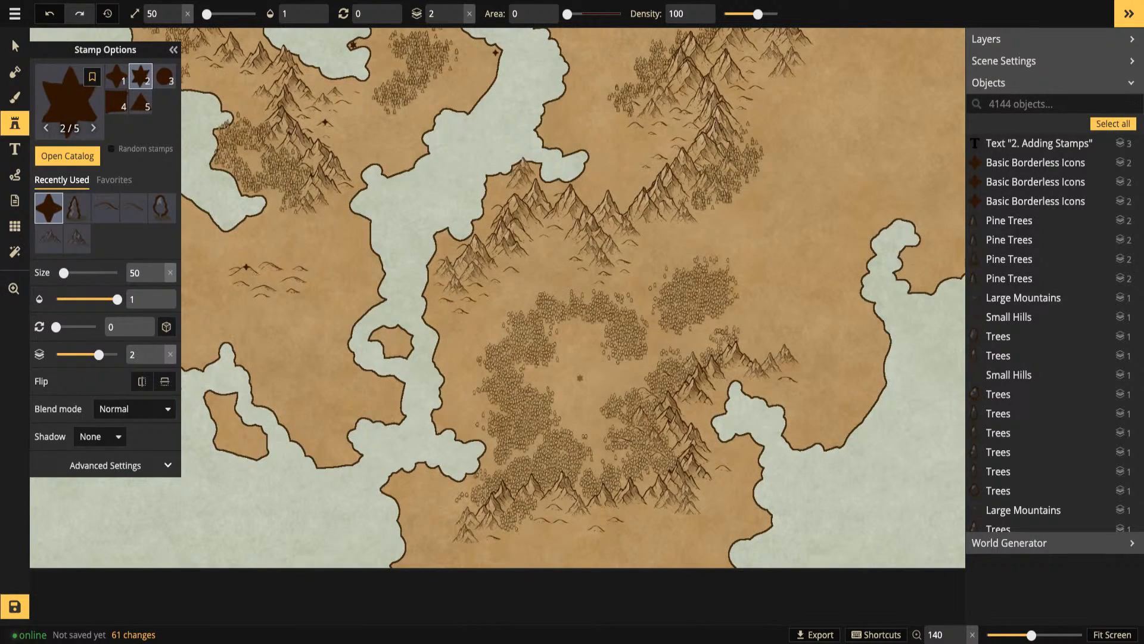
pyautogui.click(580, 377)
# Look through the icon stamps in the stamp catalog
pyautogui.scroll(-1, 569, 303)
pyautogui.scroll(-2, 467, 317)
pyautogui.press('space')
pyautogui.moveTo(467, 317); pyautogui.dragTo(424, 461)
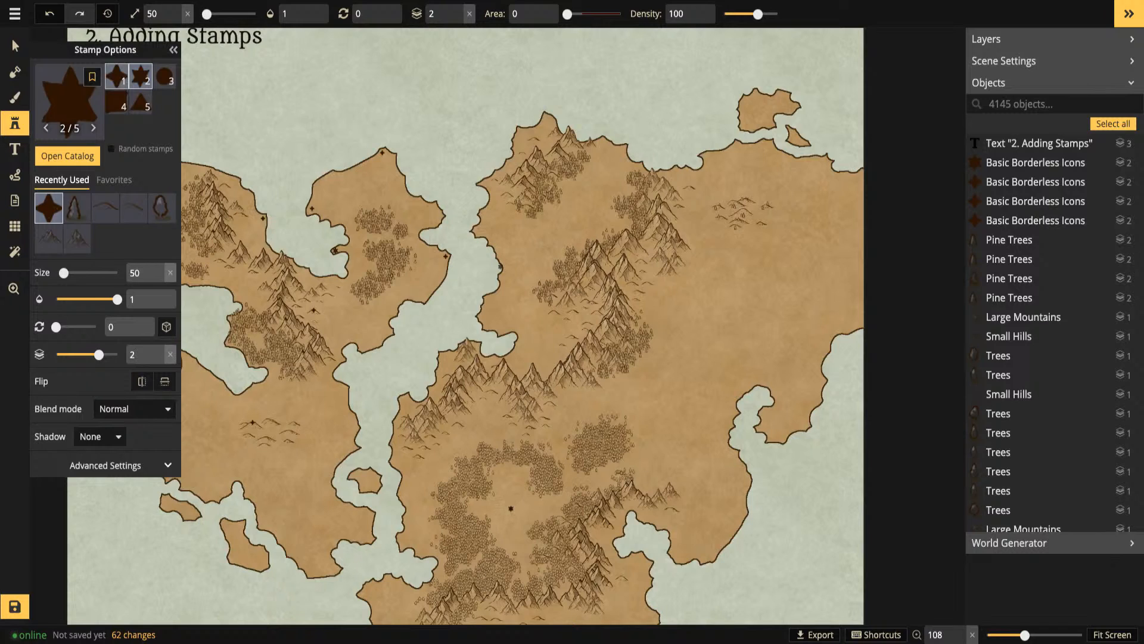
pyautogui.click(70, 98)
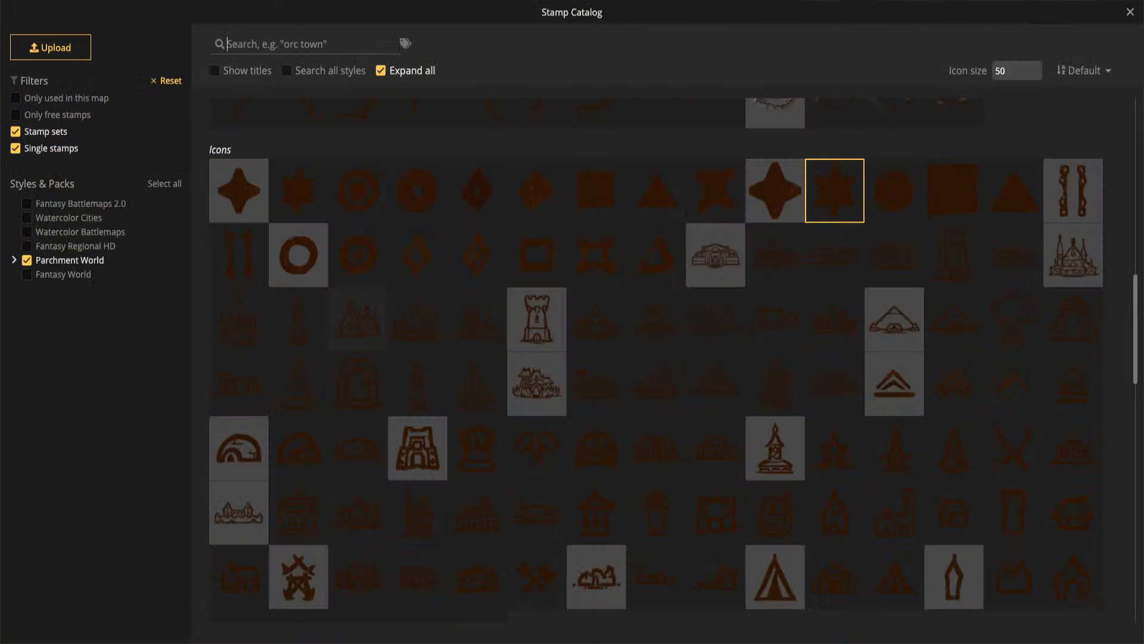
pyautogui.scroll(-5, 358, 298)
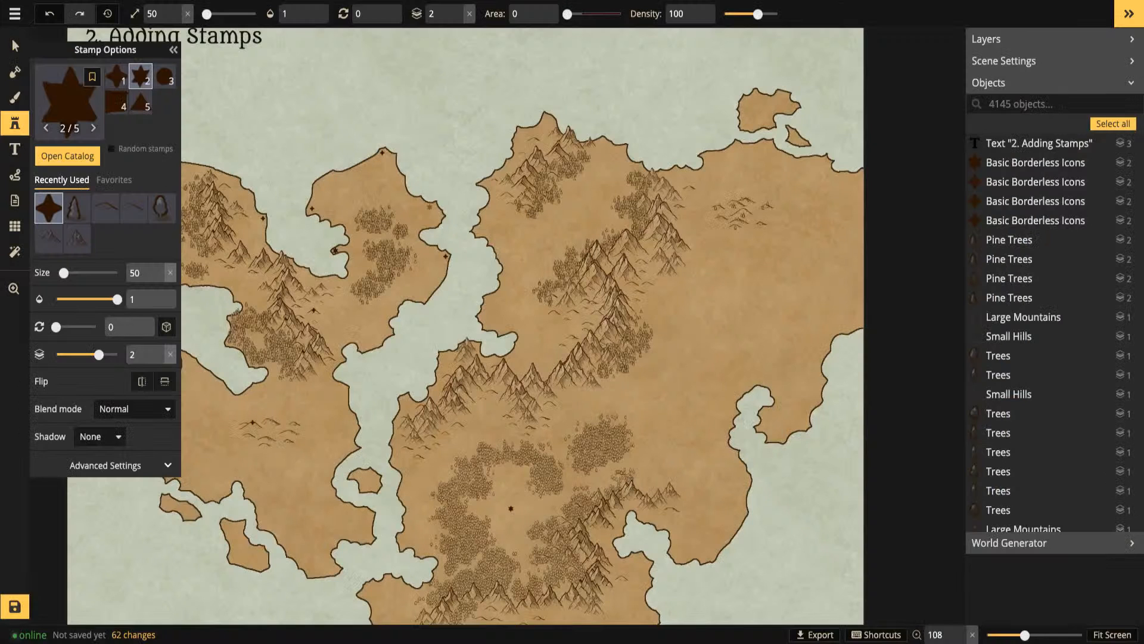
# Place a six-pointed star on the open plain between the two northern mountain ranges of the eastern continent
pyautogui.scroll(3, 526, 256)
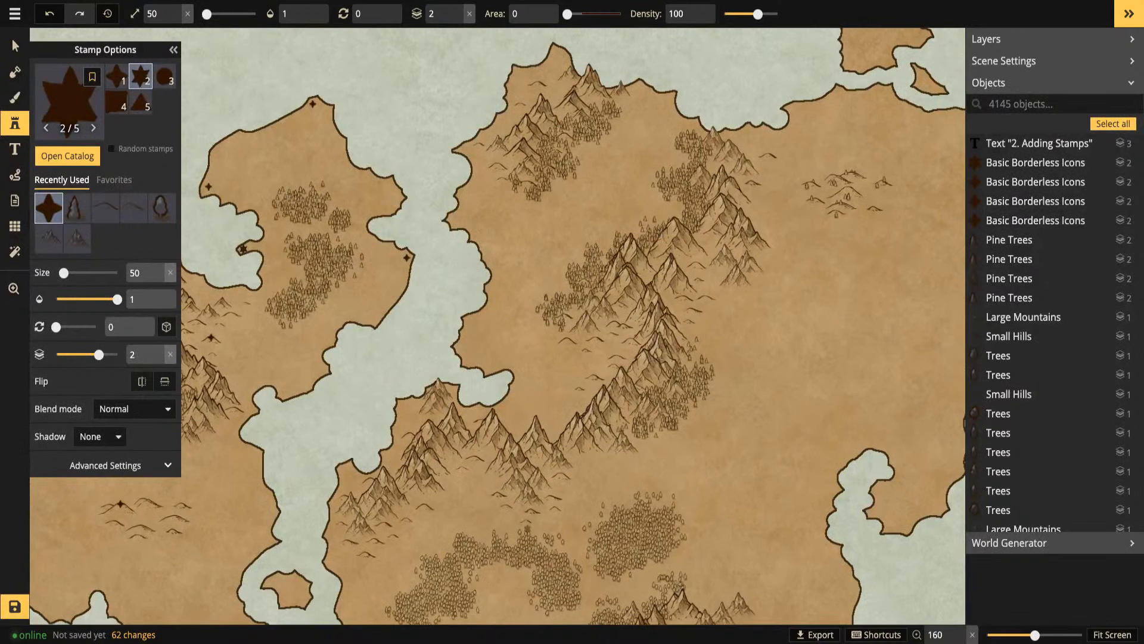
pyautogui.press('space')
pyautogui.moveTo(505, 513); pyautogui.dragTo(522, 363)
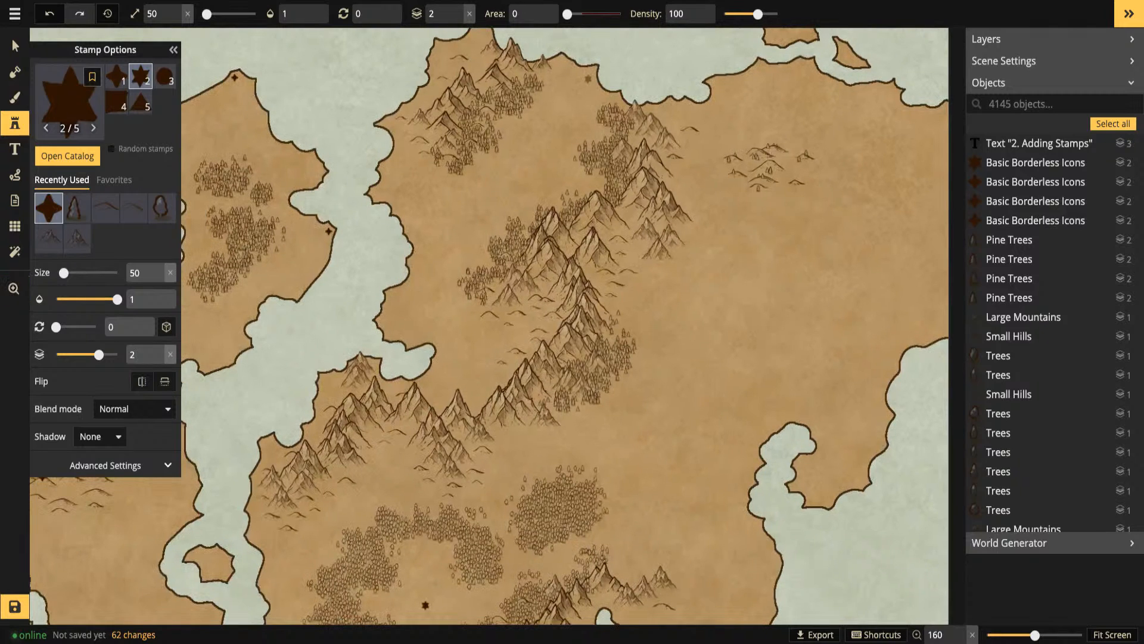
pyautogui.click(552, 130)
# Place a four-pointed star on the small island in the strait between the southwestern landmass and the eastern continent
pyautogui.scroll(-3, 416, 272)
pyautogui.moveTo(418, 271); pyautogui.dragTo(588, 202)
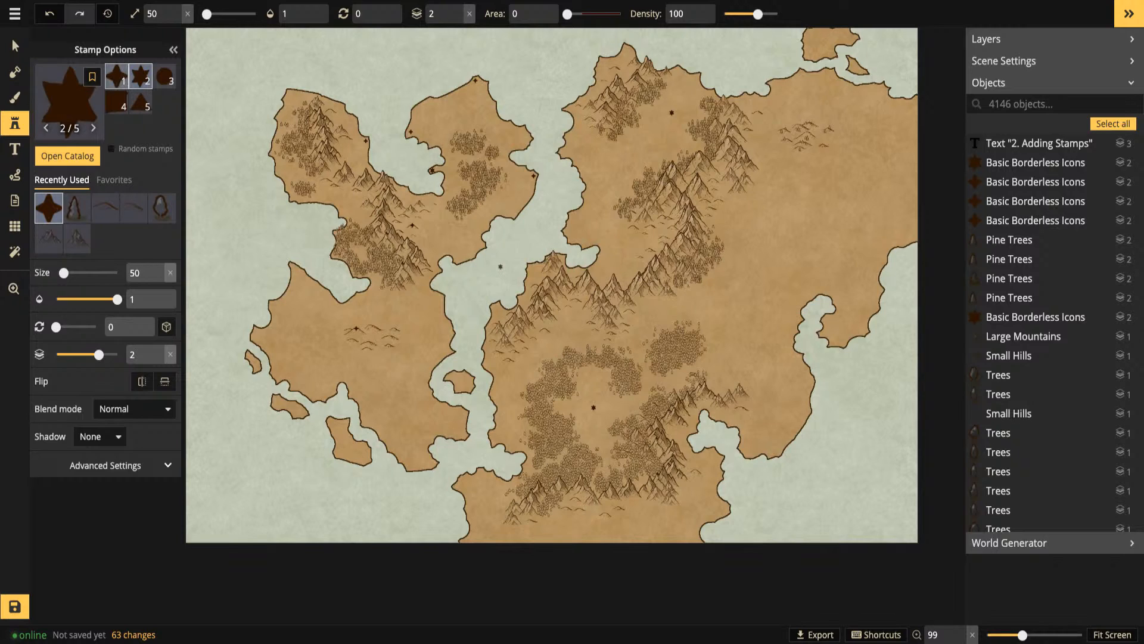
pyautogui.click(117, 76)
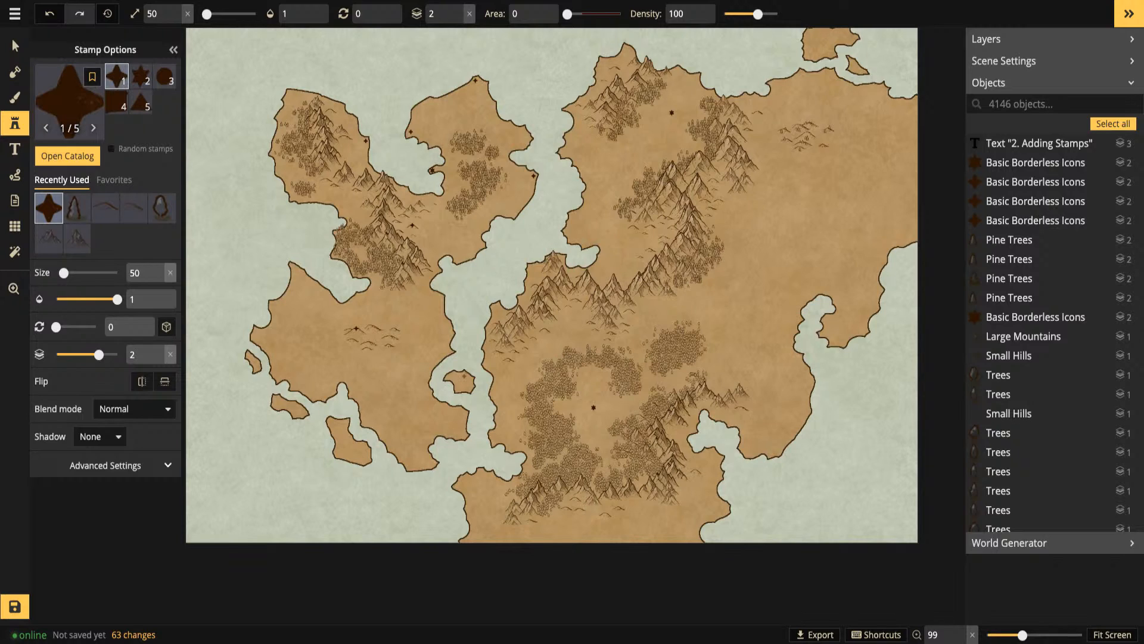
pyautogui.click(464, 376)
pyautogui.press('space')
pyautogui.moveTo(465, 376); pyautogui.dragTo(270, 276)
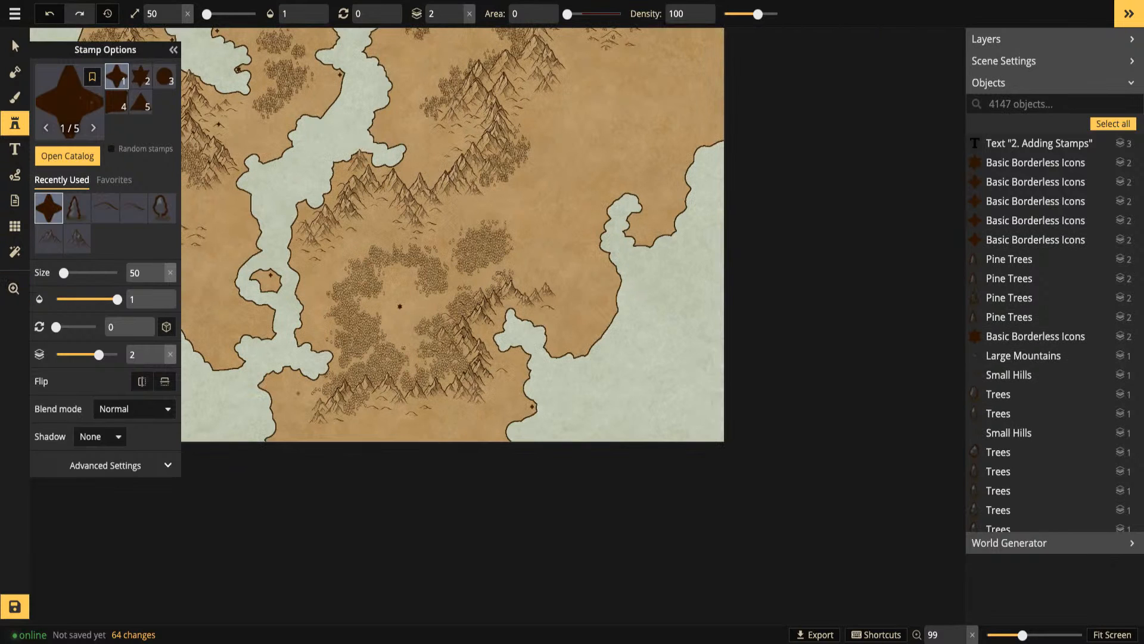
# Place four-pointed stars on both coasts of the eastern continent's southern end and on the coast beside the central range's western end
pyautogui.click(271, 274)
pyautogui.click(399, 307)
pyautogui.press('space')
pyautogui.moveTo(400, 306); pyautogui.dragTo(500, 412)
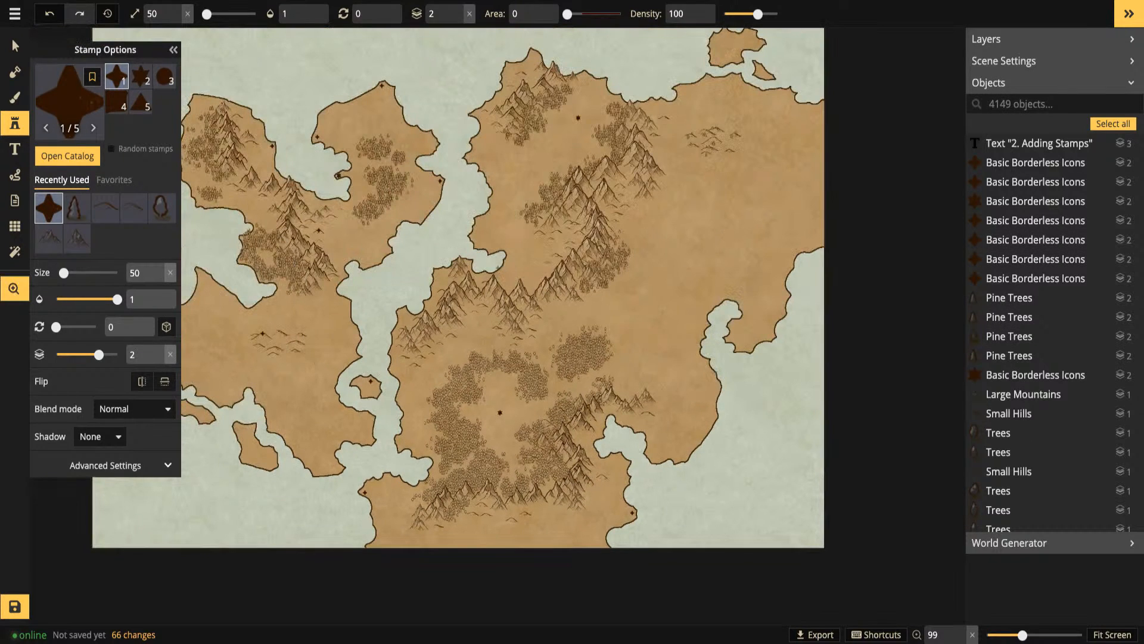
pyautogui.click(500, 413)
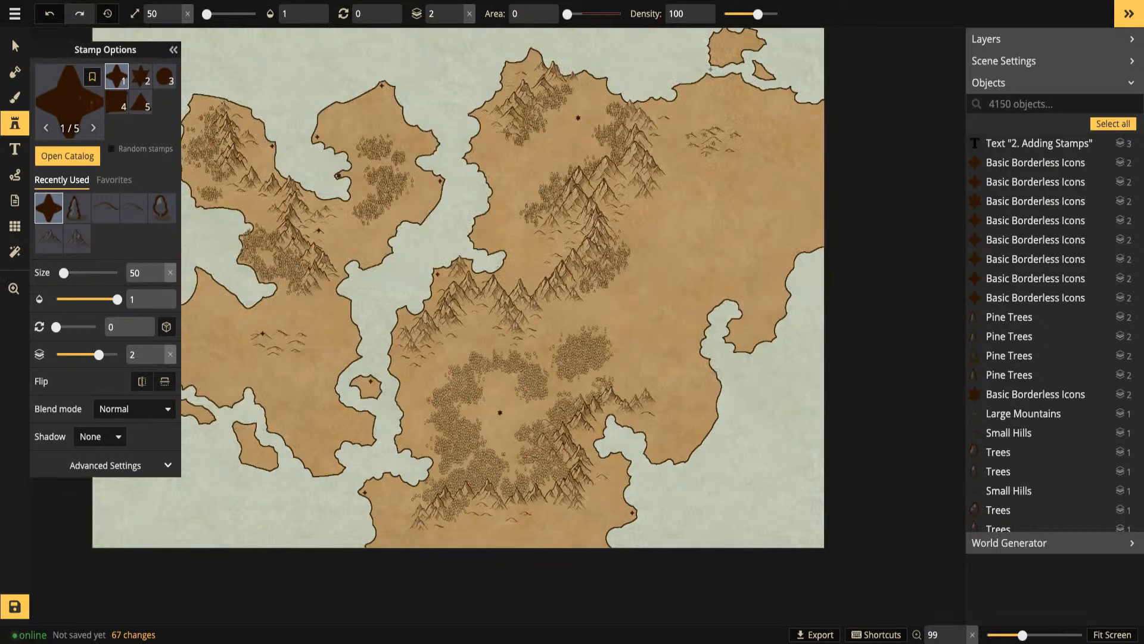
# Place a four-pointed star on the small island off the northeastern coast
pyautogui.press('space')
pyautogui.moveTo(711, 70); pyautogui.dragTo(655, 158)
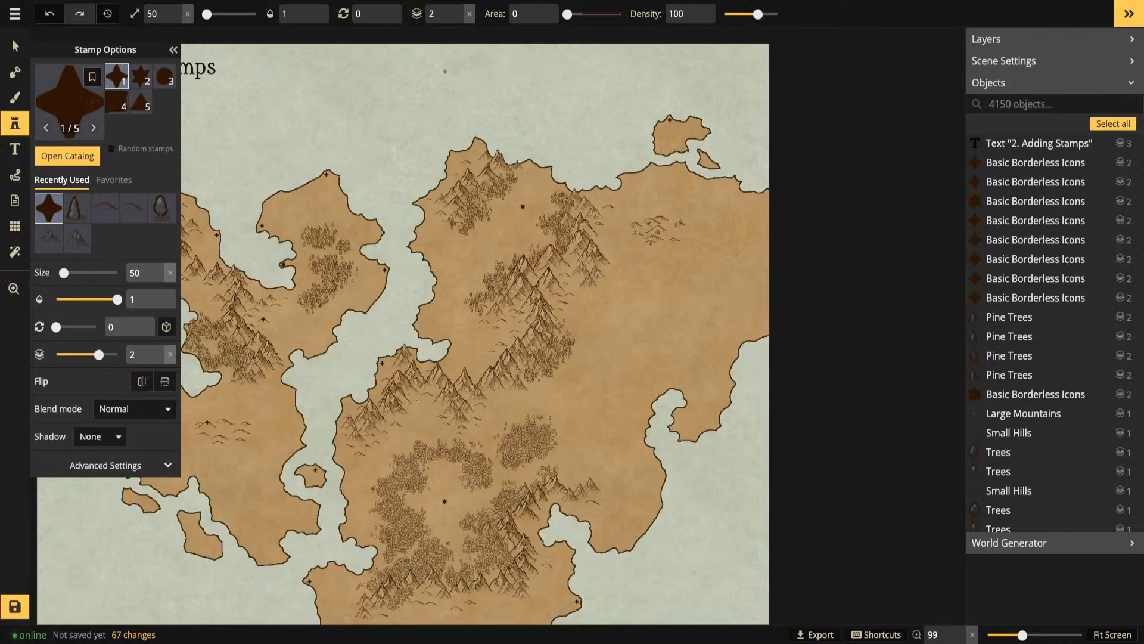
pyautogui.click(458, 68)
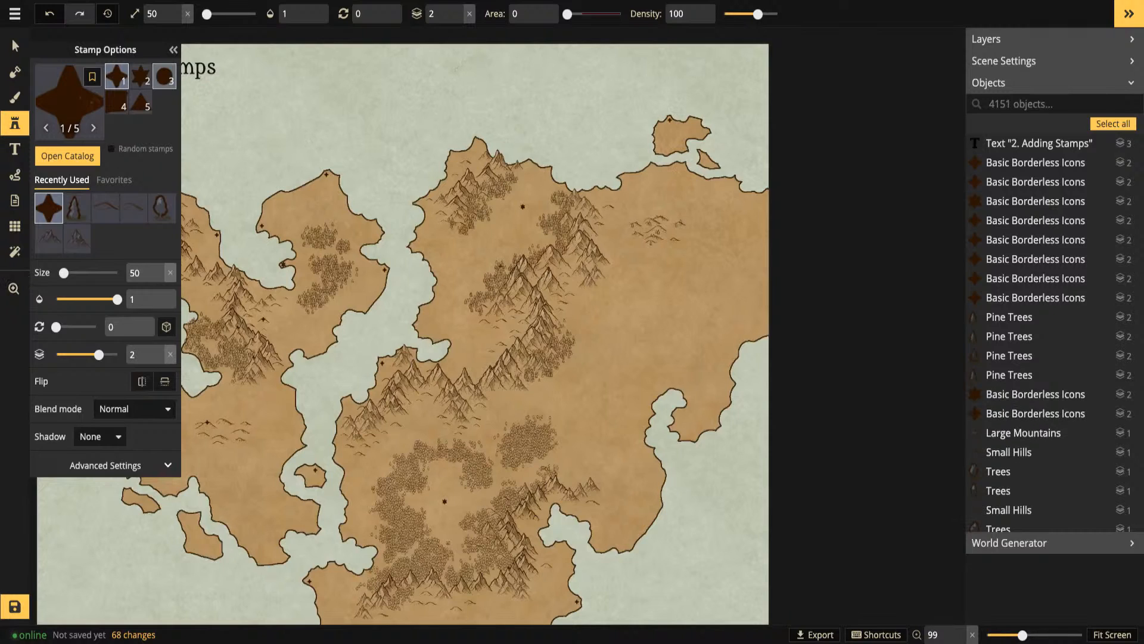
# Place one circle icon on the plain southeast of the northwestern mountains and another between the forest and the peninsula's eastern coast
pyautogui.click(164, 76)
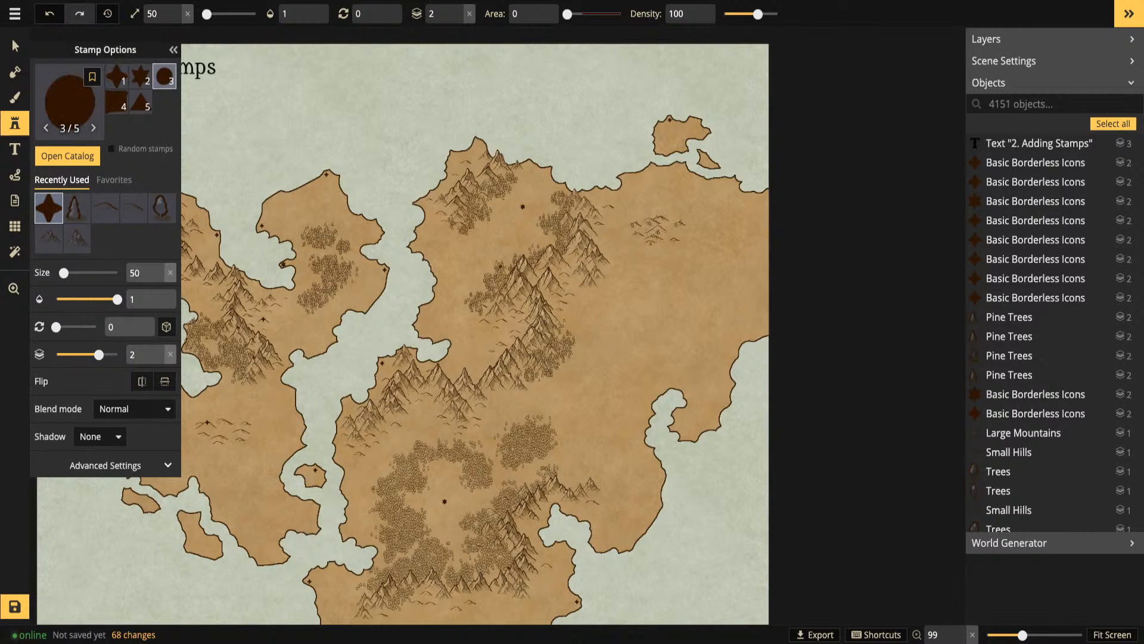
pyautogui.scroll(5, 282, 312)
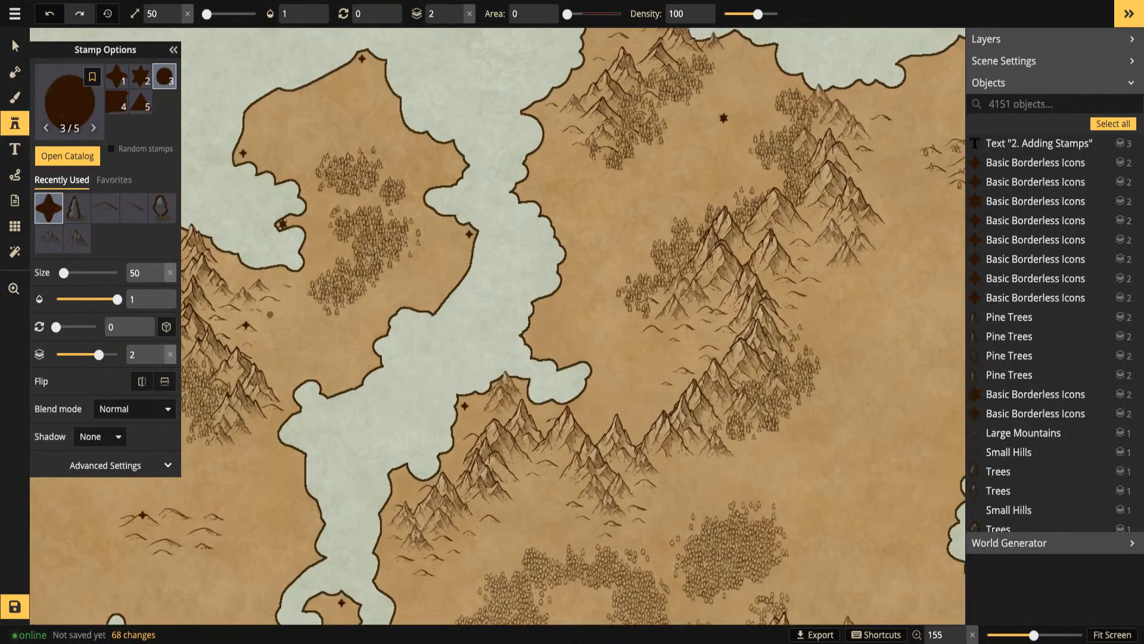
pyautogui.scroll(3, 270, 315)
pyautogui.press('space')
pyautogui.moveTo(268, 328); pyautogui.dragTo(577, 318)
pyautogui.moveTo(497, 206); pyautogui.dragTo(491, 359)
pyautogui.moveTo(623, 367); pyautogui.dragTo(441, 392)
pyautogui.moveTo(447, 234); pyautogui.dragTo(442, 295)
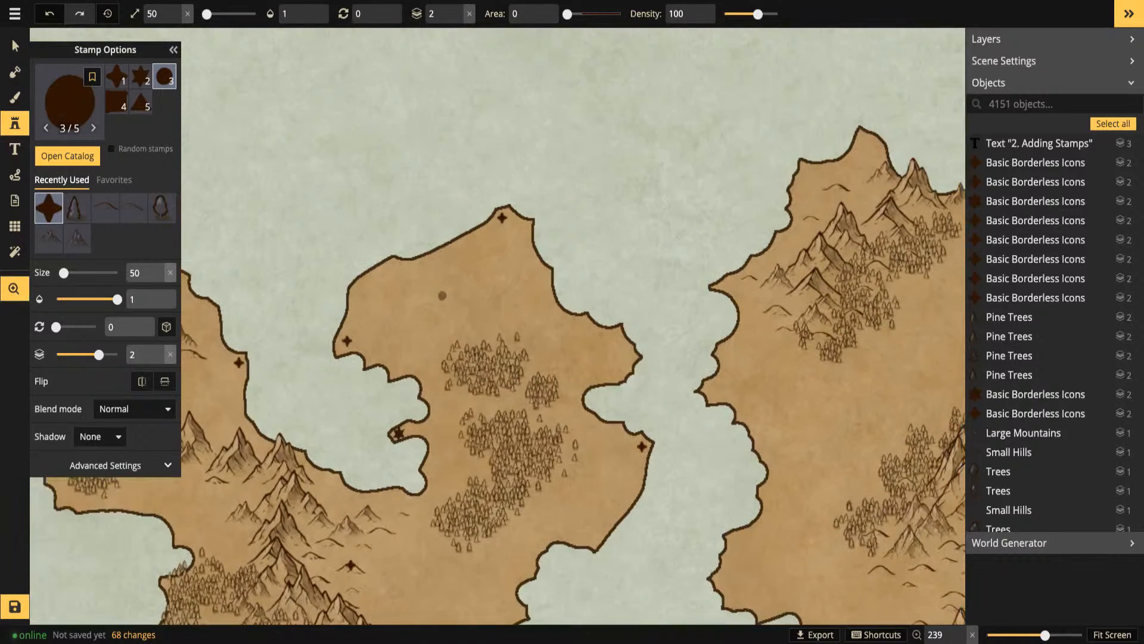
pyautogui.press('space')
pyautogui.moveTo(530, 335); pyautogui.dragTo(481, 241)
pyautogui.press('space')
pyautogui.moveTo(521, 388); pyautogui.dragTo(585, 231)
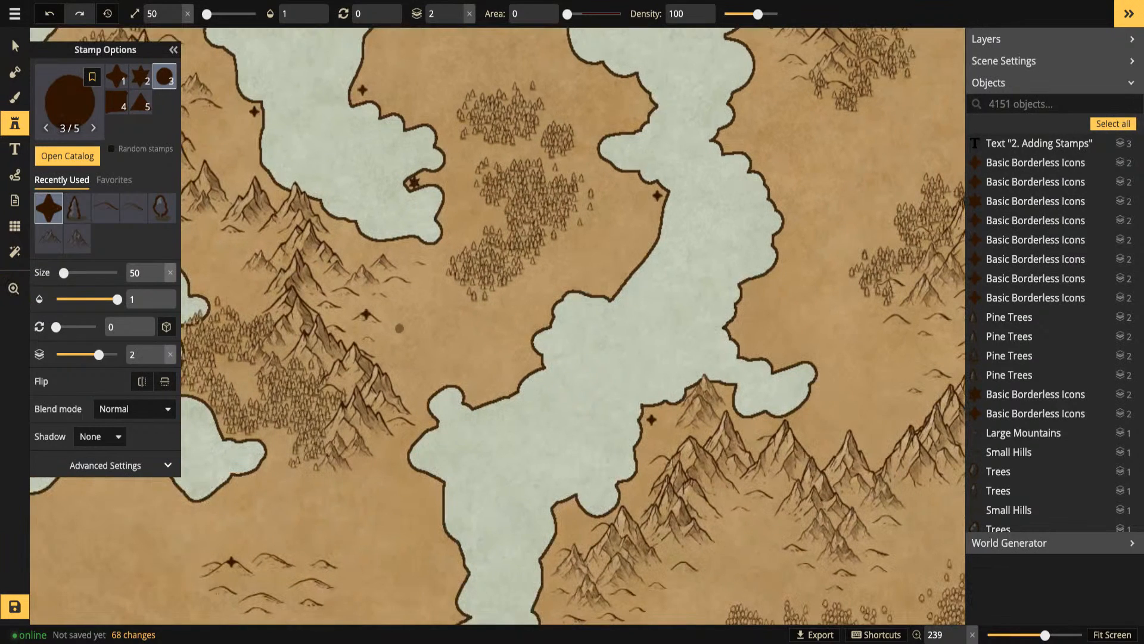
pyautogui.click(433, 345)
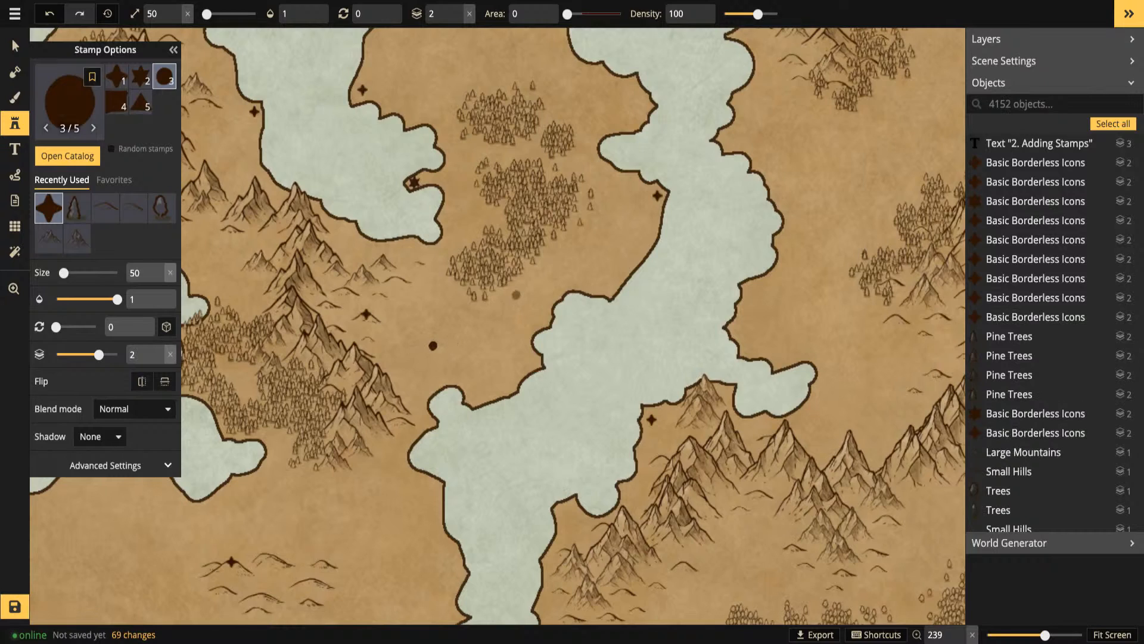
pyautogui.click(589, 253)
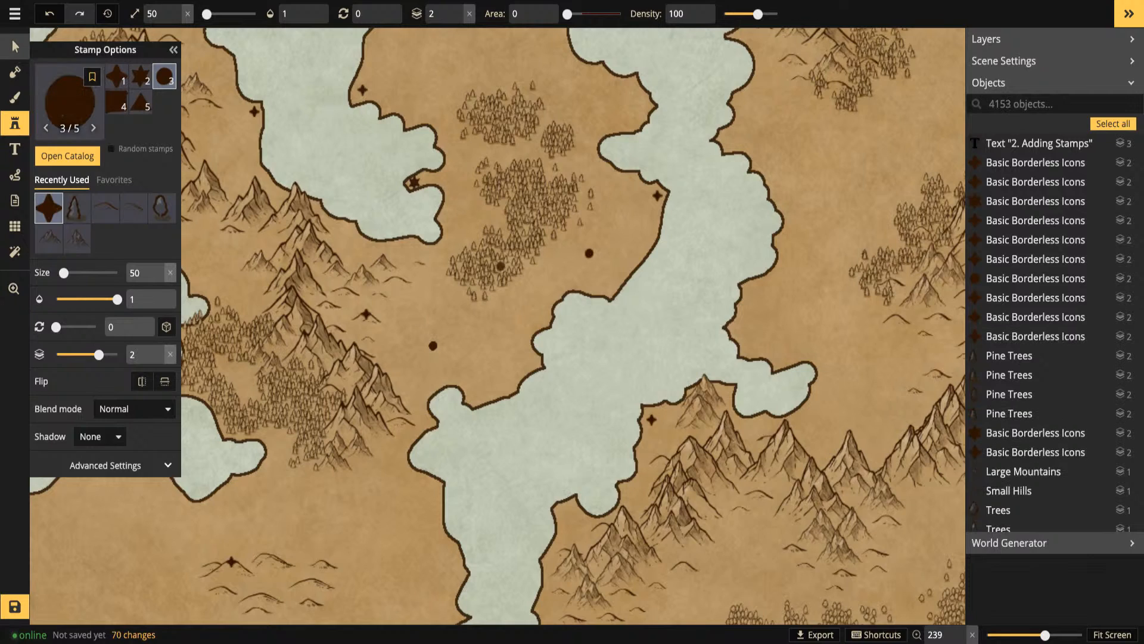
# Move the plain's circle slightly east and shift the other circle west to the edge of the forest
pyautogui.click(15, 46)
pyautogui.moveTo(433, 346); pyautogui.dragTo(440, 348)
pyautogui.moveTo(589, 254); pyautogui.dragTo(553, 251)
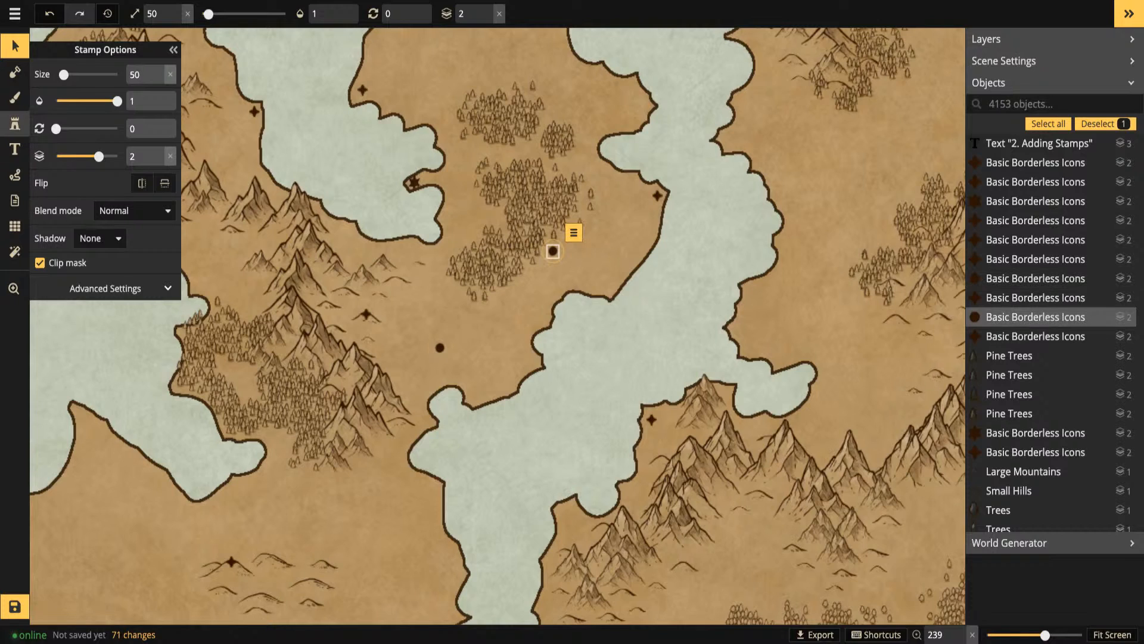
# Place circles on the northwestern bay's southern shore, at the western edge of the peninsula's forest and on the peninsula's northern coast
pyautogui.click(15, 124)
pyautogui.click(363, 286)
pyautogui.click(508, 273)
pyautogui.moveTo(454, 115); pyautogui.dragTo(437, 228)
pyautogui.click(409, 185)
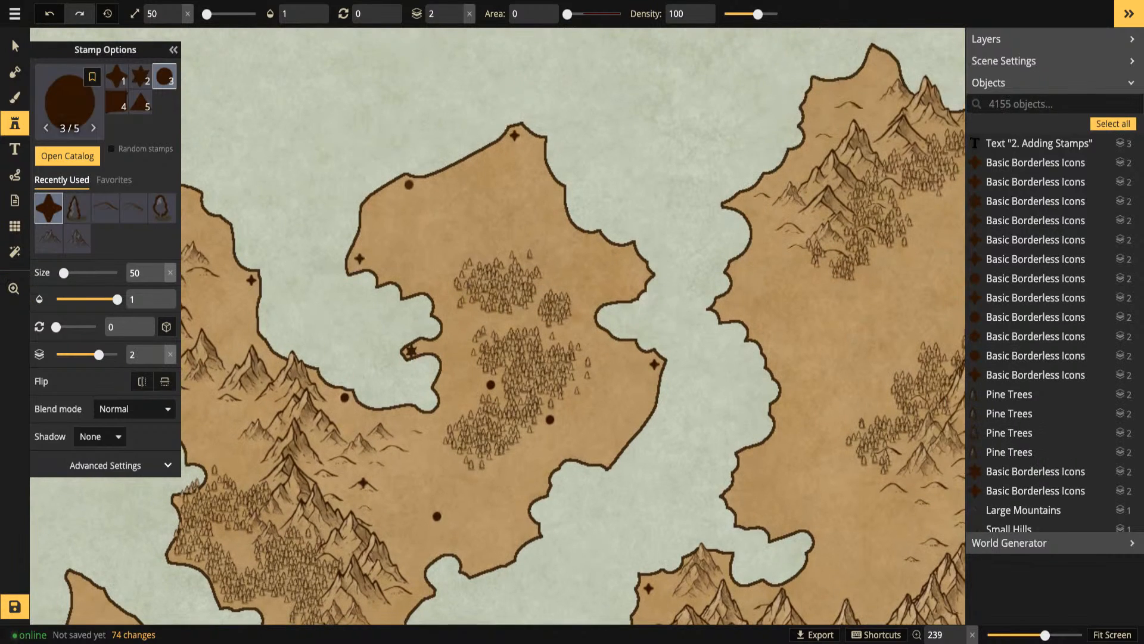
# Place three circles across the southwestern landmass and one just south of the eastern continent's central mountain range
pyautogui.moveTo(500, 463); pyautogui.dragTo(524, 189)
pyautogui.scroll(-5, 475, 287)
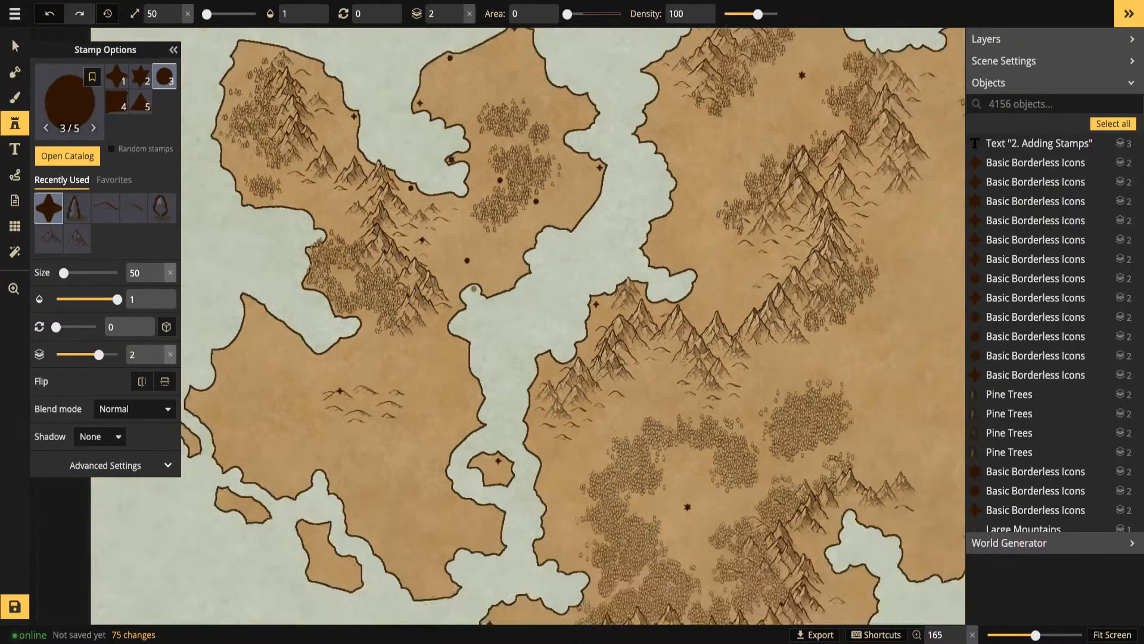
pyautogui.click(423, 353)
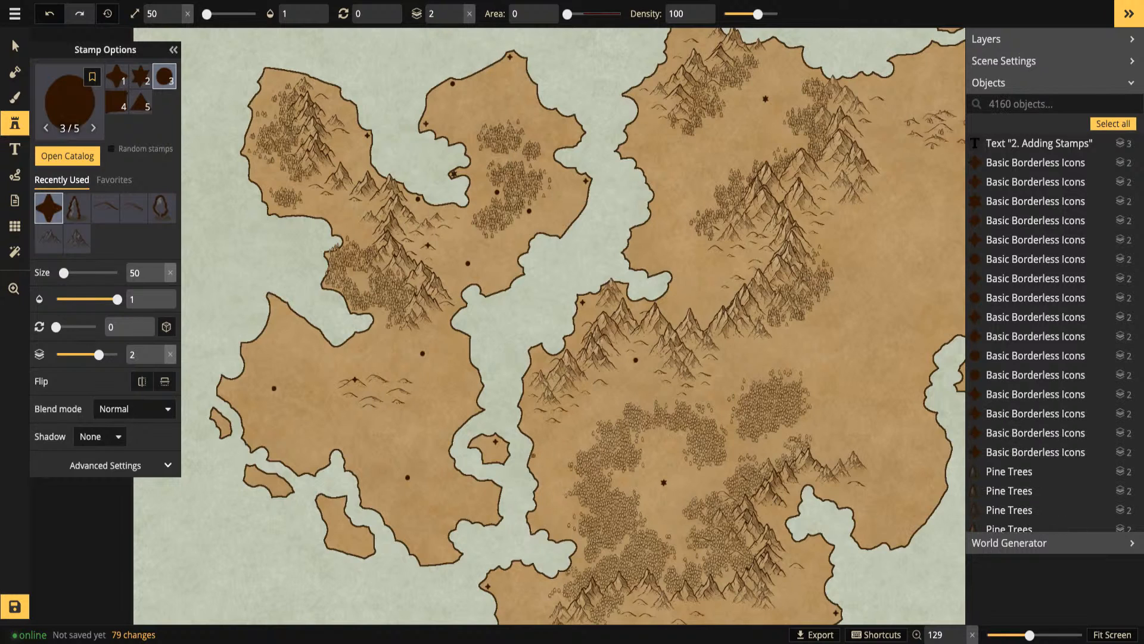
# Place circles on the eastern continent's coast beside the strait island, on its southwestern headland and south of the southern mountains
pyautogui.press('space')
pyautogui.moveTo(553, 426); pyautogui.dragTo(406, 225)
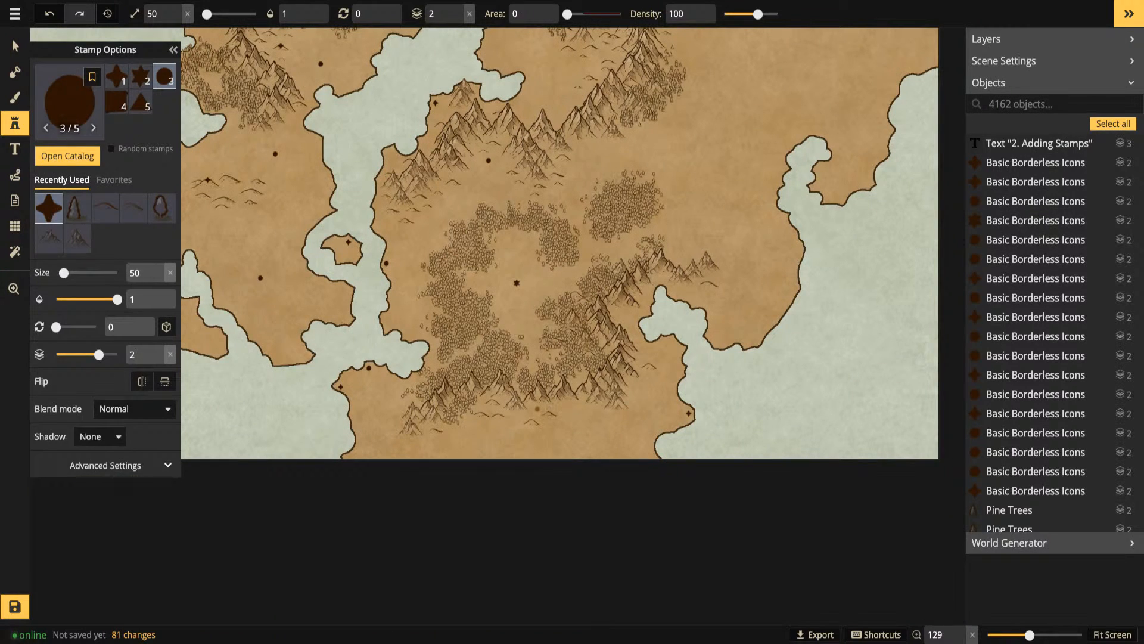
pyautogui.click(567, 282)
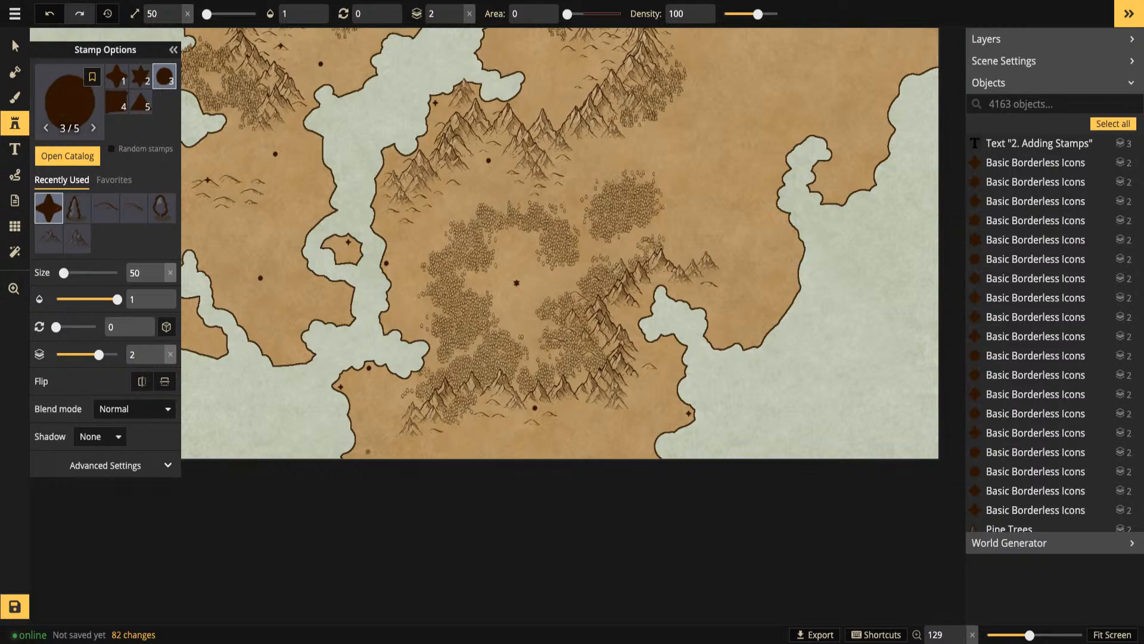
# Place circles at the map's southern edge, at the southern range's eastern tip and southeast of the central mountain range
pyautogui.click(693, 218)
pyautogui.moveTo(657, 148); pyautogui.dragTo(652, 272)
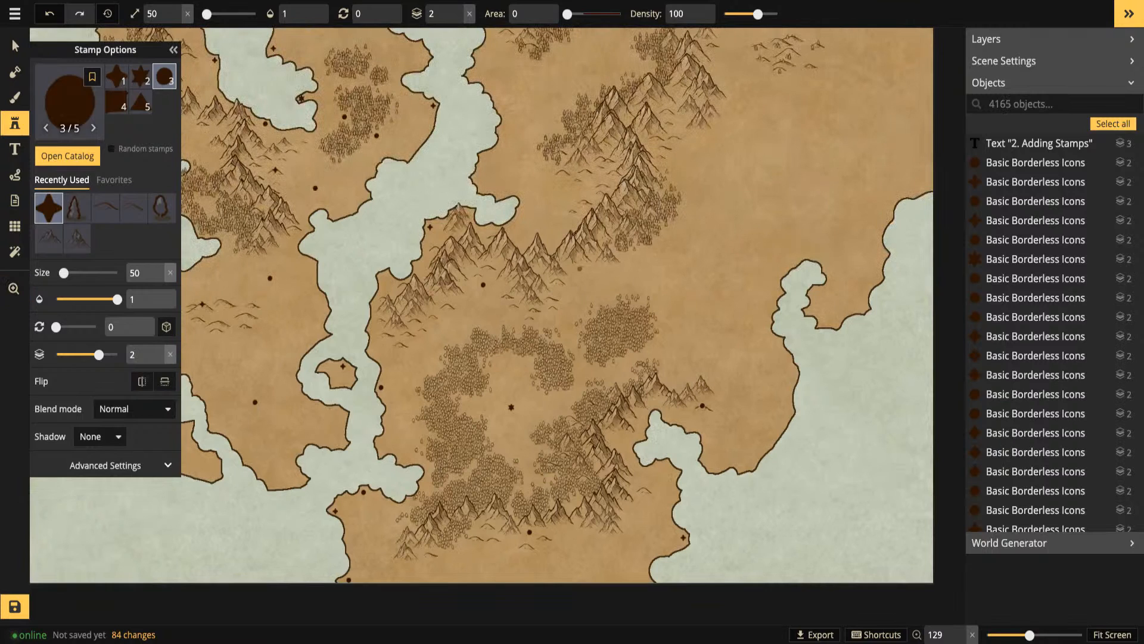
pyautogui.moveTo(690, 135); pyautogui.dragTo(684, 220)
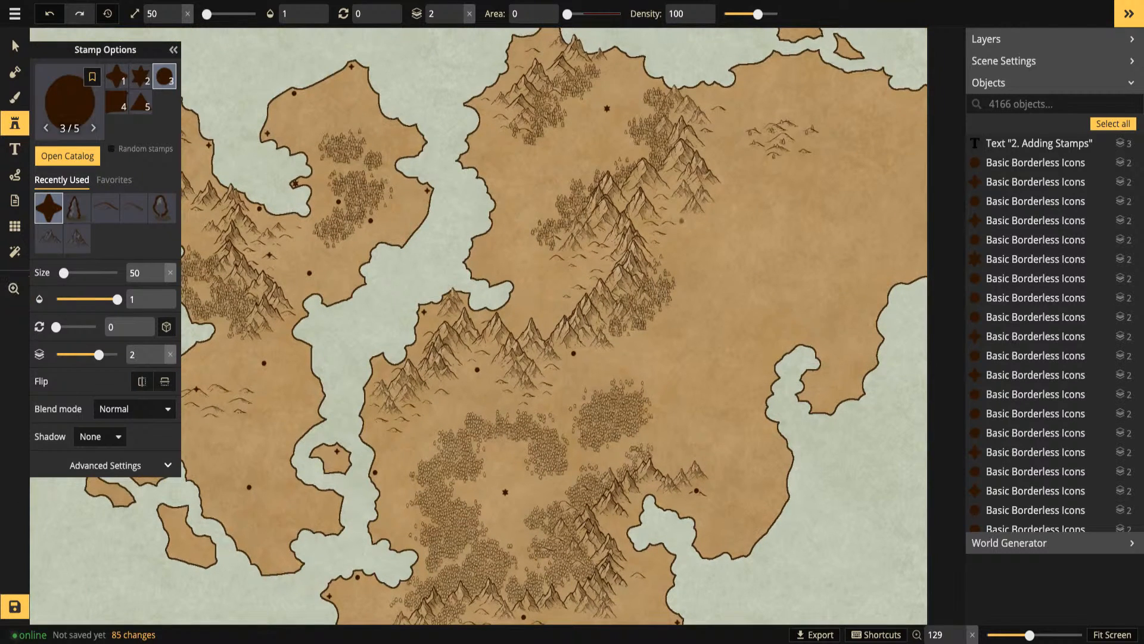
# Place circles in the northern mountains, on the northeastern coast, in the northeastern hills and at the head of the hook-shaped inlet
pyautogui.click(662, 193)
pyautogui.moveTo(662, 193); pyautogui.dragTo(496, 260)
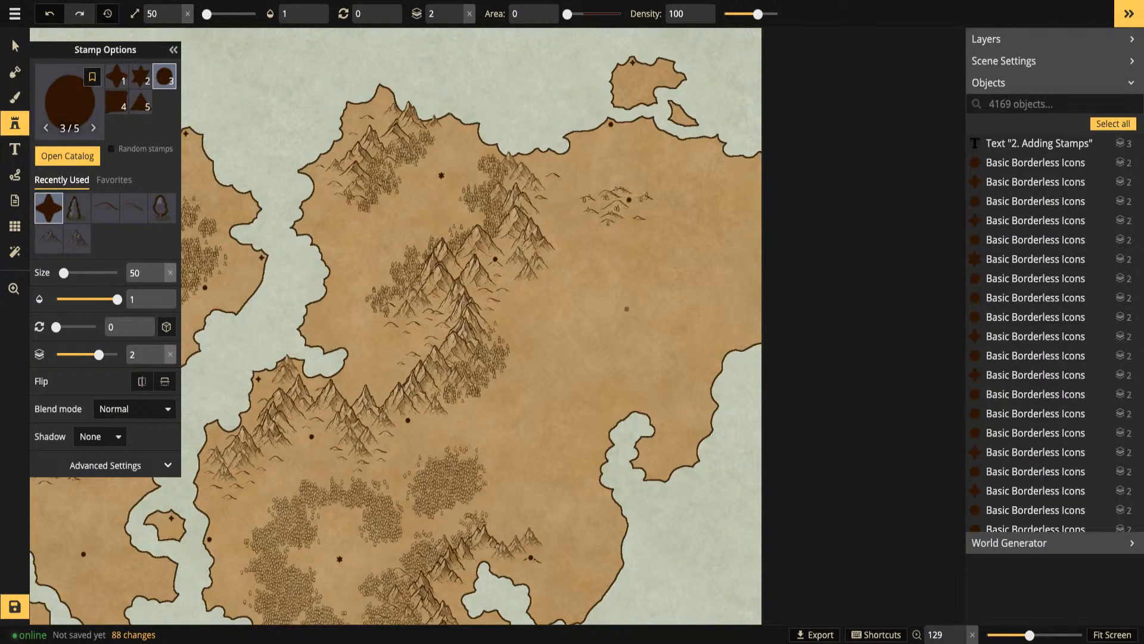
pyautogui.moveTo(650, 390); pyautogui.dragTo(651, 281)
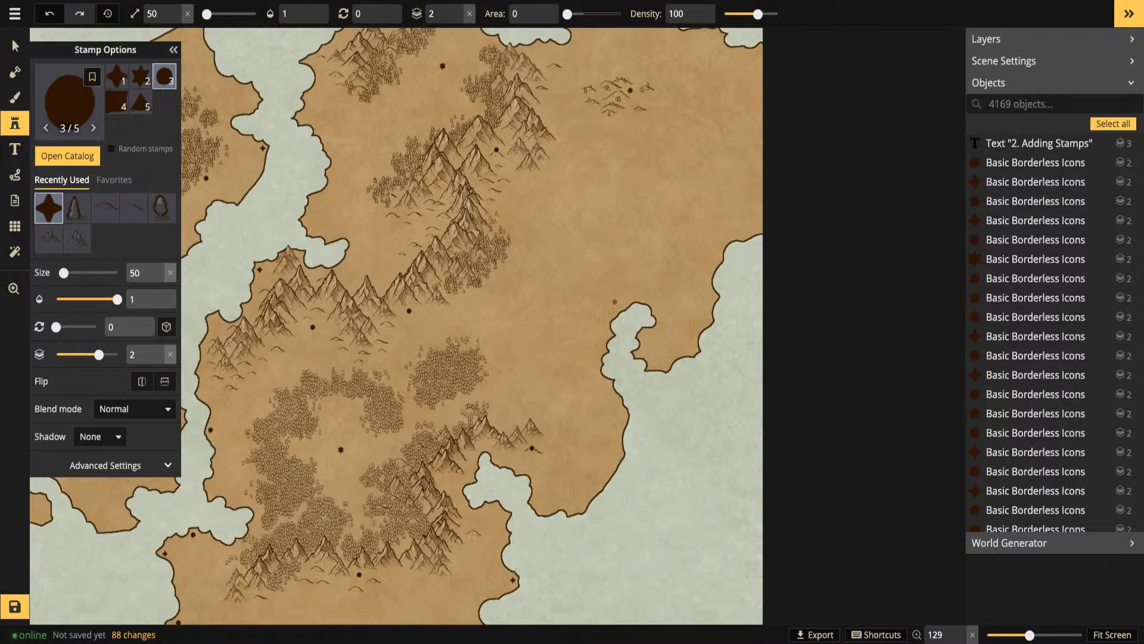
pyautogui.click(236, 235)
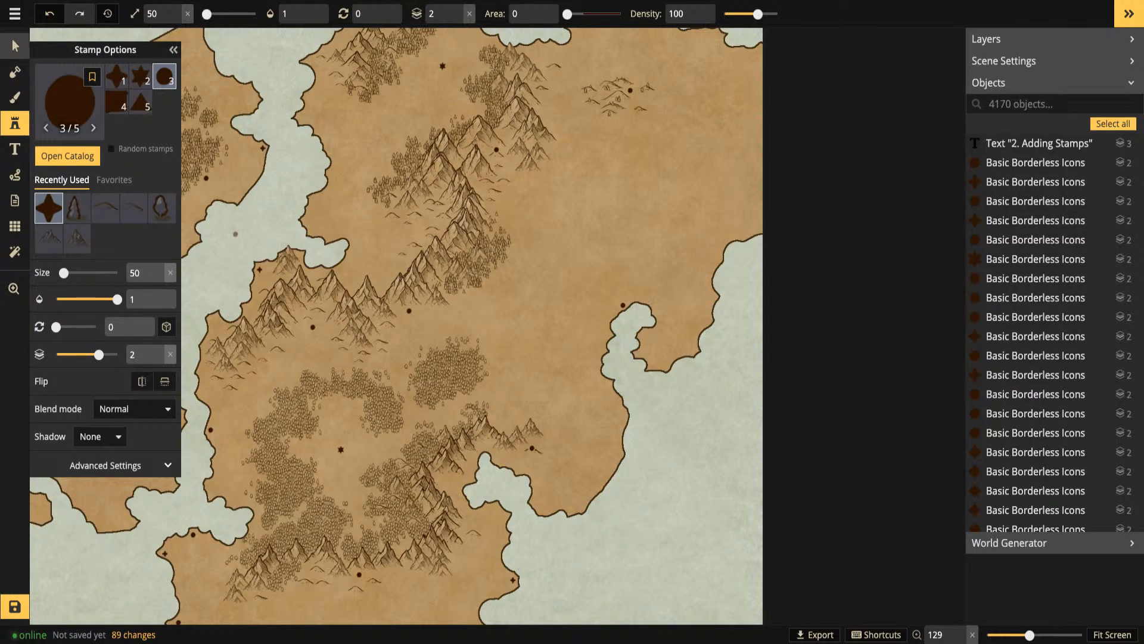
# Examine the distribution of the star and circle markers across the whole map
pyautogui.click(14, 46)
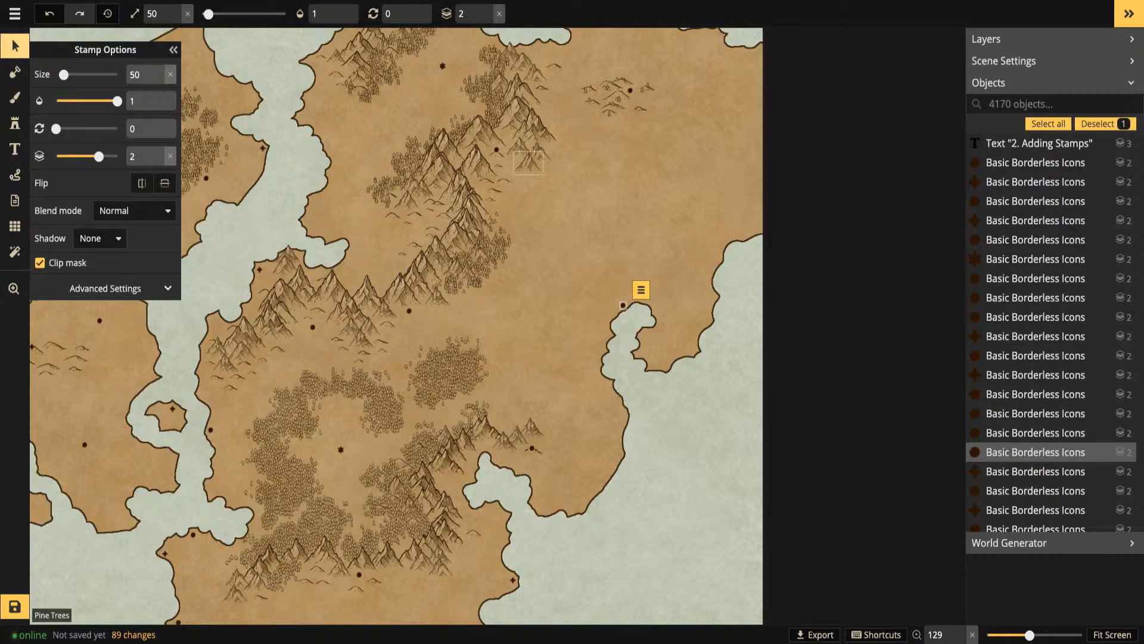
pyautogui.click(173, 49)
pyautogui.moveTo(292, 232); pyautogui.dragTo(560, 256)
pyautogui.scroll(-5, 539, 232)
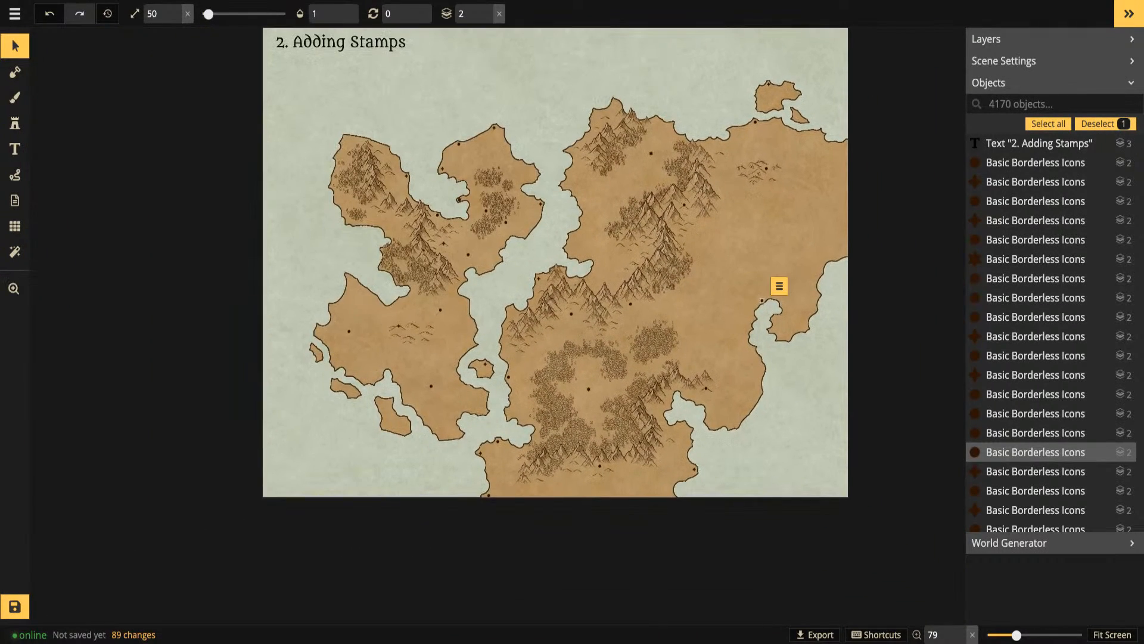
pyautogui.moveTo(470, 327); pyautogui.dragTo(410, 372)
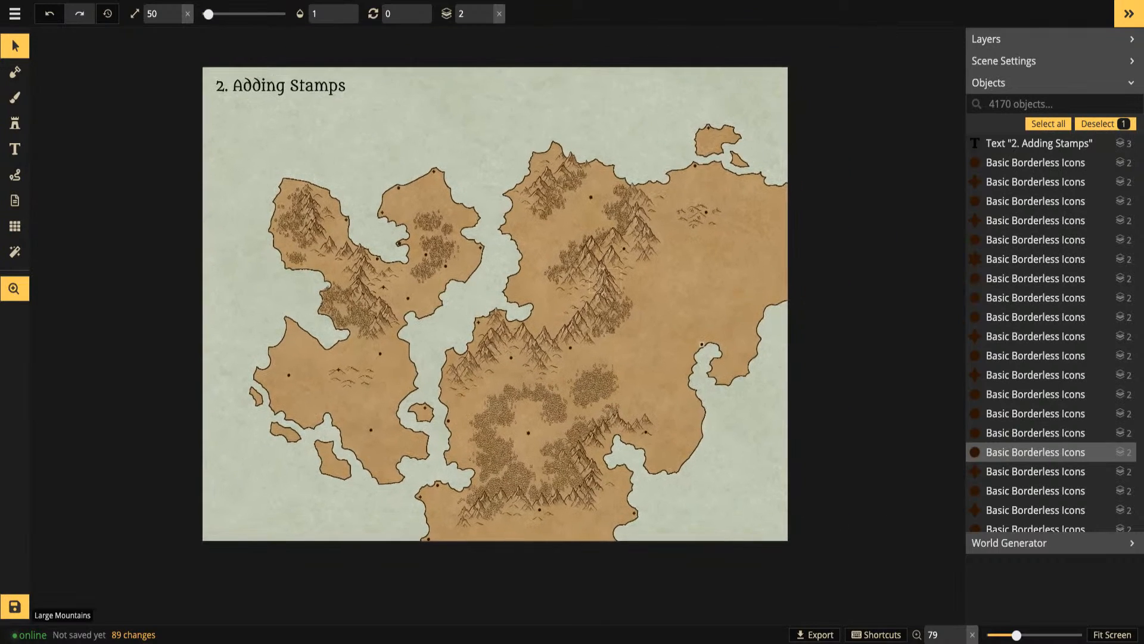
pyautogui.scroll(1, 410, 372)
pyautogui.scroll(5, 416, 305)
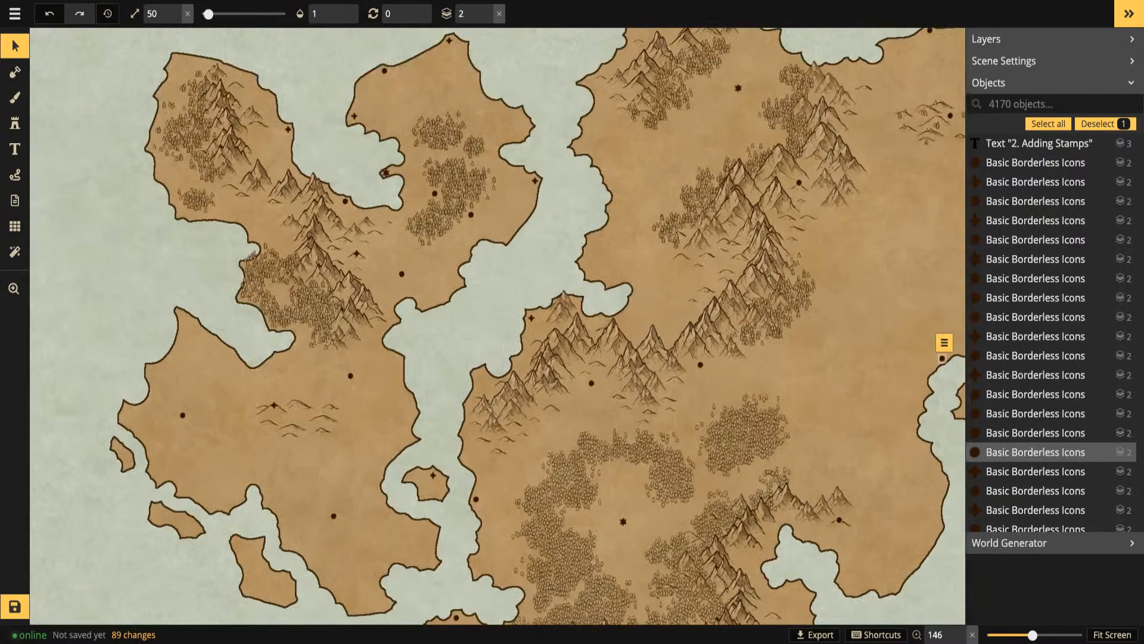
pyautogui.moveTo(415, 305); pyautogui.dragTo(373, 333)
pyautogui.moveTo(161, 183); pyautogui.dragTo(257, 368)
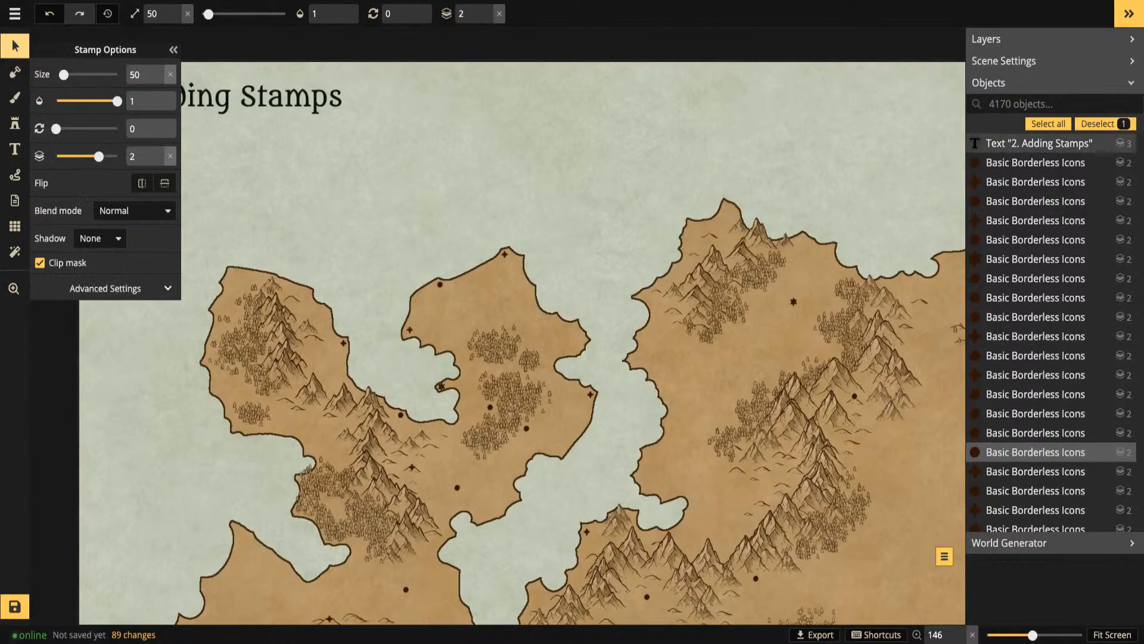
pyautogui.click(283, 95)
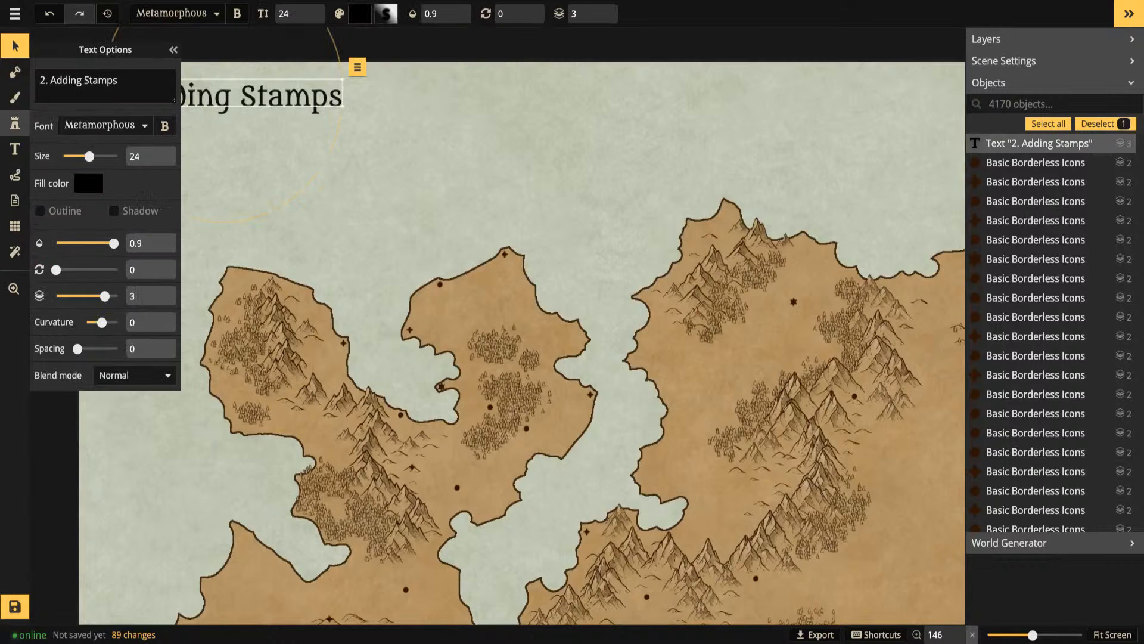
# Place triangle stamps on the small hills west and east of the northwestern continent's mountain range
pyautogui.click(15, 122)
pyautogui.press('5')
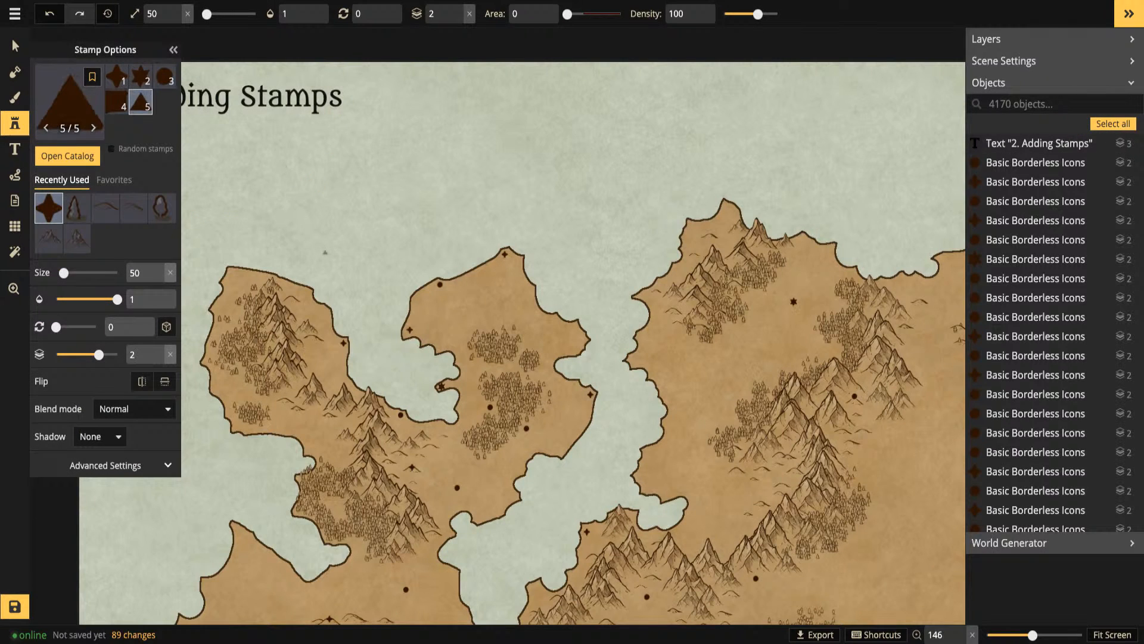
pyautogui.scroll(-2, 324, 250)
pyautogui.moveTo(324, 251); pyautogui.dragTo(494, 238)
pyautogui.scroll(-2, 405, 251)
pyautogui.moveTo(406, 251); pyautogui.dragTo(338, 235)
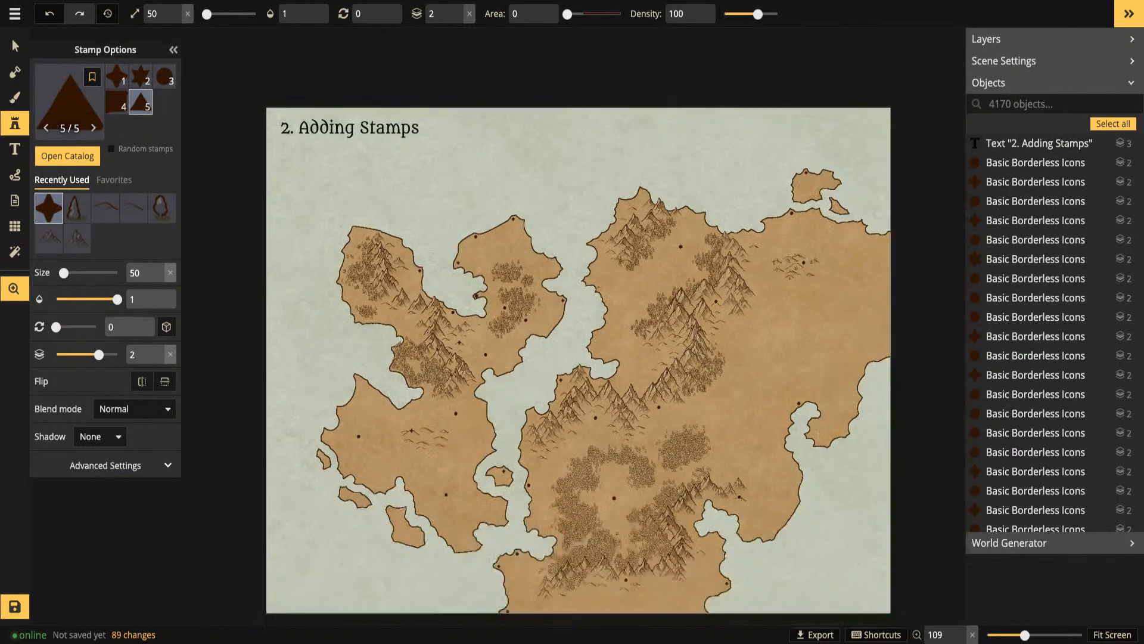
pyautogui.moveTo(769, 398); pyautogui.dragTo(590, 309)
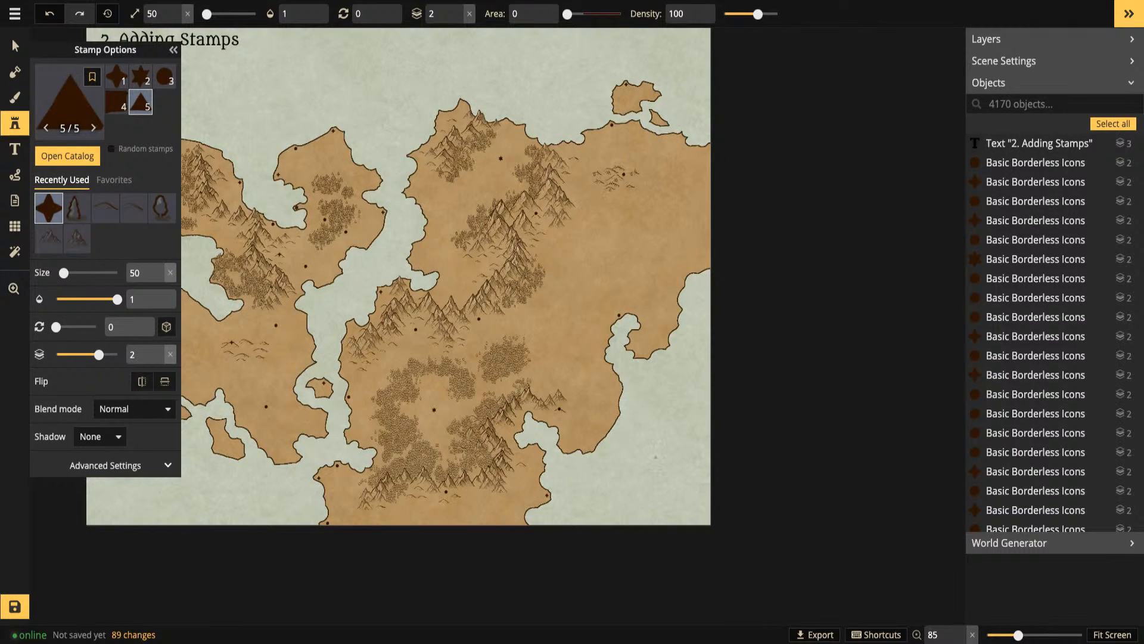
pyautogui.moveTo(655, 457); pyautogui.dragTo(809, 492)
pyautogui.scroll(2, 336, 261)
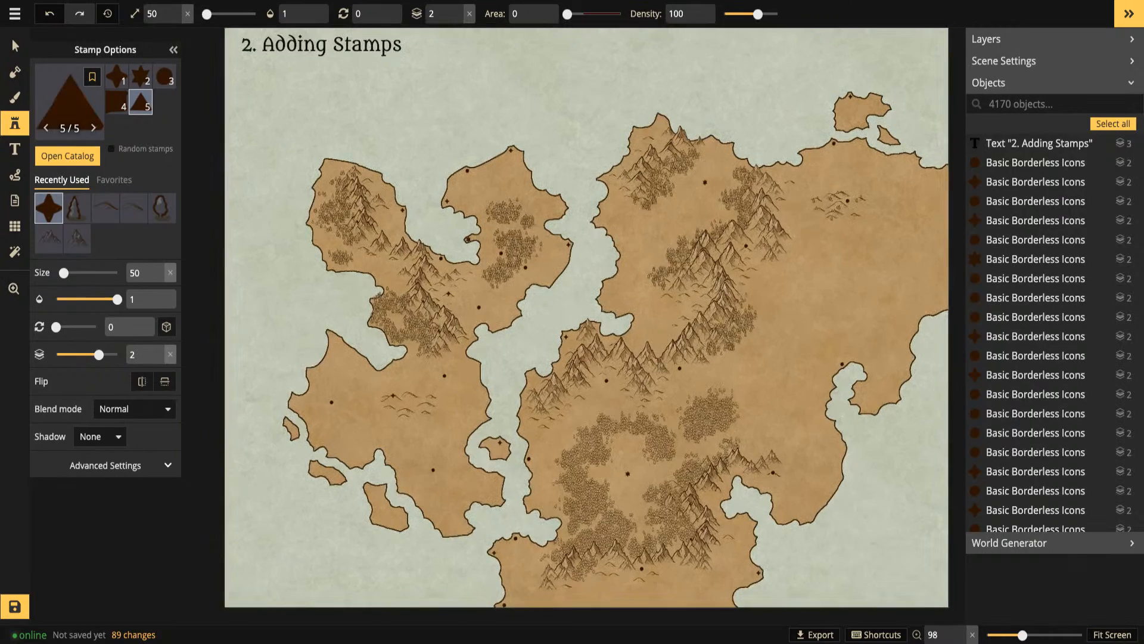
pyautogui.scroll(5, 406, 245)
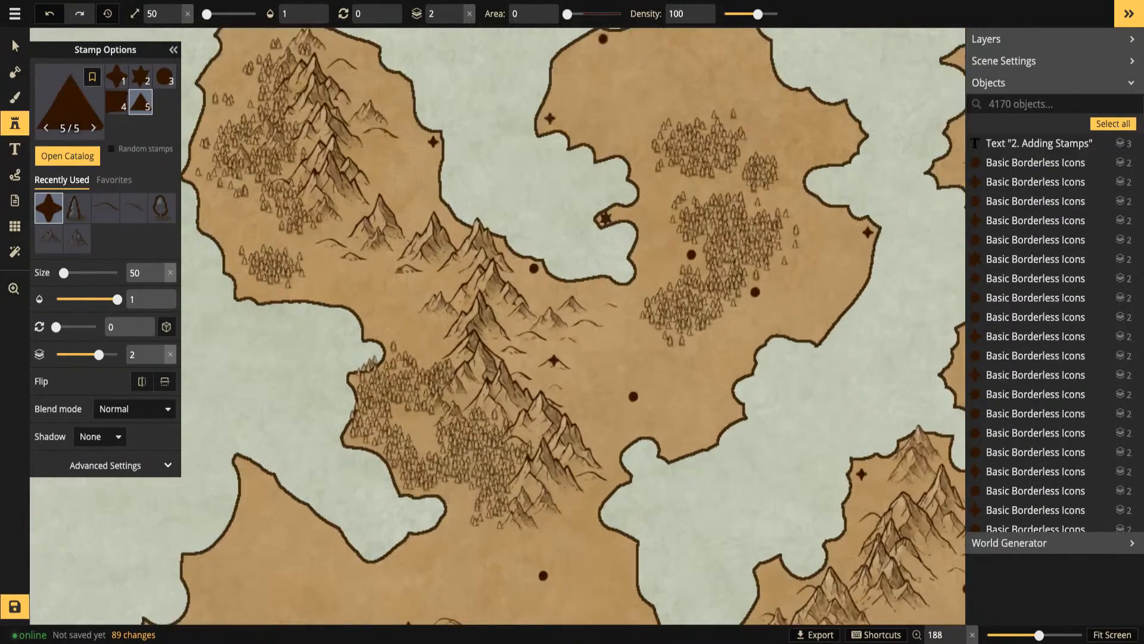
pyautogui.scroll(4, 262, 286)
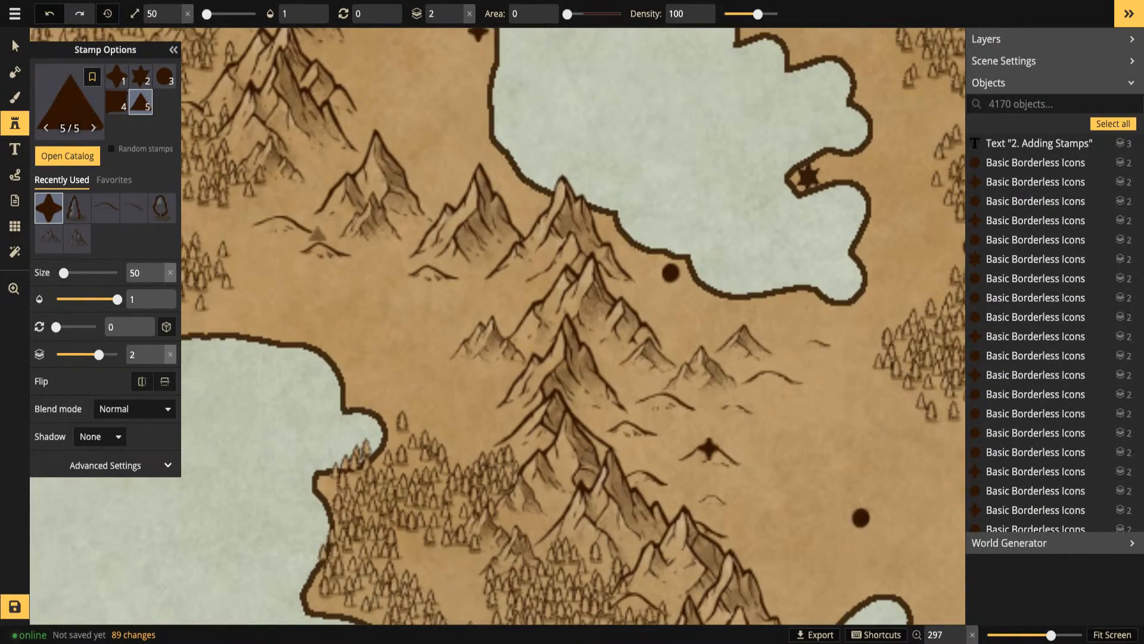
pyautogui.scroll(3, 318, 233)
pyautogui.click(277, 212)
pyautogui.moveTo(720, 355); pyautogui.dragTo(510, 210)
pyautogui.click(452, 245)
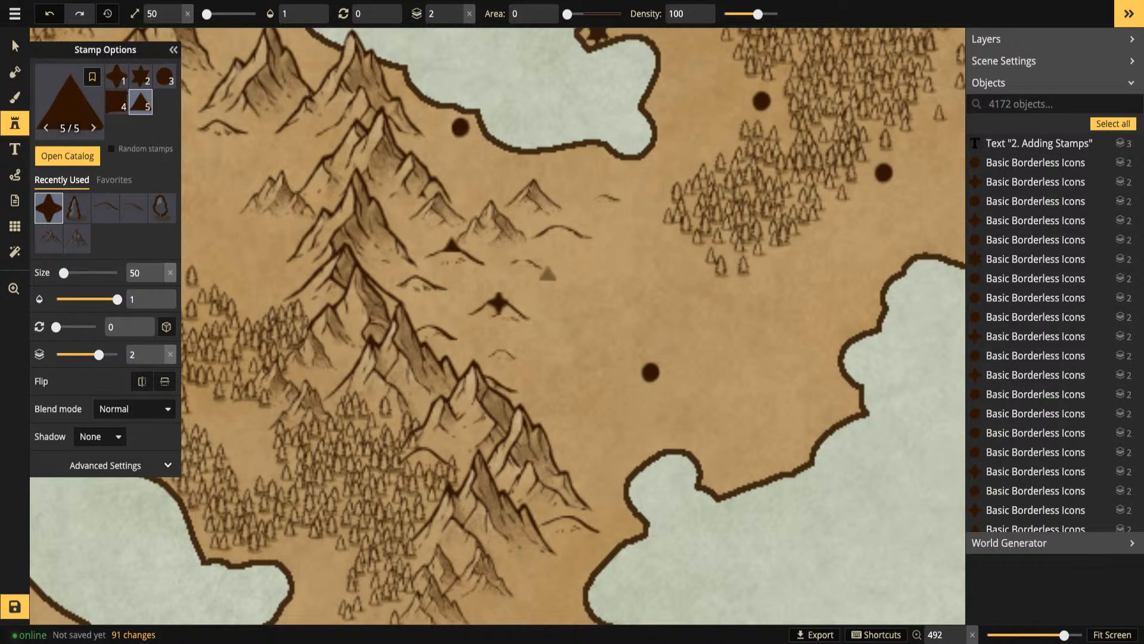
# Place triangles on the southwestern landmass's inland hills and on the mountain foothills just east of the strait
pyautogui.moveTo(547, 272); pyautogui.dragTo(621, 37)
pyautogui.moveTo(434, 584); pyautogui.dragTo(484, 362)
pyautogui.click(533, 352)
pyautogui.scroll(-2, 537, 360)
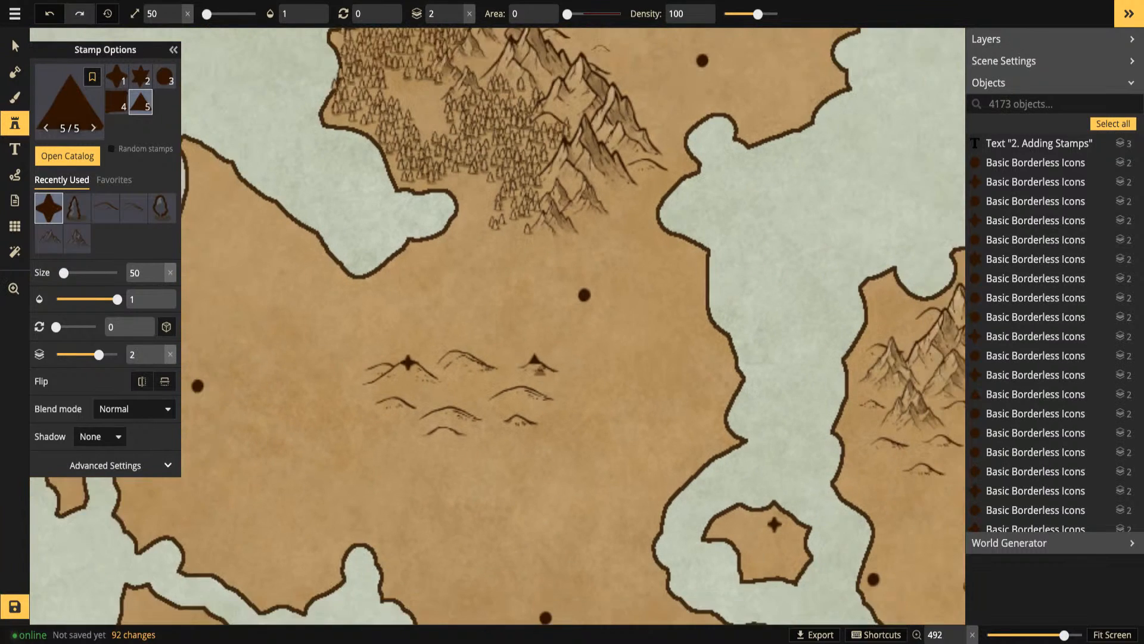
pyautogui.scroll(-1, 539, 371)
pyautogui.moveTo(568, 460); pyautogui.dragTo(417, 225)
pyautogui.moveTo(650, 326); pyautogui.dragTo(484, 363)
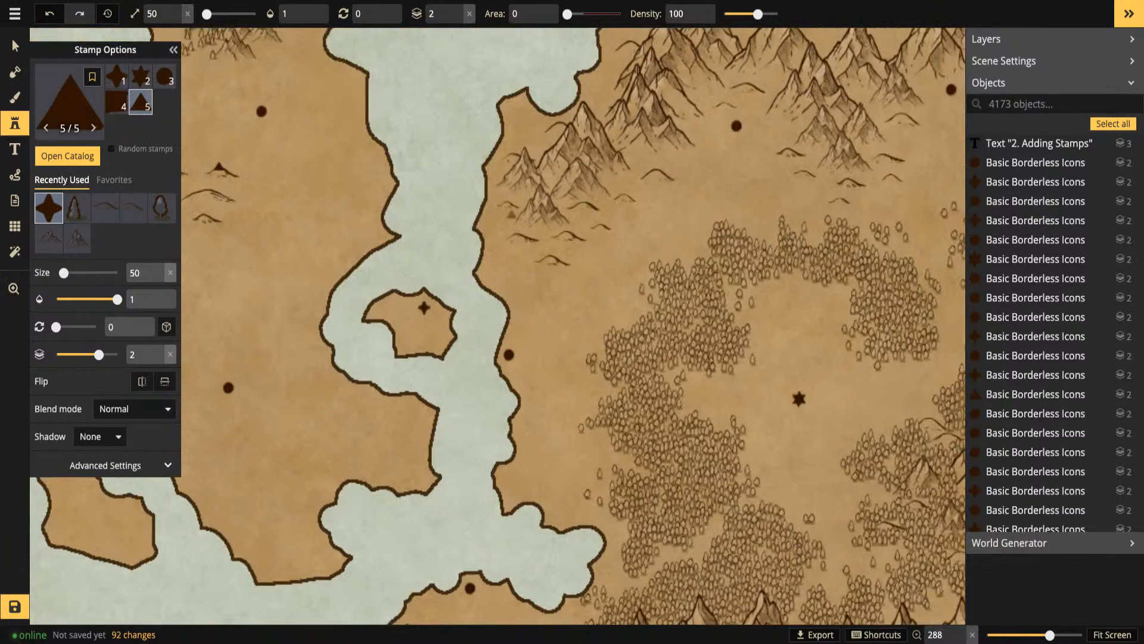
pyautogui.click(518, 233)
# Place triangles in the foothills south of the eastern continent's lower range and on the hills west of its central mountains
pyautogui.moveTo(728, 118); pyautogui.dragTo(549, 222)
pyautogui.click(568, 186)
pyautogui.moveTo(770, 145); pyautogui.dragTo(500, 385)
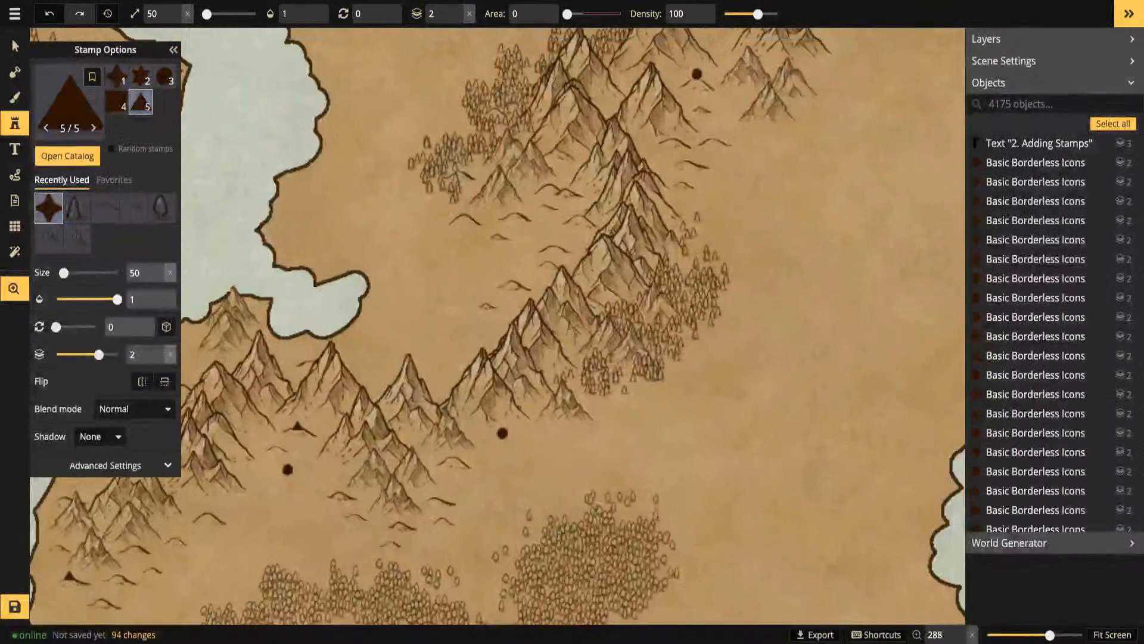
pyautogui.click(553, 244)
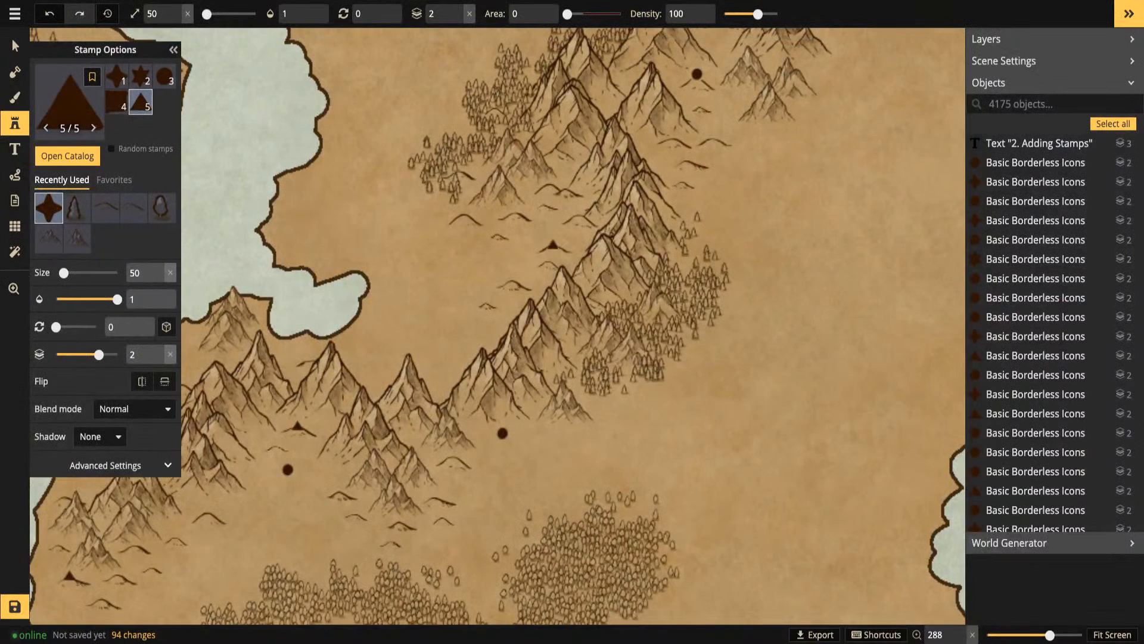
# Place triangles on a hill east of the central mountains and on the lone hill of the northern peninsula
pyautogui.moveTo(702, 107); pyautogui.dragTo(639, 336)
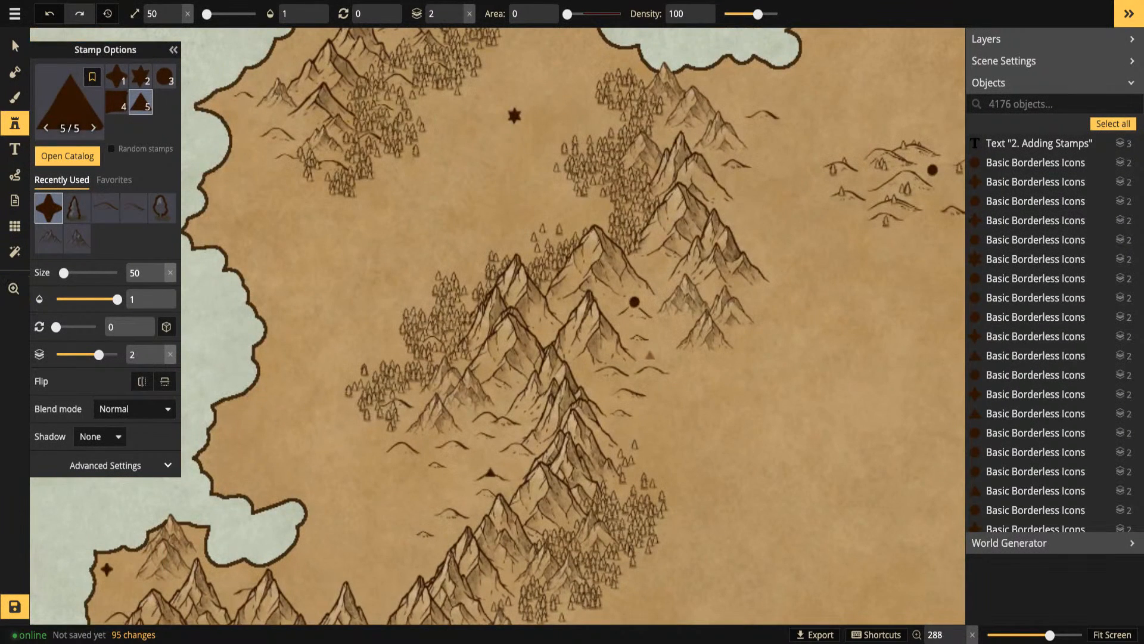
pyautogui.click(650, 365)
pyautogui.moveTo(547, 156); pyautogui.dragTo(572, 398)
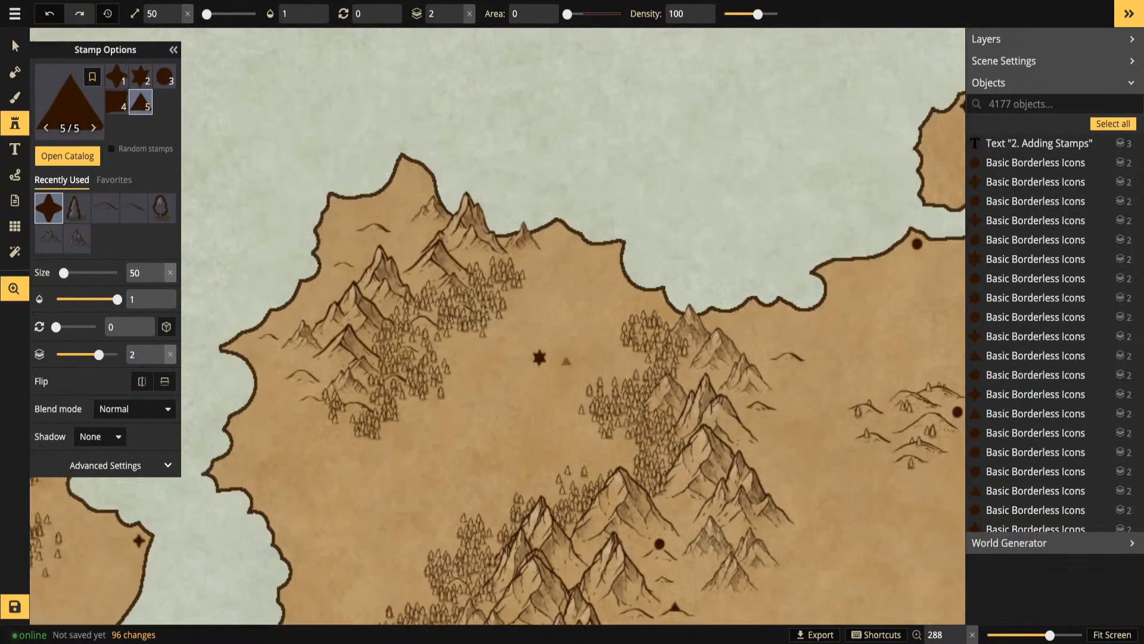
pyautogui.click(374, 221)
# Select the northern peninsula's triangle together with the small hill beneath it, nudge them slightly north and group them
pyautogui.moveTo(831, 243); pyautogui.dragTo(469, 296)
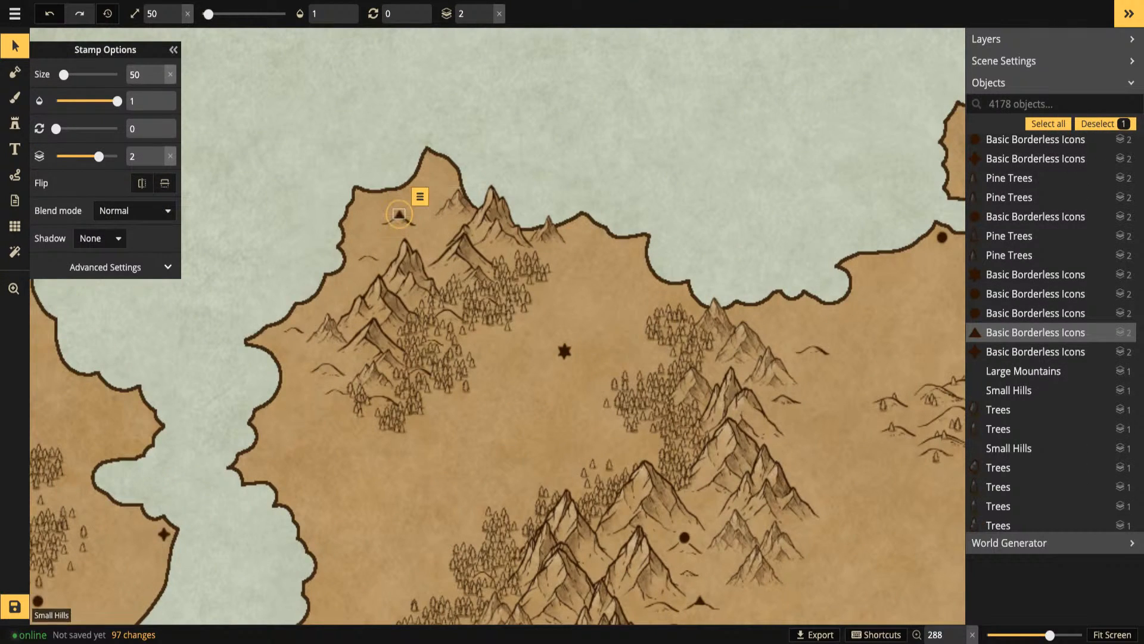
pyautogui.keyDown('shift'); pyautogui.click(397, 220); pyautogui.keyUp('shift')
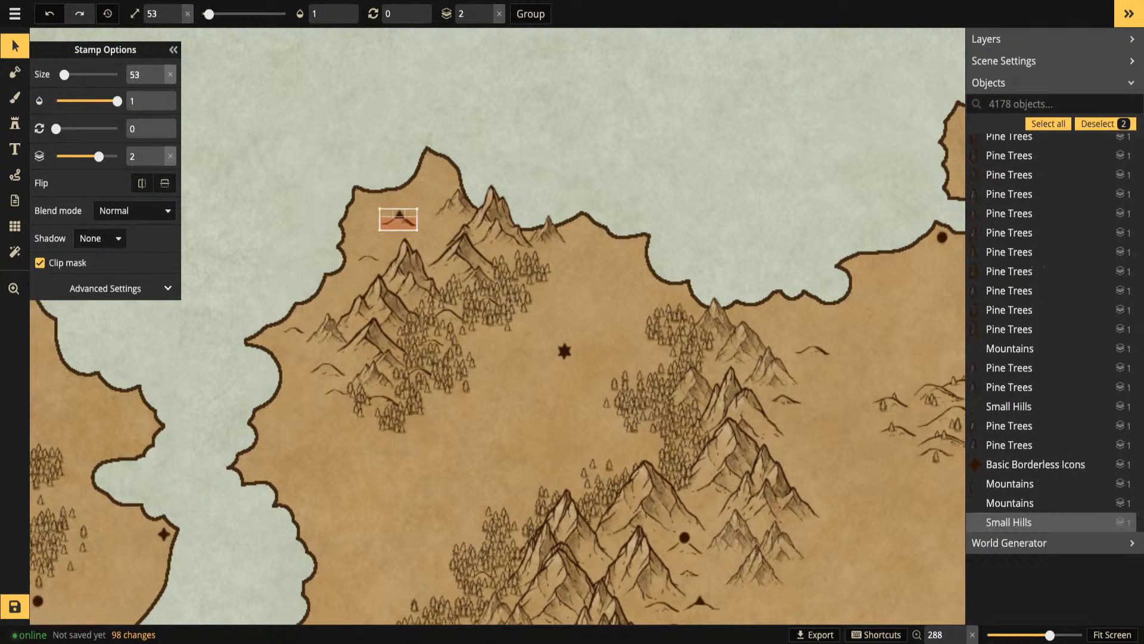
pyautogui.moveTo(398, 217); pyautogui.dragTo(400, 213)
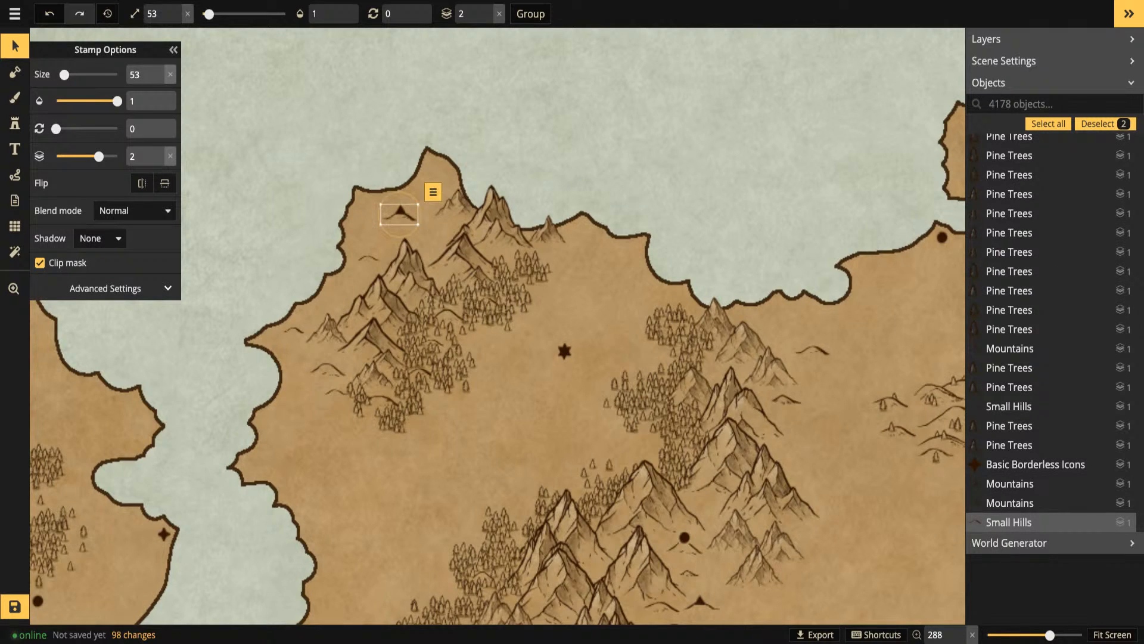
pyautogui.click(530, 13)
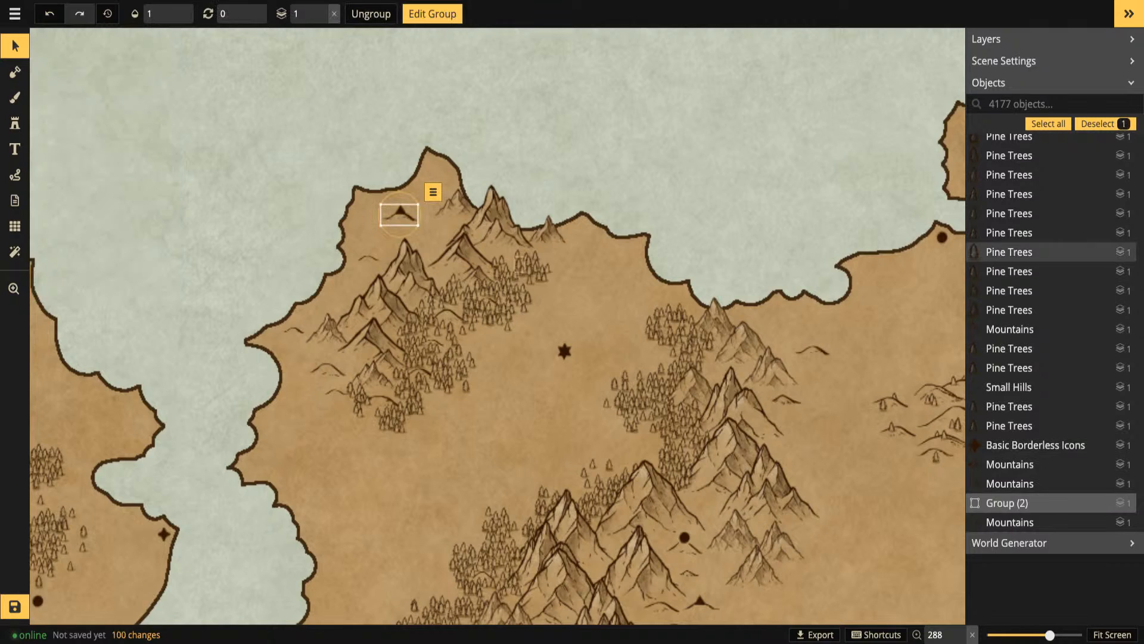
# Rename the new group of triangle and hill as Temple
pyautogui.click(1091, 502)
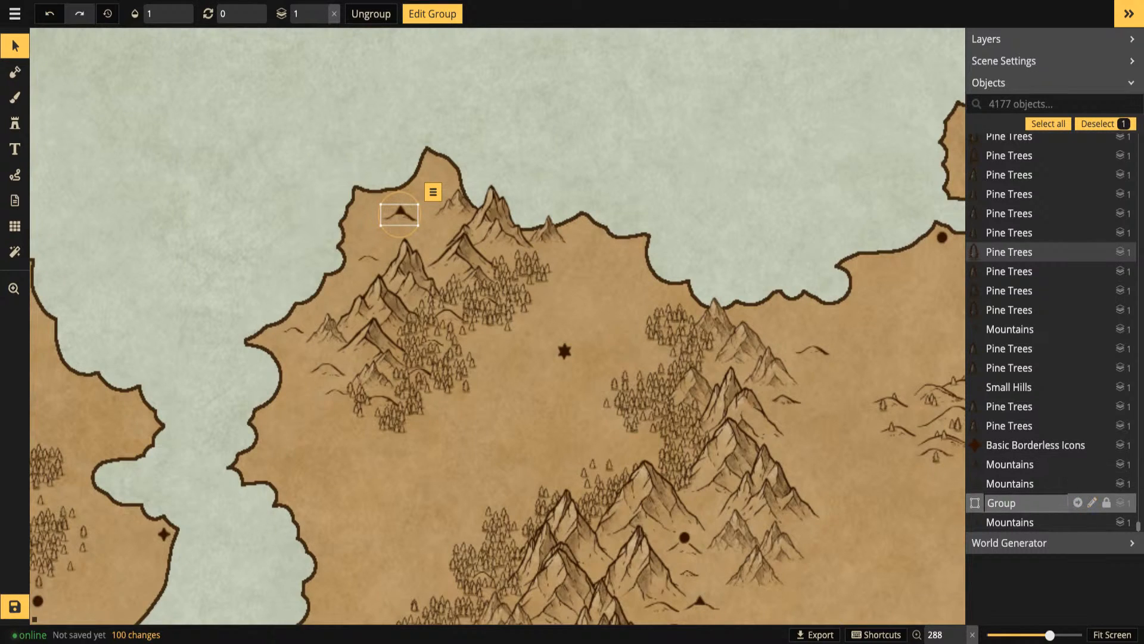
pyautogui.hotkey('ctrl', 'a')
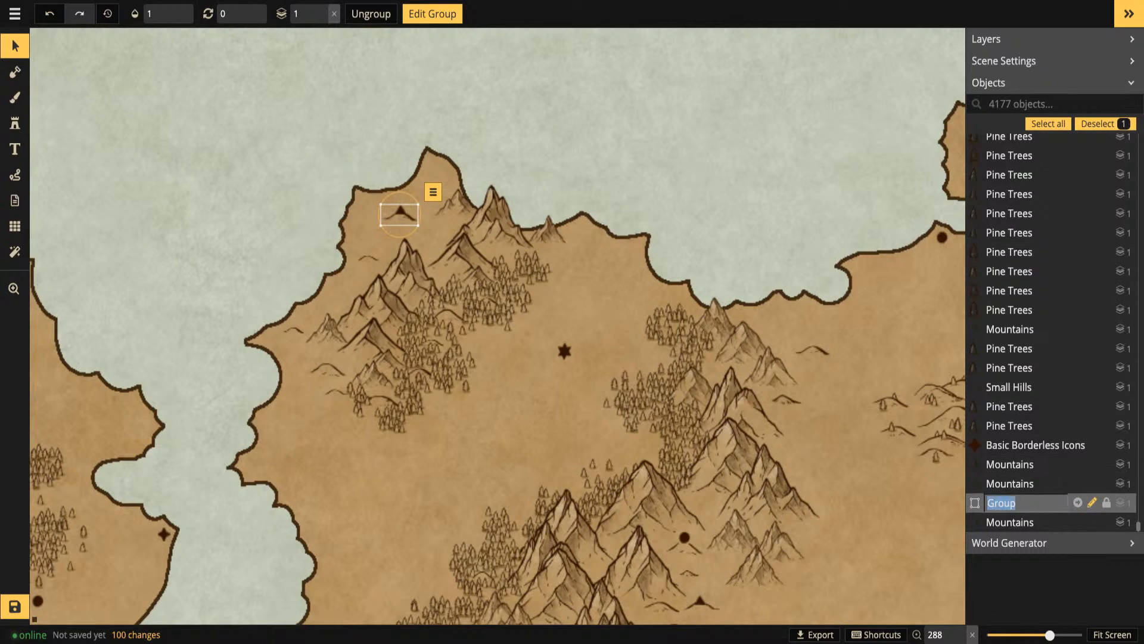
pyautogui.click(433, 191)
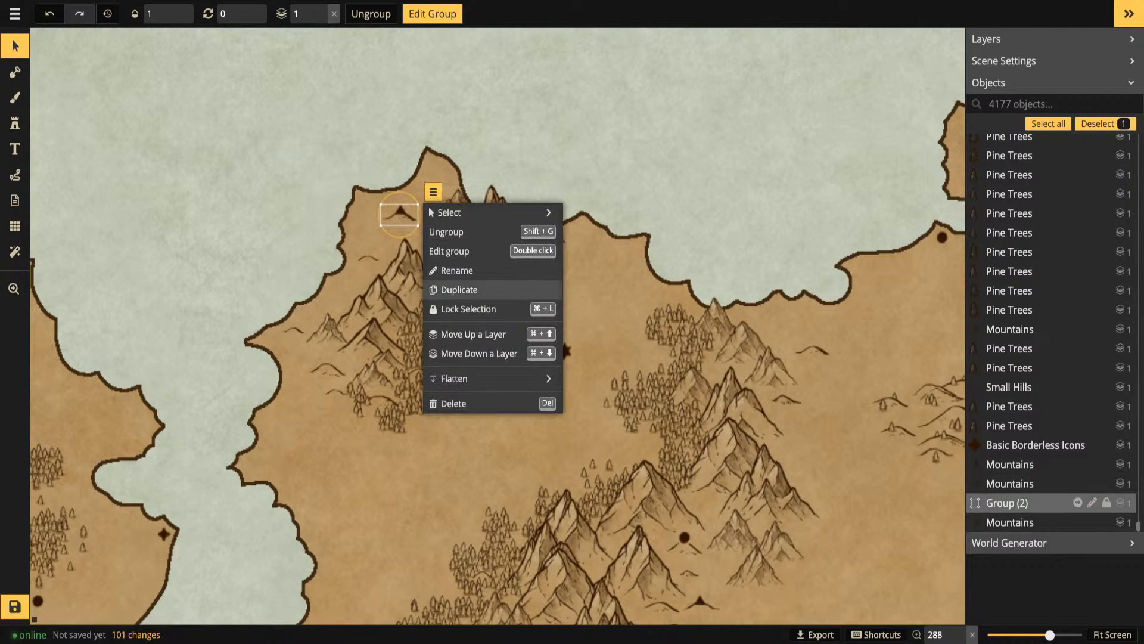
pyautogui.click(456, 270)
pyautogui.press('BackSpace')
pyautogui.press('BackSpace')
pyautogui.press('BackSpace')
pyautogui.press('BackSpace')
pyautogui.press('BackSpace')
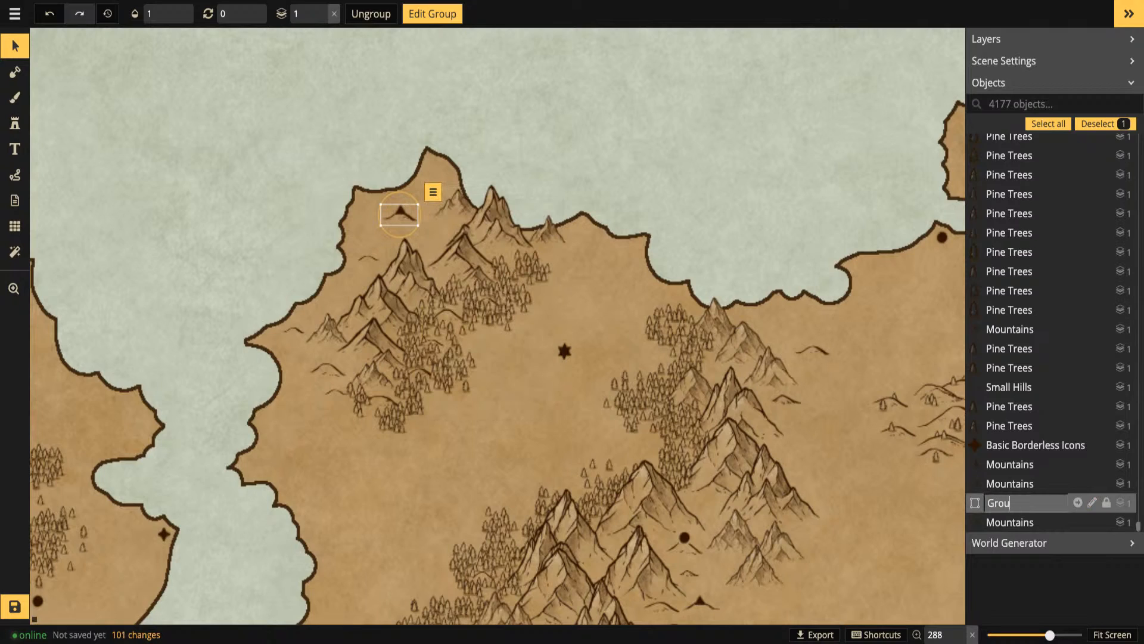
pyautogui.write('Temple')
pyautogui.press('Return')
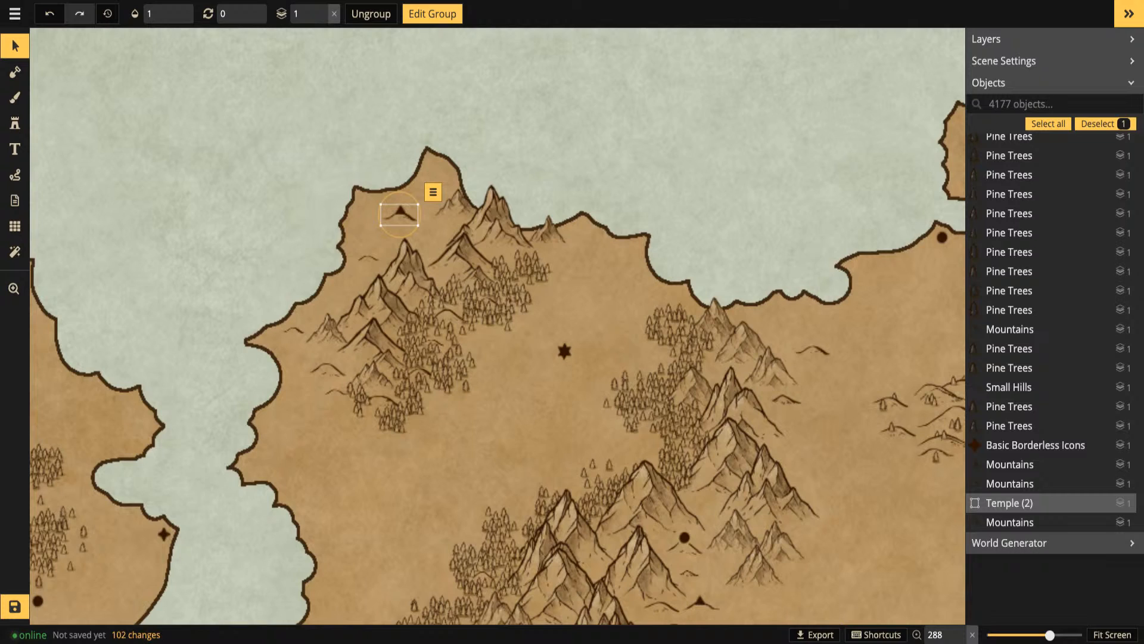
# Search the object list for "temple", and clear the search
pyautogui.write('temple')
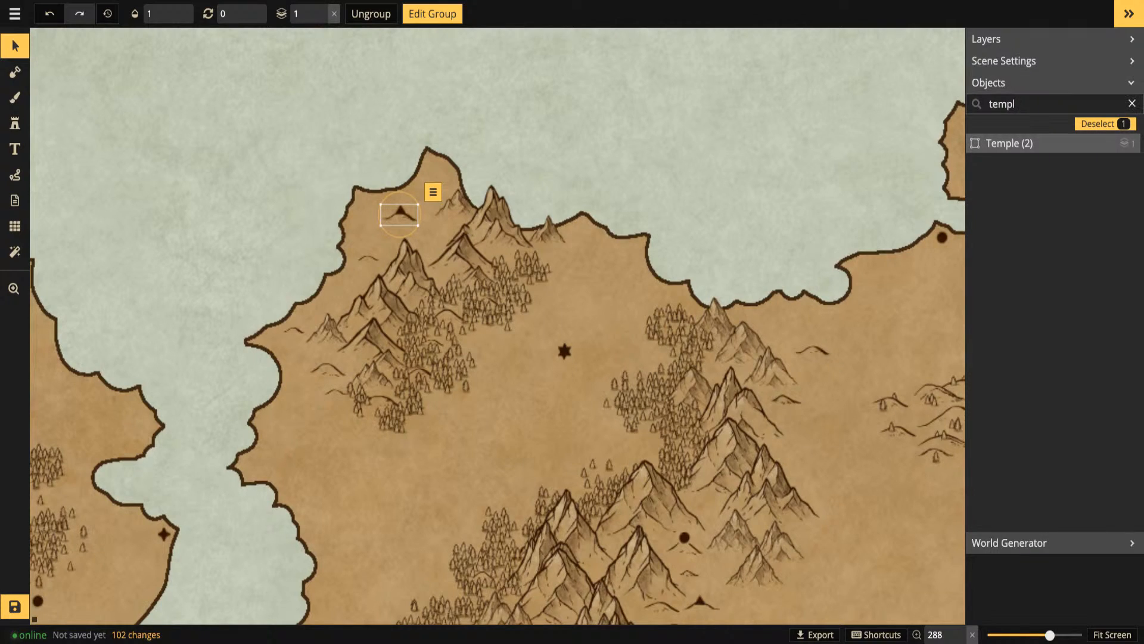
pyautogui.click(1132, 104)
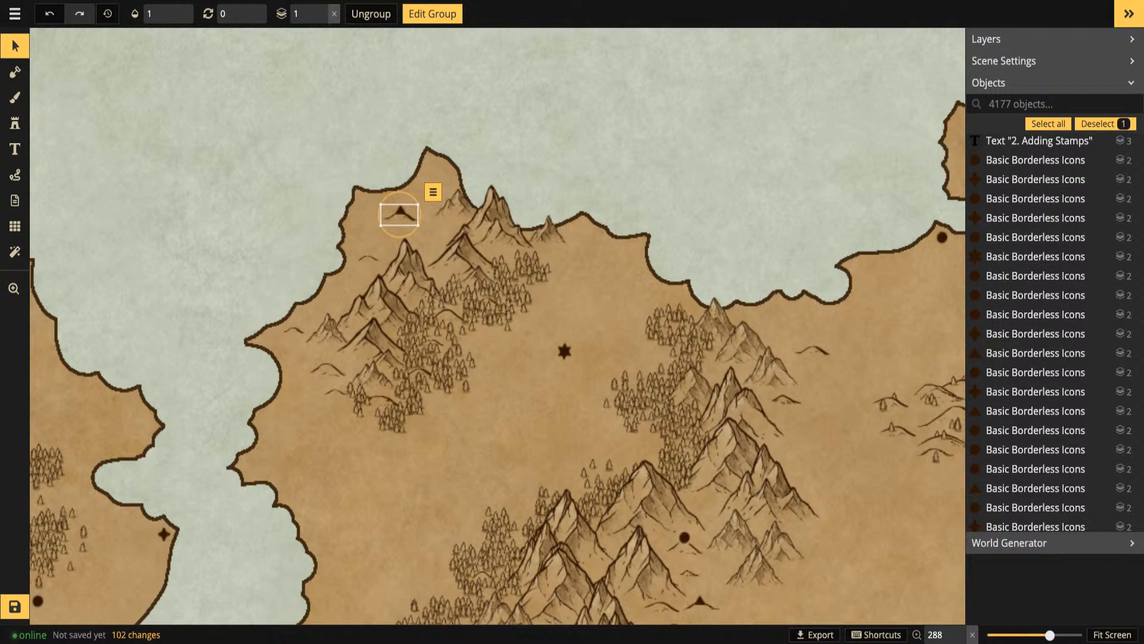
# Paste a copy of the temple group onto the northern coast, just west of the coastal circle opposite the northeastern island
pyautogui.moveTo(714, 322); pyautogui.dragTo(357, 322)
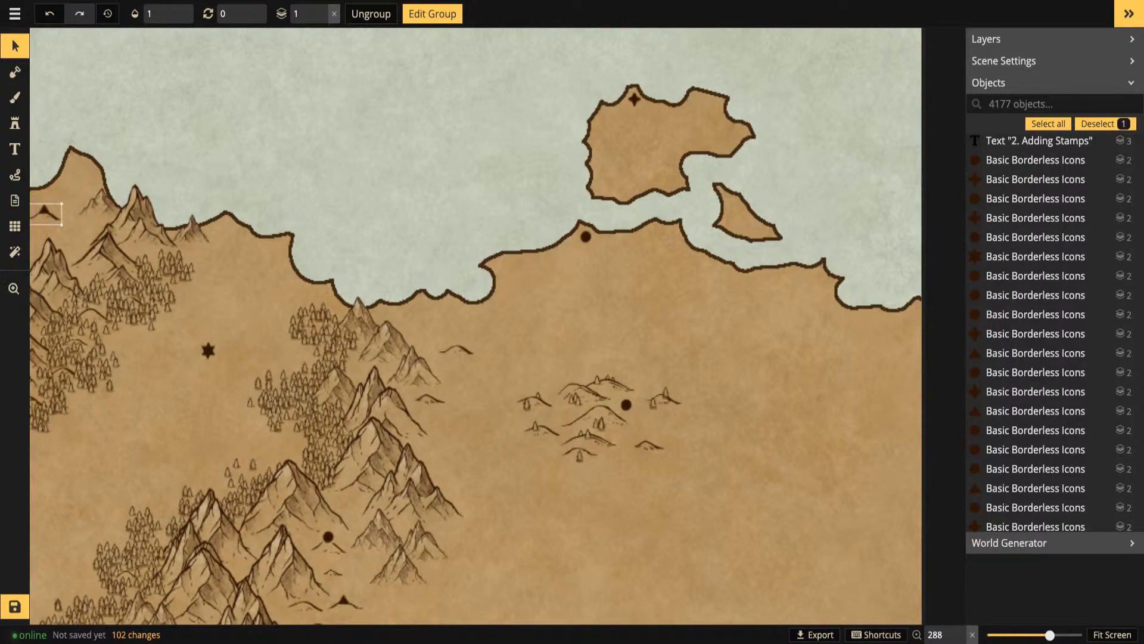
pyautogui.hotkey('ctrl', 'v')
pyautogui.moveTo(520, 257); pyautogui.dragTo(519, 255)
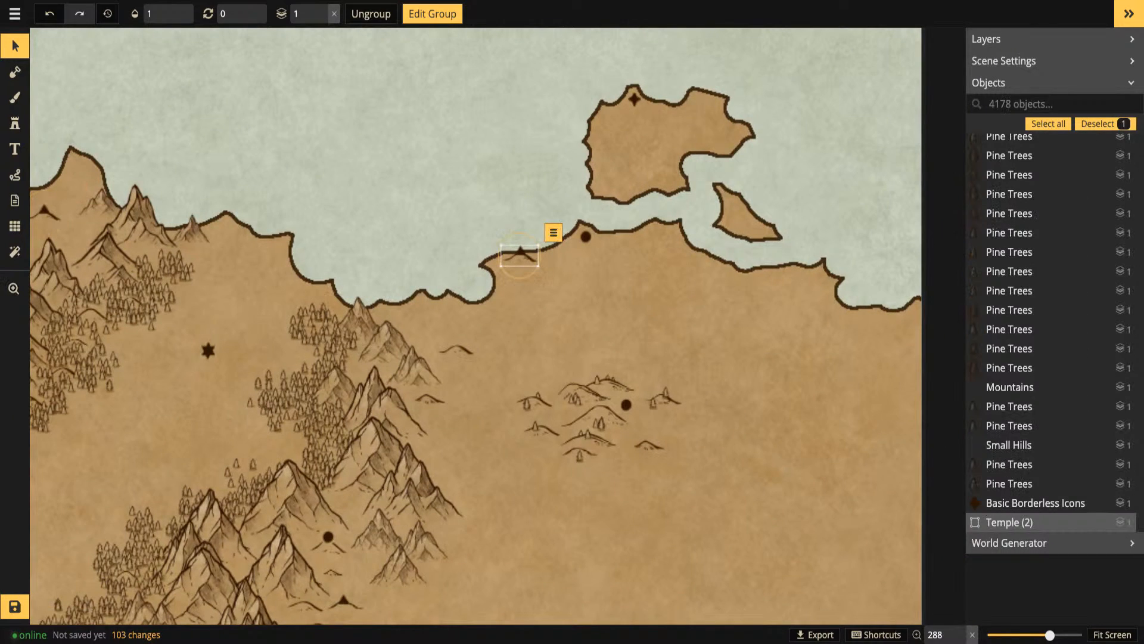
# Place a copy of the temple group on the middle small island off the southwestern landmass
pyautogui.moveTo(572, 322); pyautogui.dragTo(485, 300)
pyautogui.moveTo(268, 477); pyautogui.dragTo(774, 116)
pyautogui.scroll(-3, 536, 398)
pyautogui.moveTo(536, 399); pyautogui.dragTo(541, 149)
pyautogui.moveTo(418, 357); pyautogui.dragTo(681, 254)
pyautogui.scroll(3, 268, 311)
pyautogui.moveTo(269, 312); pyautogui.dragTo(407, 364)
pyautogui.scroll(4, 398, 305)
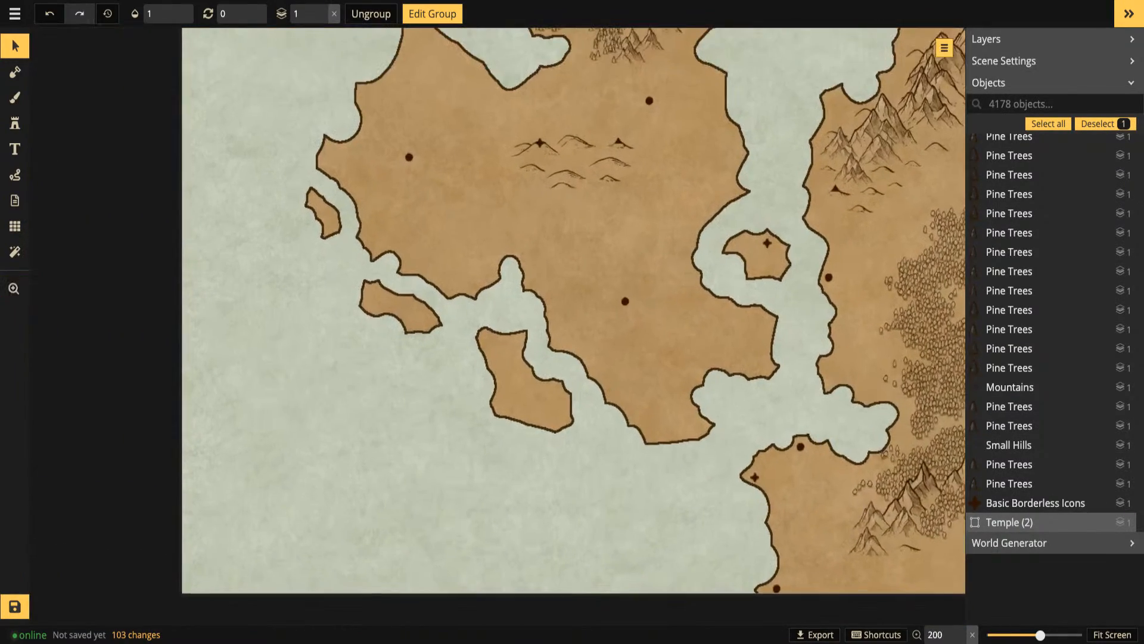
pyautogui.click(398, 305)
pyautogui.moveTo(402, 310); pyautogui.dragTo(349, 409)
# Paste another copy of the temple group and move it onto the southwestern landmass's western cape
pyautogui.moveTo(477, 239); pyautogui.dragTo(241, 467)
pyautogui.moveTo(560, 425); pyautogui.dragTo(728, 321)
pyautogui.scroll(-4, 539, 430)
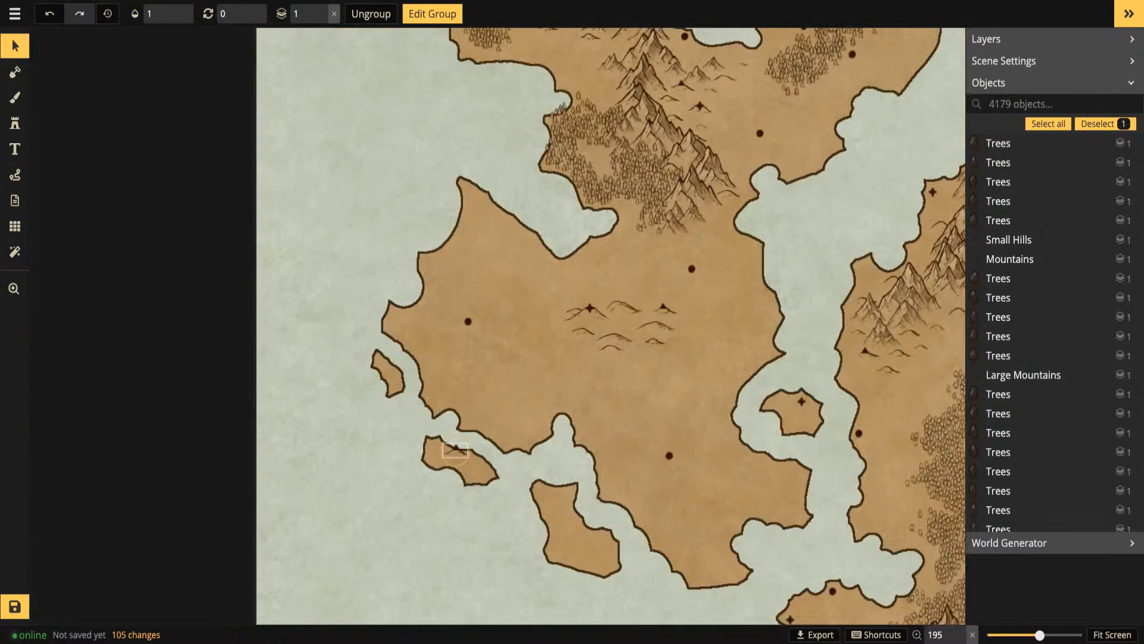
pyautogui.hotkey('ctrl', 'v')
pyautogui.moveTo(453, 266); pyautogui.dragTo(404, 310)
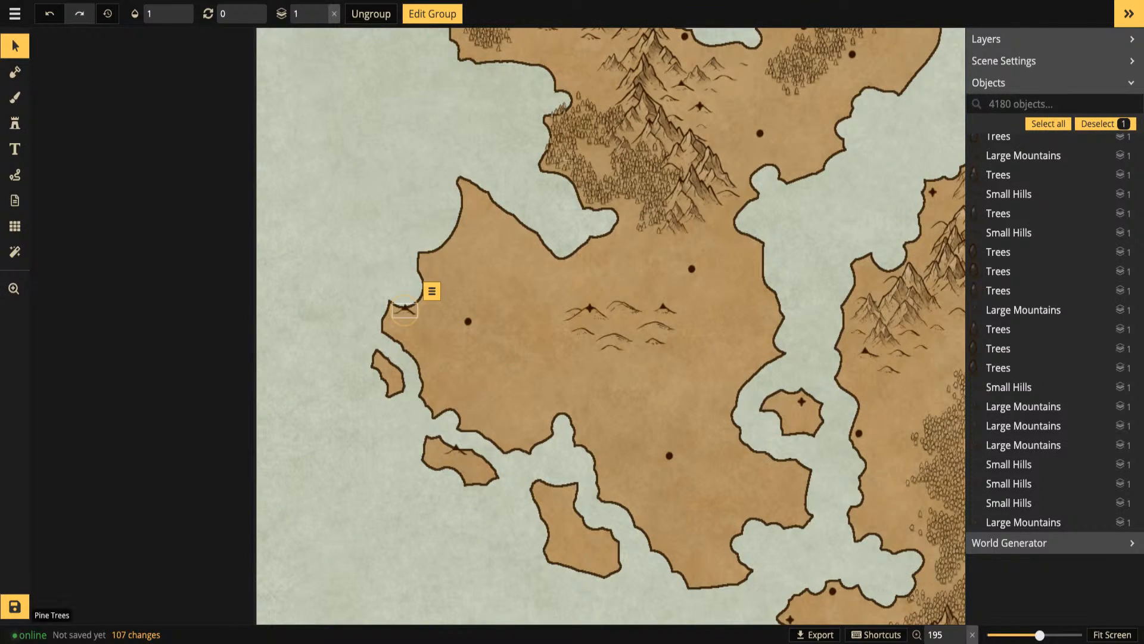
# Scatter size 70 pine tree stamps, with random variants, around the temple on the western cape
pyautogui.click(567, 155)
pyautogui.click(15, 123)
pyautogui.scroll(5, 387, 309)
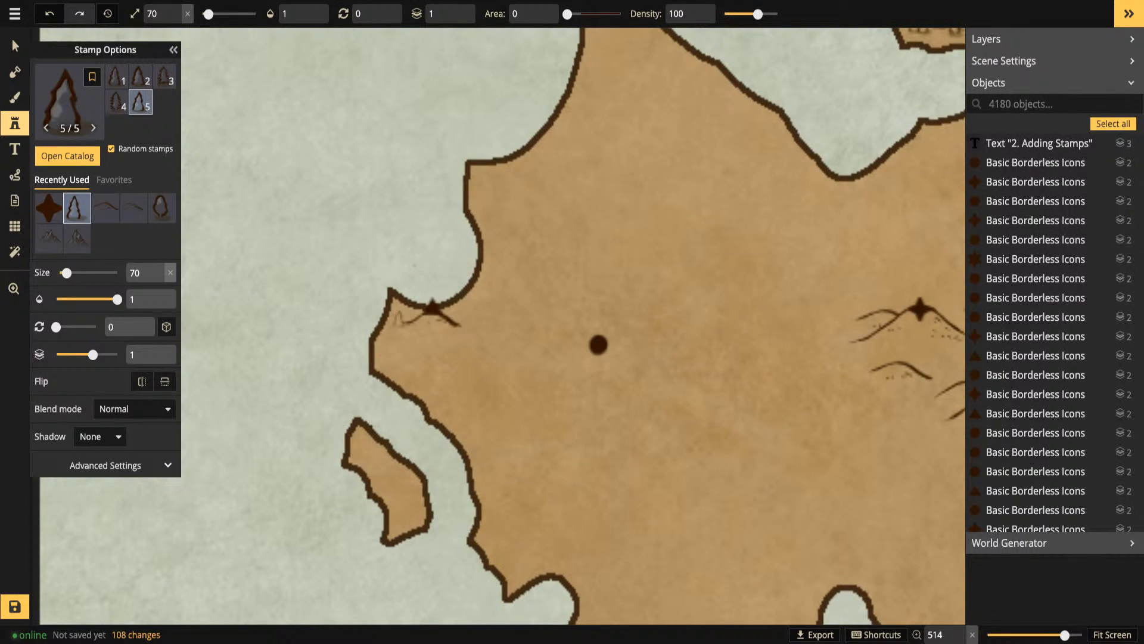
pyautogui.click(398, 319)
pyautogui.click(407, 331)
pyautogui.click(447, 332)
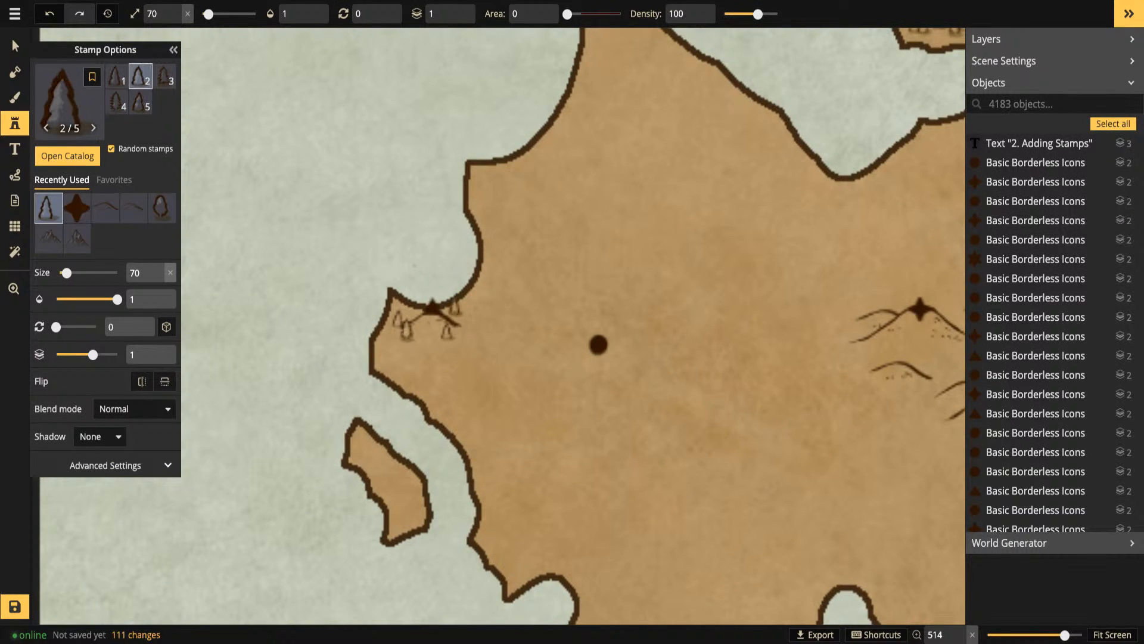
pyautogui.click(456, 307)
pyautogui.click(407, 297)
pyautogui.click(390, 336)
pyautogui.click(395, 345)
pyautogui.click(420, 358)
pyautogui.scroll(-3, 894, 358)
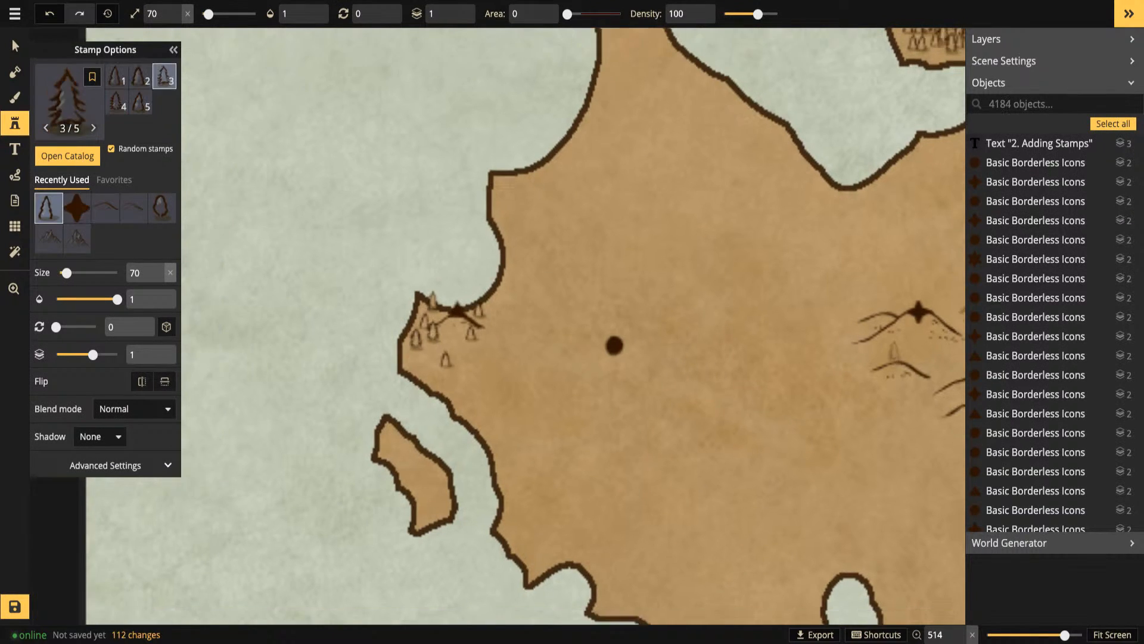
# Scatter pine trees among the inland hills of the southwestern landmass, around its four-pointed star and triangle
pyautogui.moveTo(933, 409); pyautogui.dragTo(523, 210)
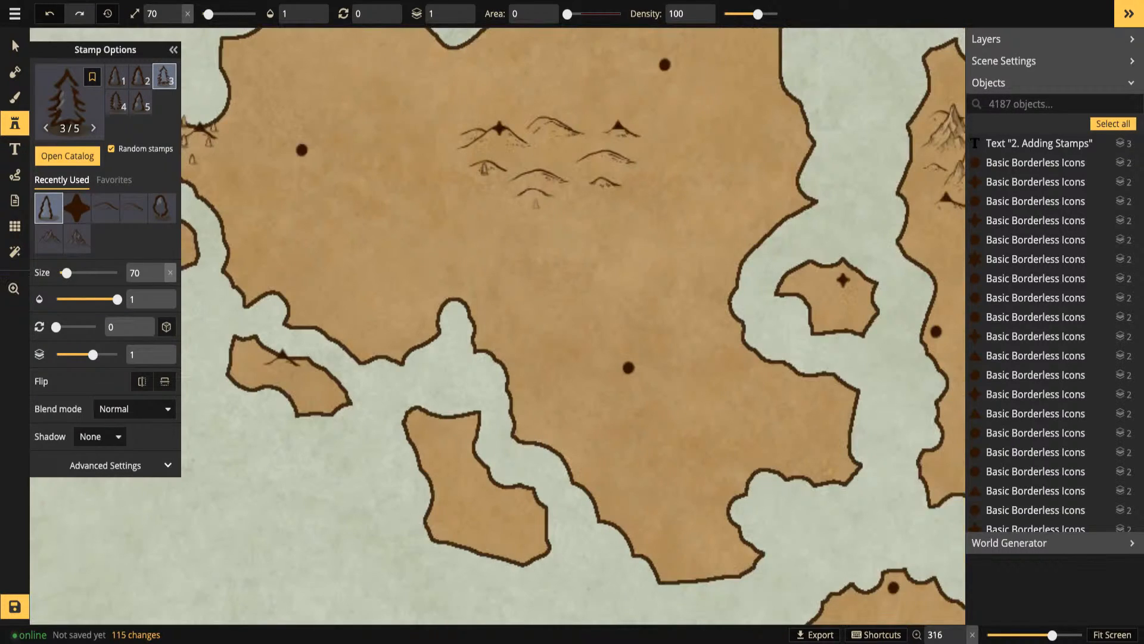
pyautogui.click(533, 201)
pyautogui.click(544, 206)
pyautogui.click(600, 198)
pyautogui.click(556, 136)
pyautogui.click(570, 141)
pyautogui.click(592, 130)
pyautogui.click(494, 146)
pyautogui.click(592, 131)
pyautogui.scroll(-1, 620, 275)
pyautogui.moveTo(830, 109); pyautogui.dragTo(321, 228)
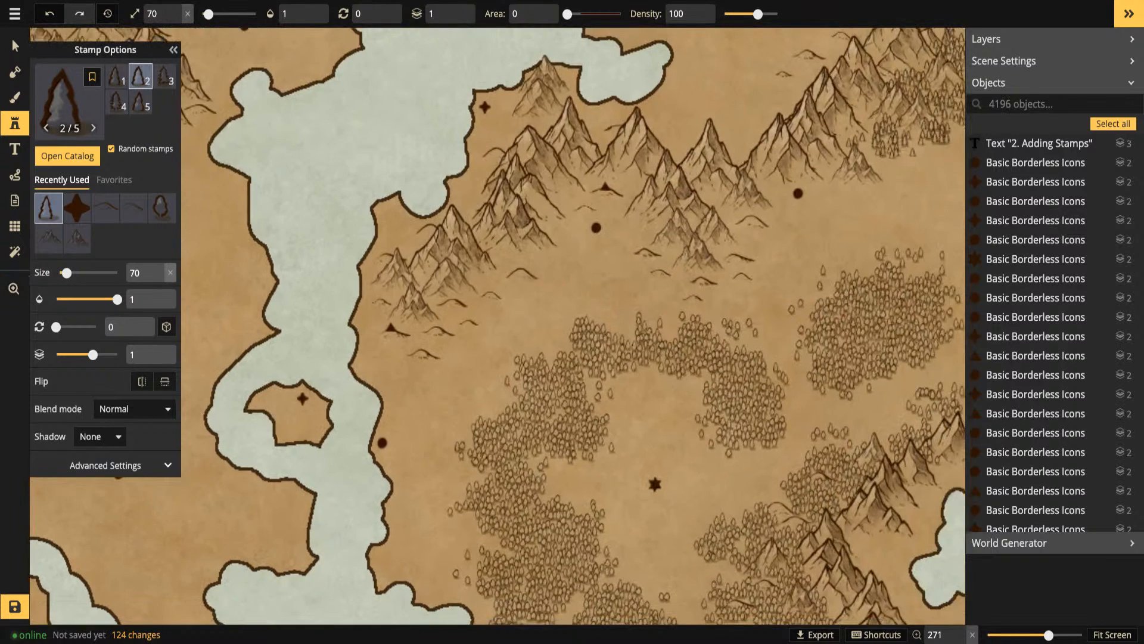
pyautogui.moveTo(611, 233); pyautogui.dragTo(432, 446)
pyautogui.moveTo(572, 179); pyautogui.dragTo(438, 309)
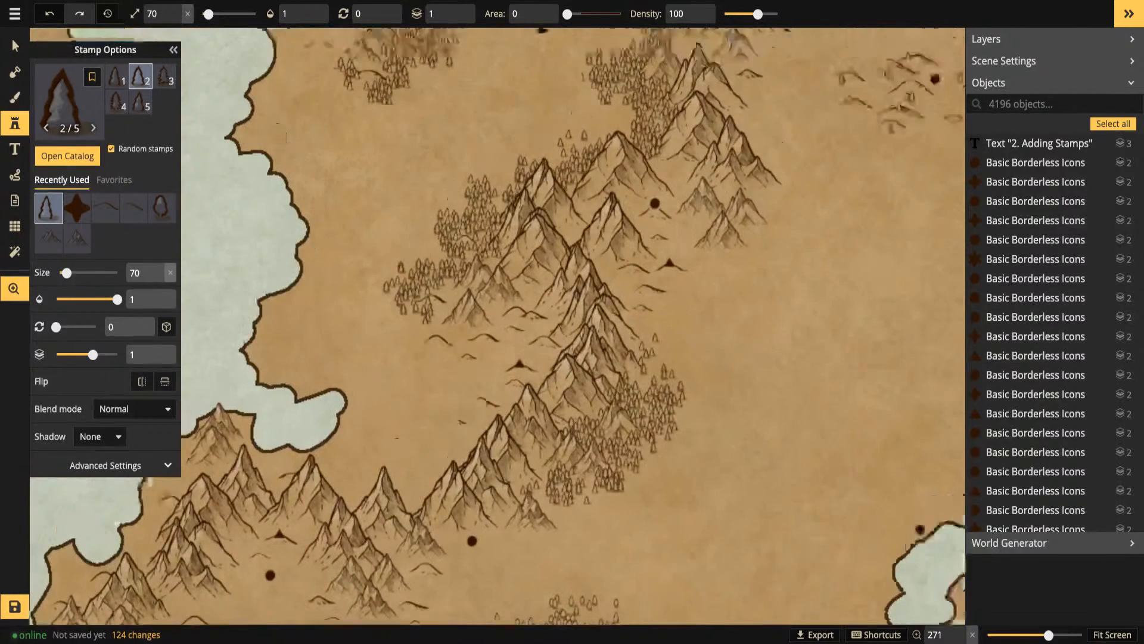
# Scatter size 70 pine tree stamps around the temple at the northern tip of the mountainous eastern landmass
pyautogui.moveTo(426, 120); pyautogui.dragTo(441, 280)
pyautogui.moveTo(439, 153); pyautogui.dragTo(442, 281)
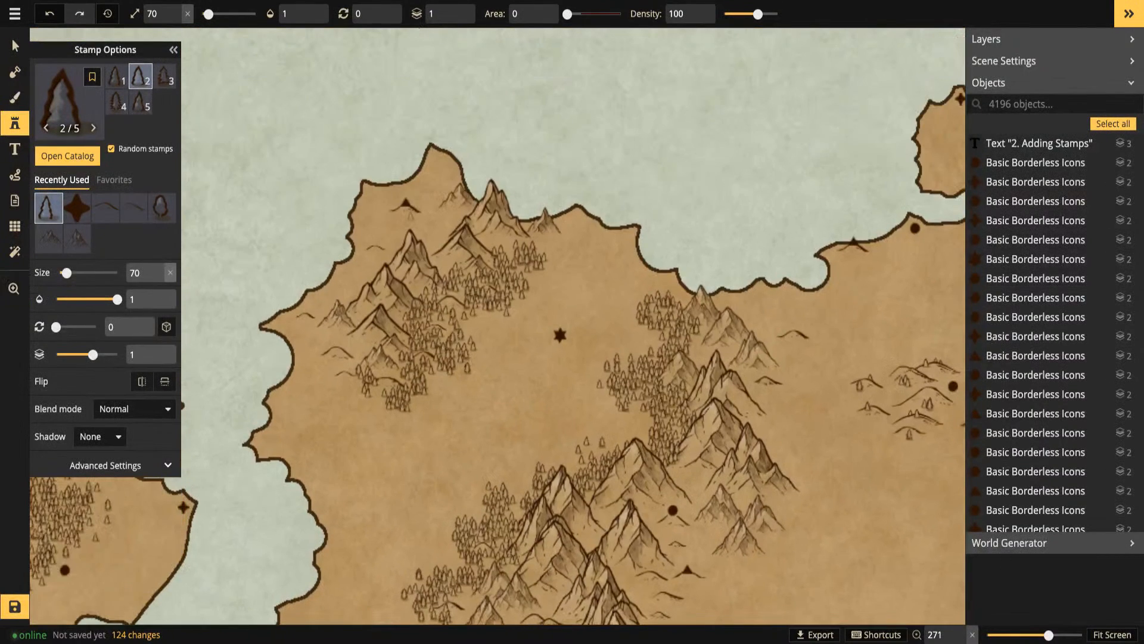
pyautogui.click(412, 216)
pyautogui.click(383, 204)
pyautogui.click(388, 207)
pyautogui.click(367, 213)
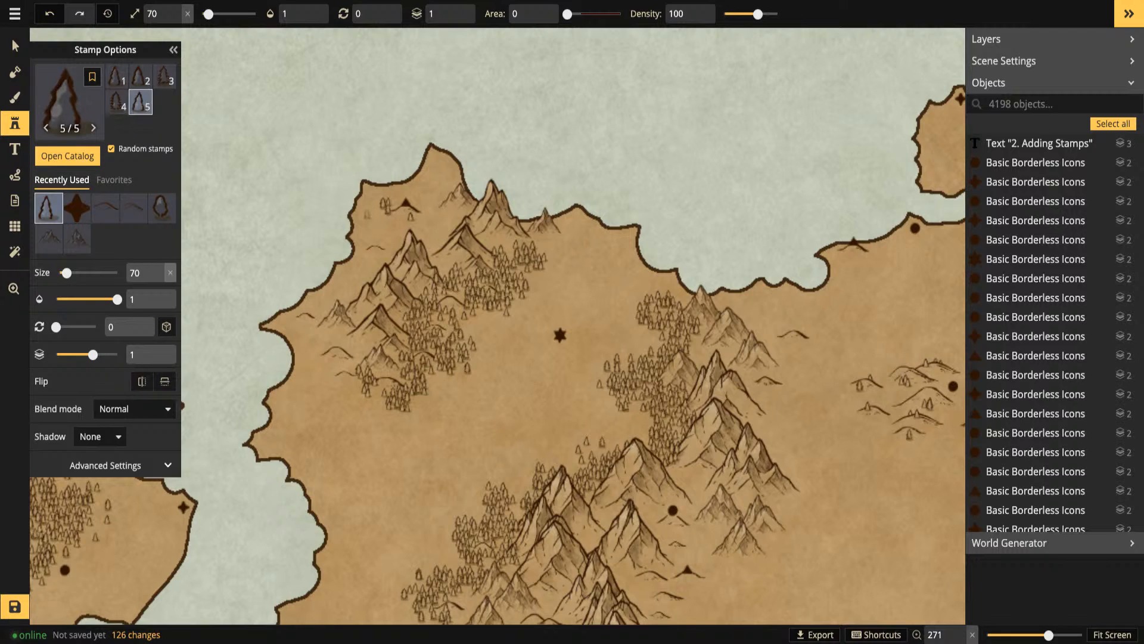
pyautogui.click(430, 180)
pyautogui.click(429, 177)
# Add pine trees just below the temple on the northern coast and on the small hill east of the mountains
pyautogui.moveTo(909, 193); pyautogui.dragTo(618, 224)
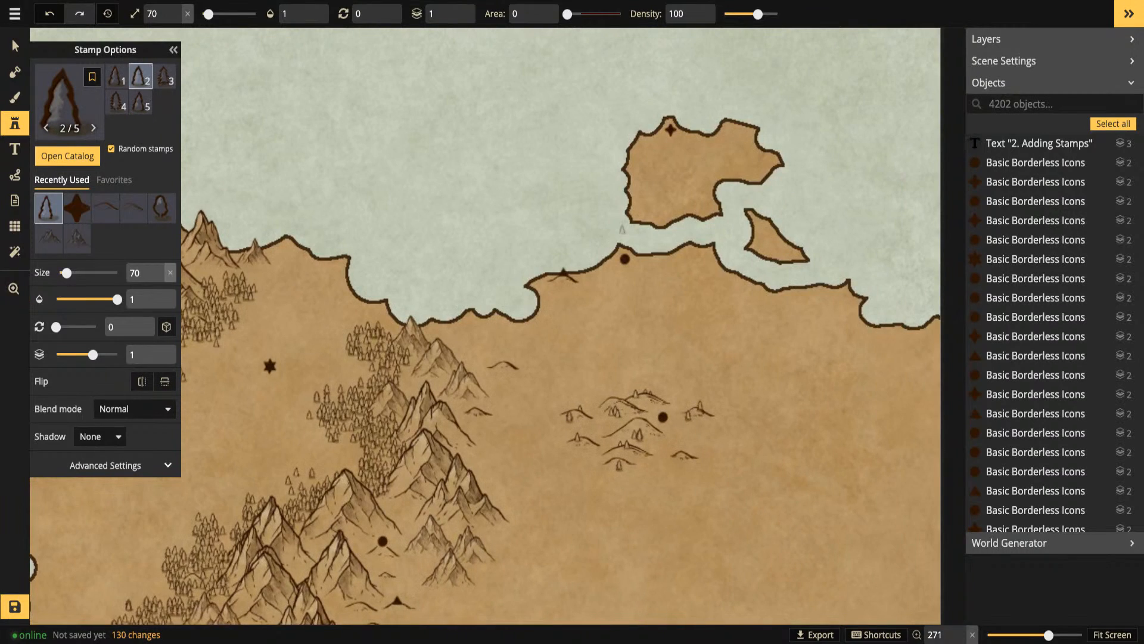
pyautogui.click(564, 280)
pyautogui.click(571, 286)
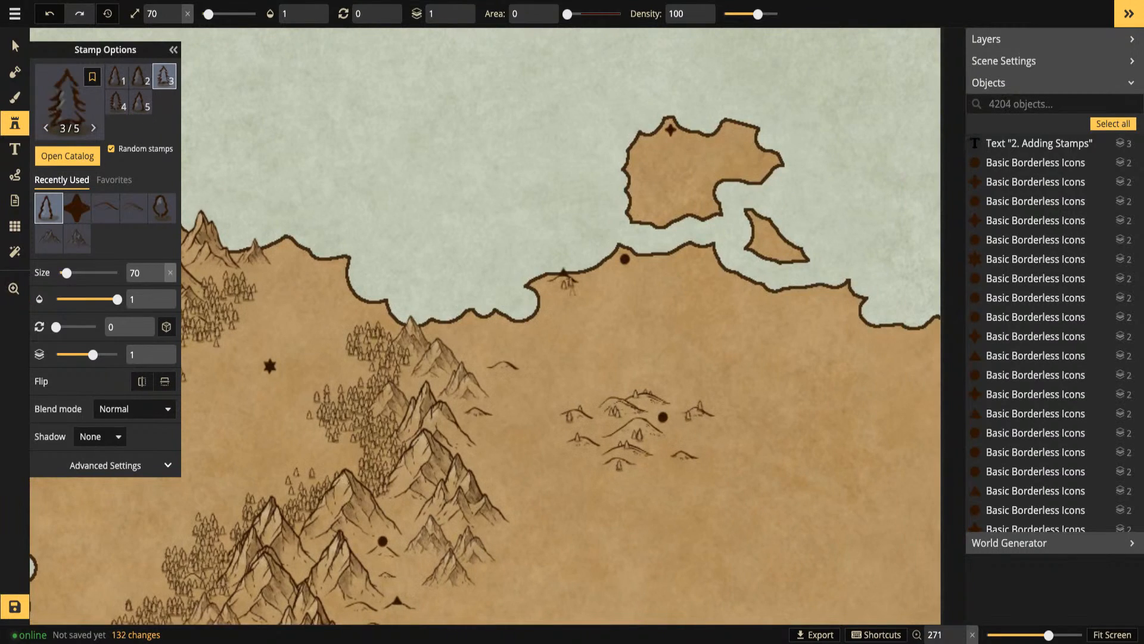
pyautogui.click(550, 285)
pyautogui.click(546, 282)
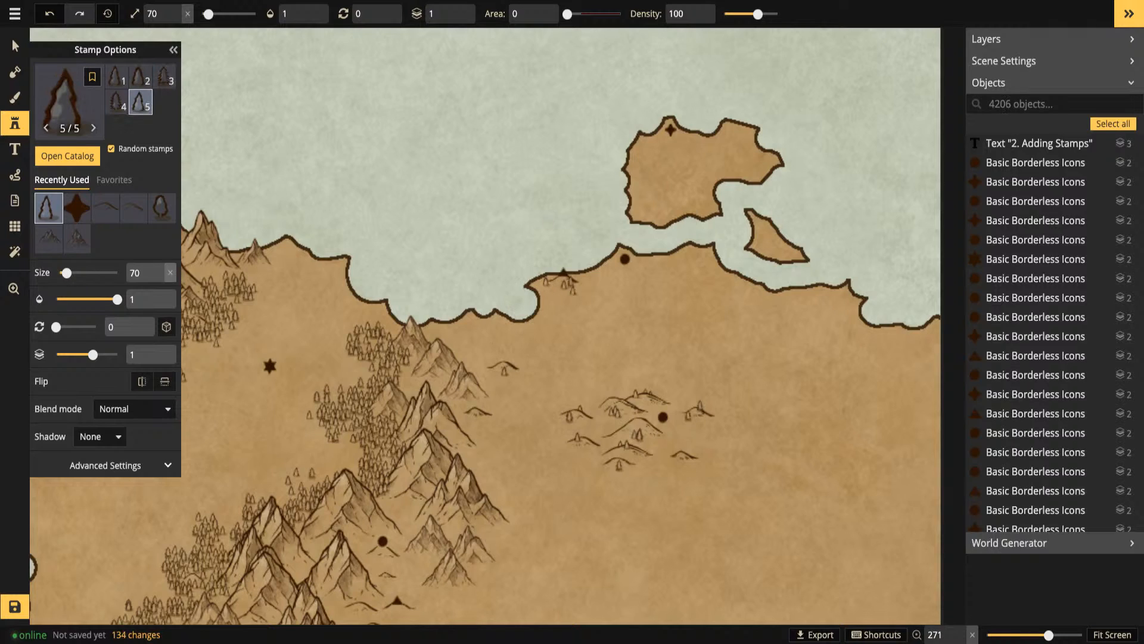
pyautogui.click(504, 370)
# Add pine trees around the small peaks and hill on the eastern side of the northwestern peninsula
pyautogui.scroll(-1, 521, 221)
pyautogui.moveTo(487, 253); pyautogui.dragTo(881, 249)
pyautogui.moveTo(298, 358); pyautogui.dragTo(931, 278)
pyautogui.click(569, 326)
pyautogui.click(574, 325)
pyautogui.click(574, 329)
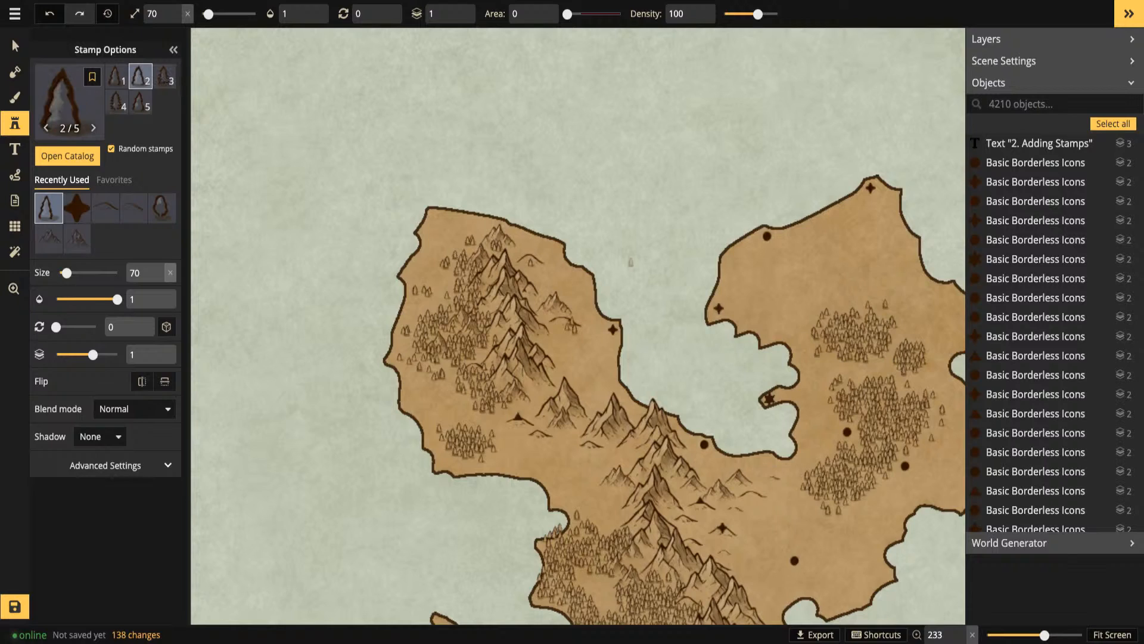
pyautogui.click(651, 263)
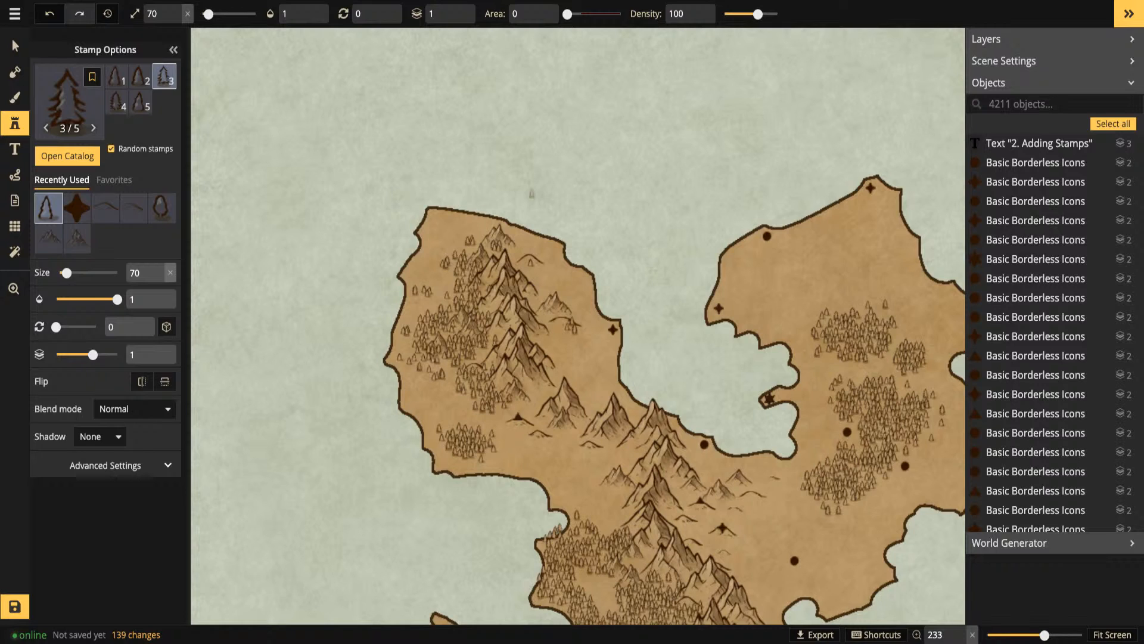
# Stop stamping, clear the selection, bring the whole map into view and save it
pyautogui.click(15, 47)
pyautogui.click(531, 262)
pyautogui.scroll(-2, 447, 322)
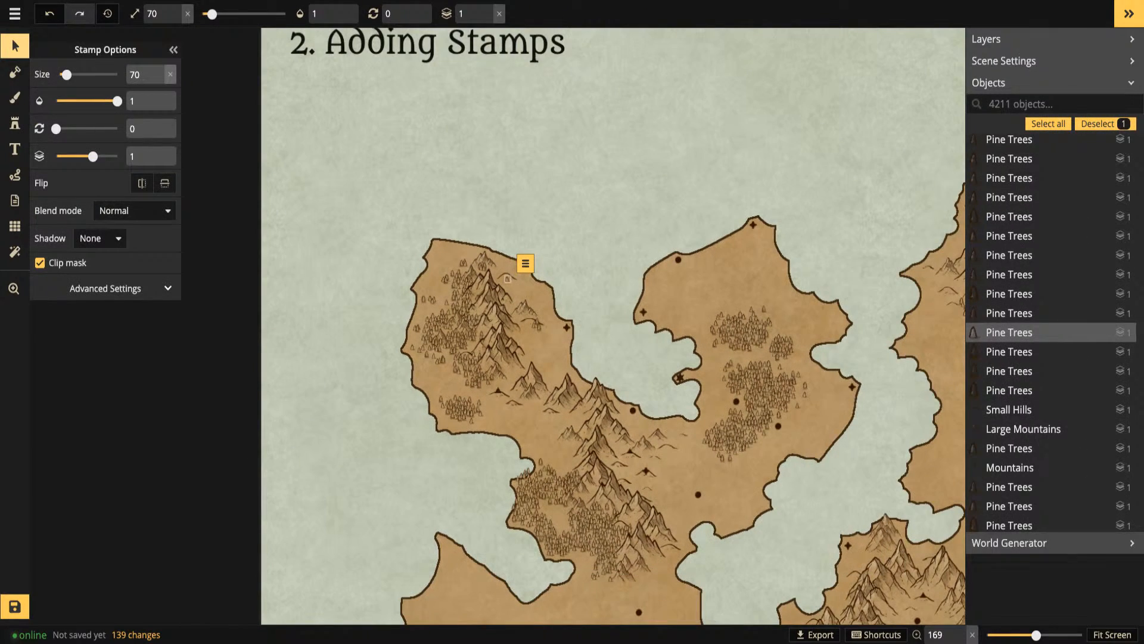
pyautogui.press('Escape')
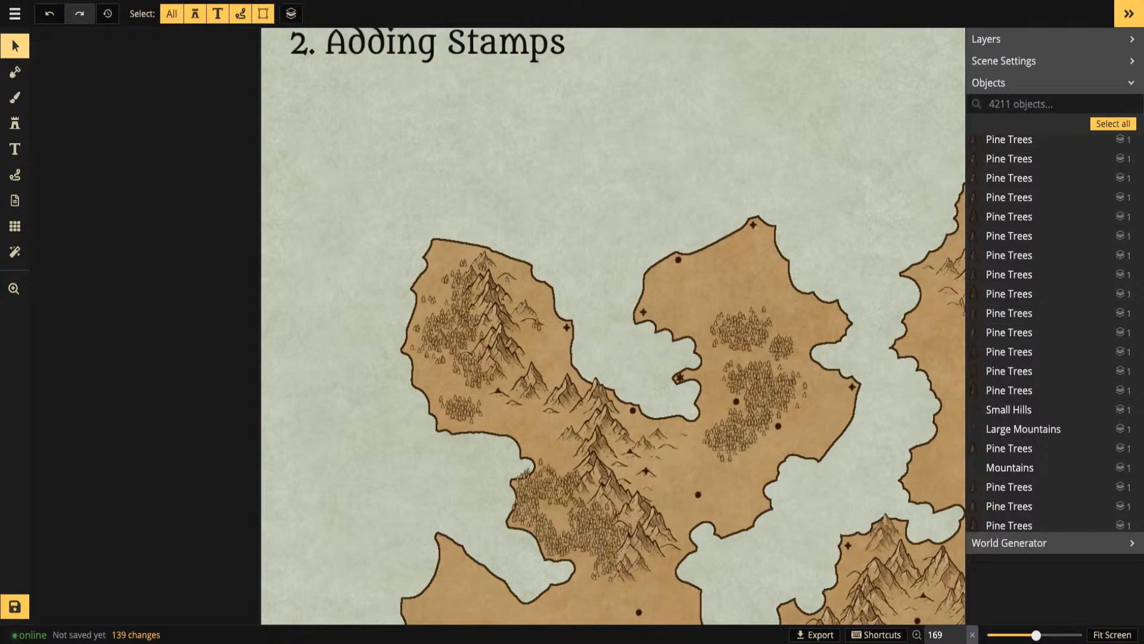
pyautogui.moveTo(613, 326); pyautogui.dragTo(384, 272)
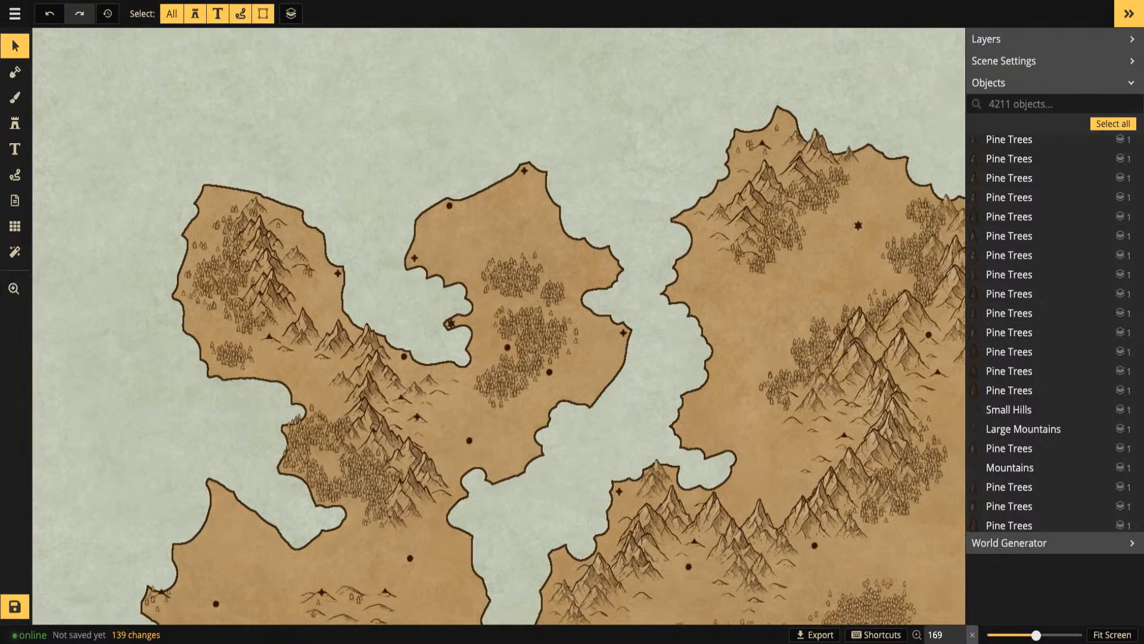
pyautogui.scroll(-5, 524, 226)
pyautogui.moveTo(541, 376); pyautogui.dragTo(541, 370)
pyautogui.click(15, 606)
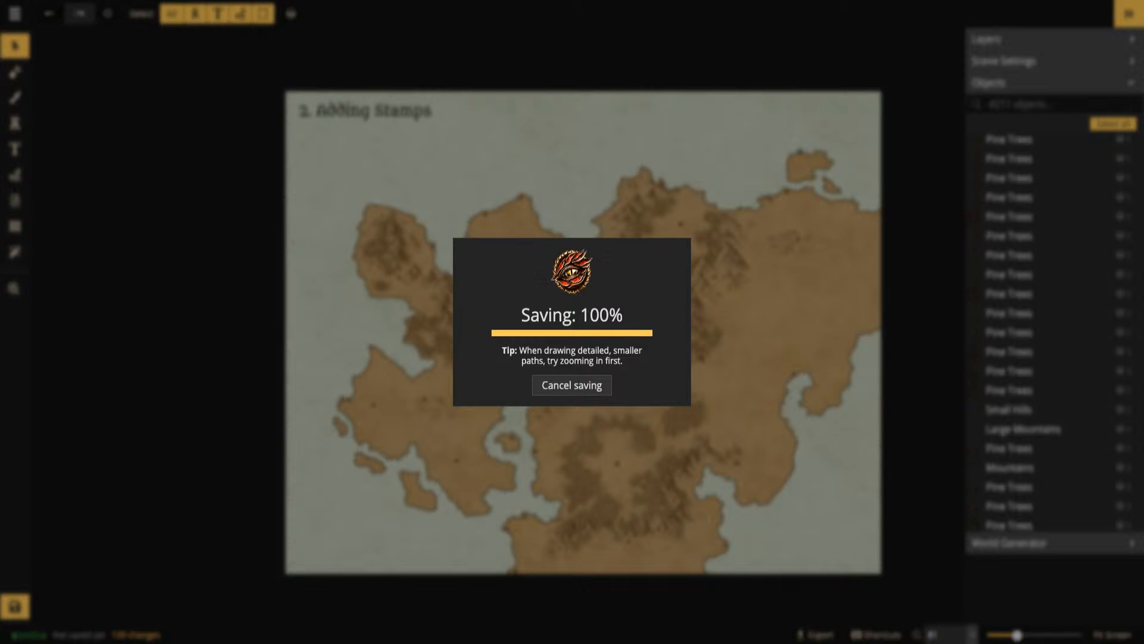
# Switch to YouTube Studio to check the stream's live chat, and return to the map
pyautogui.hotkey('alt', 'Tab')
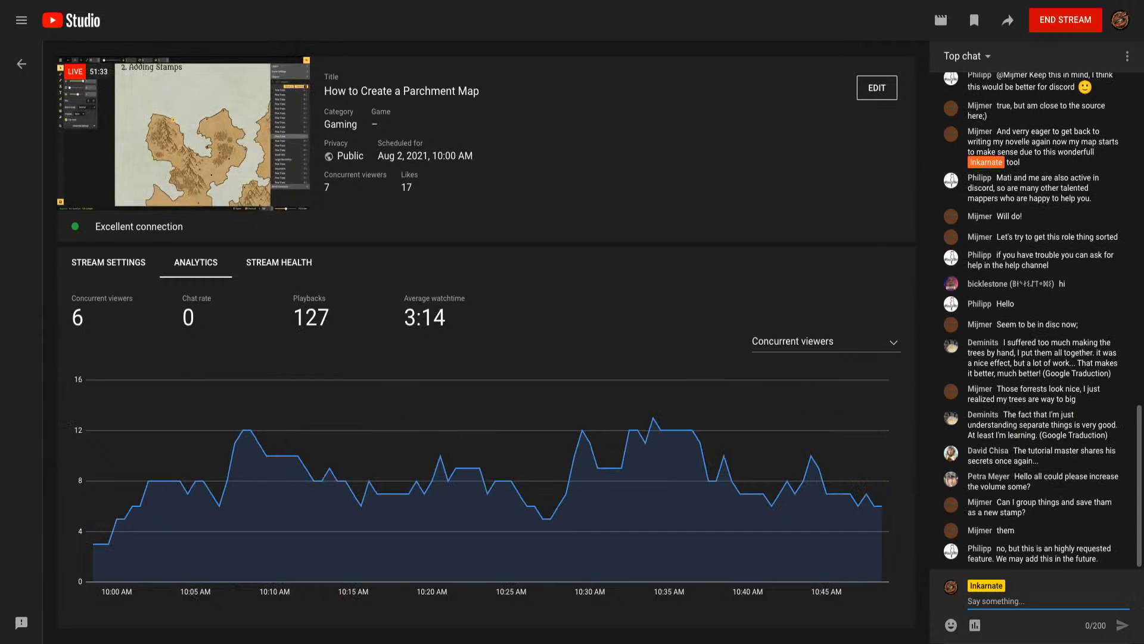
pyautogui.hotkey('alt', 'Tab')
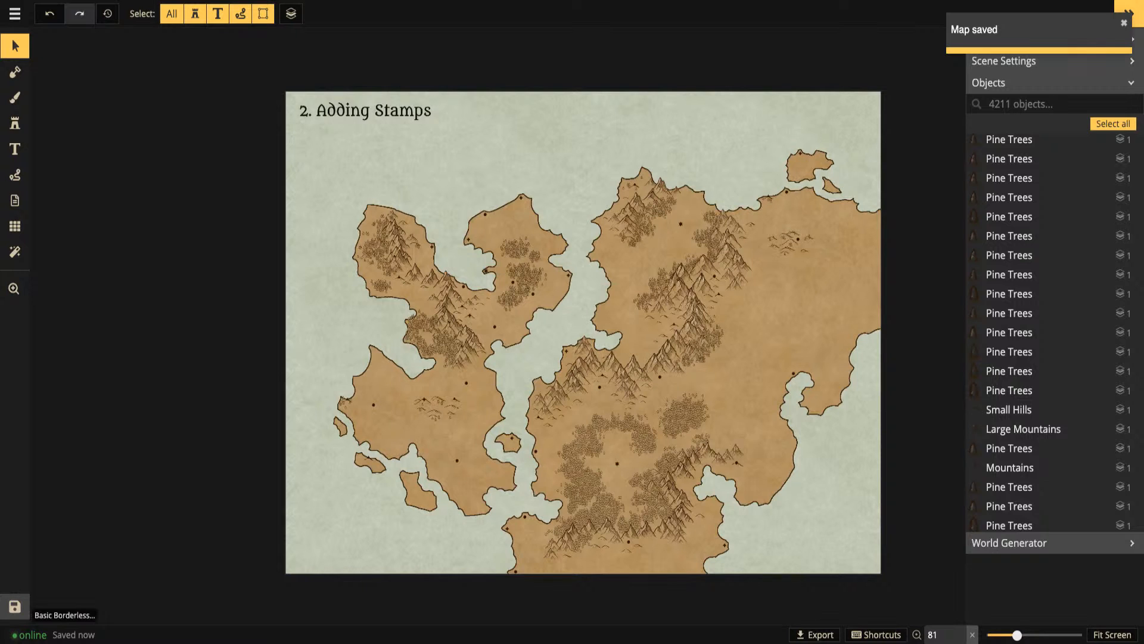
# Inspect the grouped temple stamp at the tip of the northern peninsula, and leave it deselected
pyautogui.scroll(4, 483, 252)
pyautogui.scroll(1, 575, 326)
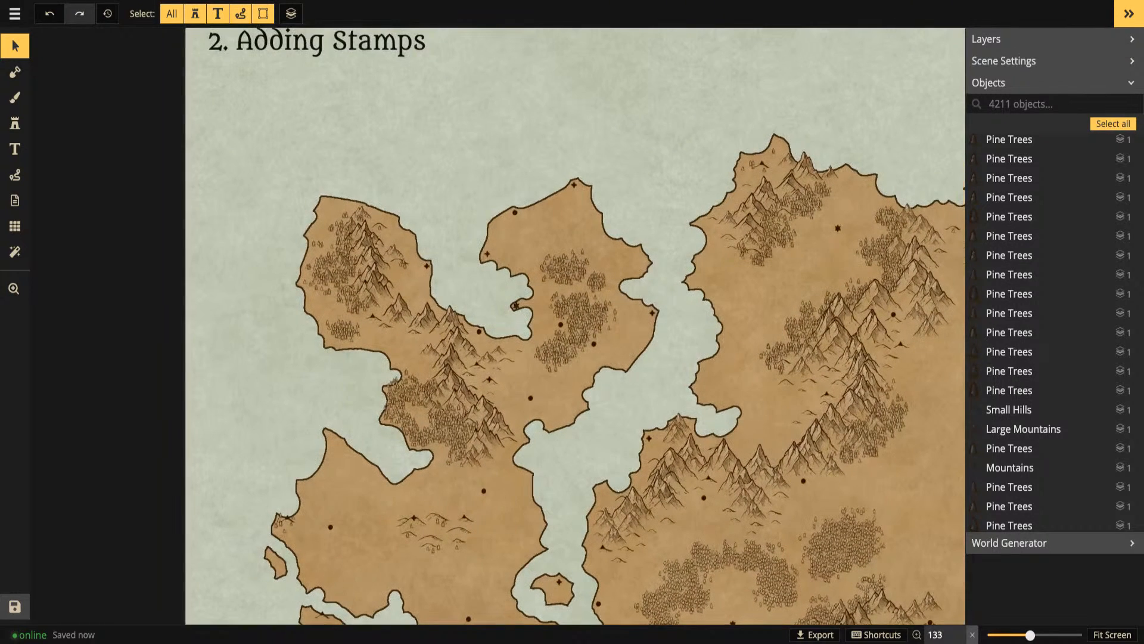
pyautogui.click(762, 164)
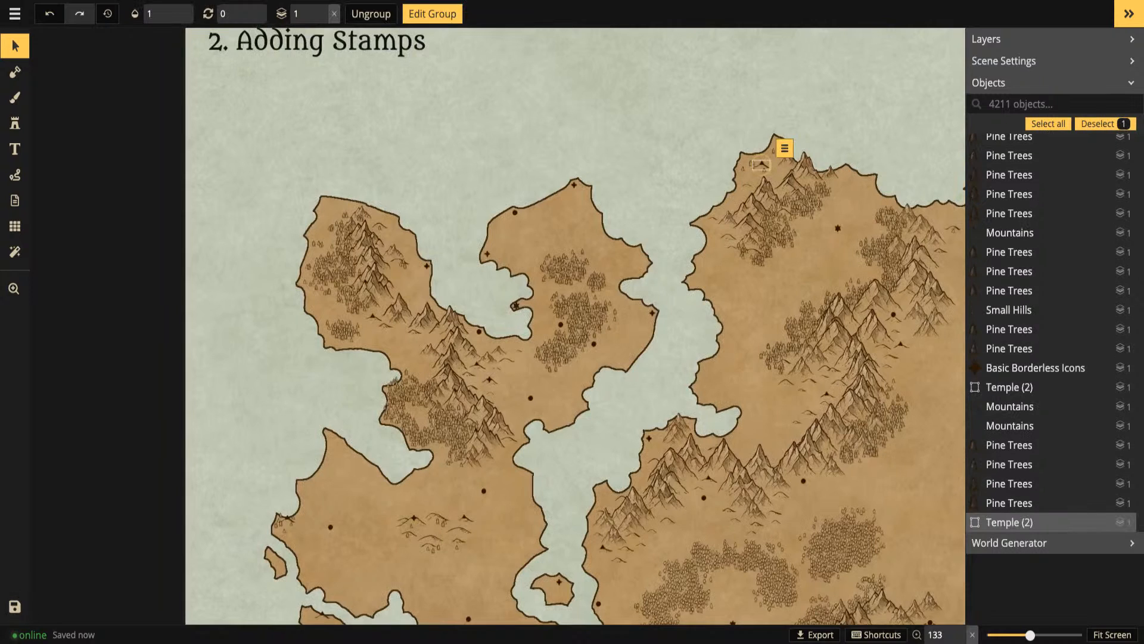
pyautogui.press('Escape')
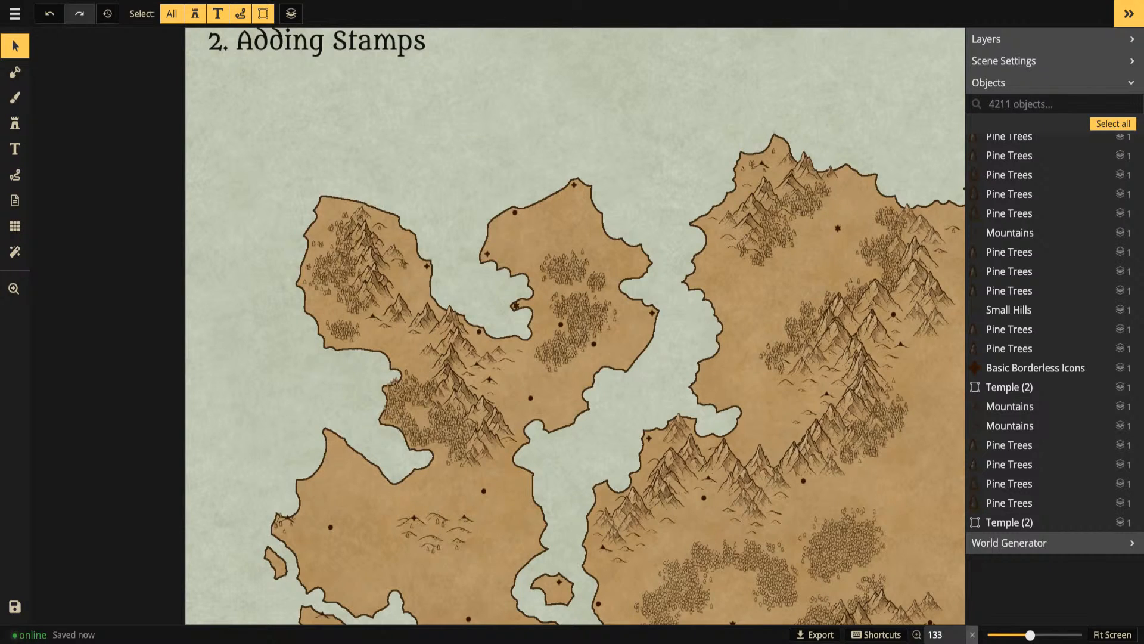
pyautogui.scroll(-3, 478, 359)
pyautogui.press('space')
pyautogui.moveTo(478, 358); pyautogui.dragTo(338, 286)
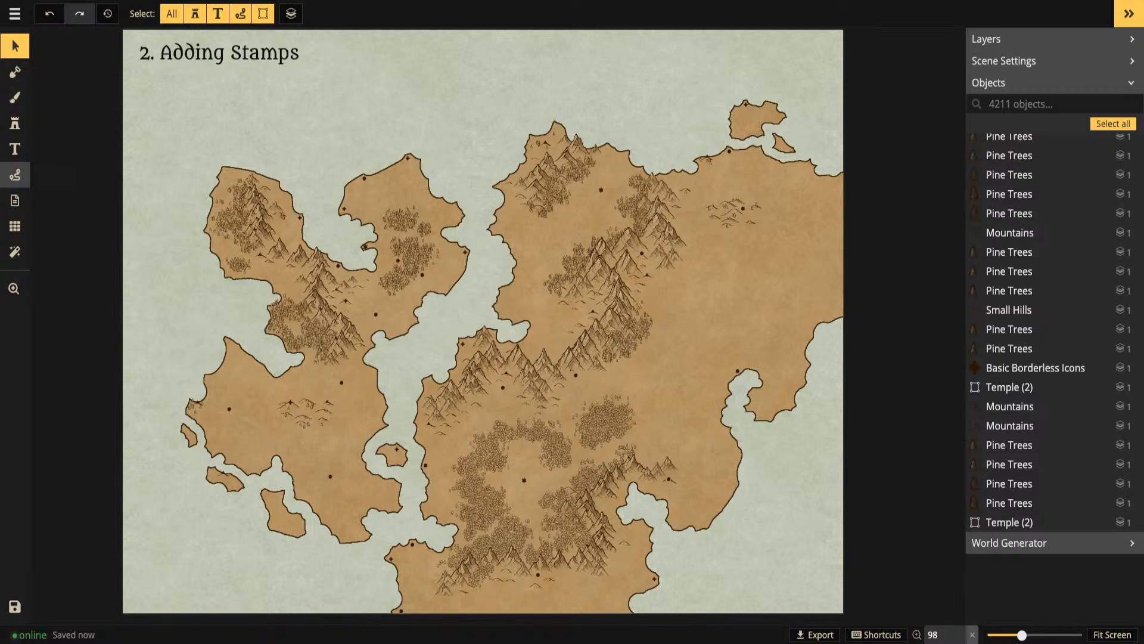
# Draw a solid path, width 1.5, between the two settlements north of the hills on the southwestern landmass
pyautogui.press('p')
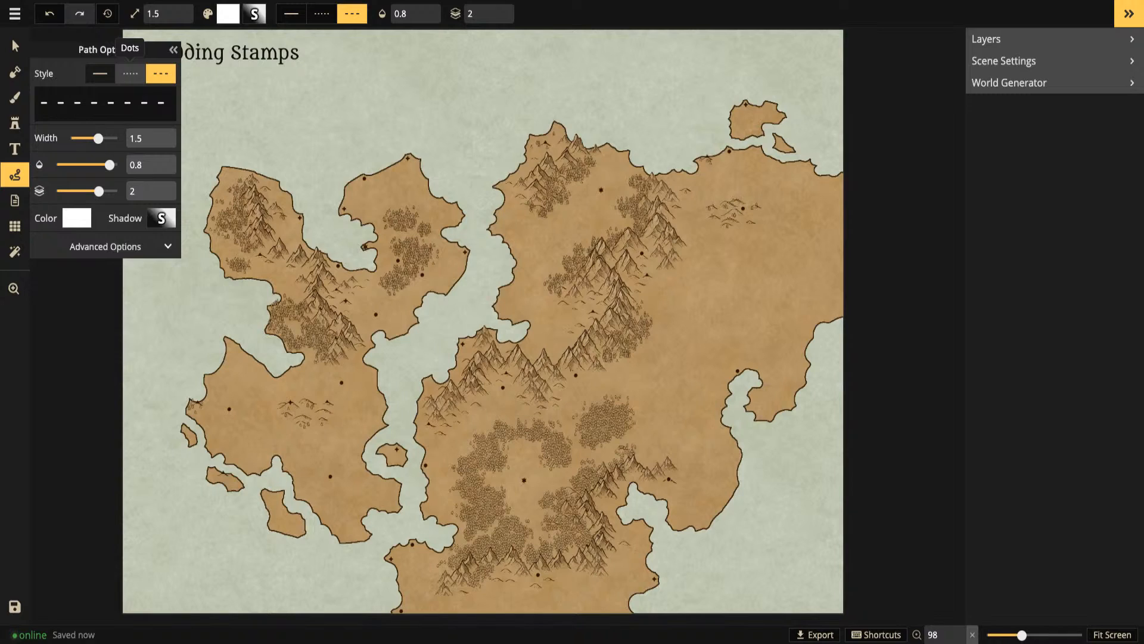
pyautogui.click(99, 73)
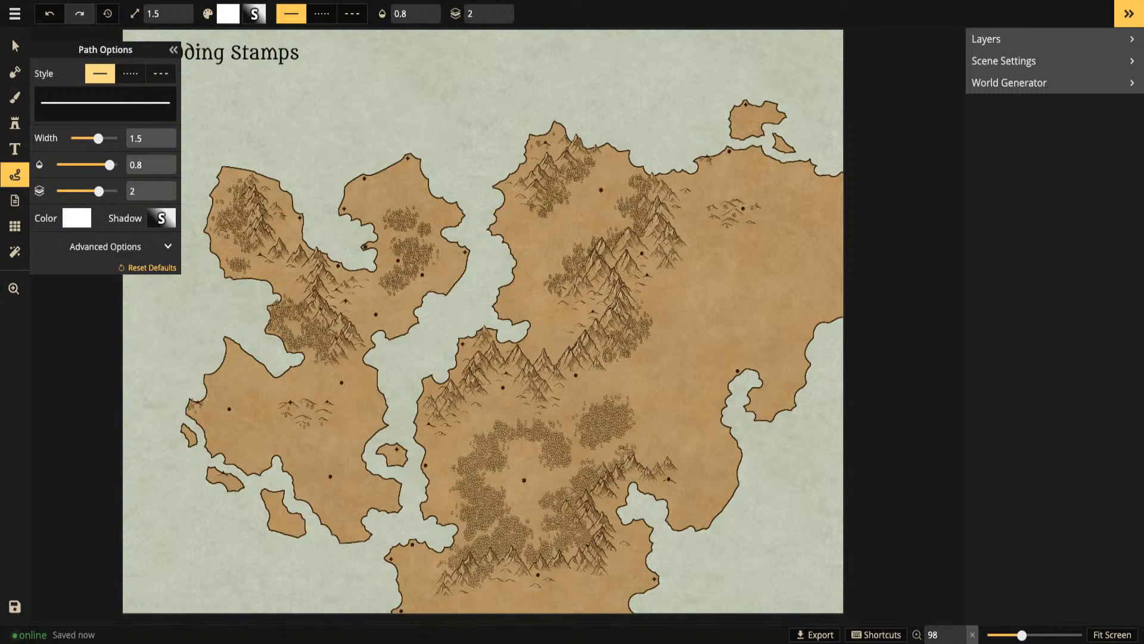
pyautogui.moveTo(337, 386)
pyautogui.mouseDown()
pyautogui.moveTo(303, 378)
pyautogui.moveTo(234, 410)
pyautogui.mouseUp()
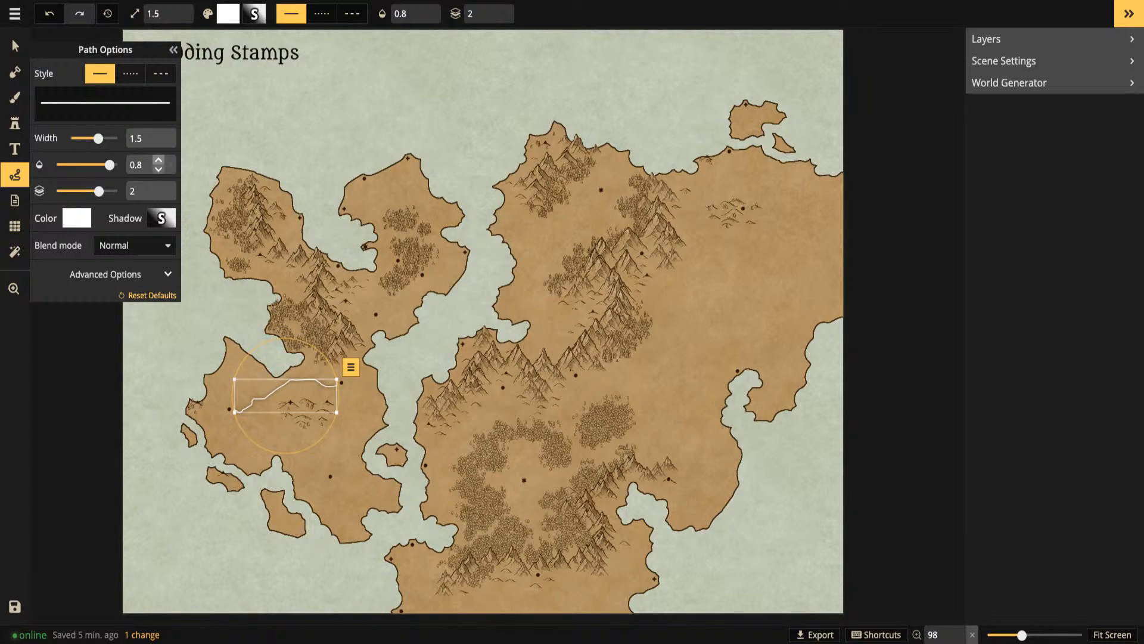
# Try a wider path, reset the width to 1.5, and remove the shadow with blur 0 and a transparent colour
pyautogui.moveTo(99, 139)
pyautogui.mouseDown()
pyautogui.moveTo(87, 138)
pyautogui.moveTo(100, 138)
pyautogui.mouseUp()
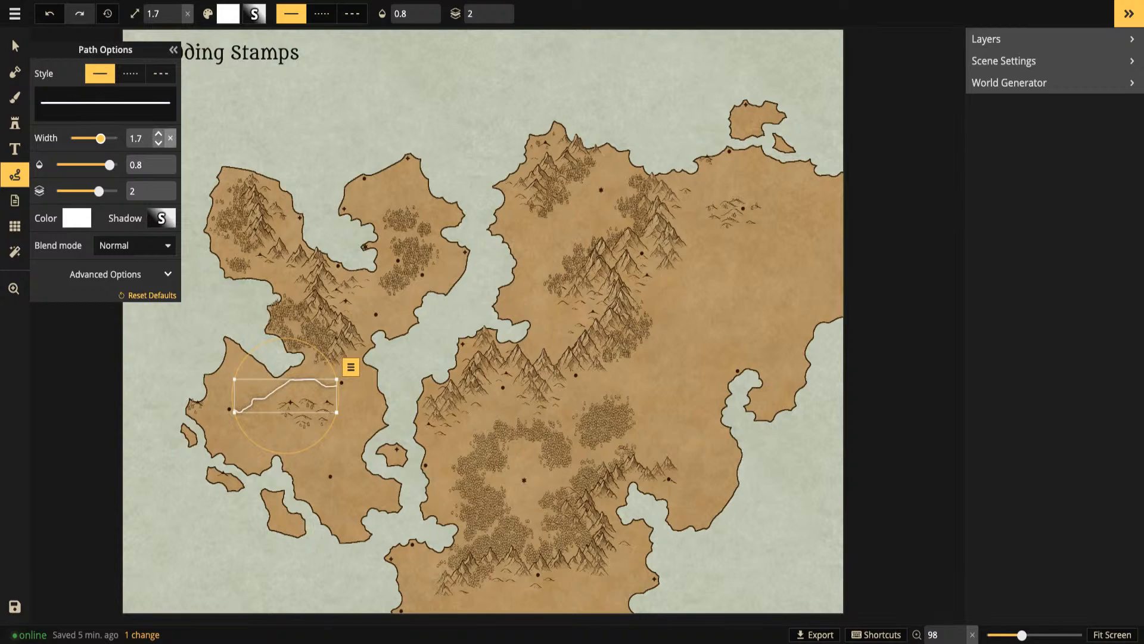
pyautogui.click(170, 138)
pyautogui.click(161, 219)
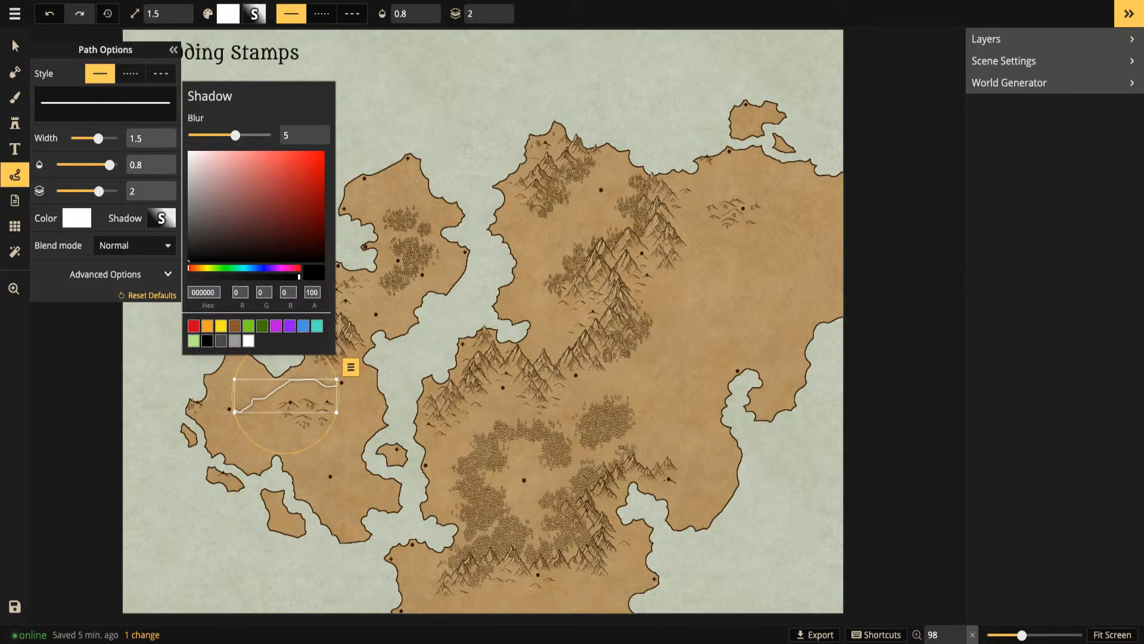
pyautogui.moveTo(236, 135); pyautogui.dragTo(167, 137)
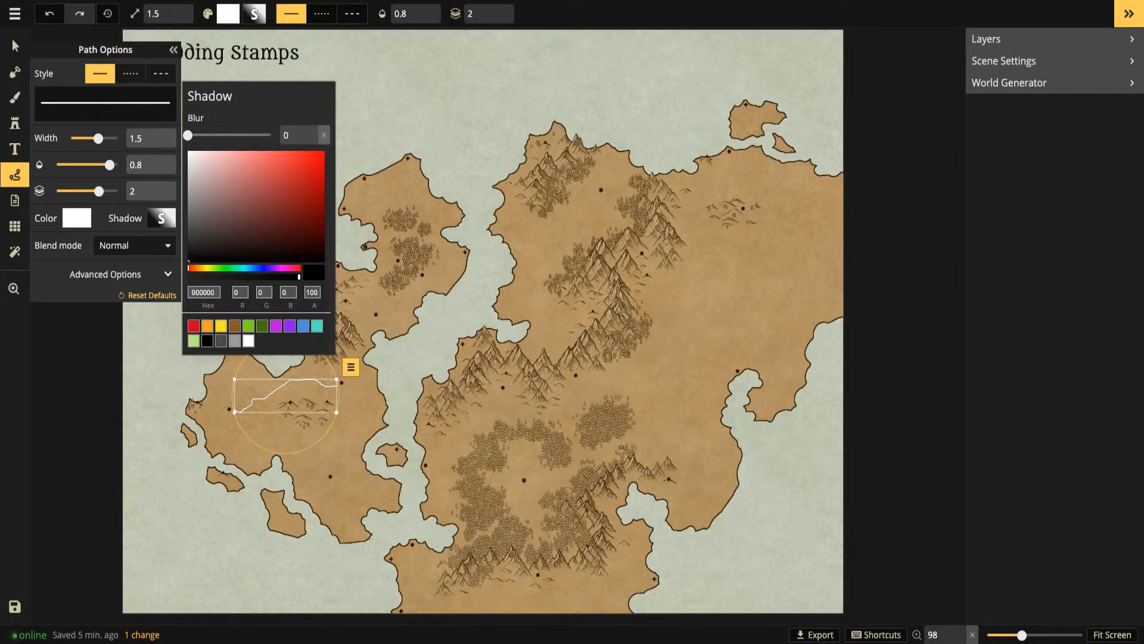
pyautogui.moveTo(299, 276); pyautogui.dragTo(188, 276)
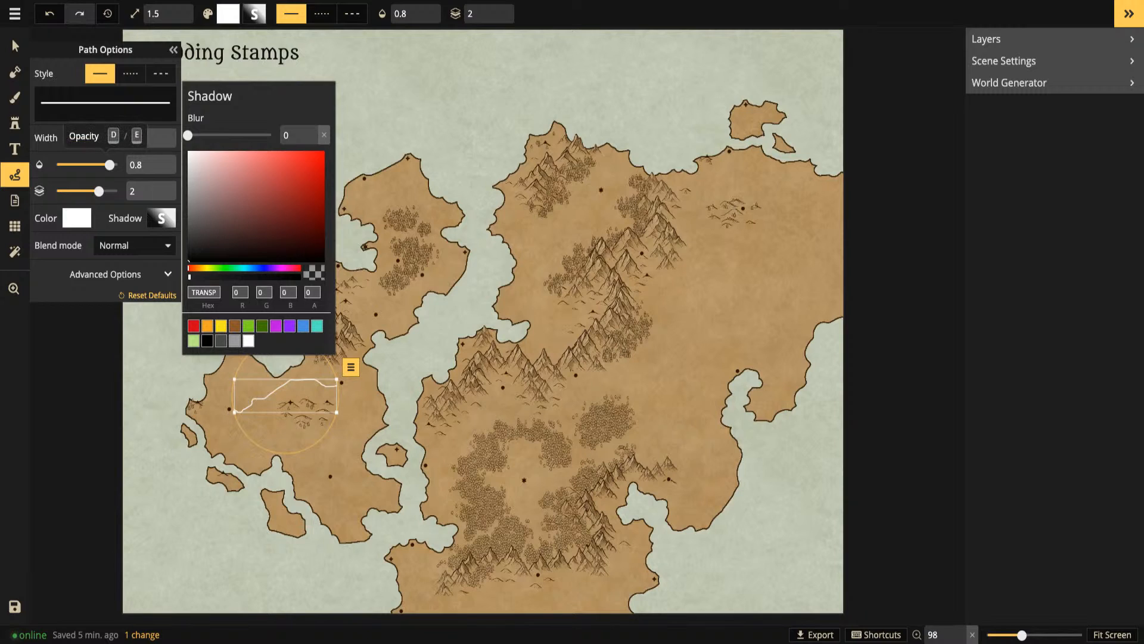
# Set the path's opacity to 0.87 and its colour to dark brown, RGB 71, 41, 11
pyautogui.click(109, 165)
pyautogui.moveTo(108, 164)
pyautogui.mouseDown()
pyautogui.moveTo(97, 164)
pyautogui.moveTo(113, 165)
pyautogui.mouseUp()
pyautogui.click(77, 218)
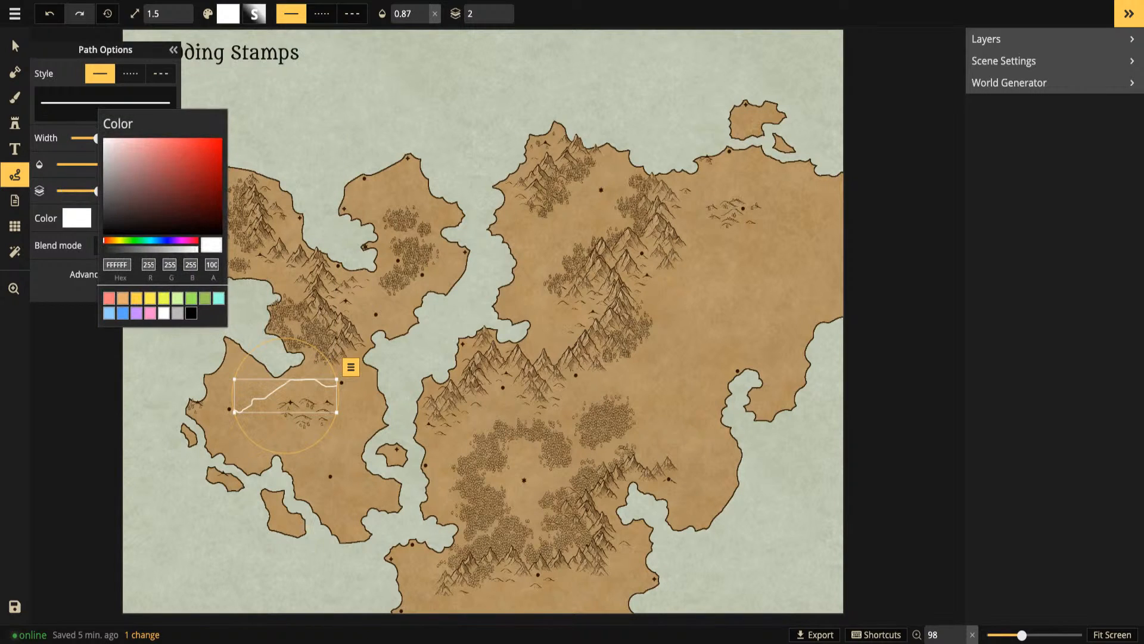
pyautogui.click(191, 313)
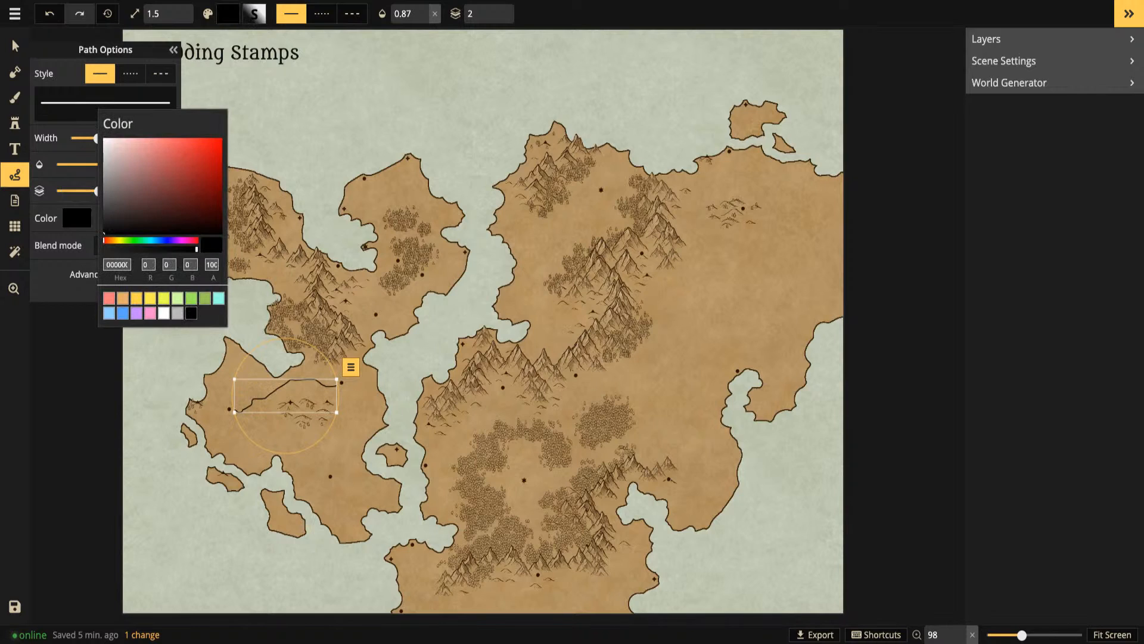
pyautogui.click(180, 178)
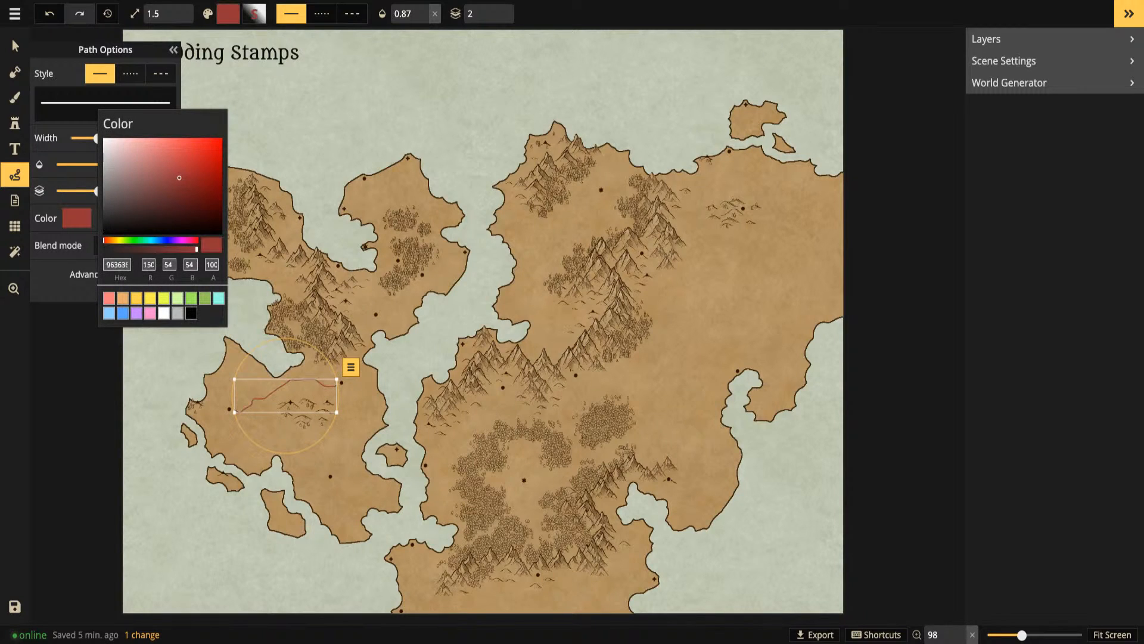
pyautogui.click(112, 240)
pyautogui.moveTo(180, 178); pyautogui.dragTo(204, 208)
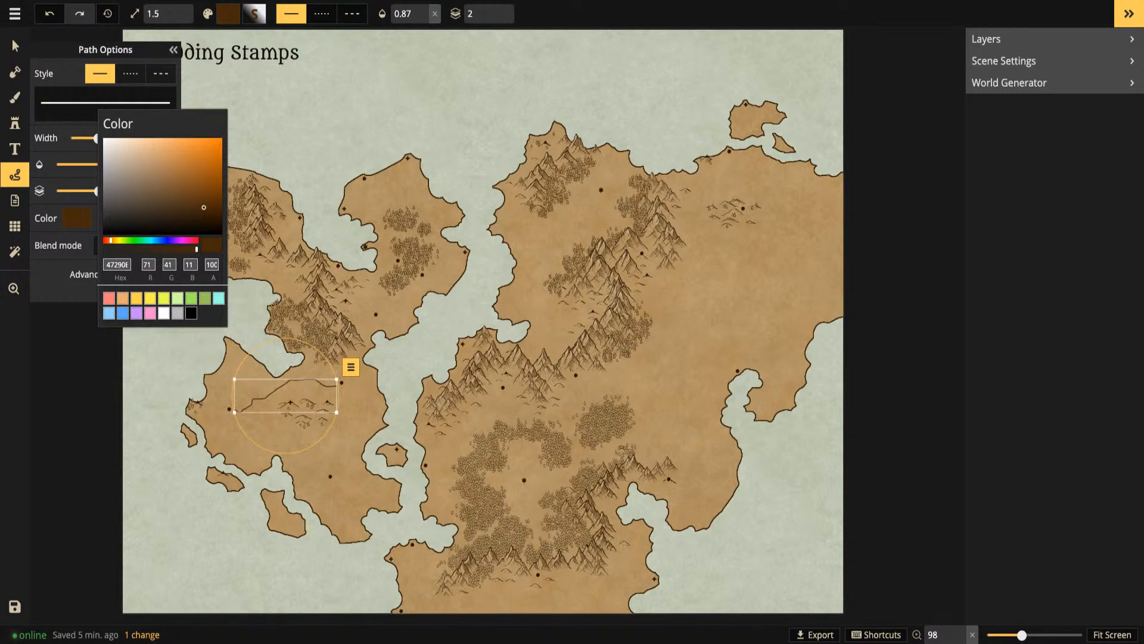
pyautogui.press('Escape')
# Reduce the path's width to 1.1 and its opacity to 0.69, and deselect it
pyautogui.moveTo(99, 138); pyautogui.dragTo(104, 165)
pyautogui.scroll(5, 285, 395)
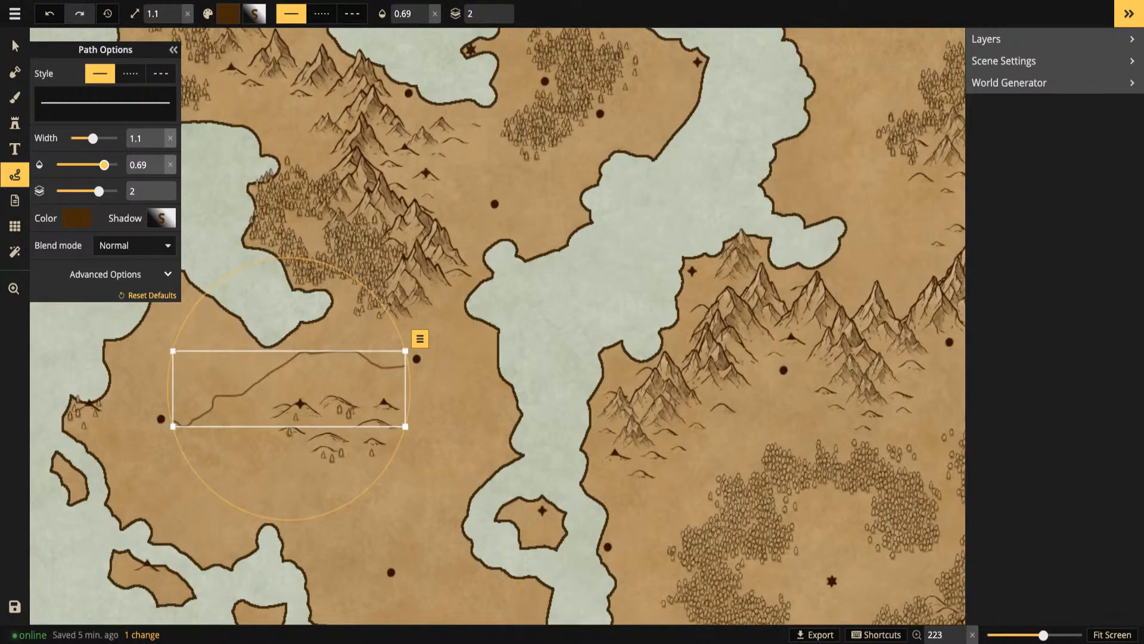
pyautogui.moveTo(285, 395); pyautogui.dragTo(401, 433)
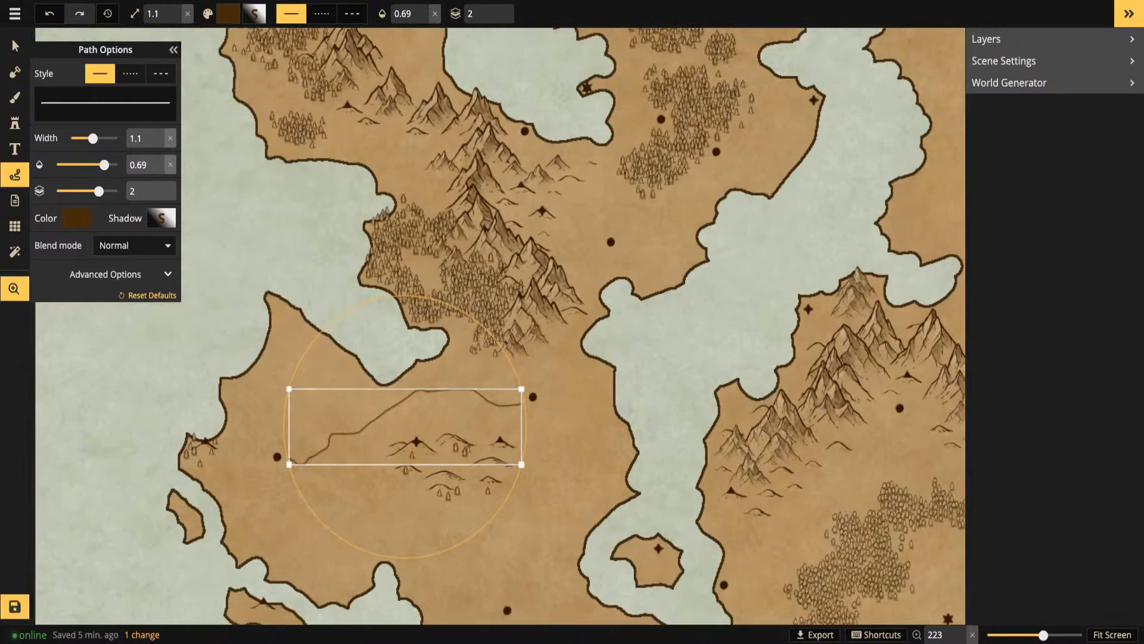
pyautogui.click(15, 46)
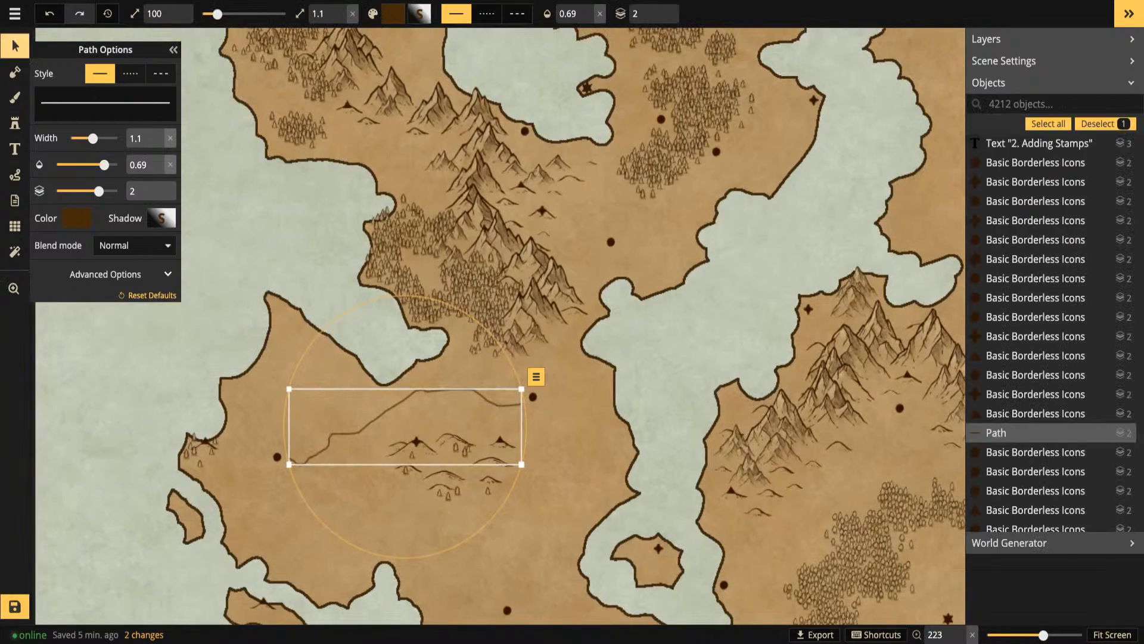
pyautogui.press('Escape')
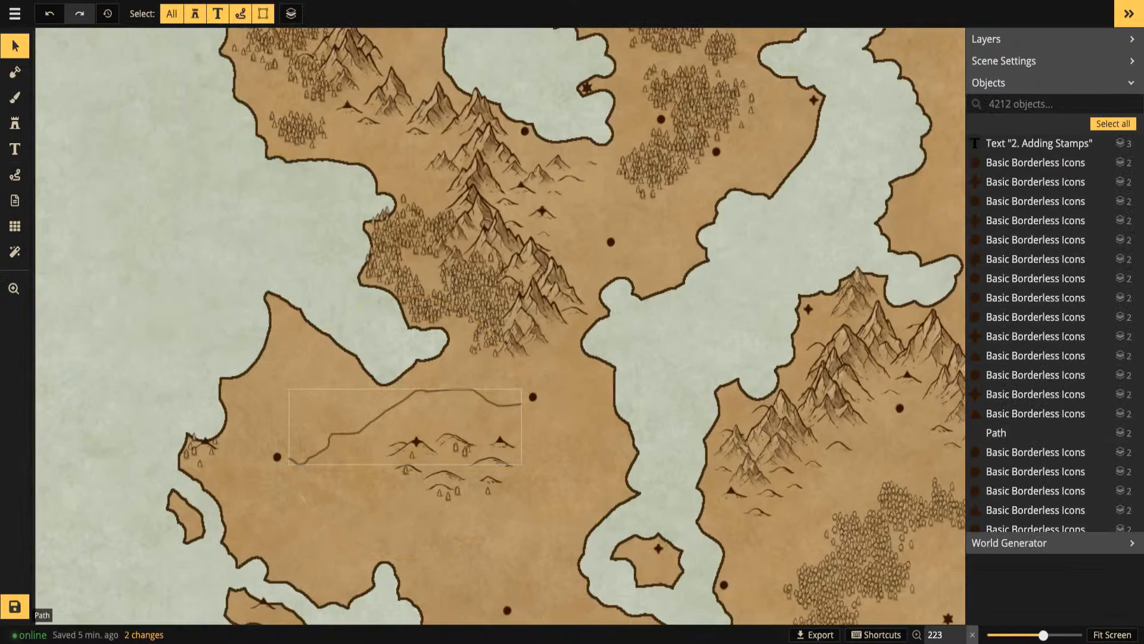
# Delete the test path on the southwestern landmass and reactivate the Path tool with the whole western region in view
pyautogui.click(405, 399)
pyautogui.press('Delete')
pyautogui.press('p')
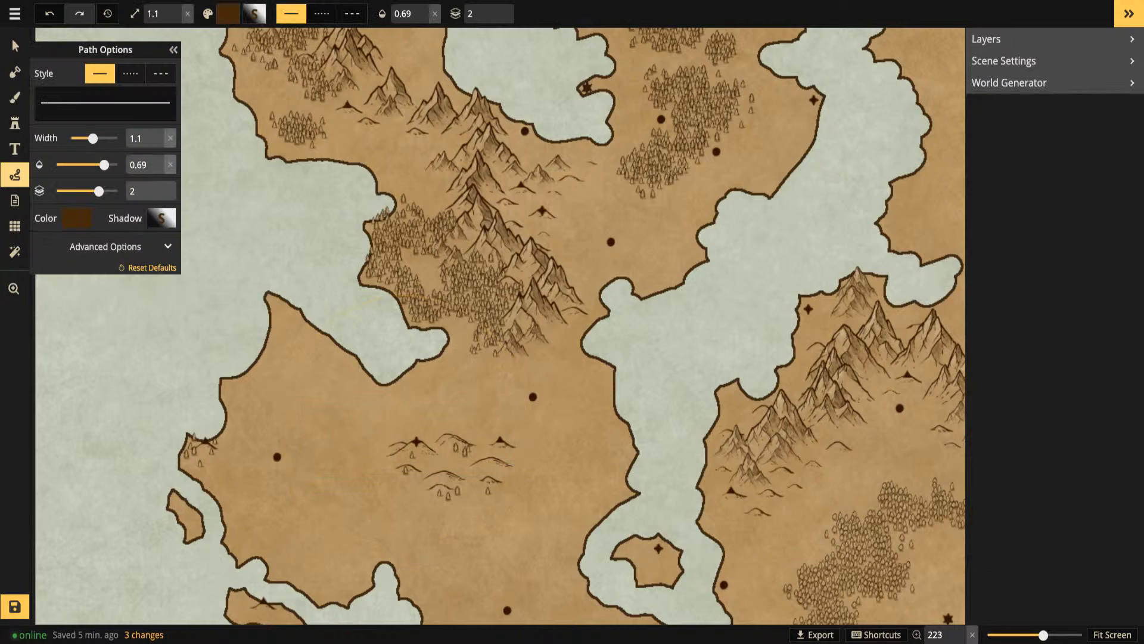
pyautogui.scroll(-4, 260, 309)
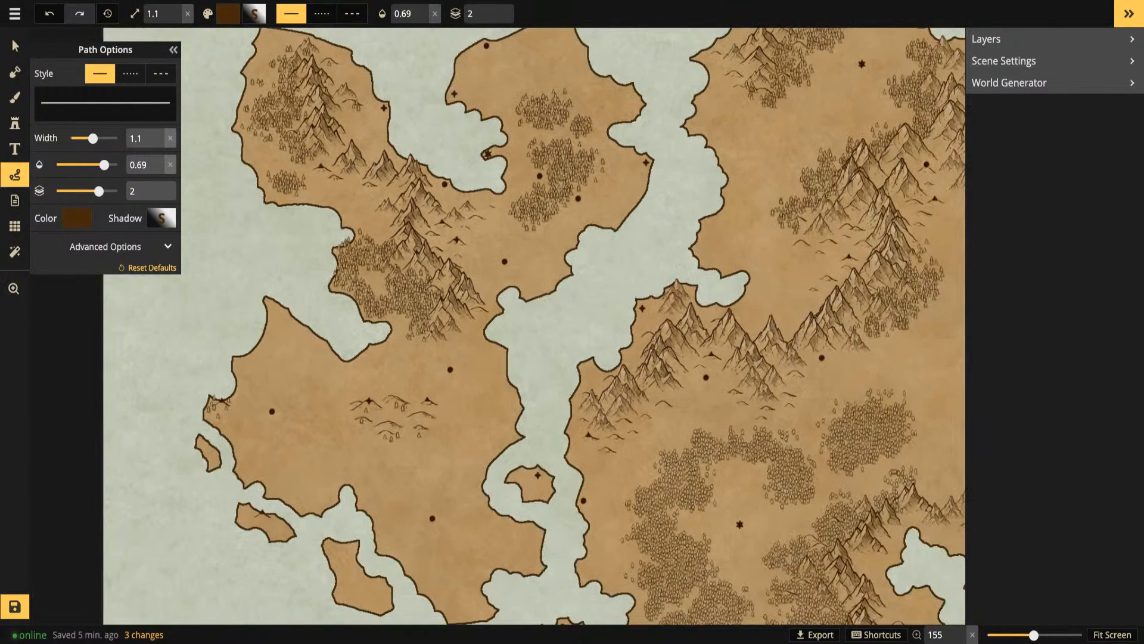
pyautogui.scroll(-1, 504, 227)
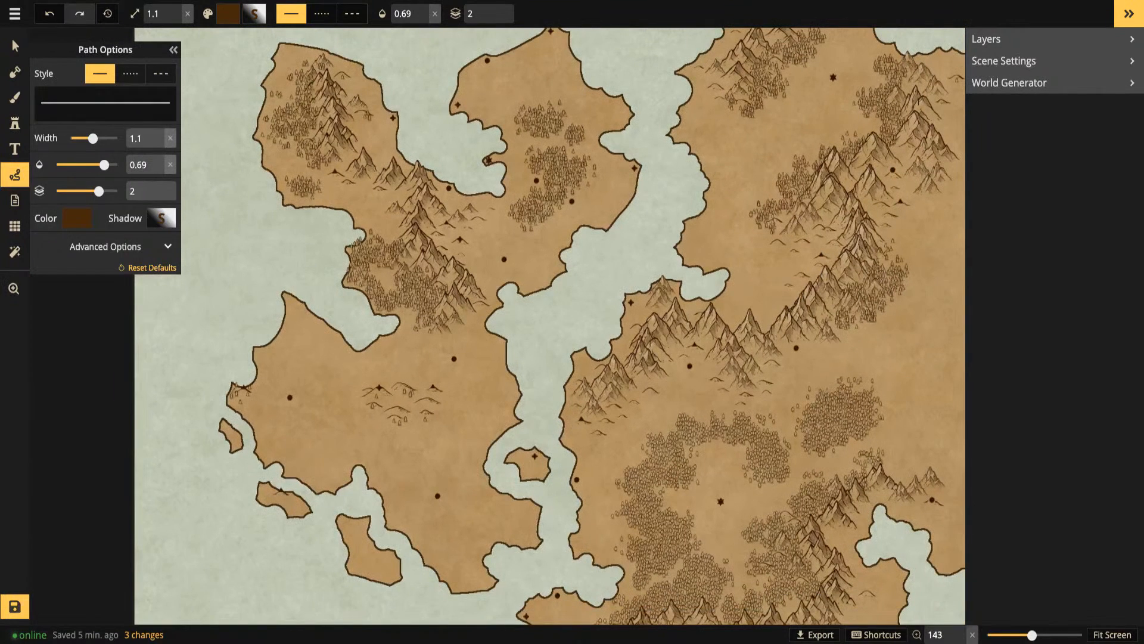
# Draw a winding solid road from the star-marked city on the northern bay southwest to the settlement at the mountains' eastern foot
pyautogui.moveTo(504, 227); pyautogui.dragTo(424, 317)
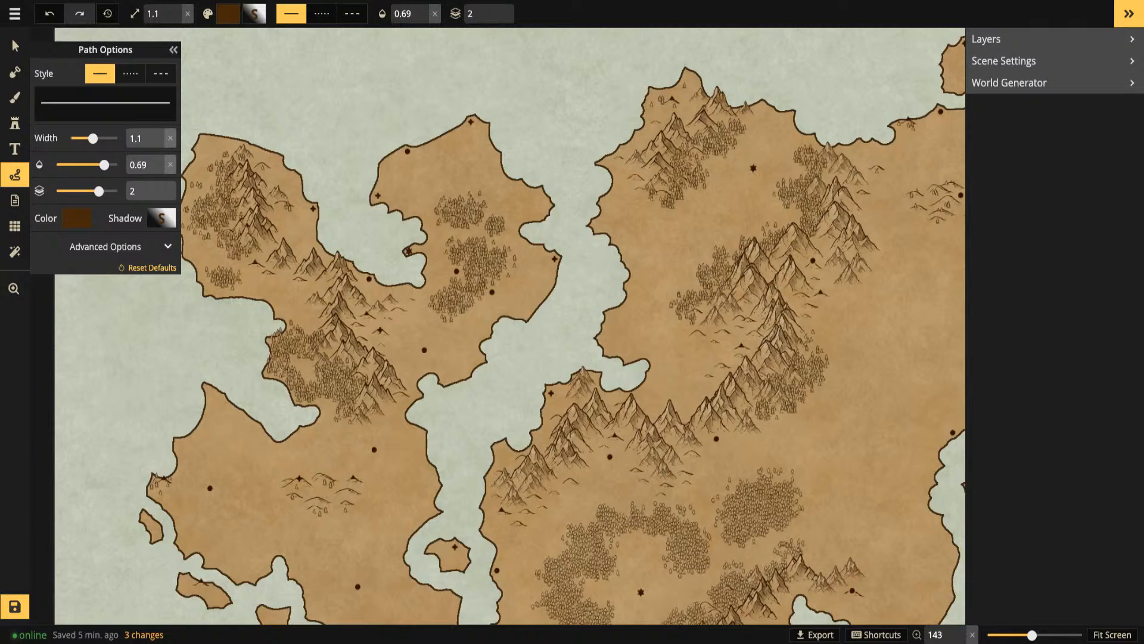
pyautogui.scroll(5, 427, 247)
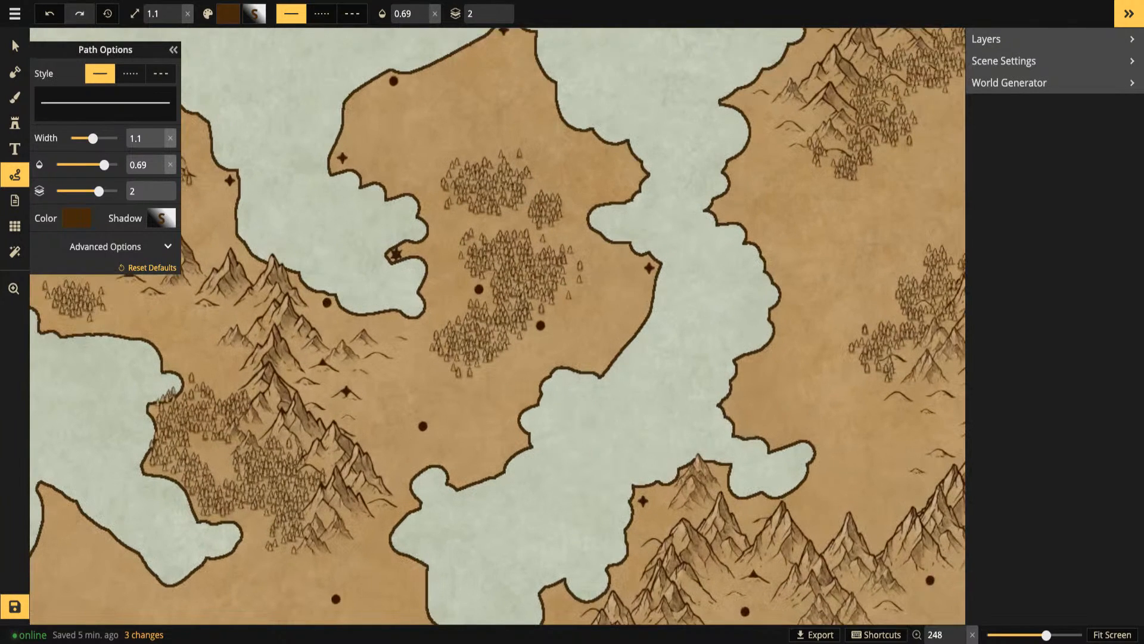
pyautogui.moveTo(427, 246); pyautogui.dragTo(517, 231)
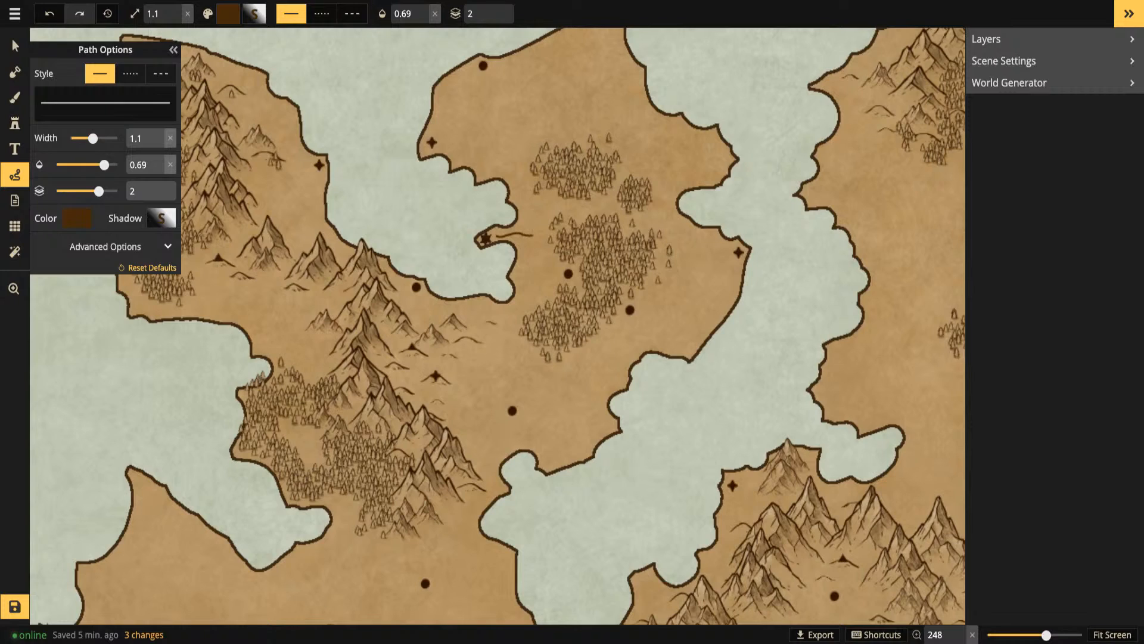
pyautogui.moveTo(543, 263)
pyautogui.mouseDown()
pyautogui.moveTo(534, 296)
pyautogui.moveTo(484, 314)
pyautogui.mouseUp()
pyautogui.moveTo(490, 354); pyautogui.dragTo(445, 375)
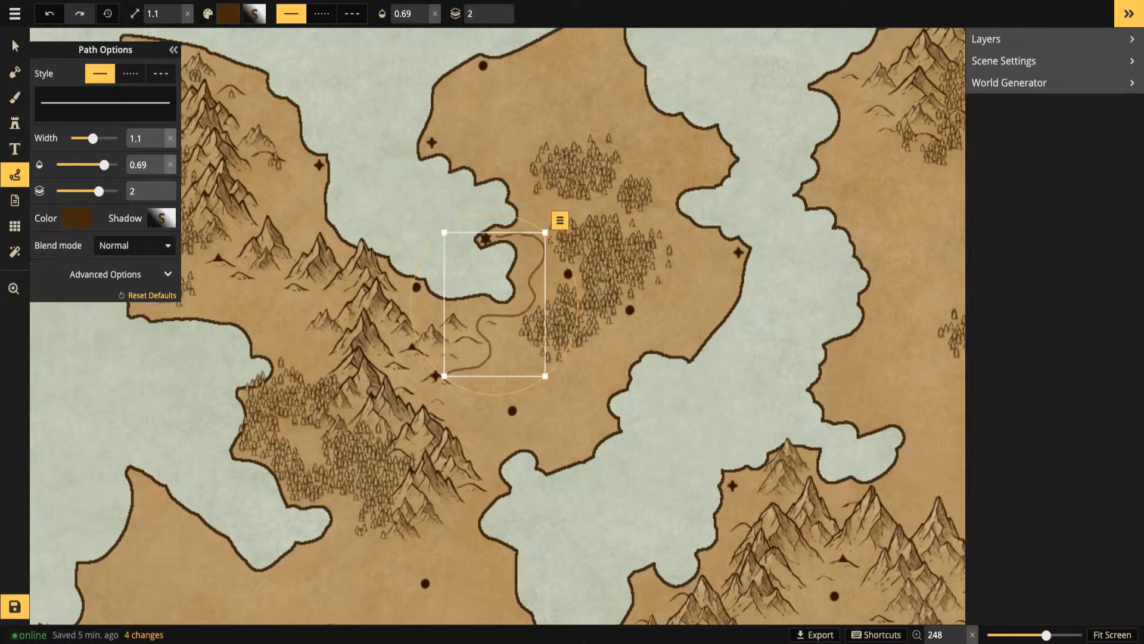
pyautogui.press('Delete')
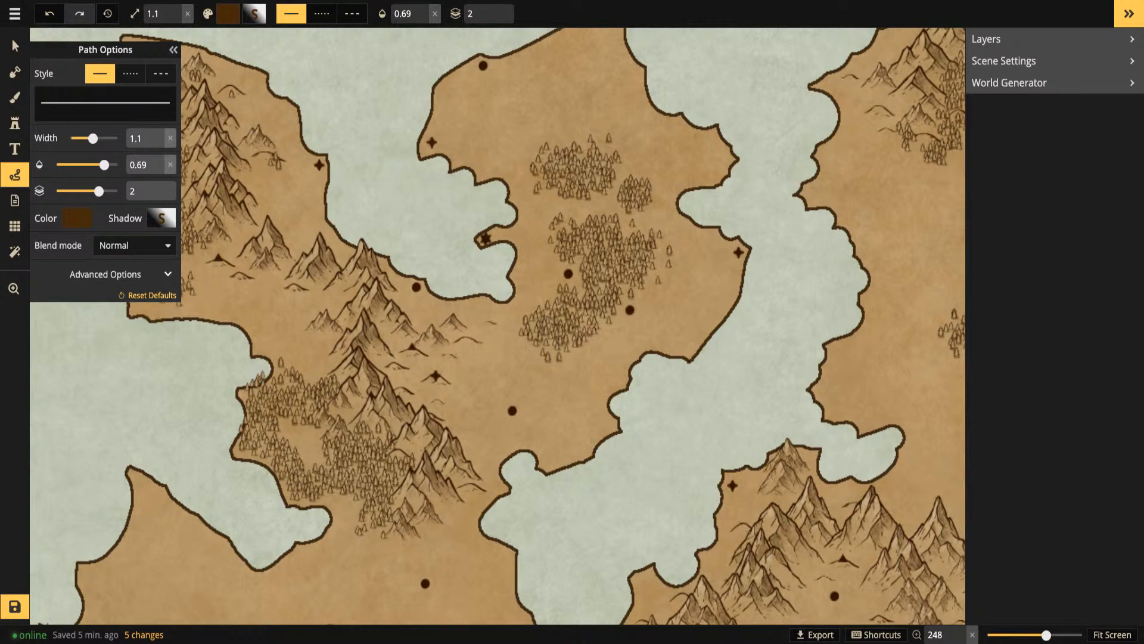
pyautogui.hotkey('ctrl', 'z')
pyautogui.press('Escape')
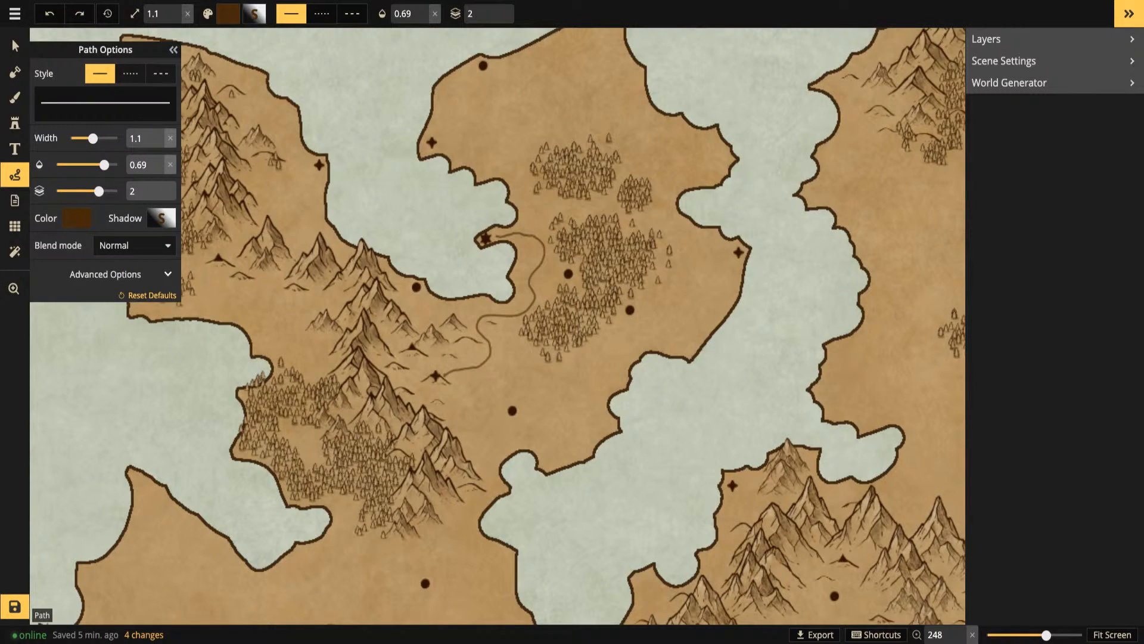
pyautogui.moveTo(520, 403); pyautogui.dragTo(625, 320)
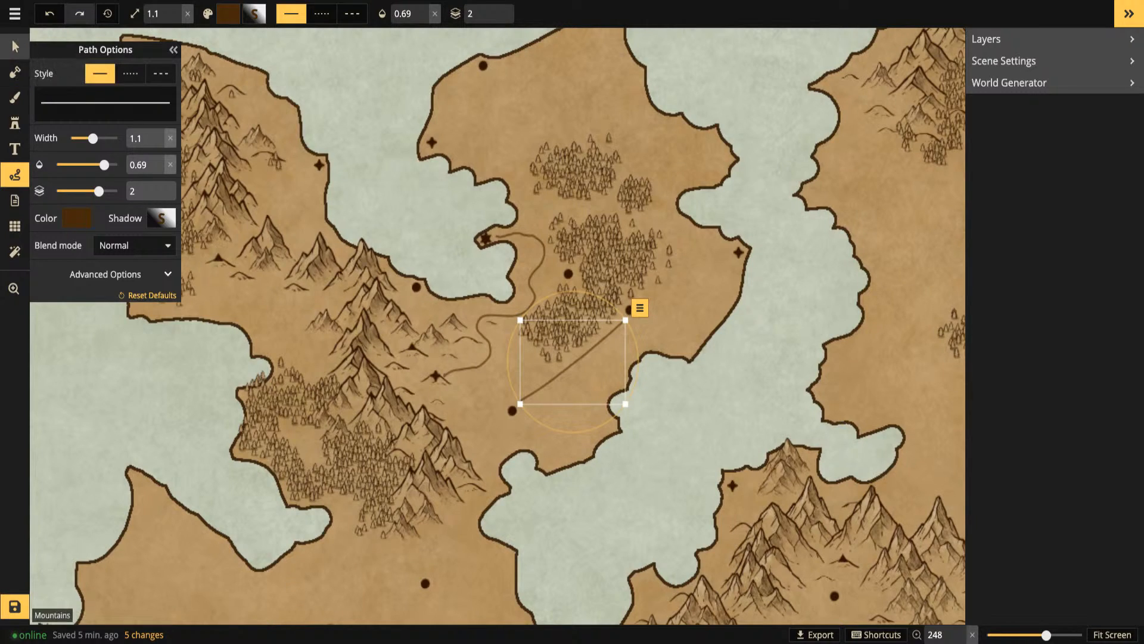
pyautogui.click(14, 46)
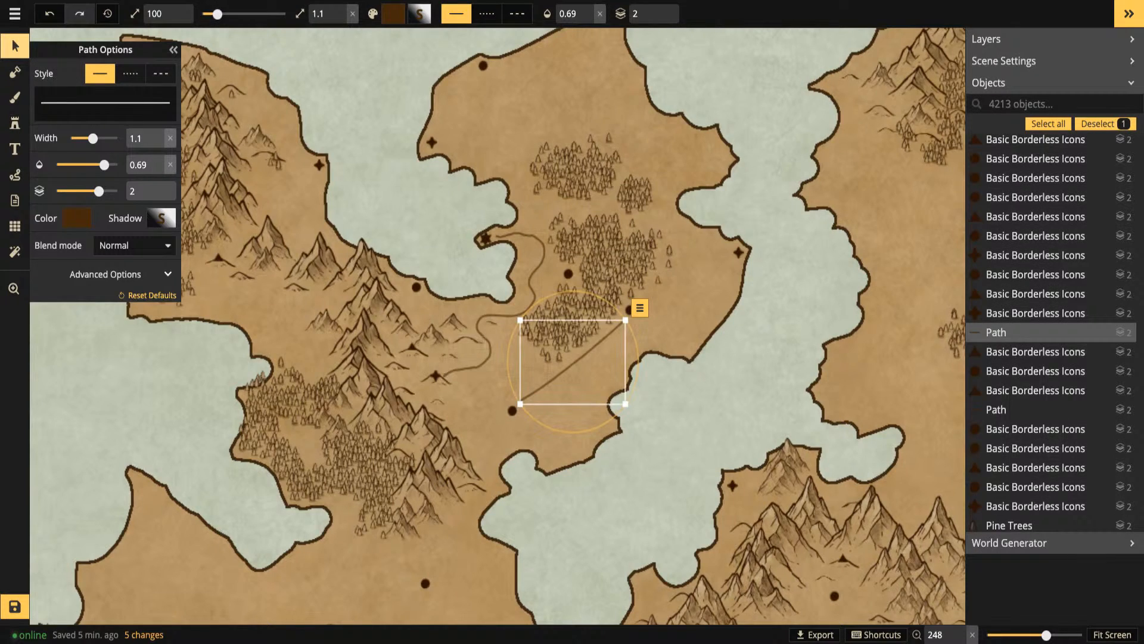
pyautogui.press('Delete')
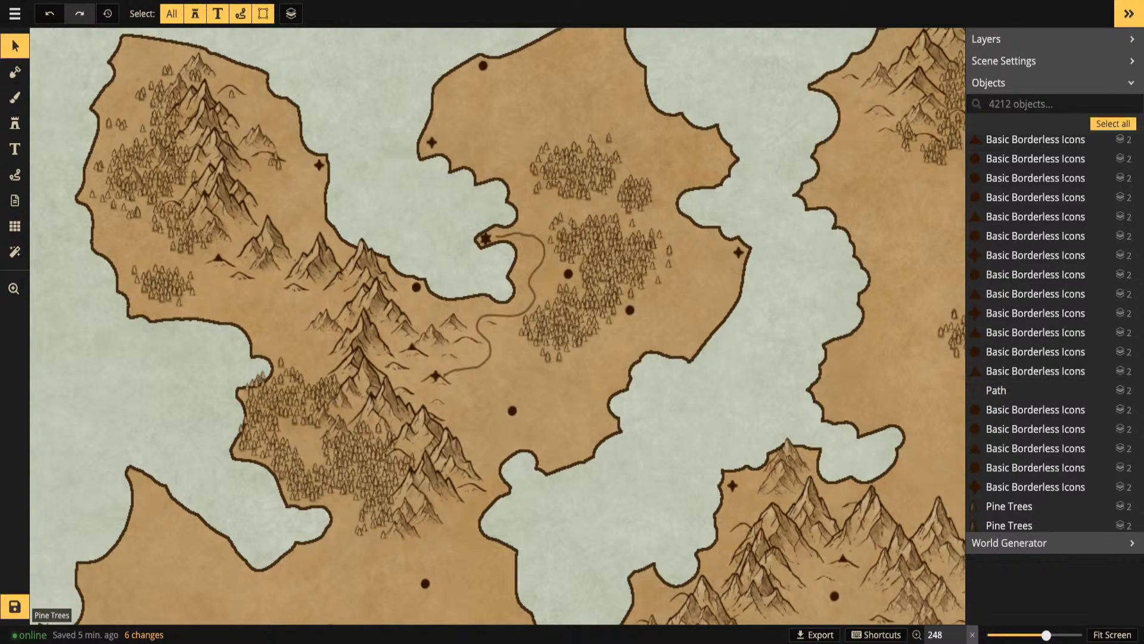
# Draw a solid road from the bay city's road northwest along the coast to the settlement on the cape
pyautogui.press('space')
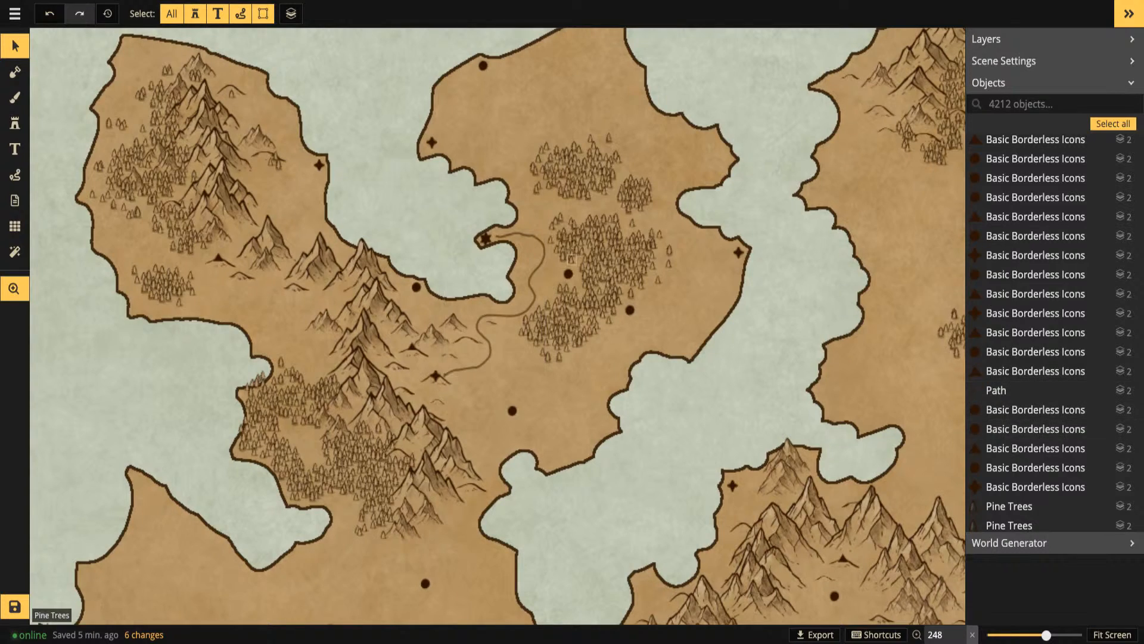
pyautogui.moveTo(572, 260); pyautogui.dragTo(572, 497)
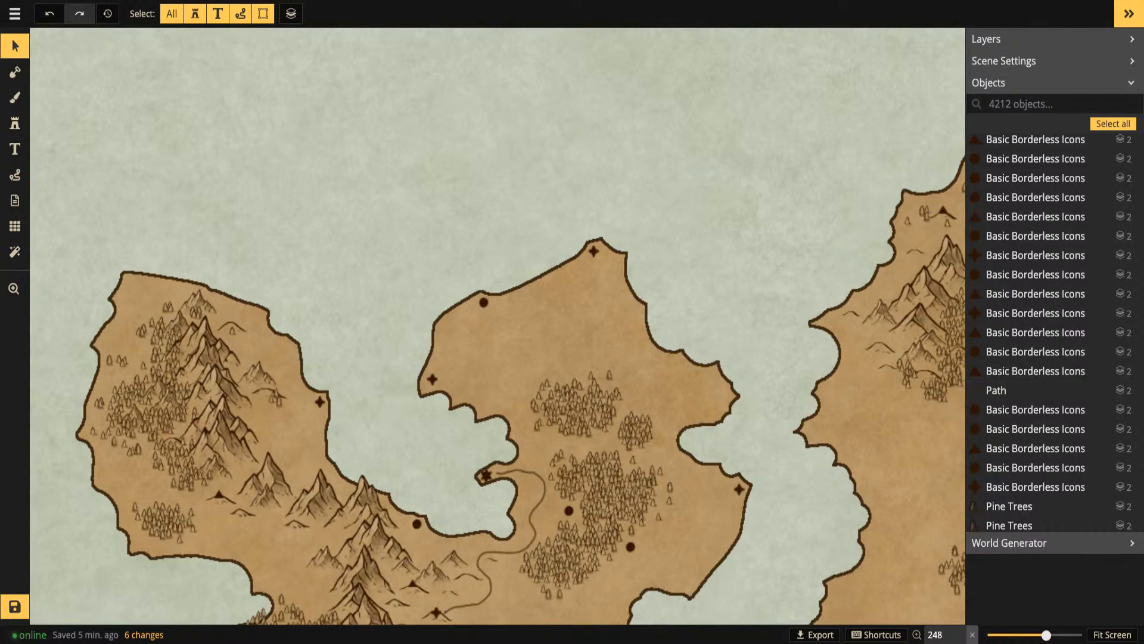
pyautogui.click(15, 252)
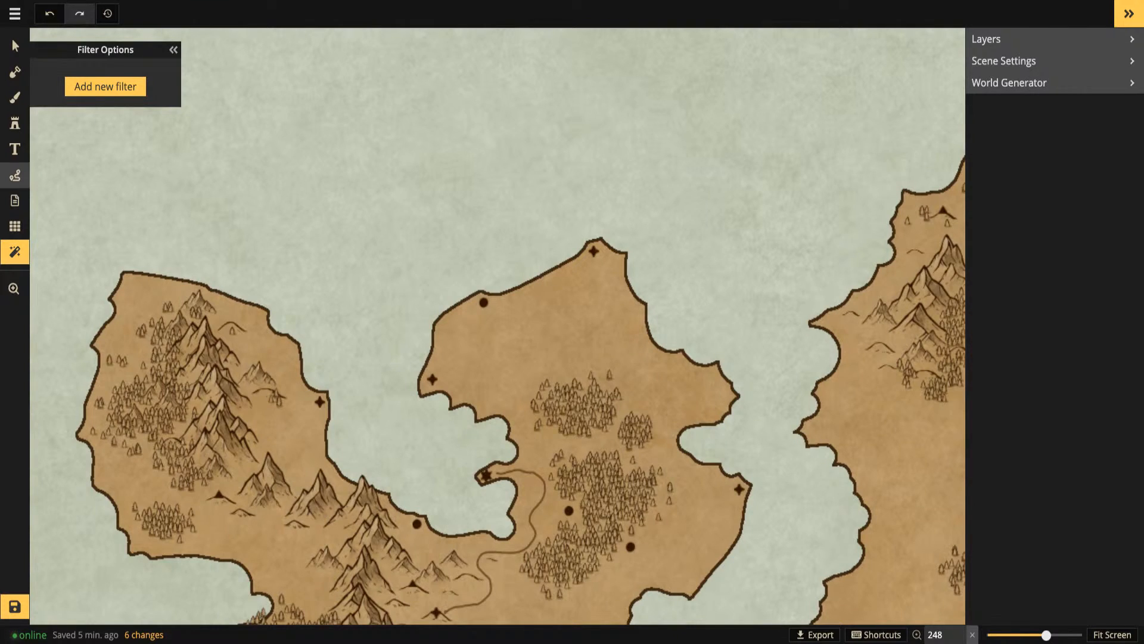
pyautogui.click(14, 174)
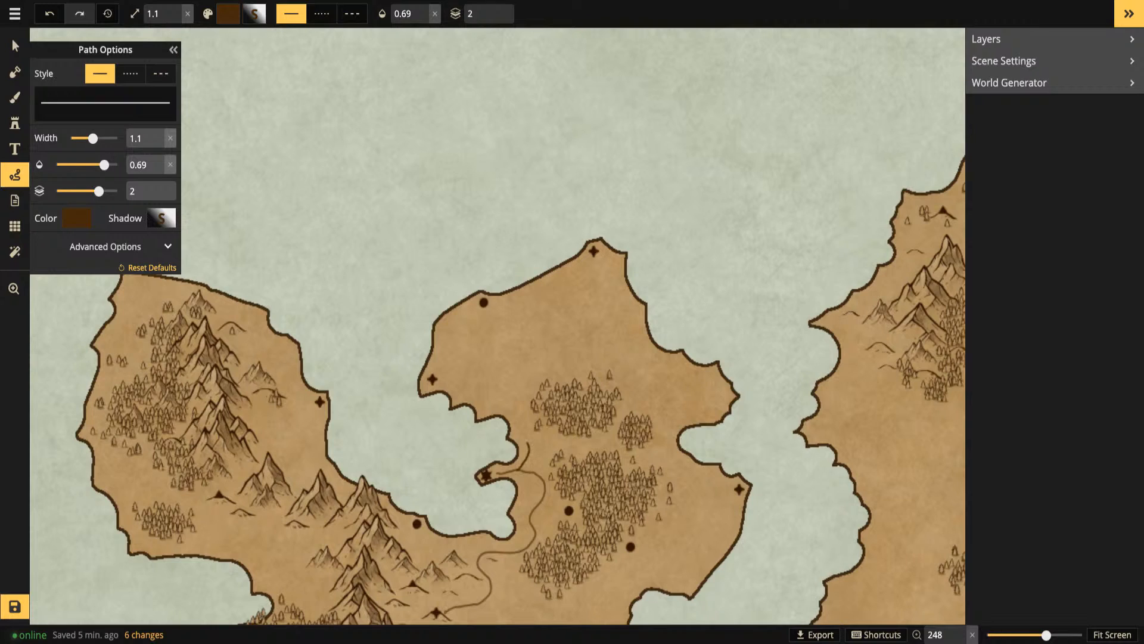
pyautogui.moveTo(518, 435)
pyautogui.mouseDown()
pyautogui.moveTo(510, 411)
pyautogui.moveTo(439, 381)
pyautogui.mouseUp()
pyautogui.press('Escape')
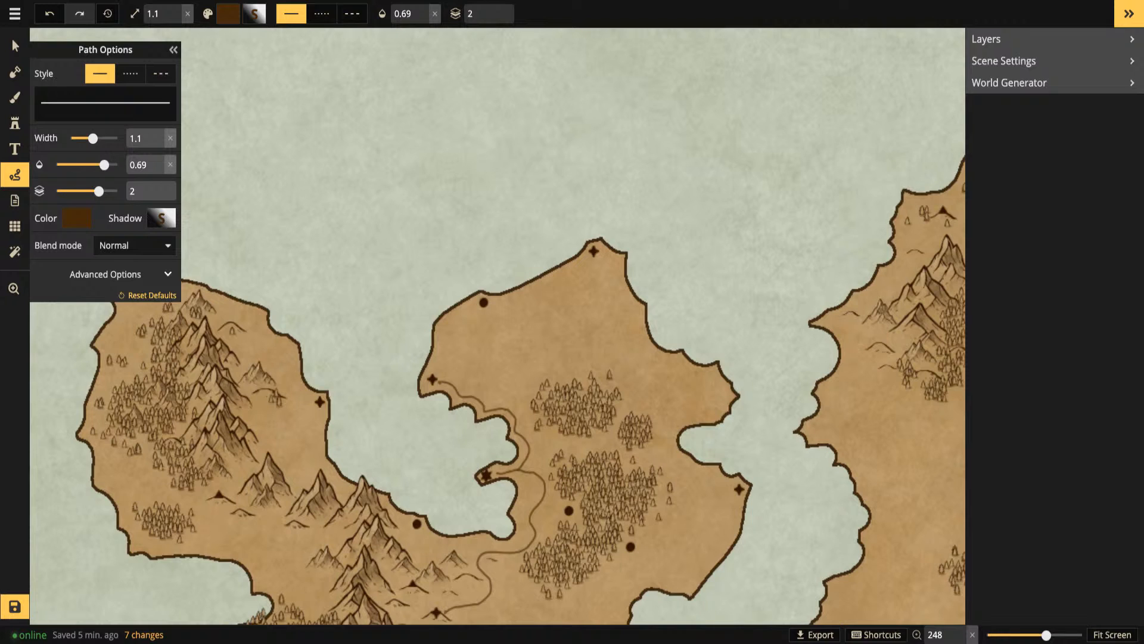
# Draw solid roads from the existing road to the round town on the bay's southern shore and on to the northwestern coastal settlement
pyautogui.press('space')
pyautogui.moveTo(439, 381); pyautogui.dragTo(612, 150)
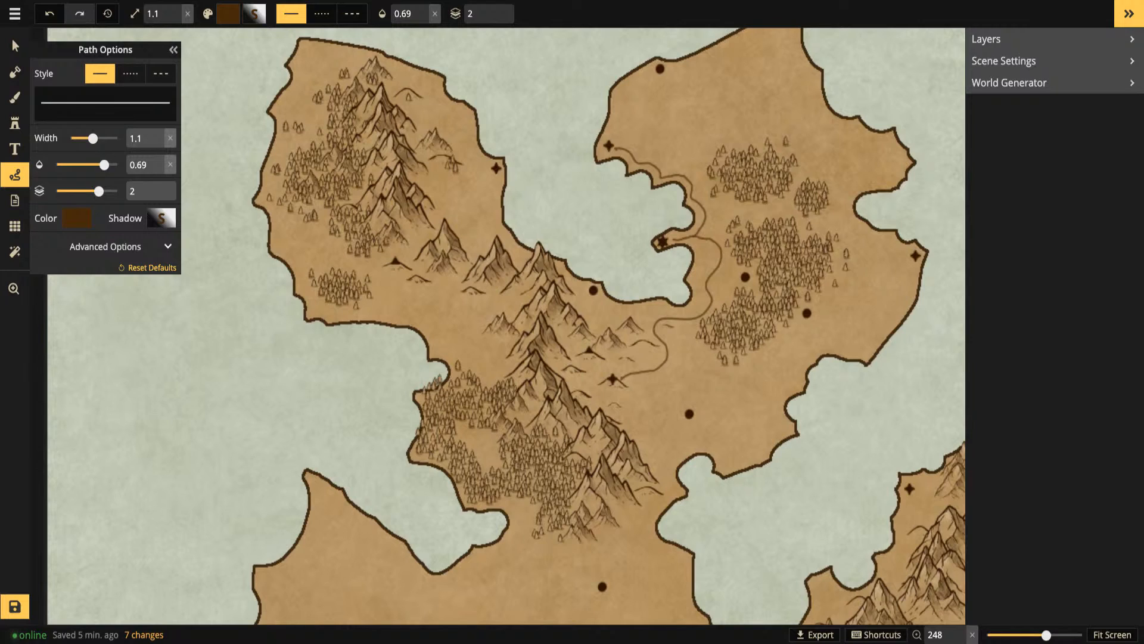
pyautogui.moveTo(638, 312)
pyautogui.mouseDown()
pyautogui.moveTo(601, 306)
pyautogui.moveTo(502, 238)
pyautogui.moveTo(492, 181)
pyautogui.mouseUp()
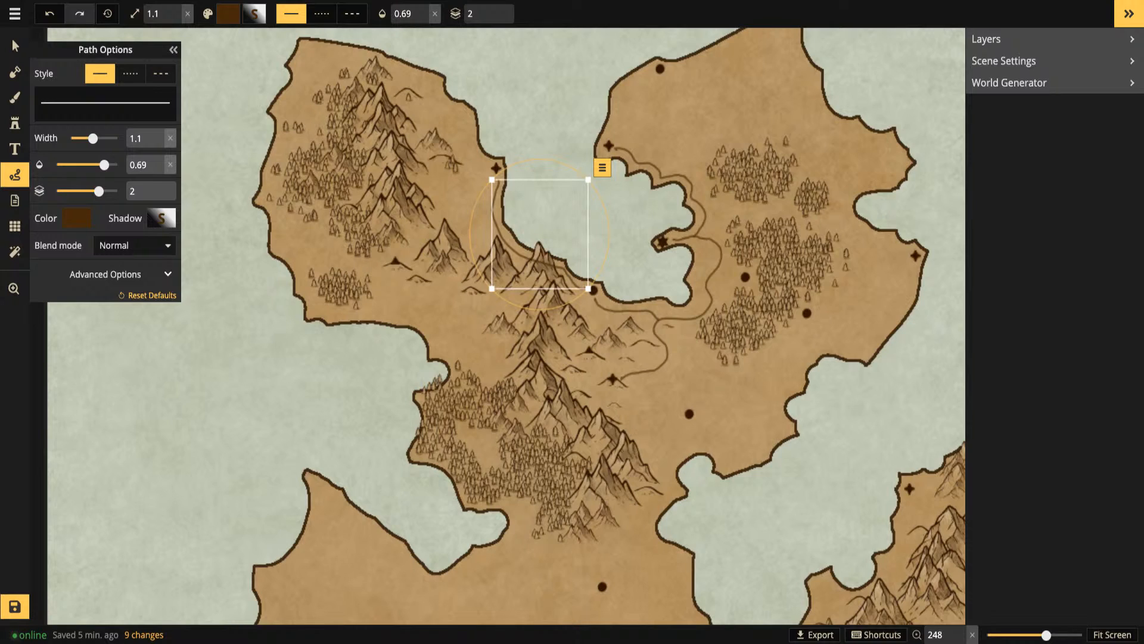
# Set the layer of the road to the northwestern coastal settlement to 0 and deselect it
pyautogui.click(496, 19)
pyautogui.click(496, 19)
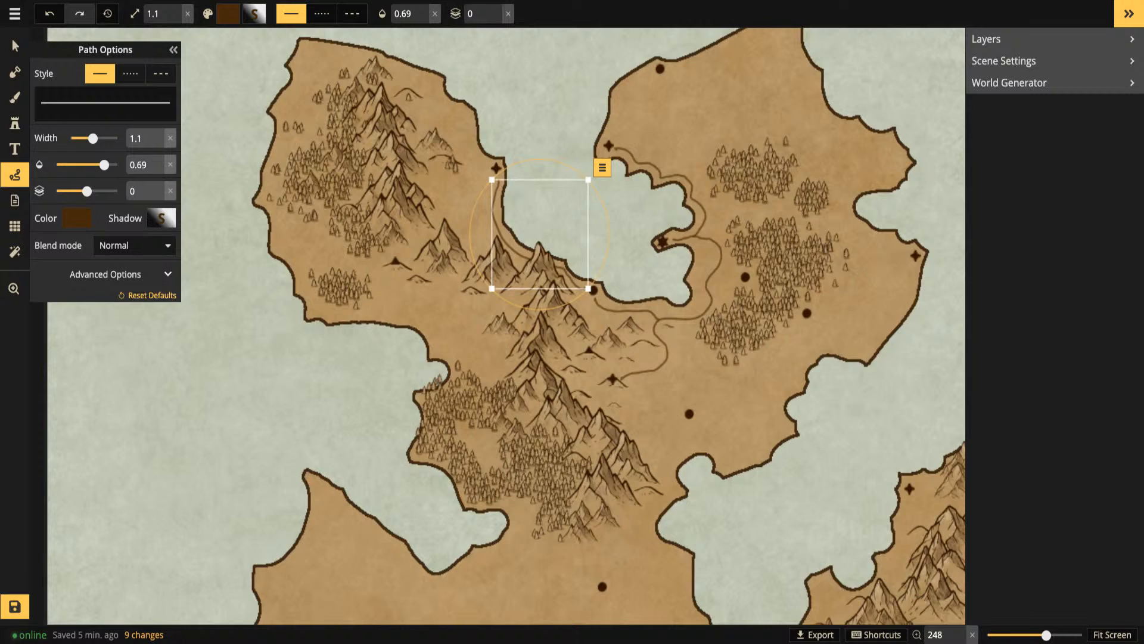
pyautogui.click(496, 9)
pyautogui.click(496, 9)
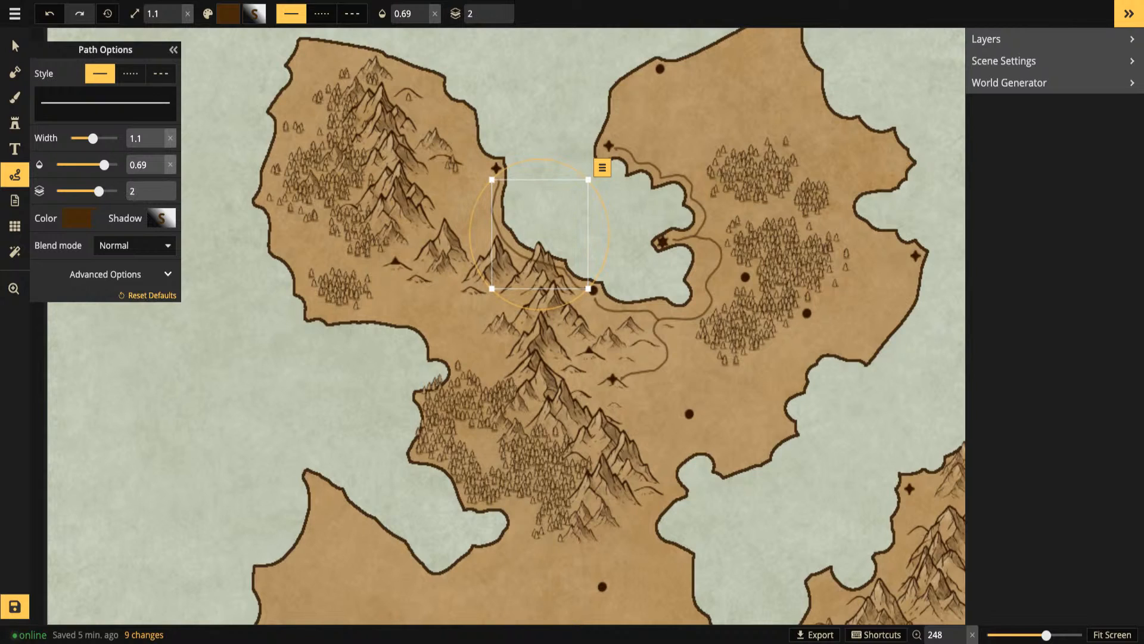
pyautogui.click(496, 18)
pyautogui.click(496, 18)
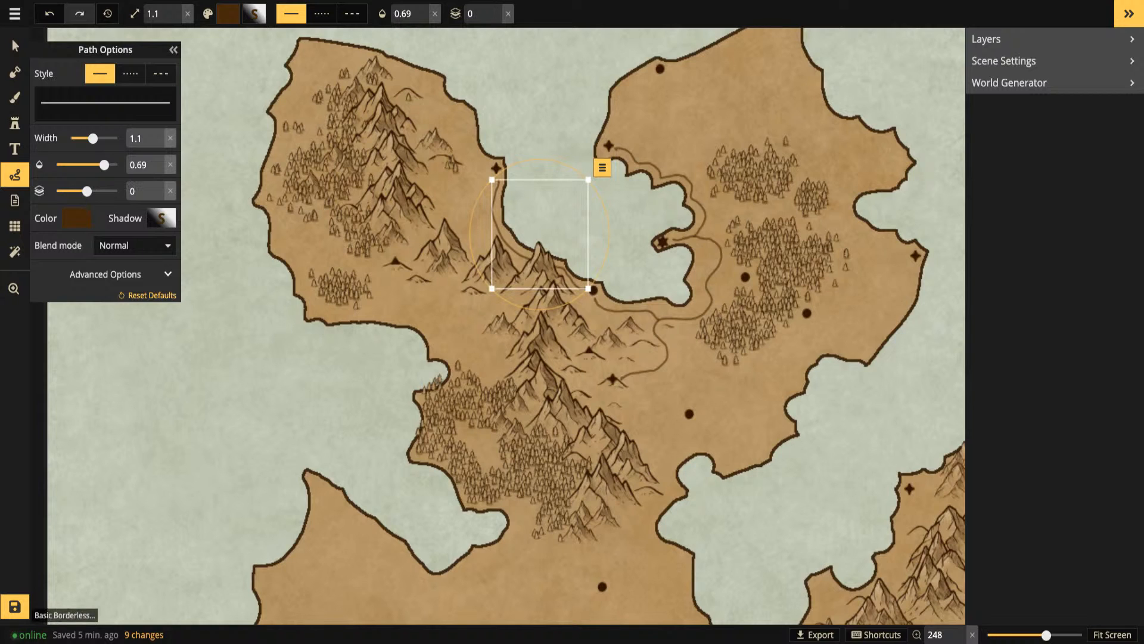
pyautogui.click(477, 205)
# Switch the path style to dotted and draw two short trails from the solid road to the village at the forest's western edge
pyautogui.scroll(-3, 477, 205)
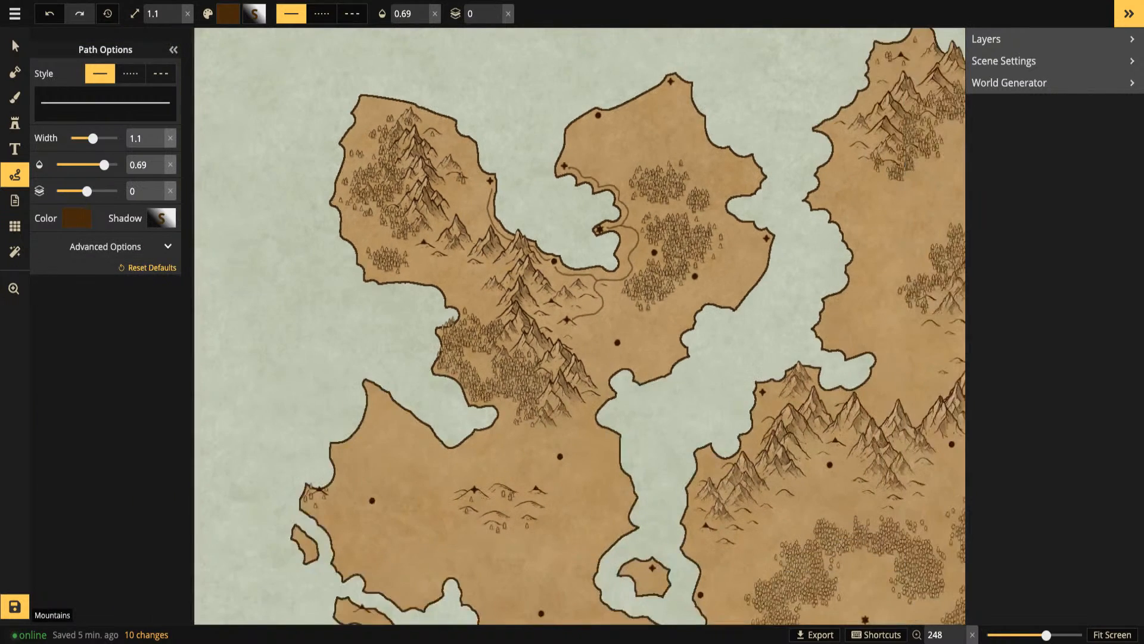
pyautogui.scroll(-1, 596, 239)
pyautogui.moveTo(590, 223)
pyautogui.mouseDown()
pyautogui.moveTo(597, 132)
pyautogui.moveTo(590, 222)
pyautogui.mouseUp()
pyautogui.scroll(2, 614, 352)
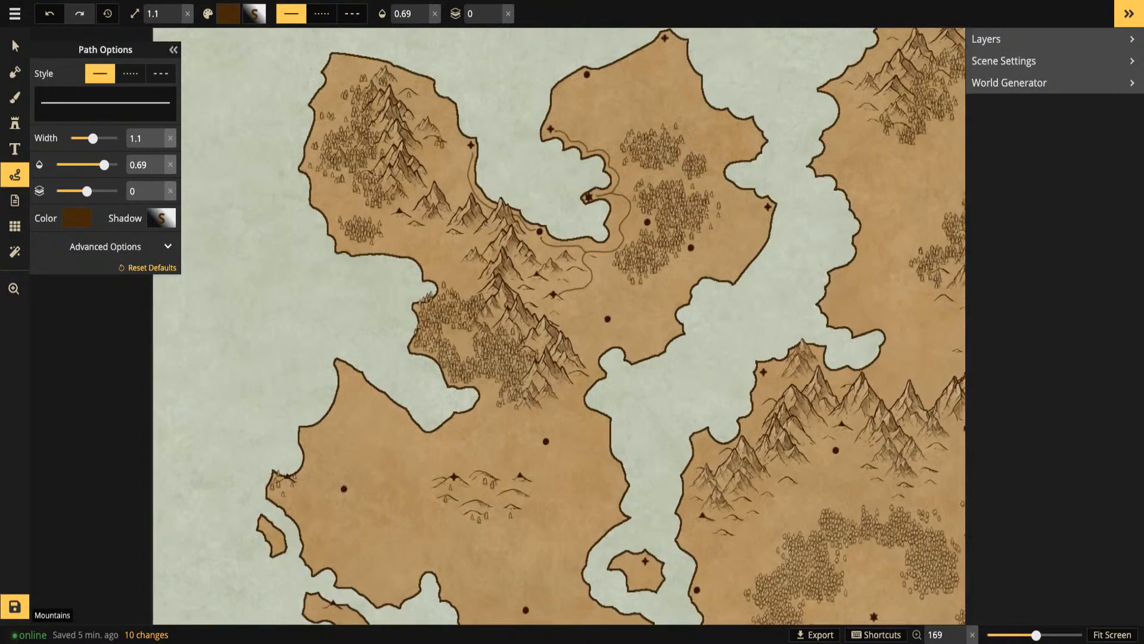
pyautogui.scroll(1, 489, 264)
pyautogui.click(130, 73)
pyautogui.scroll(4, 614, 227)
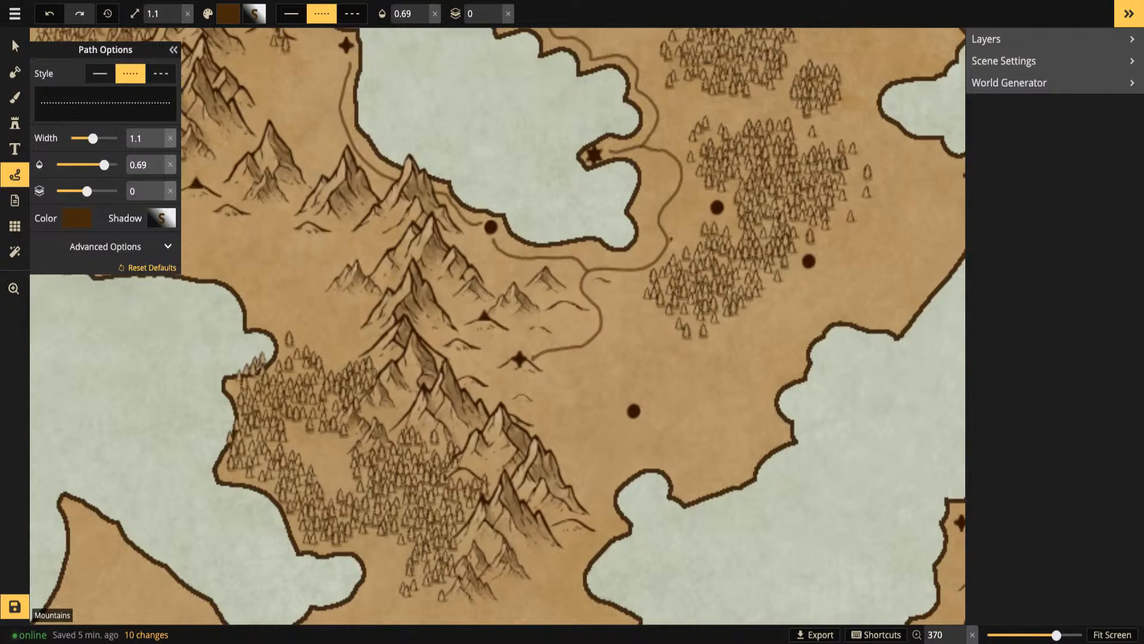
pyautogui.moveTo(704, 215); pyautogui.dragTo(708, 203)
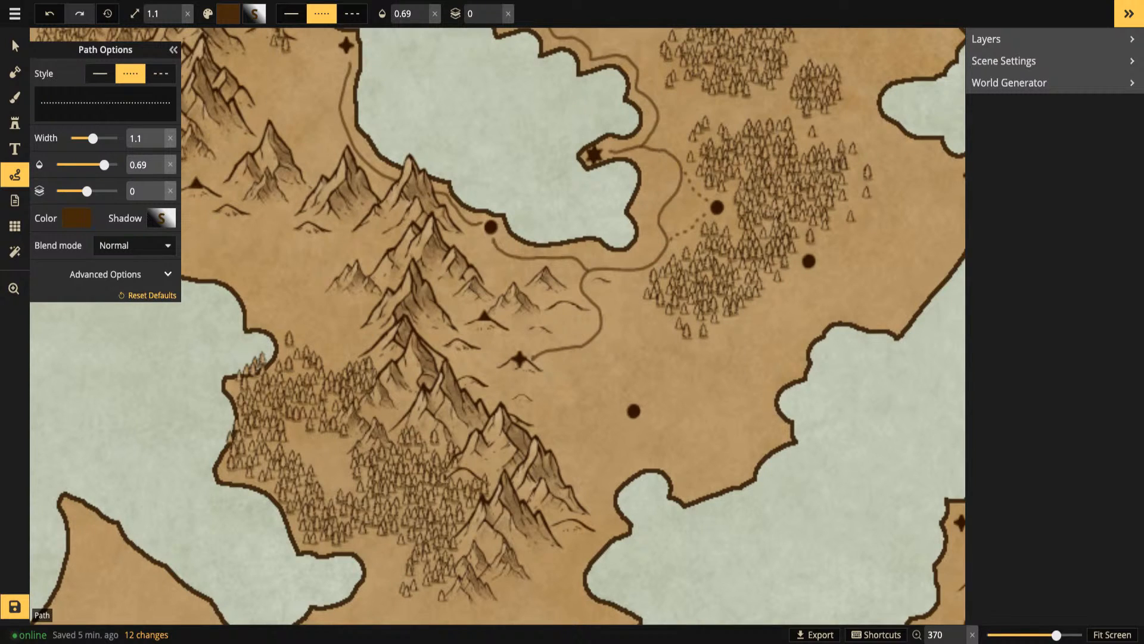
# Draw dotted trails from the mountain-foot settlement to the nearby triangular marker, and through the two round villages to the eastern coast settlement
pyautogui.scroll(-2, 701, 208)
pyautogui.moveTo(701, 209); pyautogui.dragTo(541, 201)
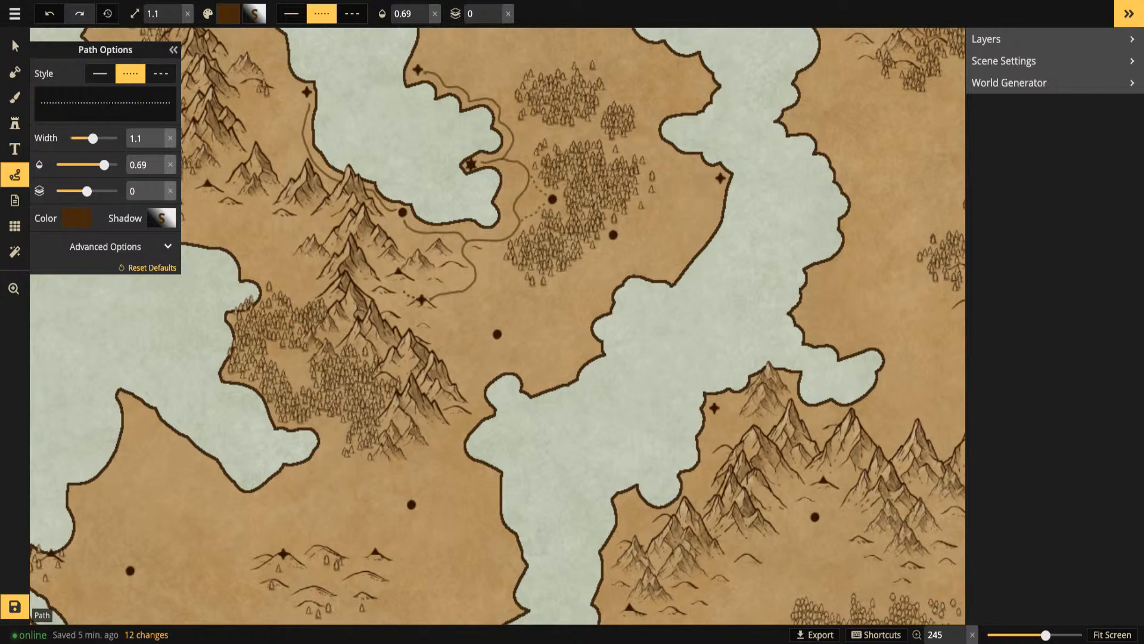
pyautogui.click(405, 288)
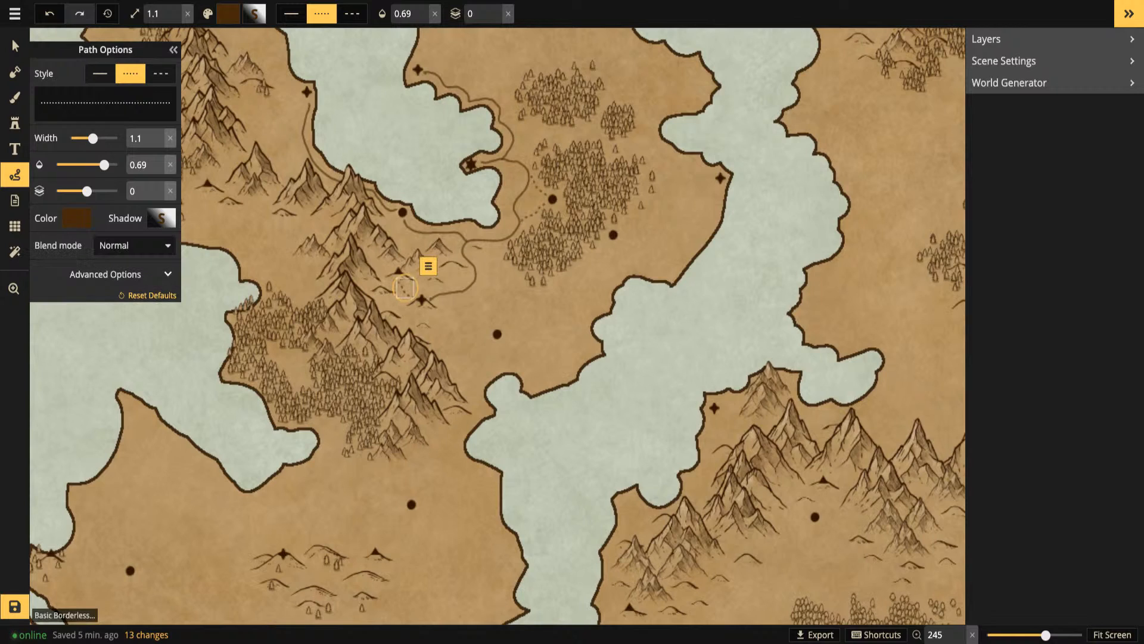
pyautogui.press('Escape')
pyautogui.moveTo(488, 331); pyautogui.dragTo(490, 332)
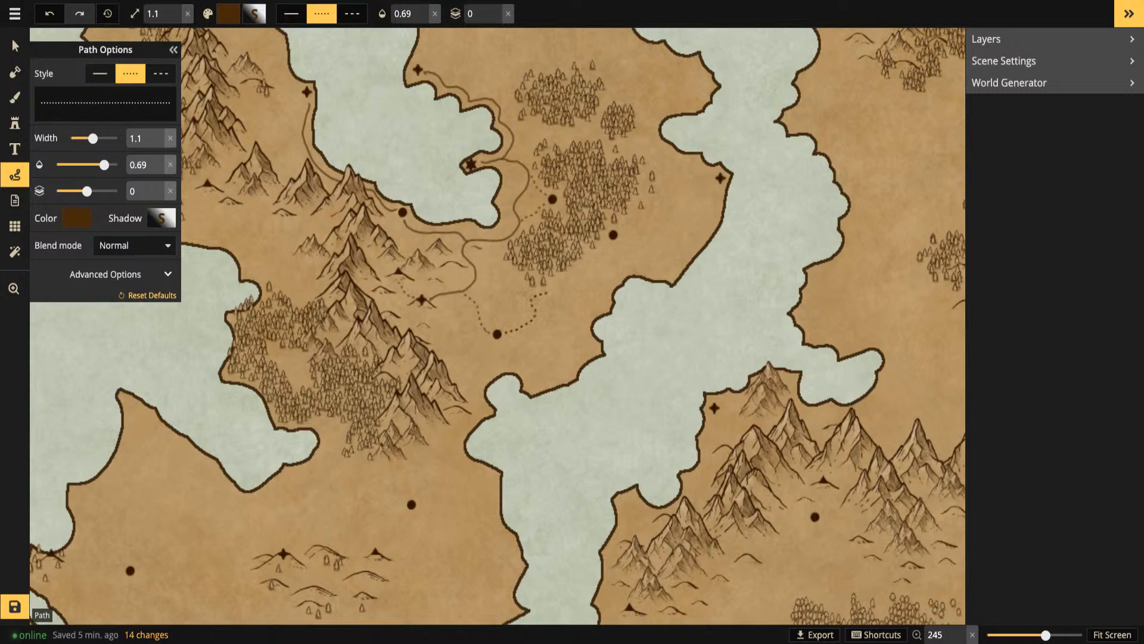
pyautogui.moveTo(604, 247)
pyautogui.mouseDown()
pyautogui.moveTo(710, 182)
pyautogui.moveTo(695, 305)
pyautogui.mouseUp()
# Draw a dotted trail from the cape settlement north along the coast to the round village, and nudge it slightly inland
pyautogui.press('space')
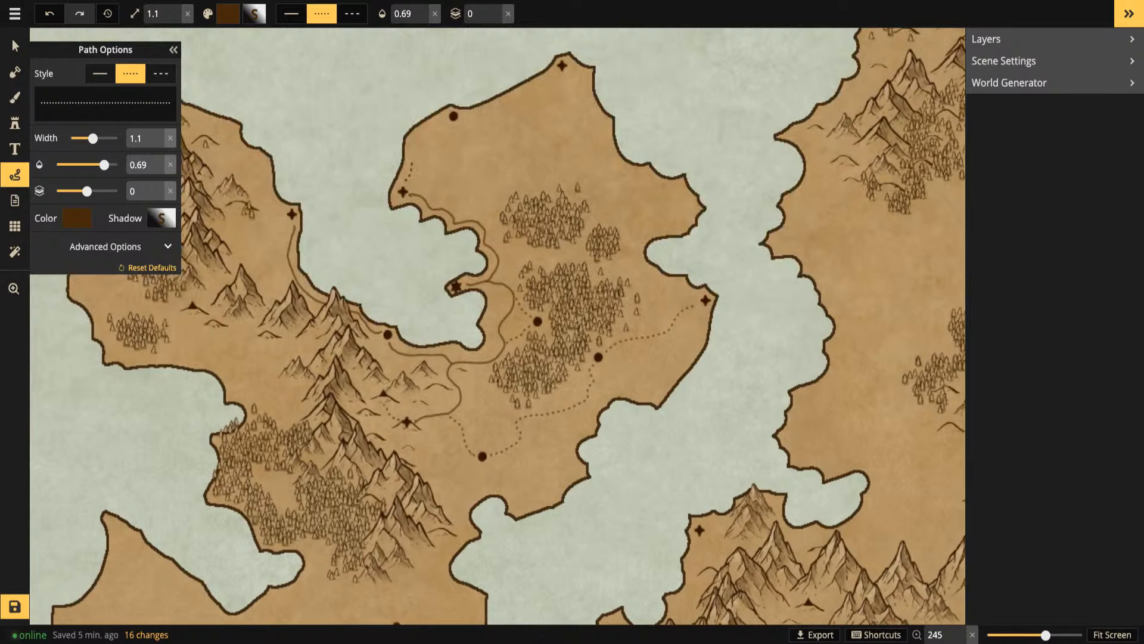
pyautogui.moveTo(440, 119); pyautogui.dragTo(442, 118)
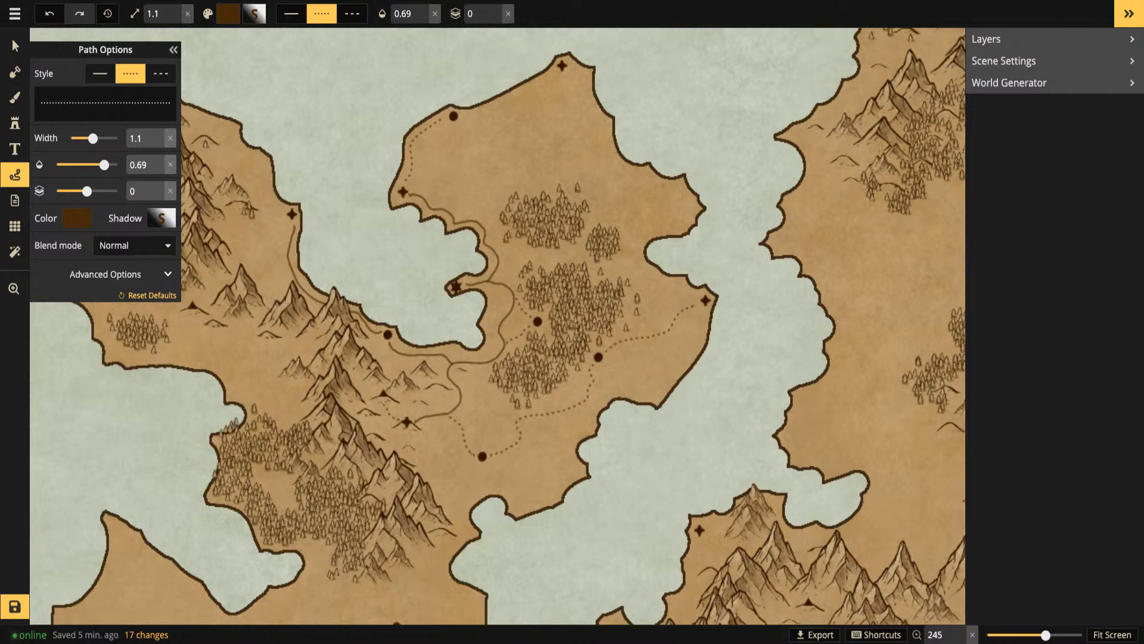
pyautogui.click(15, 46)
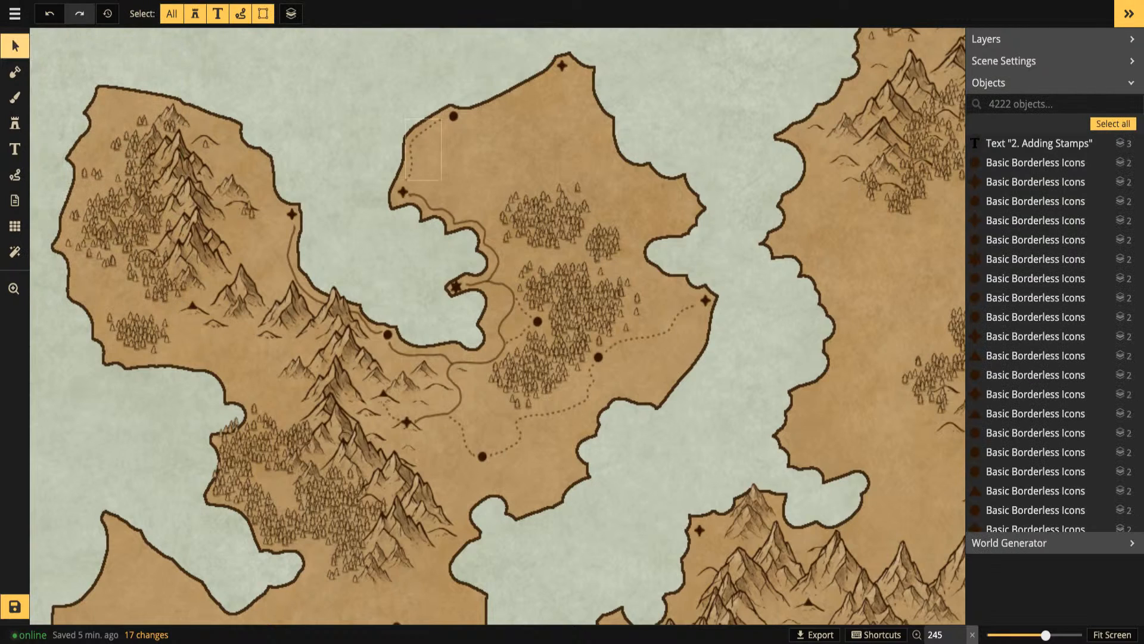
pyautogui.moveTo(411, 149); pyautogui.dragTo(414, 154)
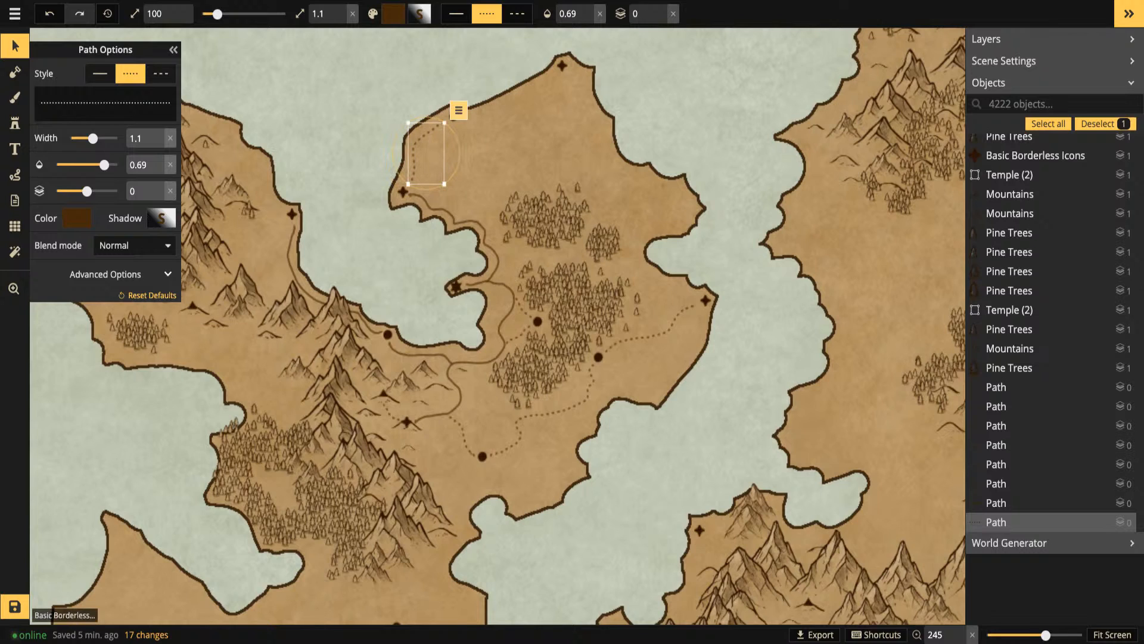
pyautogui.press('Escape')
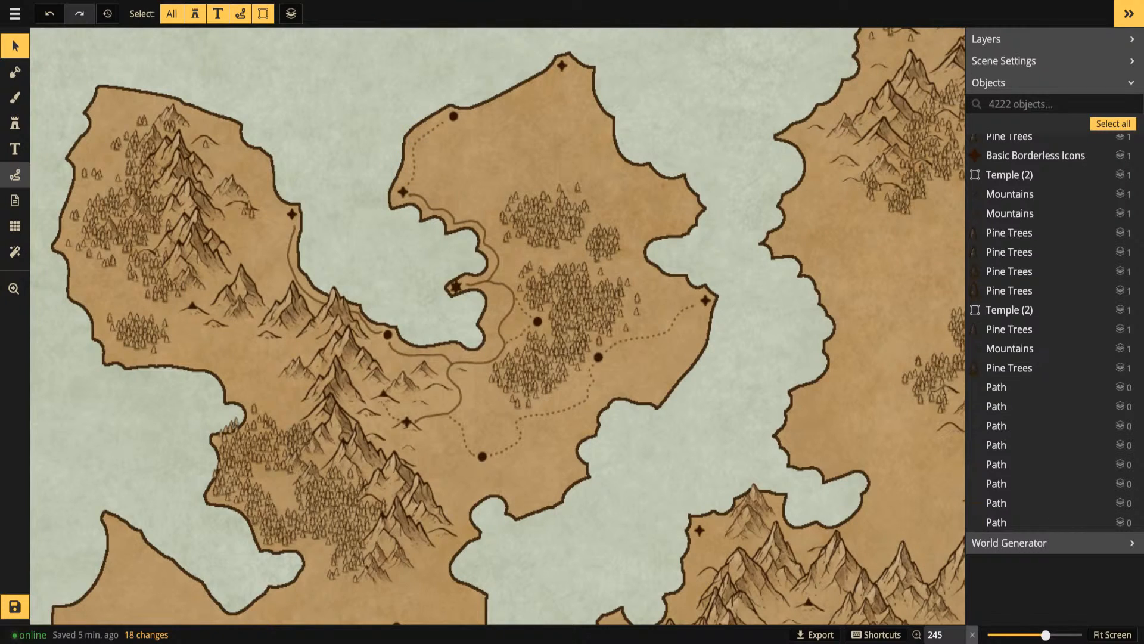
# Draw a dotted trail from the northern coast's round village northeast to the settlement at the northern tip
pyautogui.click(15, 174)
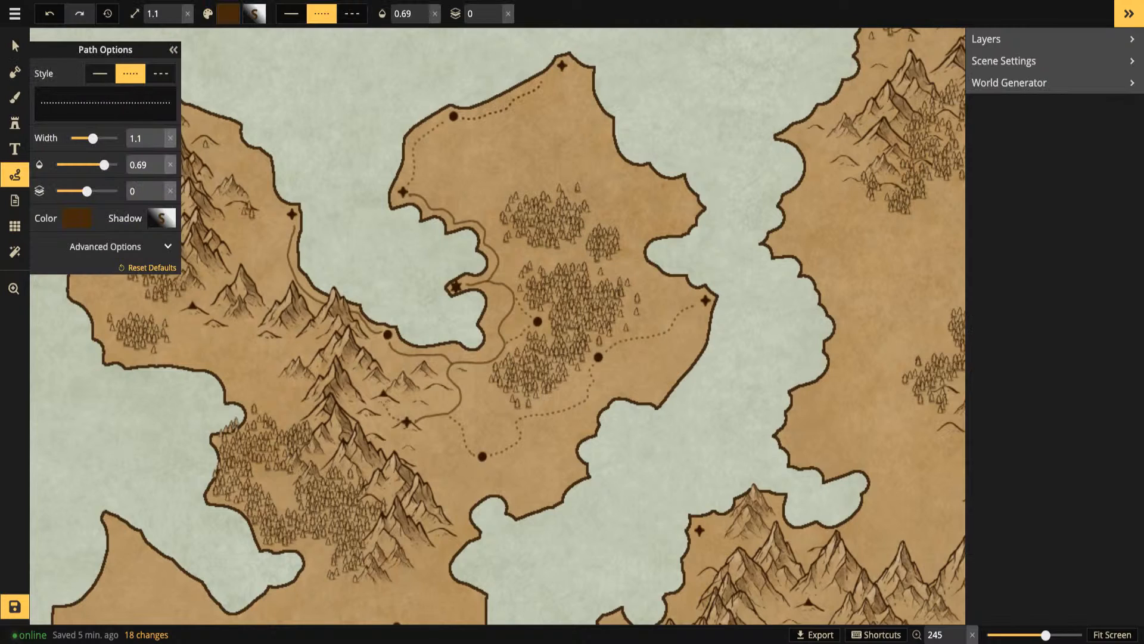
pyautogui.moveTo(541, 82); pyautogui.dragTo(553, 73)
pyautogui.press('Escape')
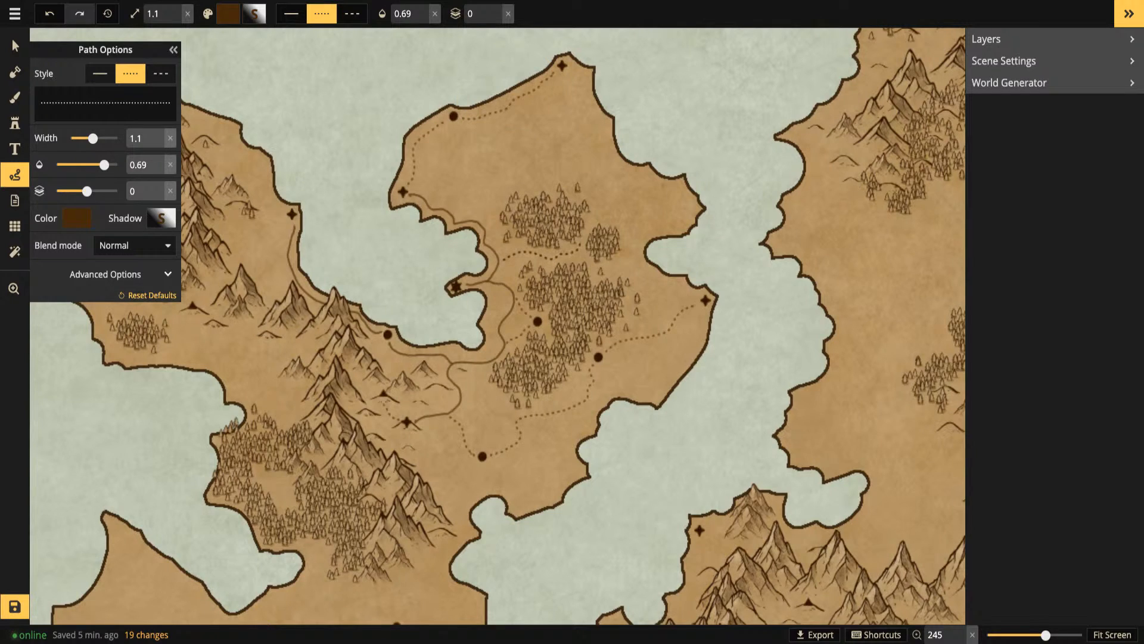
# Draw dotted trails between the northern forests, up to the northern tip settlement and southeast to the eastern coast settlement
pyautogui.moveTo(607, 206); pyautogui.dragTo(604, 168)
pyautogui.moveTo(596, 119); pyautogui.dragTo(590, 101)
pyautogui.press('Escape')
pyautogui.moveTo(684, 296); pyautogui.dragTo(691, 297)
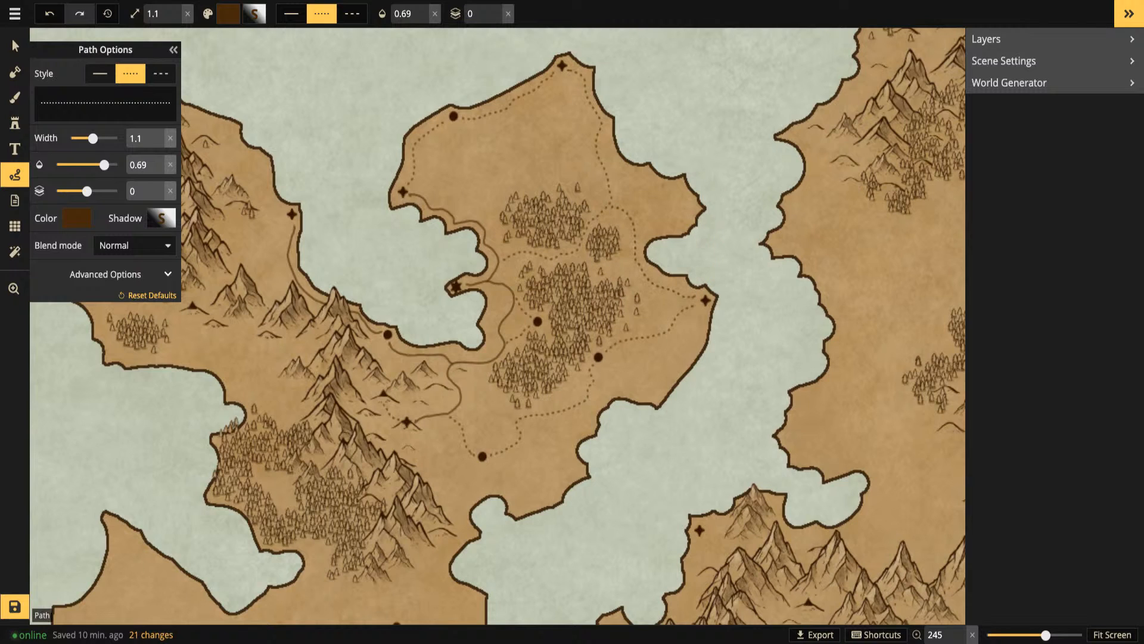
# Draw a dotted trail from the northwestern peninsula's triangular marker through the mountains to the solid coastal road
pyautogui.press('space')
pyautogui.moveTo(498, 326); pyautogui.dragTo(741, 401)
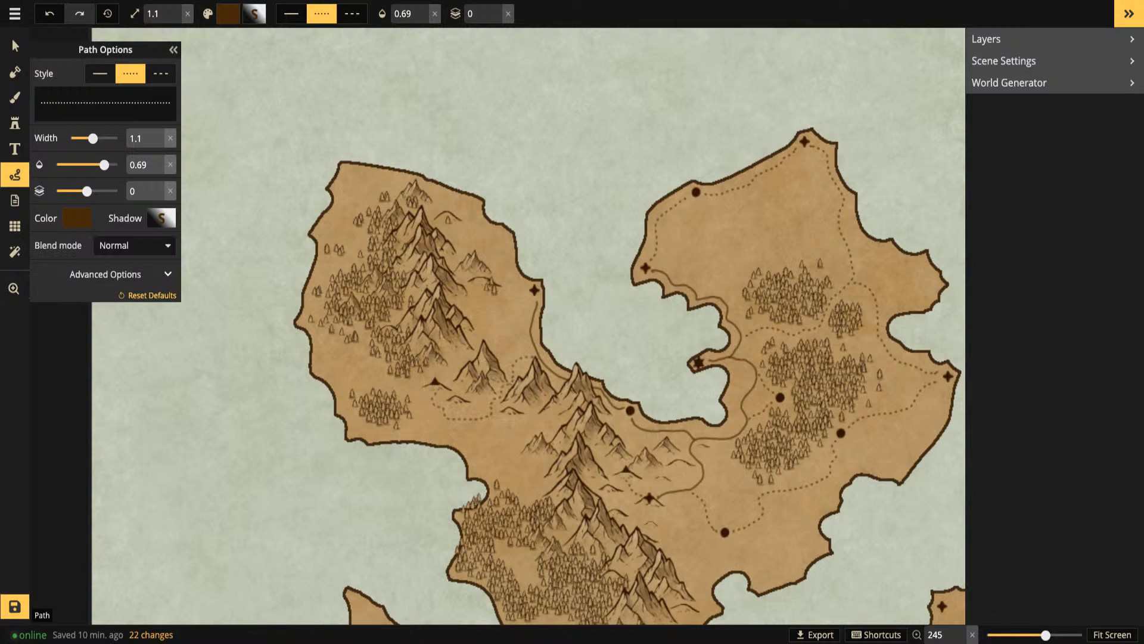
pyautogui.click(14, 44)
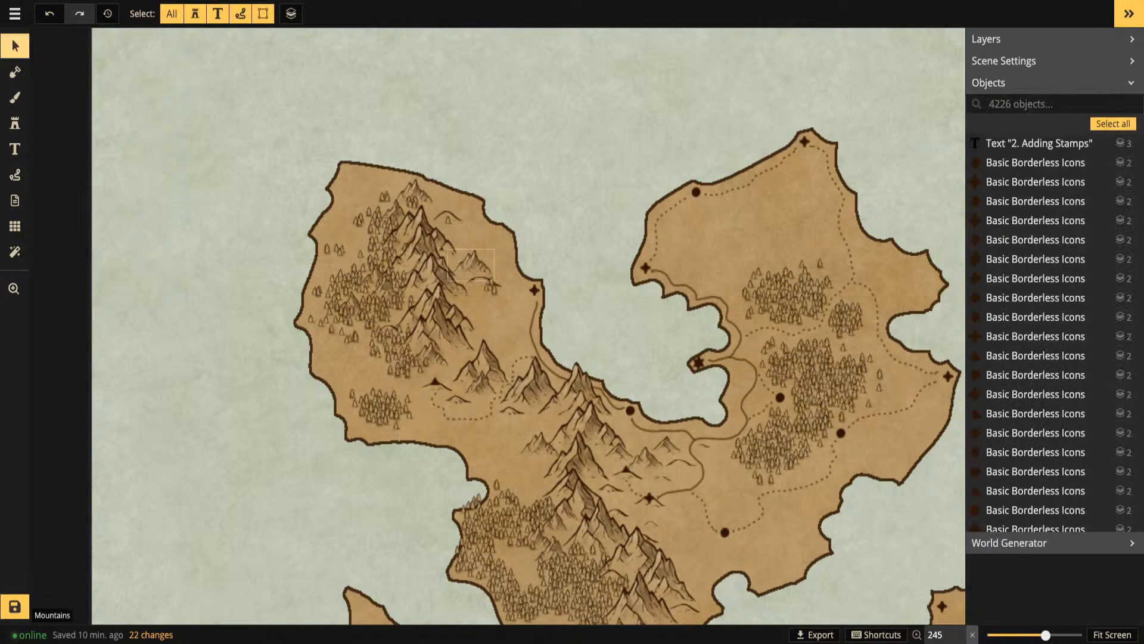
pyautogui.click(15, 123)
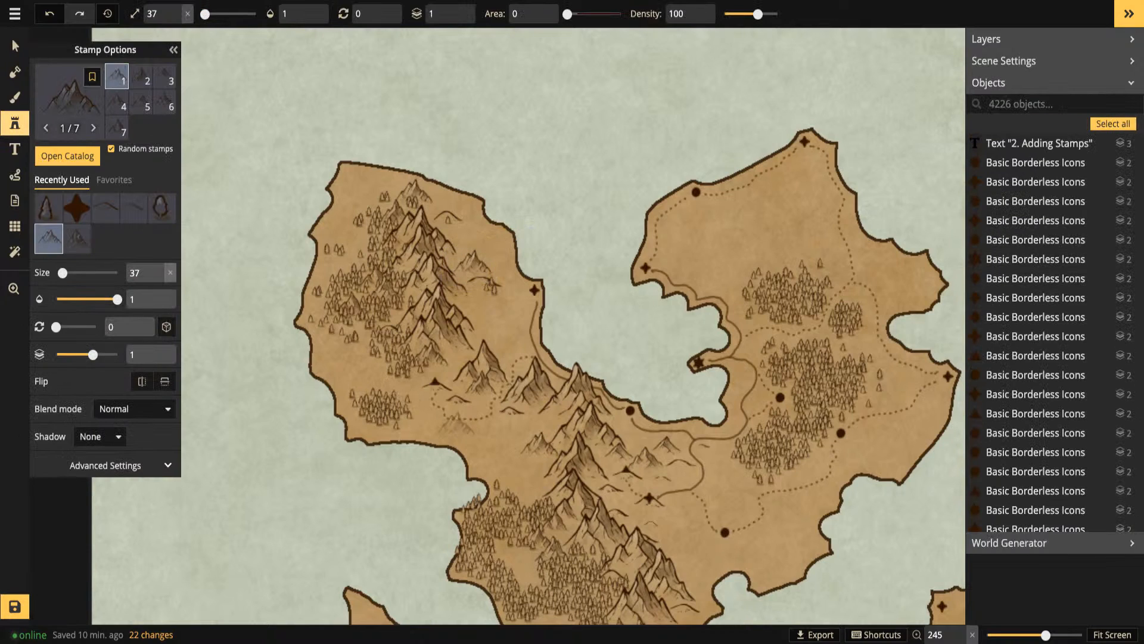
pyautogui.click(469, 417)
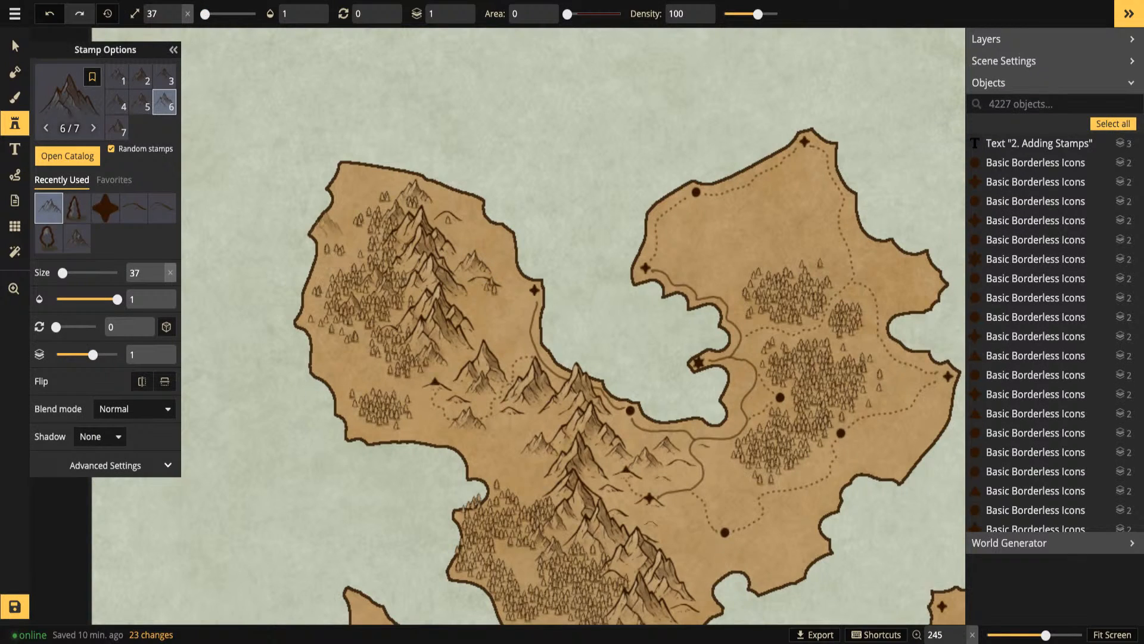
pyautogui.click(15, 46)
pyautogui.press('Delete')
# Reuse the small hill stamp at size 56 to add small hills just south of the northwestern peninsula's dotted trail
pyautogui.click(485, 281)
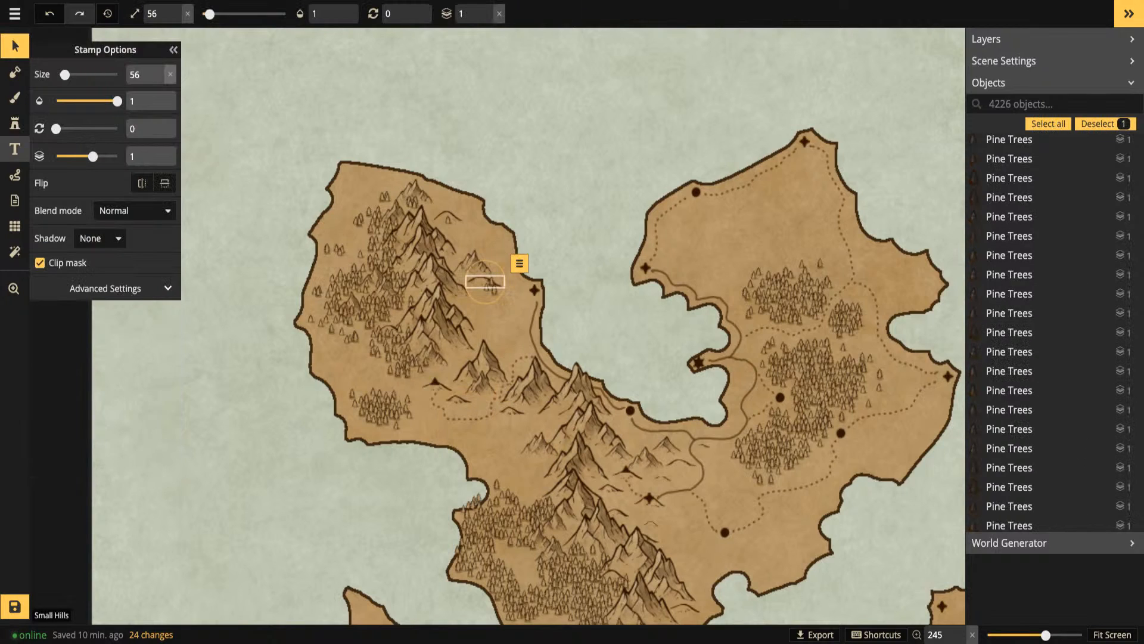
pyautogui.click(15, 124)
pyautogui.click(468, 423)
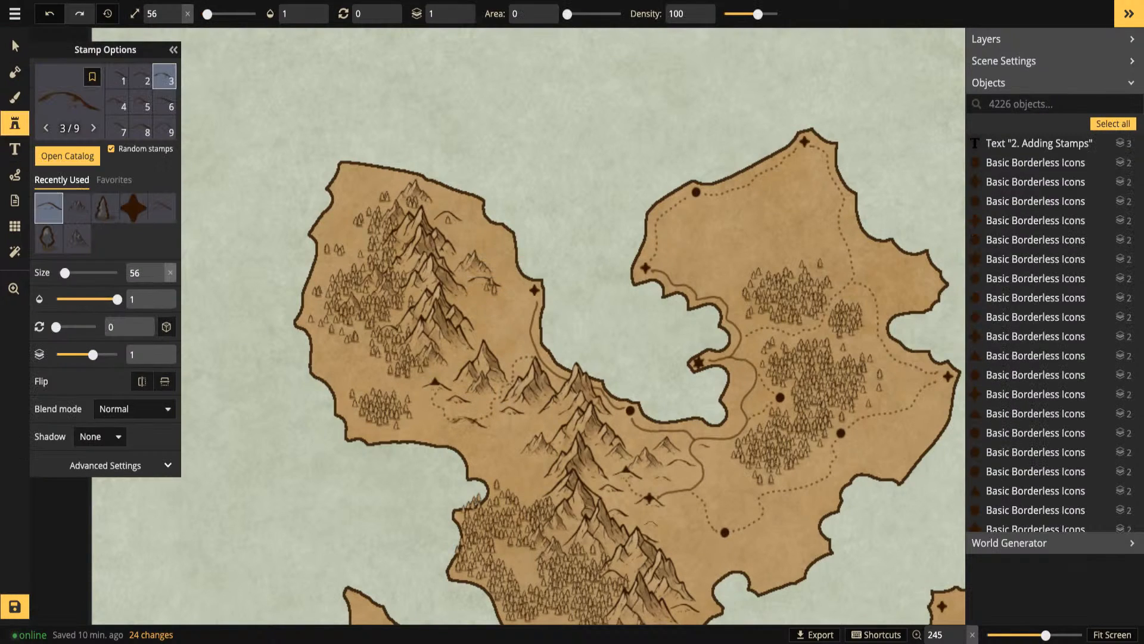
pyautogui.click(407, 394)
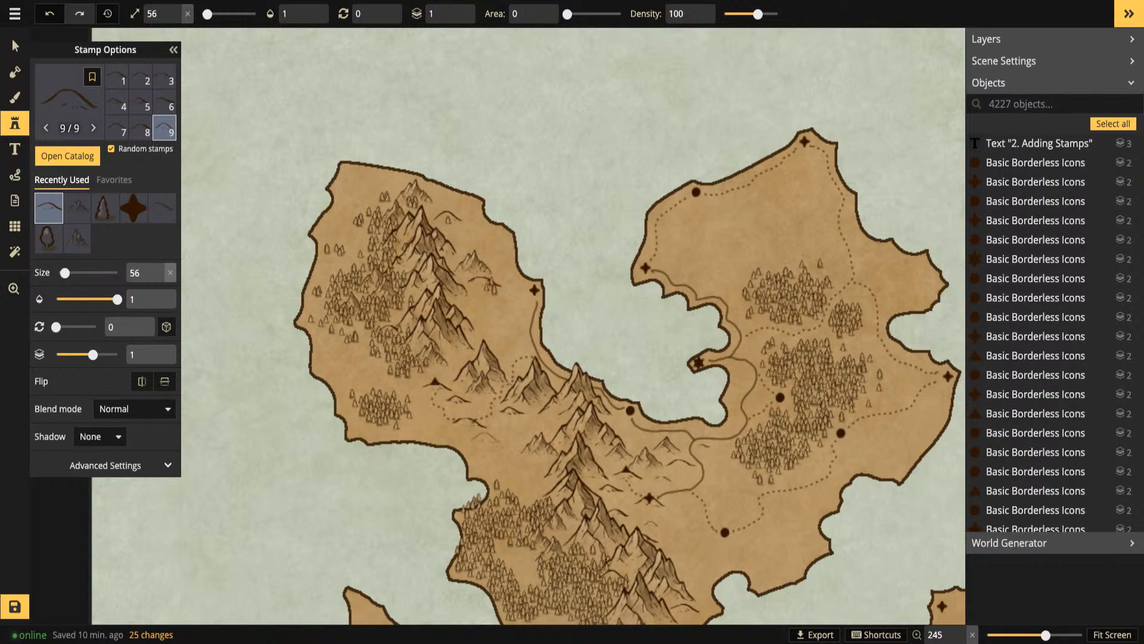
pyautogui.click(486, 438)
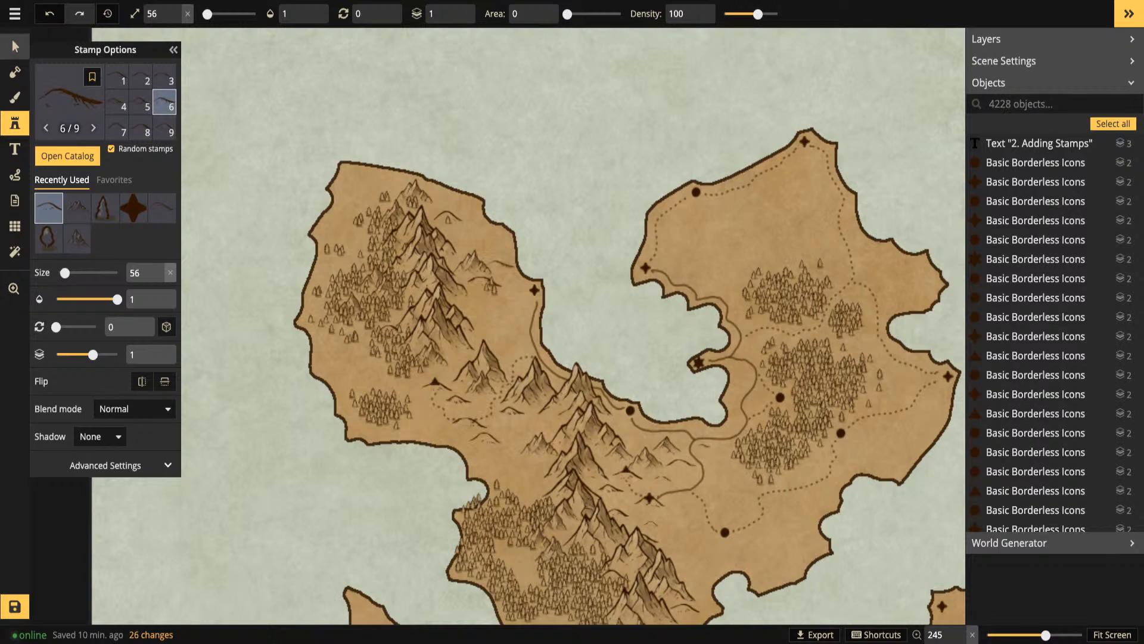
# Delete the new small hill closest to the dotted trail and move the other new hill into its place
pyautogui.click(15, 45)
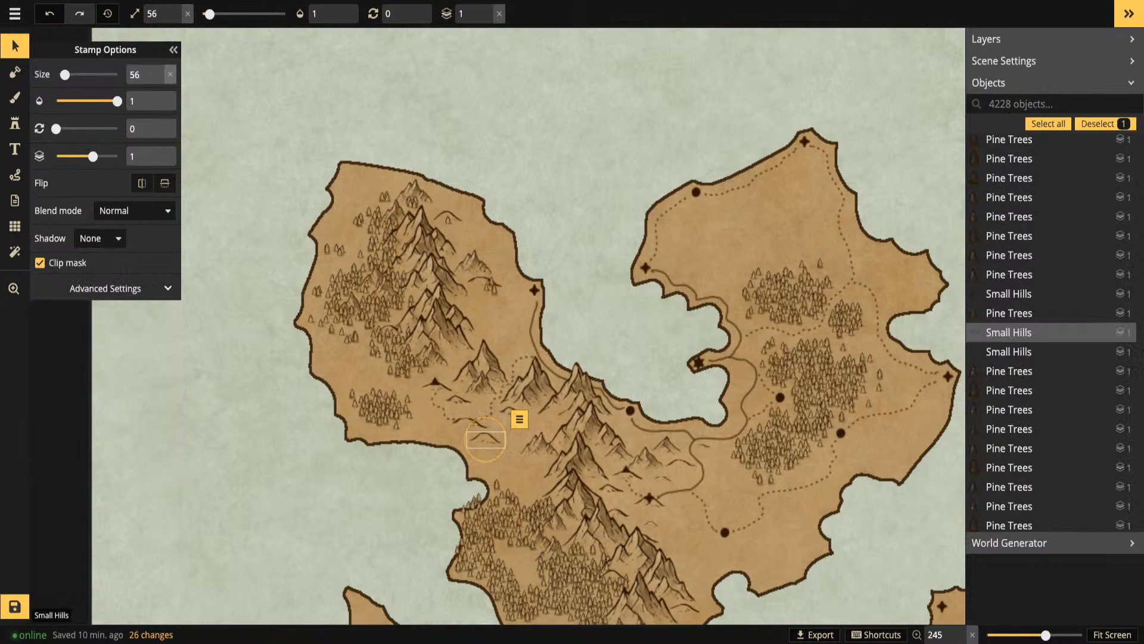
pyautogui.click(474, 422)
pyautogui.press('Delete')
pyautogui.moveTo(486, 439); pyautogui.dragTo(467, 422)
pyautogui.press('Escape')
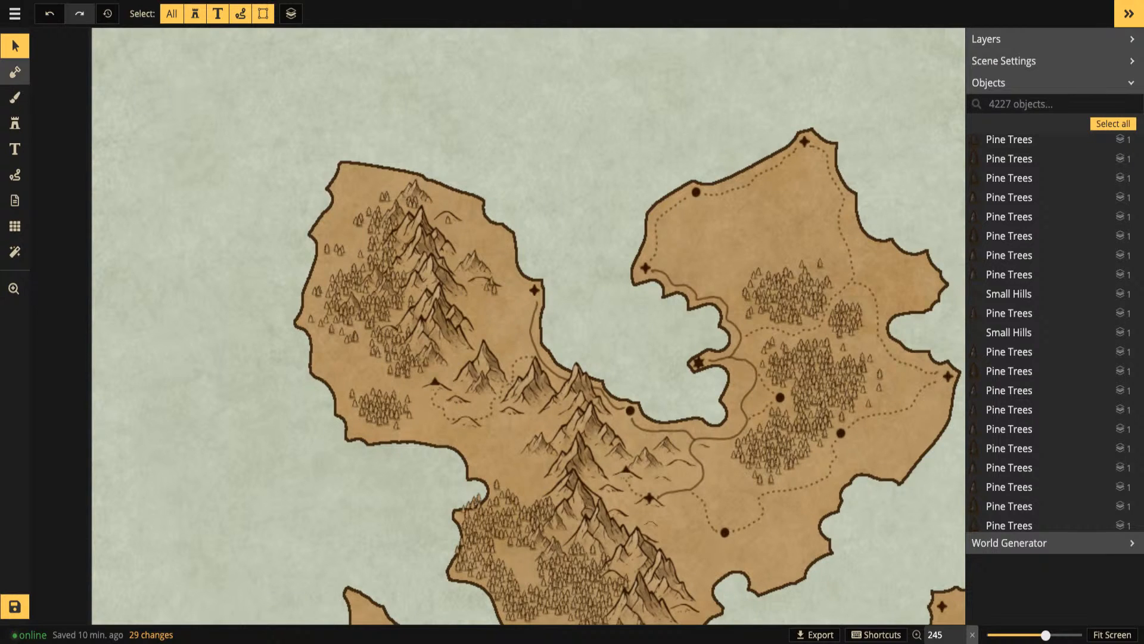
# Examine the whole map and the northwestern continent's finished roads, trails and terrain
pyautogui.scroll(-6, 439, 374)
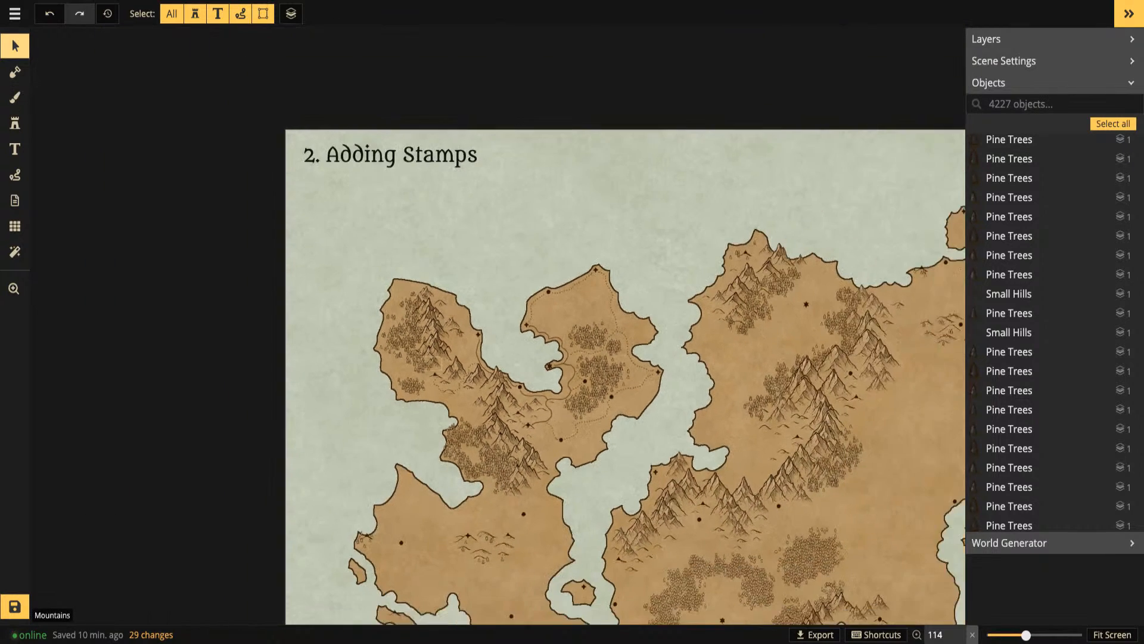
pyautogui.moveTo(536, 418); pyautogui.dragTo(455, 310)
pyautogui.scroll(2, 468, 325)
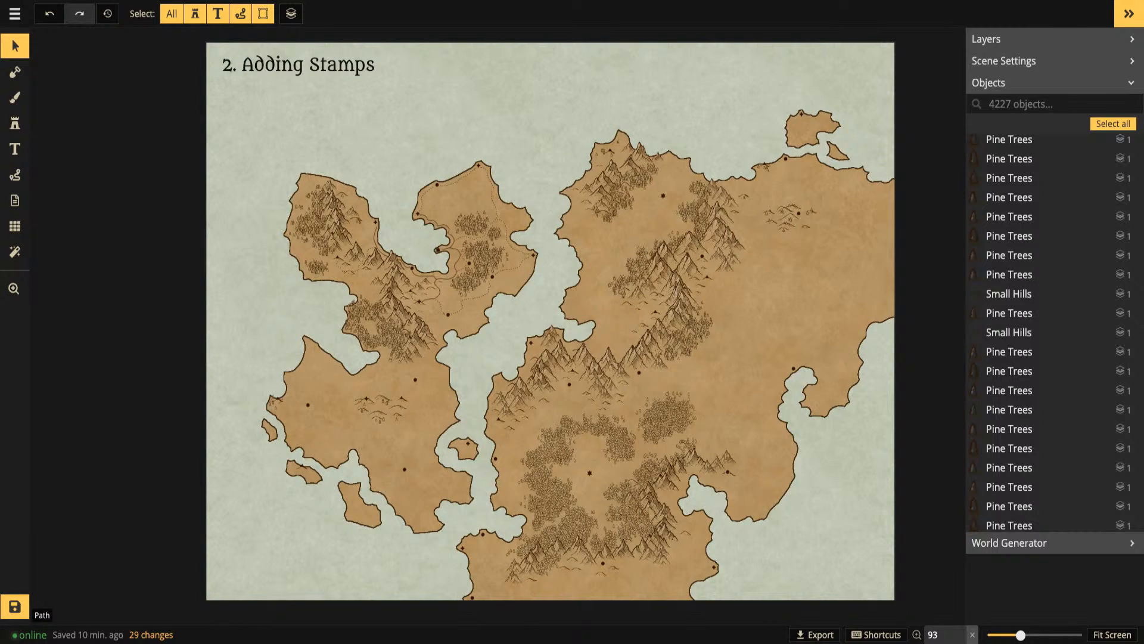
pyautogui.scroll(5, 455, 313)
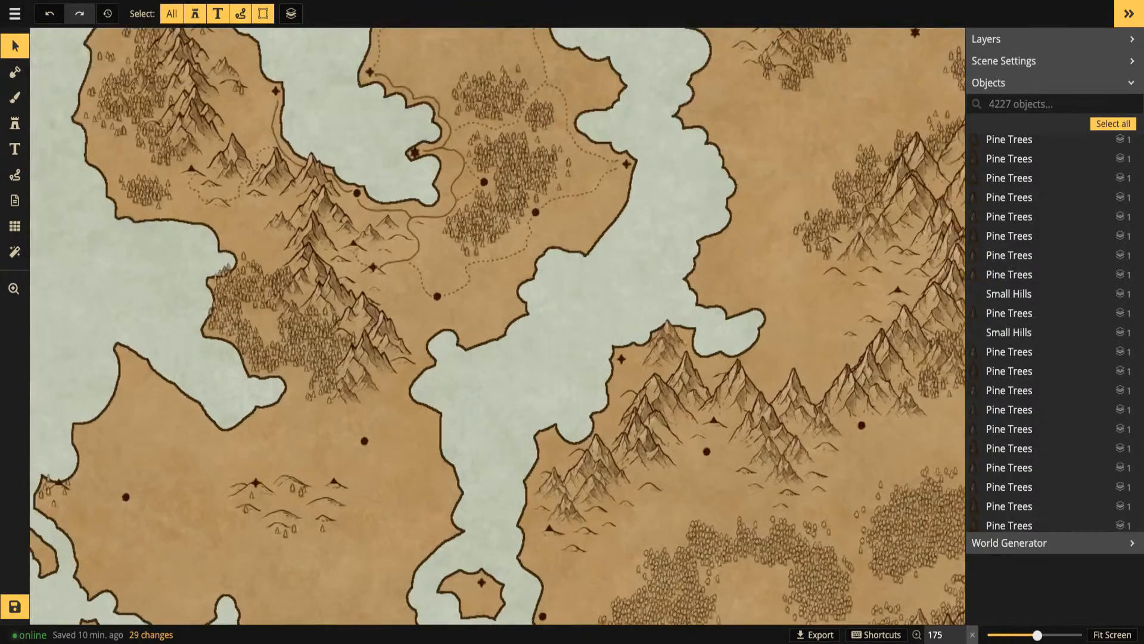
pyautogui.scroll(2, 457, 319)
pyautogui.moveTo(456, 319); pyautogui.dragTo(596, 462)
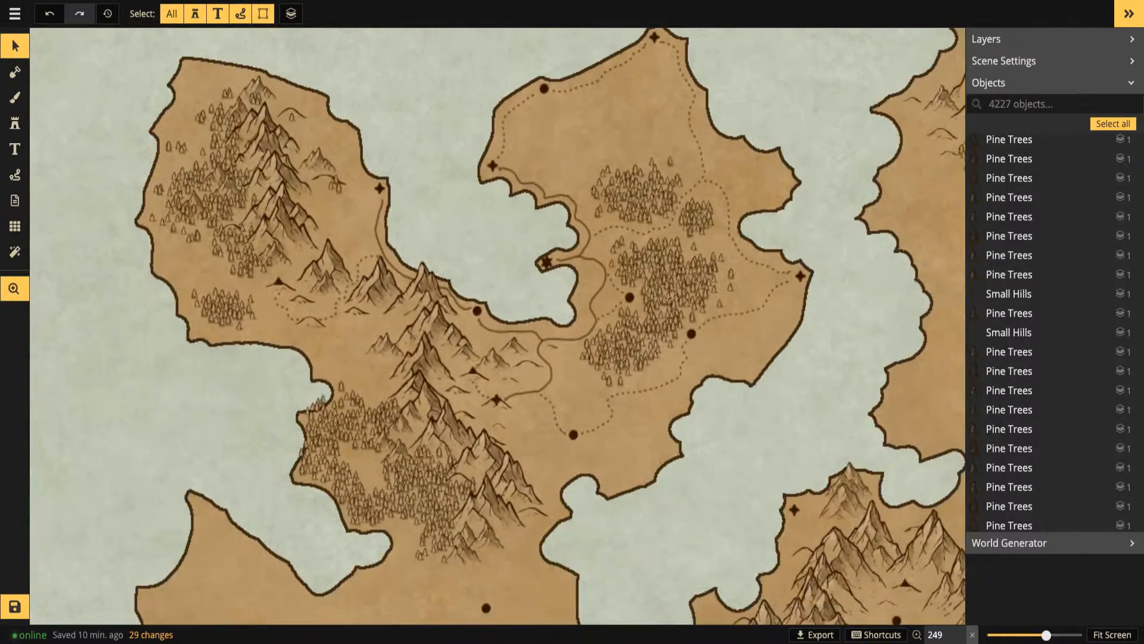
pyautogui.moveTo(381, 183); pyautogui.dragTo(391, 242)
pyautogui.scroll(-3, 391, 242)
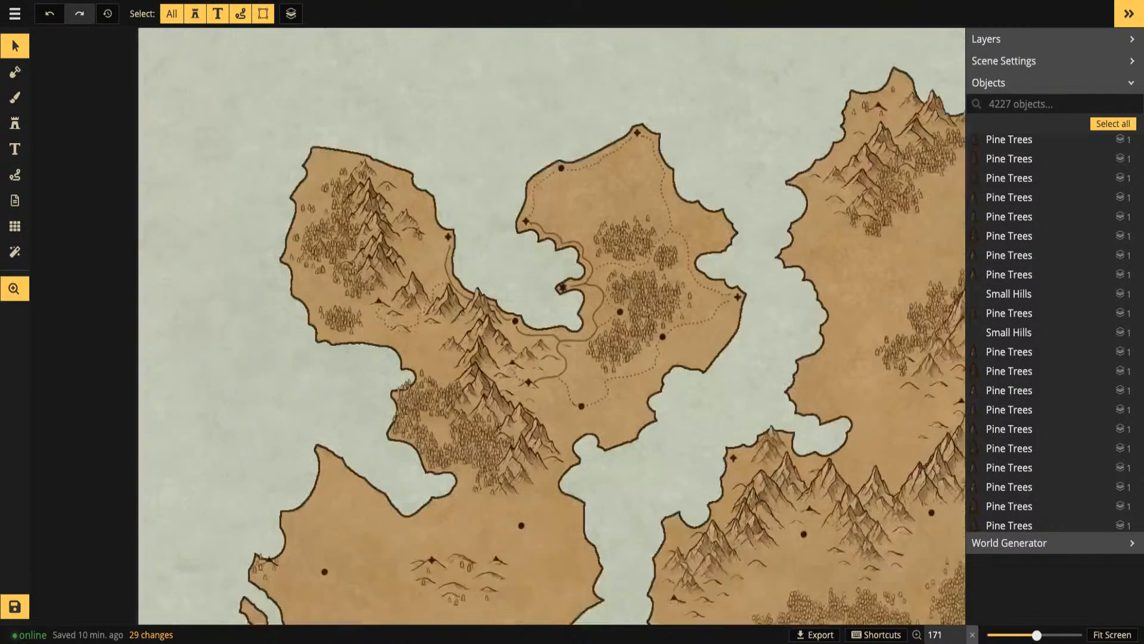
# Delete the "2. Adding Stamps" title text above the northwestern continent
pyautogui.moveTo(552, 326); pyautogui.dragTo(548, 305)
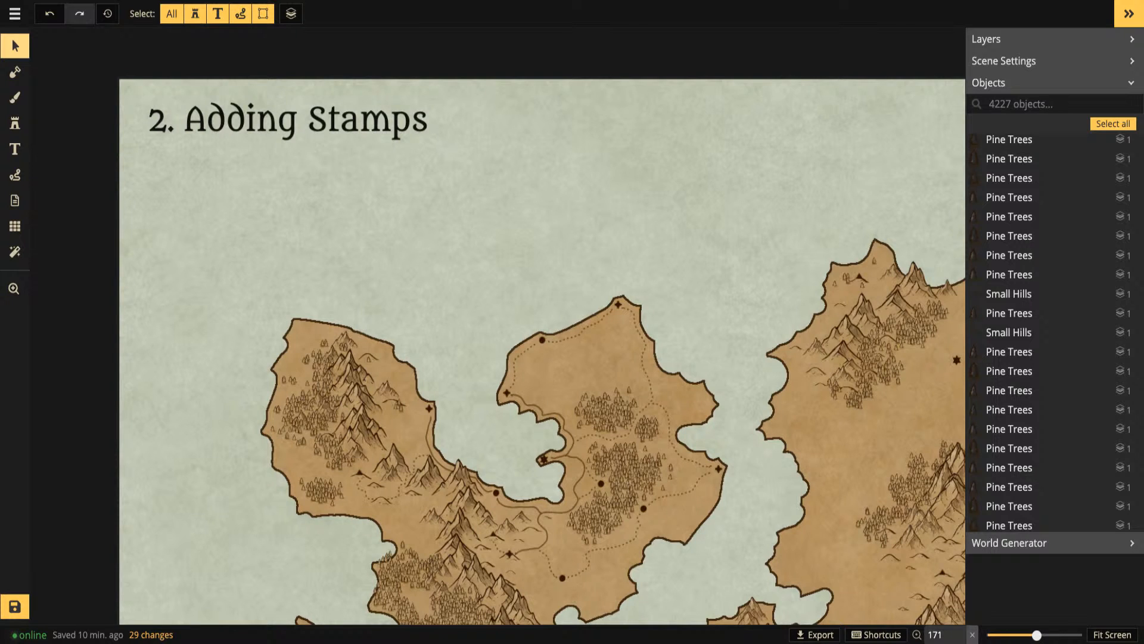
pyautogui.moveTo(591, 384); pyautogui.dragTo(581, 458)
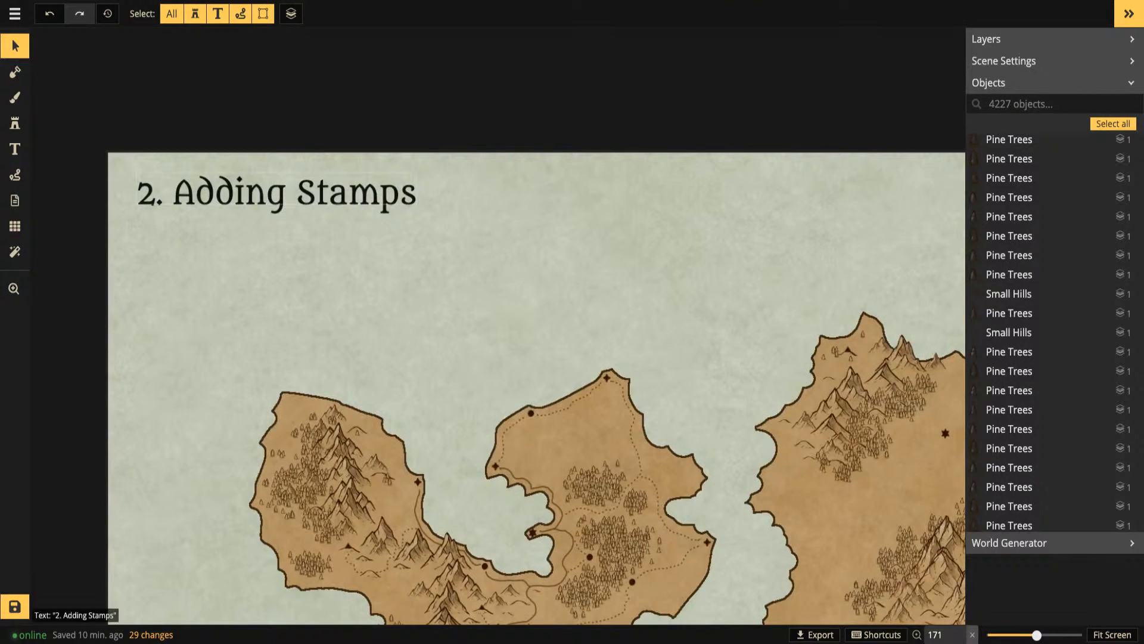
pyautogui.click(277, 193)
pyautogui.press('Delete')
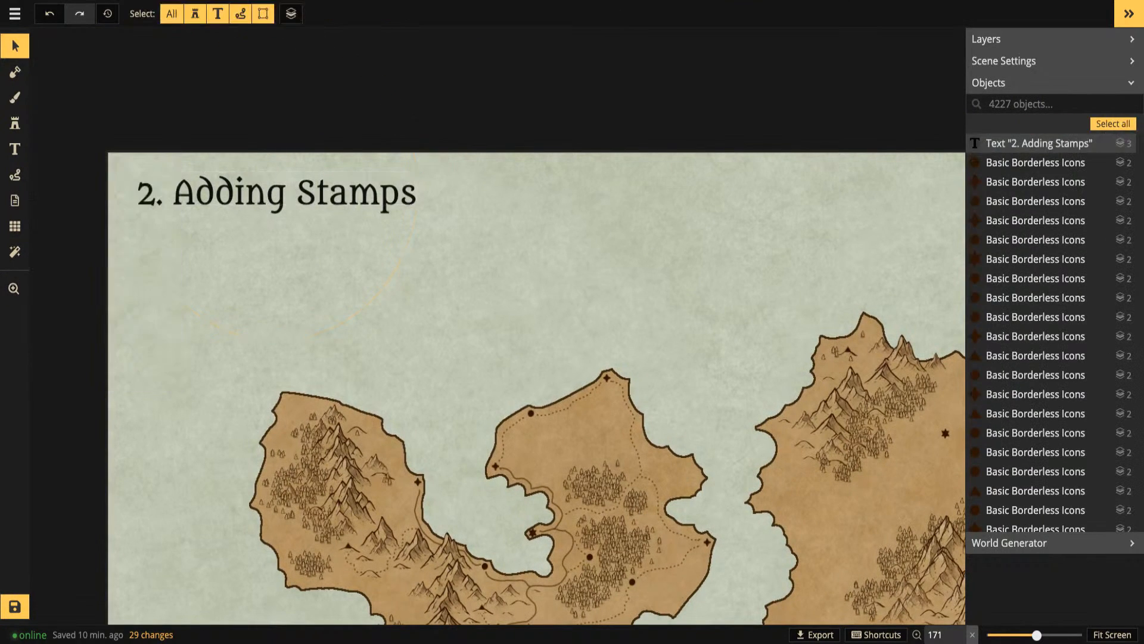
# Choose the Grass texture for the foreground brush, with titles shown in the texture catalog
pyautogui.moveTo(585, 418); pyautogui.dragTo(492, 179)
pyautogui.click(15, 97)
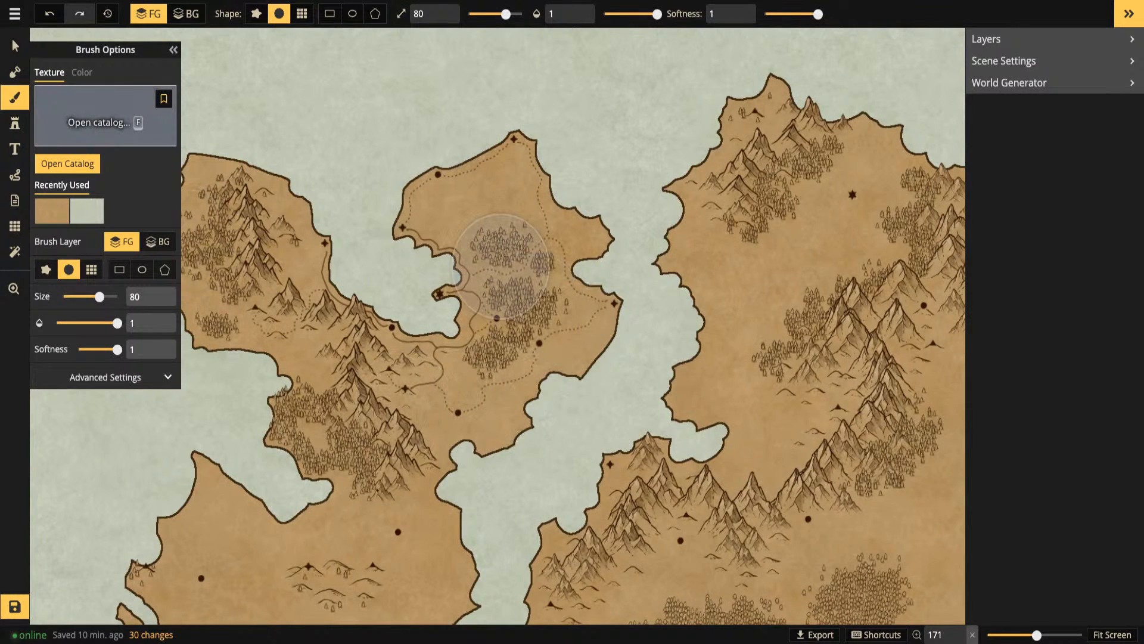
pyautogui.press('f')
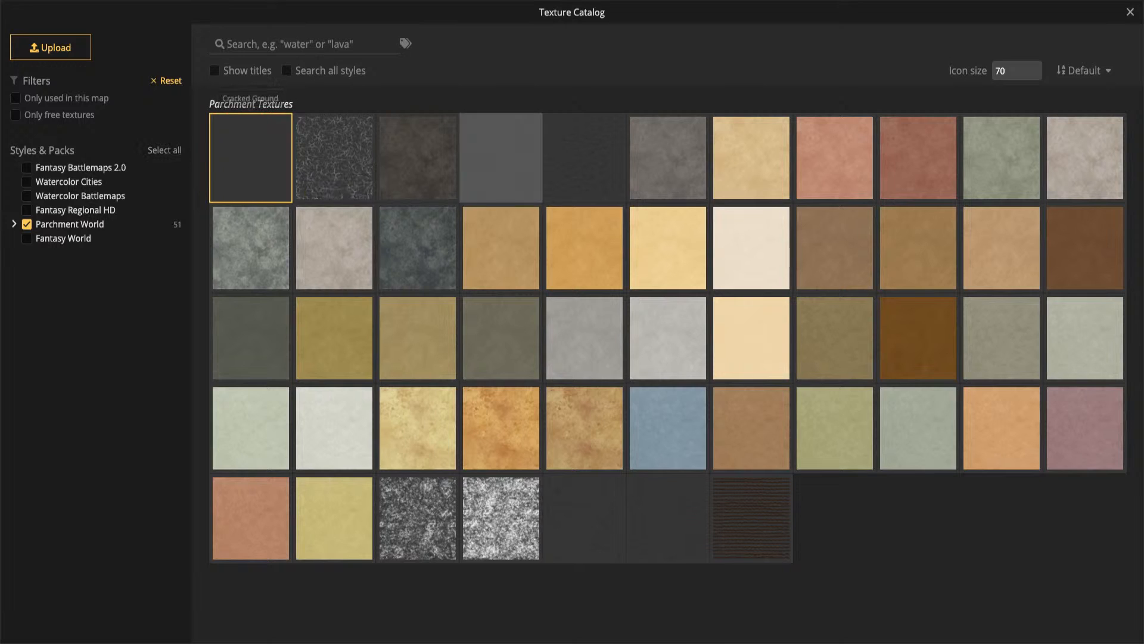
pyautogui.click(215, 70)
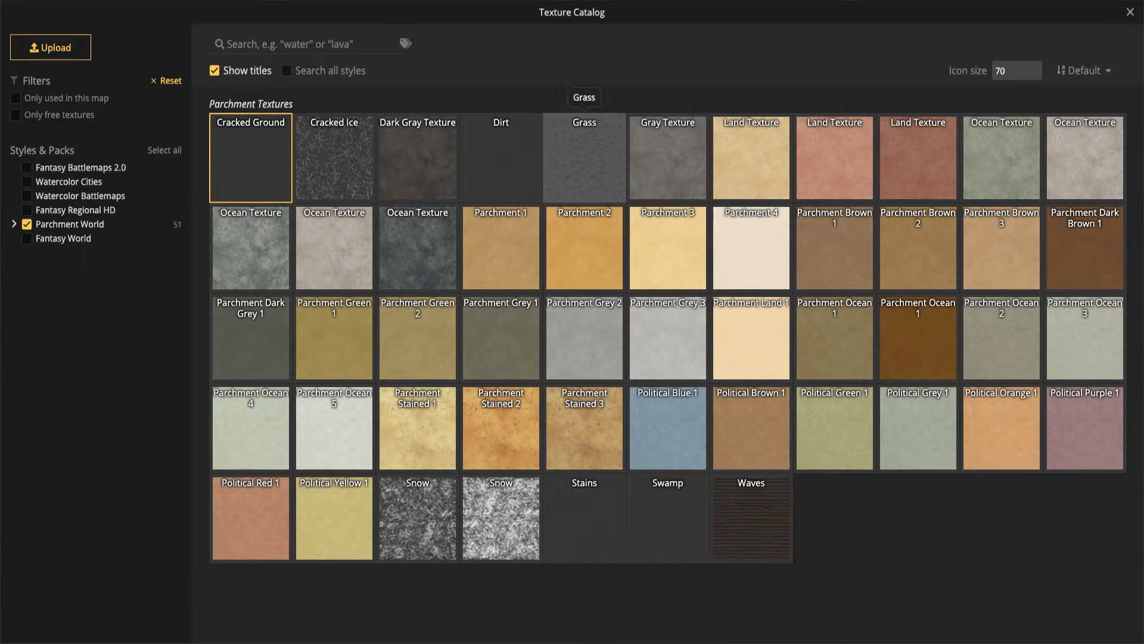
pyautogui.click(584, 158)
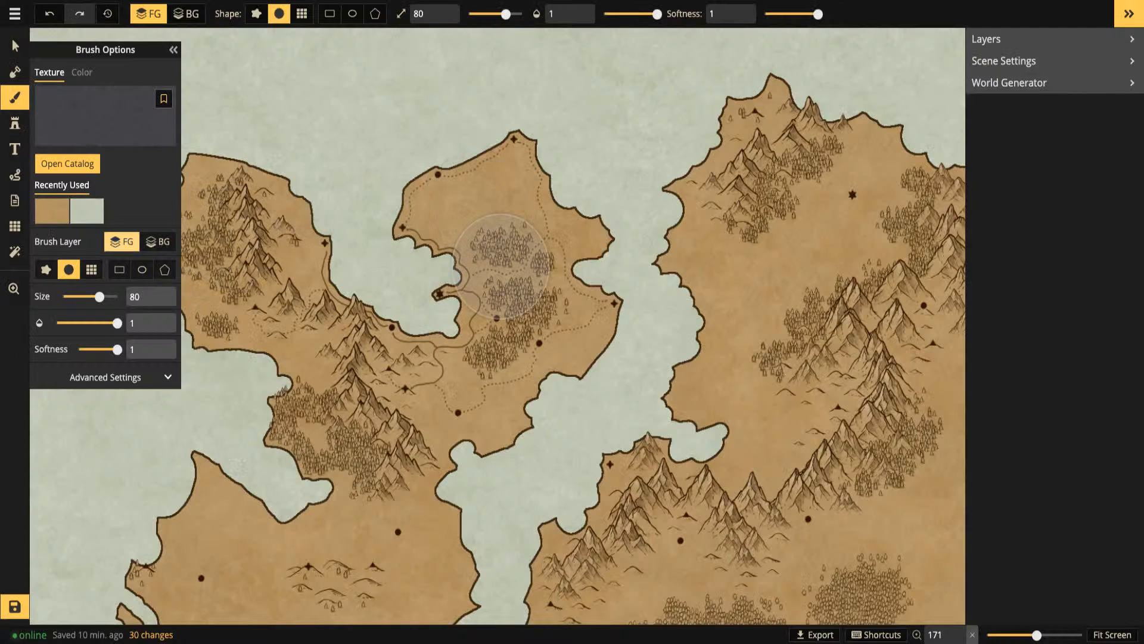
pyautogui.click(106, 377)
pyautogui.moveTo(69, 424); pyautogui.dragTo(68, 425)
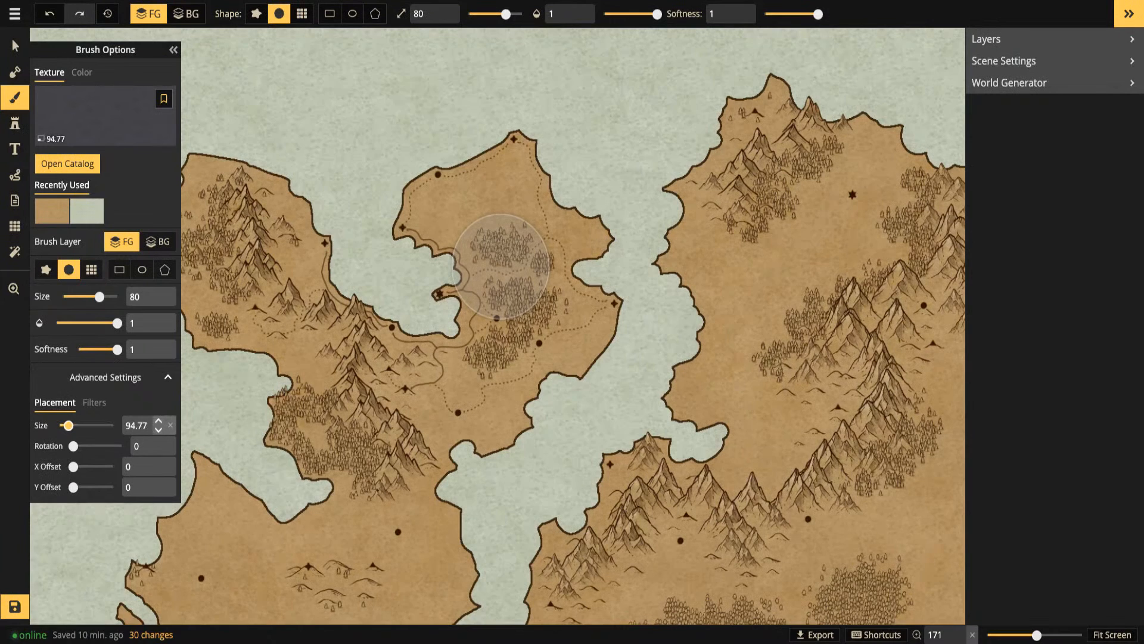
pyautogui.click(170, 425)
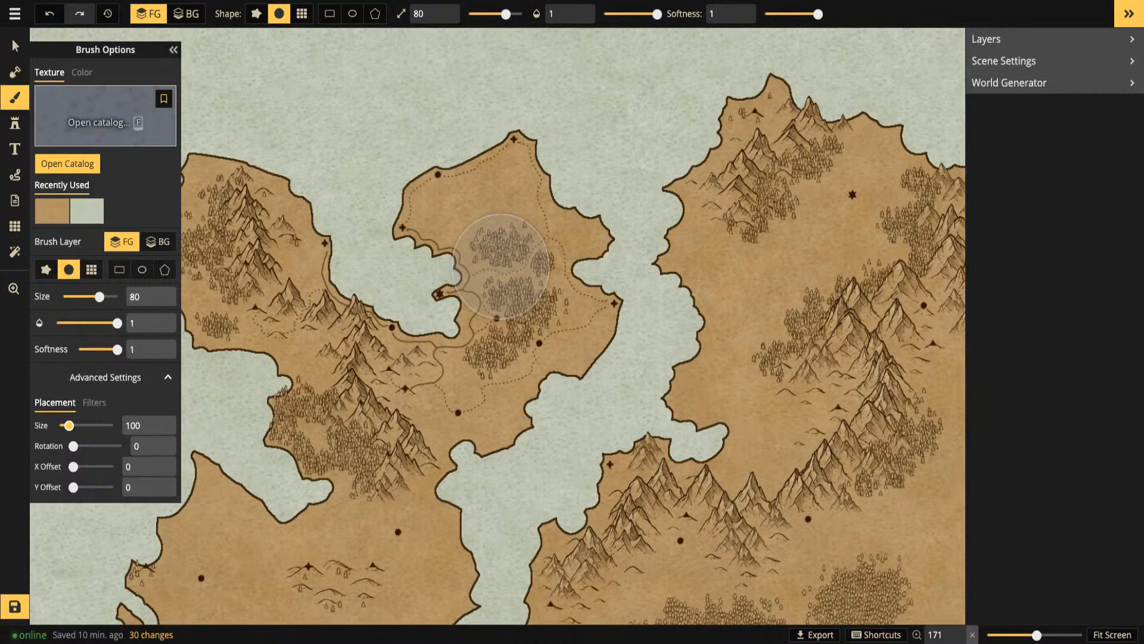
# Paint the Grass texture with a size 12 brush across the open plain between the northern coastal trail and the forest
pyautogui.click(173, 50)
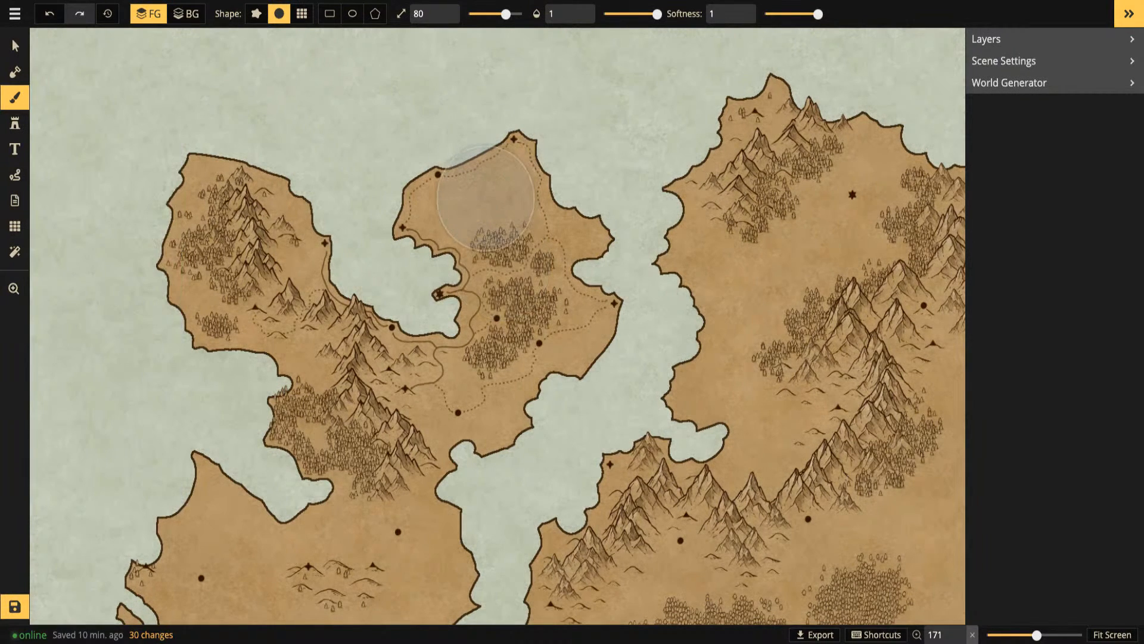
pyautogui.scroll(10, 486, 198)
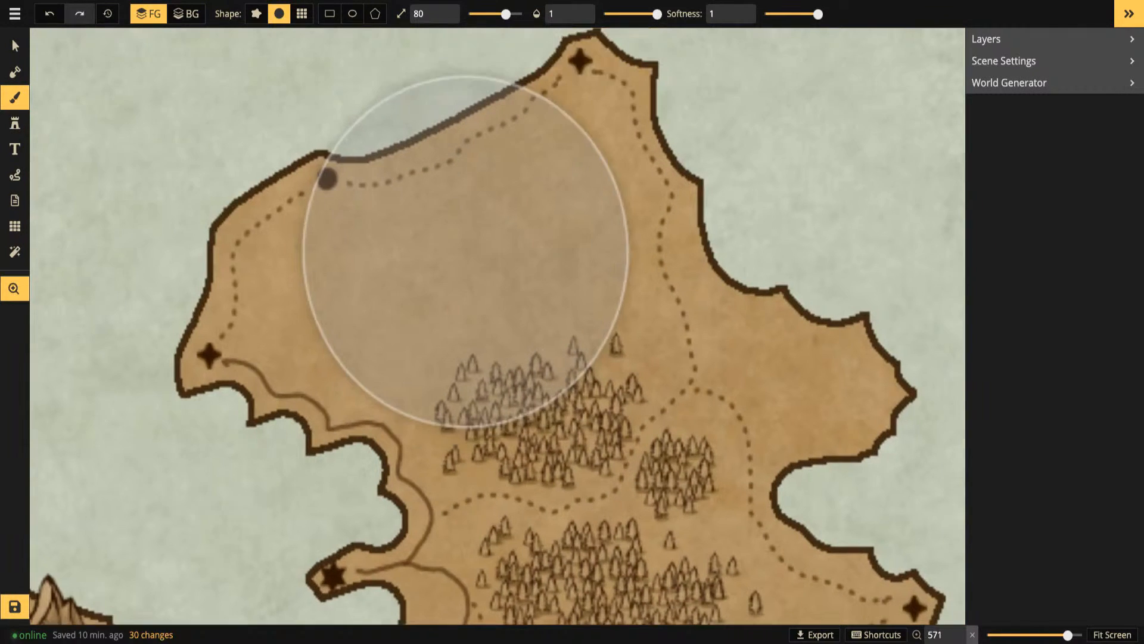
pyautogui.moveTo(466, 251); pyautogui.dragTo(448, 286)
pyautogui.click(478, 14)
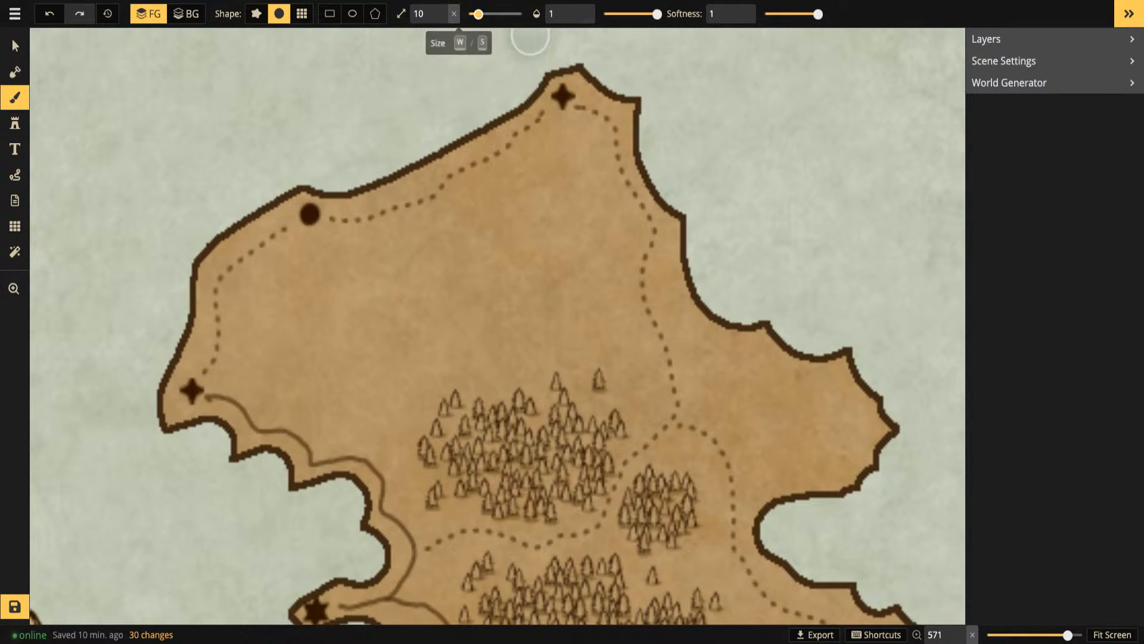
pyautogui.press('w')
pyautogui.press('w')
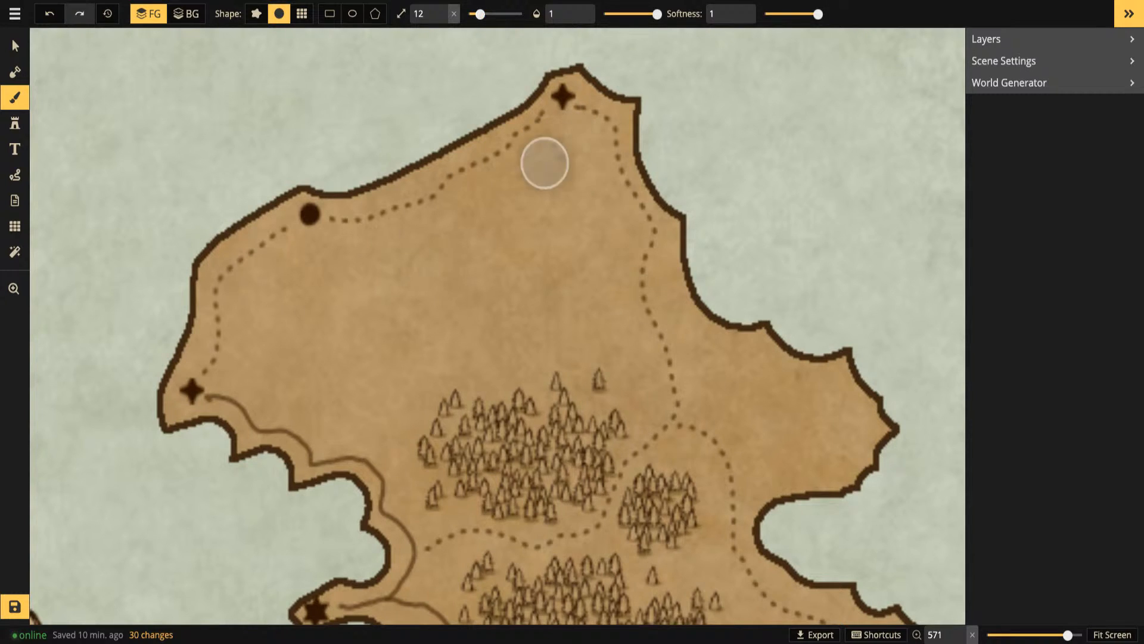
pyautogui.moveTo(516, 197)
pyautogui.mouseDown()
pyautogui.moveTo(575, 192)
pyautogui.moveTo(475, 221)
pyautogui.moveTo(586, 236)
pyautogui.moveTo(522, 249)
pyautogui.moveTo(569, 251)
pyautogui.moveTo(569, 275)
pyautogui.moveTo(622, 278)
pyautogui.moveTo(559, 315)
pyautogui.moveTo(584, 345)
pyautogui.moveTo(477, 357)
pyautogui.moveTo(395, 393)
pyautogui.moveTo(404, 404)
pyautogui.moveTo(288, 395)
pyautogui.moveTo(257, 291)
pyautogui.moveTo(375, 258)
pyautogui.moveTo(487, 239)
pyautogui.moveTo(356, 274)
pyautogui.moveTo(282, 311)
pyautogui.moveTo(464, 295)
pyautogui.moveTo(290, 347)
pyautogui.moveTo(468, 338)
pyautogui.moveTo(351, 368)
pyautogui.moveTo(559, 320)
pyautogui.moveTo(476, 257)
pyautogui.moveTo(541, 231)
pyautogui.moveTo(532, 183)
pyautogui.moveTo(383, 245)
pyautogui.moveTo(276, 327)
pyautogui.moveTo(506, 310)
pyautogui.moveTo(600, 331)
pyautogui.mouseUp()
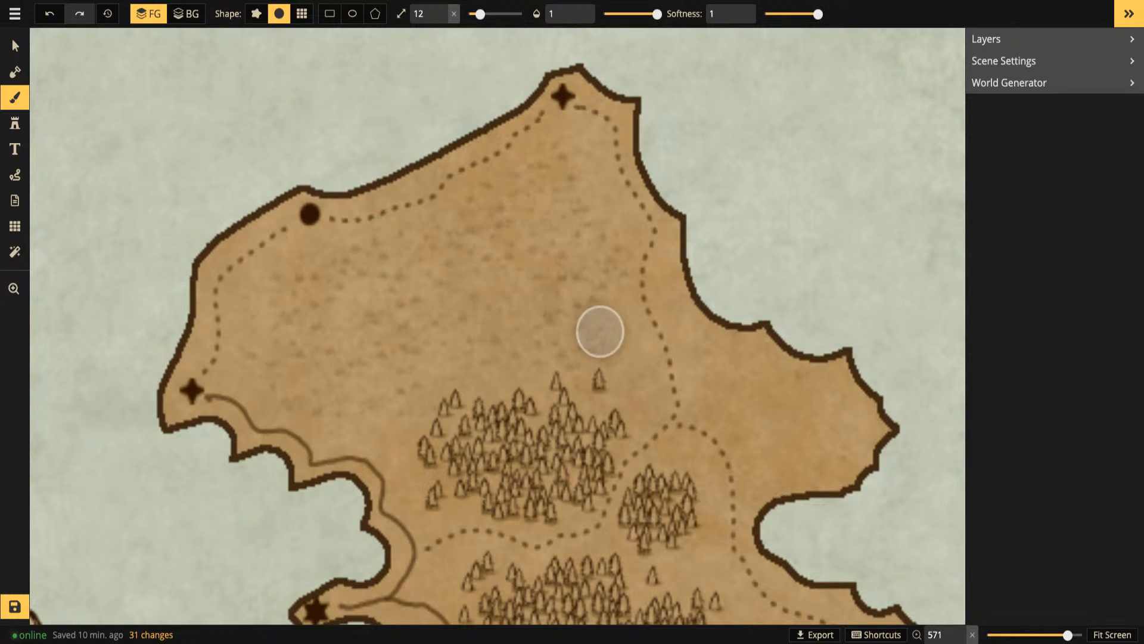
# Paint over parts of the northern grassland again to build denser patches in the west, near the northern tip and above the forest
pyautogui.moveTo(600, 331)
pyautogui.mouseDown()
pyautogui.moveTo(363, 311)
pyautogui.moveTo(337, 324)
pyautogui.moveTo(344, 307)
pyautogui.moveTo(326, 329)
pyautogui.moveTo(315, 309)
pyautogui.moveTo(357, 314)
pyautogui.moveTo(302, 327)
pyautogui.moveTo(347, 309)
pyautogui.moveTo(370, 331)
pyautogui.moveTo(360, 292)
pyautogui.moveTo(370, 284)
pyautogui.moveTo(323, 298)
pyautogui.mouseUp()
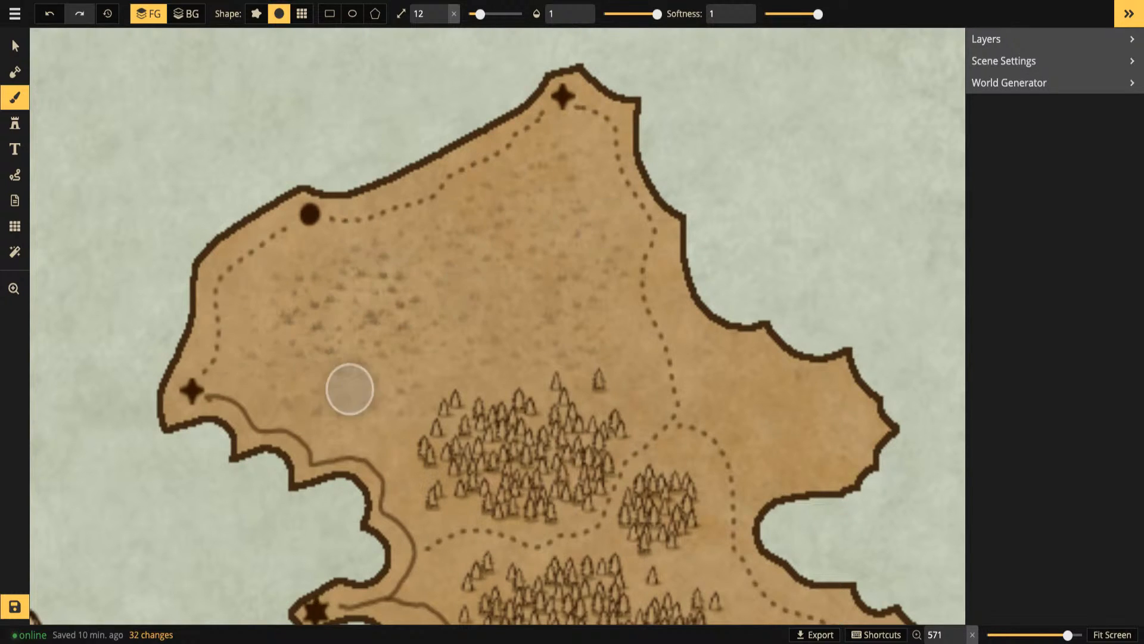
pyautogui.moveTo(570, 214)
pyautogui.mouseDown()
pyautogui.moveTo(520, 209)
pyautogui.moveTo(547, 184)
pyautogui.moveTo(553, 205)
pyautogui.moveTo(529, 184)
pyautogui.moveTo(563, 183)
pyautogui.mouseUp()
pyautogui.moveTo(528, 325)
pyautogui.mouseDown()
pyautogui.moveTo(487, 348)
pyautogui.moveTo(505, 362)
pyautogui.moveTo(524, 353)
pyautogui.moveTo(501, 344)
pyautogui.moveTo(503, 332)
pyautogui.moveTo(524, 345)
pyautogui.moveTo(512, 358)
pyautogui.moveTo(487, 349)
pyautogui.moveTo(490, 364)
pyautogui.moveTo(518, 351)
pyautogui.mouseUp()
pyautogui.moveTo(527, 198)
pyautogui.mouseDown()
pyautogui.moveTo(561, 183)
pyautogui.moveTo(579, 192)
pyautogui.moveTo(321, 307)
pyautogui.moveTo(380, 289)
pyautogui.mouseUp()
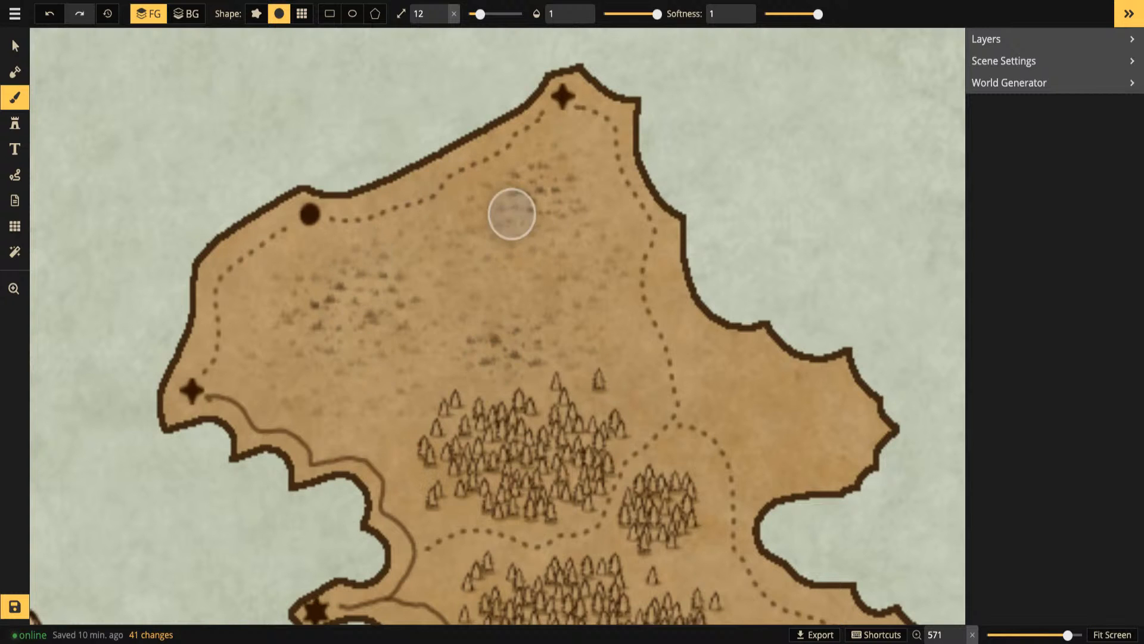
# Paint the Grass texture with the size 12 foreground brush onto the open ground east and south of the northwestern continent's western mountains
pyautogui.scroll(-1, 469, 293)
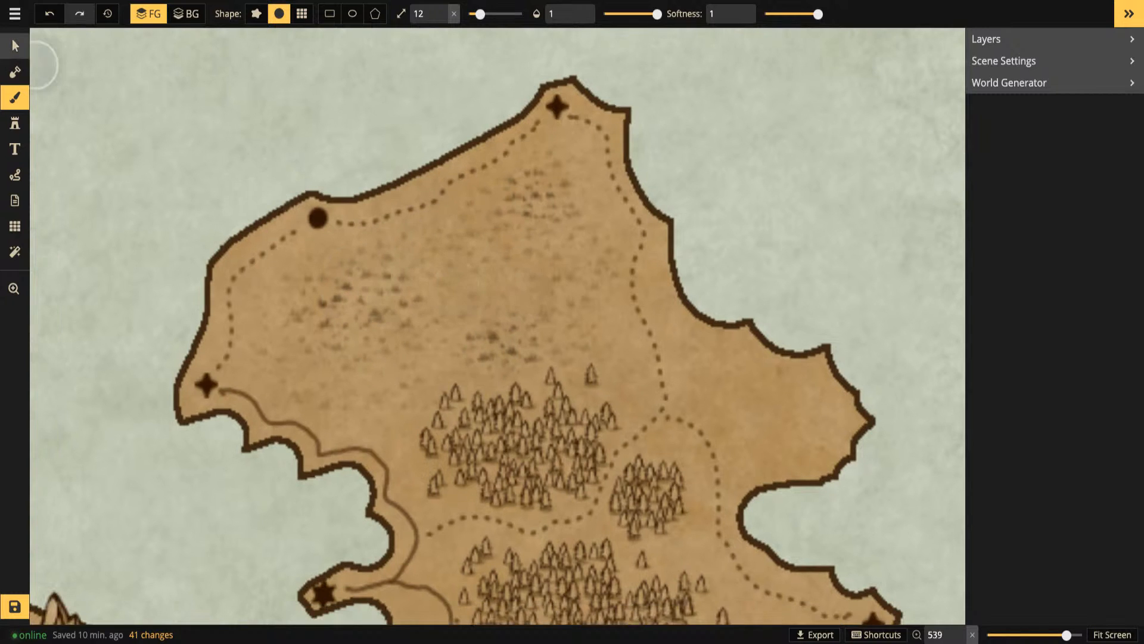
pyautogui.scroll(-10, 554, 181)
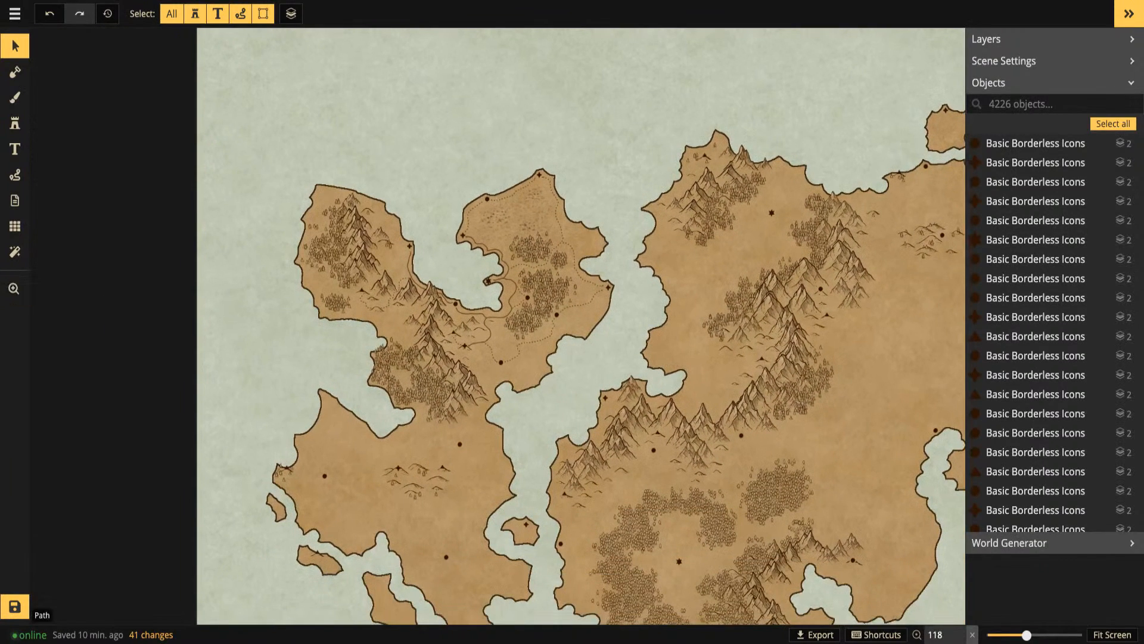
pyautogui.scroll(3, 567, 287)
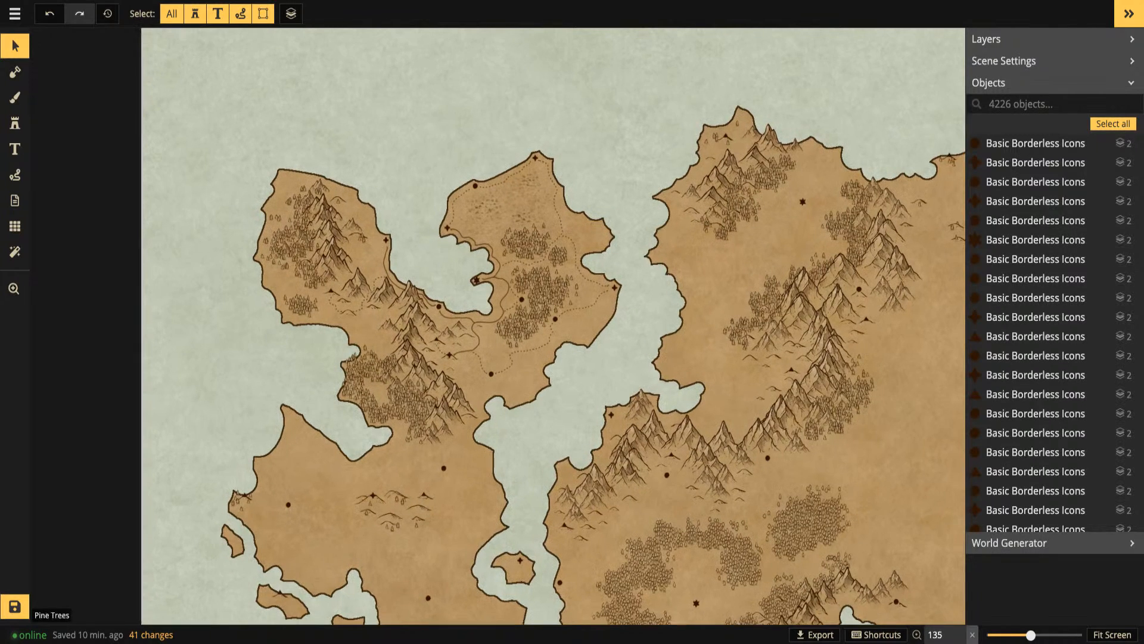
pyautogui.scroll(2, 524, 280)
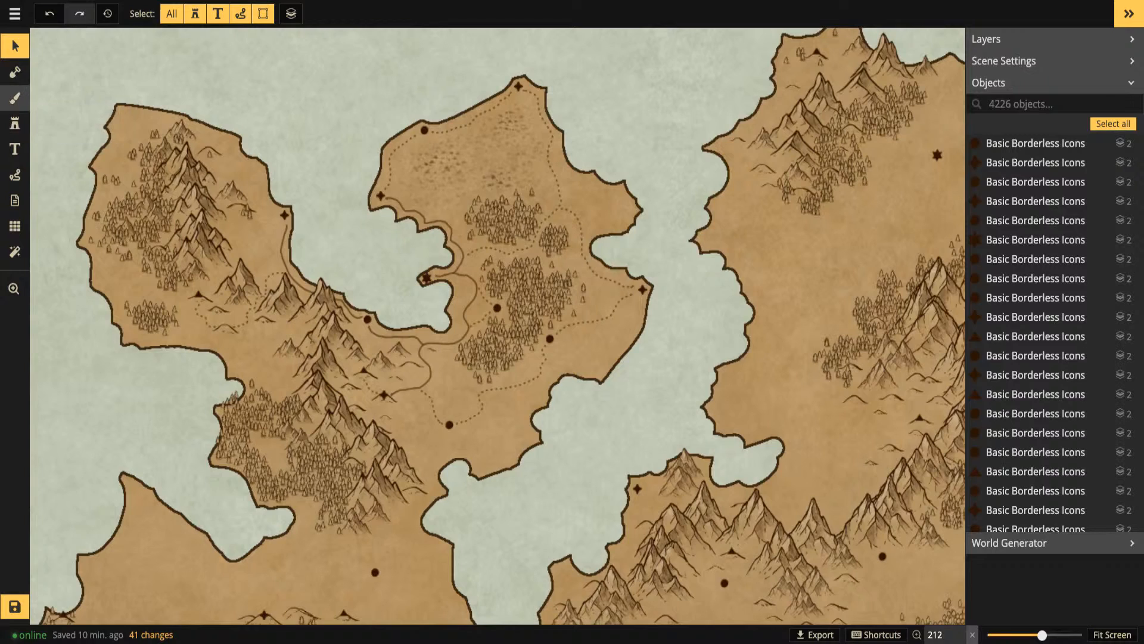
pyautogui.click(15, 97)
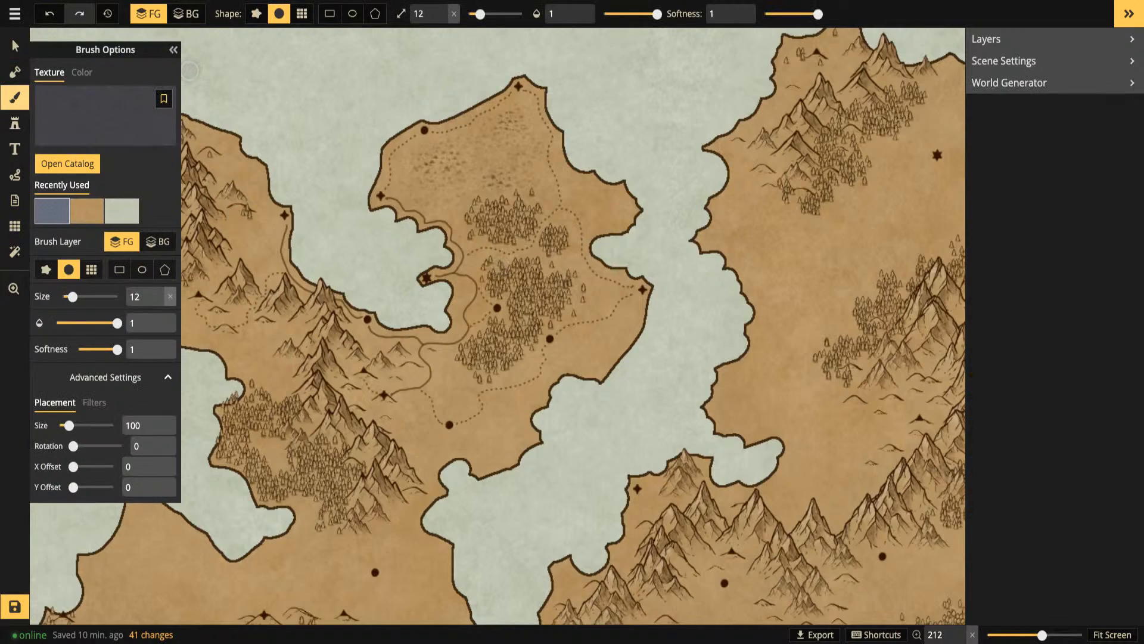
pyautogui.click(173, 49)
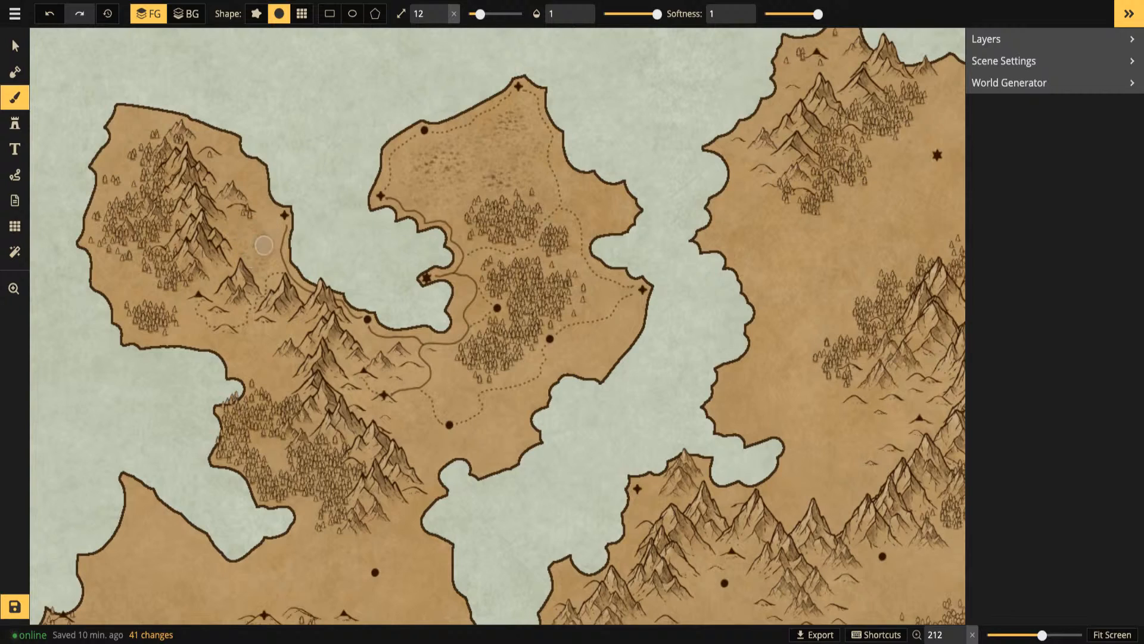
pyautogui.moveTo(254, 237); pyautogui.dragTo(248, 246)
pyautogui.moveTo(242, 333); pyautogui.dragTo(248, 335)
# Brush Grass onto the plains south and east of the central forest, the northeastern headland and the far western coast of the northwestern continent
pyautogui.moveTo(448, 372); pyautogui.dragTo(447, 390)
pyautogui.moveTo(410, 411)
pyautogui.mouseDown()
pyautogui.moveTo(424, 446)
pyautogui.moveTo(436, 434)
pyautogui.mouseUp()
pyautogui.click(487, 434)
pyautogui.click(496, 431)
pyautogui.moveTo(584, 334)
pyautogui.mouseDown()
pyautogui.moveTo(582, 353)
pyautogui.moveTo(620, 329)
pyautogui.moveTo(586, 335)
pyautogui.moveTo(589, 354)
pyautogui.moveTo(607, 352)
pyautogui.moveTo(580, 343)
pyautogui.moveTo(589, 355)
pyautogui.moveTo(614, 339)
pyautogui.moveTo(610, 298)
pyautogui.mouseUp()
pyautogui.moveTo(580, 182)
pyautogui.mouseDown()
pyautogui.moveTo(607, 208)
pyautogui.moveTo(599, 219)
pyautogui.moveTo(590, 180)
pyautogui.mouseUp()
pyautogui.moveTo(121, 270)
pyautogui.mouseDown()
pyautogui.moveTo(112, 280)
pyautogui.moveTo(119, 266)
pyautogui.moveTo(133, 270)
pyautogui.mouseUp()
# Examine the grass coverage across the northwestern continent and compare it with the bare neighbouring lands
pyautogui.scroll(-2, 268, 298)
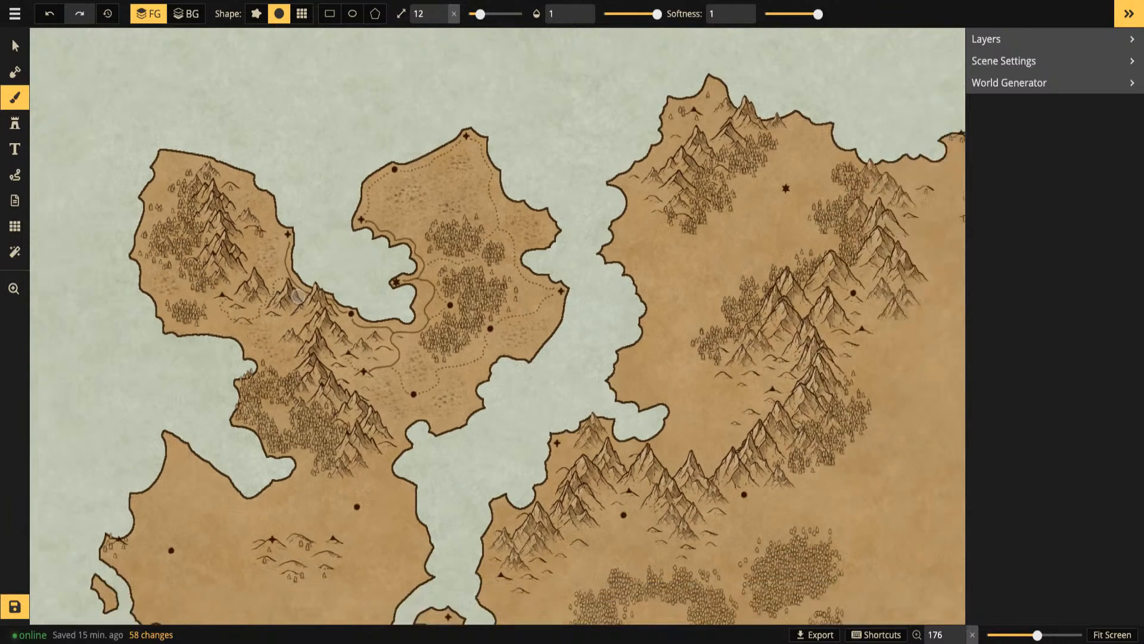
pyautogui.scroll(-4, 296, 296)
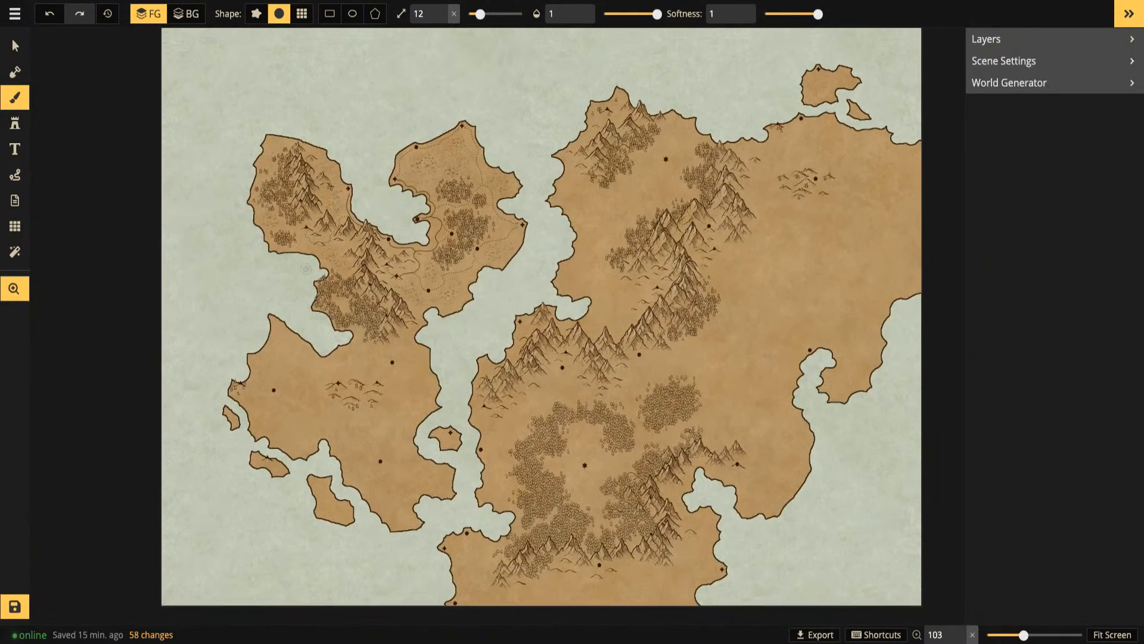
pyautogui.moveTo(504, 284); pyautogui.dragTo(480, 319)
pyautogui.scroll(1, 339, 371)
pyautogui.scroll(4, 339, 371)
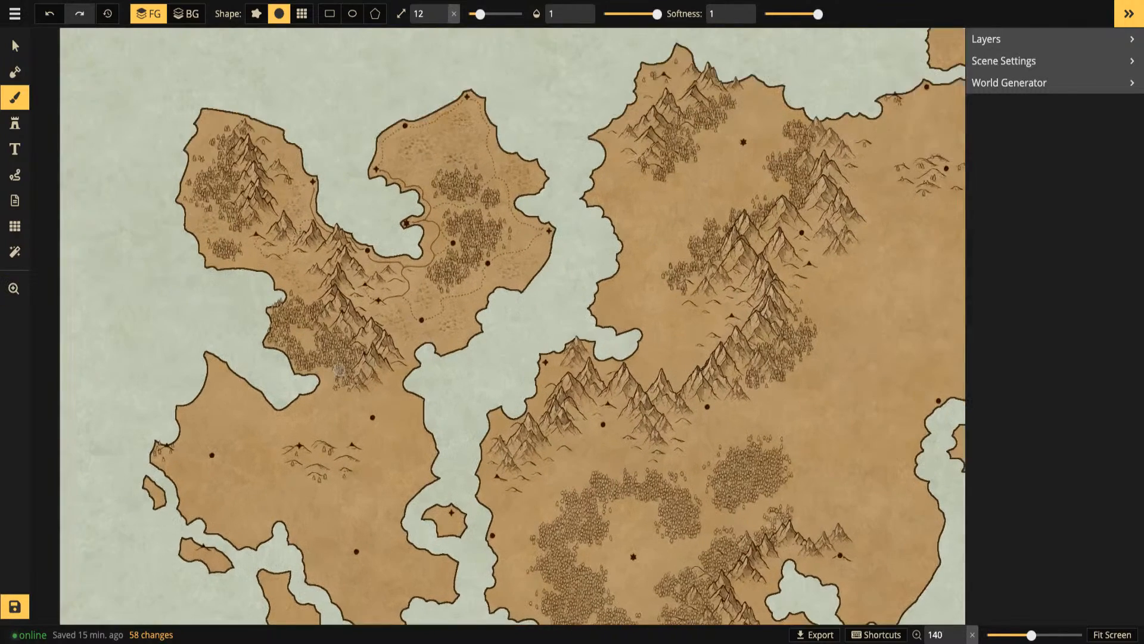
pyautogui.moveTo(368, 315); pyautogui.dragTo(352, 389)
pyautogui.moveTo(634, 347); pyautogui.dragTo(427, 338)
pyautogui.scroll(-1, 427, 338)
pyautogui.scroll(-3, 427, 337)
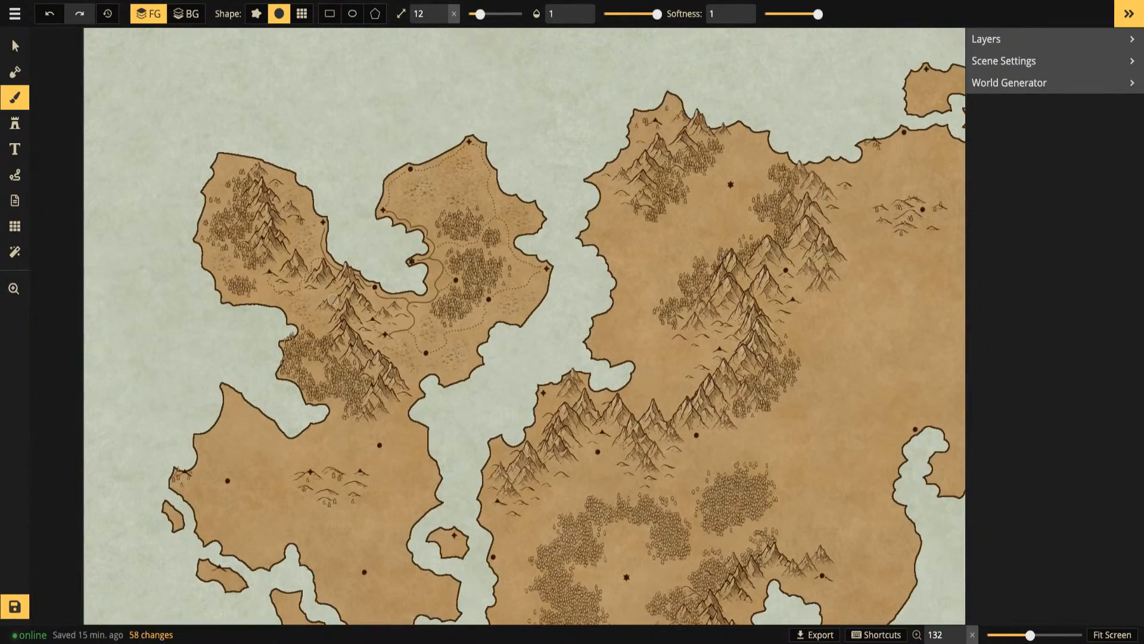
pyautogui.scroll(3, 333, 299)
pyautogui.moveTo(448, 176); pyautogui.dragTo(454, 298)
pyautogui.scroll(-3, 453, 298)
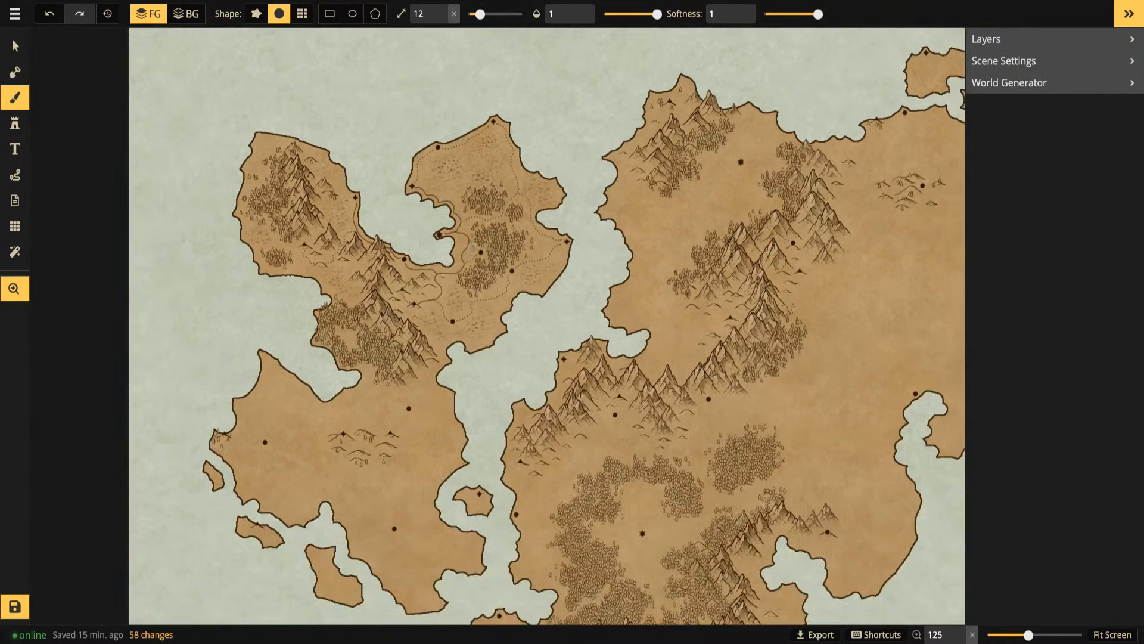
pyautogui.moveTo(473, 247); pyautogui.dragTo(403, 285)
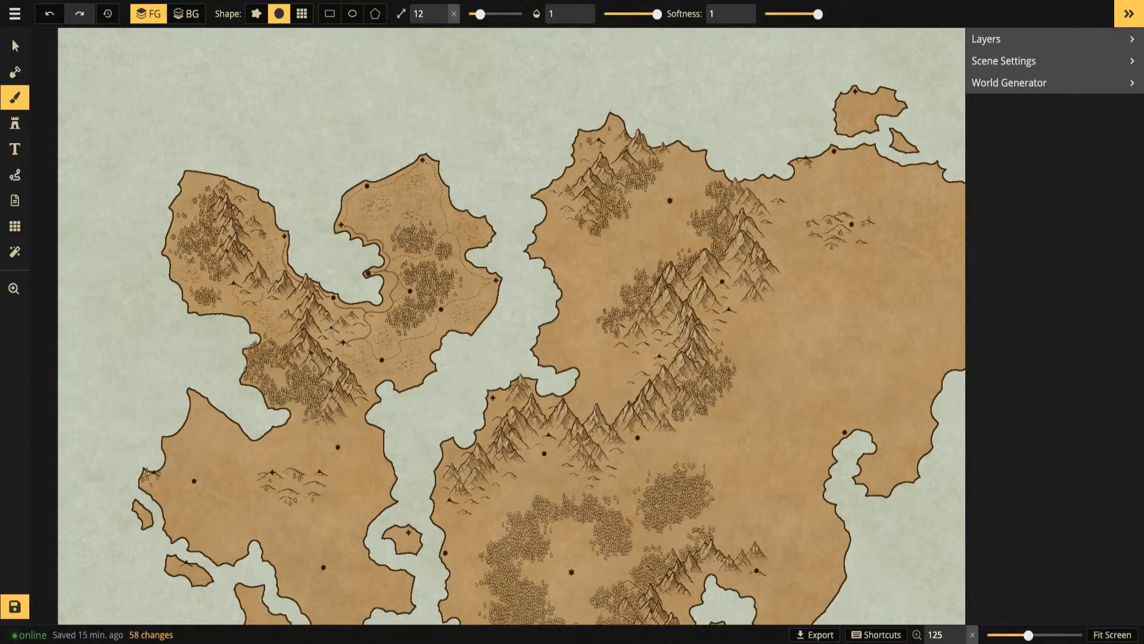
# Fill remaining gaps with Grass near the inner bay road, in the southwestern forest's clearing and along the southern foot of the mountains
pyautogui.scroll(5, 394, 340)
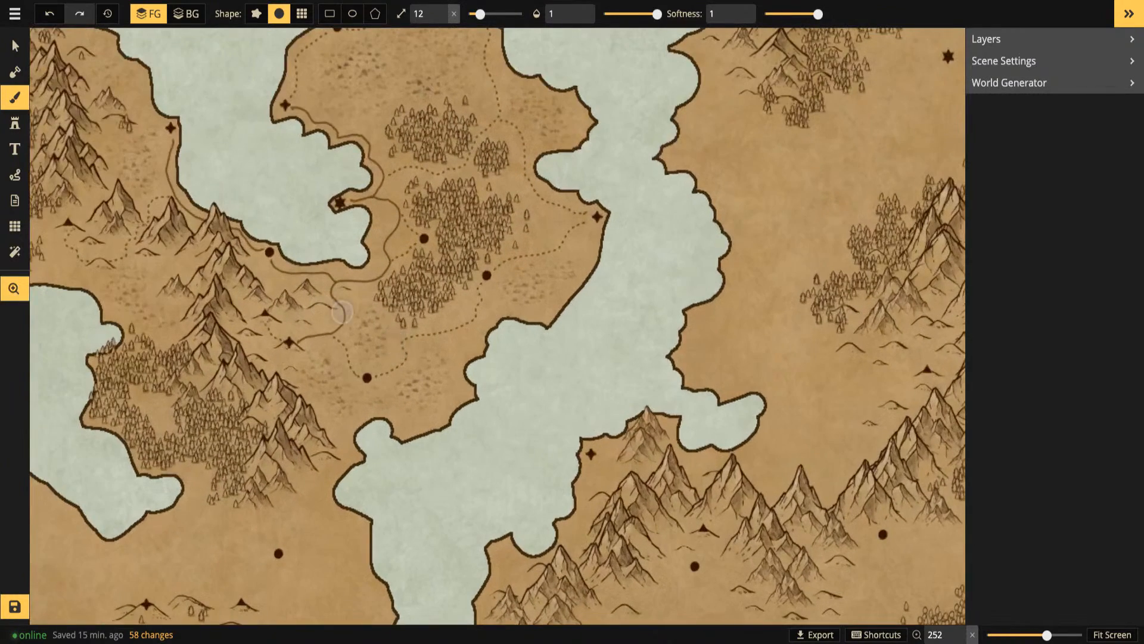
pyautogui.moveTo(325, 303); pyautogui.dragTo(610, 361)
pyautogui.moveTo(506, 243); pyautogui.dragTo(321, 306)
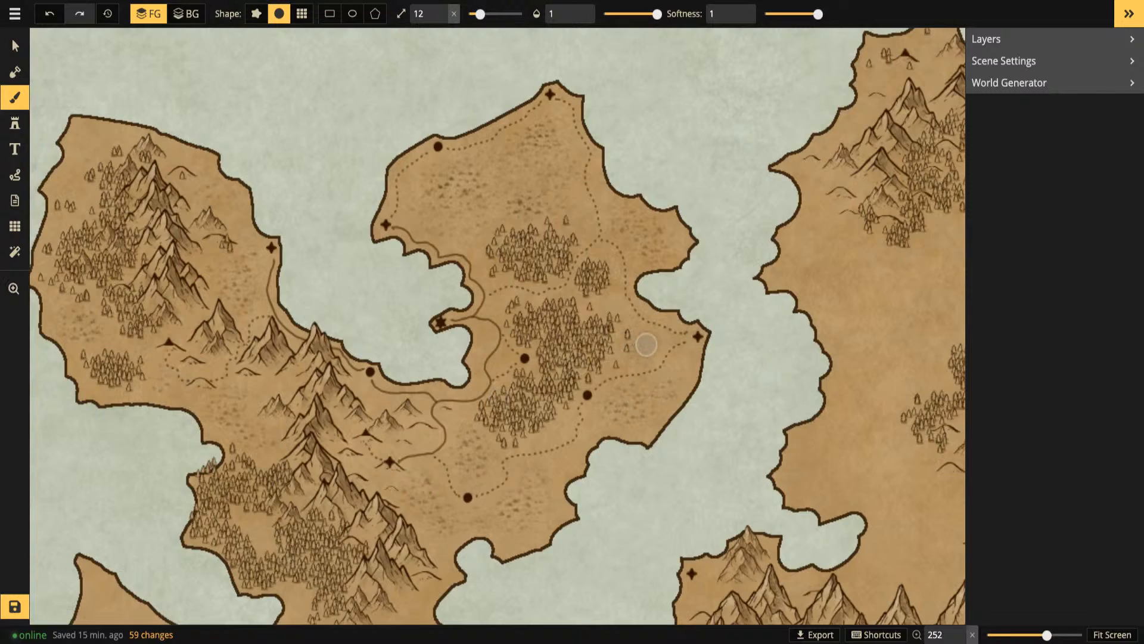
pyautogui.click(468, 333)
pyautogui.moveTo(309, 473); pyautogui.dragTo(416, 192)
pyautogui.moveTo(440, 374); pyautogui.dragTo(450, 294)
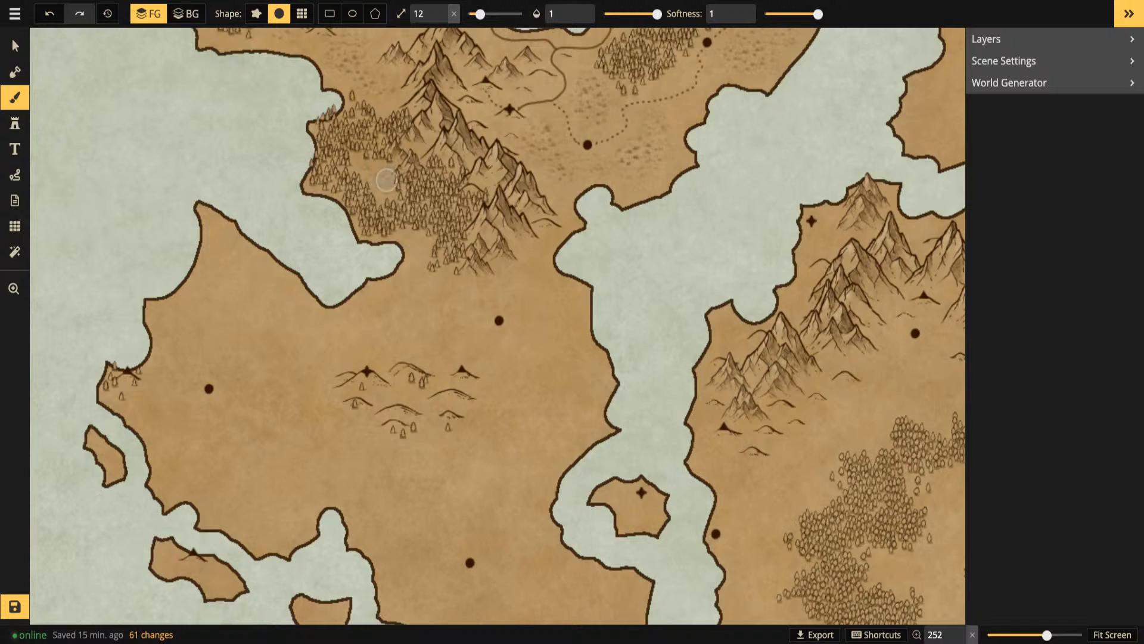
pyautogui.moveTo(379, 178); pyautogui.dragTo(379, 178)
pyautogui.moveTo(452, 267); pyautogui.dragTo(426, 247)
pyautogui.moveTo(510, 261); pyautogui.dragTo(521, 253)
# Scatter size 70 Pine Trees stamps with random variants among the small hills and foothills south of the western mountains
pyautogui.scroll(-5, 426, 240)
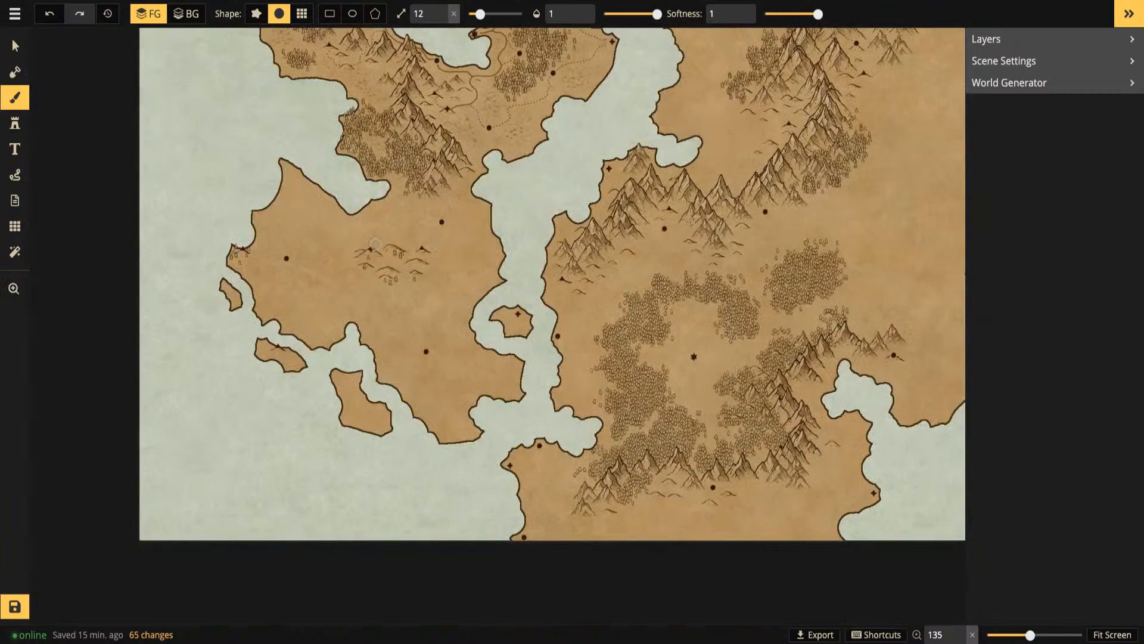
pyautogui.moveTo(498, 83); pyautogui.dragTo(488, 204)
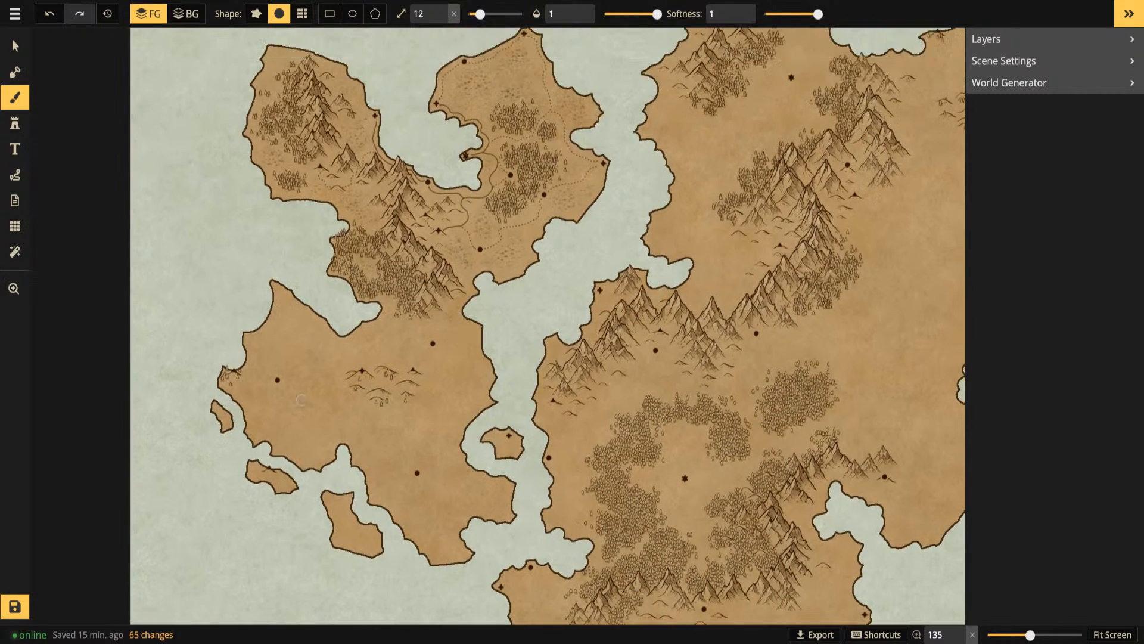
pyautogui.moveTo(336, 137); pyautogui.dragTo(339, 258)
pyautogui.scroll(5, 428, 268)
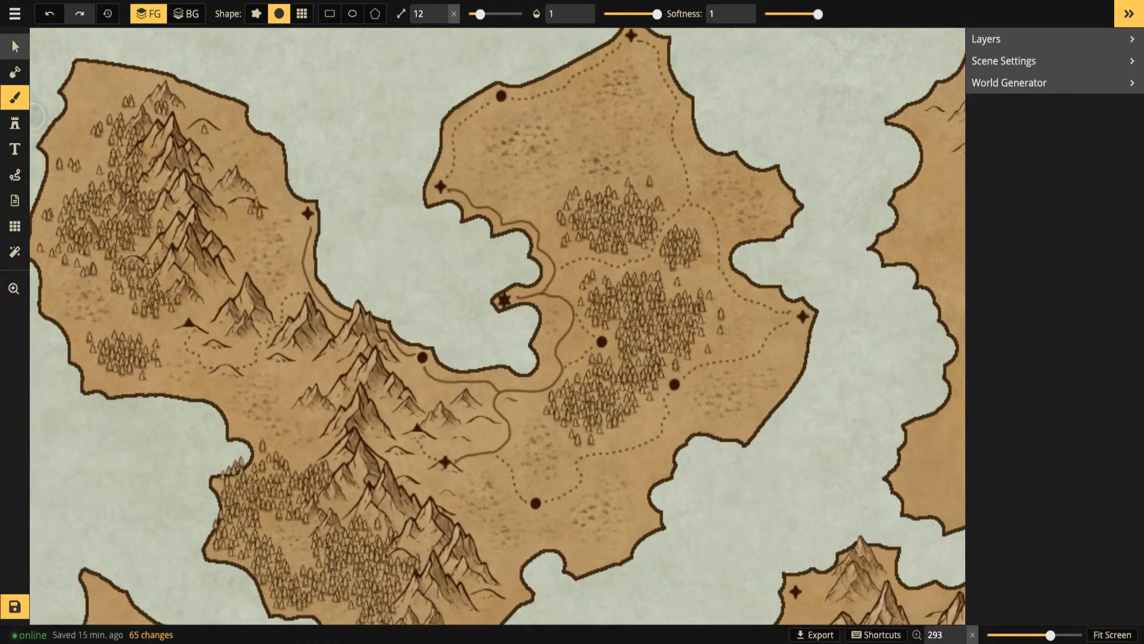
pyautogui.click(15, 46)
pyautogui.click(15, 123)
pyautogui.click(221, 375)
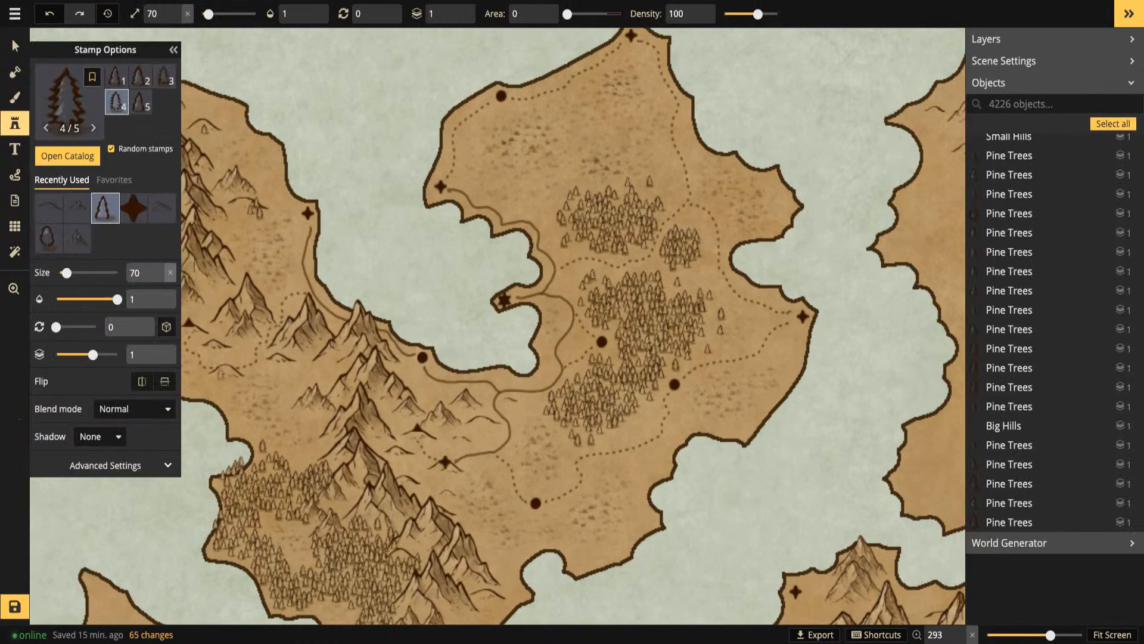
pyautogui.click(226, 351)
pyautogui.click(220, 349)
pyautogui.click(278, 361)
pyautogui.click(316, 410)
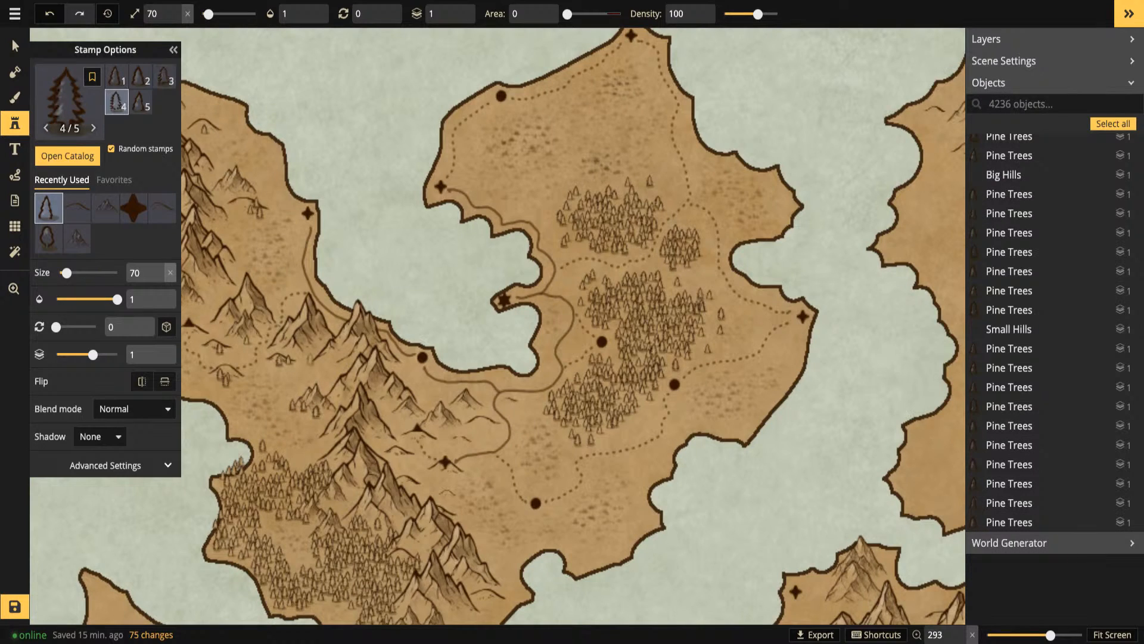
# Add more scattered pine trees along the mountain pass and on the eastern slopes of the western mountain range
pyautogui.click(319, 357)
pyautogui.click(264, 347)
pyautogui.click(340, 366)
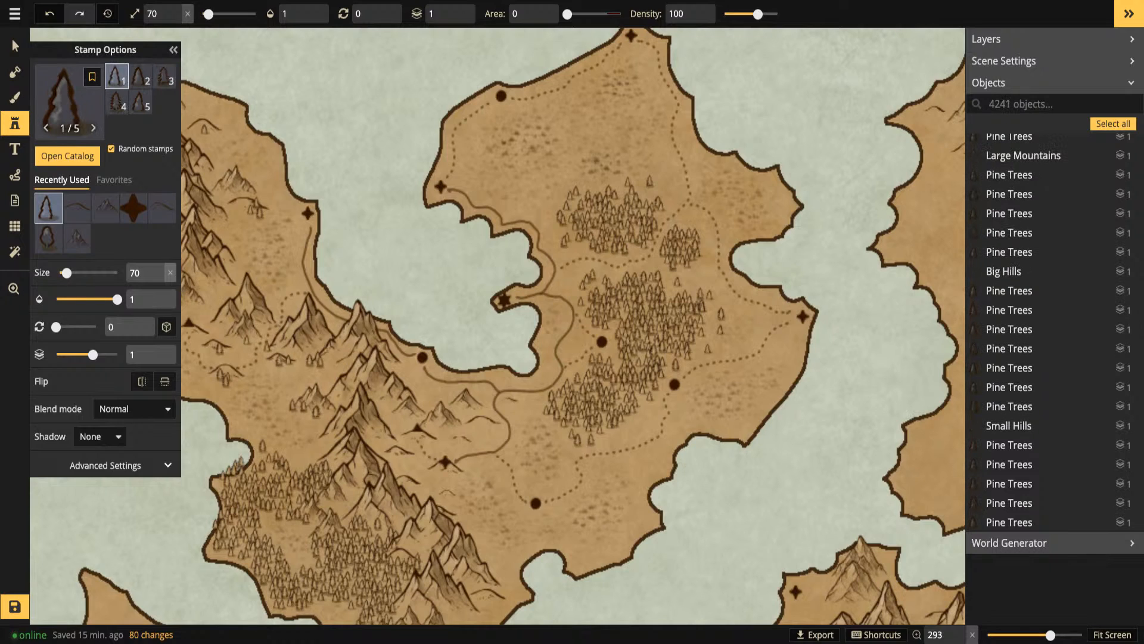
pyautogui.press('space')
pyautogui.moveTo(213, 279); pyautogui.dragTo(372, 283)
pyautogui.click(373, 287)
pyautogui.click(392, 287)
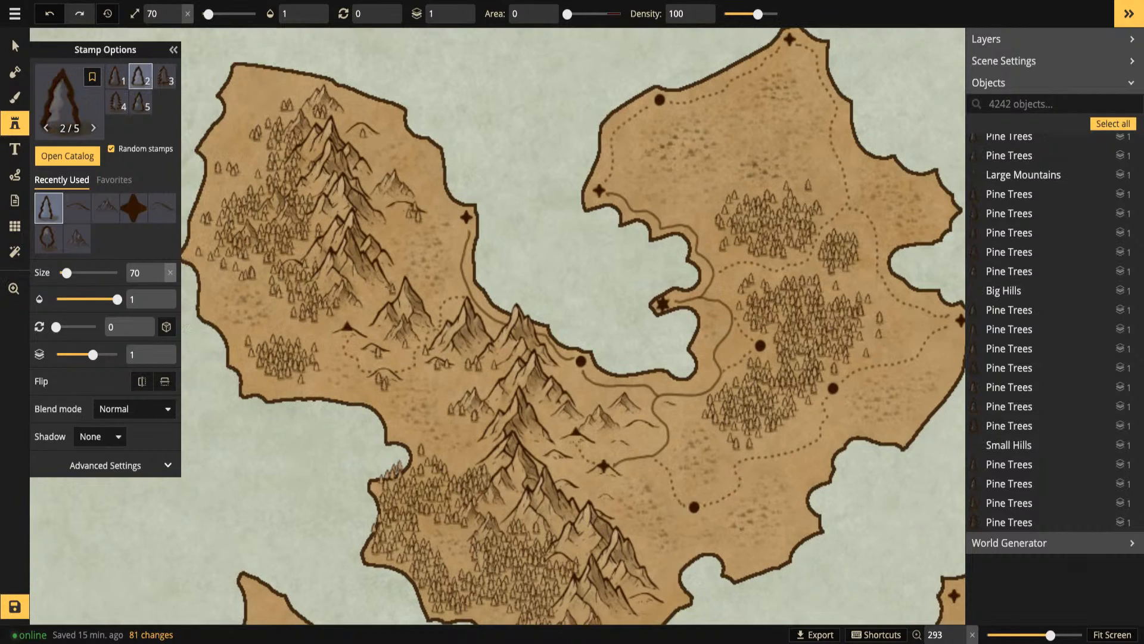
pyautogui.click(392, 218)
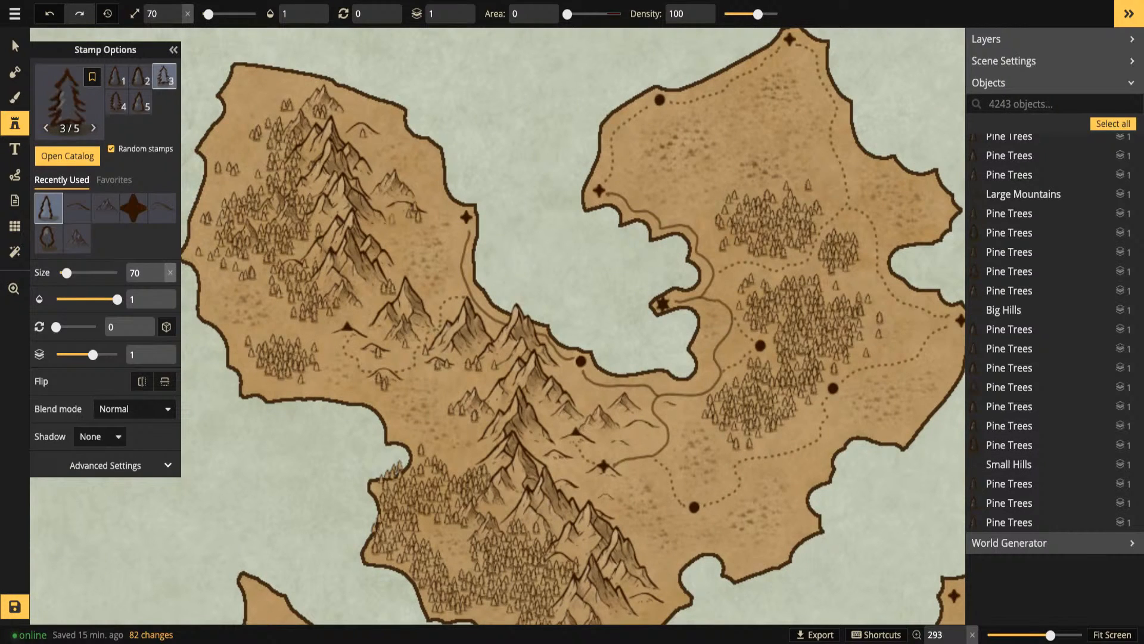
pyautogui.click(371, 324)
pyautogui.click(411, 211)
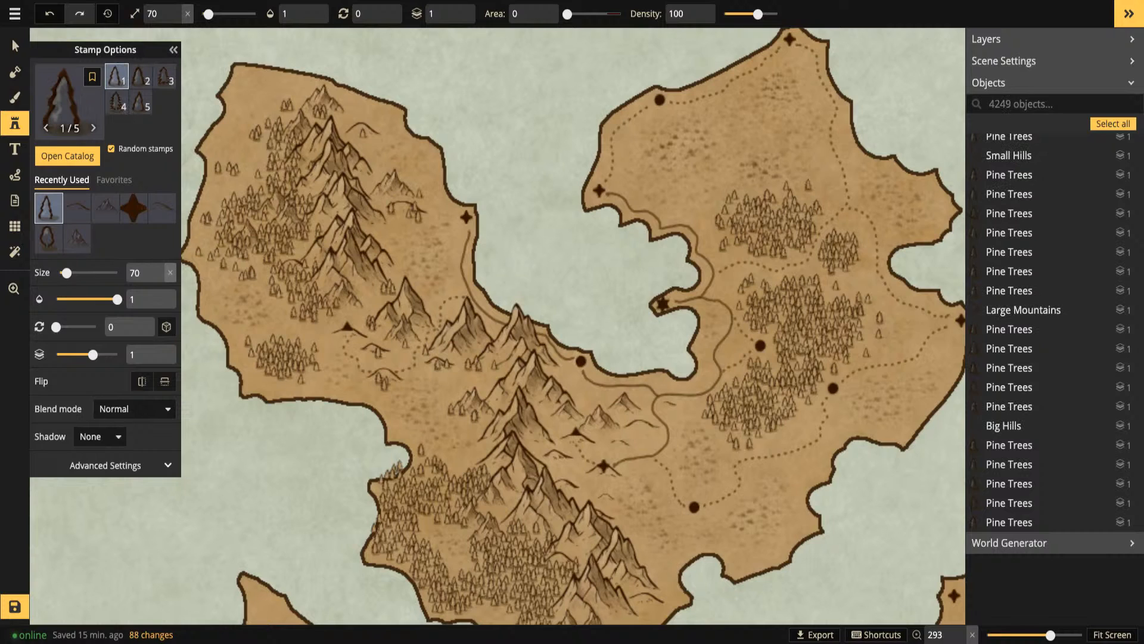
# Place a size 50 triangle marker from the Basic Borderless Icons in the clearing of the southwestern forest
pyautogui.moveTo(498, 326); pyautogui.dragTo(330, 209)
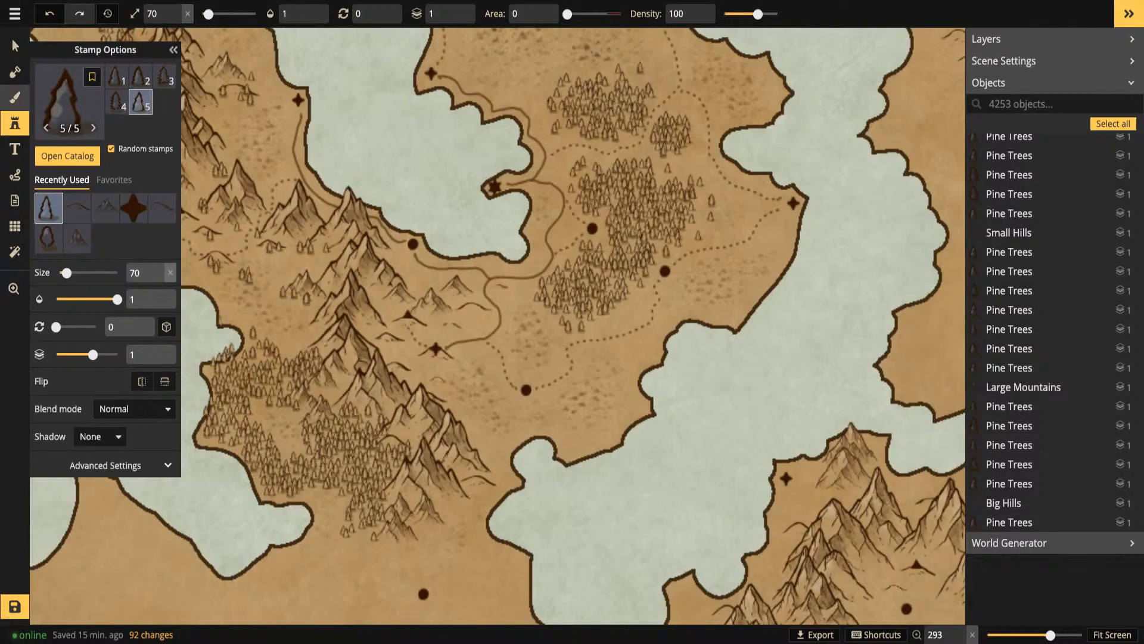
pyautogui.click(15, 45)
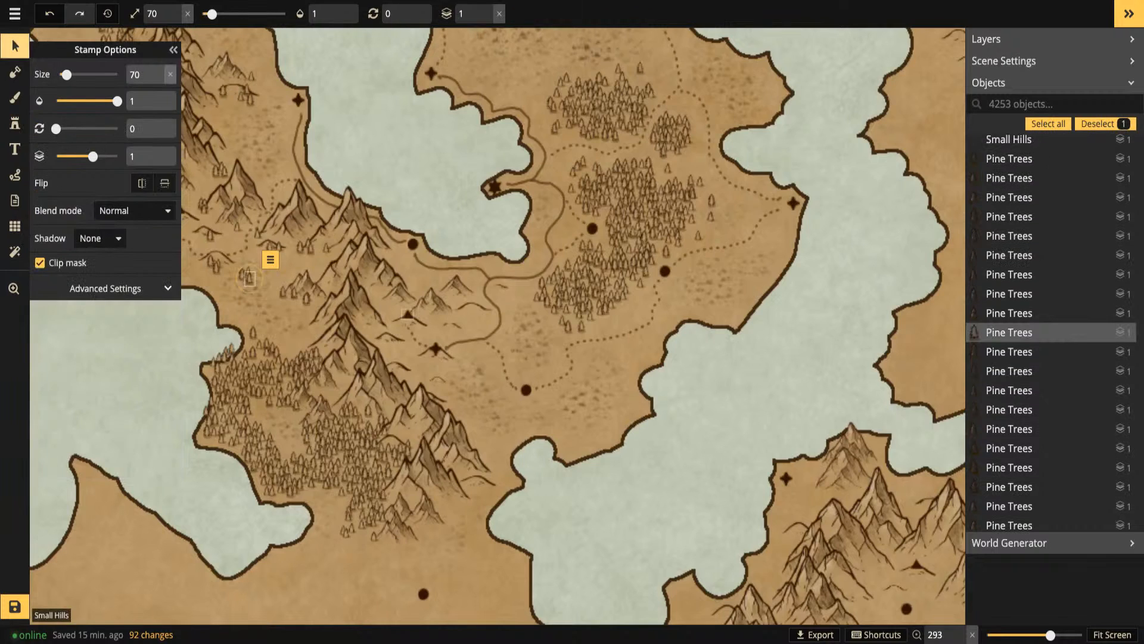
pyautogui.click(408, 314)
pyautogui.press('s')
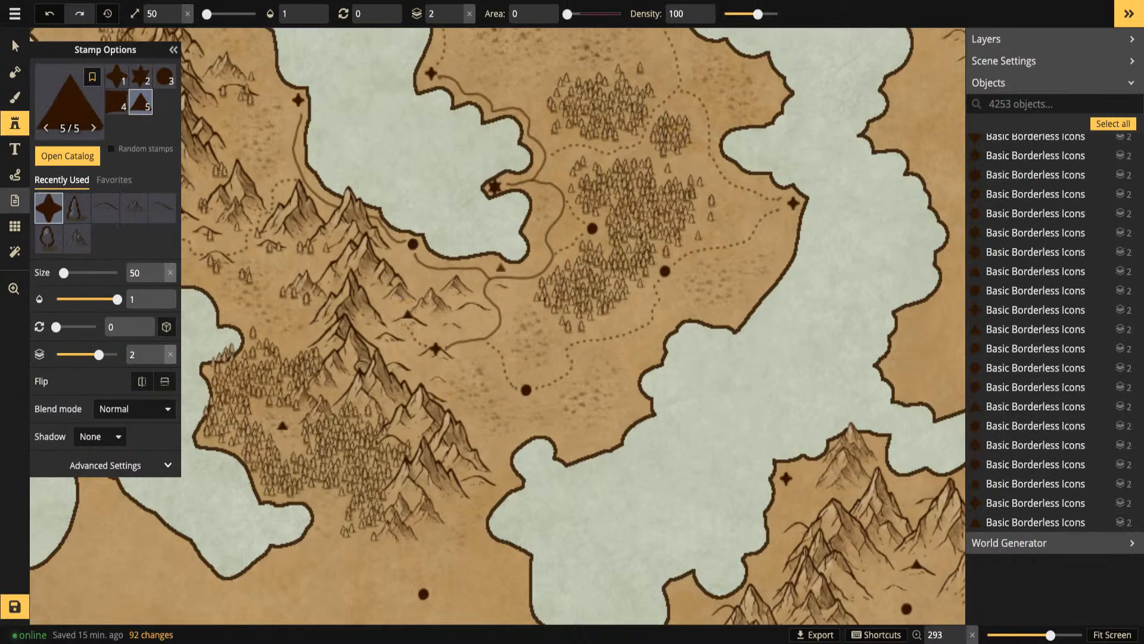
# Draw a dotted trail of width 1.1 from the forest clearing's triangle marker across the mountains to the four-pointed star town
pyautogui.click(15, 174)
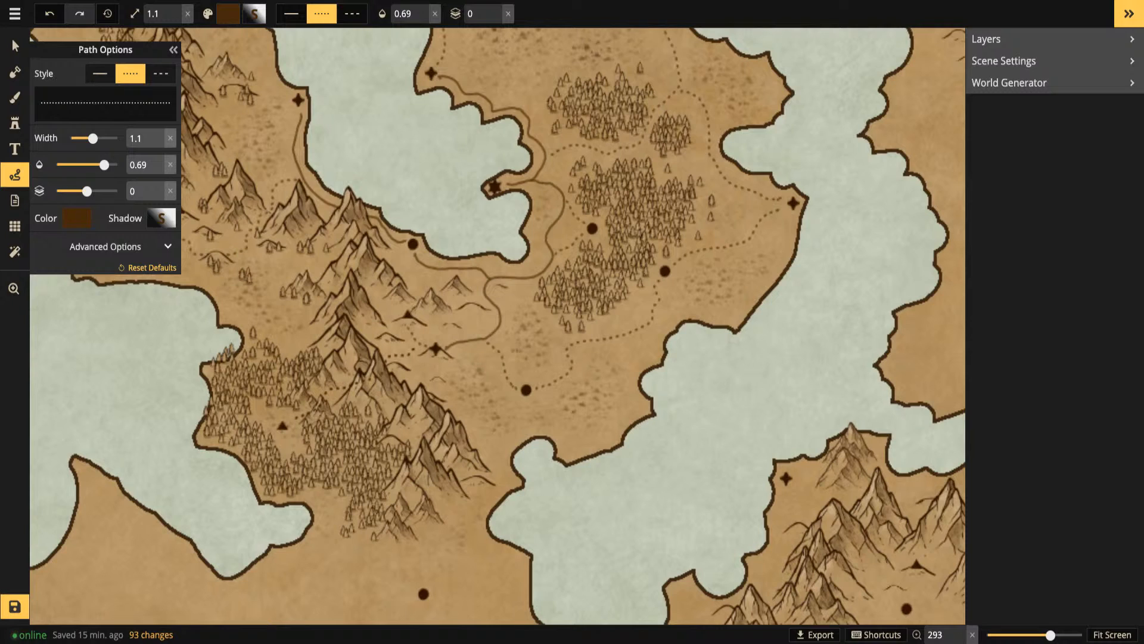
pyautogui.press('Return')
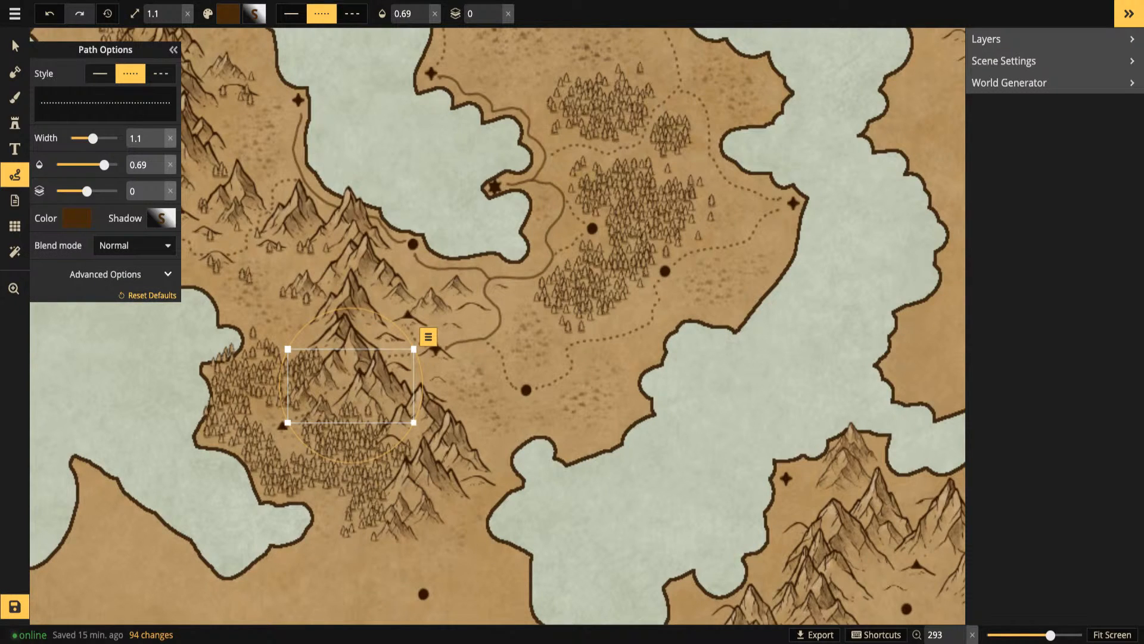
pyautogui.press('Escape')
# Place a size 50 triangle marker on the southeastern coast of the northwestern continent, east of the southern round town marker
pyautogui.scroll(-6, 310, 370)
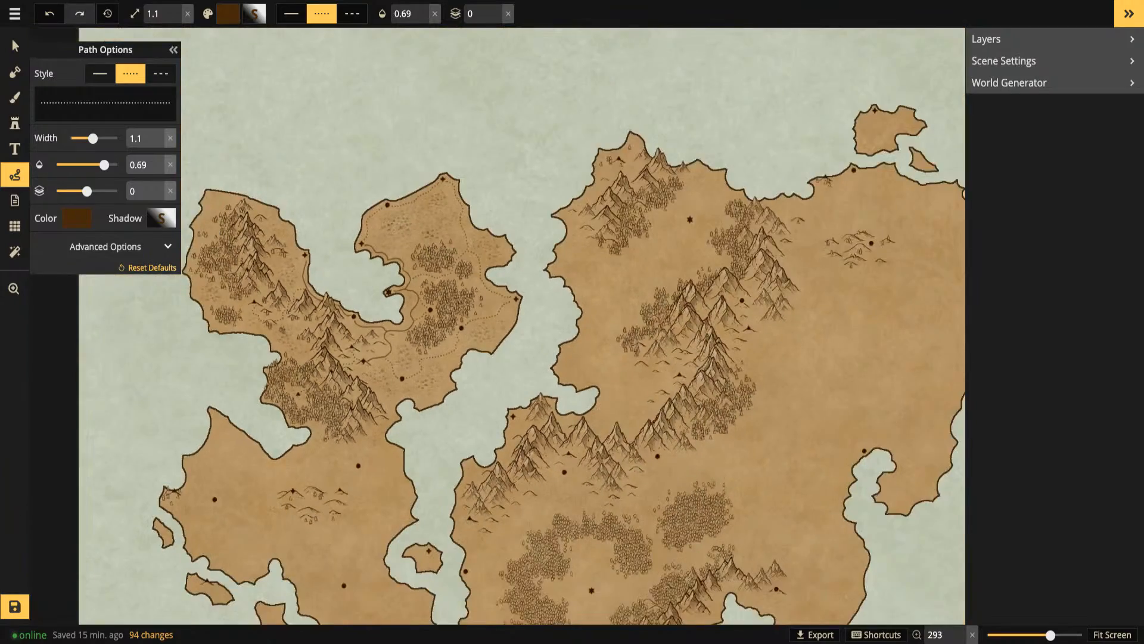
pyautogui.scroll(-1, 310, 370)
pyautogui.moveTo(310, 370); pyautogui.dragTo(390, 368)
pyautogui.scroll(1, 417, 366)
pyautogui.scroll(5, 560, 340)
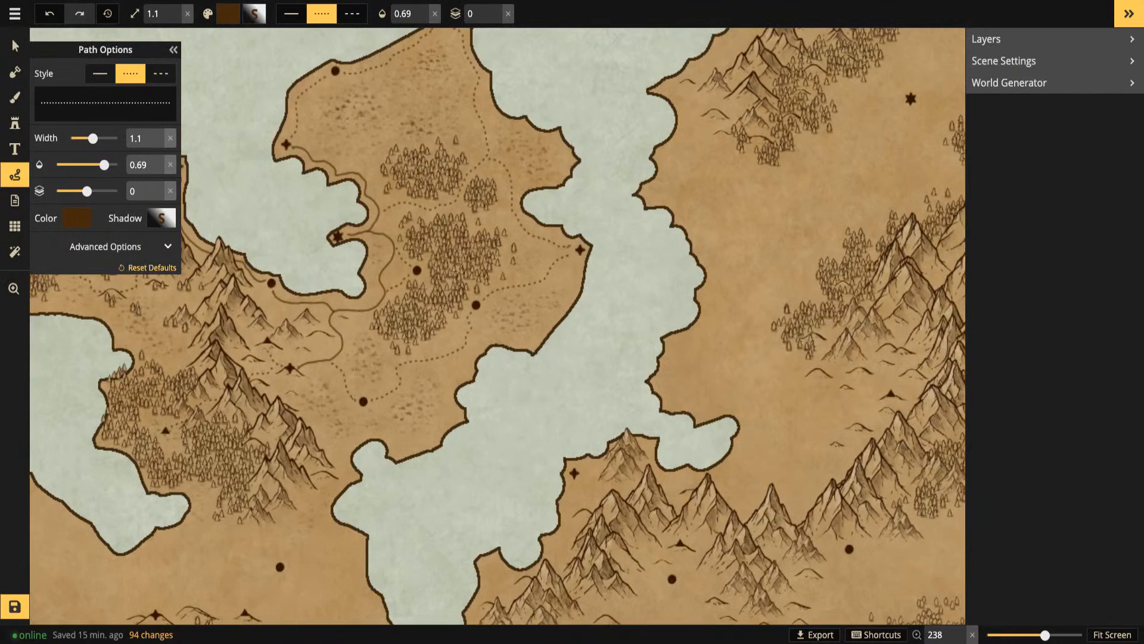
pyautogui.click(14, 122)
pyautogui.moveTo(423, 407); pyautogui.dragTo(389, 404)
pyautogui.scroll(4, 390, 404)
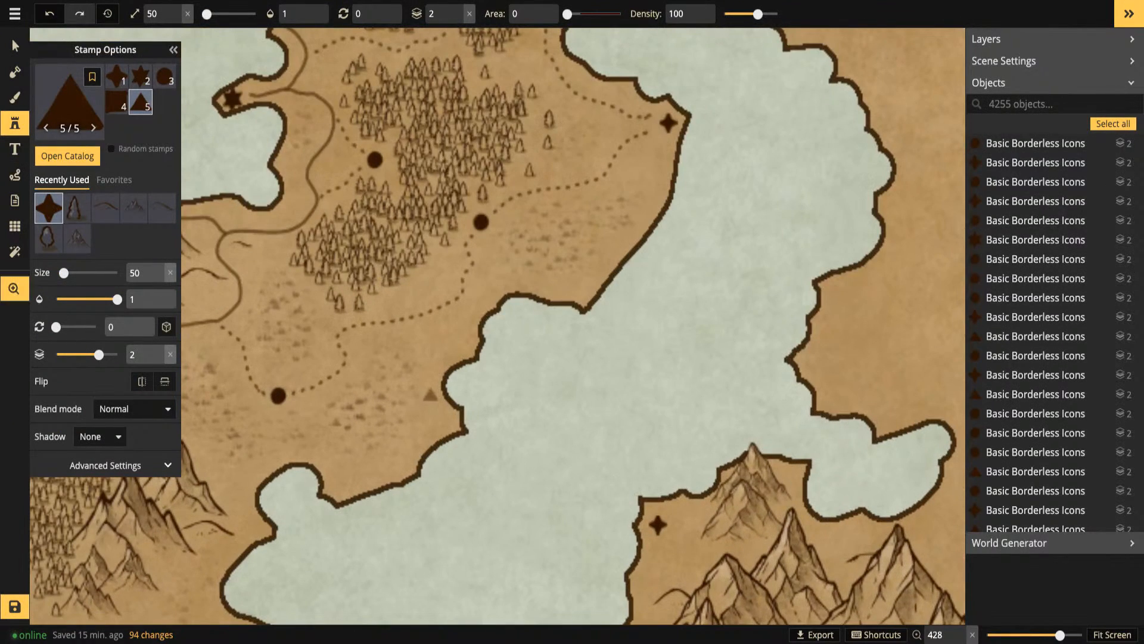
pyautogui.click(446, 421)
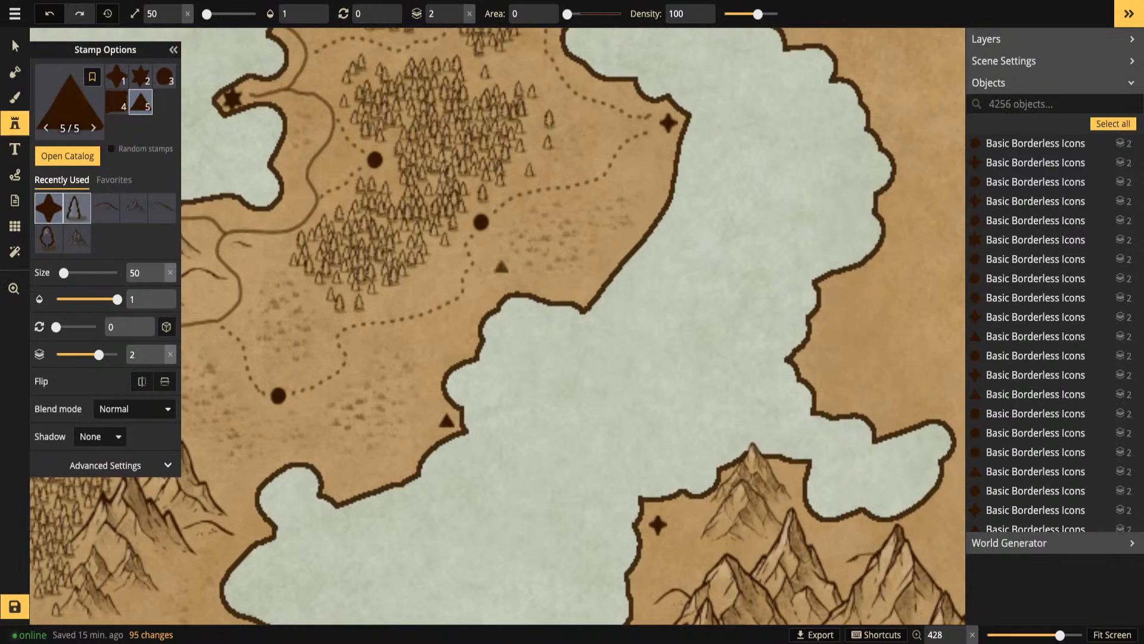
# Draw a dotted trail of width 1.1 branching from the southern trail to the triangle marker on the southeastern coast
pyautogui.click(15, 175)
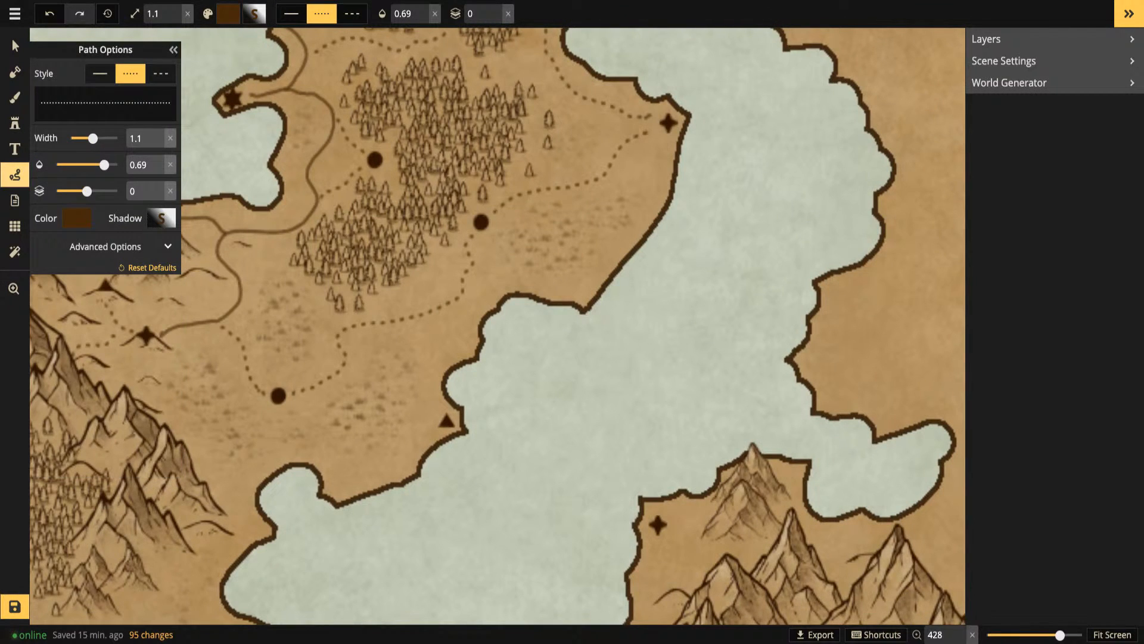
pyautogui.moveTo(346, 365); pyautogui.dragTo(361, 366)
pyautogui.moveTo(431, 415); pyautogui.dragTo(434, 417)
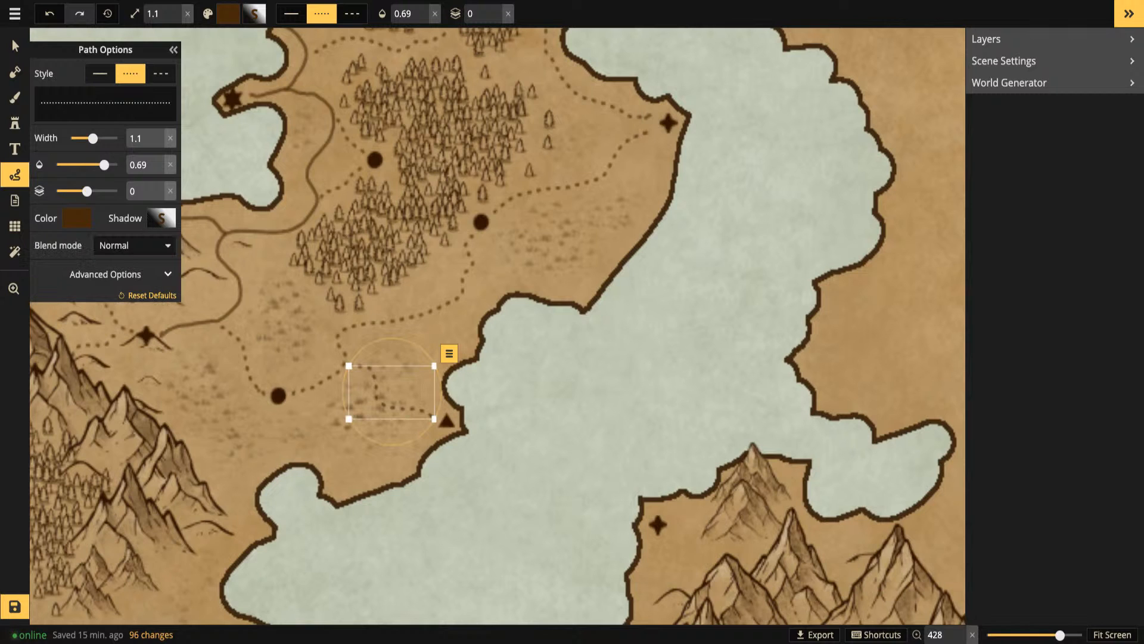
# Save the world map
pyautogui.scroll(-5, 739, 331)
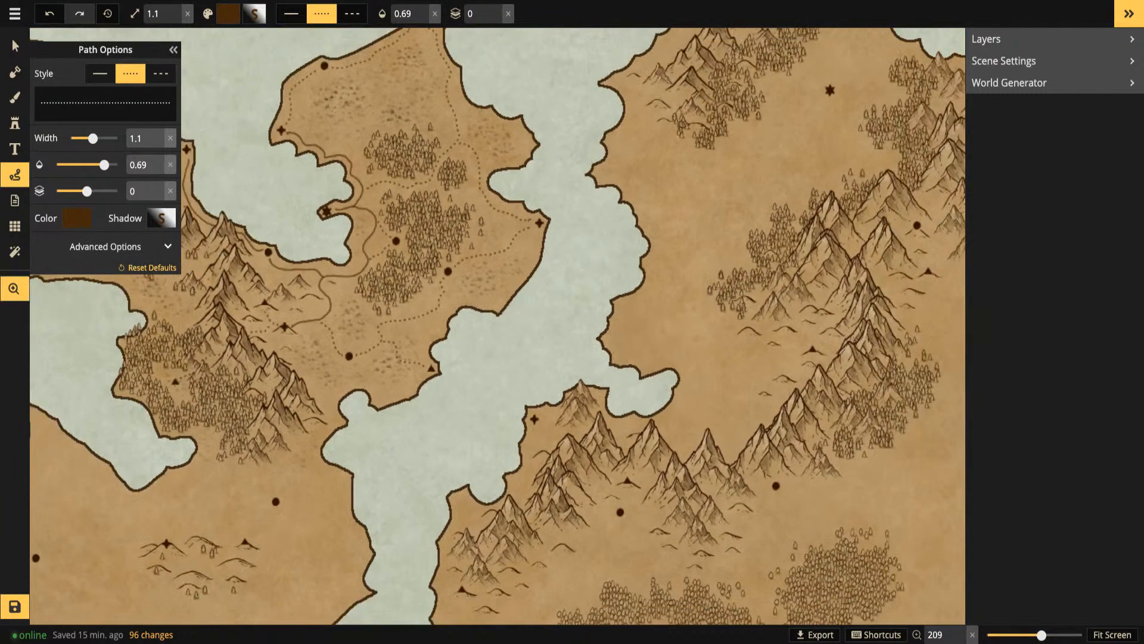
pyautogui.scroll(-5, 739, 331)
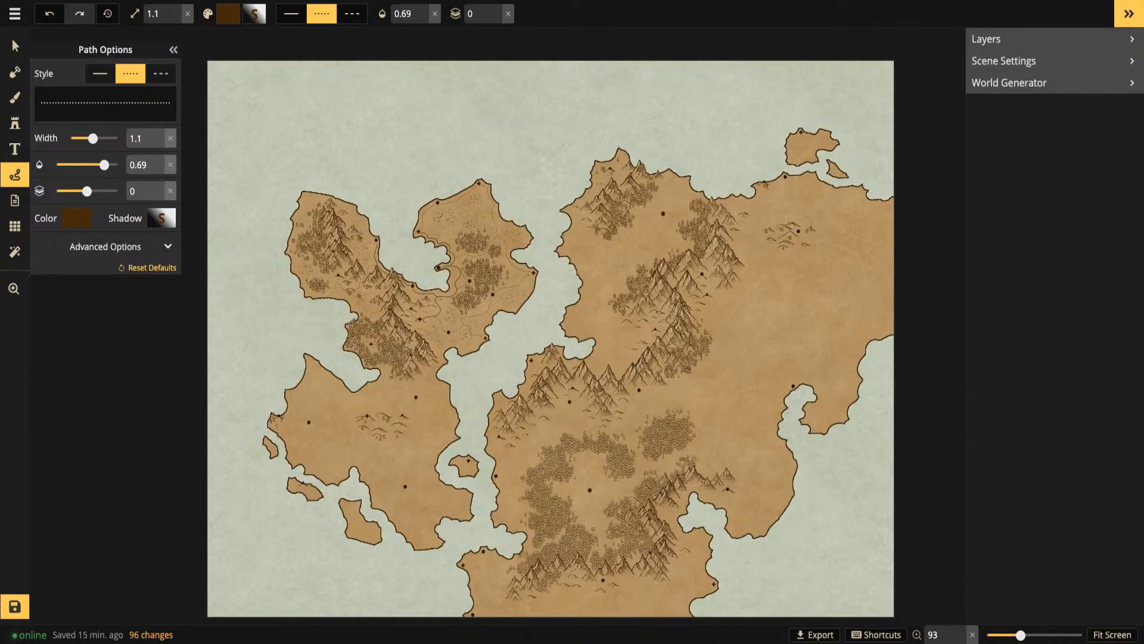
pyautogui.hotkey('ctrl', 's')
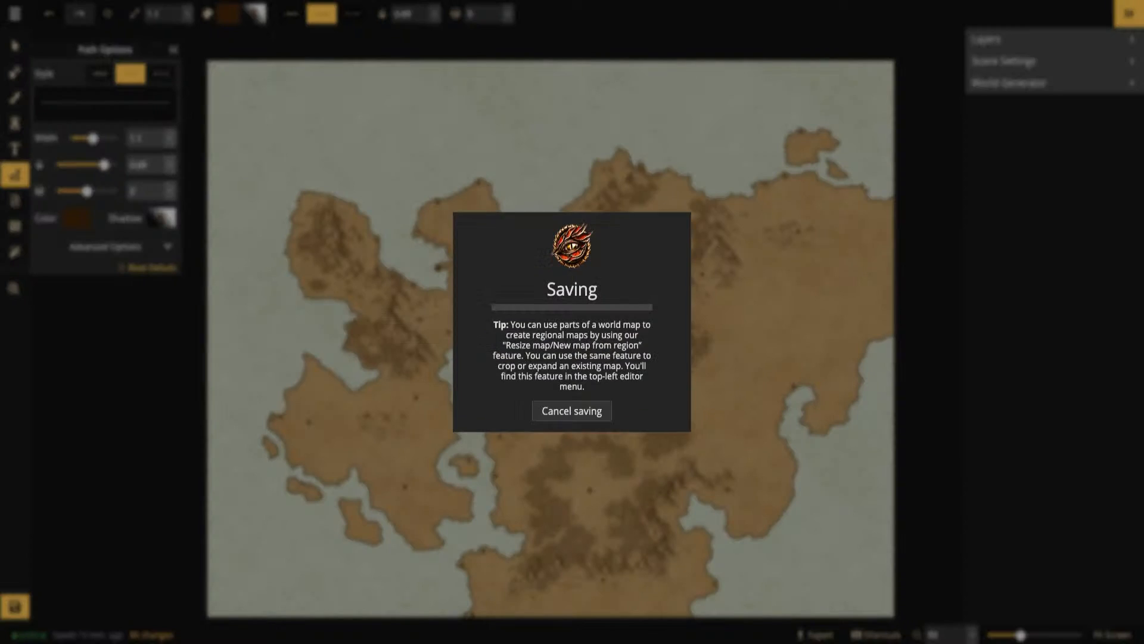
pyautogui.hotkey('alt', 'Tab')
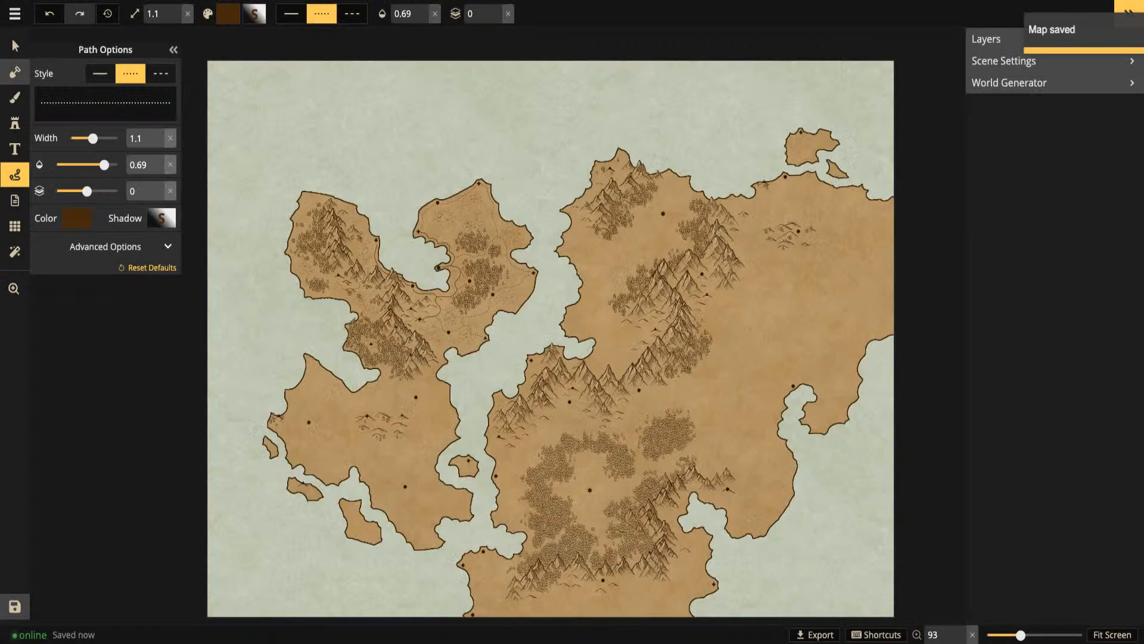
# Carve a winding river from the northwestern continent's central mountains to its southwestern bay, subtracting land with a size 1 circular mask brush
pyautogui.scroll(3, 394, 328)
pyautogui.scroll(1, 393, 328)
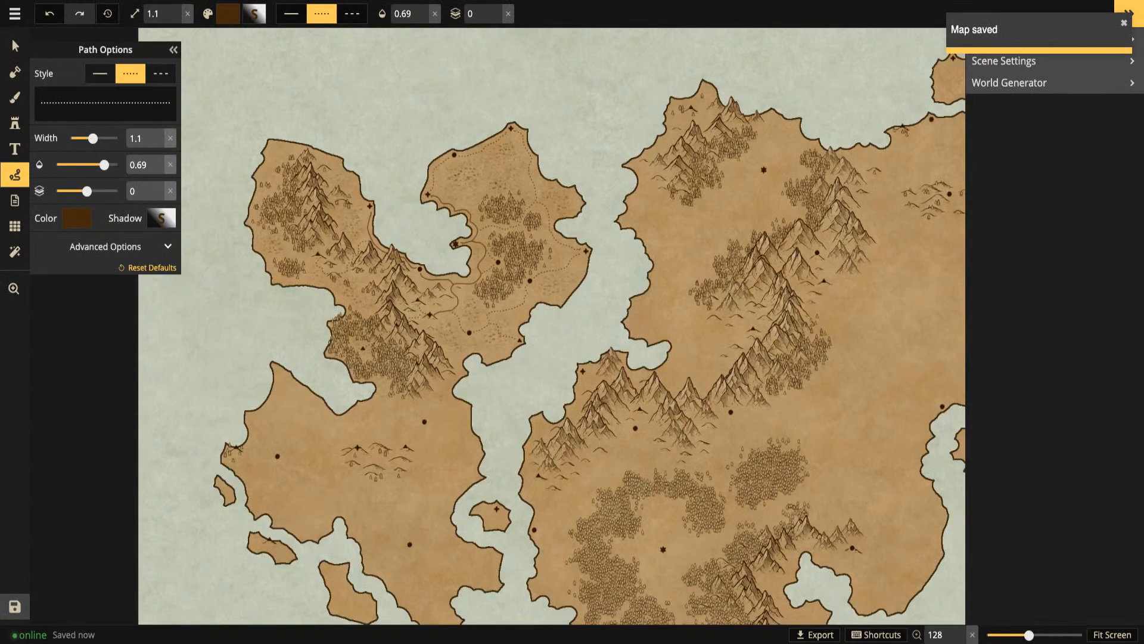
pyautogui.scroll(3, 393, 327)
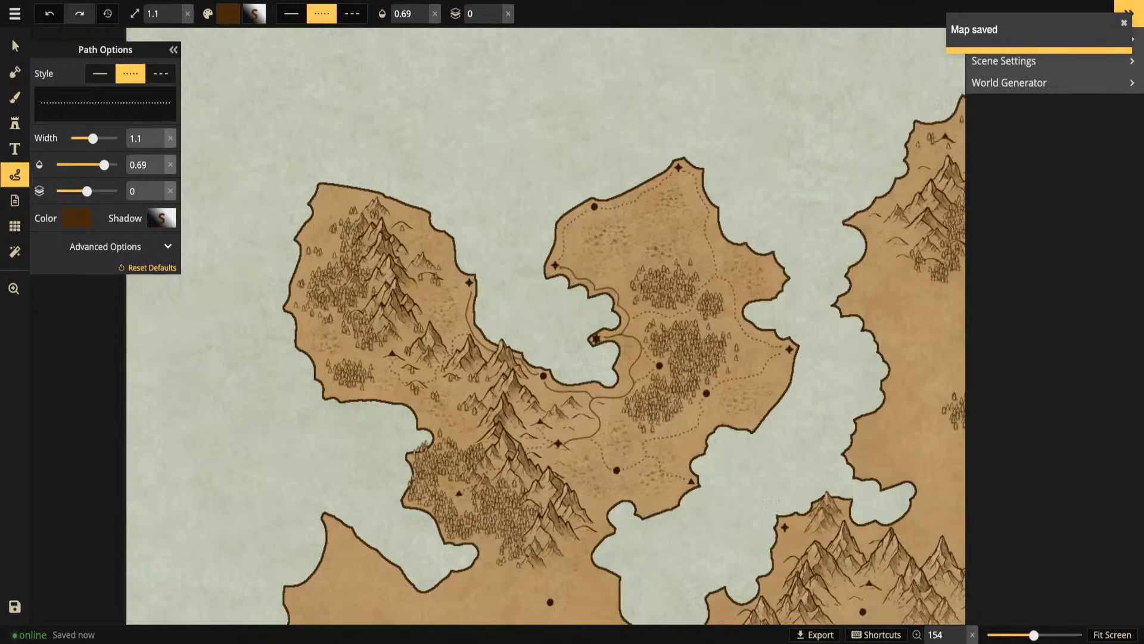
pyautogui.scroll(2, 393, 328)
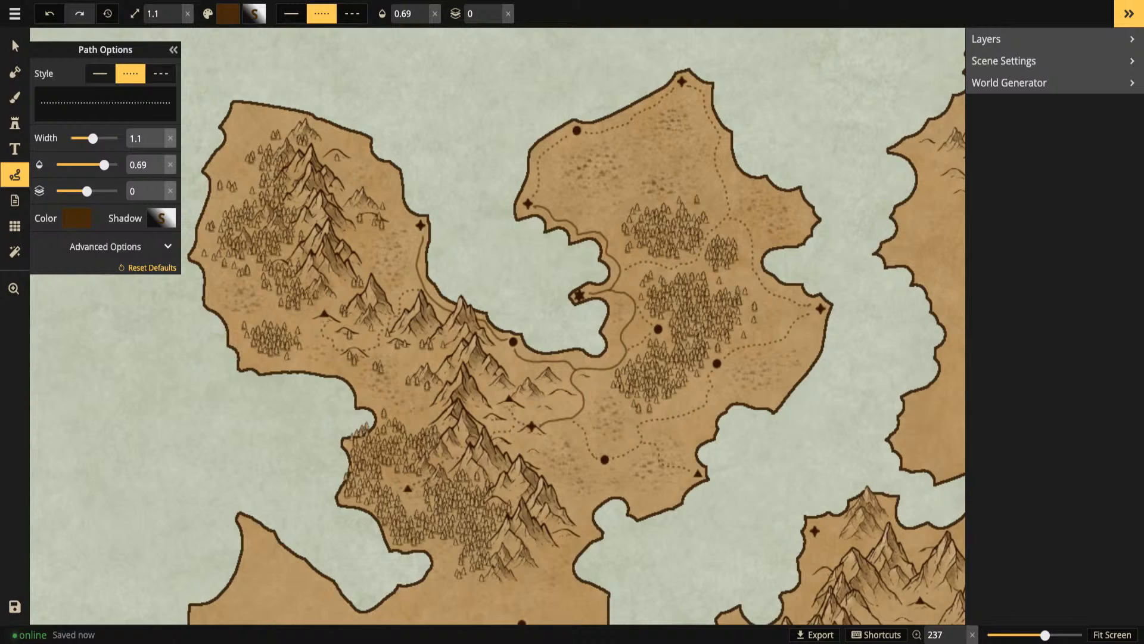
pyautogui.click(15, 73)
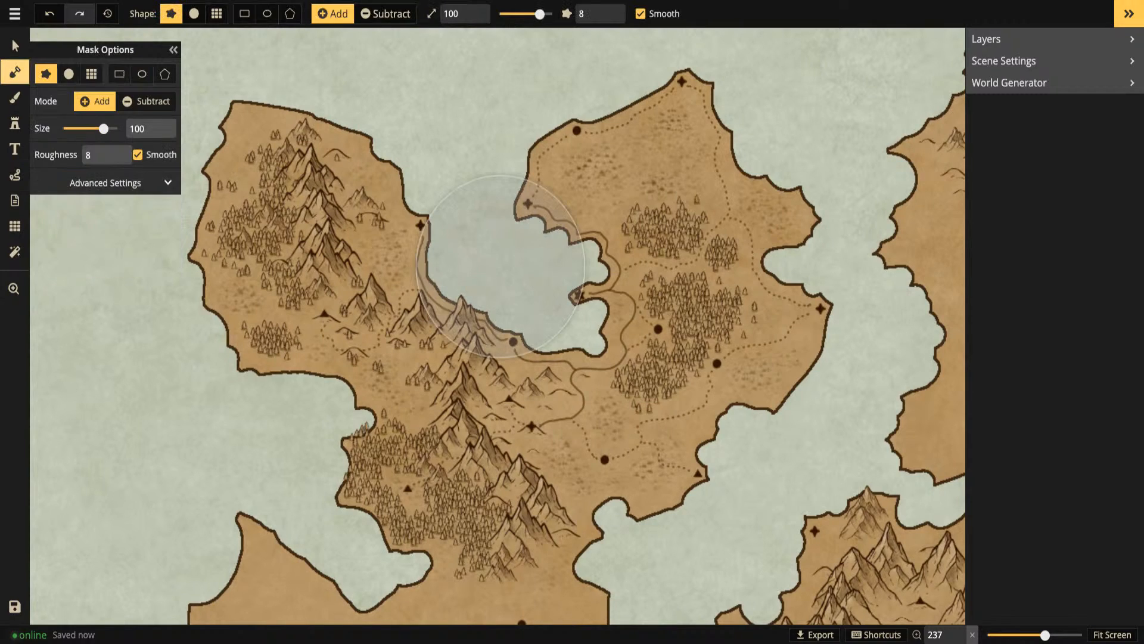
pyautogui.click(146, 102)
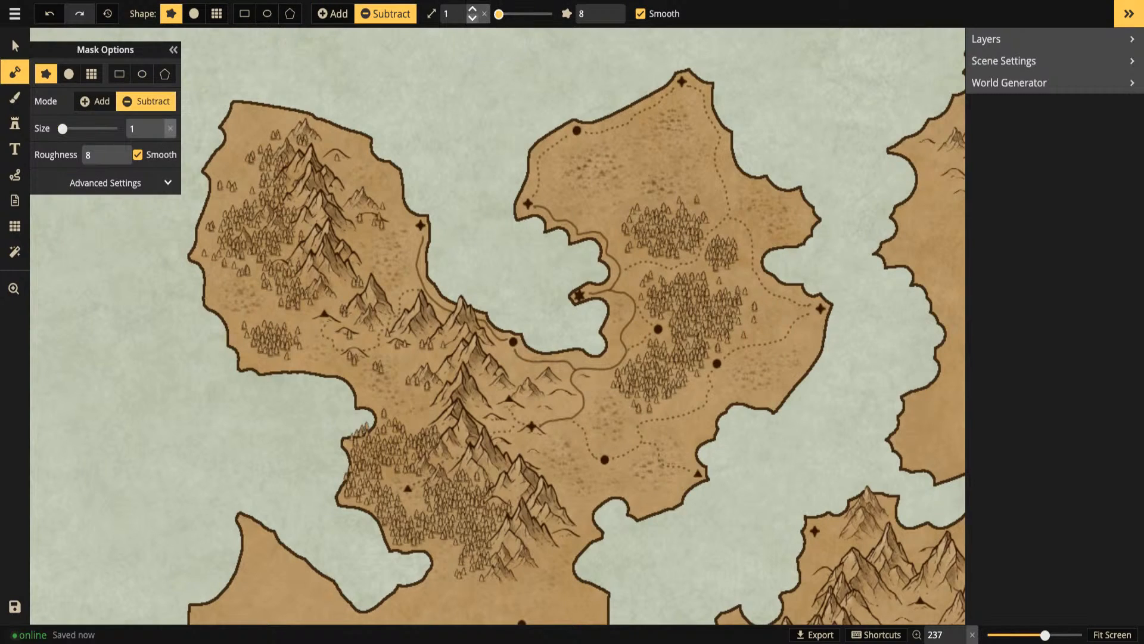
pyautogui.click(194, 13)
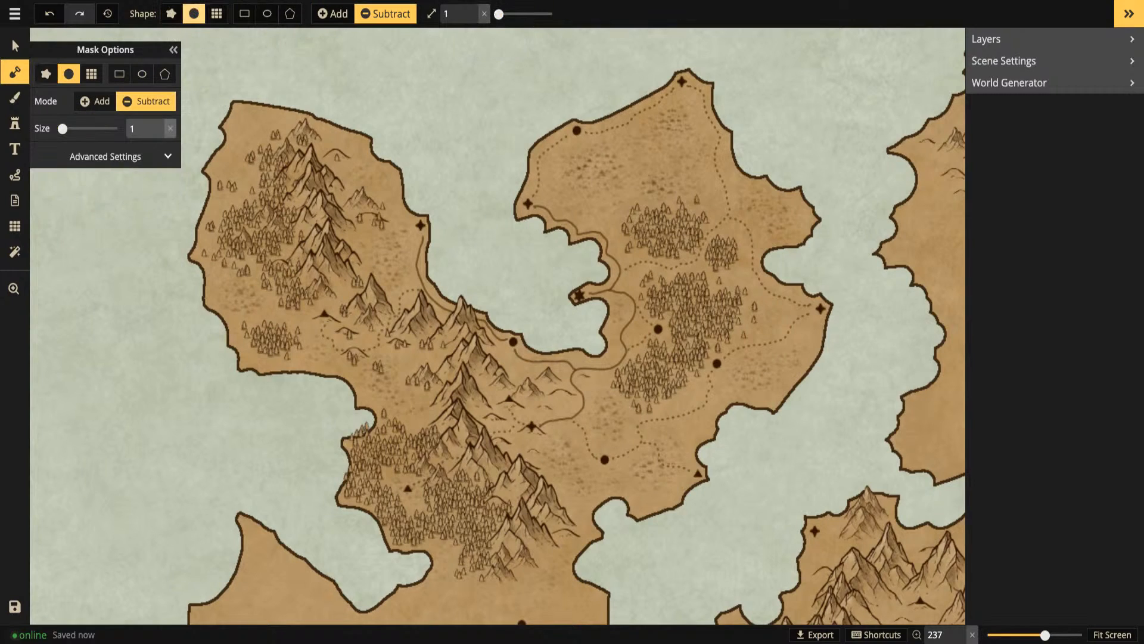
pyautogui.click(171, 13)
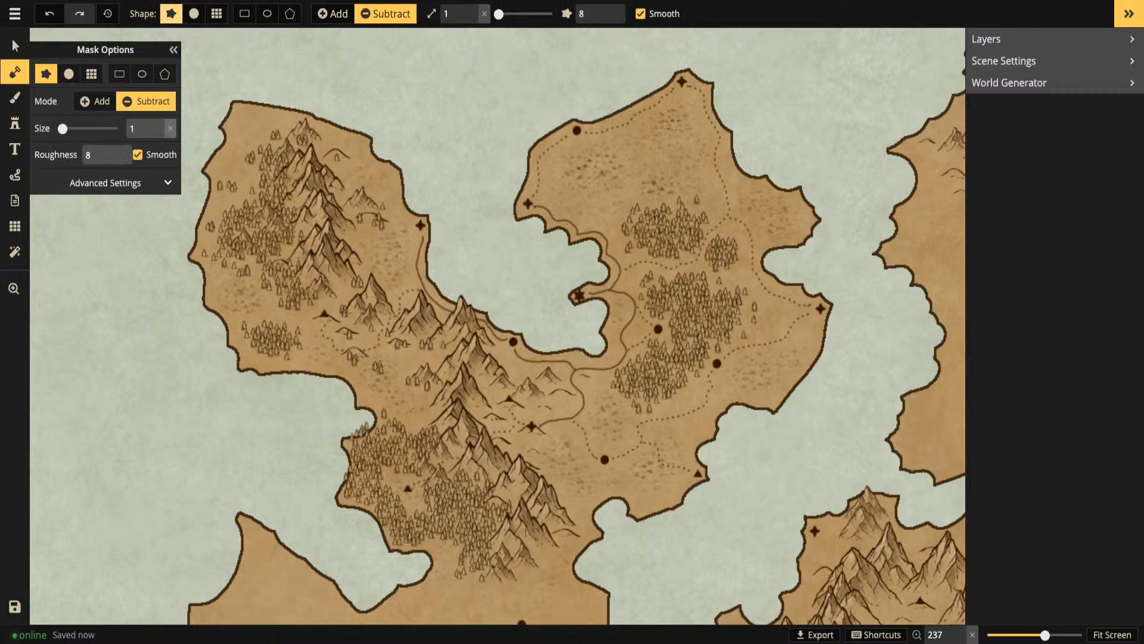
pyautogui.click(194, 13)
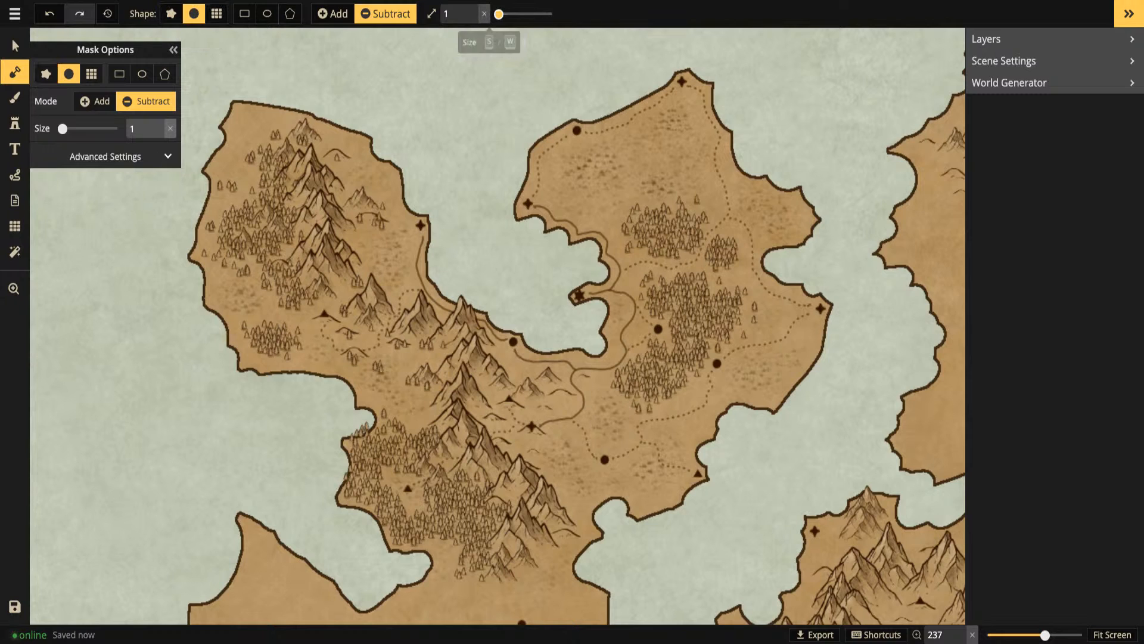
pyautogui.scroll(5, 338, 327)
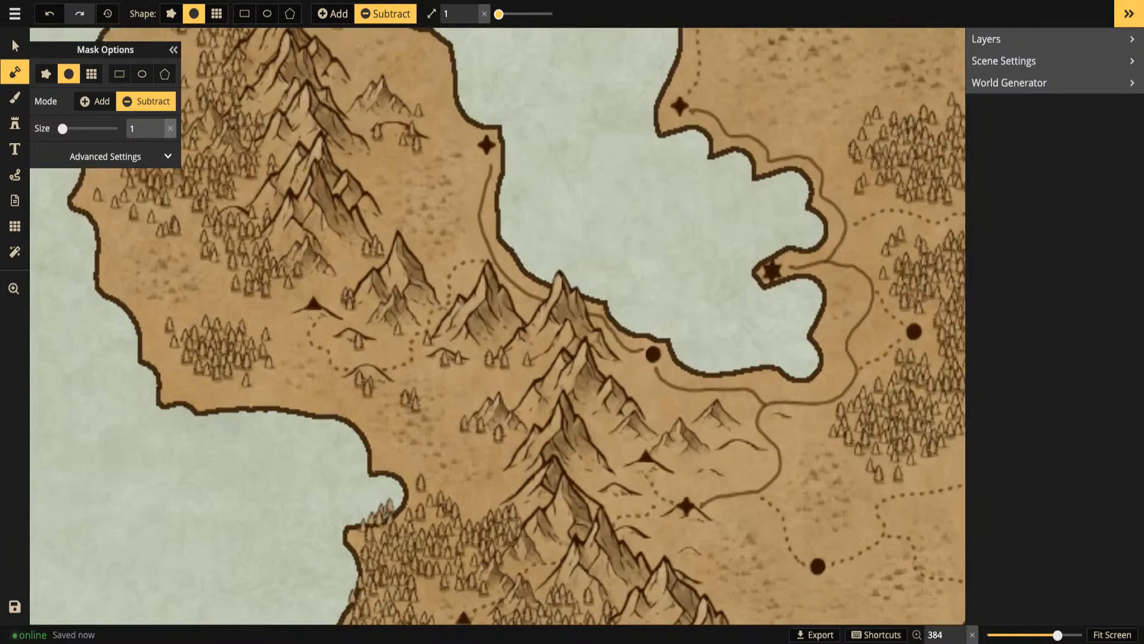
pyautogui.scroll(-3, 297, 193)
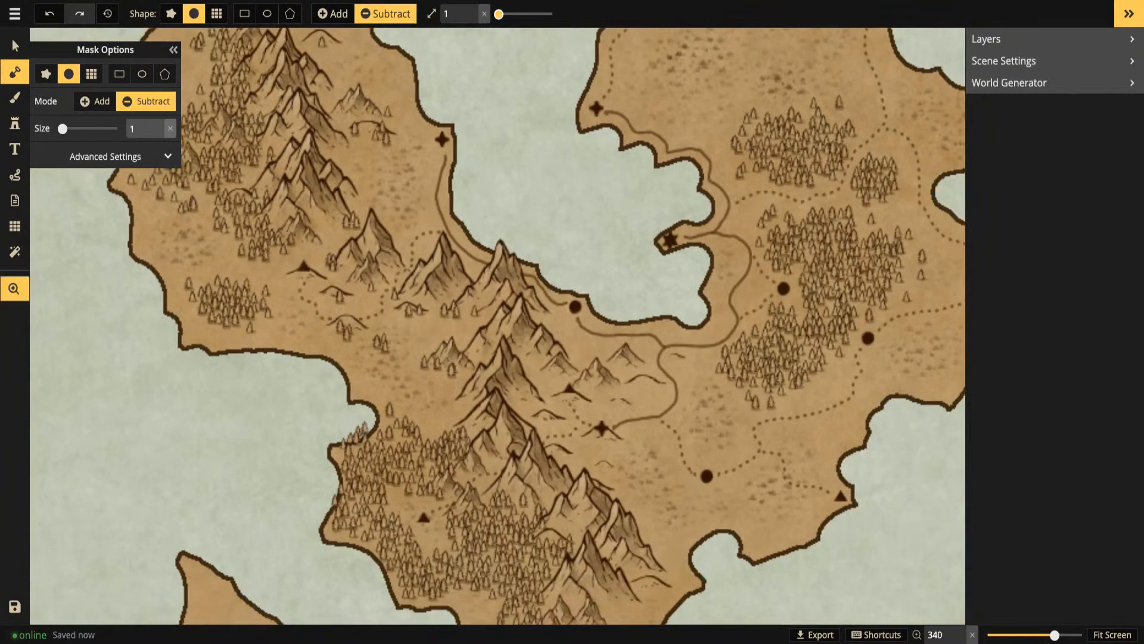
pyautogui.moveTo(298, 193); pyautogui.dragTo(260, 116)
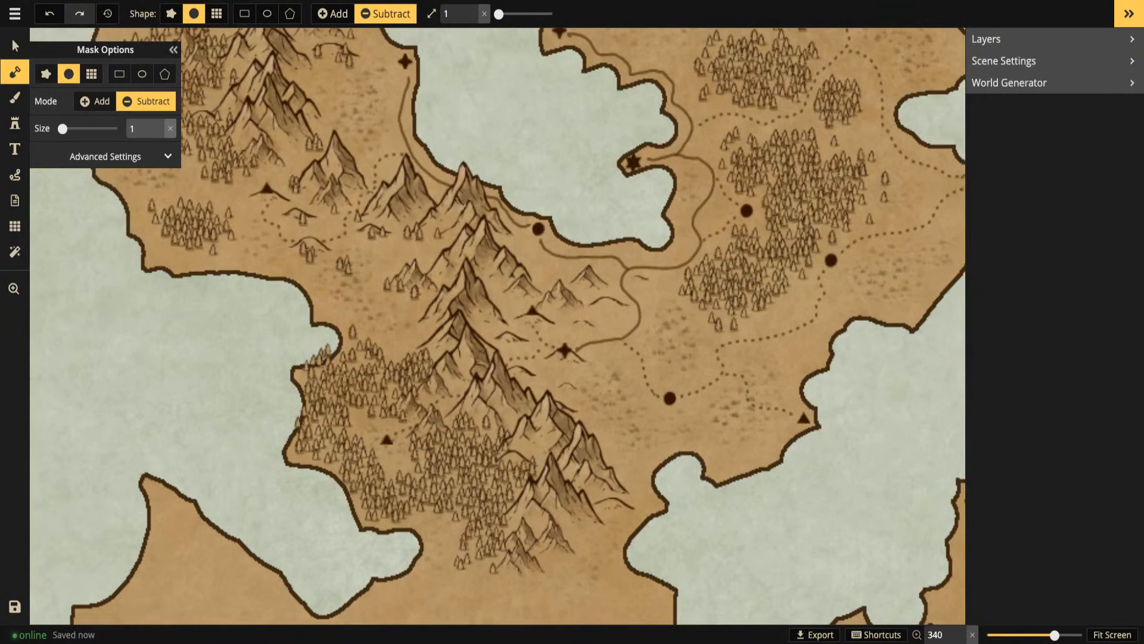
pyautogui.moveTo(454, 239)
pyautogui.mouseDown()
pyautogui.moveTo(380, 250)
pyautogui.moveTo(364, 308)
pyautogui.moveTo(311, 298)
pyautogui.mouseUp()
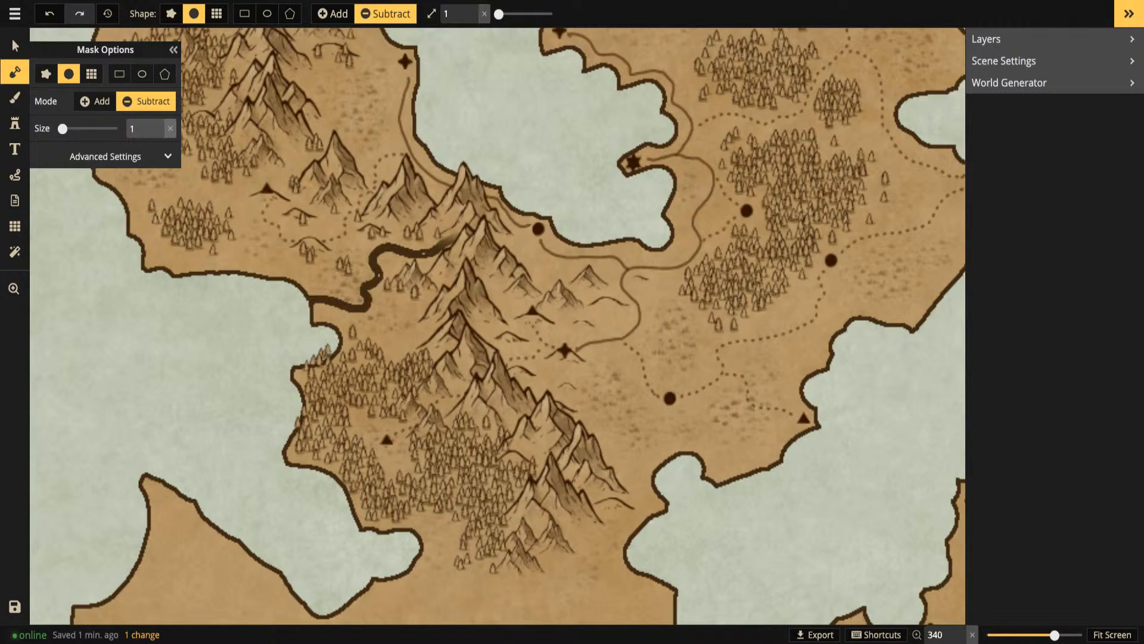
# Reduce the land mask's stroke width to 0.4 in the mask effects
pyautogui.click(14, 47)
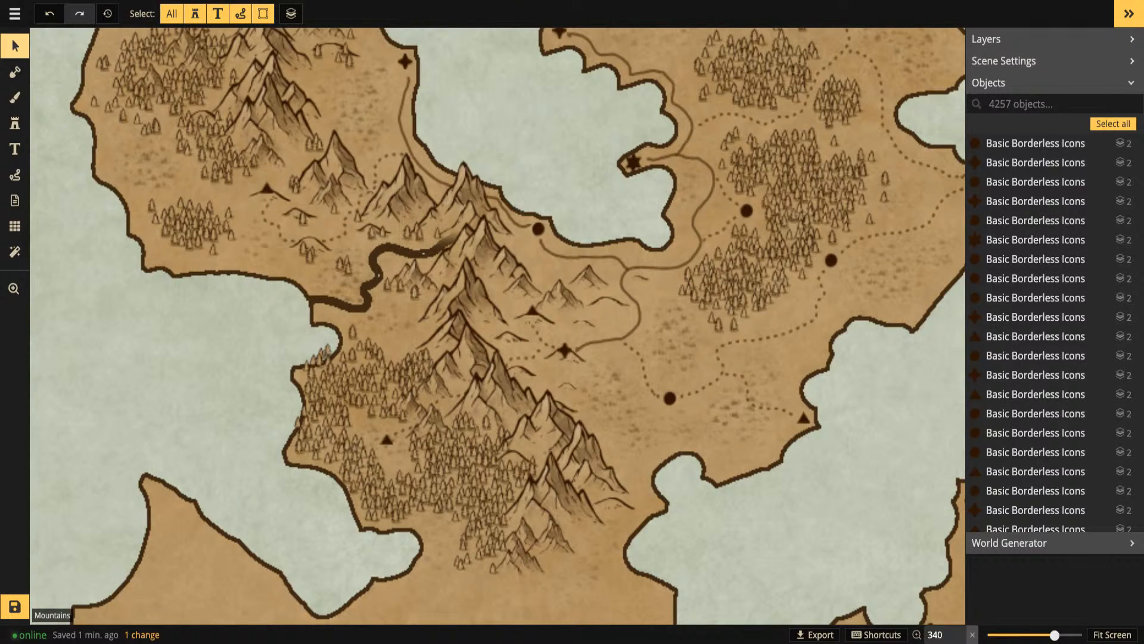
pyautogui.click(15, 72)
pyautogui.click(105, 156)
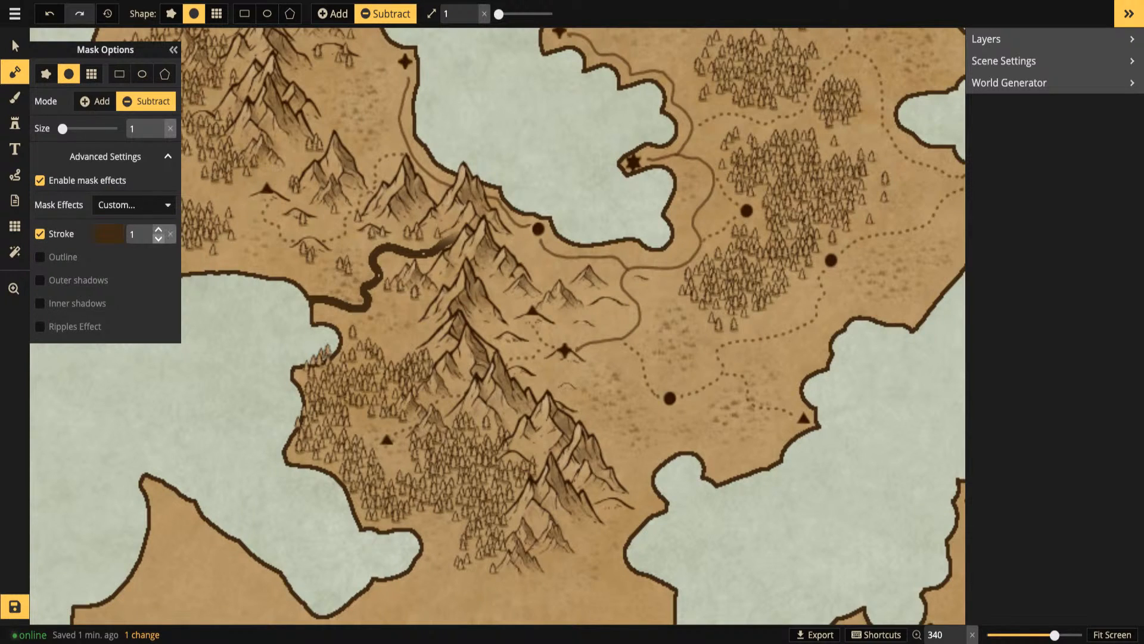
pyautogui.click(159, 238)
pyautogui.click(159, 239)
pyautogui.click(159, 238)
pyautogui.click(158, 238)
pyautogui.click(159, 229)
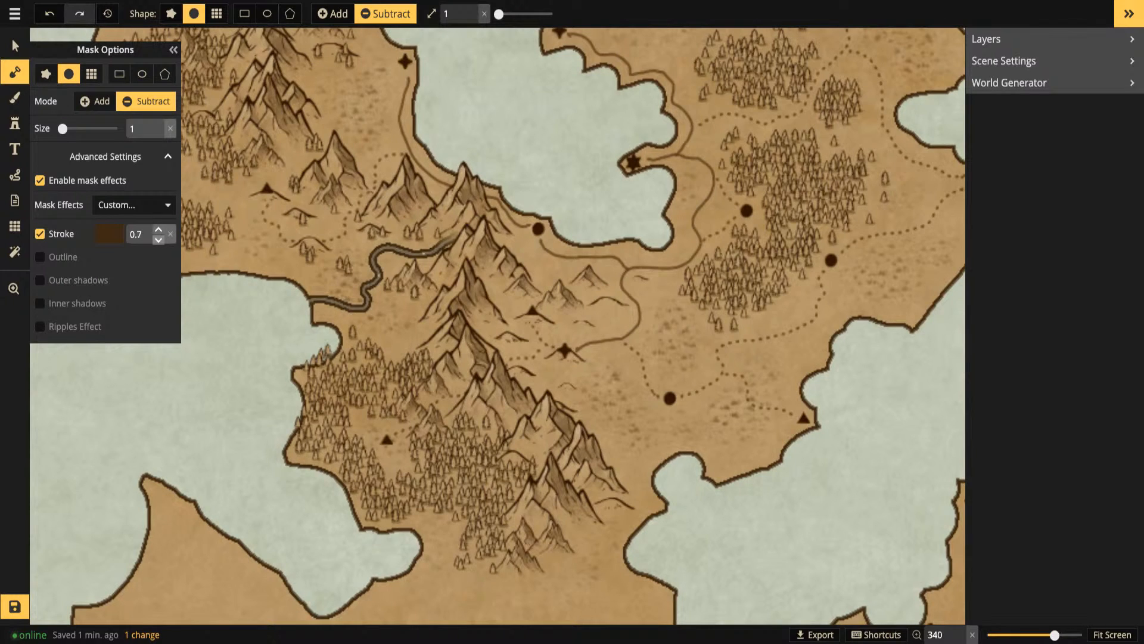
pyautogui.click(158, 239)
pyautogui.click(158, 239)
pyautogui.click(159, 239)
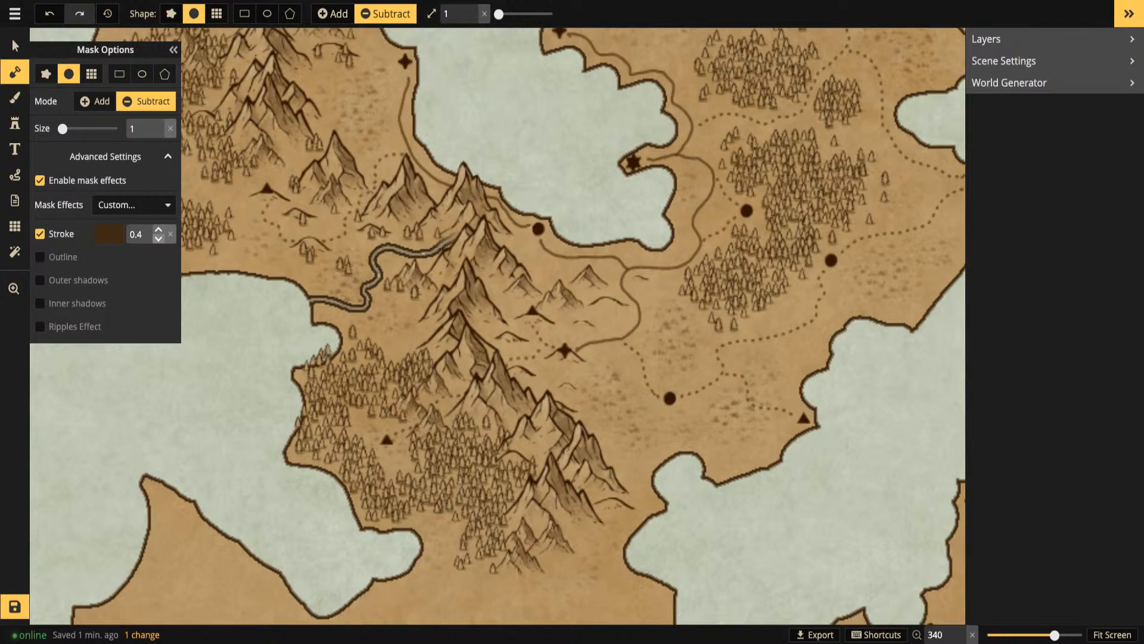
pyautogui.click(159, 238)
pyautogui.click(159, 229)
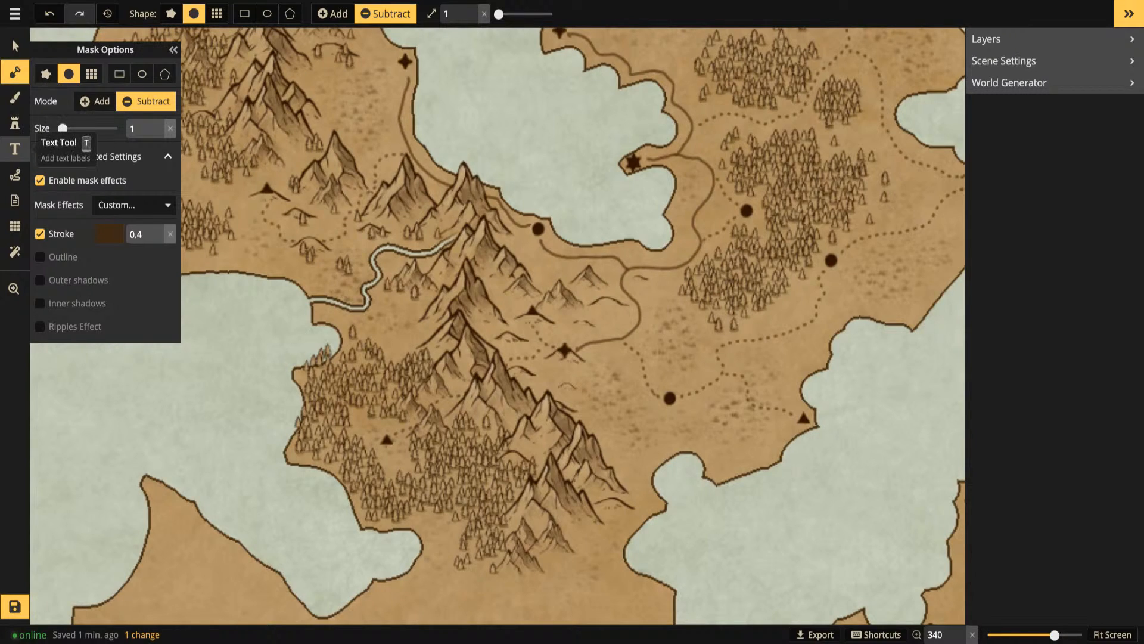
# Set the Path tool's line style to solid
pyautogui.click(15, 175)
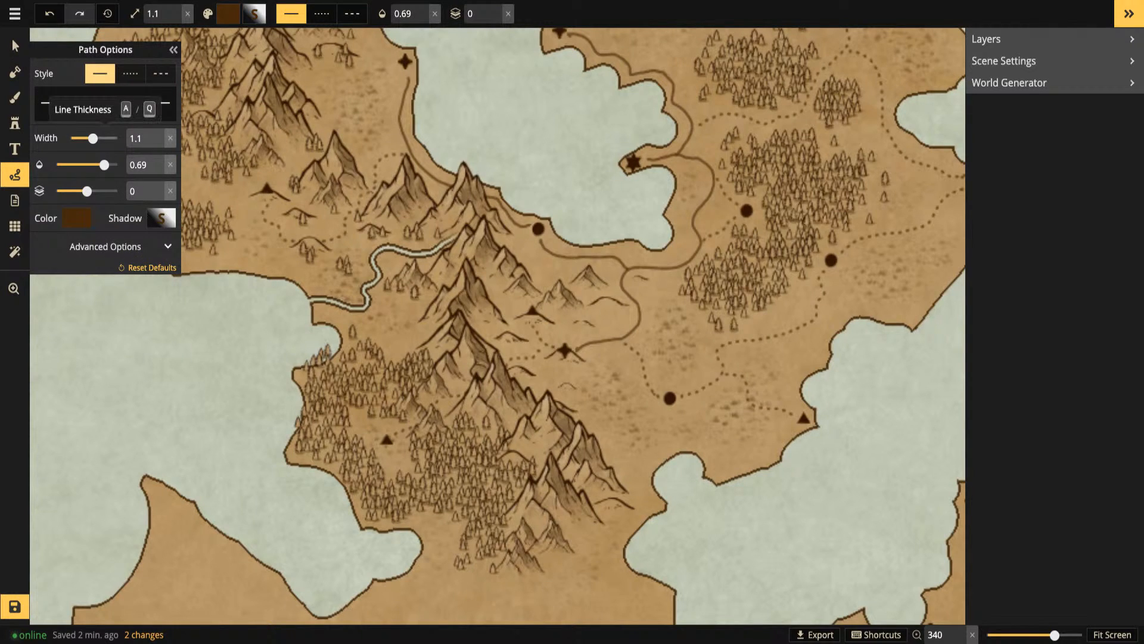
pyautogui.scroll(-1, 437, 190)
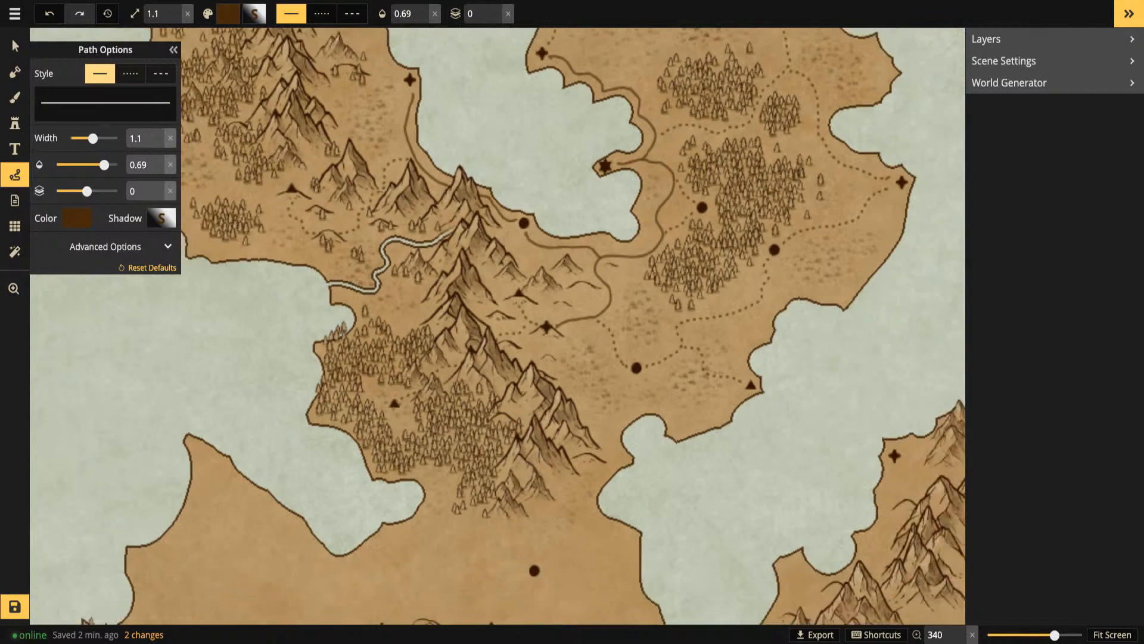
pyautogui.press('space')
pyautogui.moveTo(436, 191); pyautogui.dragTo(446, 222)
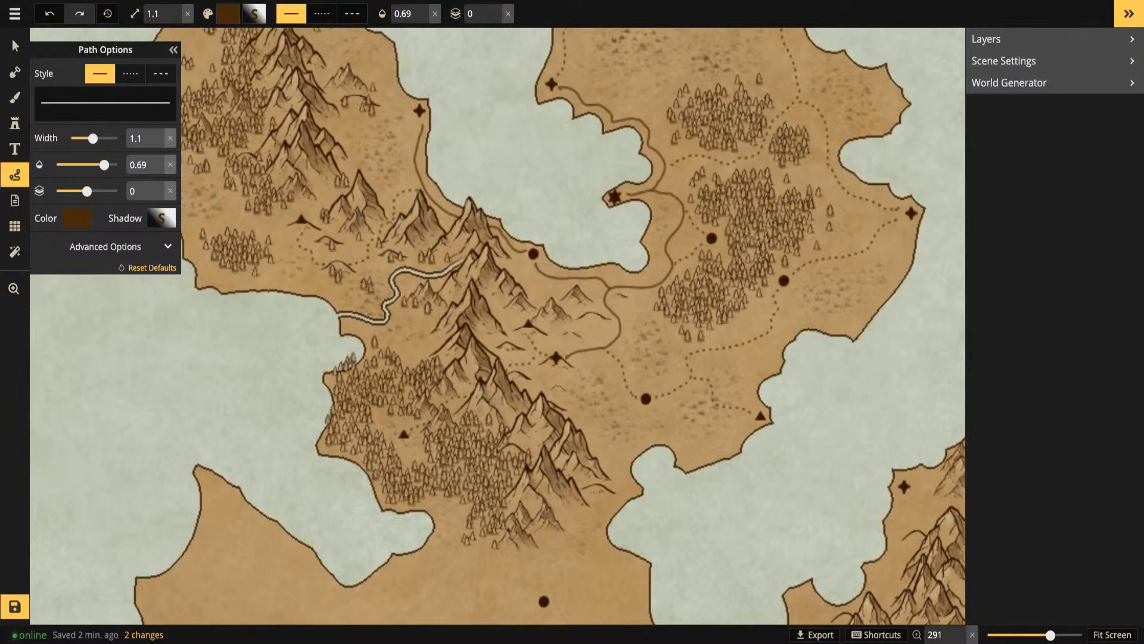
# Fill the carved river channel back in with land, using the circular mask brush in Add mode at size 7
pyautogui.click(15, 71)
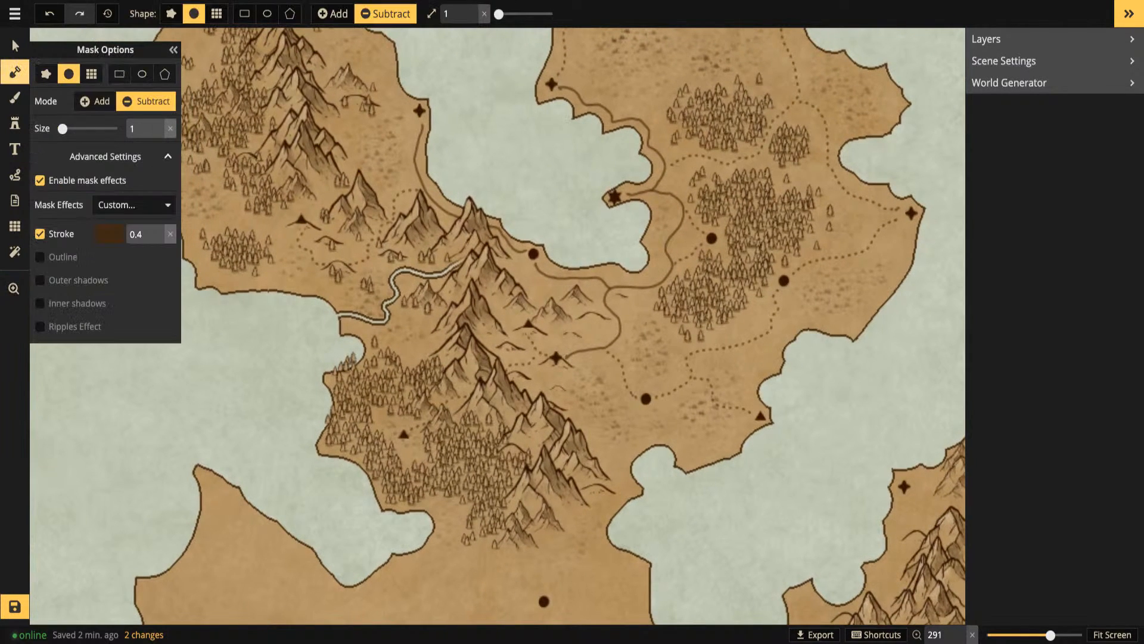
pyautogui.scroll(-6, 432, 343)
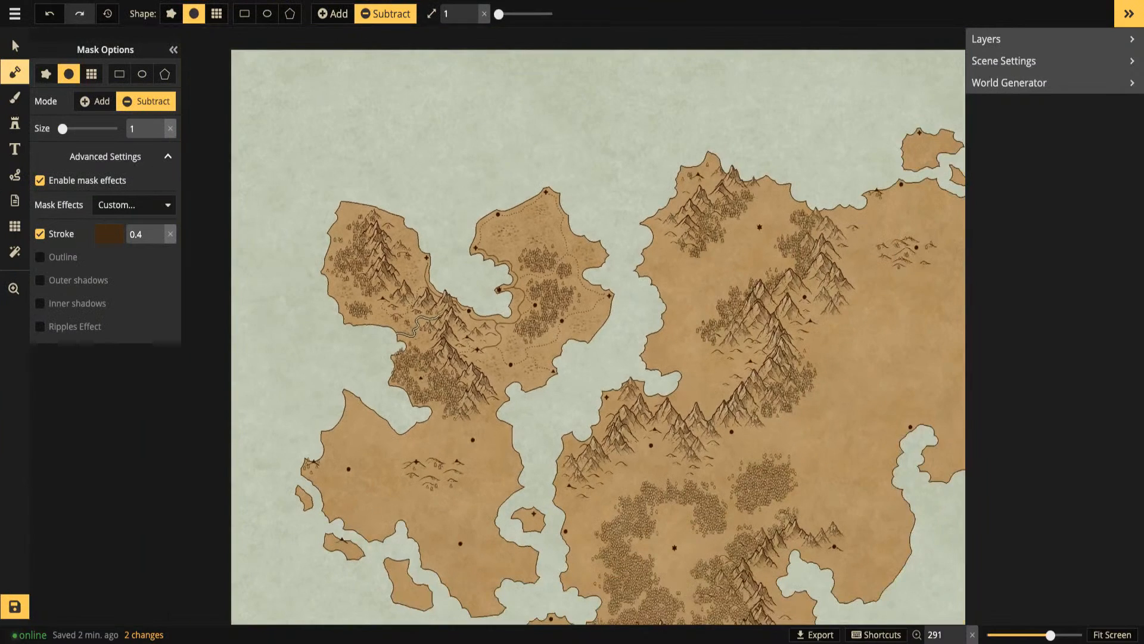
pyautogui.moveTo(561, 344); pyautogui.dragTo(530, 344)
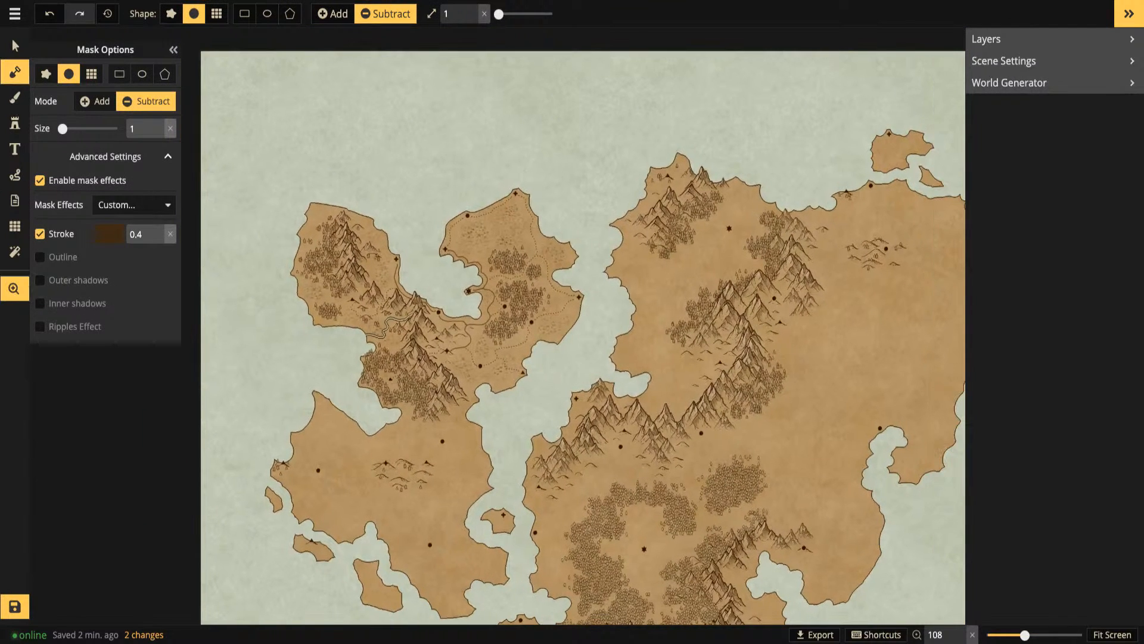
pyautogui.scroll(4, 402, 317)
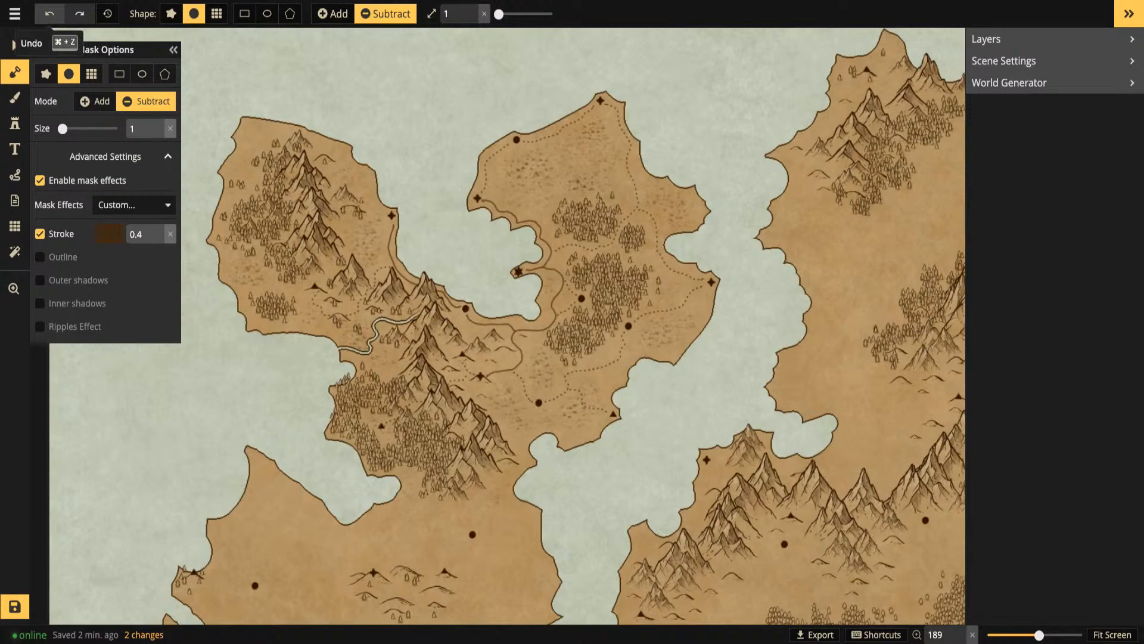
pyautogui.click(108, 13)
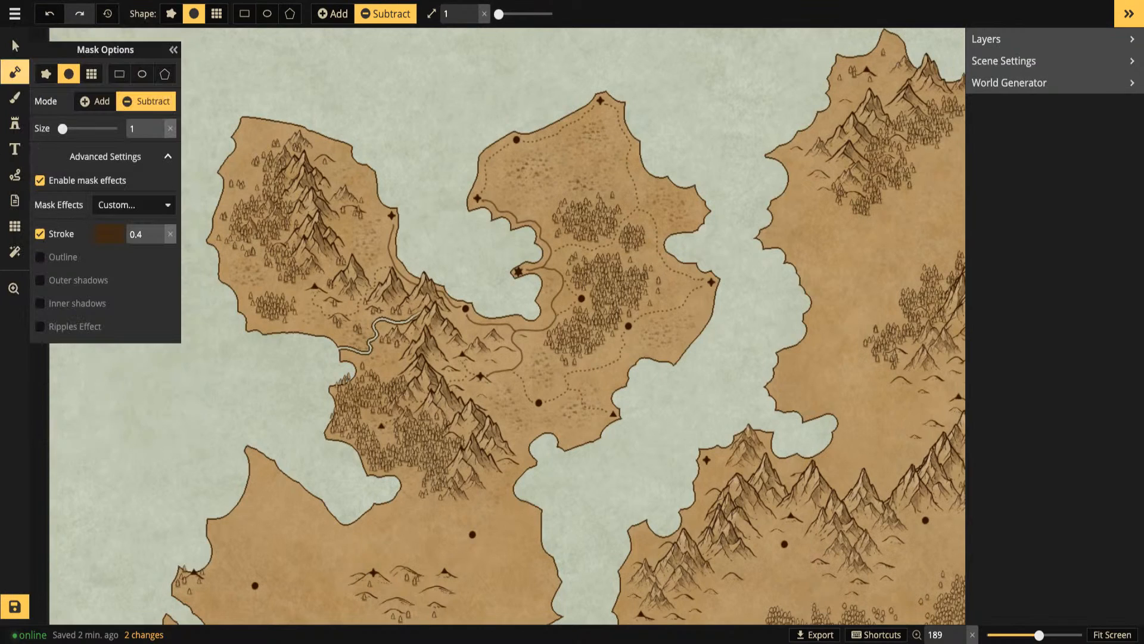
pyautogui.click(95, 101)
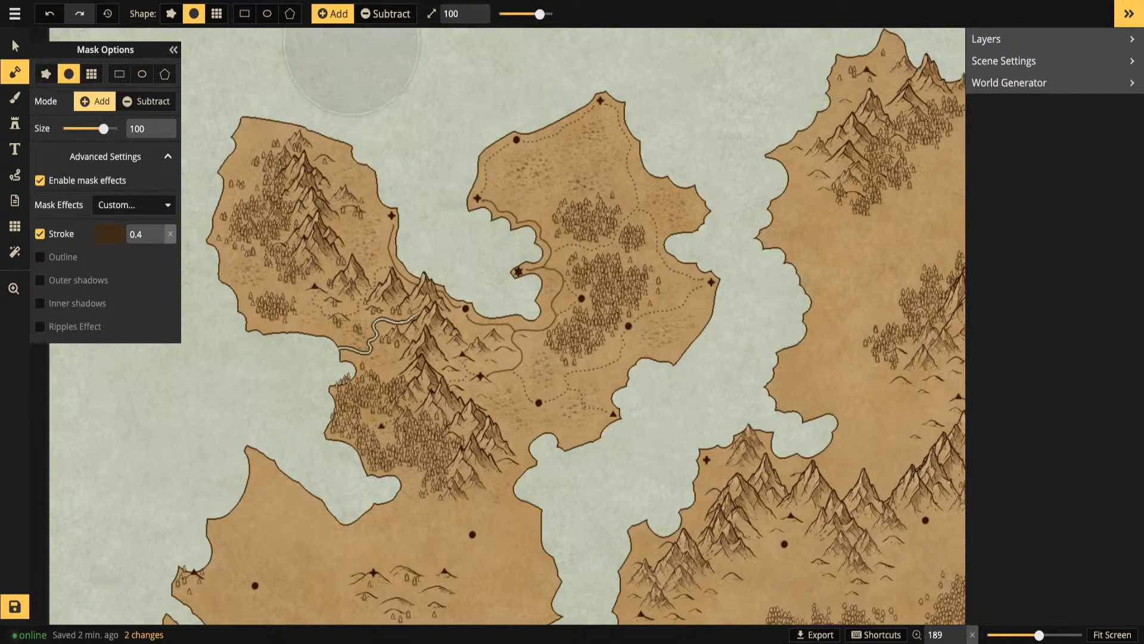
pyautogui.moveTo(540, 13); pyautogui.dragTo(505, 13)
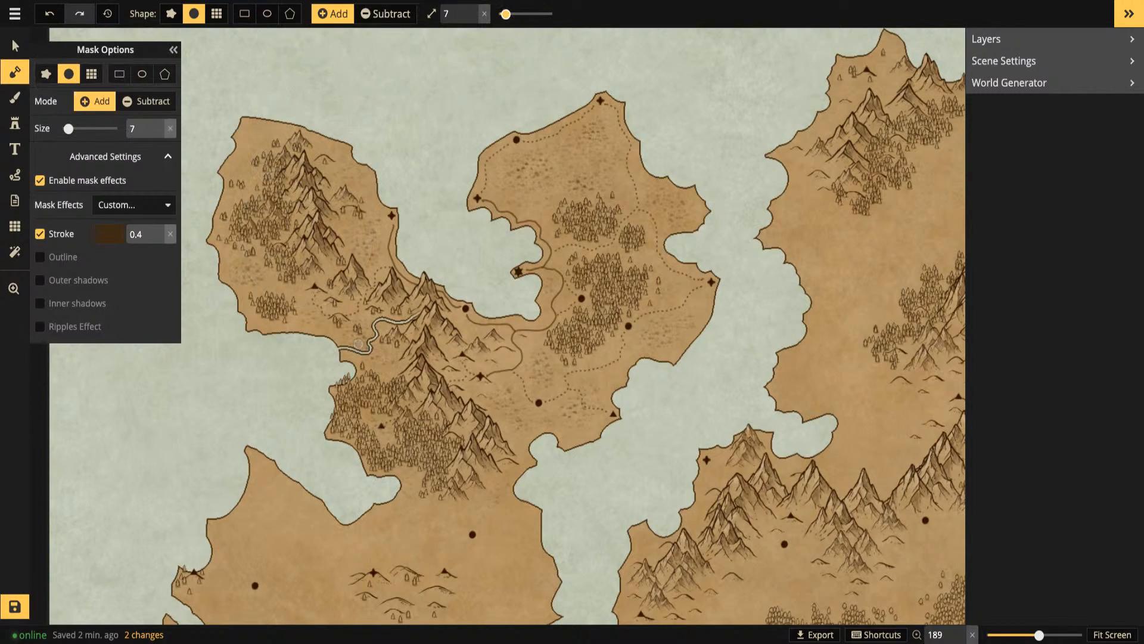
pyautogui.moveTo(344, 351)
pyautogui.mouseDown()
pyautogui.moveTo(379, 345)
pyautogui.moveTo(375, 322)
pyautogui.moveTo(422, 310)
pyautogui.mouseUp()
# Draw a winding river as a solid brown path of width 1.1 from the northwestern continent's central mountains to its southwestern bay coast
pyautogui.click(15, 174)
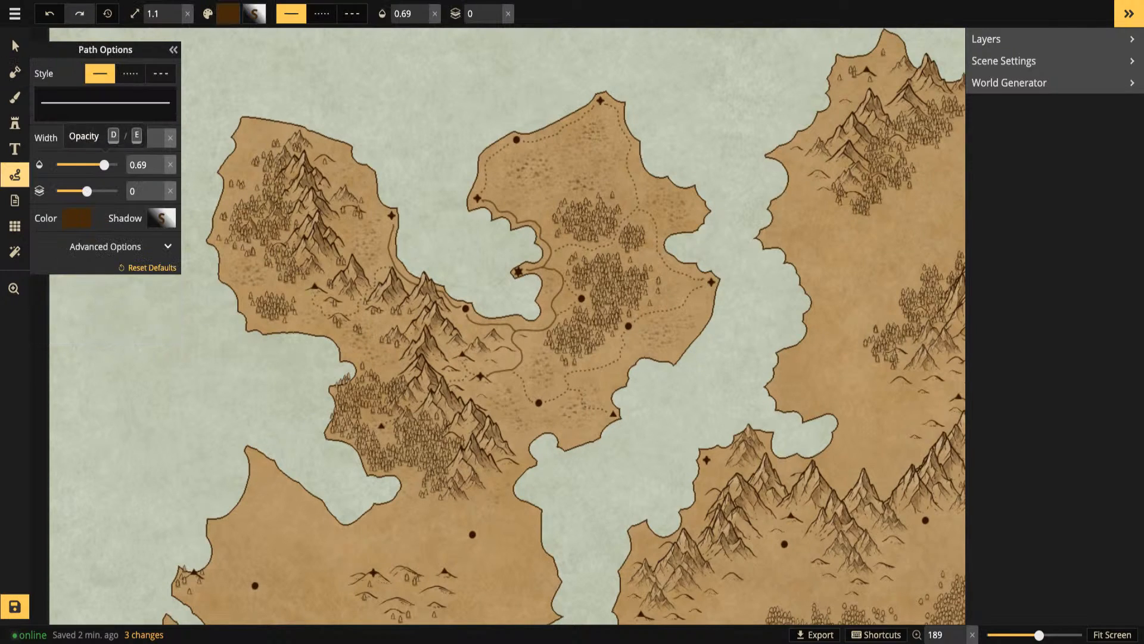
pyautogui.scroll(2, 339, 341)
pyautogui.scroll(1, 347, 342)
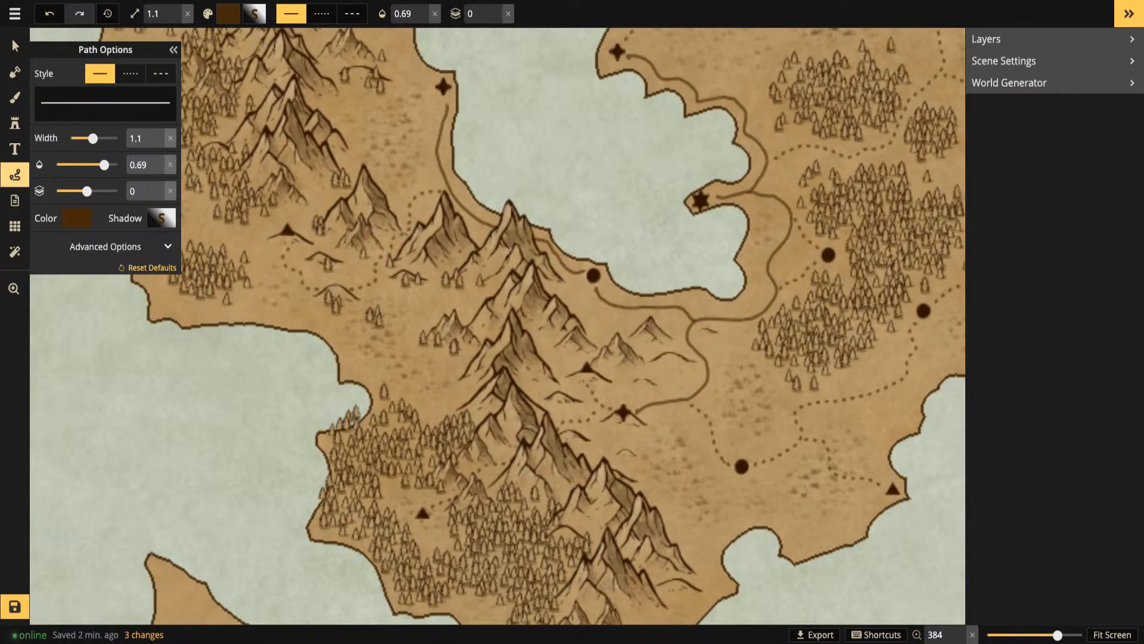
pyautogui.moveTo(460, 310)
pyautogui.mouseDown()
pyautogui.moveTo(413, 313)
pyautogui.moveTo(401, 339)
pyautogui.mouseUp()
pyautogui.press('Delete')
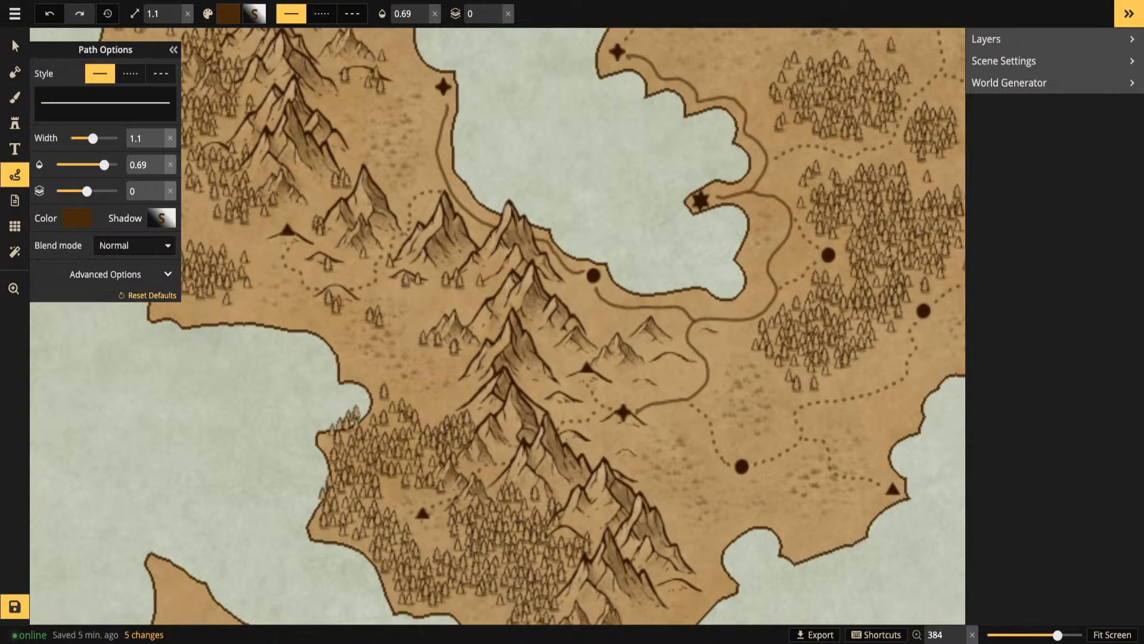
pyautogui.moveTo(508, 285)
pyautogui.mouseDown()
pyautogui.moveTo(454, 293)
pyautogui.moveTo(446, 310)
pyautogui.moveTo(402, 328)
pyautogui.moveTo(411, 362)
pyautogui.moveTo(341, 364)
pyautogui.mouseUp()
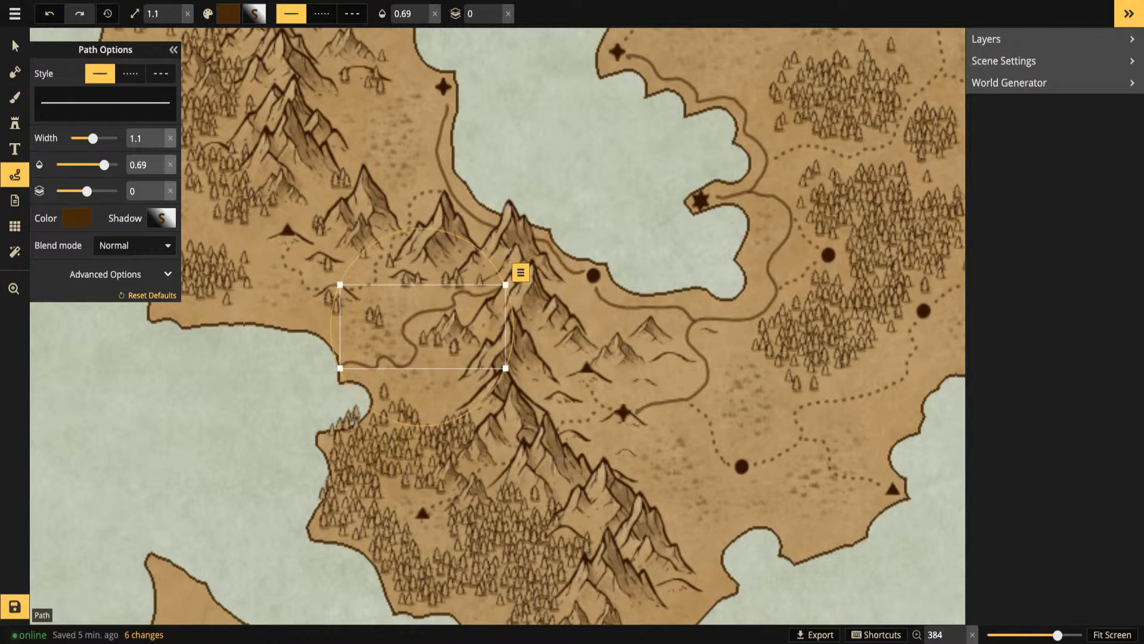
# Change the river path's color to the light blue preset 90D1FF and deselect it
pyautogui.click(15, 45)
pyautogui.scroll(-2, 417, 300)
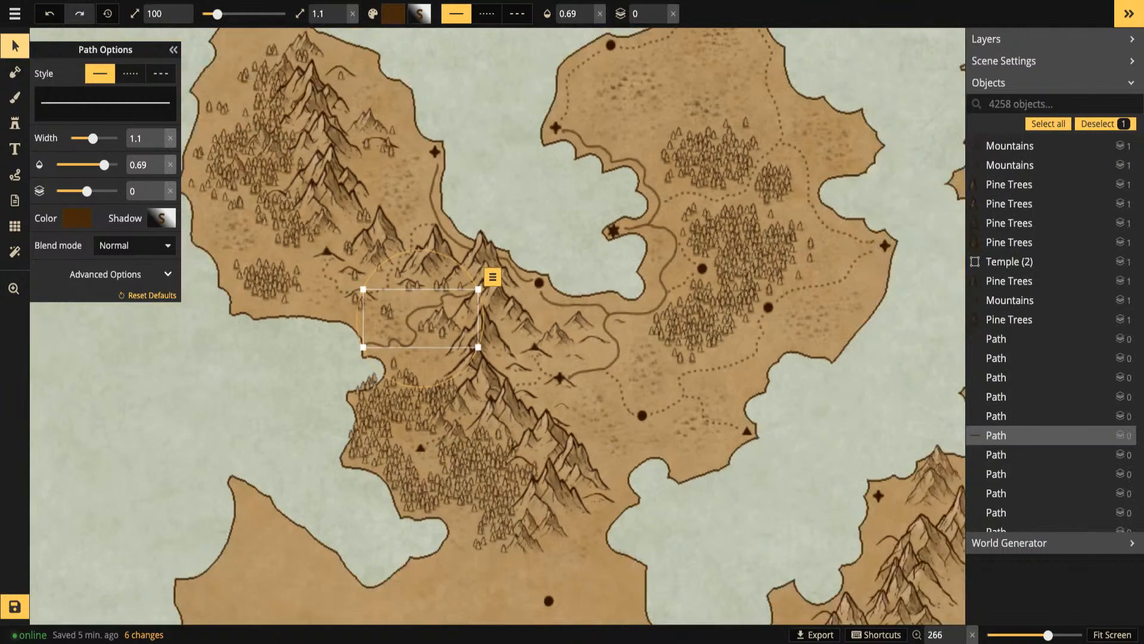
pyautogui.press('Escape')
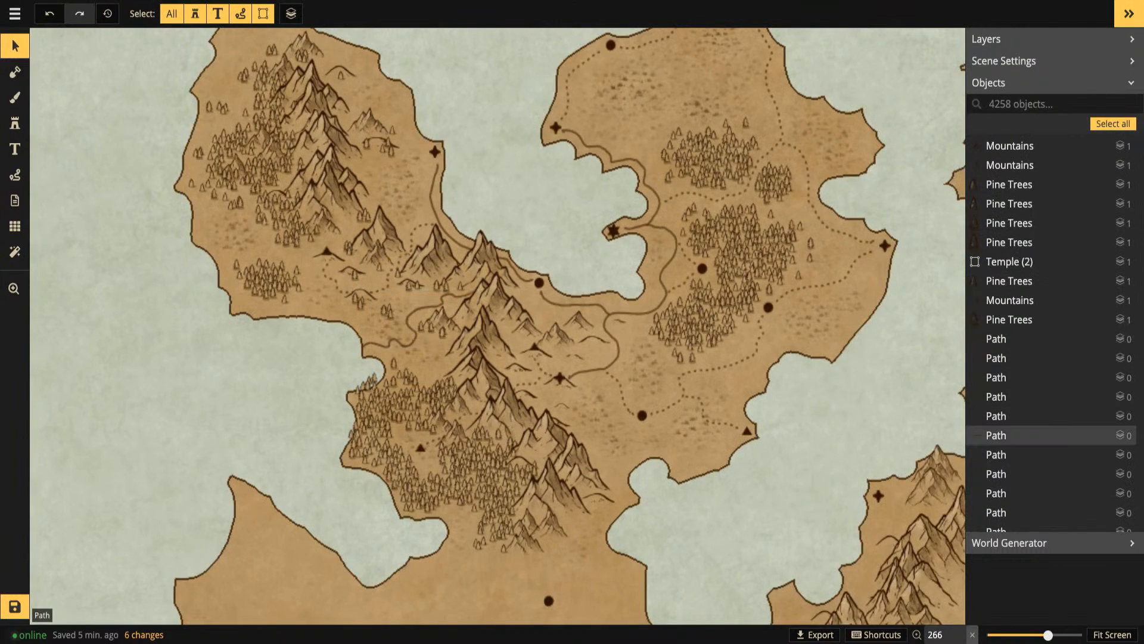
pyautogui.click(411, 340)
pyautogui.scroll(3, 411, 340)
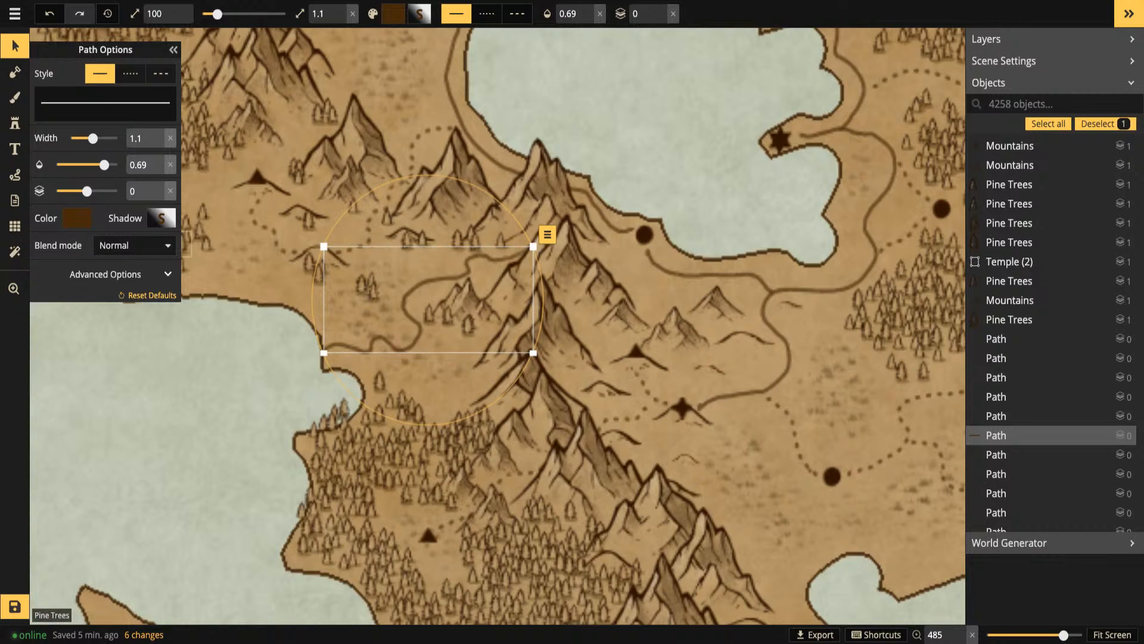
pyautogui.click(77, 218)
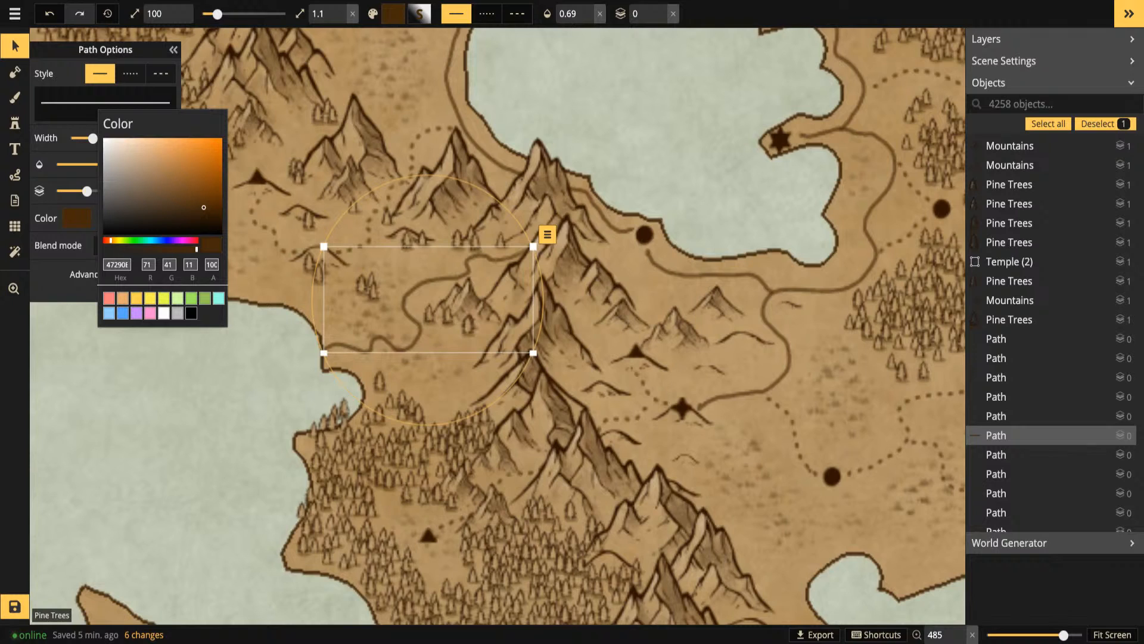
pyautogui.press('Escape')
pyautogui.click(77, 218)
pyautogui.click(110, 313)
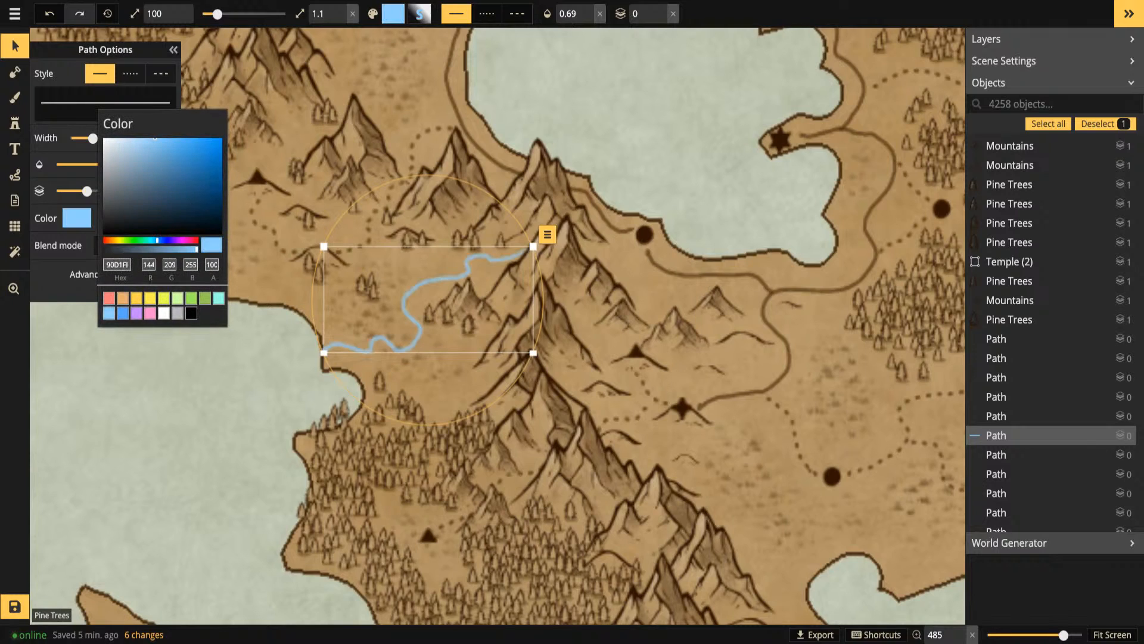
pyautogui.click(173, 50)
pyautogui.scroll(-2, 245, 217)
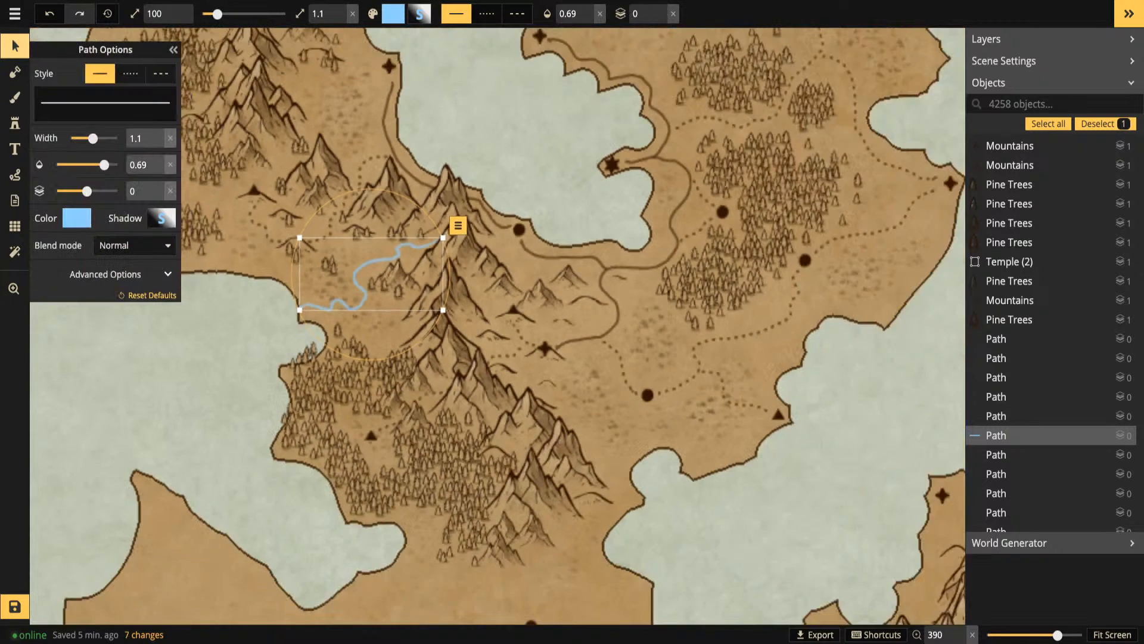
pyautogui.scroll(-3, 596, 333)
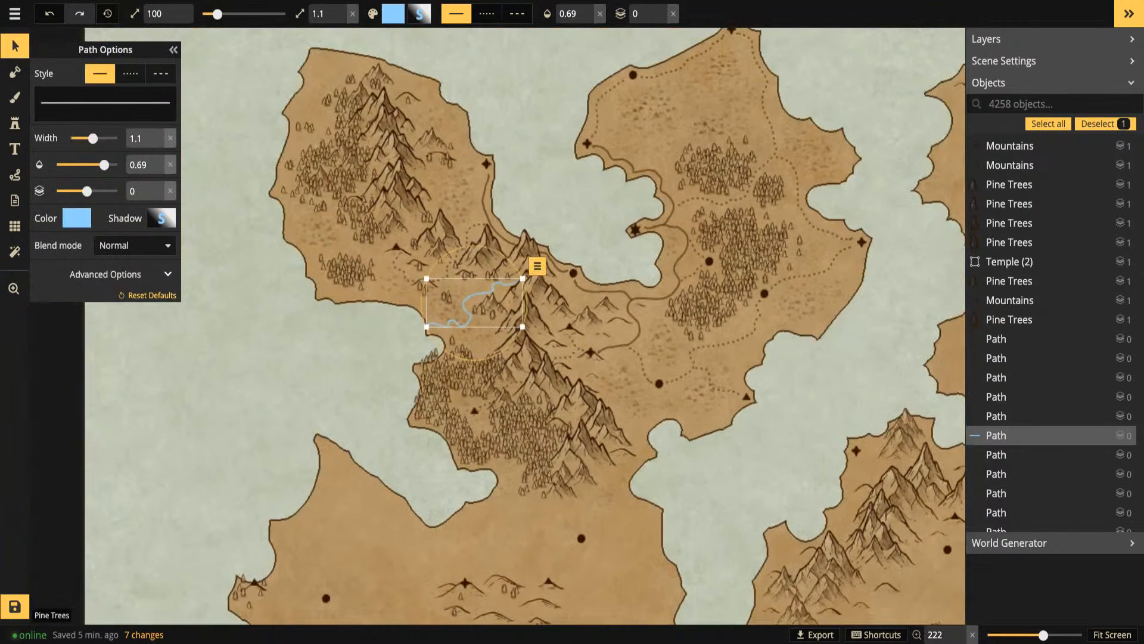
pyautogui.press('Escape')
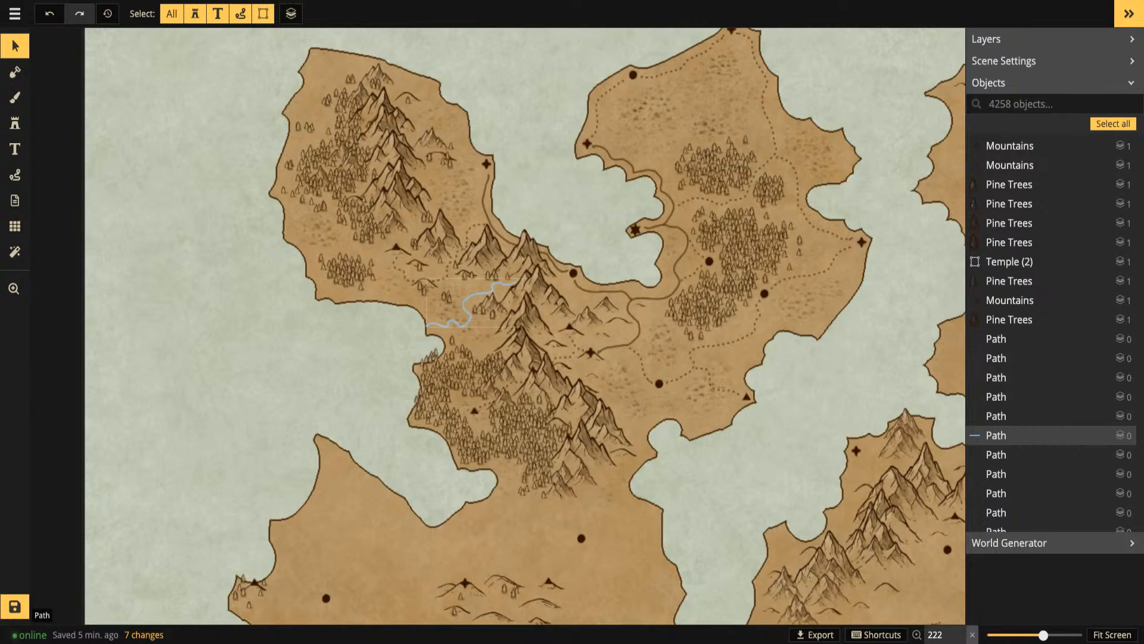
pyautogui.scroll(-2, 358, 232)
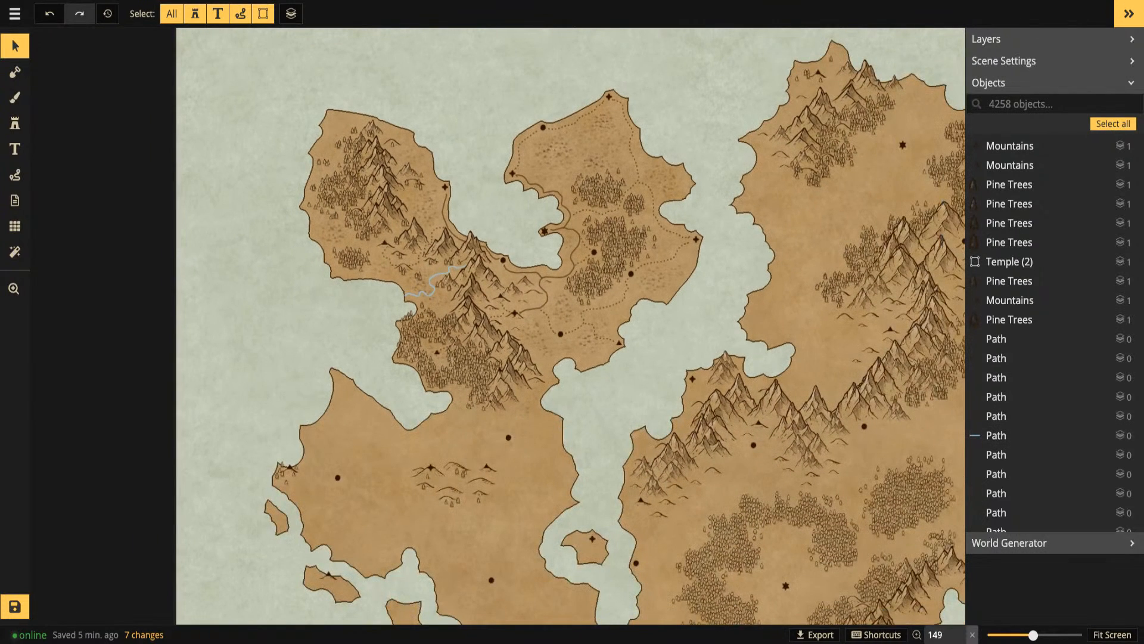
pyautogui.scroll(5, 411, 295)
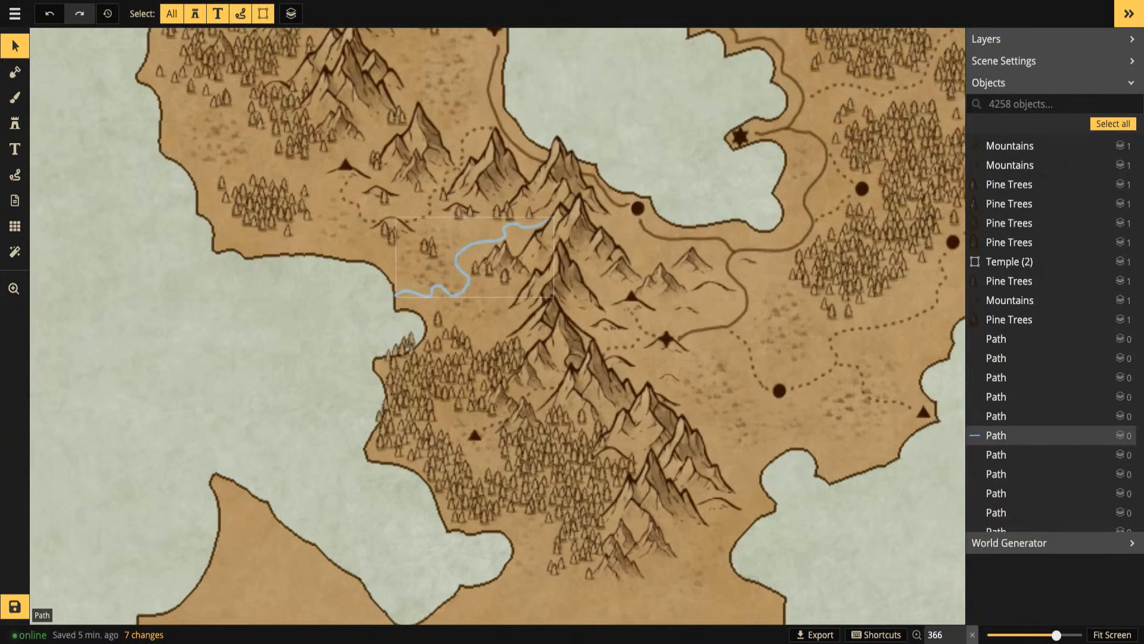
# Choose the Political Blue 1 parchment texture from the catalog for the brush
pyautogui.click(411, 295)
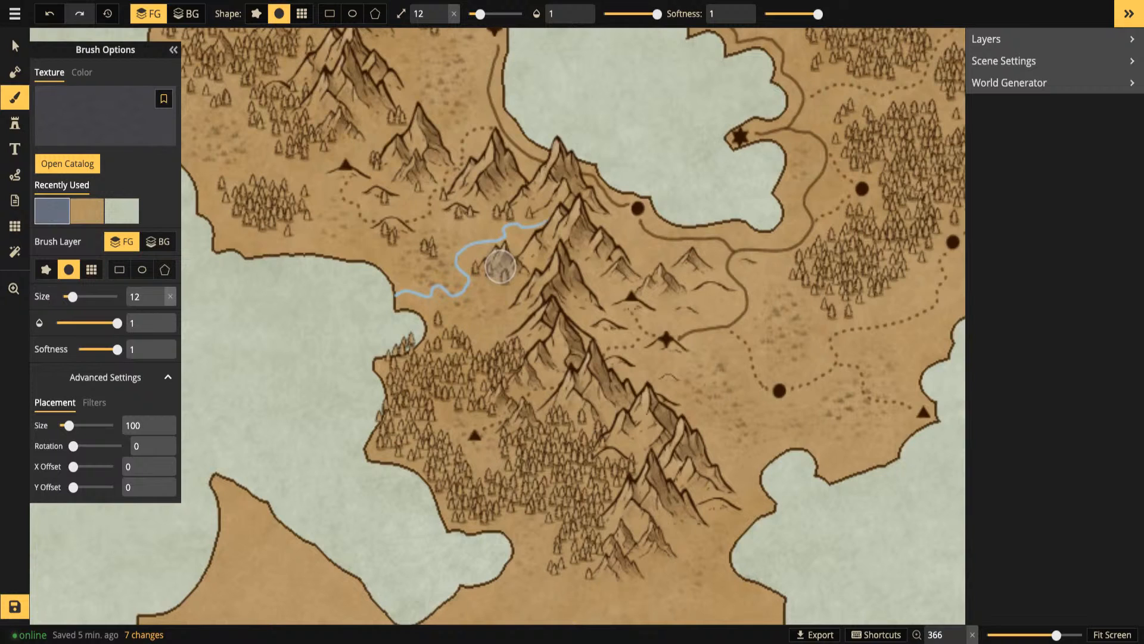
pyautogui.click(137, 124)
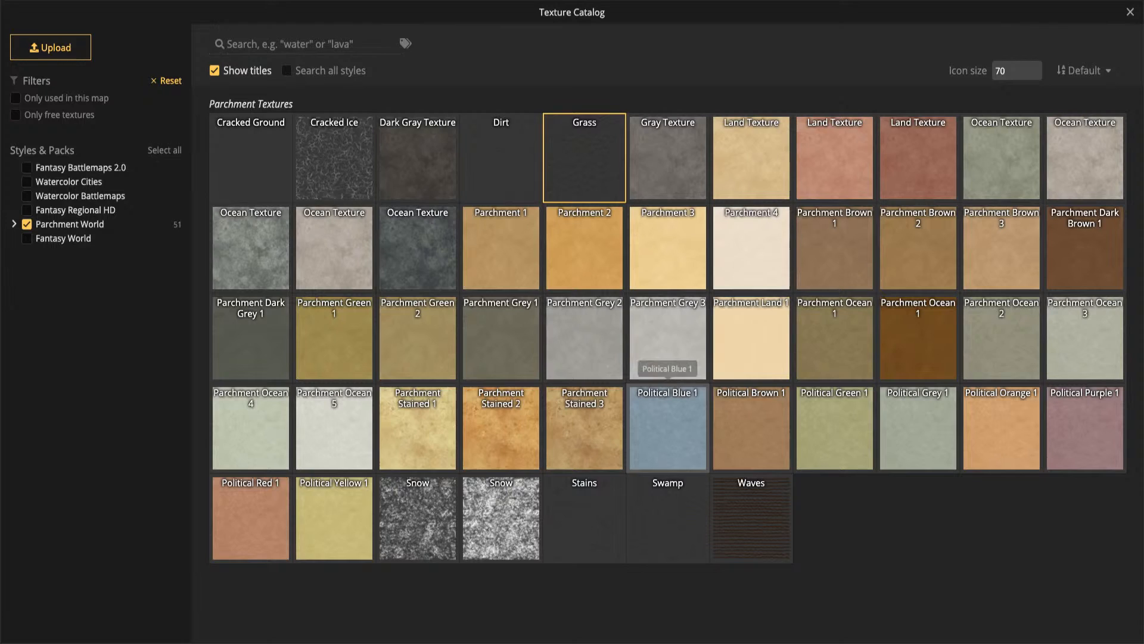
pyautogui.click(667, 417)
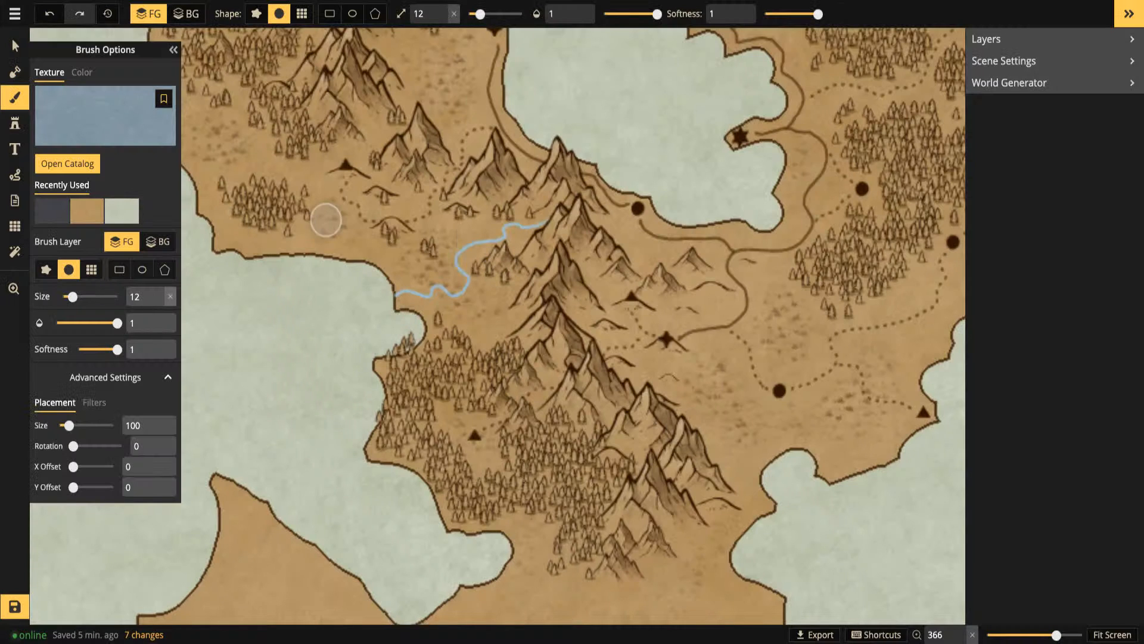
# Paint a blue patch over the bay at the river's mouth on the background layer, with softness 0 and brush size 13
pyautogui.click(186, 13)
pyautogui.click(765, 14)
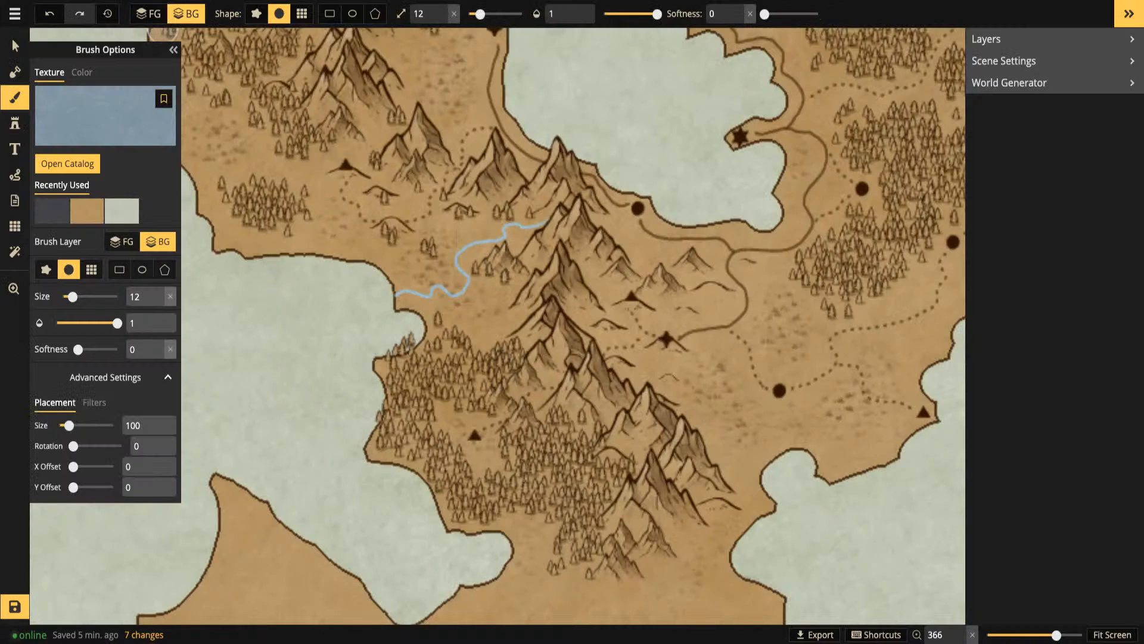
pyautogui.moveTo(481, 13)
pyautogui.mouseDown()
pyautogui.moveTo(493, 14)
pyautogui.moveTo(480, 14)
pyautogui.mouseUp()
pyautogui.scroll(4, 401, 319)
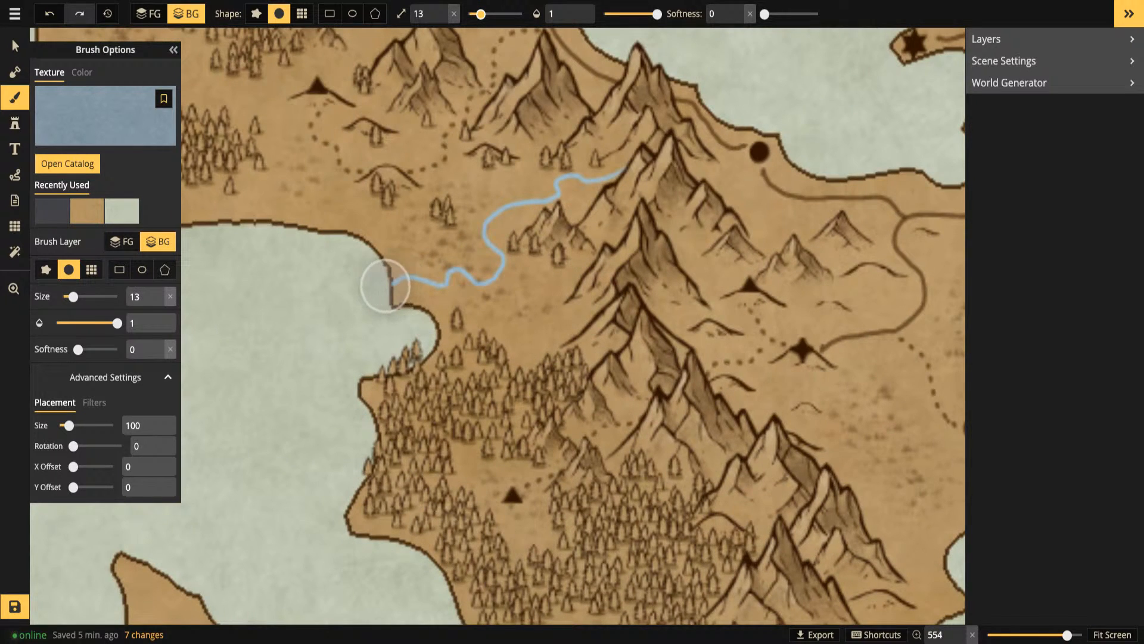
pyautogui.moveTo(379, 280)
pyautogui.mouseDown()
pyautogui.moveTo(366, 286)
pyautogui.moveTo(370, 308)
pyautogui.moveTo(417, 319)
pyautogui.mouseUp()
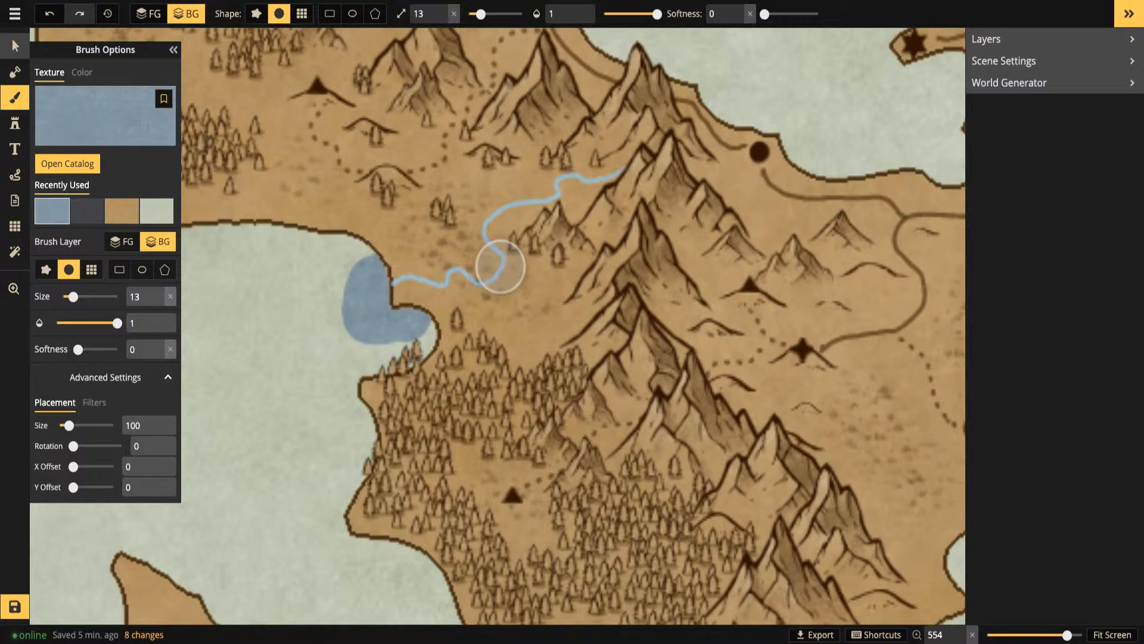
# Recolor the river path to a muted darker blue, 4178A3, and deselect it
pyautogui.click(15, 46)
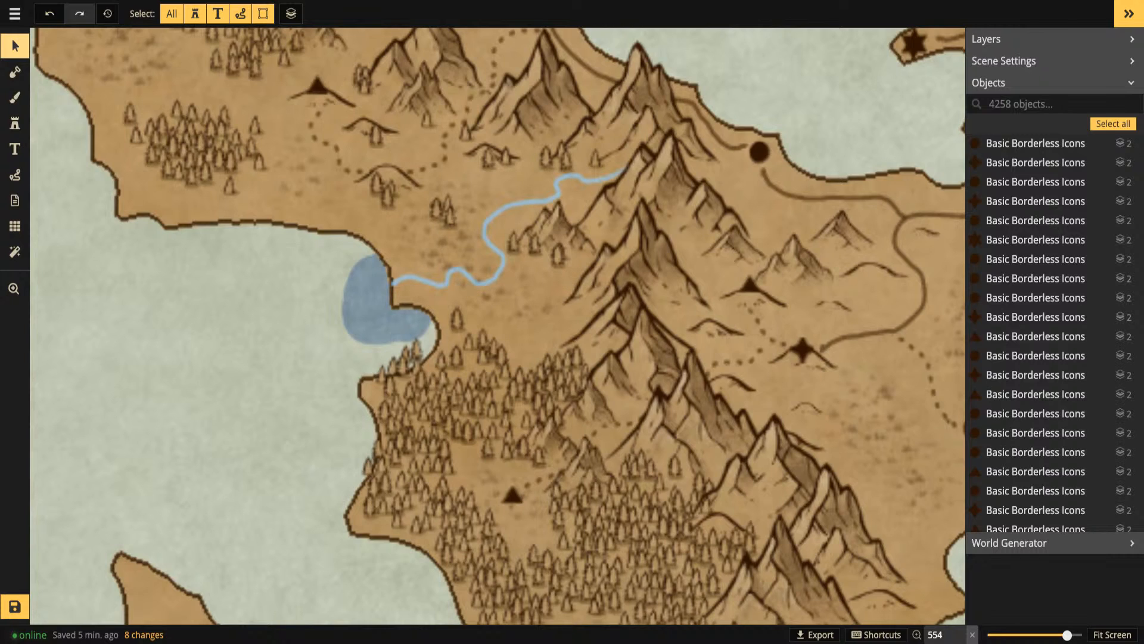
pyautogui.click(486, 230)
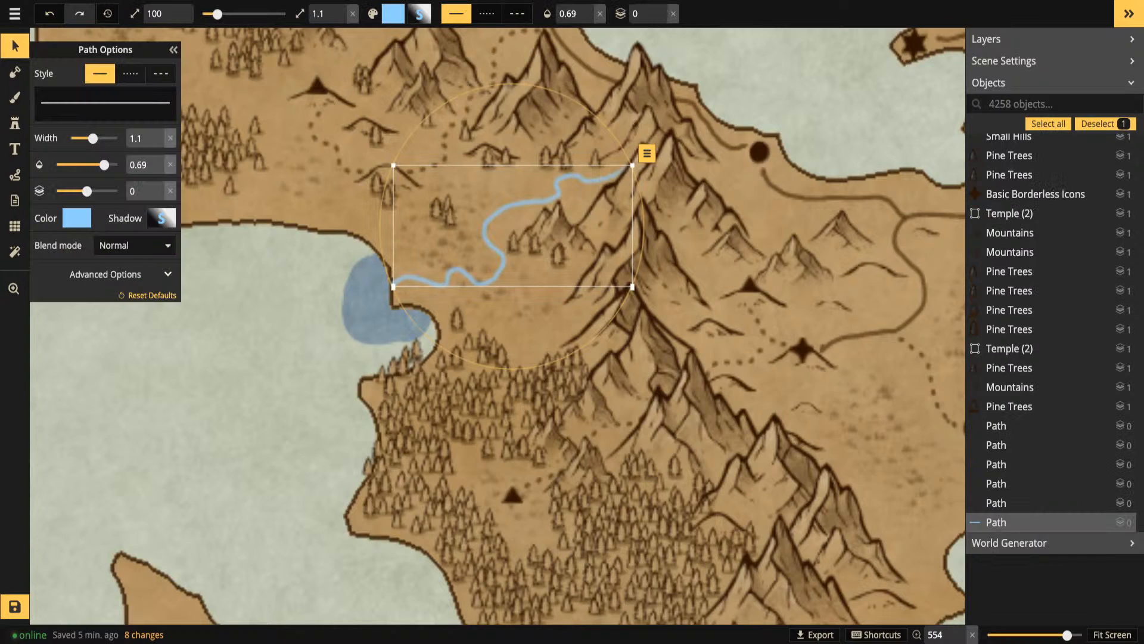
pyautogui.click(76, 217)
pyautogui.click(195, 184)
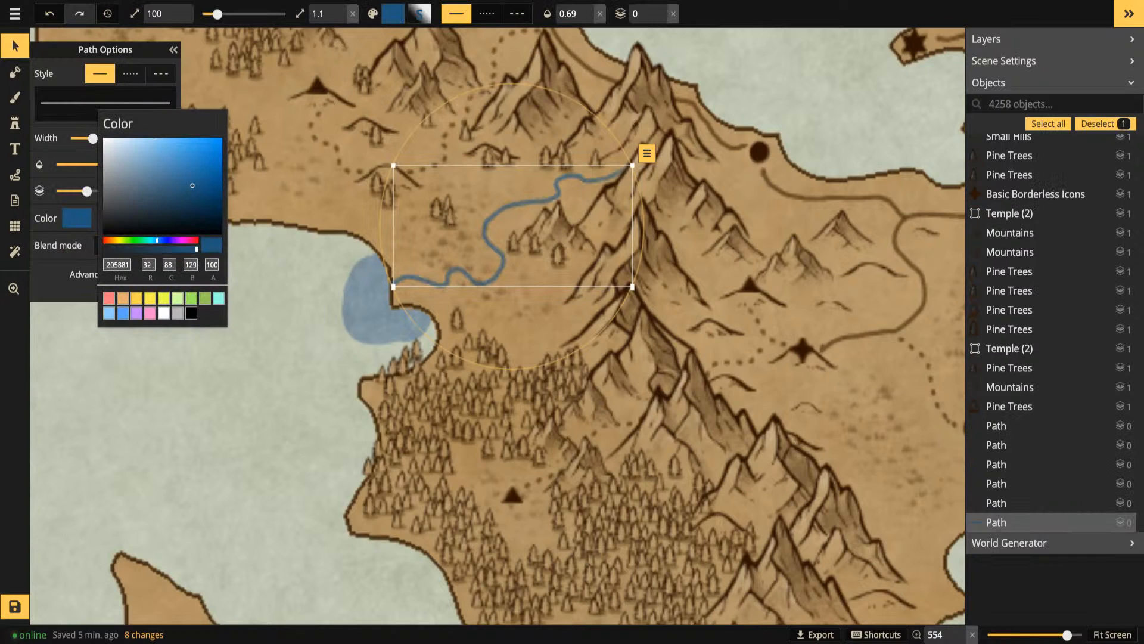
pyautogui.moveTo(196, 184); pyautogui.dragTo(176, 173)
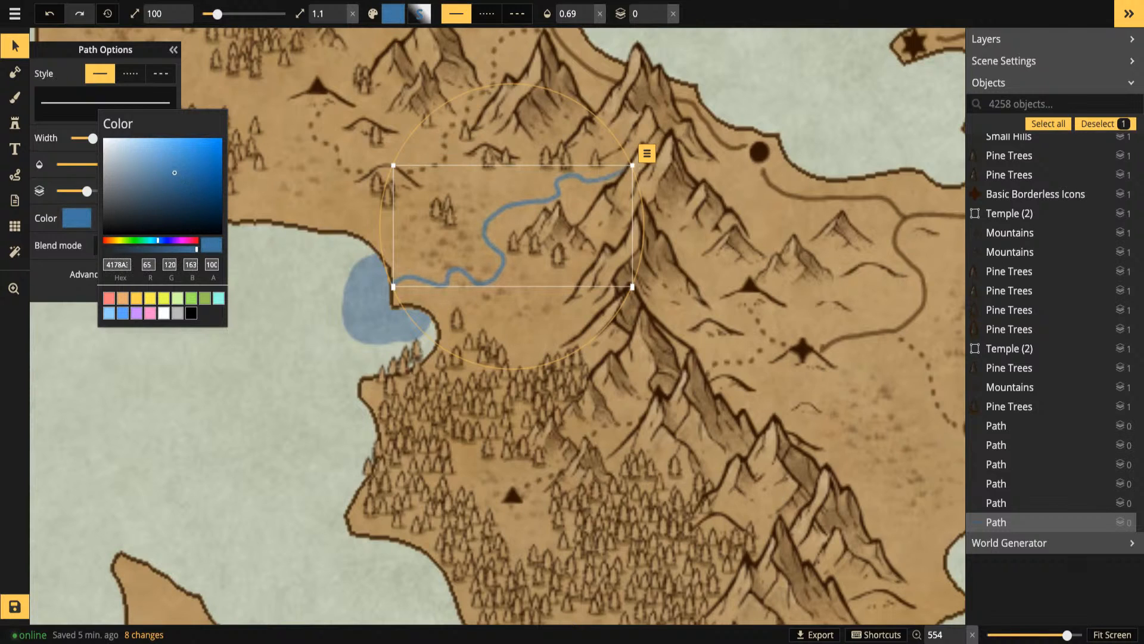
pyautogui.press('Escape')
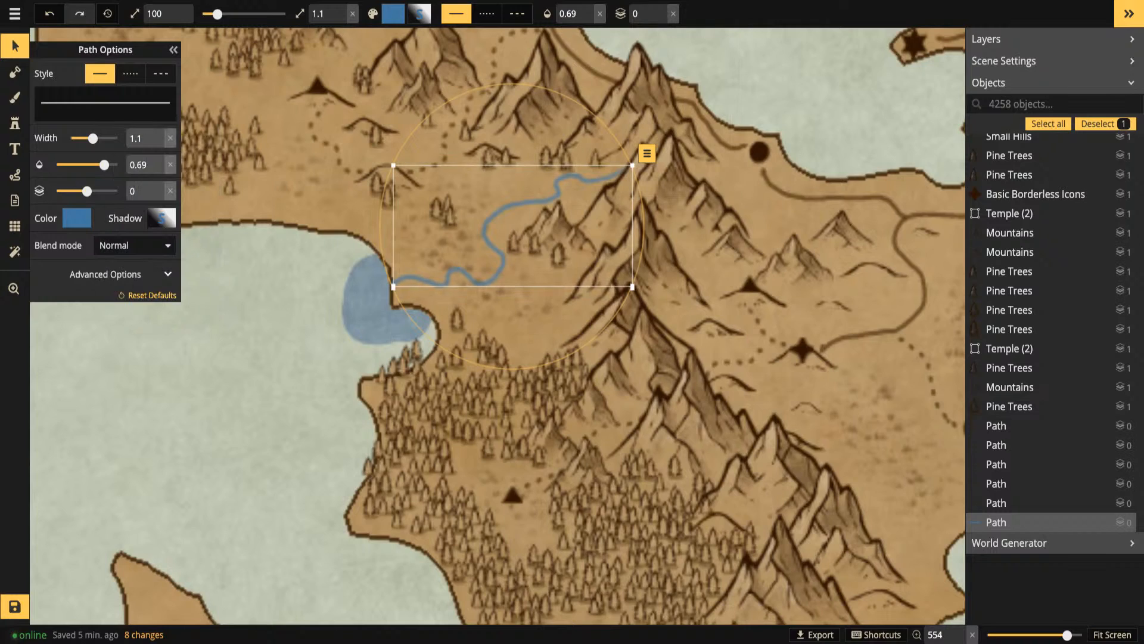
pyautogui.press('Escape')
# Fill the whole map's background layer with the Political Blue 1 texture using a rectangle brush shape that encloses the full canvas
pyautogui.scroll(-10, 369, 298)
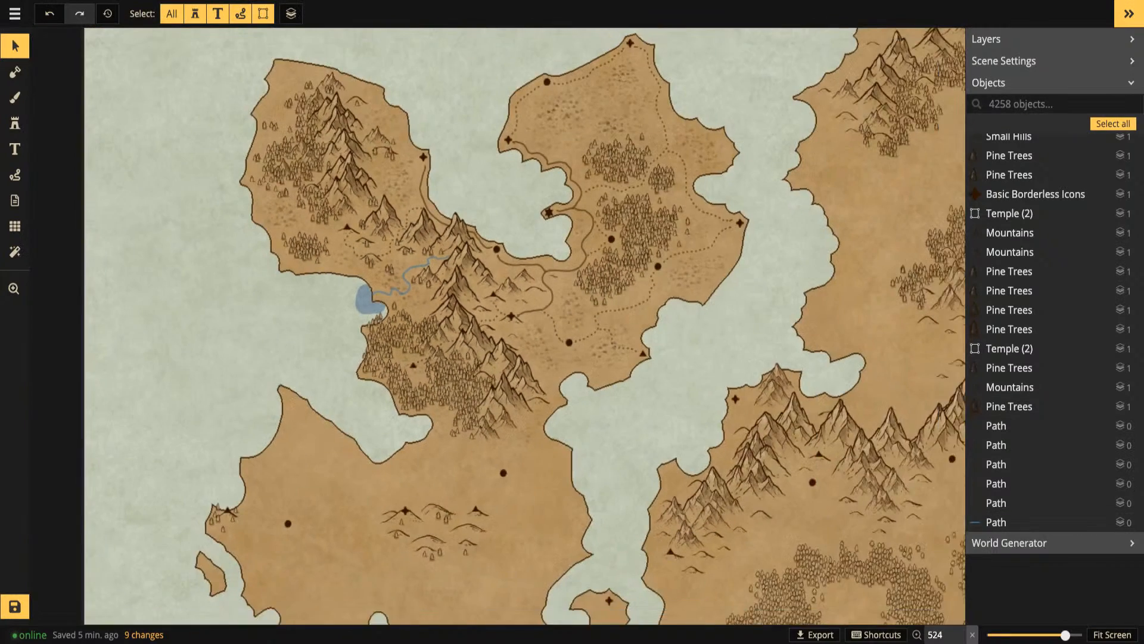
pyautogui.scroll(-5, 287, 235)
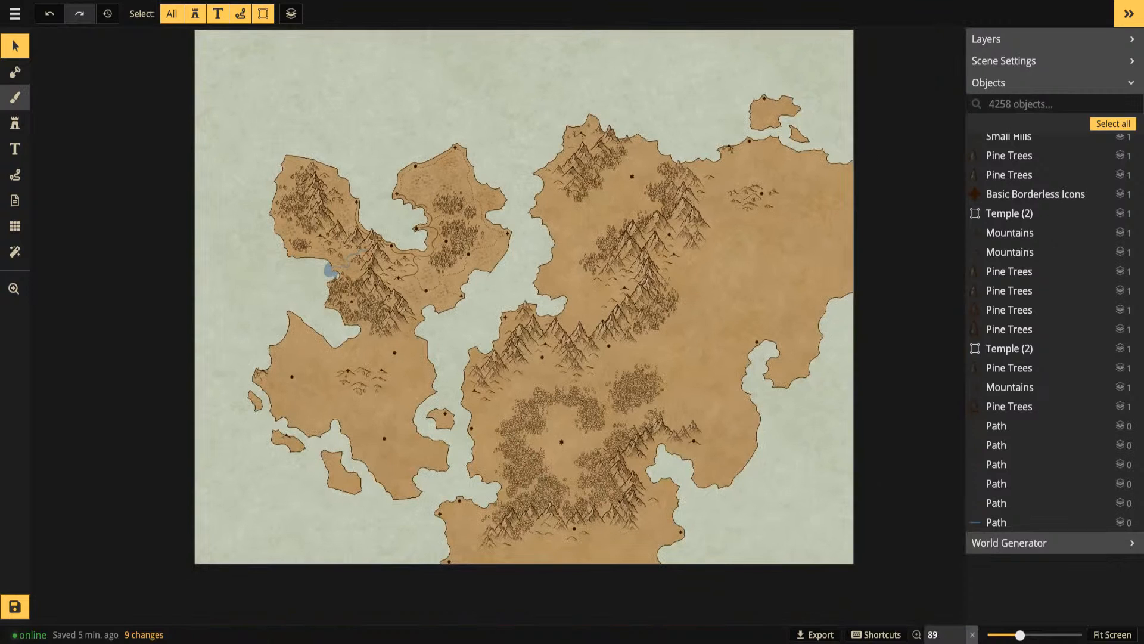
pyautogui.click(15, 97)
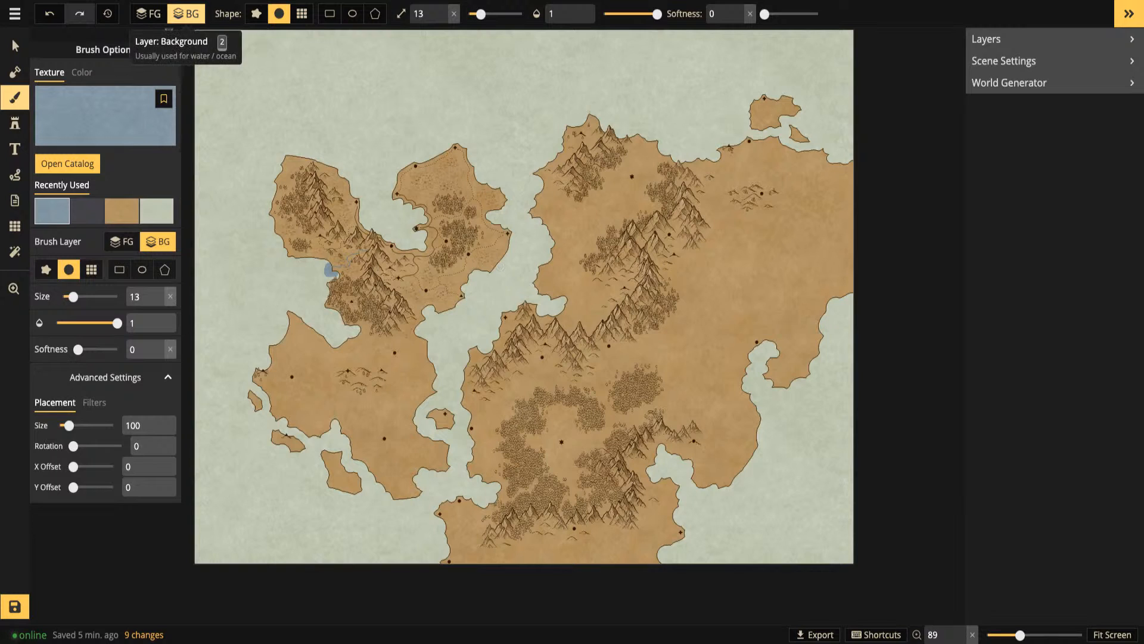
pyautogui.click(330, 13)
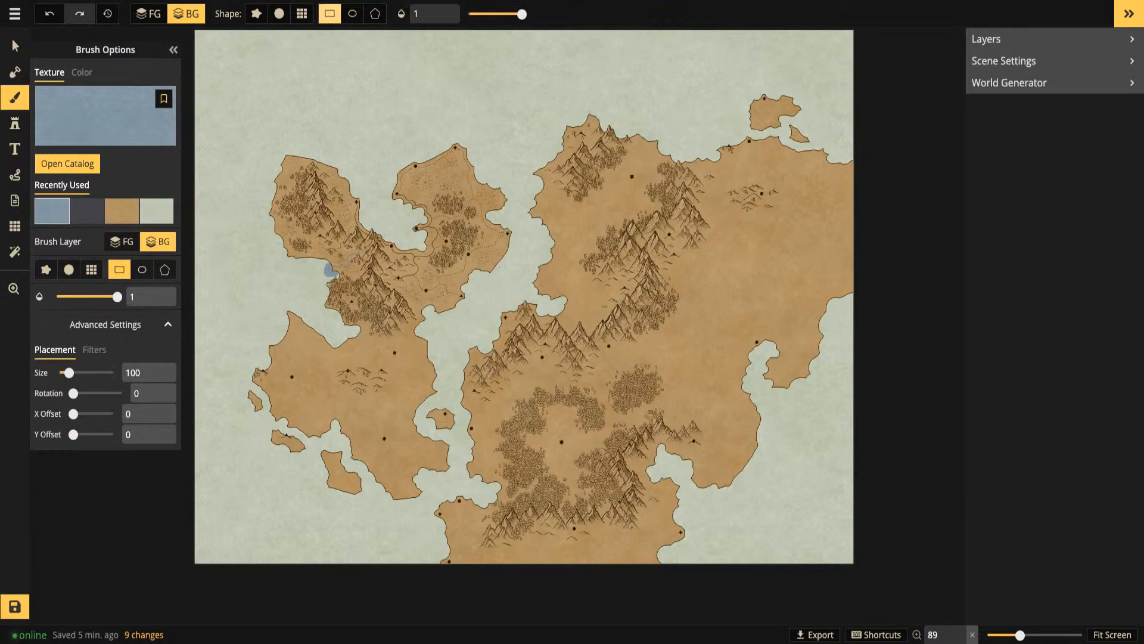
pyautogui.scroll(-3, 553, 305)
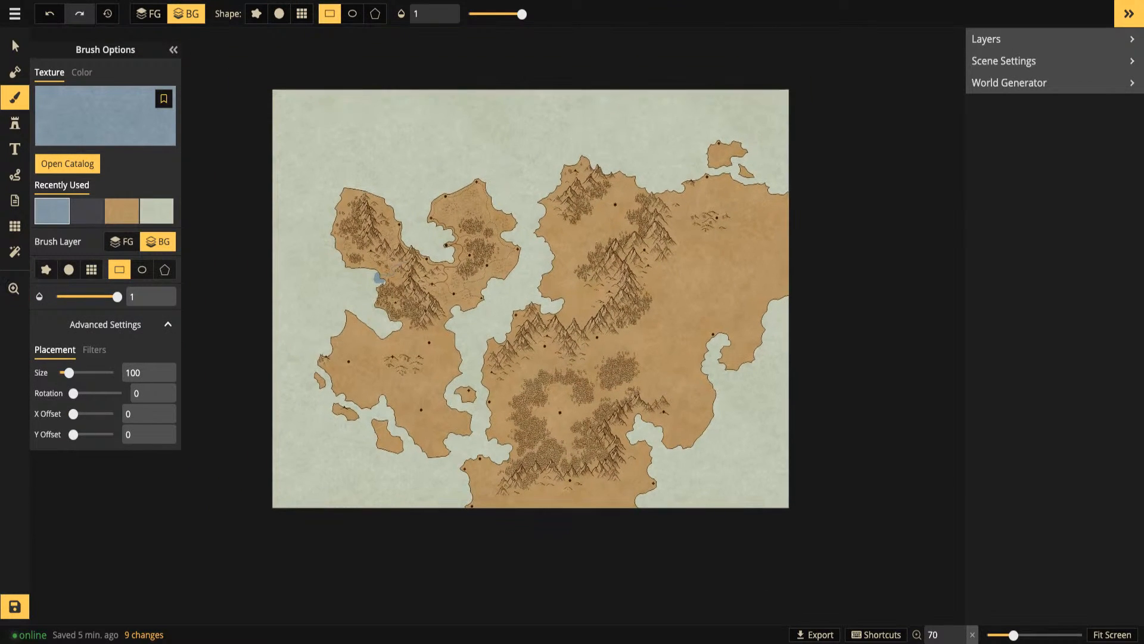
pyautogui.moveTo(261, 72); pyautogui.dragTo(802, 516)
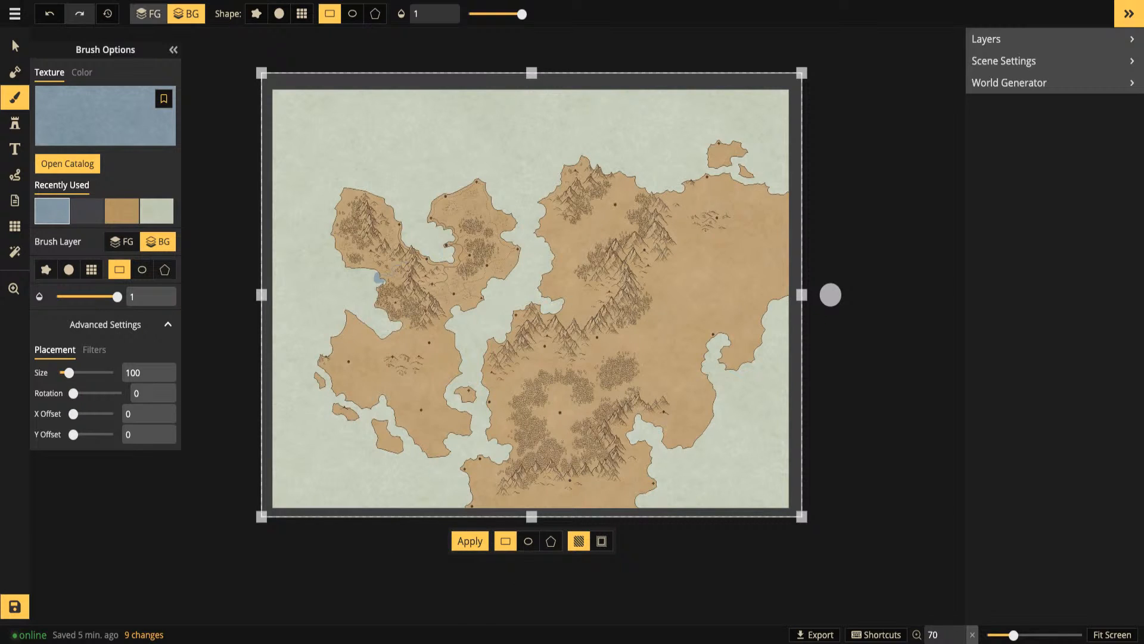
pyautogui.click(148, 13)
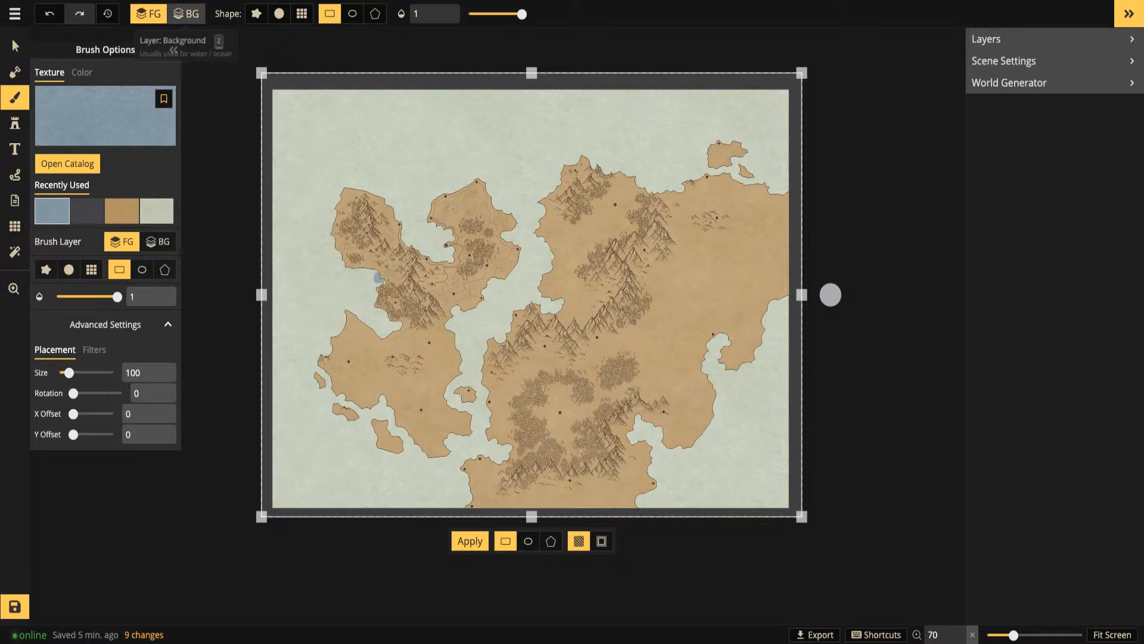
pyautogui.click(186, 13)
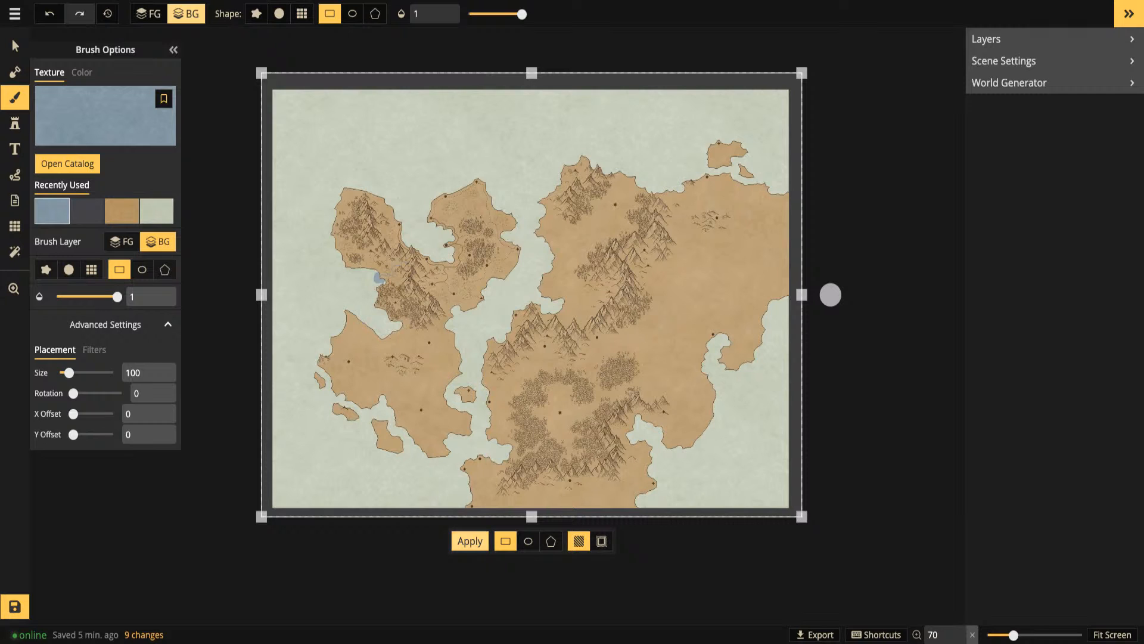
pyautogui.click(469, 540)
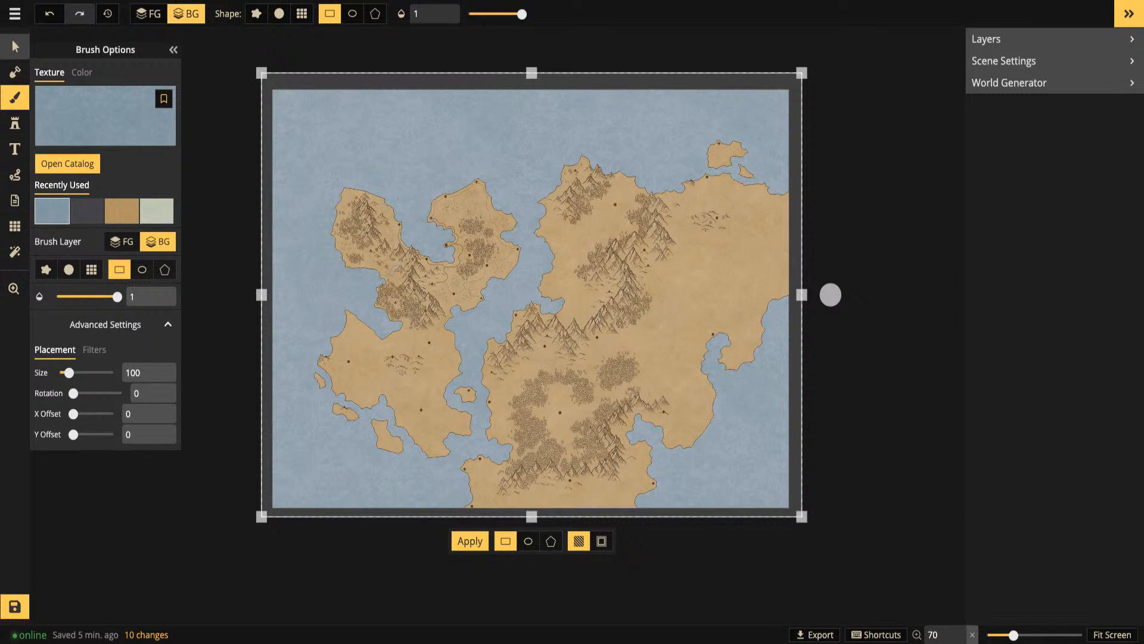
pyautogui.click(15, 46)
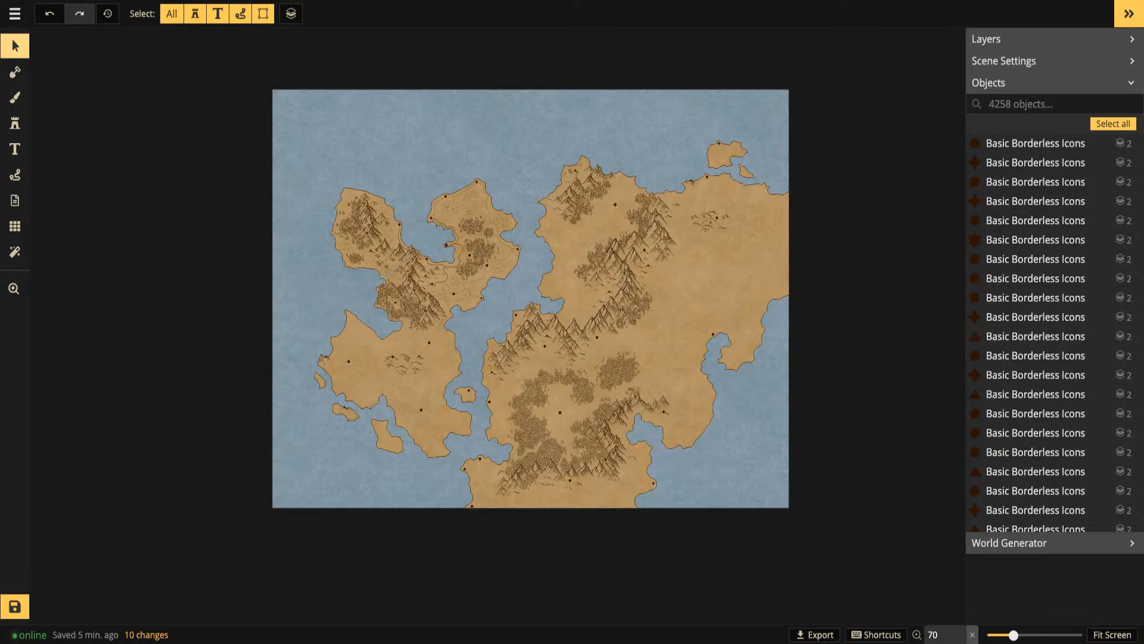
# Switch to YouTube Studio to check the live stream chat, and return to the map
pyautogui.scroll(5, 407, 279)
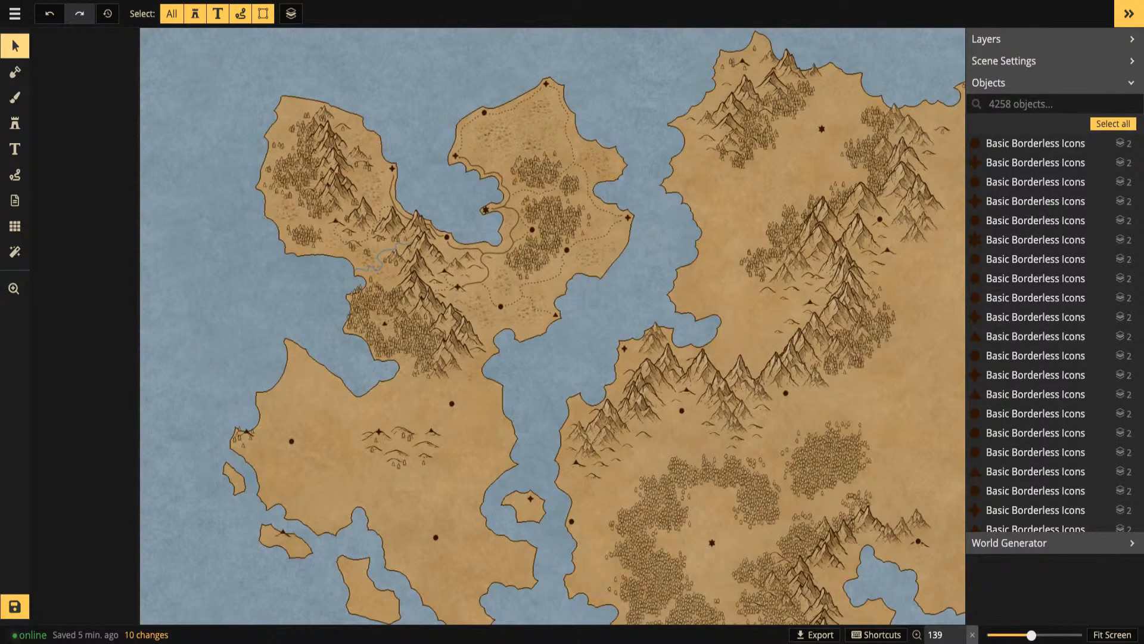
pyautogui.hotkey('alt', 'Tab')
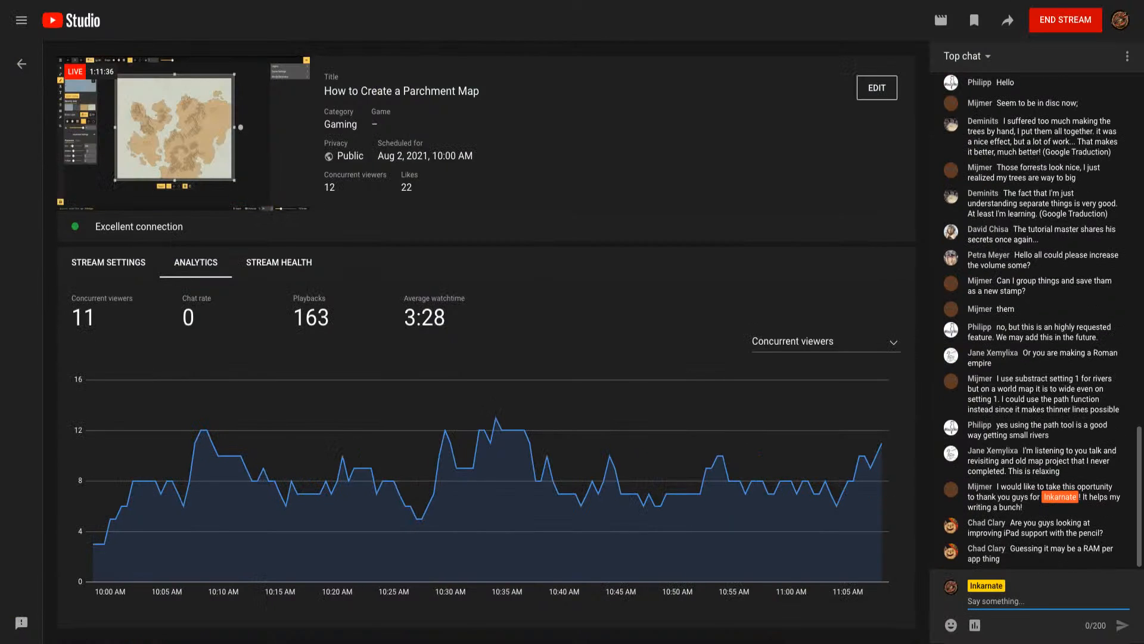
pyautogui.hotkey('alt', 'Tab')
# Reuse the existing blue river's settings for the Path tool: solid line, width 1.1, opacity 0.69
pyautogui.scroll(4, 482, 250)
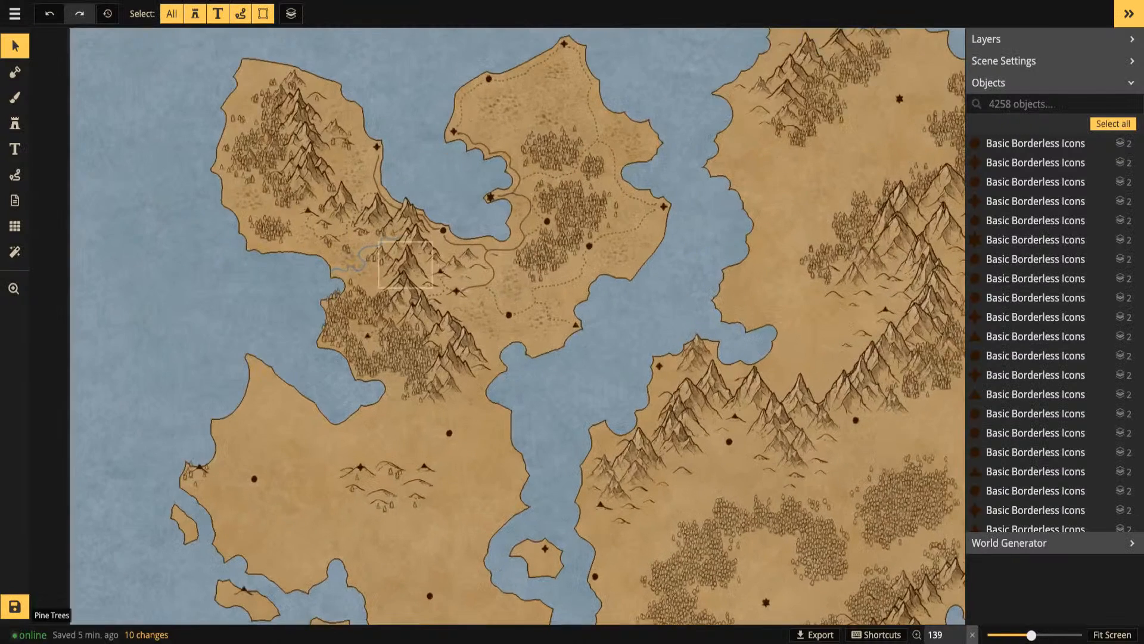
pyautogui.click(365, 265)
pyautogui.scroll(2, 366, 265)
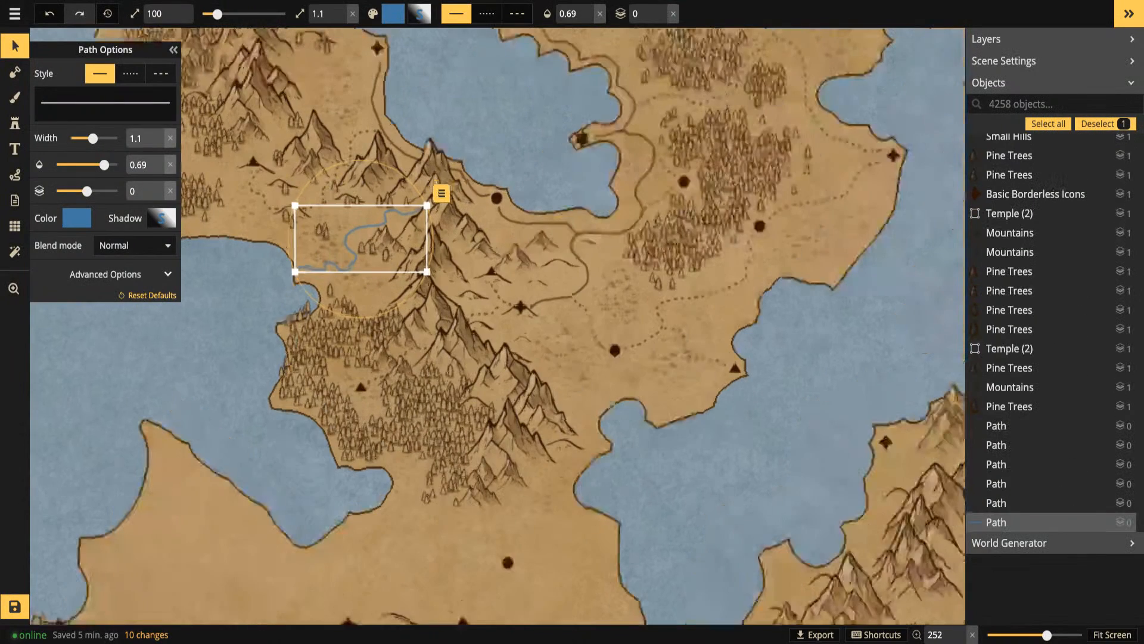
pyautogui.click(15, 175)
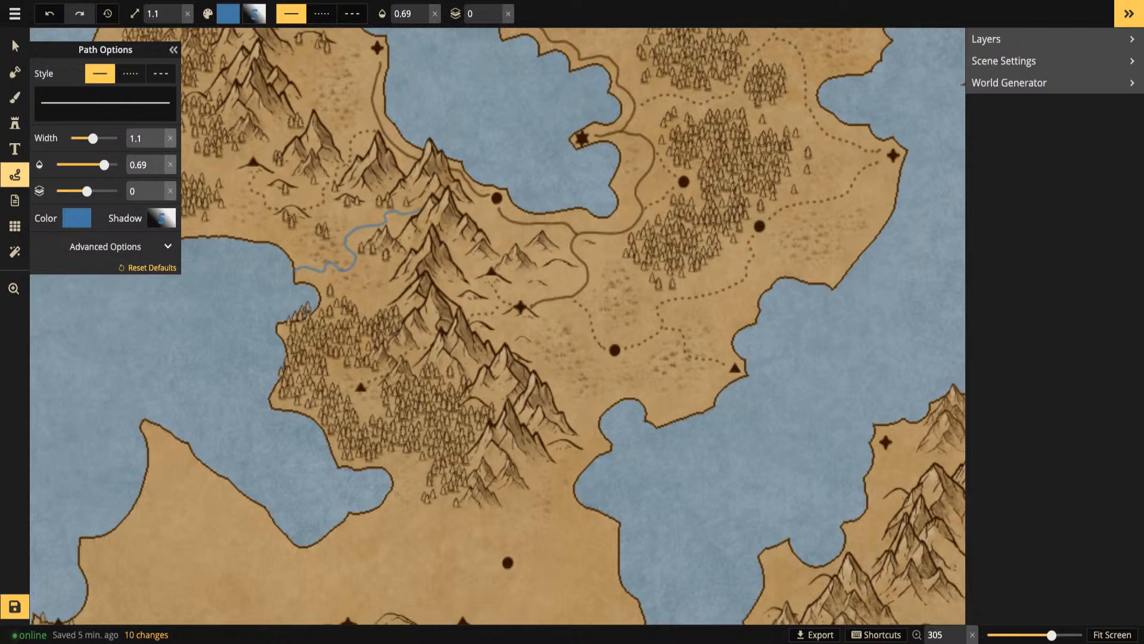
# Draw a winding blue river from the northwestern mountain range to the star marker on that land's east coast
pyautogui.scroll(-2, 804, 448)
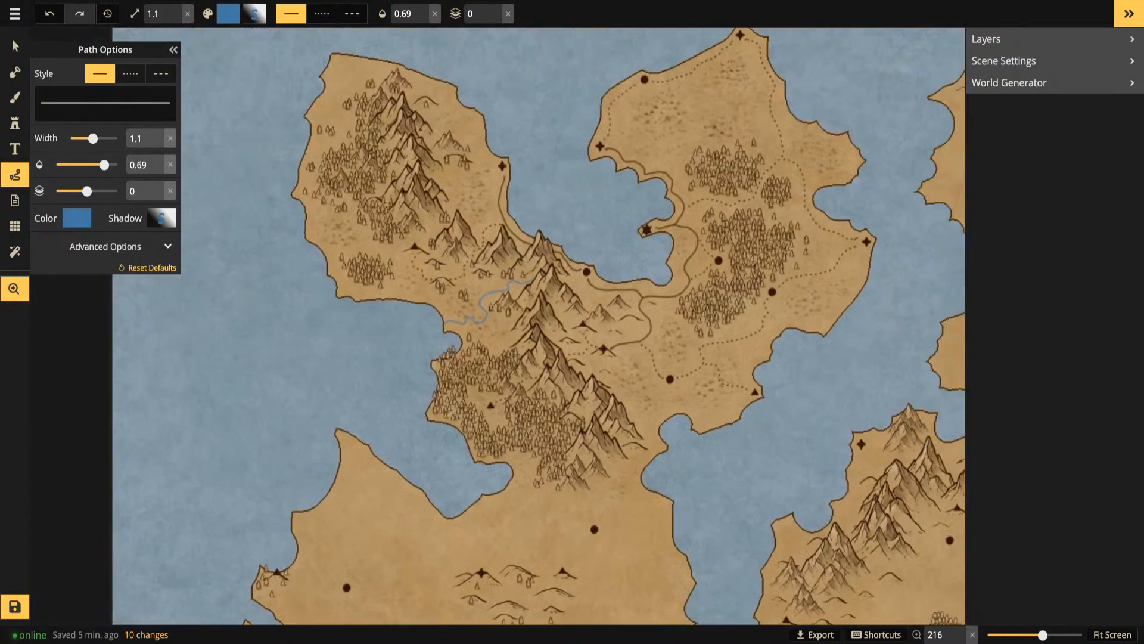
pyautogui.moveTo(539, 326); pyautogui.dragTo(500, 409)
pyautogui.scroll(3, 267, 42)
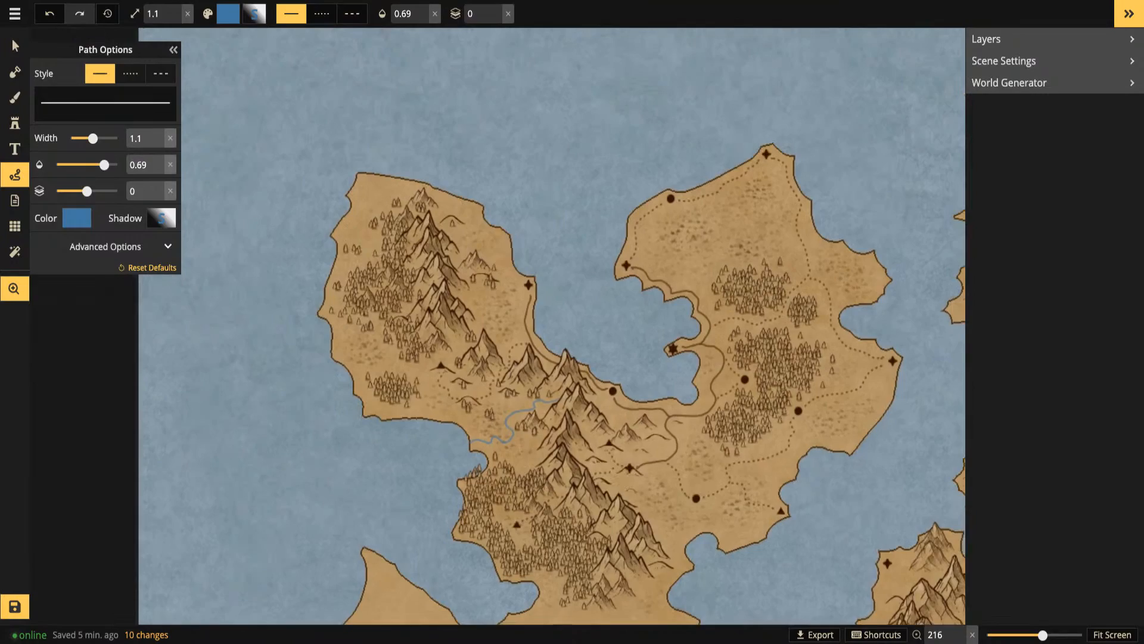
pyautogui.scroll(2, 497, 325)
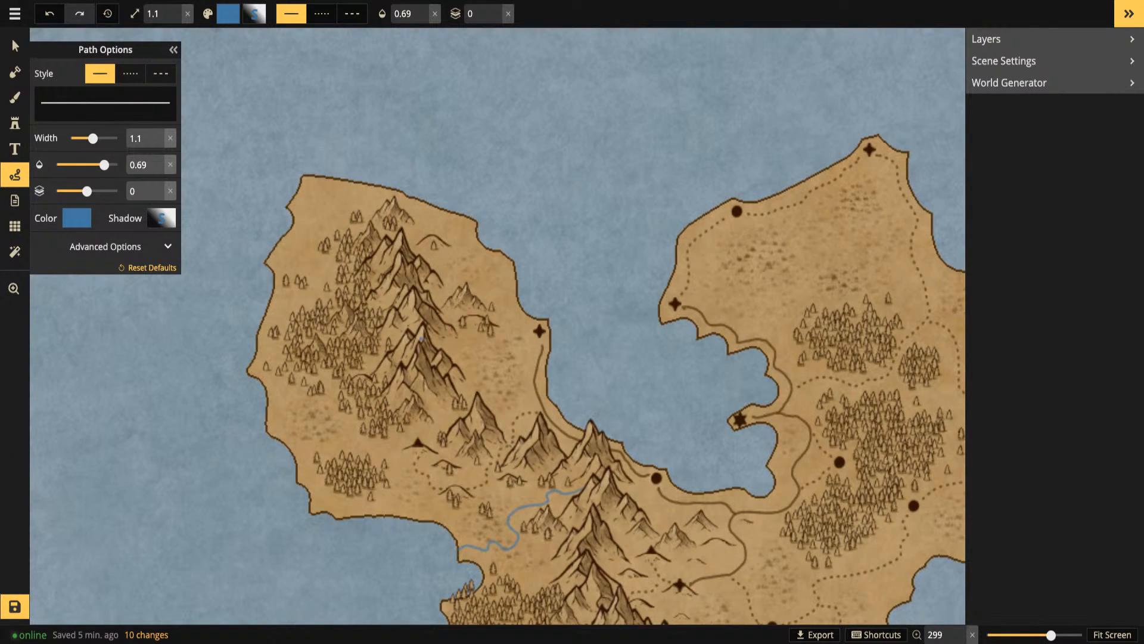
pyautogui.click(475, 327)
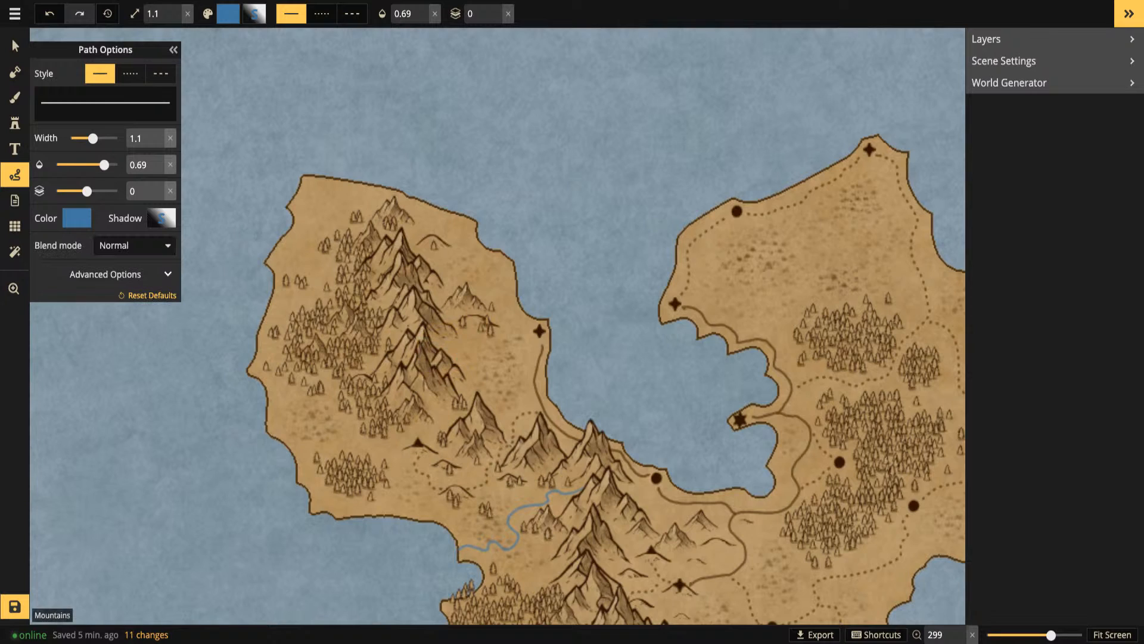
pyautogui.moveTo(438, 339)
pyautogui.mouseDown()
pyautogui.moveTo(491, 368)
pyautogui.moveTo(550, 340)
pyautogui.mouseUp()
pyautogui.press('Delete')
pyautogui.hotkey('ctrl', 'z')
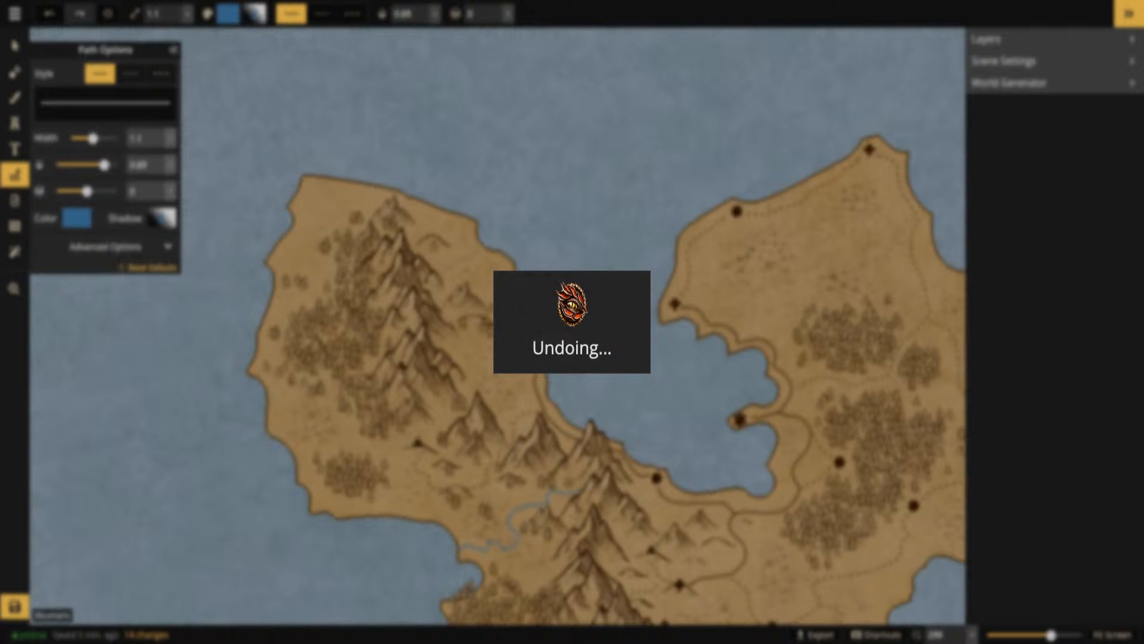
pyautogui.press('Escape')
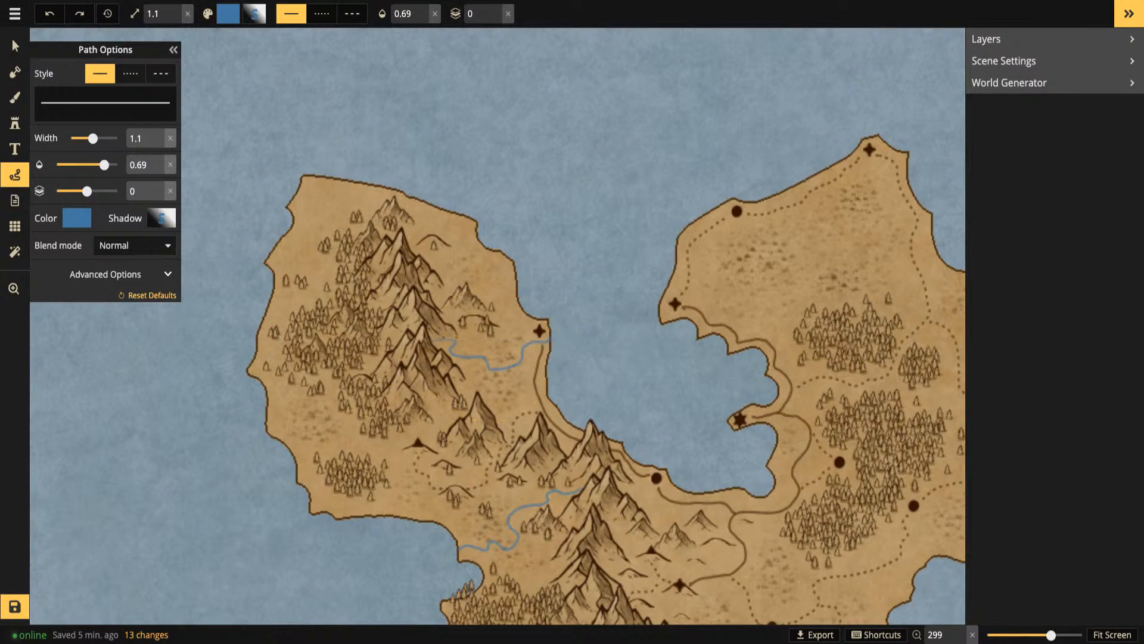
# Look over the western, southern and central lands for further places to add water
pyautogui.press('space')
pyautogui.moveTo(497, 325); pyautogui.dragTo(404, 208)
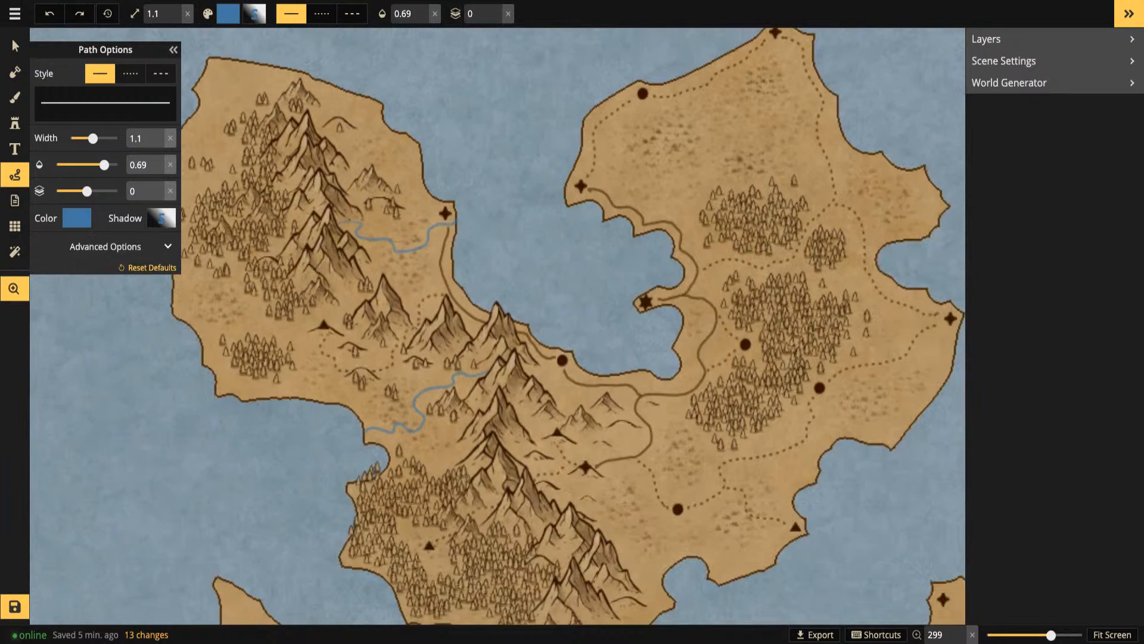
pyautogui.press('space')
pyautogui.moveTo(536, 477); pyautogui.dragTo(494, 191)
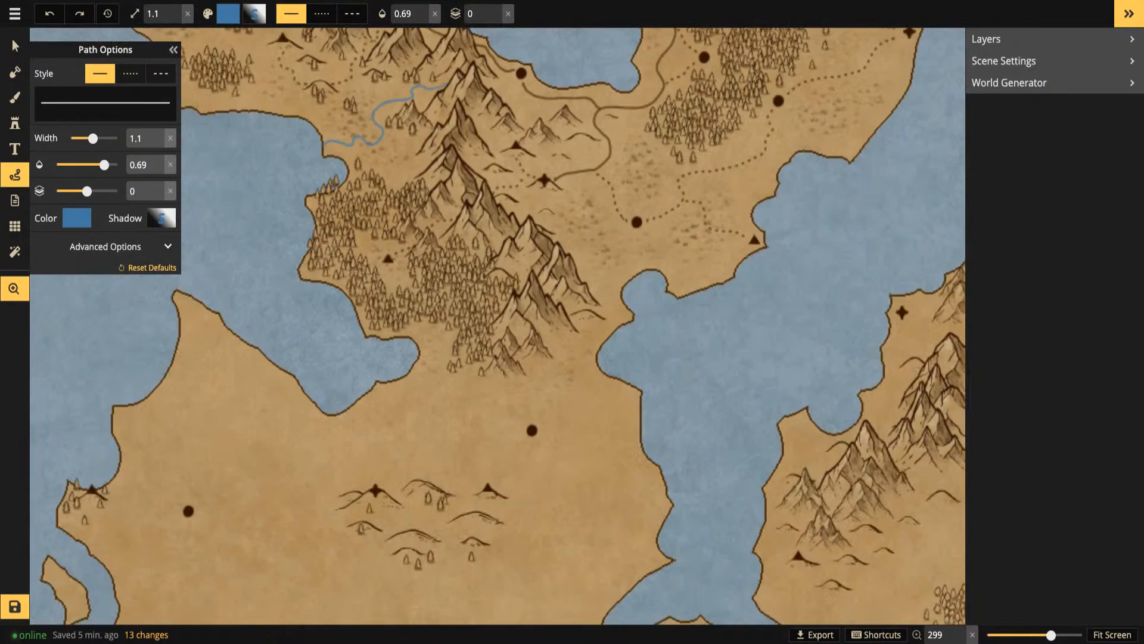
pyautogui.scroll(-2, 508, 347)
pyautogui.scroll(-1, 514, 342)
pyautogui.moveTo(514, 342); pyautogui.dragTo(177, 292)
pyautogui.moveTo(586, 360); pyautogui.dragTo(524, 219)
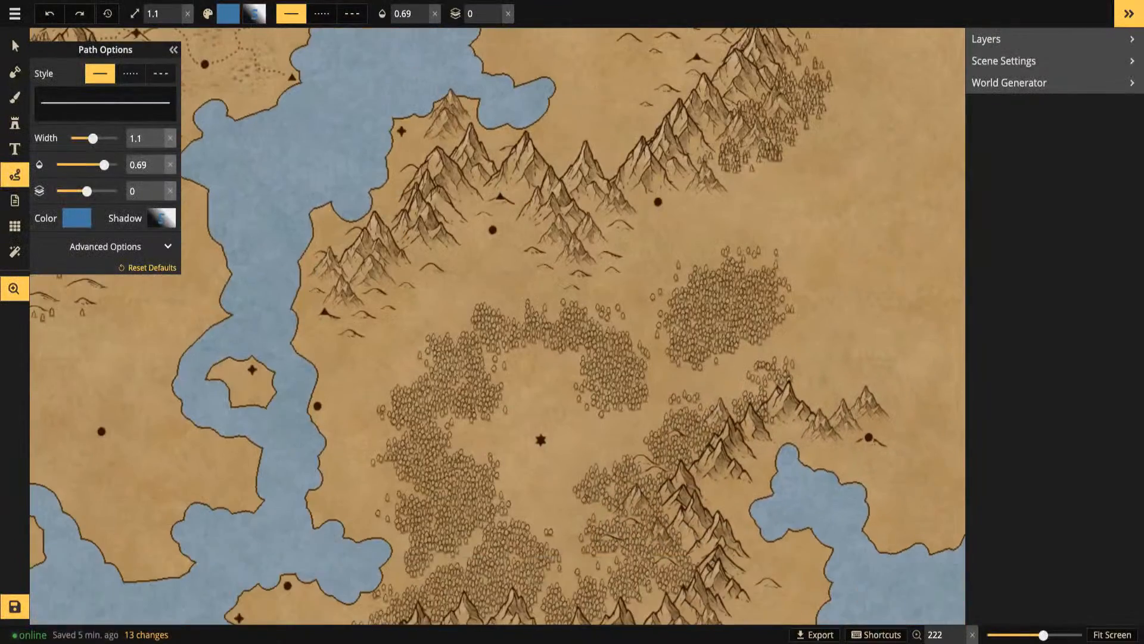
pyautogui.scroll(1, 525, 219)
pyautogui.press('space')
pyautogui.moveTo(348, 97); pyautogui.dragTo(534, 217)
pyautogui.scroll(-2, 535, 217)
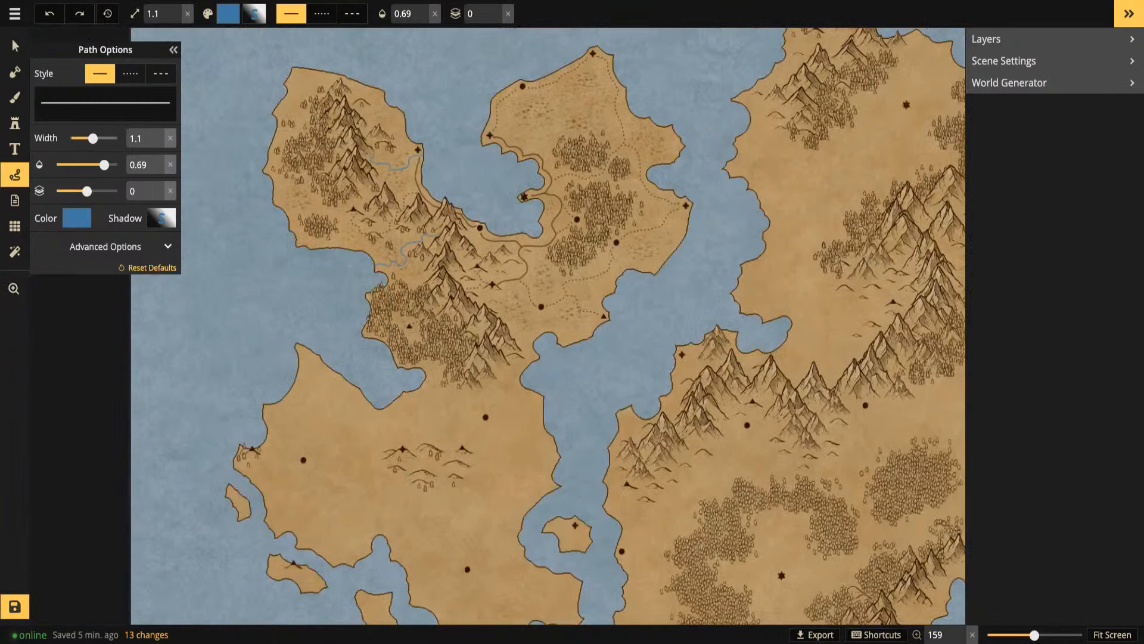
# Set the round Mask brush to Subtract mode with size 1
pyautogui.click(15, 72)
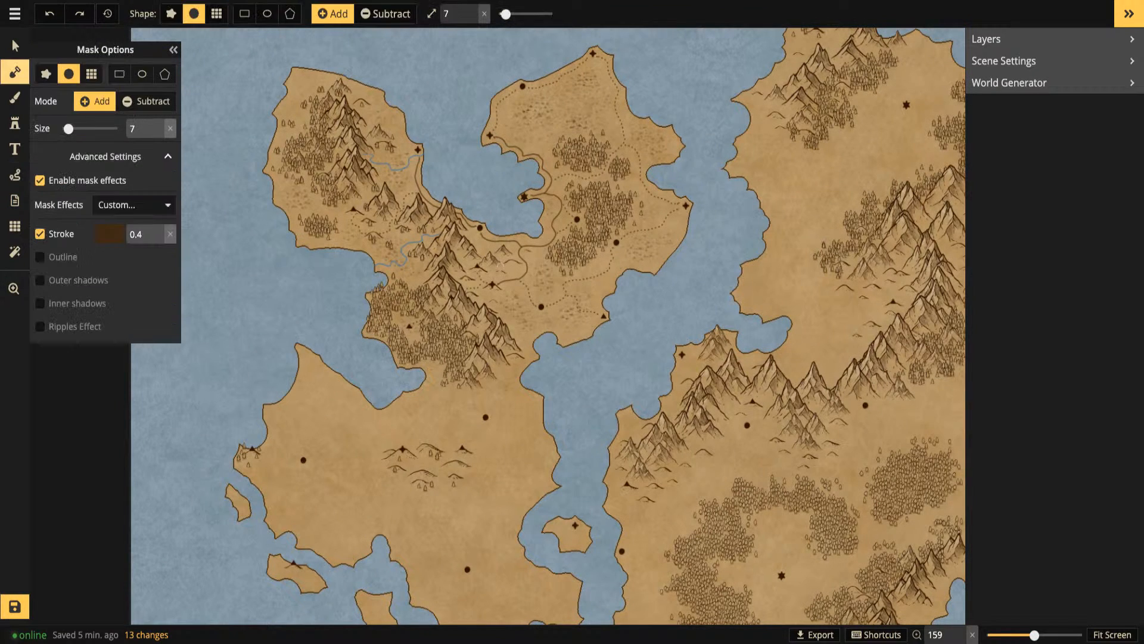
pyautogui.click(385, 13)
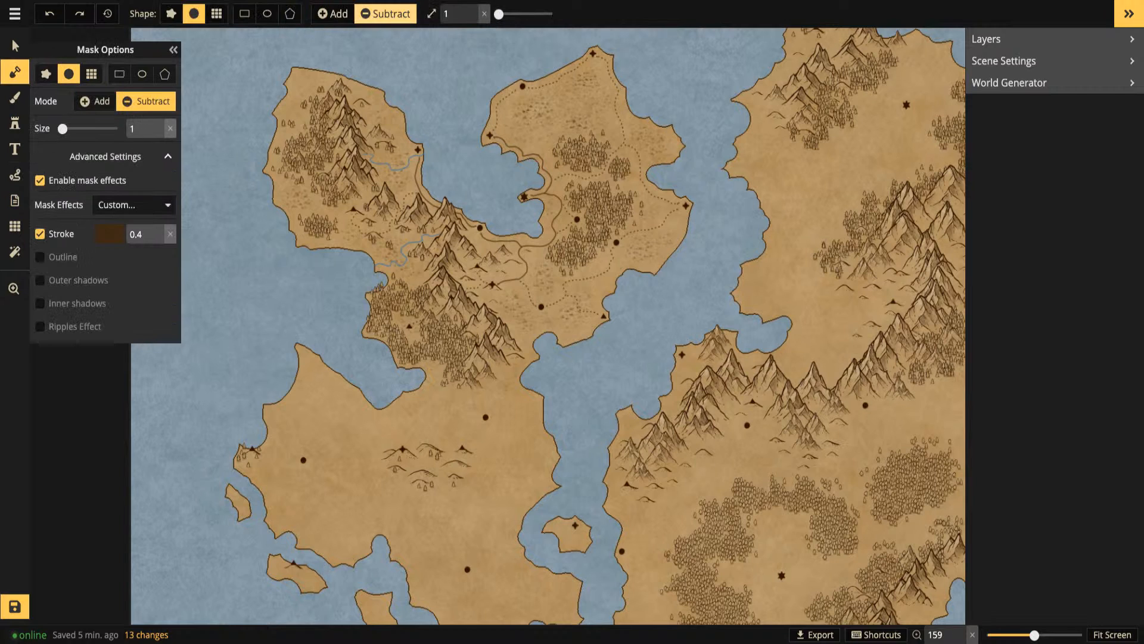
pyautogui.scroll(3, 563, 228)
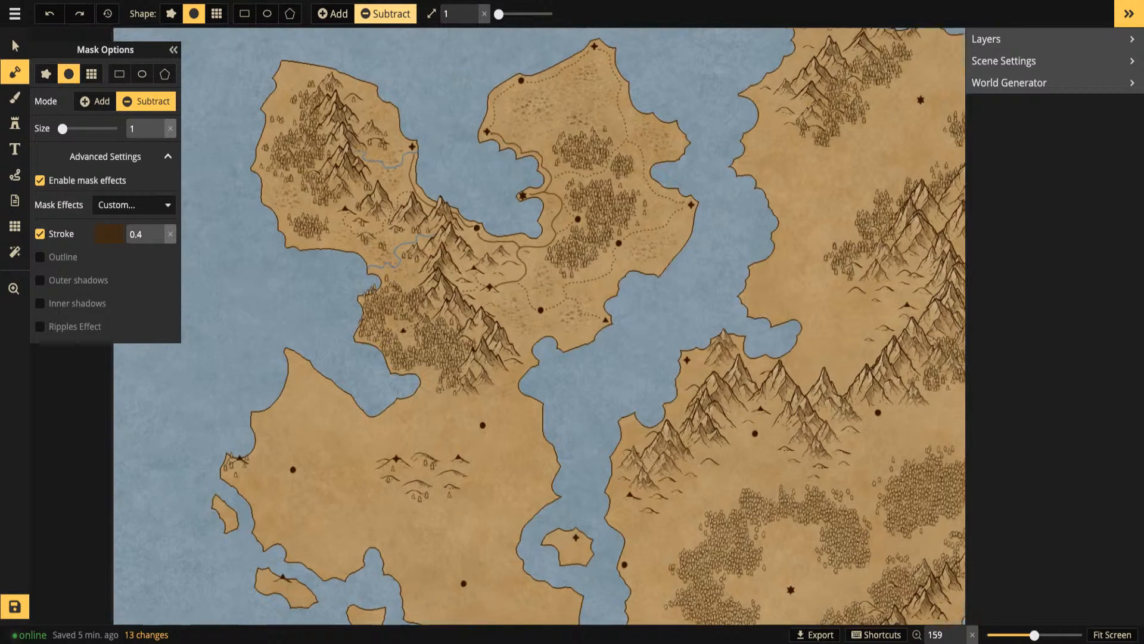
pyautogui.scroll(3, 564, 228)
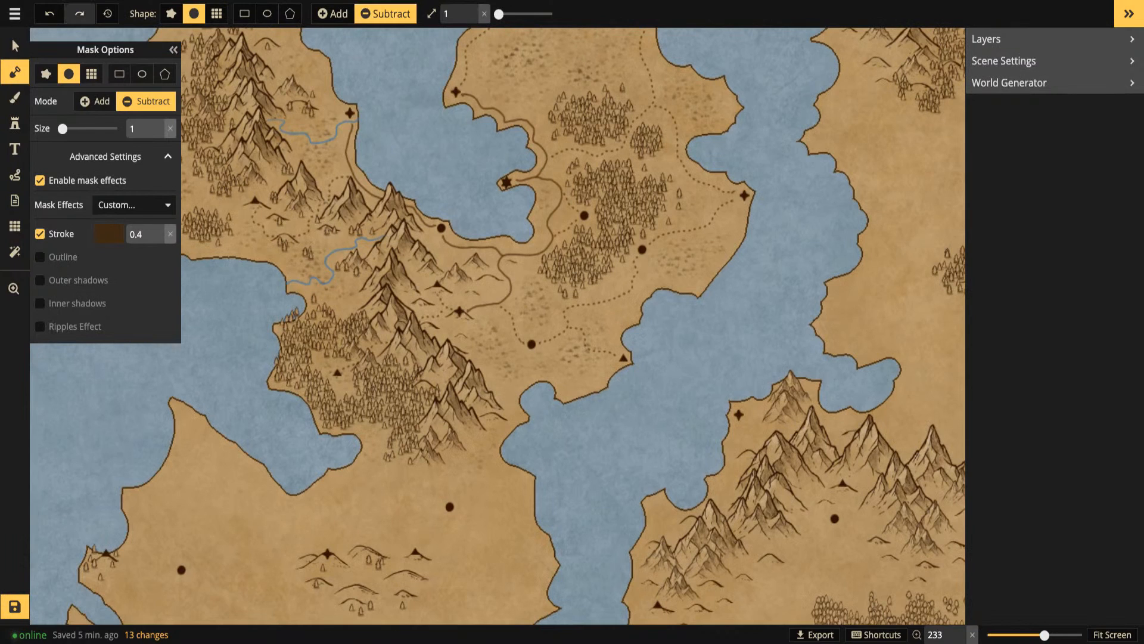
pyautogui.click(369, 500)
pyautogui.hotkey('ctrl', 'z')
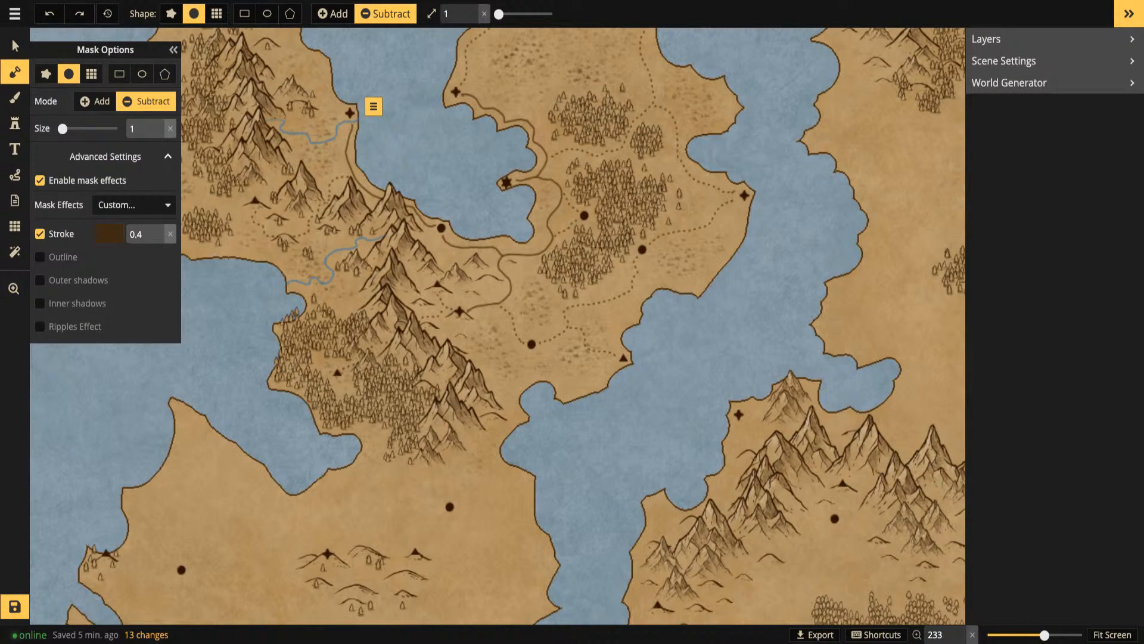
pyautogui.scroll(-5, 356, 268)
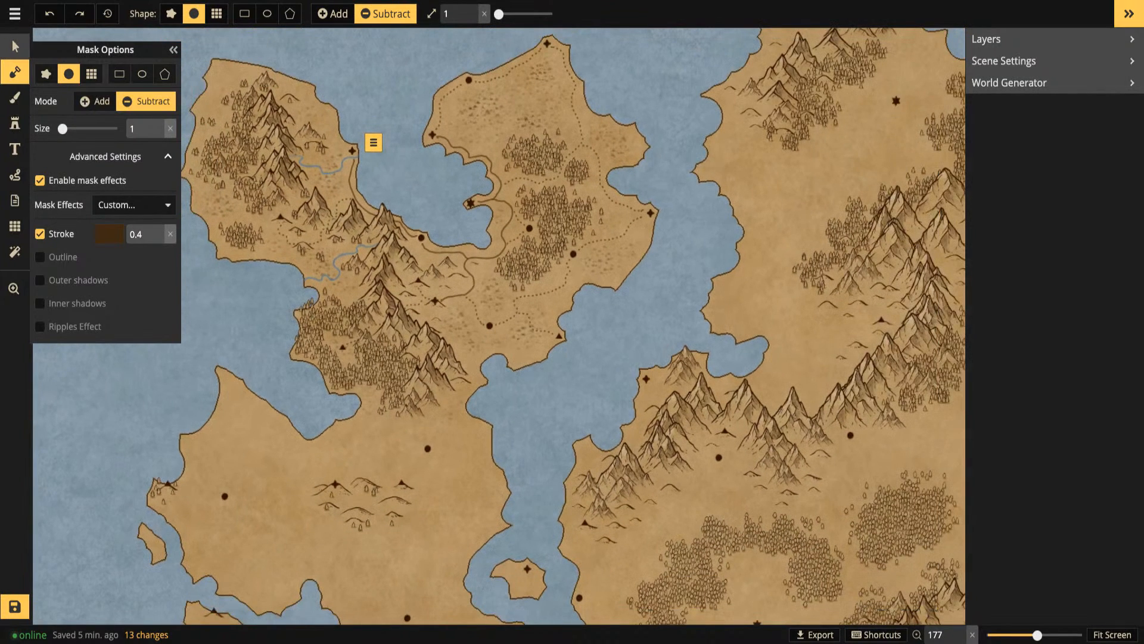
pyautogui.click(15, 46)
pyautogui.click(1001, 454)
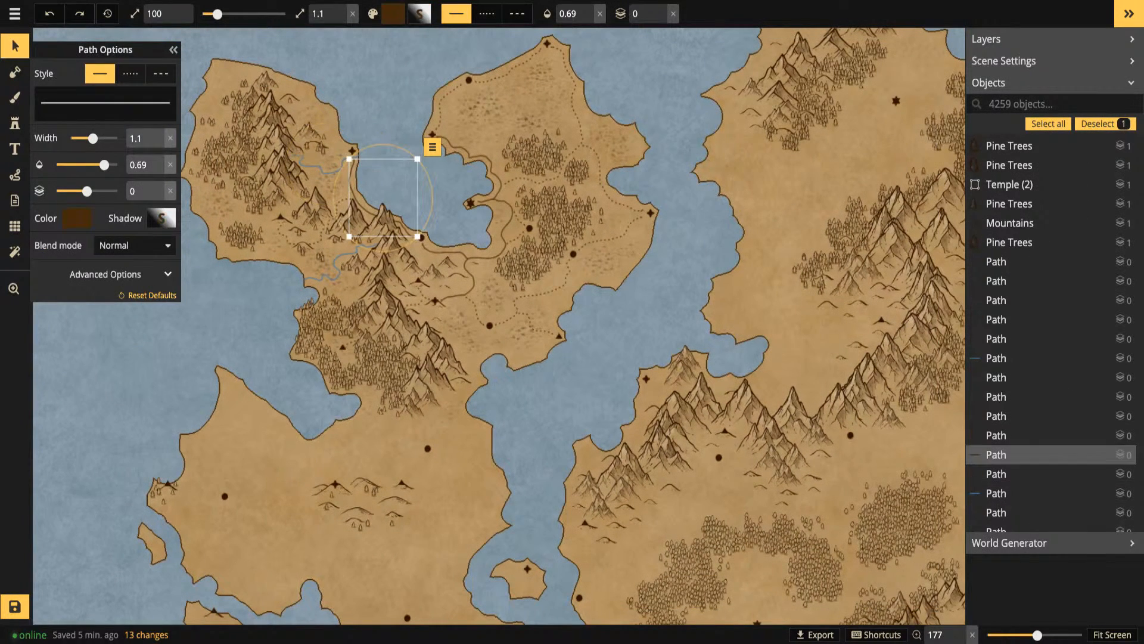
pyautogui.press('Escape')
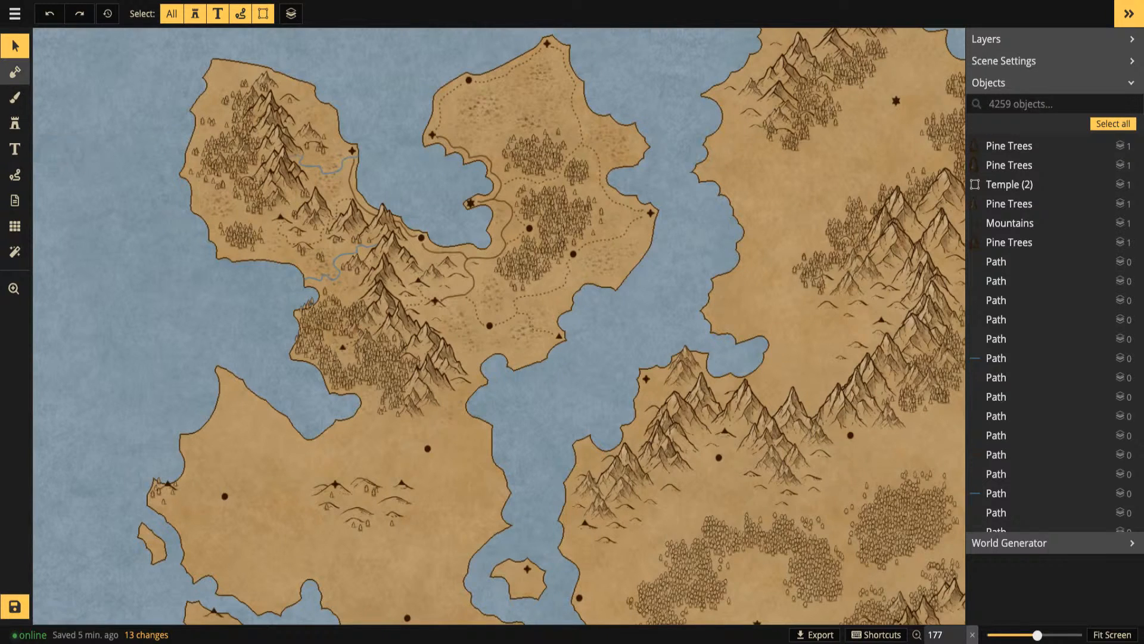
# Carve a small lake around the triangle marker in the western pine forest by subtracting land, enlarging the brush from size 1 to 3
pyautogui.click(15, 72)
pyautogui.scroll(4, 342, 346)
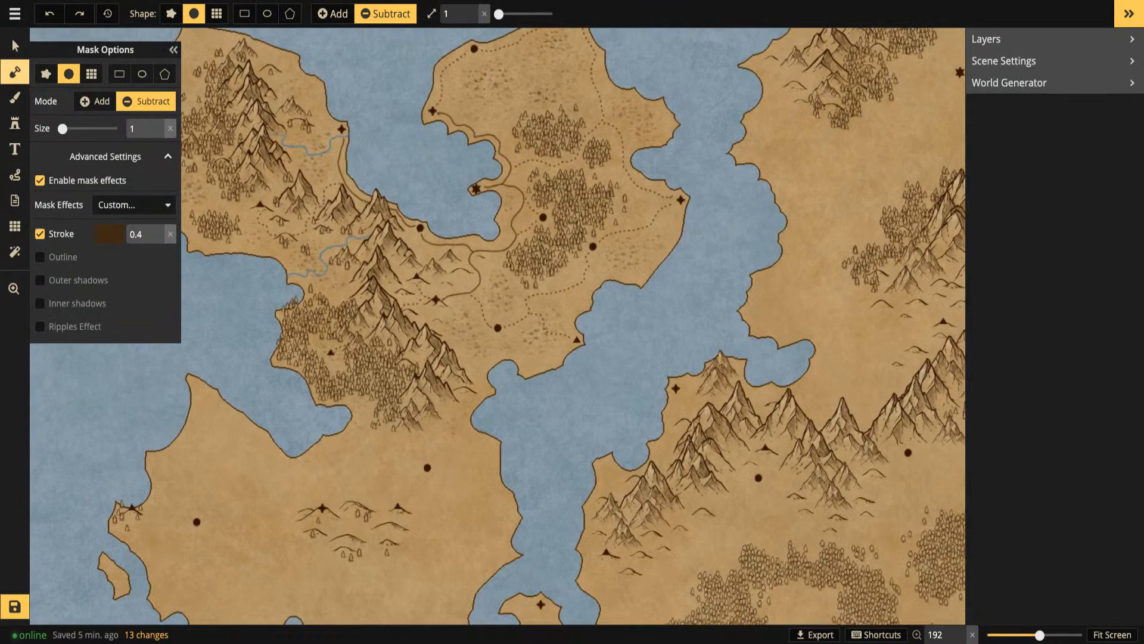
pyautogui.scroll(1, 342, 343)
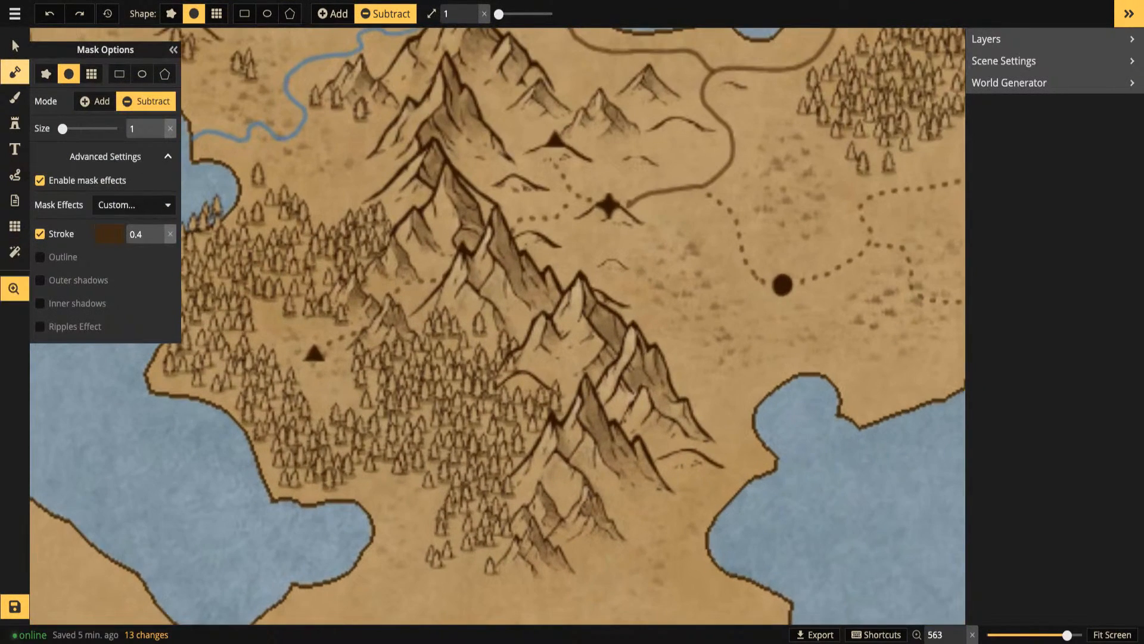
pyautogui.moveTo(342, 342); pyautogui.dragTo(510, 337)
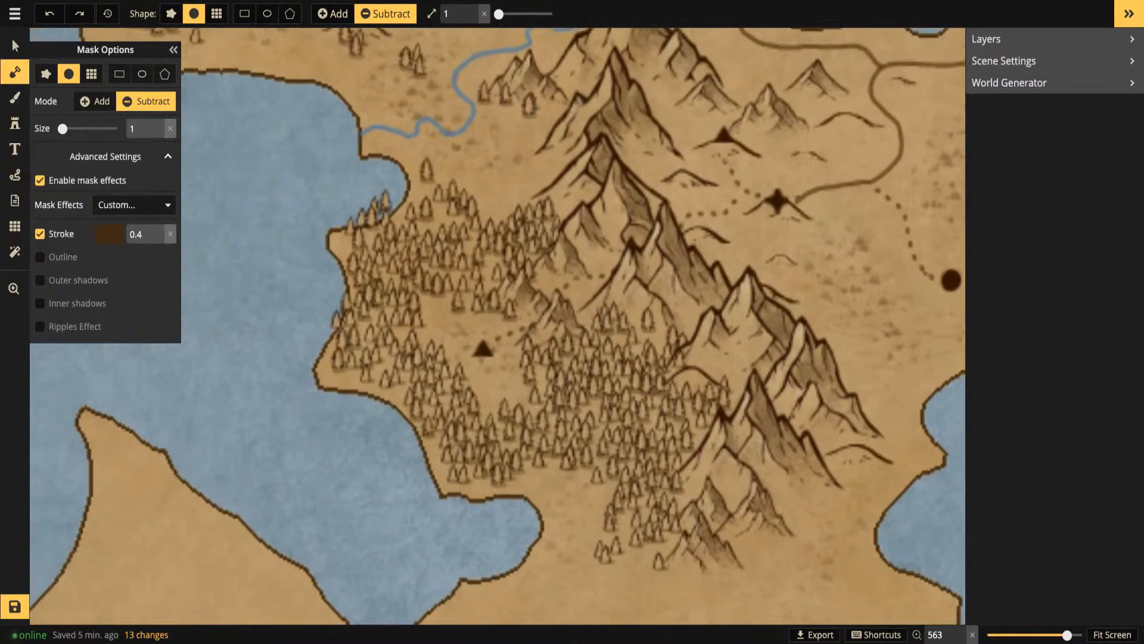
pyautogui.click(437, 310)
pyautogui.moveTo(439, 314); pyautogui.dragTo(448, 322)
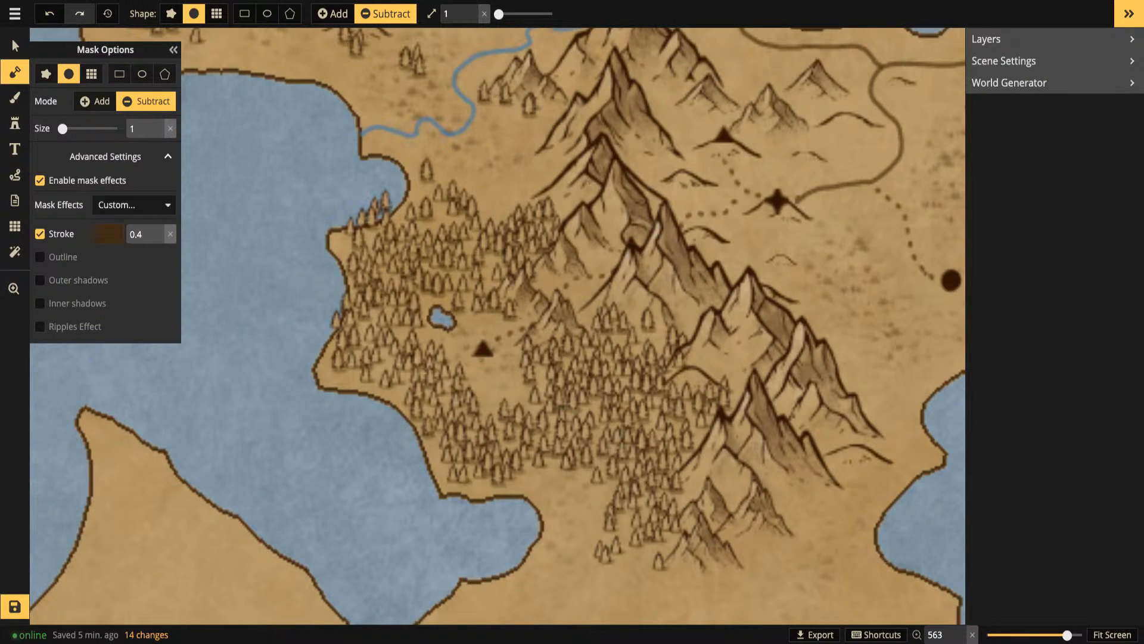
pyautogui.click(472, 9)
pyautogui.click(471, 10)
pyautogui.moveTo(439, 315)
pyautogui.mouseDown()
pyautogui.moveTo(489, 357)
pyautogui.moveTo(477, 368)
pyautogui.moveTo(468, 324)
pyautogui.moveTo(503, 337)
pyautogui.moveTo(487, 348)
pyautogui.moveTo(444, 326)
pyautogui.moveTo(474, 350)
pyautogui.moveTo(486, 400)
pyautogui.moveTo(515, 396)
pyautogui.moveTo(509, 356)
pyautogui.moveTo(491, 381)
pyautogui.moveTo(469, 345)
pyautogui.moveTo(496, 336)
pyautogui.moveTo(479, 315)
pyautogui.mouseUp()
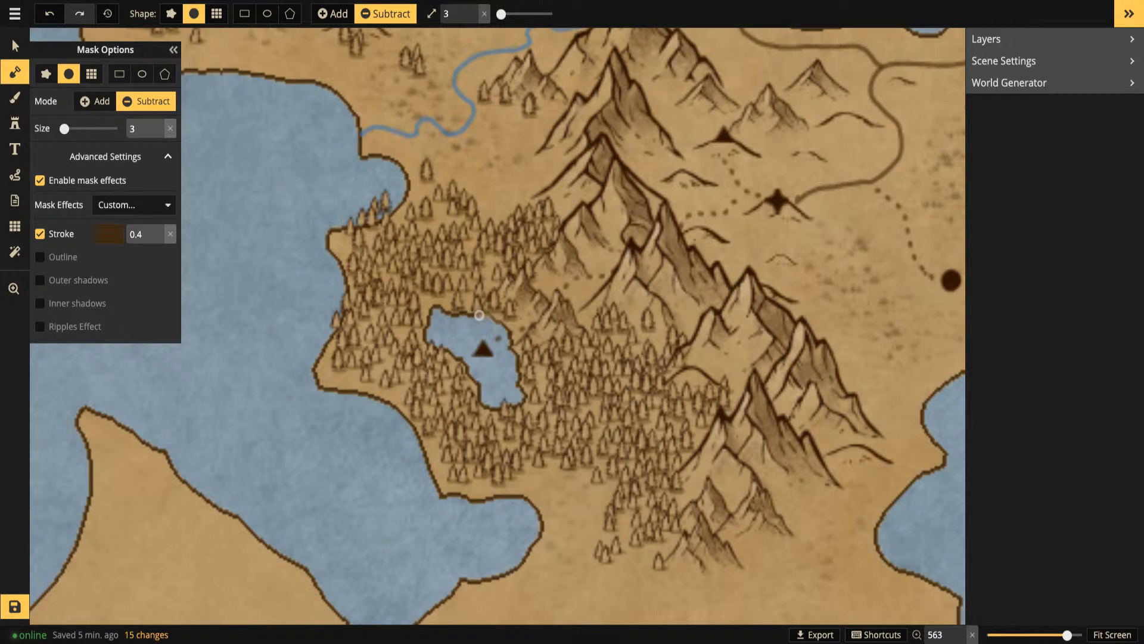
pyautogui.click(15, 175)
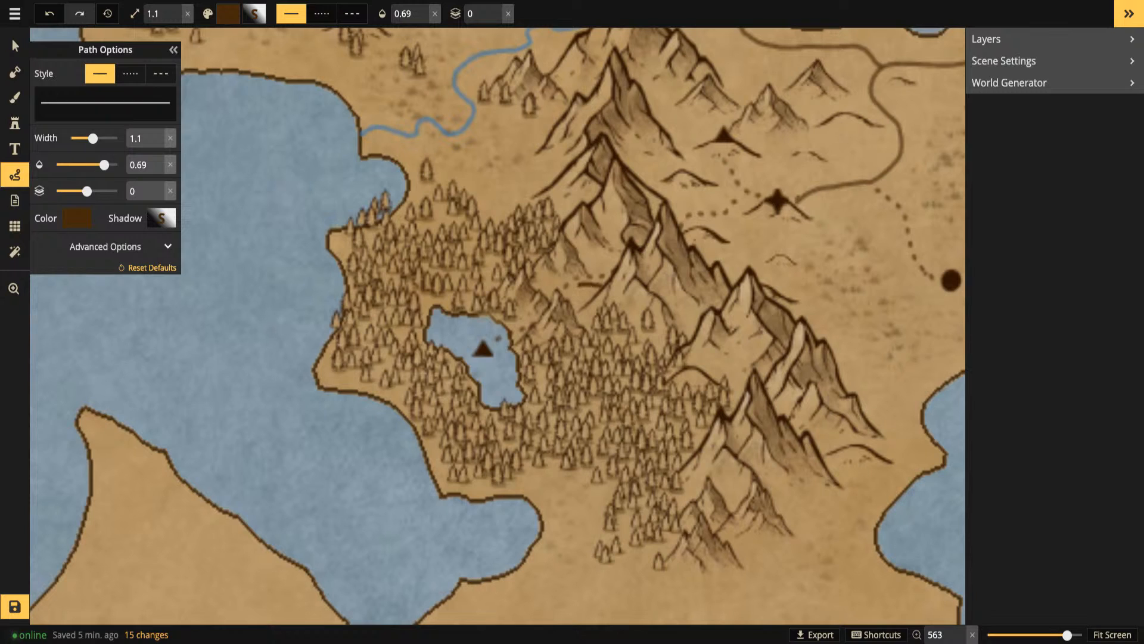
pyautogui.click(583, 289)
pyautogui.press('Delete')
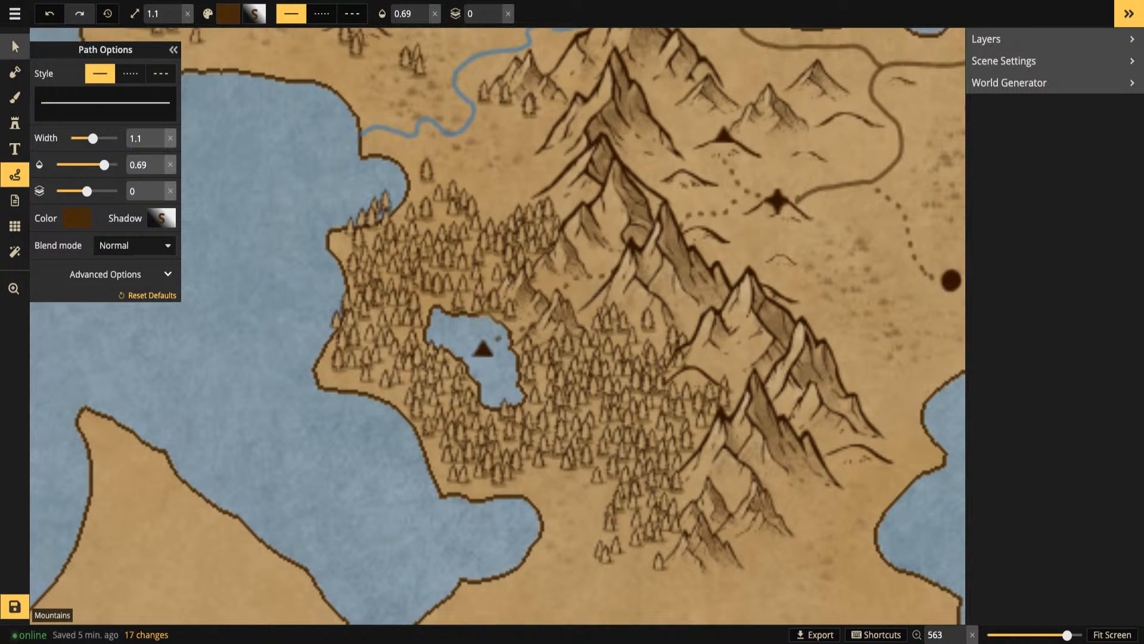
# Draw a short river from the mountains into the forest lake, reusing the existing river's blue path style
pyautogui.click(15, 46)
pyautogui.click(418, 128)
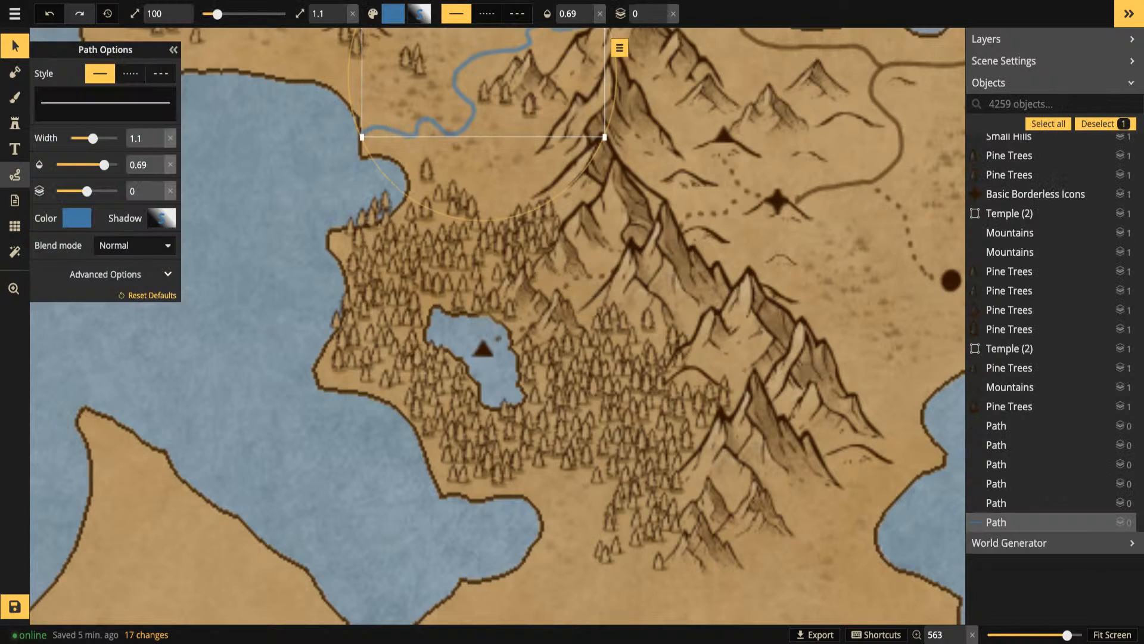
pyautogui.click(15, 174)
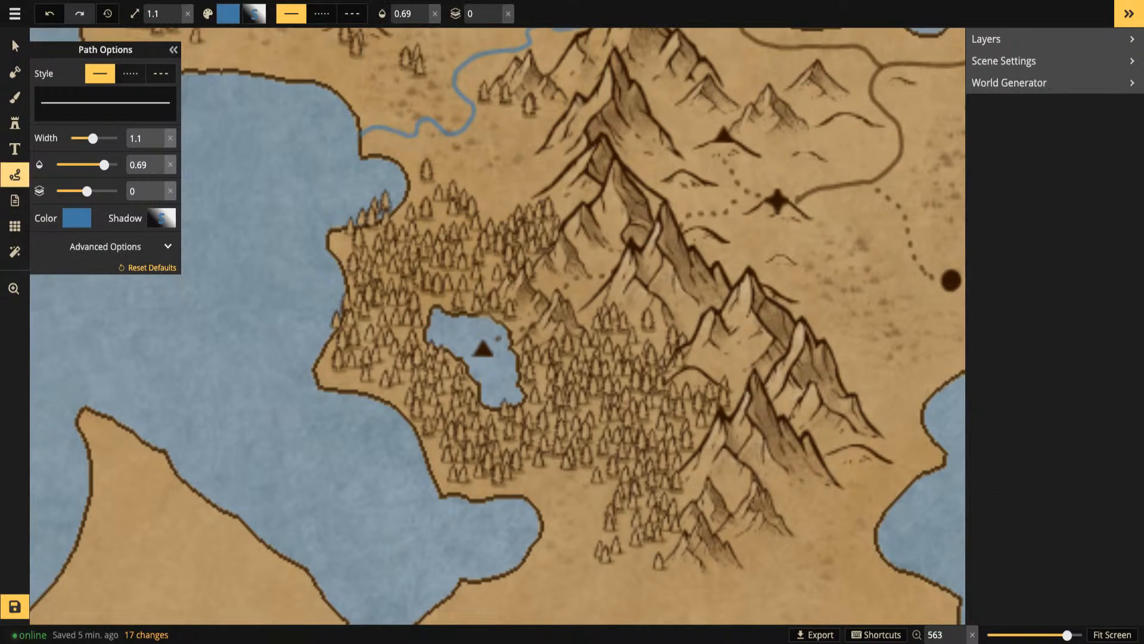
pyautogui.moveTo(605, 281)
pyautogui.mouseDown()
pyautogui.moveTo(559, 317)
pyautogui.moveTo(506, 326)
pyautogui.mouseUp()
pyautogui.press('Escape')
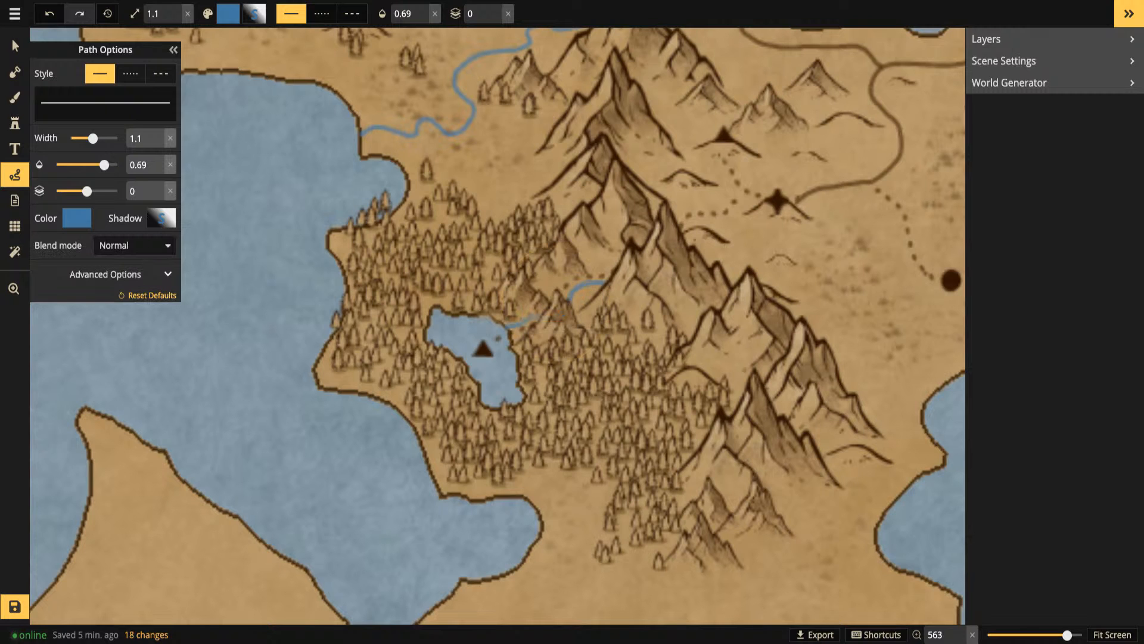
# Carve several small ponds around the roads east of the central mountains, subtracting land with the round Mask brush at size 3
pyautogui.click(15, 46)
pyautogui.scroll(-5, 269, 293)
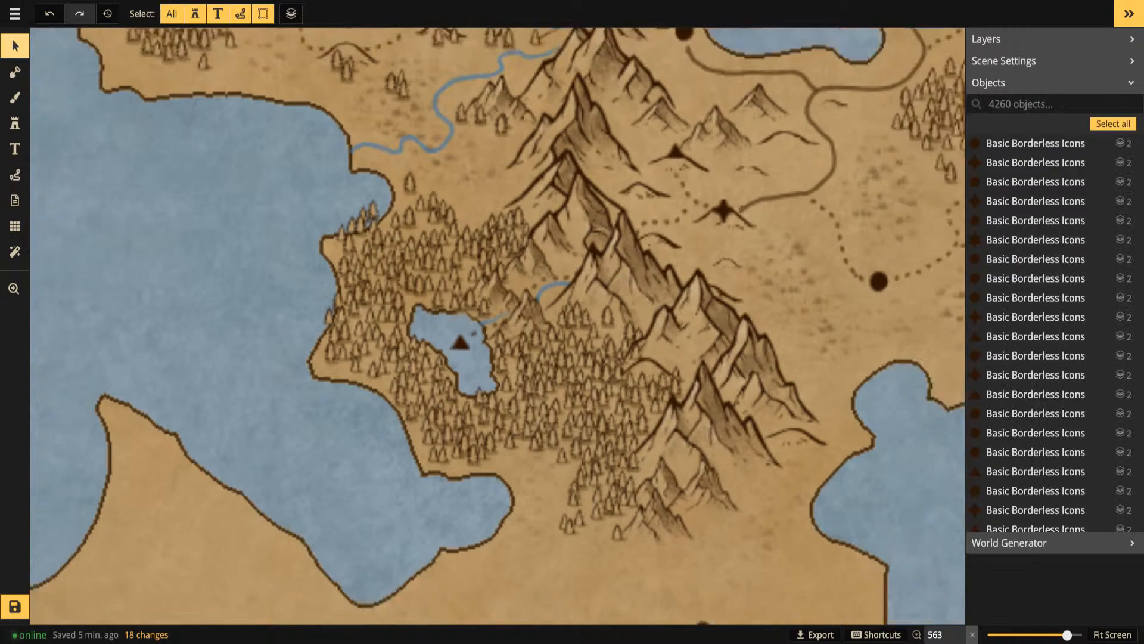
pyautogui.scroll(-3, 273, 300)
pyautogui.moveTo(274, 300); pyautogui.dragTo(228, 306)
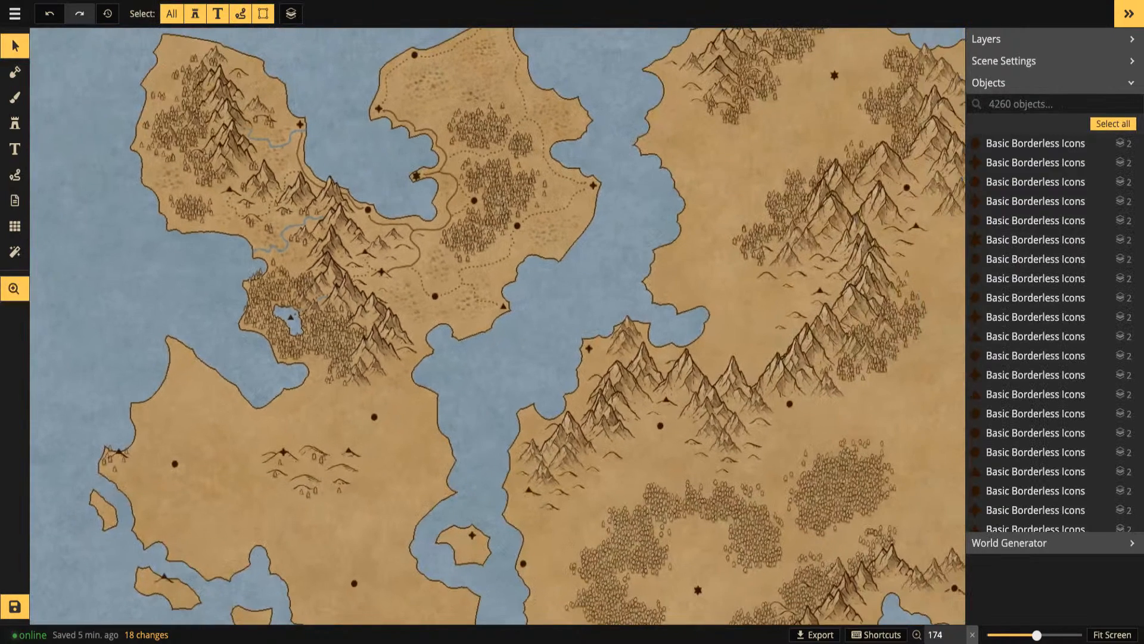
pyautogui.click(15, 72)
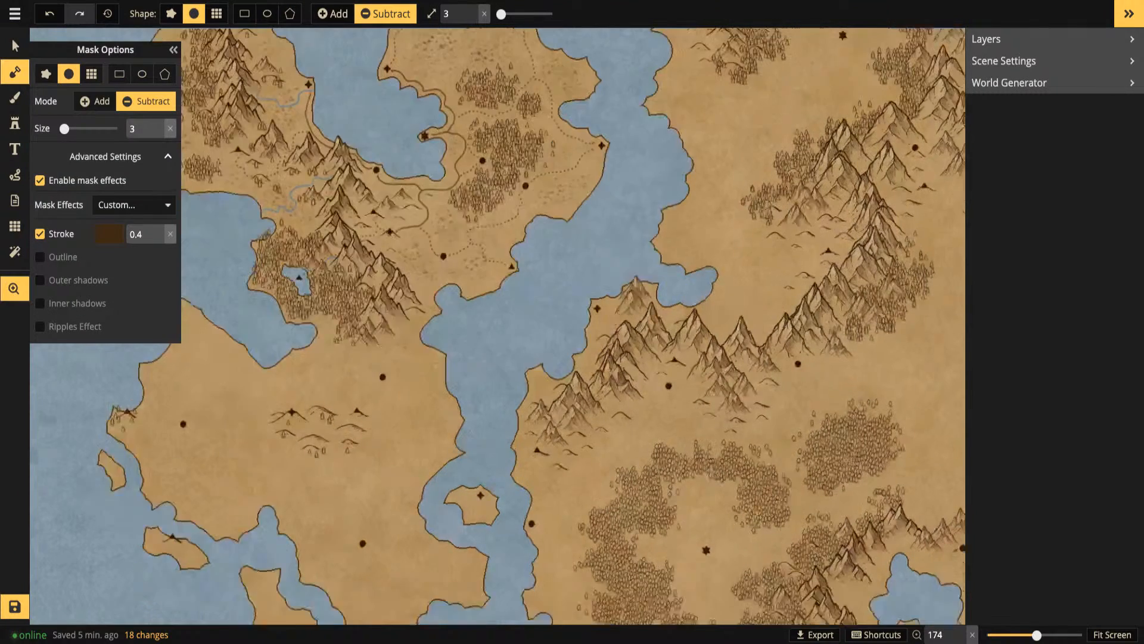
pyautogui.moveTo(732, 233); pyautogui.dragTo(801, 296)
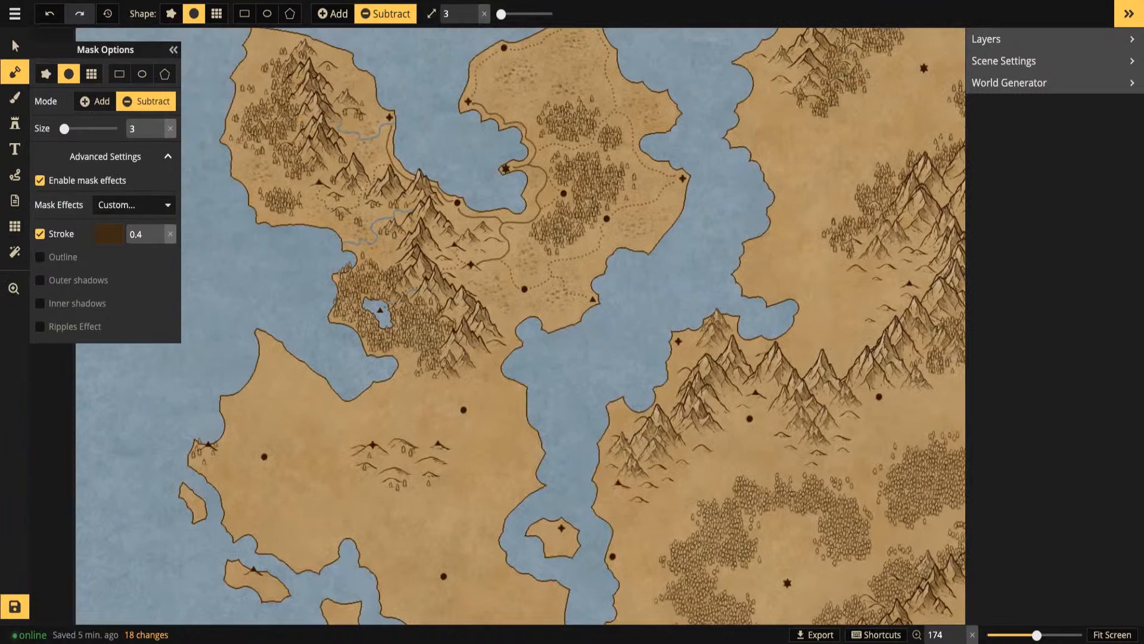
pyautogui.scroll(5, 526, 251)
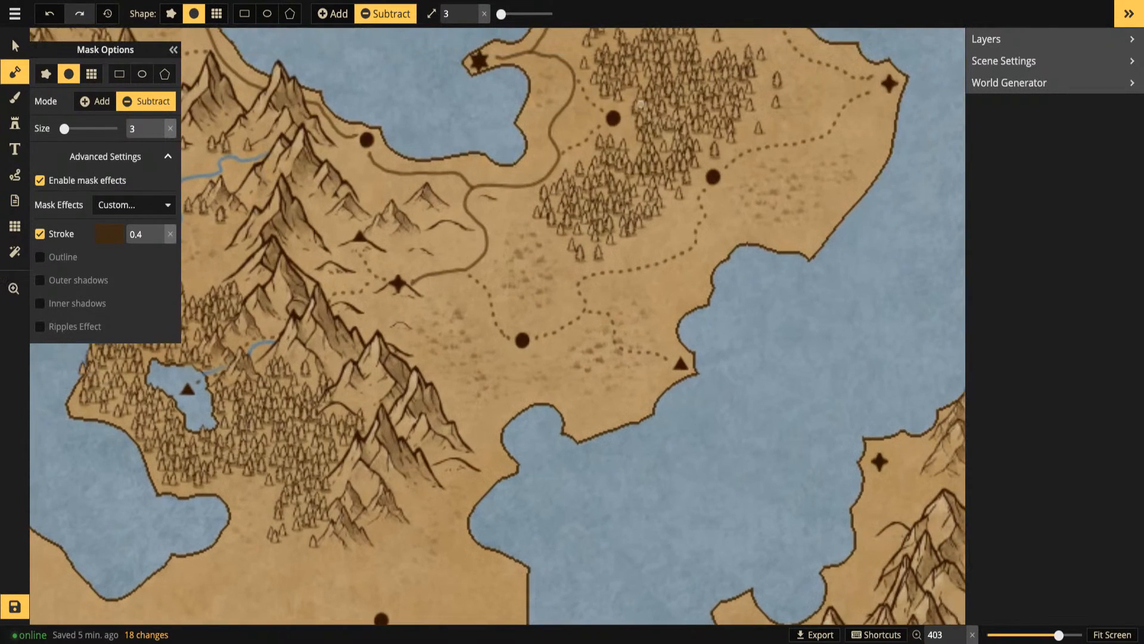
pyautogui.moveTo(453, 284); pyautogui.dragTo(444, 283)
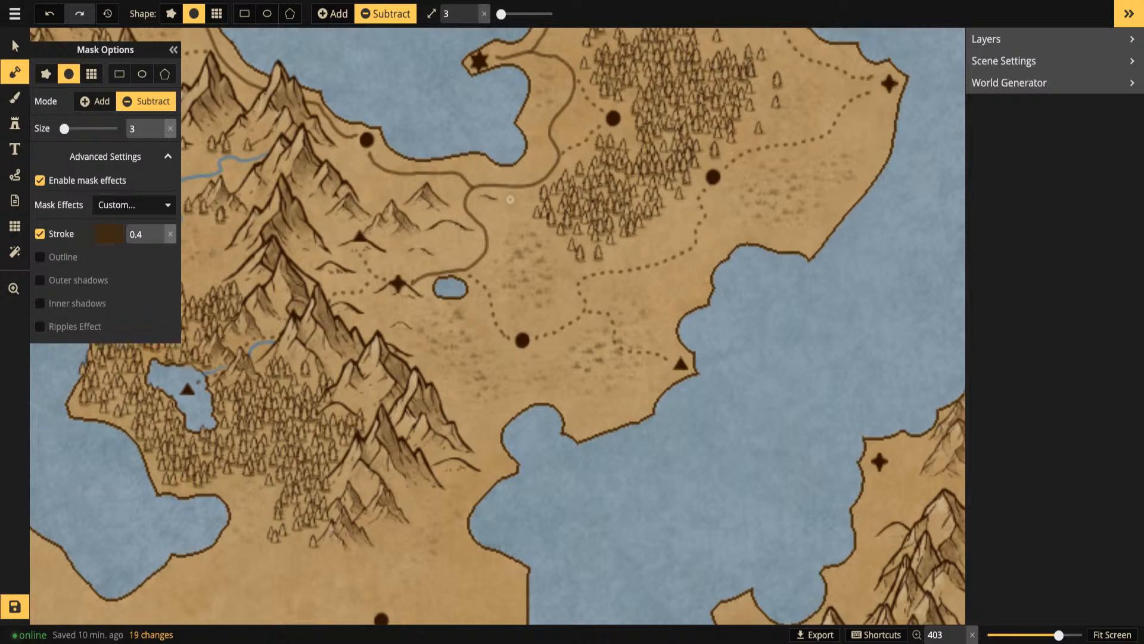
pyautogui.moveTo(469, 314); pyautogui.dragTo(471, 312)
pyautogui.moveTo(489, 265); pyautogui.dragTo(488, 266)
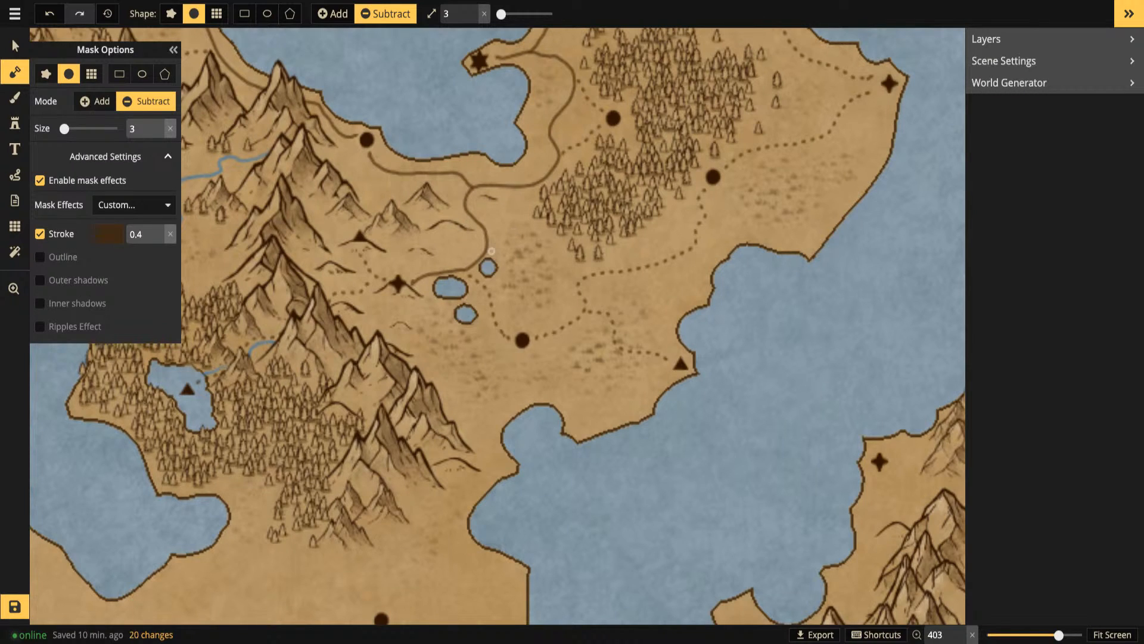
pyautogui.moveTo(519, 197); pyautogui.dragTo(525, 199)
pyautogui.moveTo(381, 309); pyautogui.dragTo(384, 305)
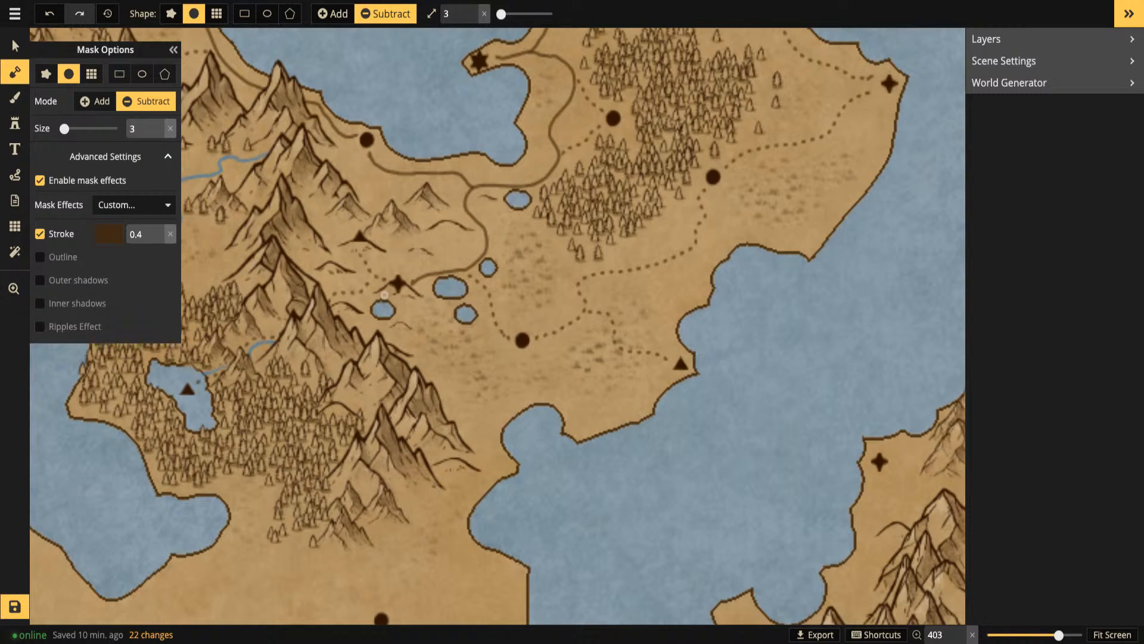
pyautogui.moveTo(461, 249); pyautogui.dragTo(461, 253)
# Add three tiny ponds beside the new pond cluster, subtracting land with the Mask brush at size 1
pyautogui.click(472, 18)
pyautogui.click(472, 18)
pyautogui.click(502, 214)
pyautogui.click(506, 268)
pyautogui.click(500, 278)
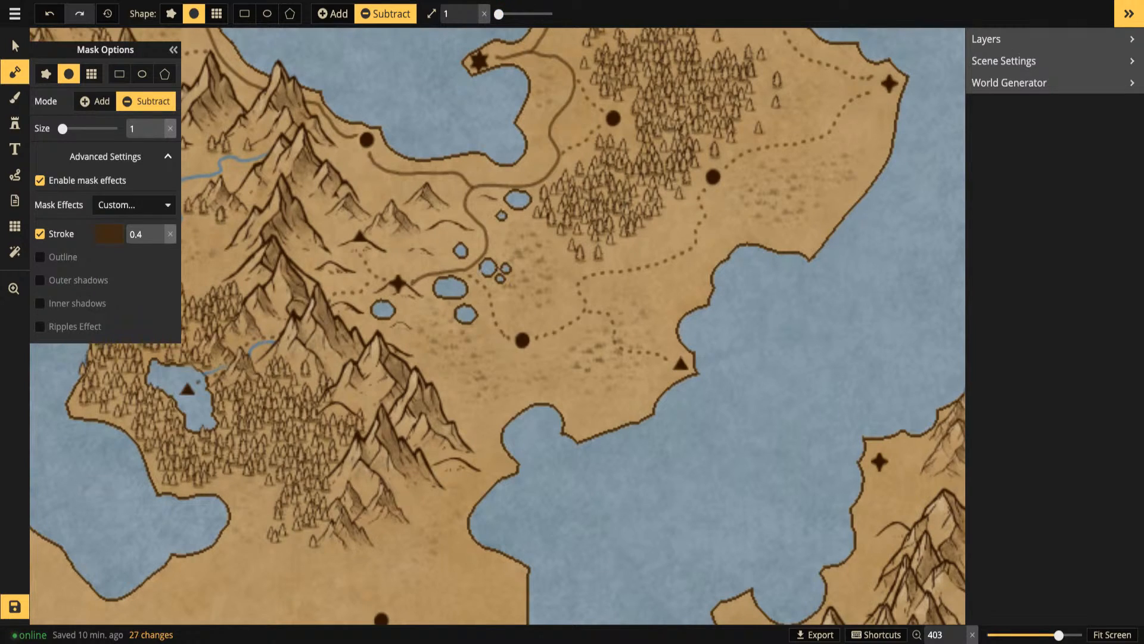
# Roughen and extend the ponds' outlines with small size 1 mask subtractions so they look irregular
pyautogui.moveTo(496, 260); pyautogui.dragTo(480, 273)
pyautogui.moveTo(463, 311); pyautogui.dragTo(453, 303)
pyautogui.click(395, 307)
pyautogui.click(398, 305)
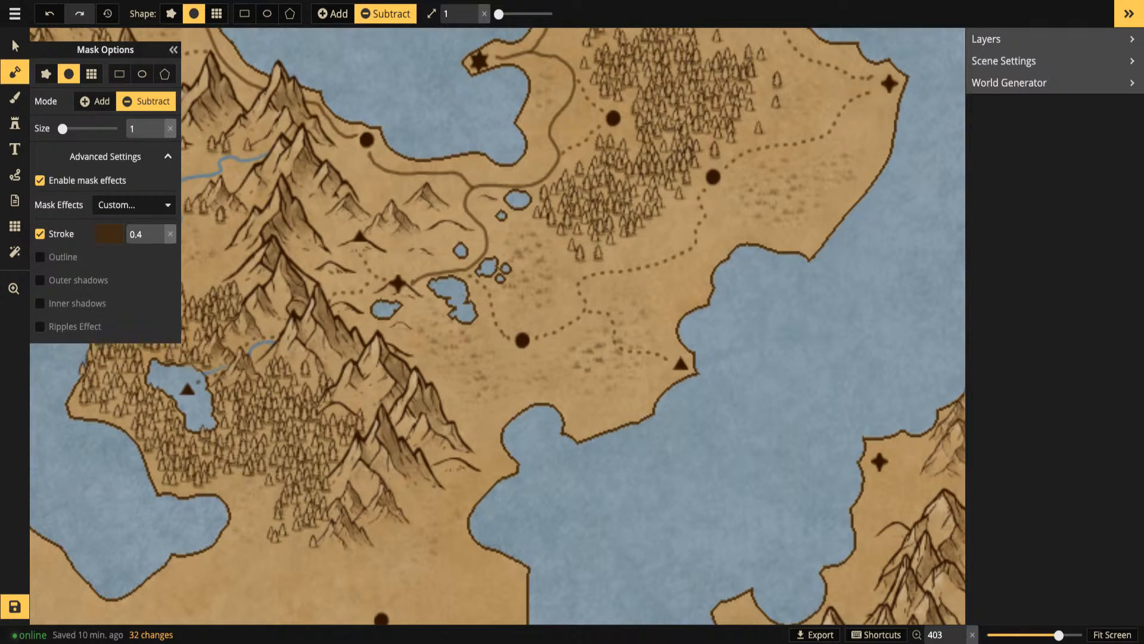
pyautogui.moveTo(372, 317); pyautogui.dragTo(368, 318)
pyautogui.click(453, 258)
pyautogui.click(466, 245)
pyautogui.click(515, 213)
pyautogui.click(497, 215)
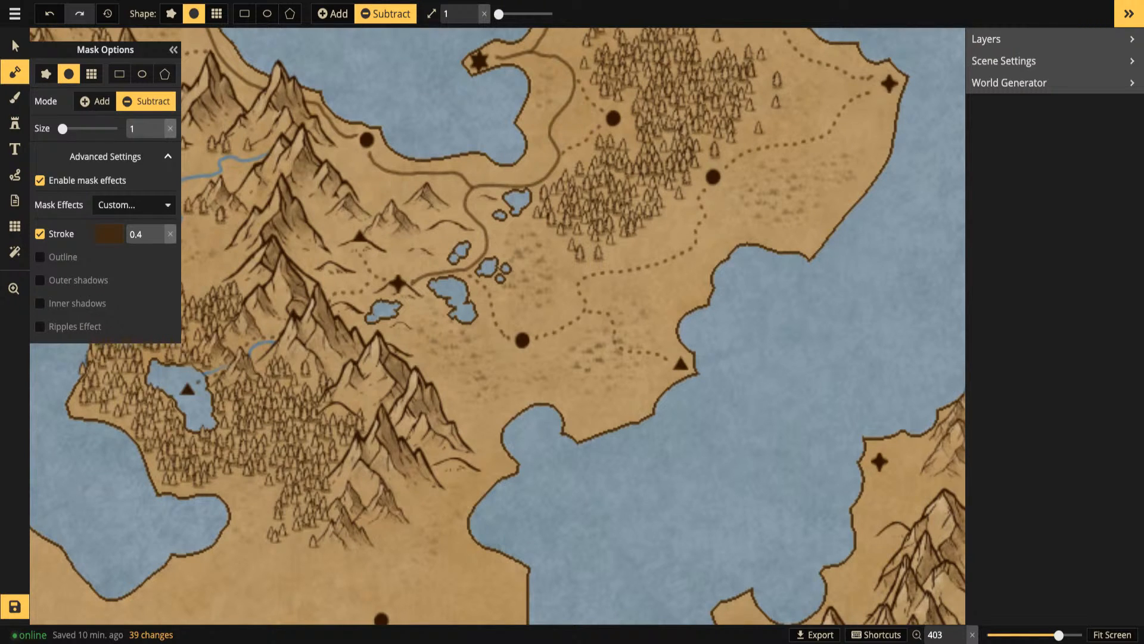
# Carve an irregular lake along the northern edge of the northeastern peninsula's upper forest, subtracting land with the Mask brush at size 3
pyautogui.scroll(-4, 470, 123)
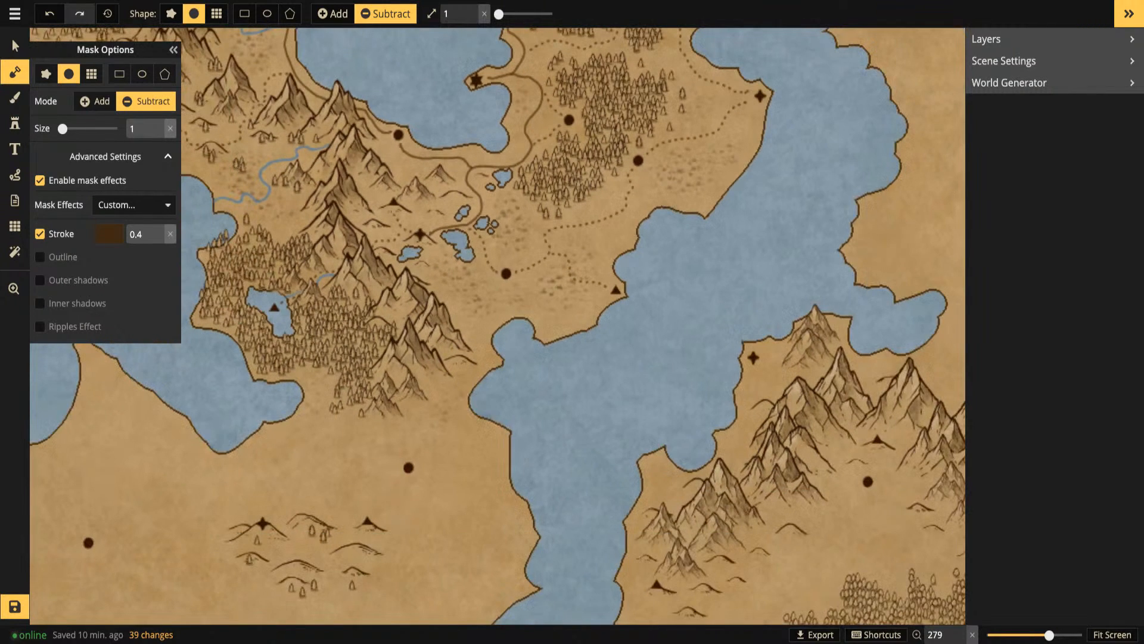
pyautogui.moveTo(502, 178); pyautogui.dragTo(642, 343)
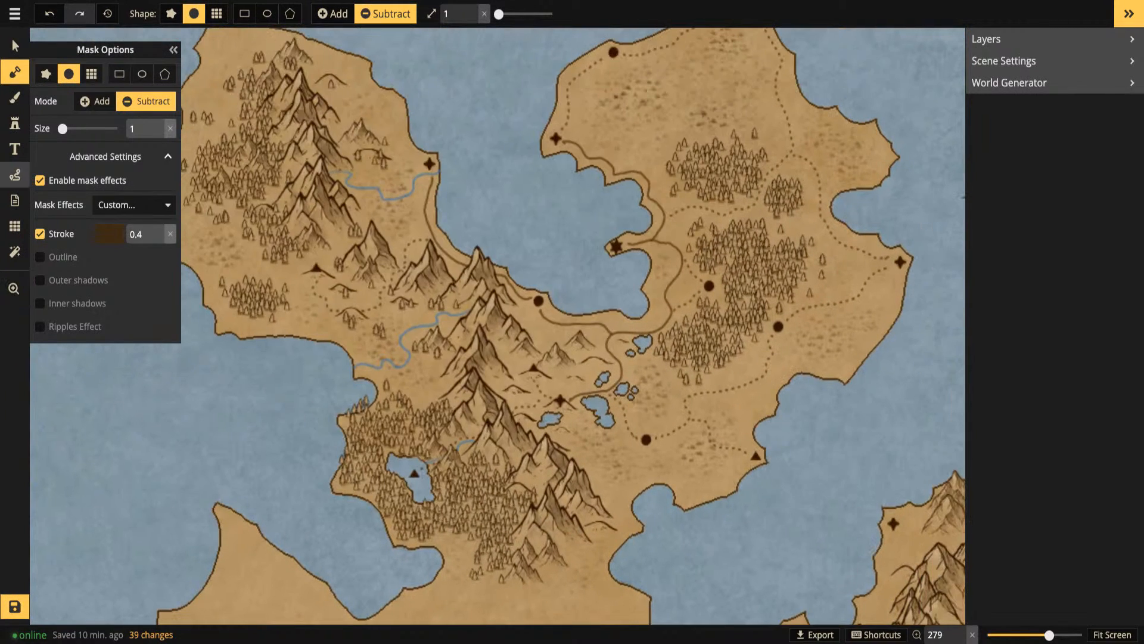
pyautogui.click(14, 175)
pyautogui.click(15, 72)
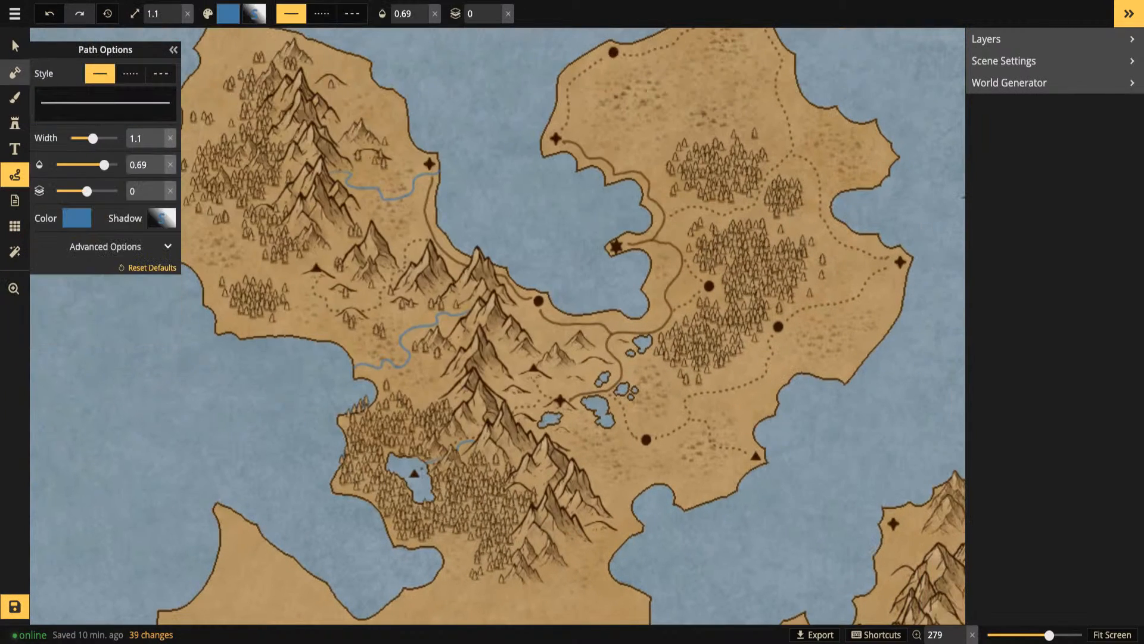
pyautogui.scroll(-5, 451, 311)
pyautogui.moveTo(451, 310)
pyautogui.mouseDown()
pyautogui.moveTo(424, 32)
pyautogui.moveTo(338, 88)
pyautogui.moveTo(363, 151)
pyautogui.moveTo(434, 214)
pyautogui.moveTo(434, 298)
pyautogui.mouseUp()
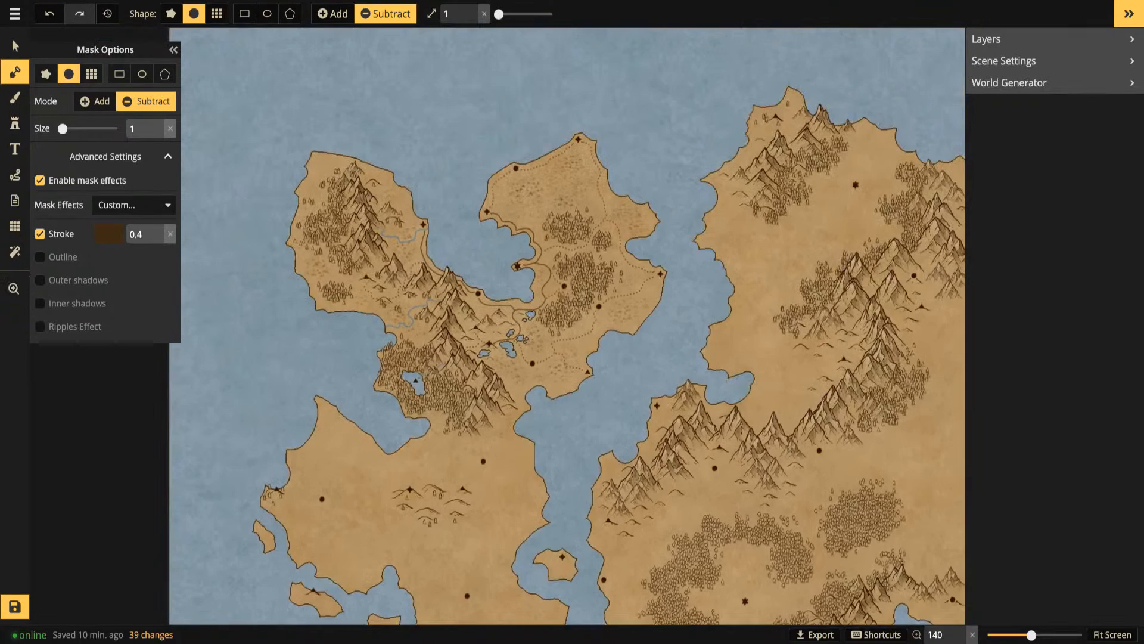
pyautogui.scroll(2, 545, 190)
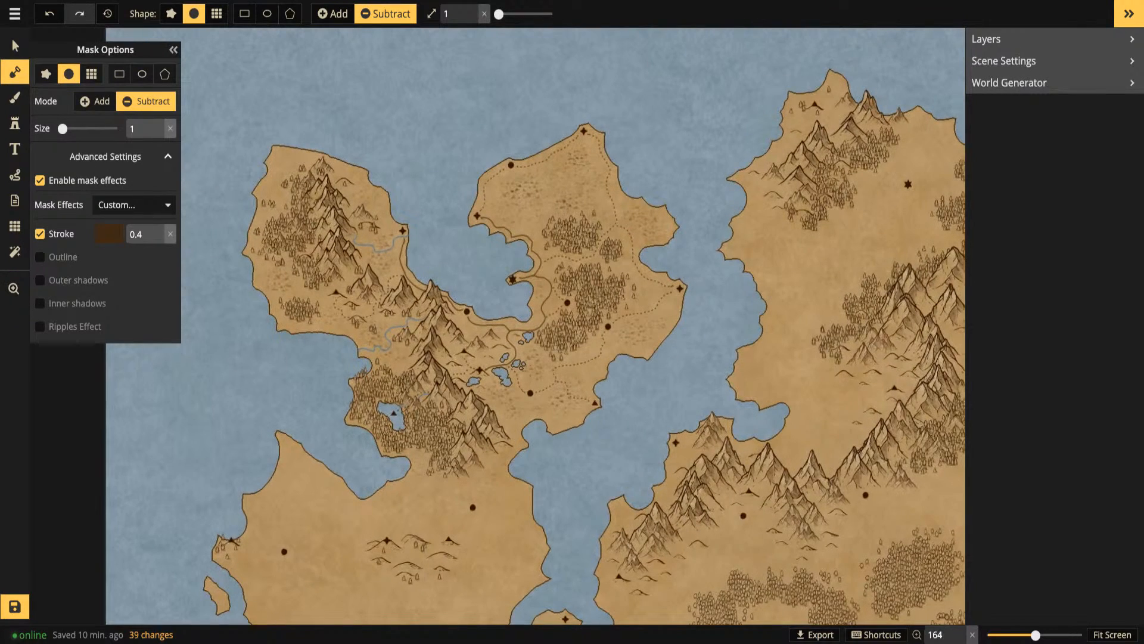
pyautogui.scroll(4, 680, 135)
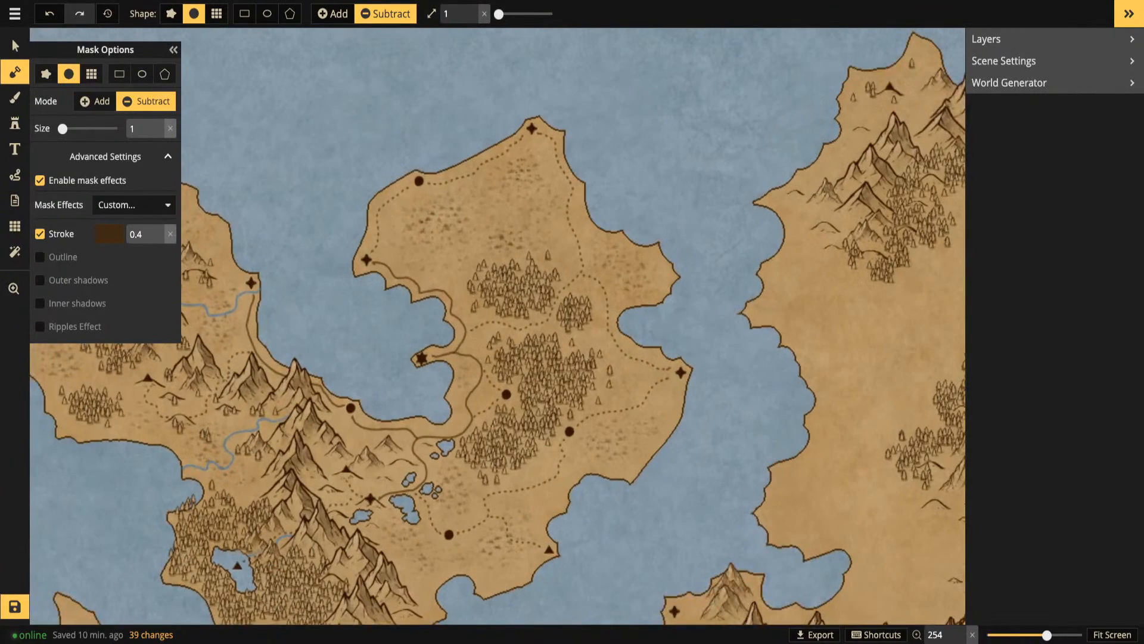
pyautogui.scroll(2, 411, 334)
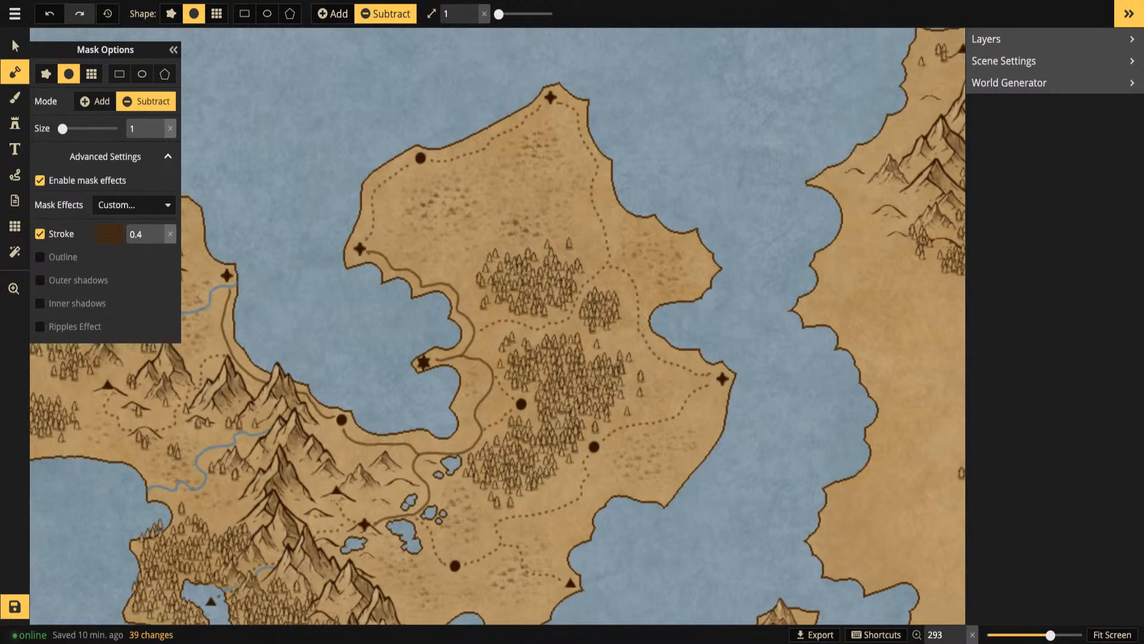
pyautogui.press('space')
pyautogui.moveTo(412, 334); pyautogui.dragTo(395, 374)
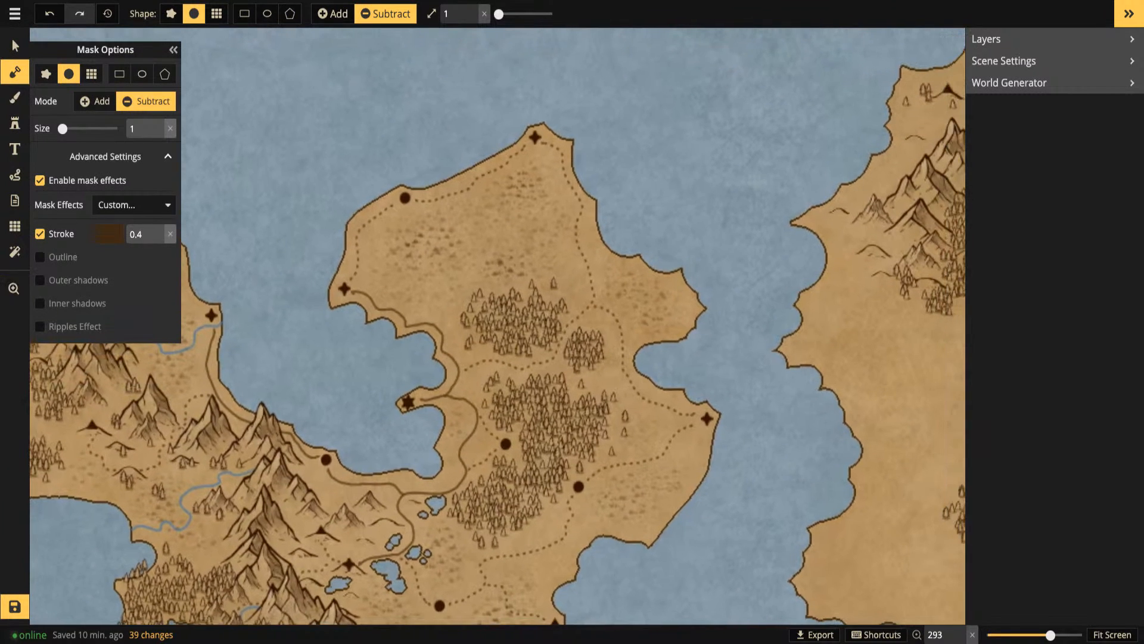
pyautogui.scroll(8, 511, 231)
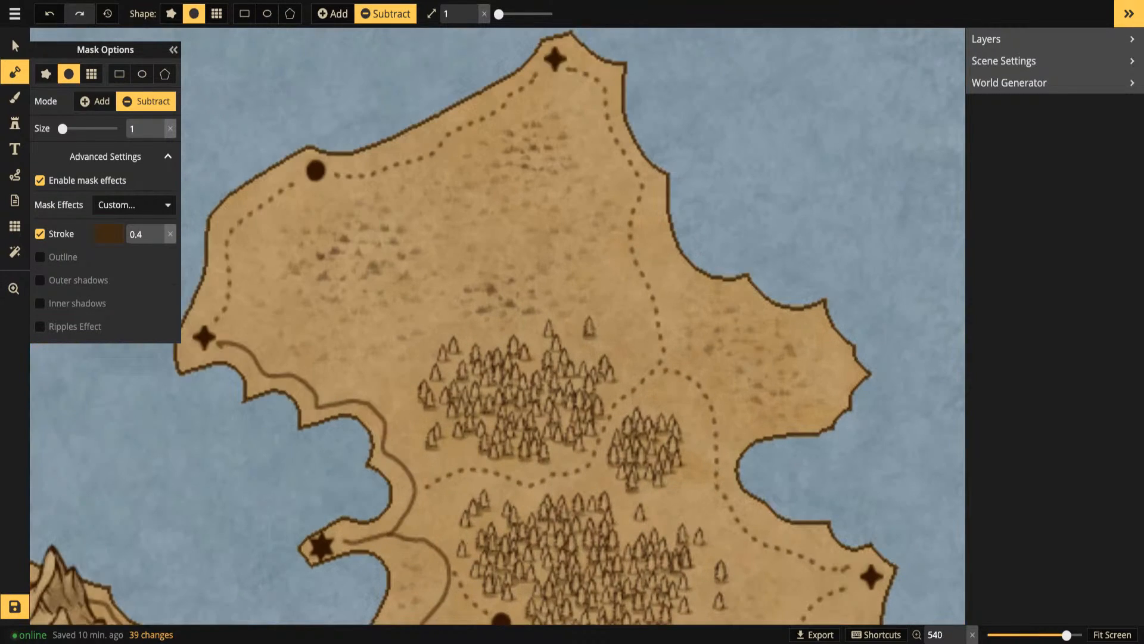
pyautogui.click(475, 9)
pyautogui.click(474, 9)
pyautogui.moveTo(495, 309)
pyautogui.mouseDown()
pyautogui.moveTo(467, 321)
pyautogui.moveTo(478, 348)
pyautogui.moveTo(555, 321)
pyautogui.moveTo(488, 317)
pyautogui.moveTo(478, 327)
pyautogui.moveTo(509, 321)
pyautogui.moveTo(485, 339)
pyautogui.moveTo(544, 319)
pyautogui.moveTo(535, 309)
pyautogui.moveTo(456, 317)
pyautogui.moveTo(515, 291)
pyautogui.moveTo(501, 308)
pyautogui.moveTo(487, 300)
pyautogui.moveTo(513, 304)
pyautogui.mouseUp()
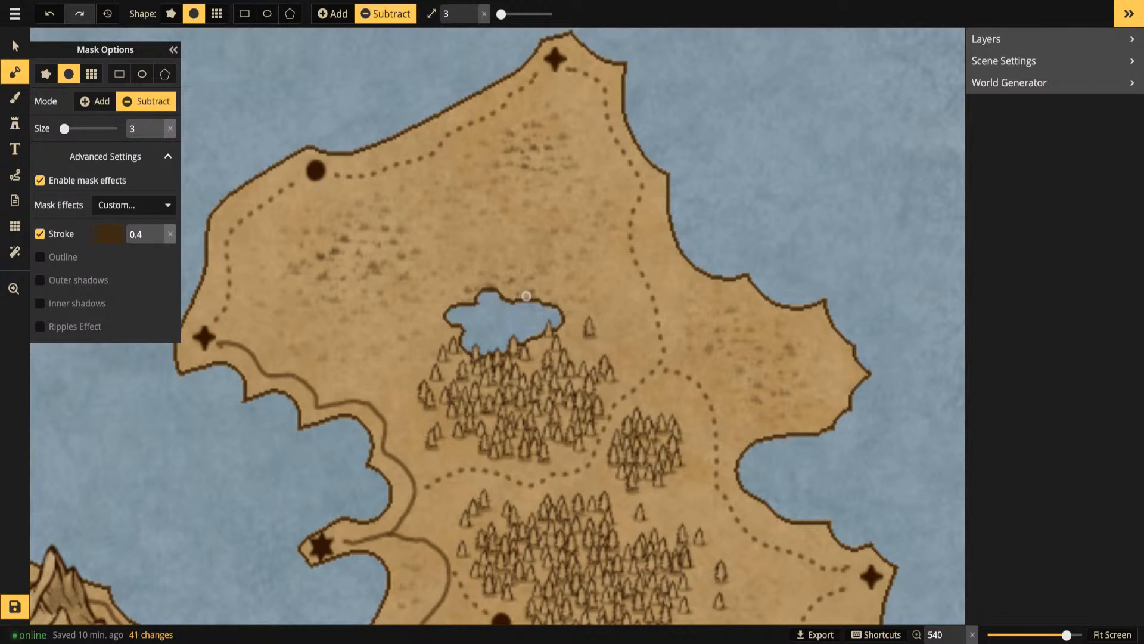
# Undo the last mask stroke and leave the Mask tool
pyautogui.scroll(-10, 527, 296)
pyautogui.press('space')
pyautogui.moveTo(444, 224); pyautogui.dragTo(603, 219)
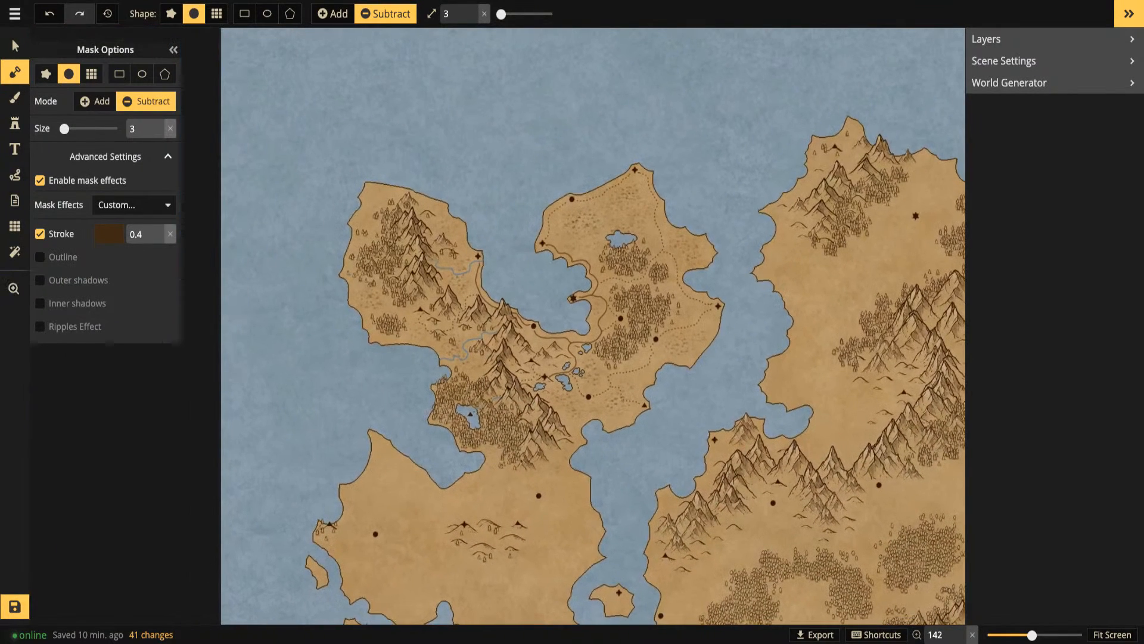
pyautogui.hotkey('ctrl', 'z')
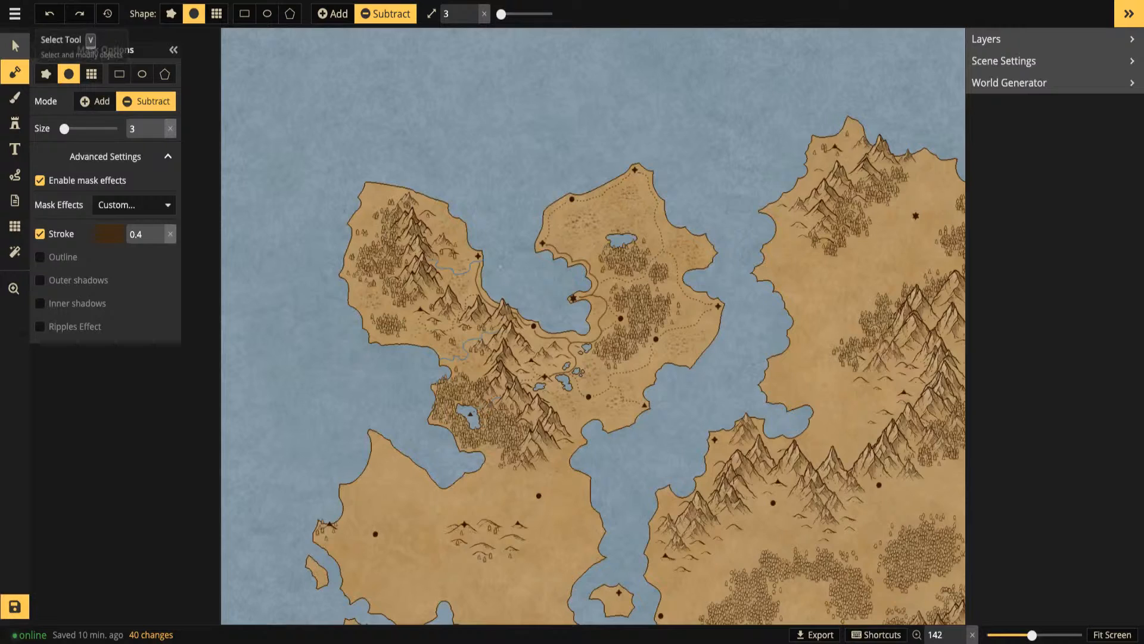
pyautogui.click(15, 46)
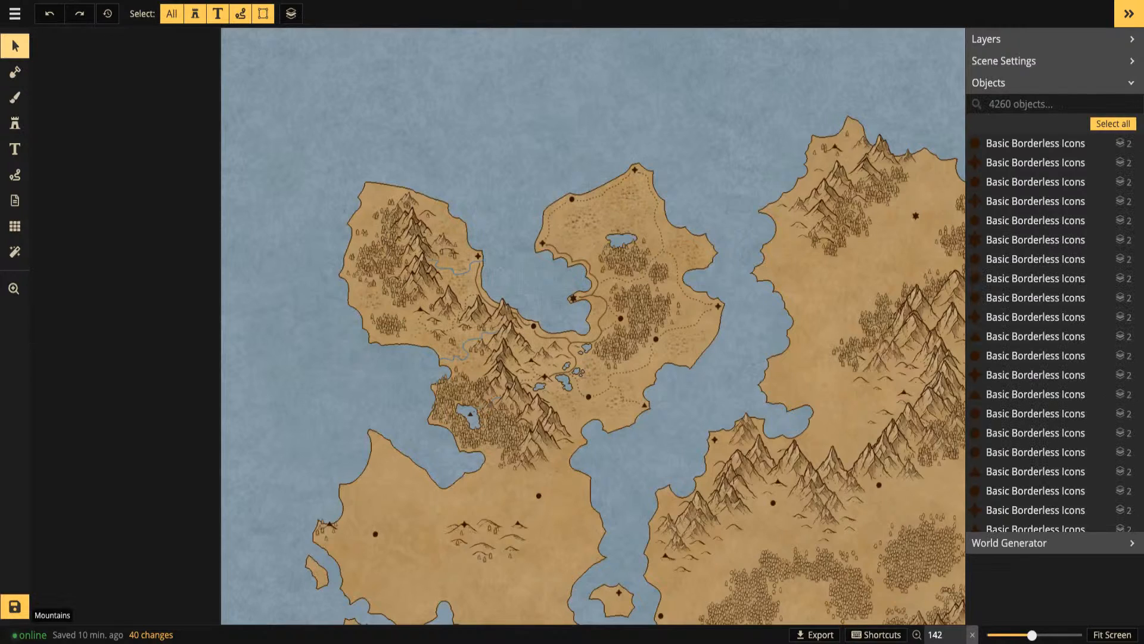
# Load the Dirt parchment texture into the Brush for the southwestern land and set its texture size to 148.18
pyautogui.press('space')
pyautogui.moveTo(488, 403); pyautogui.dragTo(486, 172)
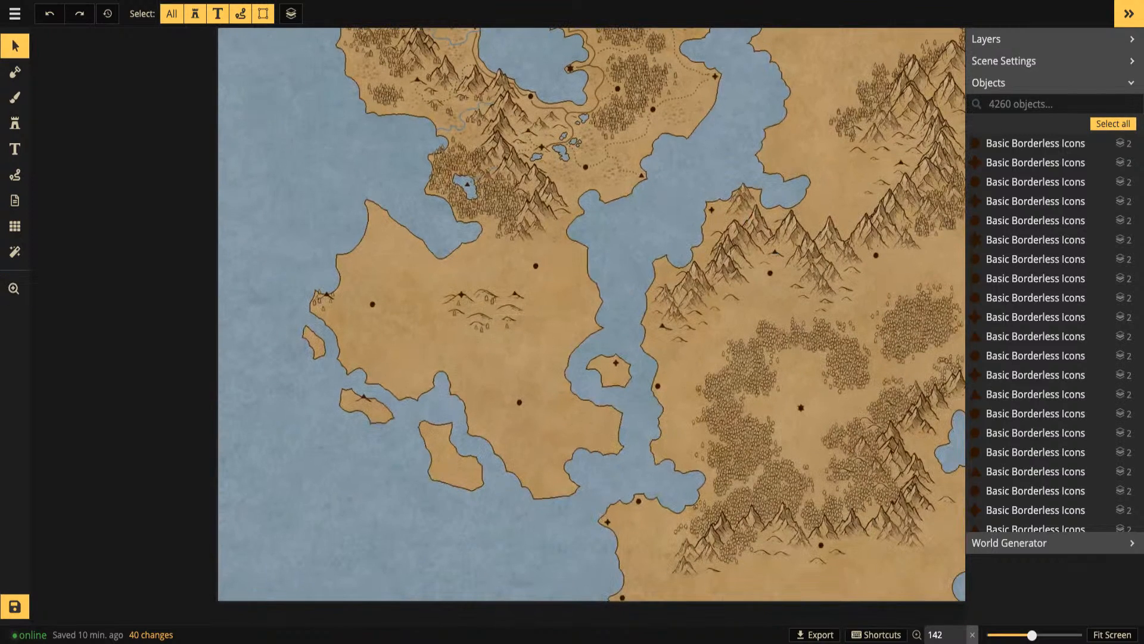
pyautogui.click(15, 97)
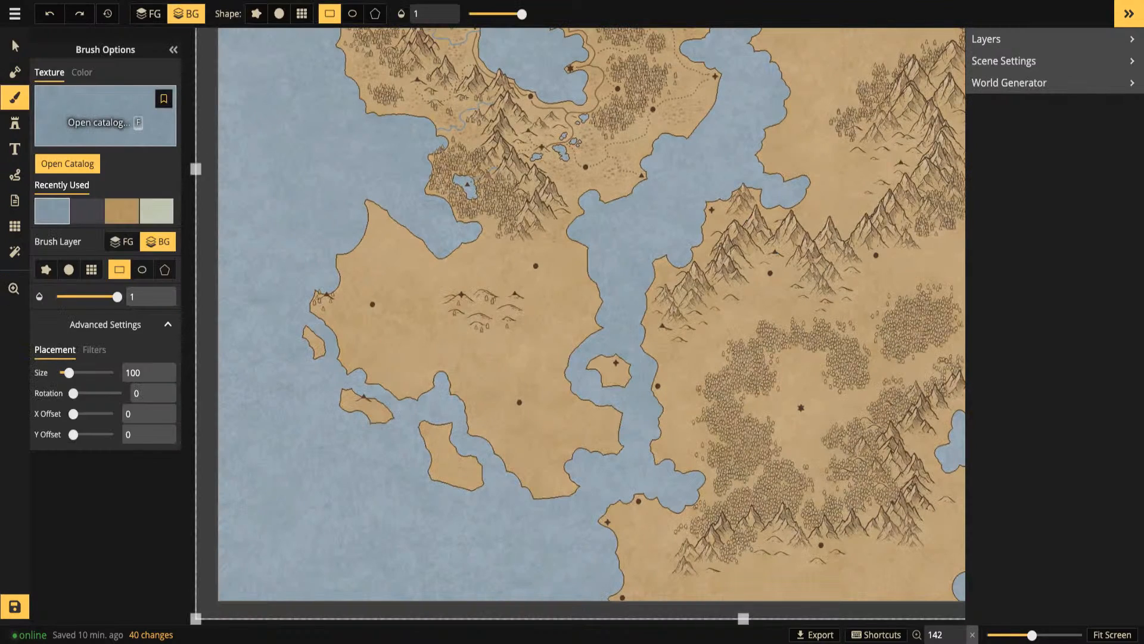
pyautogui.click(98, 119)
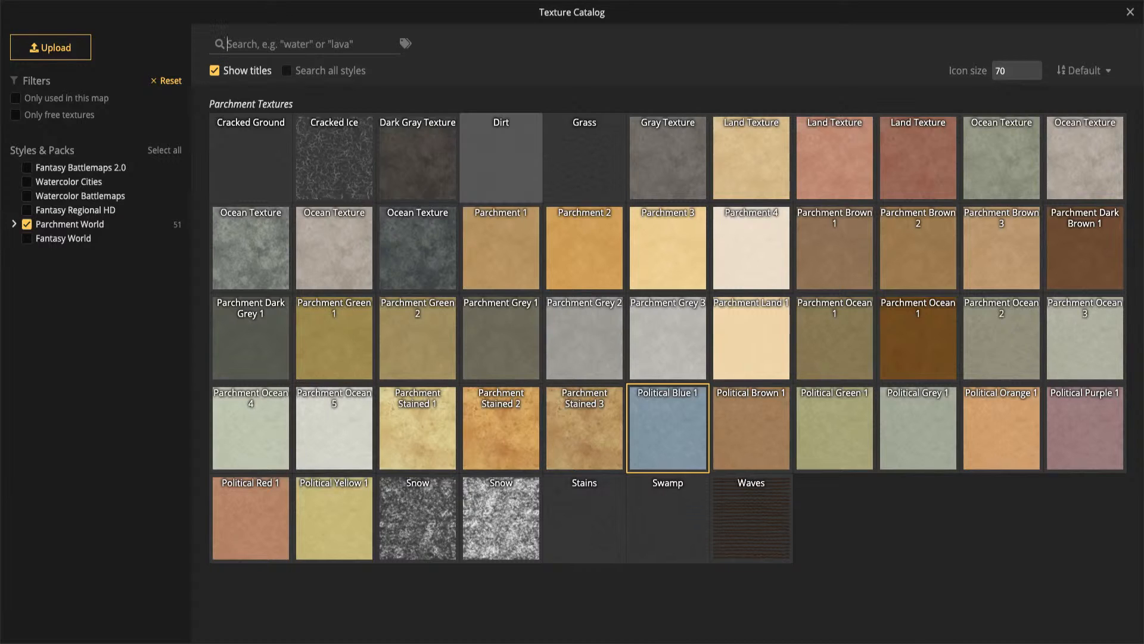
pyautogui.click(501, 158)
pyautogui.scroll(2, 465, 282)
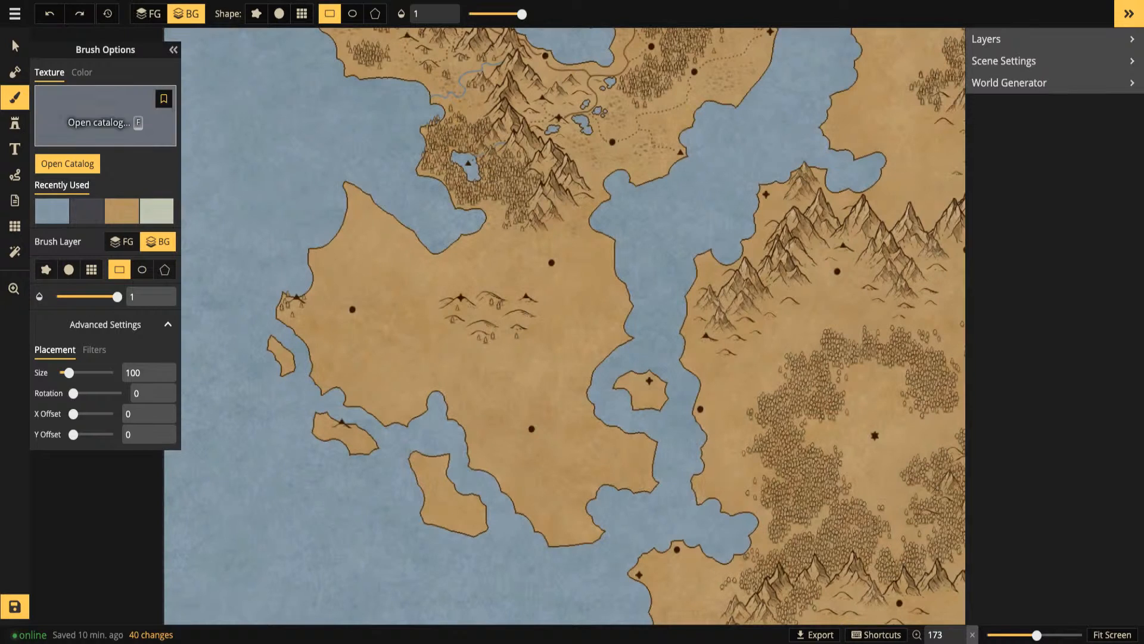
pyautogui.click(15, 97)
pyautogui.click(15, 97)
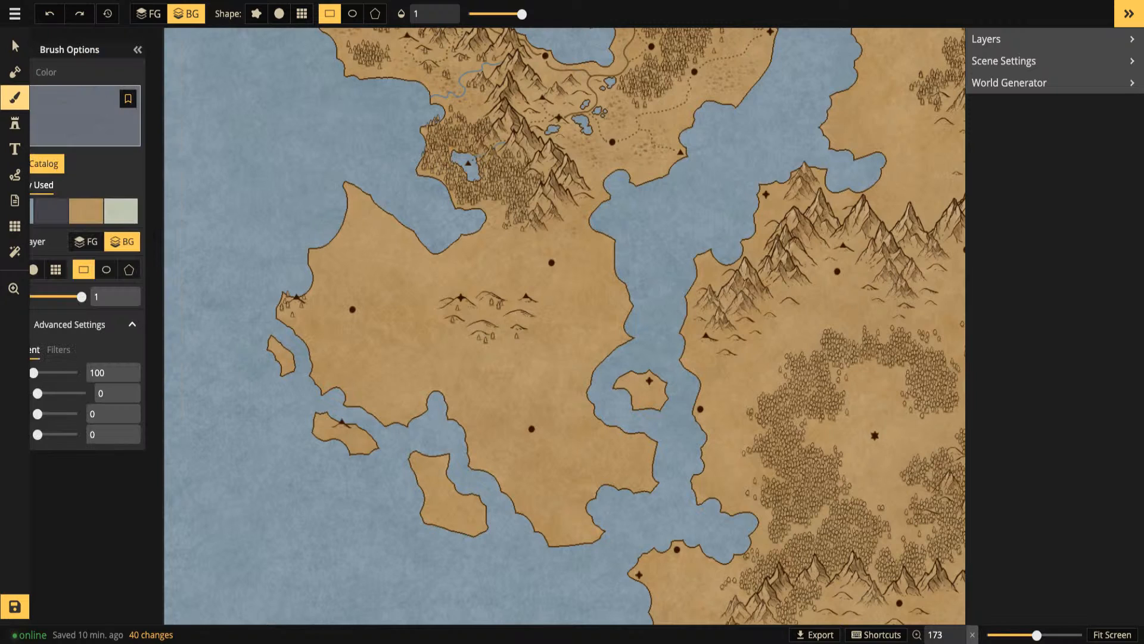
pyautogui.click(138, 123)
pyautogui.click(417, 158)
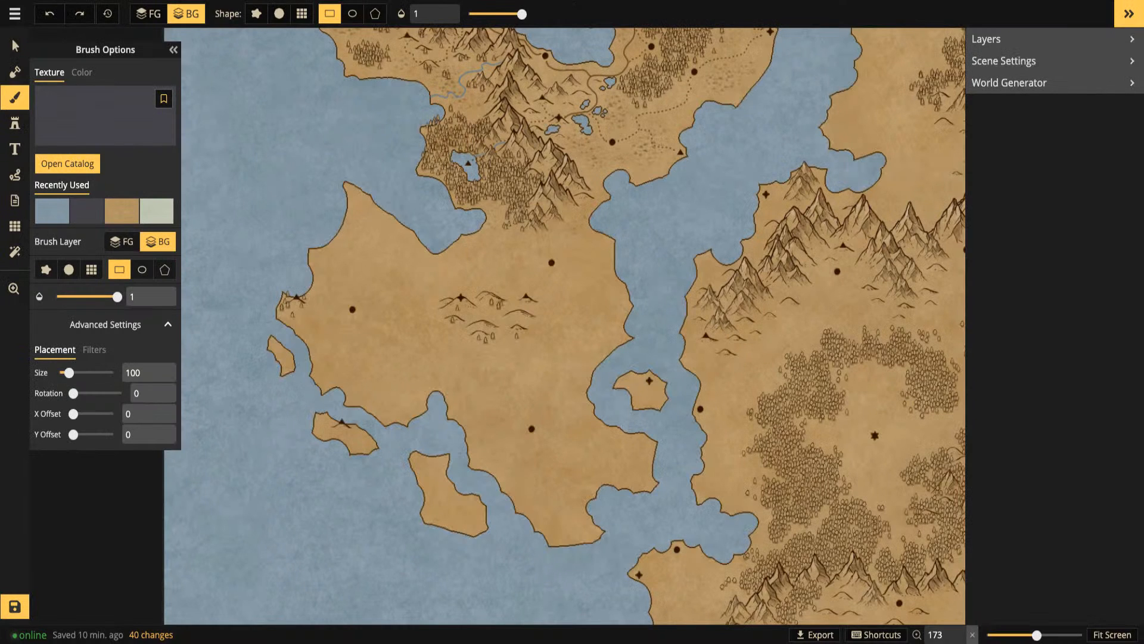
pyautogui.moveTo(69, 372); pyautogui.dragTo(74, 372)
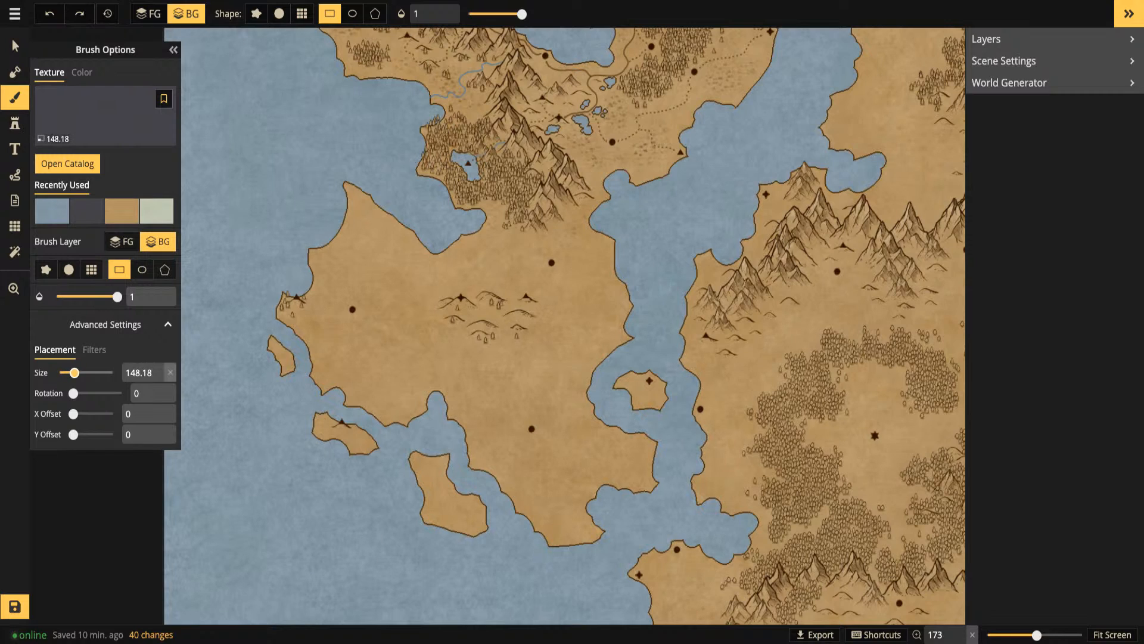
# Choose the Cracked Ground parchment texture for the Brush and set its texture size to 137.4
pyautogui.click(105, 116)
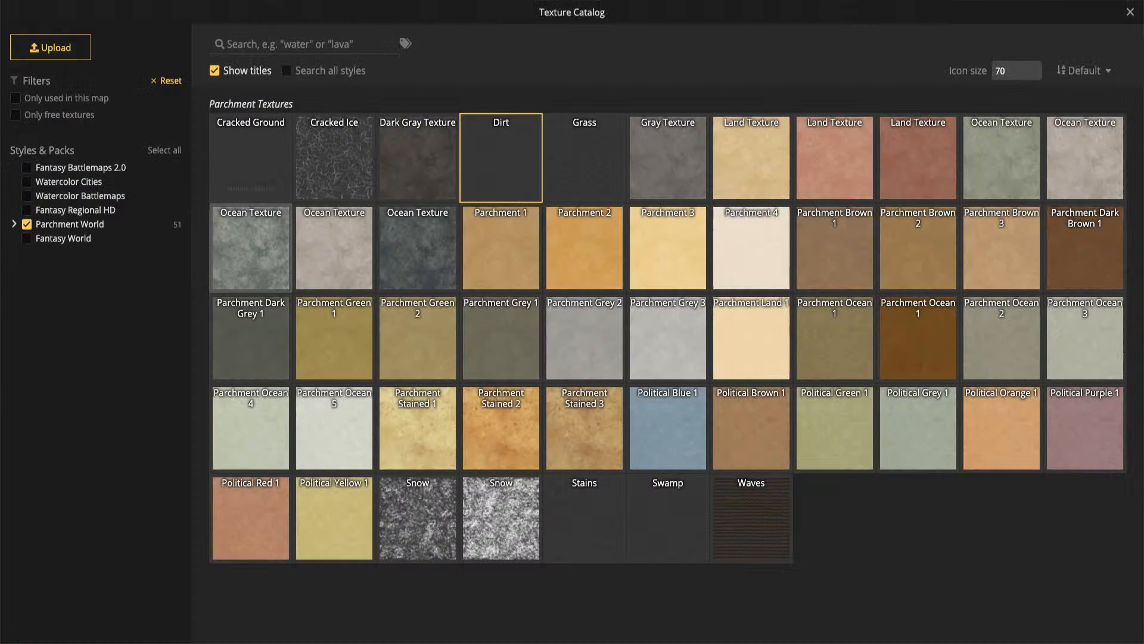
pyautogui.click(250, 157)
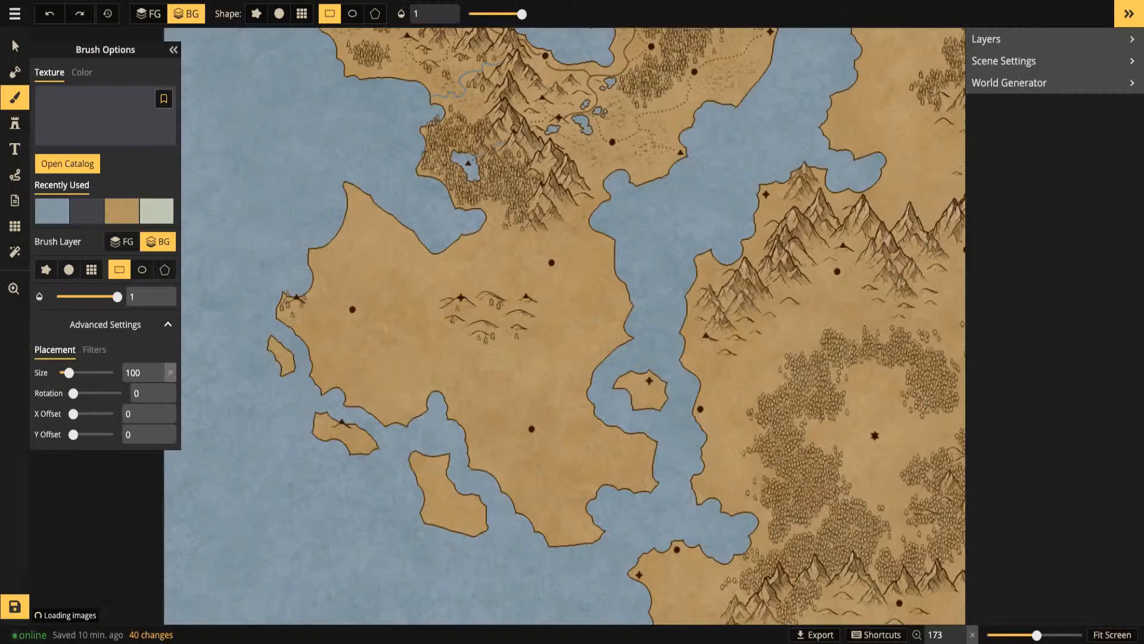
pyautogui.moveTo(69, 372); pyautogui.dragTo(74, 373)
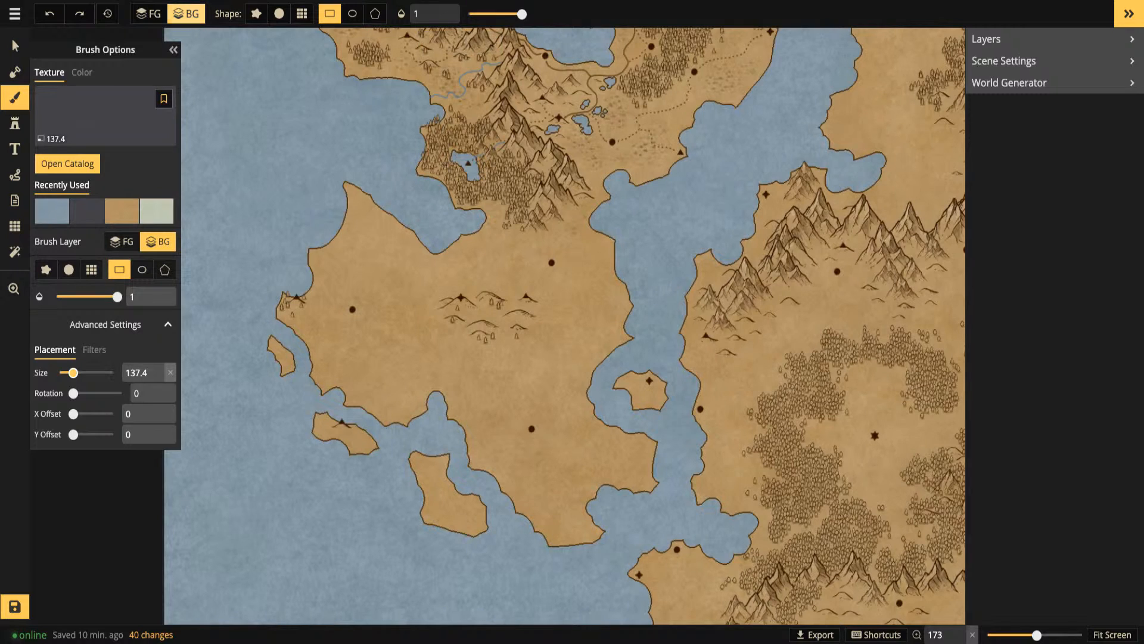
# Paint the cracked texture over the southwestern land on the foreground layer, using a round brush of size 44
pyautogui.click(149, 14)
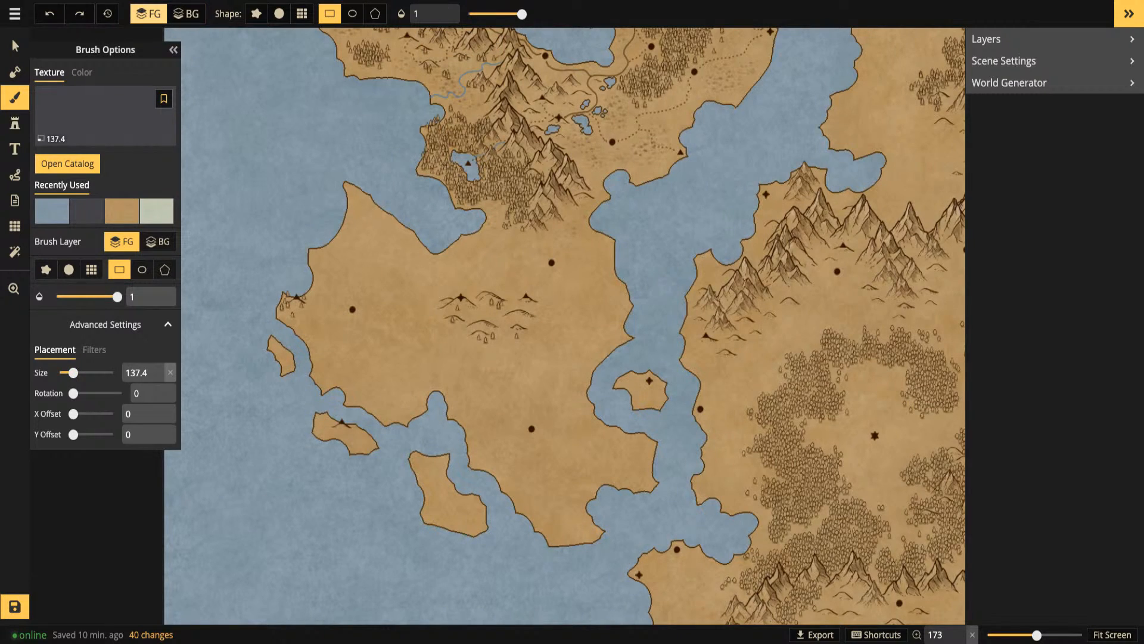
pyautogui.click(279, 13)
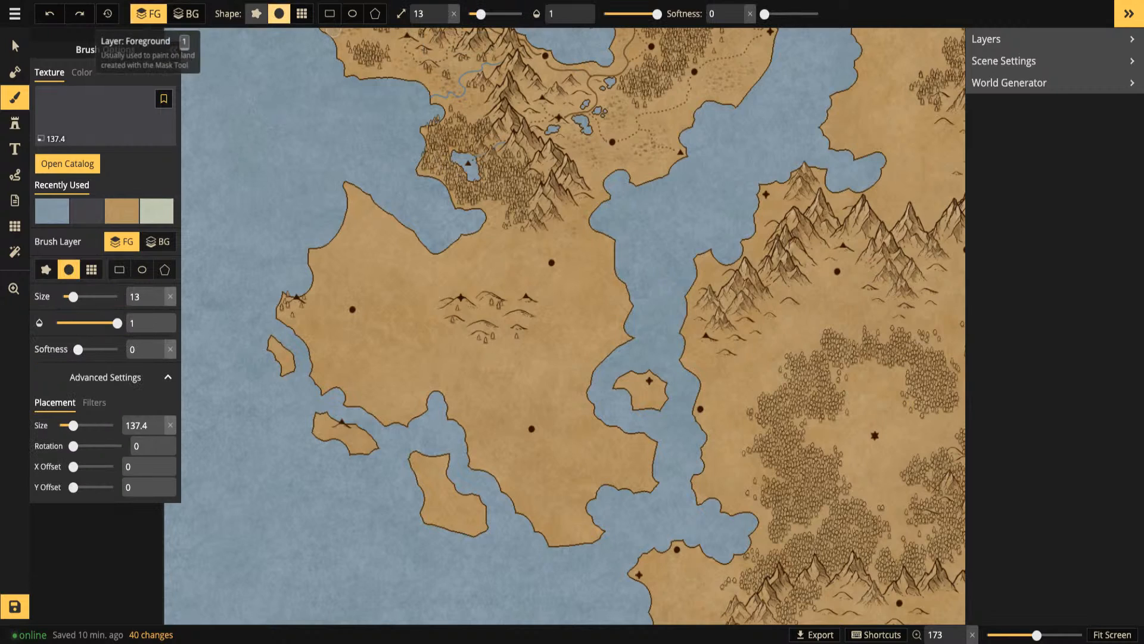
pyautogui.moveTo(481, 13); pyautogui.dragTo(496, 13)
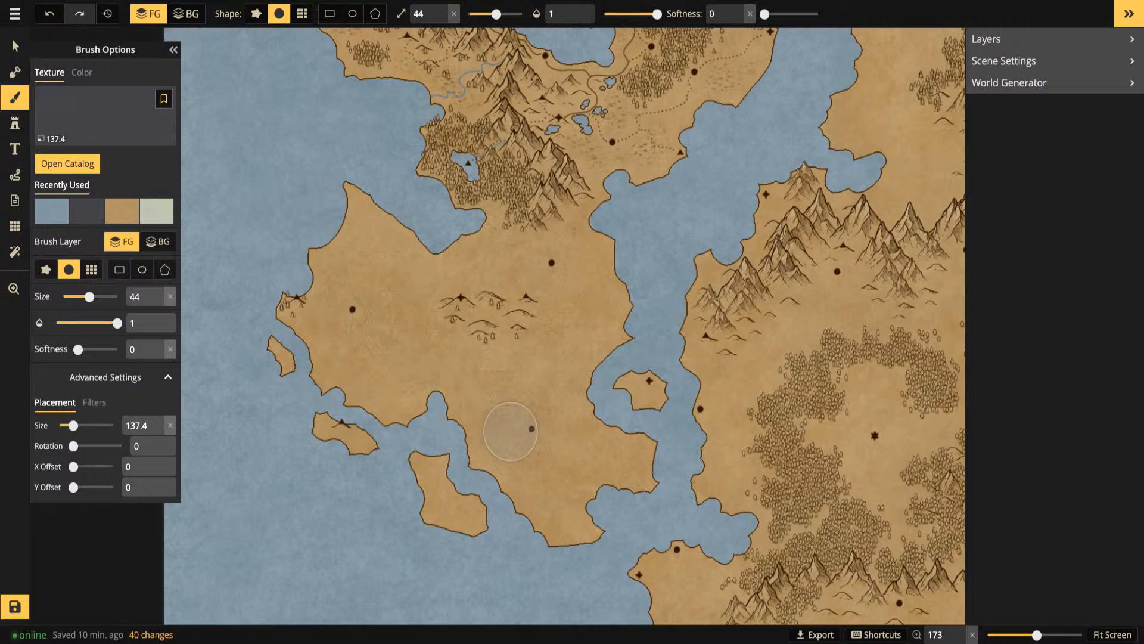
pyautogui.click(566, 301)
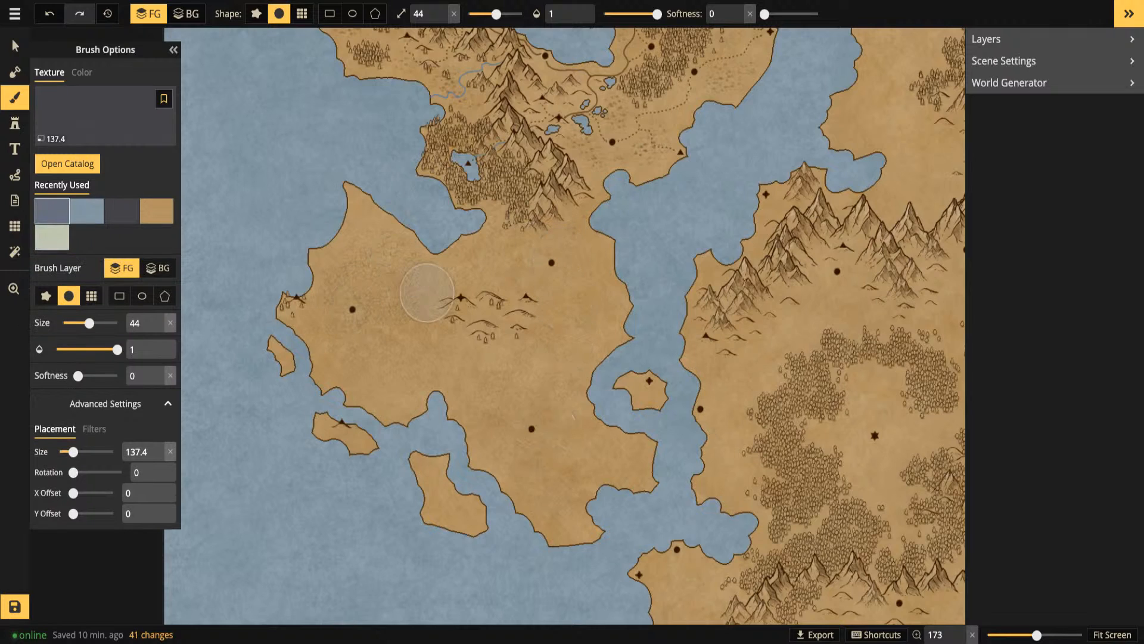
# Set the brush softness to 1 and paint cracked-earth texture across the inland areas of the southwestern landmass
pyautogui.moveTo(366, 293)
pyautogui.mouseDown()
pyautogui.moveTo(370, 354)
pyautogui.moveTo(504, 316)
pyautogui.moveTo(479, 329)
pyautogui.mouseUp()
pyautogui.click(750, 14)
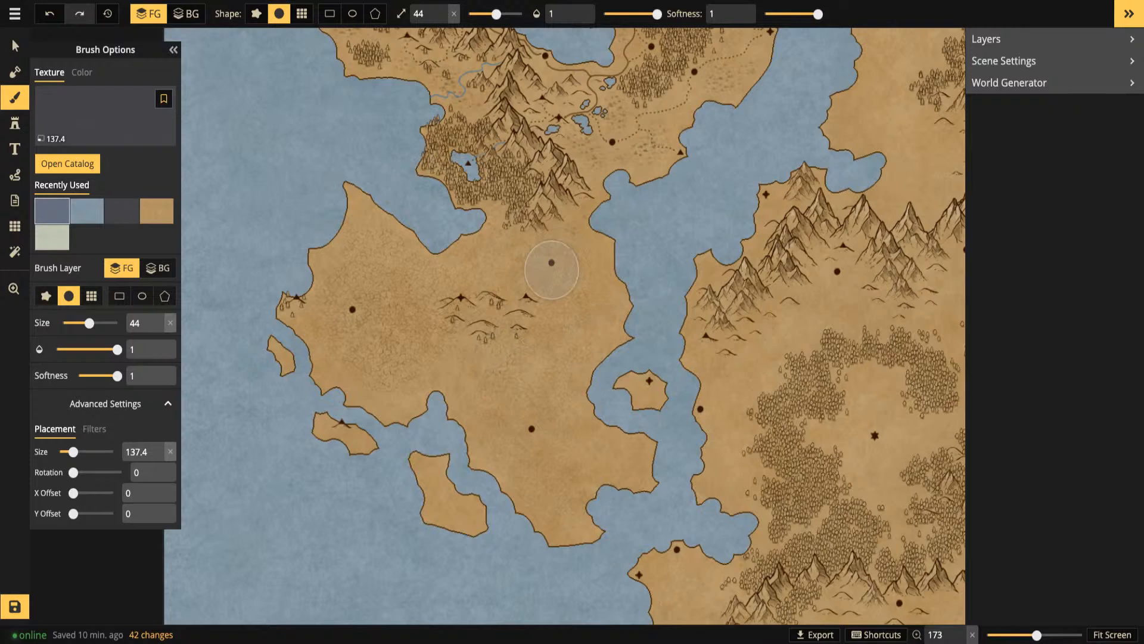
pyautogui.moveTo(589, 456)
pyautogui.mouseDown()
pyautogui.moveTo(469, 375)
pyautogui.moveTo(543, 362)
pyautogui.mouseUp()
pyautogui.moveTo(557, 357); pyautogui.dragTo(506, 256)
pyautogui.moveTo(368, 290)
pyautogui.mouseDown()
pyautogui.moveTo(375, 258)
pyautogui.moveTo(287, 311)
pyautogui.moveTo(321, 268)
pyautogui.moveTo(303, 283)
pyautogui.moveTo(364, 327)
pyautogui.moveTo(340, 339)
pyautogui.moveTo(375, 345)
pyautogui.mouseUp()
pyautogui.moveTo(509, 431); pyautogui.dragTo(536, 426)
# Reduce the brush size to 16 and darken the cracked texture around the landmass's circular settlement markers
pyautogui.press('[')
pyautogui.press('[')
pyautogui.press('[')
pyautogui.press('[')
pyautogui.press('[')
pyautogui.press('[')
pyautogui.press('[')
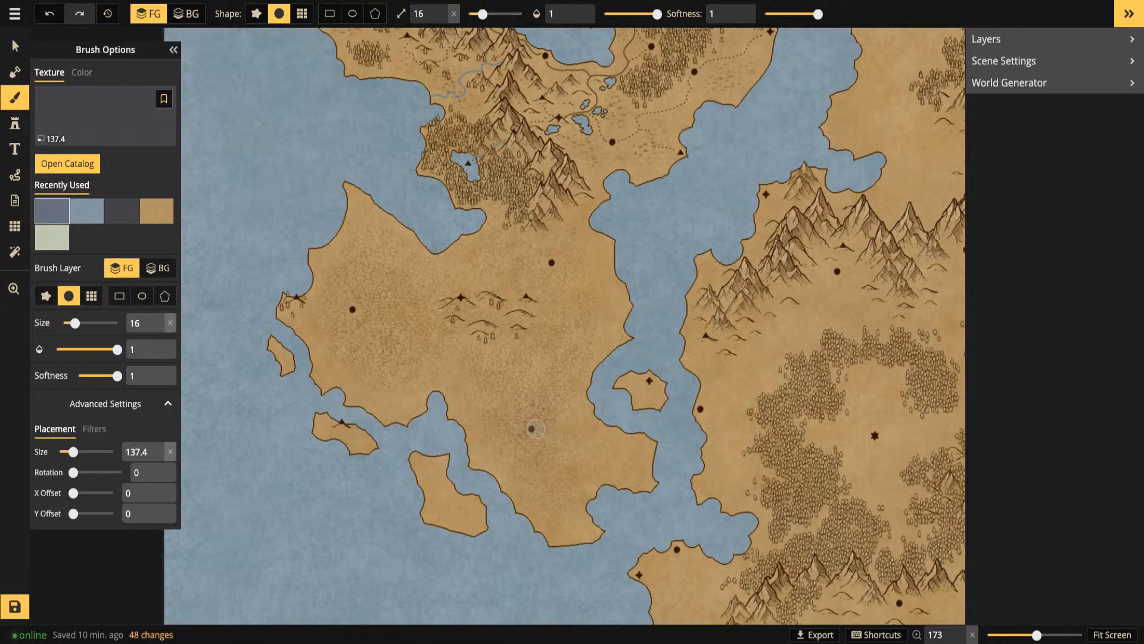
pyautogui.moveTo(548, 416); pyautogui.dragTo(522, 428)
pyautogui.click(551, 261)
pyautogui.click(352, 309)
pyautogui.click(351, 301)
pyautogui.click(344, 309)
# Pick the Jagged Rocks stamp set from the Parchment World stamp catalog
pyautogui.click(14, 123)
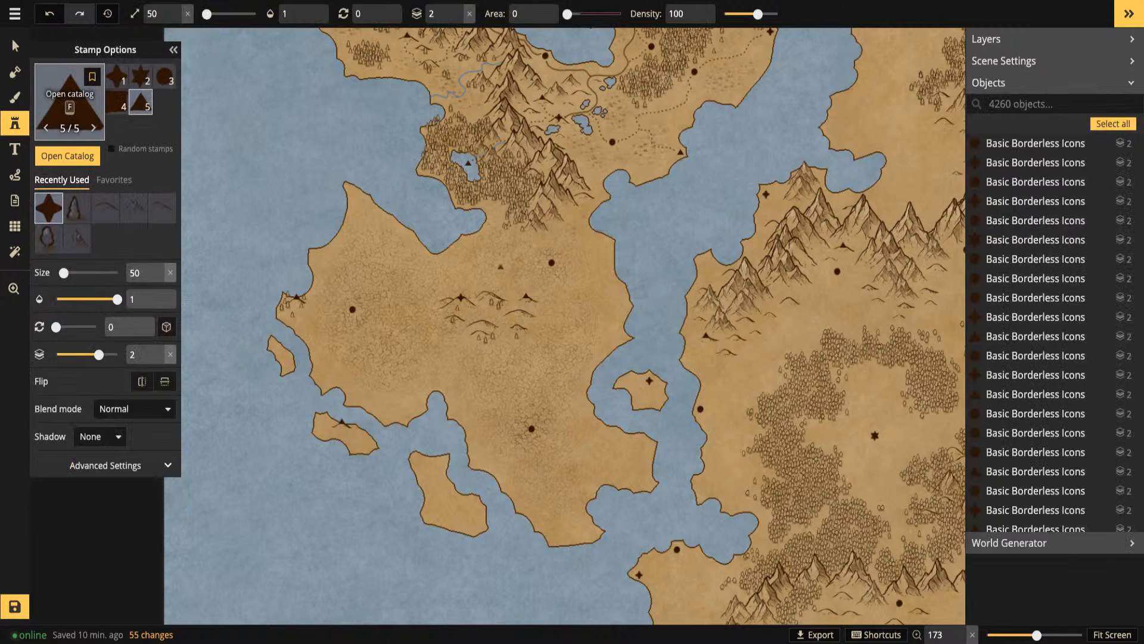
pyautogui.click(69, 101)
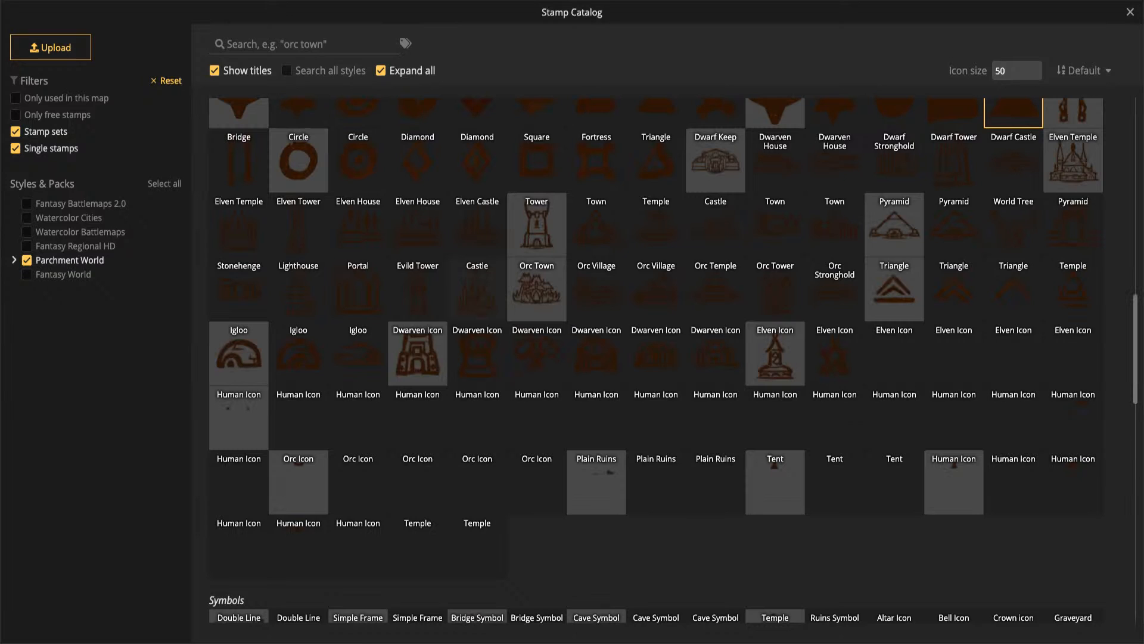
pyautogui.scroll(6, 655, 357)
pyautogui.scroll(6, 655, 358)
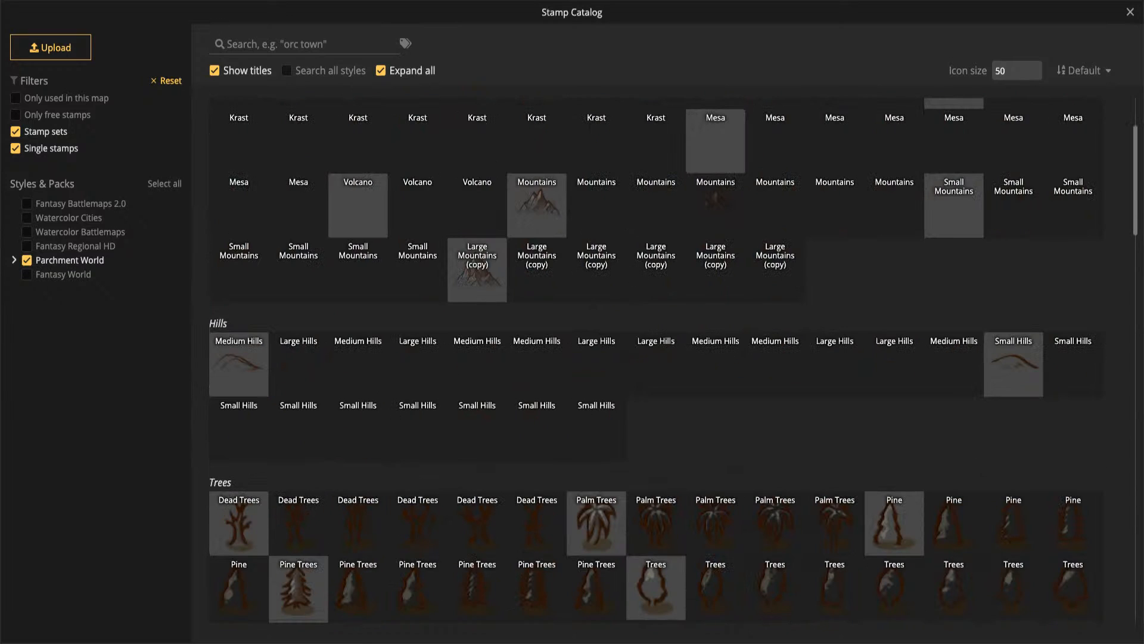
pyautogui.scroll(2, 655, 358)
pyautogui.click(299, 208)
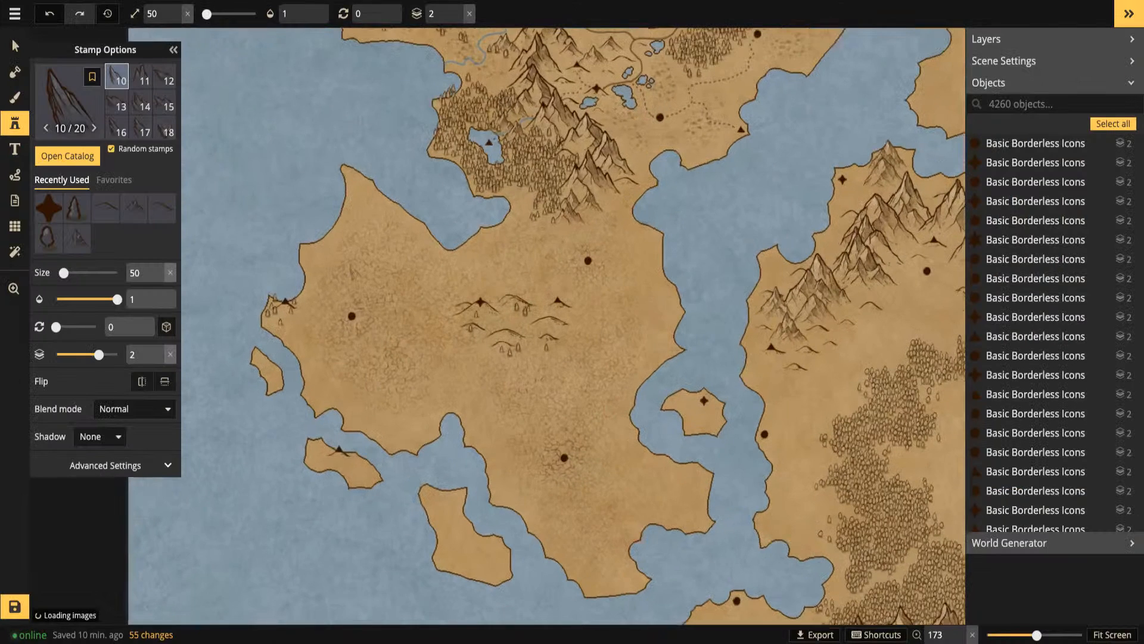
# Rotate the Jagged Rocks stamp to 345 degrees and place one at size 50 on the western coast's corner, north of the wooded headland
pyautogui.scroll(3, 352, 271)
pyautogui.moveTo(305, 278); pyautogui.dragTo(442, 264)
pyautogui.scroll(-1, 444, 311)
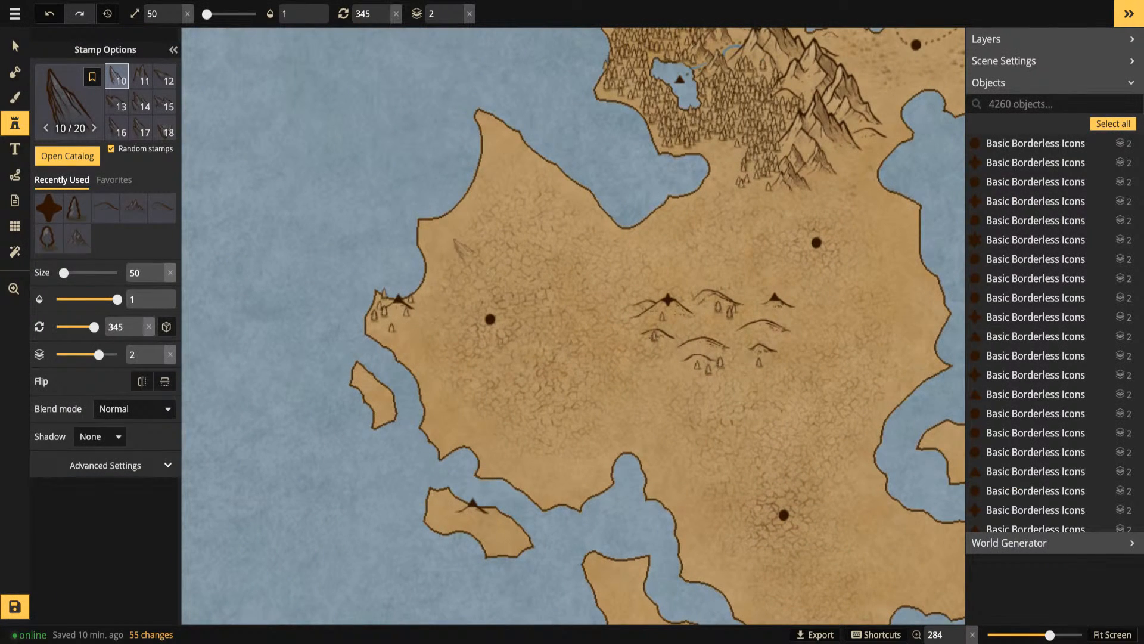
pyautogui.scroll(1, 463, 187)
pyautogui.scroll(-1, 463, 188)
pyautogui.scroll(2, 429, 208)
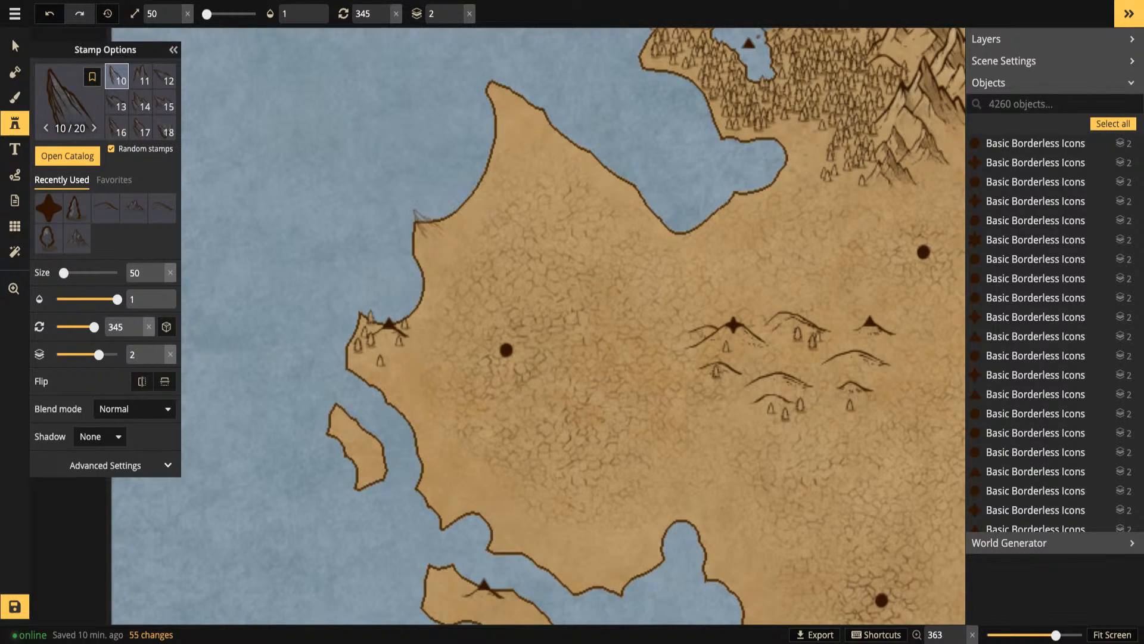
pyautogui.click(428, 223)
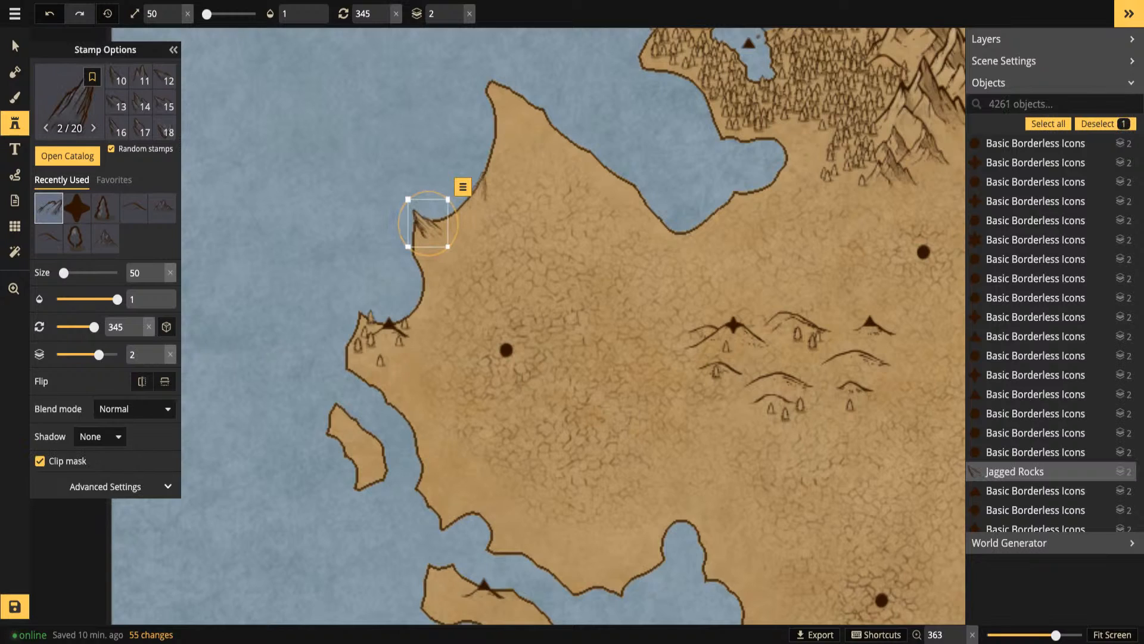
pyautogui.click(502, 263)
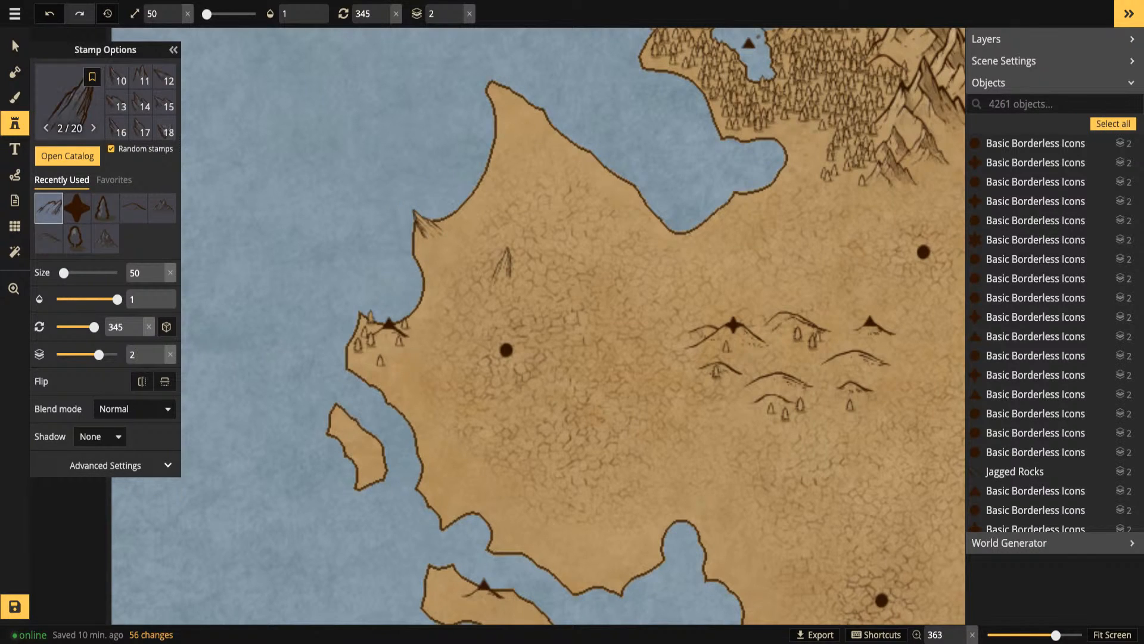
# Turn off random stamps, choose rock variant 16, and place it below the northern tip and on the northern bay's southern shore
pyautogui.press('r')
pyautogui.press('Left')
pyautogui.press('Left')
pyautogui.press('Left')
pyautogui.press('Left')
pyautogui.press('Left')
pyautogui.press('Left')
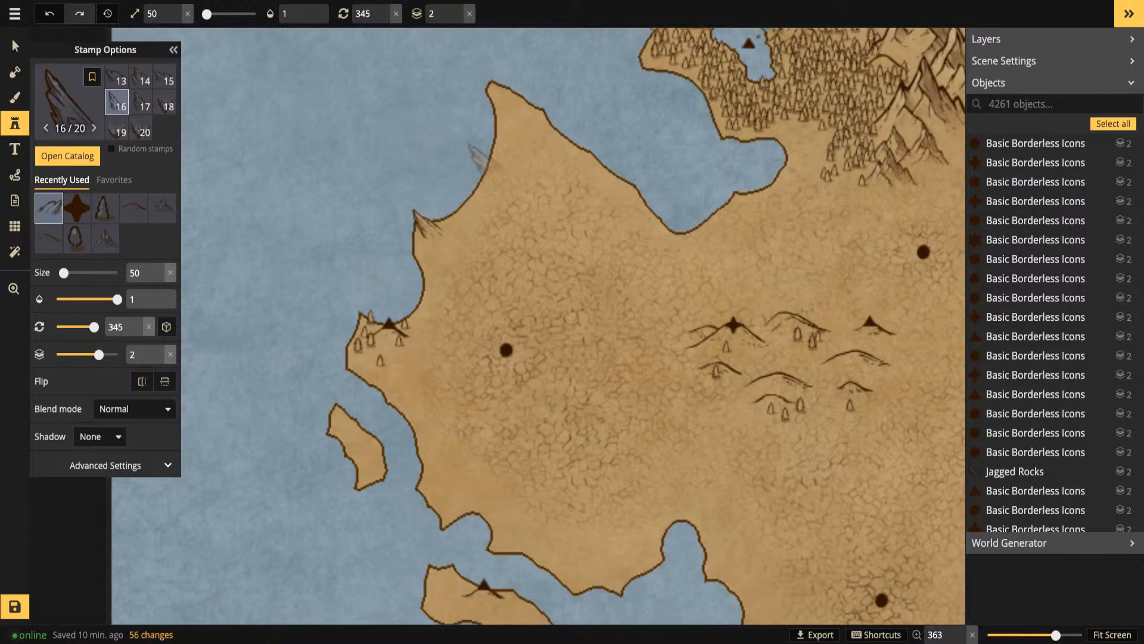
pyautogui.click(497, 158)
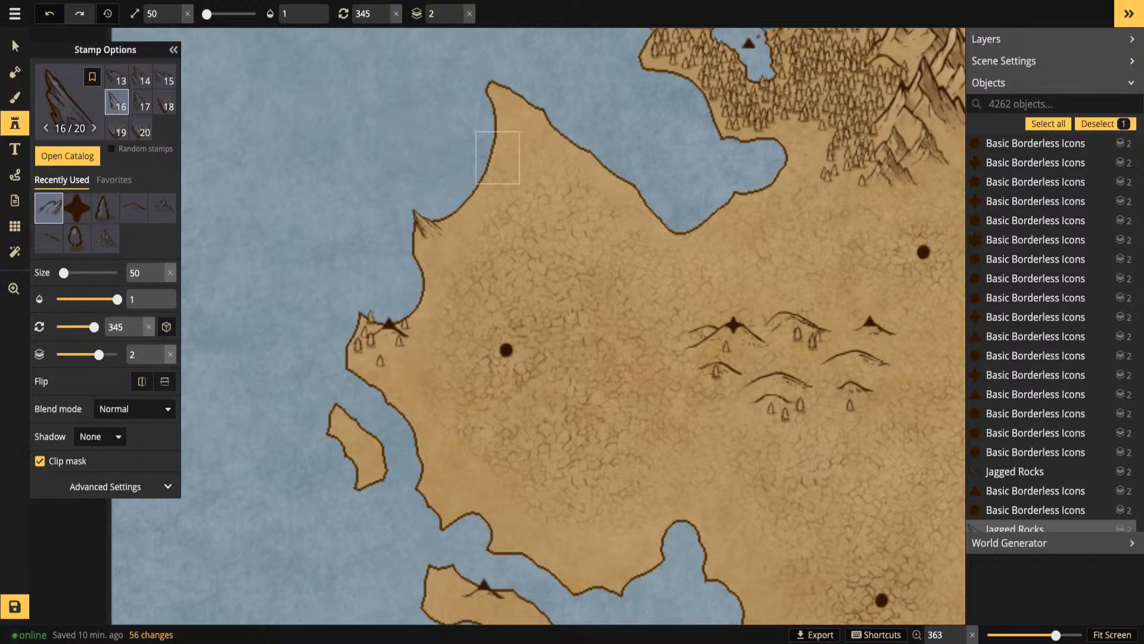
pyautogui.click(738, 199)
# Place Jagged Rocks variant 14 on the northwestern coast between the two existing rock stamps
pyautogui.click(140, 76)
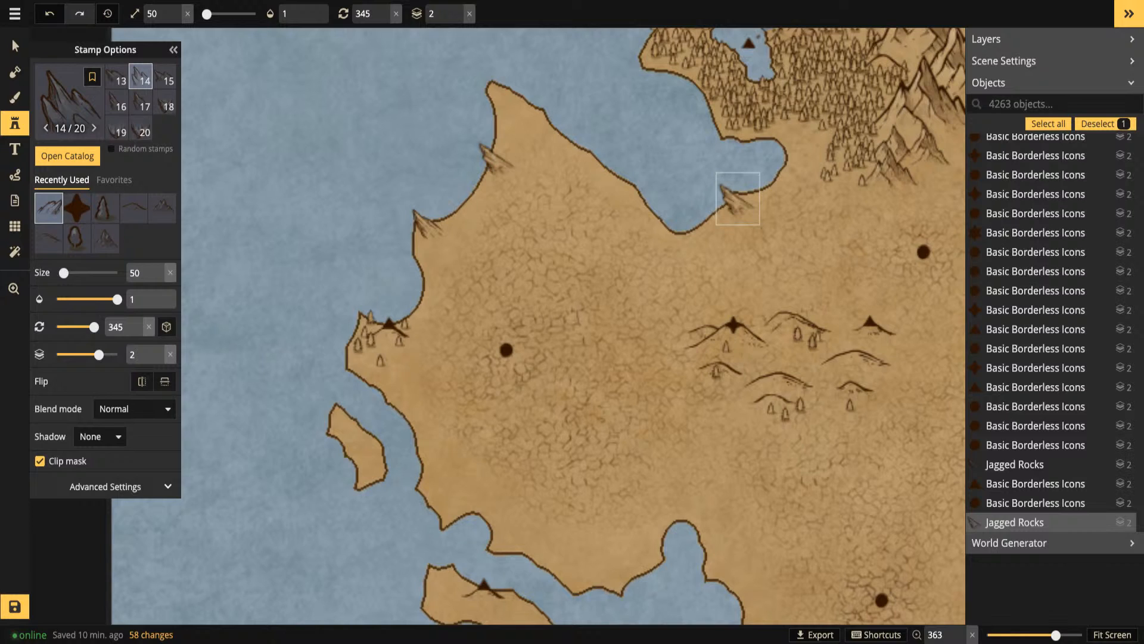
pyautogui.press('space')
pyautogui.moveTo(465, 171); pyautogui.dragTo(477, 241)
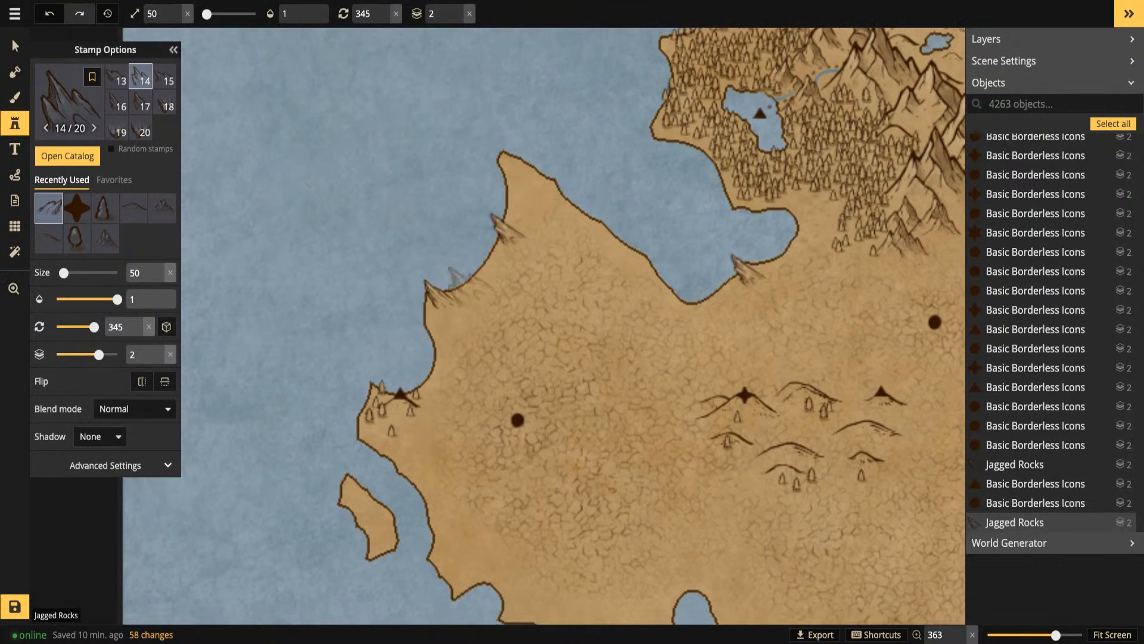
pyautogui.click(475, 278)
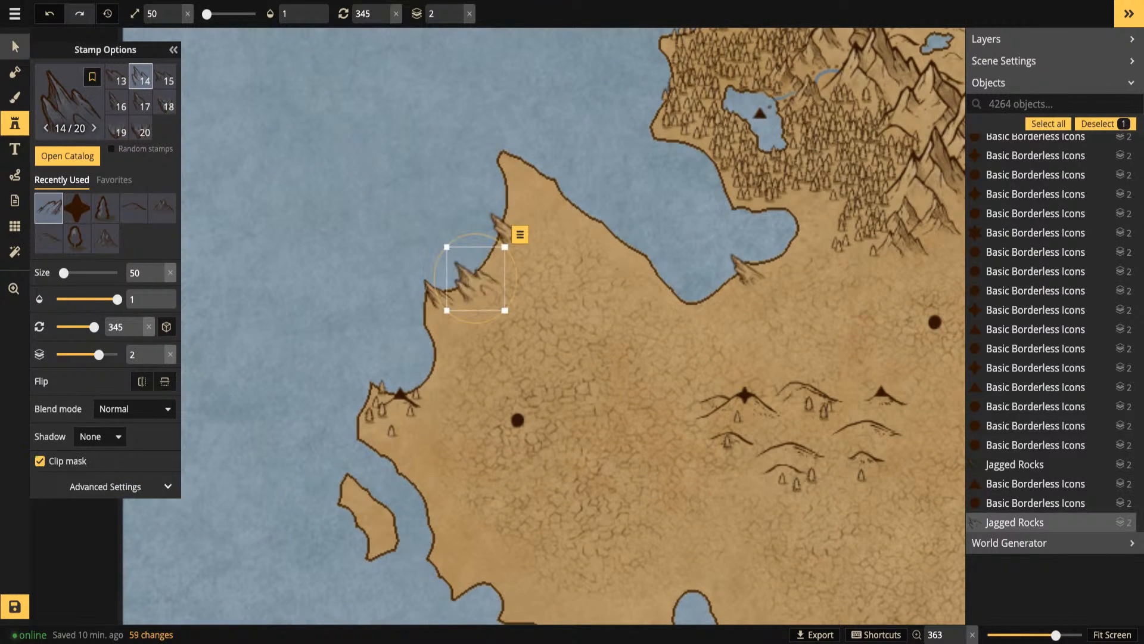
# Deselect the placed rock stamp and save the map
pyautogui.click(15, 46)
pyautogui.click(1112, 634)
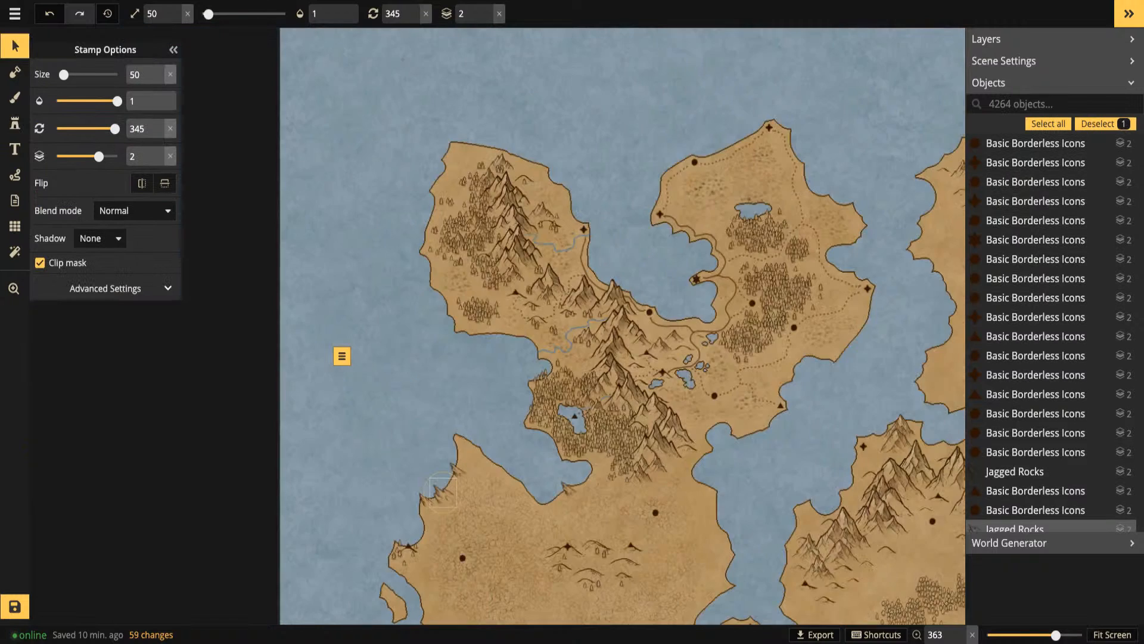
pyautogui.press('Escape')
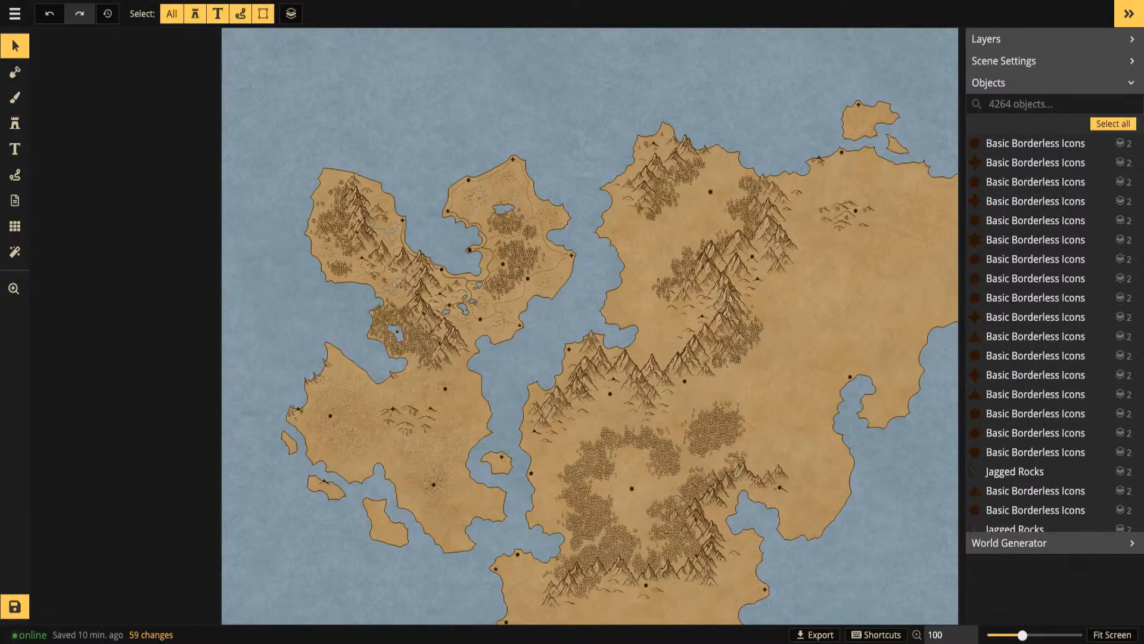
pyautogui.hotkey('ctrl', 's')
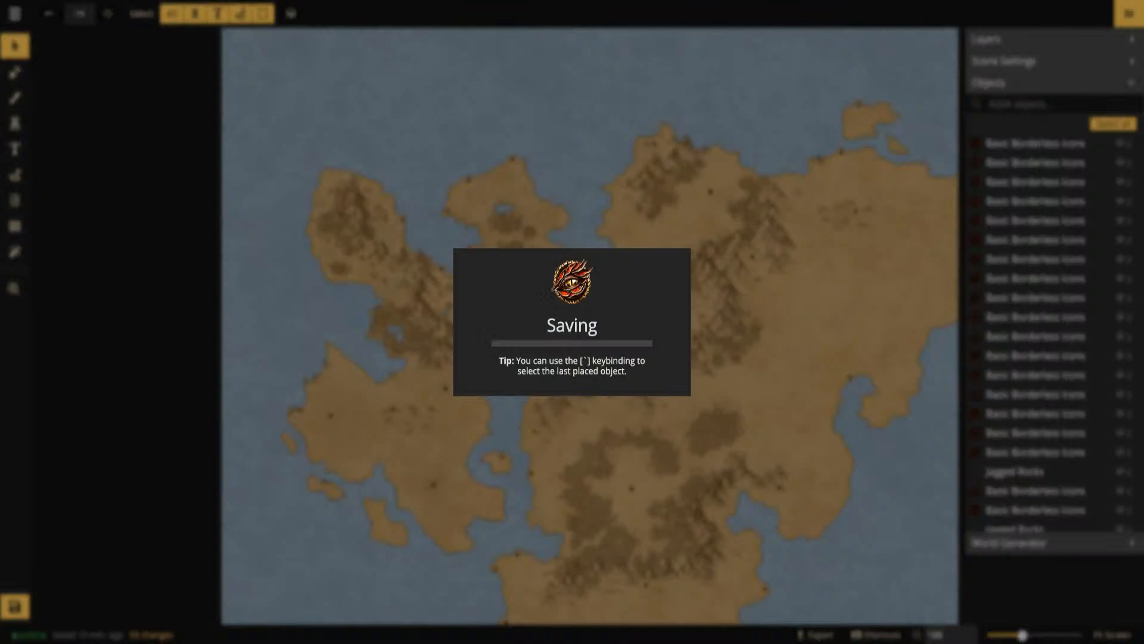
# Switch to YouTube Studio to read the live chat and return to the Inkarnate map
pyautogui.hotkey('alt', 'Tab')
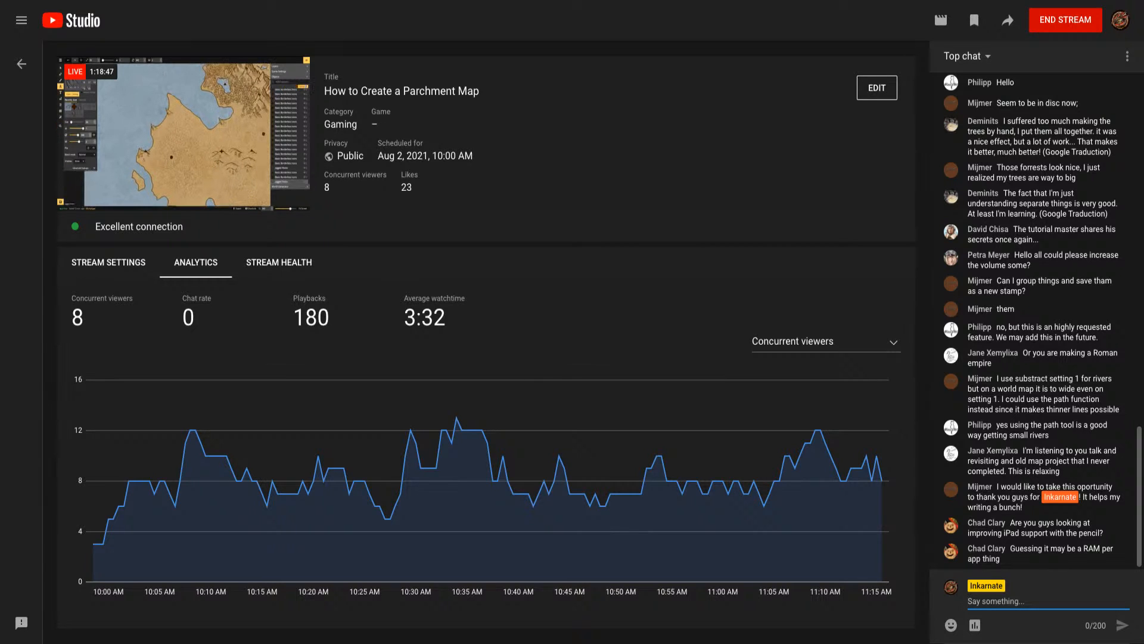
pyautogui.hotkey('alt', 'Tab')
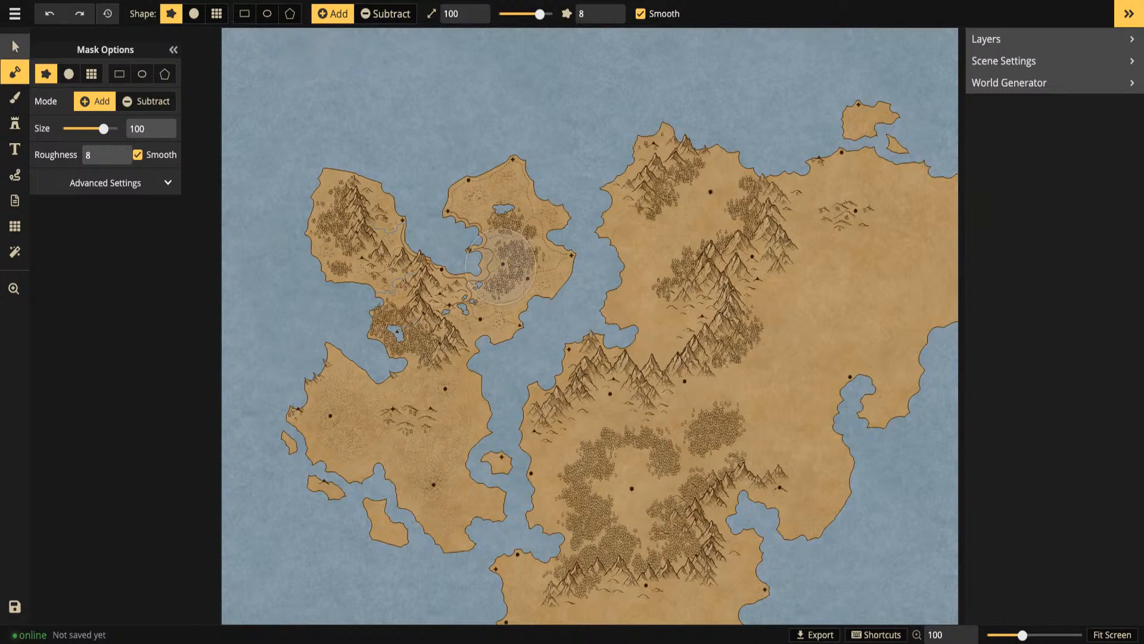
# Set the Jagged Rocks stamp to size 69 with 0 rotation and place one at the innermost corner of the northern bay
pyautogui.click(14, 45)
pyautogui.scroll(5, 357, 393)
pyautogui.moveTo(356, 393); pyautogui.dragTo(374, 217)
pyautogui.scroll(4, 432, 270)
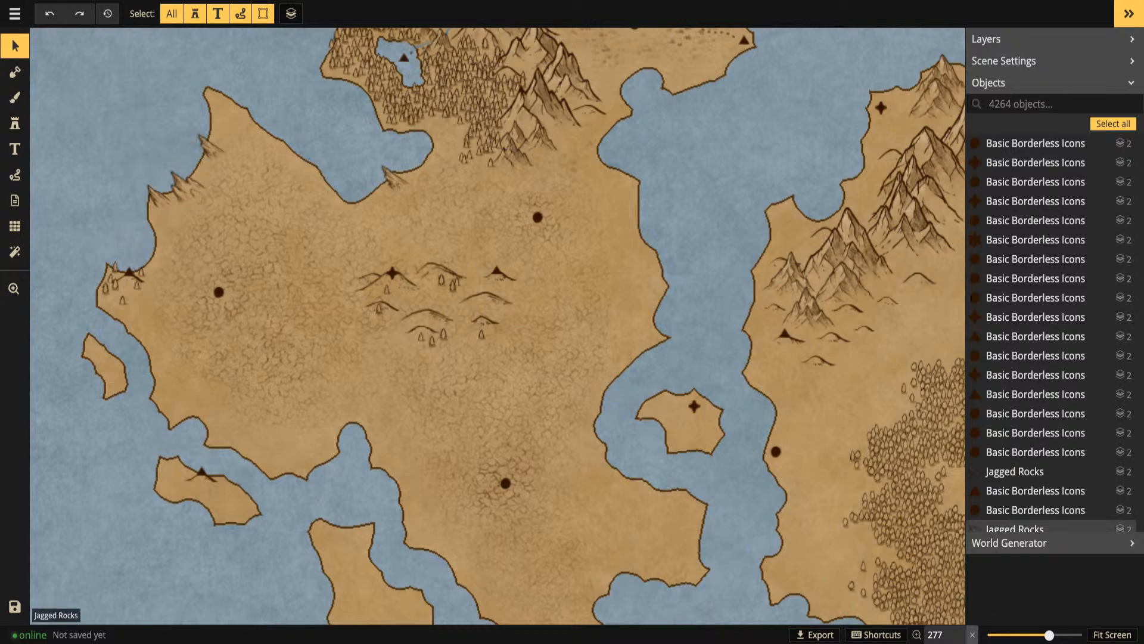
pyautogui.click(182, 185)
pyautogui.click(224, 148)
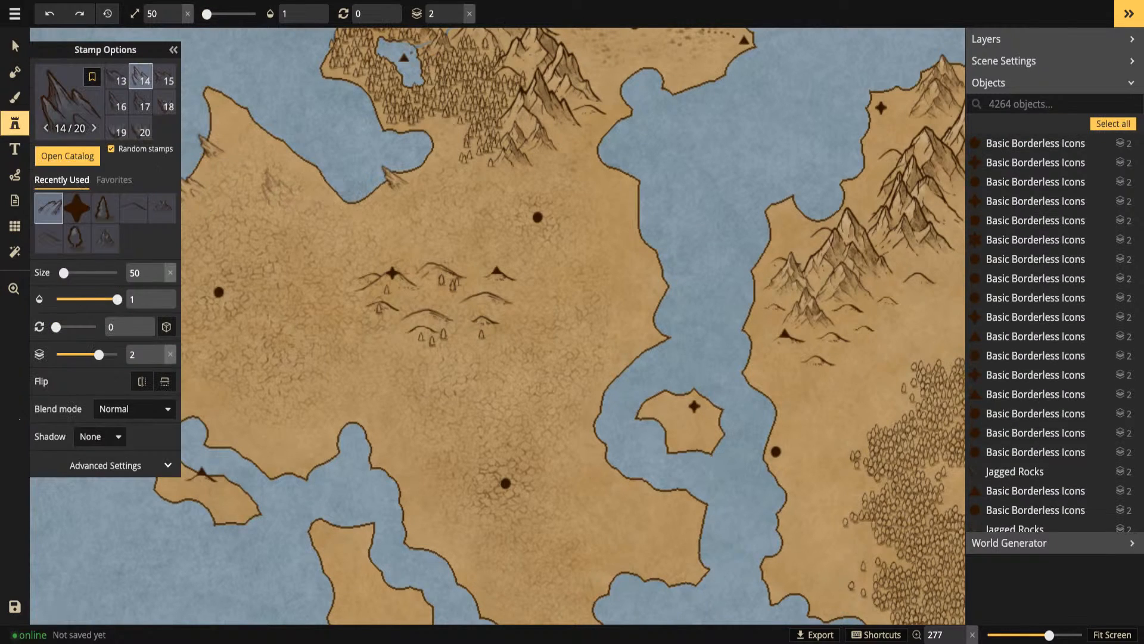
pyautogui.press(']')
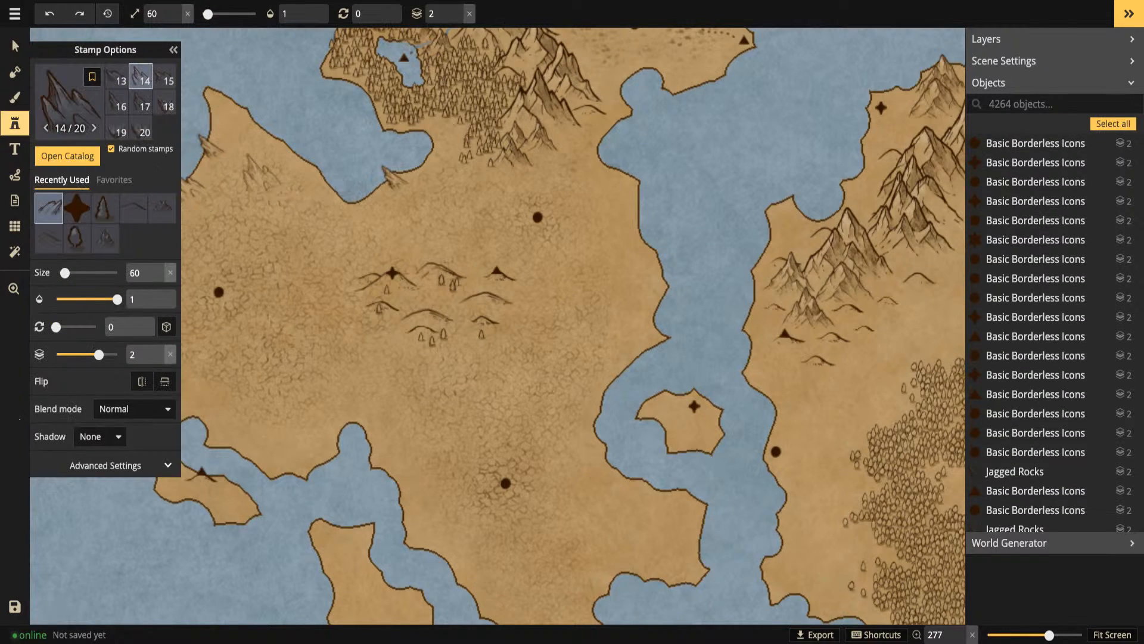
pyautogui.press('[')
pyautogui.click(174, 49)
pyautogui.press('space')
pyautogui.moveTo(192, 167); pyautogui.dragTo(445, 202)
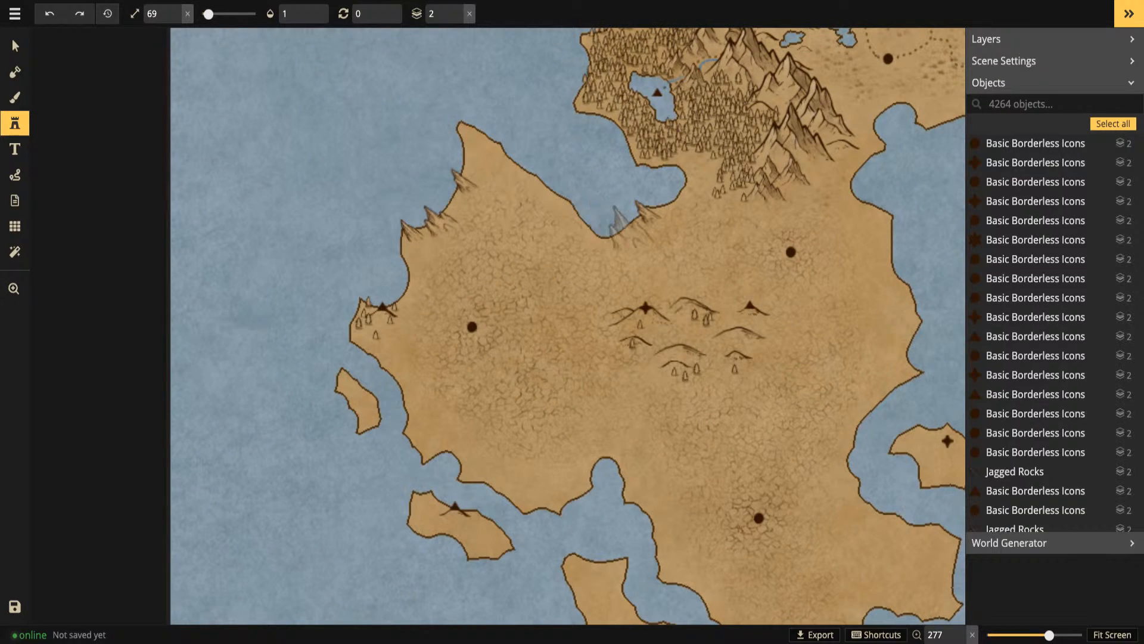
pyautogui.click(631, 228)
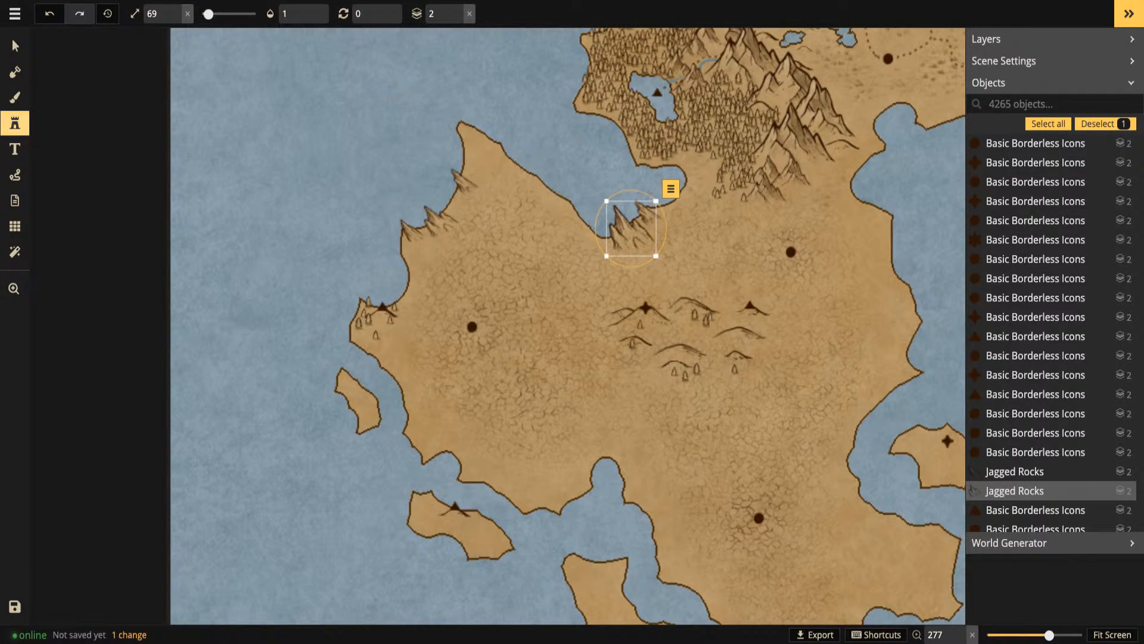
# Turn off random stamps and place Jagged Rocks variant 11 midway along the northern peninsula's eastern shore
pyautogui.click(14, 124)
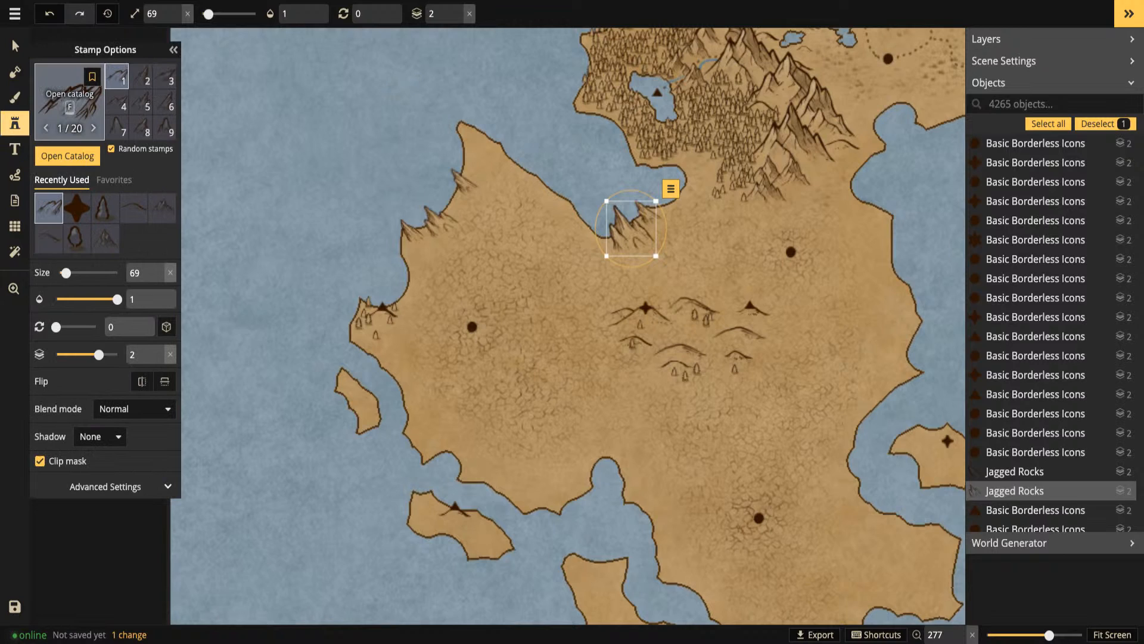
pyautogui.click(111, 149)
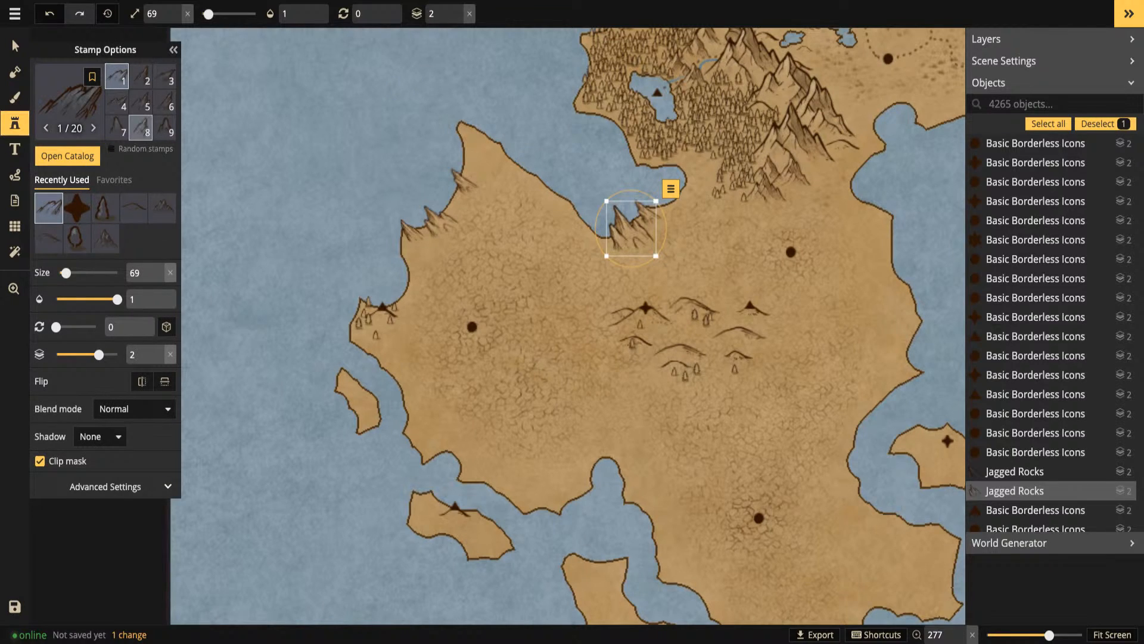
pyautogui.click(141, 127)
pyautogui.press('Escape')
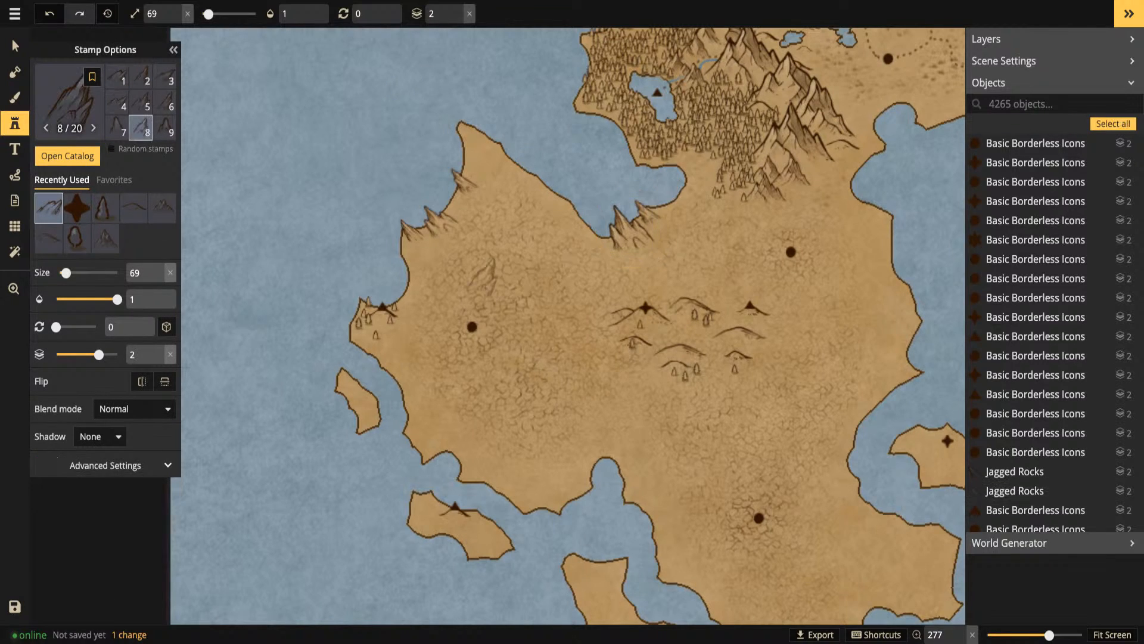
pyautogui.press('Right')
pyautogui.press('Right')
pyautogui.press('Right')
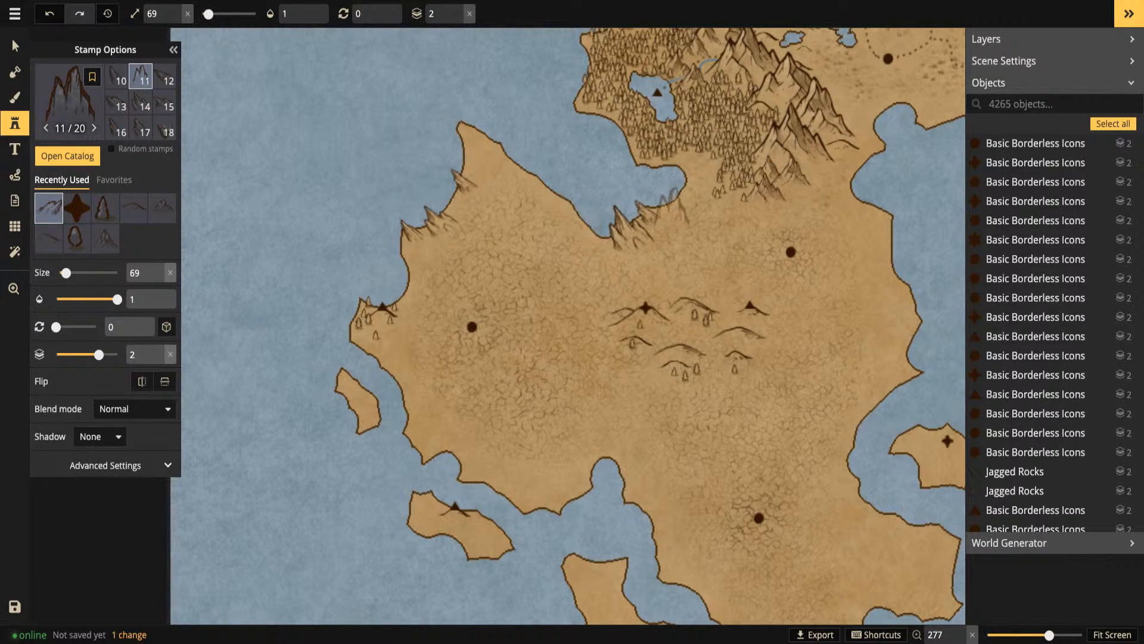
pyautogui.click(550, 200)
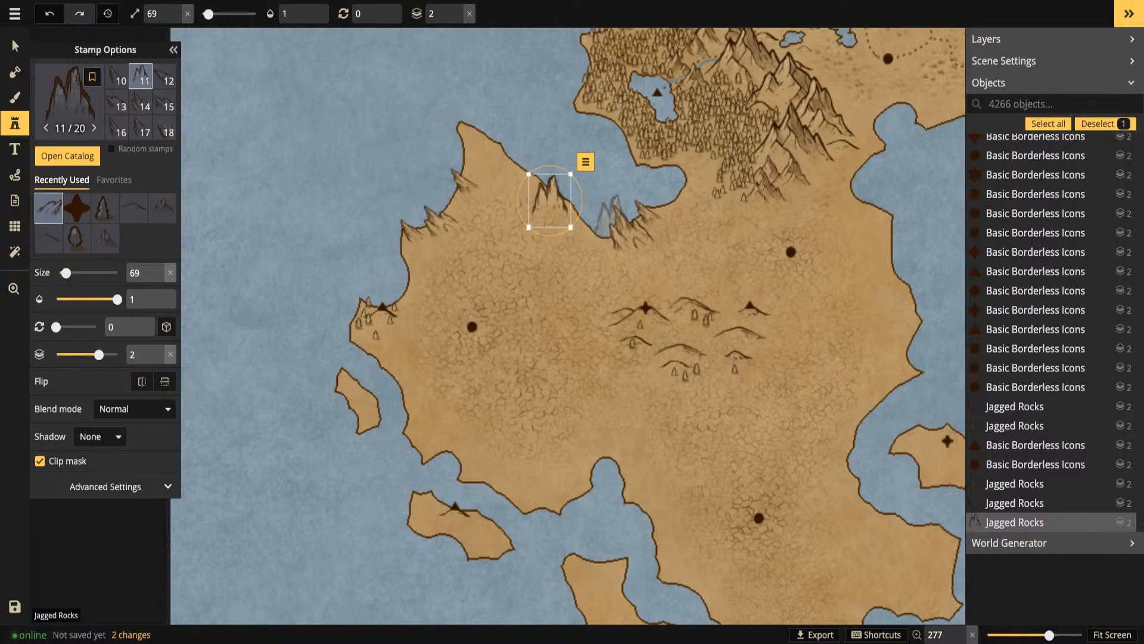
pyautogui.press('Escape')
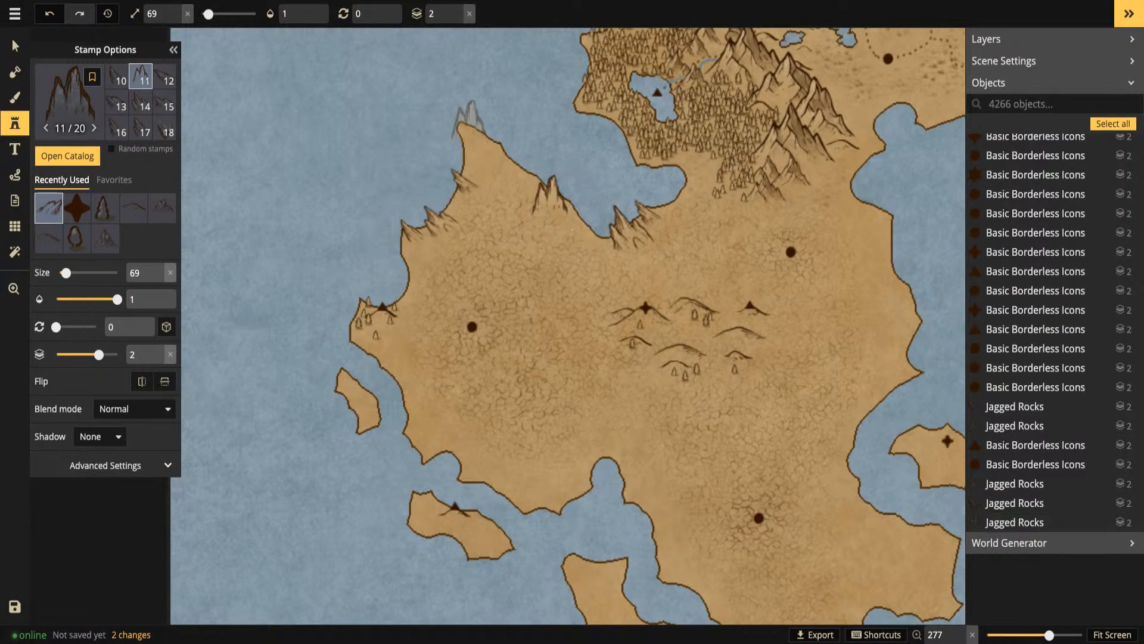
# Place Jagged Rocks variants 10 and 9 at the peninsula's northern tip and switch to variant 8
pyautogui.press('Left')
pyautogui.click(473, 130)
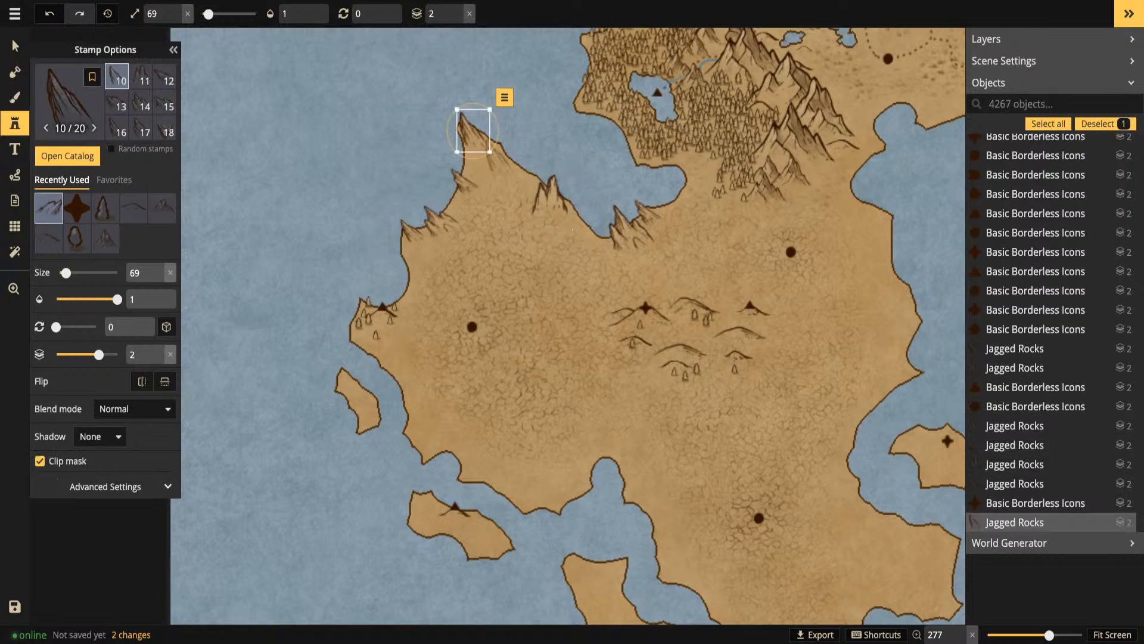
pyautogui.press('Escape')
pyautogui.press('Left')
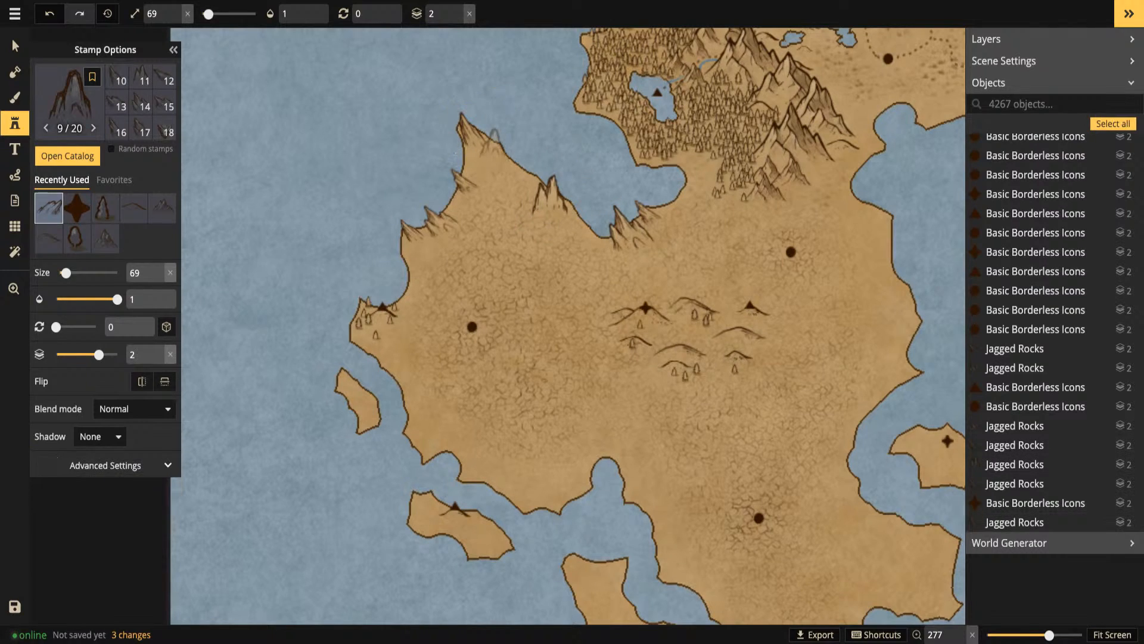
pyautogui.click(490, 149)
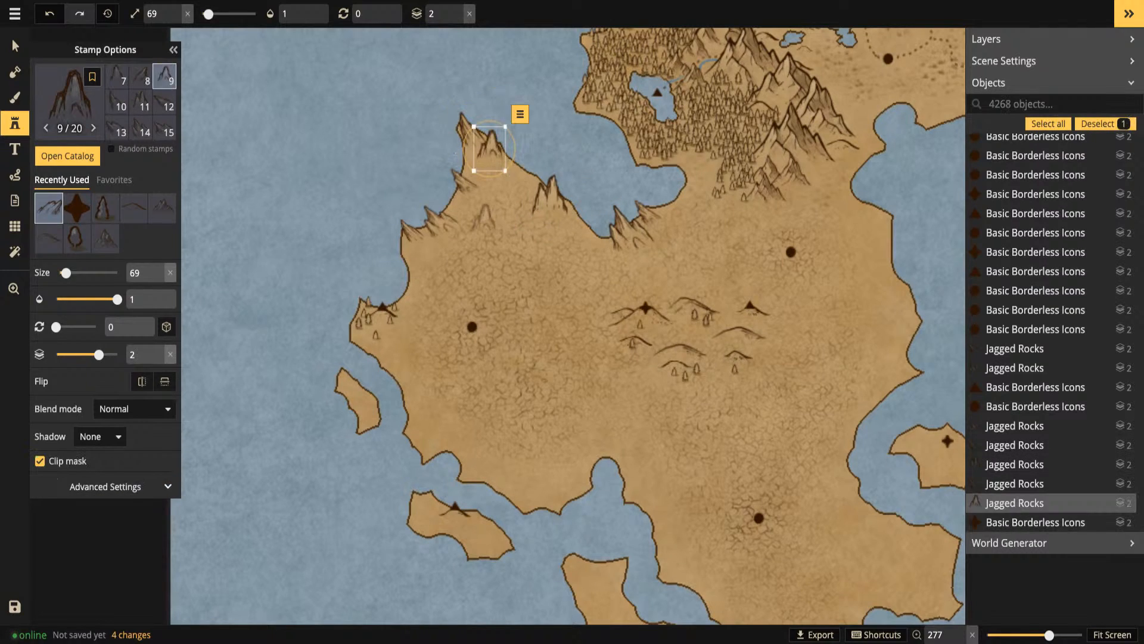
pyautogui.press('Escape')
pyautogui.press('Left')
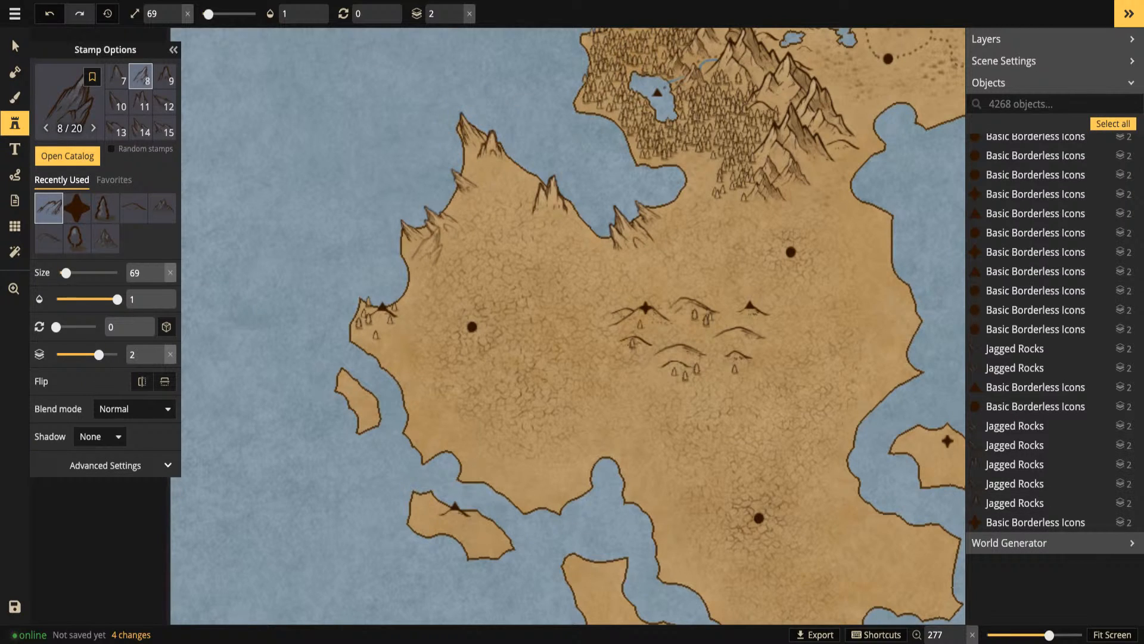
# Place Jagged Rocks variant 7 at the inner corner of the northern bay, just west of the existing rocks
pyautogui.press('Left')
pyautogui.moveTo(649, 199); pyautogui.dragTo(678, 128)
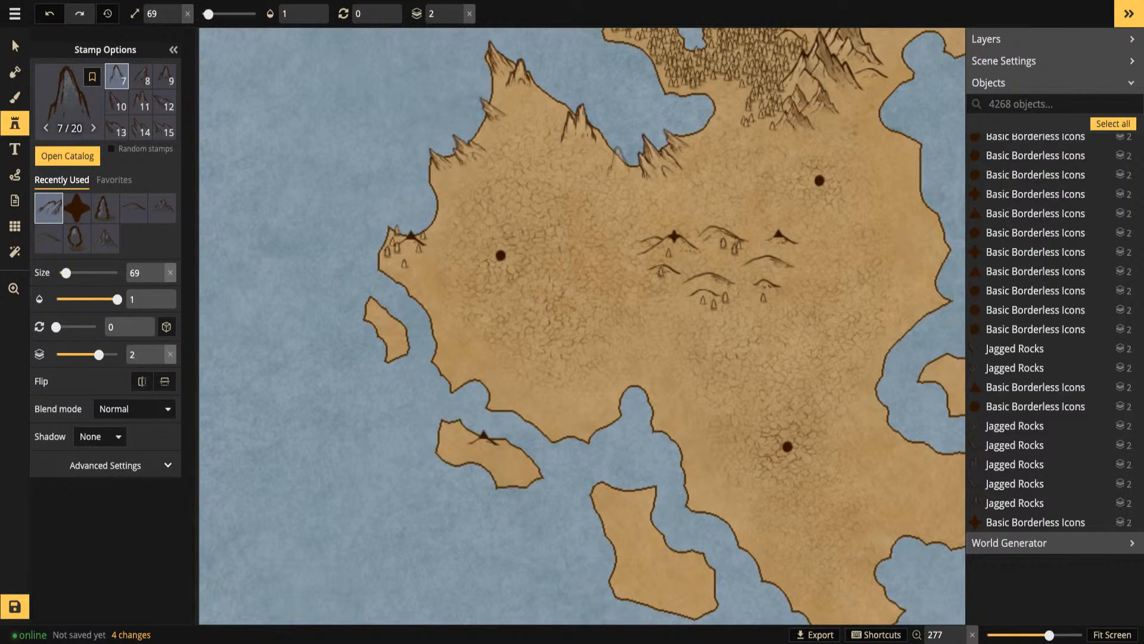
pyautogui.click(620, 165)
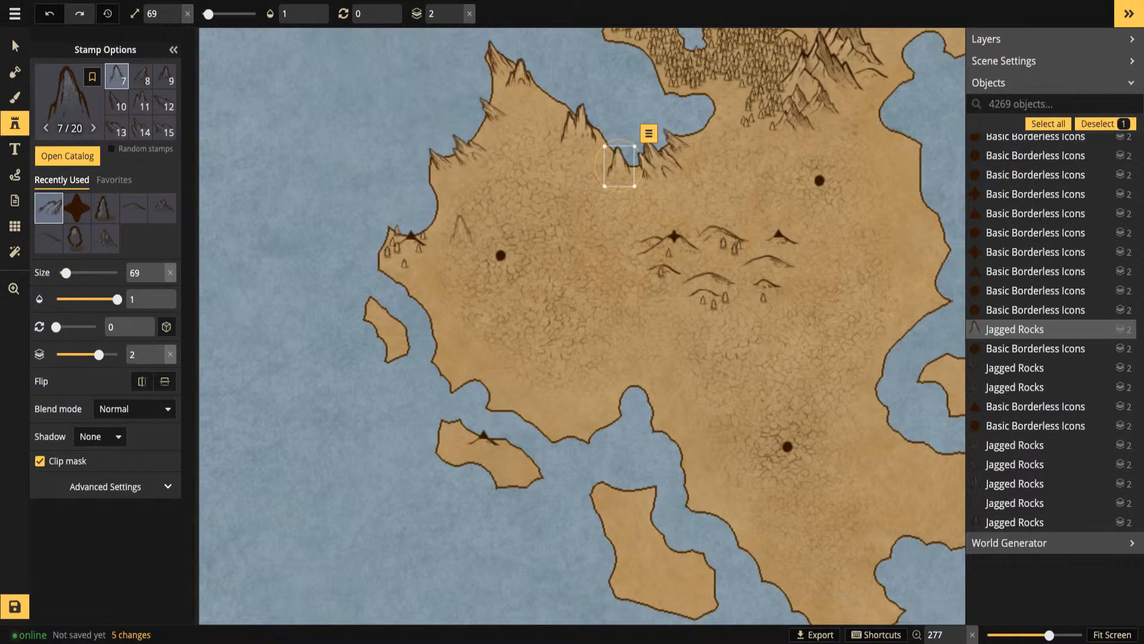
# Place Jagged Rocks variant 6 on the northern peninsula's eastern shore, between the tip rocks and the midway rocks
pyautogui.press('space')
pyautogui.moveTo(483, 198); pyautogui.dragTo(362, 370)
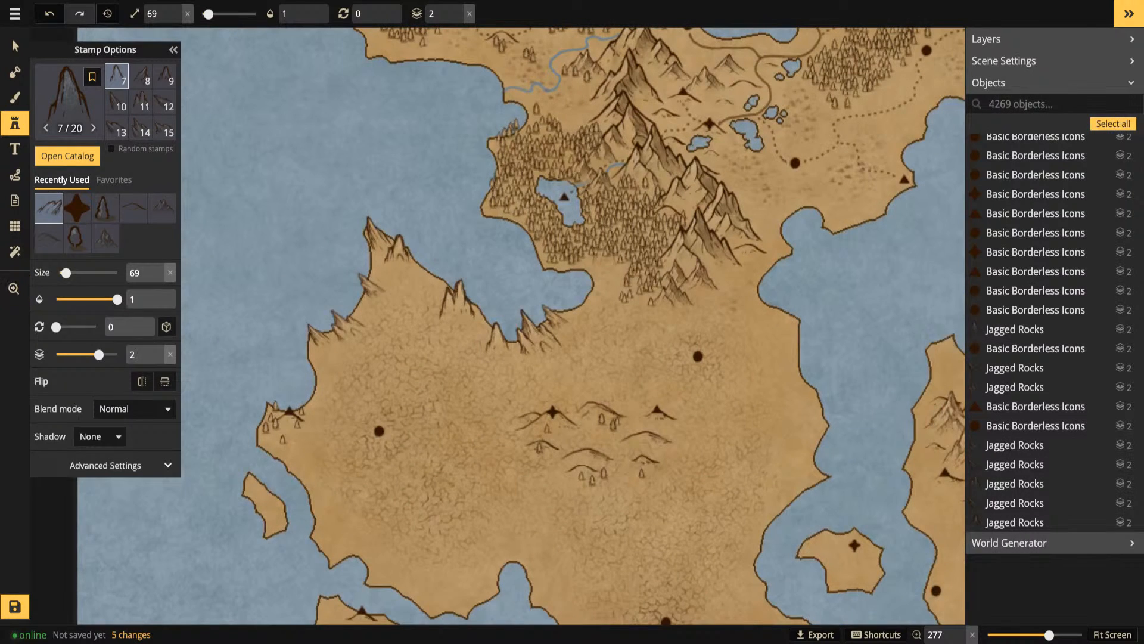
pyautogui.moveTo(604, 249); pyautogui.dragTo(586, 271)
pyautogui.moveTo(448, 281); pyautogui.dragTo(454, 325)
pyautogui.press('space')
pyautogui.moveTo(409, 372); pyautogui.dragTo(536, 255)
pyautogui.press('space')
pyautogui.moveTo(416, 385); pyautogui.dragTo(424, 320)
pyautogui.press('space')
pyautogui.moveTo(596, 228); pyautogui.dragTo(523, 267)
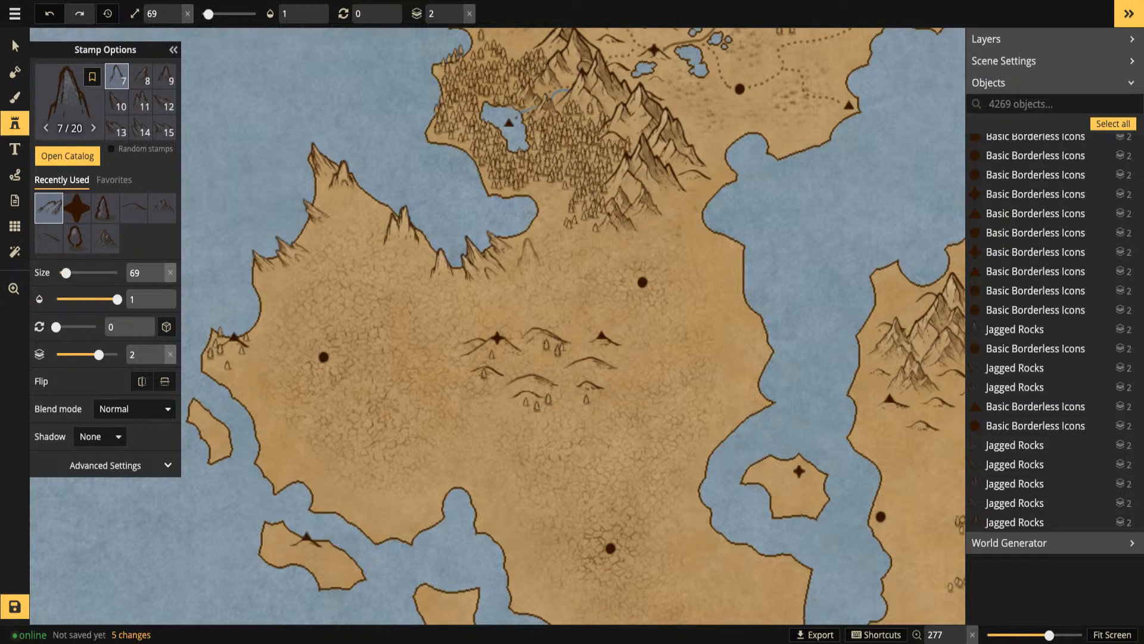
pyautogui.press('space')
pyautogui.moveTo(371, 328); pyautogui.dragTo(462, 226)
pyautogui.press('Left')
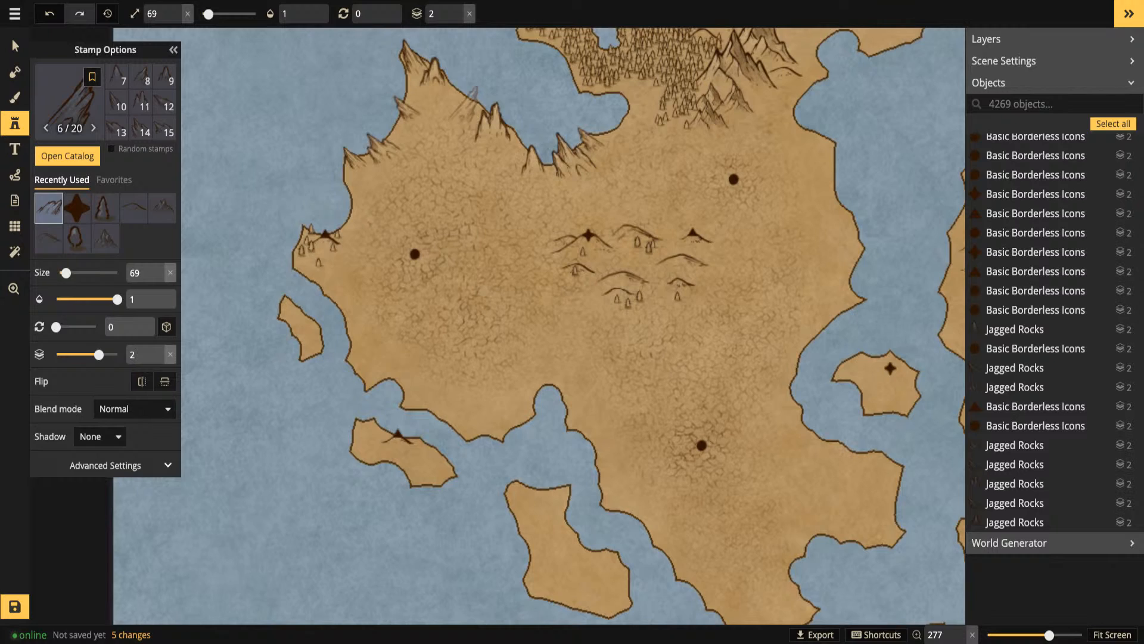
pyautogui.click(464, 102)
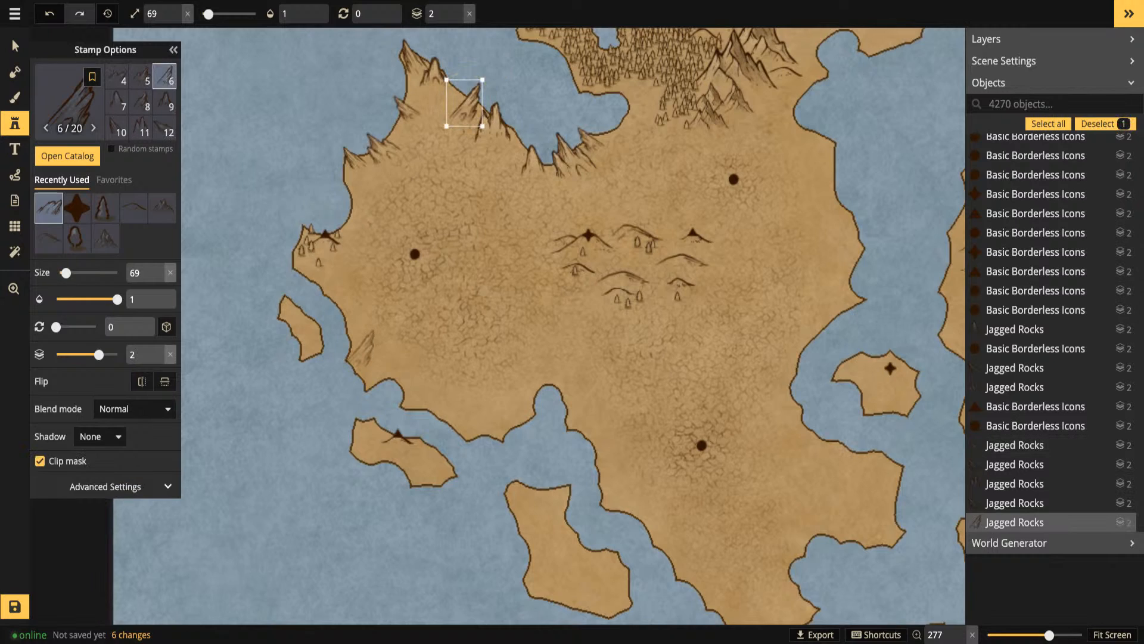
pyautogui.press('Escape')
# Place Jagged Rocks variant 17 with 330 rotation on the landmass's western coast, opposite the small narrow islet
pyautogui.press('Left')
pyautogui.press('Left')
pyautogui.press('Left')
pyautogui.press('Left')
pyautogui.press('Left')
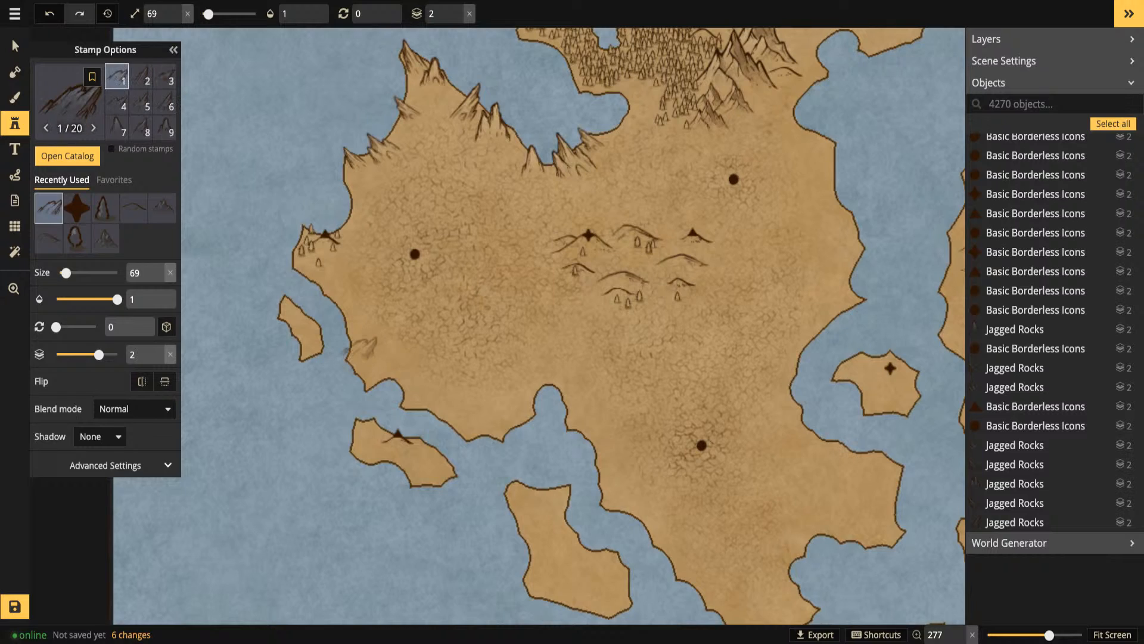
pyautogui.press('Left')
pyautogui.press('Left')
pyautogui.press('Left')
pyautogui.press('Left')
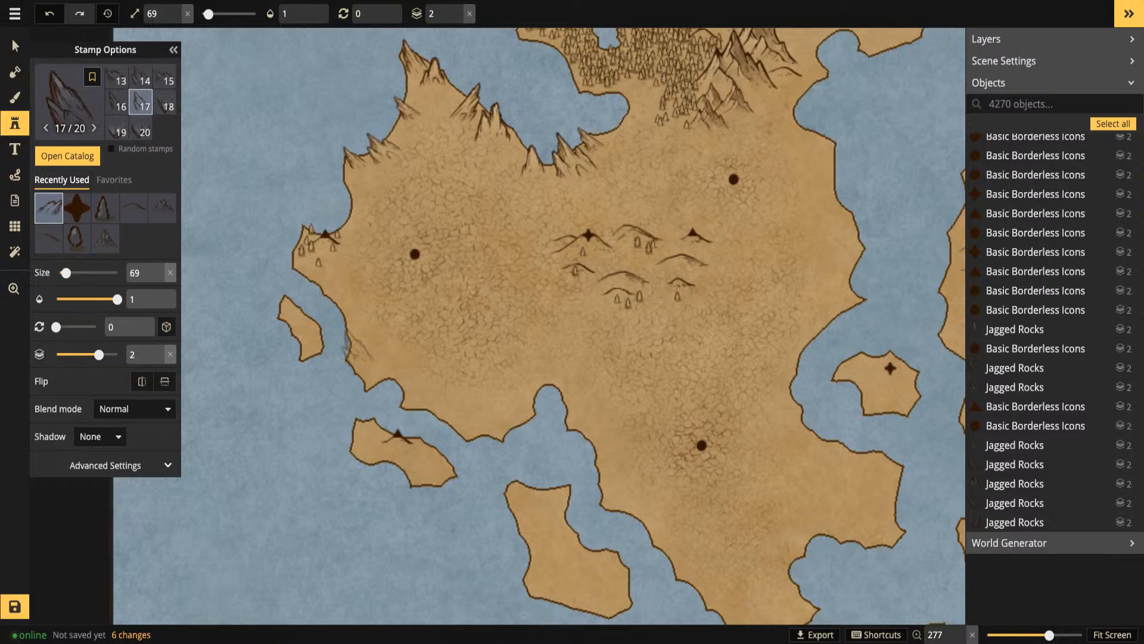
pyautogui.scroll(-2, 360, 345)
pyautogui.click(360, 345)
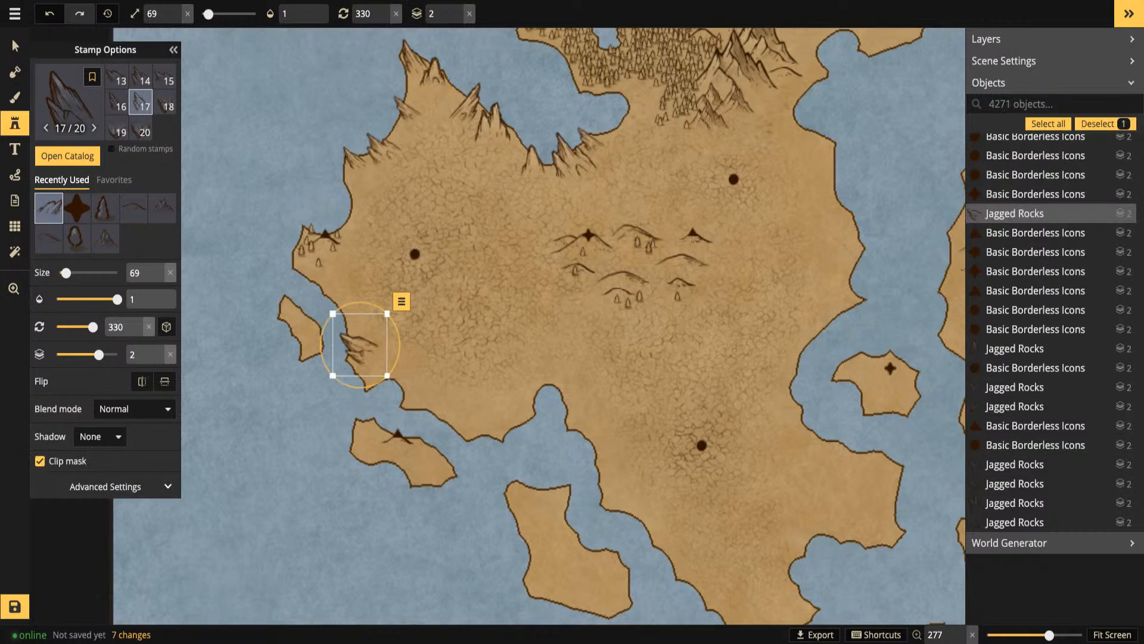
pyautogui.press('Escape')
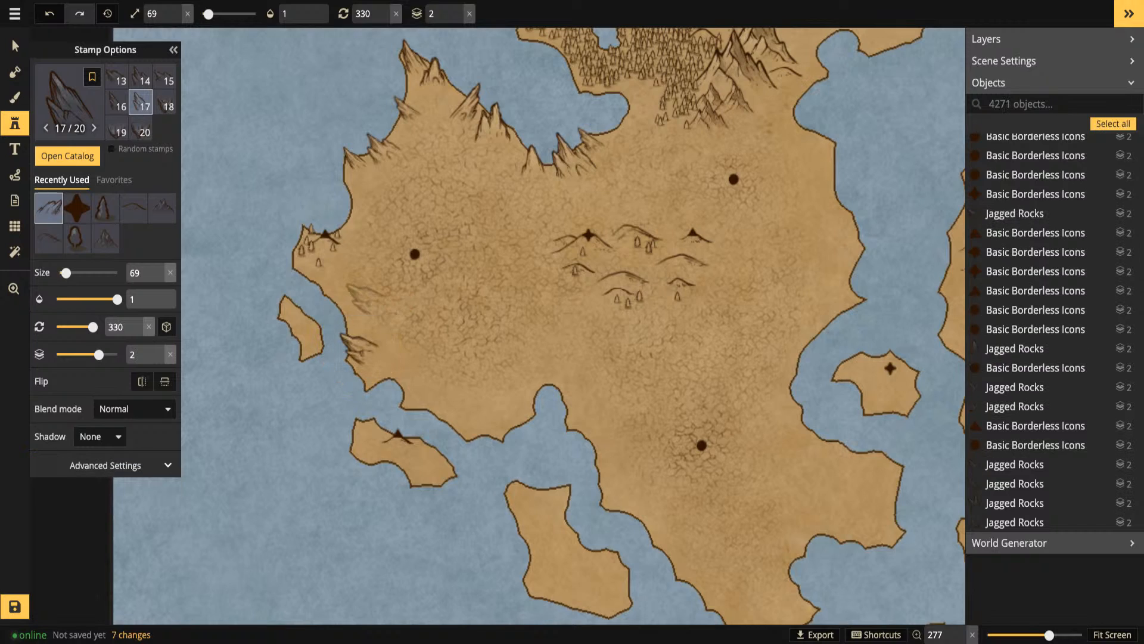
# Try Jagged Rocks variant 18 with 165 rotation beside the new western coast rock, and undo the placement
pyautogui.press('Right')
pyautogui.scroll(-11, 365, 310)
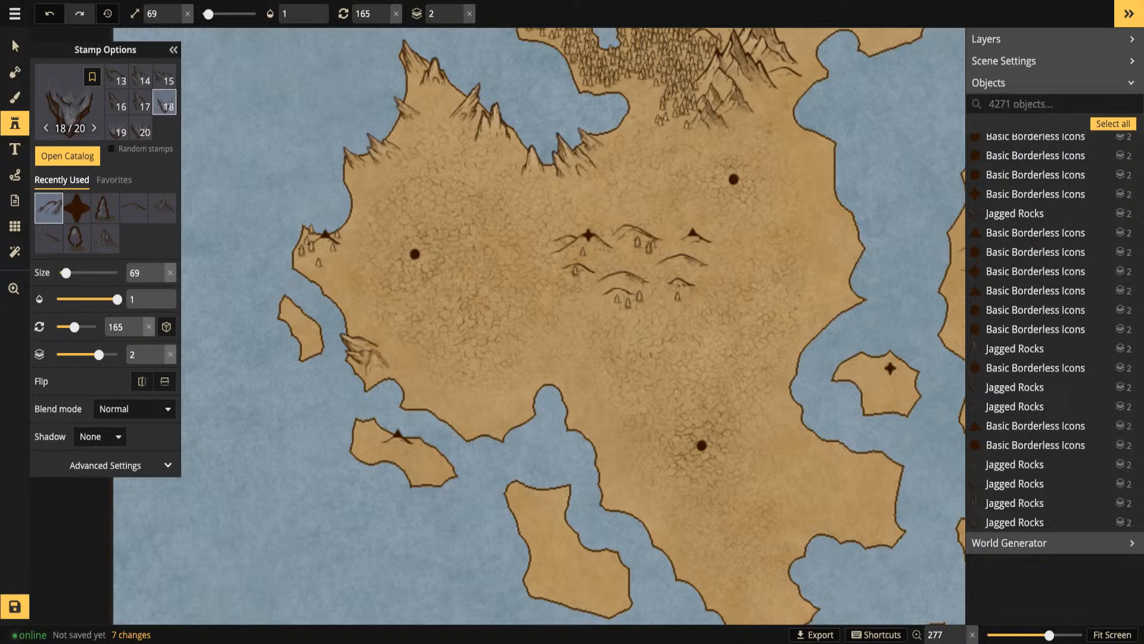
pyautogui.click(377, 367)
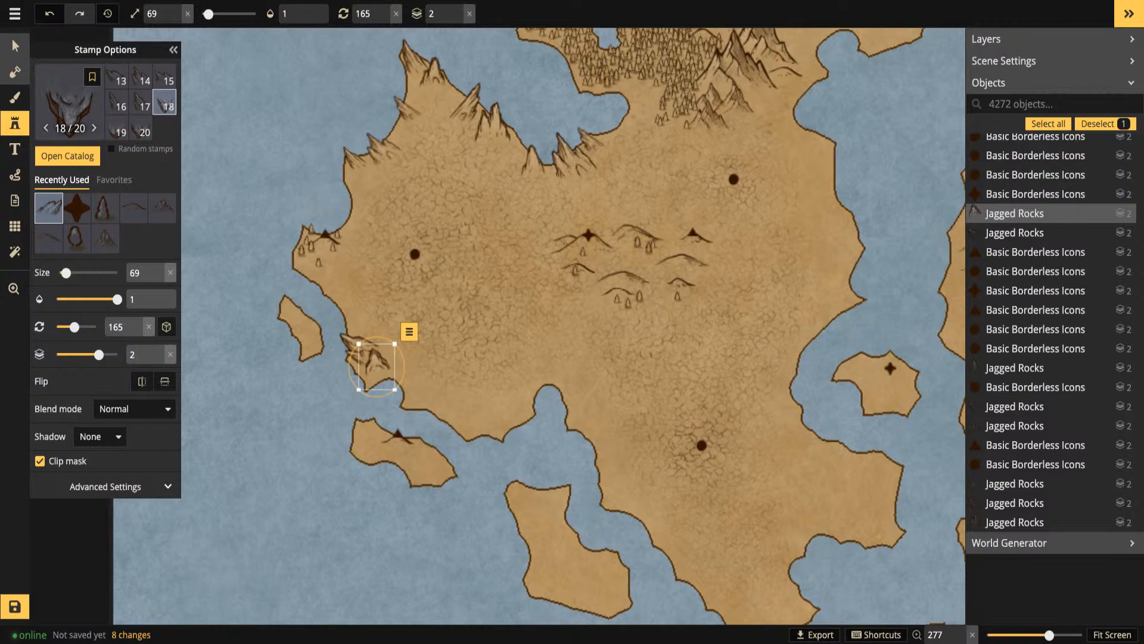
pyautogui.click(15, 45)
pyautogui.hotkey('ctrl', 'z')
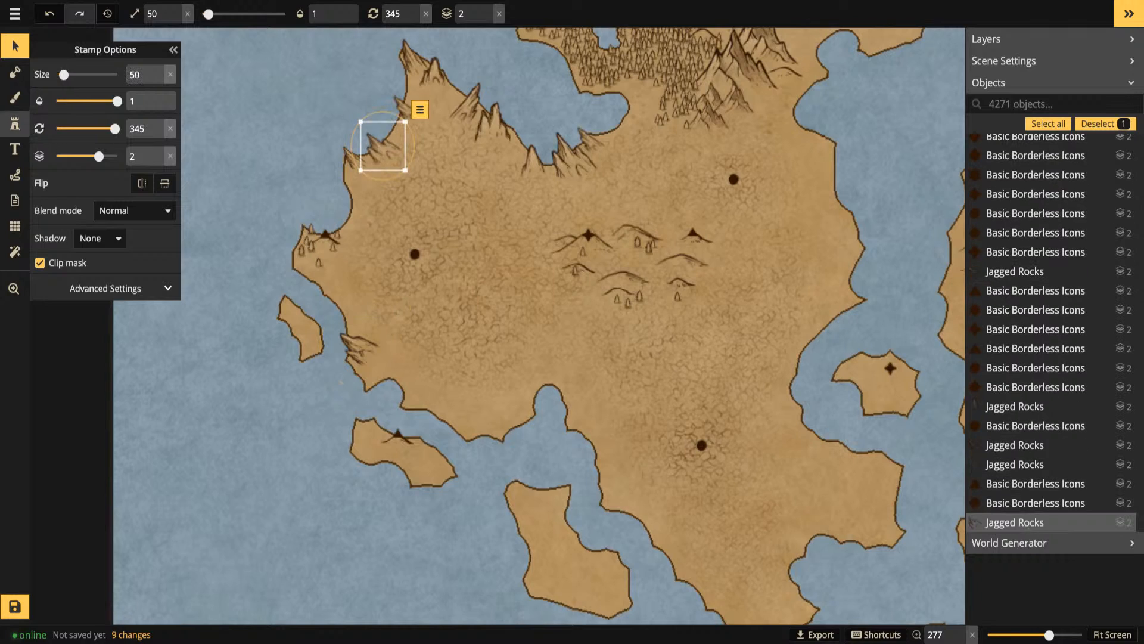
# Place Jagged Rocks variants 14 and 13 at size 50 with 345 rotation, below and above the rock opposite the islet
pyautogui.click(15, 124)
pyautogui.click(378, 362)
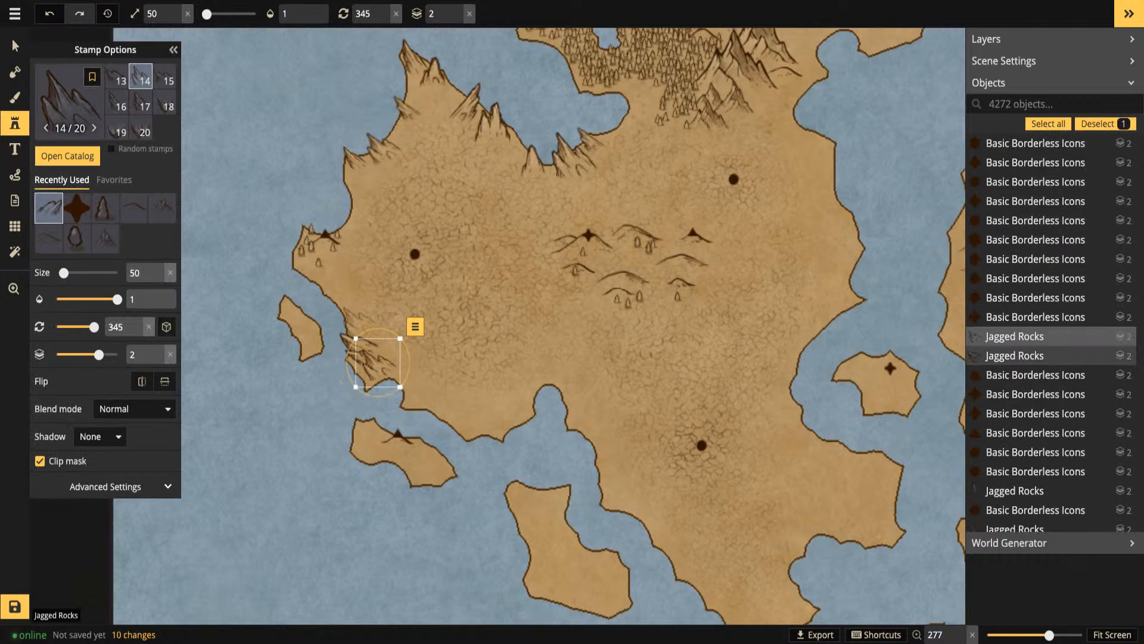
pyautogui.click(360, 319)
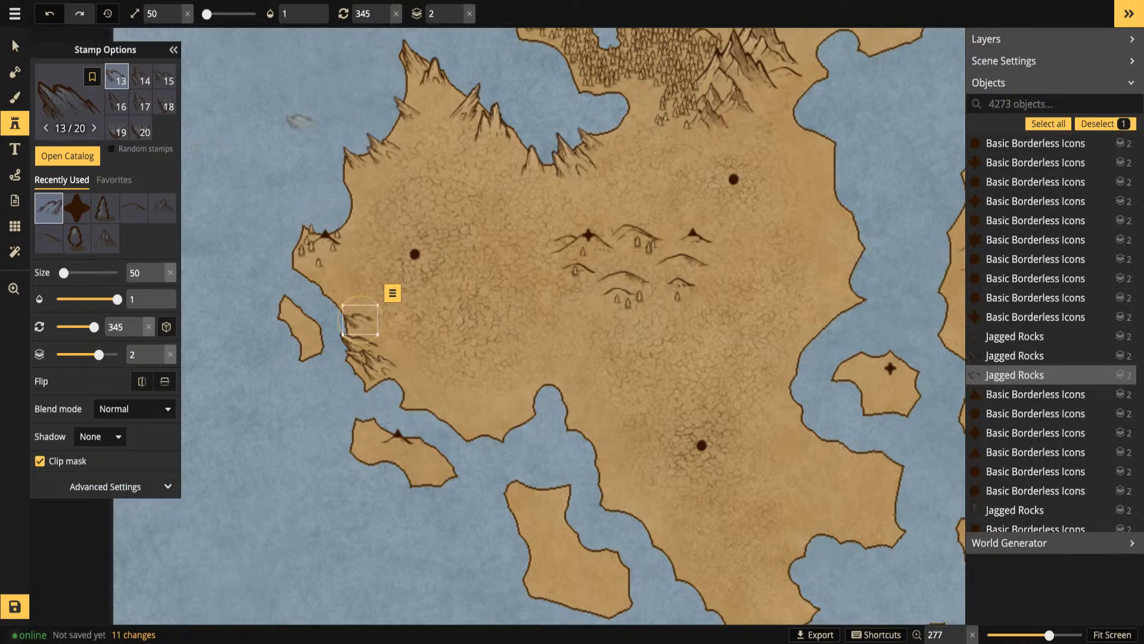
pyautogui.press('Escape')
# Place two Jagged Rocks variant 13 stamps at size 40 with 0 rotation just south of the northwestern coastal peaks
pyautogui.press('[')
pyautogui.scroll(1, 428, 203)
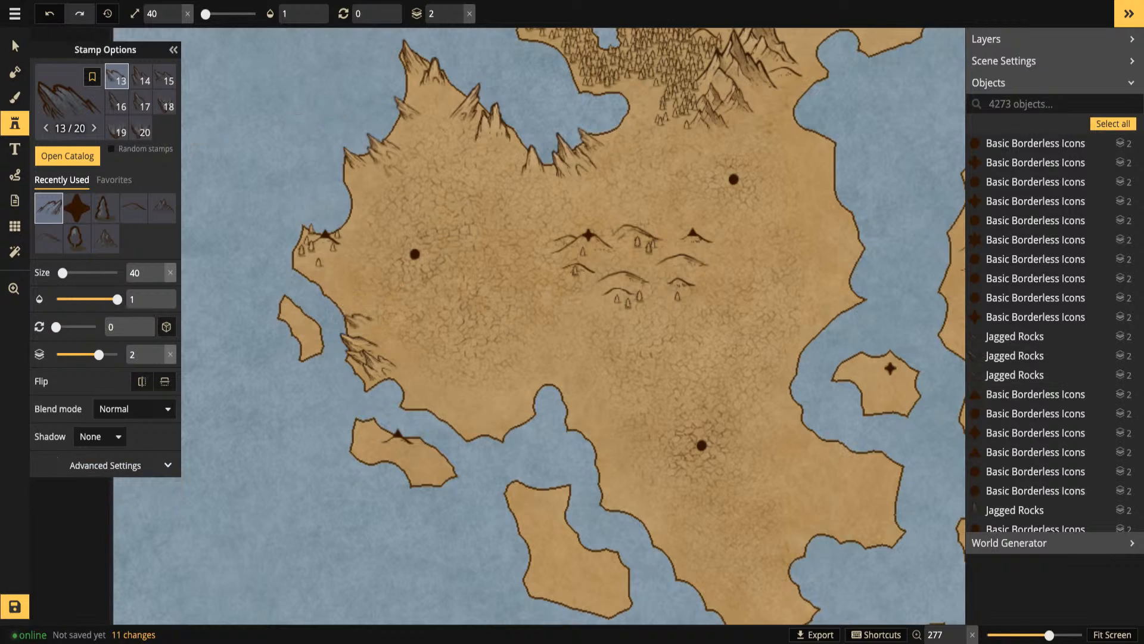
pyautogui.click(394, 170)
pyautogui.click(394, 170)
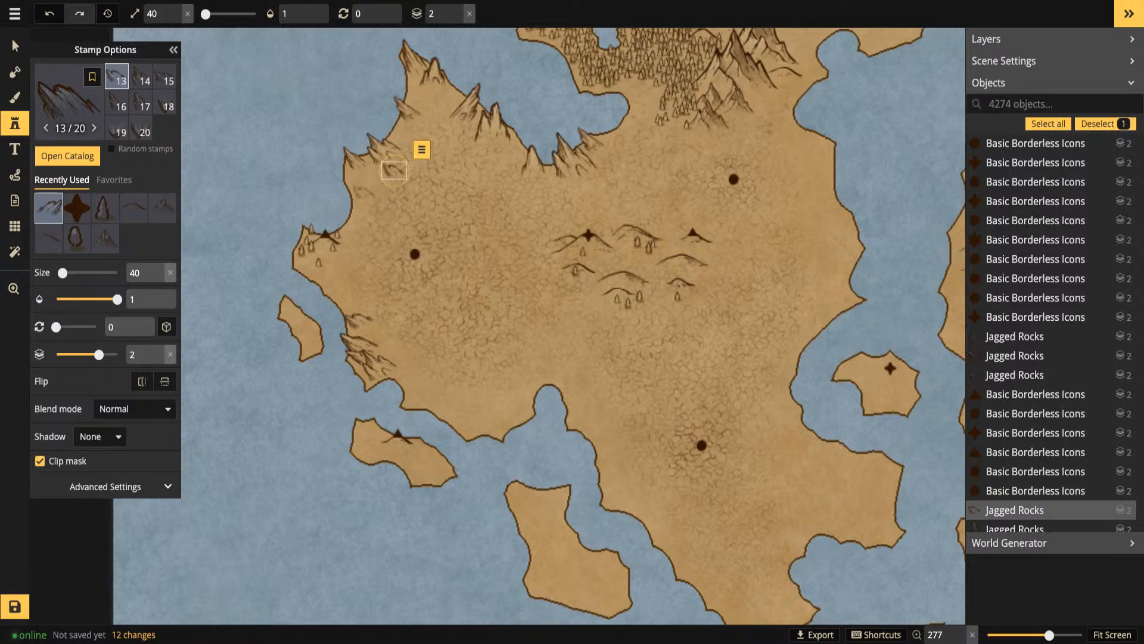
pyautogui.click(394, 170)
pyautogui.press('Escape')
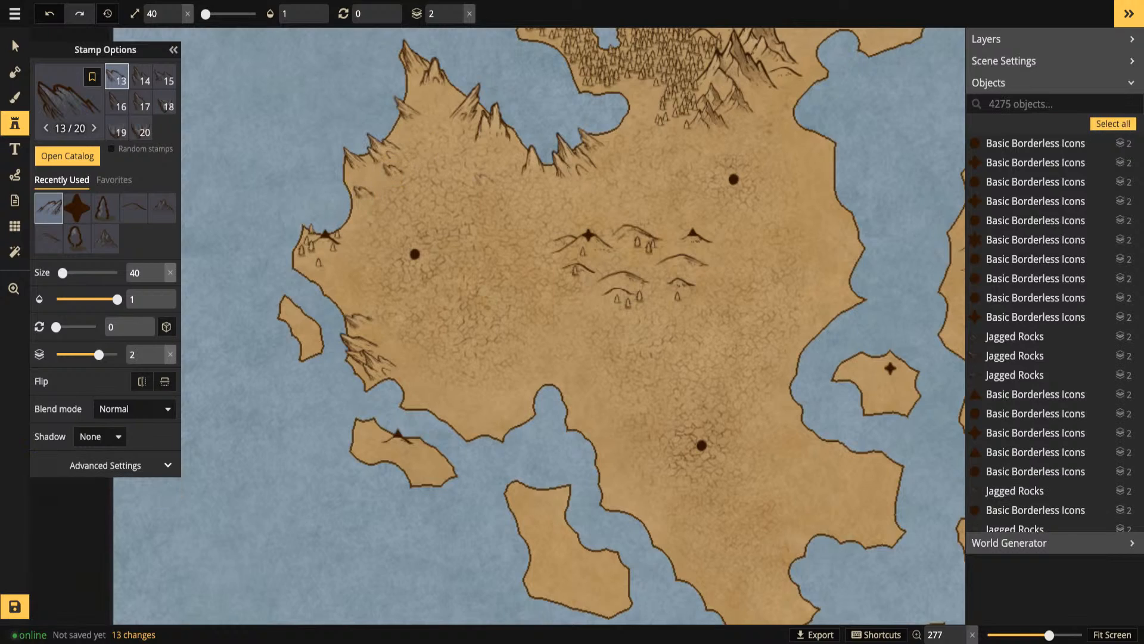
# Place Jagged Rocks variant 12 at size 40 with 15 rotation on the northern peninsula's western shore
pyautogui.press('Left')
pyautogui.scroll(1, 429, 95)
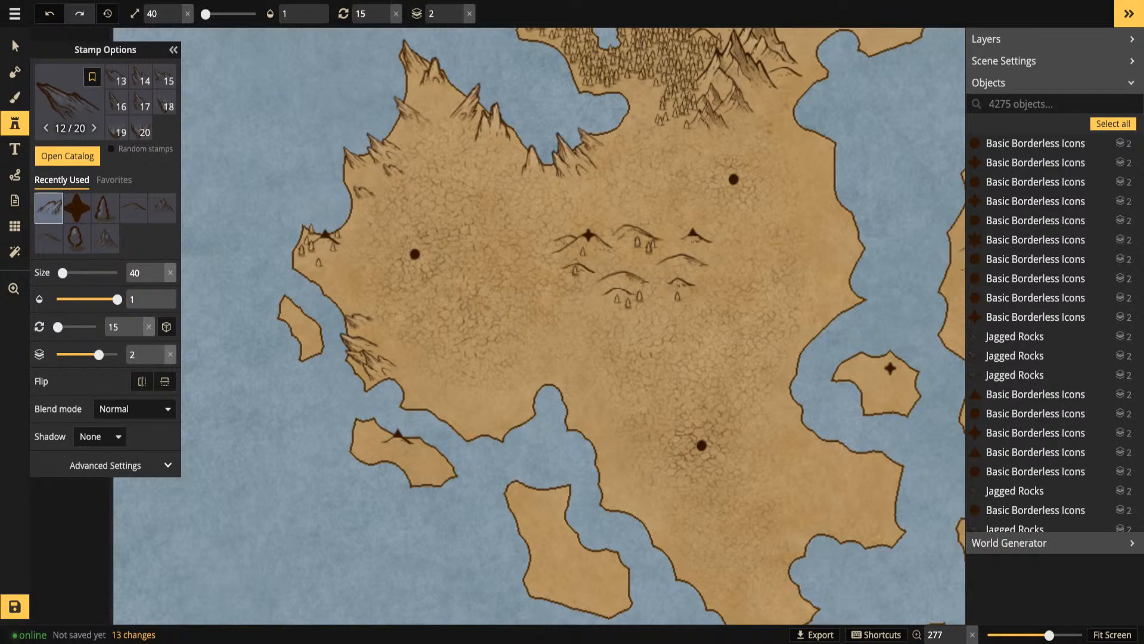
pyautogui.click(422, 123)
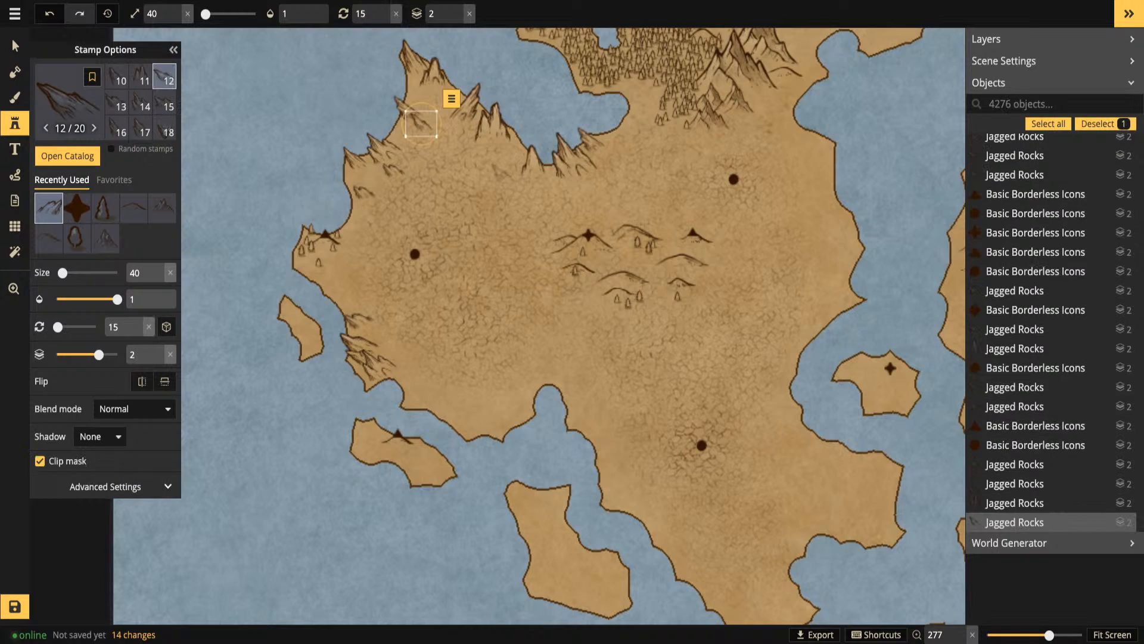
pyautogui.press('Escape')
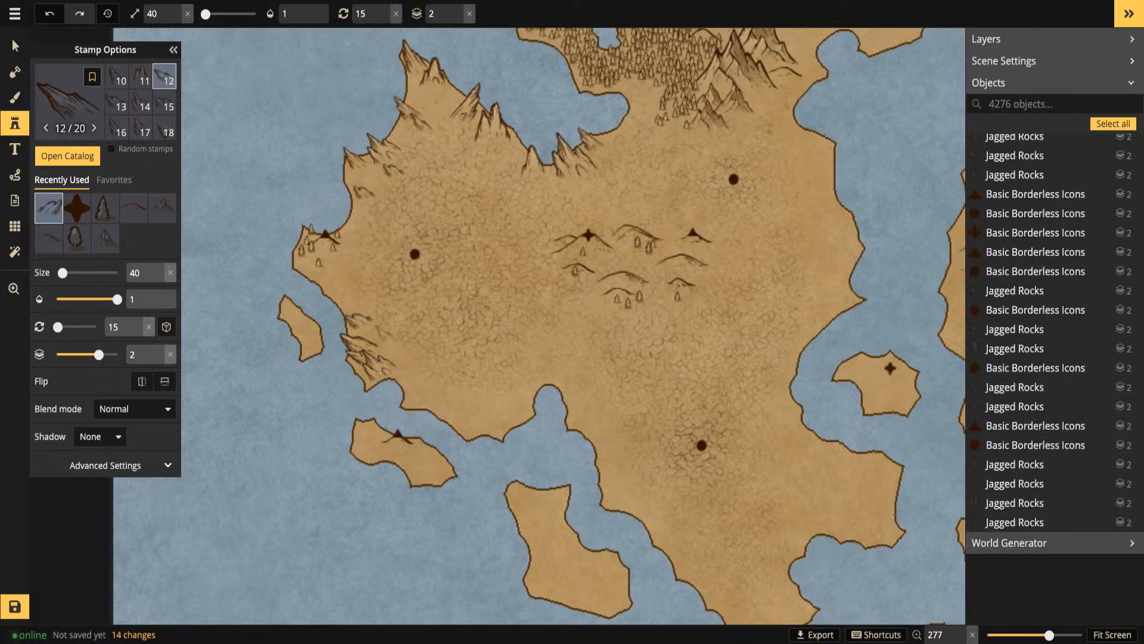
# Place Jagged Rocks variant 11 at size 40 with 0 rotation inland of the western coast rocks opposite the islet
pyautogui.press('Left')
pyautogui.scroll(-1, 378, 325)
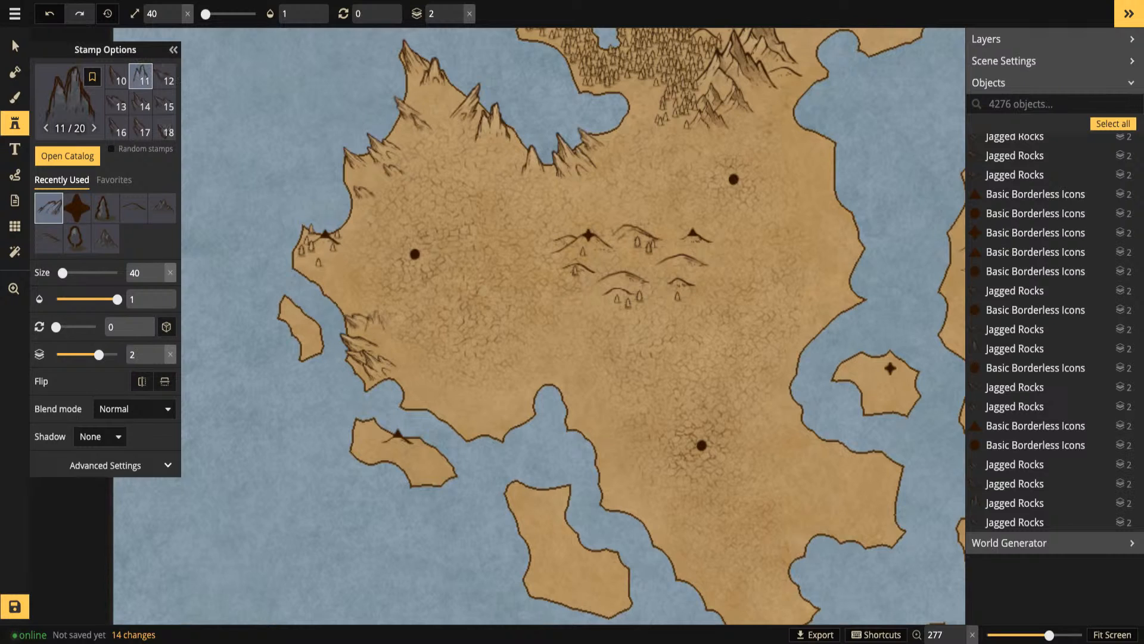
pyautogui.click(375, 323)
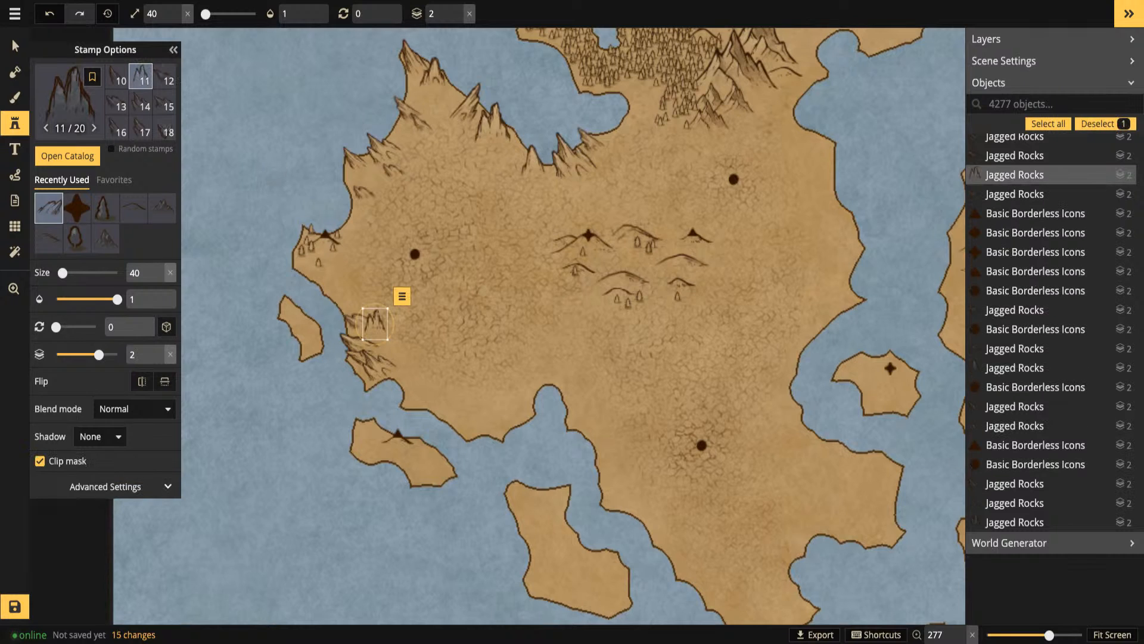
# Reuse the northern dotted path's style and draw a path from the settlement above the isthmus down to the landmass's northeastern town
pyautogui.click(15, 46)
pyautogui.scroll(-3, 514, 247)
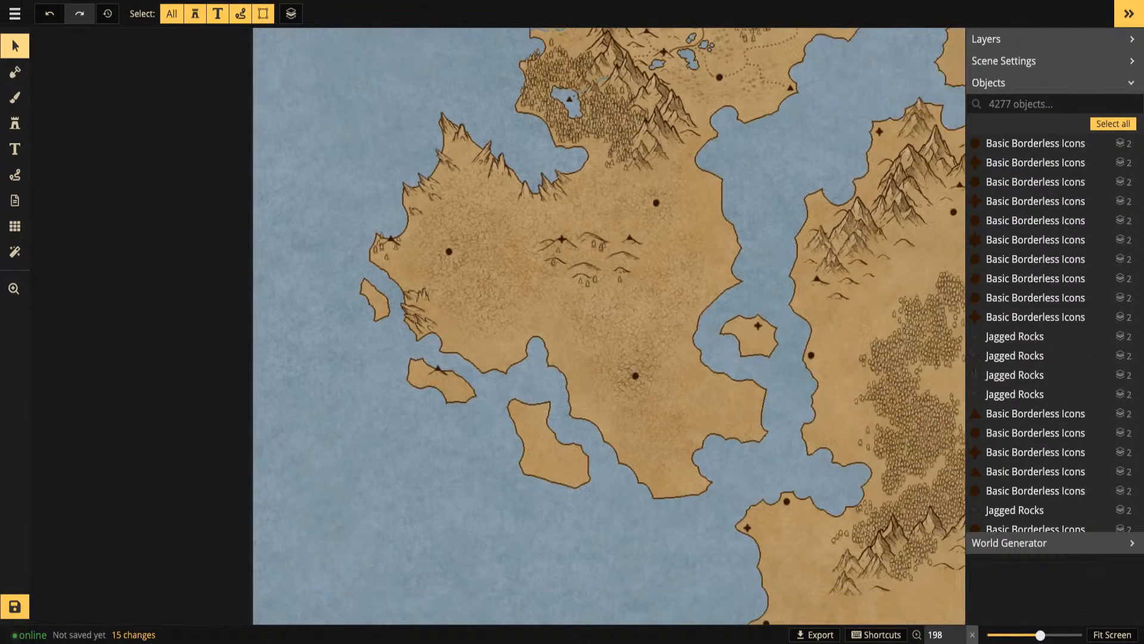
pyautogui.moveTo(513, 247); pyautogui.dragTo(349, 354)
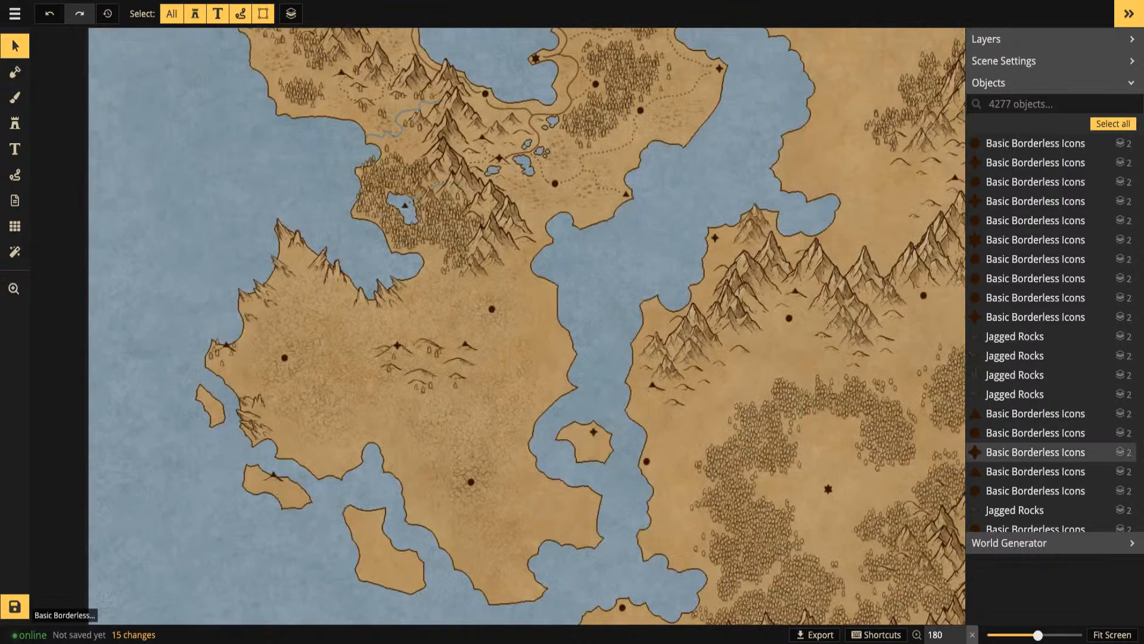
pyautogui.click(615, 150)
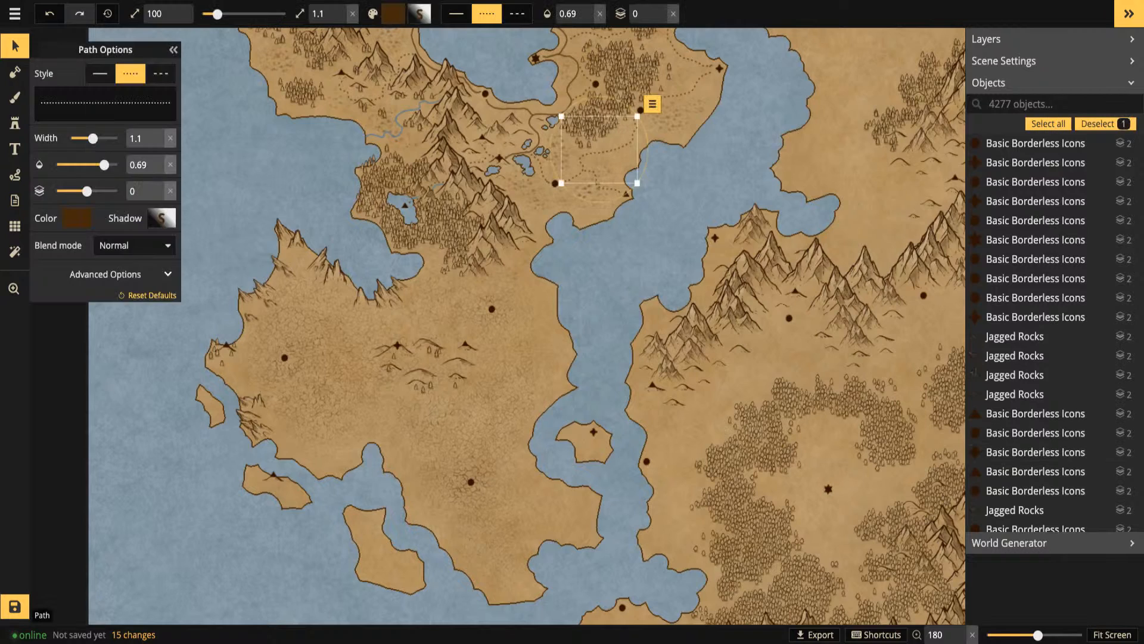
pyautogui.click(15, 174)
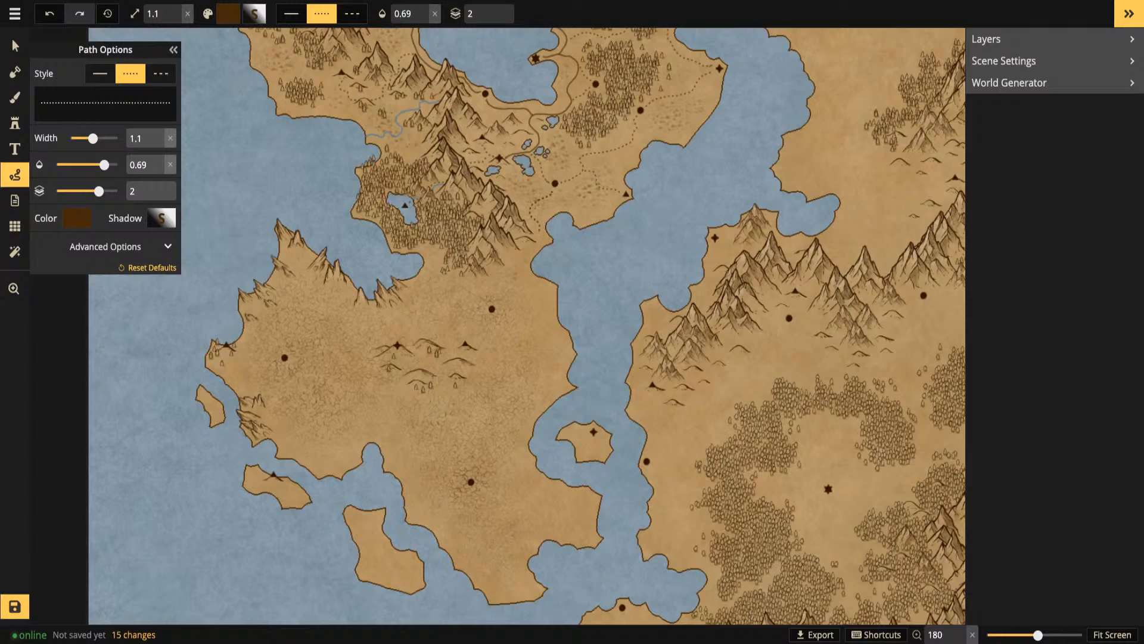
pyautogui.moveTo(542, 241); pyautogui.dragTo(527, 252)
pyautogui.moveTo(496, 303); pyautogui.dragTo(494, 305)
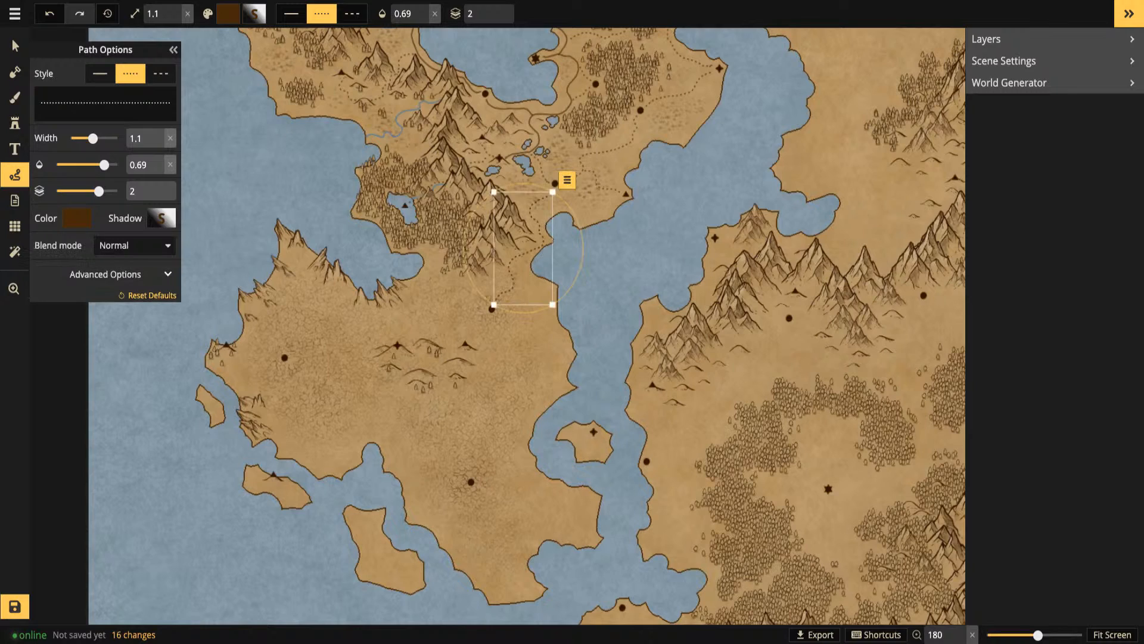
pyautogui.click(580, 274)
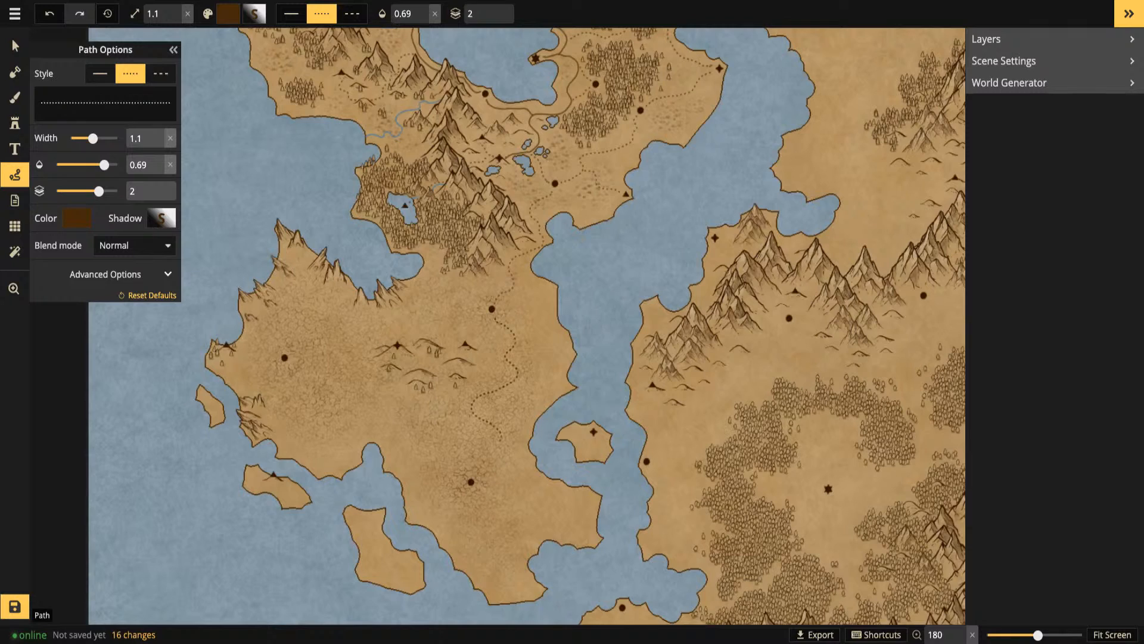
# Draw dotted paths from the northeastern town to the southern town and from there to the western town
pyautogui.moveTo(487, 473)
pyautogui.mouseDown()
pyautogui.moveTo(470, 480)
pyautogui.moveTo(439, 462)
pyautogui.mouseUp()
pyautogui.press('Escape')
pyautogui.moveTo(413, 421); pyautogui.dragTo(383, 411)
pyautogui.moveTo(289, 366); pyautogui.dragTo(288, 364)
pyautogui.press('Escape')
# Draw dotted paths from the western town to the west coast marker and from the northeastern town past the hills to the western town
pyautogui.click(249, 357)
pyautogui.press('Escape')
pyautogui.moveTo(481, 306); pyautogui.dragTo(486, 306)
pyautogui.press('Escape')
pyautogui.scroll(2, 412, 398)
pyautogui.moveTo(412, 398); pyautogui.dragTo(514, 269)
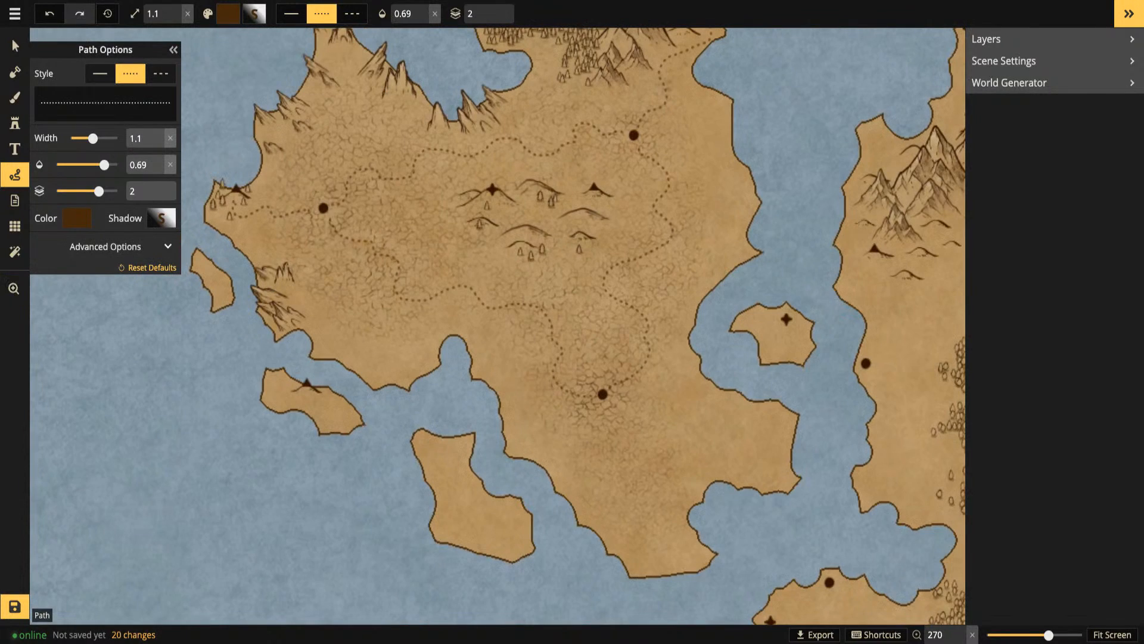
# Reuse the hill cluster's pine tree stamp at size 70 and place one on the dotted path between the western and southern towns
pyautogui.click(15, 46)
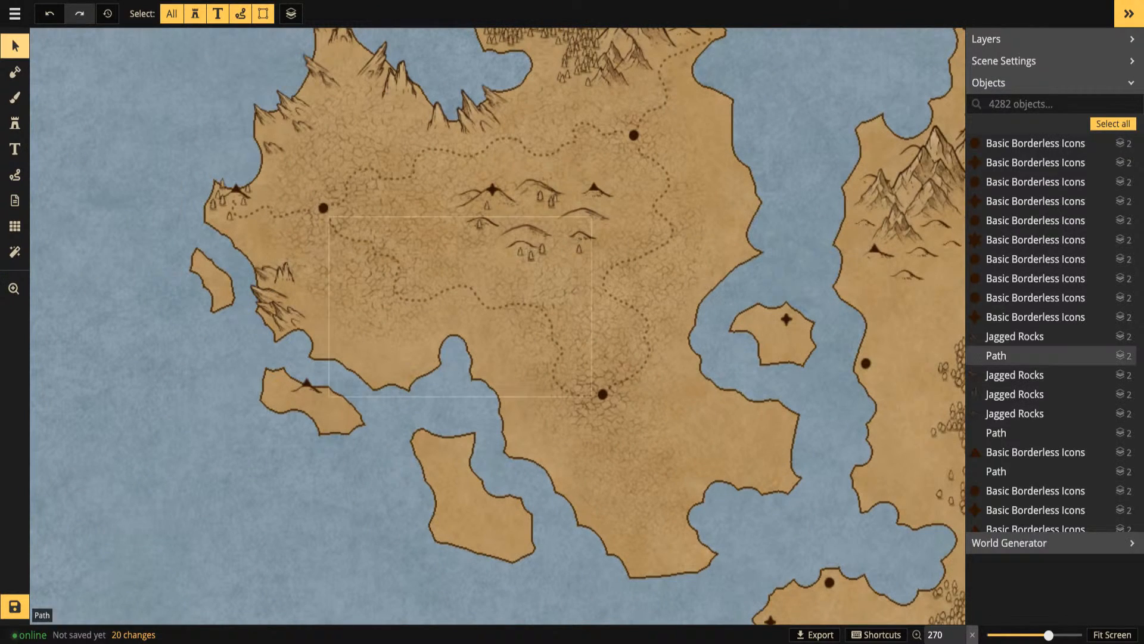
pyautogui.click(531, 254)
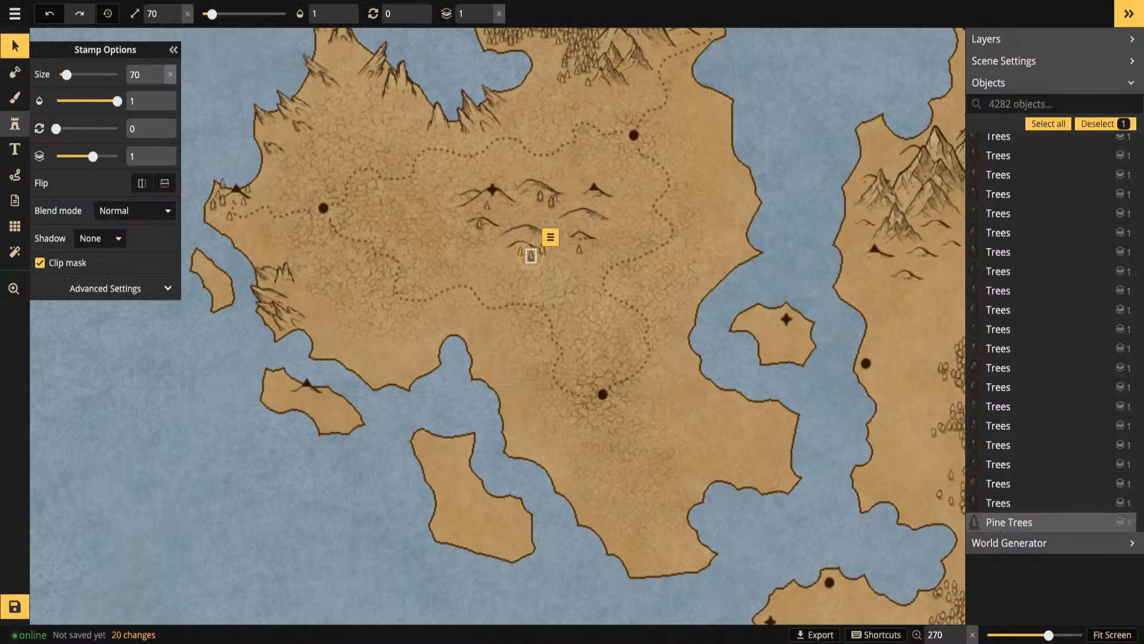
pyautogui.click(15, 123)
pyautogui.scroll(4, 478, 223)
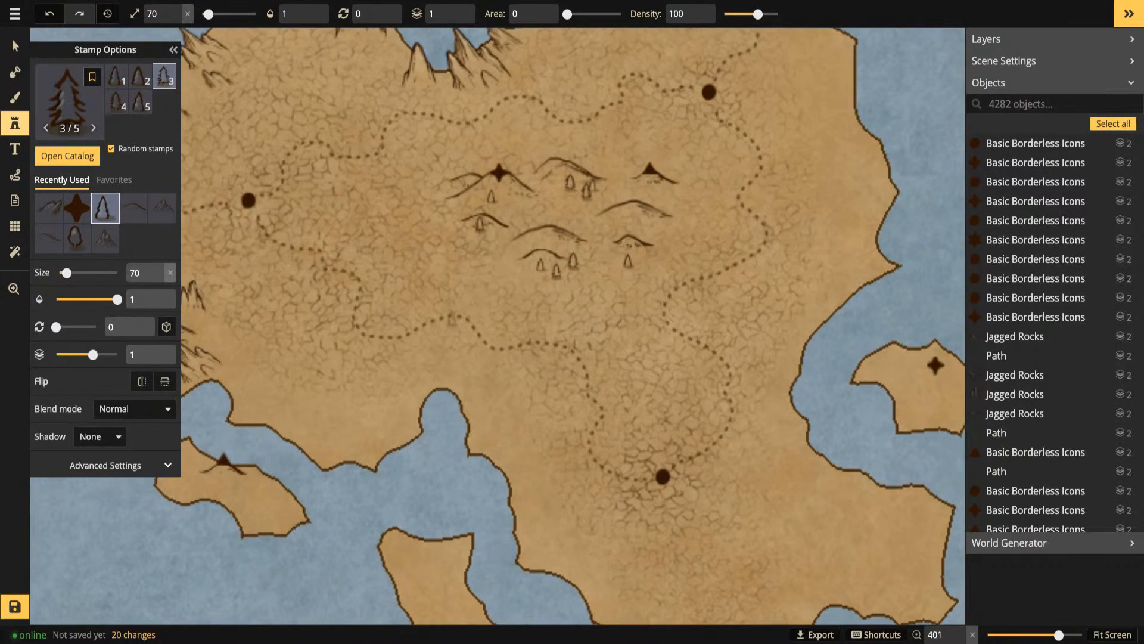
pyautogui.click(450, 317)
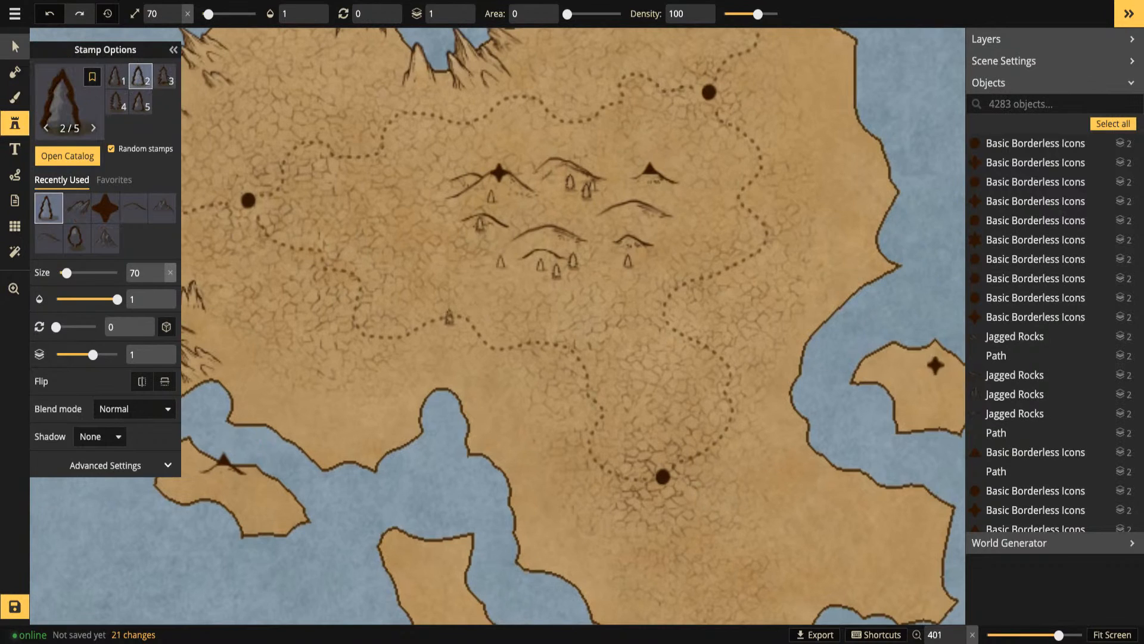
pyautogui.click(15, 46)
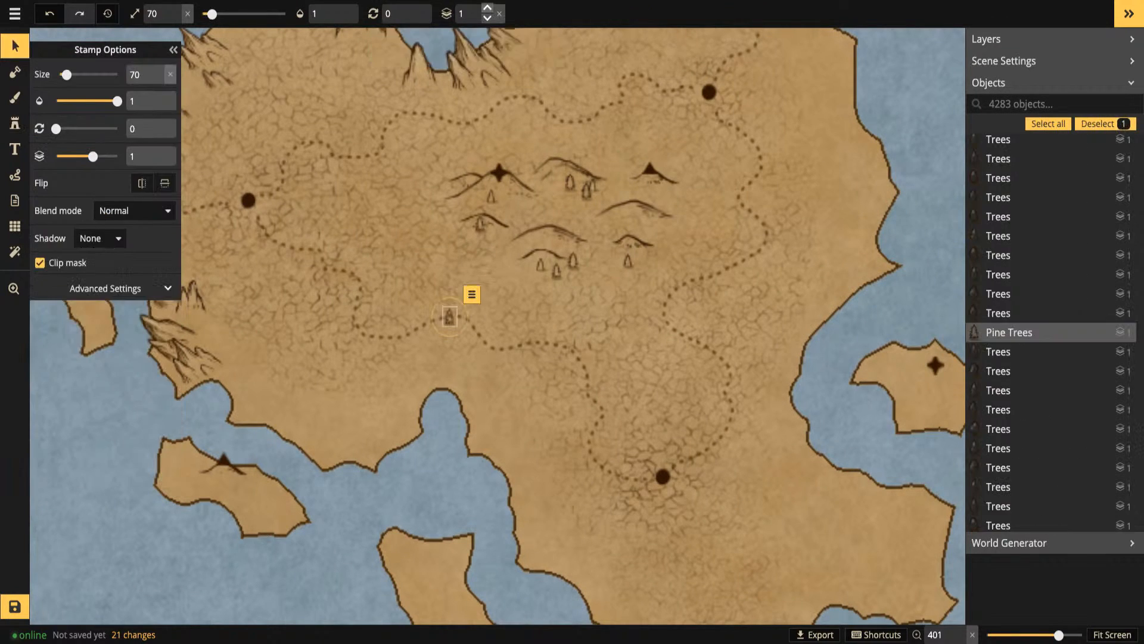
# Raise the selected pine tree to layer 3 and stamp more pines along the western–southern town path and just northeast of the southern town
pyautogui.click(487, 9)
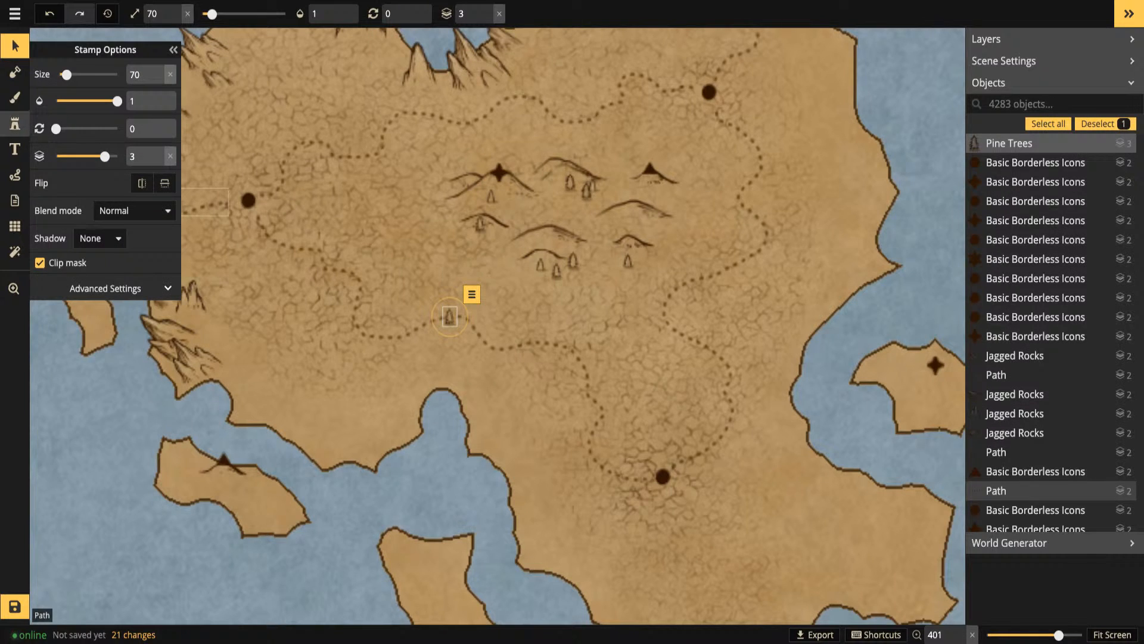
pyautogui.click(14, 123)
pyautogui.click(379, 337)
pyautogui.click(391, 339)
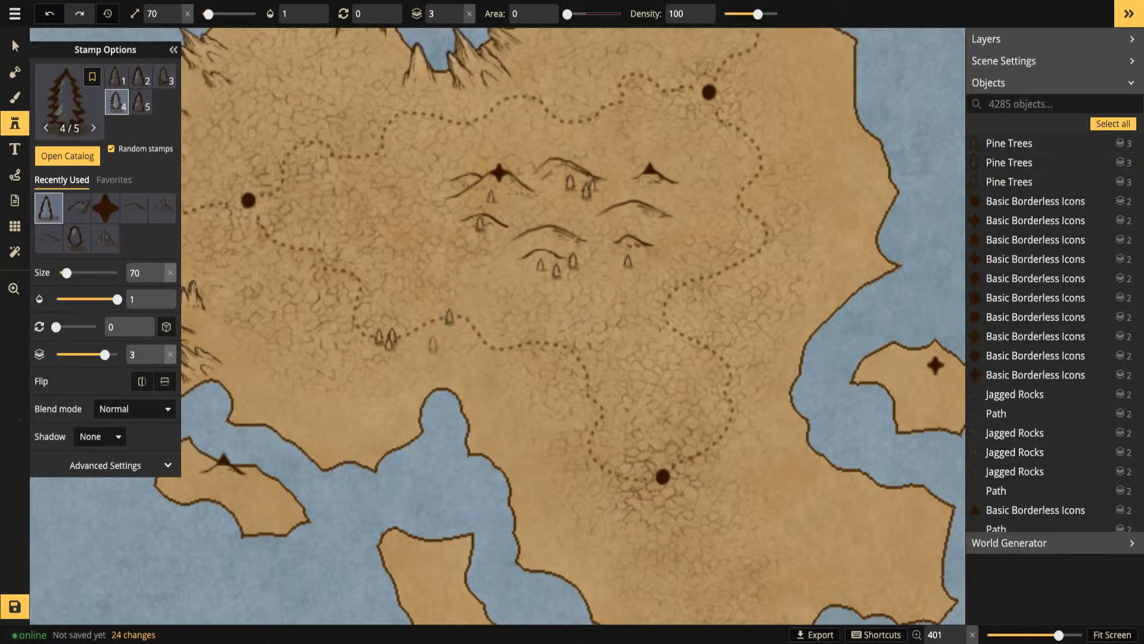
pyautogui.click(526, 344)
pyautogui.click(526, 344)
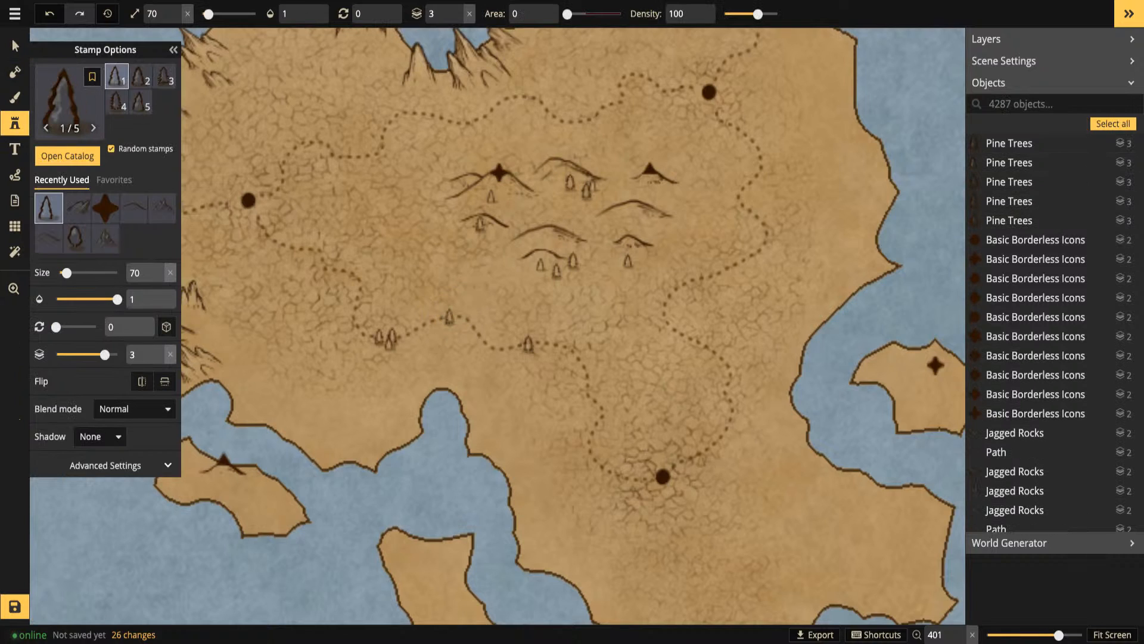
pyautogui.click(698, 457)
pyautogui.click(710, 449)
pyautogui.click(501, 260)
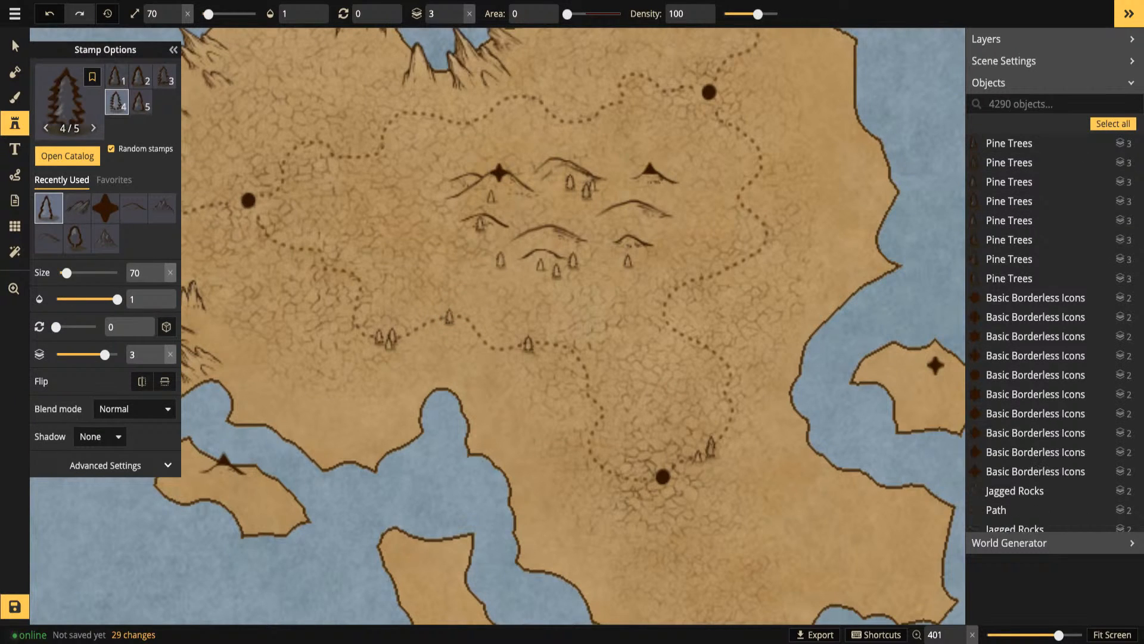
# Delete the extra pine overlapping the pair on the dotted path southeast of the western town
pyautogui.click(15, 46)
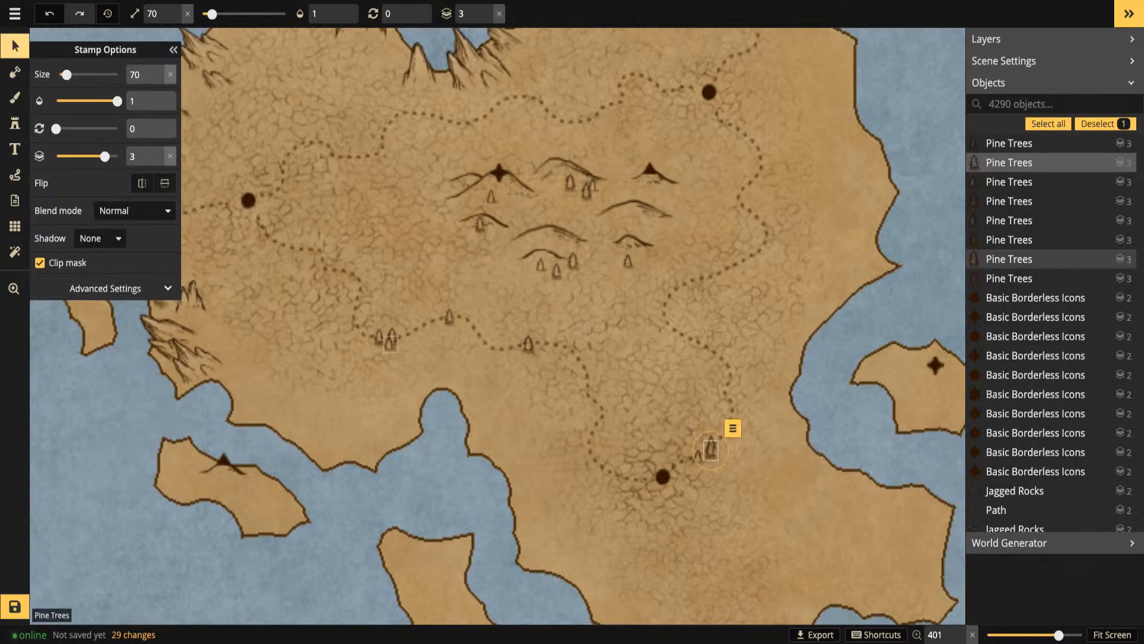
pyautogui.click(391, 339)
pyautogui.press('Delete')
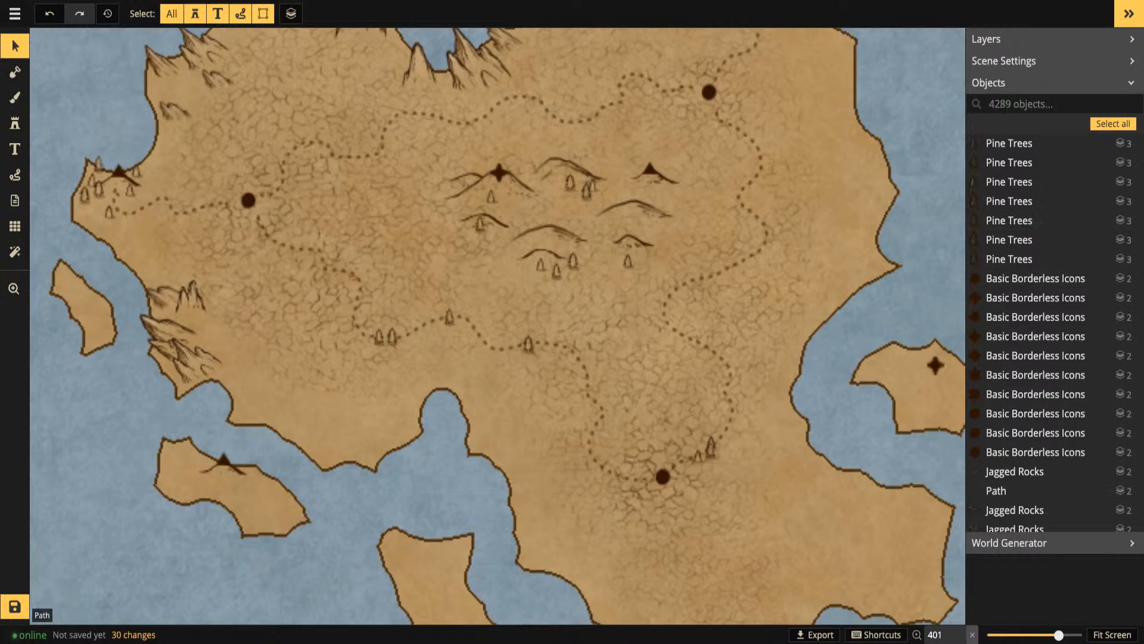
# Choose the Dead Trees stamp set at size 110 and place dead trees on the dotted path northeast of the western town
pyautogui.click(15, 123)
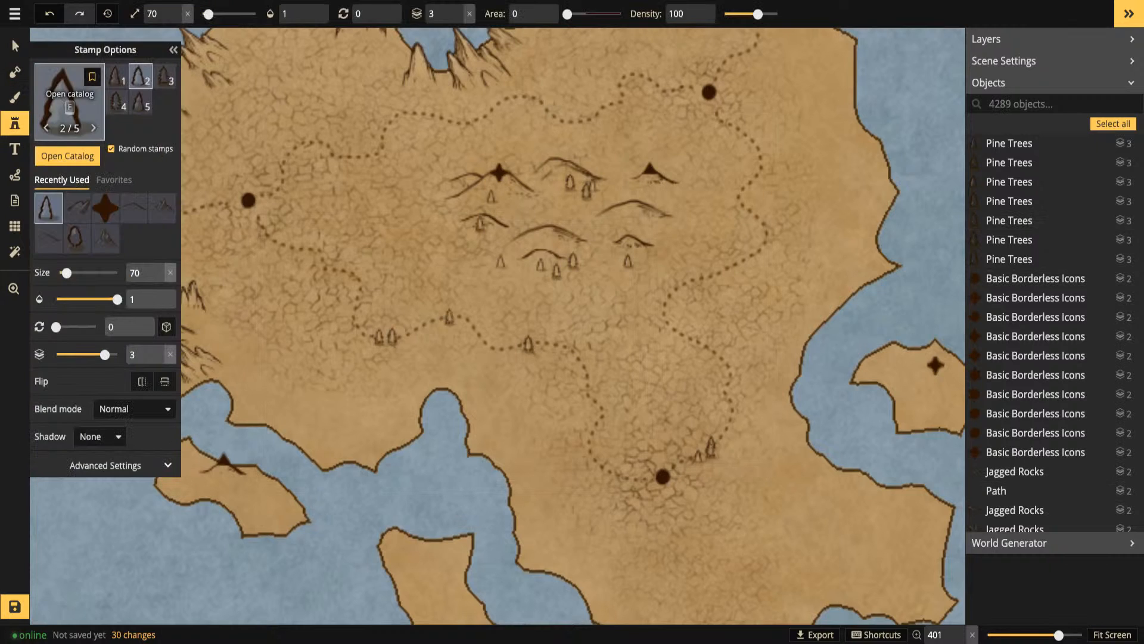
pyautogui.click(70, 95)
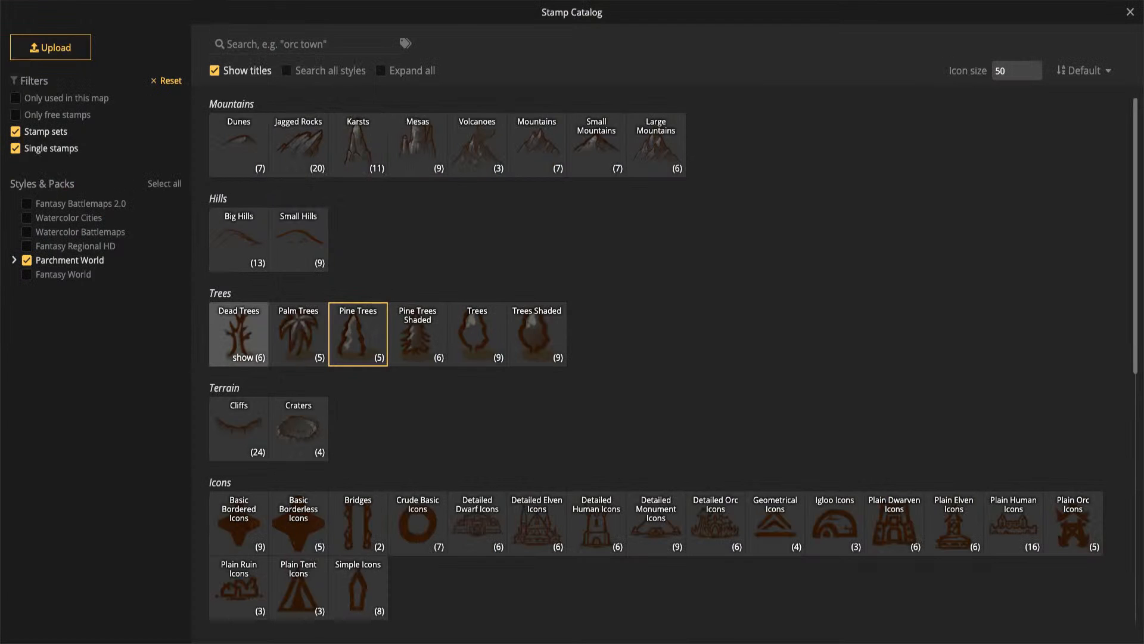
pyautogui.click(239, 334)
pyautogui.scroll(1, 355, 207)
pyautogui.scroll(4, 355, 207)
pyautogui.press('space')
pyautogui.moveTo(340, 181); pyautogui.dragTo(424, 365)
pyautogui.scroll(-1, 550, 117)
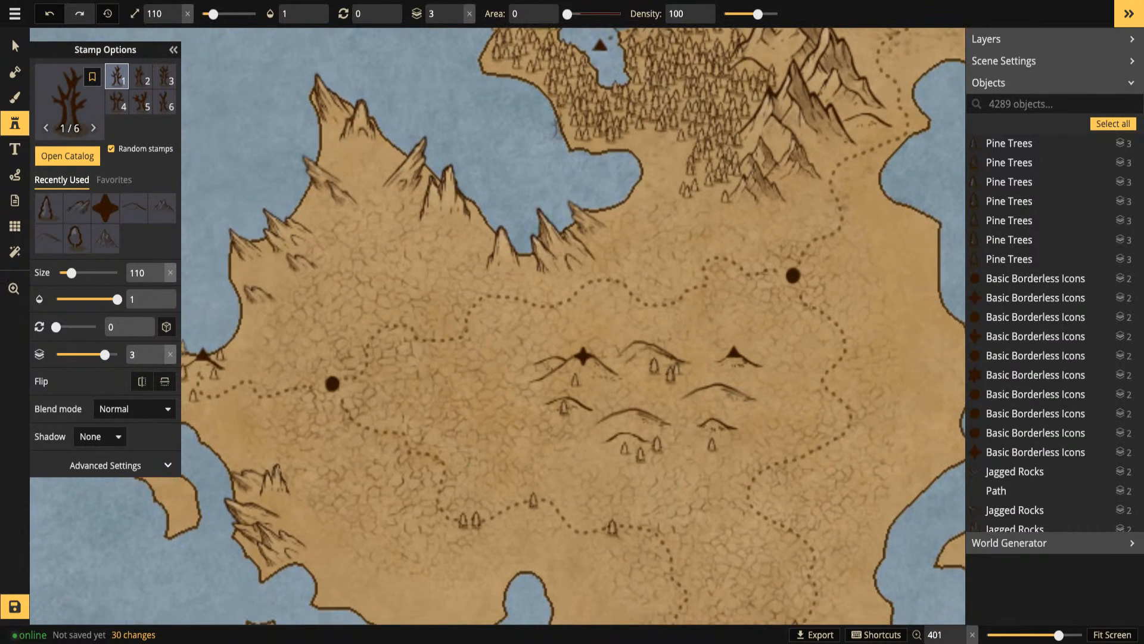
pyautogui.press('space')
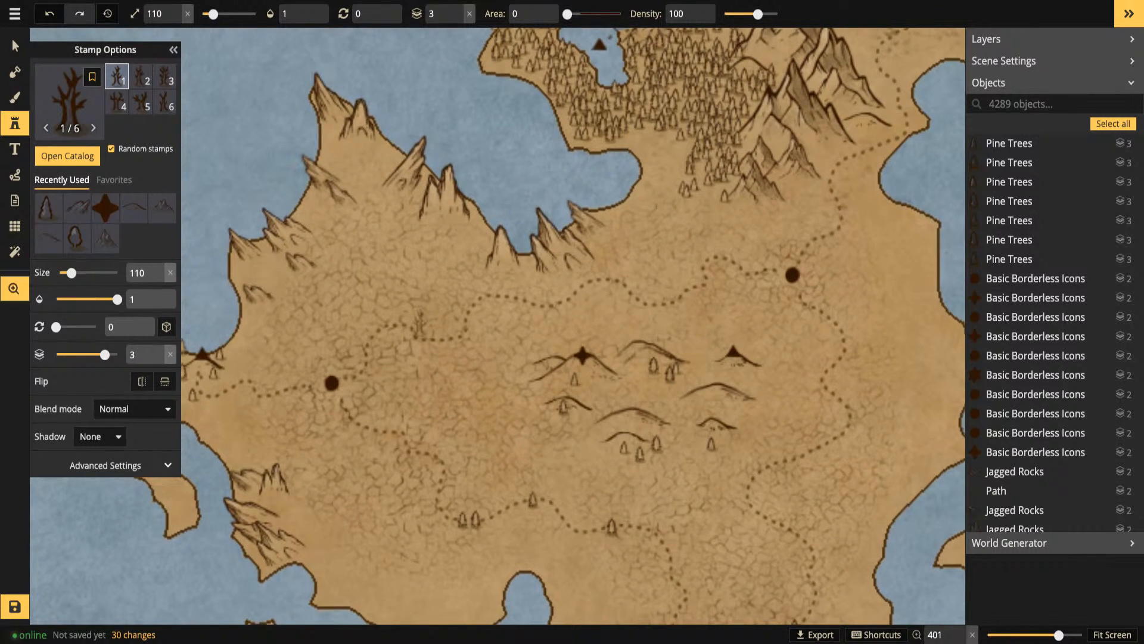
pyautogui.moveTo(419, 323); pyautogui.dragTo(408, 196)
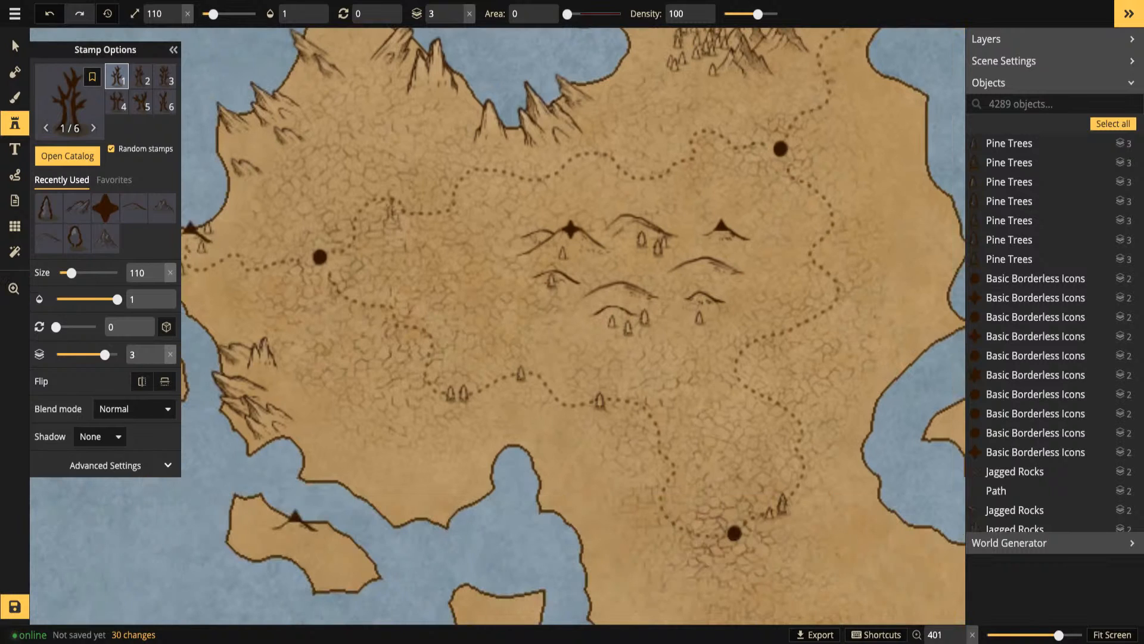
pyautogui.click(385, 200)
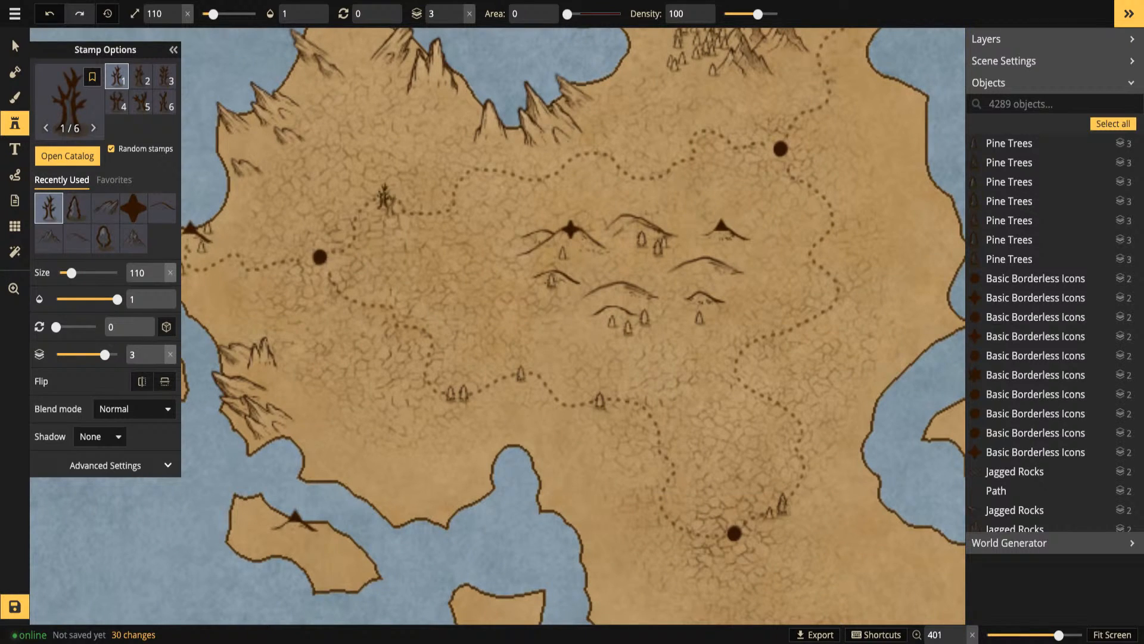
pyautogui.click(426, 205)
# Stamp size 110 dead trees at the western edge of the hills and around the western town
pyautogui.click(519, 242)
pyautogui.click(339, 291)
pyautogui.click(342, 295)
pyautogui.click(353, 301)
pyautogui.click(236, 272)
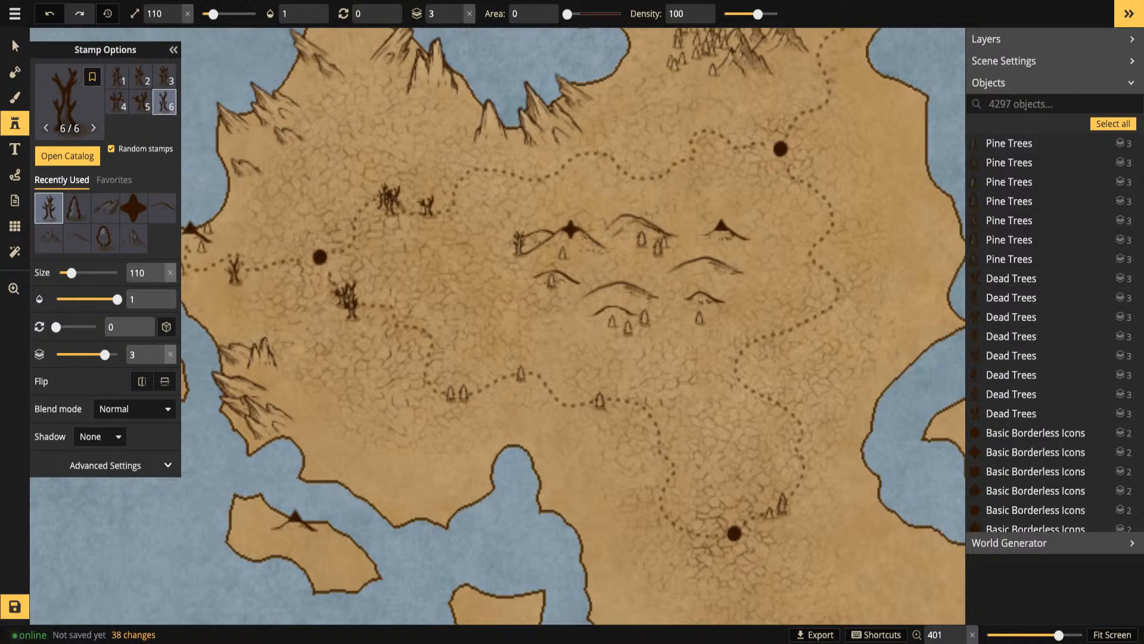
# Stamp clusters of size 110 dead trees east of the southern inlet and beside the eastern path north of the southern town
pyautogui.click(572, 474)
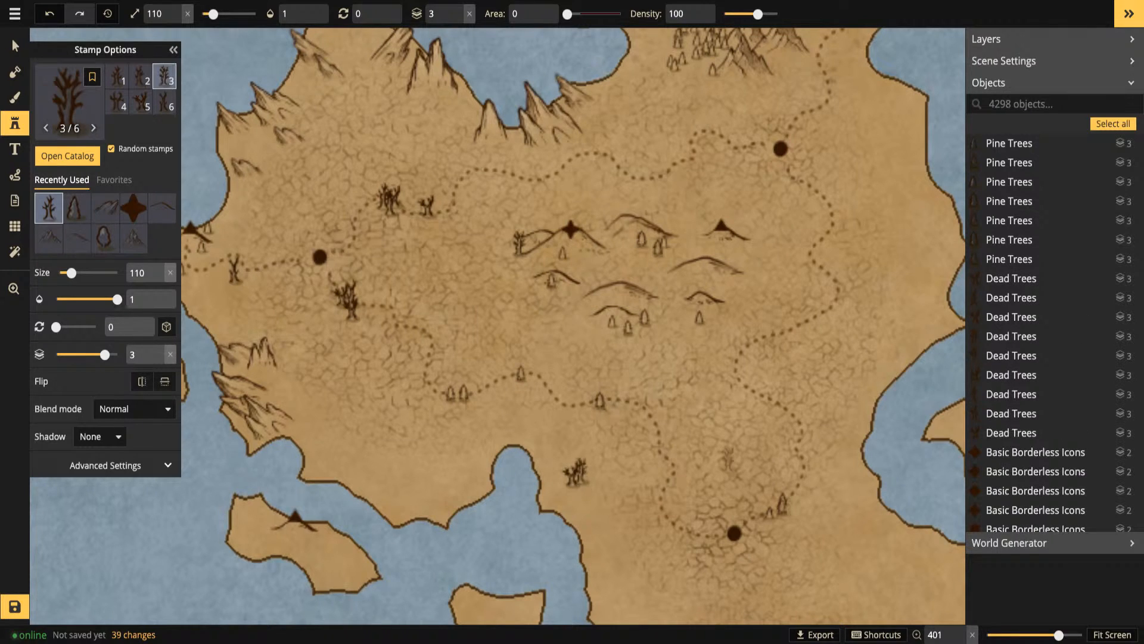
pyautogui.click(756, 401)
pyautogui.click(769, 404)
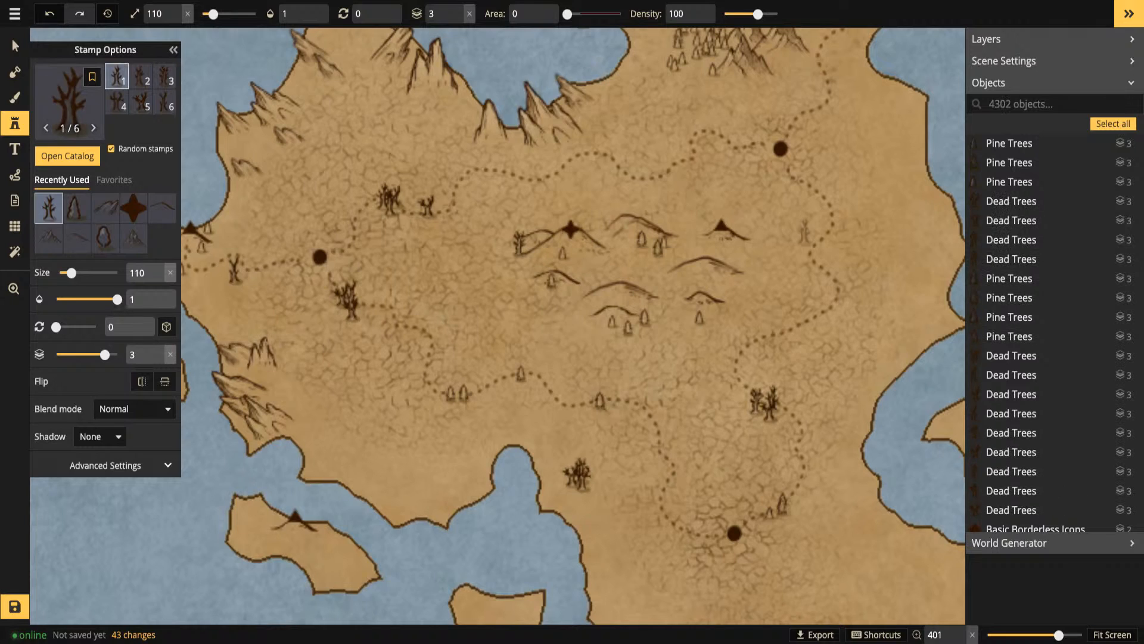
# Reduce the dead trees to size 100 and stamp them near the northern coast, near the east coast and on the northern dotted path
pyautogui.press('[')
pyautogui.click(626, 92)
pyautogui.click(627, 93)
pyautogui.click(893, 208)
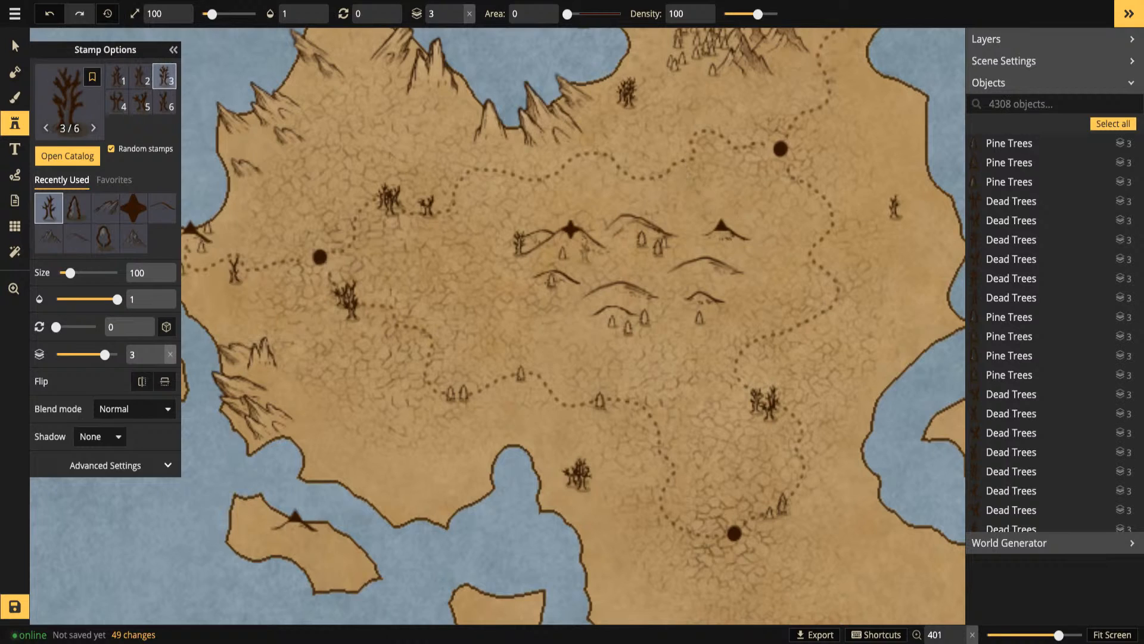
pyautogui.click(683, 170)
# Reduce the dead trees to size 80 and scatter them around the western town and the path northeast of it
pyautogui.press('[')
pyautogui.press('[')
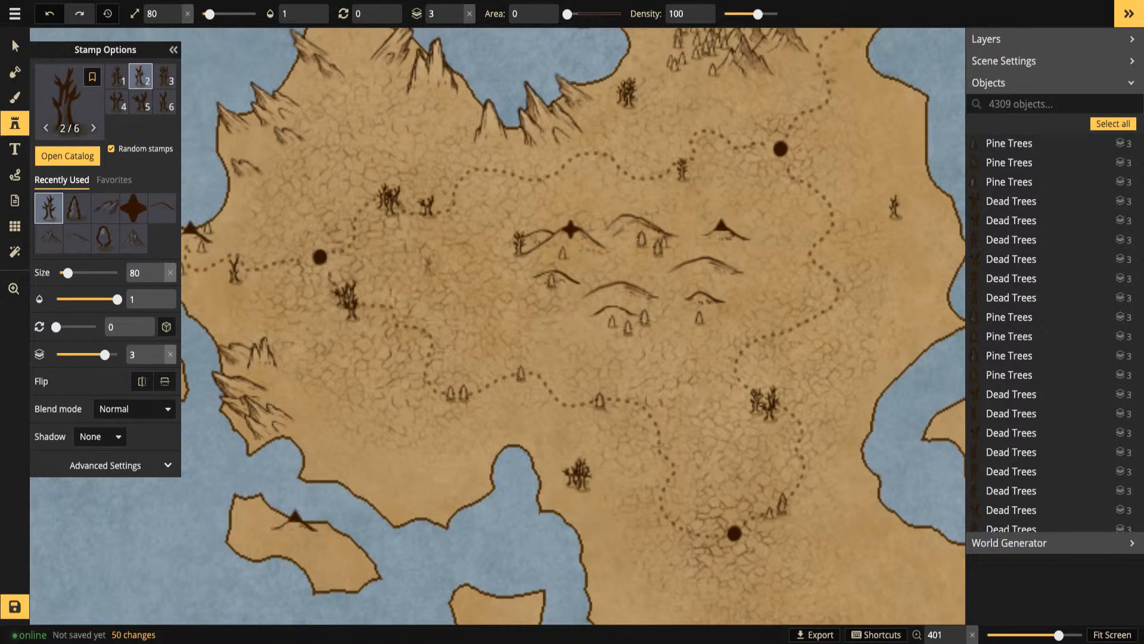
pyautogui.click(373, 277)
pyautogui.click(385, 271)
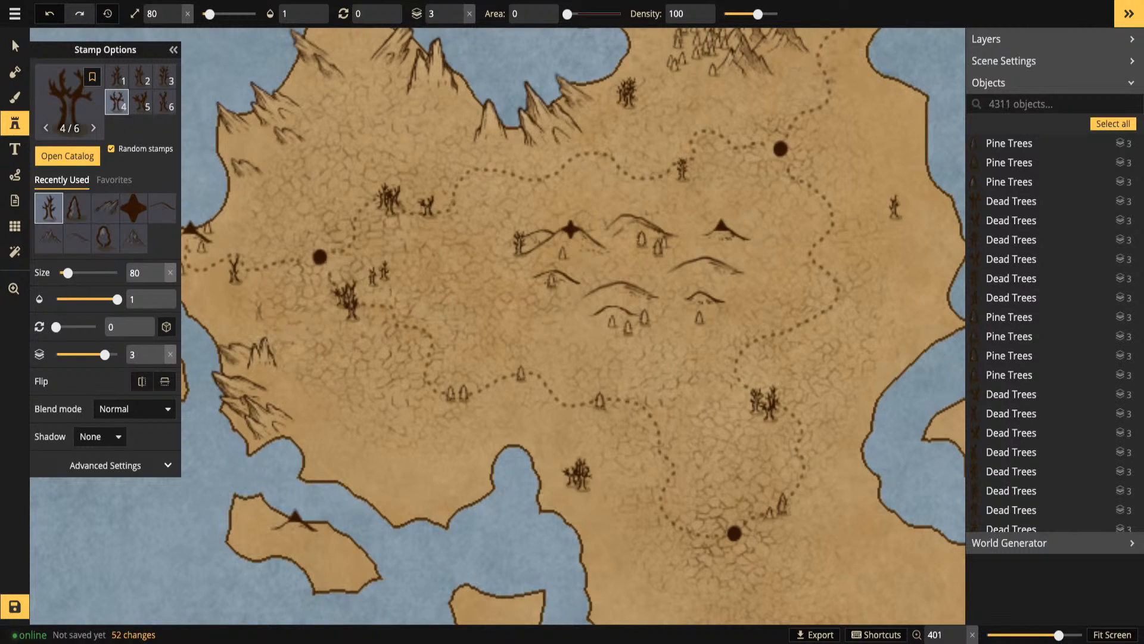
pyautogui.click(355, 347)
pyautogui.click(292, 320)
pyautogui.click(256, 266)
pyautogui.click(235, 289)
pyautogui.click(345, 177)
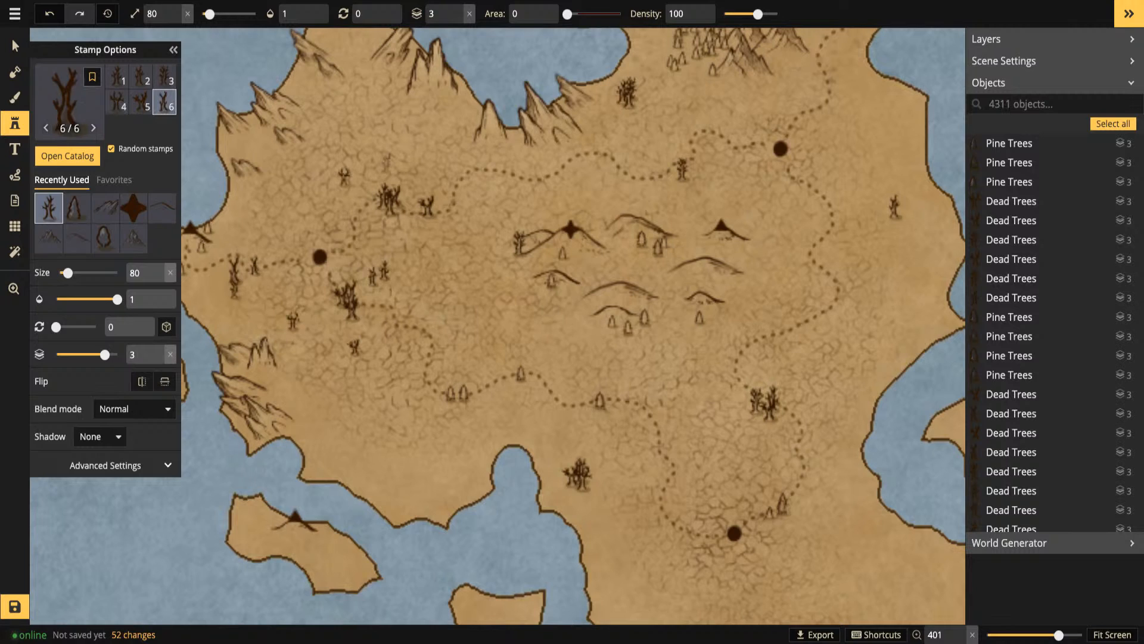
pyautogui.click(386, 164)
# Scatter four small dead trees around the cluster east of the southern inlet
pyautogui.click(565, 440)
pyautogui.click(609, 438)
pyautogui.click(637, 450)
pyautogui.click(624, 457)
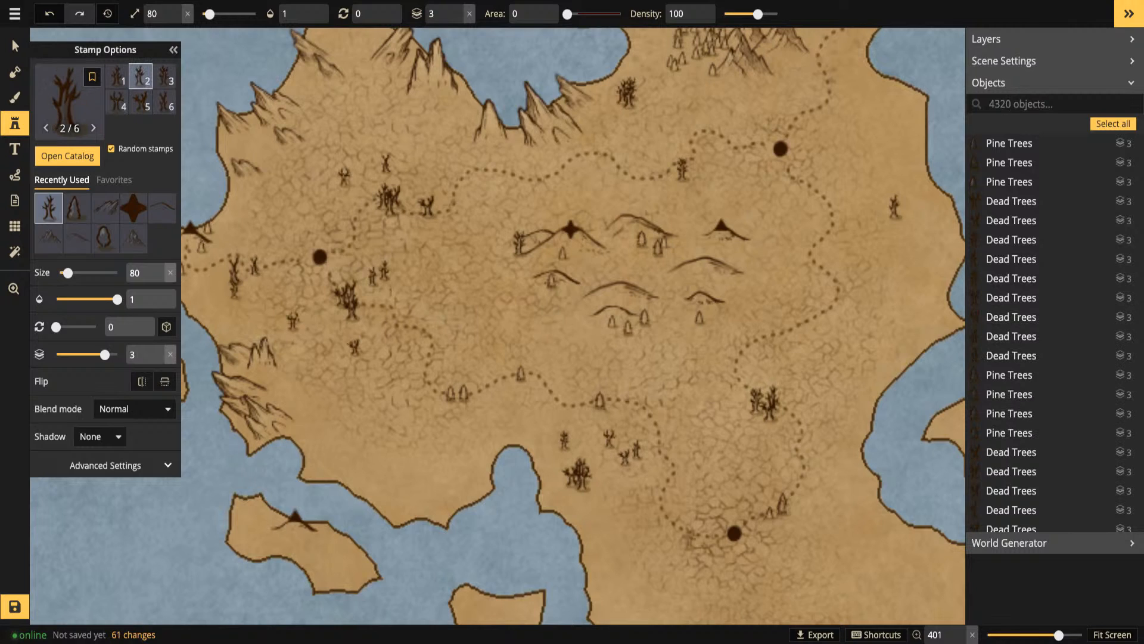
# Scatter small dead trees below the southern town, along the eastern path and near the northern coastal rocks
pyautogui.click(717, 553)
pyautogui.click(798, 391)
pyautogui.click(855, 318)
pyautogui.click(840, 331)
pyautogui.click(789, 279)
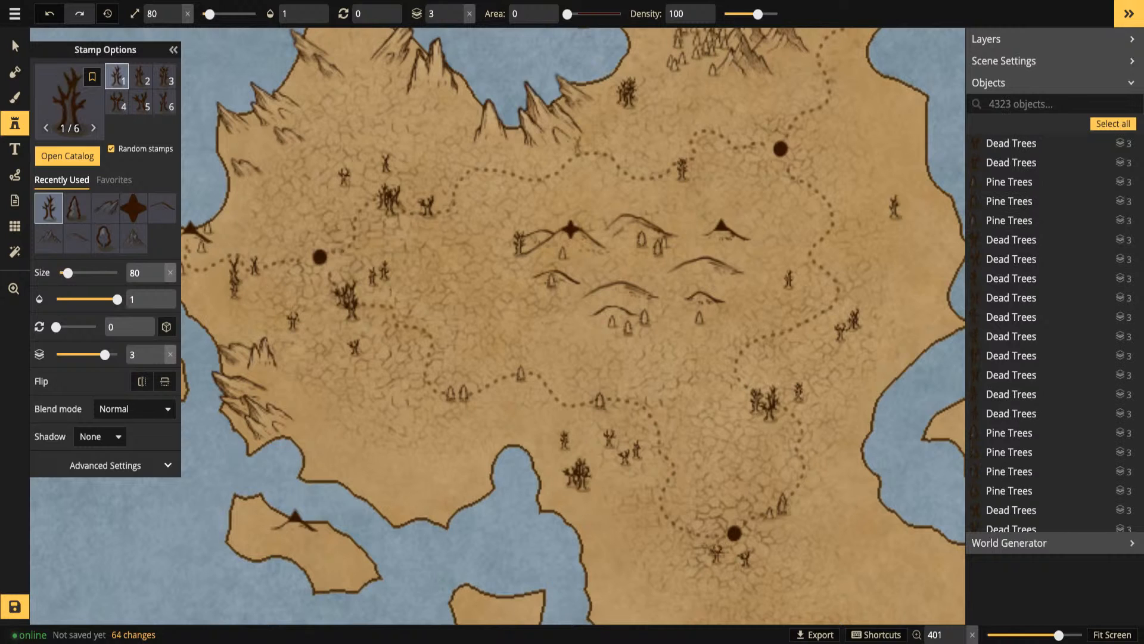
pyautogui.click(510, 142)
pyautogui.click(385, 133)
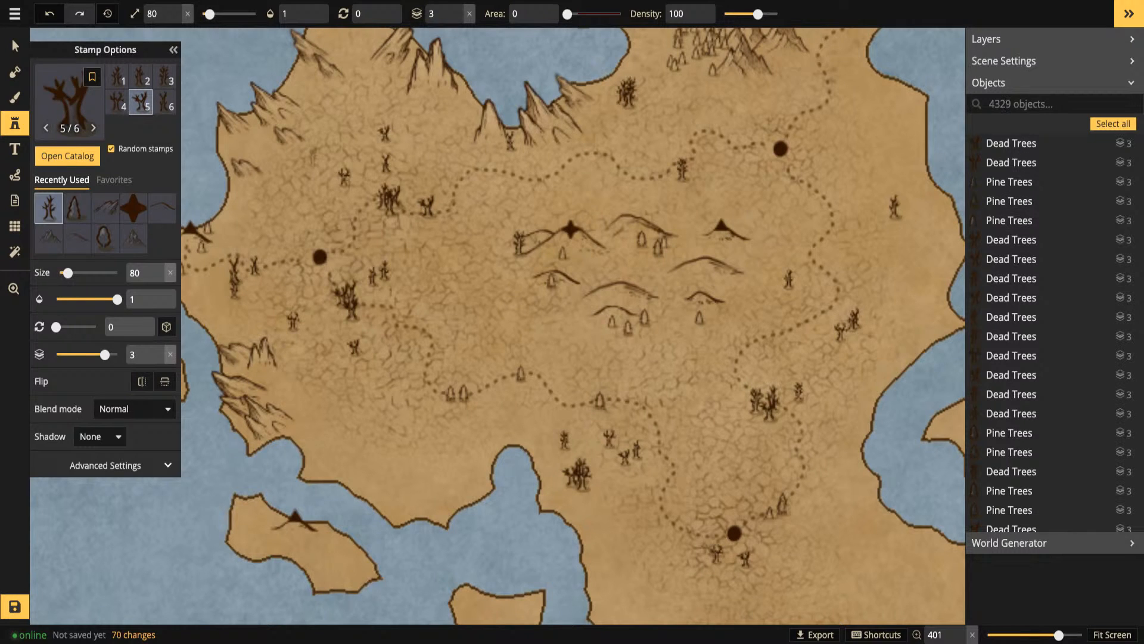
# Examine the decorated southwestern landmass against the neighbouring regions of the map
pyautogui.scroll(-5, 441, 230)
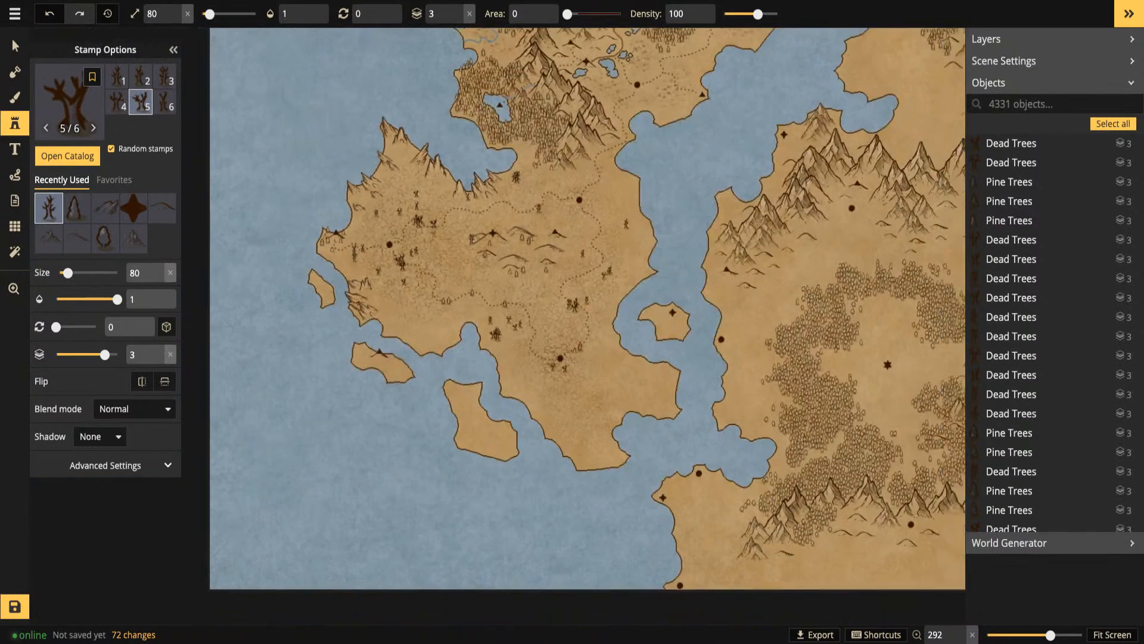
pyautogui.moveTo(579, 200); pyautogui.dragTo(514, 271)
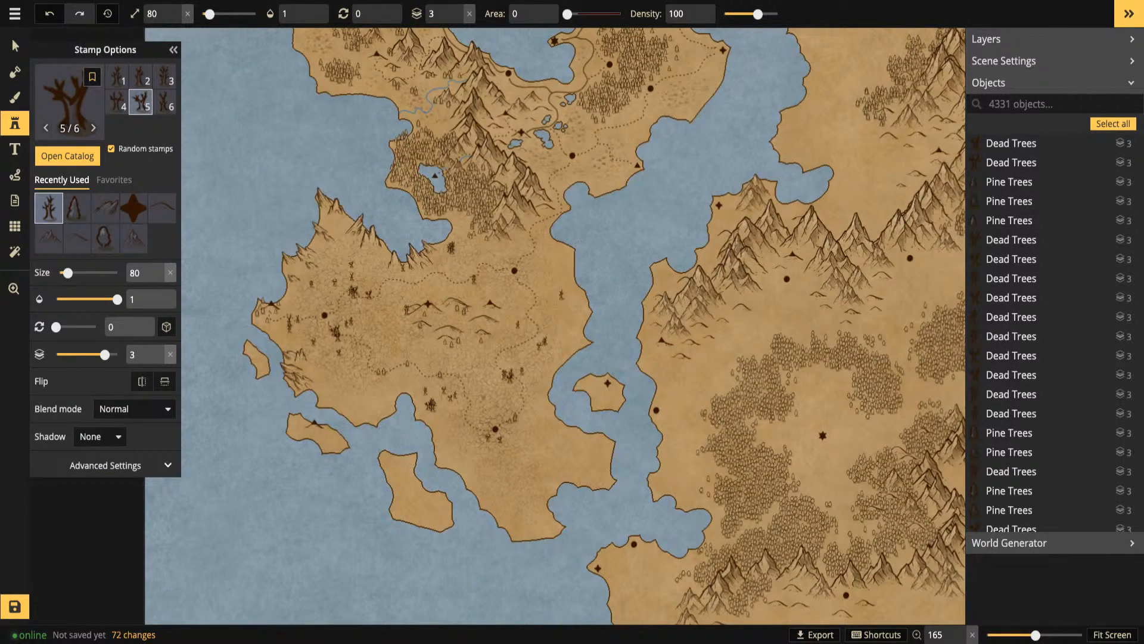
pyautogui.scroll(5, 395, 312)
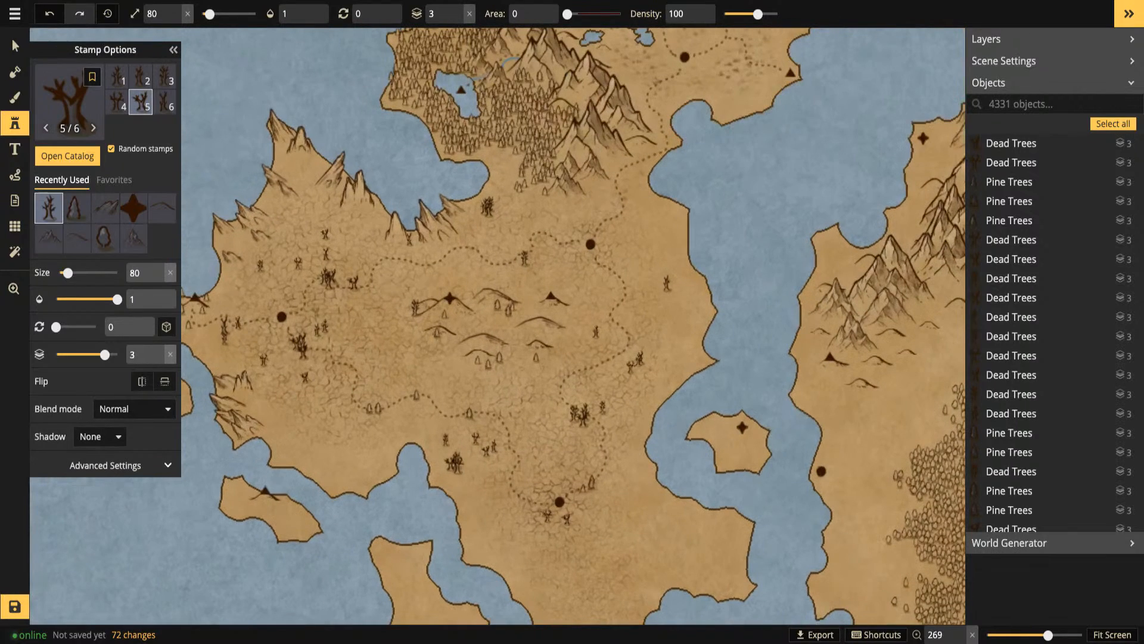
pyautogui.moveTo(254, 288); pyautogui.dragTo(435, 286)
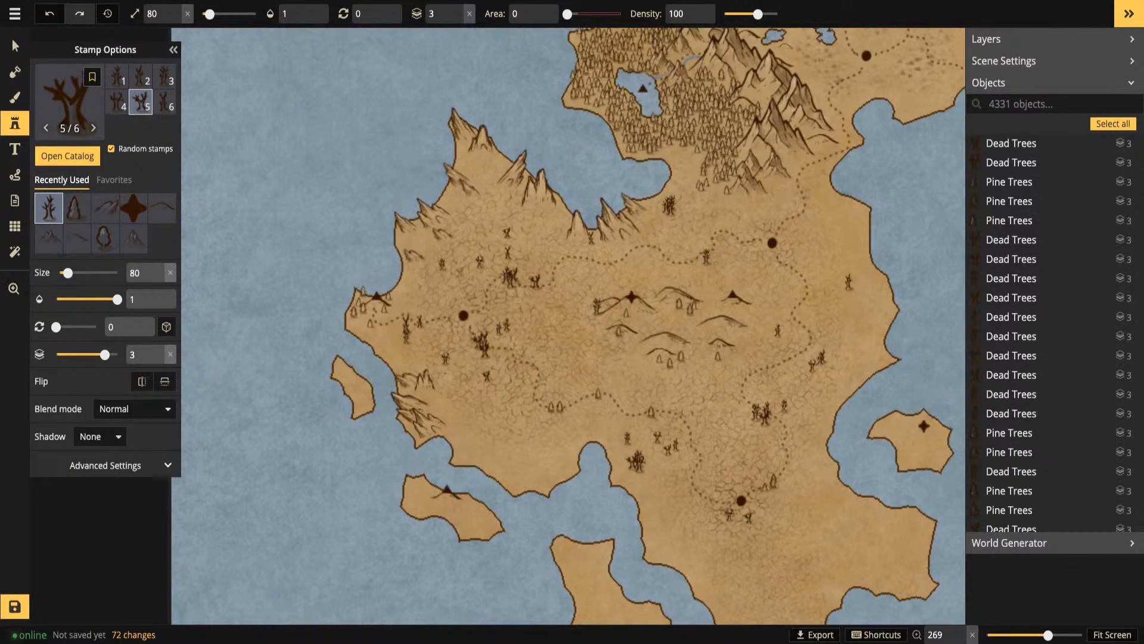
pyautogui.moveTo(782, 426); pyautogui.dragTo(568, 419)
pyautogui.scroll(-3, 466, 341)
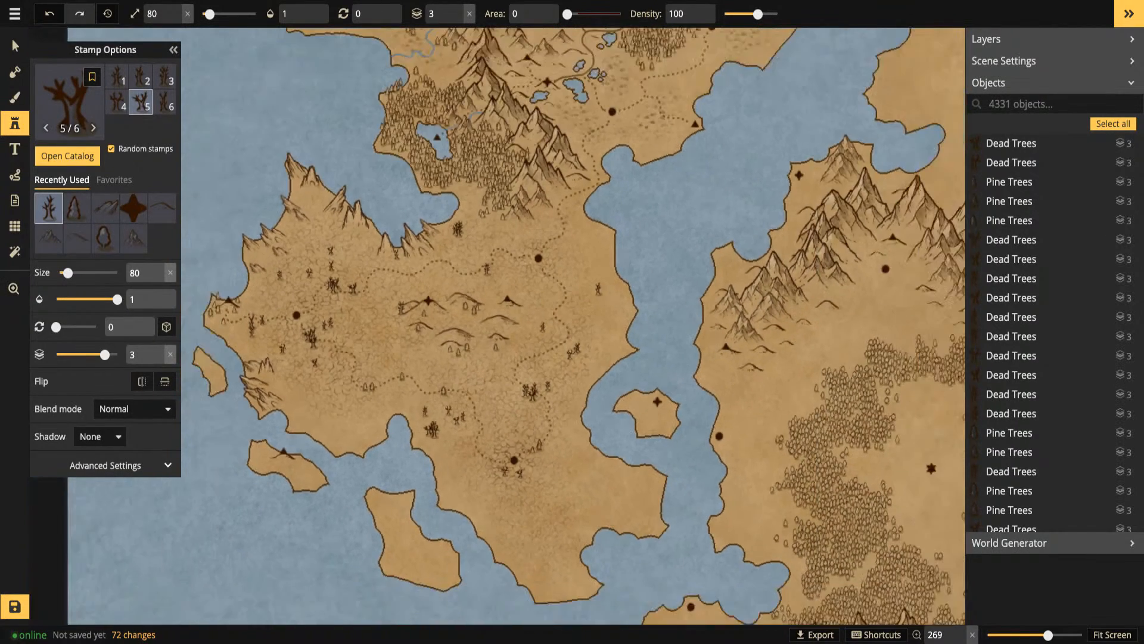
pyautogui.scroll(-2, 466, 340)
pyautogui.moveTo(510, 260); pyautogui.dragTo(460, 334)
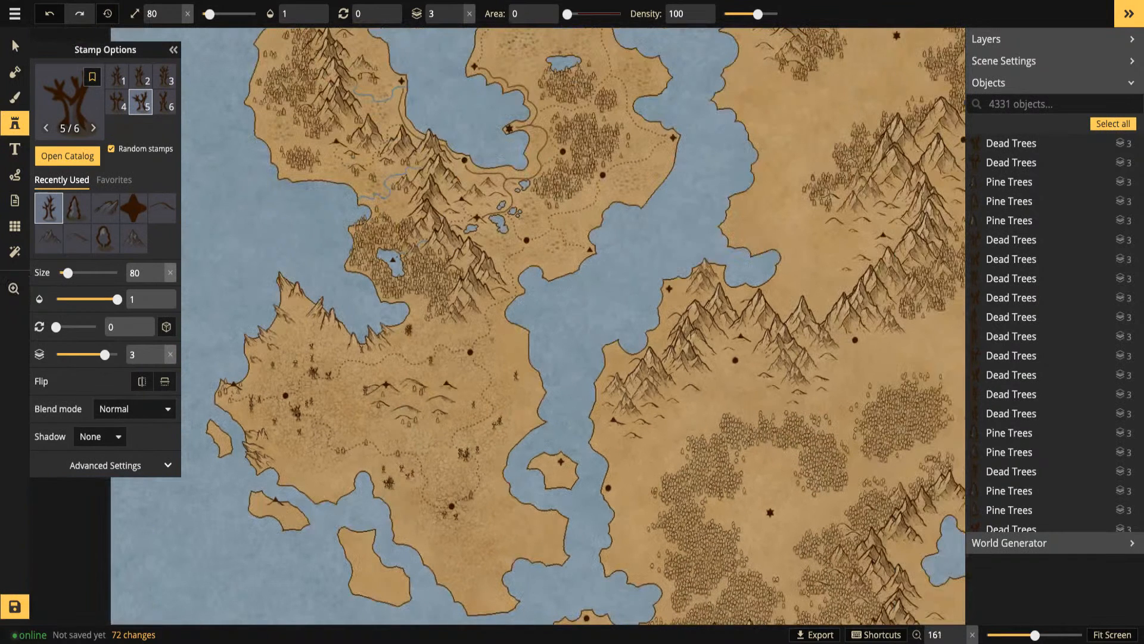
pyautogui.scroll(1, 387, 281)
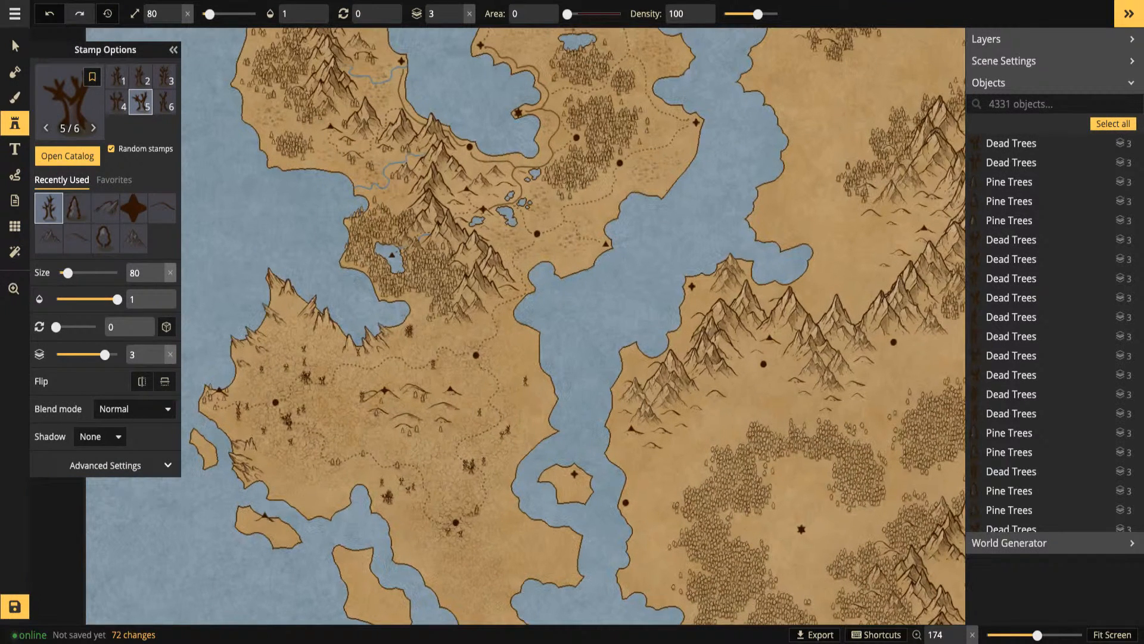
pyautogui.click(15, 46)
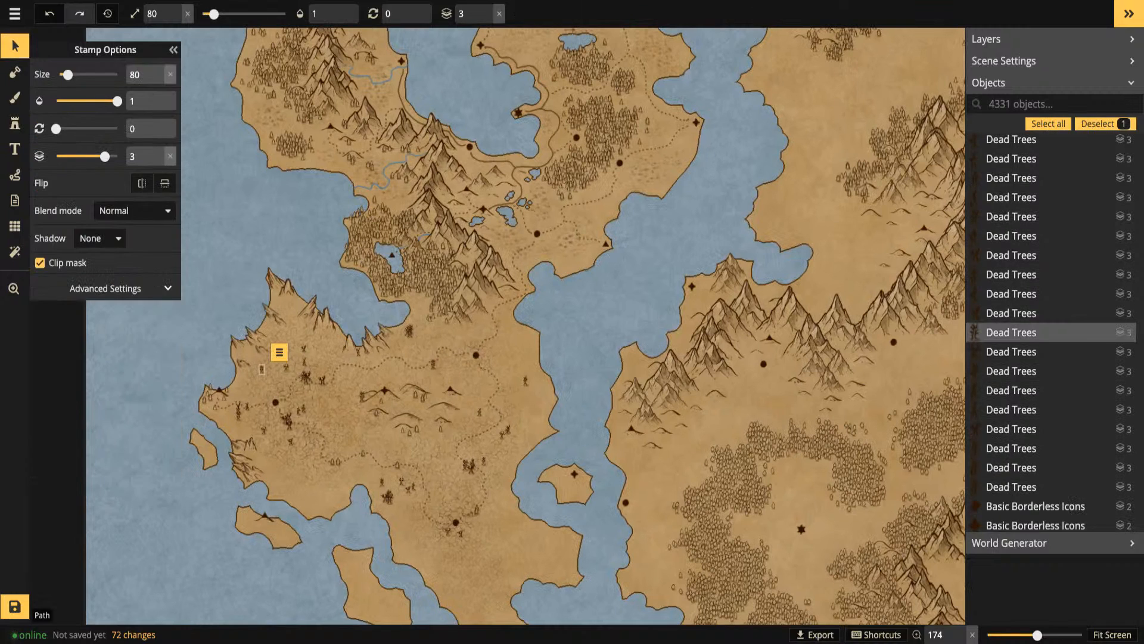
pyautogui.click(387, 170)
pyautogui.click(15, 123)
# Draw a winding solid blue river 1.1 wide from the mountains' southern foot, past the northeastern town, to the east coast
pyautogui.scroll(5, 396, 321)
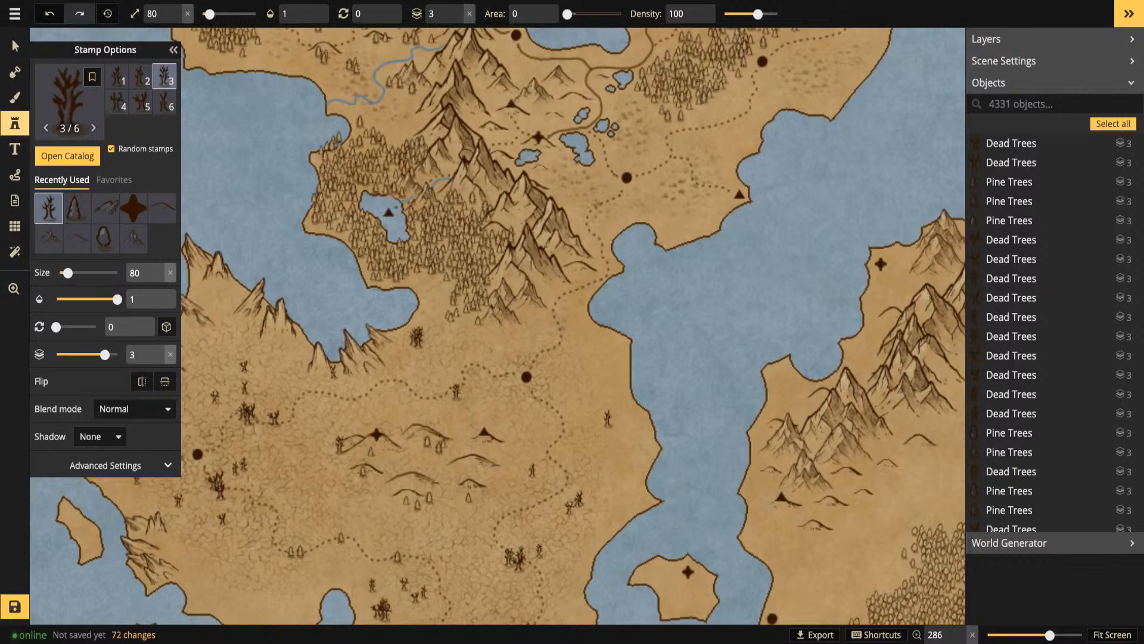
pyautogui.click(15, 175)
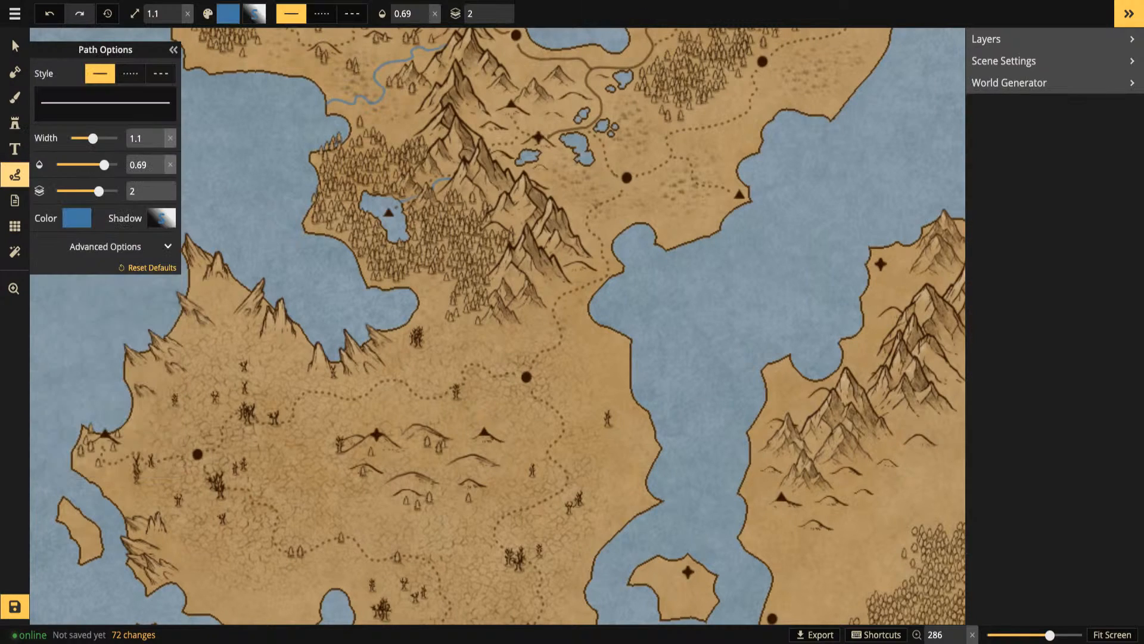
pyautogui.moveTo(500, 280)
pyautogui.mouseDown()
pyautogui.moveTo(447, 342)
pyautogui.moveTo(518, 384)
pyautogui.moveTo(505, 421)
pyautogui.moveTo(523, 436)
pyautogui.moveTo(516, 463)
pyautogui.moveTo(527, 478)
pyautogui.moveTo(580, 484)
pyautogui.moveTo(621, 523)
pyautogui.mouseUp()
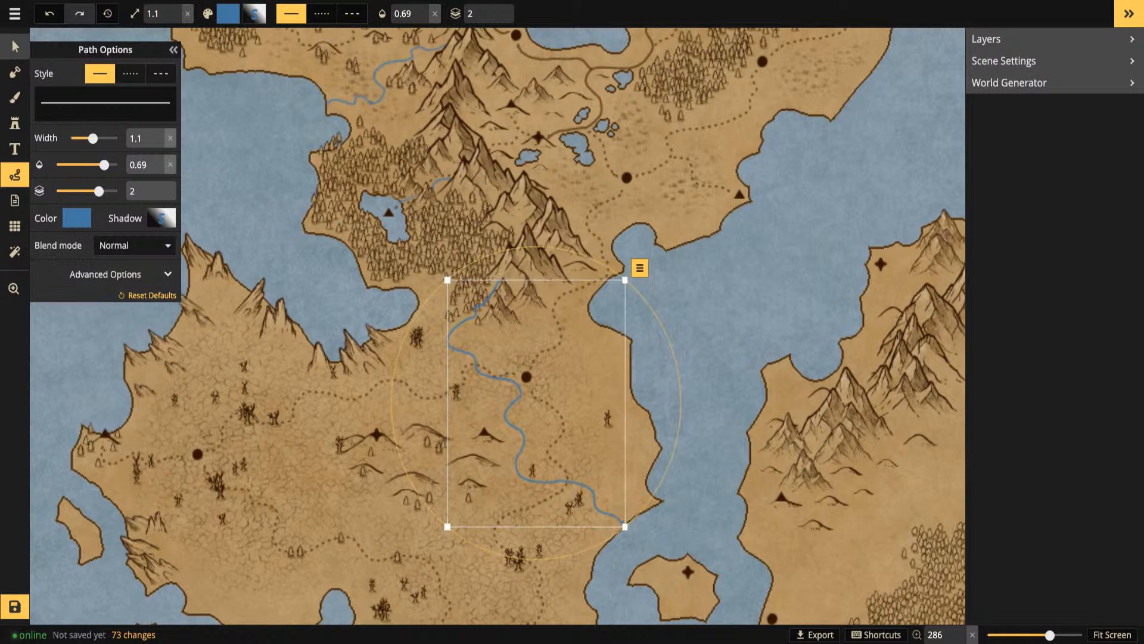
# Delete the dotted path that runs north of the hills between the northeastern and western towns
pyautogui.click(15, 46)
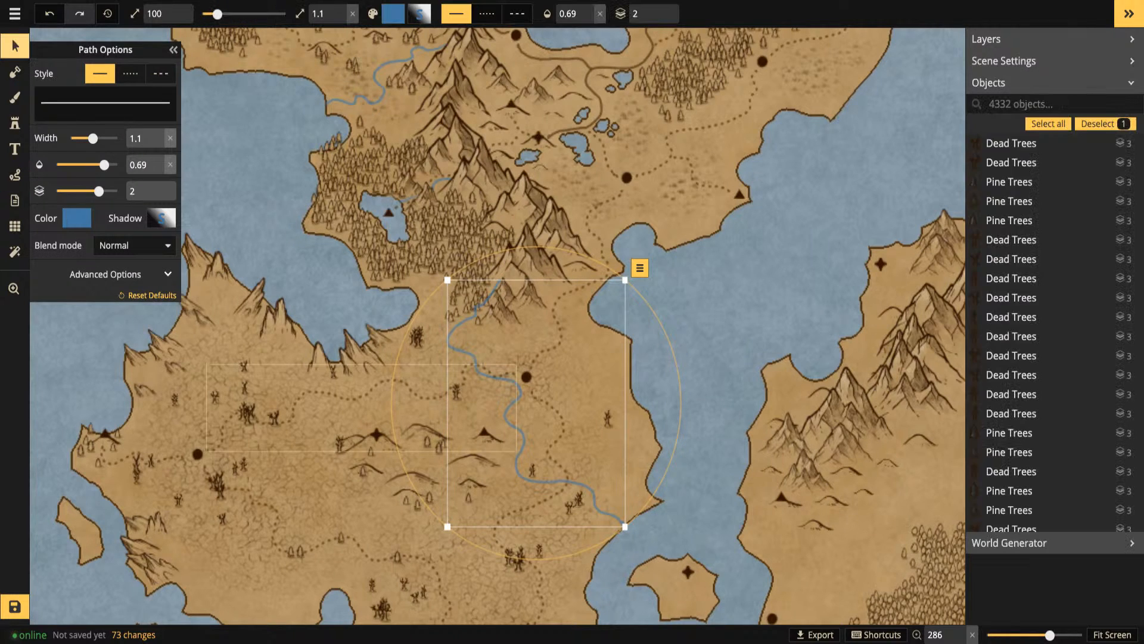
pyautogui.click(369, 390)
pyautogui.press('Delete')
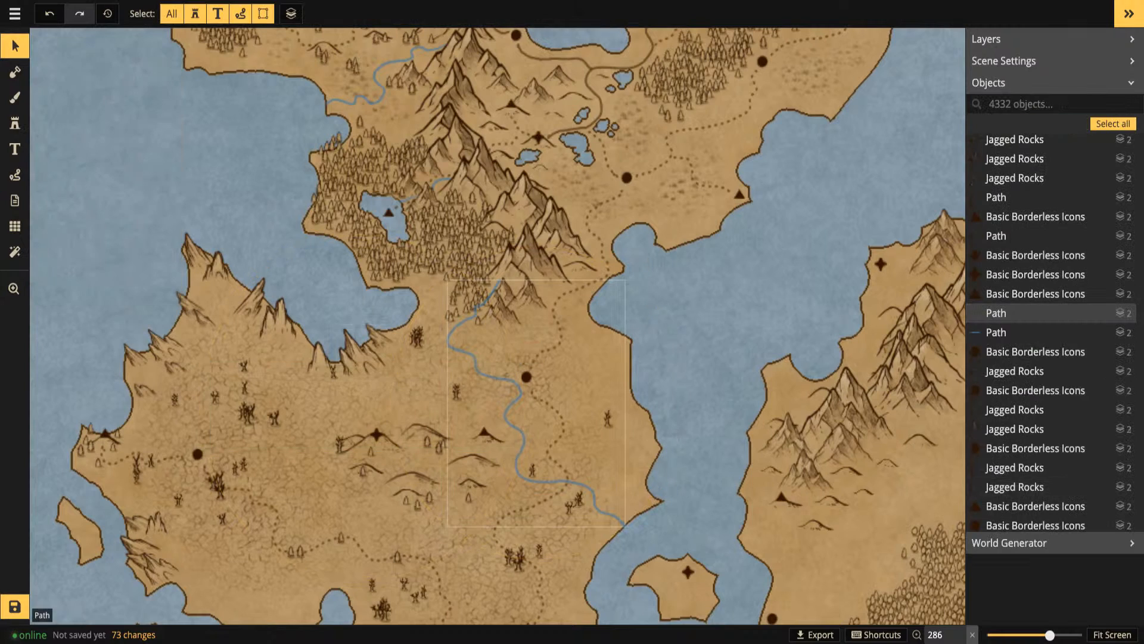
# Delete the dotted path that runs south from the northeastern town across the river to the southern town
pyautogui.click(520, 390)
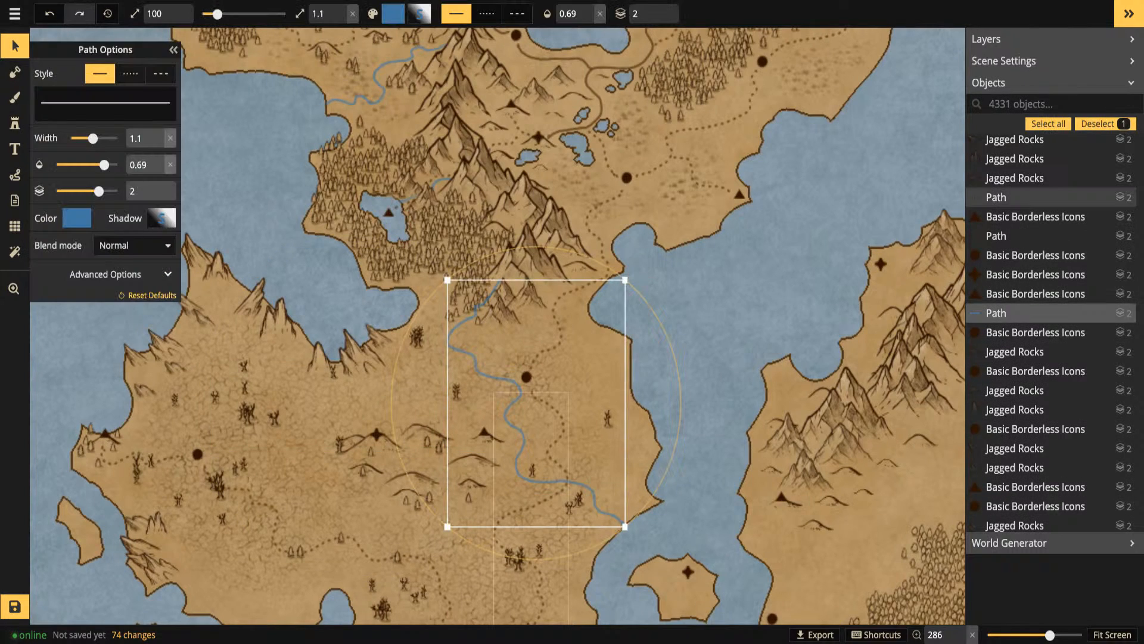
pyautogui.click(535, 398)
pyautogui.press('Delete')
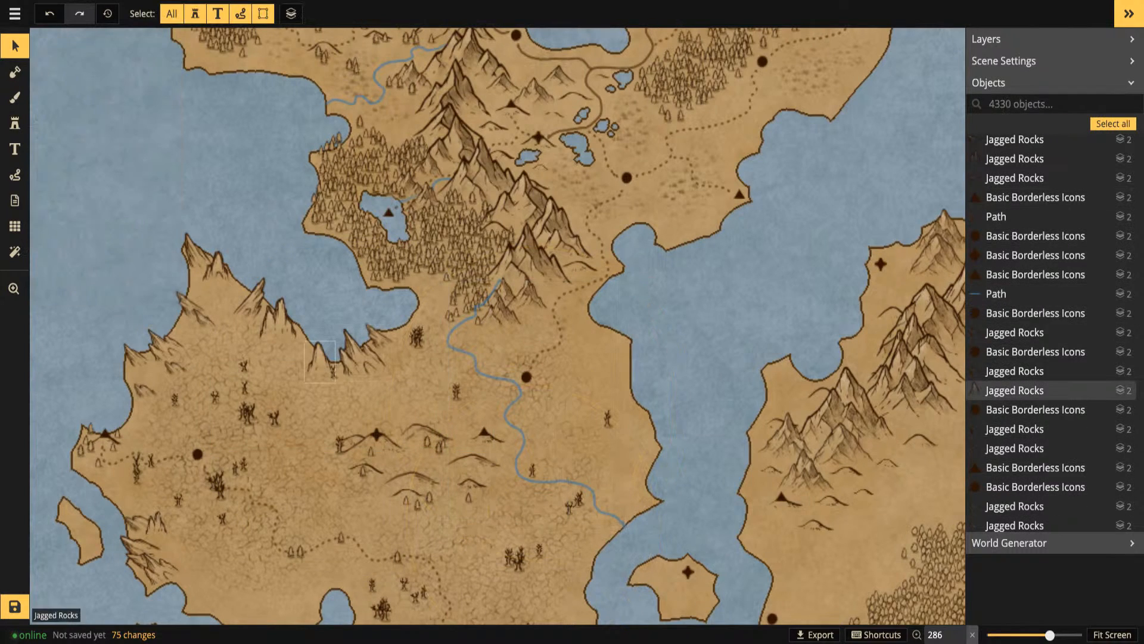
# Choose the second stamp of the icon Bridges set from the Parchment World stamp catalog
pyautogui.press('s')
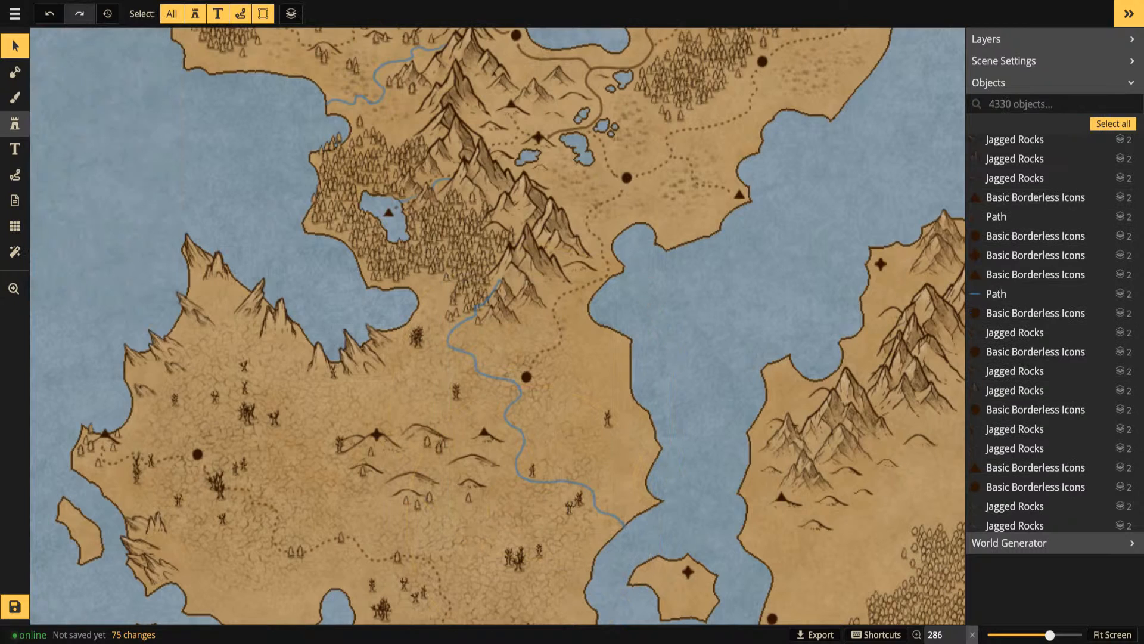
pyautogui.press('f')
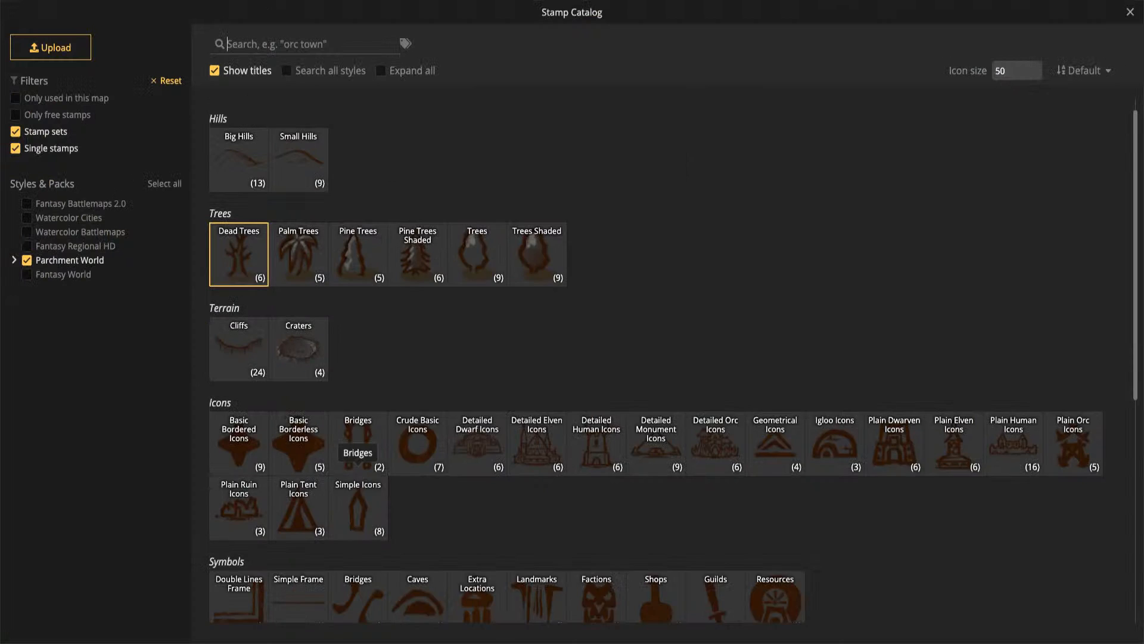
pyautogui.scroll(-3, 360, 525)
pyautogui.click(366, 445)
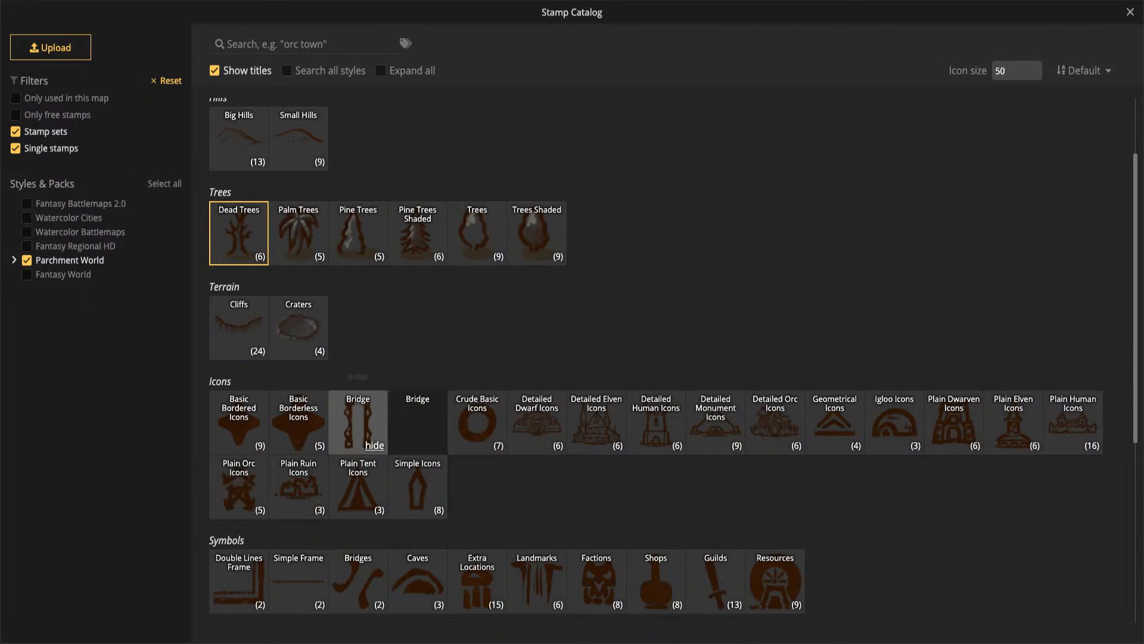
pyautogui.click(417, 423)
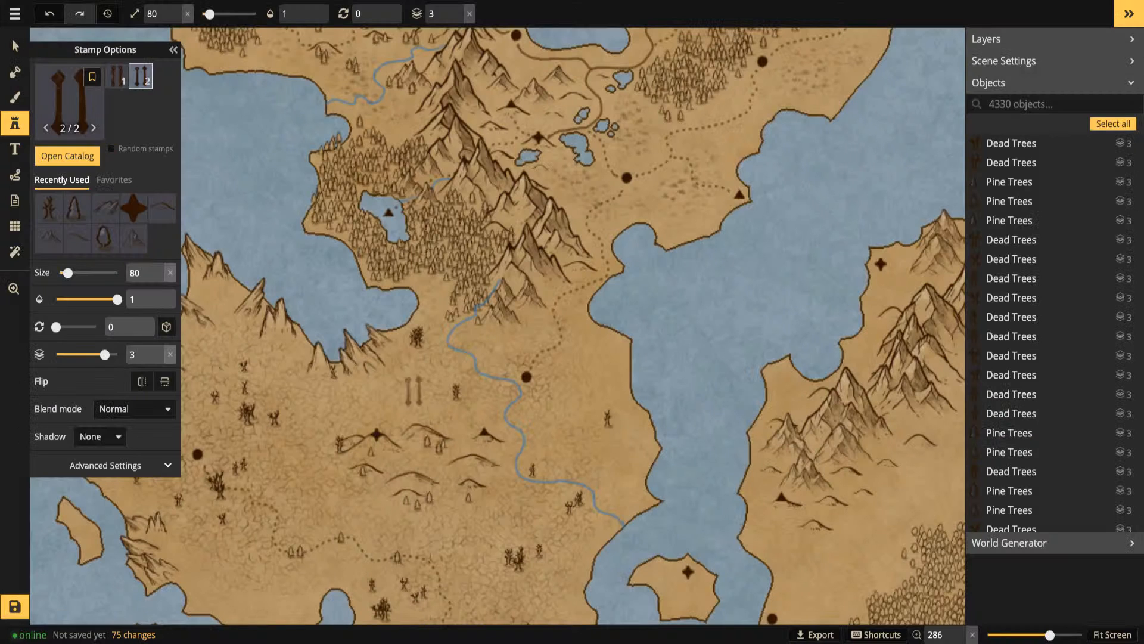
# Place a size-40 bridge rotated 15 degrees across the river's lower stretch, southeast of the hills, and align it with the water
pyautogui.scroll(1, 472, 361)
pyautogui.press('[')
pyautogui.press('[')
pyautogui.press('[')
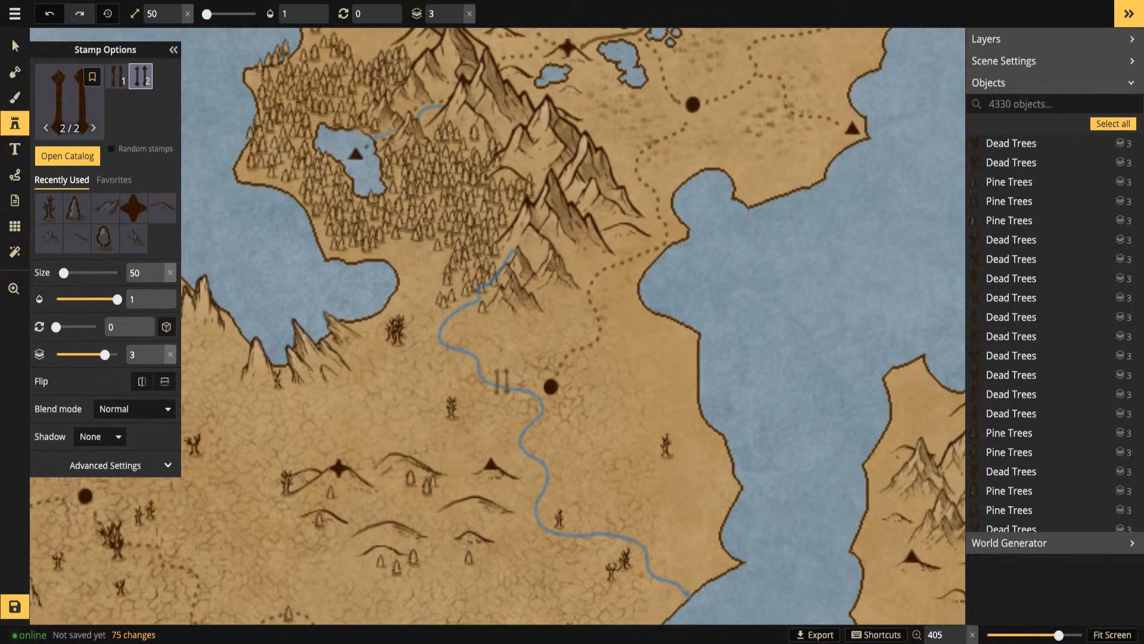
pyautogui.press('[')
pyautogui.press('space')
pyautogui.moveTo(577, 490); pyautogui.dragTo(477, 287)
pyautogui.press('.')
pyautogui.press('.')
pyautogui.scroll(-1, 483, 331)
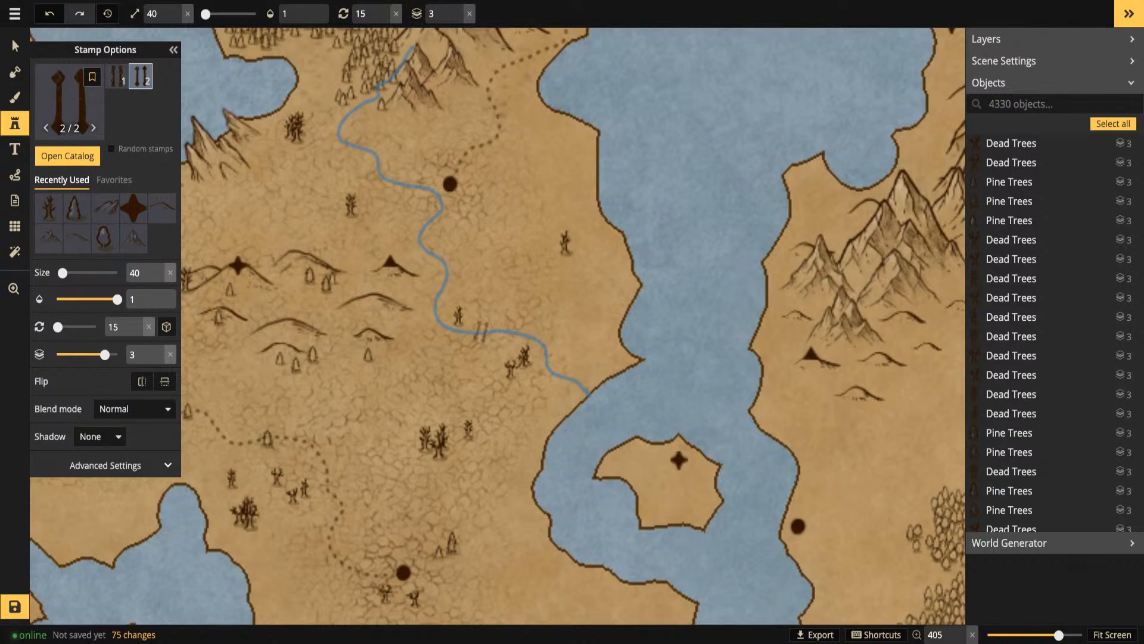
pyautogui.click(481, 331)
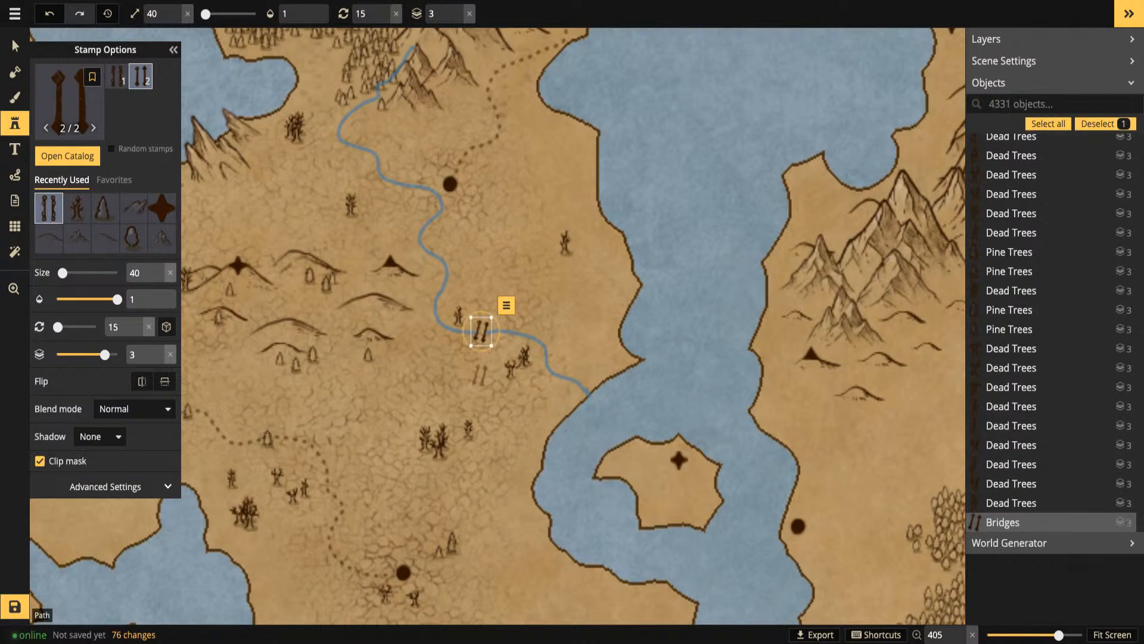
pyautogui.moveTo(481, 331); pyautogui.dragTo(480, 334)
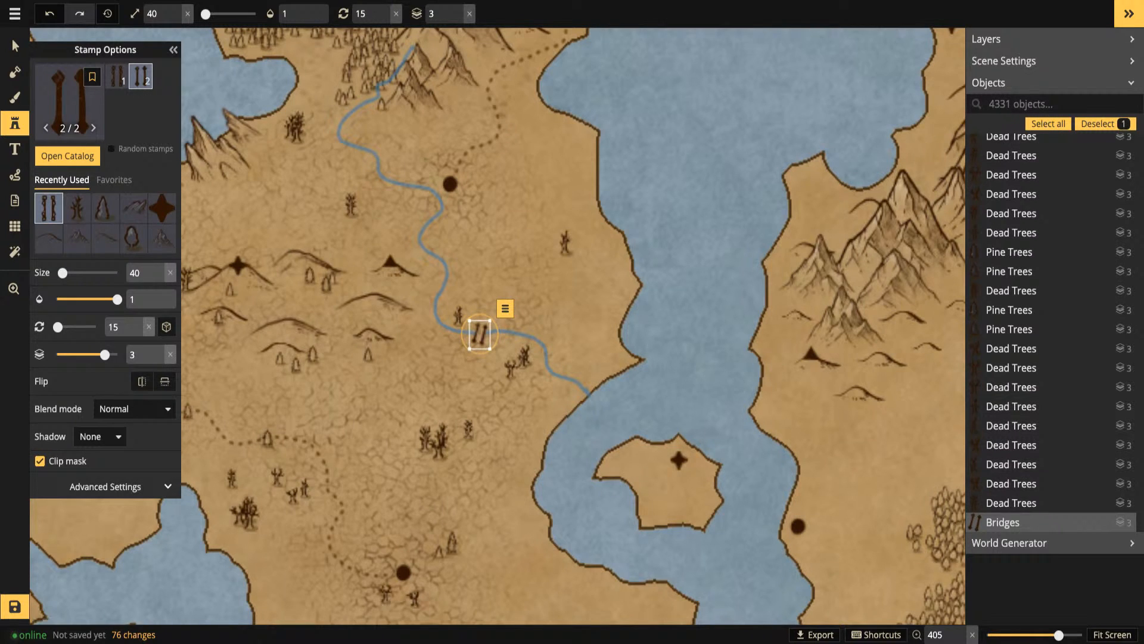
pyautogui.press('Escape')
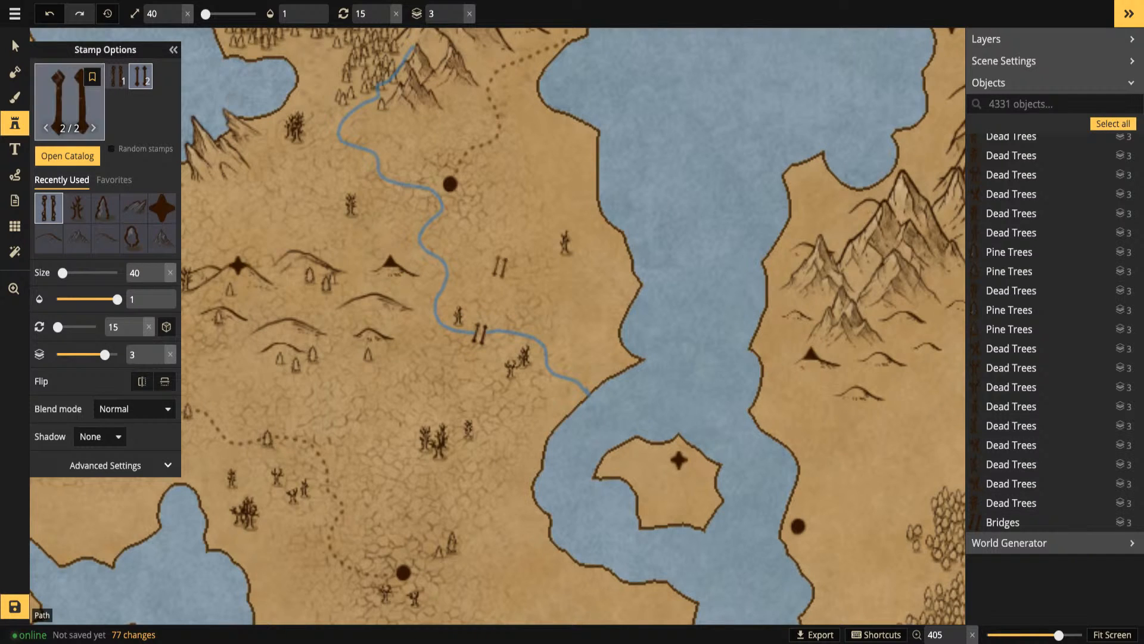
# Nudge the northeastern town east of the river and place a size-50 bridge beside it, rotated 60 degrees and on layer 3
pyautogui.click(15, 46)
pyautogui.moveTo(450, 184); pyautogui.dragTo(459, 185)
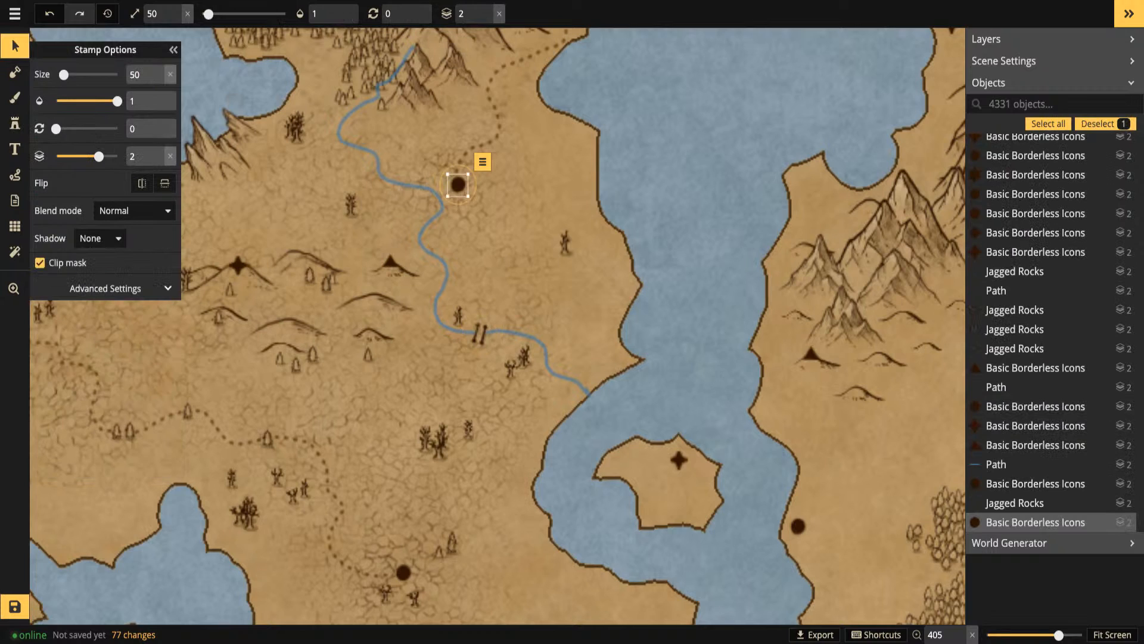
pyautogui.click(15, 123)
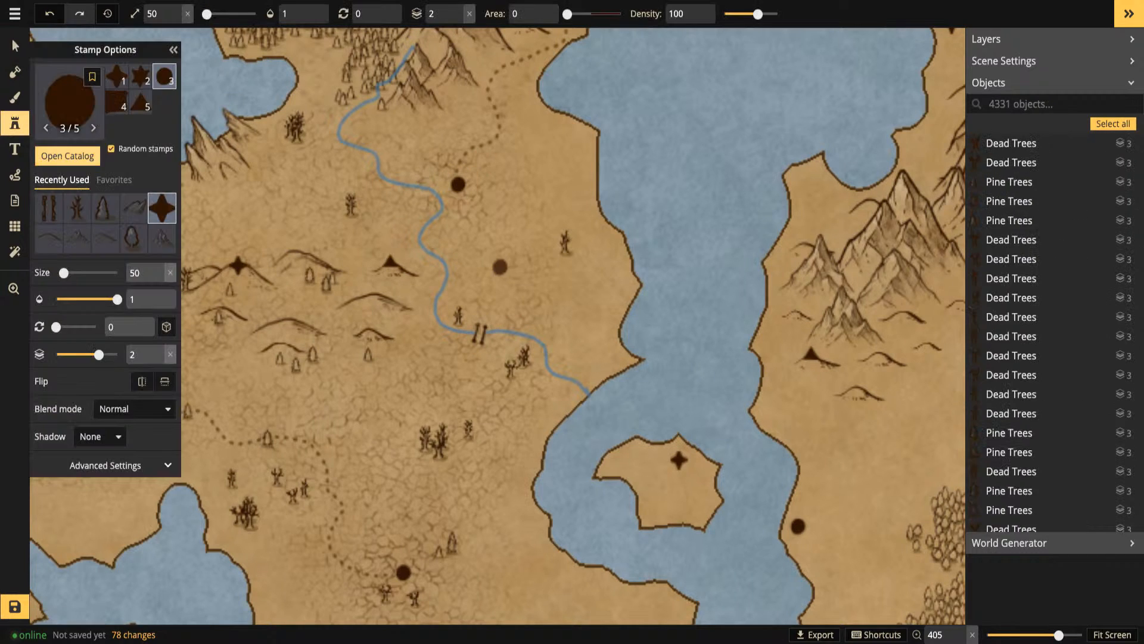
pyautogui.click(49, 208)
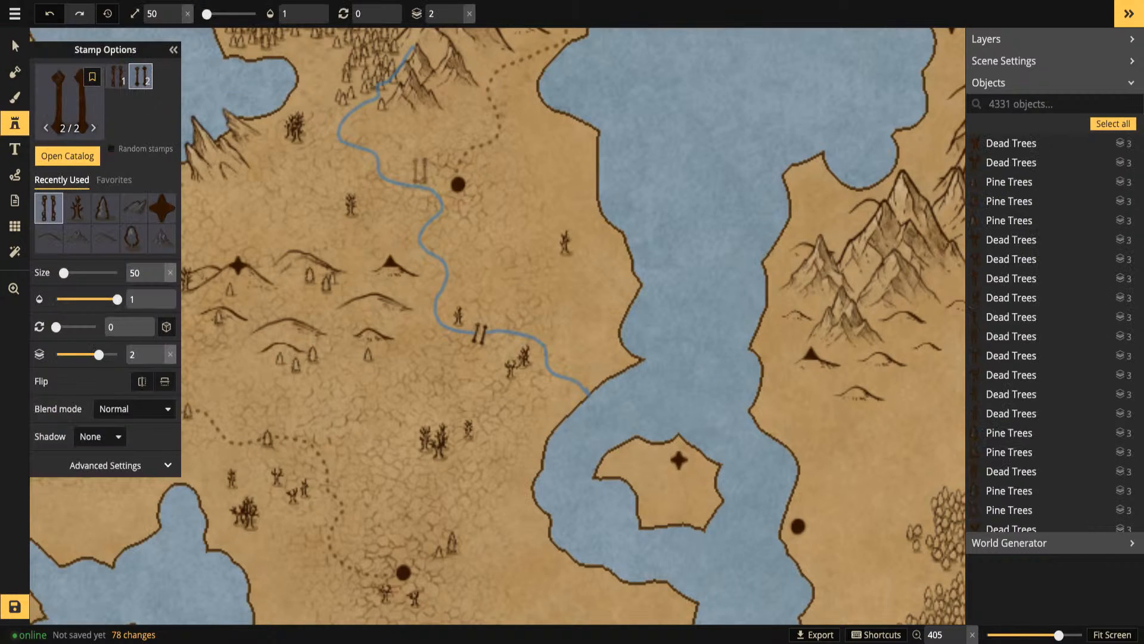
pyautogui.scroll(4, 430, 208)
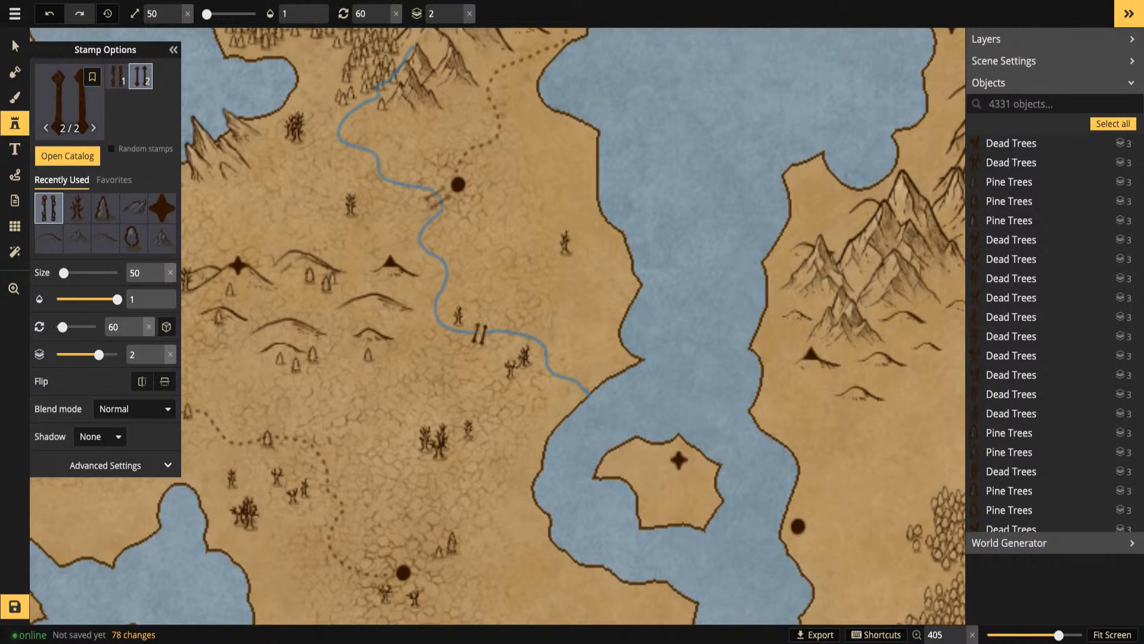
pyautogui.click(437, 197)
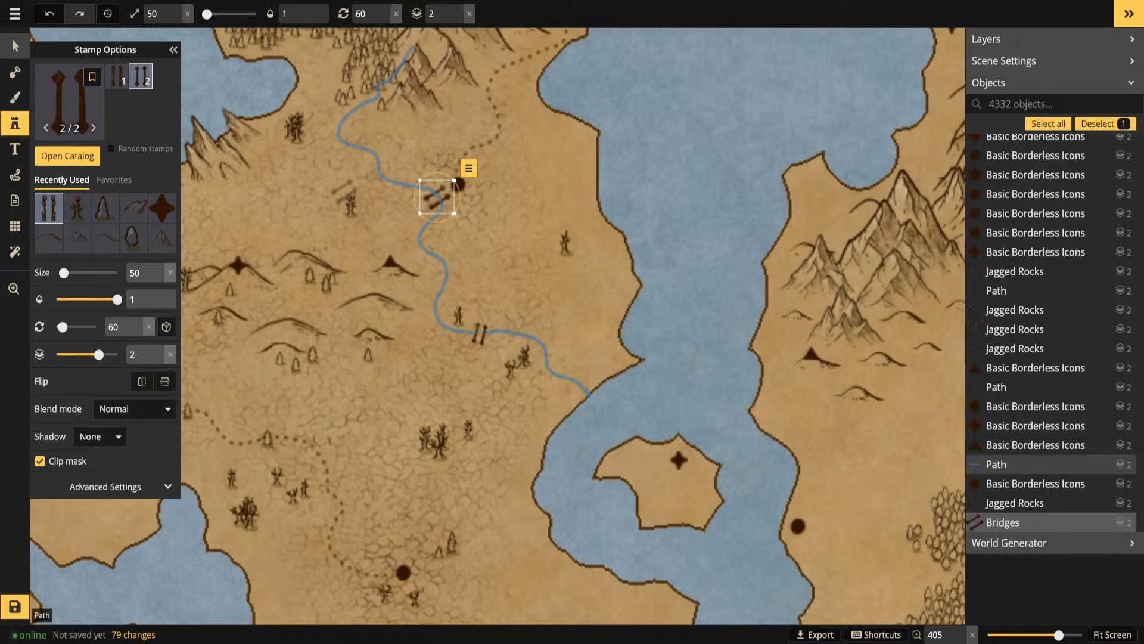
pyautogui.click(15, 45)
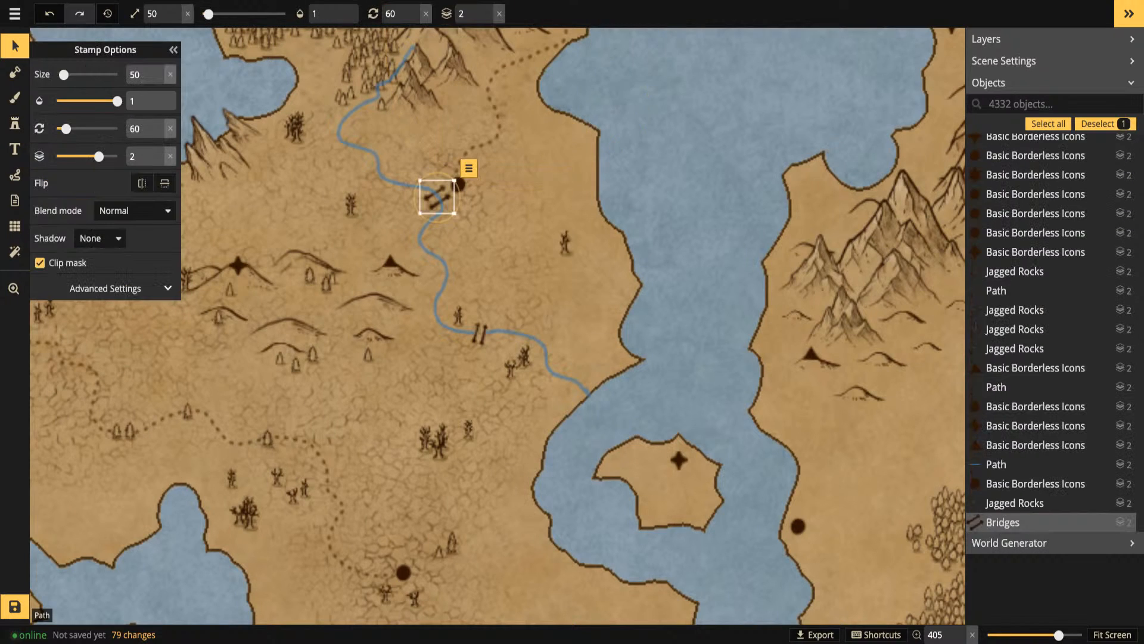
pyautogui.click(487, 9)
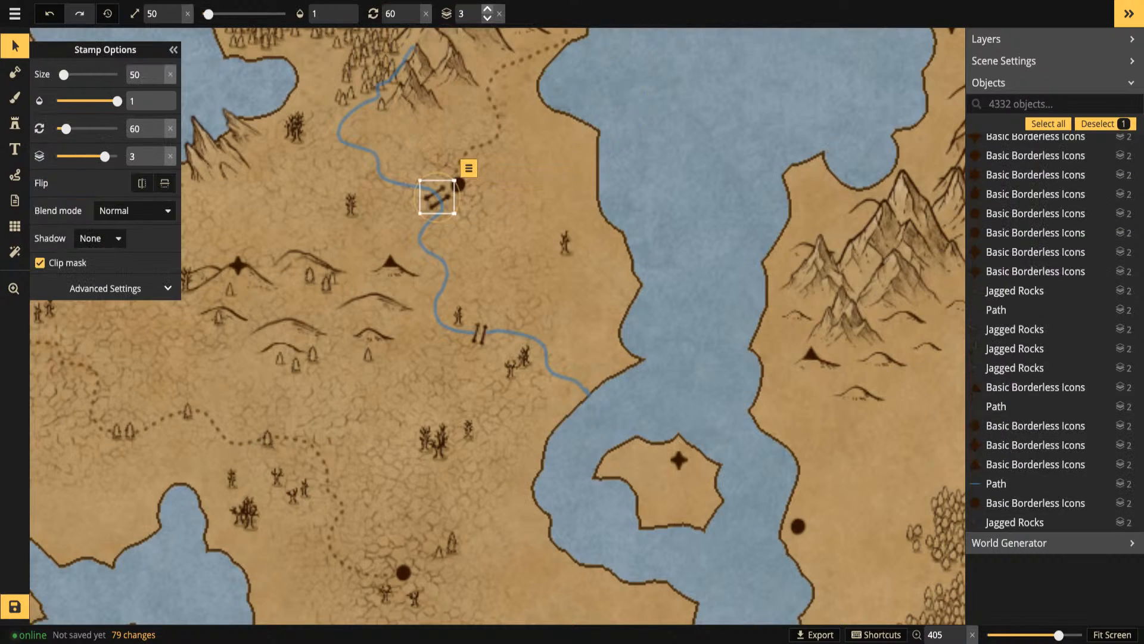
pyautogui.press('Escape')
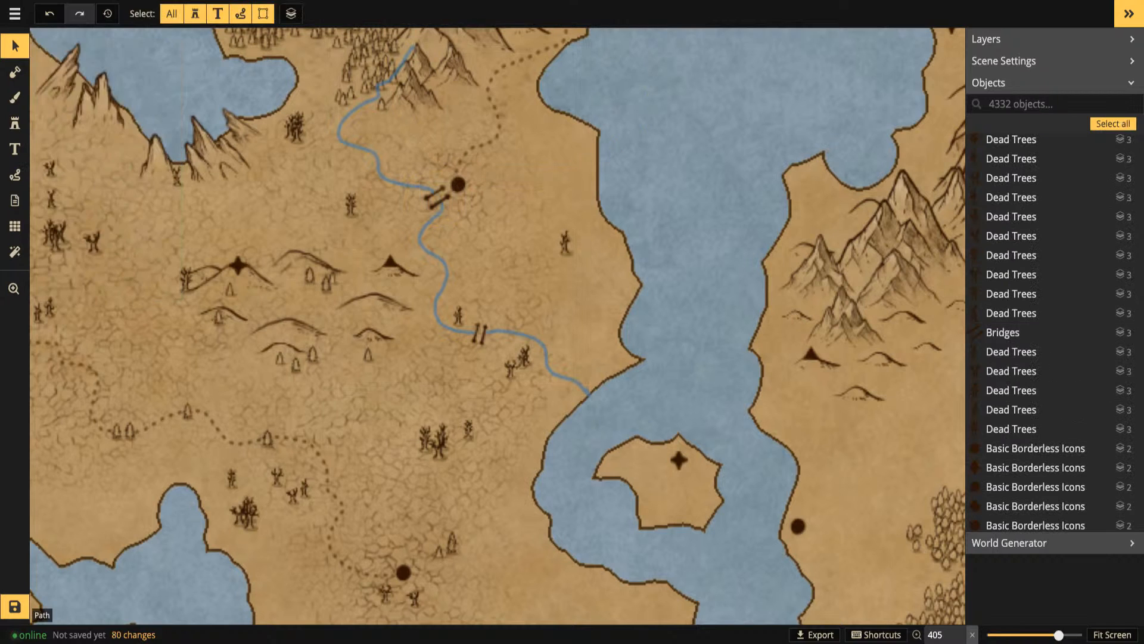
# Draw a brown dotted path 1.1 wide from the northeastern town over the lower bridge to the southern town
pyautogui.click(15, 174)
pyautogui.scroll(-5, 491, 363)
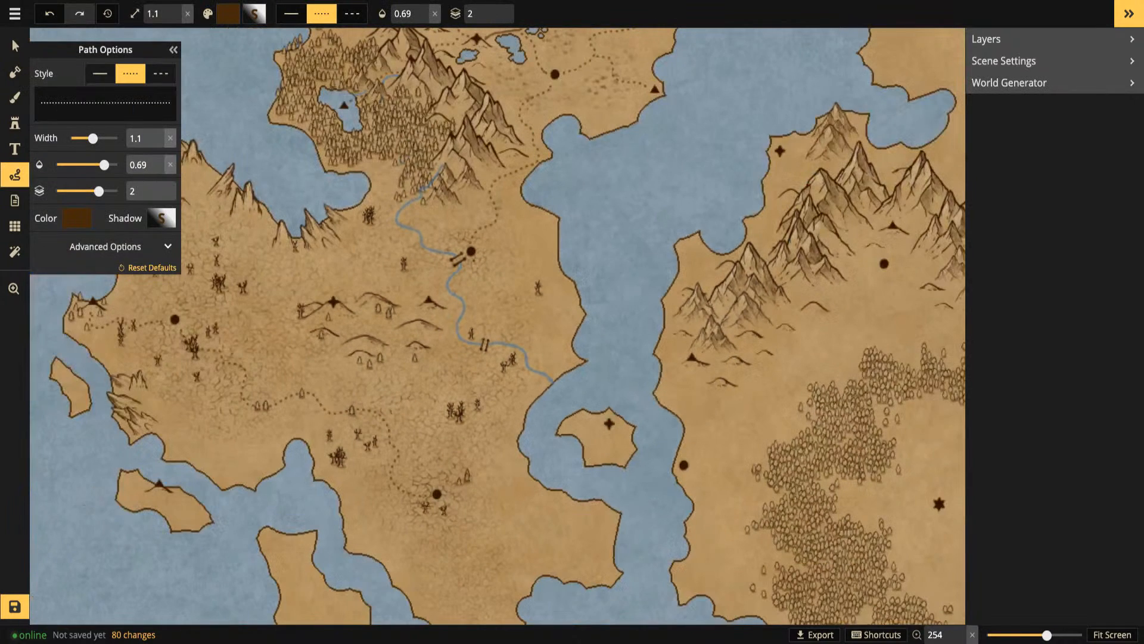
pyautogui.press('Escape')
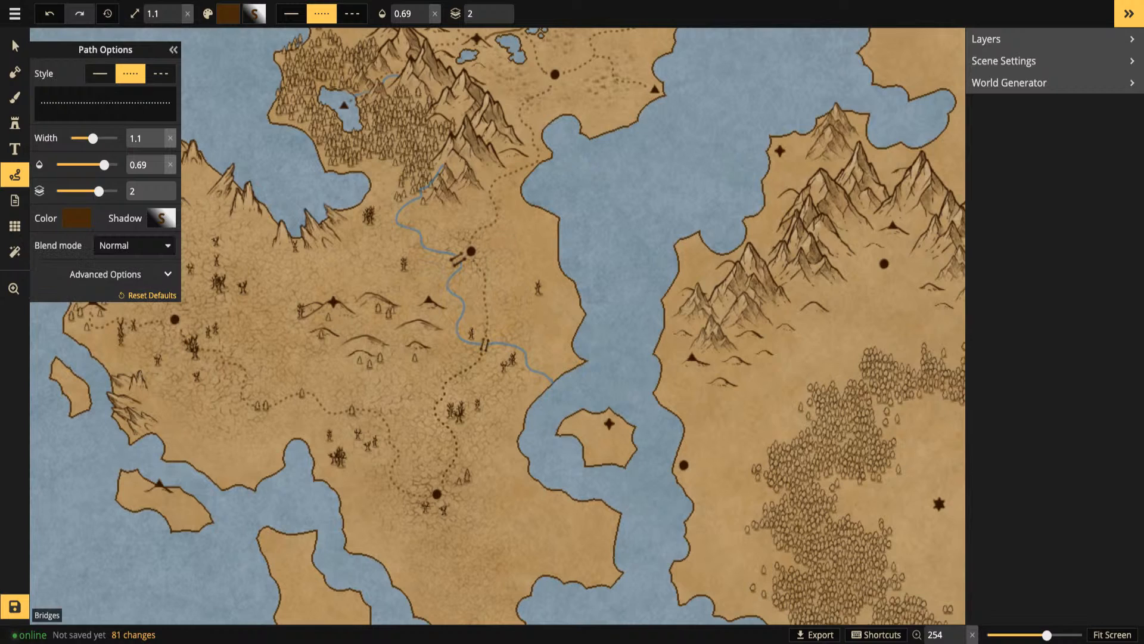
# Draw dotted paths from the upper bridge north of the hills to the western town, and from the star-marked hill site to the southern path
pyautogui.press('Escape')
pyautogui.moveTo(451, 266); pyautogui.dragTo(414, 287)
pyautogui.moveTo(332, 260)
pyautogui.mouseDown()
pyautogui.moveTo(310, 260)
pyautogui.moveTo(273, 300)
pyautogui.mouseUp()
pyautogui.moveTo(204, 309); pyautogui.dragTo(185, 311)
pyautogui.moveTo(337, 311); pyautogui.dragTo(334, 308)
# Examine the southwestern landmass's new paths and bridges against the rest of the world map
pyautogui.scroll(-5, 334, 309)
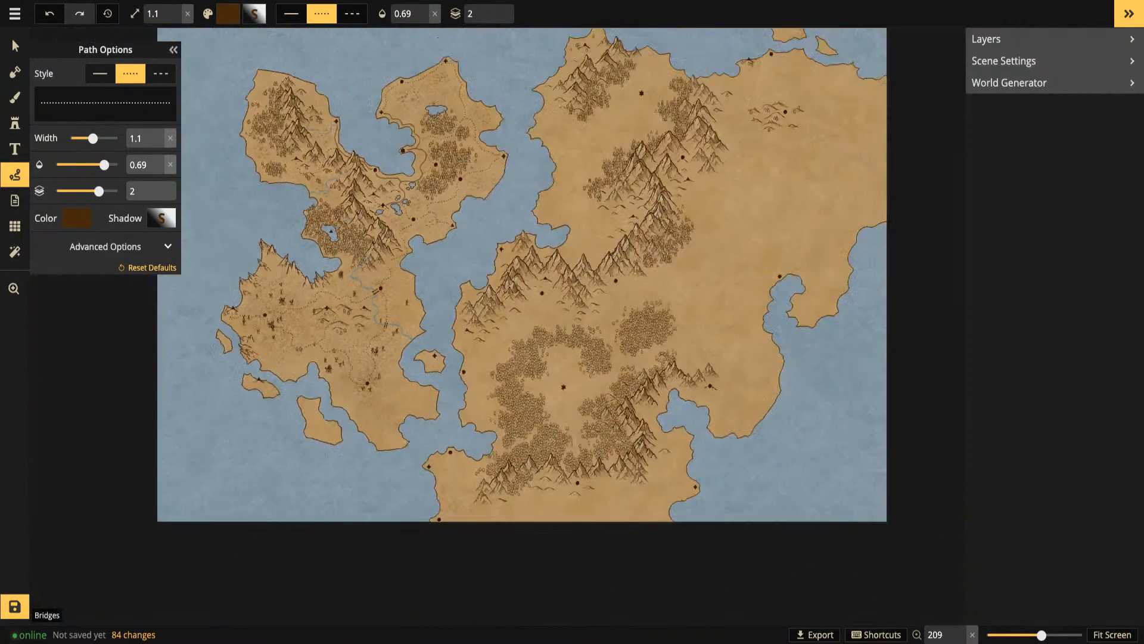
pyautogui.press('space')
pyautogui.moveTo(334, 309); pyautogui.dragTo(364, 297)
pyautogui.press('space')
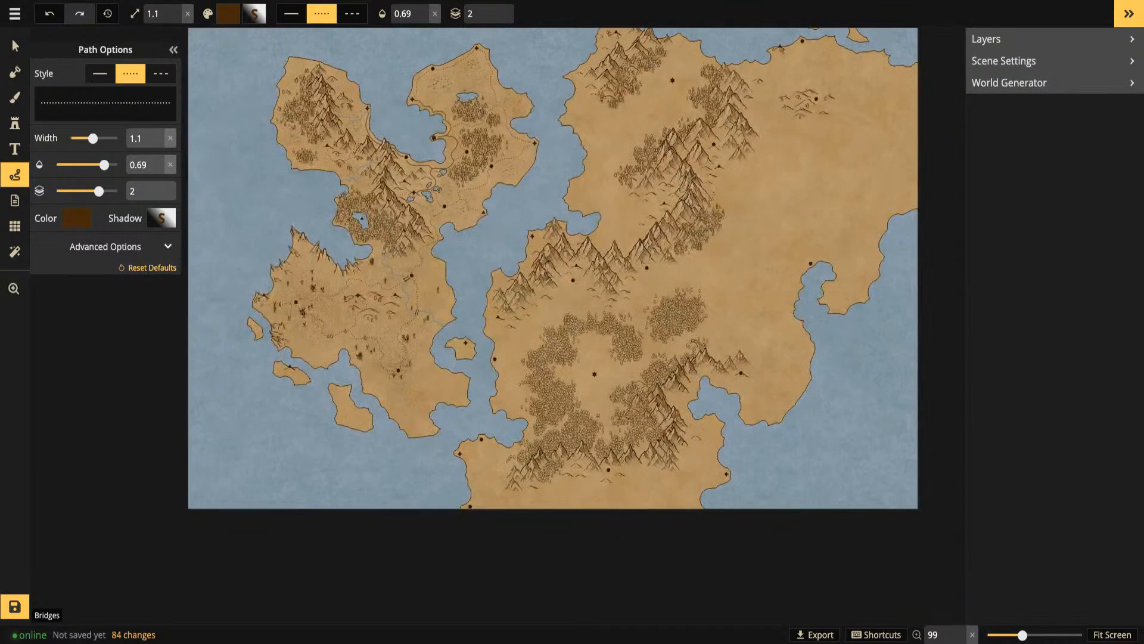
pyautogui.scroll(3, 232, 370)
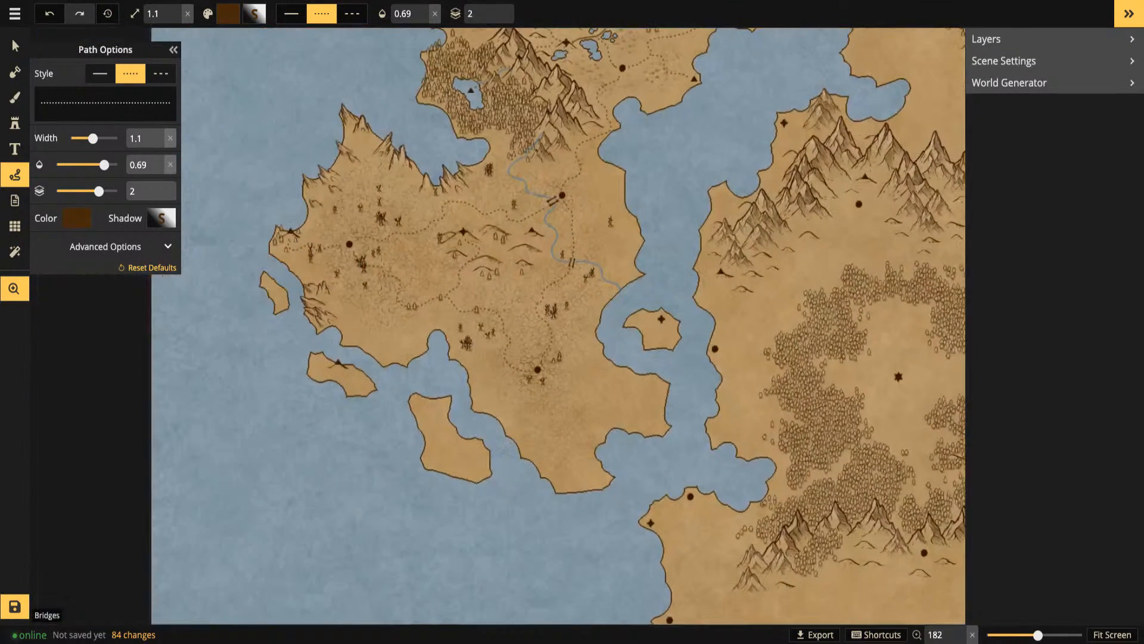
pyautogui.press('space')
pyautogui.moveTo(268, 179); pyautogui.dragTo(170, 314)
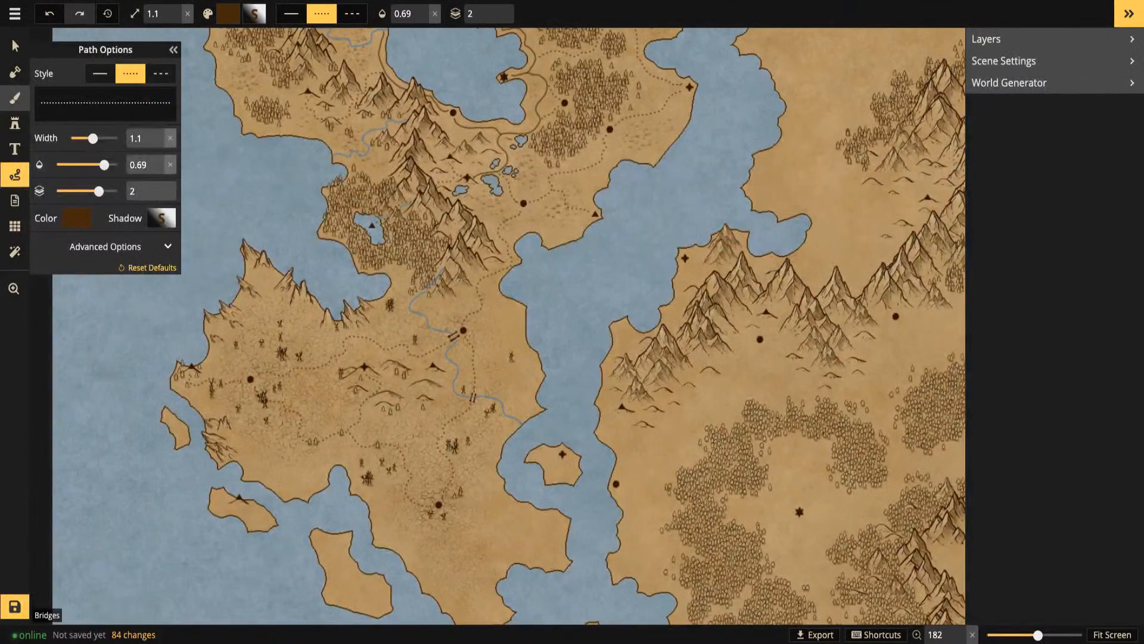
# Paint speckled foreground texture with a round size-17 brush over the southeastern peninsula and the landmass's southern tip
pyautogui.click(15, 97)
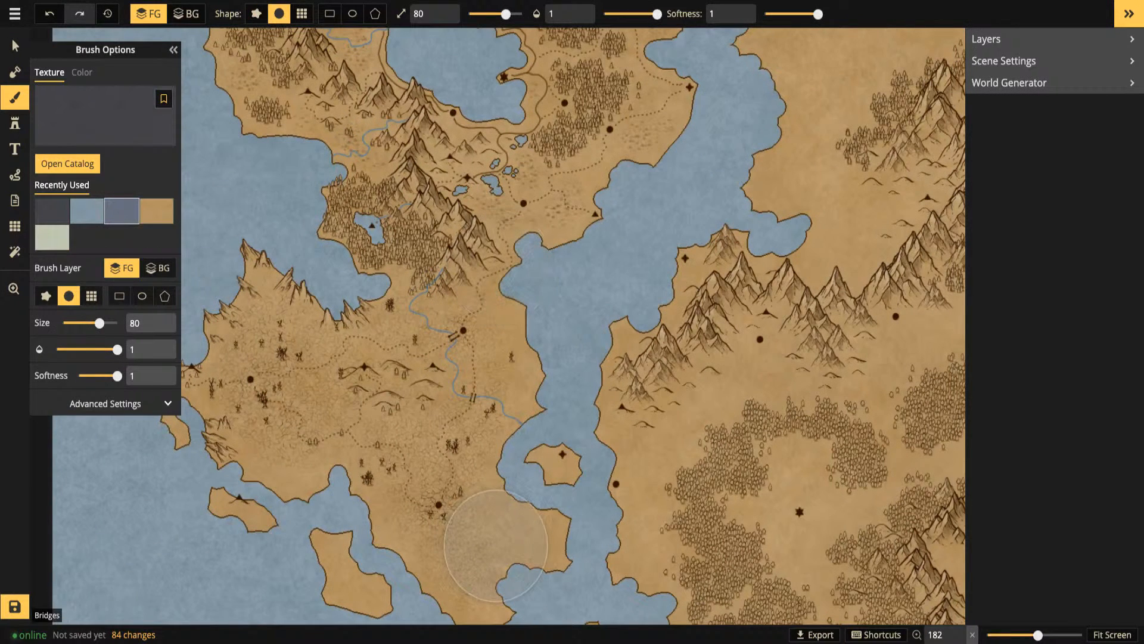
pyautogui.click(487, 14)
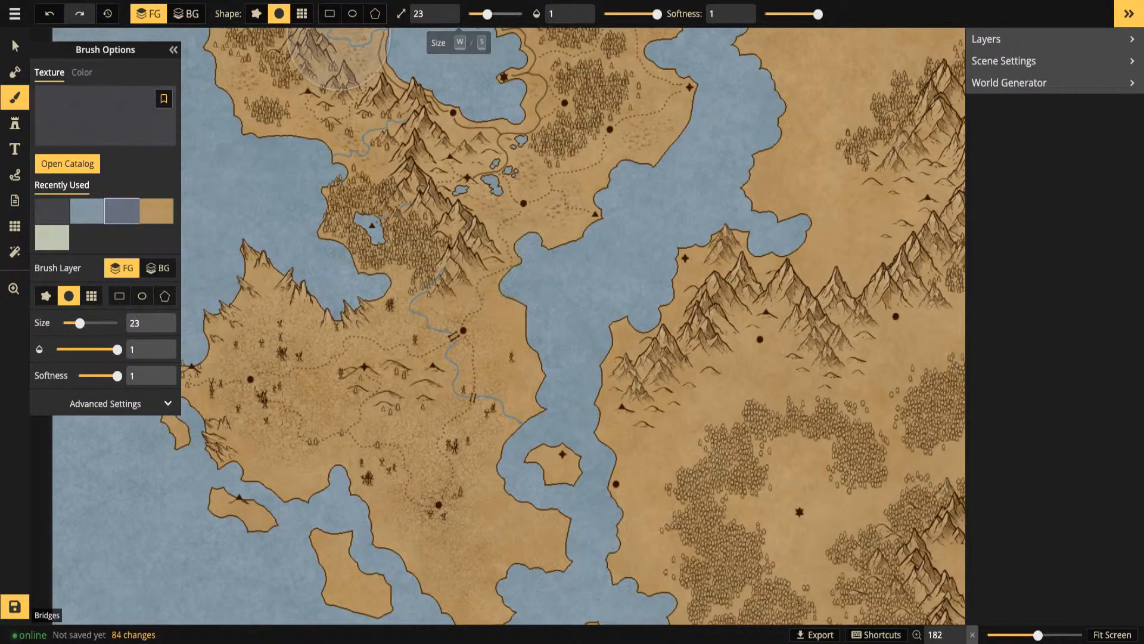
pyautogui.press('space')
pyautogui.moveTo(443, 467); pyautogui.dragTo(459, 292)
pyautogui.scroll(2, 457, 292)
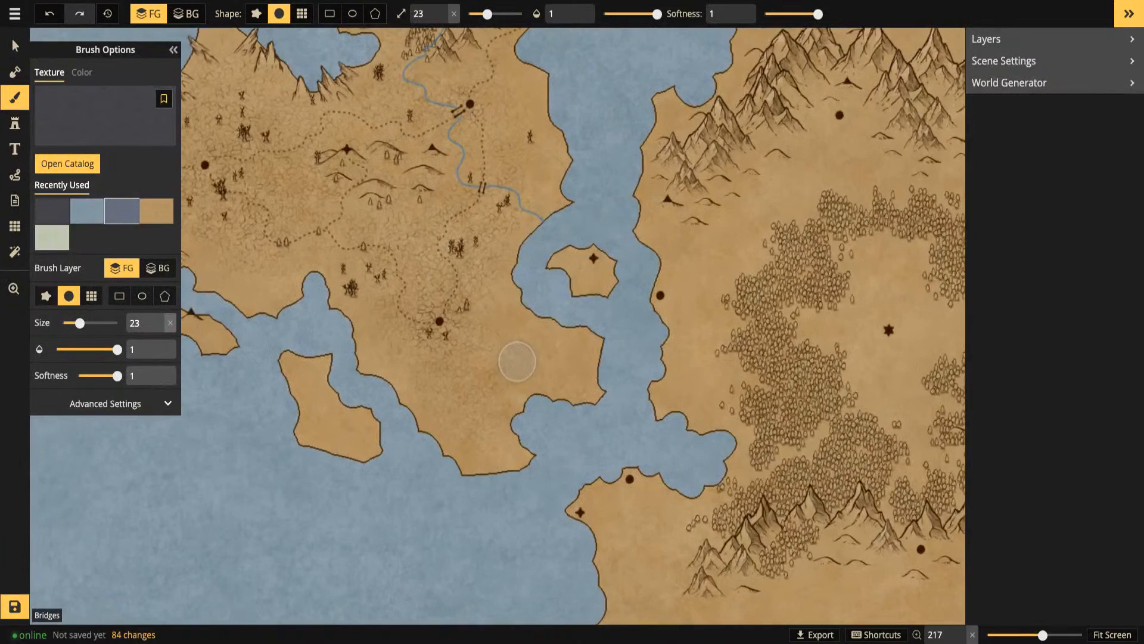
pyautogui.scroll(1, 464, 312)
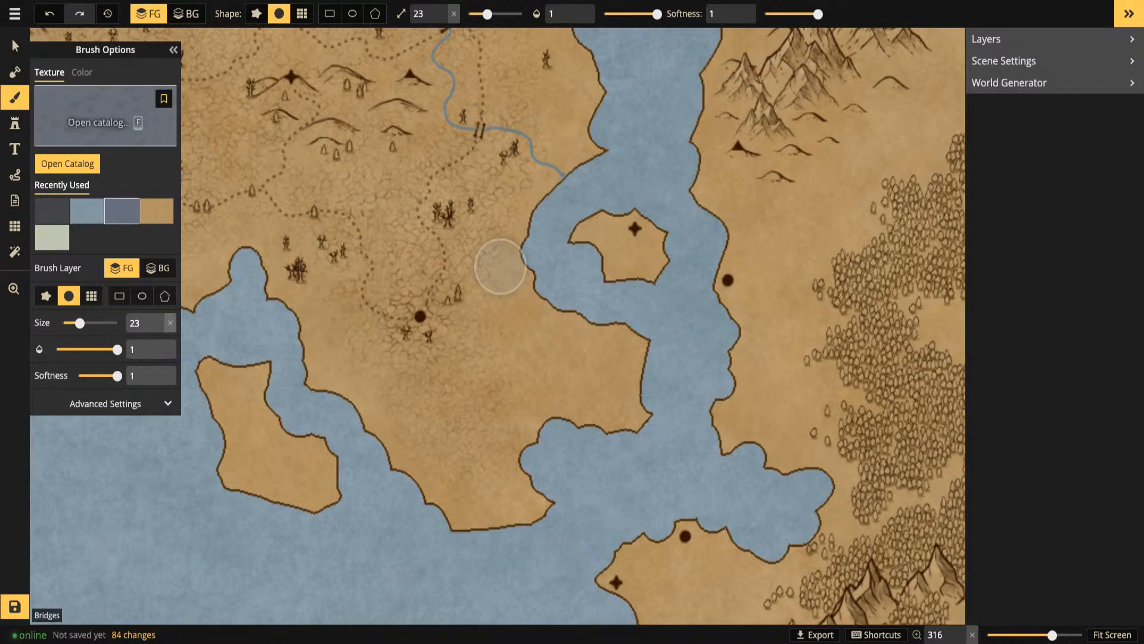
pyautogui.moveTo(488, 14); pyautogui.dragTo(484, 14)
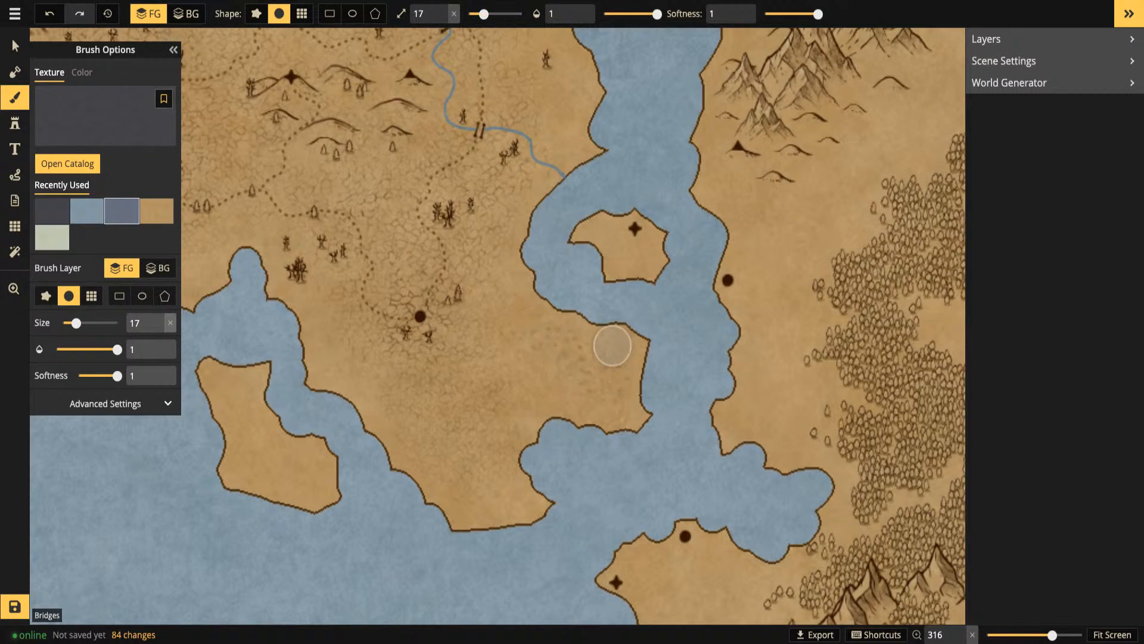
pyautogui.click(610, 340)
pyautogui.moveTo(580, 339)
pyautogui.mouseDown()
pyautogui.moveTo(612, 366)
pyautogui.moveTo(654, 365)
pyautogui.mouseUp()
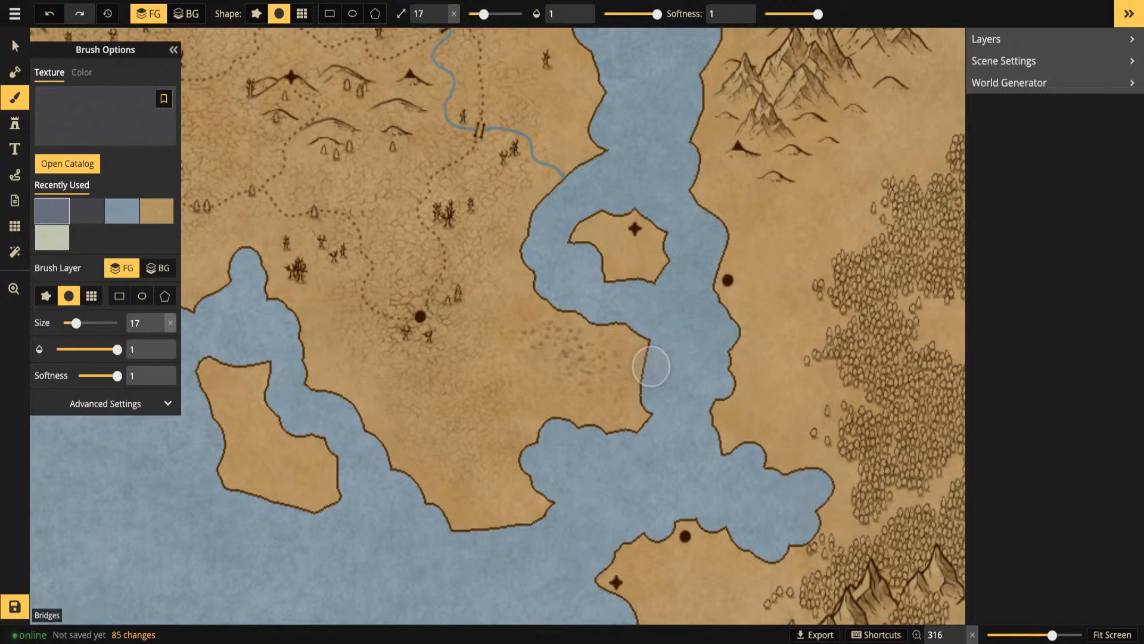
pyautogui.click(479, 496)
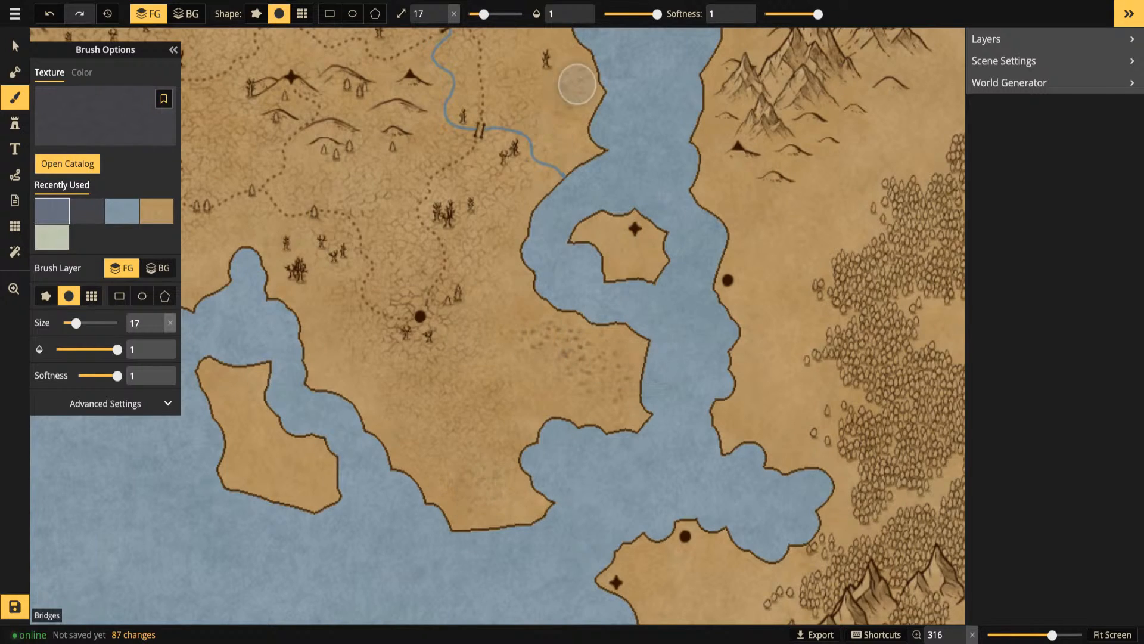
# Paint the same speckled texture along the east coast north of the river mouth and on the south coast west of the narrow bay
pyautogui.click(561, 114)
pyautogui.click(574, 82)
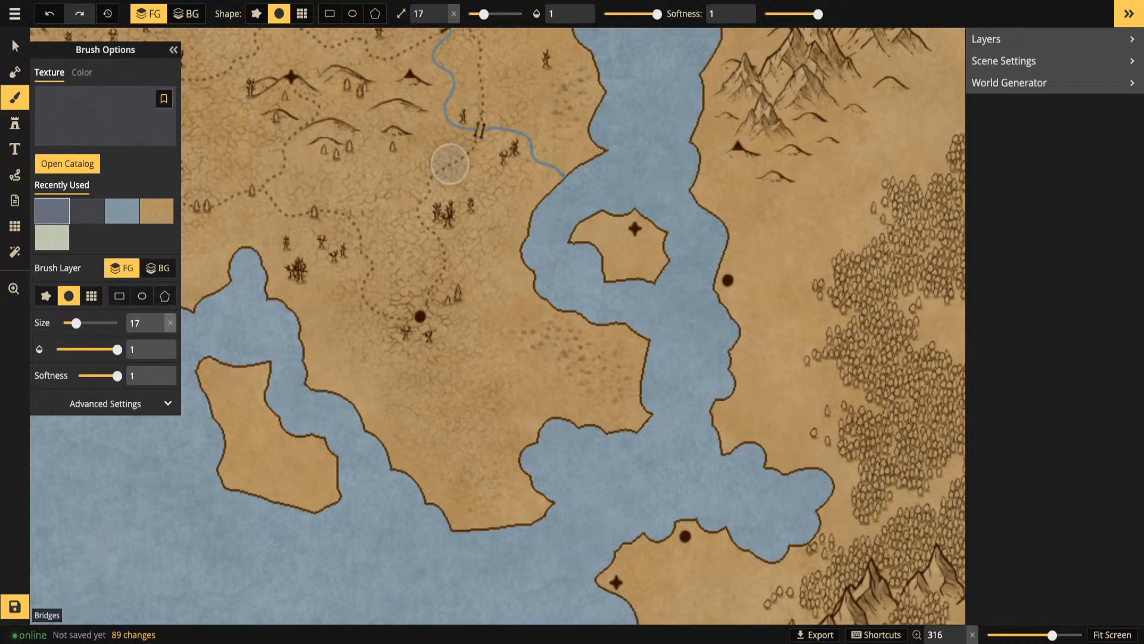
pyautogui.moveTo(302, 309); pyautogui.dragTo(709, 394)
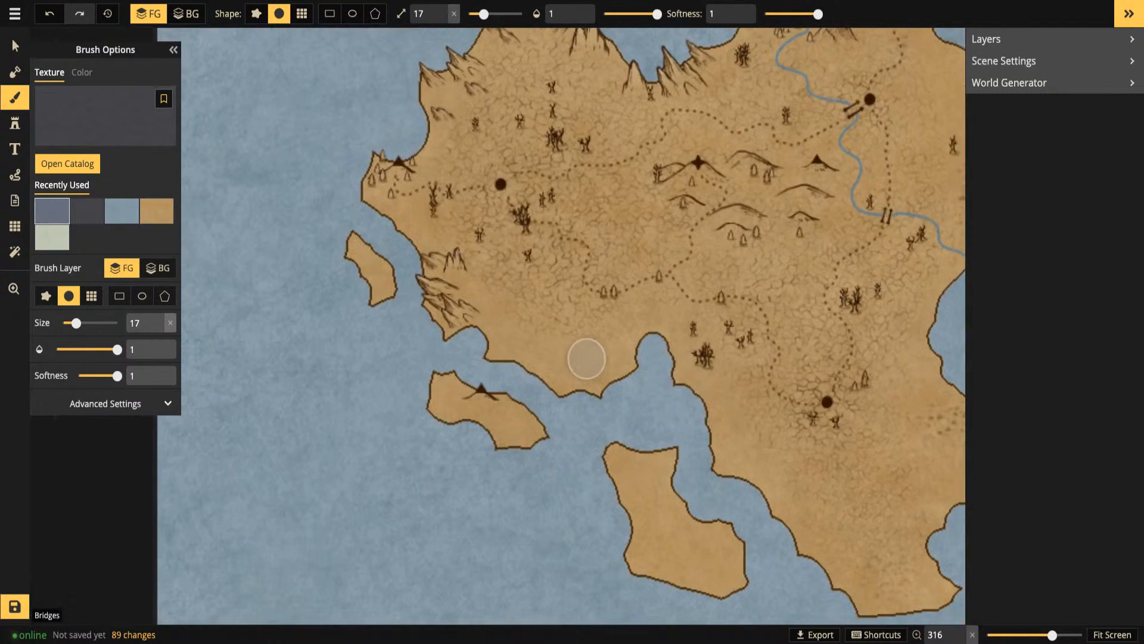
pyautogui.moveTo(537, 352)
pyautogui.mouseDown()
pyautogui.moveTo(612, 354)
pyautogui.moveTo(544, 359)
pyautogui.moveTo(558, 369)
pyautogui.moveTo(583, 341)
pyautogui.mouseUp()
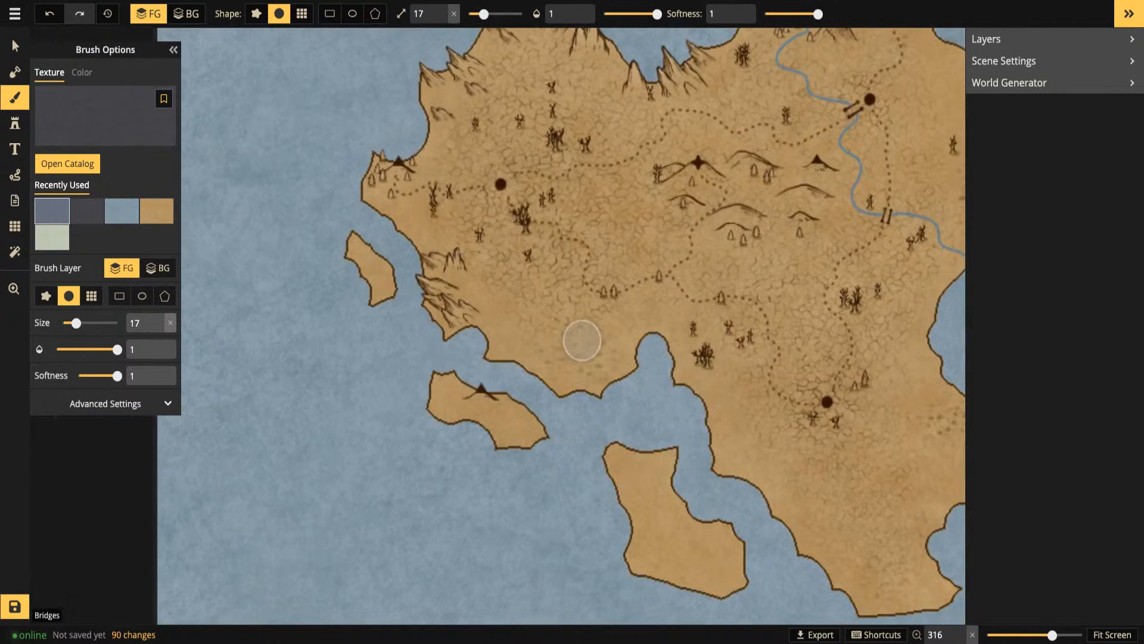
# Paint speckled foreground texture with the size-17 brush over the large southern island and the small star-marked island east of the landmass
pyautogui.moveTo(713, 480); pyautogui.dragTo(575, 320)
pyautogui.moveTo(529, 388)
pyautogui.mouseDown()
pyautogui.moveTo(562, 396)
pyautogui.moveTo(560, 369)
pyautogui.moveTo(510, 342)
pyautogui.mouseUp()
pyautogui.moveTo(553, 397)
pyautogui.mouseDown()
pyautogui.moveTo(560, 403)
pyautogui.moveTo(522, 358)
pyautogui.mouseUp()
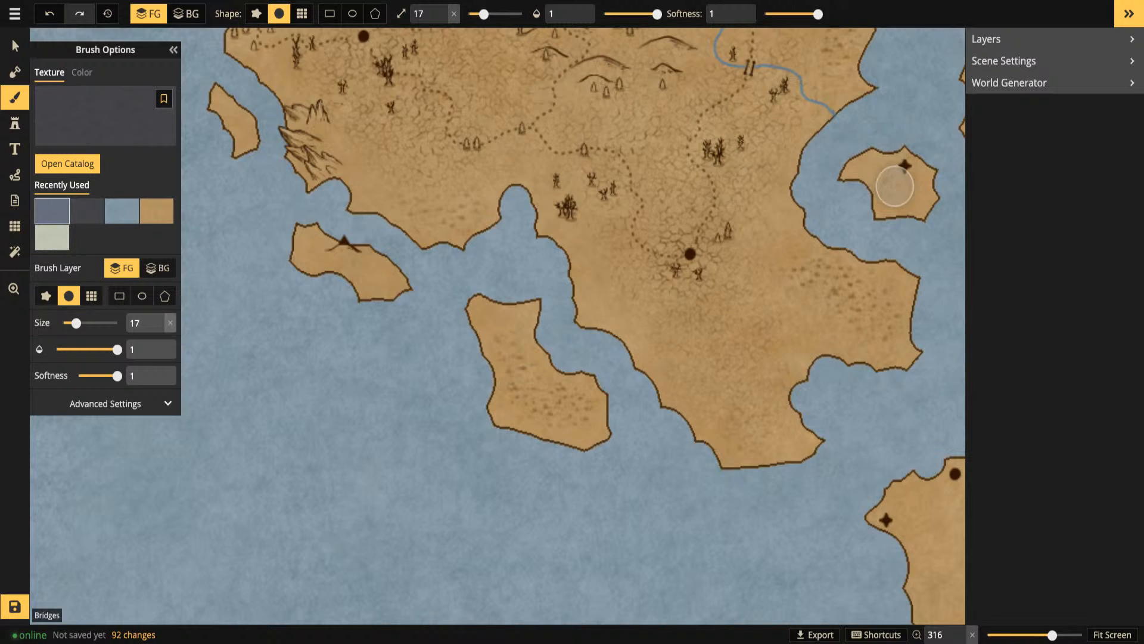
pyautogui.moveTo(908, 195); pyautogui.dragTo(902, 179)
pyautogui.scroll(-3, 802, 179)
pyautogui.moveTo(830, 151)
pyautogui.mouseDown()
pyautogui.moveTo(719, 210)
pyautogui.moveTo(487, 293)
pyautogui.mouseUp()
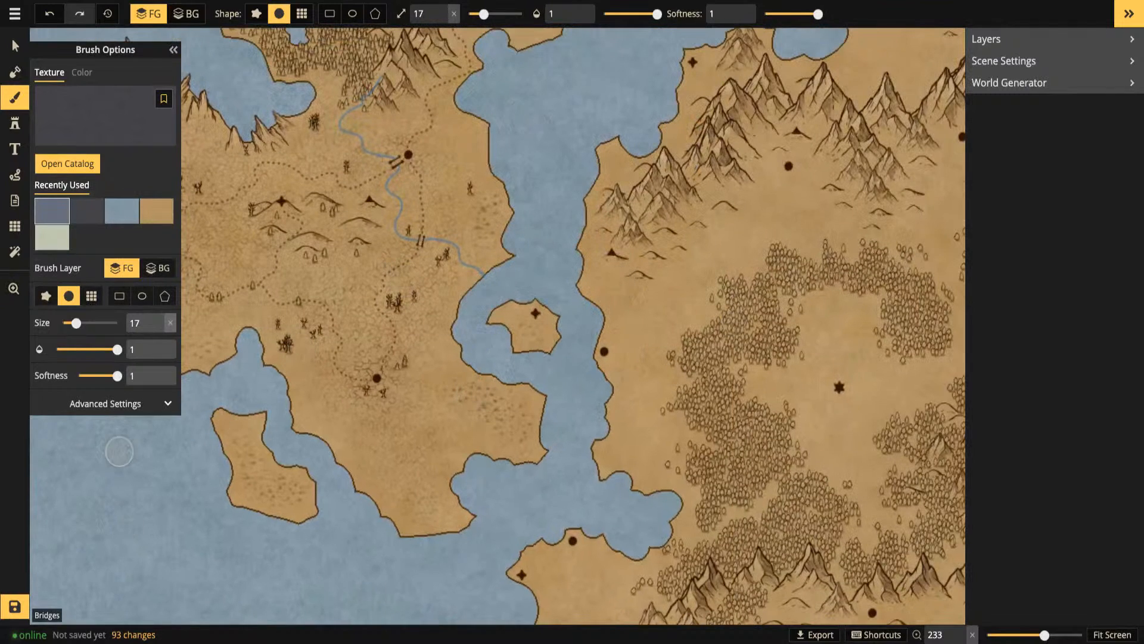
# Review the whole world map and save it
pyautogui.click(14, 46)
pyautogui.scroll(-6, 482, 349)
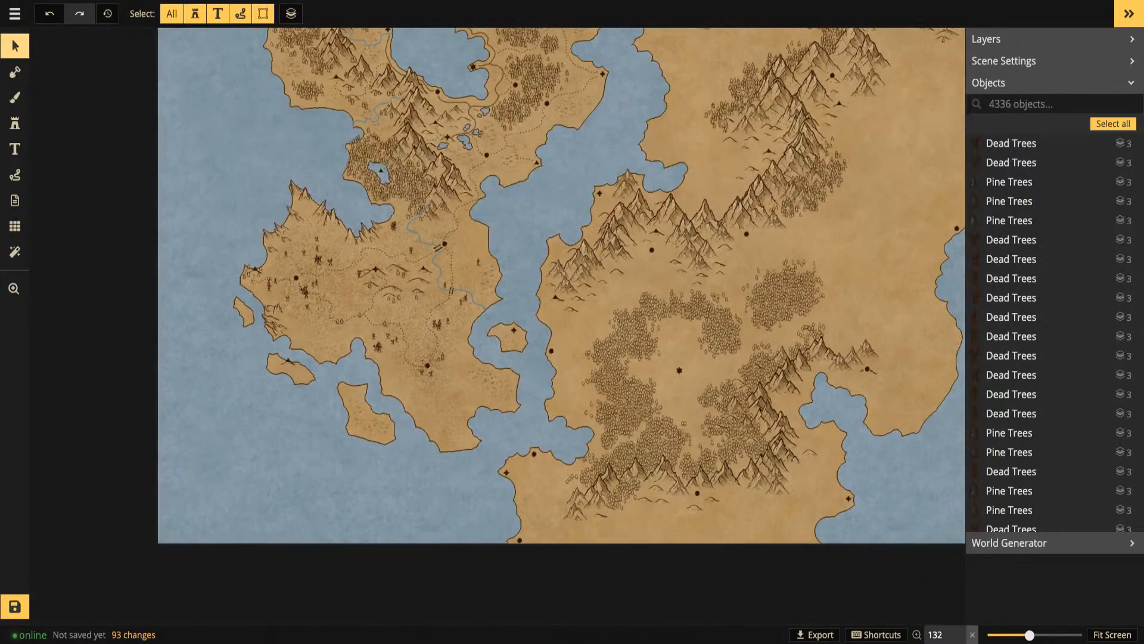
pyautogui.moveTo(482, 349); pyautogui.dragTo(429, 424)
pyautogui.scroll(-2, 483, 384)
pyautogui.moveTo(691, 482); pyautogui.dragTo(614, 535)
pyautogui.scroll(-2, 730, 434)
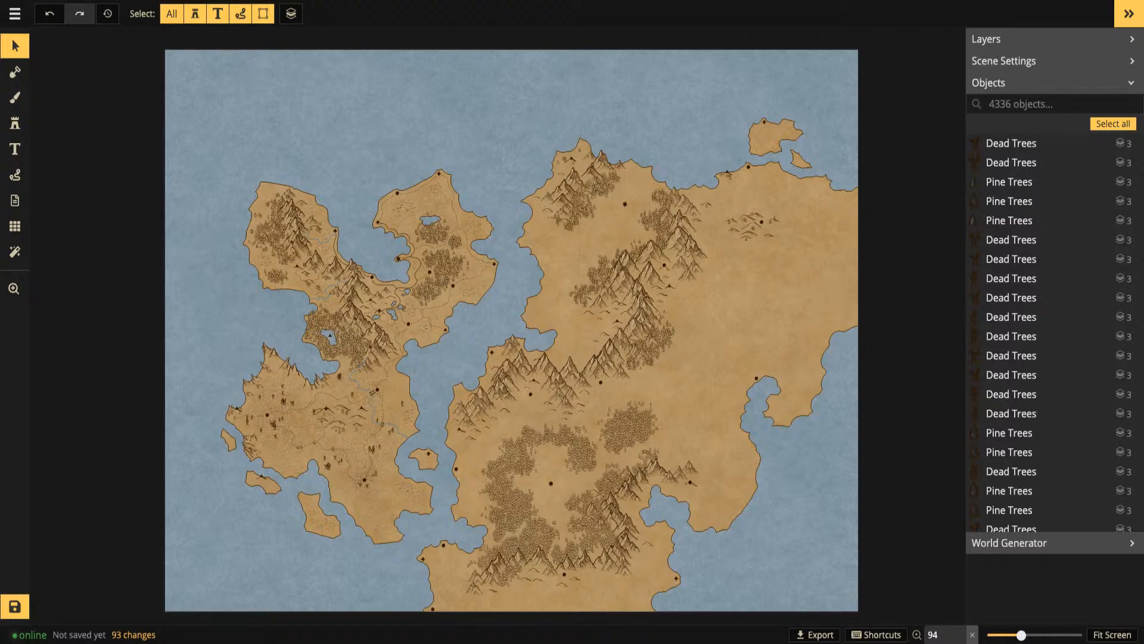
pyautogui.click(15, 606)
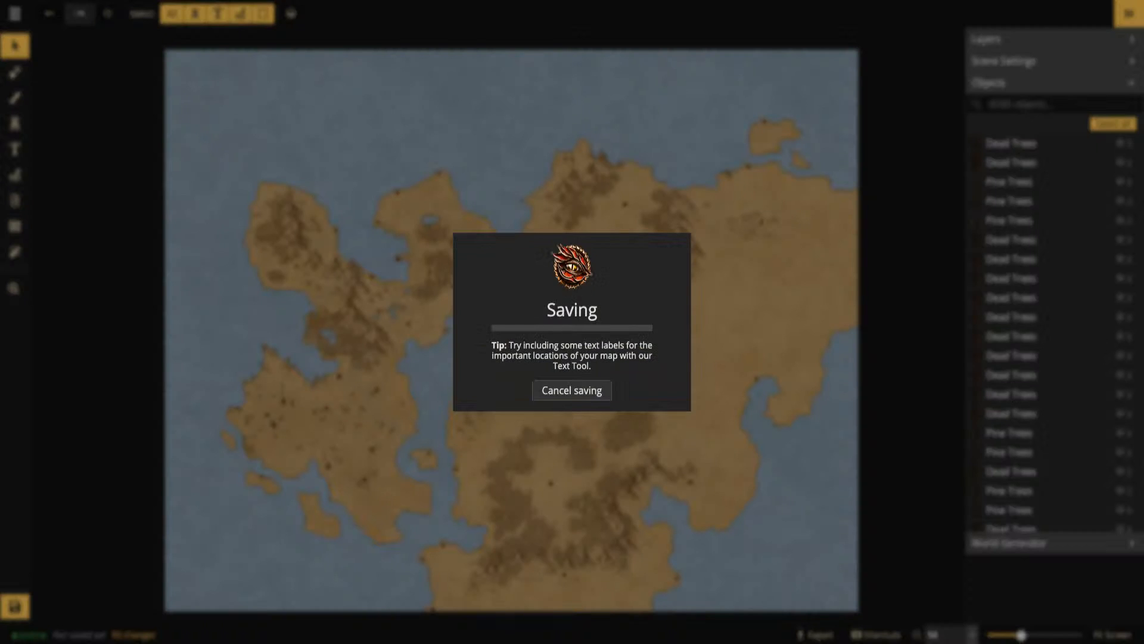
# Switch to YouTube Studio to check the live stream's chat and analytics during the save, and return to the map editor
pyautogui.hotkey('alt', 'Tab')
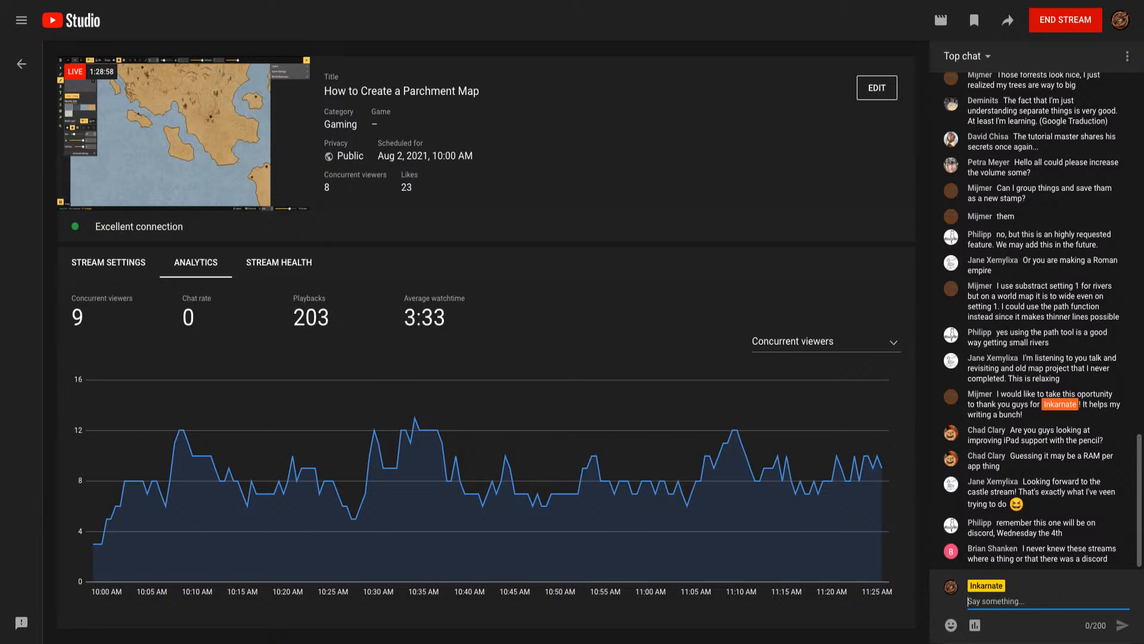
pyautogui.hotkey('alt', 'Tab')
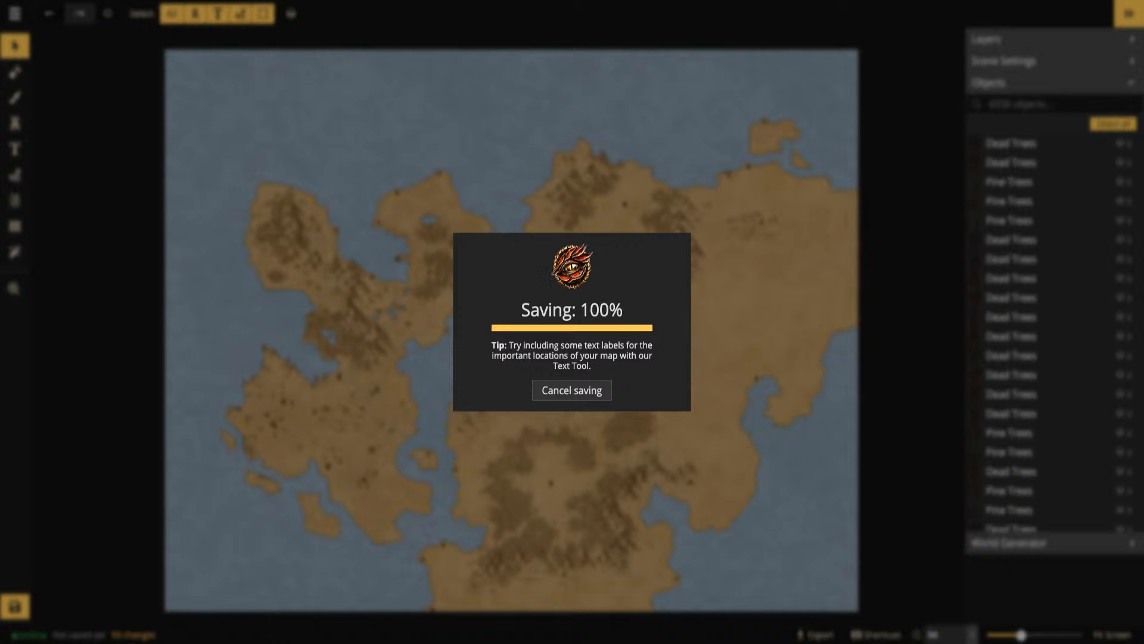
pyautogui.hotkey('alt', 'Tab')
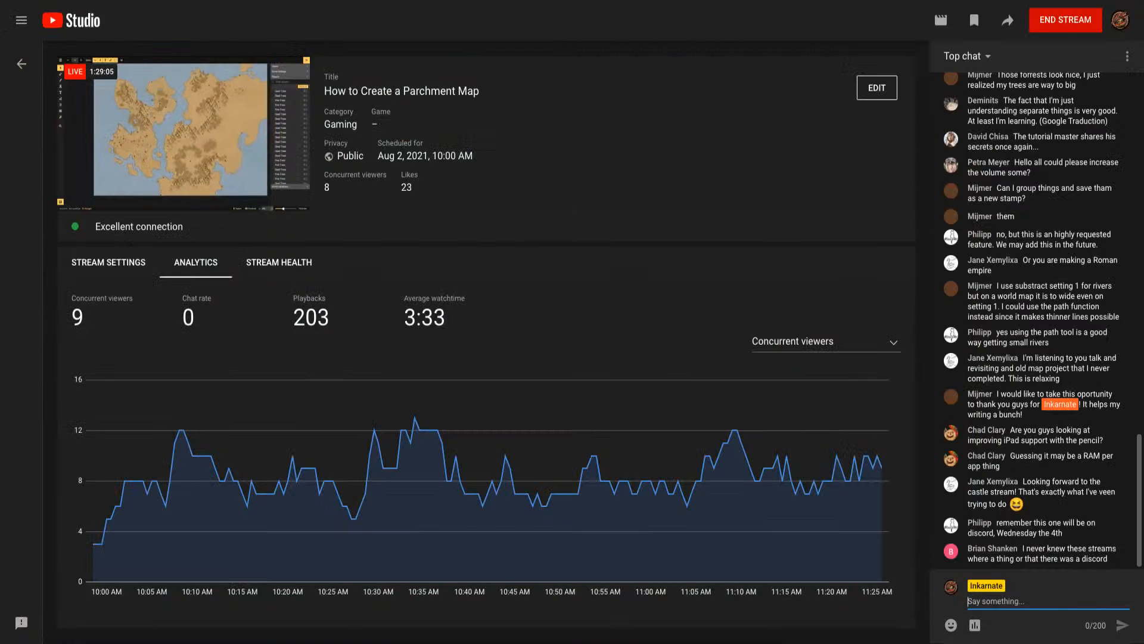
pyautogui.hotkey('alt', 'Tab')
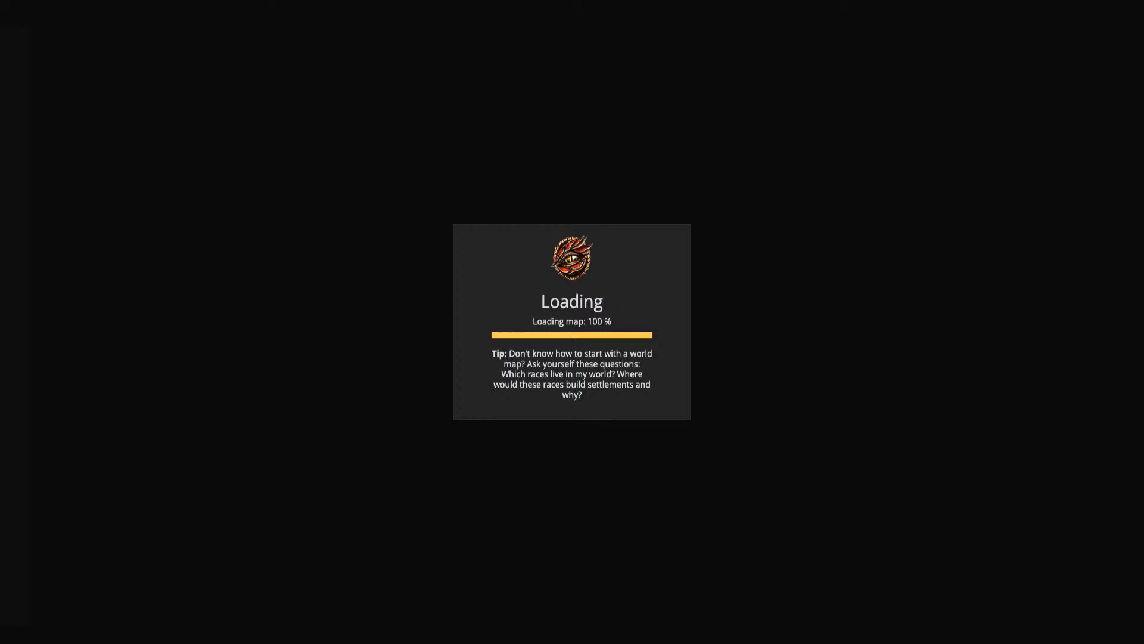
pyautogui.press('Escape')
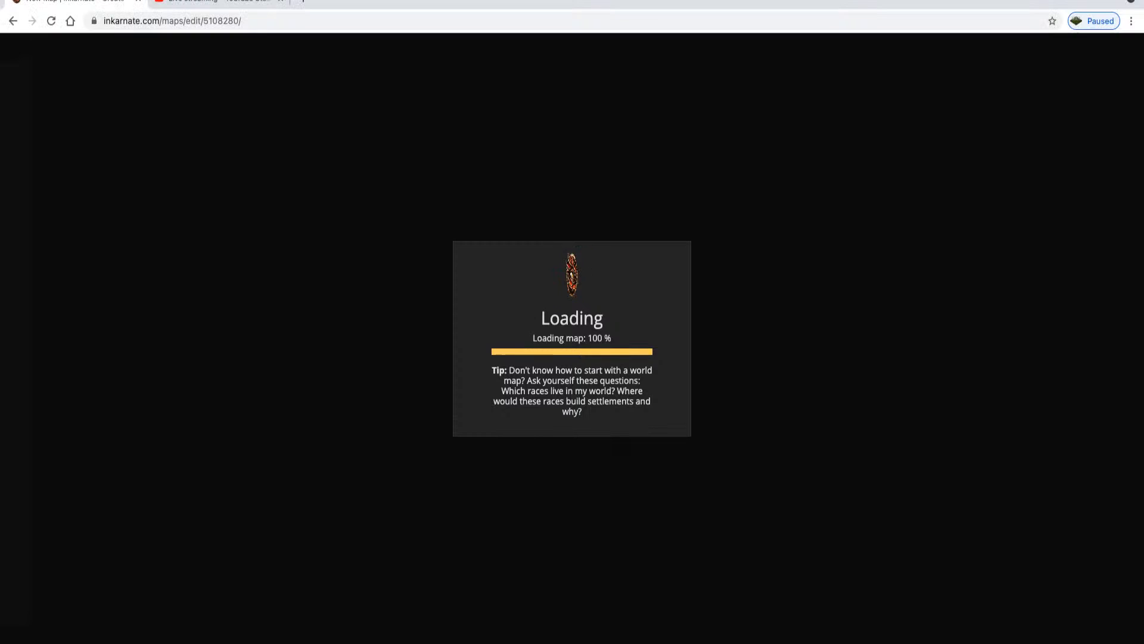
pyautogui.click(219, 3)
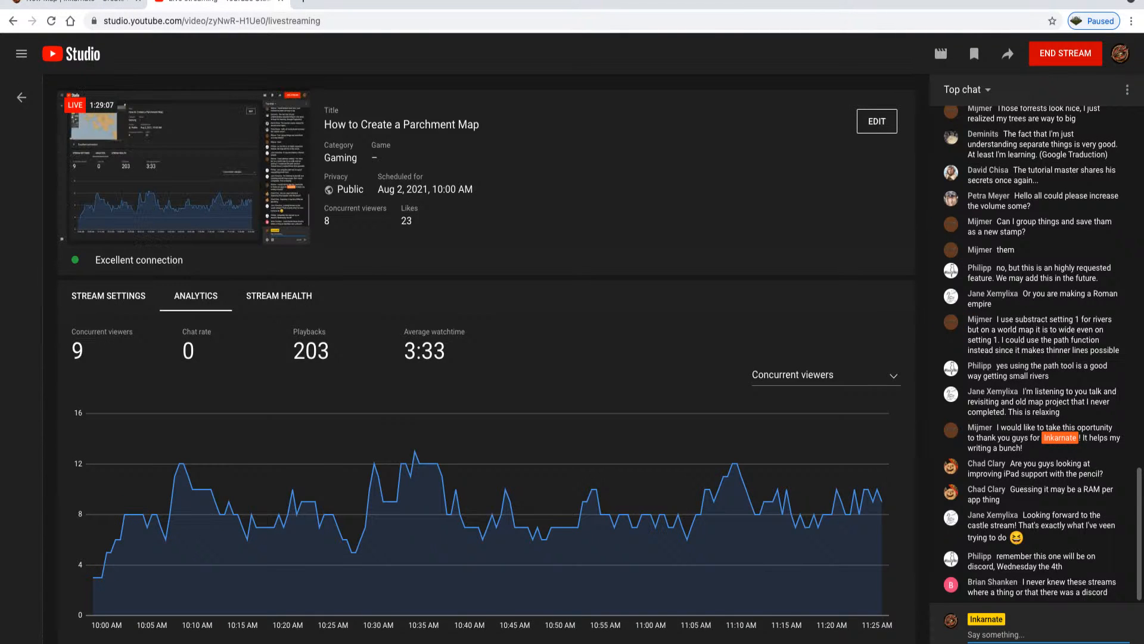
pyautogui.press('F11')
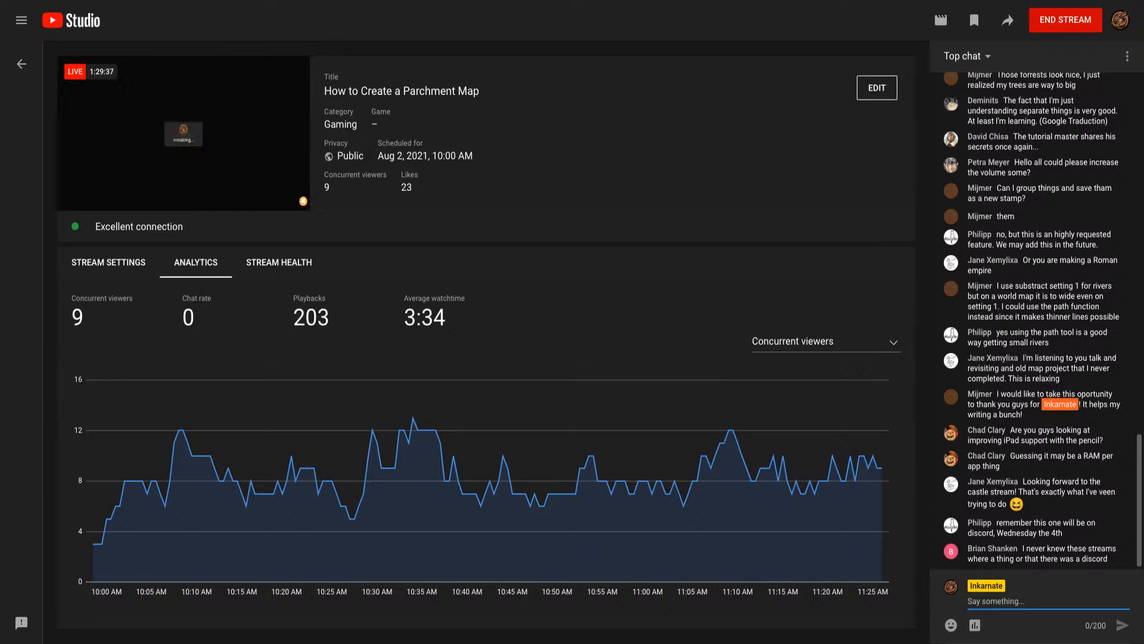
pyautogui.hotkey('ctrl', 'Tab')
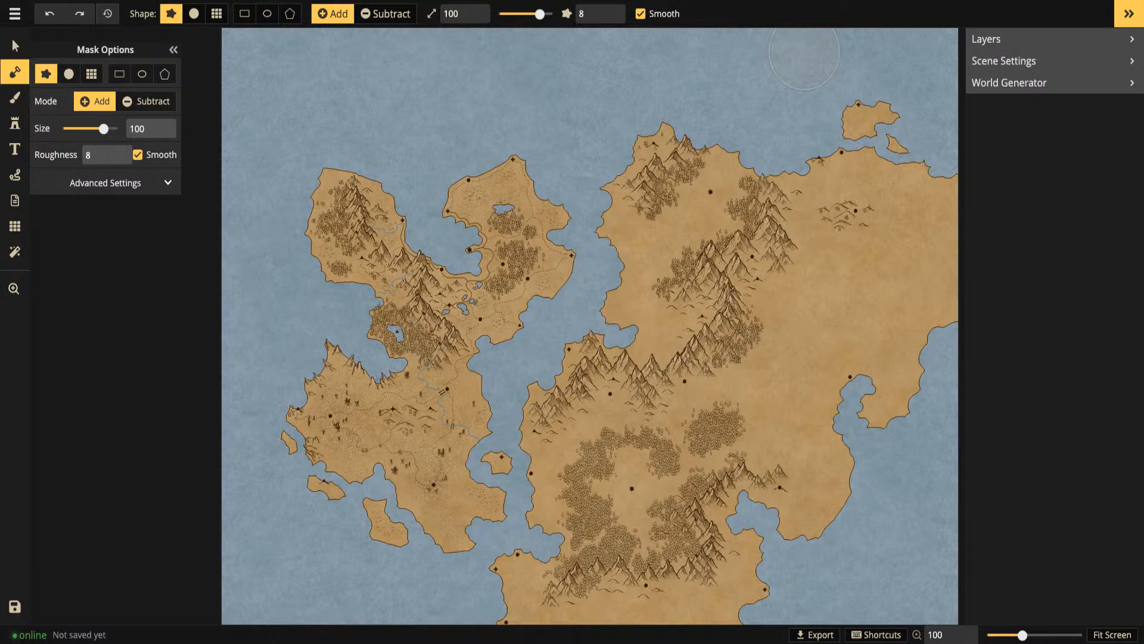
# Set the size of the upper river bridge beside the northeastern town to 10
pyautogui.press('s')
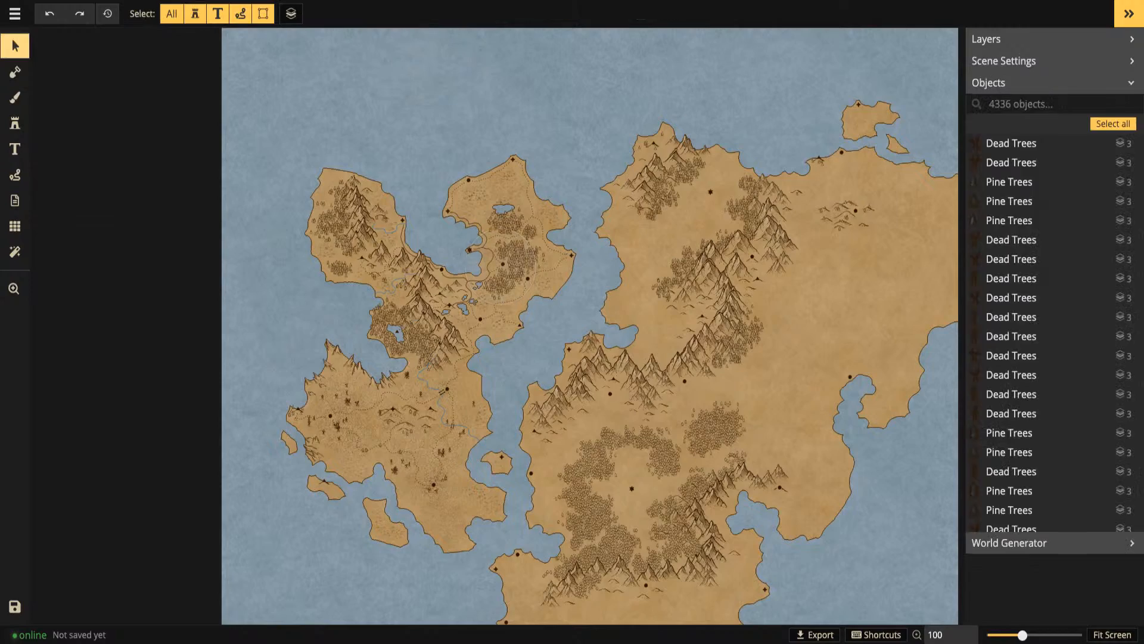
pyautogui.scroll(4, 456, 404)
pyautogui.scroll(4, 444, 393)
pyautogui.moveTo(409, 421); pyautogui.dragTo(639, 217)
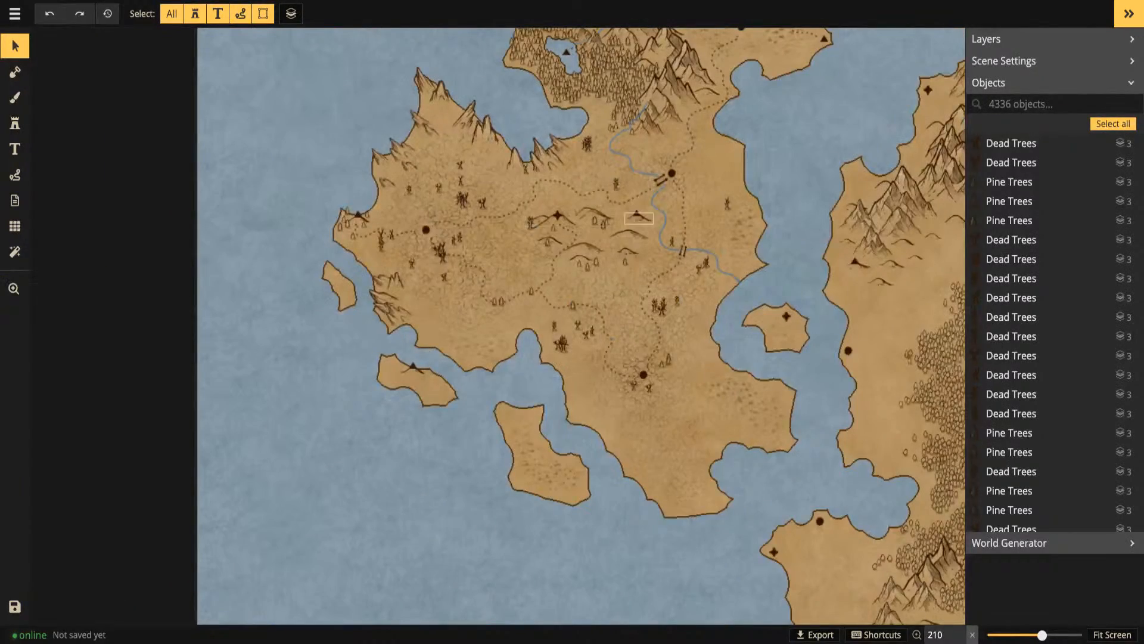
pyautogui.moveTo(655, 280); pyautogui.dragTo(515, 281)
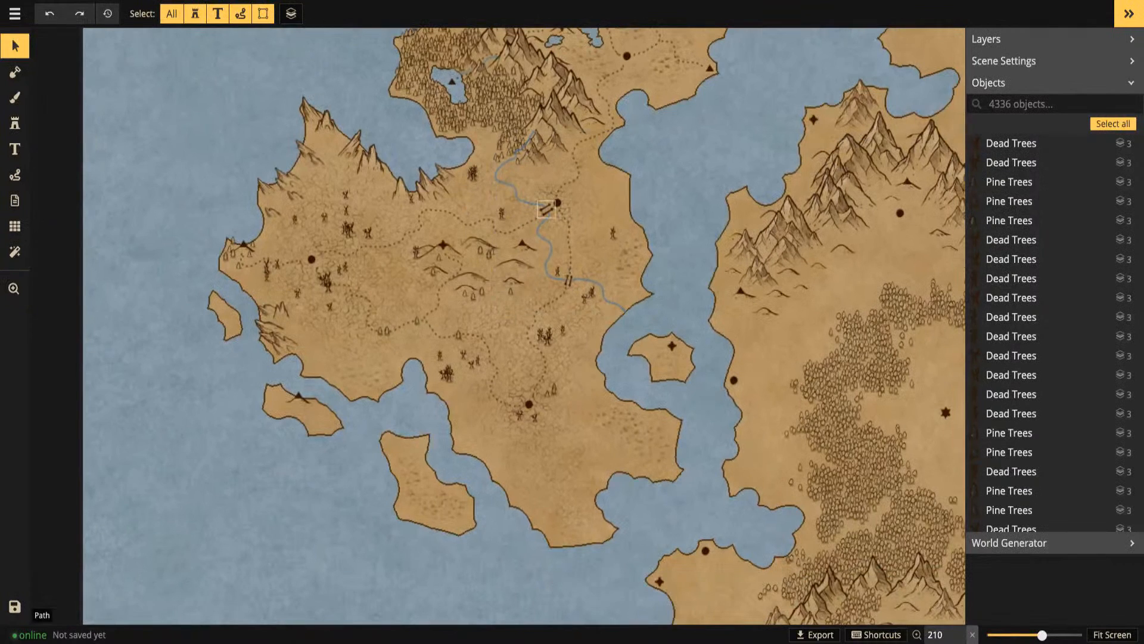
pyautogui.scroll(3, 555, 250)
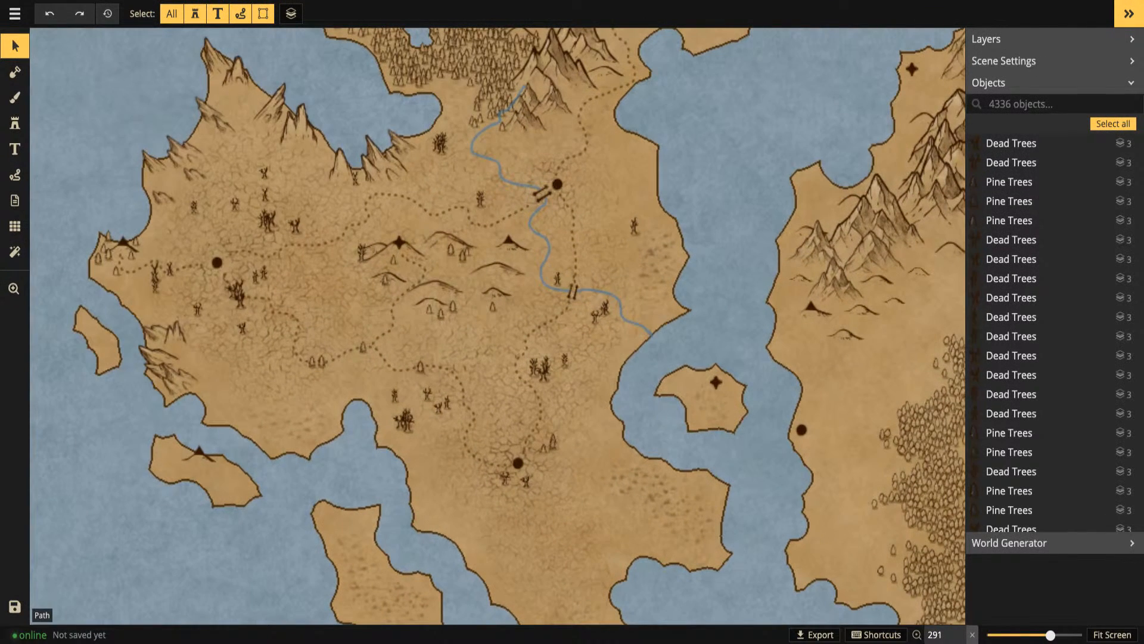
pyautogui.click(542, 193)
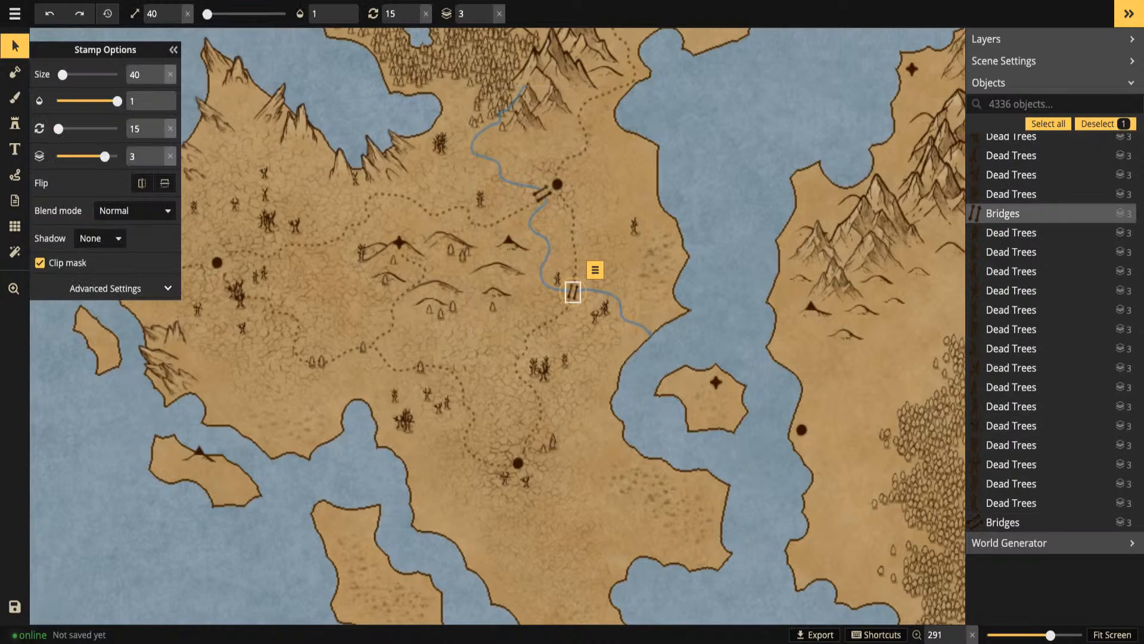
pyautogui.moveTo(146, 14); pyautogui.dragTo(159, 14)
pyautogui.write('10')
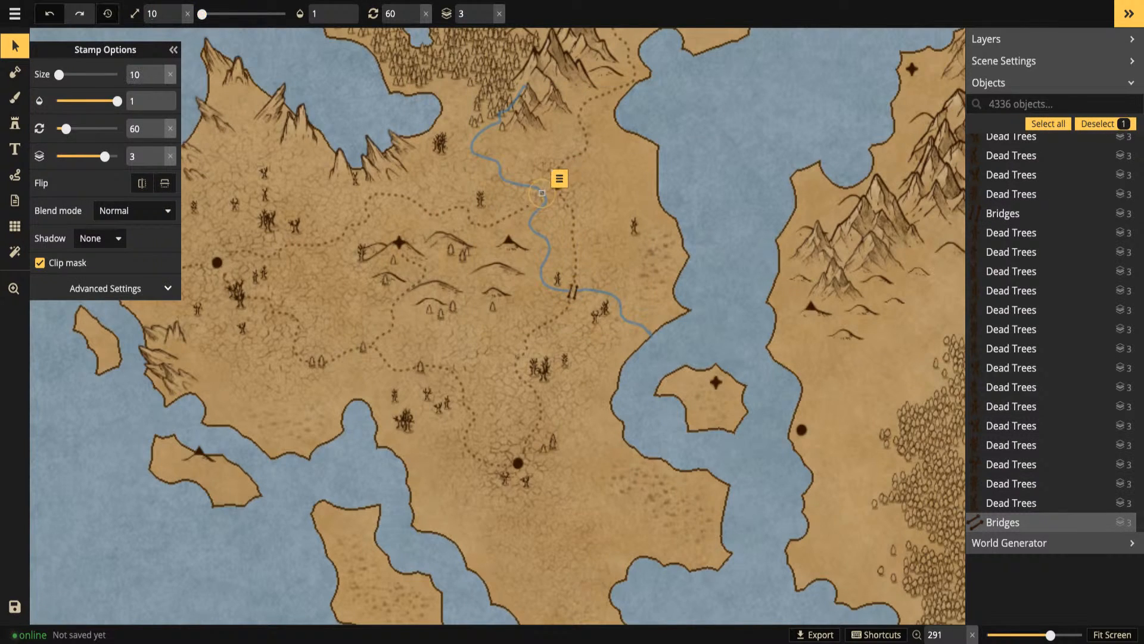
pyautogui.press('Escape')
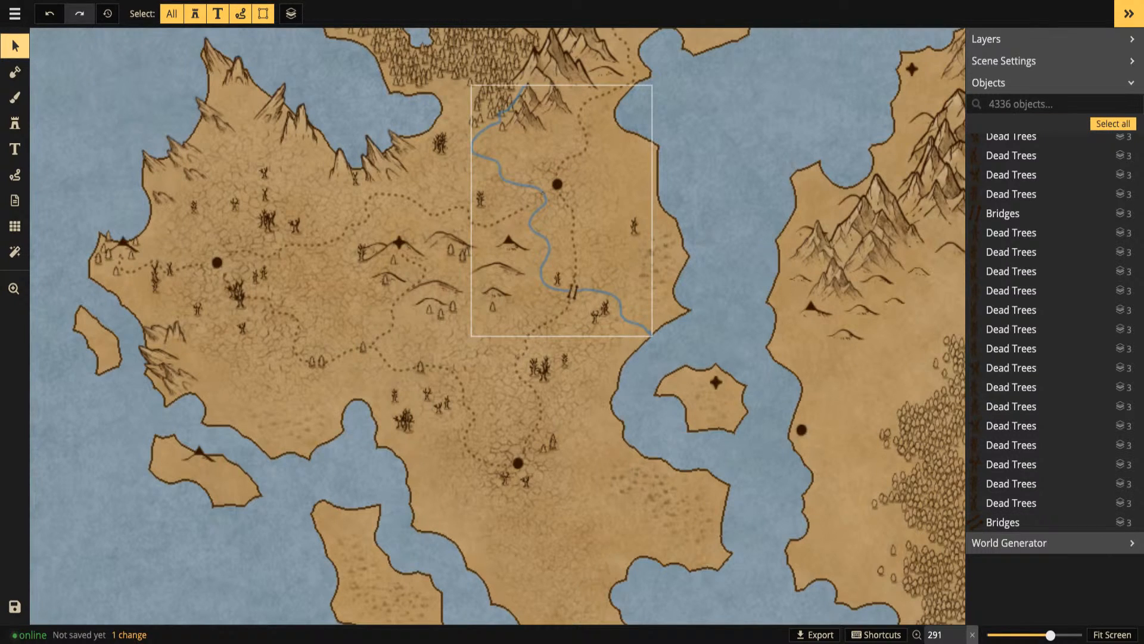
# Set the size of the upper river bridge back to 40 and deselect it
pyautogui.click(1007, 522)
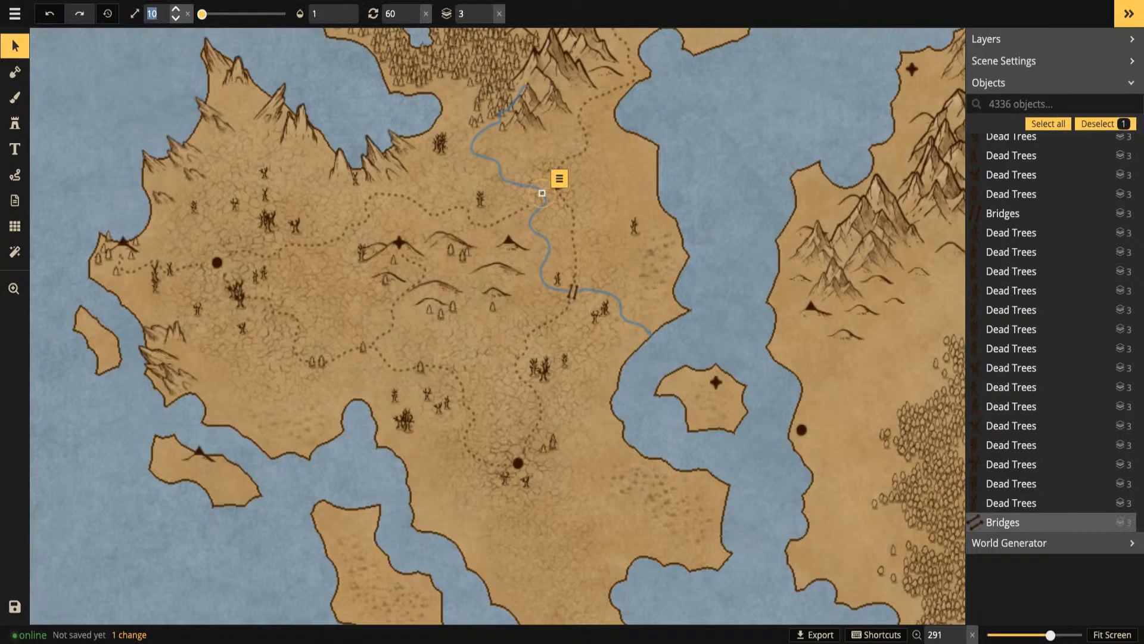
pyautogui.write('40')
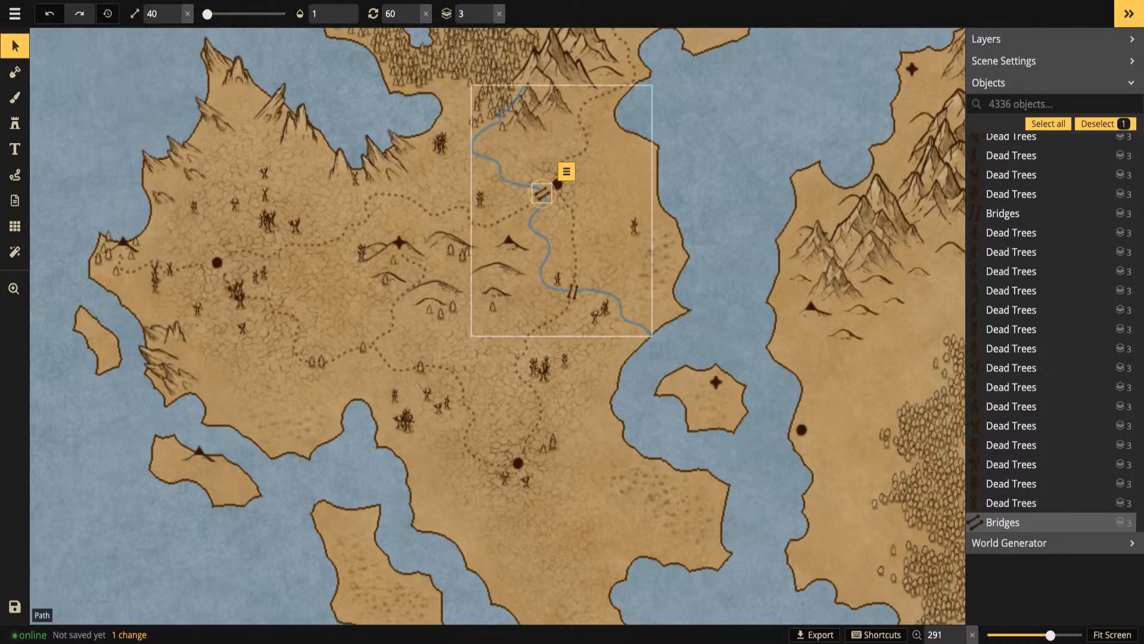
pyautogui.scroll(3, 547, 211)
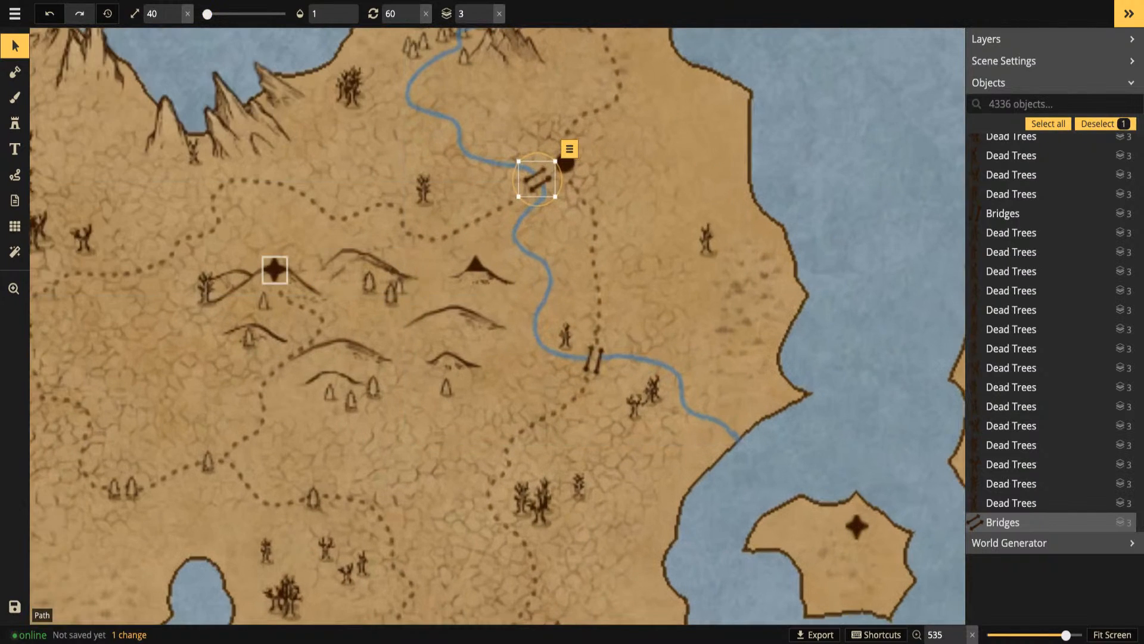
pyautogui.press('space')
pyautogui.moveTo(705, 240); pyautogui.dragTo(577, 239)
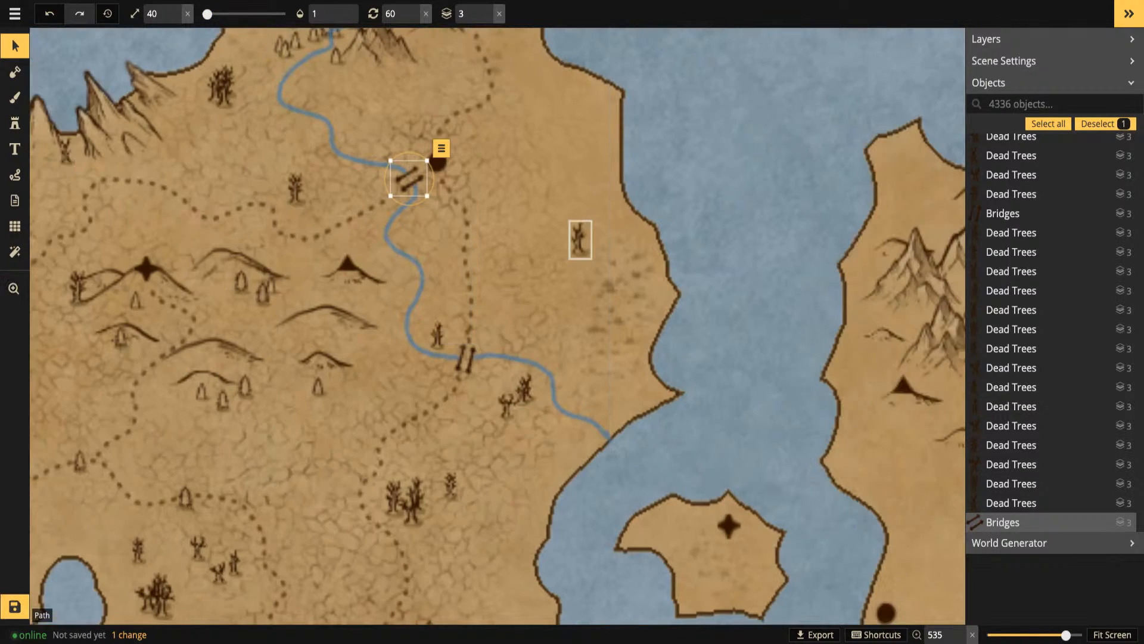
pyautogui.press('Escape')
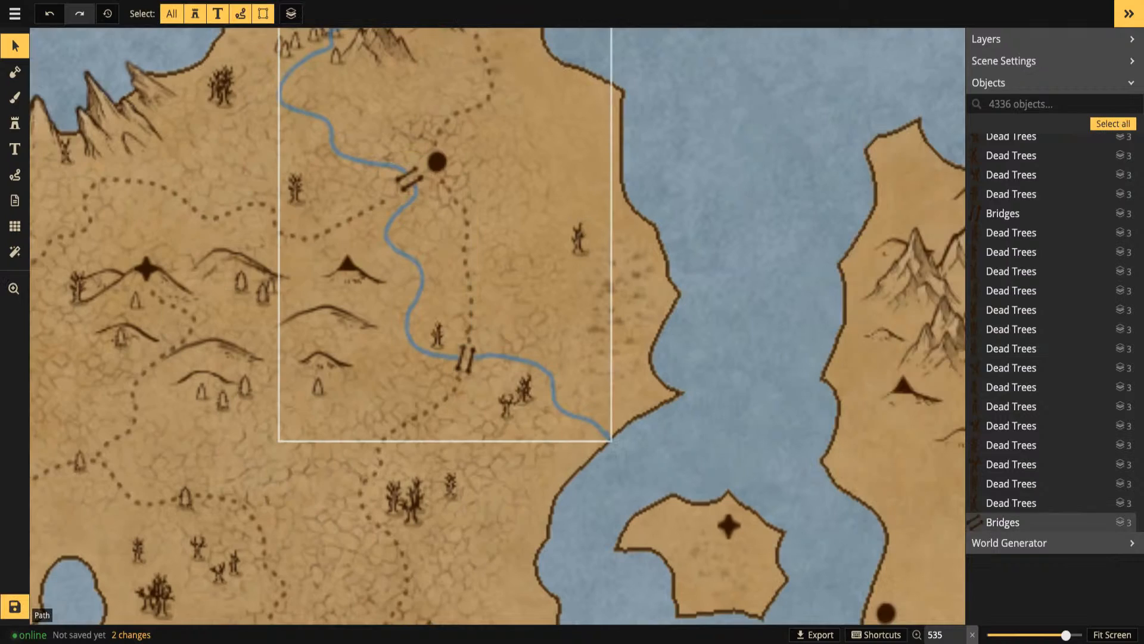
# Examine the southwestern landmass's detail density against the northern and eastern regions of the map
pyautogui.scroll(-2, 440, 334)
pyautogui.scroll(-5, 439, 334)
pyautogui.press('space')
pyautogui.moveTo(440, 301); pyautogui.dragTo(553, 328)
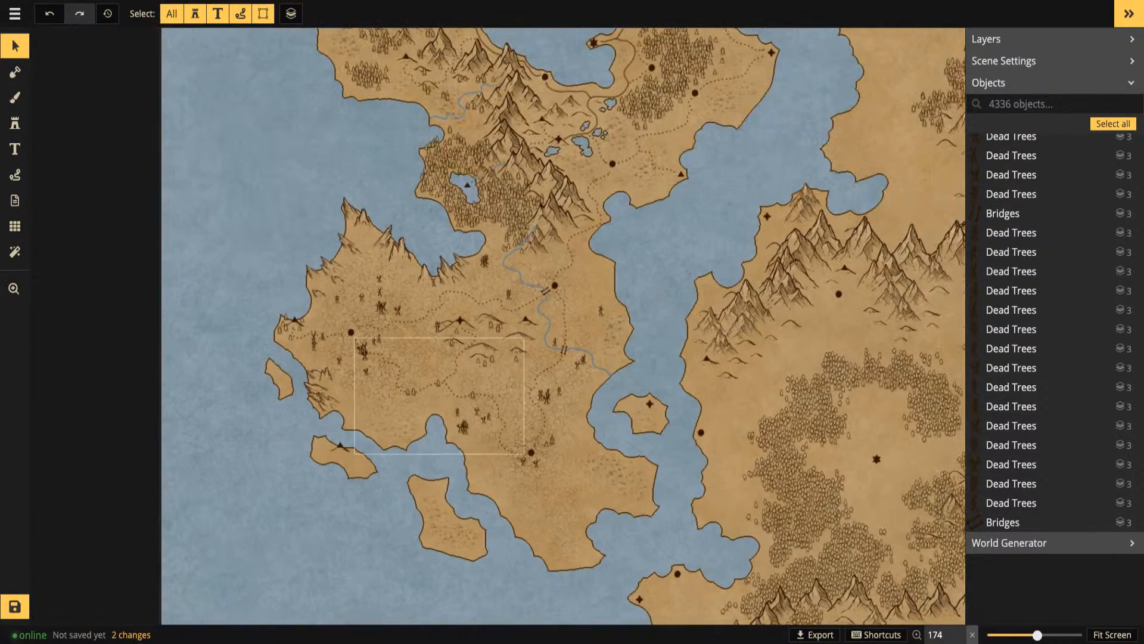
pyautogui.scroll(-1, 425, 275)
pyautogui.scroll(-1, 425, 275)
pyautogui.press('space')
pyautogui.moveTo(425, 276); pyautogui.dragTo(377, 207)
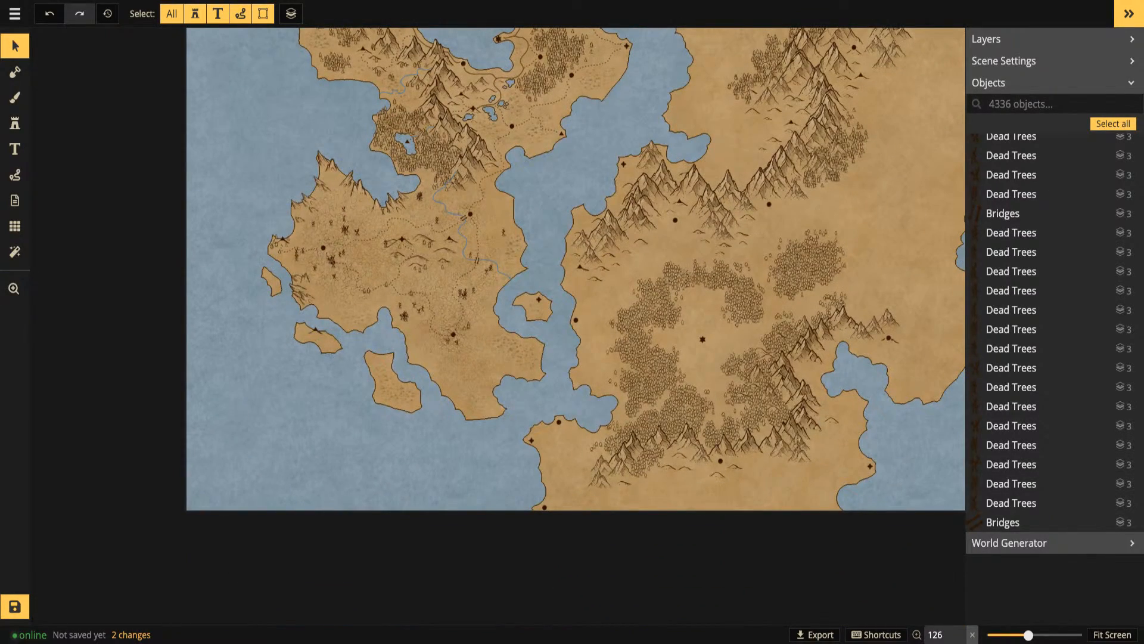
# Place a cluster of three random hill stamps at size 56 near the landmass's southern tip
pyautogui.scroll(6, 473, 337)
pyautogui.scroll(1, 441, 286)
pyautogui.press('space')
pyautogui.moveTo(441, 287); pyautogui.dragTo(447, 438)
pyautogui.click(277, 240)
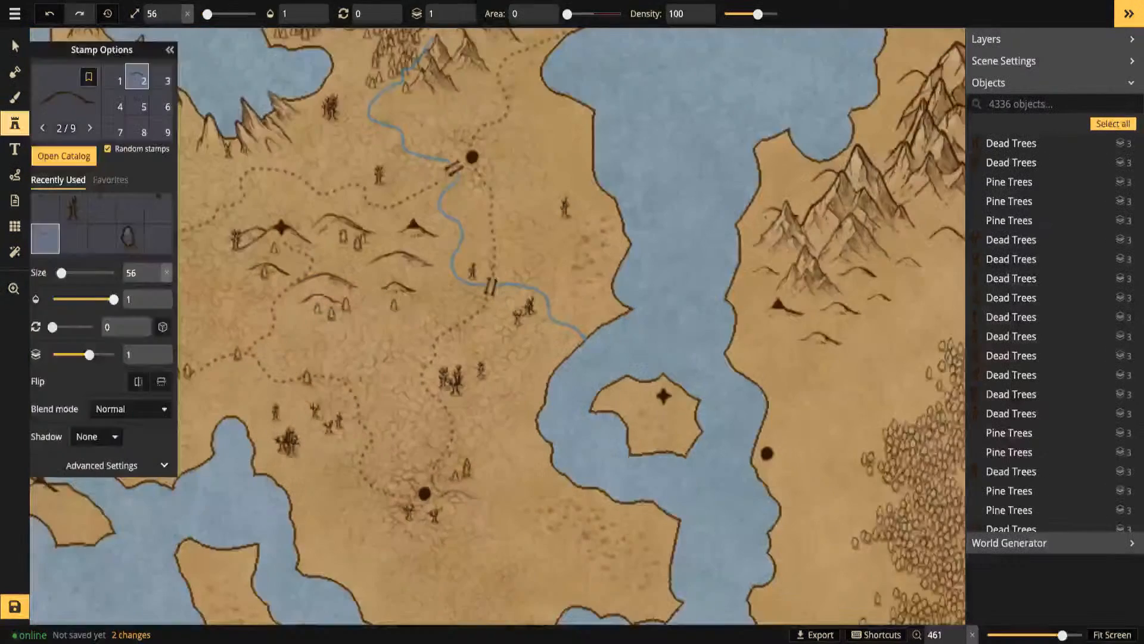
pyautogui.moveTo(459, 556); pyautogui.dragTo(489, 396)
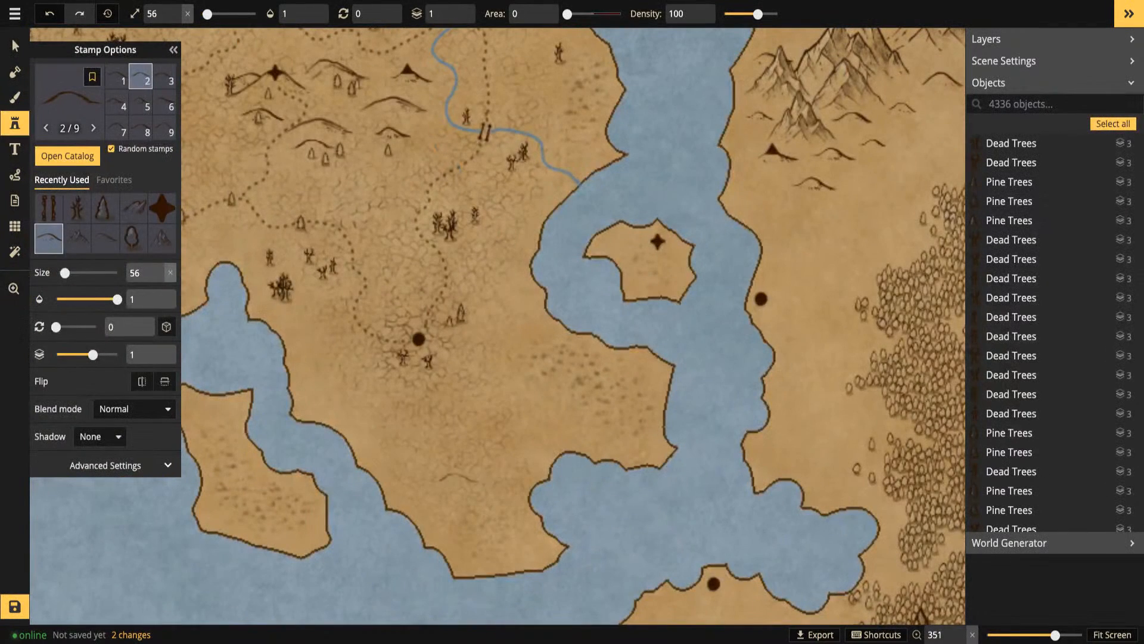
pyautogui.click(452, 471)
pyautogui.click(476, 477)
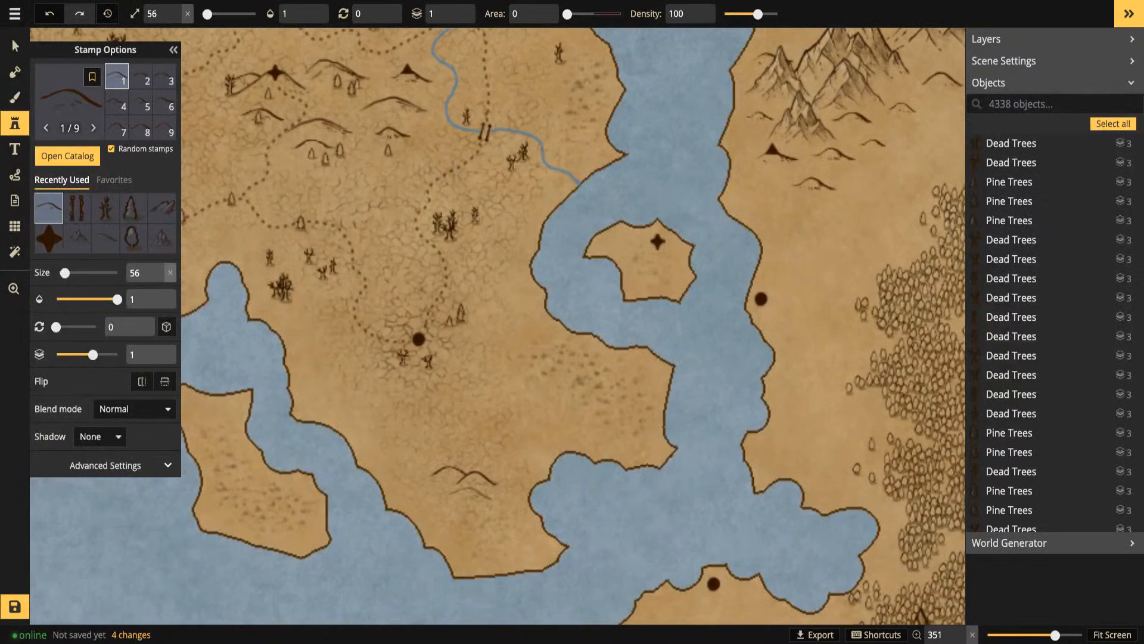
pyautogui.click(498, 265)
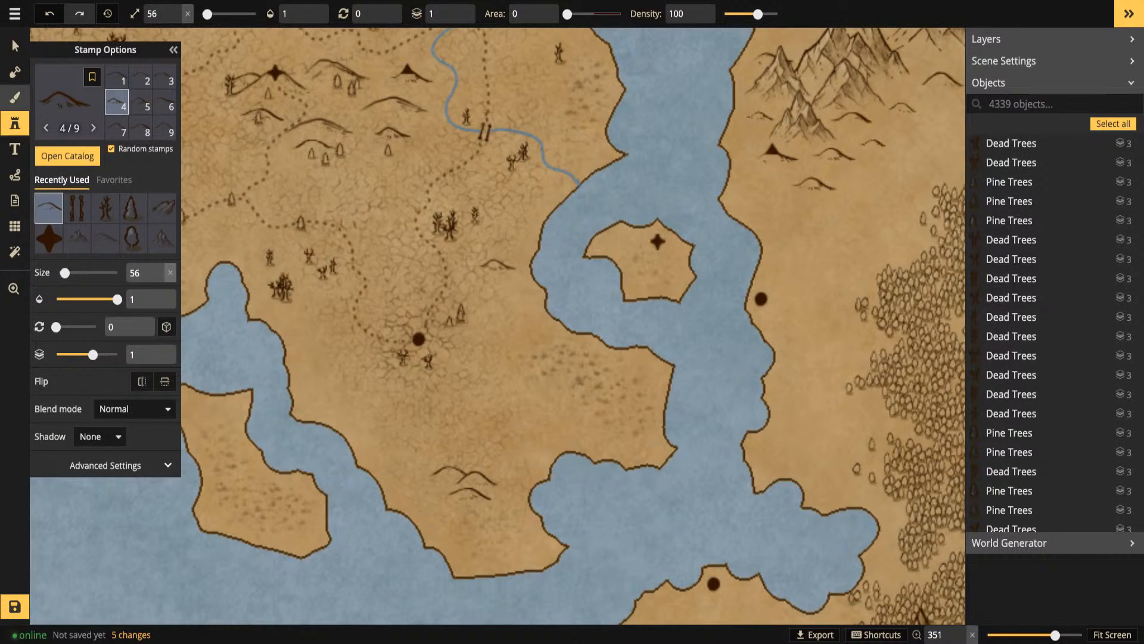
# Move the three new hills together from the southern tip to the speckled area of the southeastern peninsula
pyautogui.click(15, 46)
pyautogui.click(469, 494)
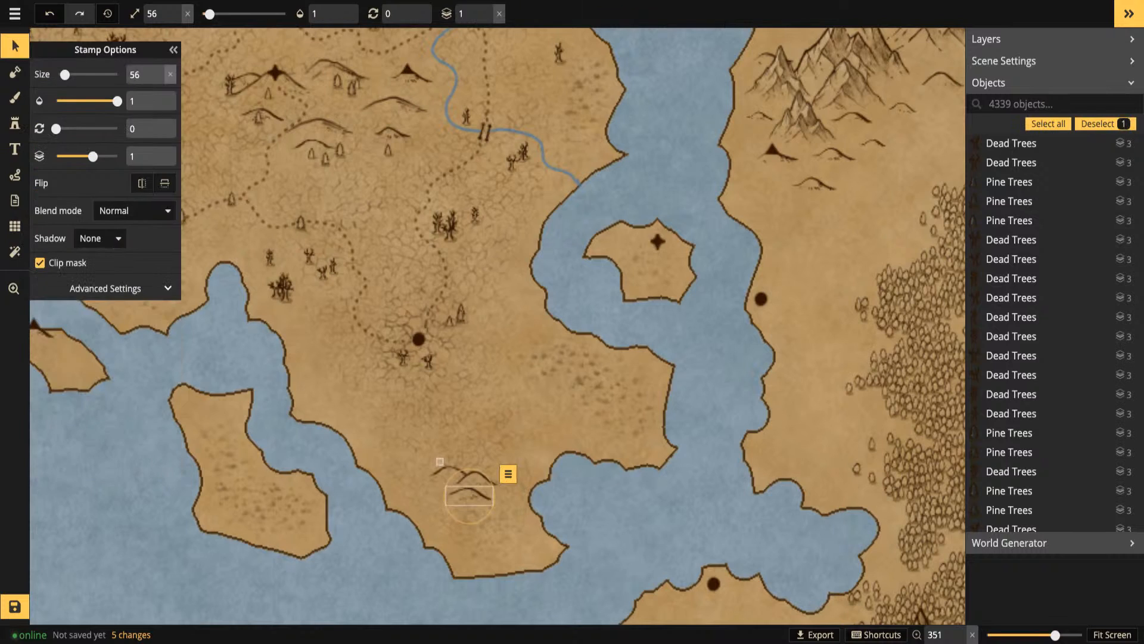
pyautogui.moveTo(472, 491); pyautogui.dragTo(603, 391)
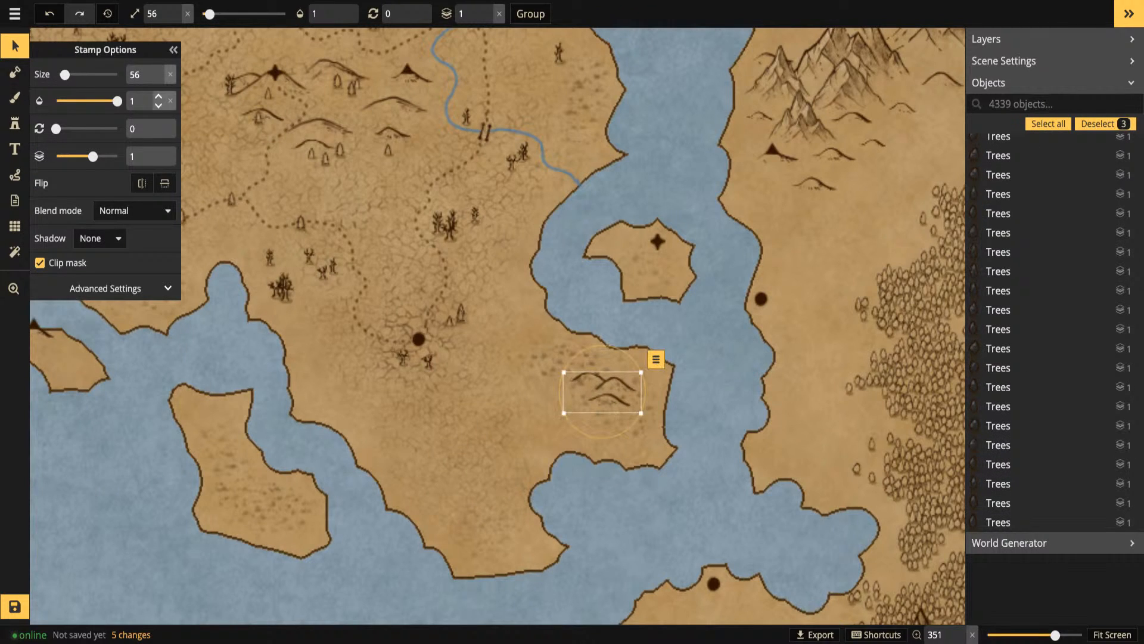
# Scatter random pine trees at size 70 on and around the hills of the southeastern peninsula
pyautogui.click(301, 223)
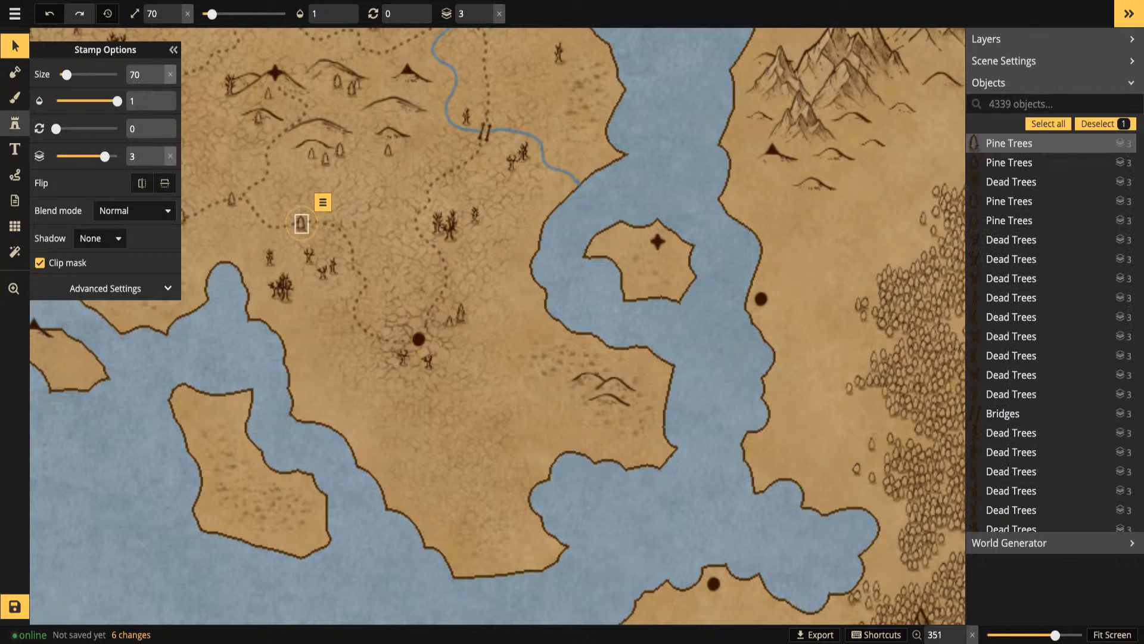
pyautogui.click(15, 123)
pyautogui.click(570, 379)
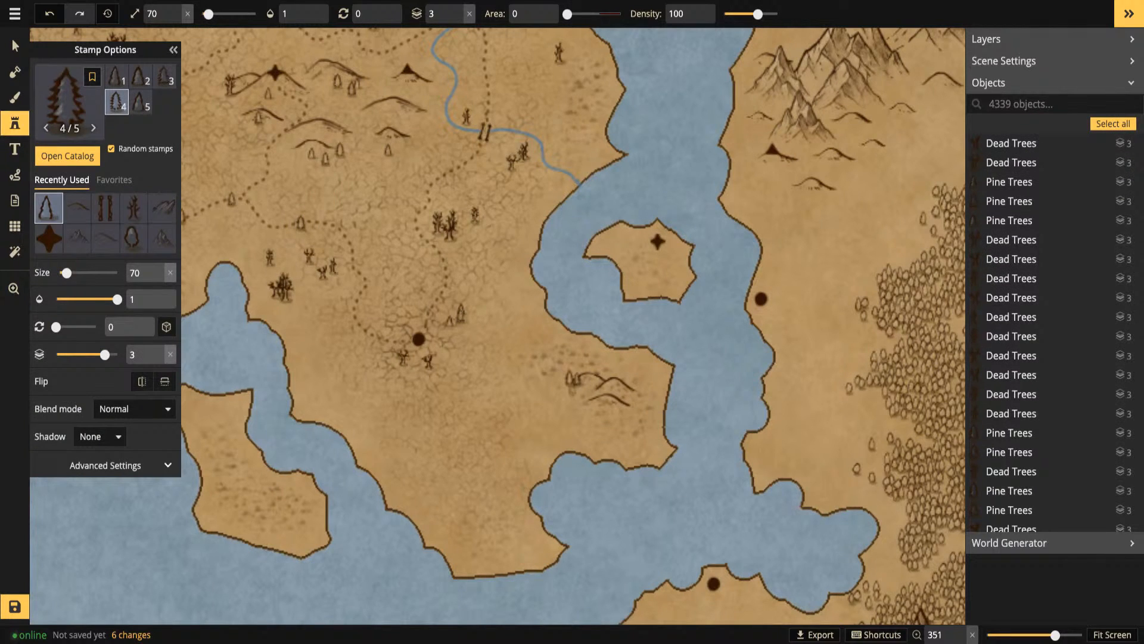
pyautogui.click(574, 388)
pyautogui.click(579, 407)
pyautogui.click(624, 380)
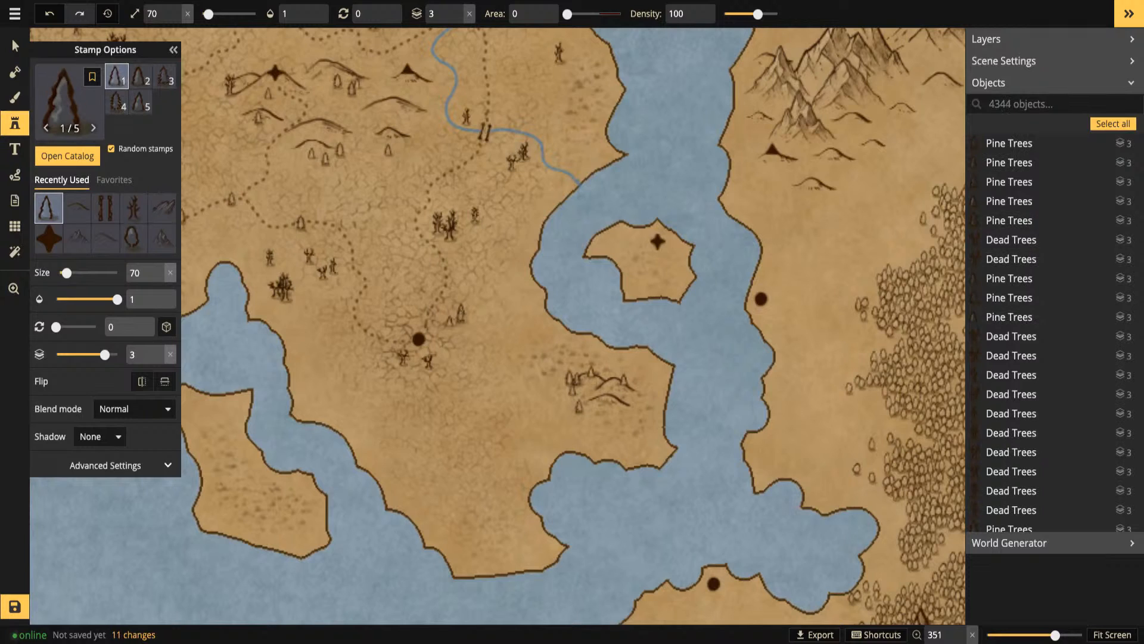
pyautogui.click(591, 372)
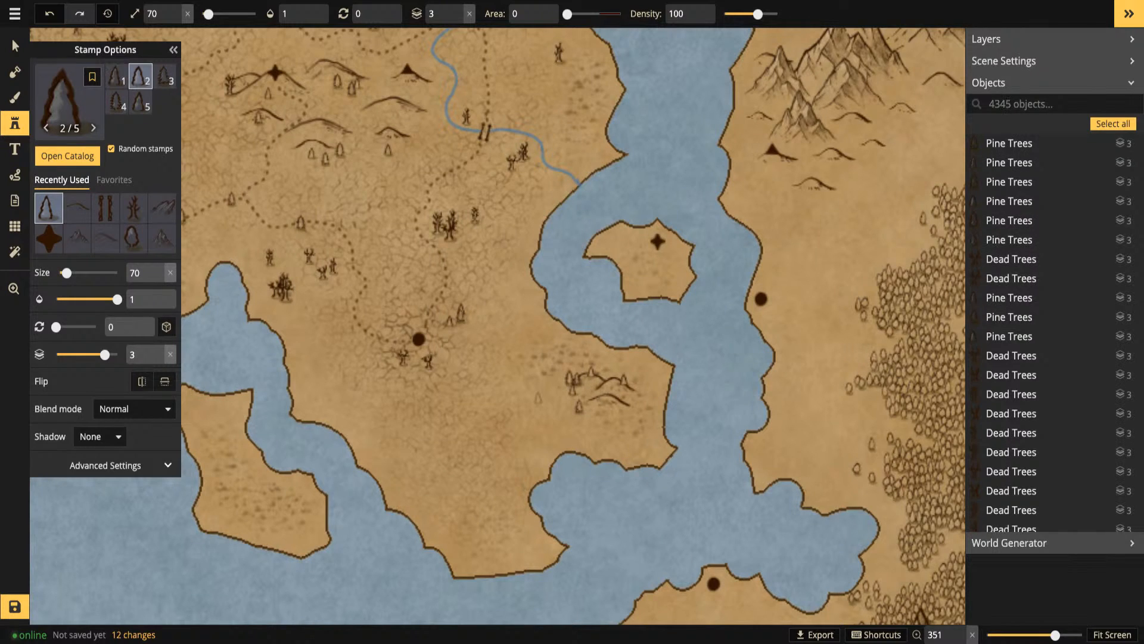
pyautogui.click(538, 398)
pyautogui.click(633, 427)
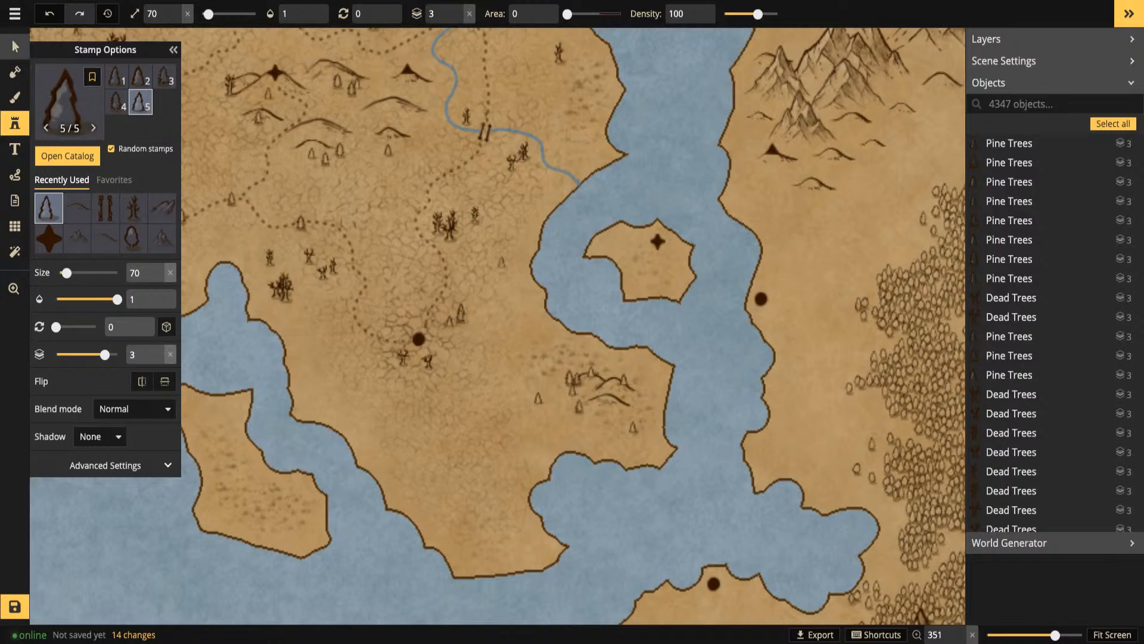
# Place a triangle marker at size 50 under the lowest hill of the southeastern peninsula, reusing the basic borderless icon settings
pyautogui.click(15, 46)
pyautogui.scroll(-2, 486, 343)
pyautogui.moveTo(487, 343); pyautogui.dragTo(488, 393)
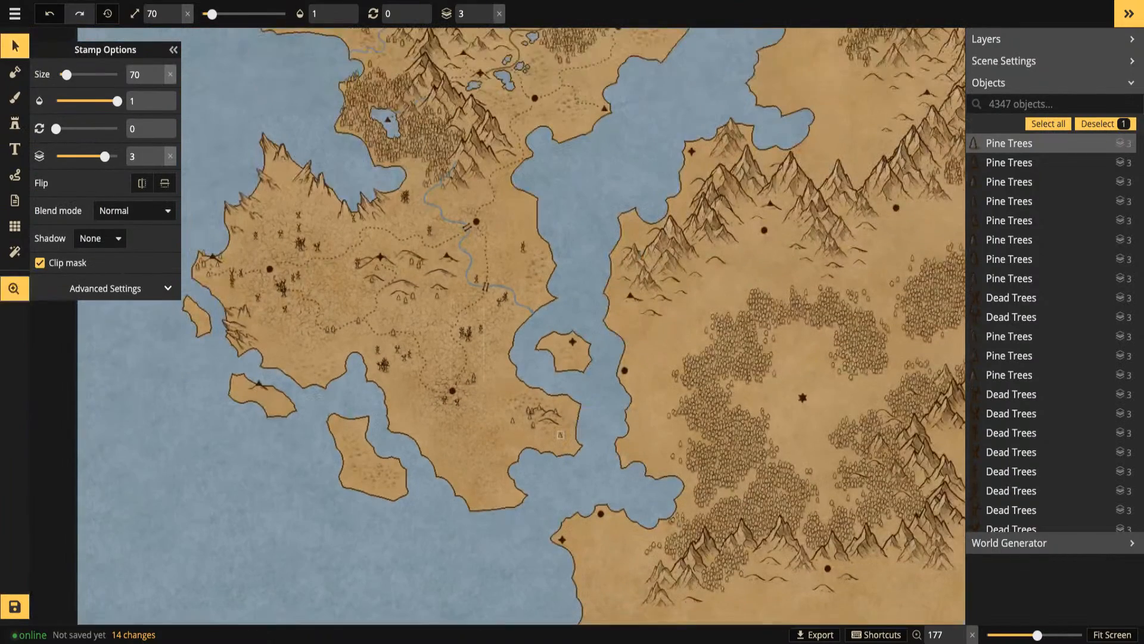
pyautogui.press('Escape')
pyautogui.scroll(3, 524, 417)
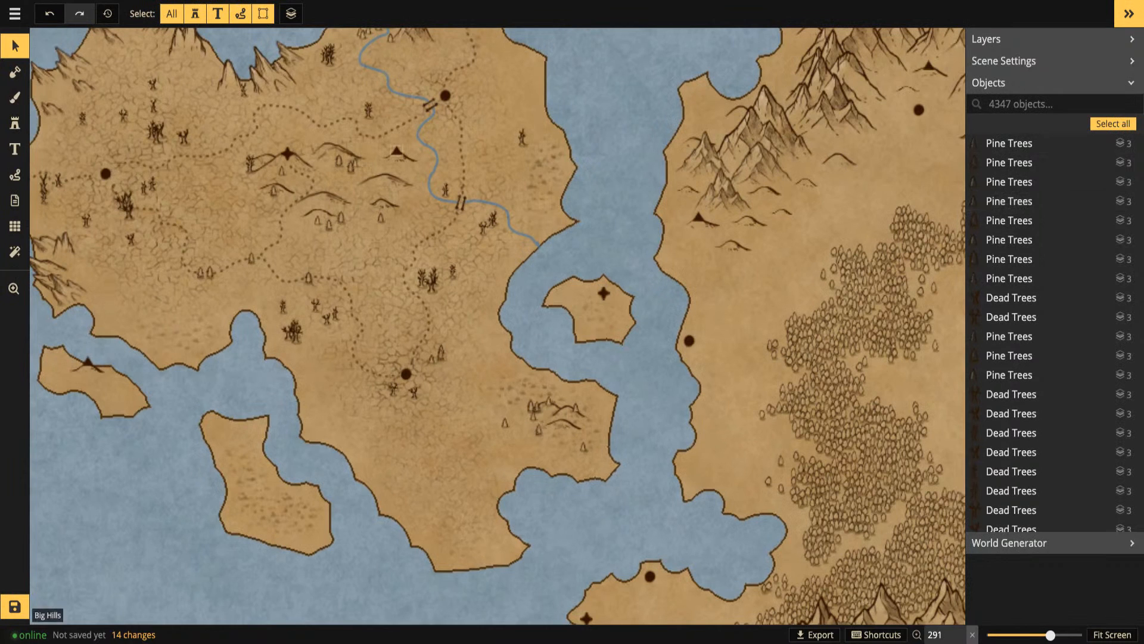
pyautogui.click(397, 152)
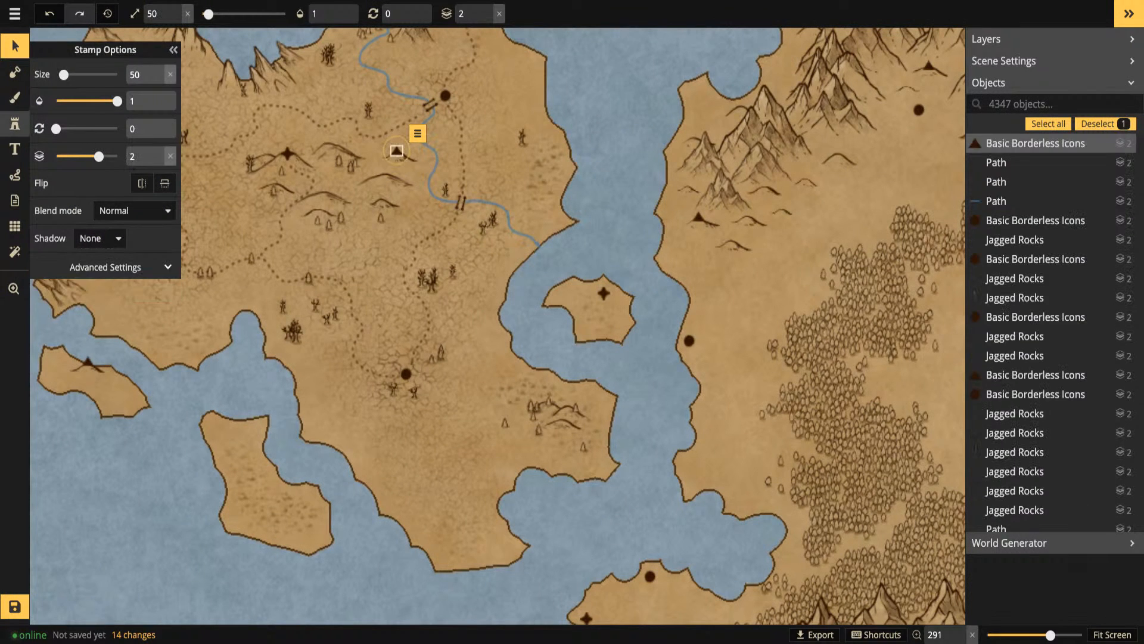
pyautogui.click(14, 123)
pyautogui.scroll(5, 554, 421)
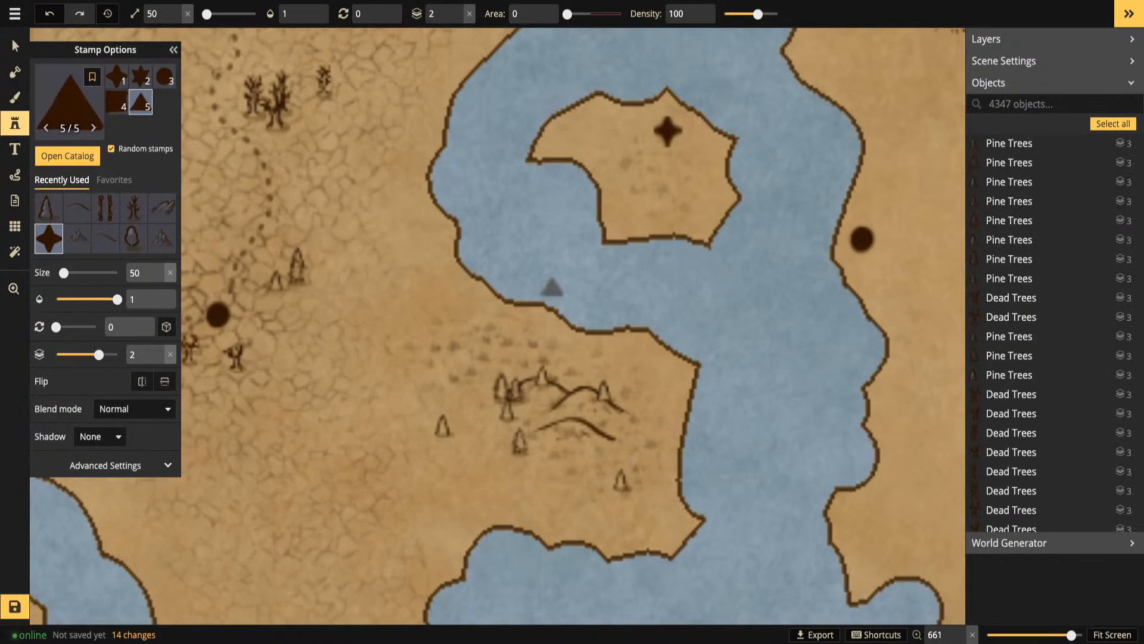
pyautogui.click(572, 411)
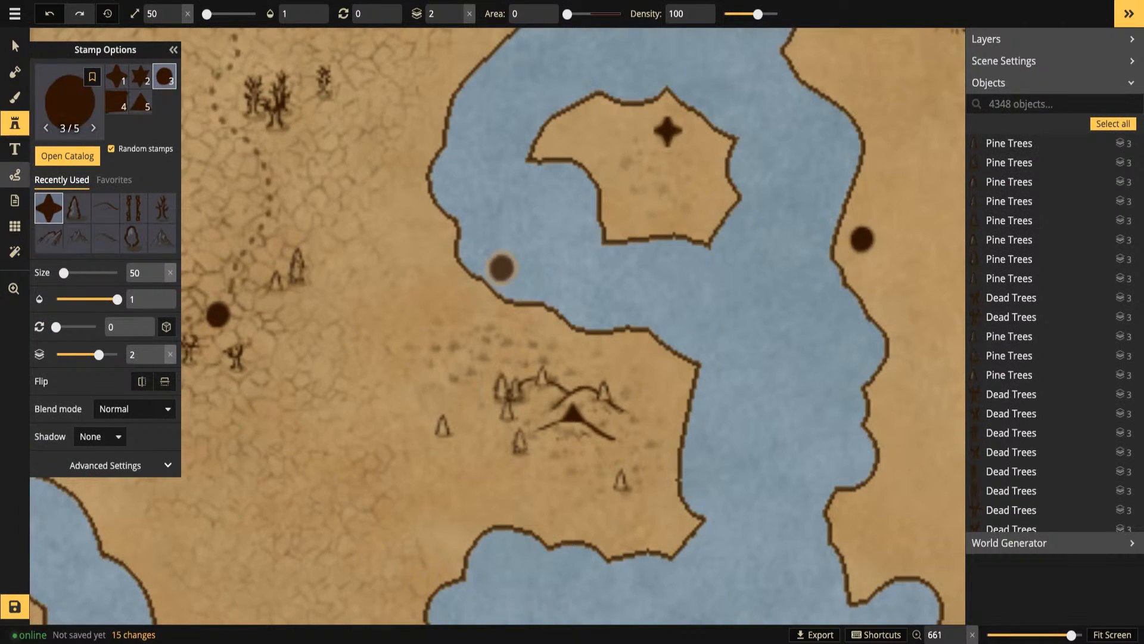
pyautogui.click(14, 175)
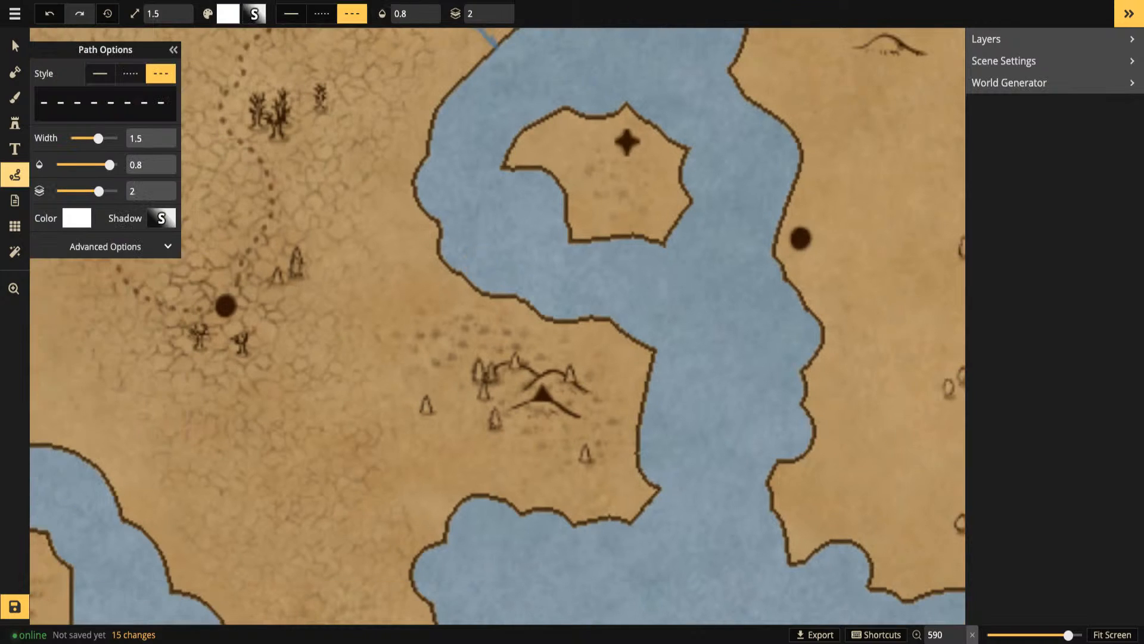
pyautogui.scroll(-1, 550, 393)
pyautogui.click(15, 46)
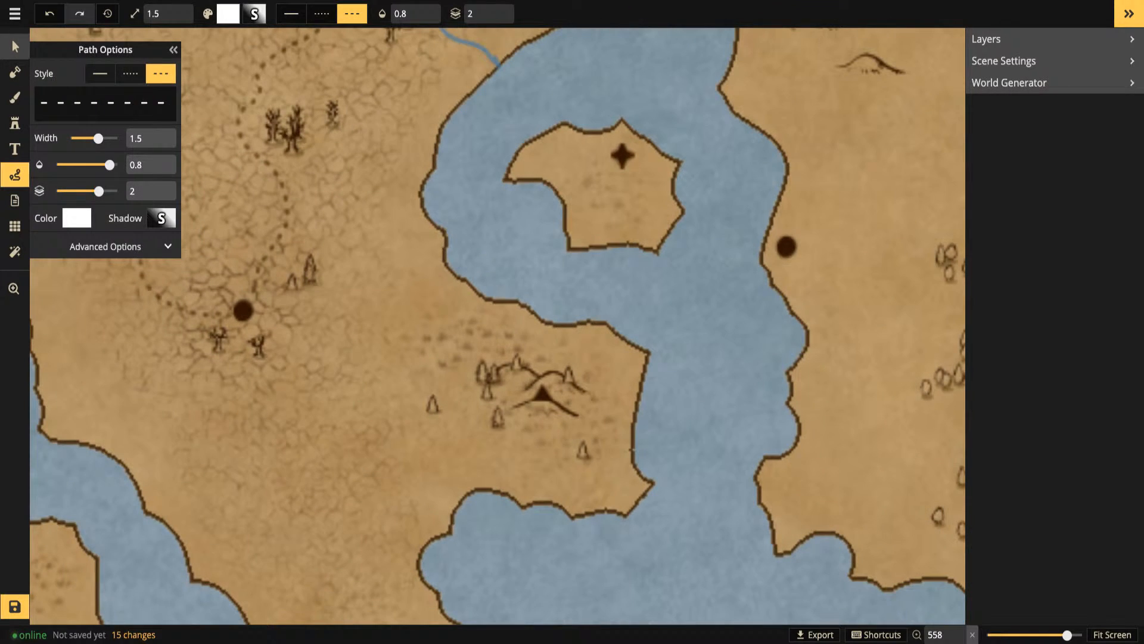
pyautogui.scroll(-3, 397, 277)
pyautogui.scroll(-1, 239, 301)
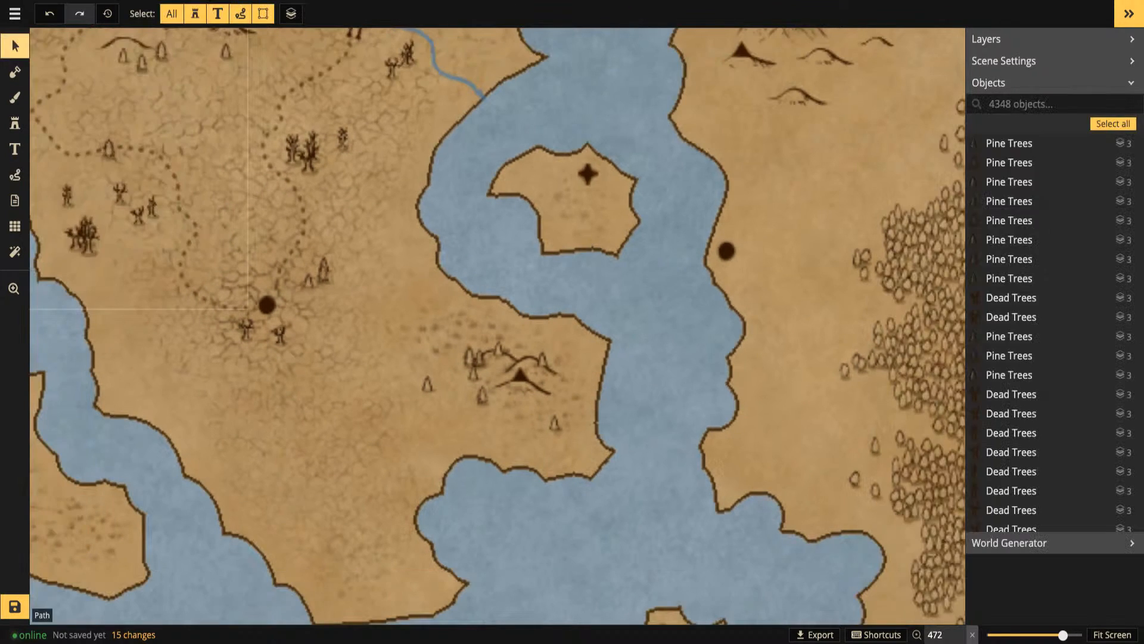
pyautogui.click(14, 175)
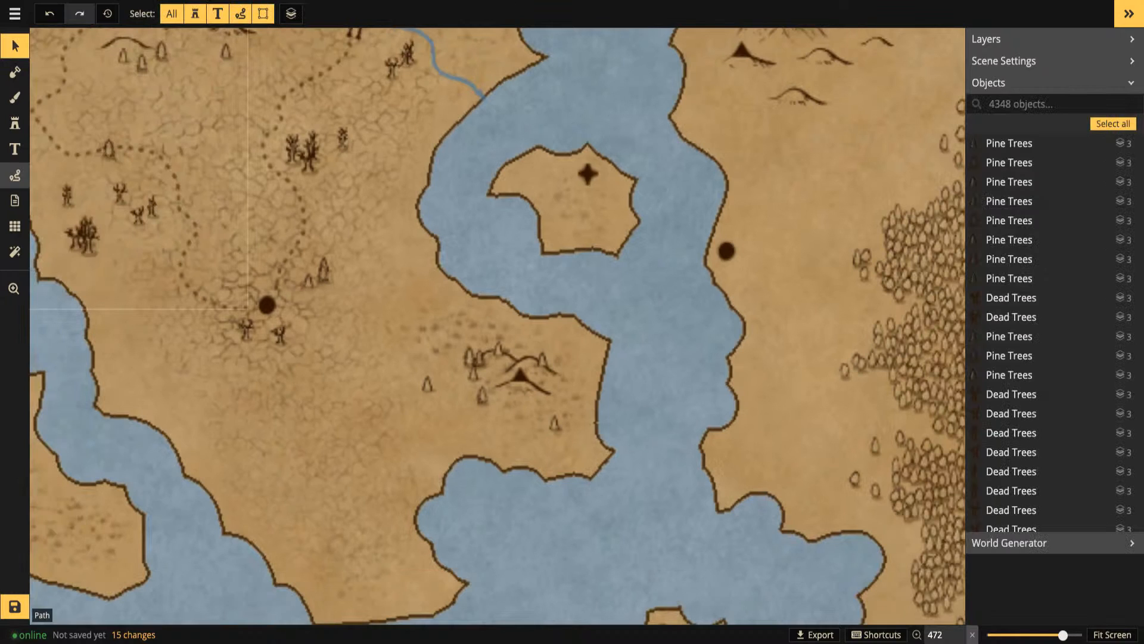
# Draw a winding dotted brown path from the southern town to the peninsula's triangle marker, reusing the nearby path's 1.1 width and 0.69 opacity
pyautogui.click(15, 46)
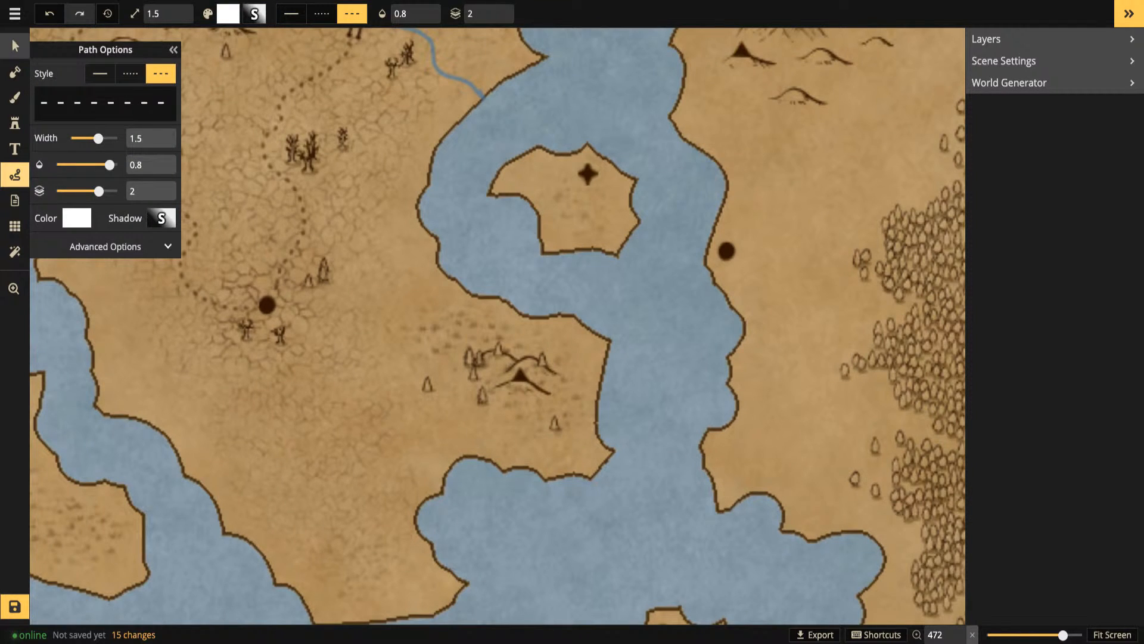
pyautogui.click(265, 156)
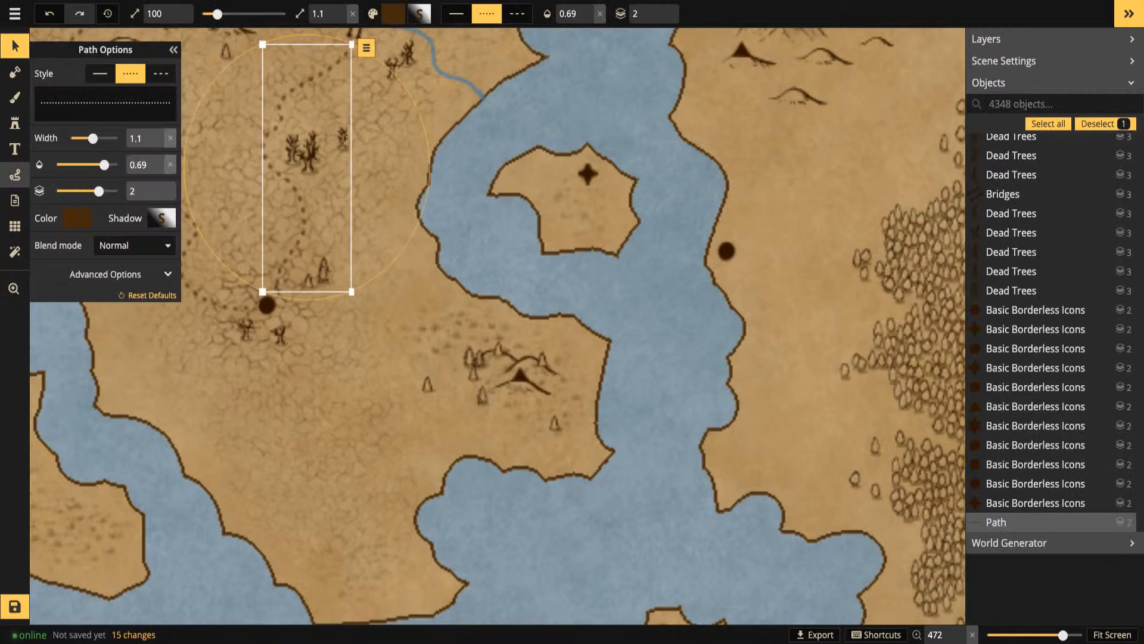
pyautogui.click(15, 176)
pyautogui.moveTo(284, 310)
pyautogui.mouseDown()
pyautogui.moveTo(304, 317)
pyautogui.moveTo(309, 347)
pyautogui.moveTo(370, 401)
pyautogui.moveTo(403, 394)
pyautogui.moveTo(410, 434)
pyautogui.moveTo(472, 445)
pyautogui.moveTo(516, 398)
pyautogui.mouseUp()
pyautogui.press('Escape')
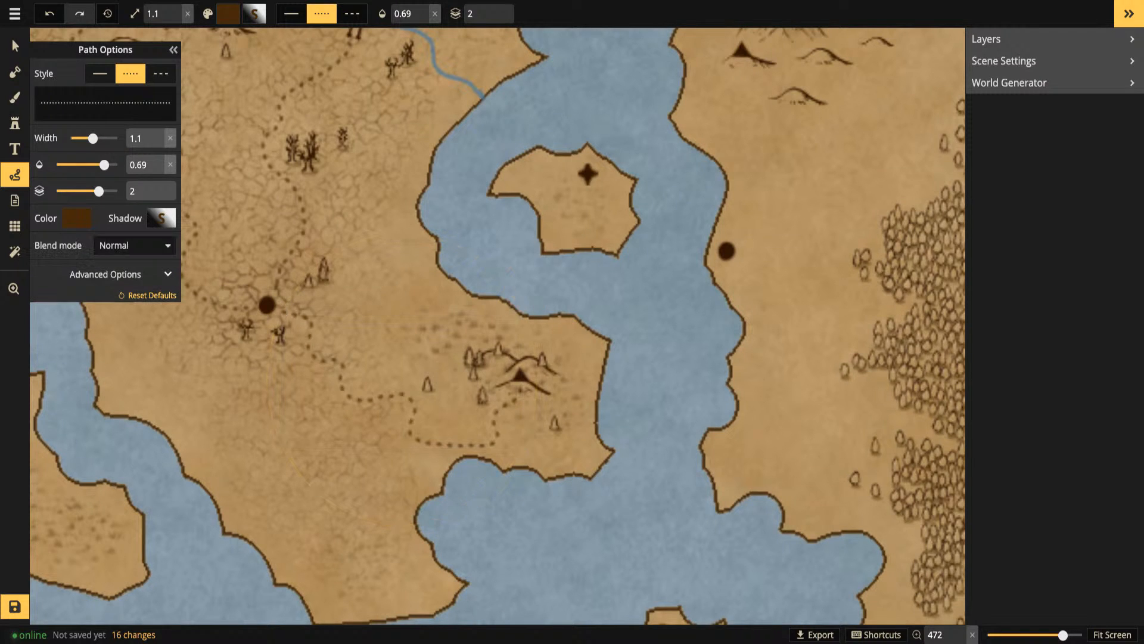
# Examine the map from the detailed southwestern landmass across to the mountains and forests of the eastern continent
pyautogui.scroll(-6, 513, 384)
pyautogui.moveTo(407, 358); pyautogui.dragTo(532, 399)
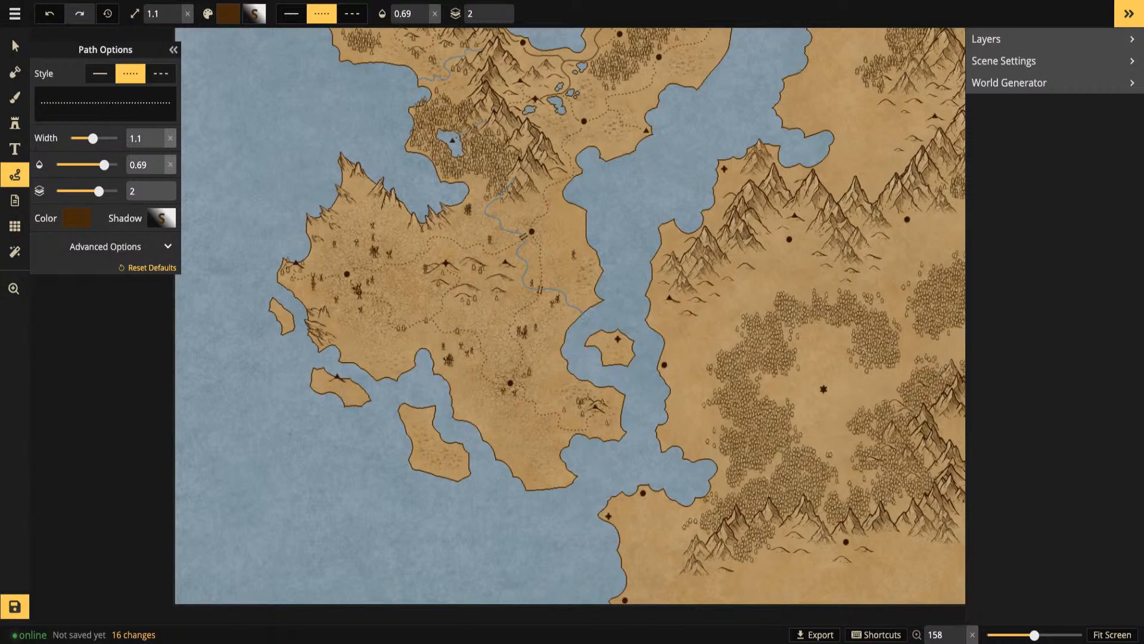
pyautogui.click(15, 46)
pyautogui.press('space')
pyautogui.moveTo(438, 255); pyautogui.dragTo(286, 284)
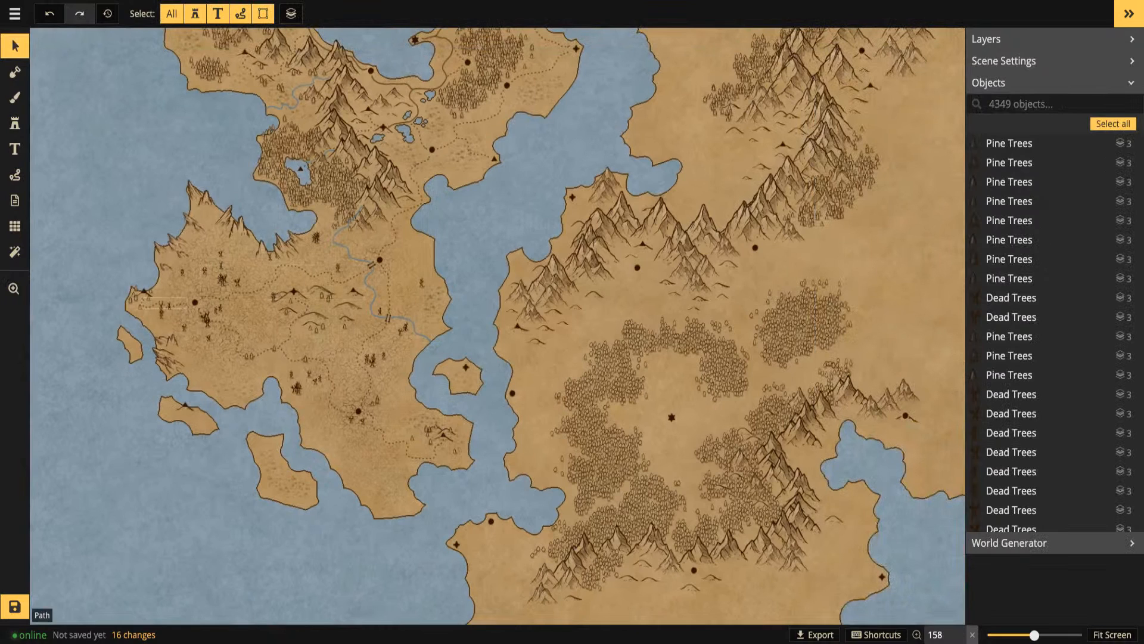
pyautogui.press('space')
pyautogui.moveTo(298, 322); pyautogui.dragTo(315, 357)
pyautogui.press('space')
pyautogui.press('space')
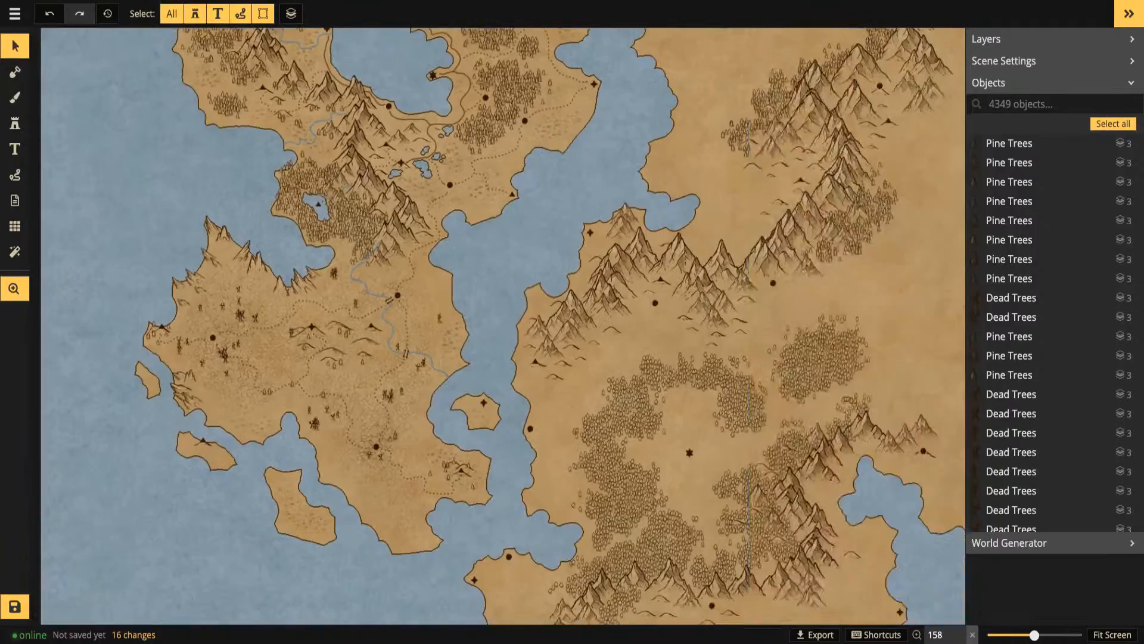
pyautogui.moveTo(653, 326); pyautogui.dragTo(588, 339)
pyautogui.scroll(2, 588, 339)
pyautogui.press('space')
pyautogui.moveTo(531, 301); pyautogui.dragTo(430, 145)
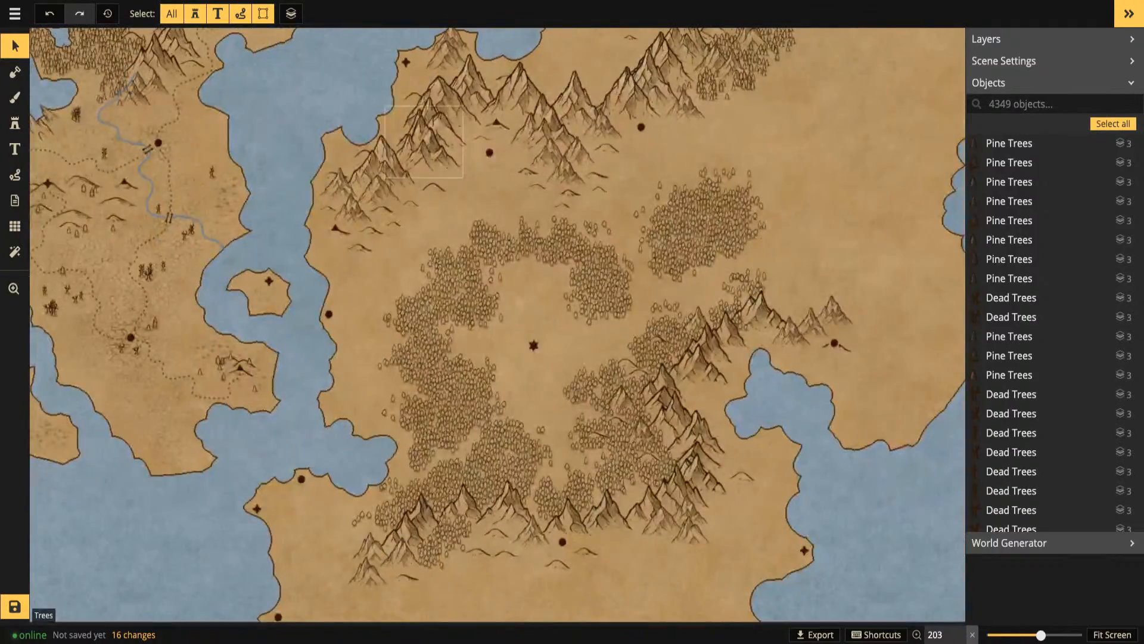
pyautogui.press('space')
pyautogui.moveTo(339, 183); pyautogui.dragTo(444, 317)
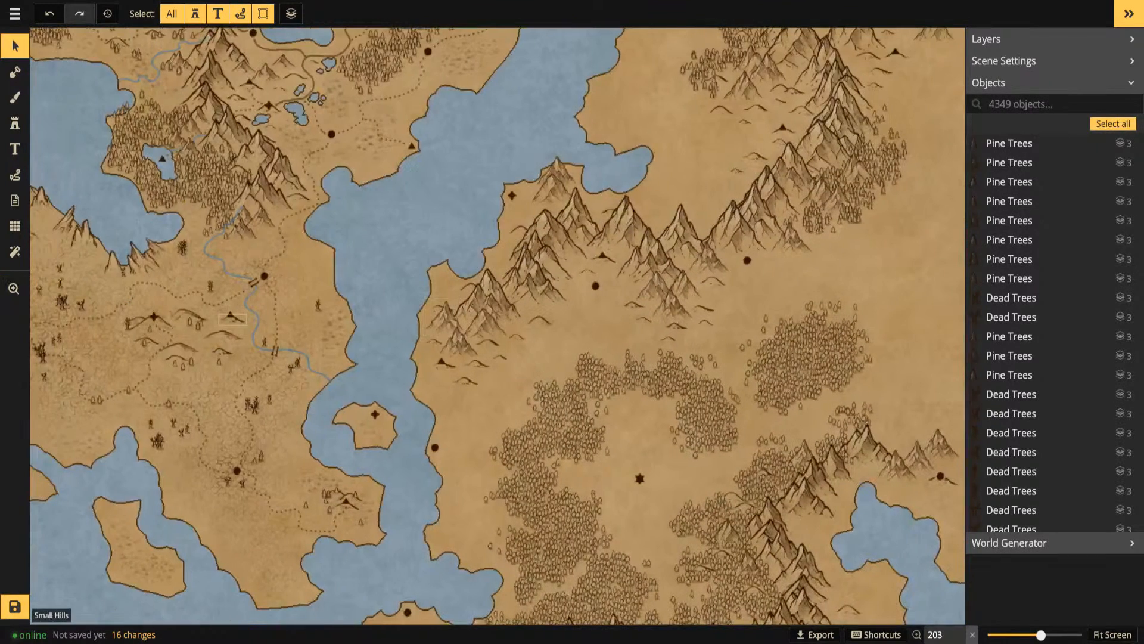
# Draw a winding blue river at width 1.1 from the eastern continent's western mountains to its west coast, matching the existing river's style
pyautogui.click(258, 324)
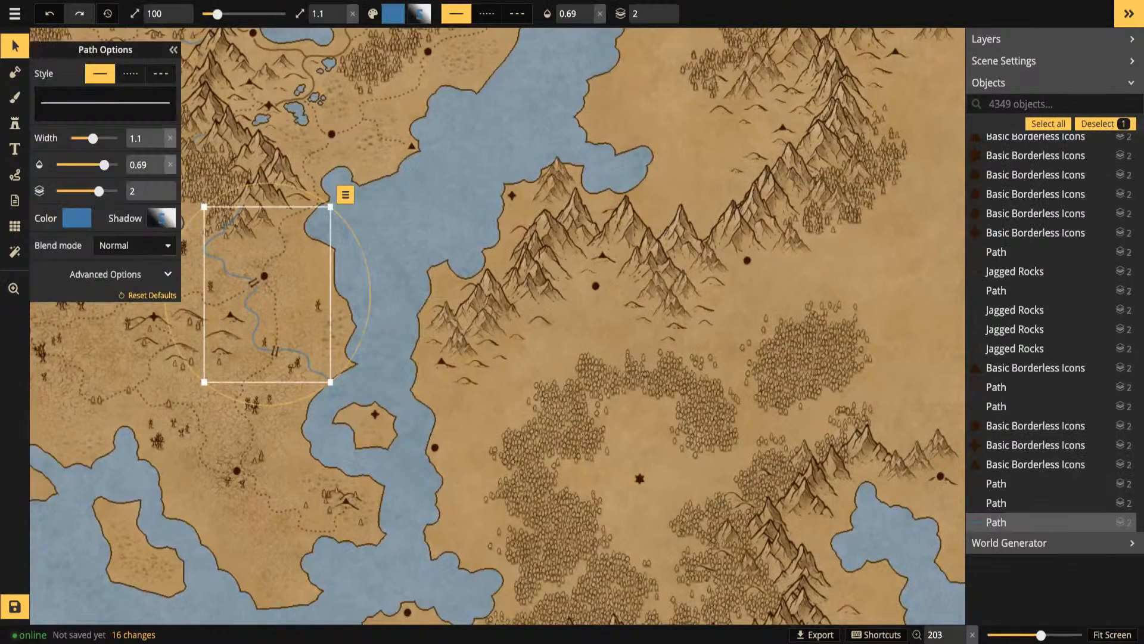
pyautogui.click(15, 176)
pyautogui.moveTo(498, 326); pyautogui.dragTo(480, 270)
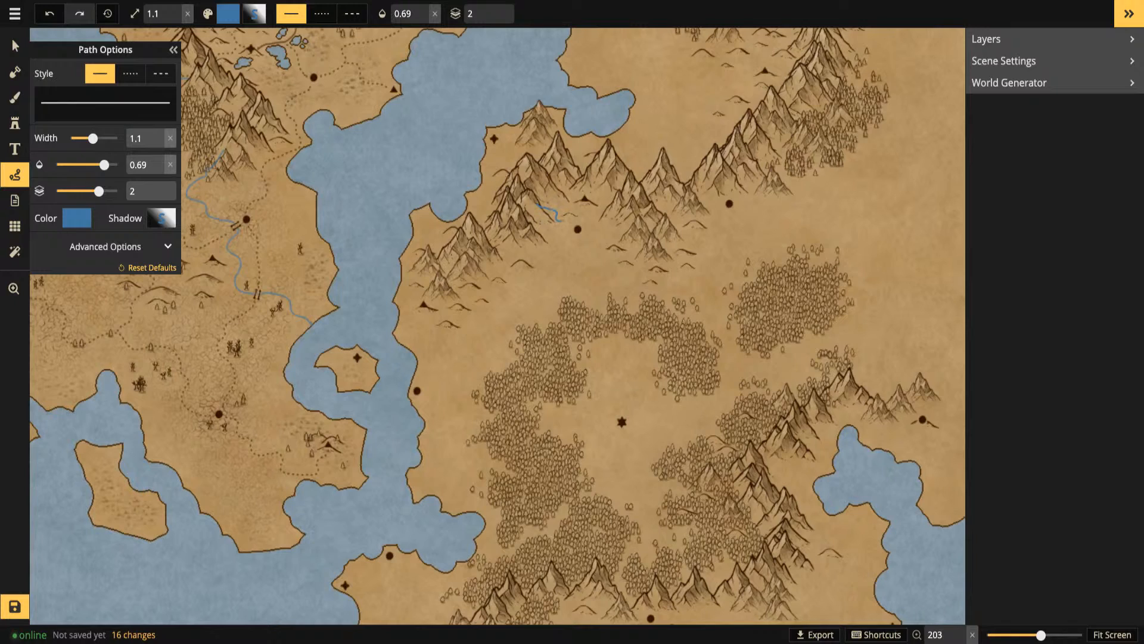
pyautogui.moveTo(560, 246)
pyautogui.mouseDown()
pyautogui.moveTo(520, 283)
pyautogui.moveTo(473, 329)
pyautogui.mouseUp()
pyautogui.moveTo(466, 340)
pyautogui.mouseDown()
pyautogui.moveTo(450, 374)
pyautogui.moveTo(419, 360)
pyautogui.mouseUp()
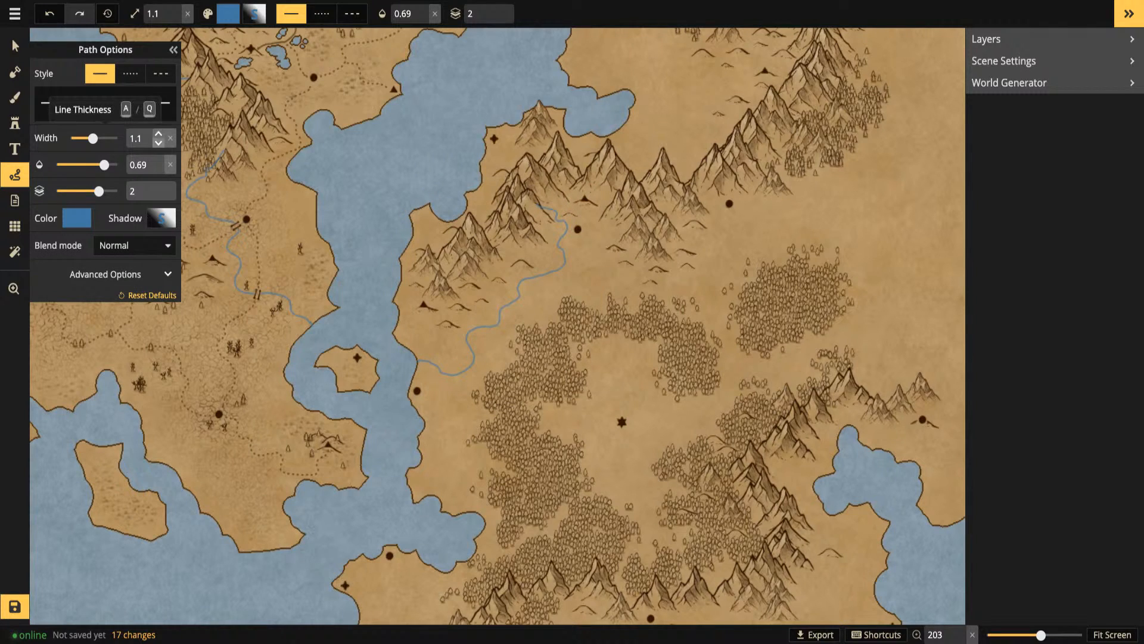
# Set the path width to 0.7 and draw a tributary from the southwestern mountain slopes into the new river's middle bend
pyautogui.click(158, 142)
pyautogui.click(158, 142)
pyautogui.click(158, 142)
pyautogui.click(158, 143)
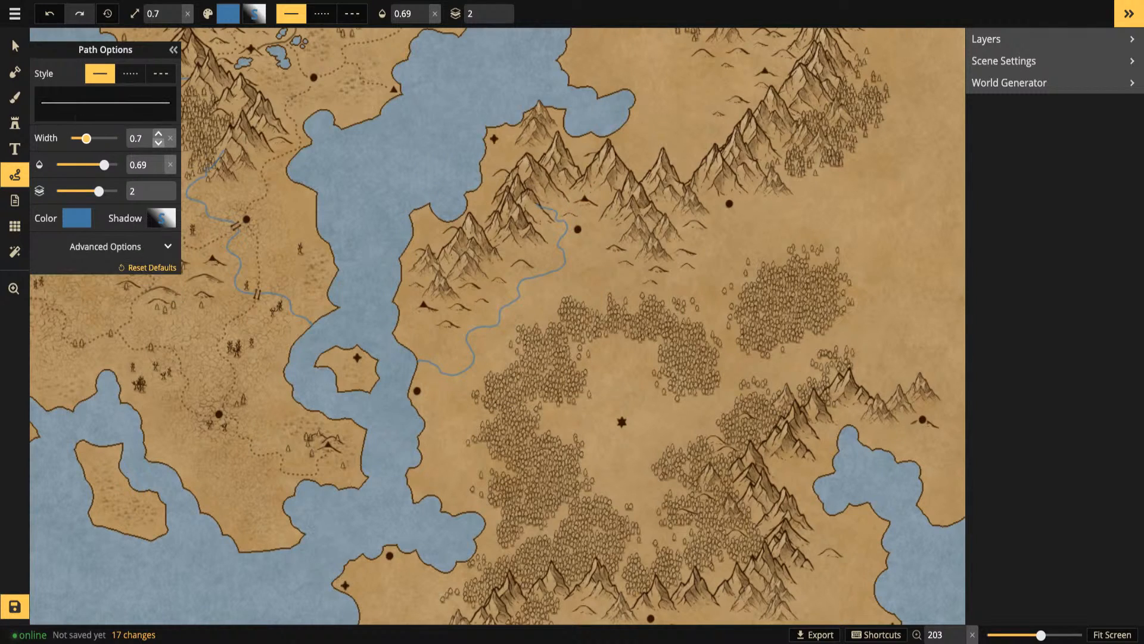
pyautogui.scroll(5, 590, 213)
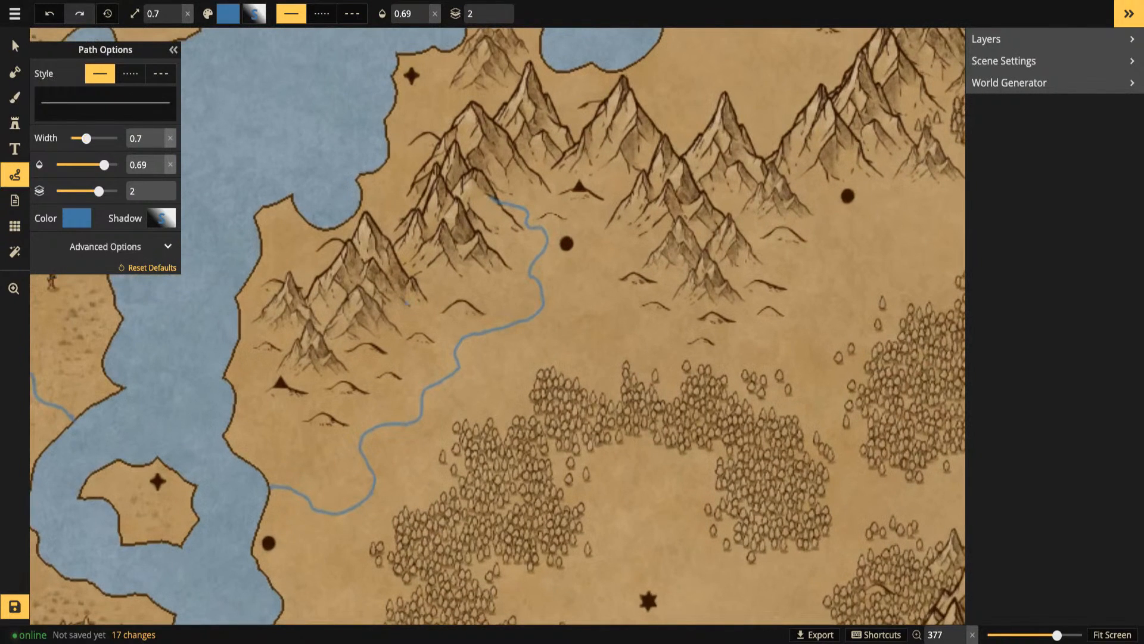
pyautogui.moveTo(444, 337); pyautogui.dragTo(455, 350)
pyautogui.press('Escape')
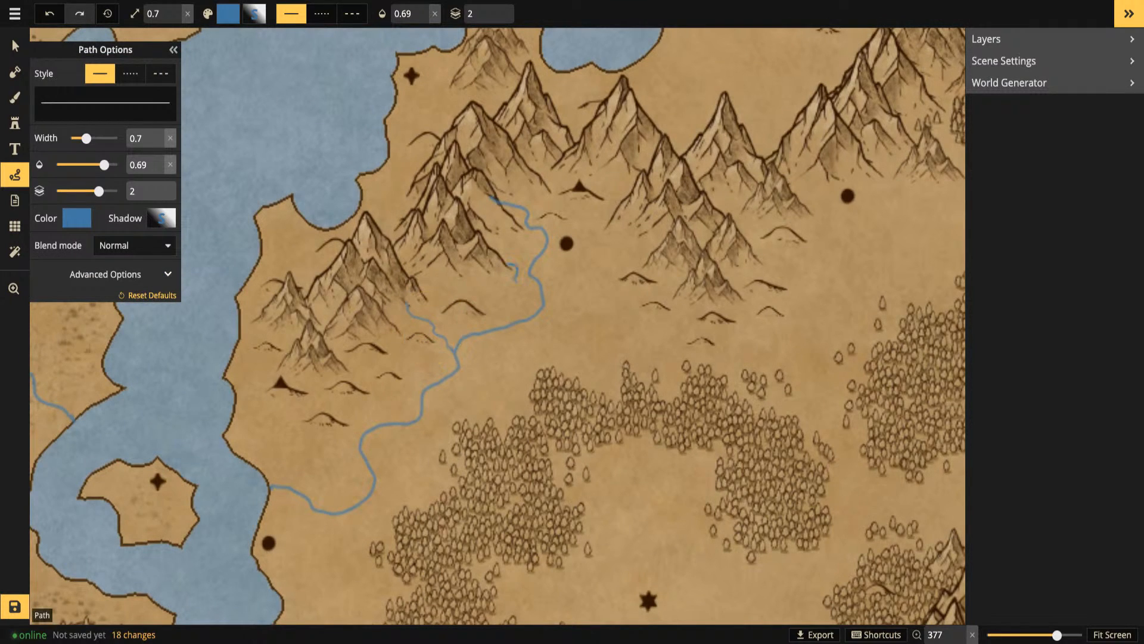
# Draw a short tributary from the mountains into the river's upper bend below the town, replacing the first attempt
pyautogui.moveTo(524, 291); pyautogui.dragTo(512, 310)
pyautogui.press('Delete')
pyautogui.moveTo(524, 271); pyautogui.dragTo(529, 276)
pyautogui.press('Escape')
# Add two more tributaries to the river, one from the central mountains past the town and one from the southwestern foothills
pyautogui.moveTo(627, 185); pyautogui.dragTo(547, 237)
pyautogui.press('Escape')
pyautogui.moveTo(340, 359); pyautogui.dragTo(357, 365)
pyautogui.moveTo(358, 410); pyautogui.dragTo(358, 447)
pyautogui.press('Escape')
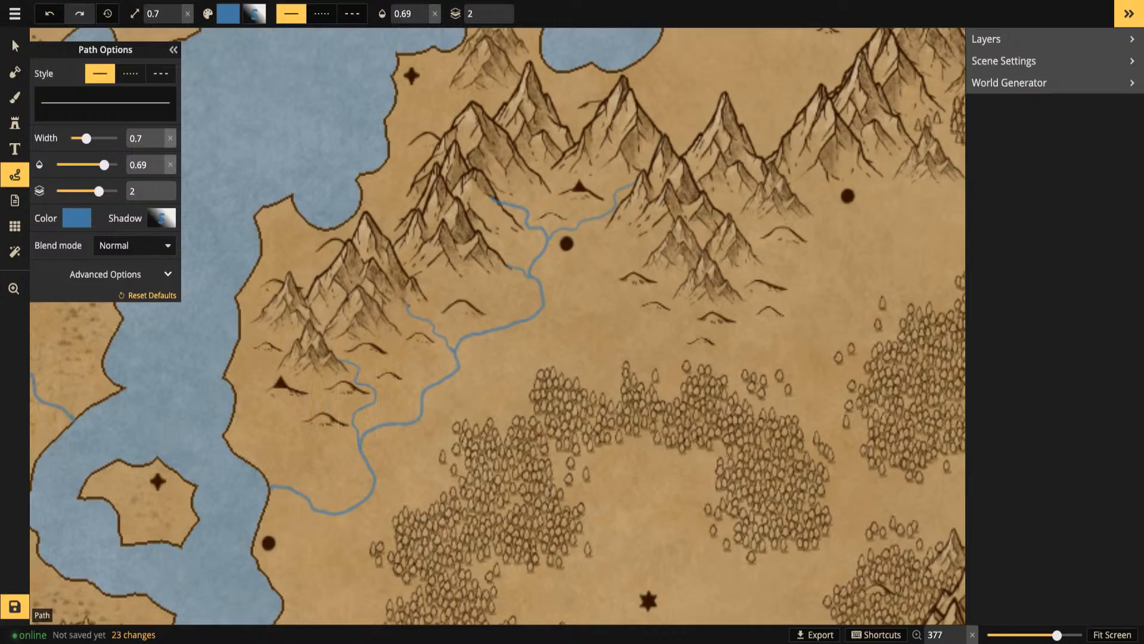
# Draw two 0.7-wide tributaries into the northern landmass's river that runs west from the mountains to the sea
pyautogui.scroll(-2, 261, 343)
pyautogui.moveTo(260, 343); pyautogui.dragTo(828, 506)
pyautogui.scroll(5, 507, 287)
pyautogui.moveTo(510, 288); pyautogui.dragTo(533, 596)
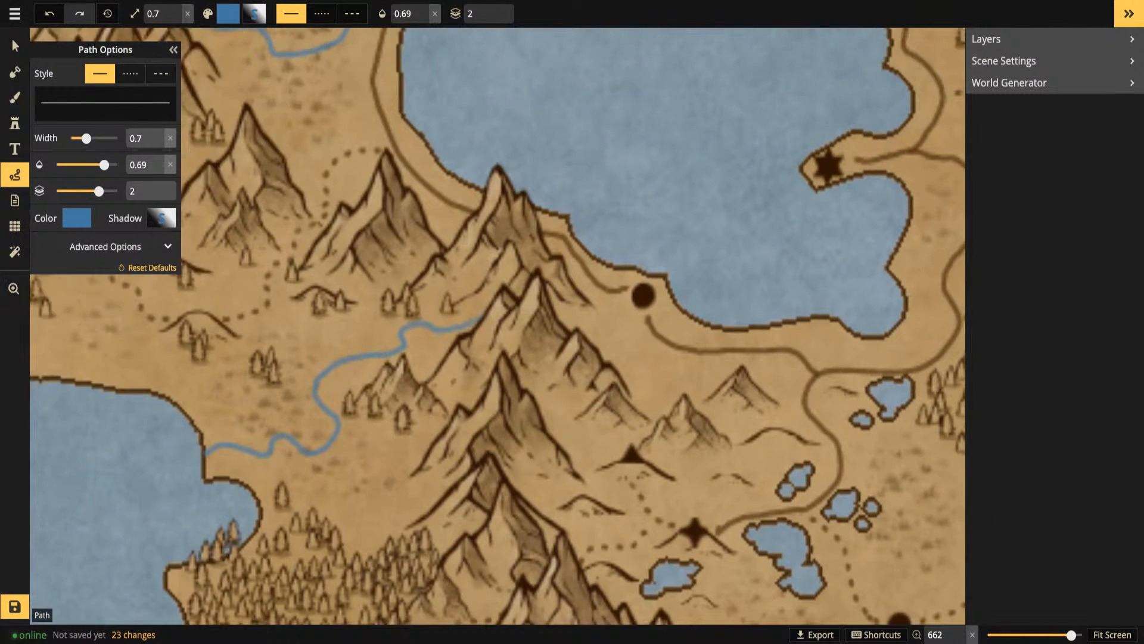
pyautogui.moveTo(363, 277)
pyautogui.mouseDown()
pyautogui.moveTo(376, 299)
pyautogui.moveTo(363, 341)
pyautogui.moveTo(341, 360)
pyautogui.mouseUp()
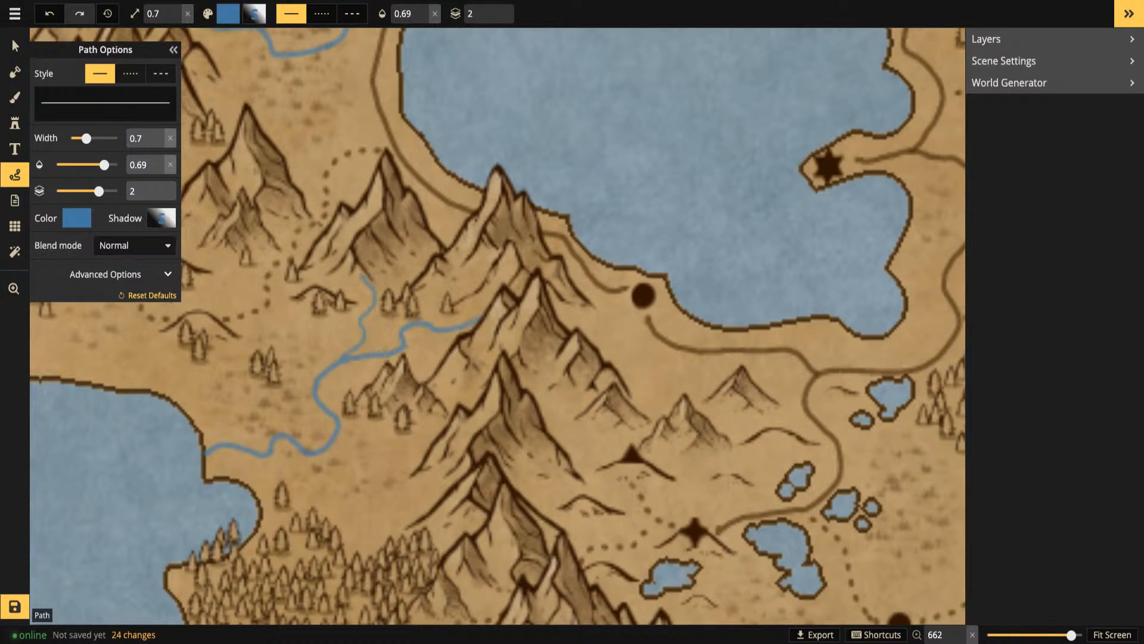
pyautogui.moveTo(409, 344); pyautogui.dragTo(441, 364)
# Shift the river that reaches the coast beside the northern four-pointed star marker slightly south and deselect it
pyautogui.scroll(-1, 426, 355)
pyautogui.press('space')
pyautogui.moveTo(204, 60); pyautogui.dragTo(465, 329)
pyautogui.scroll(3, 464, 329)
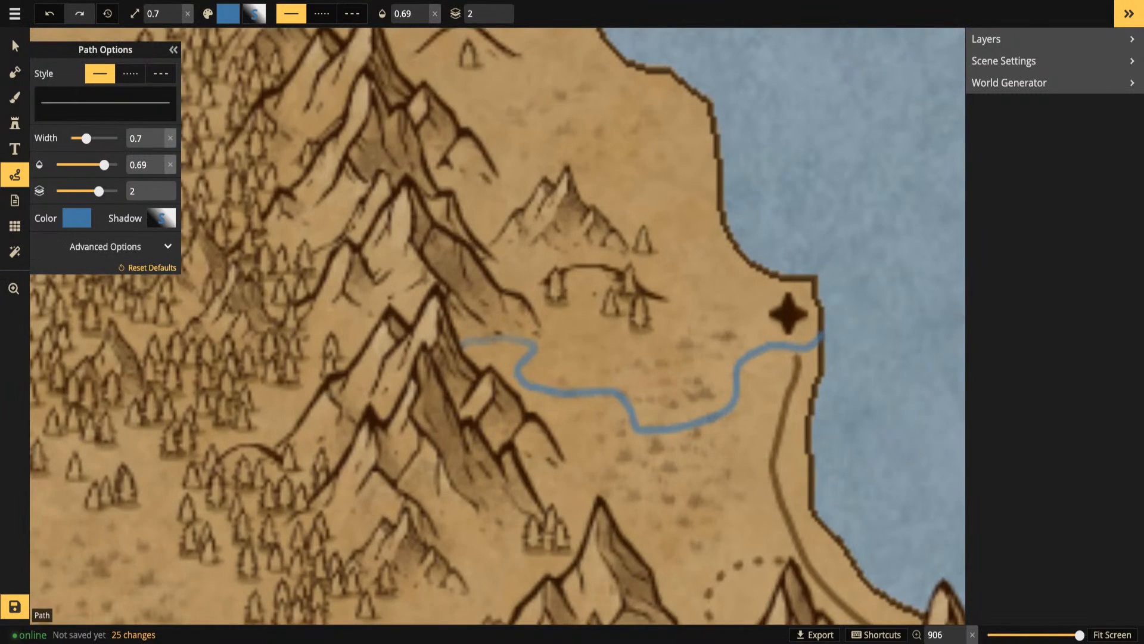
pyautogui.click(14, 44)
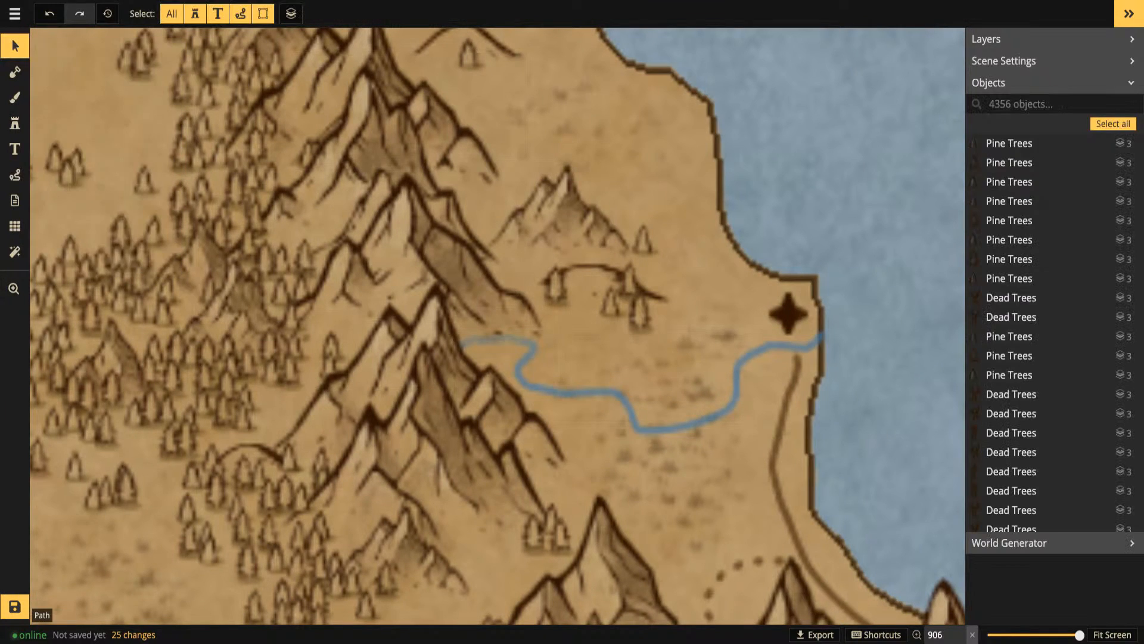
pyautogui.moveTo(566, 391); pyautogui.dragTo(566, 395)
pyautogui.press('Down')
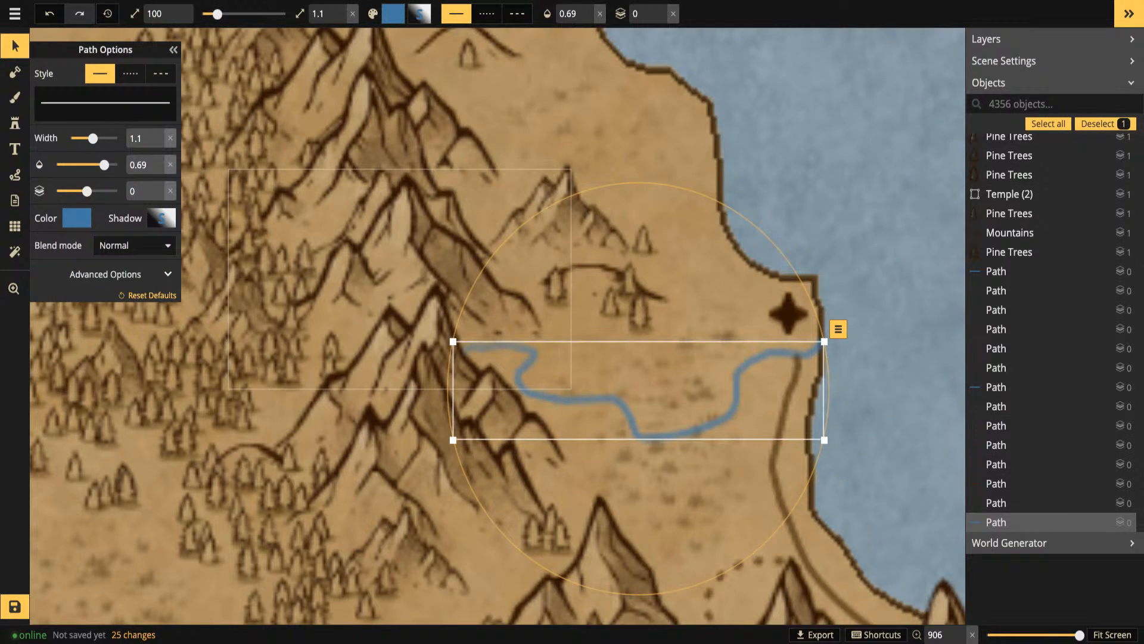
pyautogui.press('Escape')
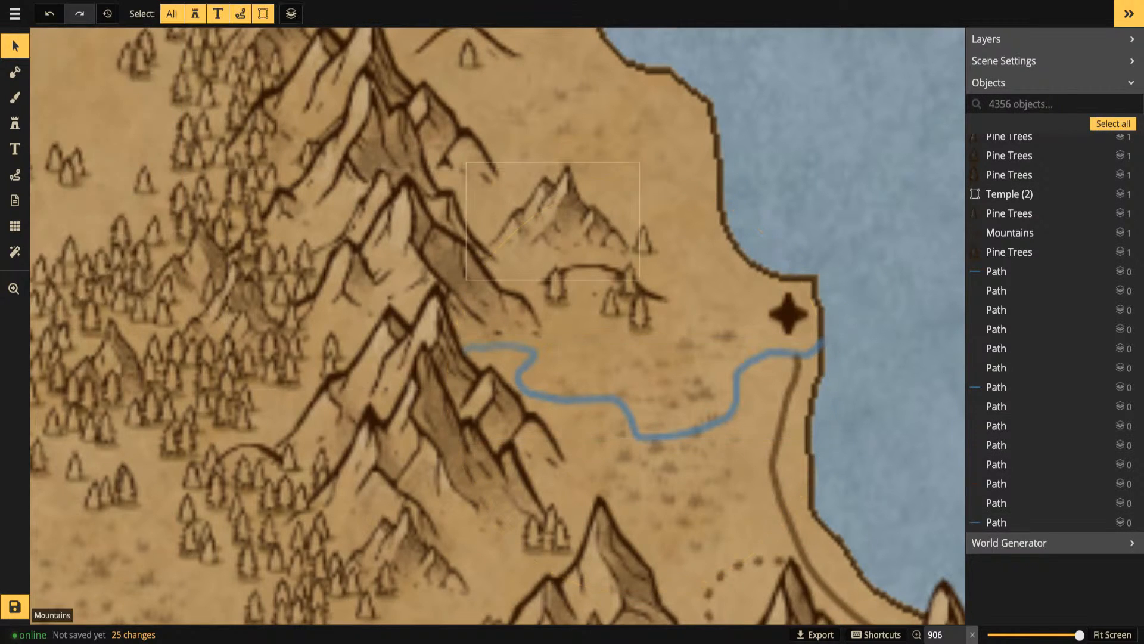
# Draw two 0.5-wide tributaries into the river that reaches the coast beside the northern four-pointed star marker
pyautogui.click(15, 174)
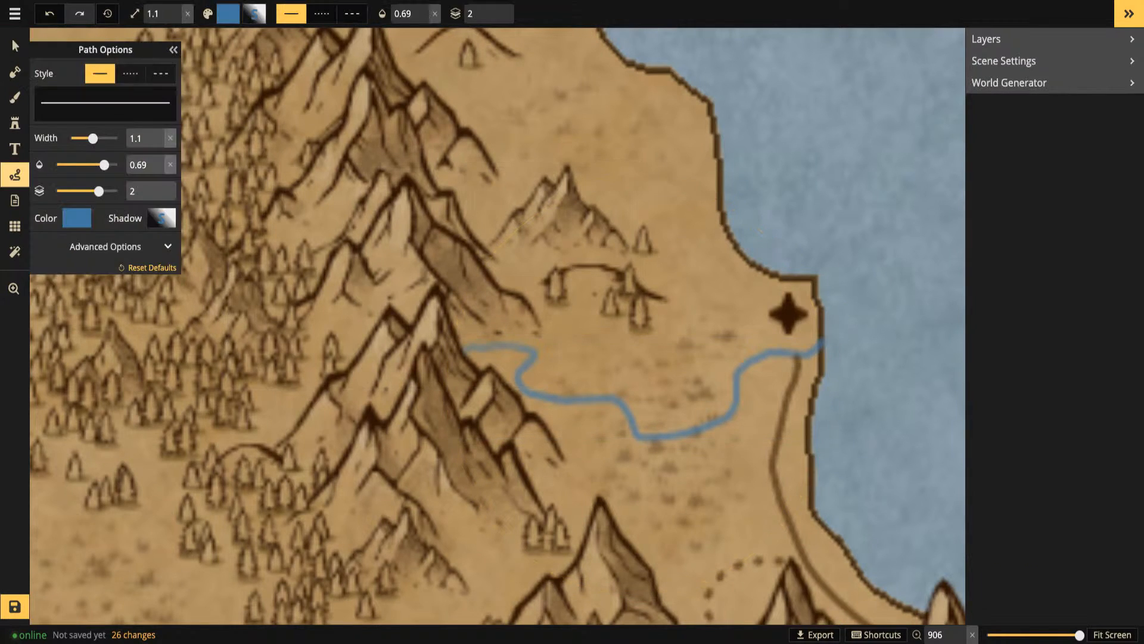
pyautogui.moveTo(92, 138); pyautogui.dragTo(81, 138)
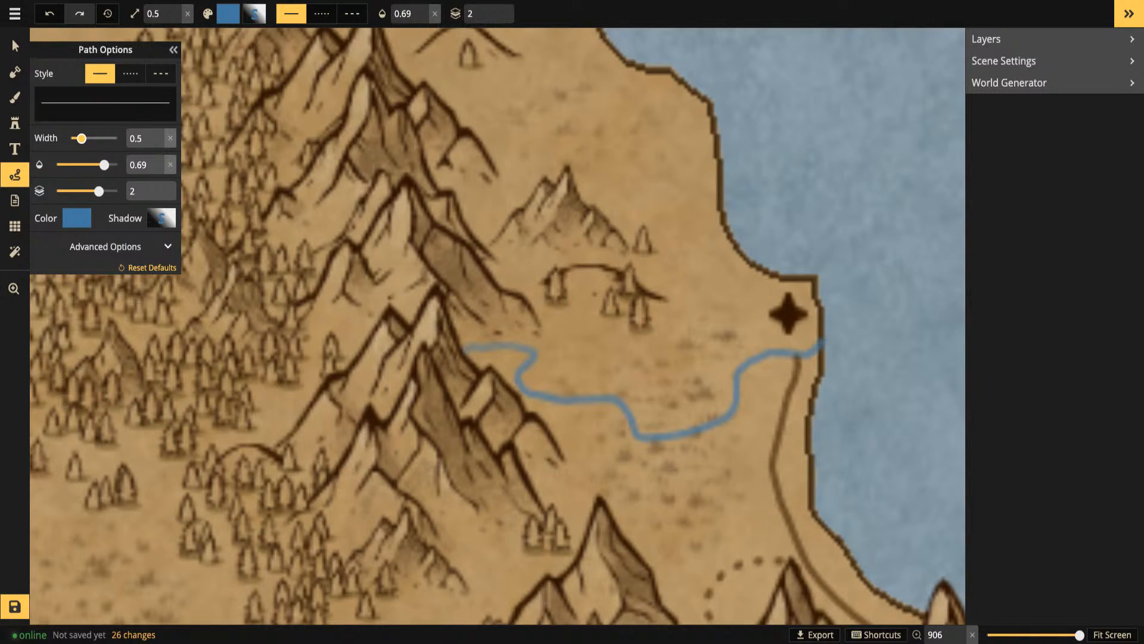
pyautogui.moveTo(551, 430); pyautogui.dragTo(593, 403)
pyautogui.press('Escape')
pyautogui.moveTo(492, 271)
pyautogui.mouseDown()
pyautogui.moveTo(520, 273)
pyautogui.moveTo(540, 308)
pyautogui.moveTo(581, 325)
pyautogui.moveTo(605, 394)
pyautogui.mouseUp()
pyautogui.press('Escape')
# Draw a short tributary from the southern foot of the mountains into the river bend upstream of the bridge and round town marker
pyautogui.scroll(-8, 431, 260)
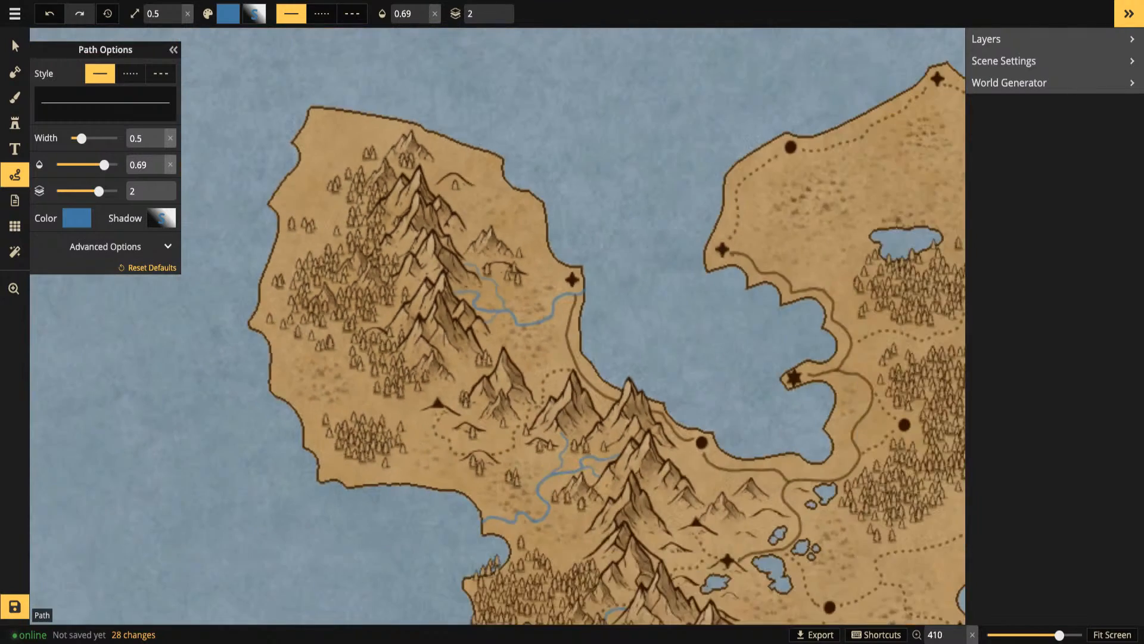
pyautogui.moveTo(572, 453); pyautogui.dragTo(471, 176)
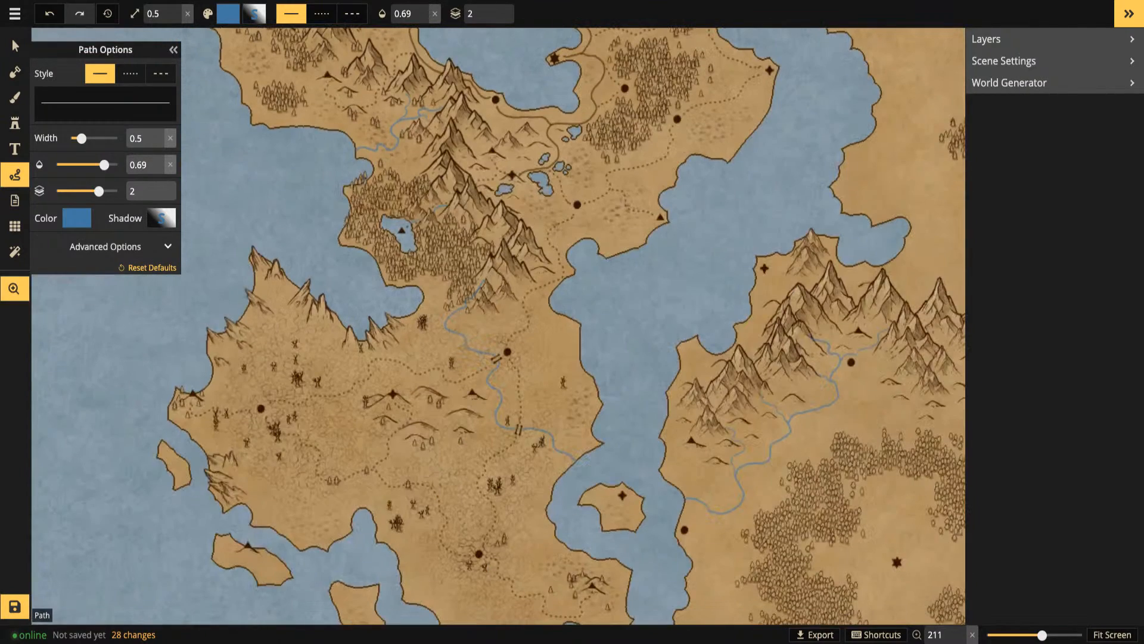
pyautogui.scroll(4, 478, 259)
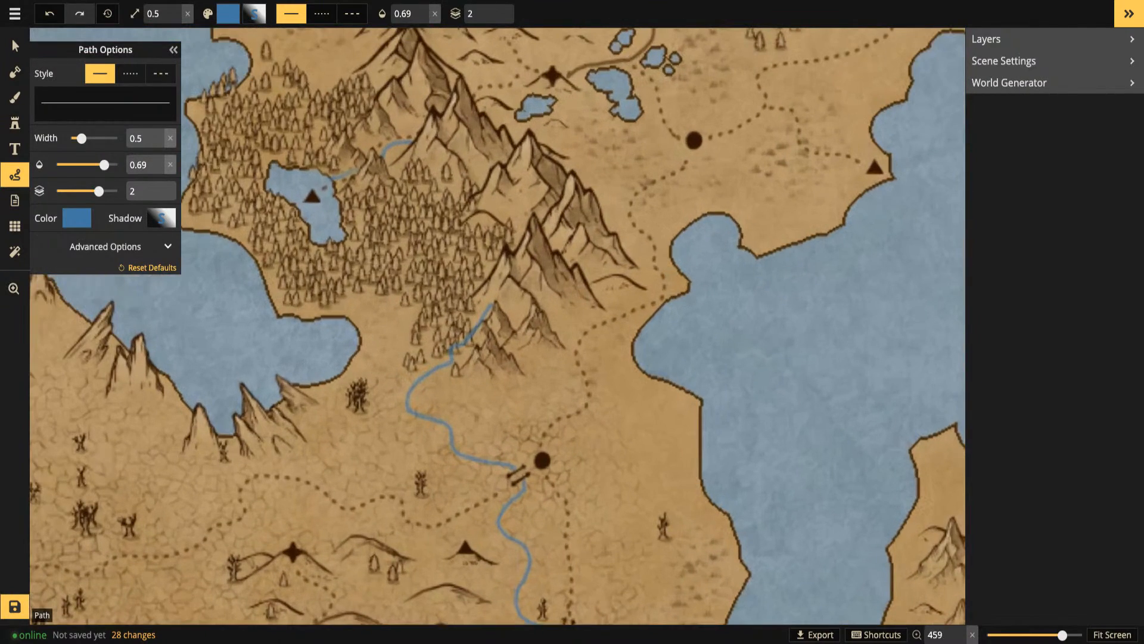
pyautogui.moveTo(475, 388); pyautogui.dragTo(447, 424)
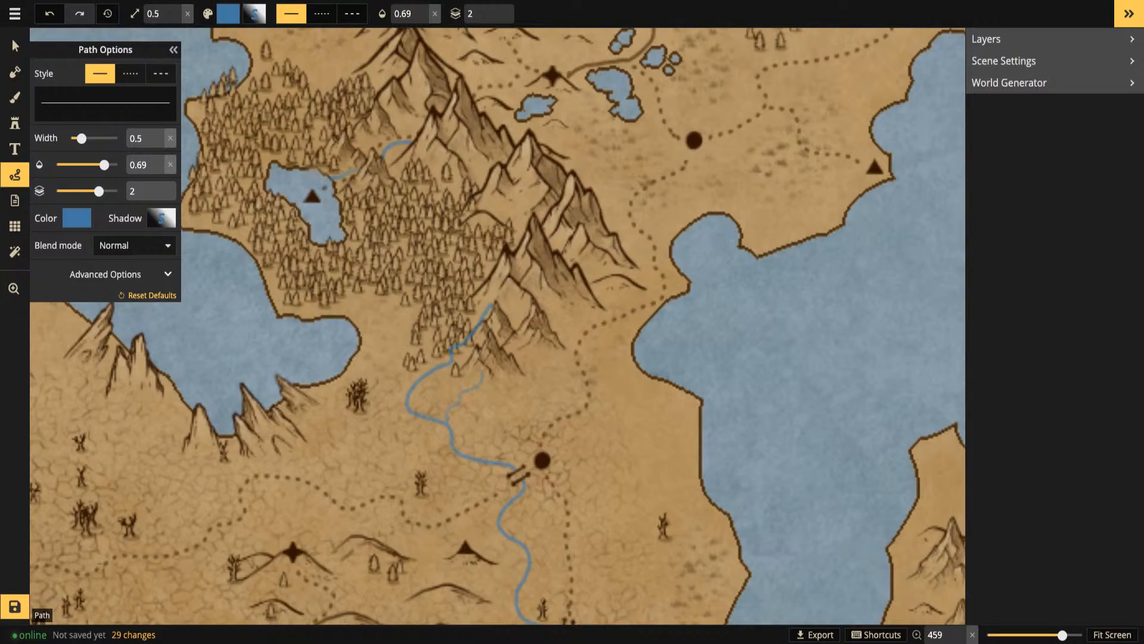
# Draw thin distributaries at the mouth of the eastern landmass's river, splitting it into a delta north of the coastal round marker
pyautogui.scroll(-3, 323, 218)
pyautogui.scroll(-1, 563, 303)
pyautogui.moveTo(564, 303); pyautogui.dragTo(715, 279)
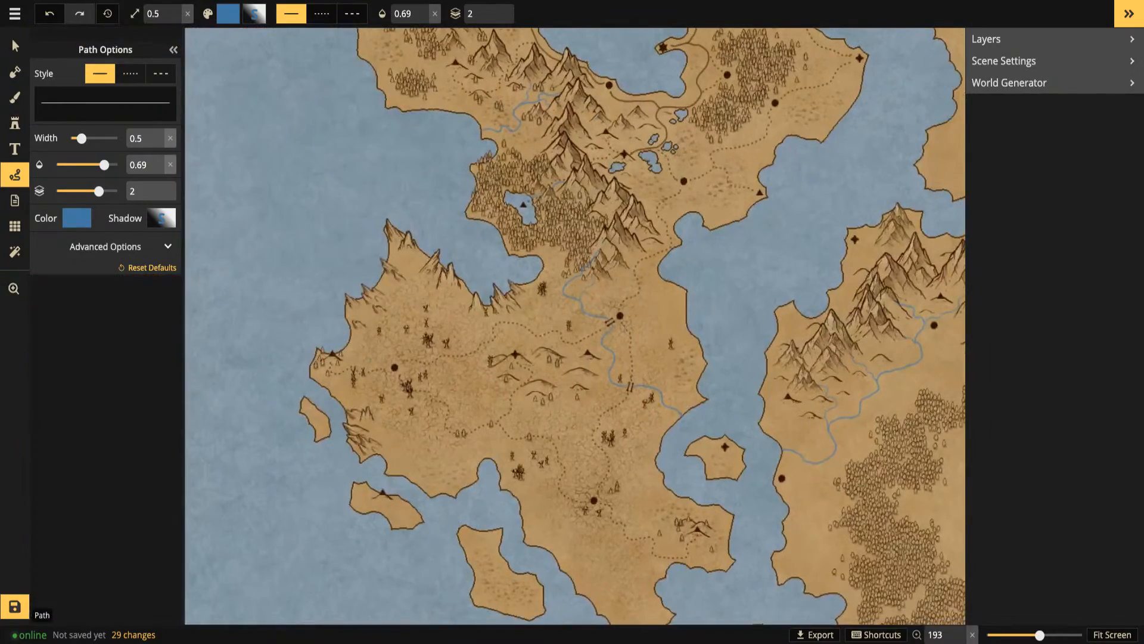
pyautogui.moveTo(703, 424); pyautogui.dragTo(566, 425)
pyautogui.scroll(-1, 567, 424)
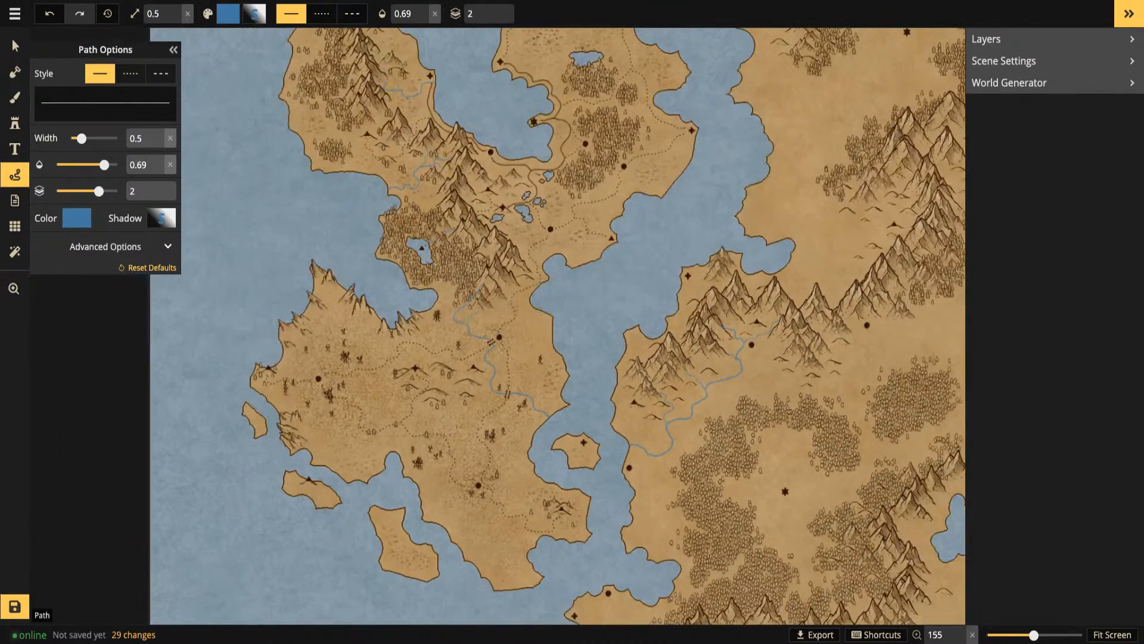
pyautogui.moveTo(566, 326); pyautogui.dragTo(526, 180)
pyautogui.scroll(3, 771, 306)
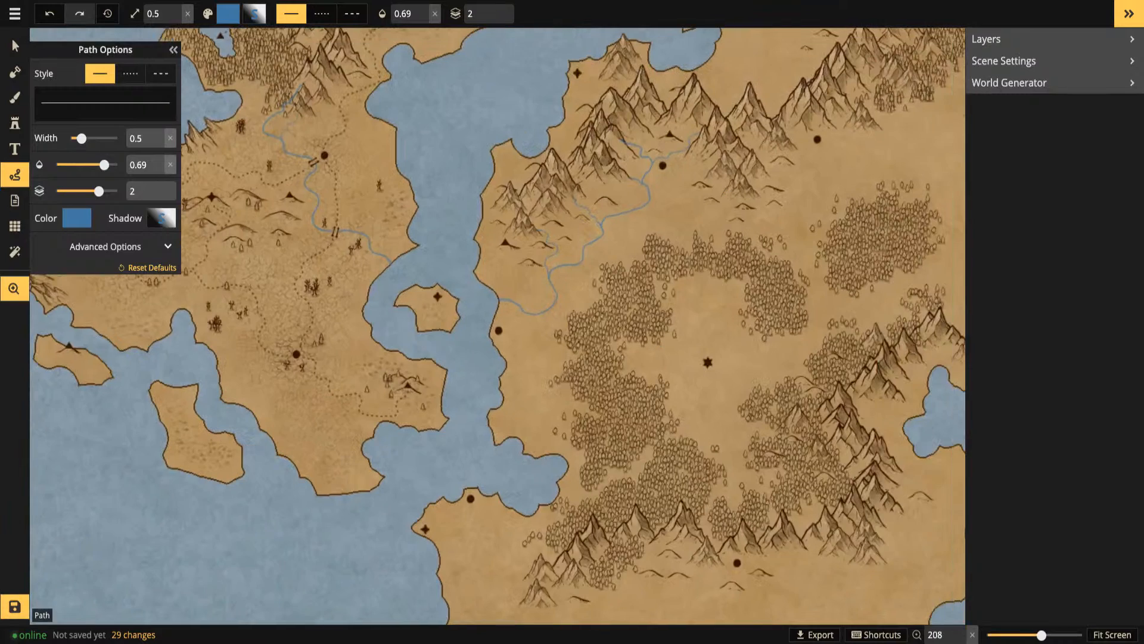
pyautogui.scroll(3, 581, 320)
pyautogui.moveTo(425, 181); pyautogui.dragTo(470, 138)
pyautogui.scroll(1, 544, 343)
pyautogui.scroll(1, 543, 352)
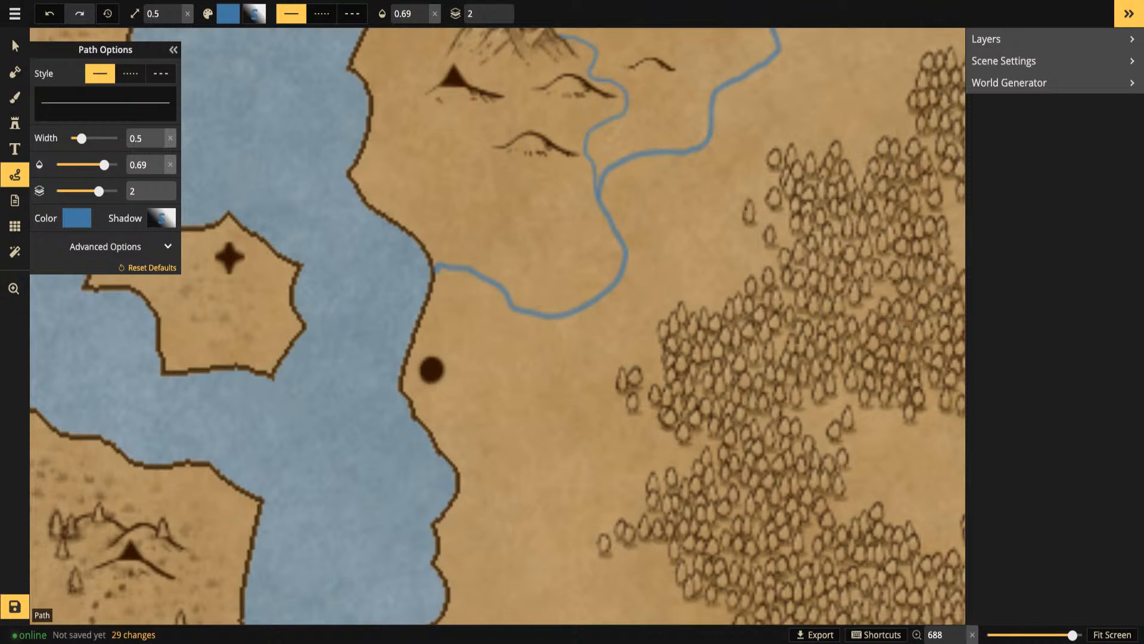
pyautogui.moveTo(458, 253); pyautogui.dragTo(427, 245)
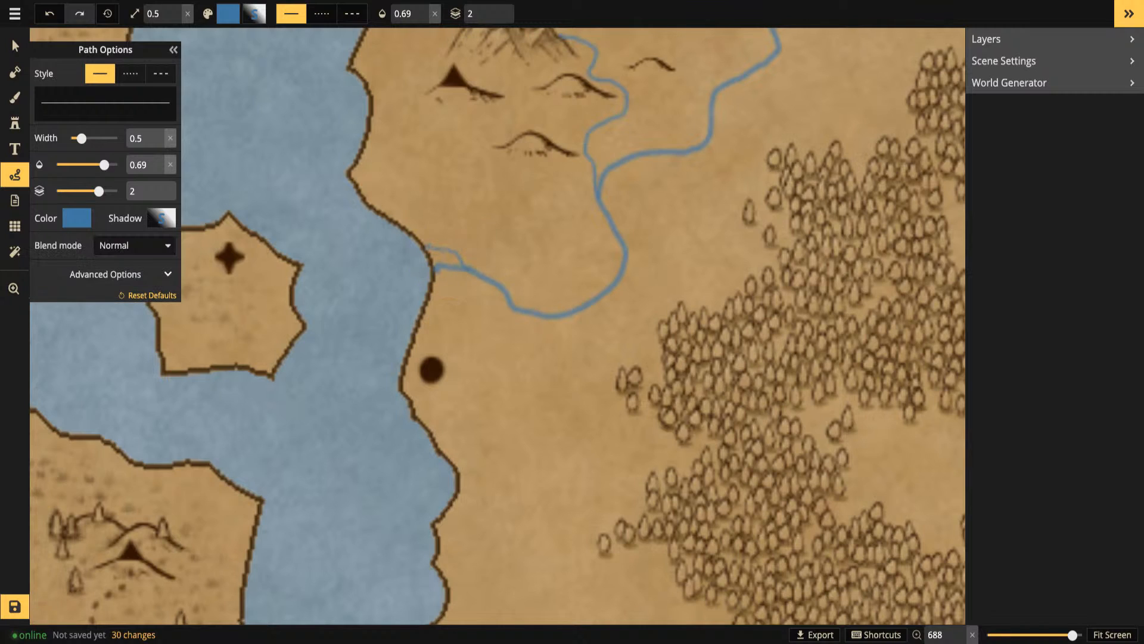
pyautogui.moveTo(507, 308)
pyautogui.mouseDown()
pyautogui.moveTo(414, 345)
pyautogui.moveTo(423, 313)
pyautogui.mouseUp()
pyautogui.moveTo(485, 278); pyautogui.dragTo(429, 293)
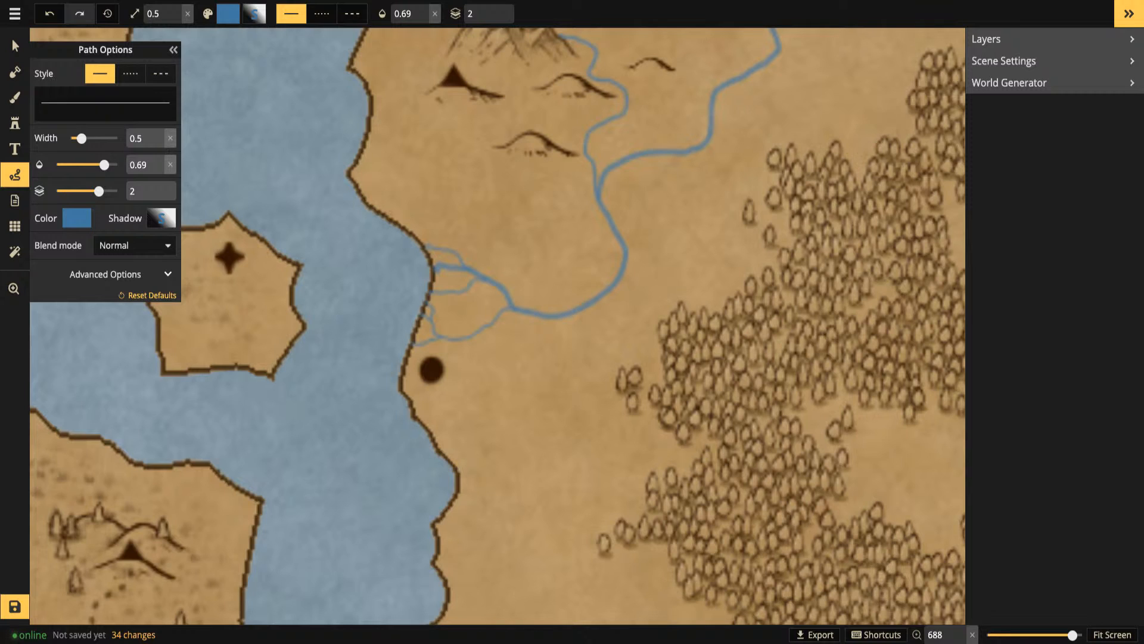
# Extend the delta with another northern branch to the coast and a short channel rejoining the main river at its southern bend
pyautogui.moveTo(445, 247); pyautogui.dragTo(415, 231)
pyautogui.moveTo(417, 348); pyautogui.dragTo(412, 351)
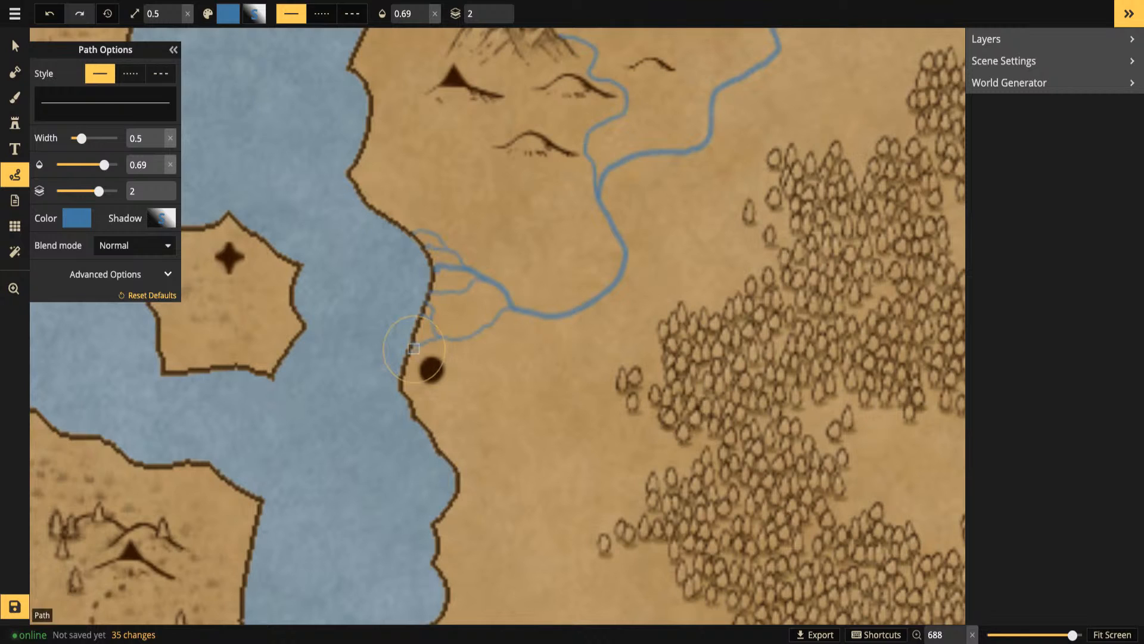
pyautogui.moveTo(550, 317); pyautogui.dragTo(496, 320)
pyautogui.scroll(-3, 414, 144)
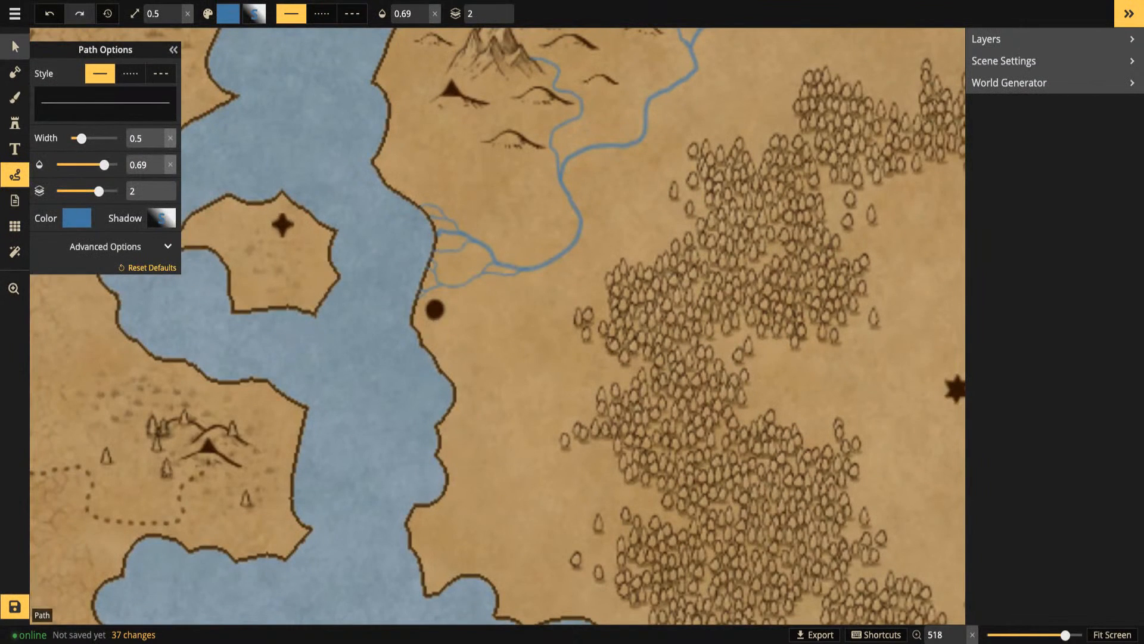
# Check the live chat in YouTube Studio, return to the map and survey the rivers and forests of the eastern landmass
pyautogui.click(15, 47)
pyautogui.scroll(-3, 520, 200)
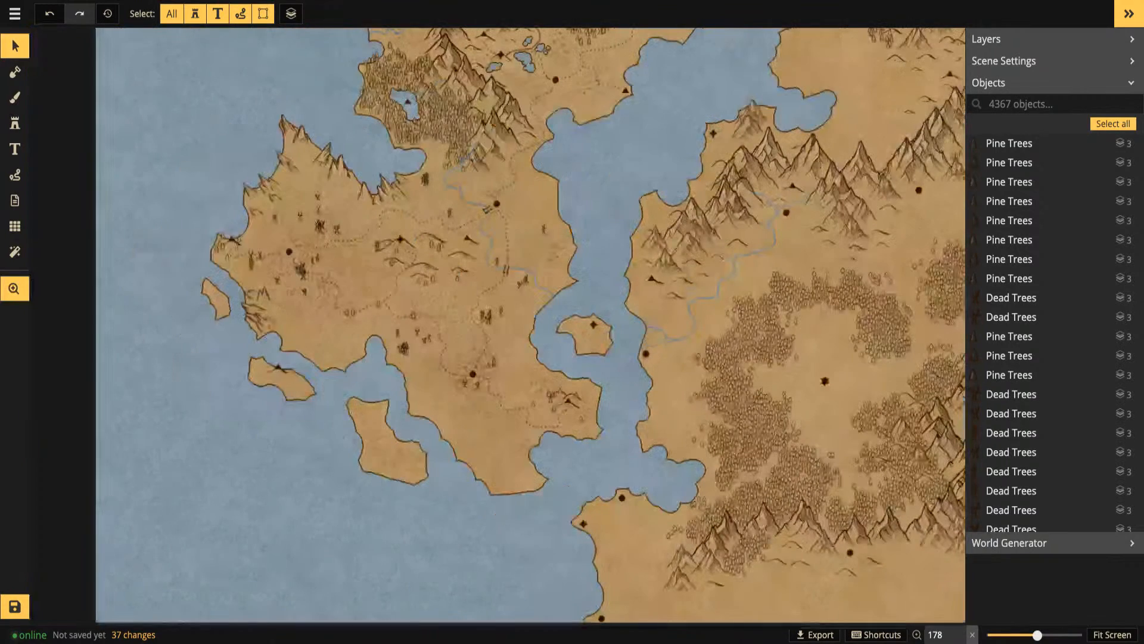
pyautogui.hotkey('alt', 'Tab')
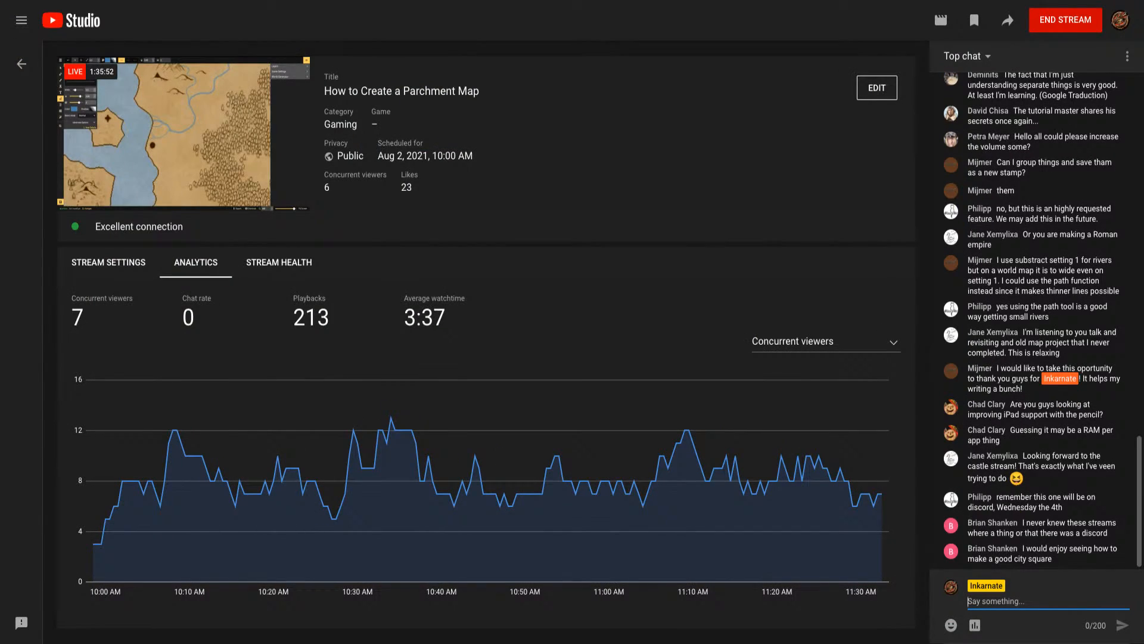
pyautogui.hotkey('alt', 'Tab')
pyautogui.scroll(2, 498, 325)
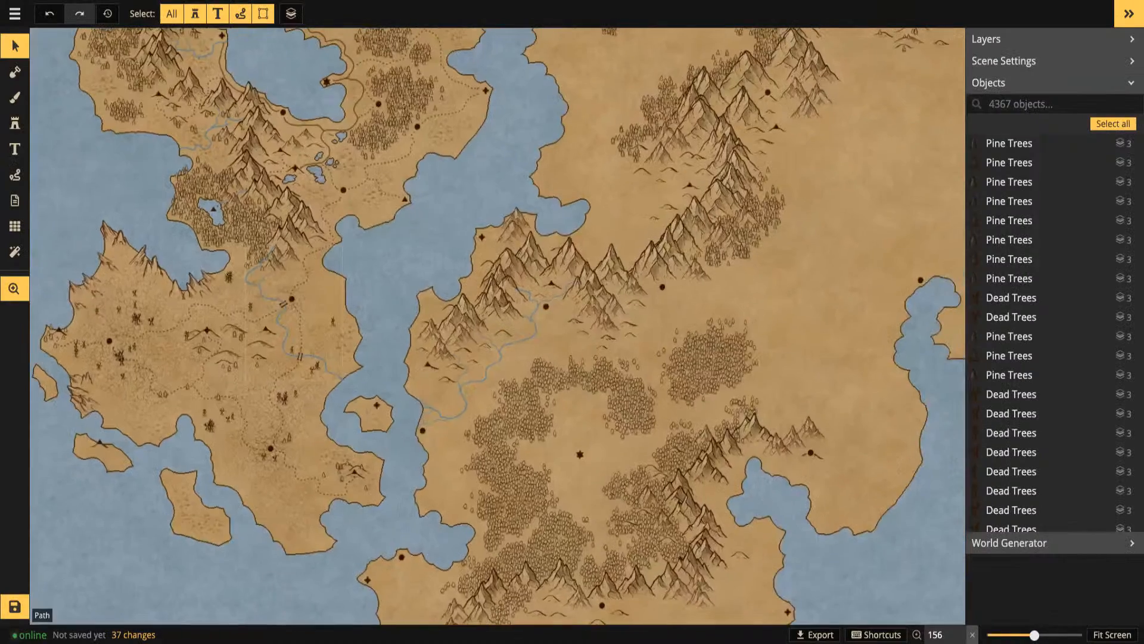
pyautogui.scroll(3, 619, 404)
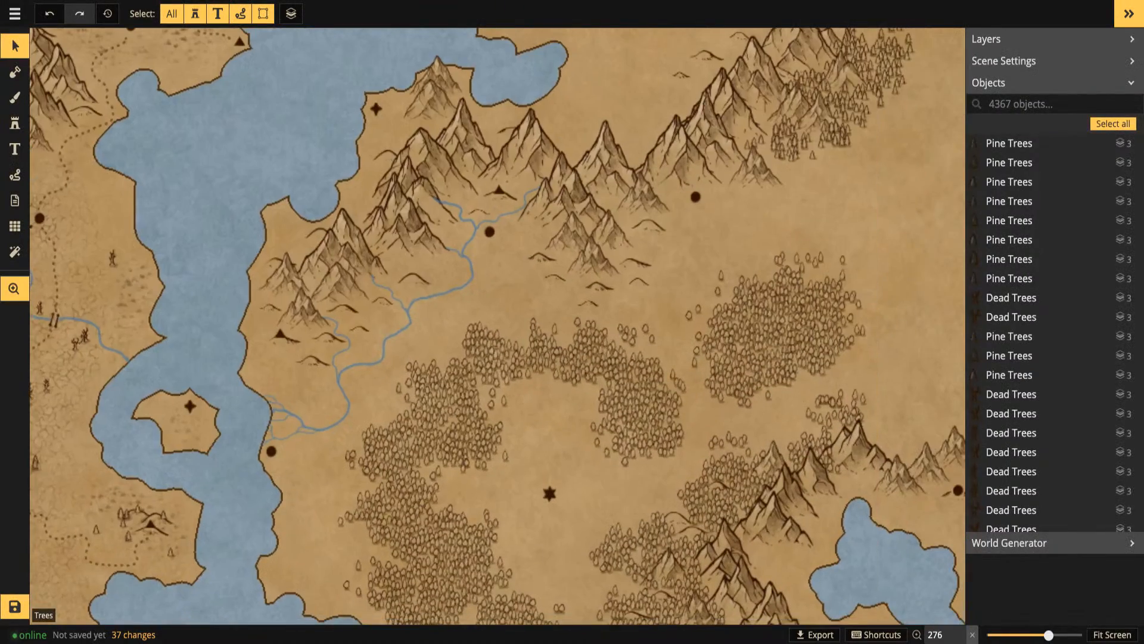
pyautogui.moveTo(497, 353); pyautogui.dragTo(507, 291)
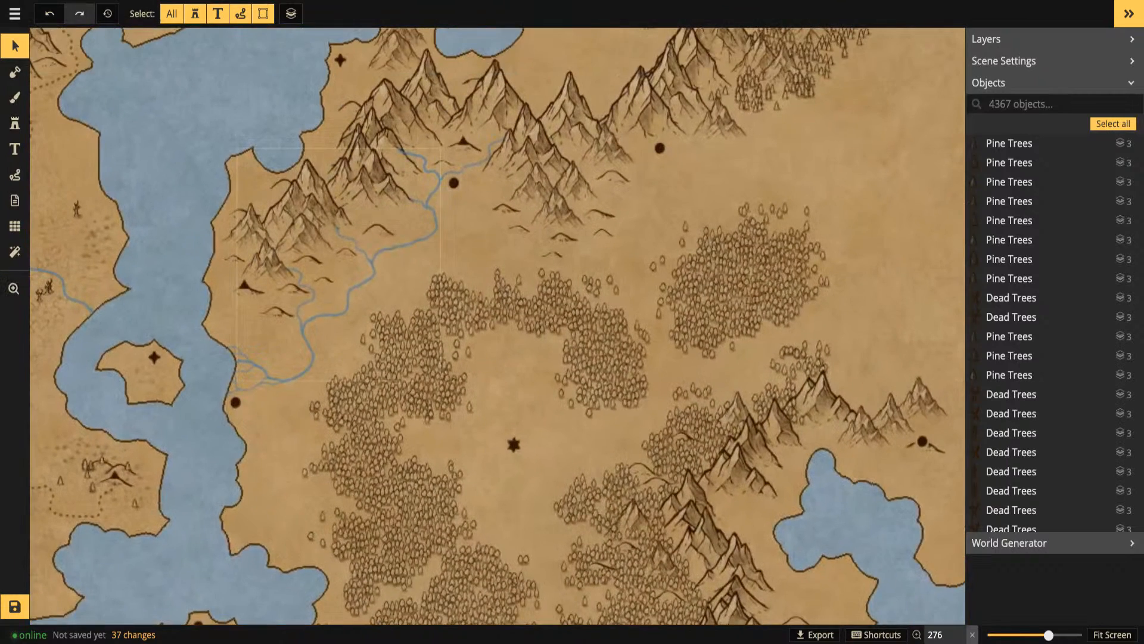
pyautogui.moveTo(280, 186); pyautogui.dragTo(387, 159)
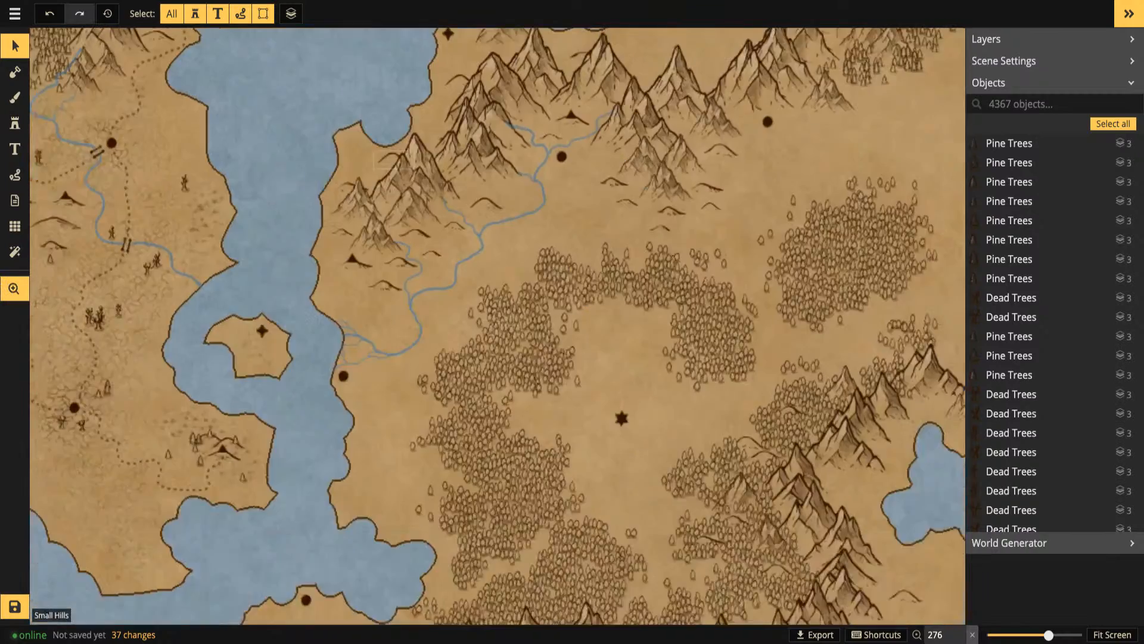
pyautogui.scroll(-5, 297, 494)
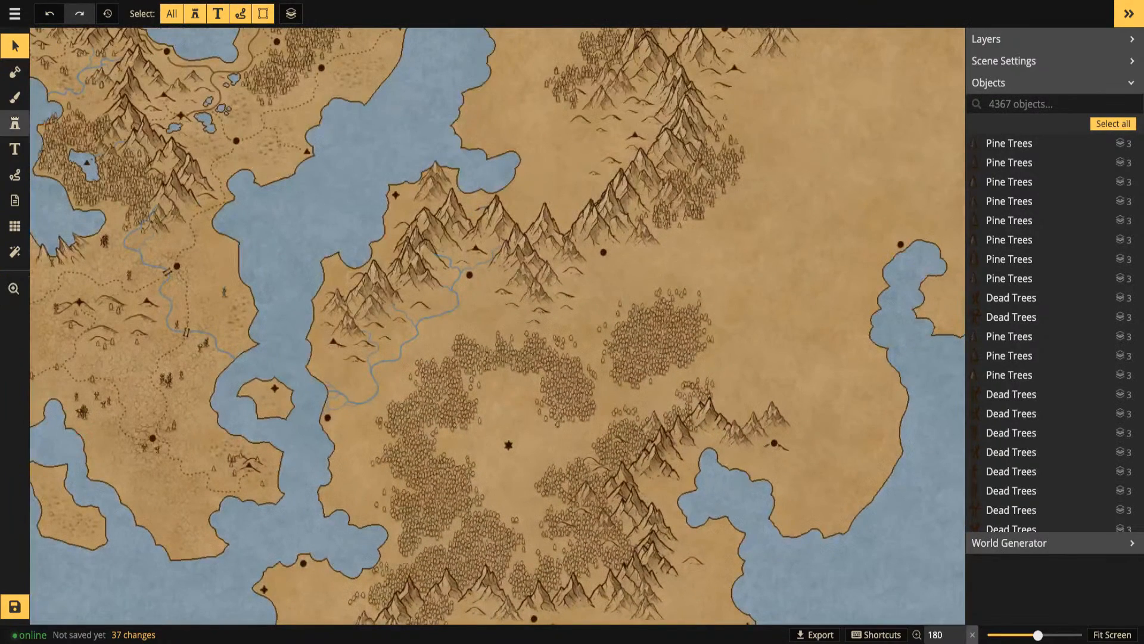
# Set the land mask brush to subtract with a circle shape at size 3
pyautogui.click(15, 72)
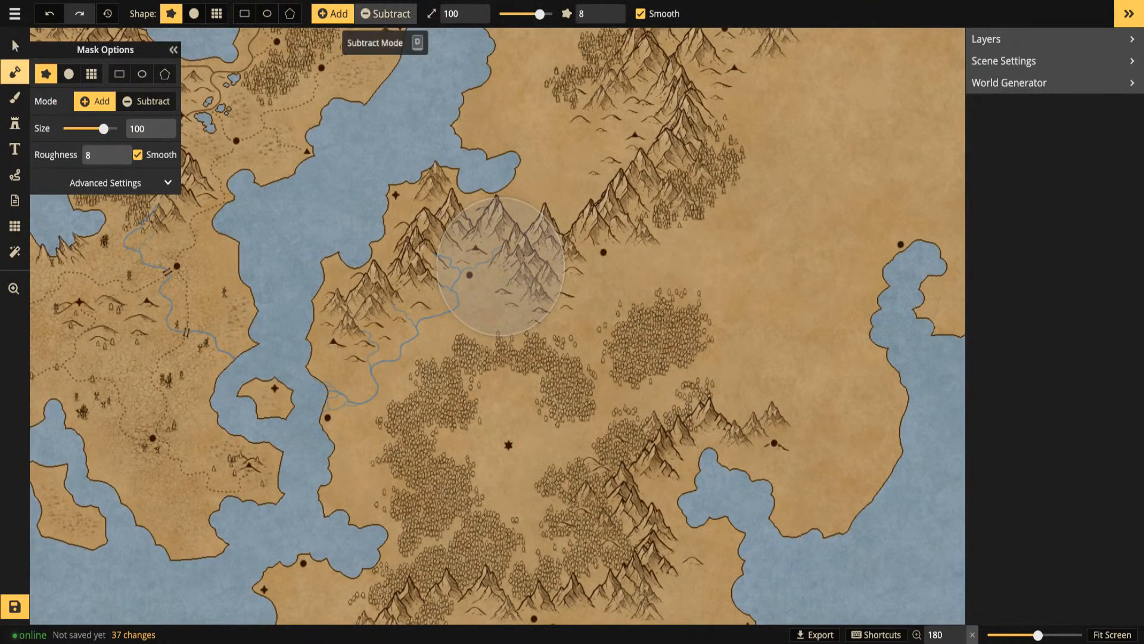
pyautogui.click(384, 13)
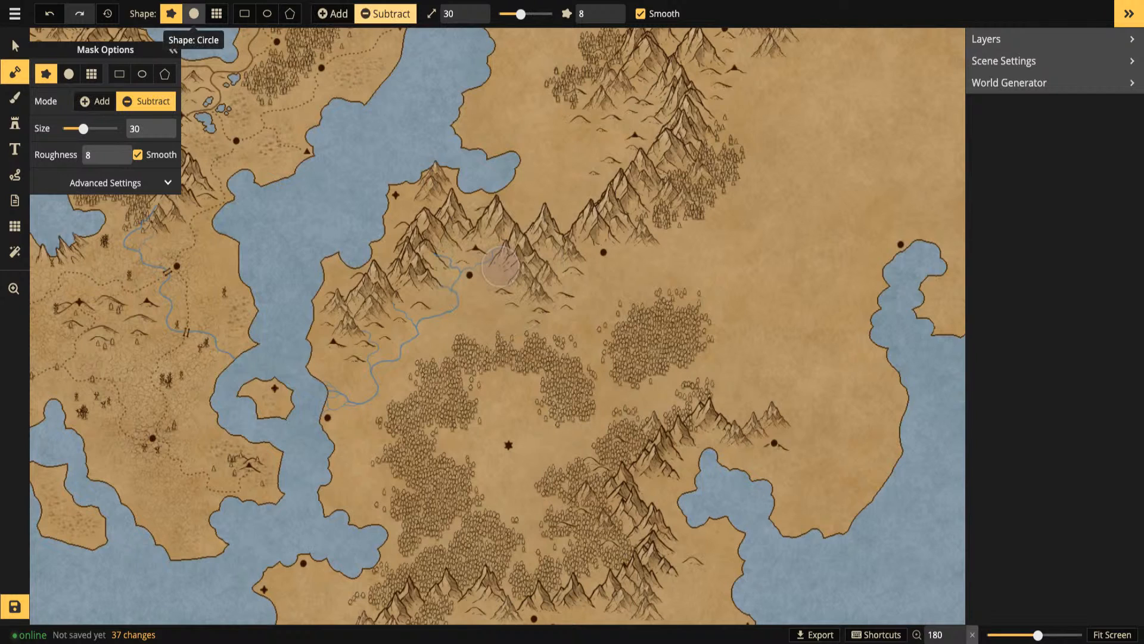
pyautogui.click(193, 14)
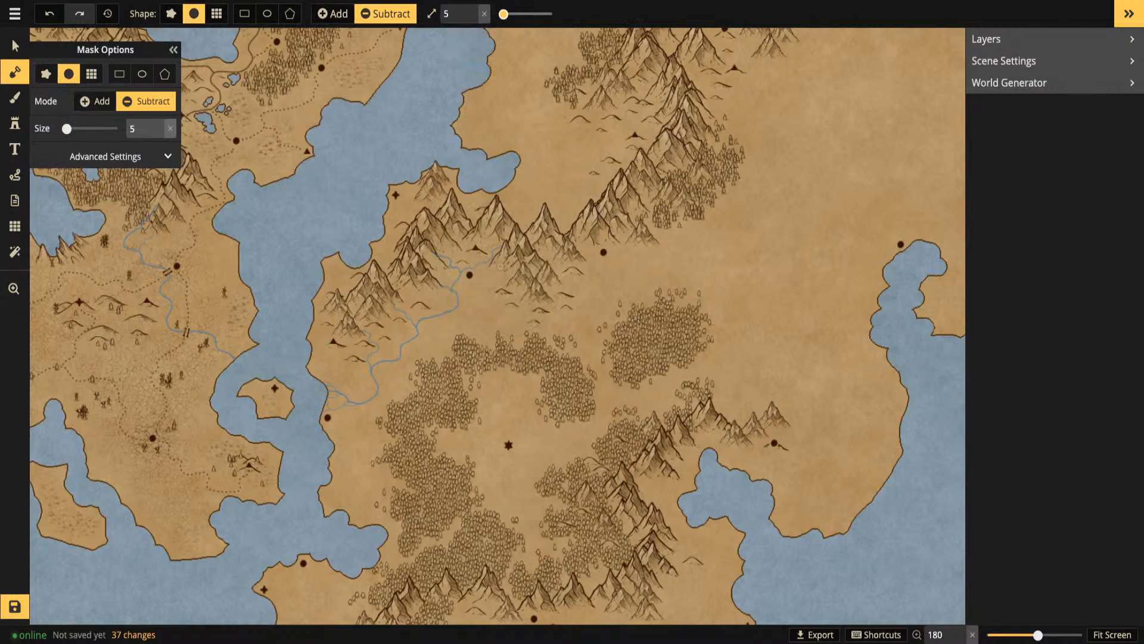
pyautogui.press('[')
pyautogui.press('[')
# Carve an irregular lake and a small pond to its east in the forest clearing north of the six-pointed star marker
pyautogui.scroll(2, 430, 301)
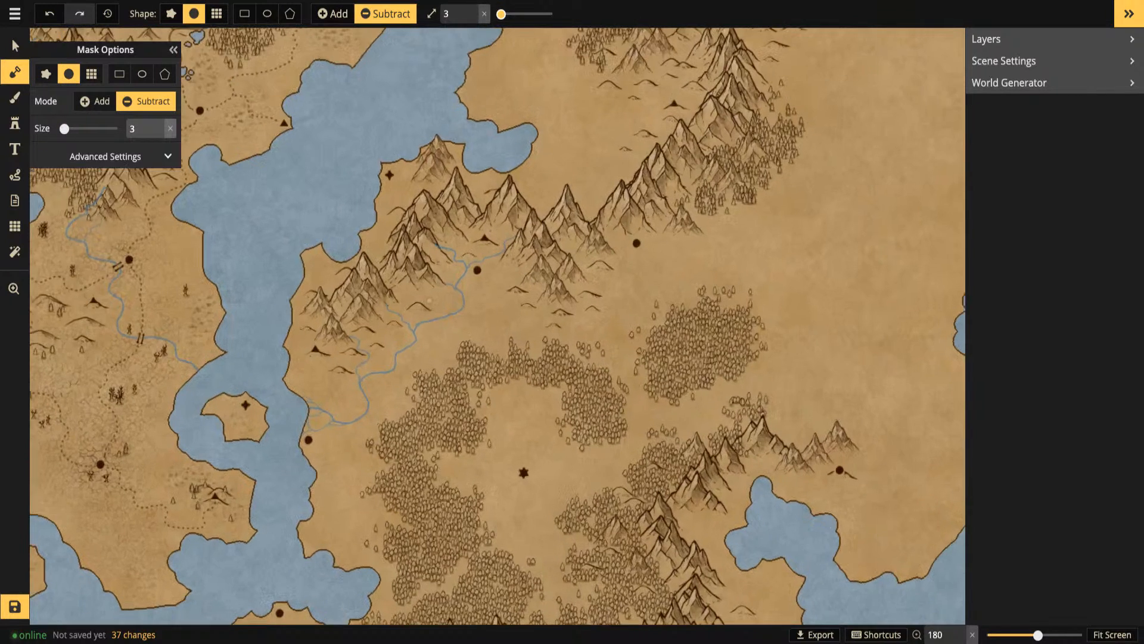
pyautogui.scroll(4, 429, 300)
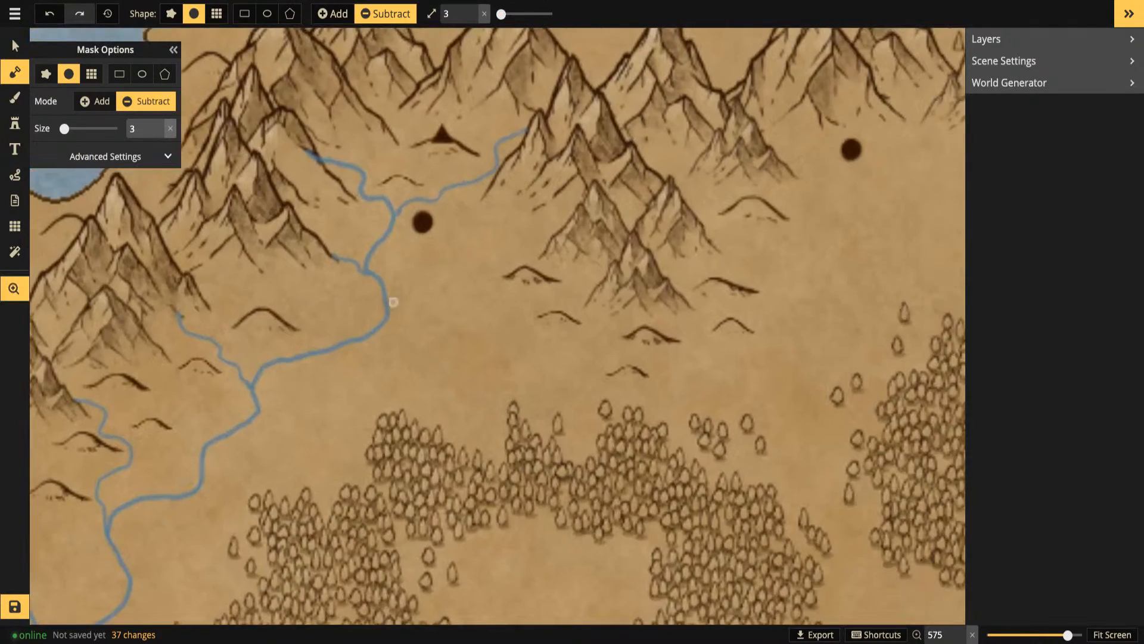
pyautogui.press('space')
pyautogui.moveTo(448, 405); pyautogui.dragTo(431, 186)
pyautogui.moveTo(519, 385); pyautogui.dragTo(506, 111)
pyautogui.scroll(-2, 529, 237)
pyautogui.moveTo(539, 271); pyautogui.dragTo(497, 369)
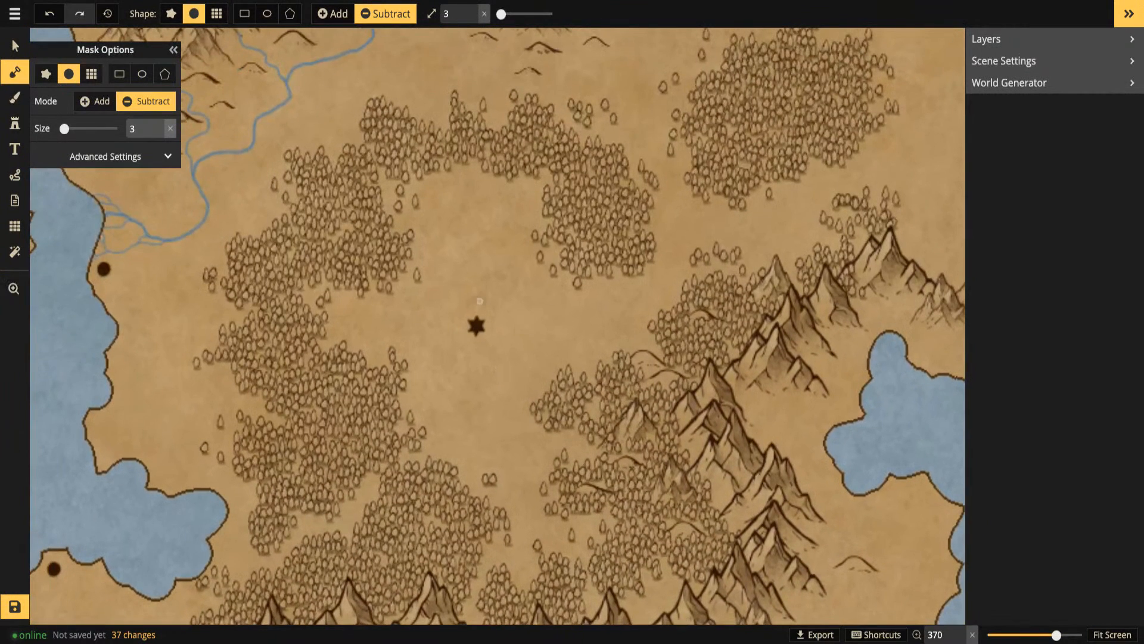
pyautogui.moveTo(458, 287); pyautogui.dragTo(475, 338)
pyautogui.moveTo(455, 229); pyautogui.dragTo(466, 315)
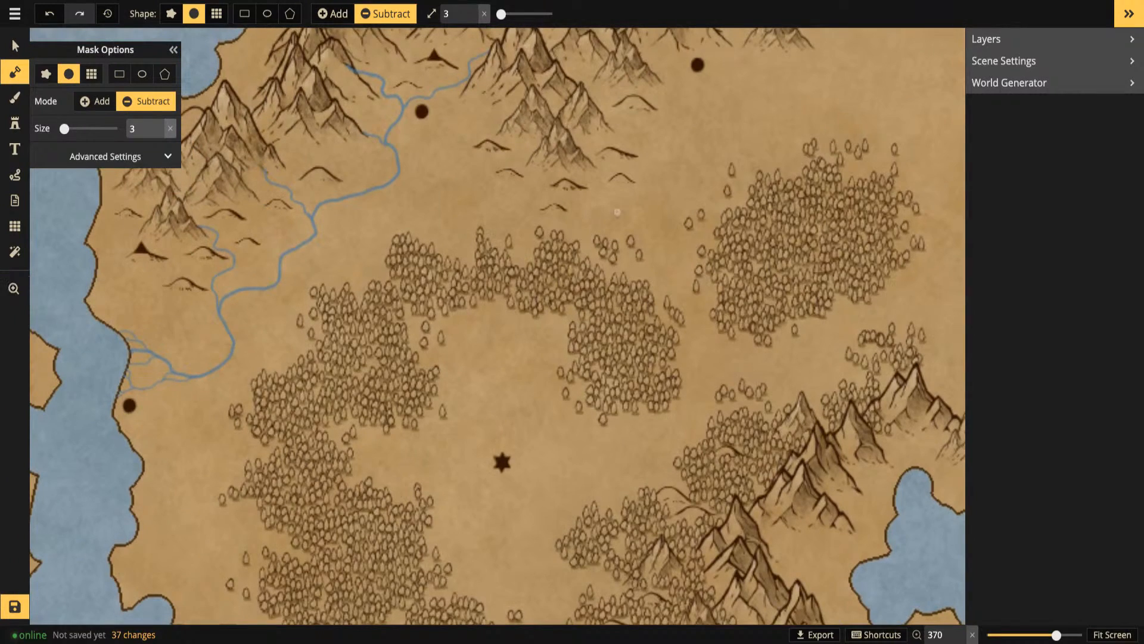
pyautogui.moveTo(743, 35); pyautogui.dragTo(632, 165)
pyautogui.moveTo(310, 433); pyautogui.dragTo(441, 199)
pyautogui.scroll(-3, 448, 357)
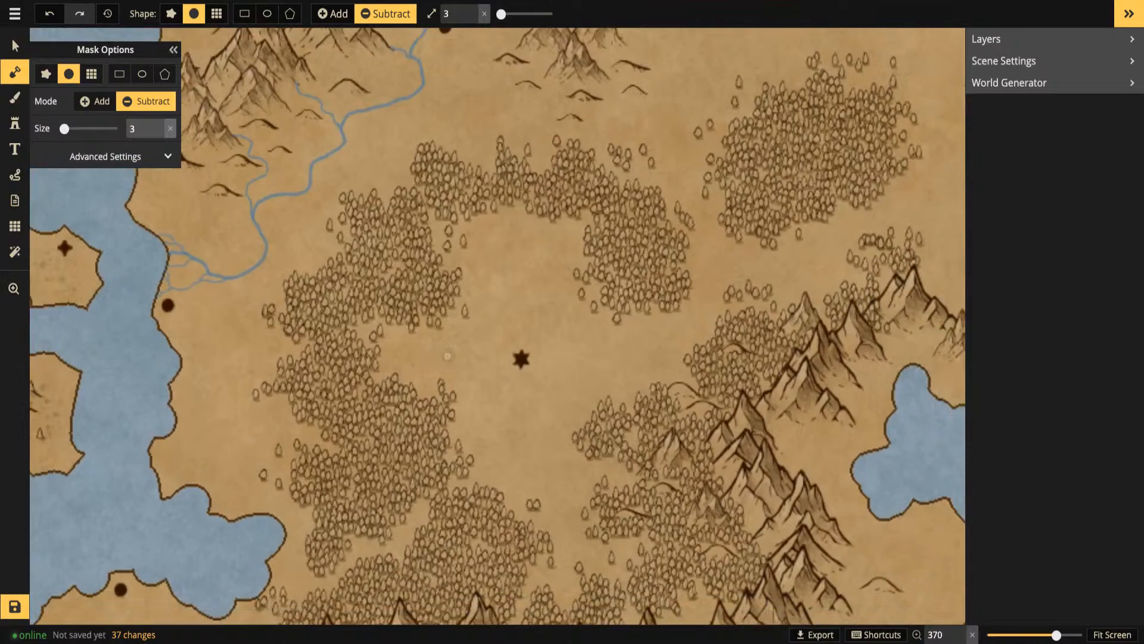
pyautogui.moveTo(448, 356); pyautogui.dragTo(396, 268)
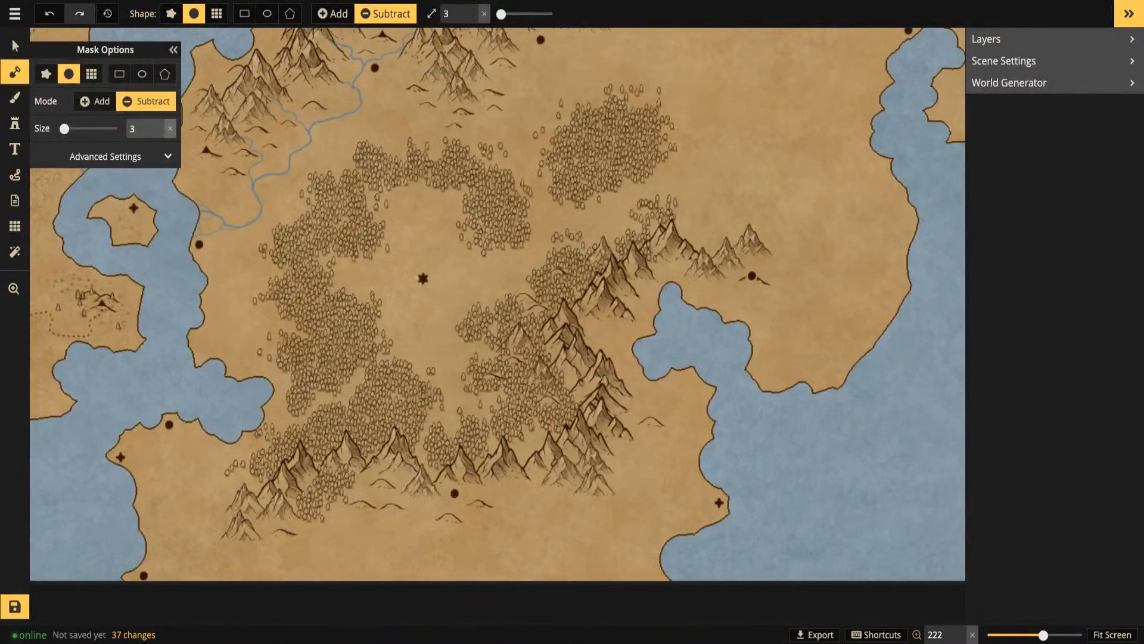
pyautogui.scroll(3, 391, 326)
pyautogui.moveTo(392, 327); pyautogui.dragTo(390, 459)
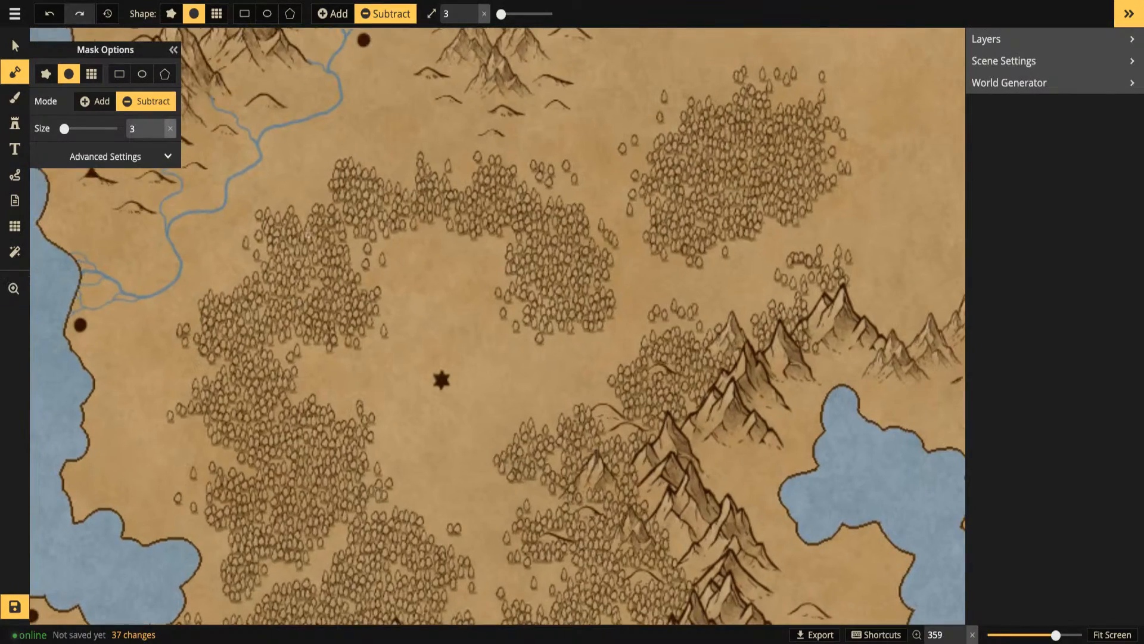
pyautogui.moveTo(421, 248)
pyautogui.mouseDown()
pyautogui.moveTo(395, 277)
pyautogui.moveTo(434, 272)
pyautogui.moveTo(441, 247)
pyautogui.moveTo(418, 251)
pyautogui.moveTo(415, 274)
pyautogui.moveTo(429, 255)
pyautogui.moveTo(430, 270)
pyautogui.moveTo(434, 252)
pyautogui.moveTo(410, 257)
pyautogui.mouseUp()
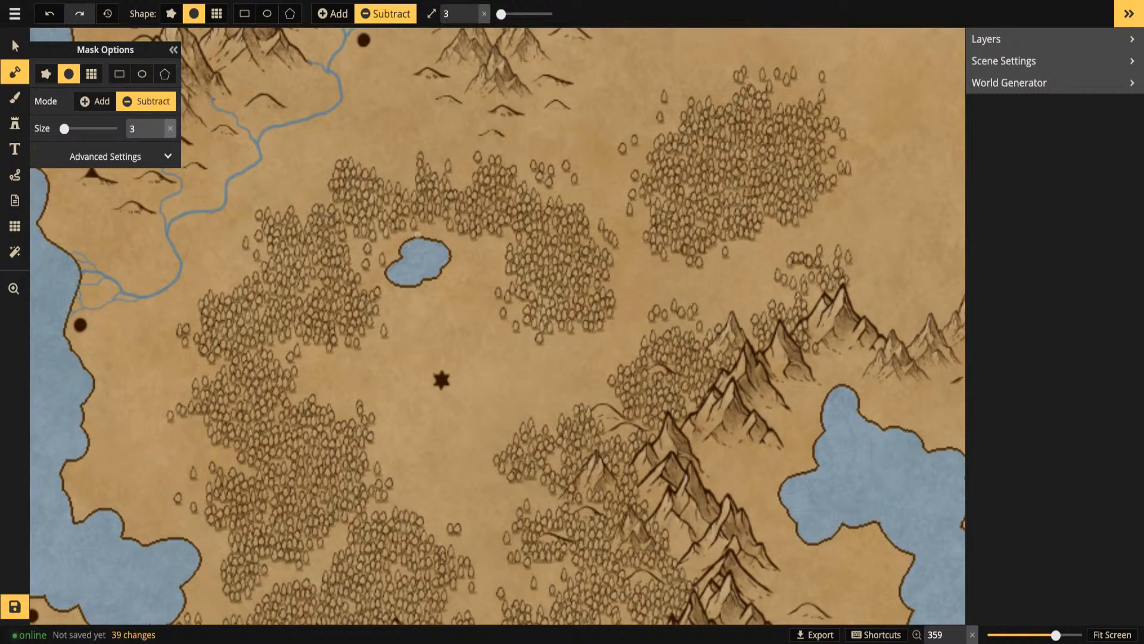
pyautogui.moveTo(483, 251); pyautogui.dragTo(483, 250)
# Reduce the mask brush size to 1 and carve tiny ponds southwest of the lake and between the lake and the eastern pond
pyautogui.click(472, 18)
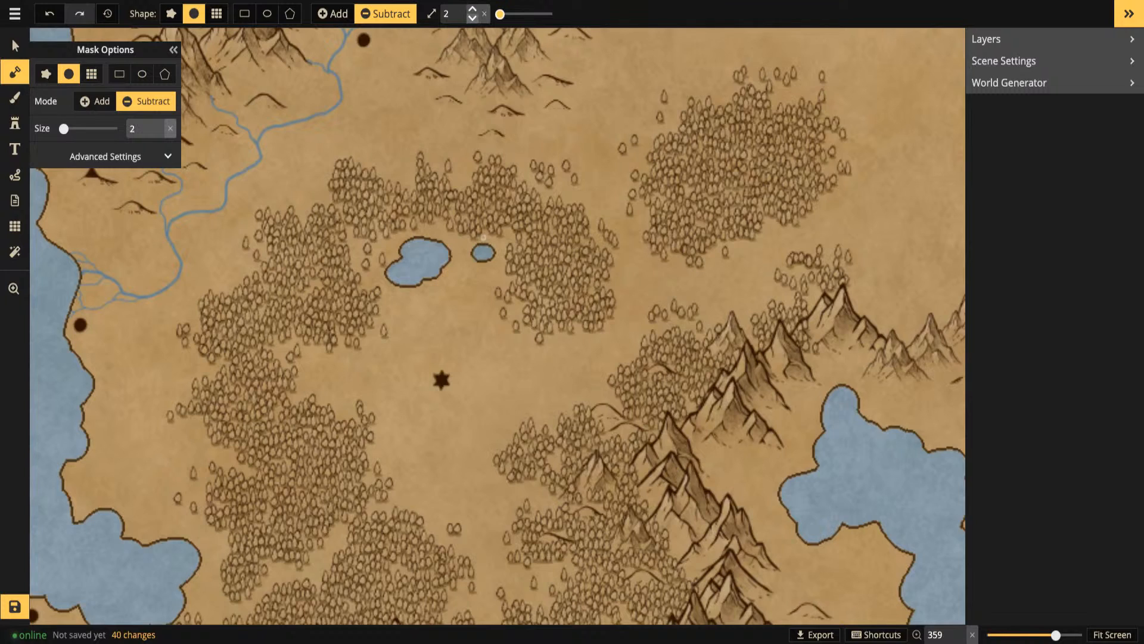
pyautogui.click(472, 18)
pyautogui.click(392, 300)
pyautogui.click(454, 240)
pyautogui.click(462, 239)
pyautogui.click(463, 244)
pyautogui.click(458, 245)
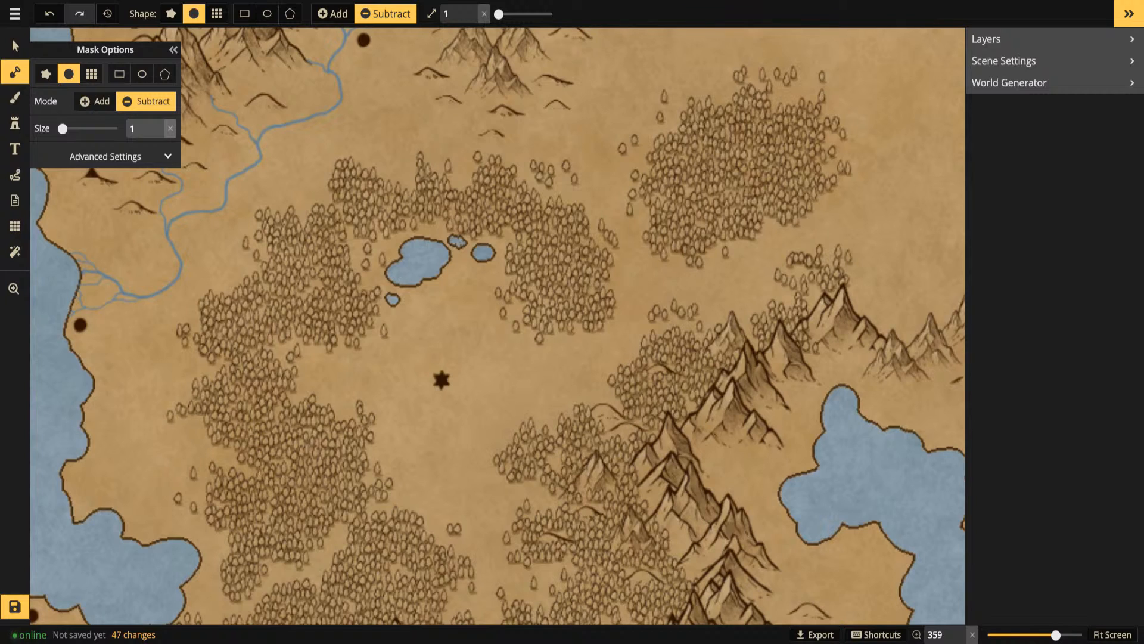
# Draw a thin blue stream of width 0.5 from the hills north of the forest down to the tiny pond beside the lake
pyautogui.click(15, 175)
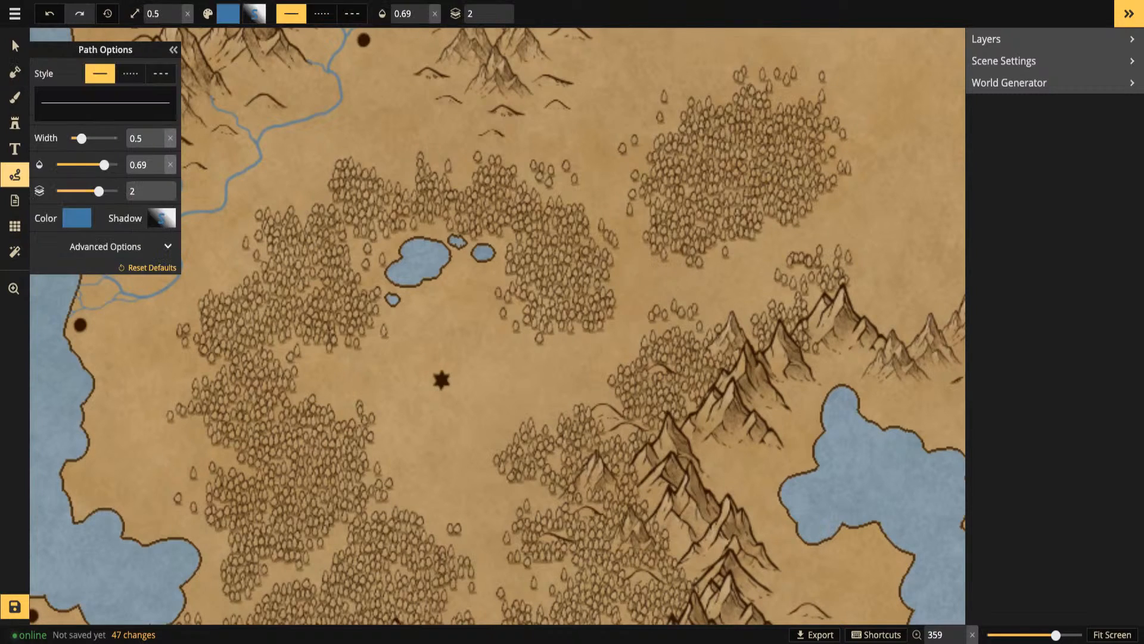
pyautogui.press('space')
pyautogui.moveTo(498, 326); pyautogui.dragTo(485, 412)
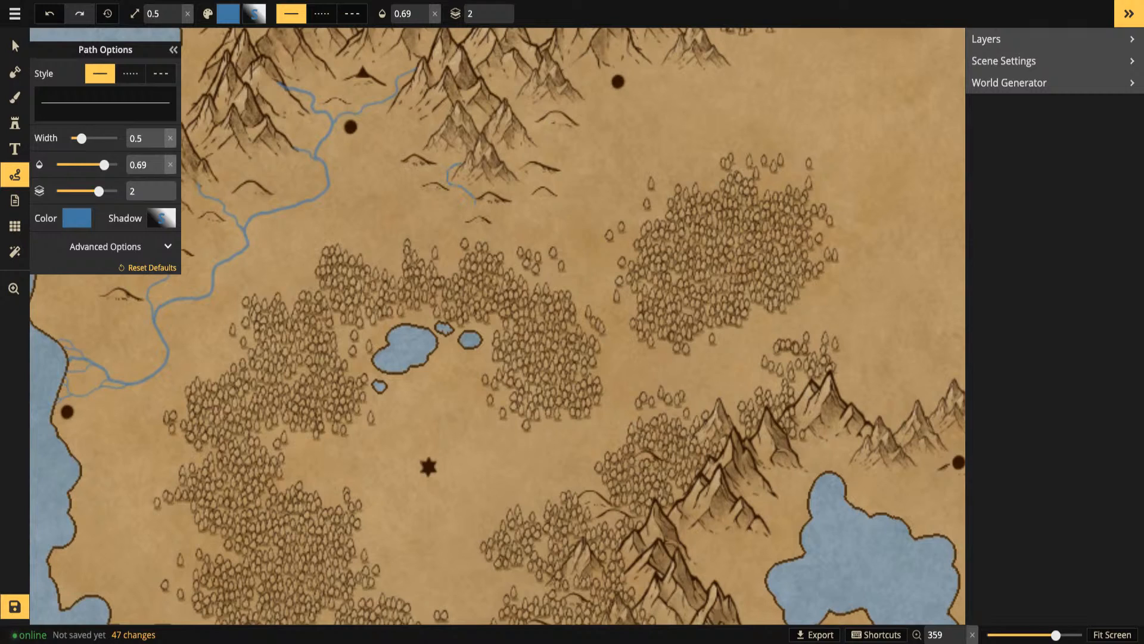
pyautogui.moveTo(443, 241); pyautogui.dragTo(445, 278)
pyautogui.moveTo(442, 322); pyautogui.dragTo(443, 326)
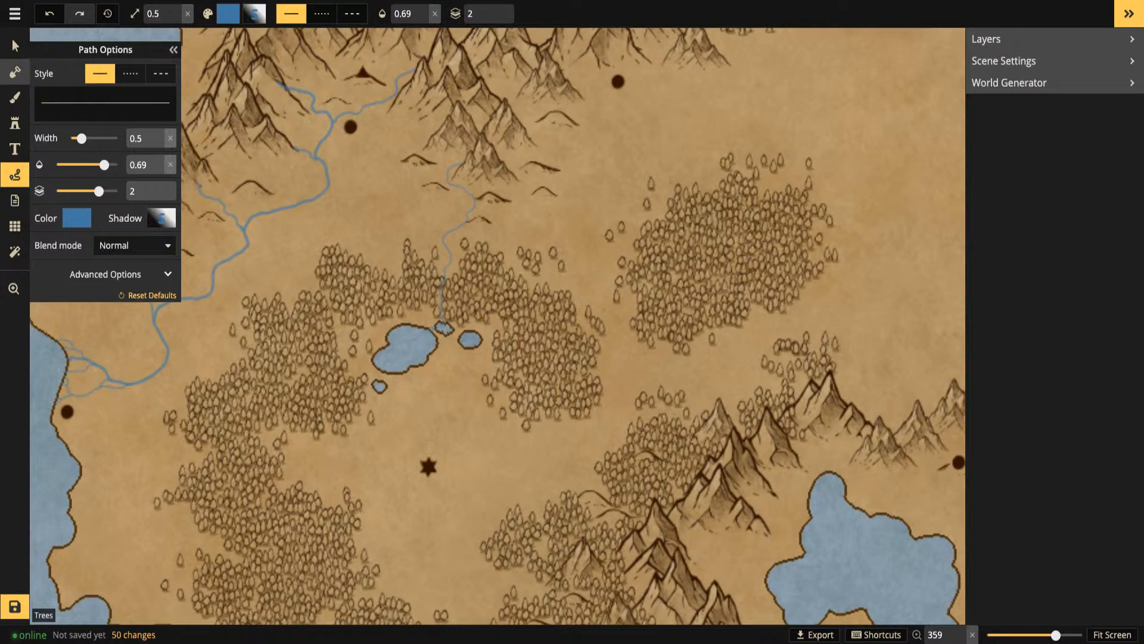
# Carve away the land between the lake and its two eastern ponds with the size 1 subtract mask brush, joining them into one lake
pyautogui.click(15, 72)
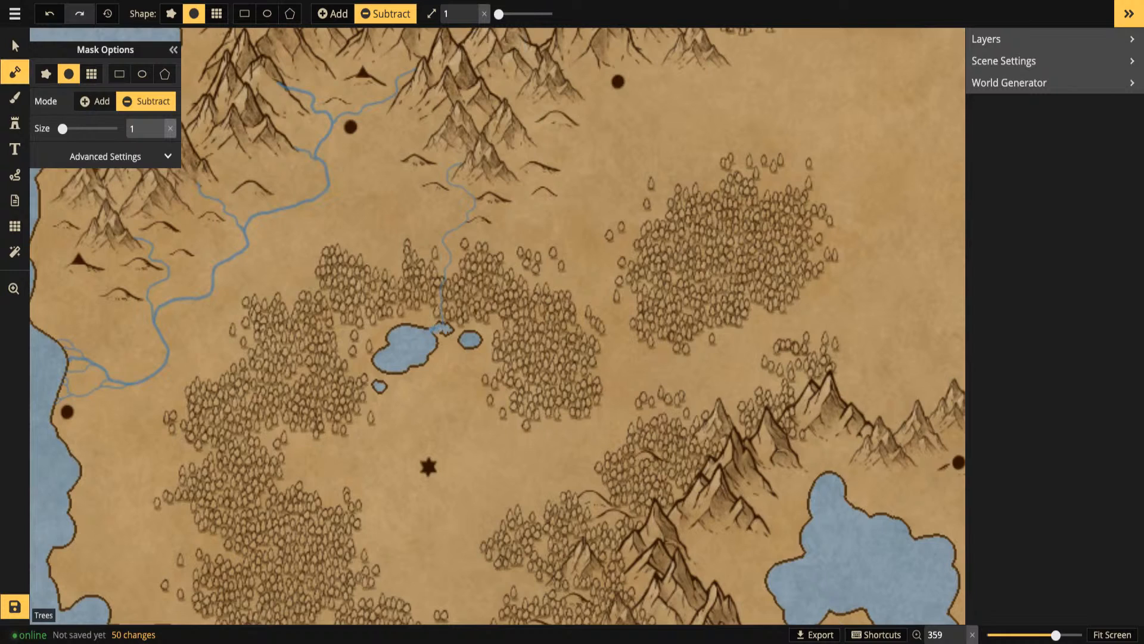
pyautogui.moveTo(435, 326); pyautogui.dragTo(423, 325)
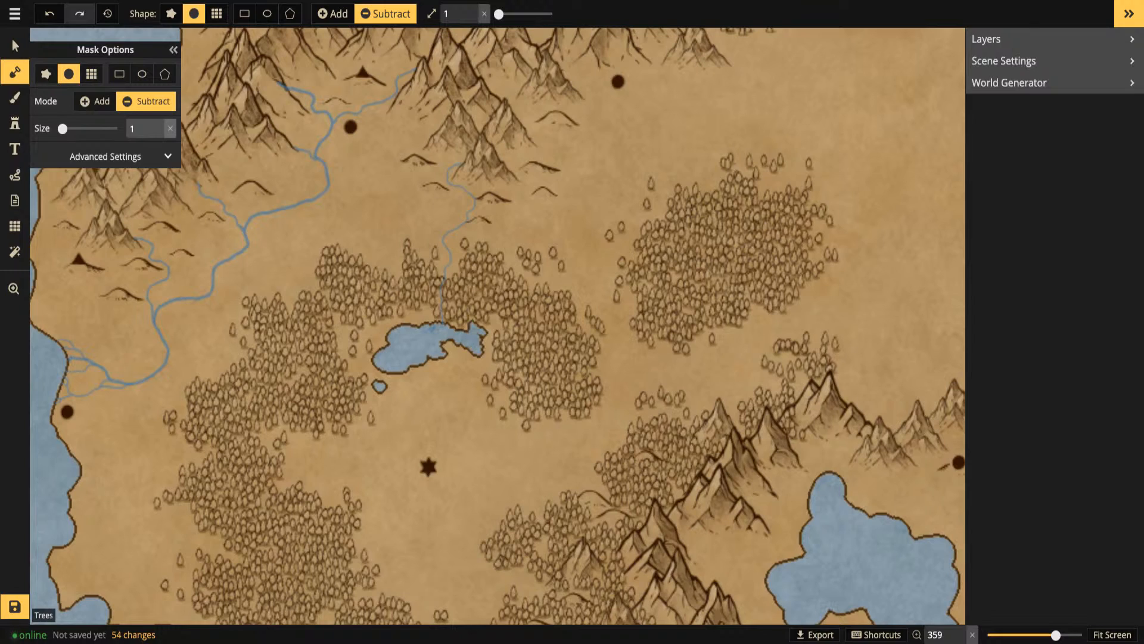
pyautogui.click(487, 330)
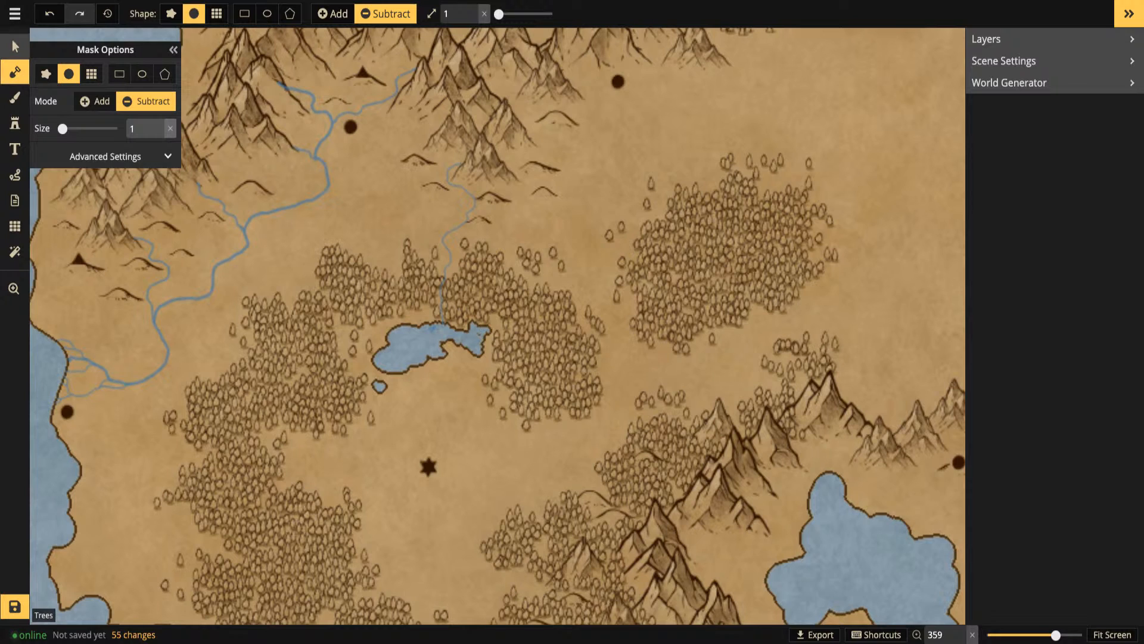
# Delete the two short stream path fragments at the lake's northern edge
pyautogui.click(15, 45)
pyautogui.click(436, 327)
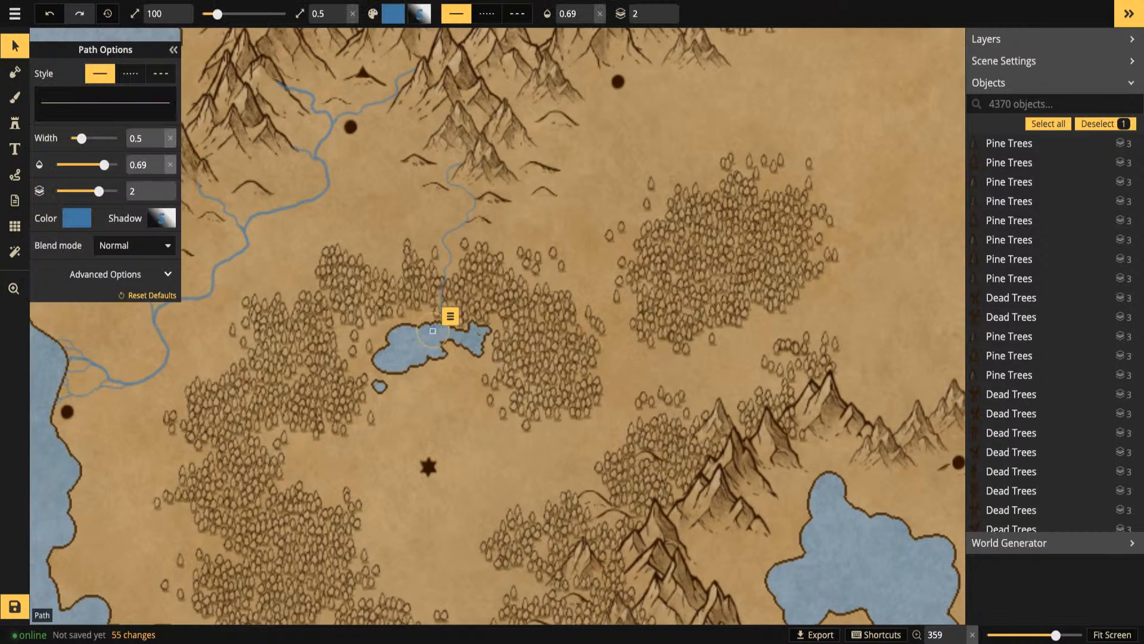
pyautogui.press('Delete')
pyautogui.click(433, 328)
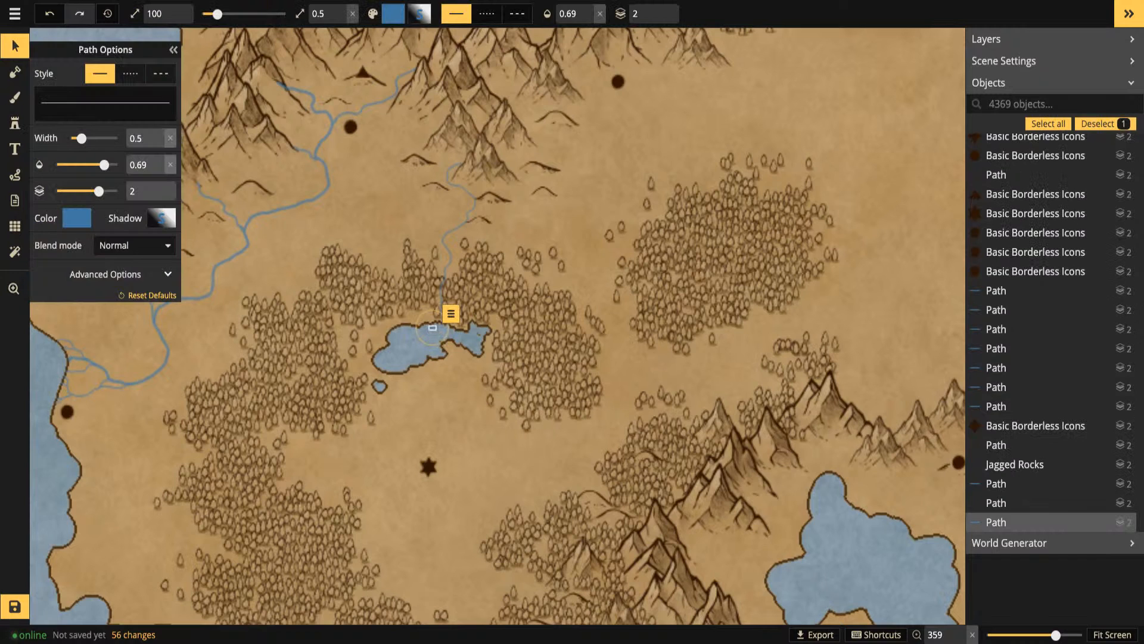
pyautogui.press('Delete')
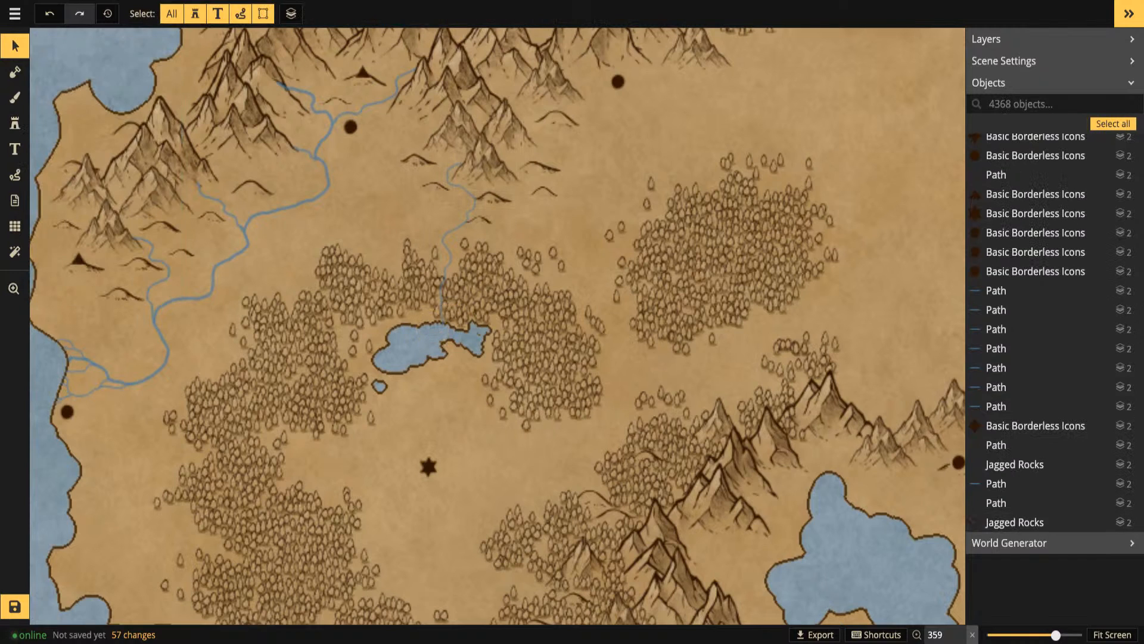
# Touch up the merged lake's shoreline with the land mask brush in subtract mode at size 1
pyautogui.scroll(-4, 822, 143)
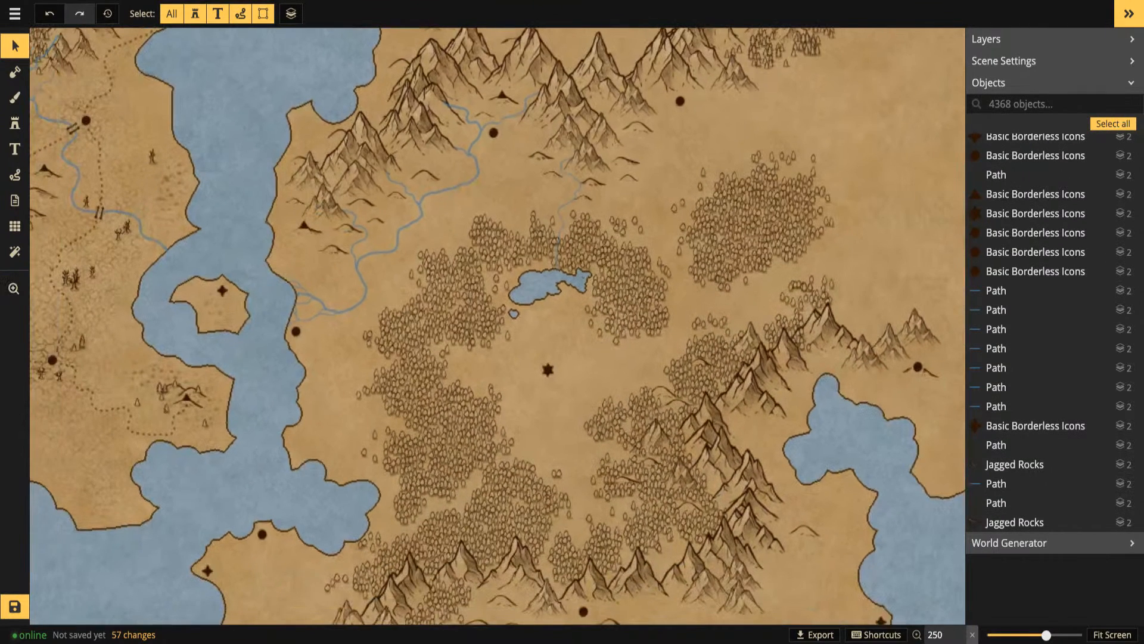
pyautogui.click(15, 175)
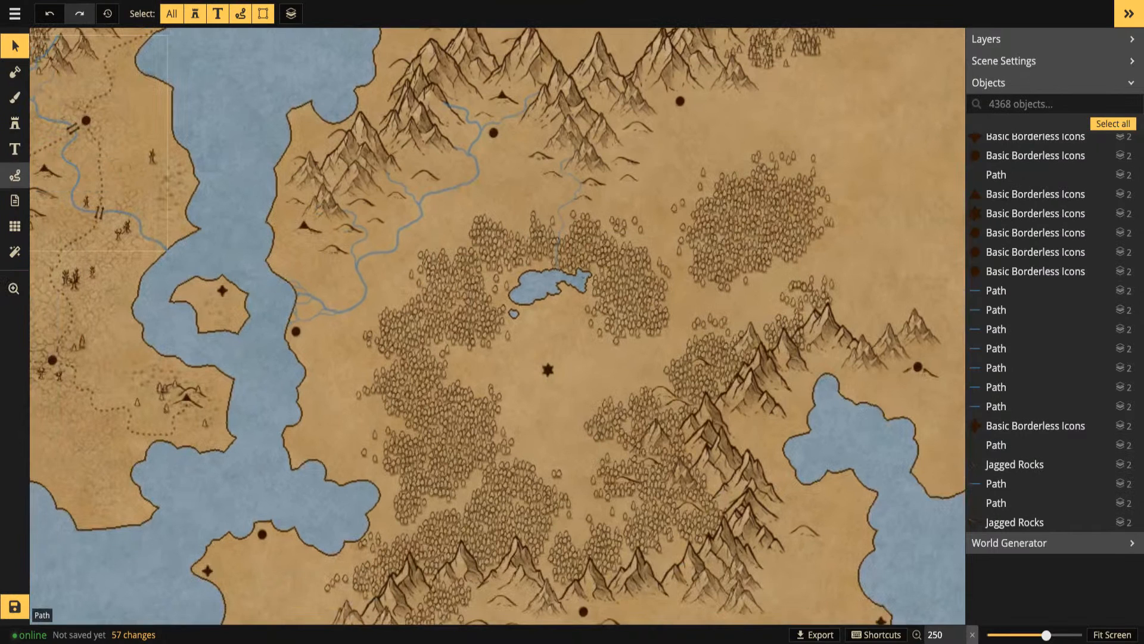
pyautogui.scroll(5, 579, 320)
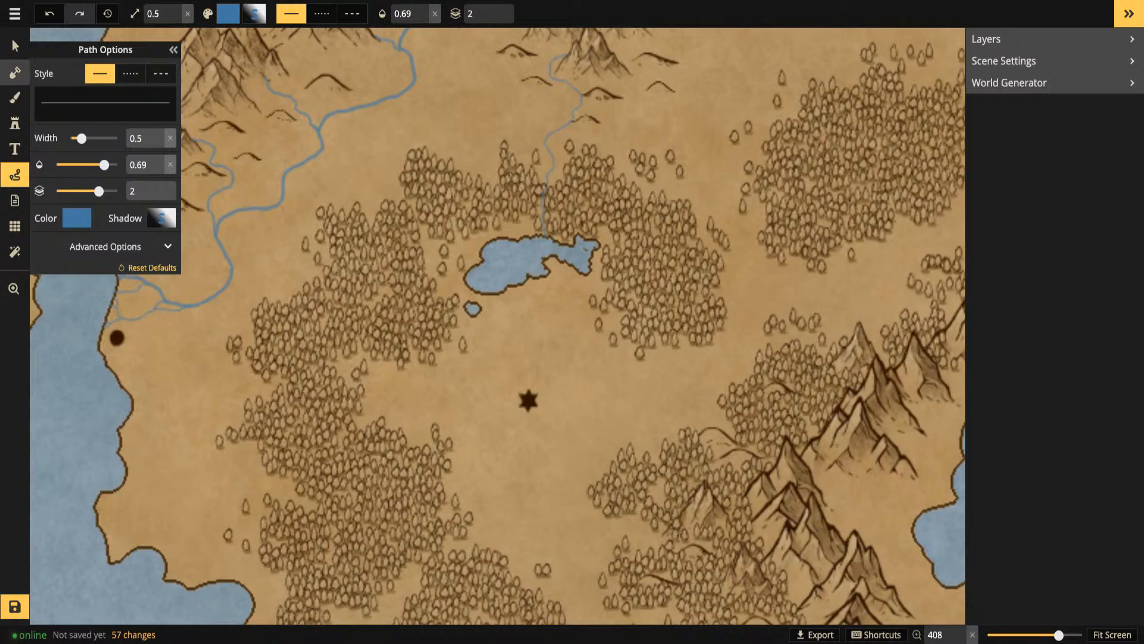
pyautogui.click(14, 71)
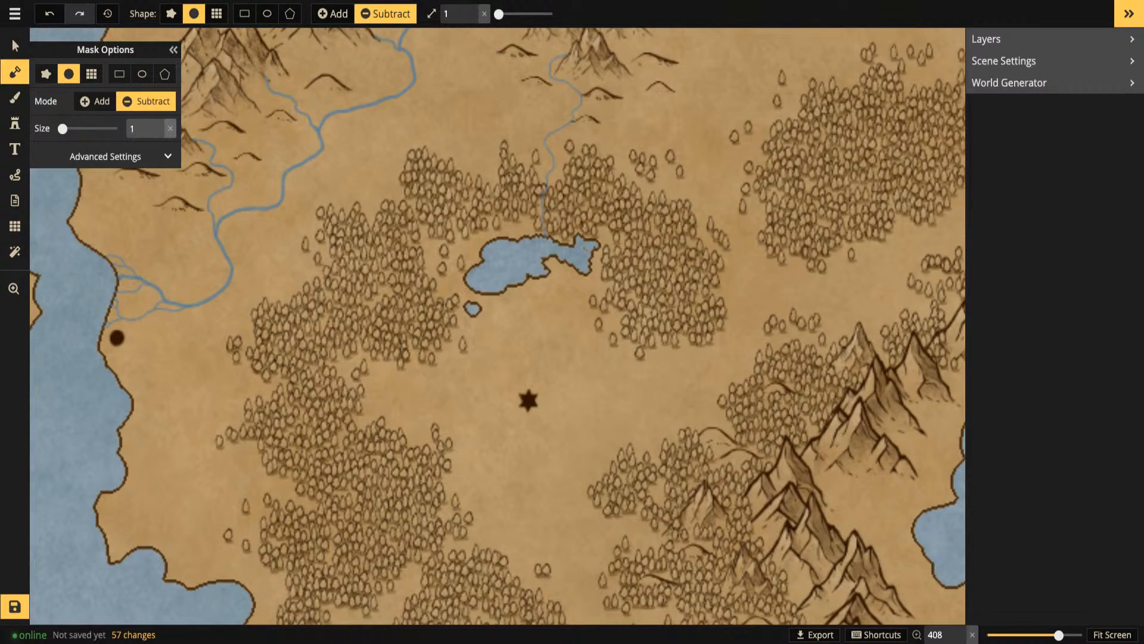
pyautogui.scroll(-7, 574, 260)
pyautogui.moveTo(574, 260); pyautogui.dragTo(478, 281)
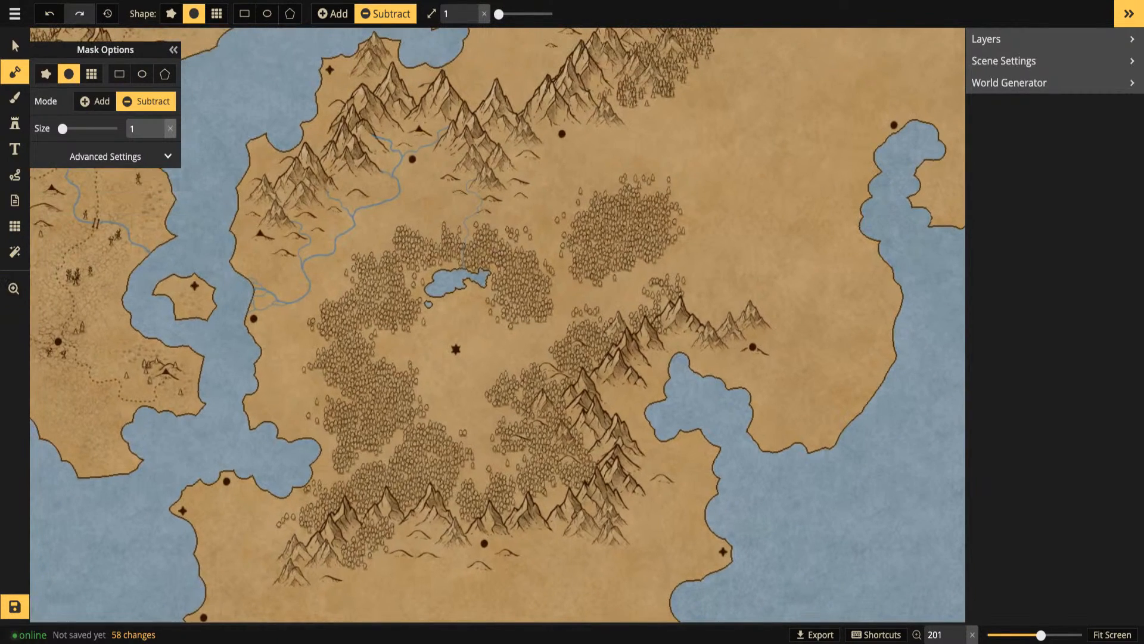
pyautogui.click(15, 46)
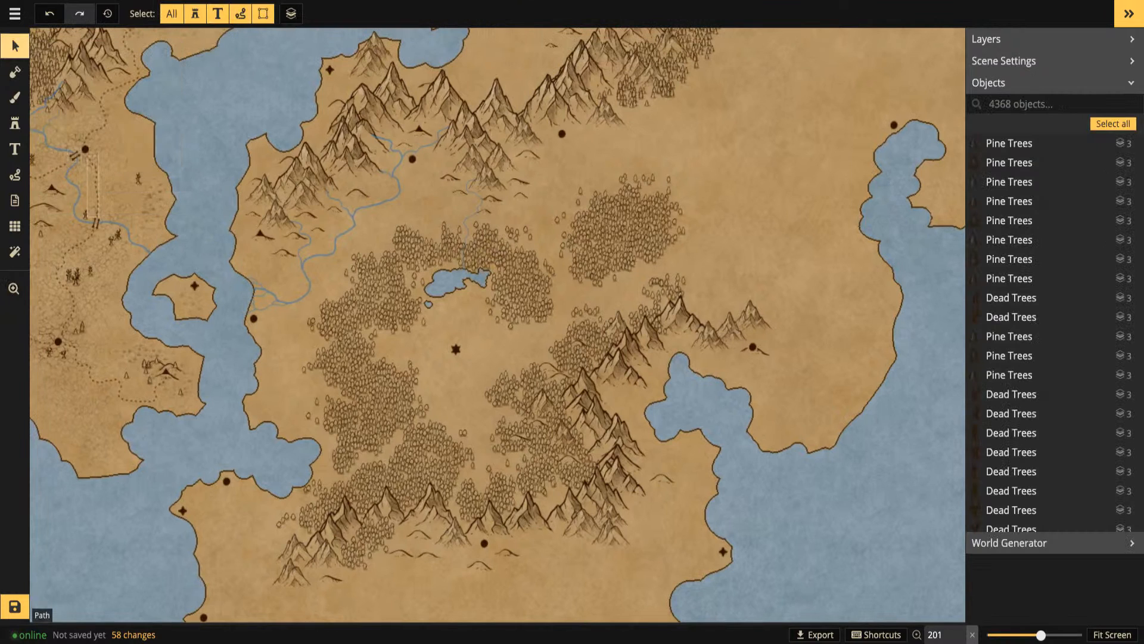
pyautogui.click(51, 170)
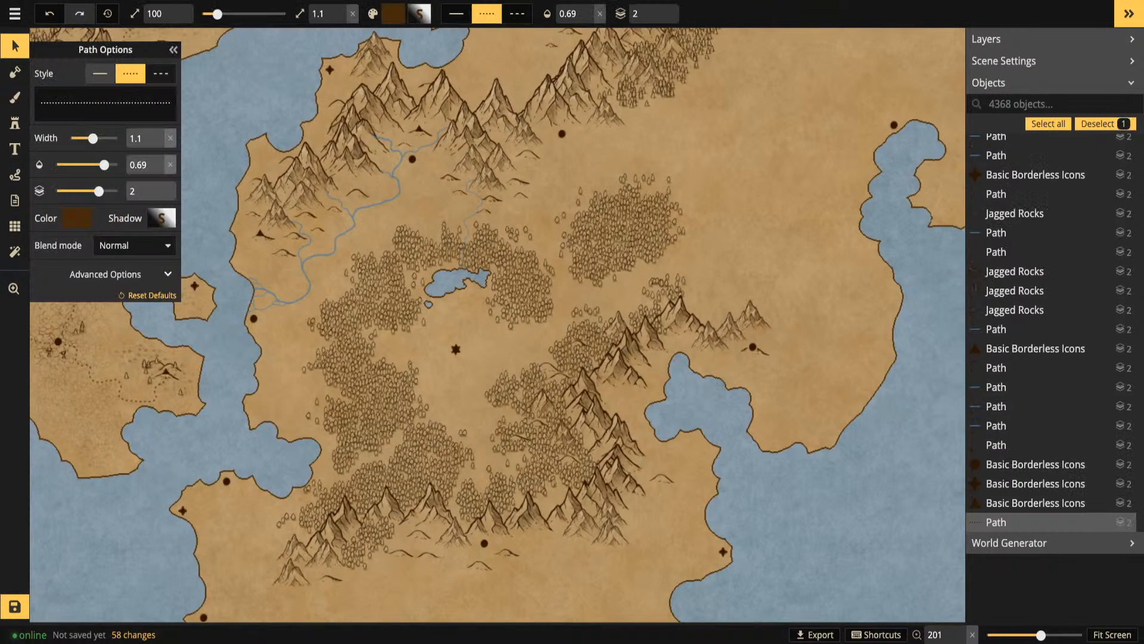
pyautogui.click(100, 74)
pyautogui.click(15, 45)
pyautogui.moveTo(370, 107); pyautogui.dragTo(706, 426)
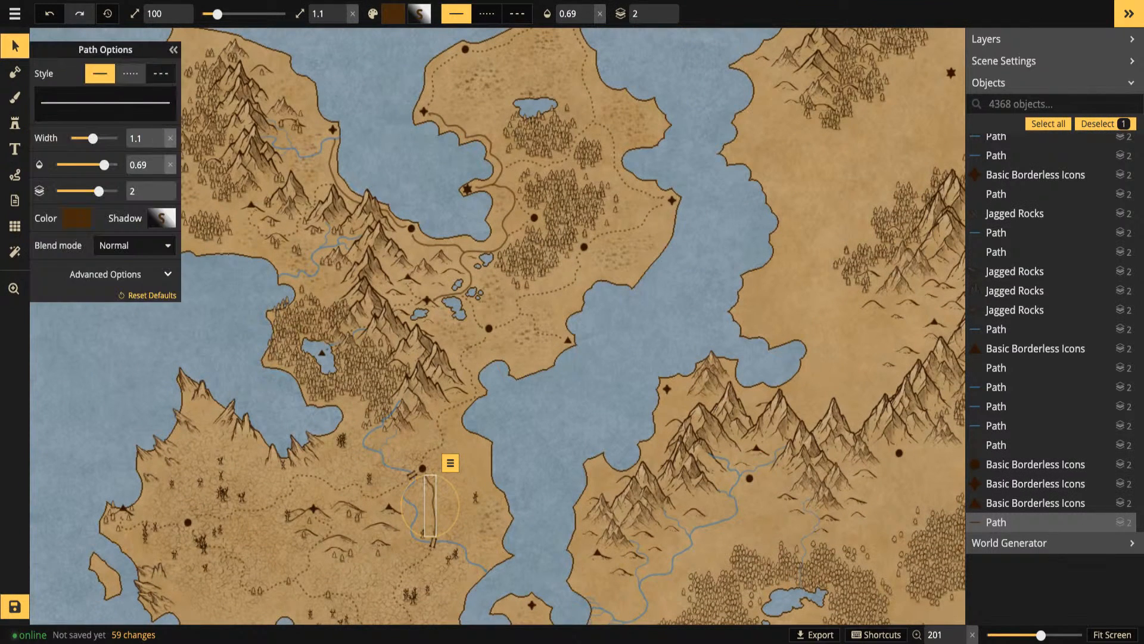
pyautogui.click(130, 73)
# Pick up the solid brown road style of width 1.1 from the coastal road along the bay for drawing paths on the eastern landmass
pyautogui.click(332, 170)
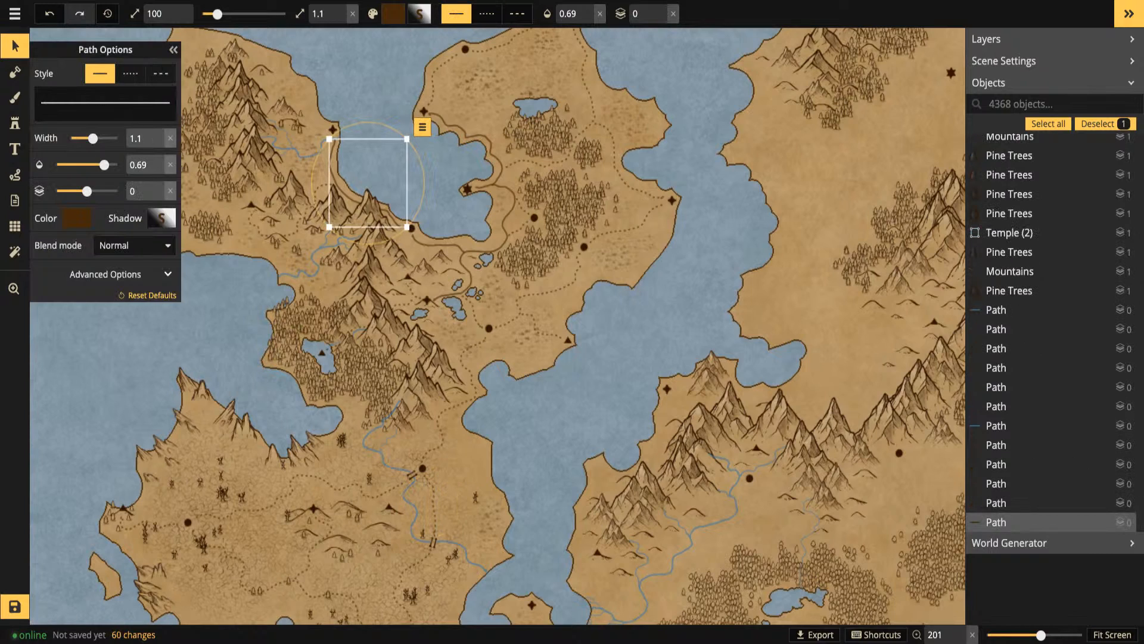
pyautogui.click(15, 175)
pyautogui.moveTo(798, 485); pyautogui.dragTo(339, 288)
pyautogui.scroll(3, 339, 288)
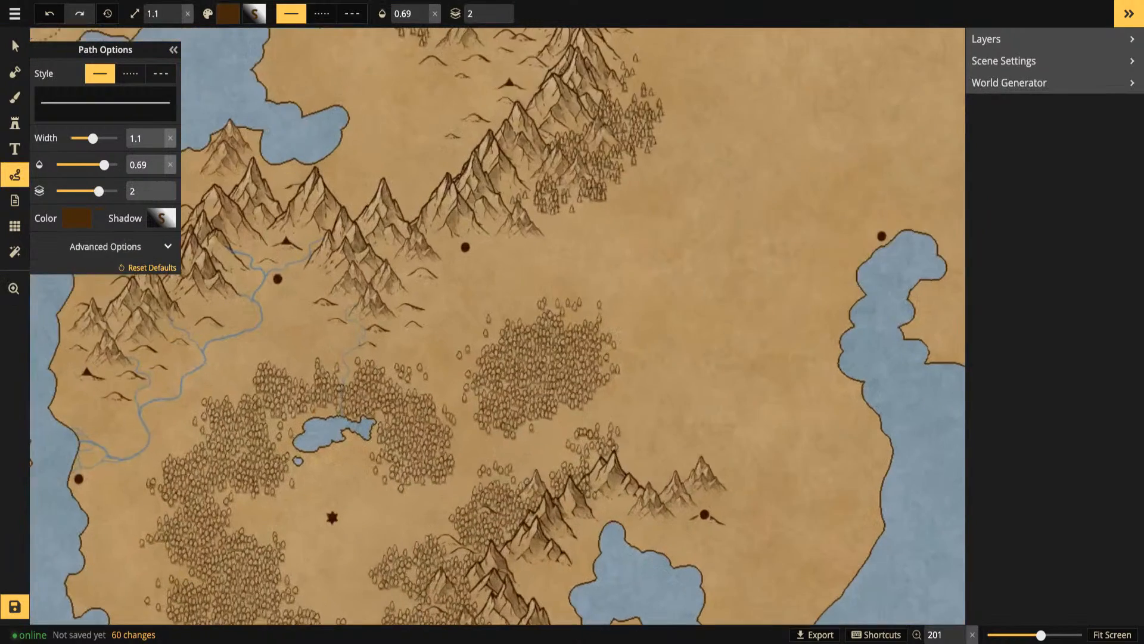
pyautogui.moveTo(278, 390); pyautogui.dragTo(546, 158)
pyautogui.scroll(-3, 546, 157)
pyautogui.moveTo(561, 322); pyautogui.dragTo(473, 394)
pyautogui.scroll(-3, 438, 175)
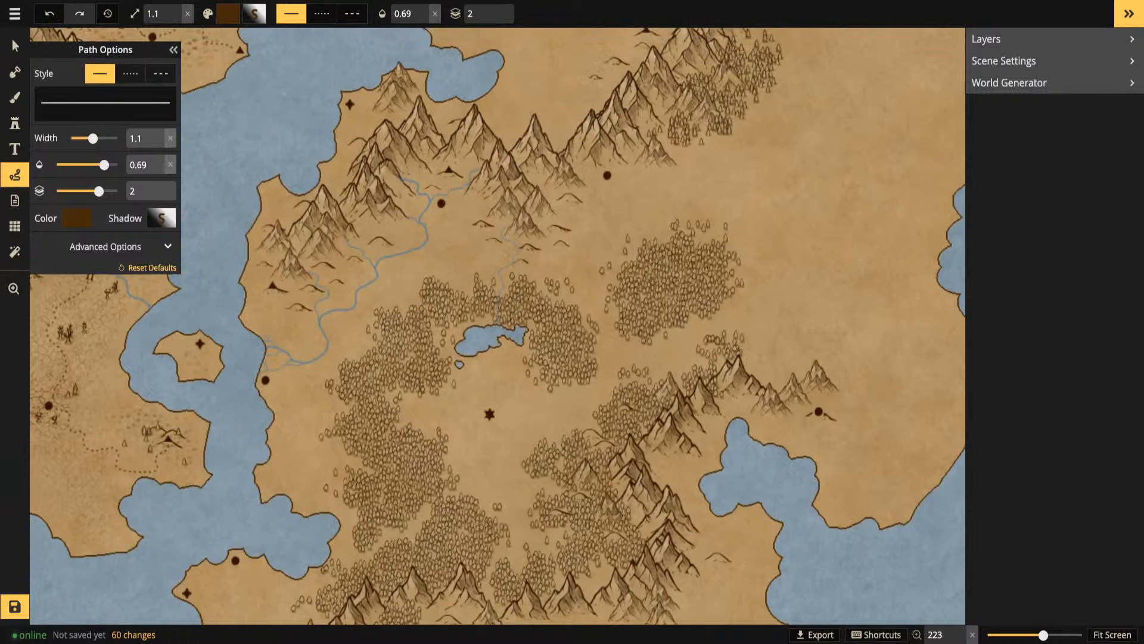
pyautogui.moveTo(502, 412)
pyautogui.mouseDown()
pyautogui.moveTo(538, 424)
pyautogui.moveTo(584, 406)
pyautogui.moveTo(614, 357)
pyautogui.moveTo(579, 264)
pyautogui.moveTo(625, 207)
pyautogui.moveTo(606, 183)
pyautogui.mouseUp()
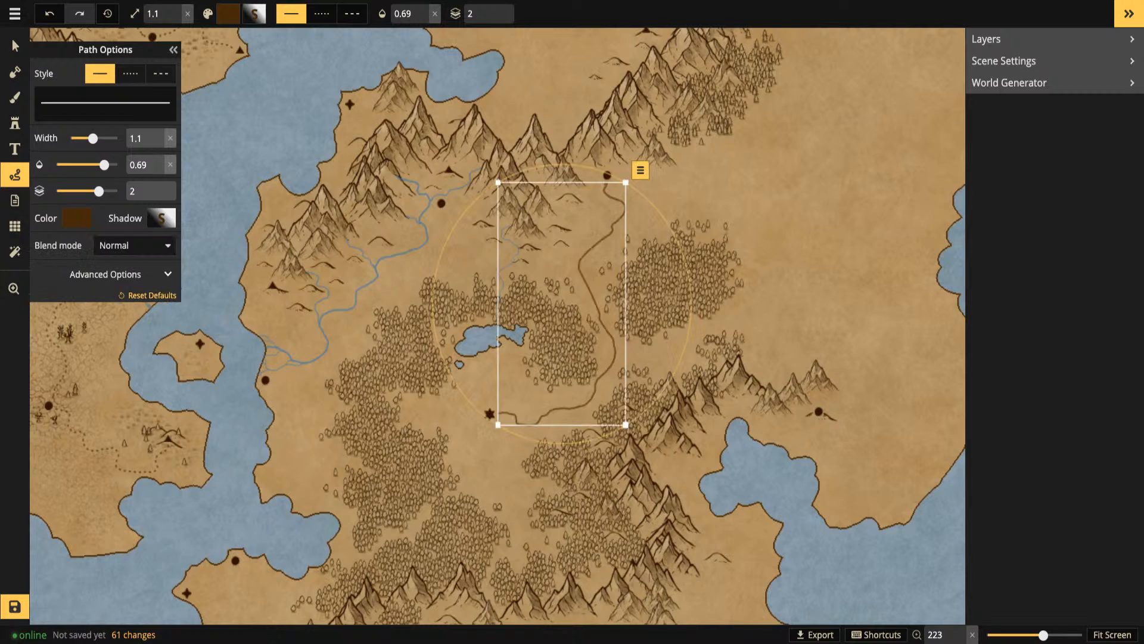
pyautogui.press('Delete')
pyautogui.moveTo(502, 413)
pyautogui.mouseDown()
pyautogui.moveTo(577, 408)
pyautogui.moveTo(618, 355)
pyautogui.moveTo(576, 255)
pyautogui.mouseUp()
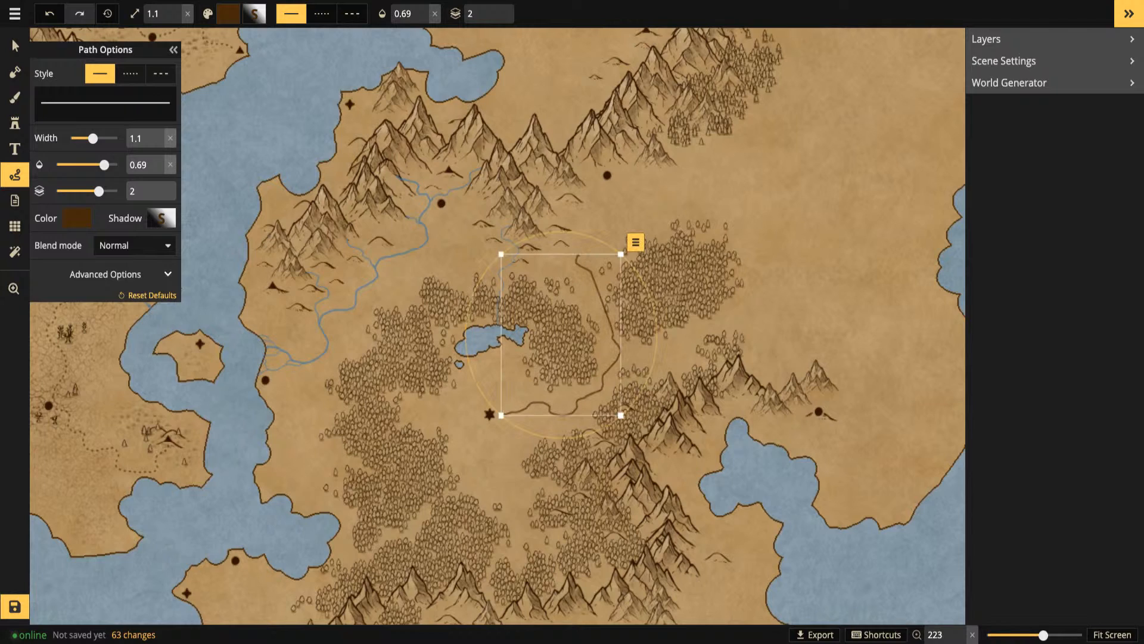
pyautogui.press('Delete')
# Draw a winding solid brown road from the six-pointed star marker north between the forests to the round marker, and switch the path style to dotted
pyautogui.moveTo(502, 410)
pyautogui.mouseDown()
pyautogui.moveTo(559, 416)
pyautogui.moveTo(627, 361)
pyautogui.moveTo(589, 301)
pyautogui.moveTo(596, 253)
pyautogui.moveTo(622, 226)
pyautogui.moveTo(602, 182)
pyautogui.mouseUp()
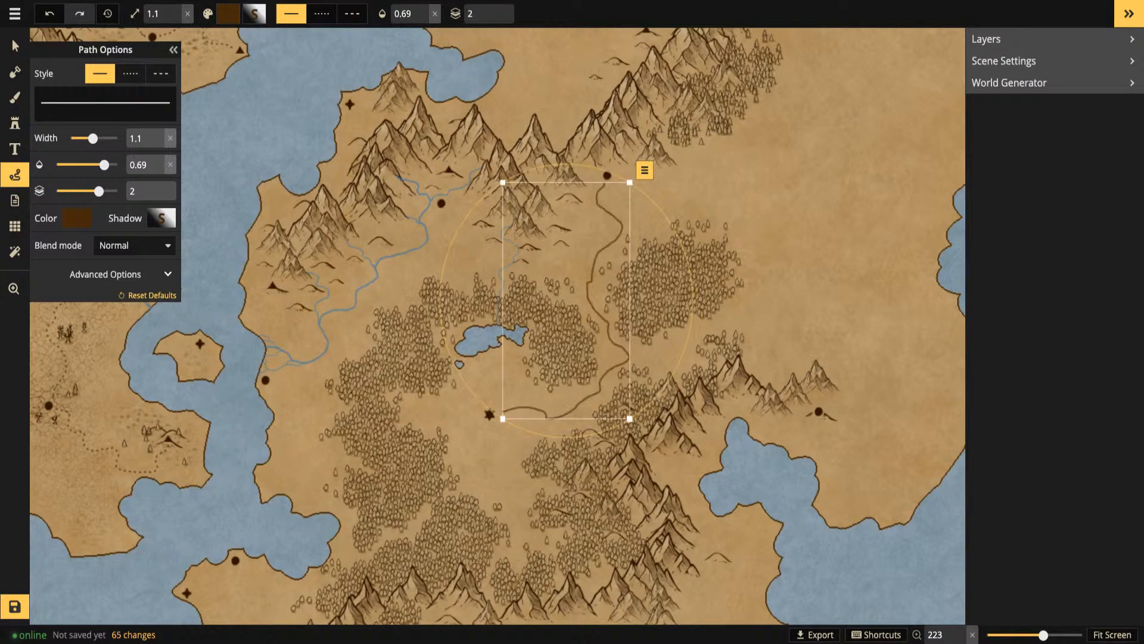
pyautogui.press('Escape')
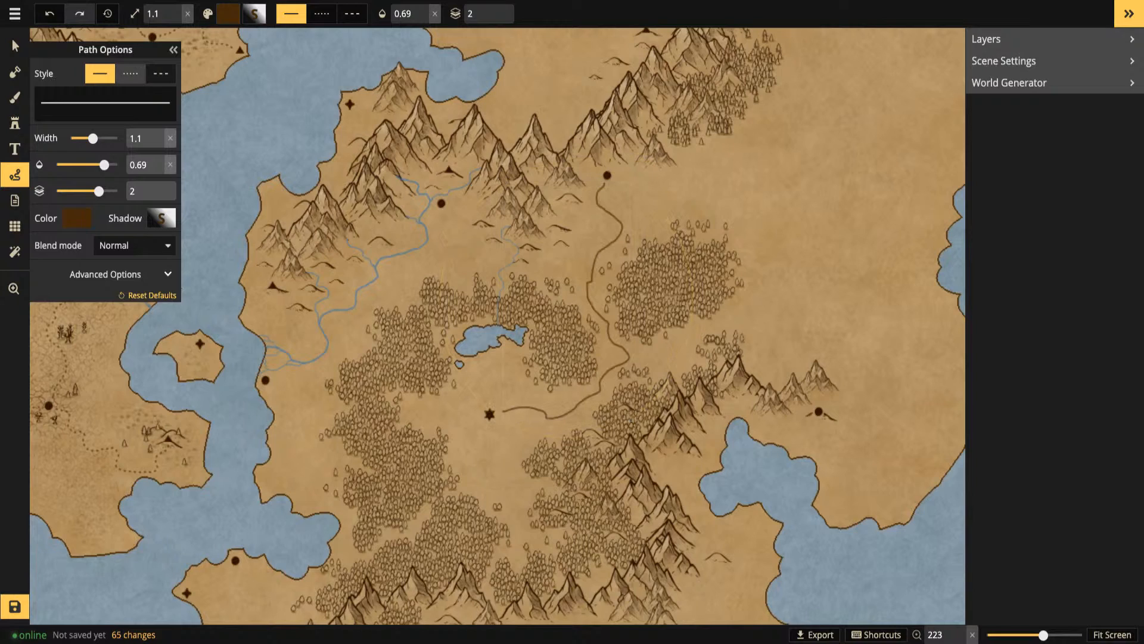
pyautogui.click(130, 73)
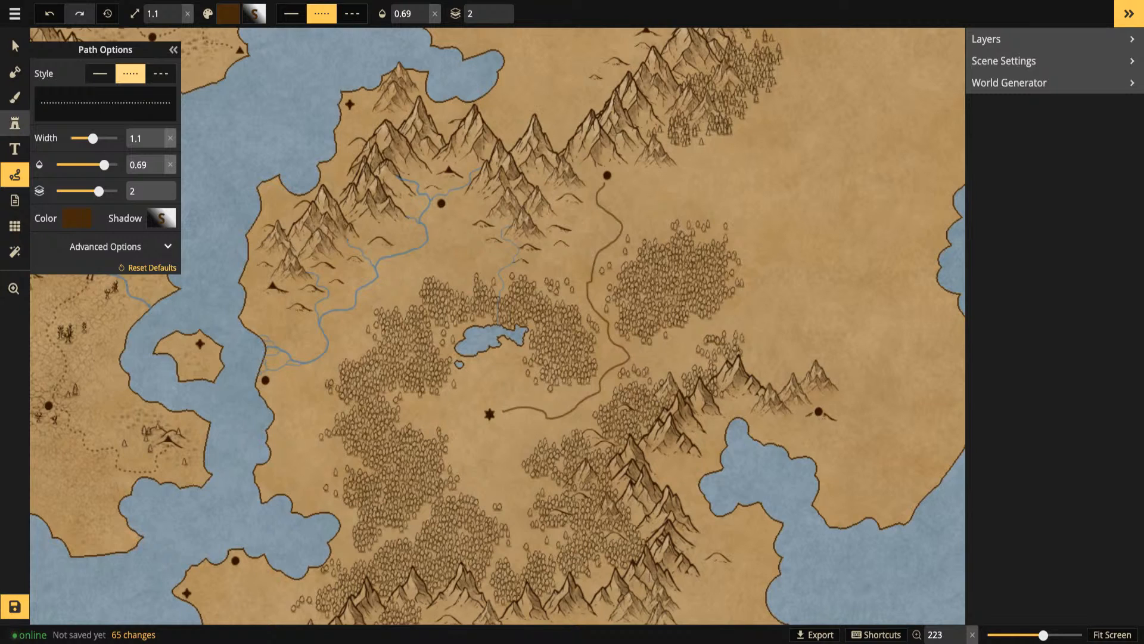
# Load the bridge stamp with the settings of the existing bridge beside the western river's round marker, size 40
pyautogui.press('space')
pyautogui.moveTo(517, 326); pyautogui.dragTo(569, 412)
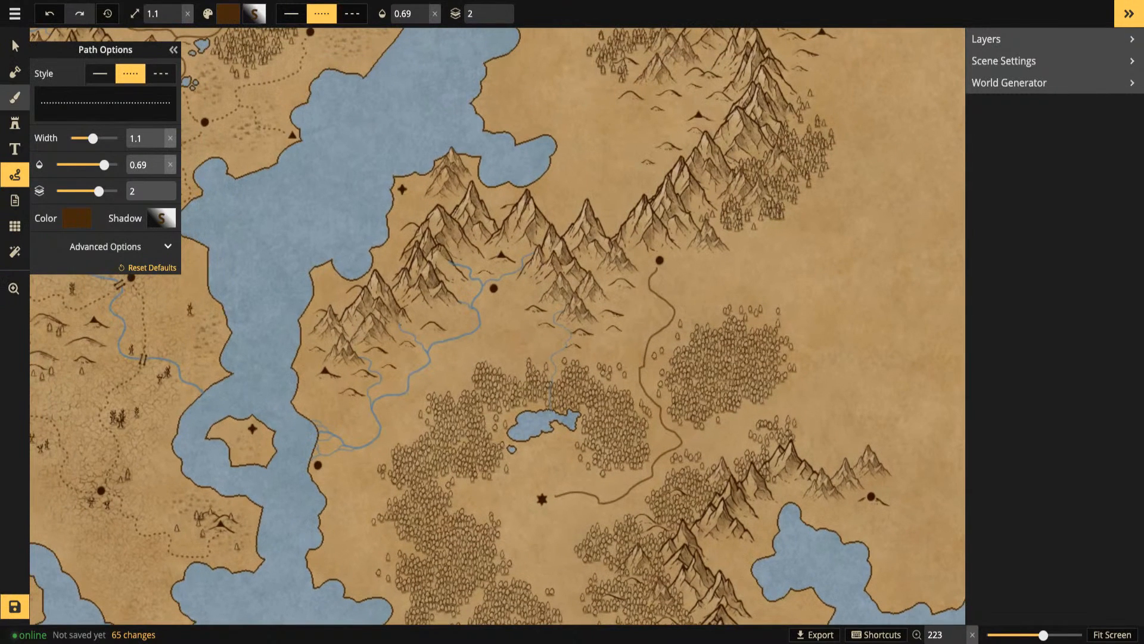
pyautogui.click(15, 123)
pyautogui.click(134, 208)
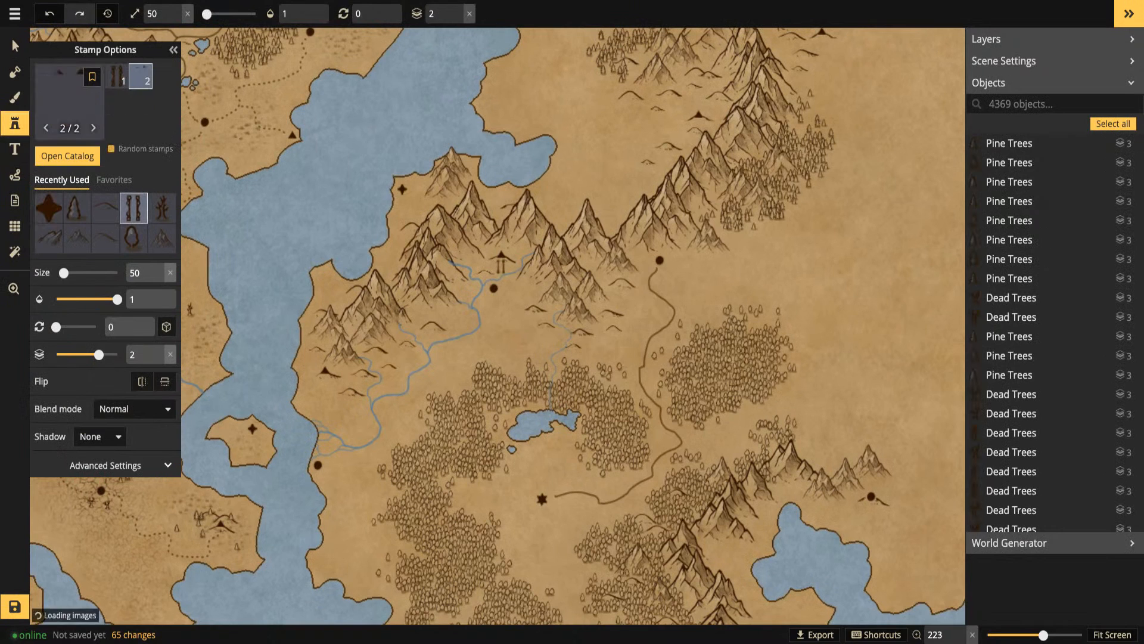
pyautogui.click(14, 45)
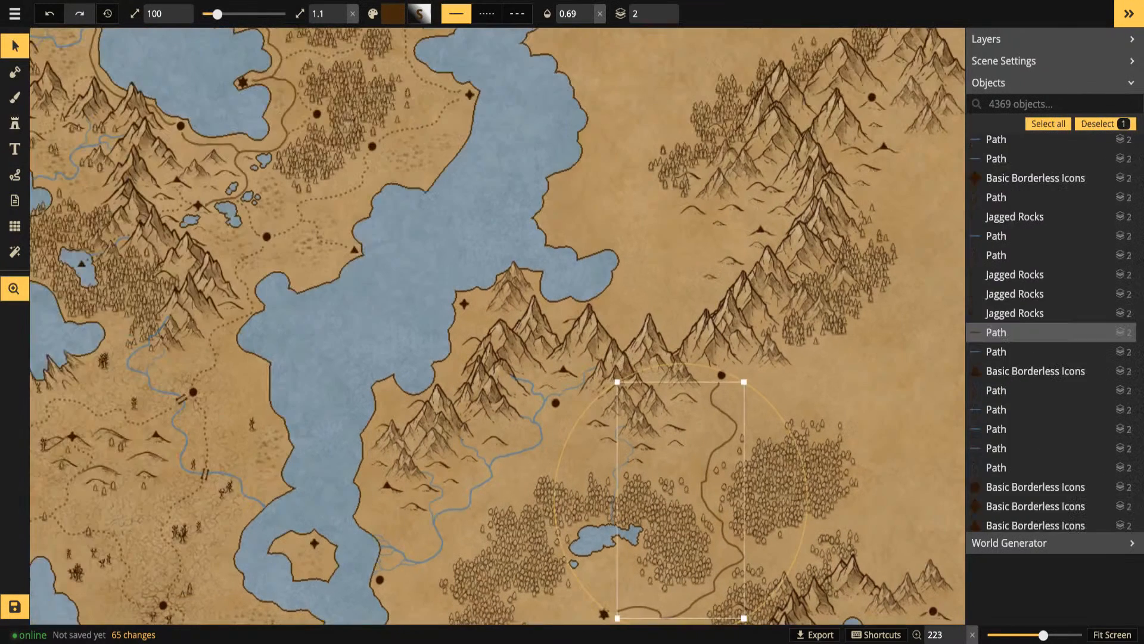
pyautogui.click(182, 399)
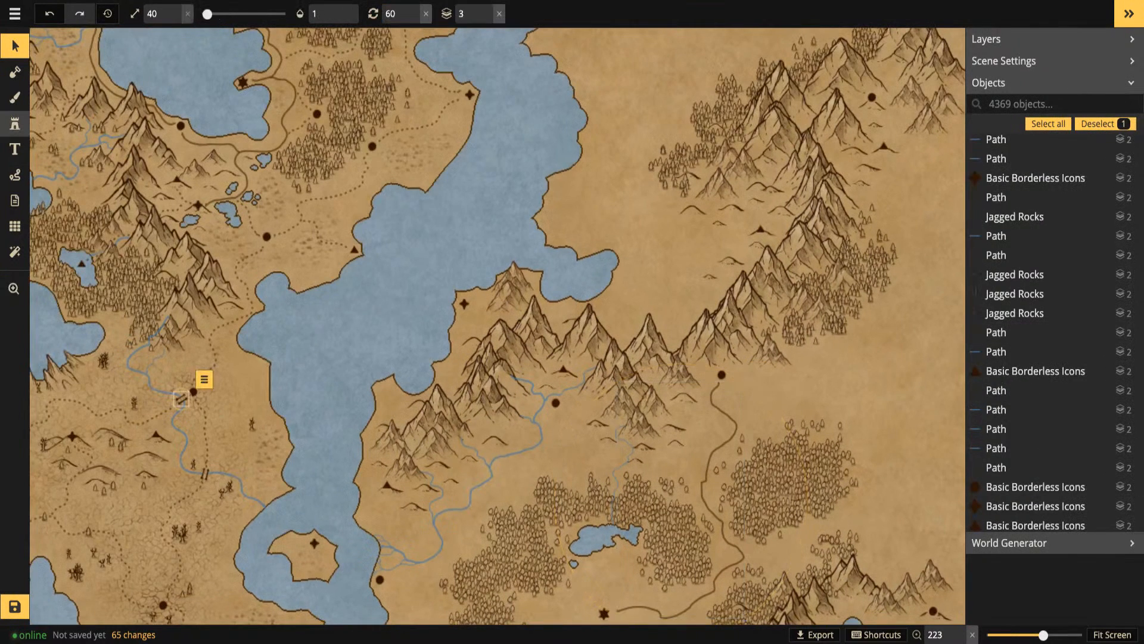
pyautogui.press('s')
# Place a bridge rotated to 345 degrees across the river's eastern headwater, just northeast of the round marker below the mountains
pyautogui.moveTo(181, 398); pyautogui.dragTo(130, 291)
pyautogui.scroll(4, 527, 317)
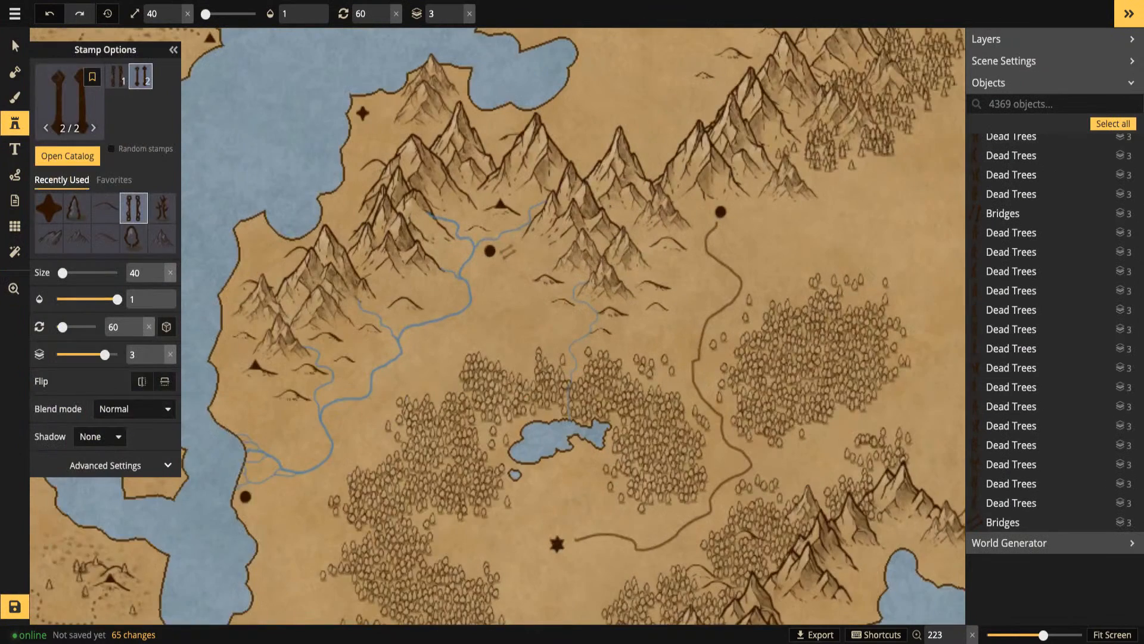
pyautogui.scroll(-5, 502, 258)
pyautogui.click(513, 238)
pyautogui.press('Escape')
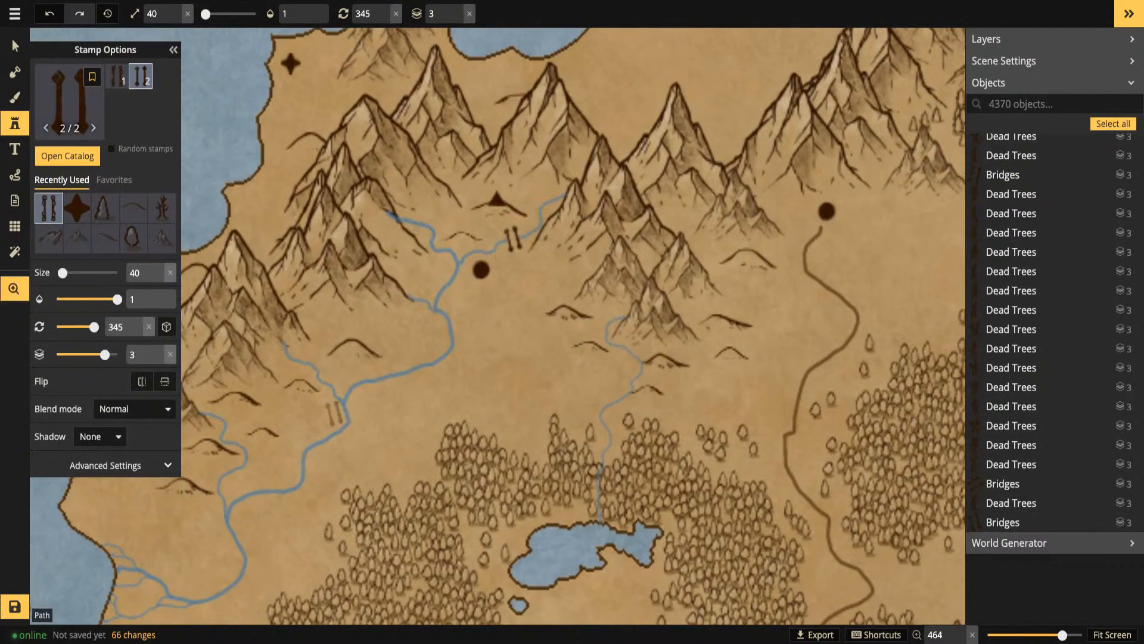
# Place a rotated bridge across the main river upstream of the delta and another, rotated to 300 degrees, across the stream north of the lake
pyautogui.moveTo(337, 412); pyautogui.dragTo(553, 398)
pyautogui.scroll(-7, 447, 523)
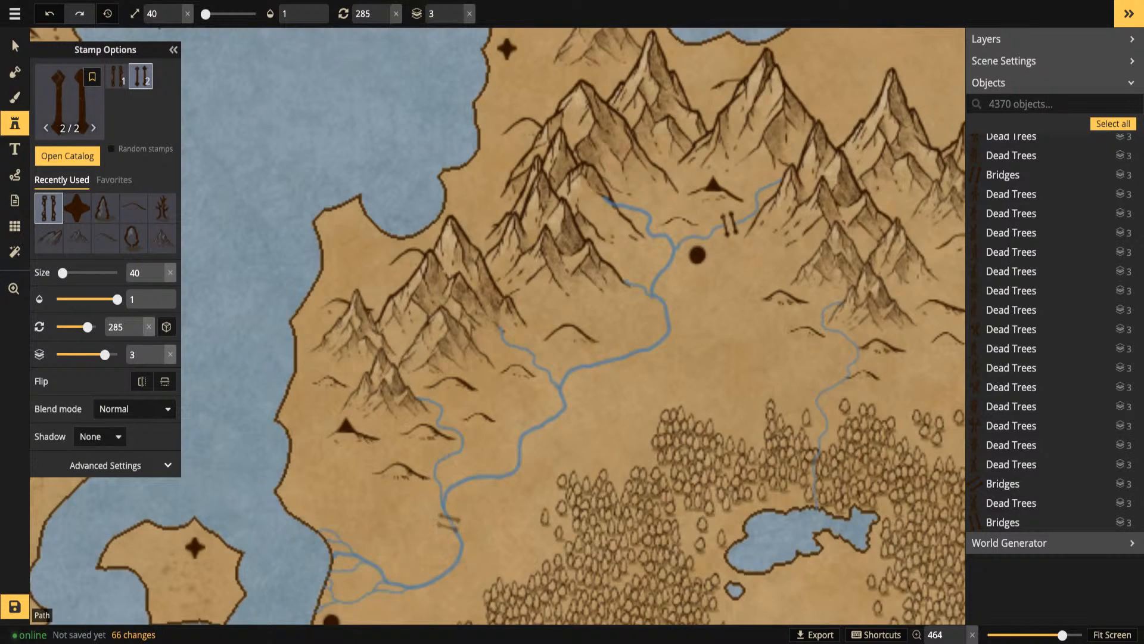
pyautogui.click(450, 523)
pyautogui.press('Escape')
pyautogui.moveTo(799, 367); pyautogui.dragTo(596, 357)
pyautogui.scroll(4, 626, 369)
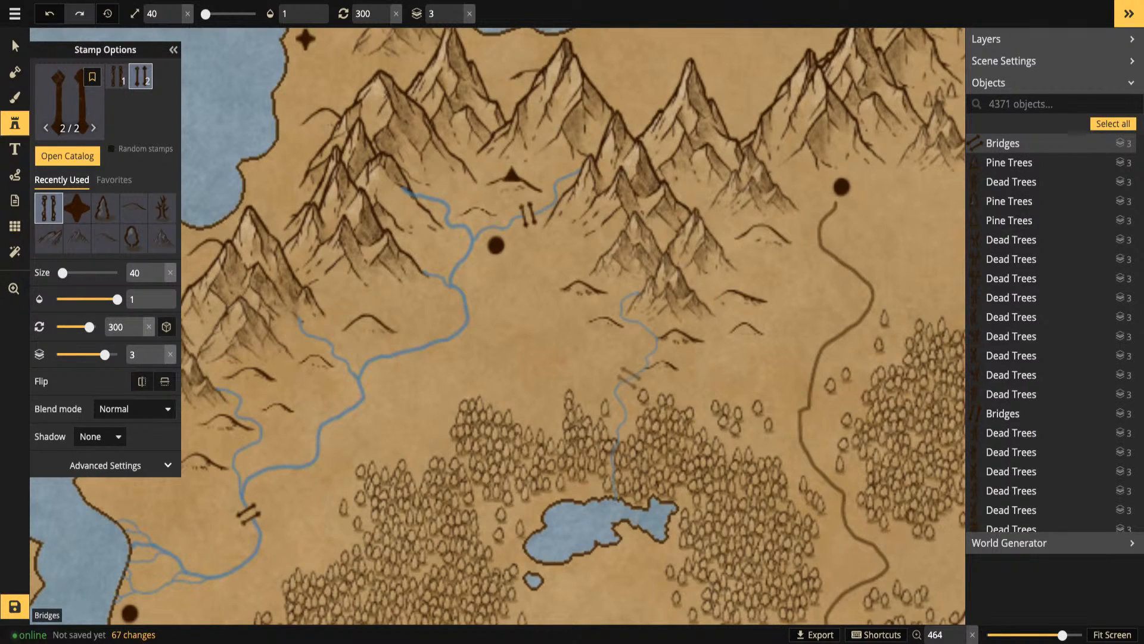
pyautogui.click(630, 375)
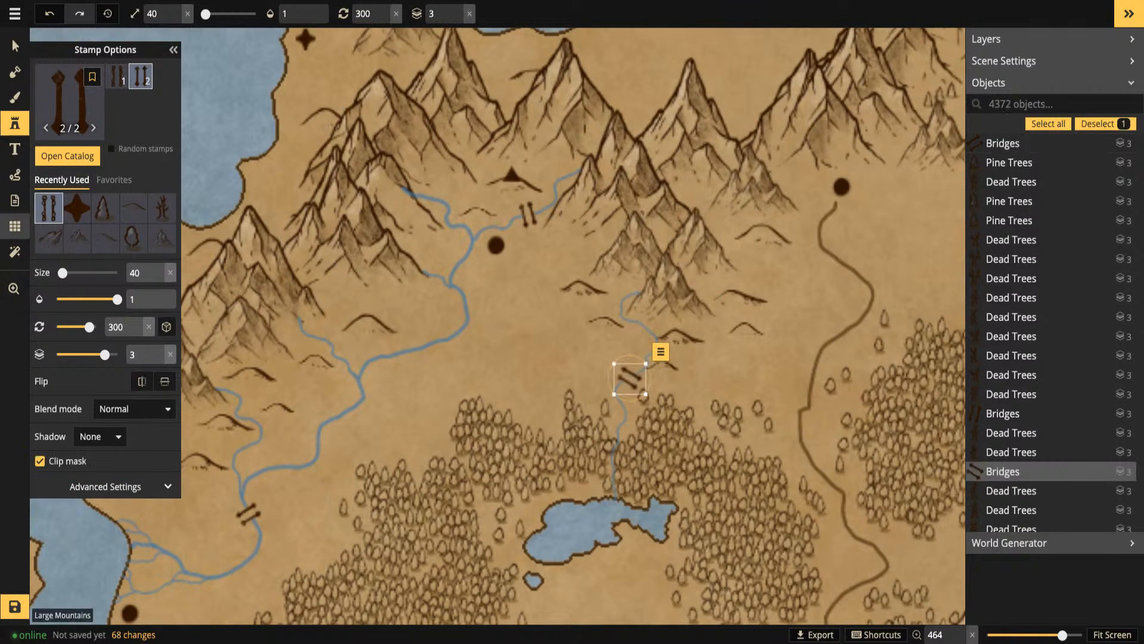
# Load the Path tool with the settings of the existing dotted road on the western continent
pyautogui.click(15, 175)
pyautogui.scroll(-3, 244, 252)
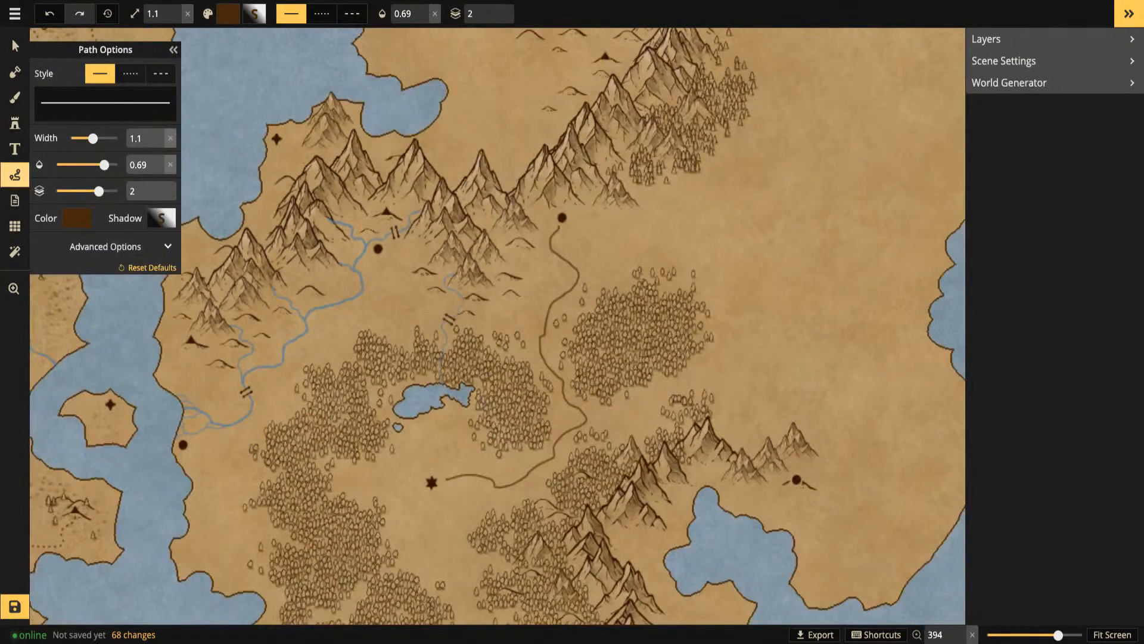
pyautogui.click(15, 45)
pyautogui.moveTo(44, 180); pyautogui.dragTo(465, 250)
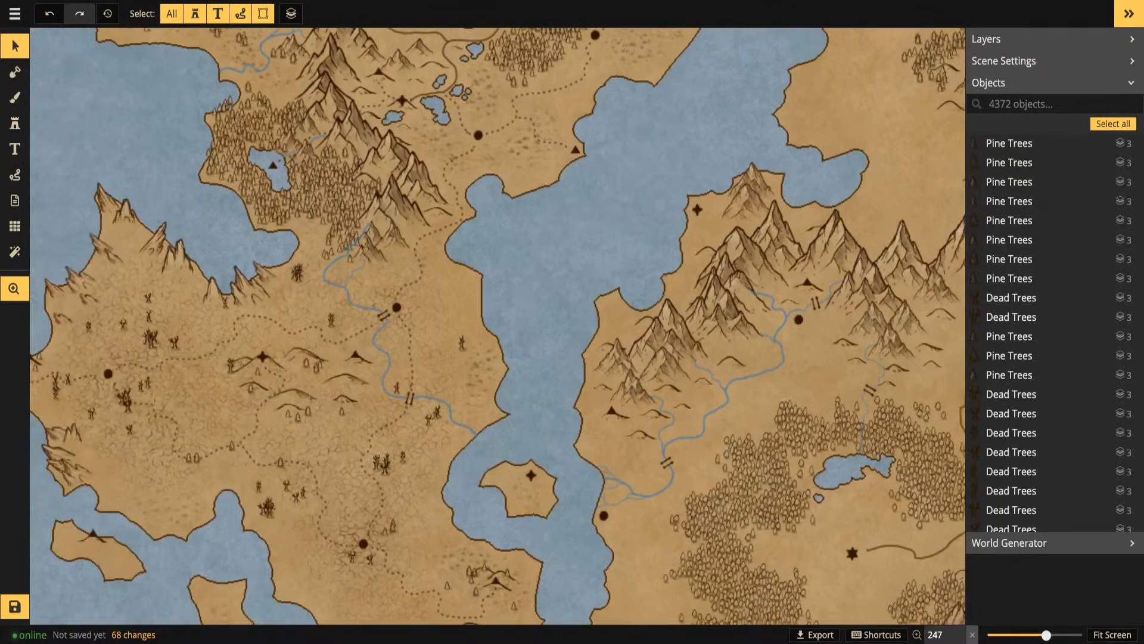
pyautogui.click(280, 324)
pyautogui.click(15, 175)
pyautogui.moveTo(685, 334); pyautogui.dragTo(390, 295)
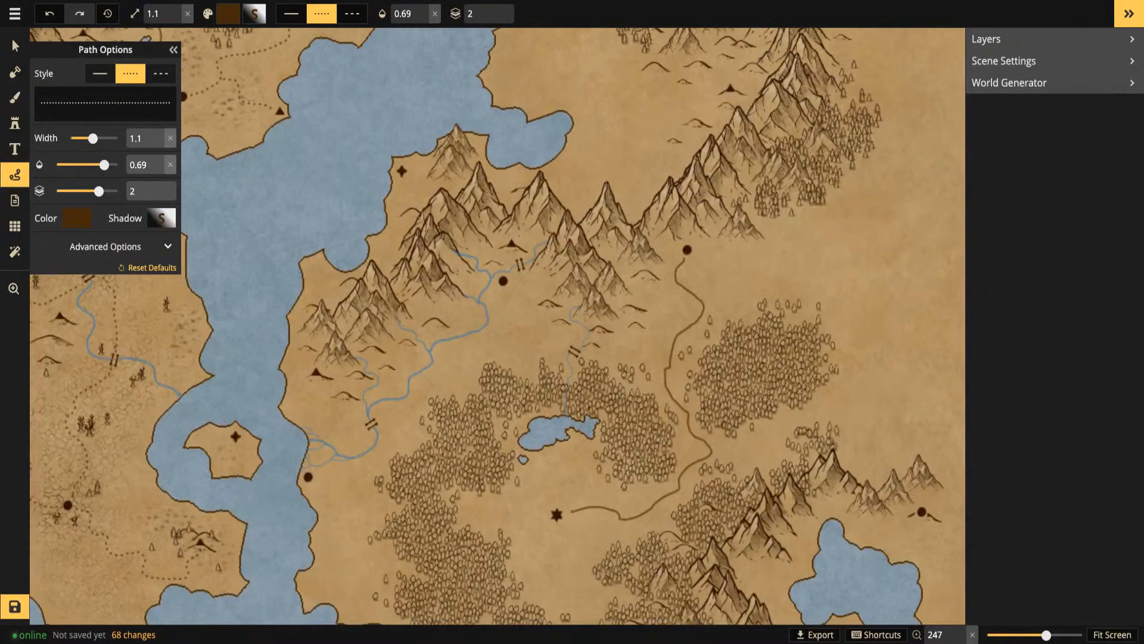
# Draw dotted roads from the headwater bridge down the main river's east bank, over the lower bridge to the foothill triangle, and to the coastal round marker
pyautogui.doubleClick(522, 270)
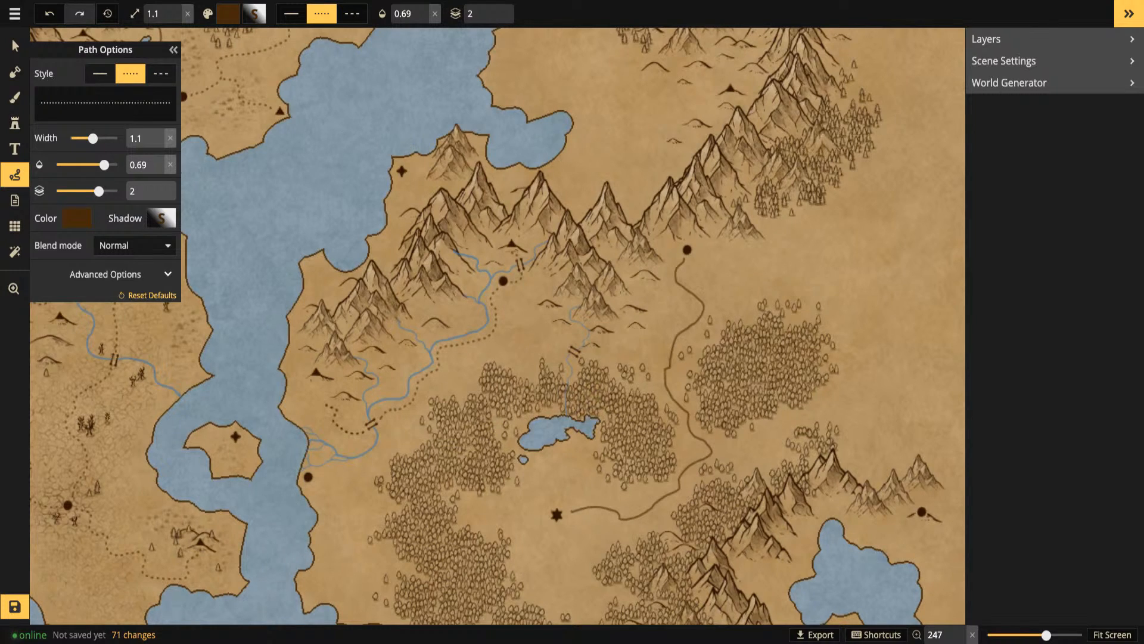
pyautogui.moveTo(319, 390); pyautogui.dragTo(317, 380)
pyautogui.moveTo(323, 475); pyautogui.dragTo(318, 475)
# Draw a dotted road from the headwater bridge around the foothills, over the stream bridge north of the lake, to the solid road's northern round marker
pyautogui.moveTo(537, 298); pyautogui.dragTo(529, 312)
pyautogui.moveTo(576, 352); pyautogui.dragTo(577, 353)
pyautogui.moveTo(666, 282); pyautogui.dragTo(646, 45)
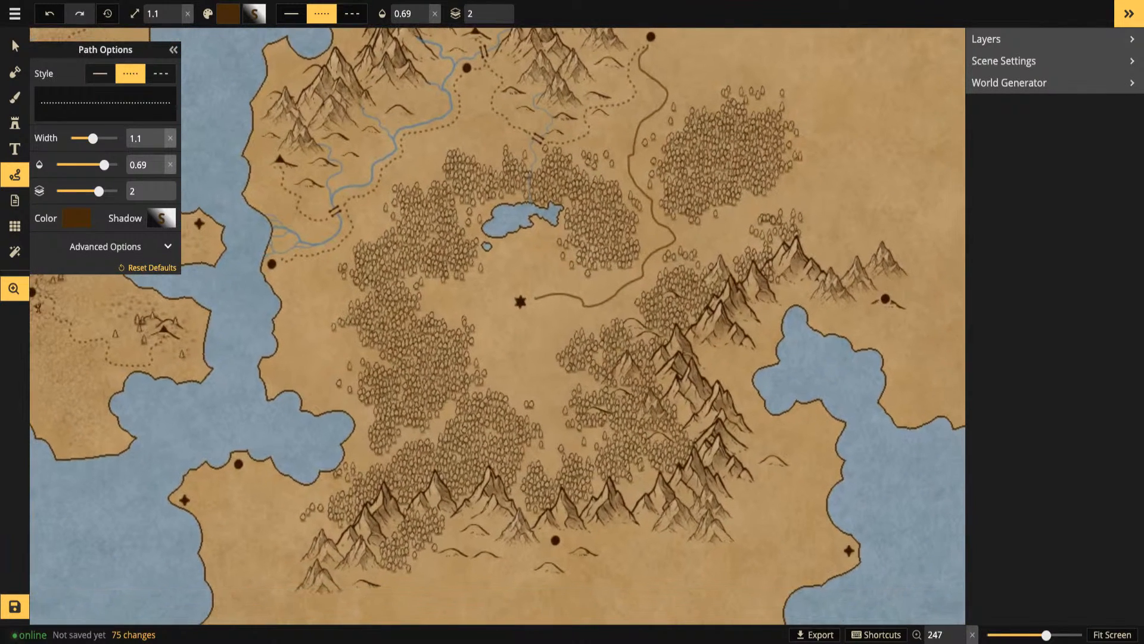
# Draw a winding dotted road from the six-pointed star marker south between the forests to the southern mountain range
pyautogui.moveTo(520, 301); pyautogui.dragTo(508, 211)
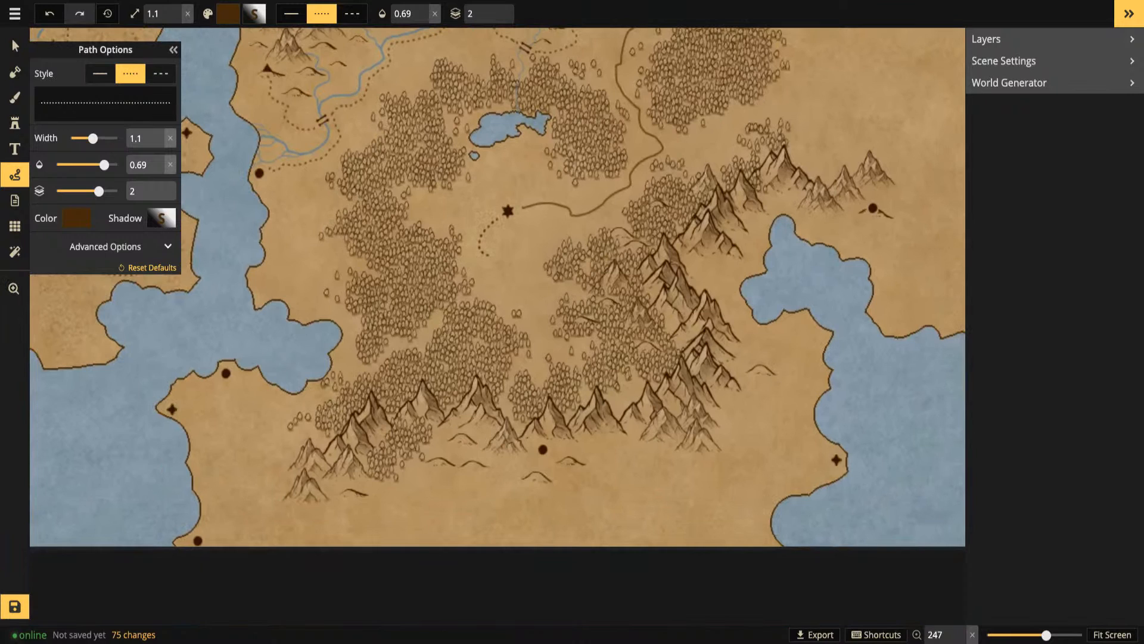
pyautogui.moveTo(496, 277); pyautogui.dragTo(527, 296)
pyautogui.moveTo(505, 412)
pyautogui.mouseDown()
pyautogui.moveTo(536, 447)
pyautogui.moveTo(669, 514)
pyautogui.moveTo(680, 462)
pyautogui.mouseUp()
# Draw a dotted coastal road from the round marker at the river delta south around the bay to the southwestern round marker
pyautogui.press('space')
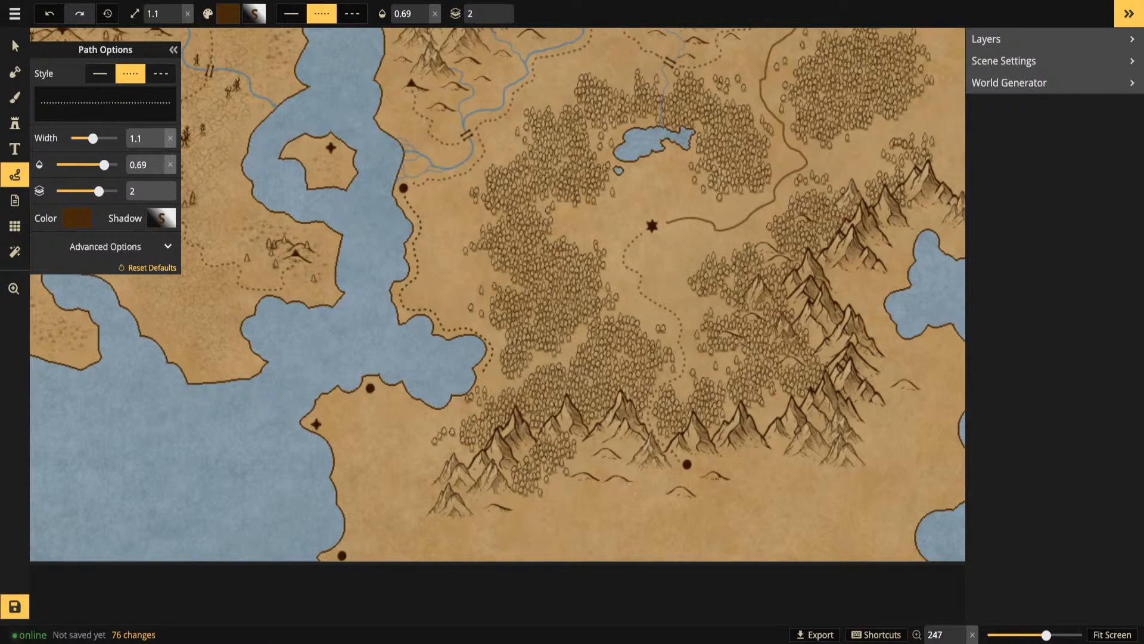
pyautogui.moveTo(486, 370); pyautogui.dragTo(485, 372)
pyautogui.press('Escape')
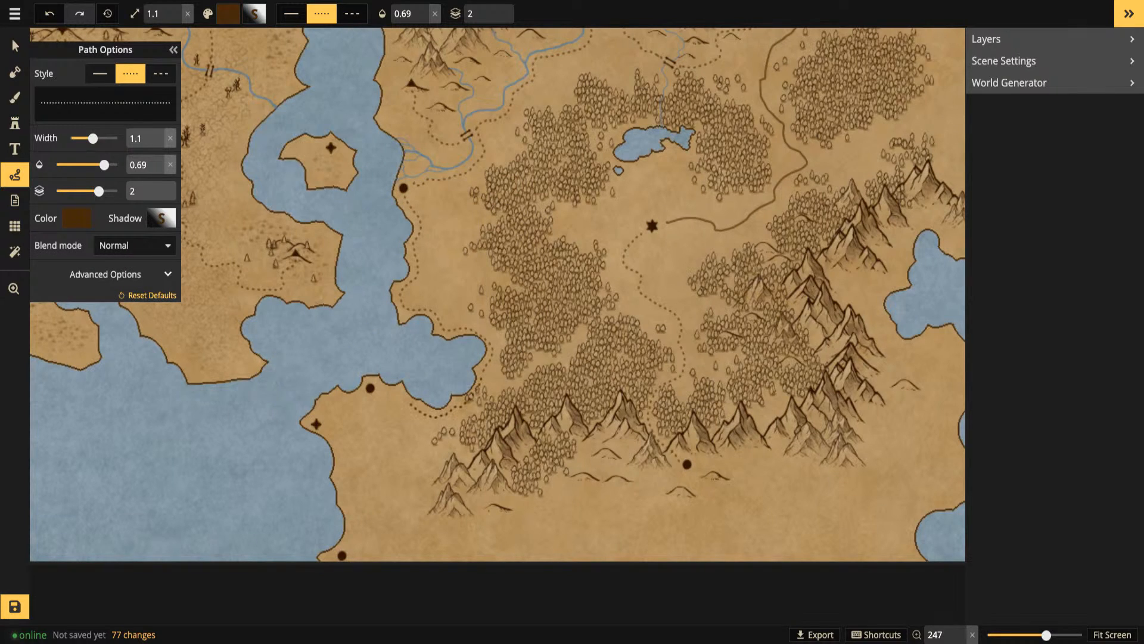
pyautogui.moveTo(470, 398); pyautogui.dragTo(484, 375)
# Continue the dotted coastal road west to the four-pointed marker and south to the round marker at the map's lower edge
pyautogui.press('space')
pyautogui.moveTo(635, 385); pyautogui.dragTo(757, 157)
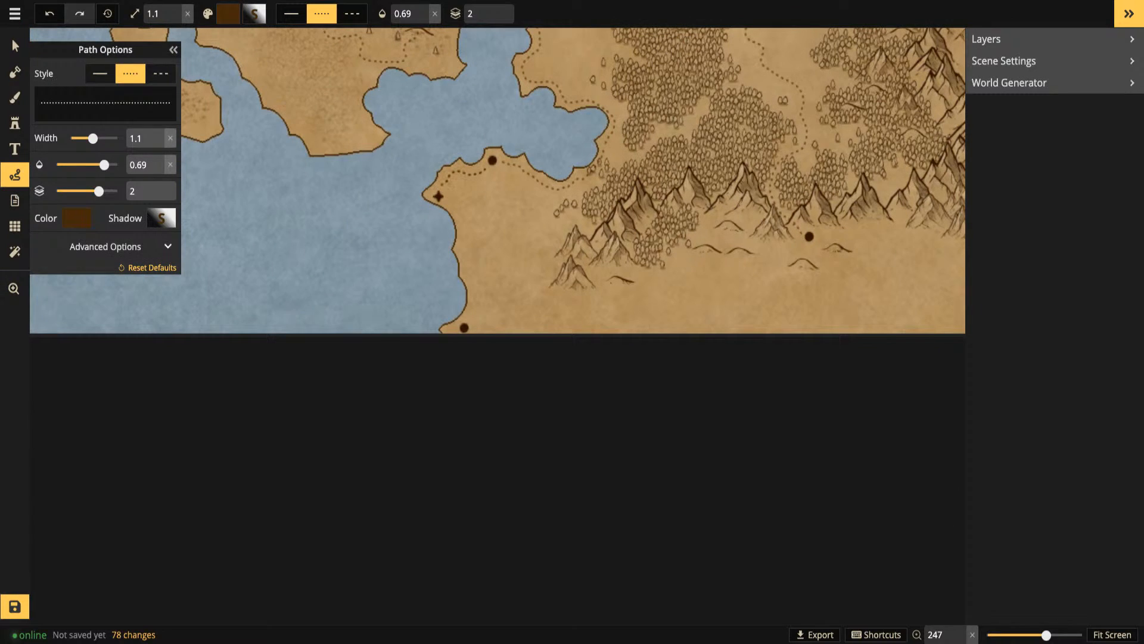
pyautogui.moveTo(441, 194); pyautogui.dragTo(439, 196)
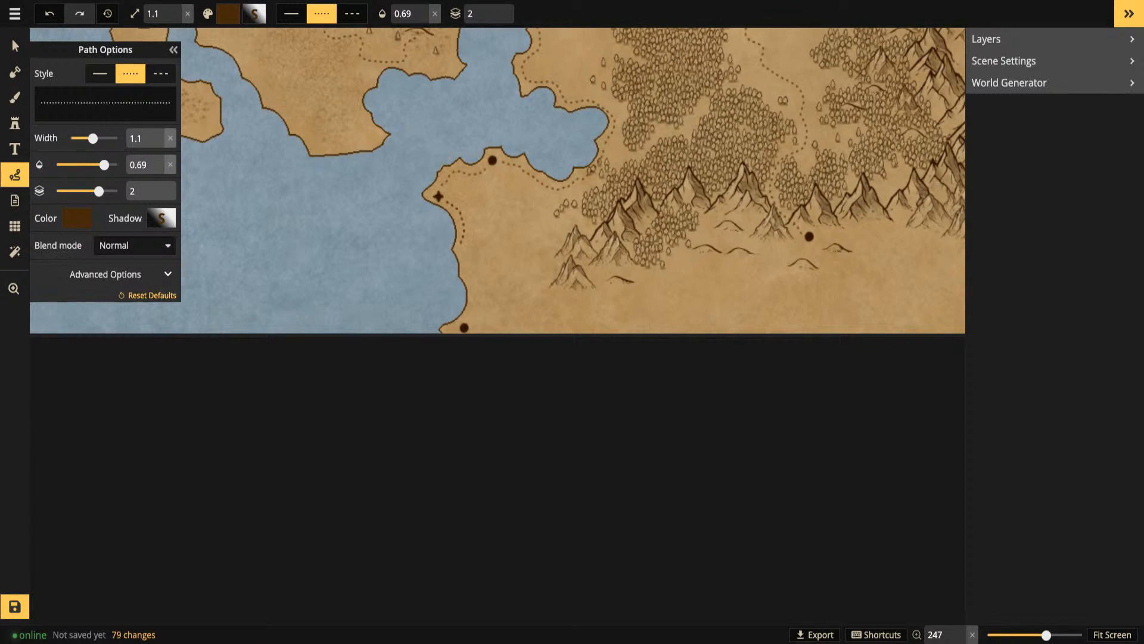
pyautogui.moveTo(470, 316); pyautogui.dragTo(468, 319)
# Draw a winding dotted road from the round marker south of the mountains east to the four-pointed marker on the coast
pyautogui.press('space')
pyautogui.moveTo(745, 238); pyautogui.dragTo(346, 362)
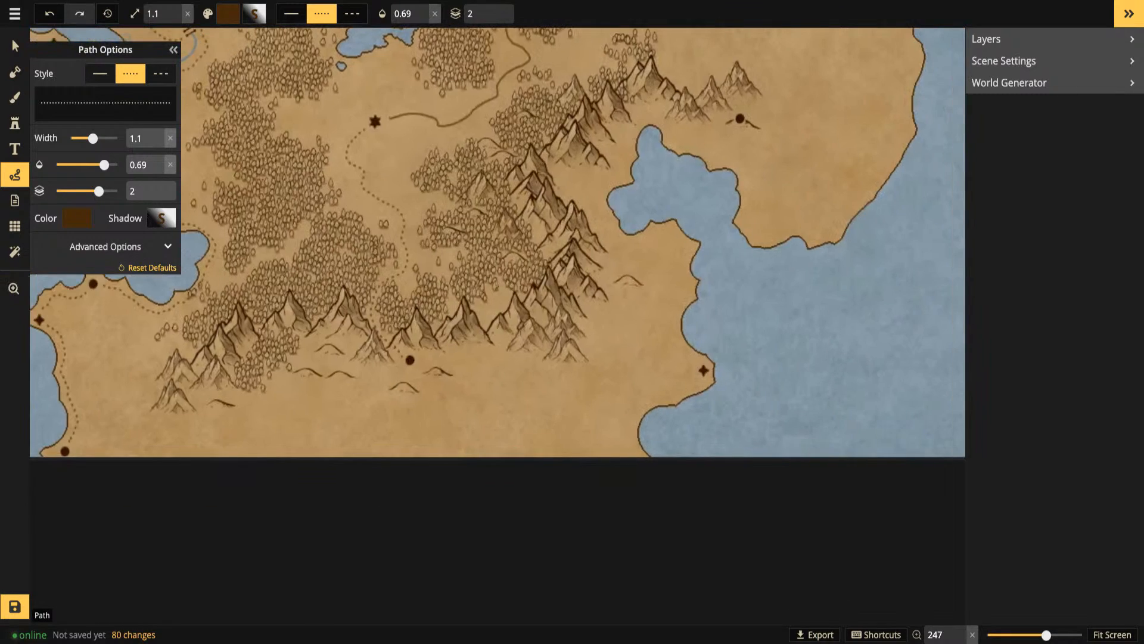
pyautogui.moveTo(415, 382)
pyautogui.mouseDown()
pyautogui.moveTo(457, 395)
pyautogui.moveTo(514, 380)
pyautogui.moveTo(604, 391)
pyautogui.moveTo(631, 350)
pyautogui.moveTo(693, 371)
pyautogui.moveTo(675, 409)
pyautogui.moveTo(490, 570)
pyautogui.mouseUp()
# Draw a dotted road from the solid road's bend east around the mountains to the round marker at their eastern end
pyautogui.press('space')
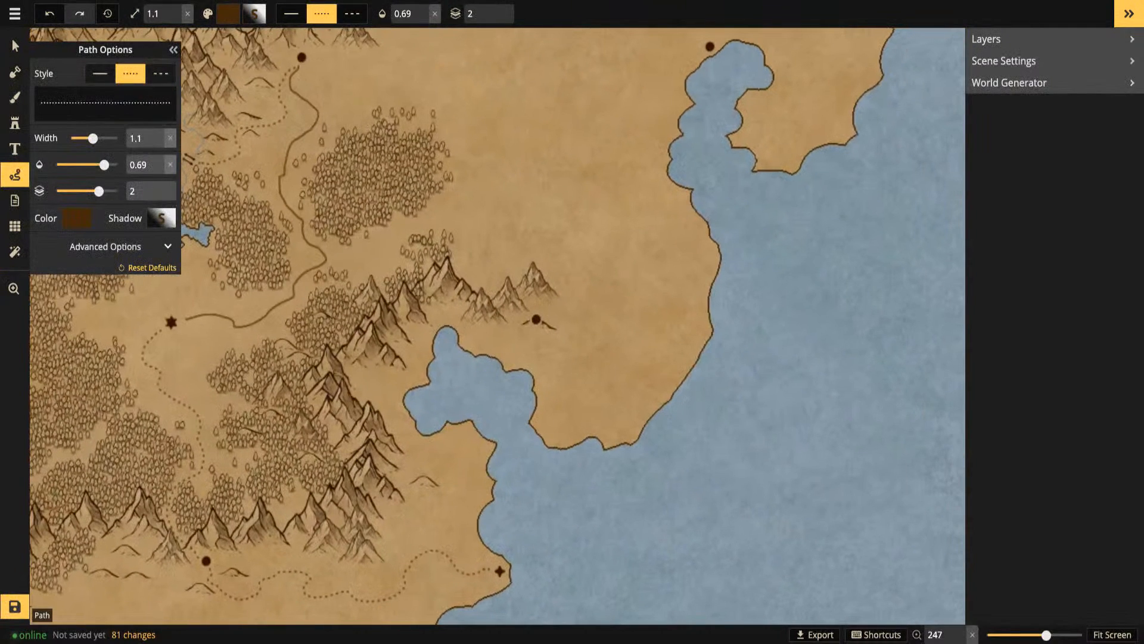
pyautogui.moveTo(376, 260)
pyautogui.mouseDown()
pyautogui.moveTo(449, 211)
pyautogui.moveTo(483, 214)
pyautogui.moveTo(510, 251)
pyautogui.mouseUp()
pyautogui.moveTo(549, 316); pyautogui.dragTo(547, 316)
pyautogui.press('space')
# Draw a dotted road from the round marker at the eastern inlet southwest to the dotted road north of the small mountains
pyautogui.moveTo(477, 287); pyautogui.dragTo(562, 502)
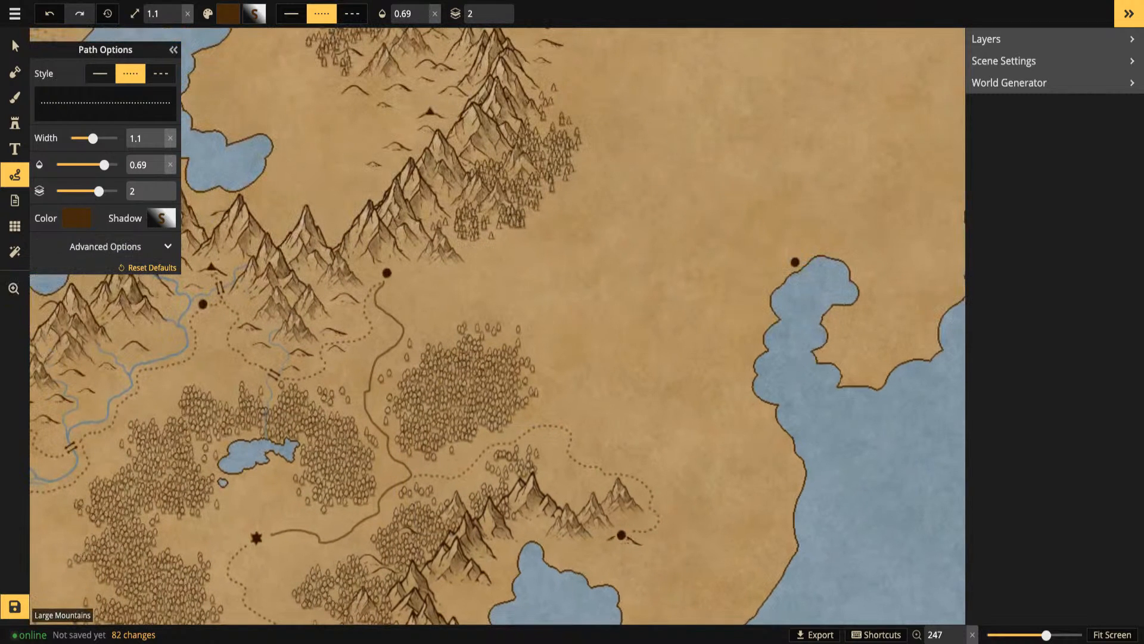
pyautogui.moveTo(776, 269); pyautogui.dragTo(722, 280)
pyautogui.moveTo(650, 337); pyautogui.dragTo(606, 346)
pyautogui.moveTo(593, 406); pyautogui.dragTo(593, 420)
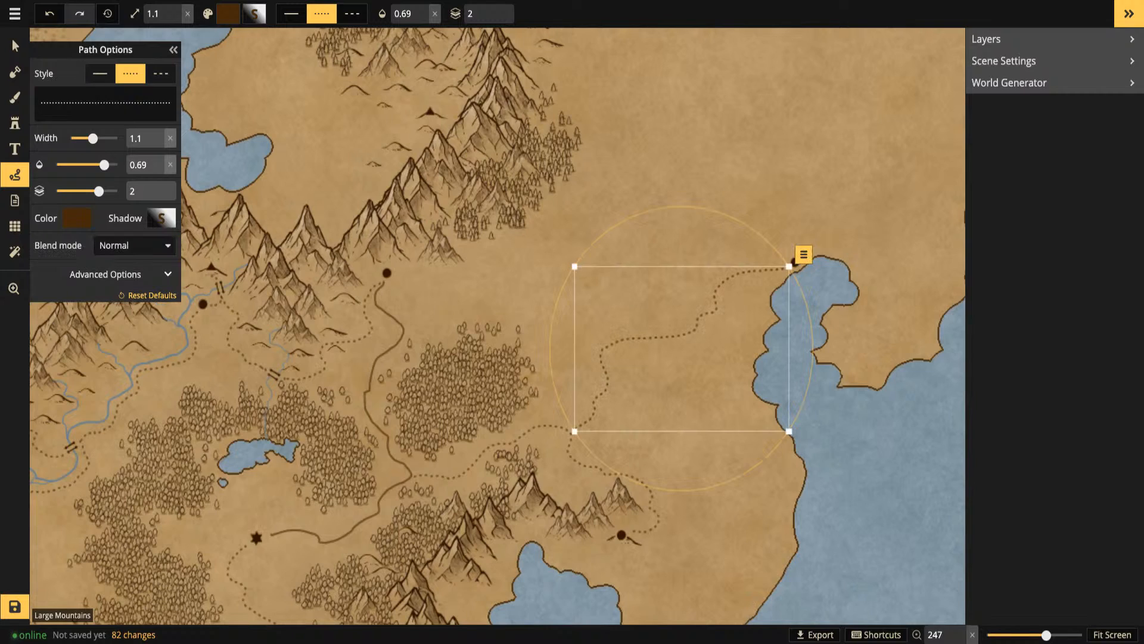
pyautogui.press('Escape')
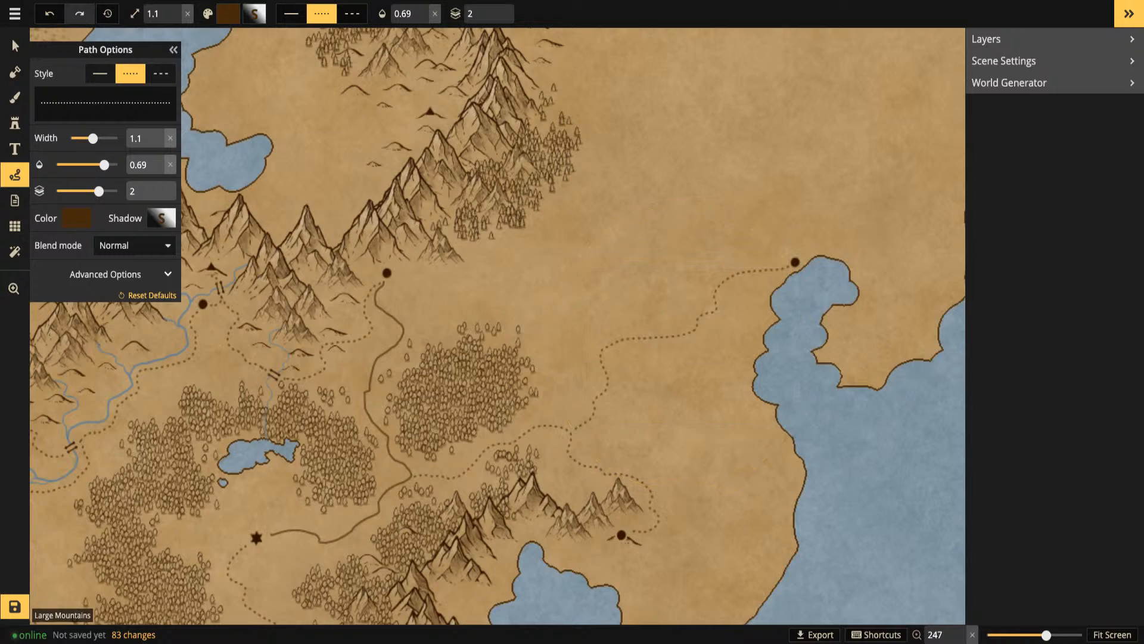
# Draw a dotted road from the solid road's northern round marker east, north of the forest, to the eastern inlet road
pyautogui.press('space')
pyautogui.press('space')
pyautogui.moveTo(498, 326); pyautogui.dragTo(421, 331)
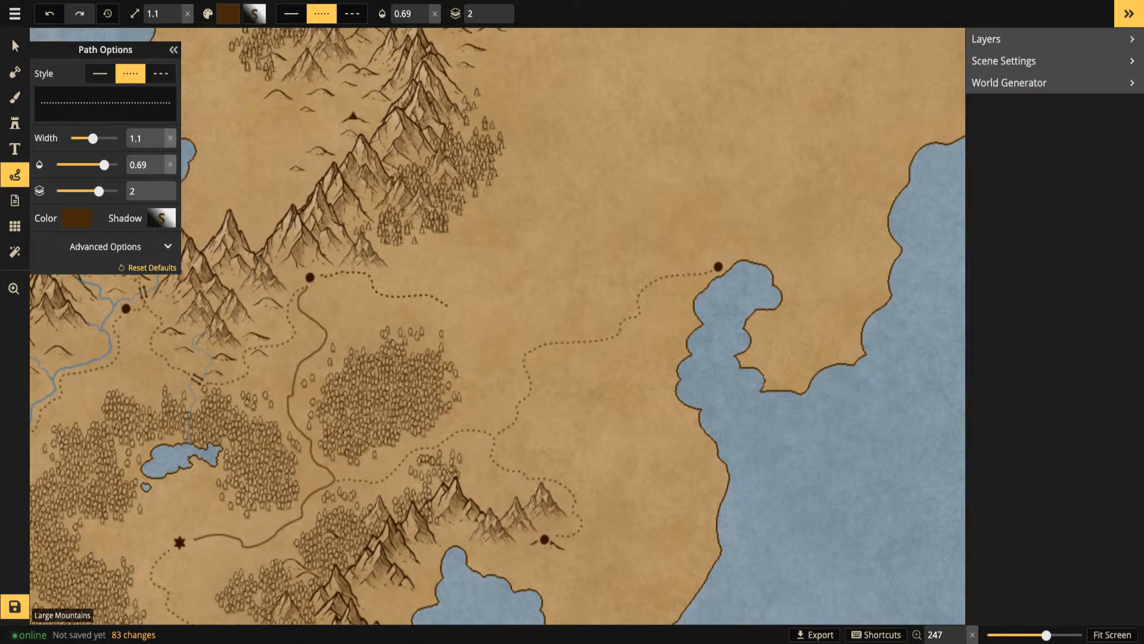
pyautogui.moveTo(516, 345); pyautogui.dragTo(520, 349)
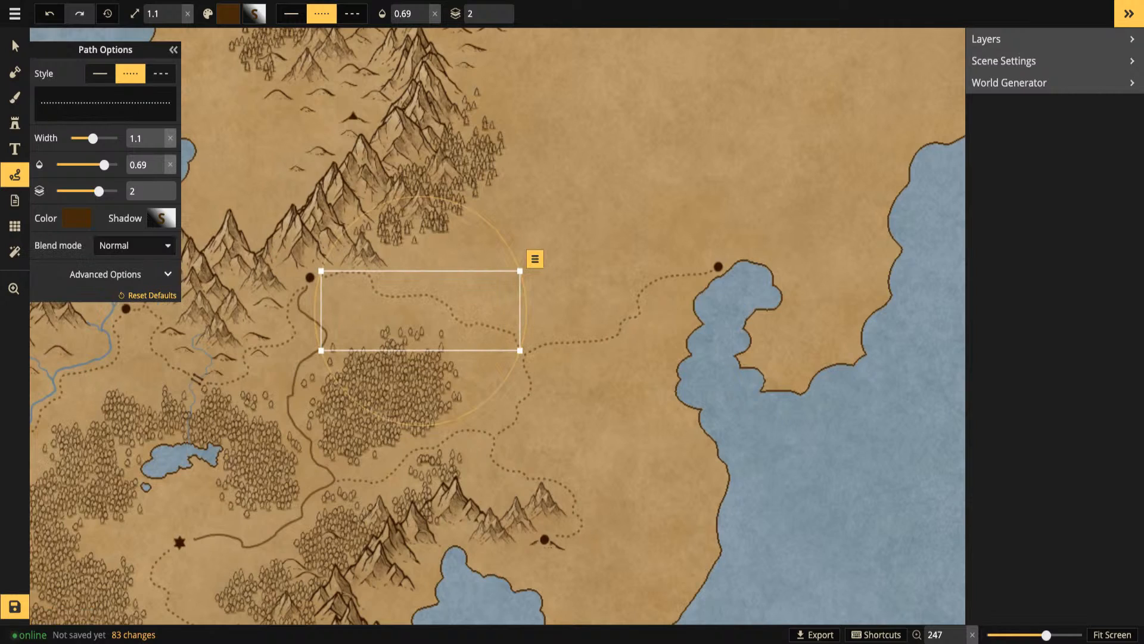
pyautogui.press('Right')
pyautogui.press('Escape')
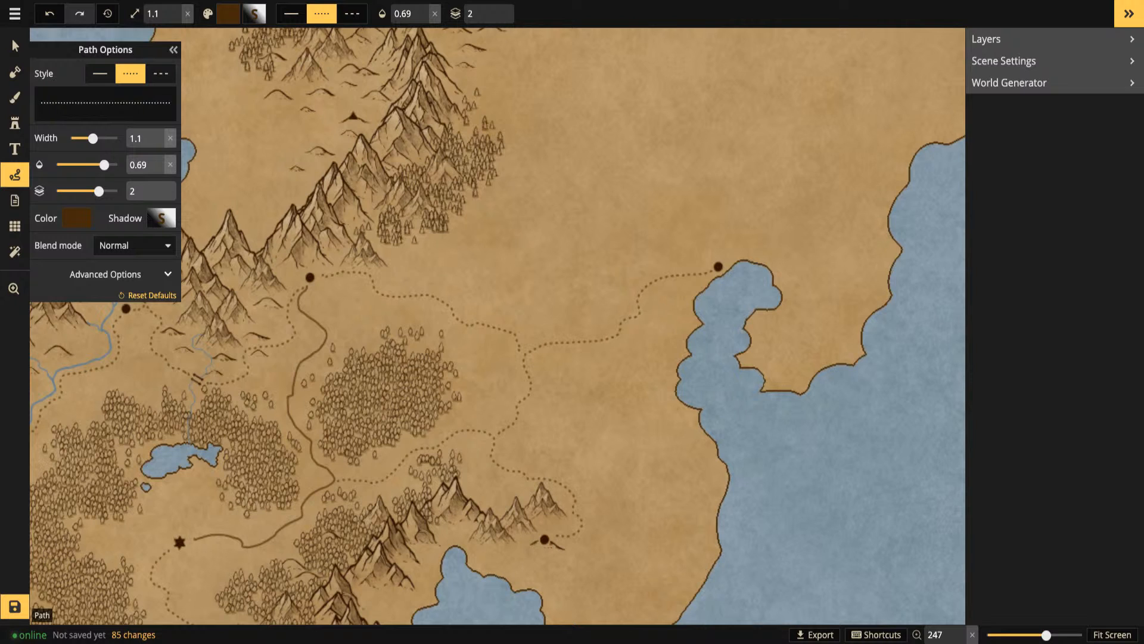
# Draw dotted trails from the northwestern coast's four-pointed marker into the mountains, and from the range's pass up the western foothills to the triangle marker
pyautogui.press('space')
pyautogui.moveTo(498, 326); pyautogui.dragTo(708, 438)
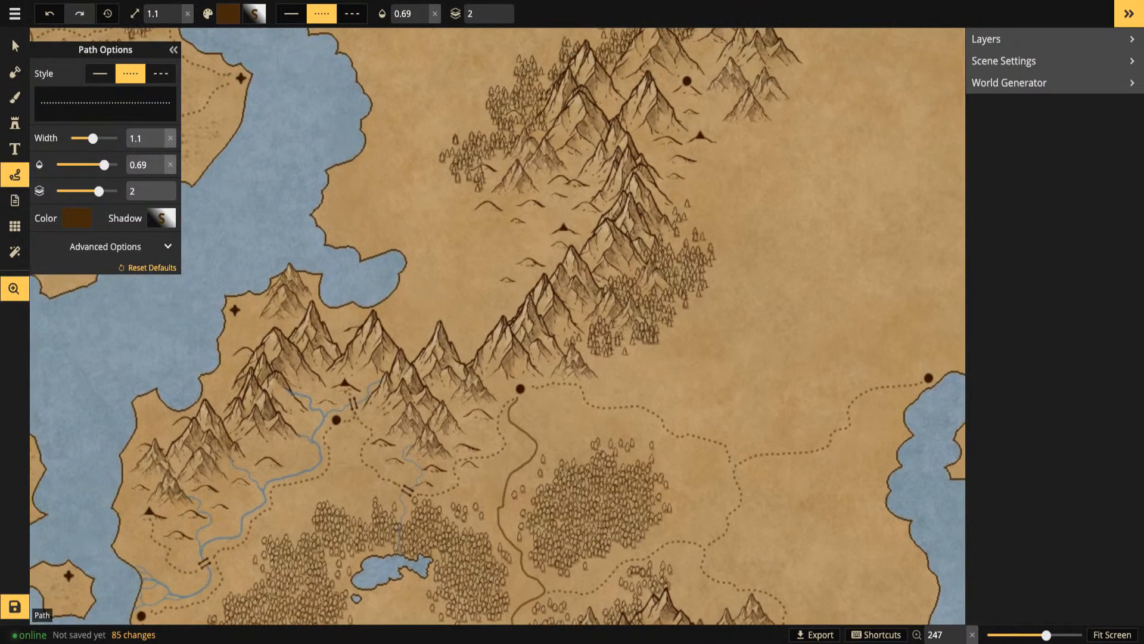
pyautogui.press('space')
pyautogui.moveTo(407, 408); pyautogui.dragTo(568, 381)
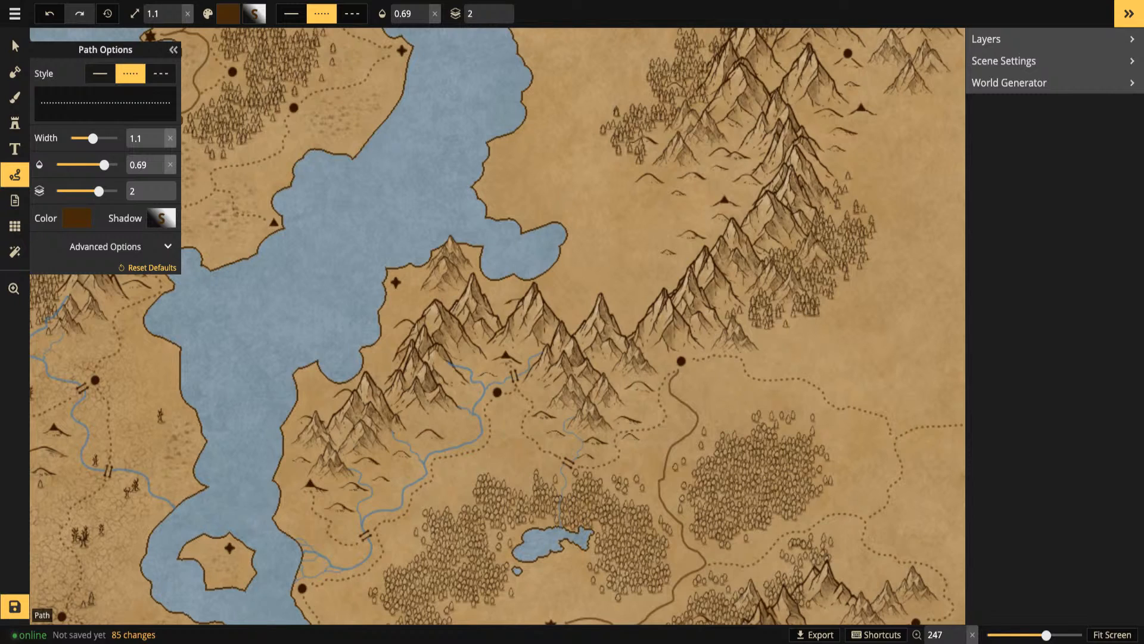
pyautogui.press('space')
pyautogui.moveTo(497, 326); pyautogui.dragTo(385, 375)
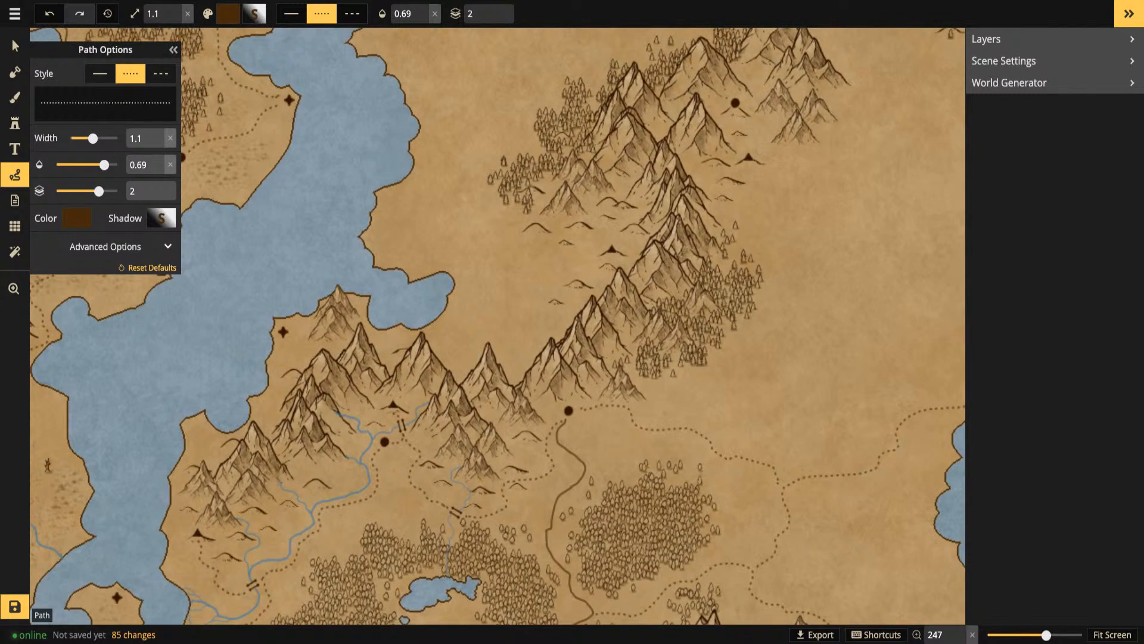
pyautogui.moveTo(298, 358); pyautogui.dragTo(304, 364)
pyautogui.press('Escape')
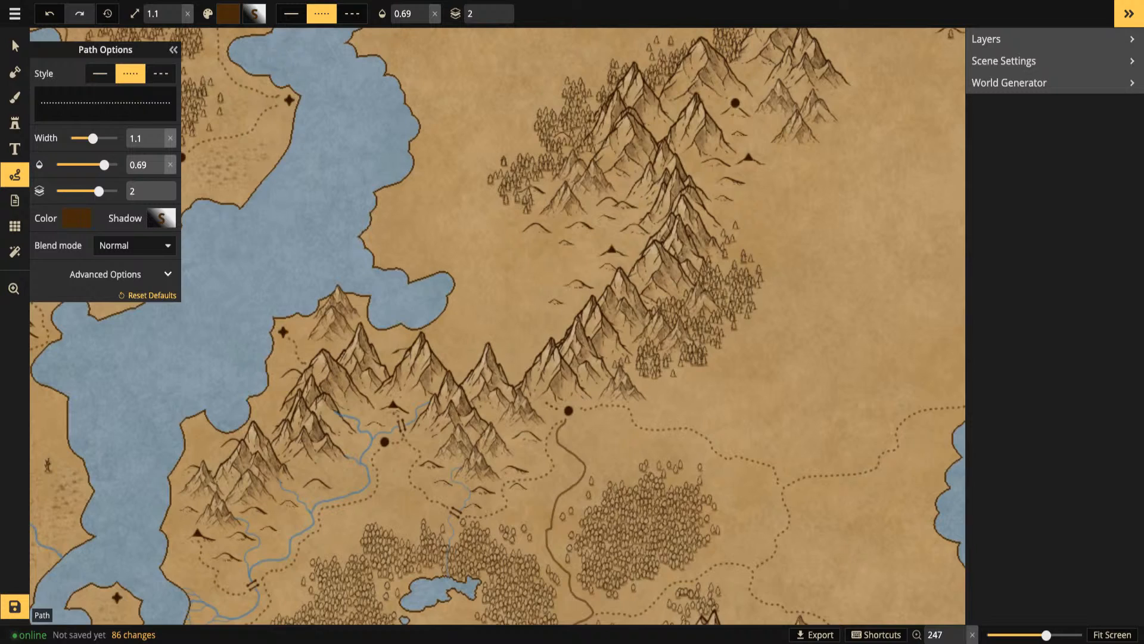
pyautogui.moveTo(546, 403); pyautogui.dragTo(533, 403)
pyautogui.moveTo(552, 319)
pyautogui.mouseDown()
pyautogui.moveTo(559, 280)
pyautogui.moveTo(590, 261)
pyautogui.mouseUp()
# Draw a short dotted road from the round marker at the small mountains west along the bay's northern shore to the mountain slopes
pyautogui.scroll(-4, 256, 250)
pyautogui.press('space')
pyautogui.moveTo(256, 250); pyautogui.dragTo(302, 146)
pyautogui.scroll(2, 564, 307)
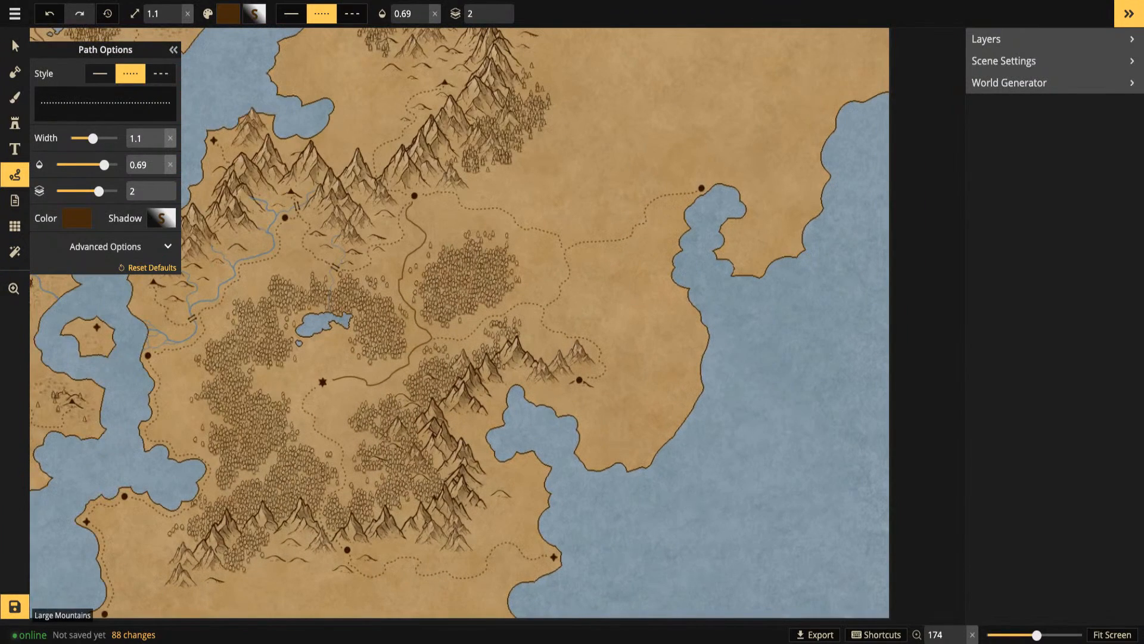
pyautogui.moveTo(554, 396); pyautogui.dragTo(528, 384)
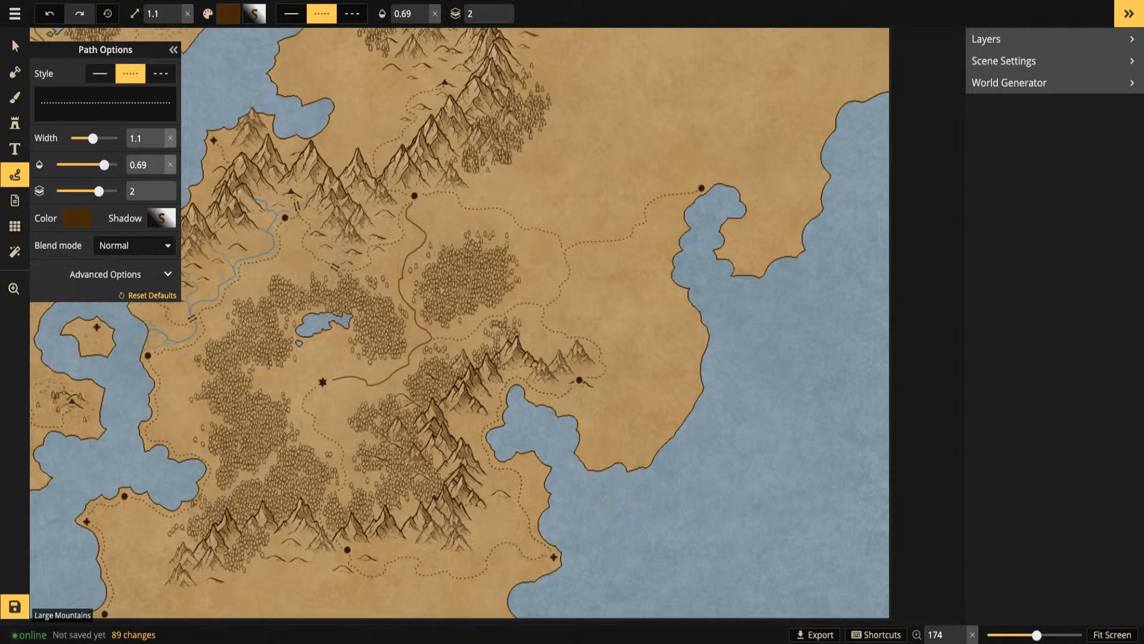
# Draw dotted trails from the round marker in the northern range to the nearby triangle marker, and from the triangle southwest into the mountains
pyautogui.press('space')
pyautogui.moveTo(528, 197); pyautogui.dragTo(504, 527)
pyautogui.press('space')
pyautogui.moveTo(467, 408); pyautogui.dragTo(452, 477)
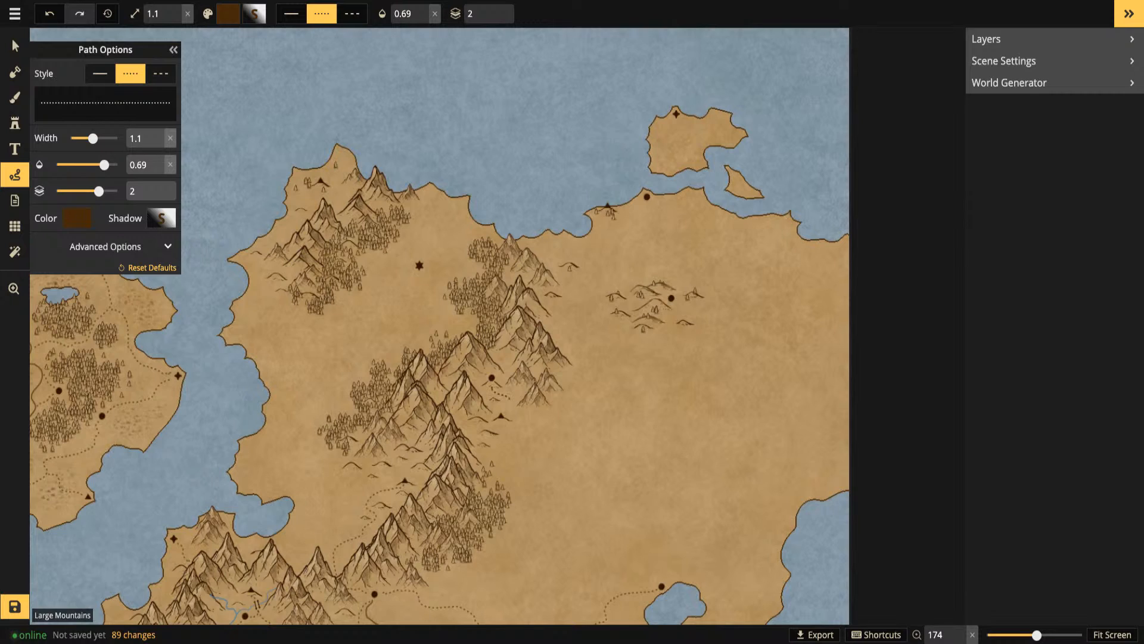
pyautogui.moveTo(511, 410); pyautogui.dragTo(505, 416)
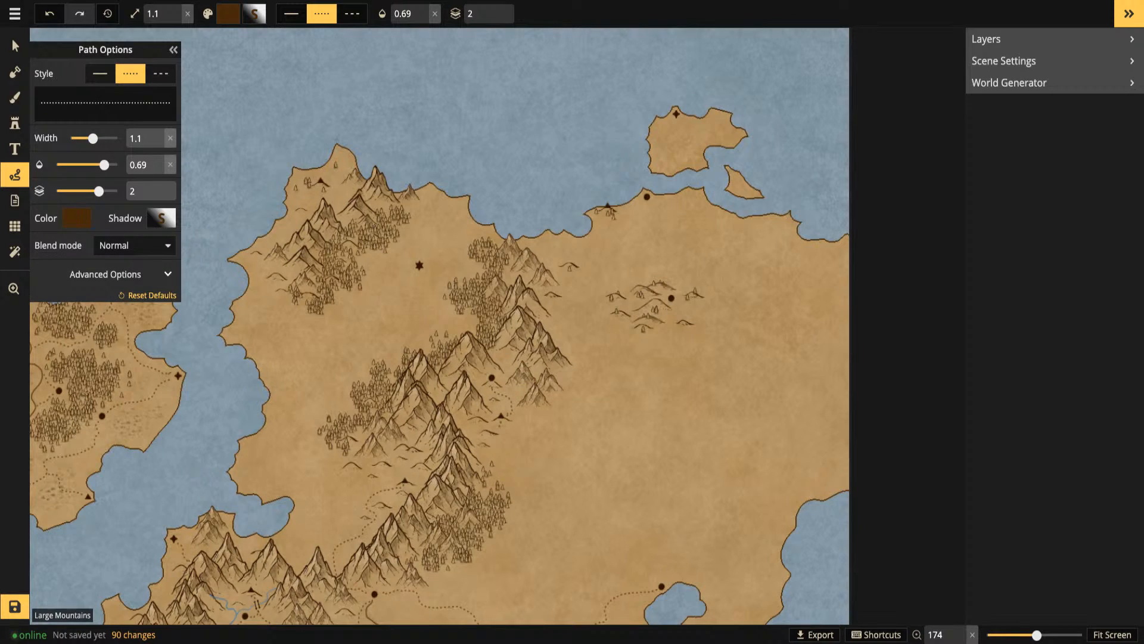
pyautogui.moveTo(480, 440); pyautogui.dragTo(475, 446)
# Draw dotted roads from the range's eastern triangle marker to the round marker in the northeastern hills and on to the north coast markers
pyautogui.moveTo(529, 415)
pyautogui.mouseDown()
pyautogui.moveTo(589, 369)
pyautogui.moveTo(626, 359)
pyautogui.mouseUp()
pyautogui.moveTo(652, 267); pyautogui.dragTo(658, 279)
pyautogui.moveTo(610, 211)
pyautogui.mouseDown()
pyautogui.moveTo(630, 207)
pyautogui.moveTo(720, 86)
pyautogui.moveTo(688, 109)
pyautogui.moveTo(760, 187)
pyautogui.moveTo(913, 200)
pyautogui.mouseUp()
pyautogui.press('space')
pyautogui.press('space')
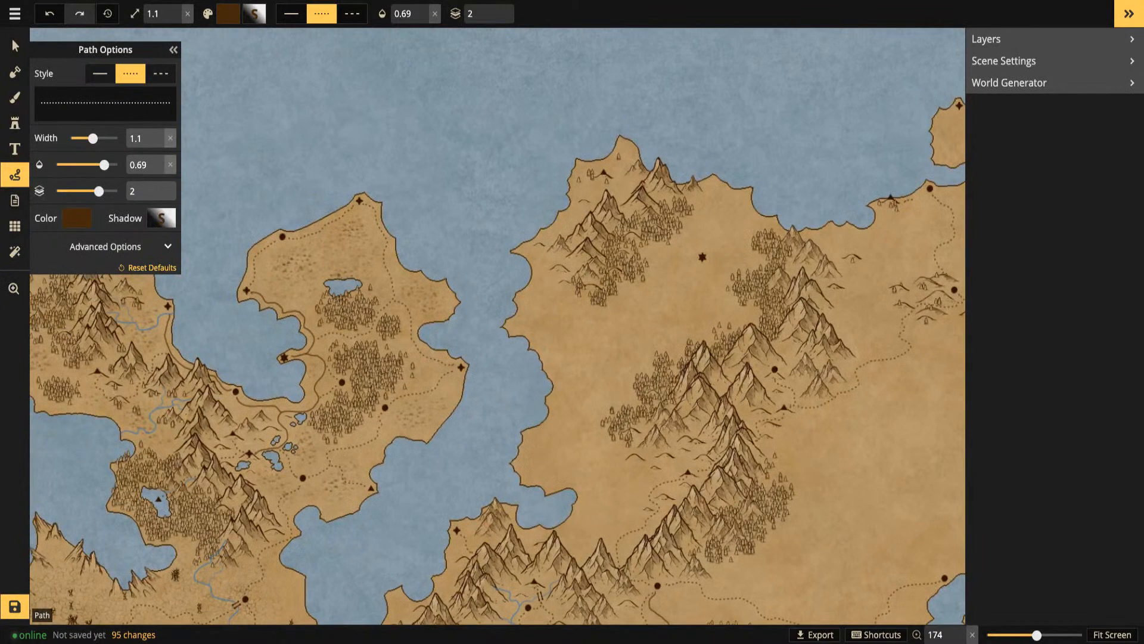
# Draw a solid road from the northern star marker southwest past the forests and through the mountain pass to the central round marker
pyautogui.scroll(-3, 397, 37)
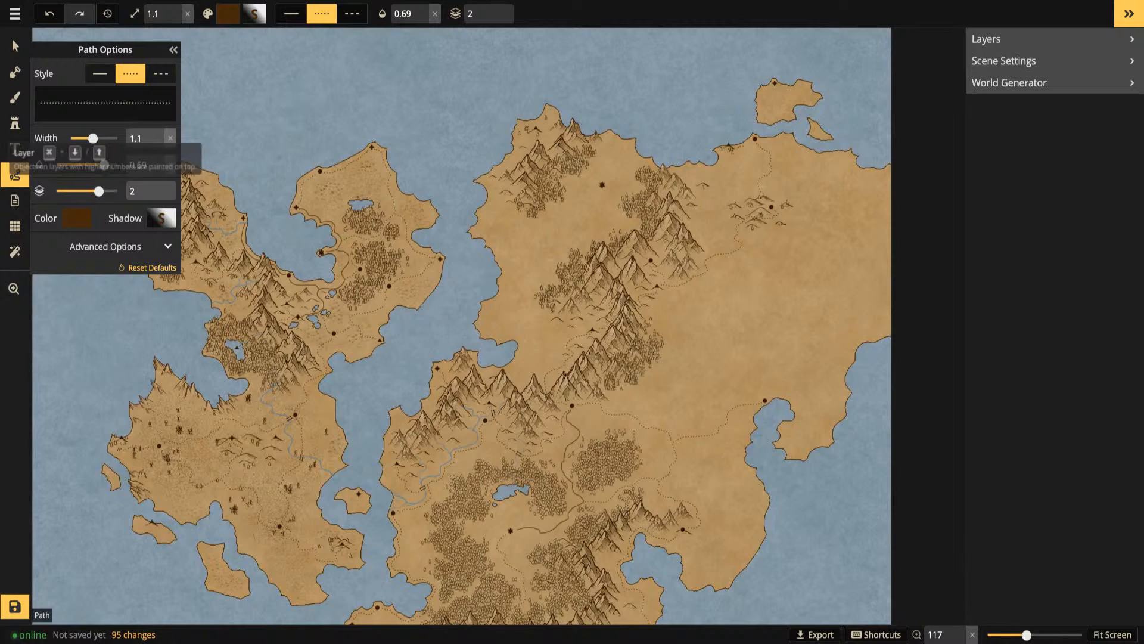
pyautogui.click(100, 73)
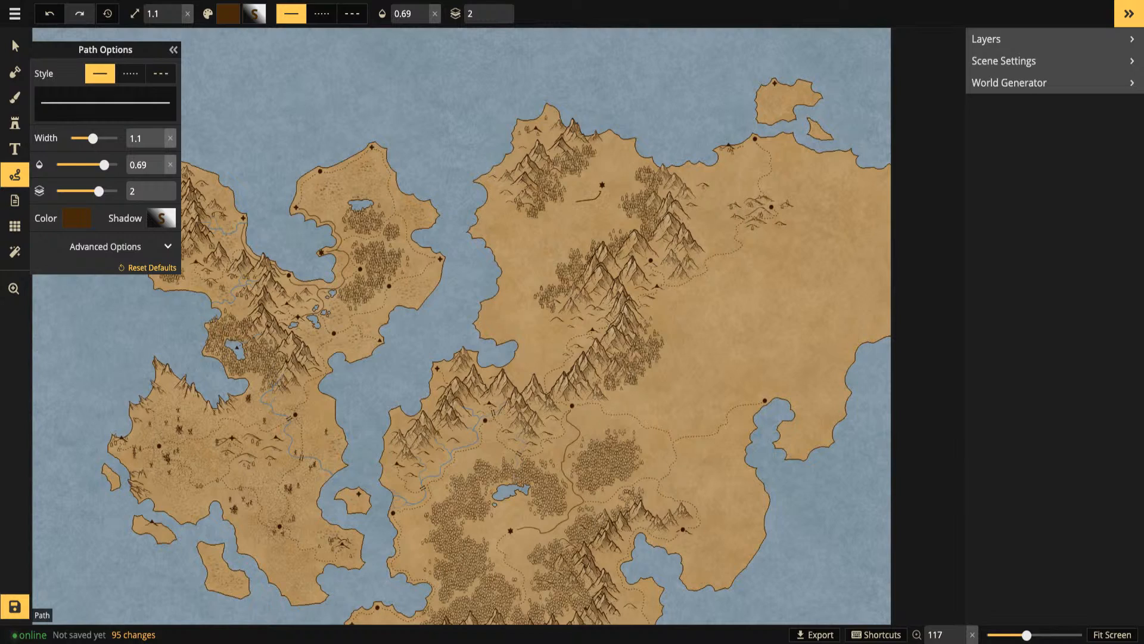
pyautogui.moveTo(567, 229); pyautogui.dragTo(547, 233)
pyautogui.moveTo(510, 304); pyautogui.dragTo(532, 323)
pyautogui.moveTo(540, 379); pyautogui.dragTo(542, 389)
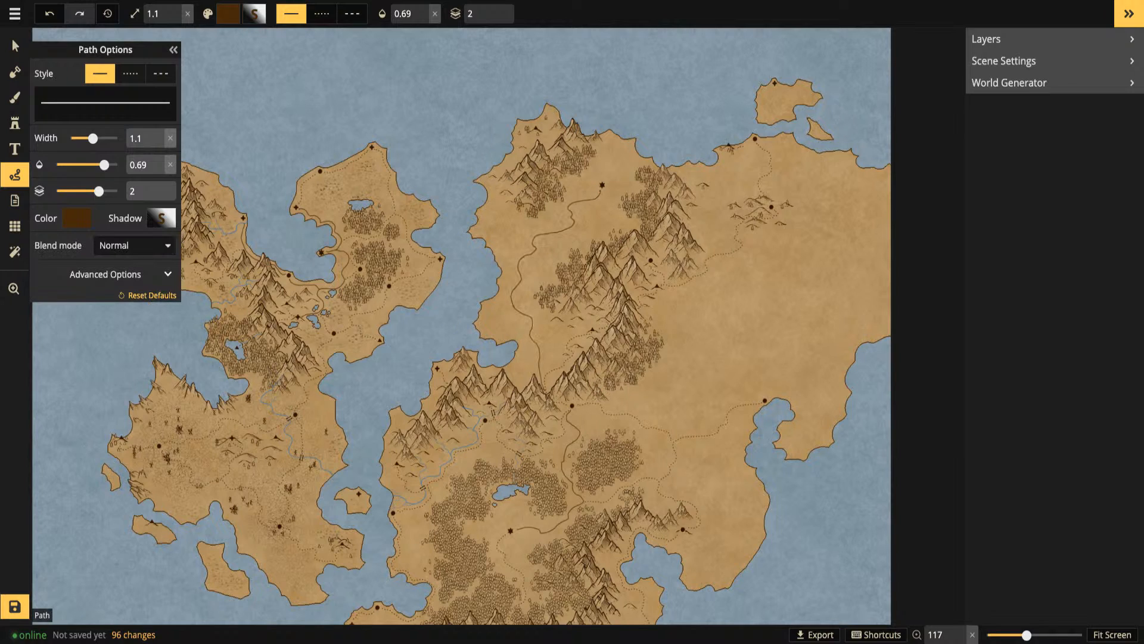
pyautogui.moveTo(556, 404); pyautogui.dragTo(568, 407)
# Switch the path style back to dotted and add dotted side roads around the northern star marker
pyautogui.click(130, 73)
pyautogui.press('space')
pyautogui.moveTo(417, 238); pyautogui.dragTo(419, 385)
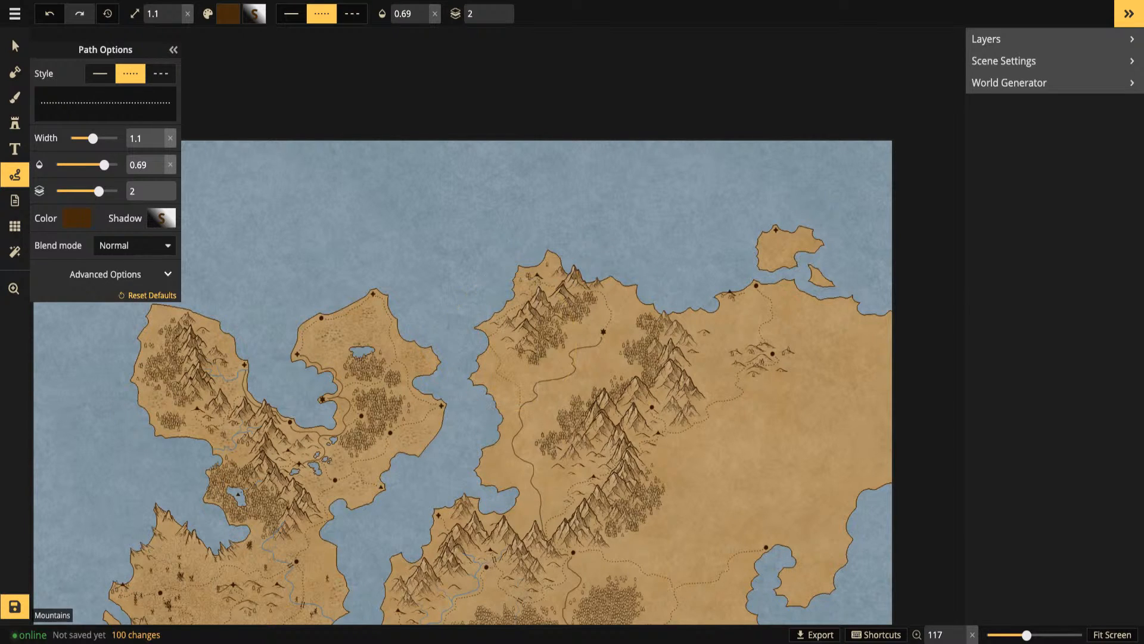
# Save the map with the finished road network
pyautogui.scroll(-5, 536, 298)
pyautogui.press('space')
pyautogui.moveTo(536, 304); pyautogui.dragTo(565, 173)
pyautogui.click(14, 606)
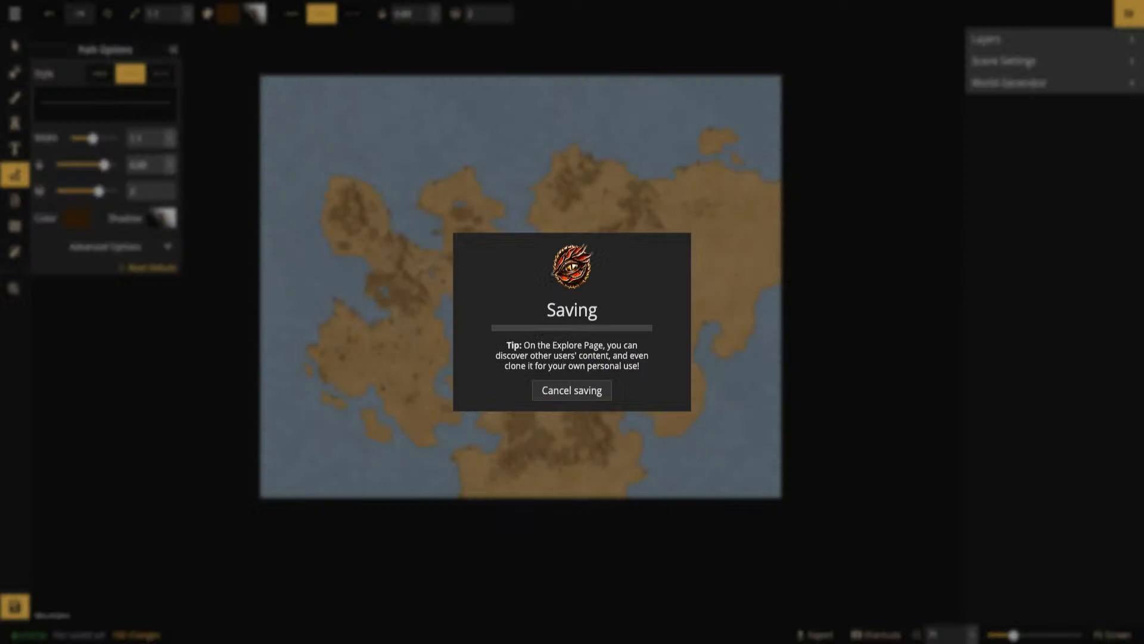
pyautogui.hotkey('alt', 'Tab')
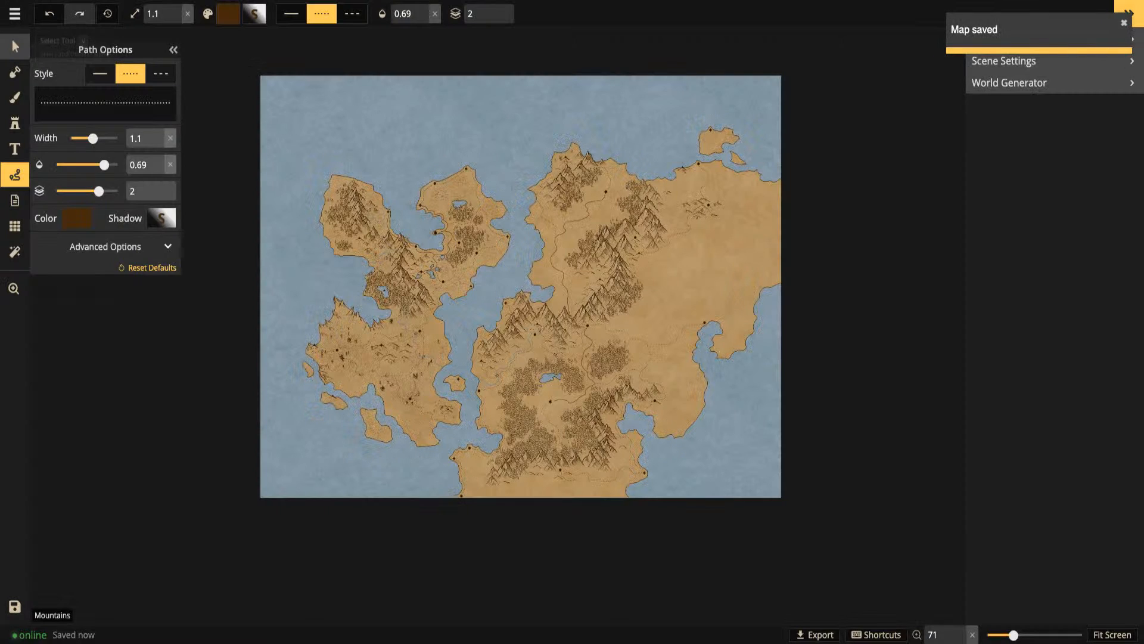
pyautogui.click(15, 46)
pyautogui.scroll(6, 527, 413)
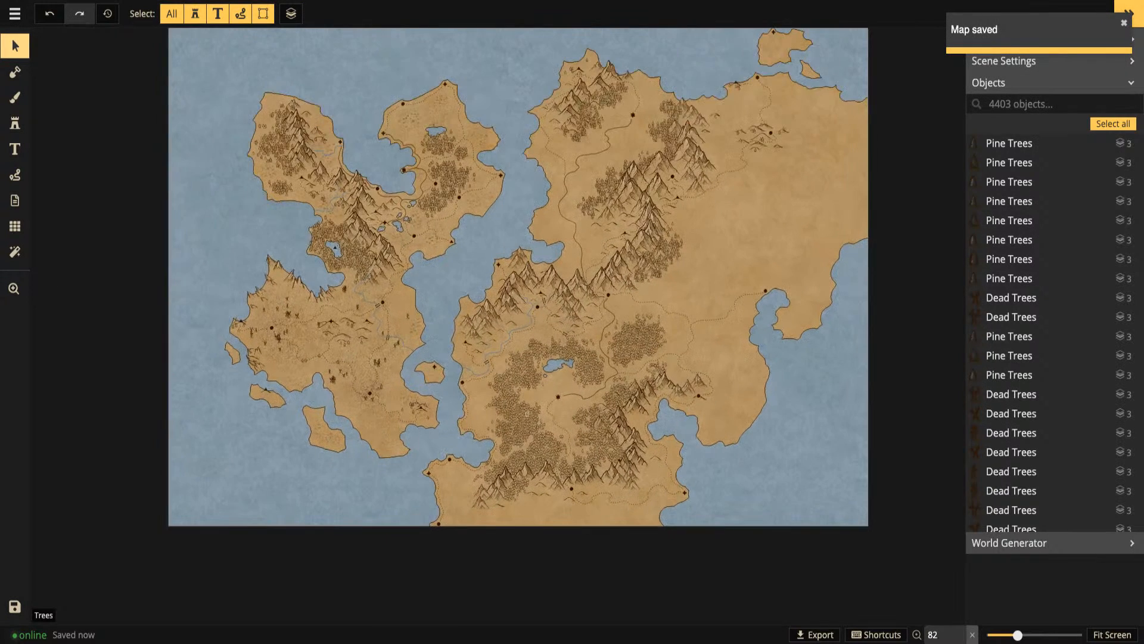
pyautogui.press('space')
pyautogui.moveTo(517, 374); pyautogui.dragTo(421, 486)
pyautogui.scroll(-3, 420, 486)
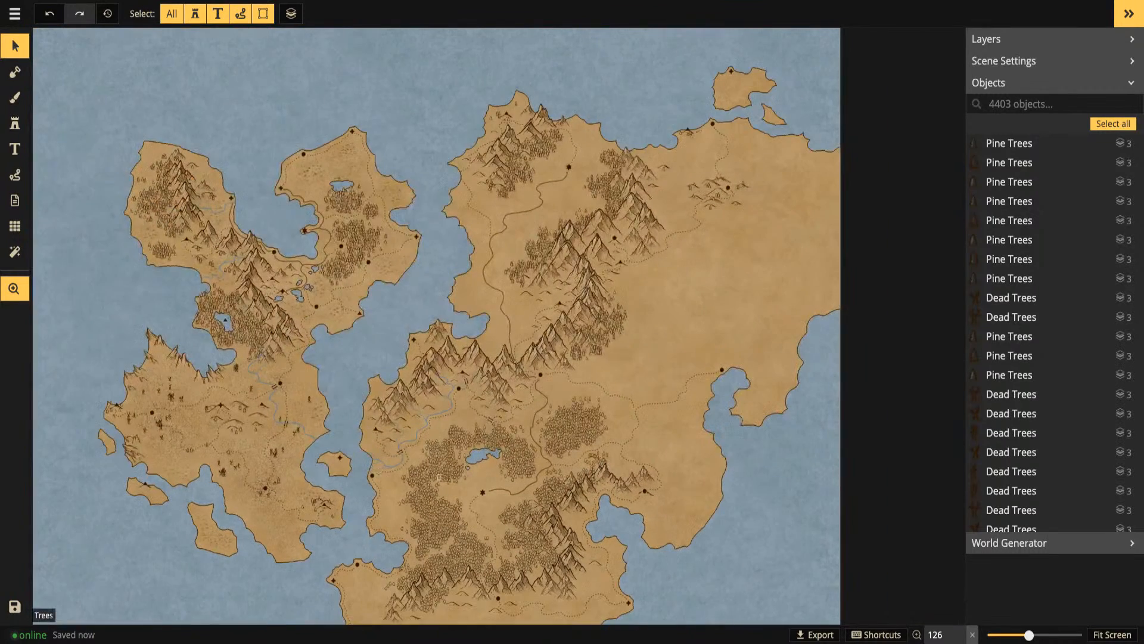
# Draw two dotted roads from the eastern bay's round marker, northwest to the range's triangle marker and north to the northeastern hills marker
pyautogui.moveTo(455, 451); pyautogui.dragTo(486, 455)
pyautogui.moveTo(607, 316); pyautogui.dragTo(542, 316)
pyautogui.scroll(1, 662, 323)
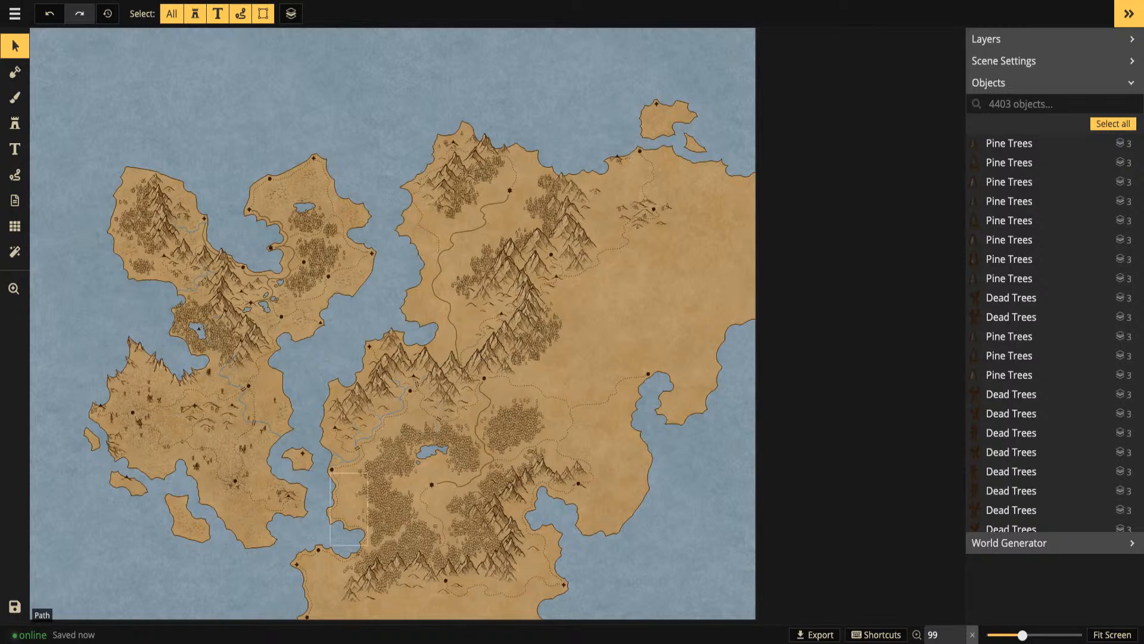
pyautogui.moveTo(600, 264); pyautogui.dragTo(424, 279)
pyautogui.scroll(4, 424, 280)
pyautogui.moveTo(284, 274); pyautogui.dragTo(356, 241)
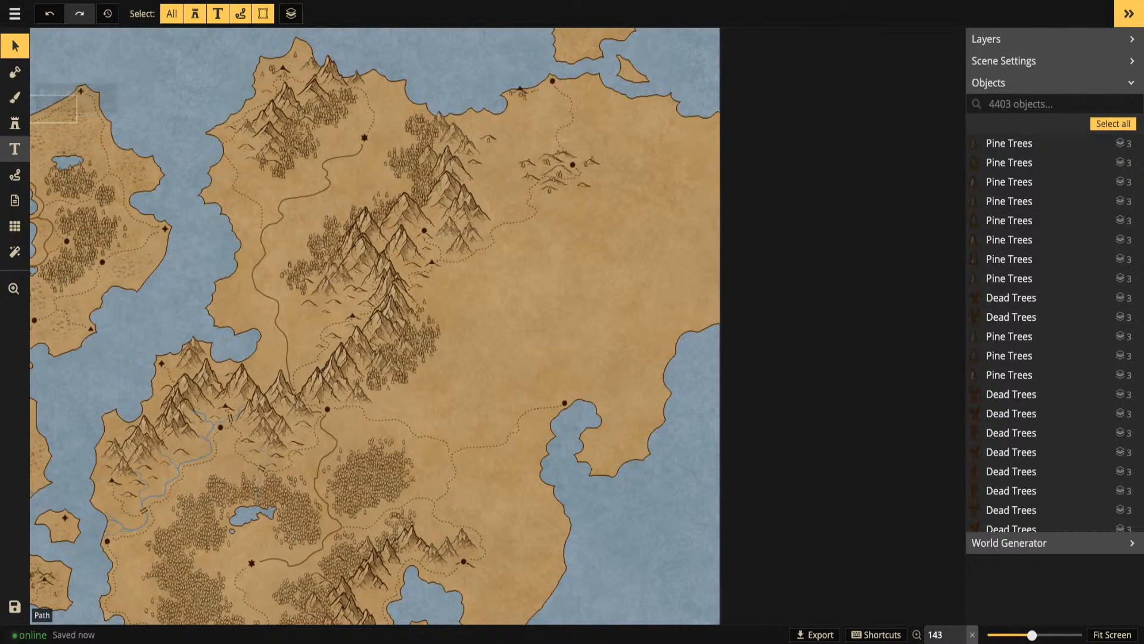
pyautogui.click(15, 174)
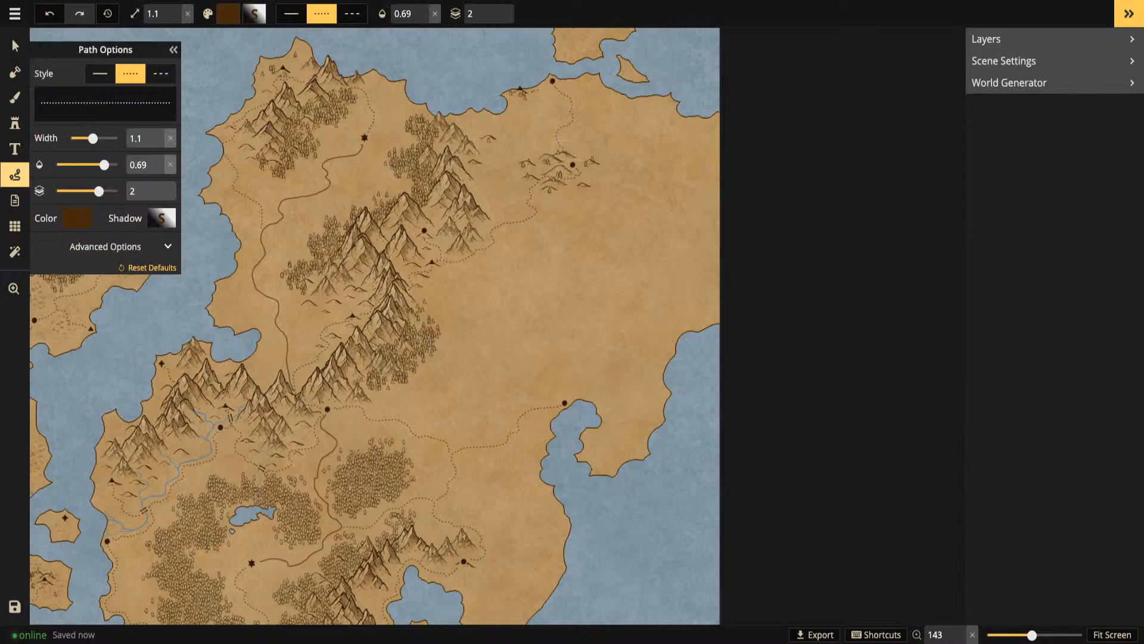
pyautogui.moveTo(569, 399); pyautogui.dragTo(584, 369)
pyautogui.moveTo(607, 303); pyautogui.dragTo(629, 281)
pyautogui.moveTo(621, 217)
pyautogui.mouseDown()
pyautogui.moveTo(591, 194)
pyautogui.moveTo(576, 172)
pyautogui.mouseUp()
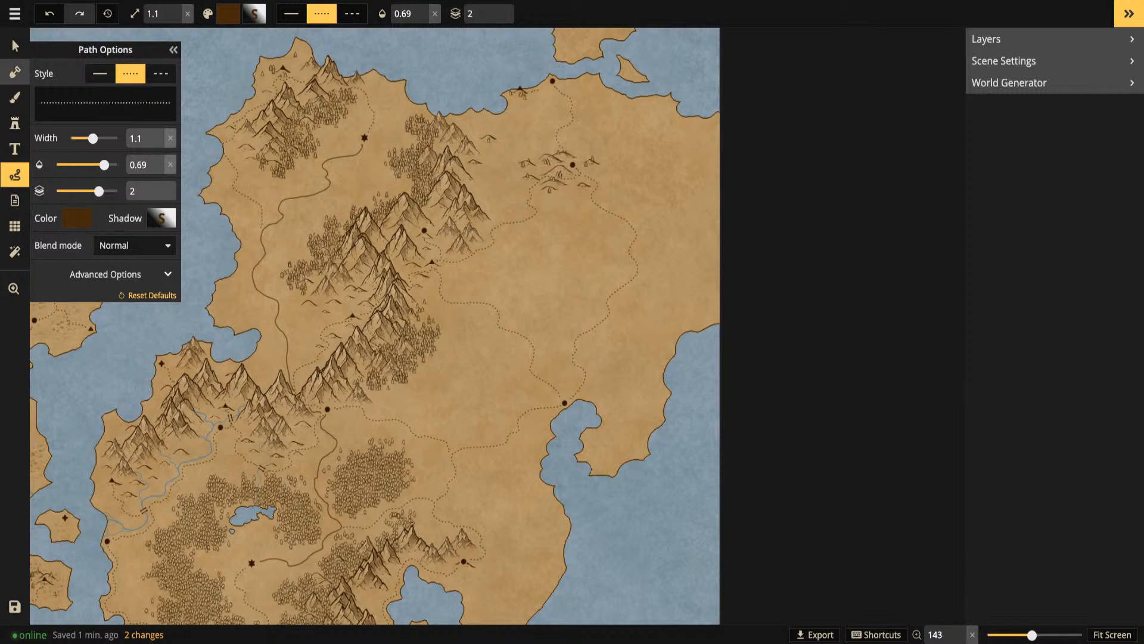
# Match the path style to an existing blue river and draw a river from the range's eastern forest southeast to the bay
pyautogui.click(15, 46)
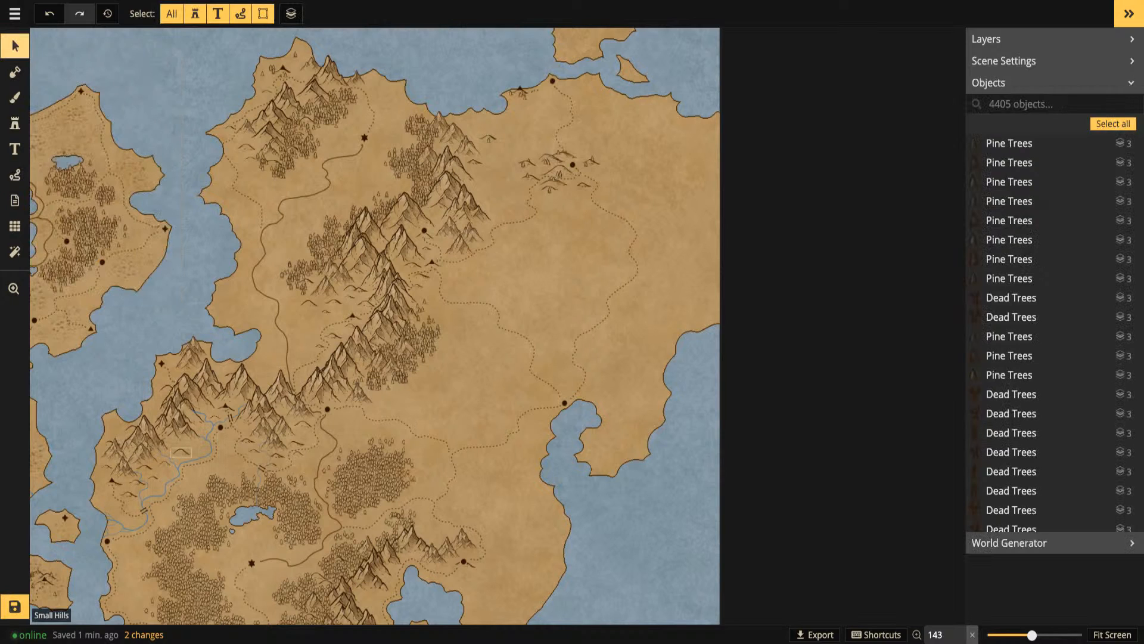
pyautogui.click(182, 477)
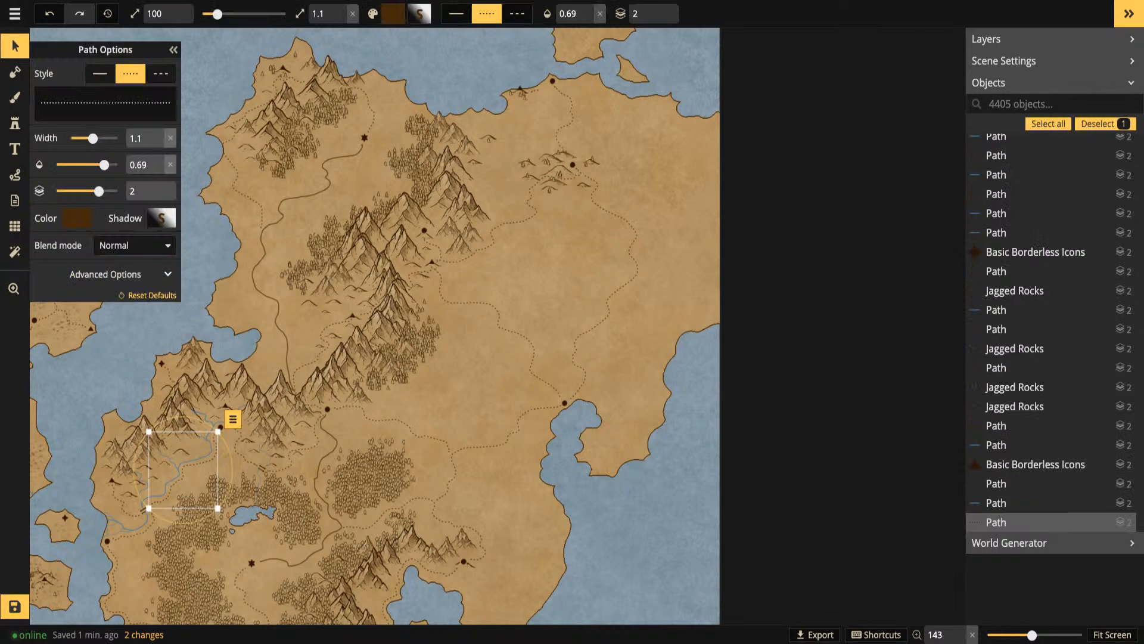
pyautogui.press('space')
pyautogui.moveTo(307, 298); pyautogui.dragTo(687, 282)
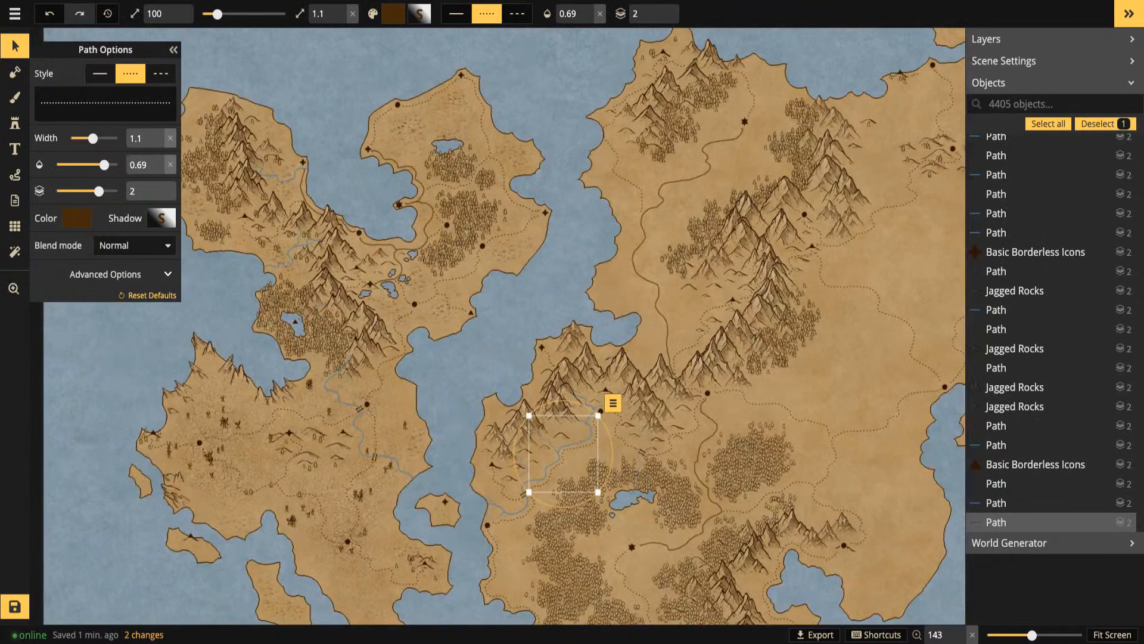
pyautogui.click(279, 174)
pyautogui.click(15, 175)
pyautogui.press('space')
pyautogui.moveTo(770, 263); pyautogui.dragTo(318, 175)
pyautogui.scroll(2, 388, 316)
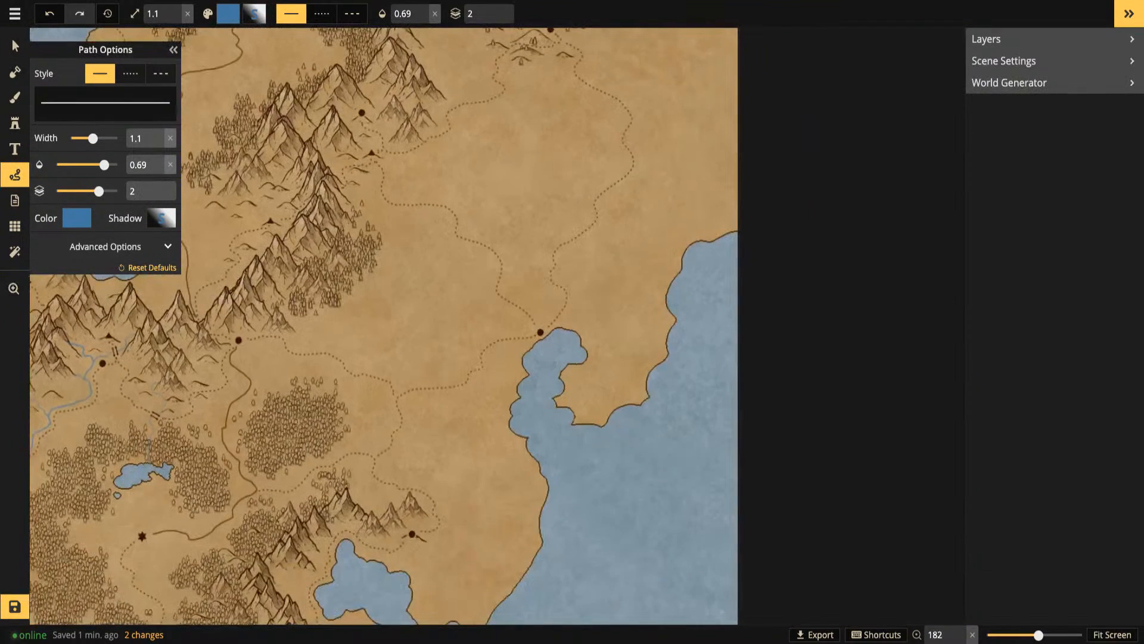
pyautogui.press('space')
pyautogui.moveTo(384, 326); pyautogui.dragTo(435, 376)
pyautogui.press('space')
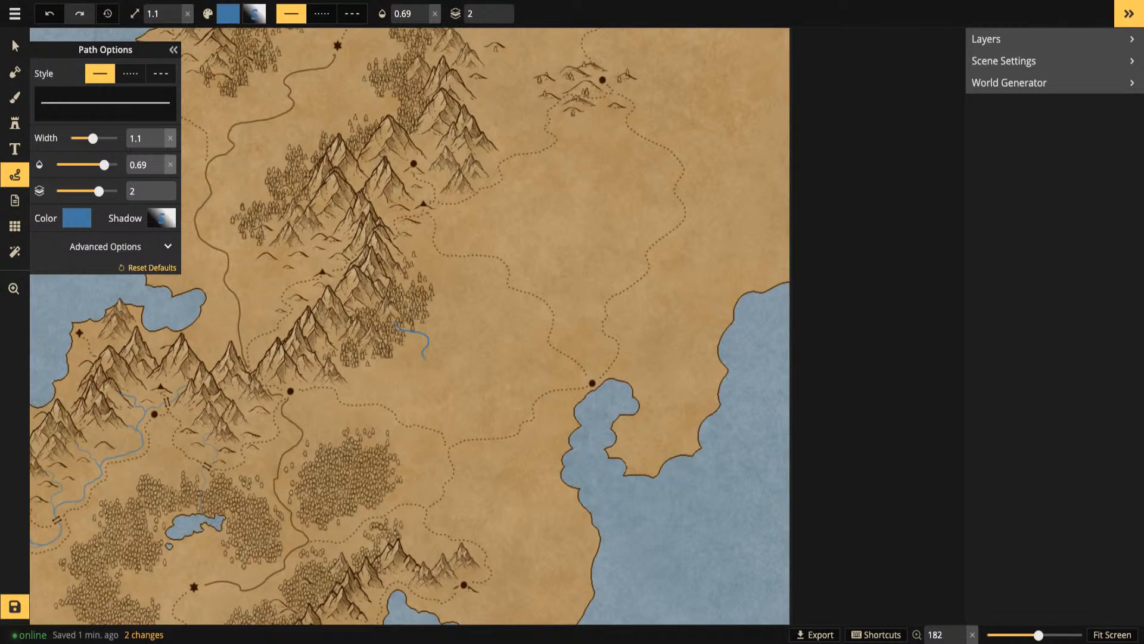
pyautogui.moveTo(476, 376)
pyautogui.mouseDown()
pyautogui.moveTo(494, 380)
pyautogui.moveTo(500, 409)
pyautogui.moveTo(539, 453)
pyautogui.moveTo(562, 457)
pyautogui.mouseUp()
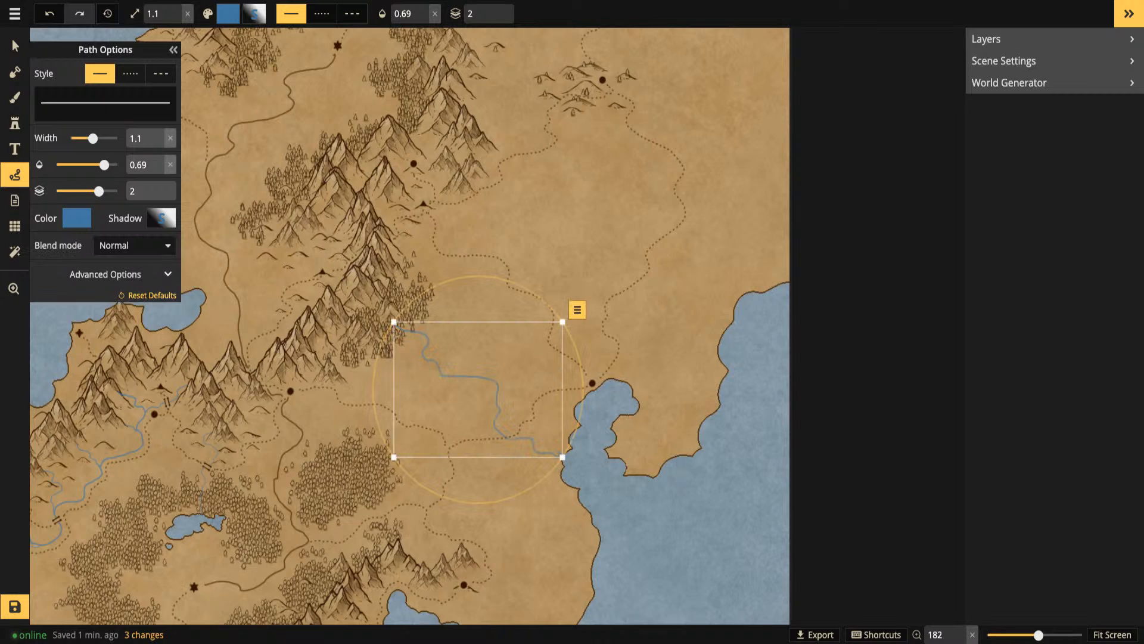
pyautogui.press('Escape')
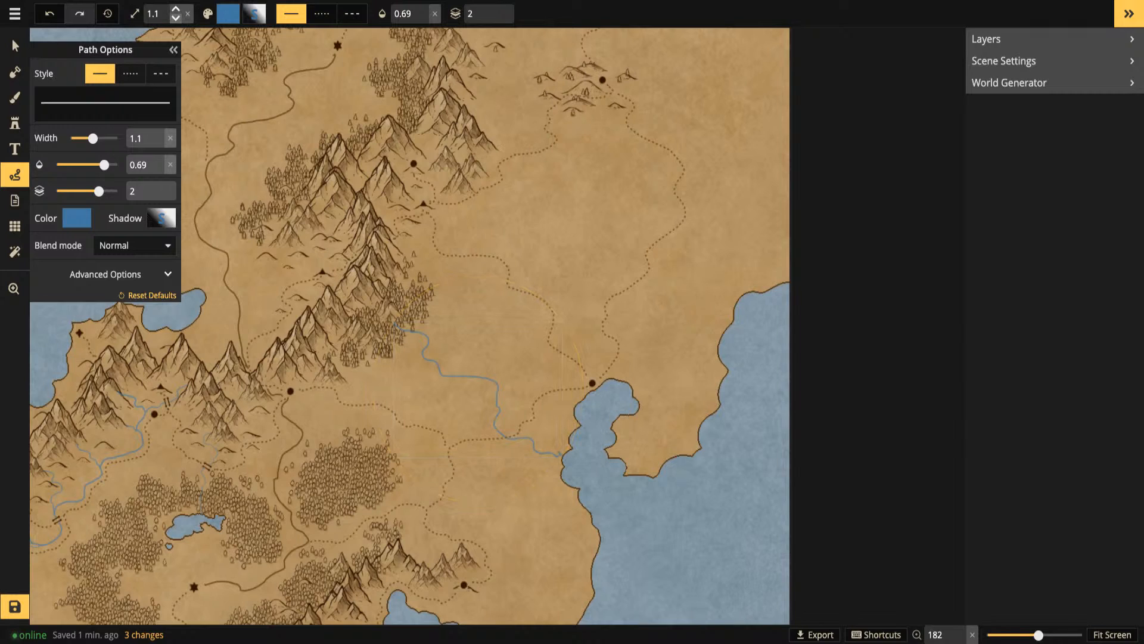
# Set the path width to 0.6 and draw thin branches near the new river's source and mouth
pyautogui.click(175, 19)
pyautogui.click(175, 19)
pyautogui.click(176, 19)
pyautogui.click(175, 19)
pyautogui.click(175, 19)
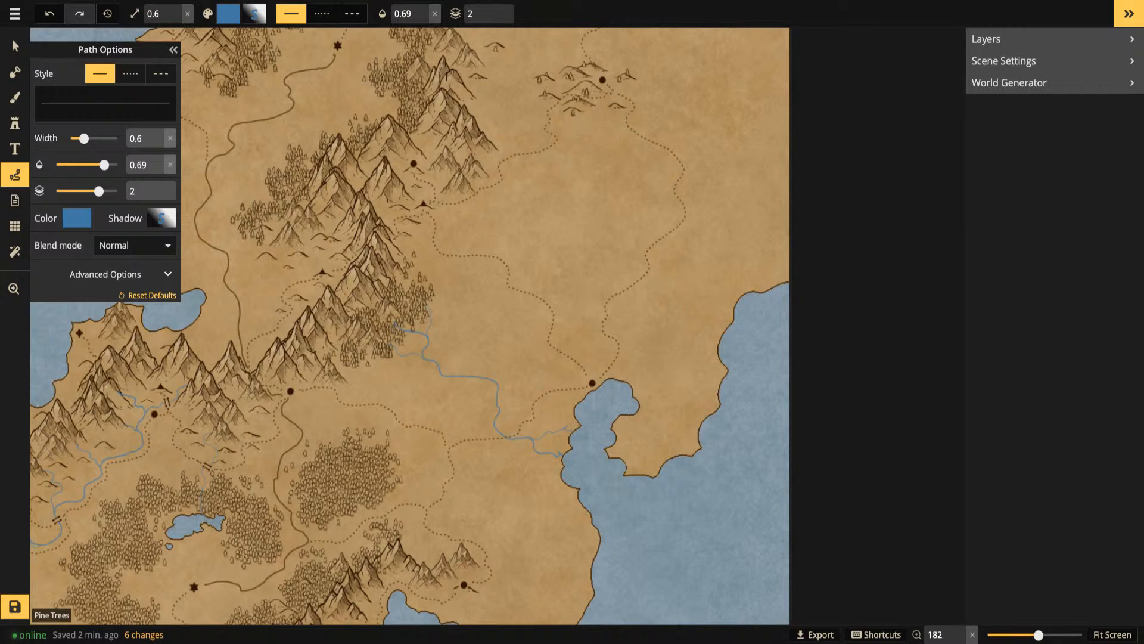
pyautogui.moveTo(563, 429); pyautogui.dragTo(575, 423)
# Delete the dotted road that crosses the new river on its way to the eastern bay's round marker
pyautogui.click(15, 46)
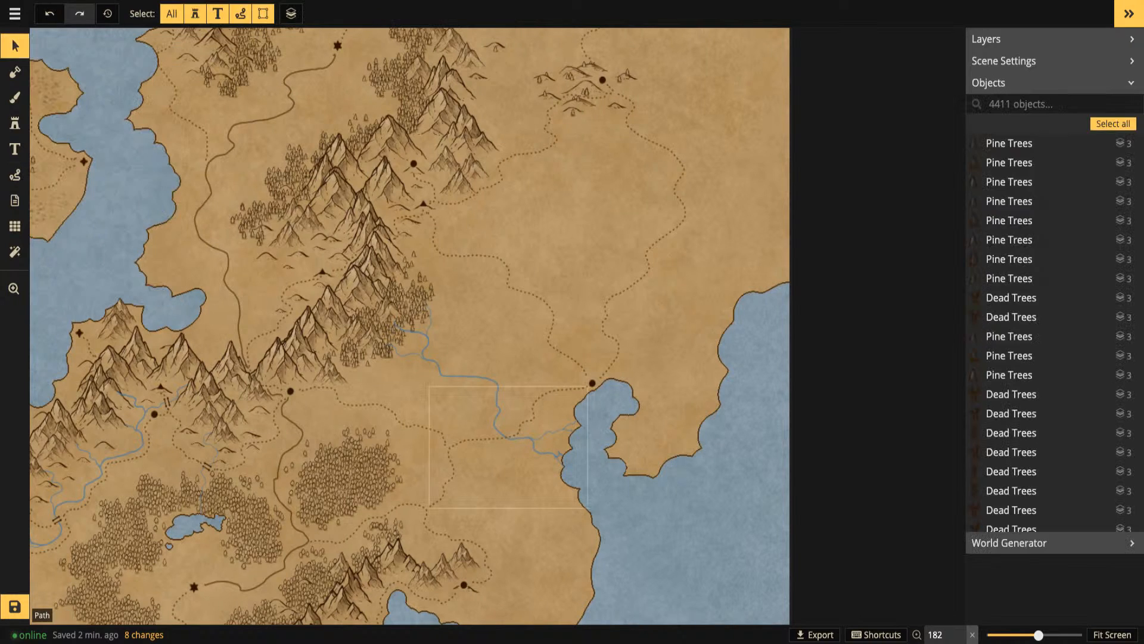
pyautogui.click(480, 439)
pyautogui.press('Delete')
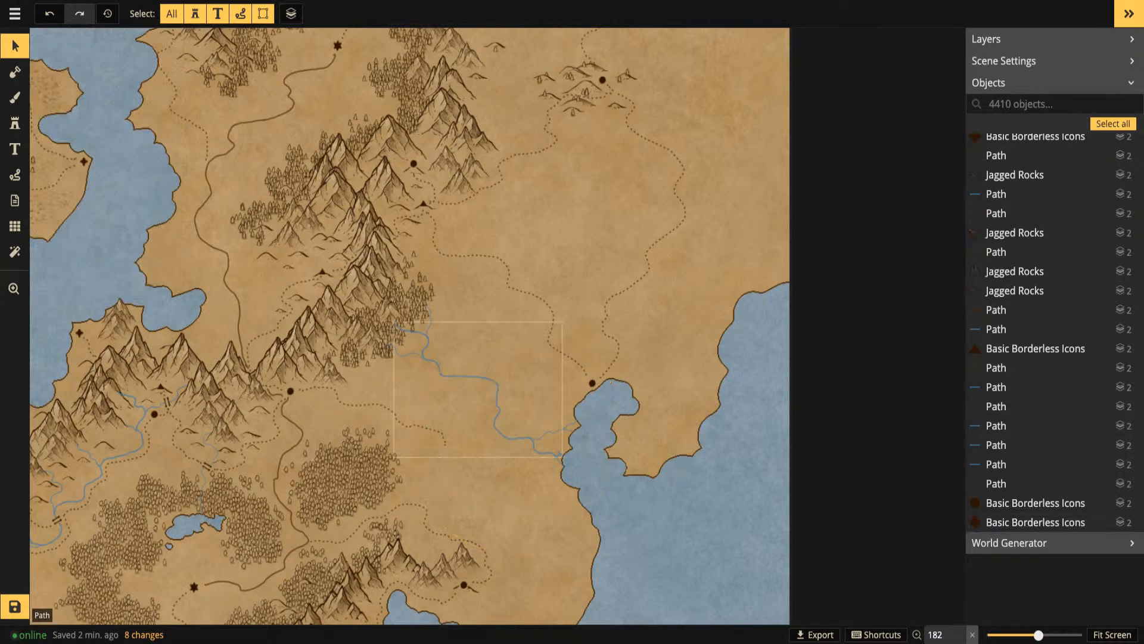
# Reuse the existing size 40 bridge stamp to place bridges on the new river, rotated 30 at the lower crossing and 60 at the upper
pyautogui.click(167, 402)
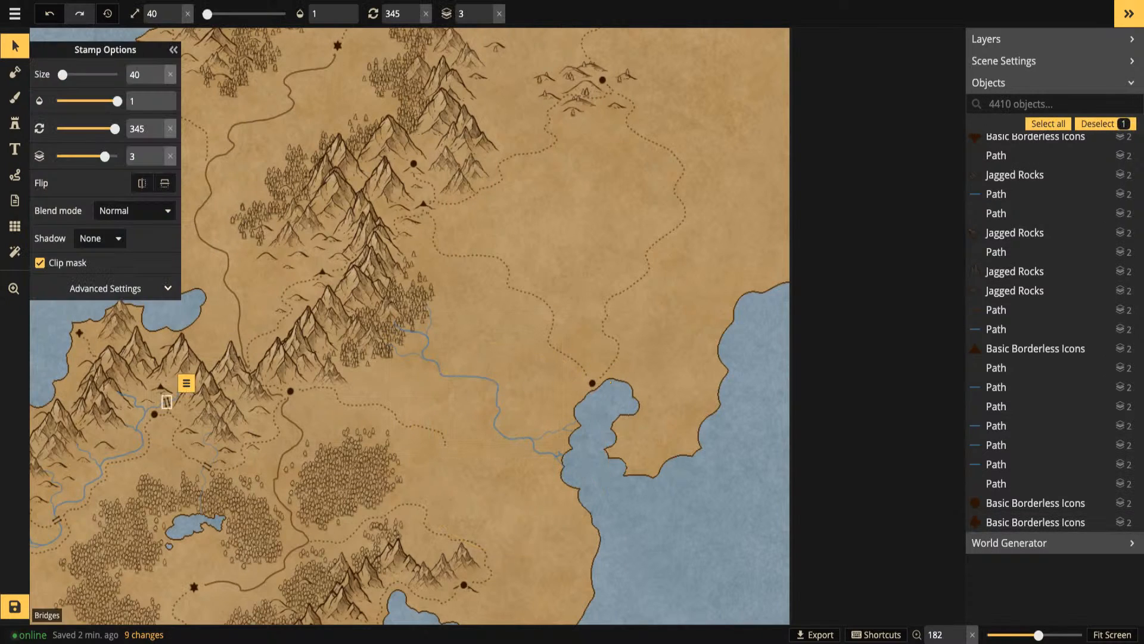
pyautogui.click(15, 123)
pyautogui.click(15, 123)
pyautogui.scroll(3, 506, 434)
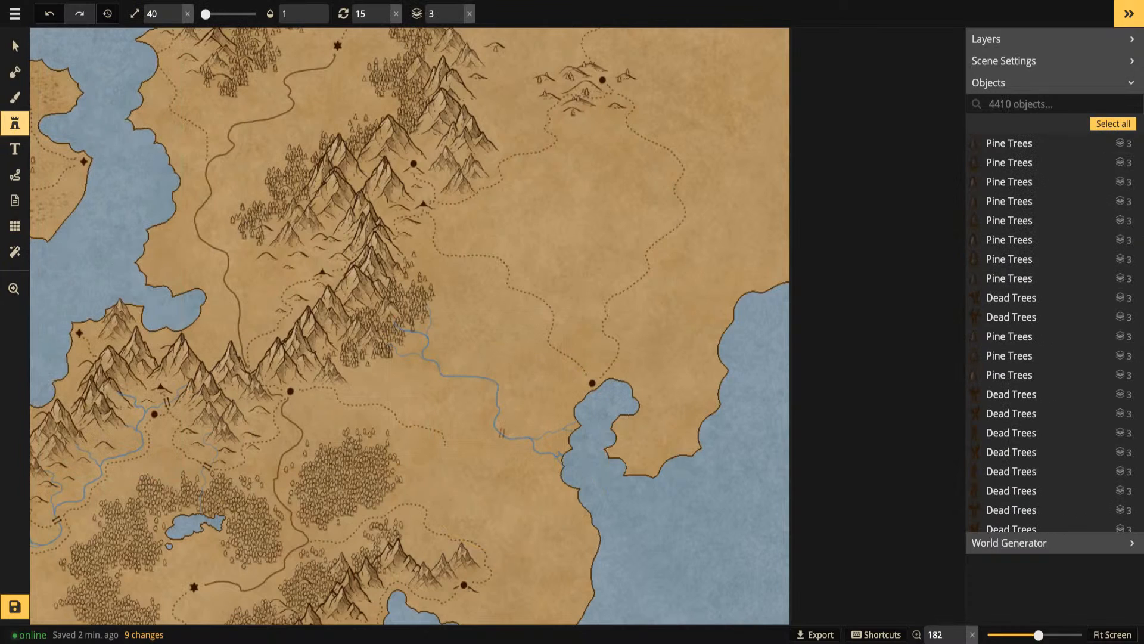
pyautogui.click(509, 438)
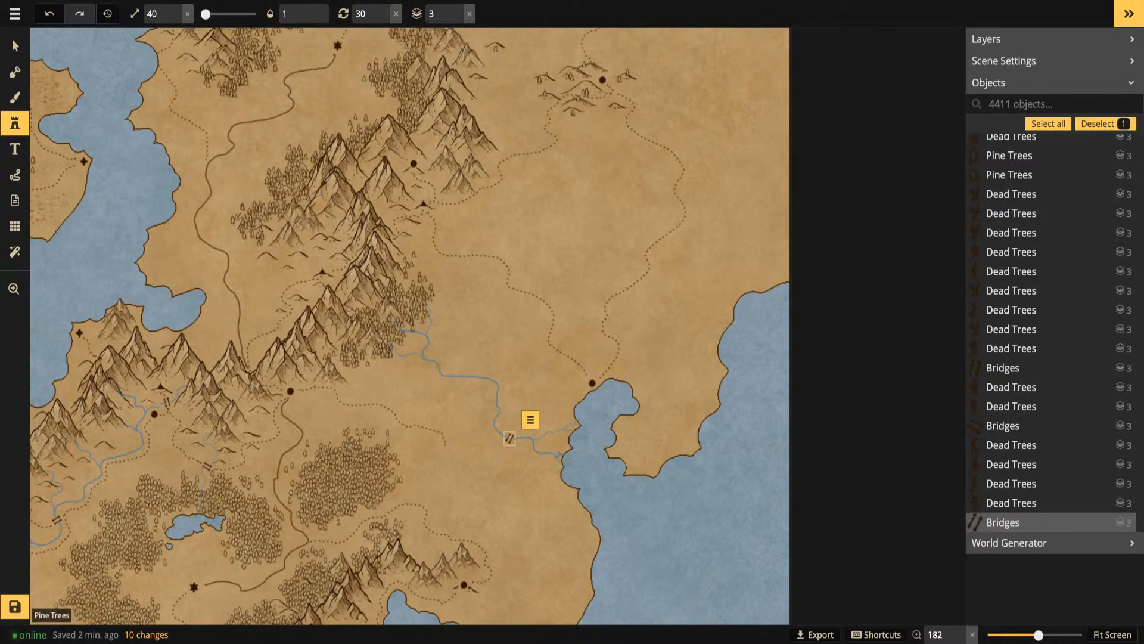
pyautogui.press('Escape')
pyautogui.scroll(1, 438, 364)
pyautogui.scroll(1, 438, 364)
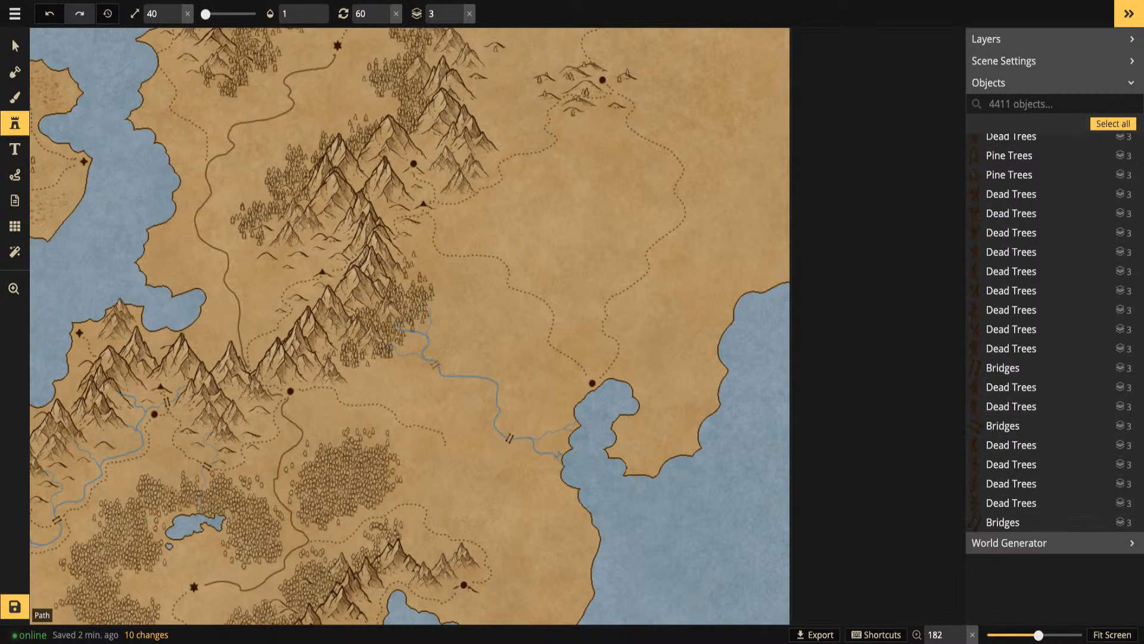
pyautogui.click(436, 364)
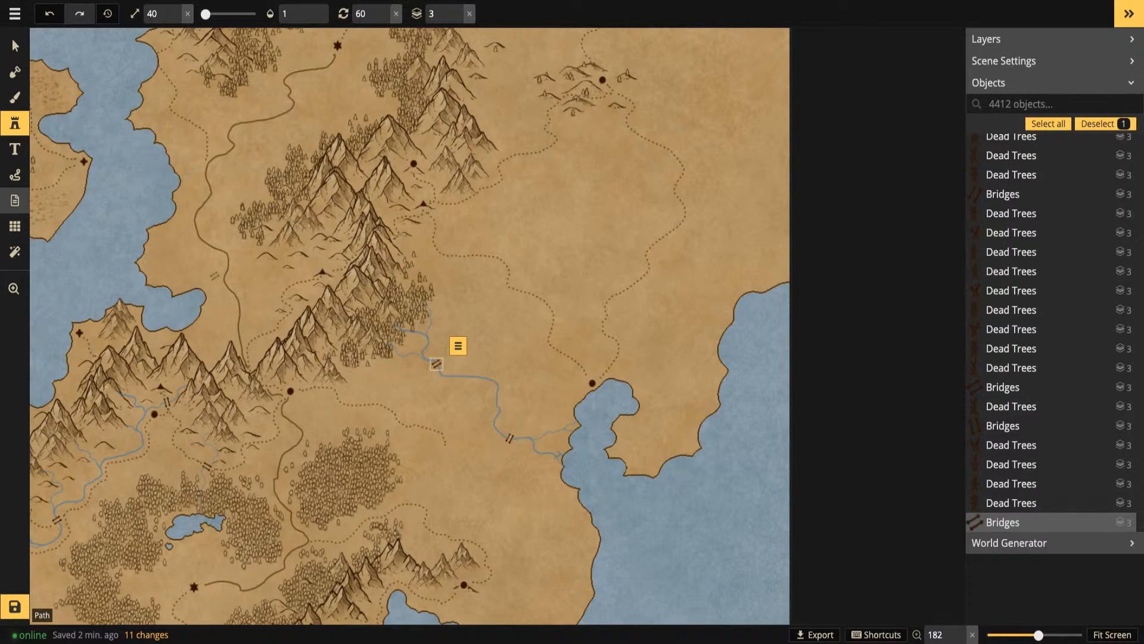
# Draw brown dotted roads from the central road across both new bridges to the bay marker and the northern road
pyautogui.click(15, 175)
pyautogui.click(15, 46)
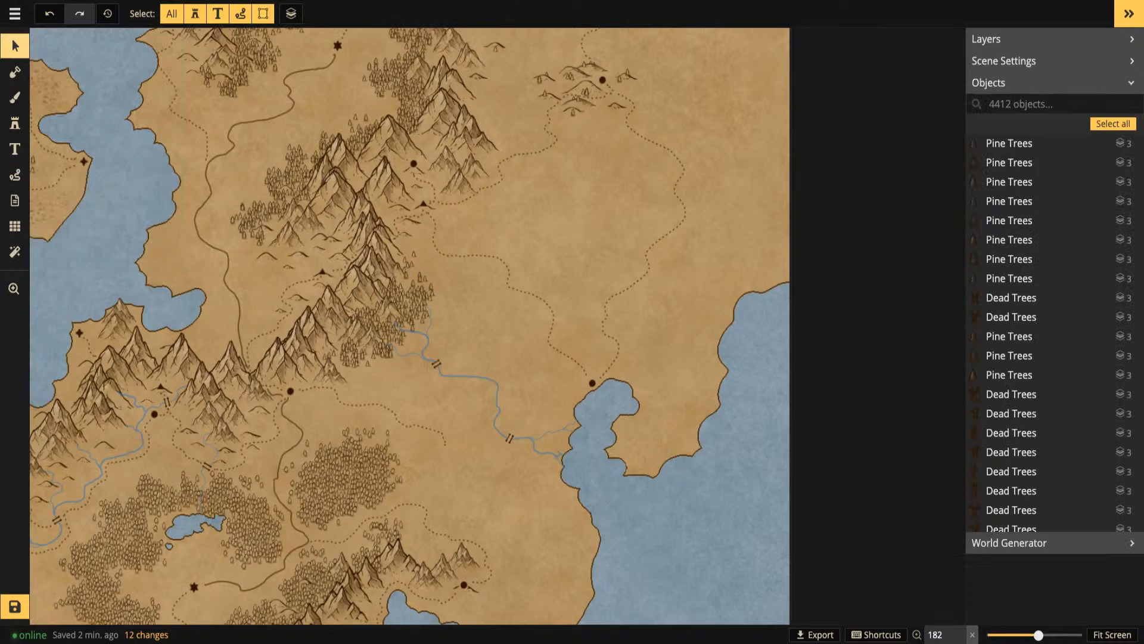
pyautogui.click(15, 175)
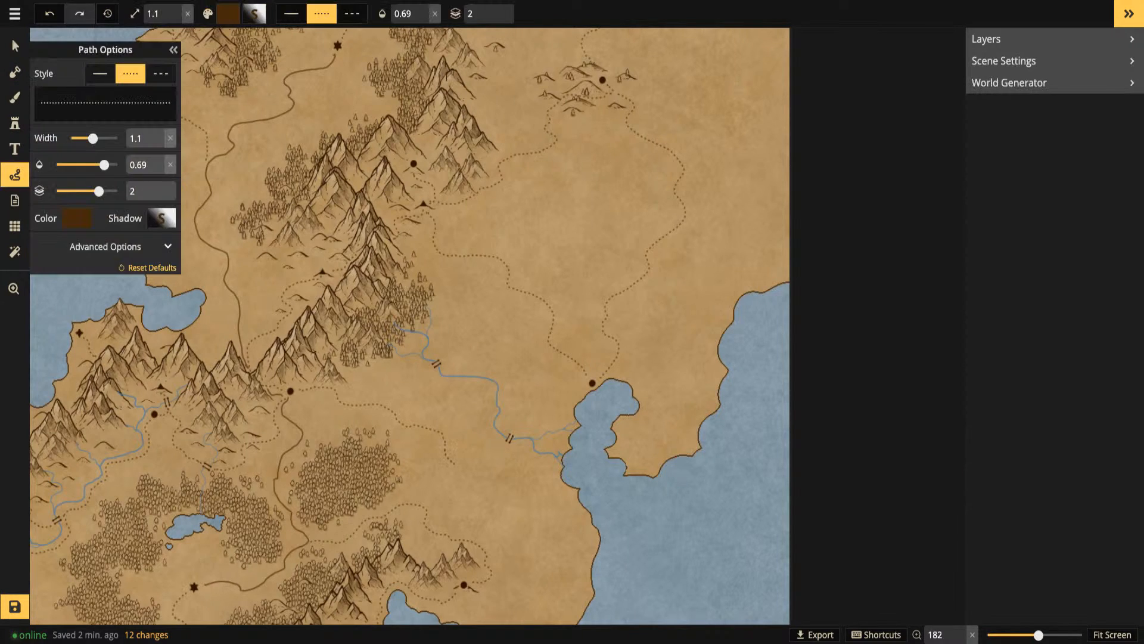
pyautogui.moveTo(501, 451)
pyautogui.mouseDown()
pyautogui.moveTo(520, 420)
pyautogui.moveTo(542, 412)
pyautogui.mouseUp()
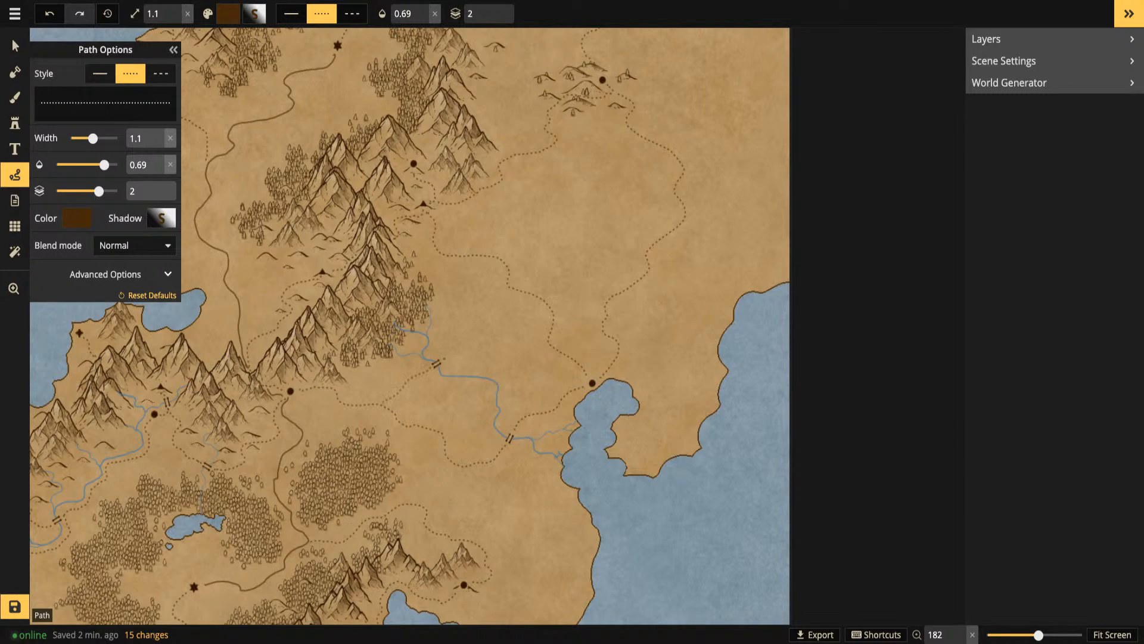
pyautogui.press('Escape')
# Carve a small lake just southeast of the central round marker with the round Subtract mask at size 2
pyautogui.scroll(-5, 390, 237)
pyautogui.press('space')
pyautogui.moveTo(292, 319); pyautogui.dragTo(321, 341)
pyautogui.press('space')
pyautogui.press('space')
pyautogui.press('space')
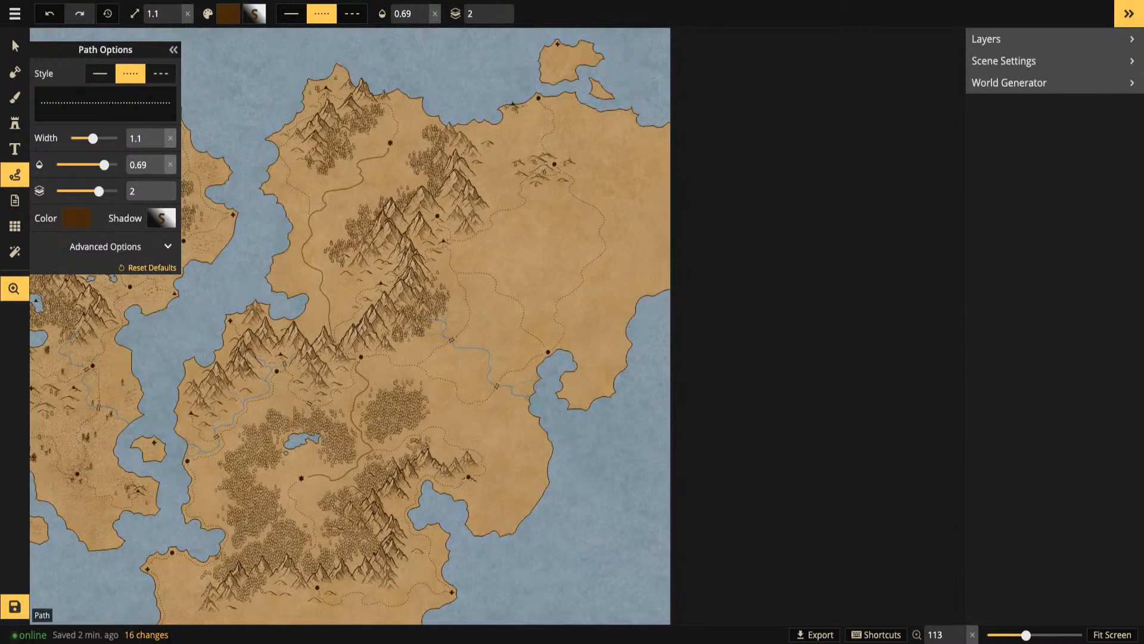
pyautogui.moveTo(321, 341); pyautogui.dragTo(333, 316)
pyautogui.click(15, 72)
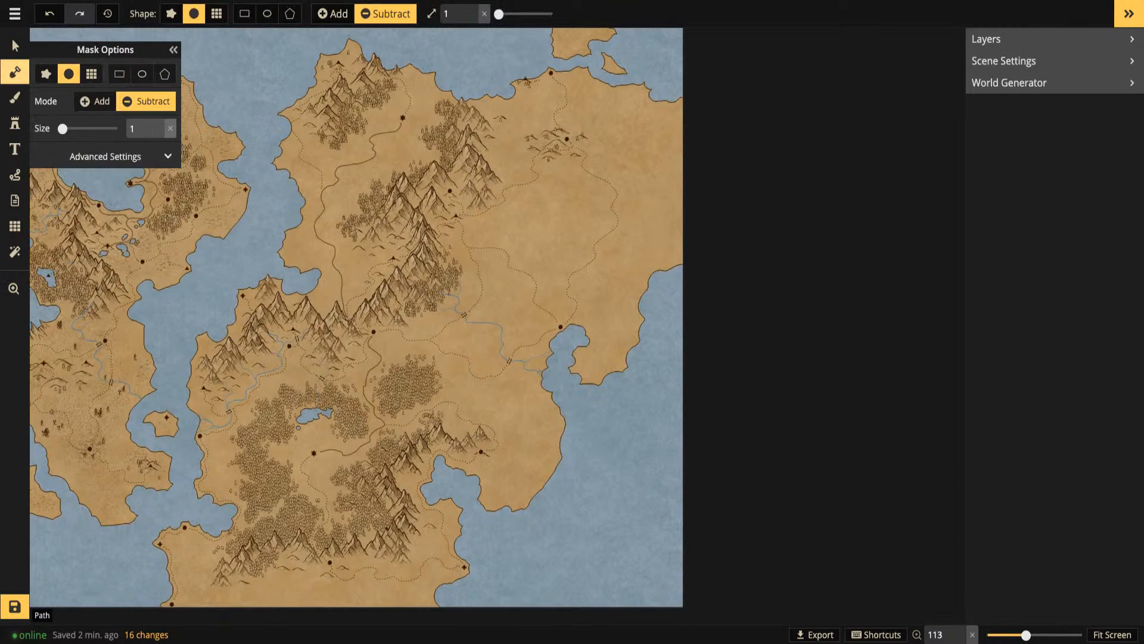
pyautogui.click(475, 44)
pyautogui.scroll(3, 491, 362)
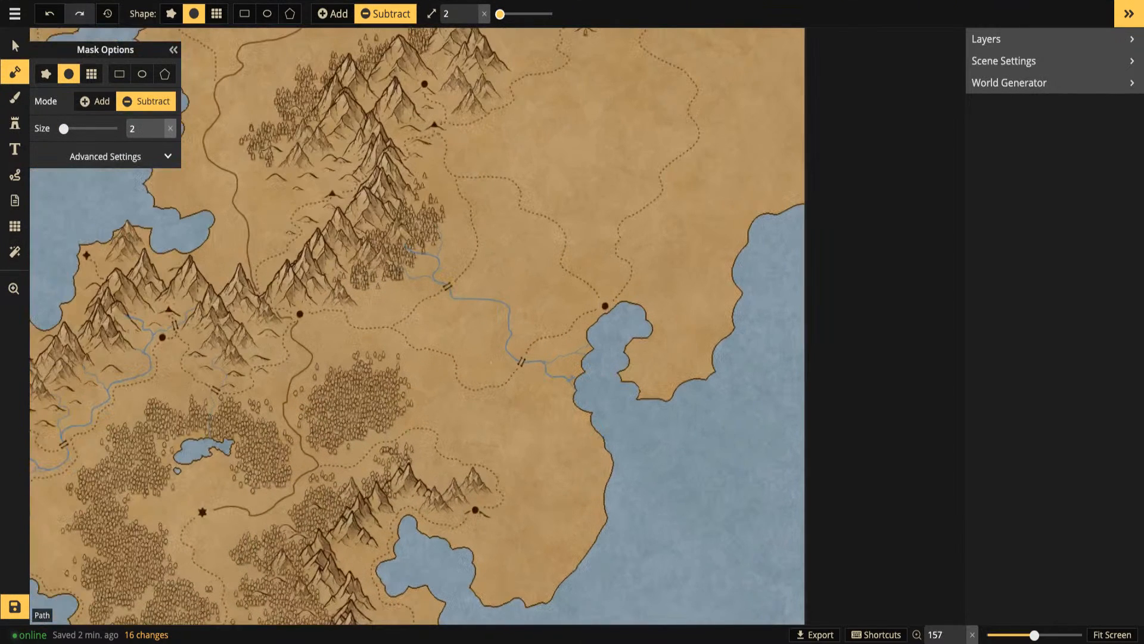
pyautogui.scroll(3, 491, 361)
pyautogui.press('space')
pyautogui.moveTo(444, 321); pyautogui.dragTo(538, 276)
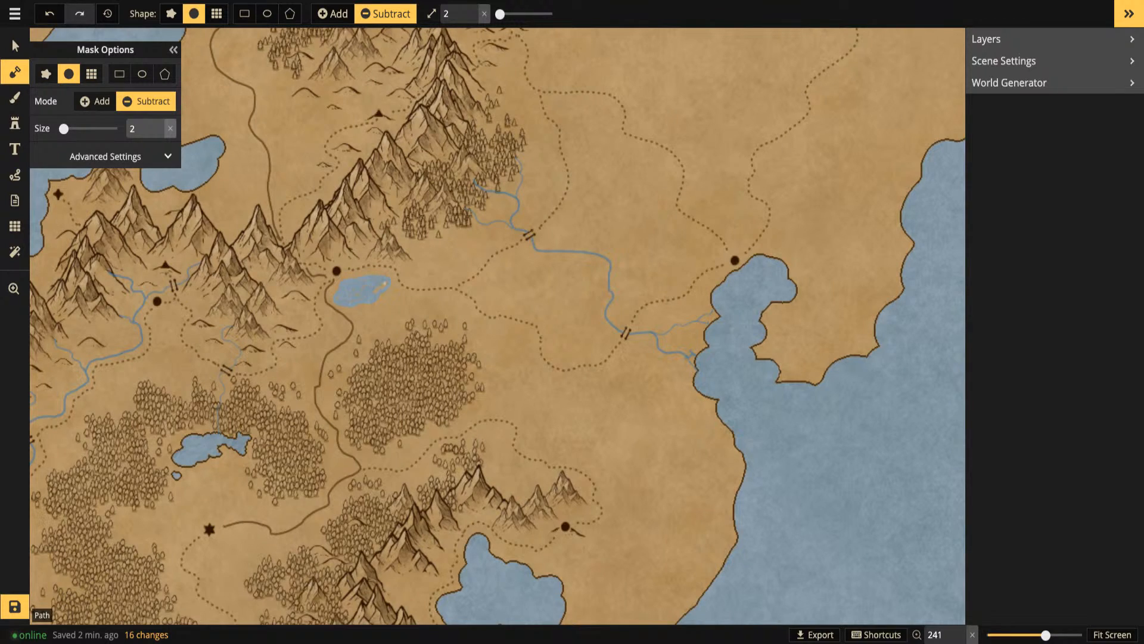
pyautogui.moveTo(378, 282); pyautogui.dragTo(374, 277)
# Delete a small hill above the triangle marker on the range's western flank and shift the neighbouring hill slightly northwest
pyautogui.press('space')
pyautogui.moveTo(571, 444); pyautogui.dragTo(590, 519)
pyautogui.moveTo(578, 188); pyautogui.dragTo(554, 352)
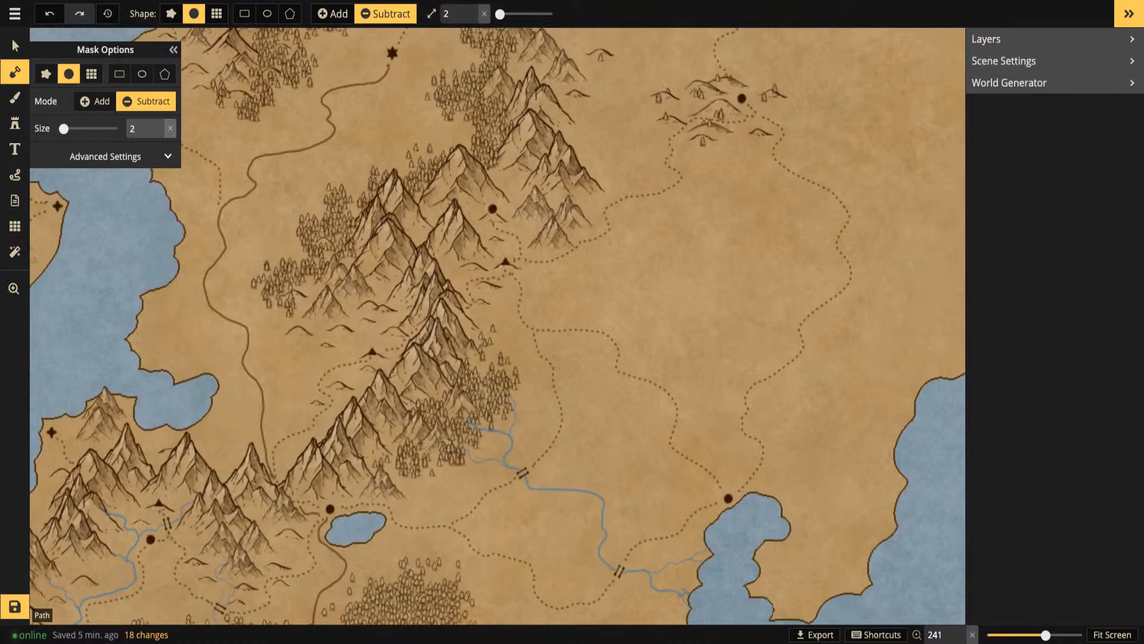
pyautogui.click(15, 46)
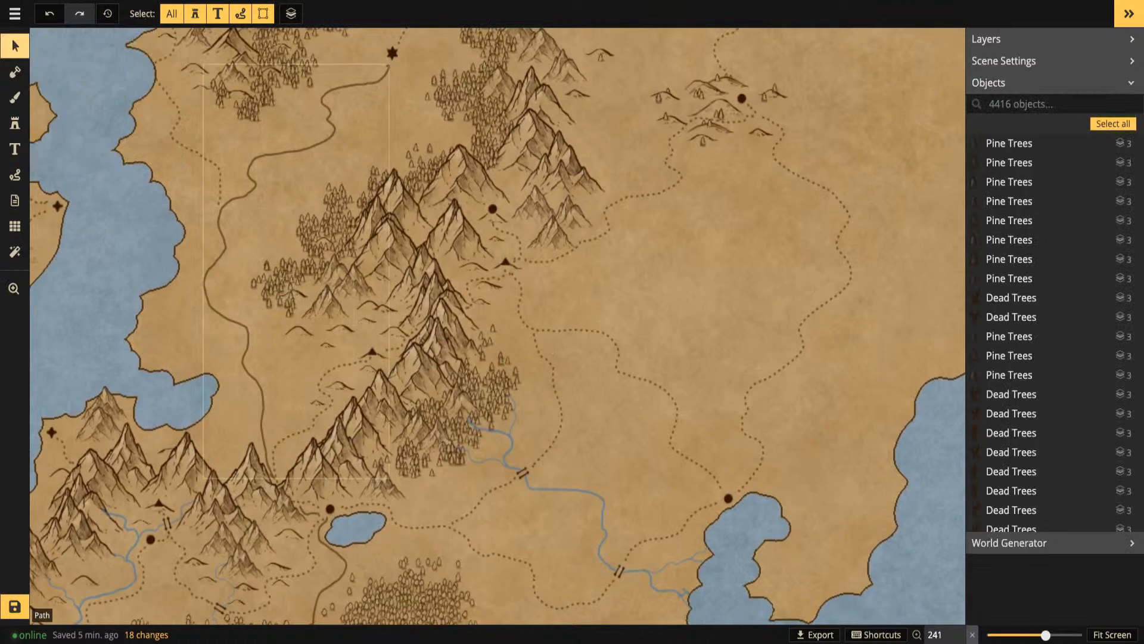
pyautogui.click(388, 309)
pyautogui.press('Delete')
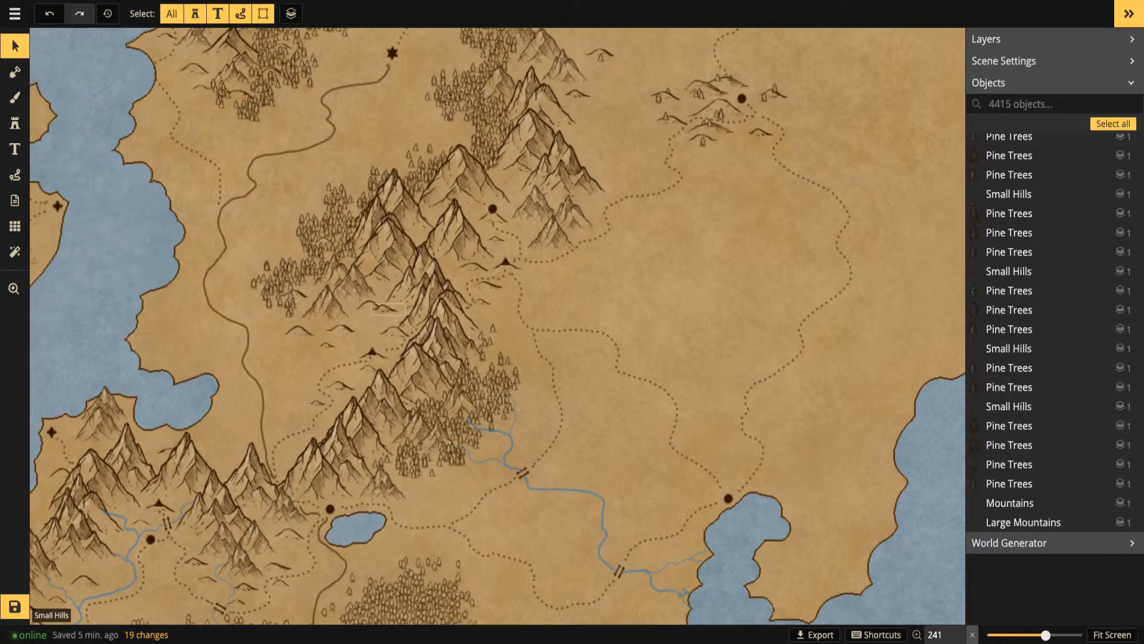
pyautogui.moveTo(388, 309)
pyautogui.mouseDown()
pyautogui.moveTo(356, 340)
pyautogui.moveTo(377, 305)
pyautogui.mouseUp()
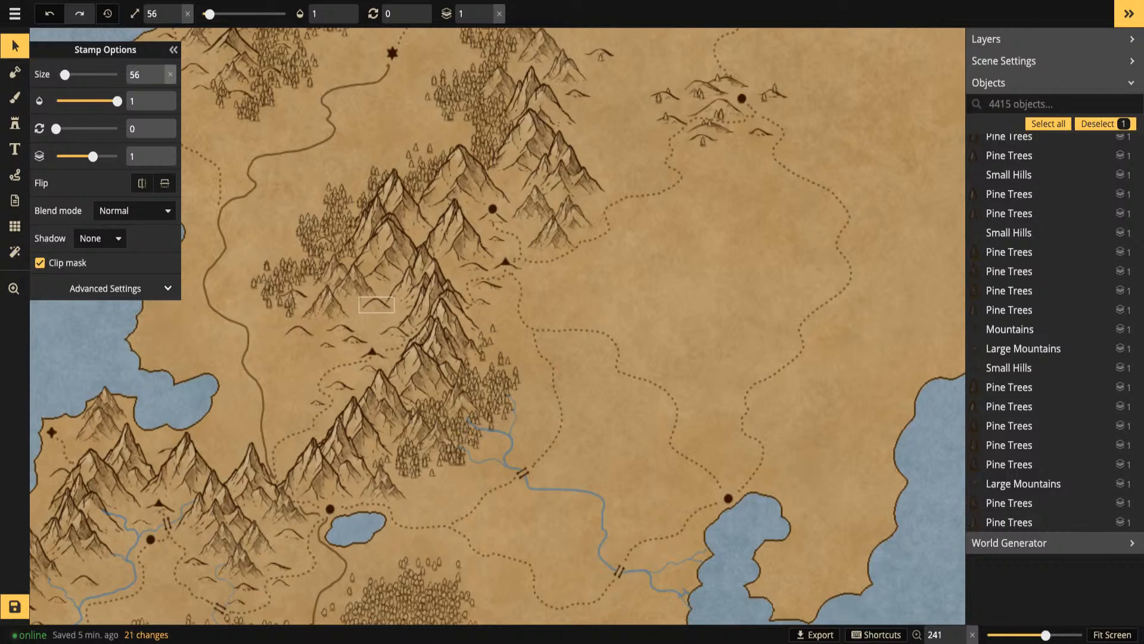
# Carve a small lake in the cleared spot above the western triangle marker with the size 2 Subtract mask
pyautogui.click(15, 97)
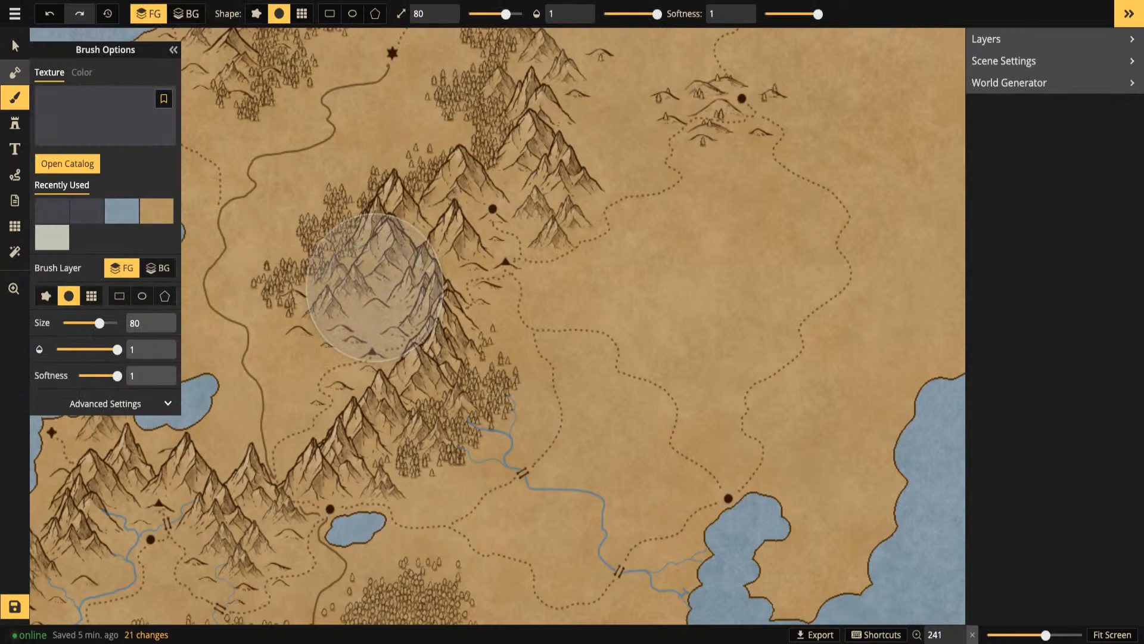
pyautogui.click(15, 71)
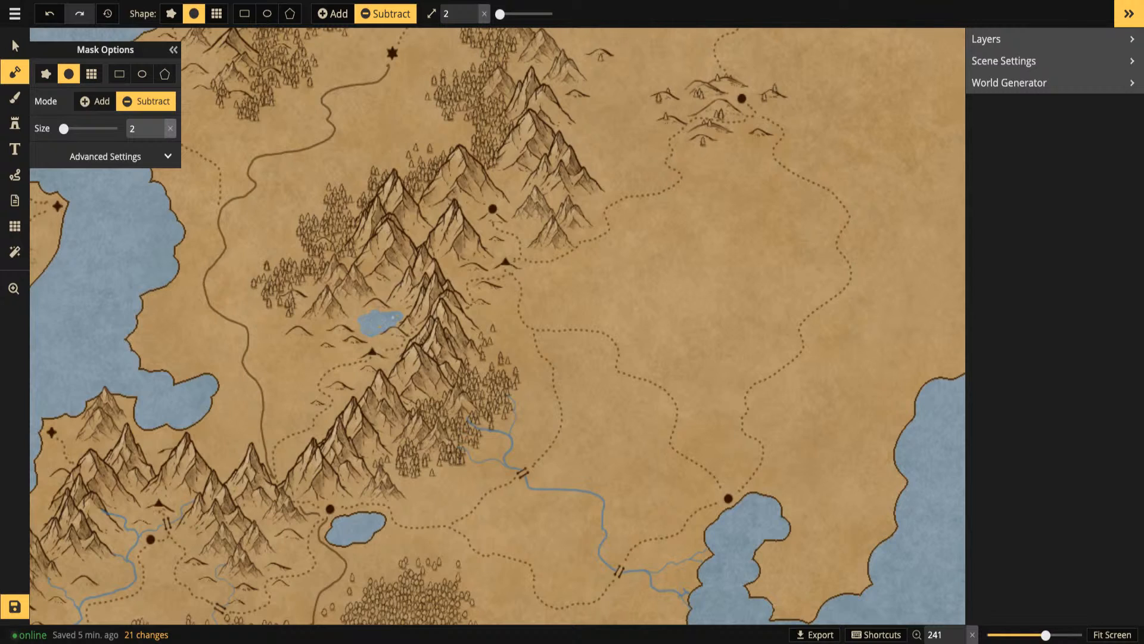
pyautogui.moveTo(373, 328); pyautogui.dragTo(373, 313)
# Match the path style to the eastern blue river and draw a short stream from the new mountain lake northeast into the peaks
pyautogui.click(14, 175)
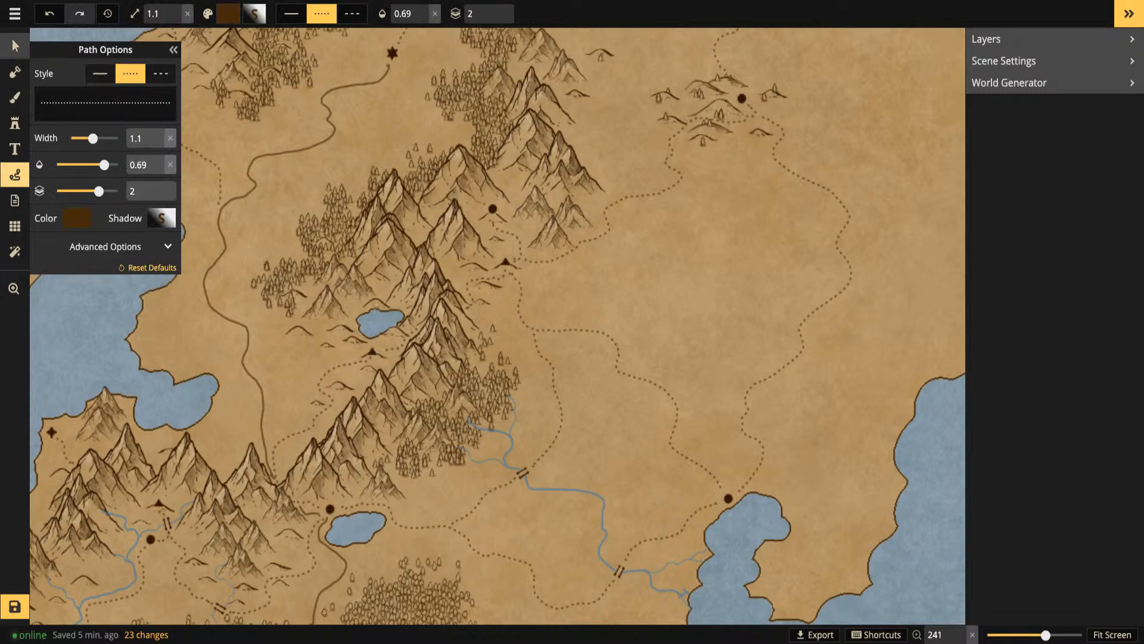
pyautogui.click(15, 46)
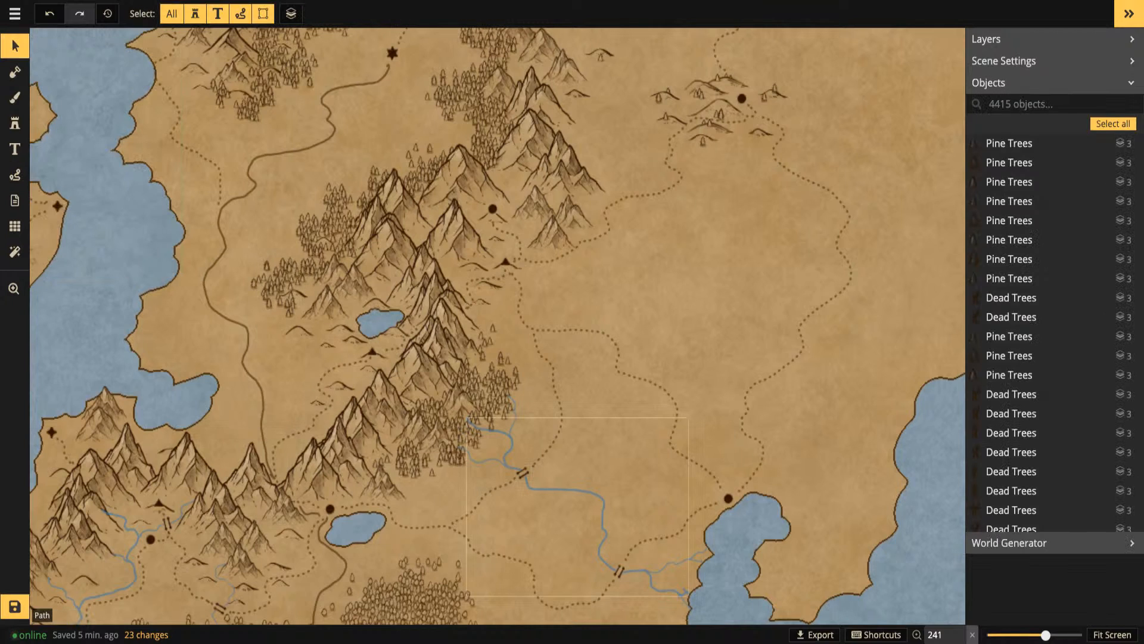
pyautogui.click(510, 442)
pyautogui.click(14, 175)
pyautogui.scroll(2, 602, 332)
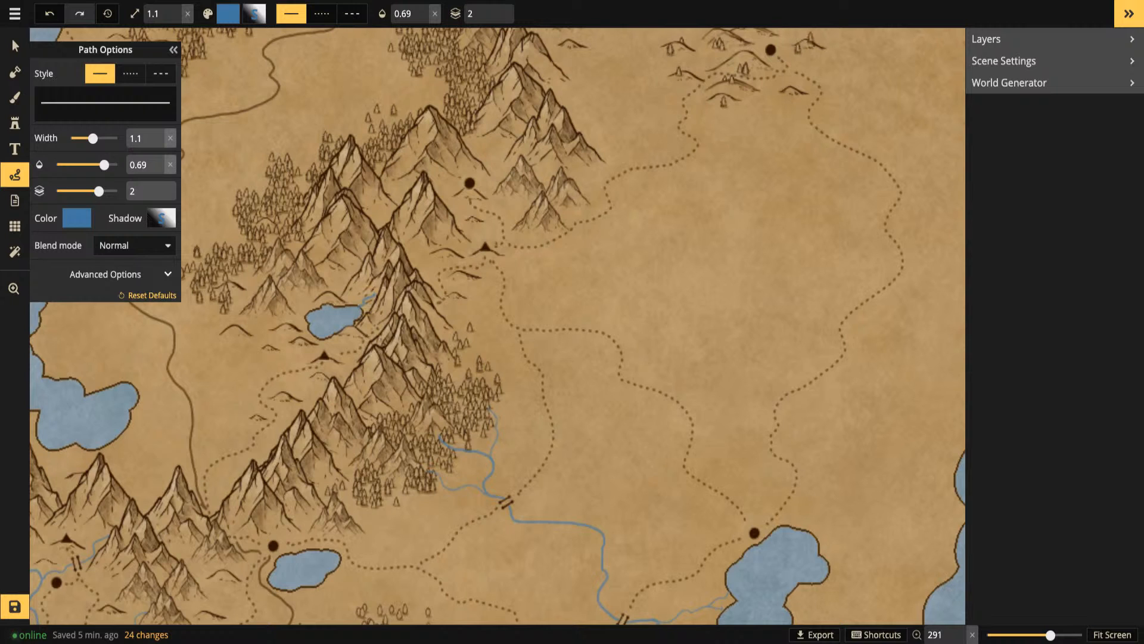
# Draw short streams from the mountains into the lake beside the central round marker, narrowing the path width to 0.6
pyautogui.press('space')
pyautogui.moveTo(374, 296); pyautogui.dragTo(500, 101)
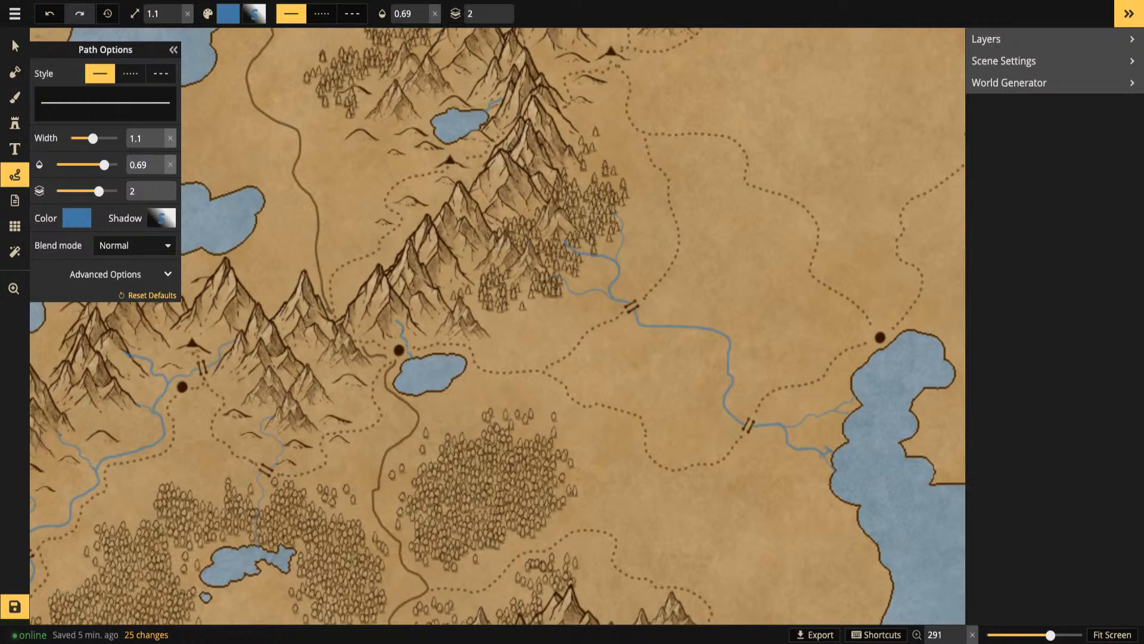
pyautogui.click(176, 18)
pyautogui.click(175, 18)
pyautogui.click(176, 18)
pyautogui.click(176, 17)
pyautogui.click(176, 18)
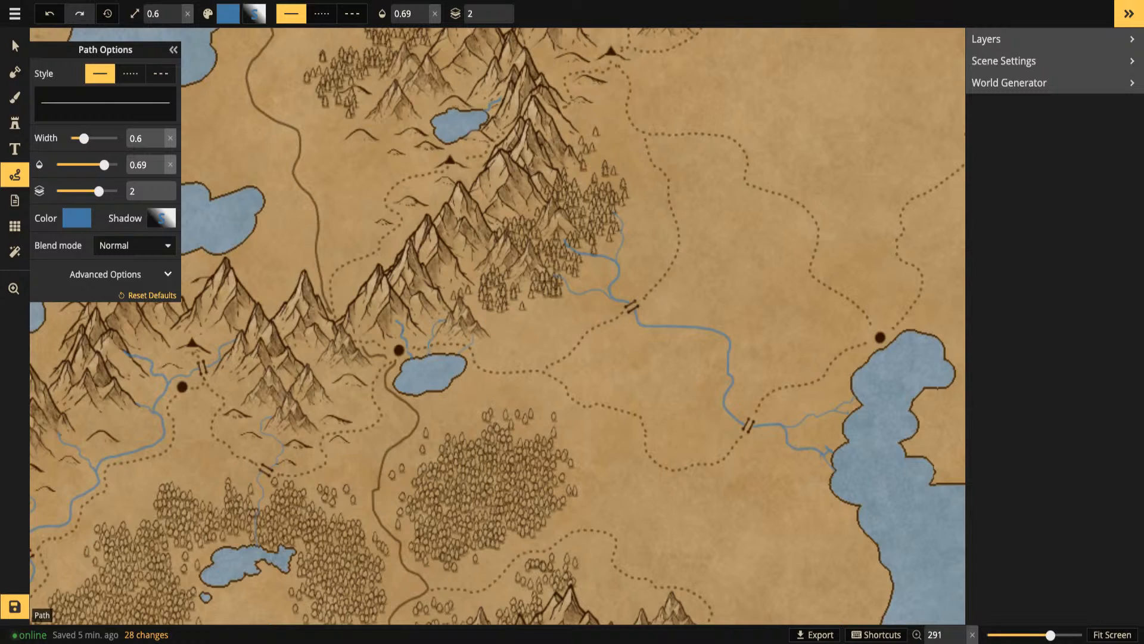
pyautogui.scroll(-3, 446, 292)
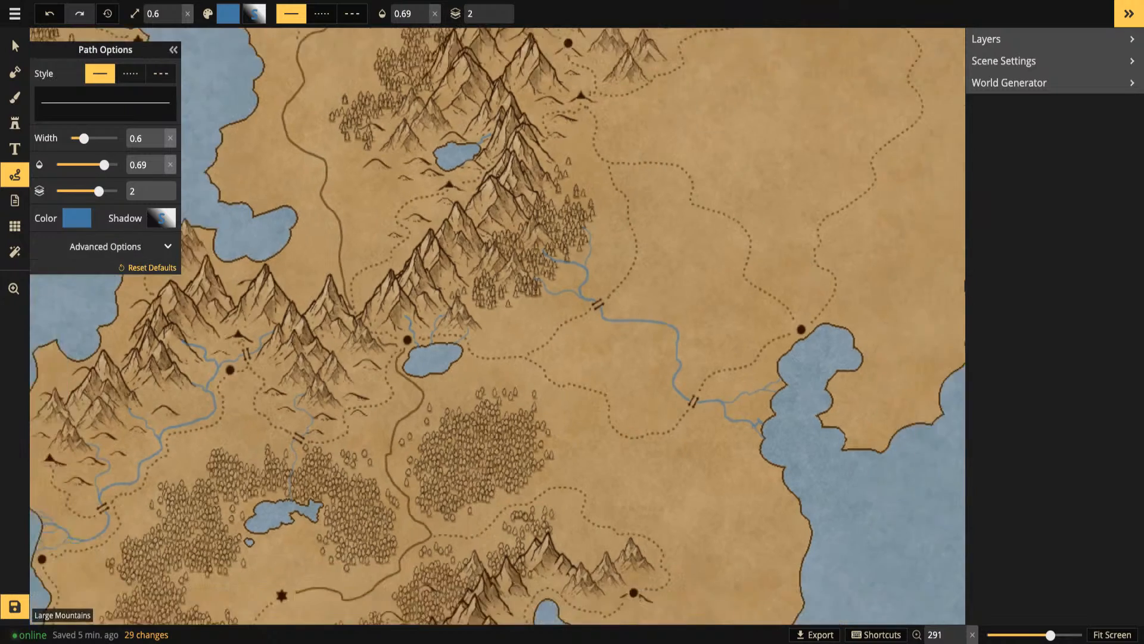
pyautogui.scroll(1, 444, 392)
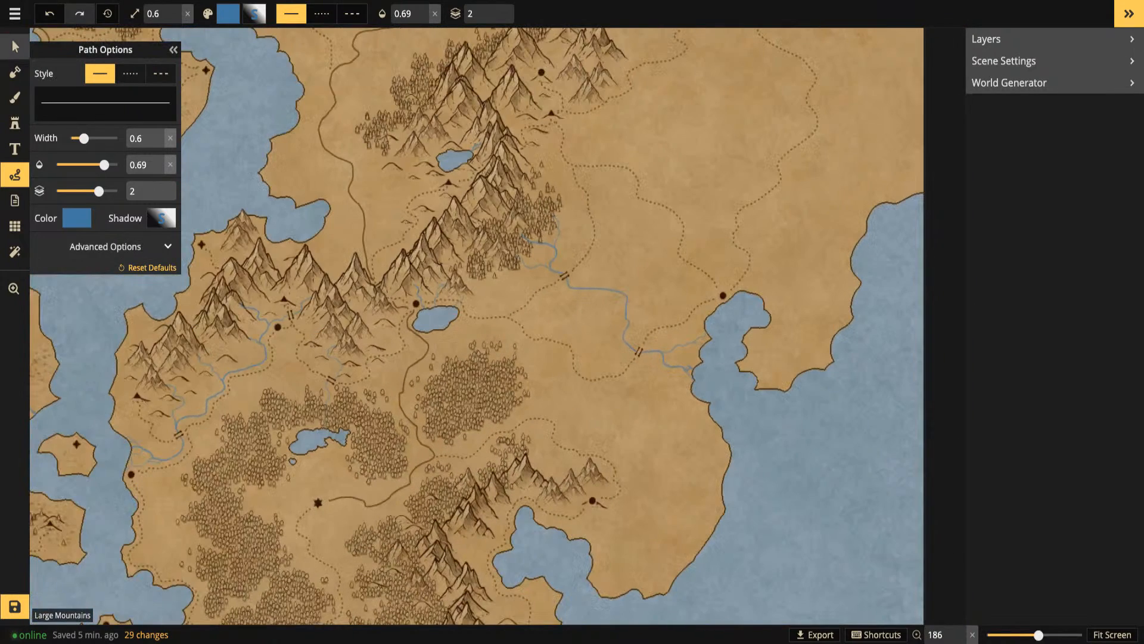
# Reuse an existing tree at size 70 as the stamp and place trees along the central lake's southern and eastern shores
pyautogui.click(15, 46)
pyautogui.scroll(2, 382, 382)
pyautogui.click(452, 347)
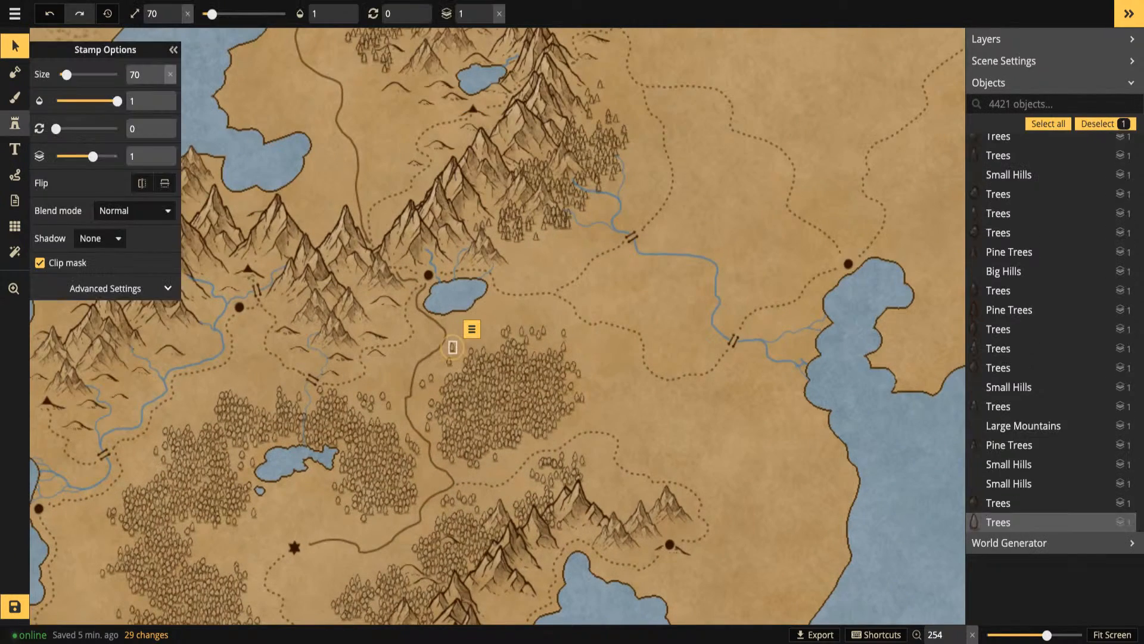
pyautogui.click(15, 123)
pyautogui.scroll(5, 333, 274)
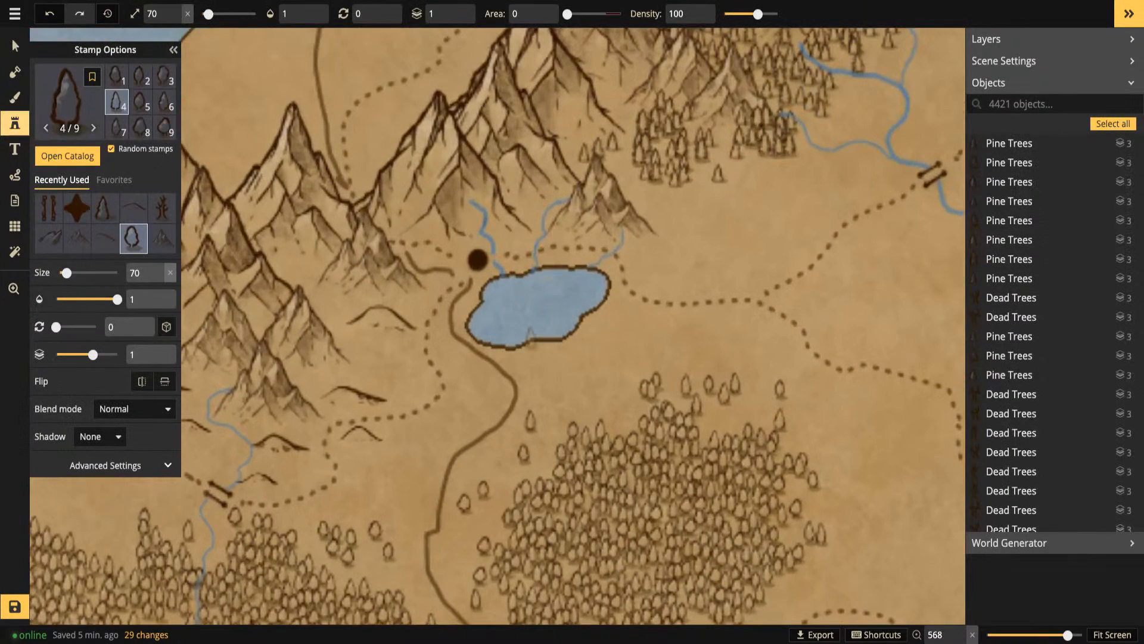
pyautogui.click(531, 337)
pyautogui.click(546, 339)
pyautogui.click(513, 347)
pyautogui.click(603, 306)
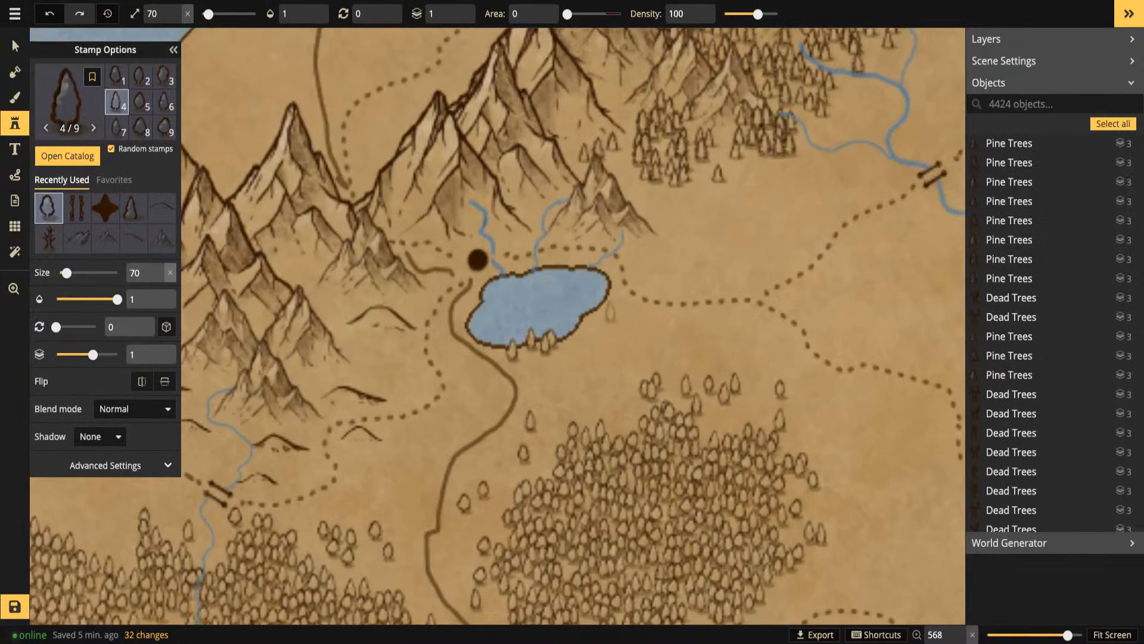
# Place a cluster of trees on the central lake's western shore and a short row above its northern shore
pyautogui.click(474, 293)
pyautogui.click(468, 293)
pyautogui.click(463, 300)
pyautogui.click(462, 308)
pyautogui.click(462, 314)
pyautogui.click(559, 250)
pyautogui.click(568, 246)
pyautogui.click(573, 252)
pyautogui.click(582, 251)
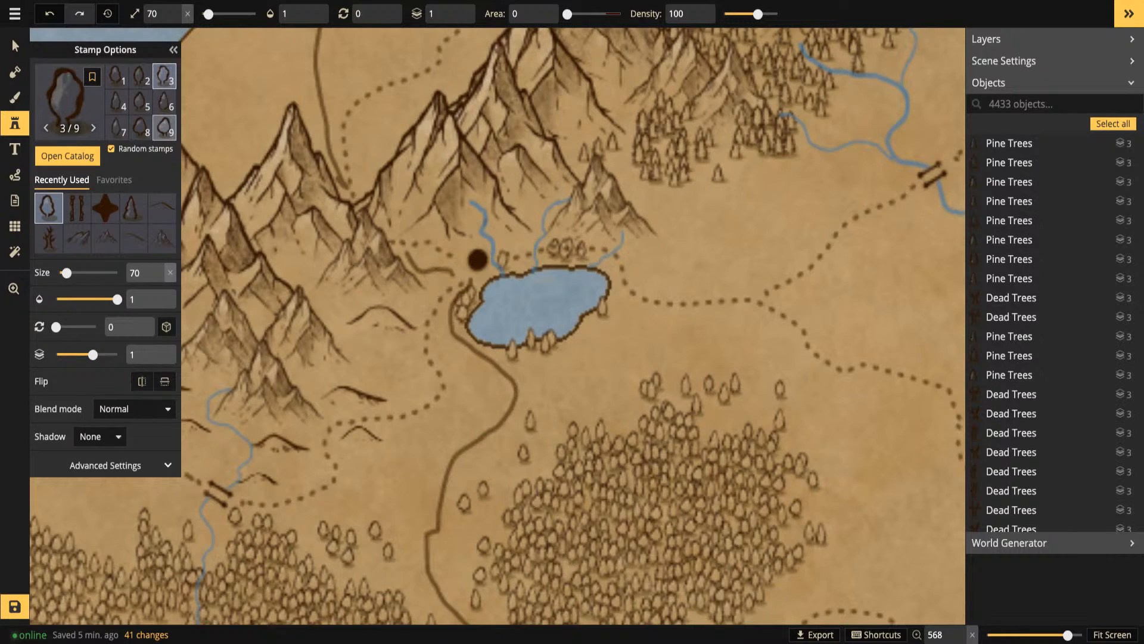
# Raise the three trees north of the central lake to layer 4 and another tree beside them to layer 2
pyautogui.click(15, 46)
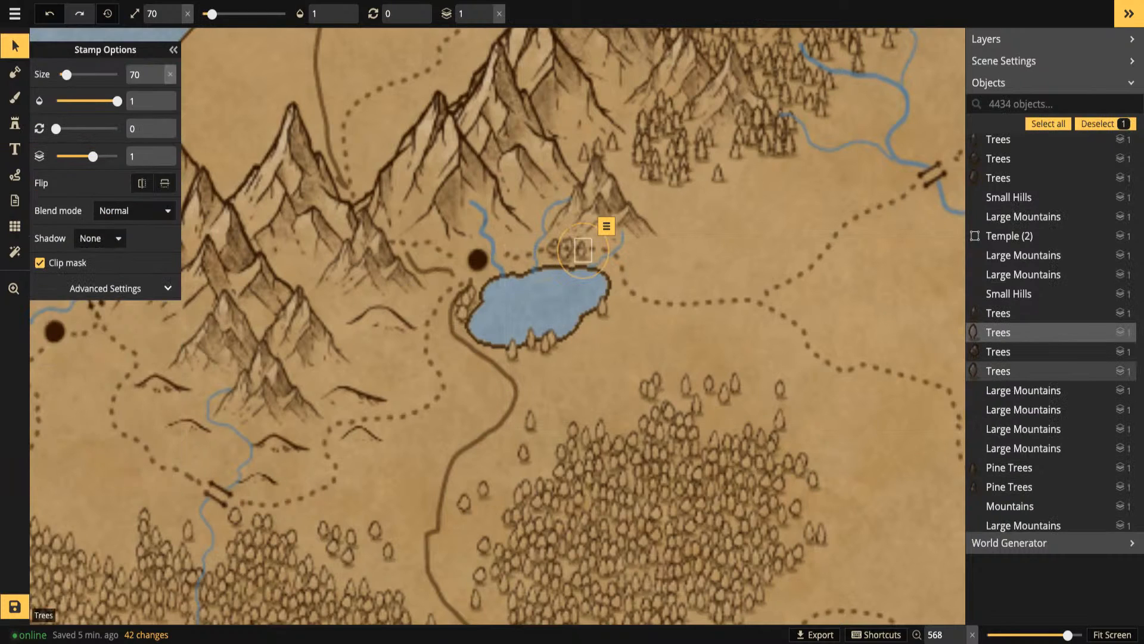
pyautogui.keyDown('shift'); pyautogui.click(1013, 371); pyautogui.keyUp('shift')
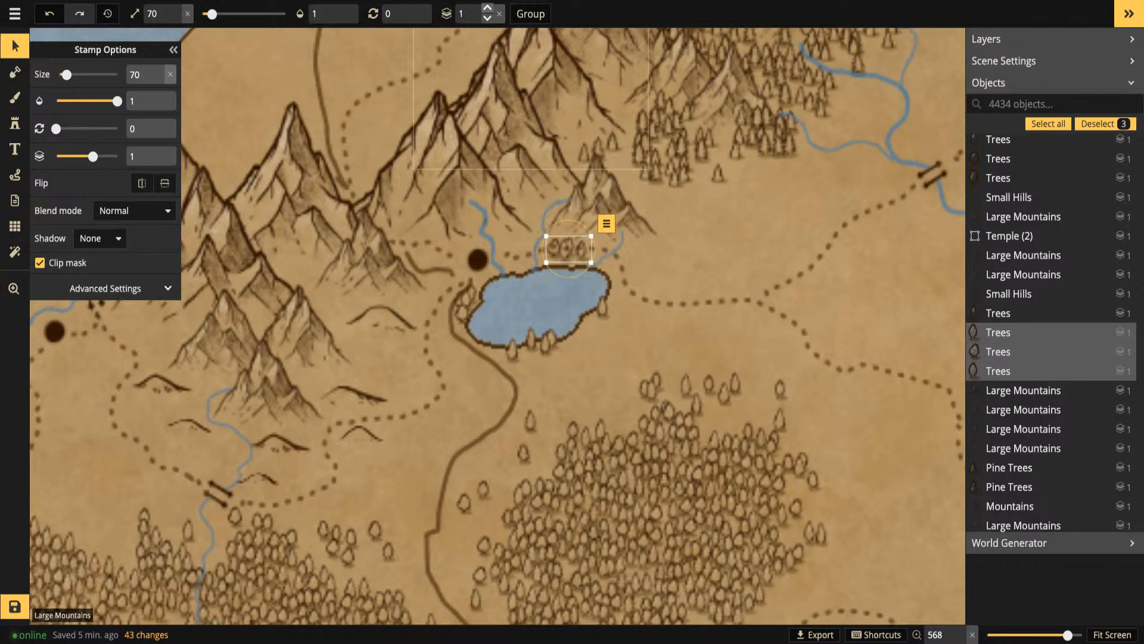
pyautogui.click(487, 9)
pyautogui.click(487, 9)
pyautogui.click(487, 9)
pyautogui.press('Escape')
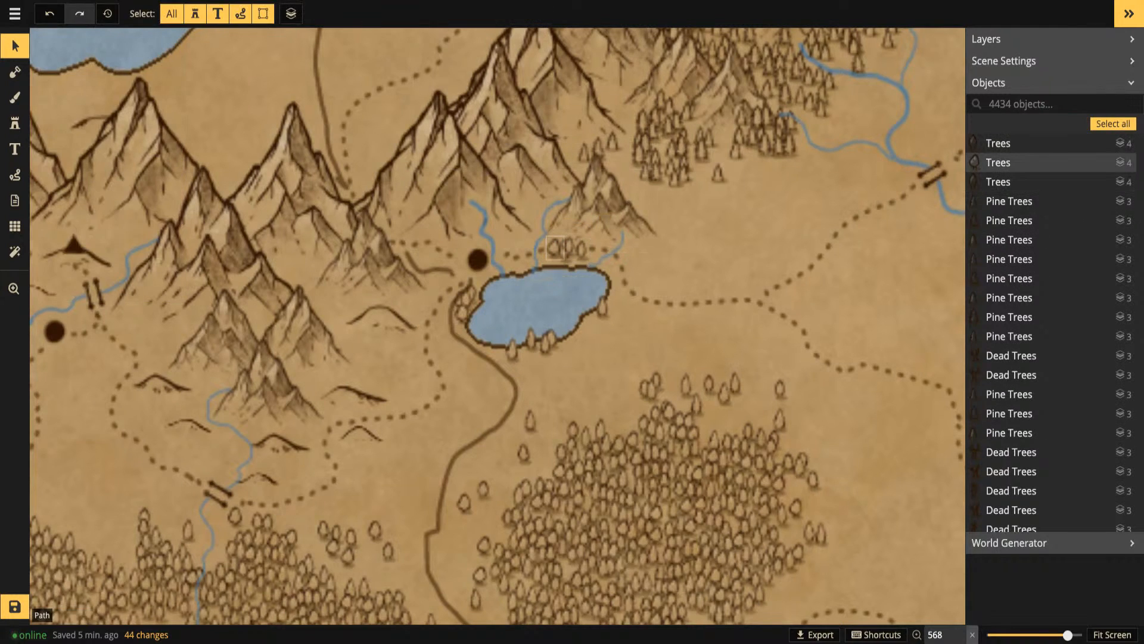
pyautogui.moveTo(570, 248)
pyautogui.mouseDown()
pyautogui.moveTo(616, 257)
pyautogui.moveTo(569, 252)
pyautogui.mouseUp()
pyautogui.click(487, 9)
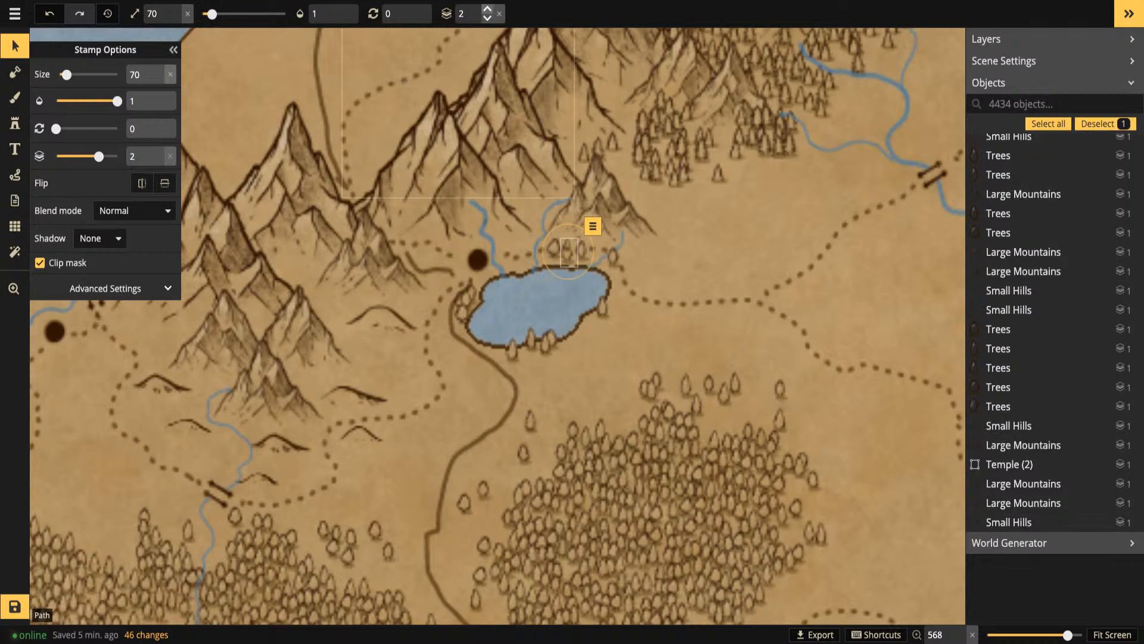
pyautogui.press('Escape')
# Select the three trees on the central lake's western shore together and raise them to layer 5
pyautogui.click(473, 294)
pyautogui.press('Escape')
pyautogui.click(462, 301)
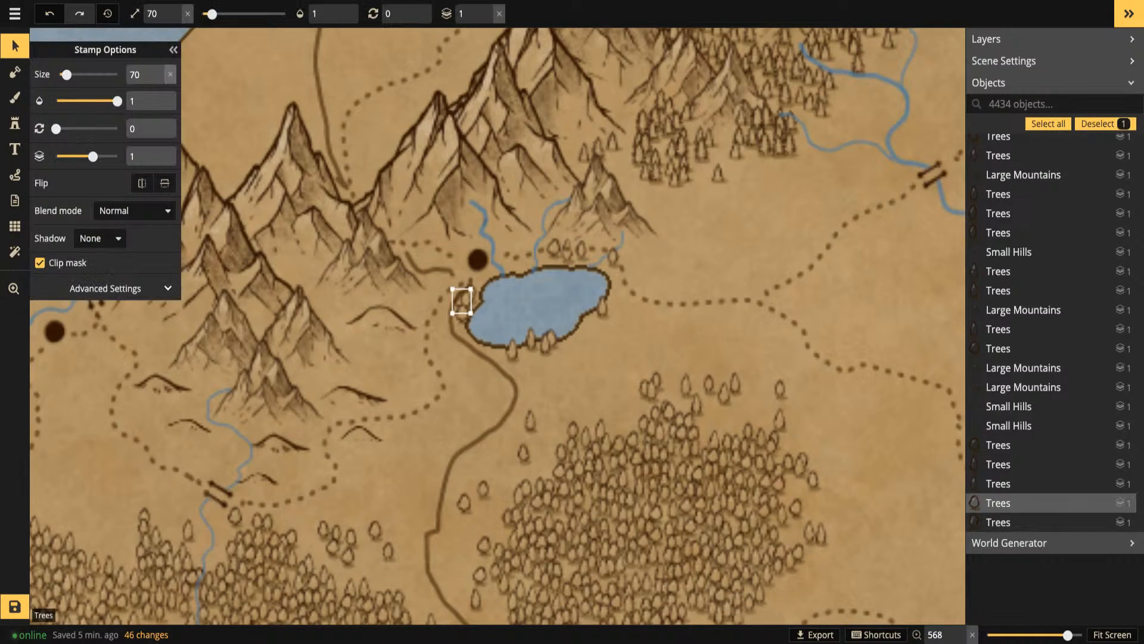
pyautogui.keyDown('shift'); pyautogui.click(463, 316); pyautogui.keyUp('shift')
pyautogui.keyDown('shift'); pyautogui.click(474, 293); pyautogui.keyUp('shift')
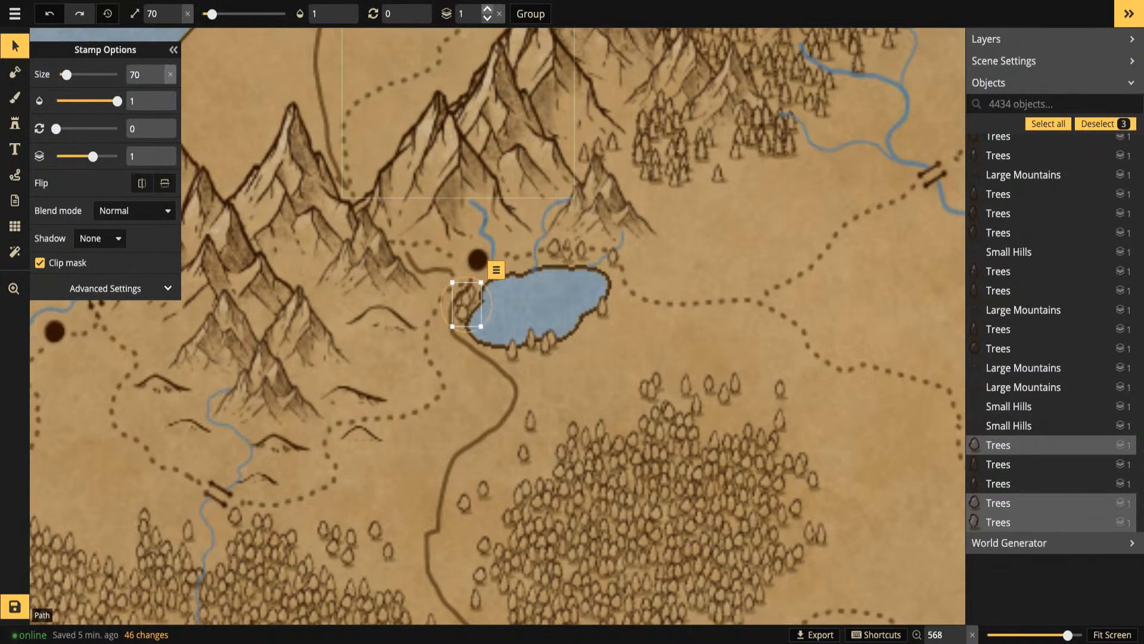
pyautogui.click(487, 8)
pyautogui.click(487, 8)
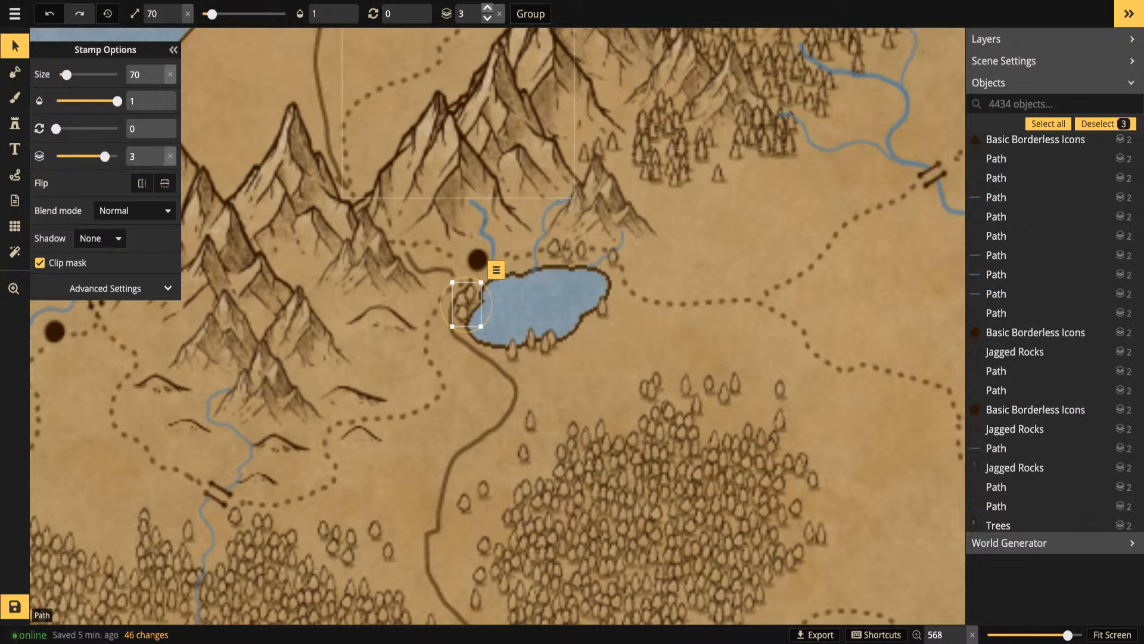
pyautogui.press('Escape')
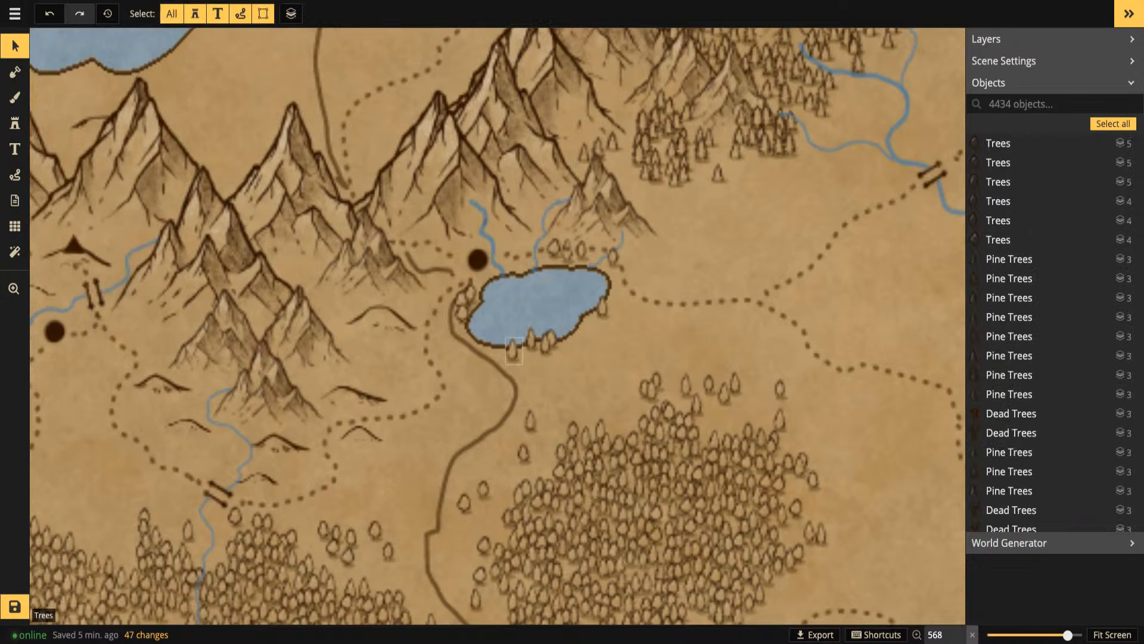
# Place tree stamps on layer 2 along the southern shore of the forest lake north of the star marker
pyautogui.click(514, 351)
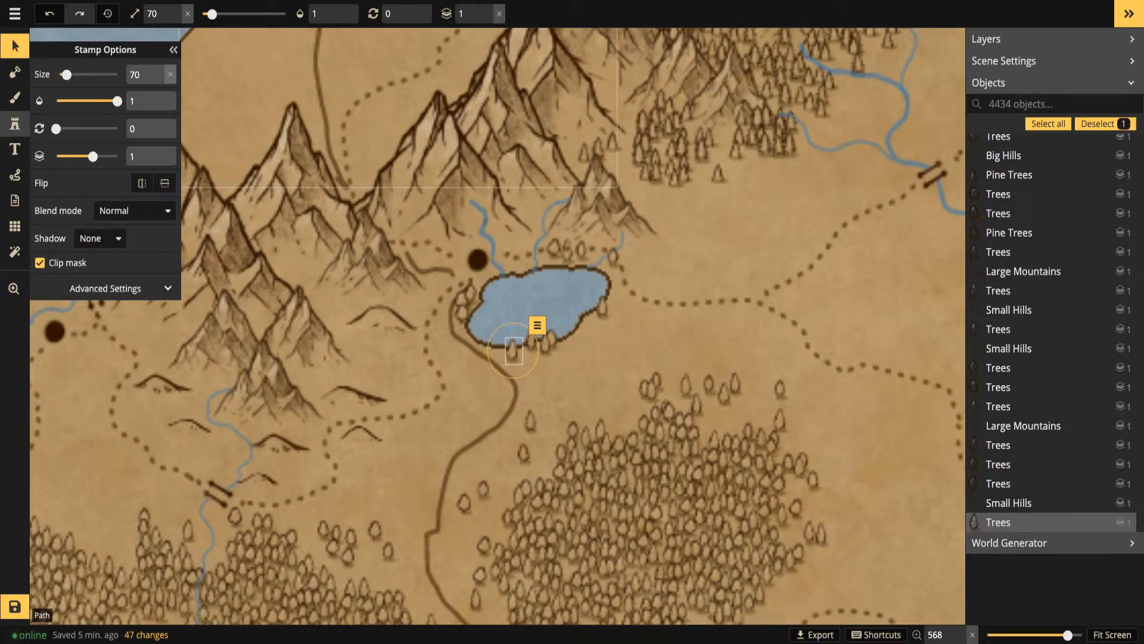
pyautogui.click(15, 123)
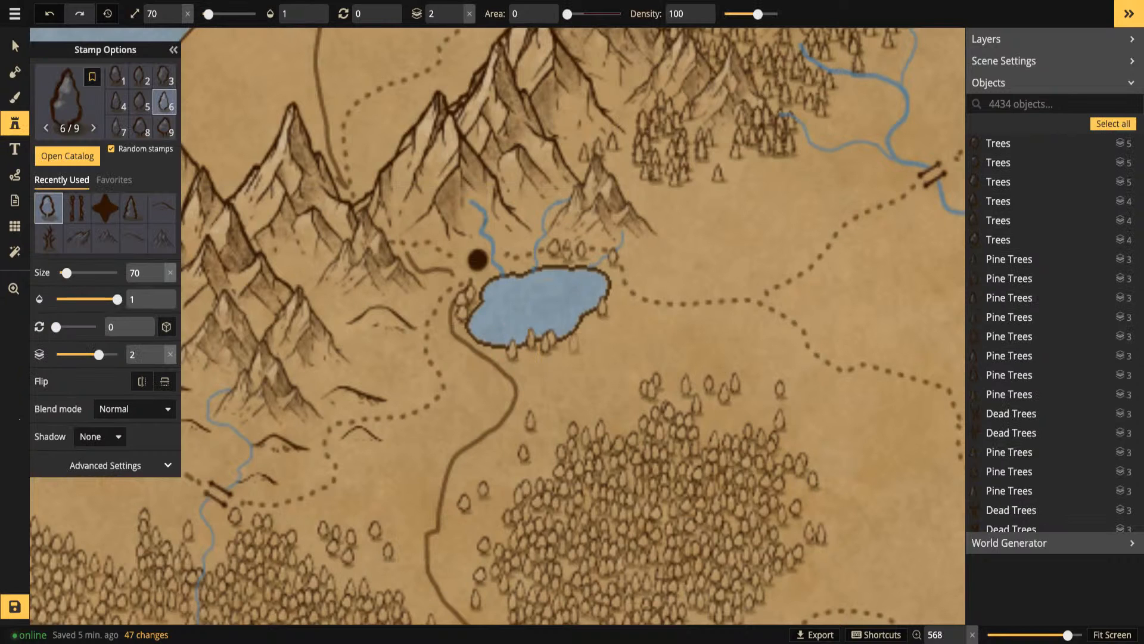
pyautogui.moveTo(576, 343); pyautogui.dragTo(560, 128)
pyautogui.scroll(-3, 465, 287)
pyautogui.moveTo(417, 374); pyautogui.dragTo(292, 108)
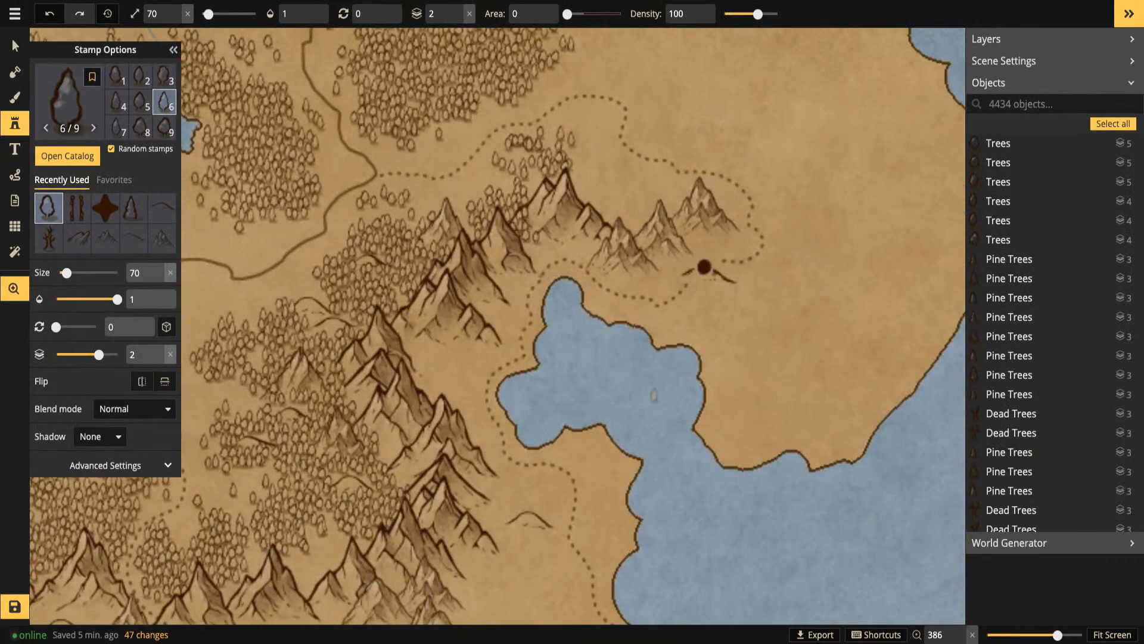
pyautogui.moveTo(564, 244); pyautogui.dragTo(902, 464)
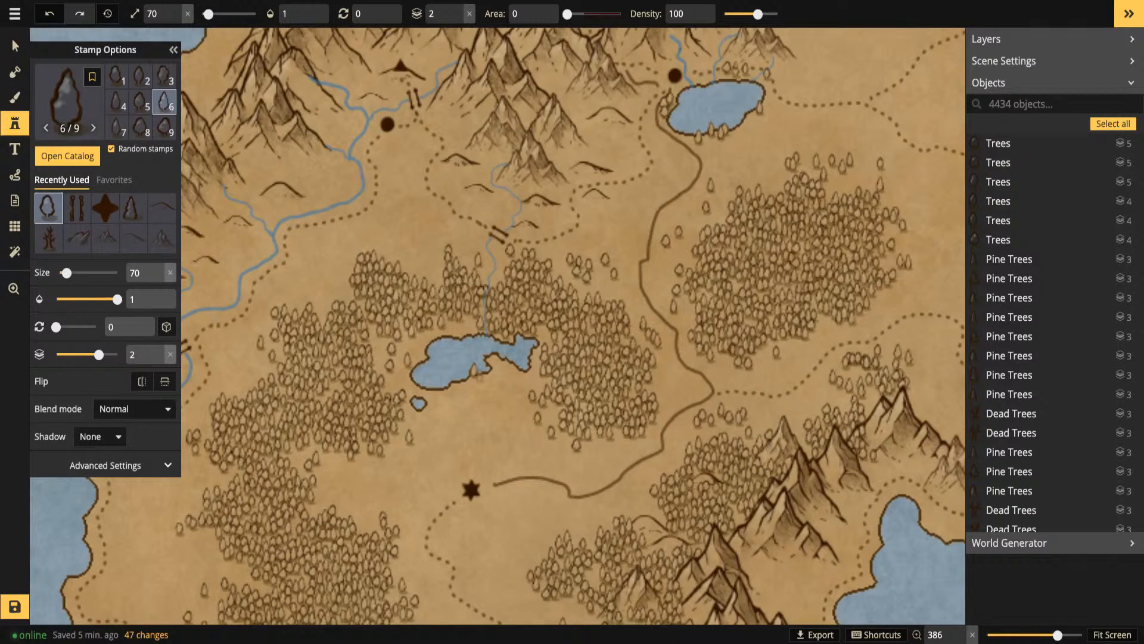
pyautogui.moveTo(475, 370); pyautogui.dragTo(447, 386)
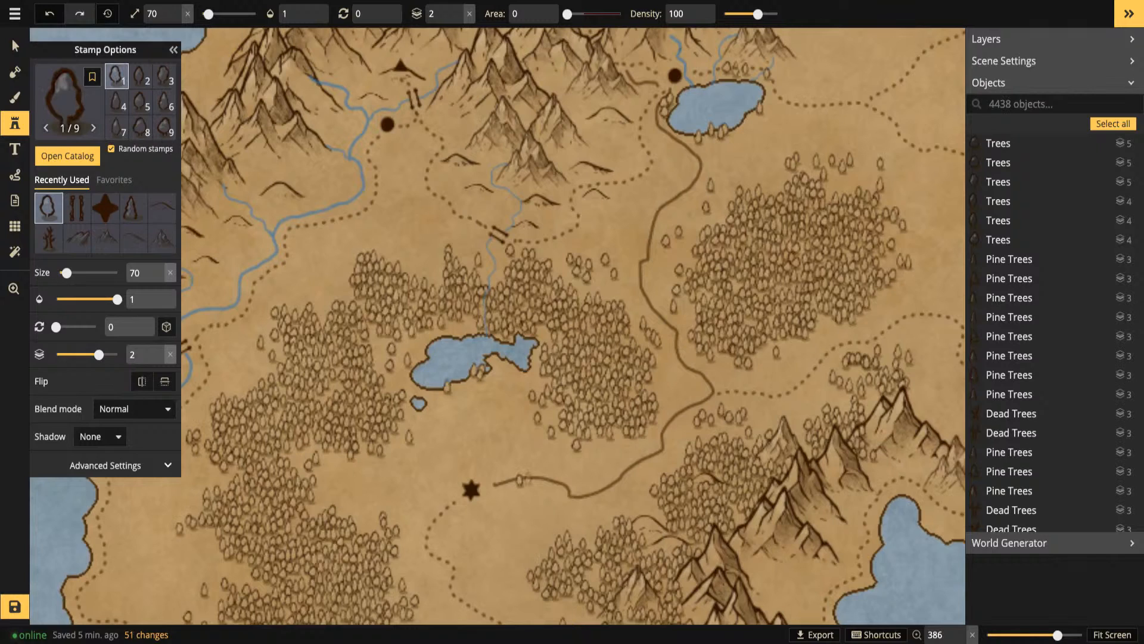
# Add small tree clusters along the roads northeast of the star marker and among the hills southwest of the central lake
pyautogui.click(520, 480)
pyautogui.click(528, 479)
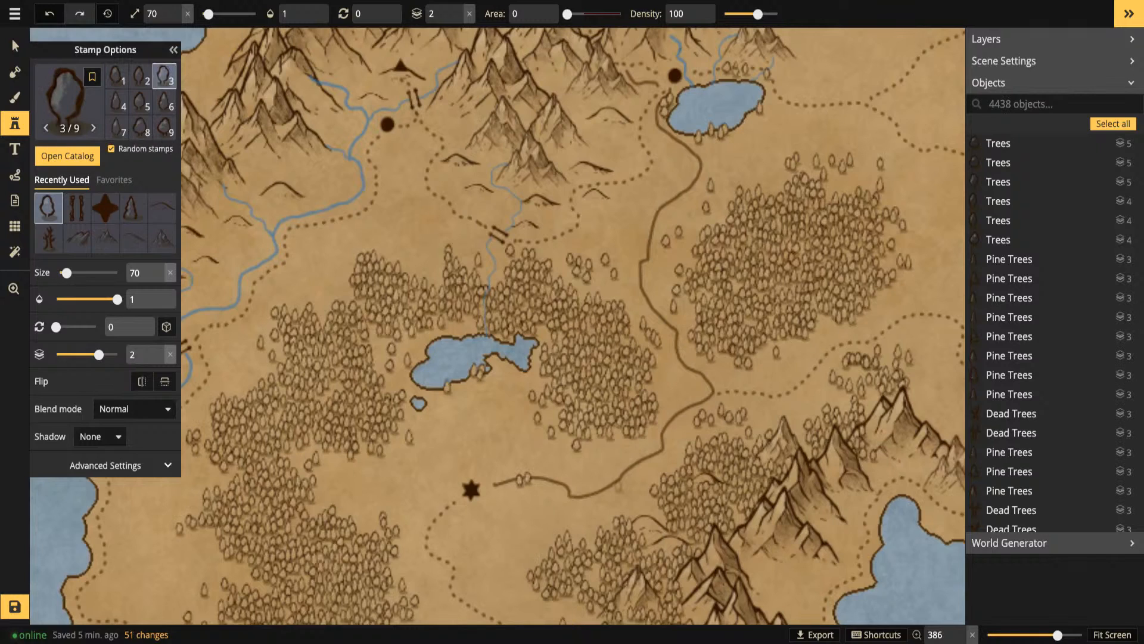
pyautogui.click(642, 462)
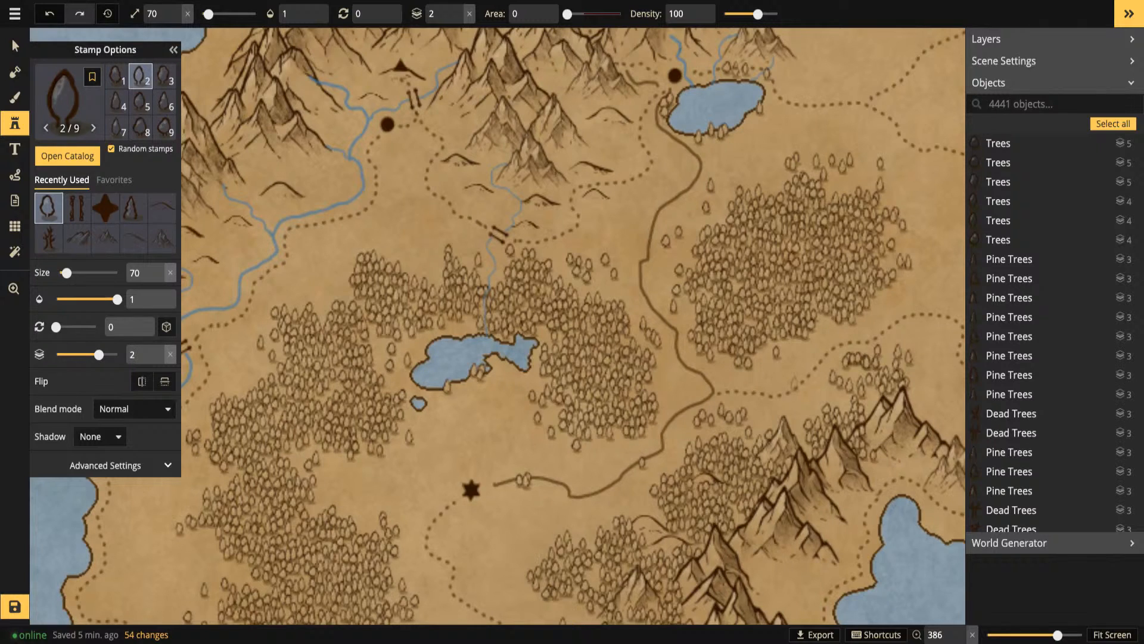
pyautogui.click(786, 393)
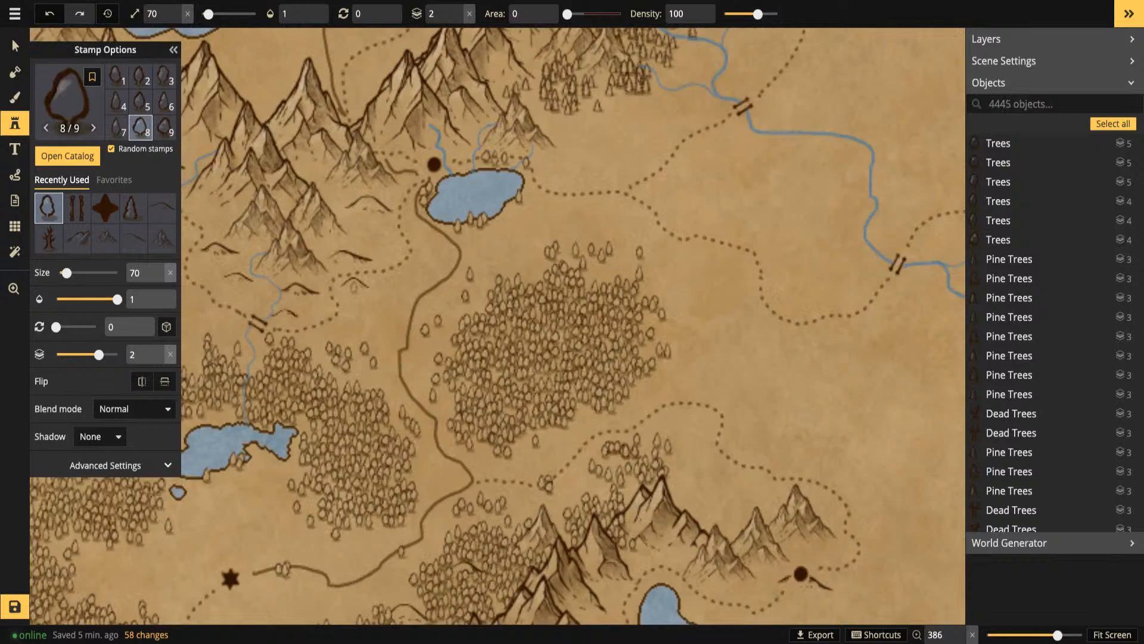
pyautogui.click(353, 286)
pyautogui.click(381, 271)
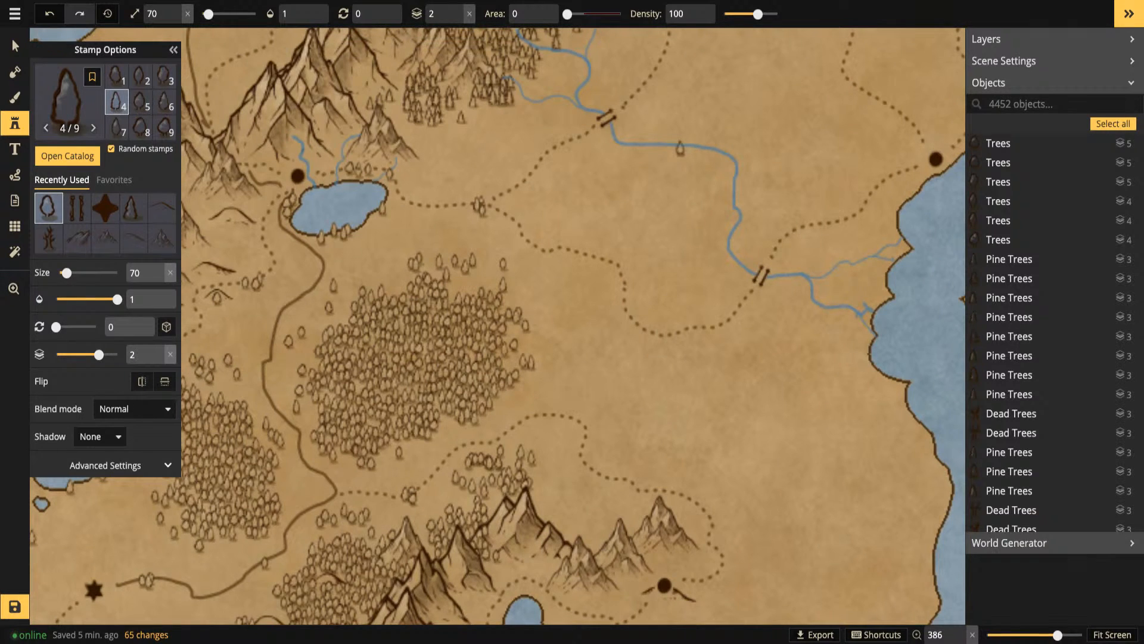
# Place three trees on the eastern river between its two bridges and raise them to layer 5
pyautogui.click(680, 148)
pyautogui.click(15, 47)
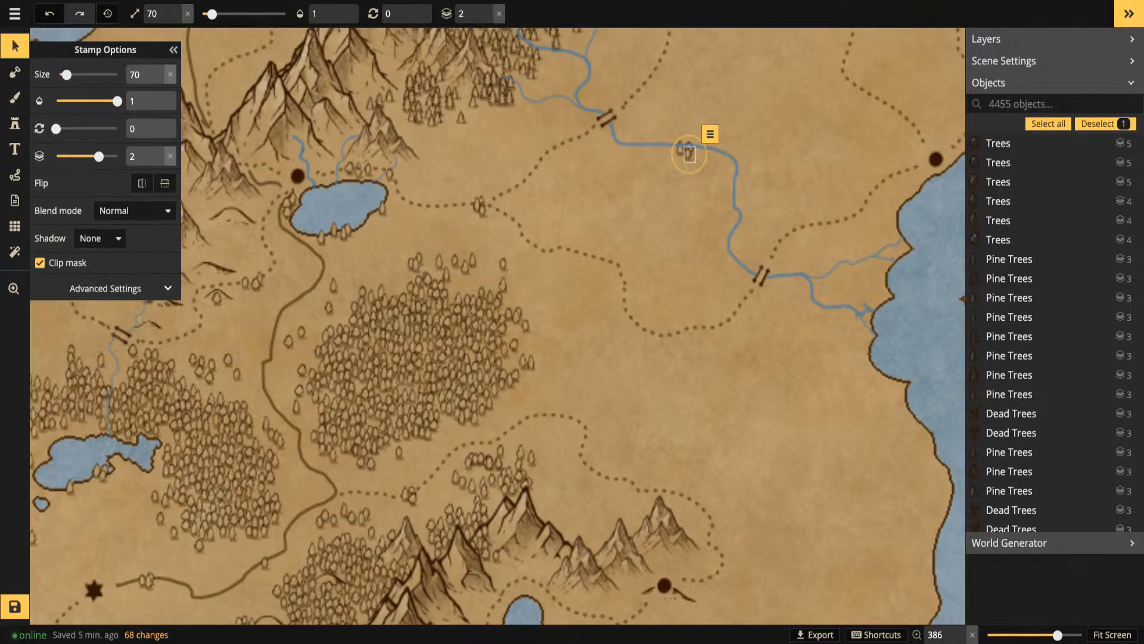
pyautogui.click(689, 151)
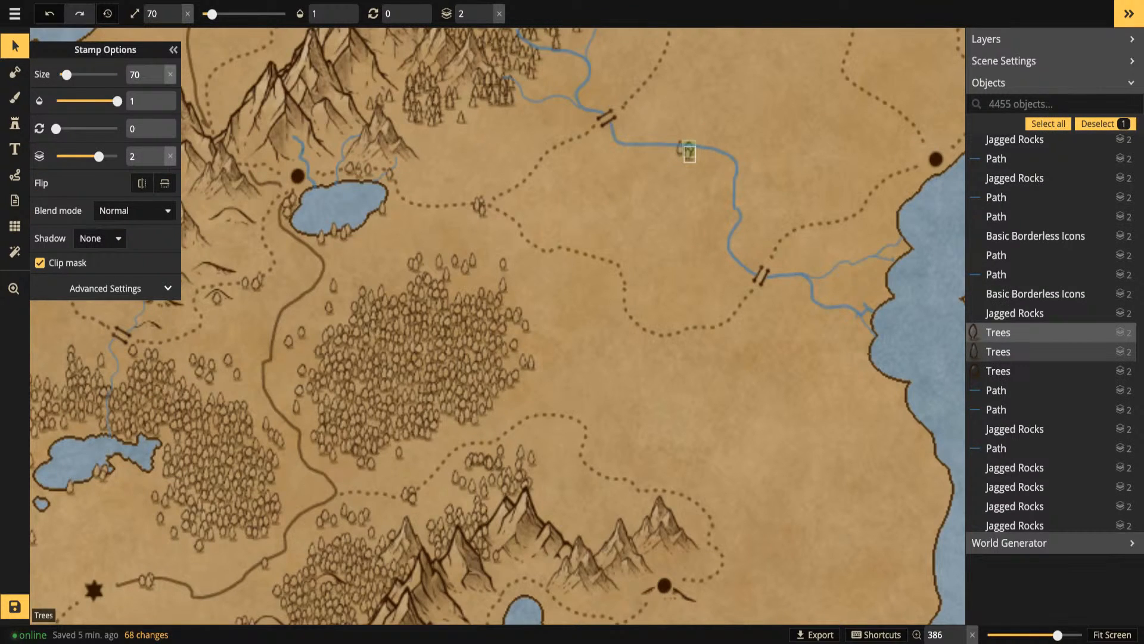
pyautogui.keyDown('shift'); pyautogui.click(689, 147); pyautogui.keyUp('shift')
pyautogui.keyDown('shift'); pyautogui.click(680, 149); pyautogui.keyUp('shift')
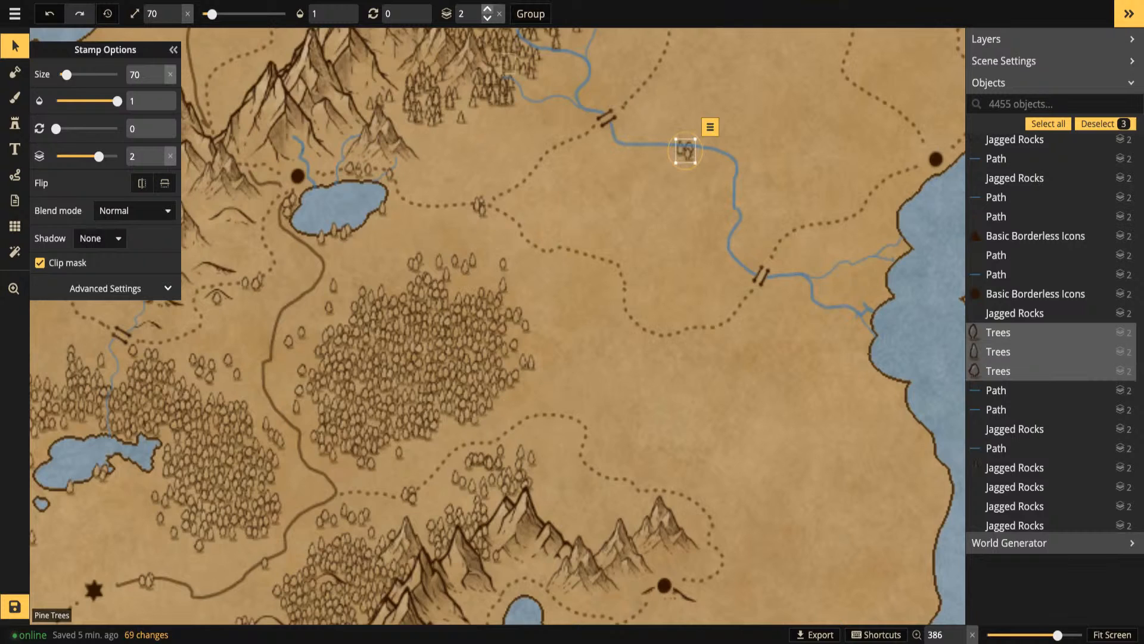
pyautogui.write('5')
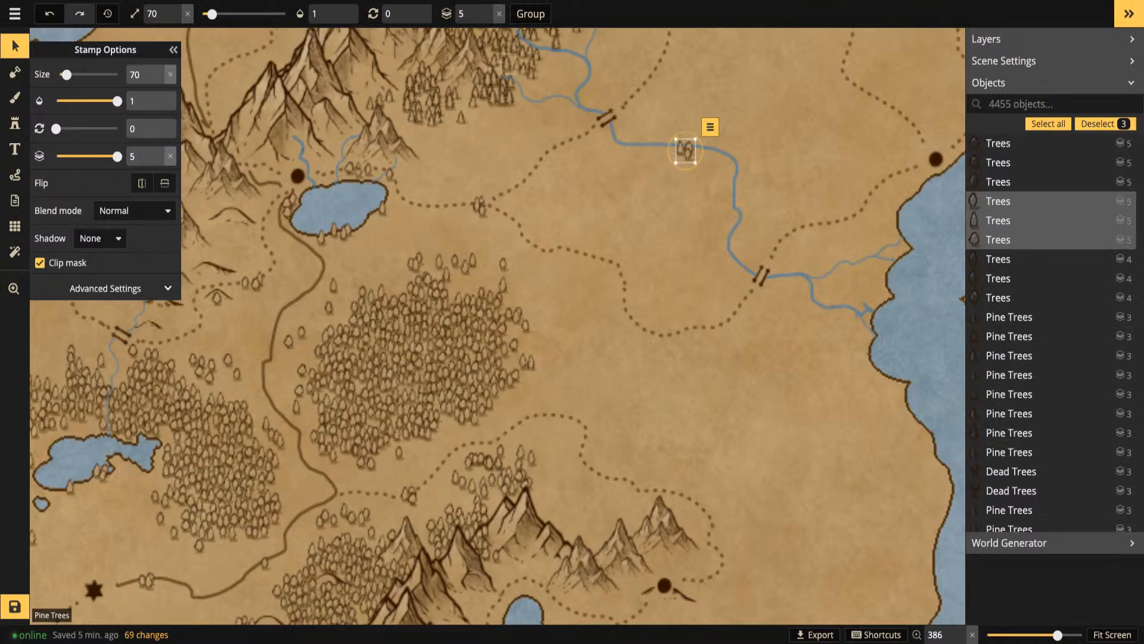
# Stamp trees on layer 5 along the eastern river beyond the southeastern bridge and on its thin branch
pyautogui.write('s')
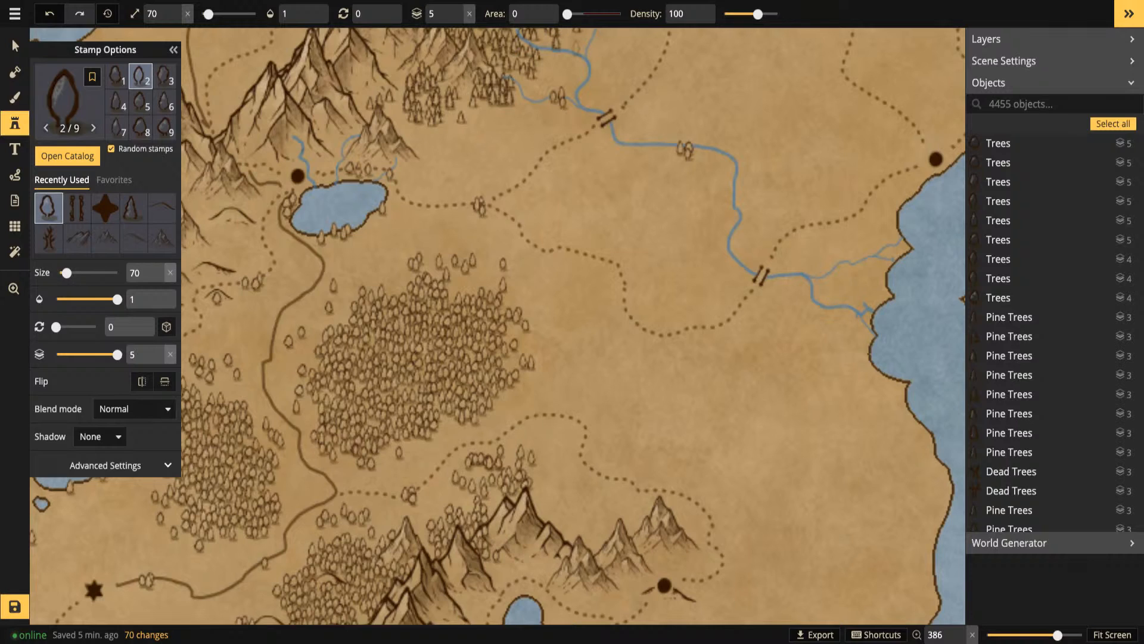
pyautogui.click(796, 277)
pyautogui.click(803, 278)
pyautogui.click(796, 287)
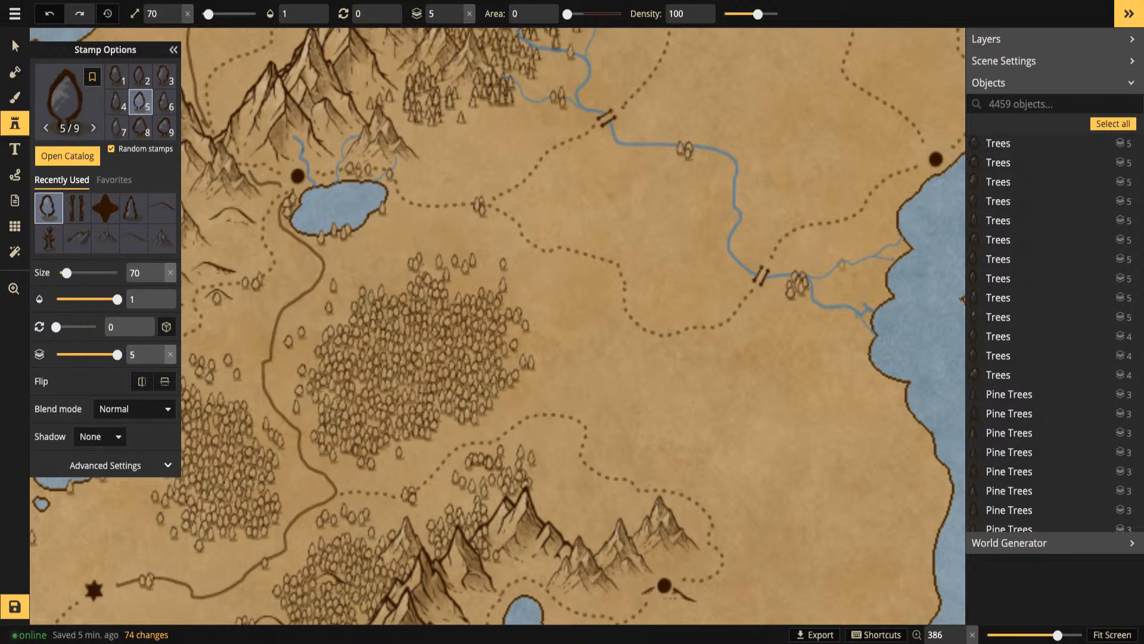
pyautogui.click(841, 265)
# Place trees on layer 5 around the southern, western and northern shores of the small mountain lake
pyautogui.moveTo(612, 470); pyautogui.dragTo(645, 501)
pyautogui.moveTo(542, 192); pyautogui.dragTo(646, 438)
pyautogui.click(512, 208)
pyautogui.click(525, 208)
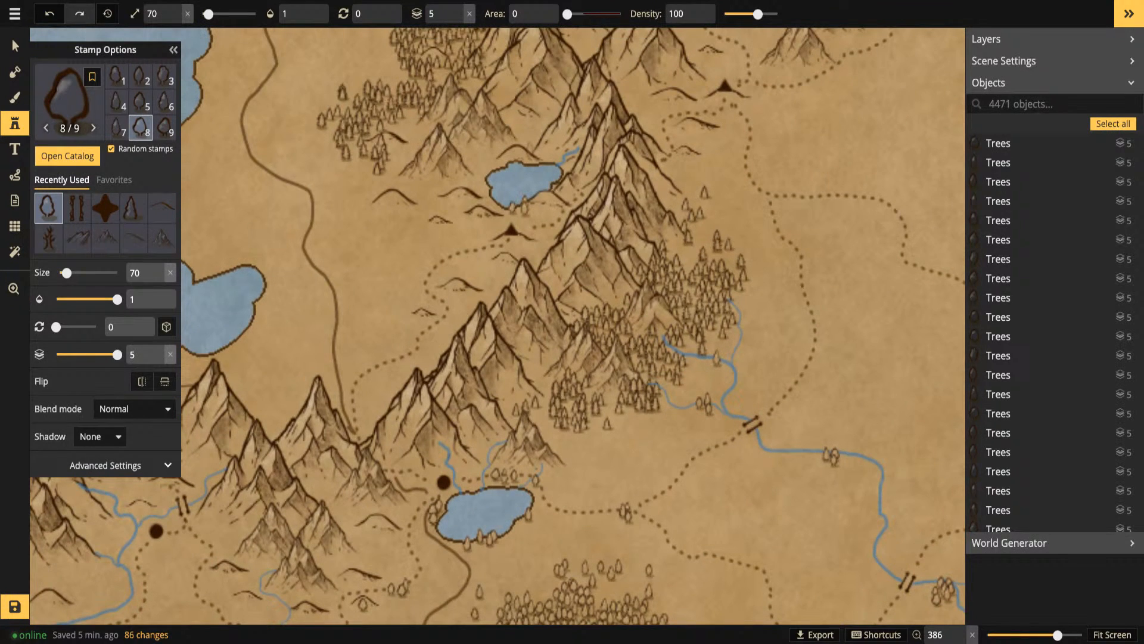
pyautogui.click(484, 186)
pyautogui.click(489, 160)
pyautogui.click(517, 149)
pyautogui.click(531, 151)
# Scatter a few trees around the western triangle marker and on the dotted trail southwest of it
pyautogui.click(479, 220)
pyautogui.click(530, 238)
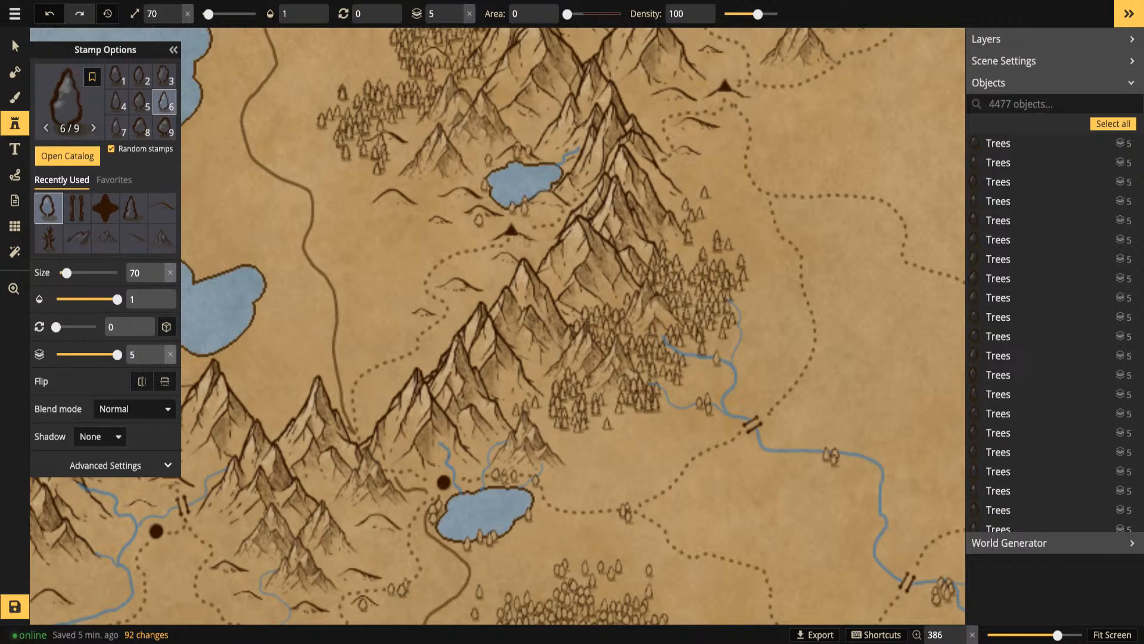
pyautogui.click(455, 258)
pyautogui.click(468, 258)
# Add tree clusters along the solid road west of the mountain range and a tree by the hill east of it
pyautogui.click(271, 180)
pyautogui.click(279, 179)
pyautogui.click(284, 185)
pyautogui.click(280, 187)
pyautogui.click(289, 184)
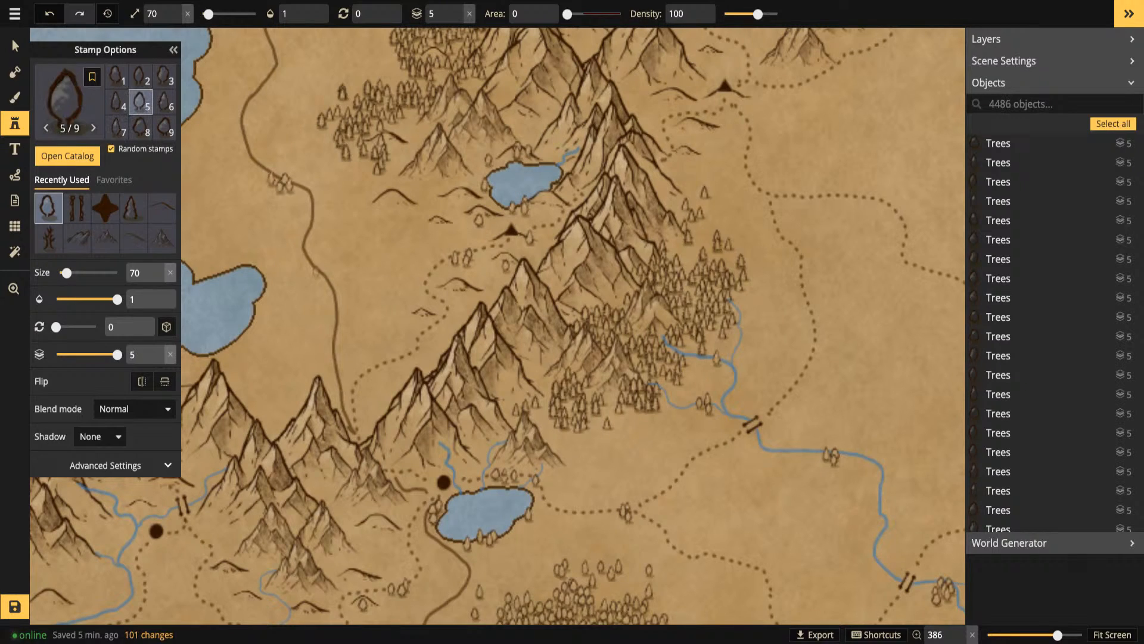
pyautogui.click(316, 273)
pyautogui.click(348, 342)
pyautogui.click(353, 341)
pyautogui.click(350, 349)
pyautogui.click(371, 202)
pyautogui.scroll(-4, 370, 200)
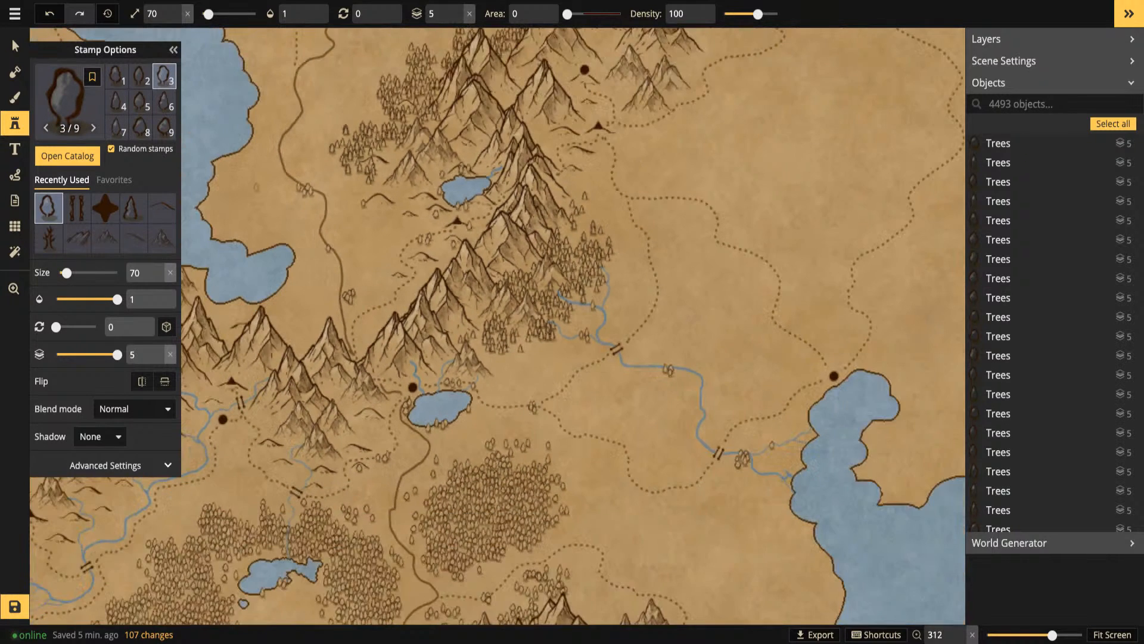
pyautogui.scroll(-3, 255, 189)
pyautogui.click(15, 46)
pyautogui.scroll(-1, 258, 232)
pyautogui.moveTo(258, 232); pyautogui.dragTo(559, 300)
pyautogui.scroll(-1, 456, 238)
pyautogui.scroll(-4, 480, 241)
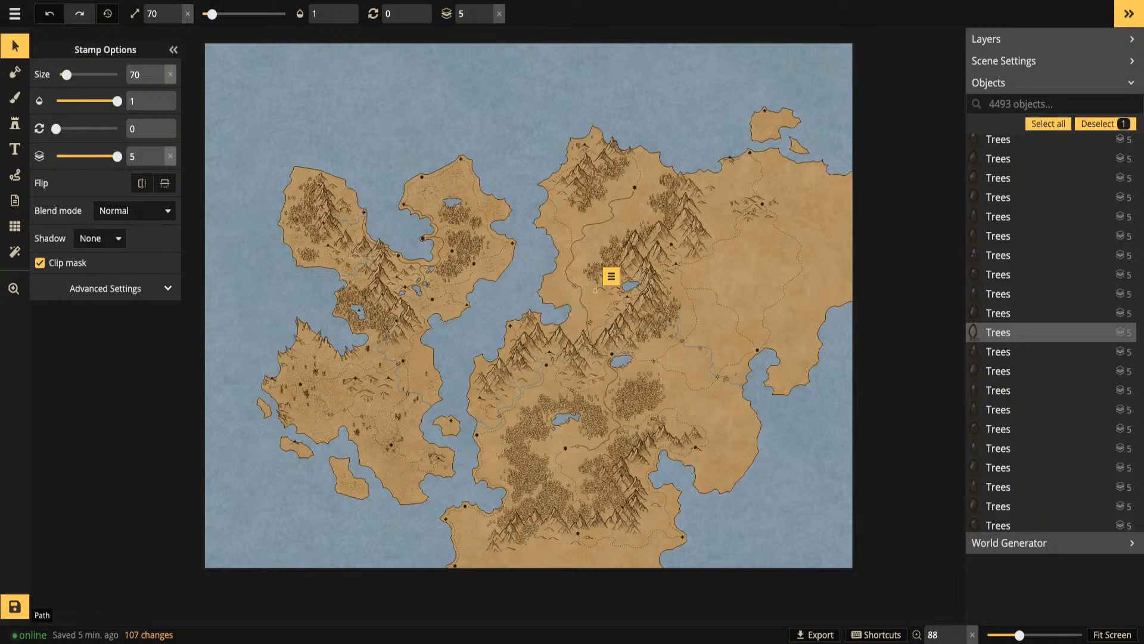
# Try drawing a solid salmon-pink path (FF7C7C) of width 0.6 across the empty eastern plain
pyautogui.click(15, 175)
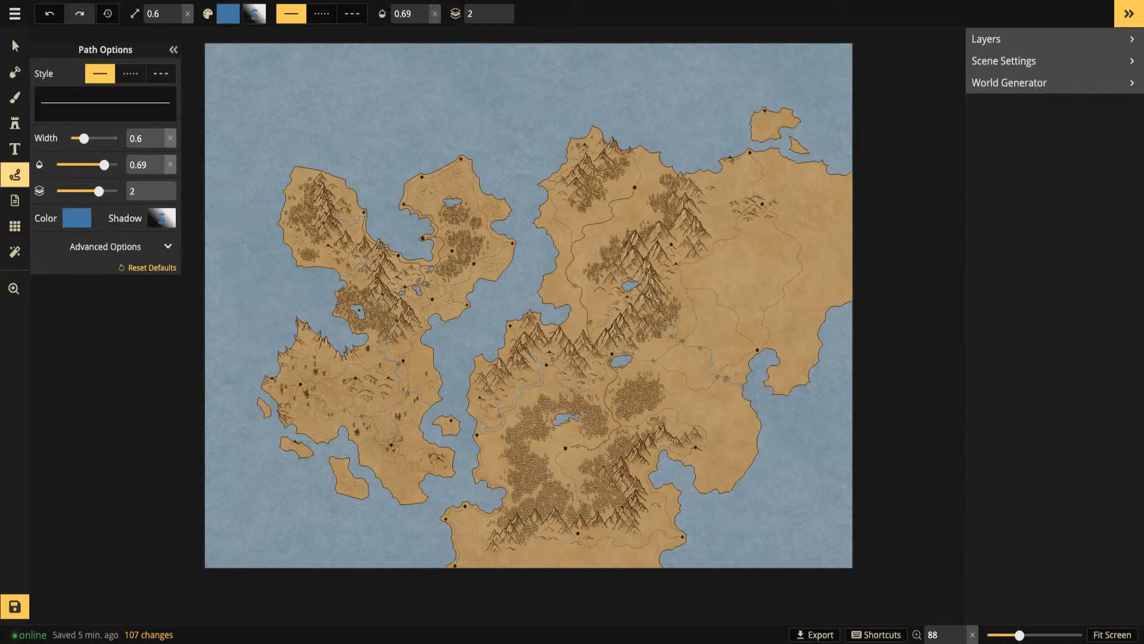
pyautogui.click(77, 217)
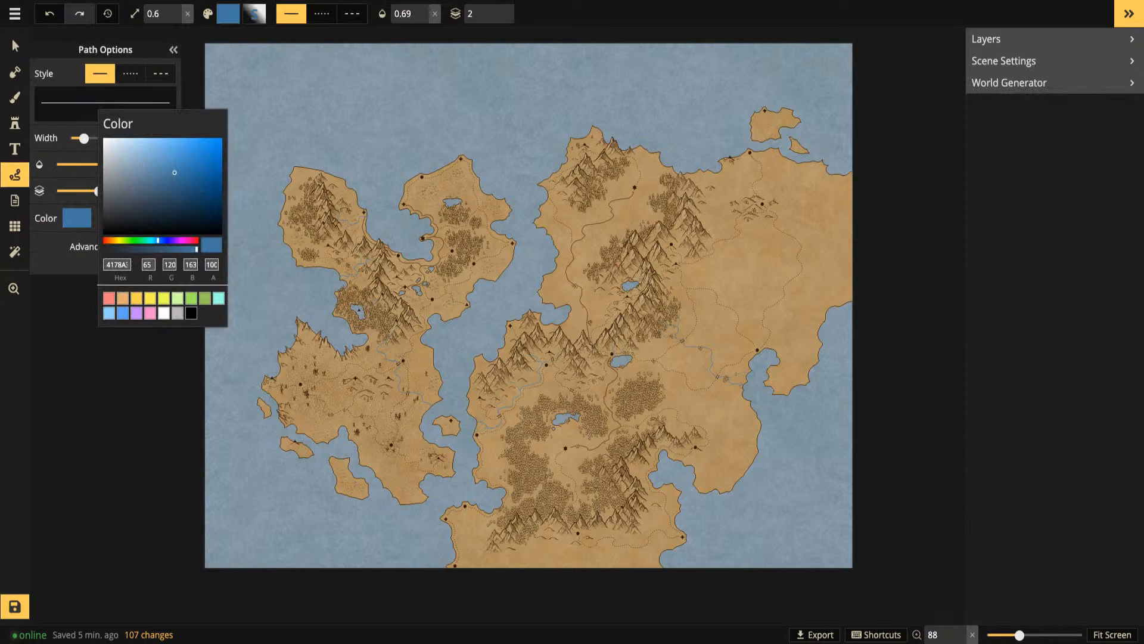
pyautogui.click(108, 297)
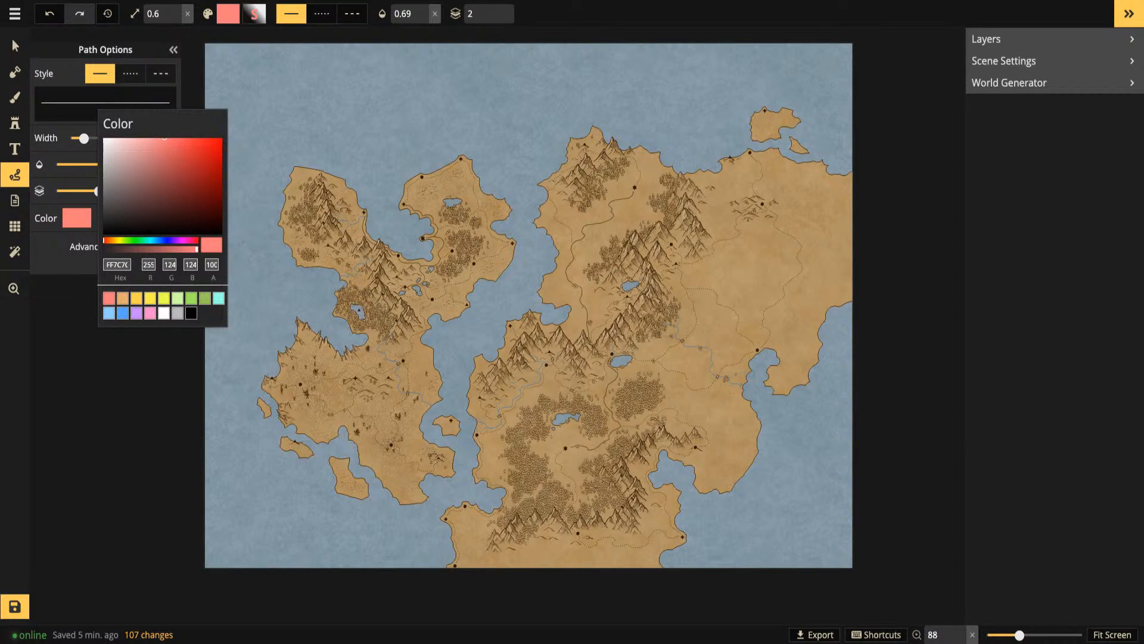
pyautogui.press('Escape')
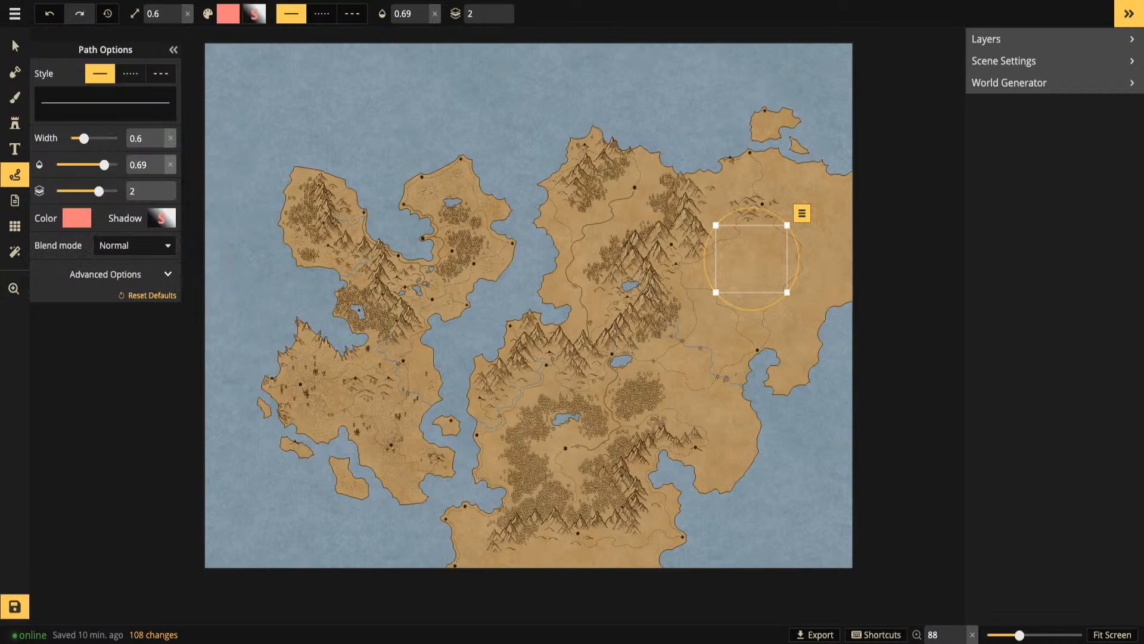
# Set the path's opacity to 1 and its colour to white (FFFFFF), and delete the trial path on the eastern plain
pyautogui.moveTo(104, 164); pyautogui.dragTo(117, 165)
pyautogui.click(76, 218)
pyautogui.click(163, 313)
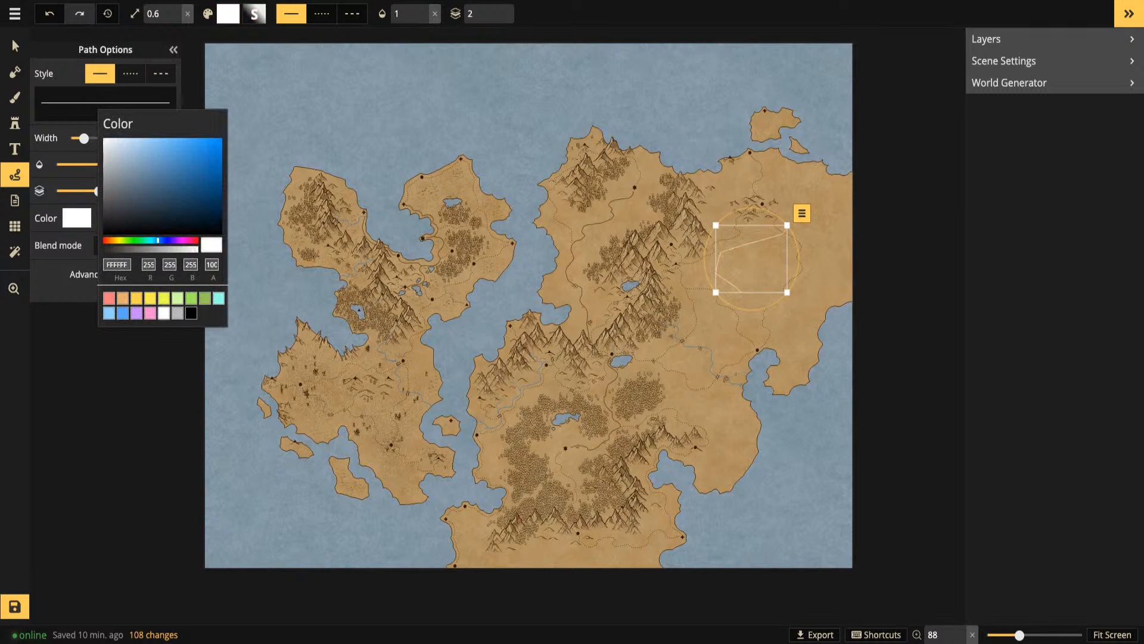
pyautogui.press('Delete')
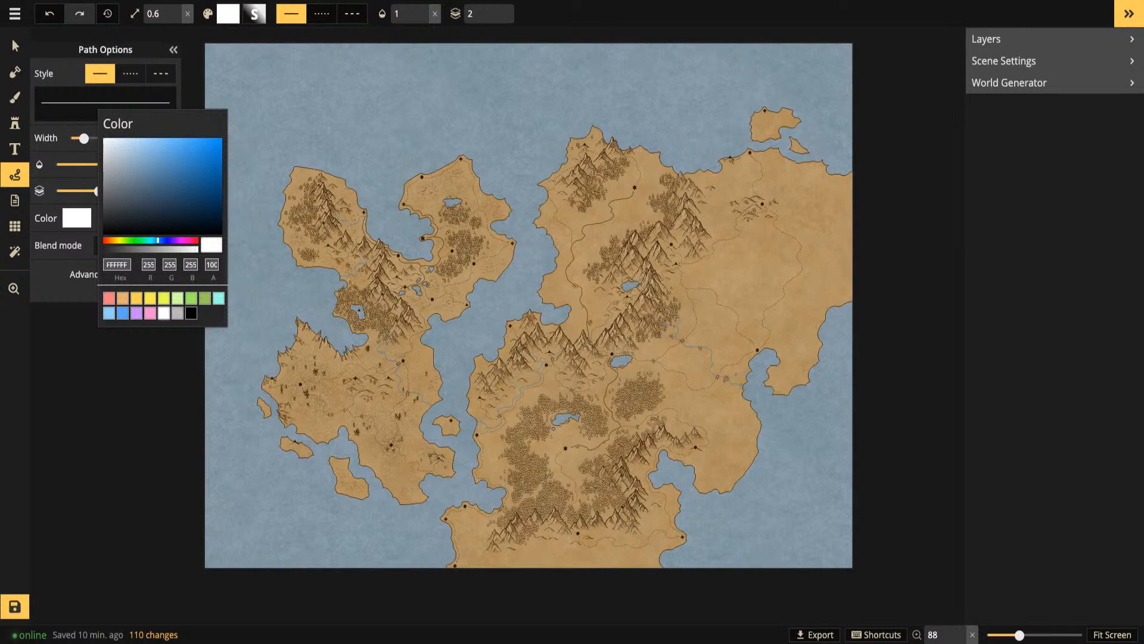
pyautogui.press('Escape')
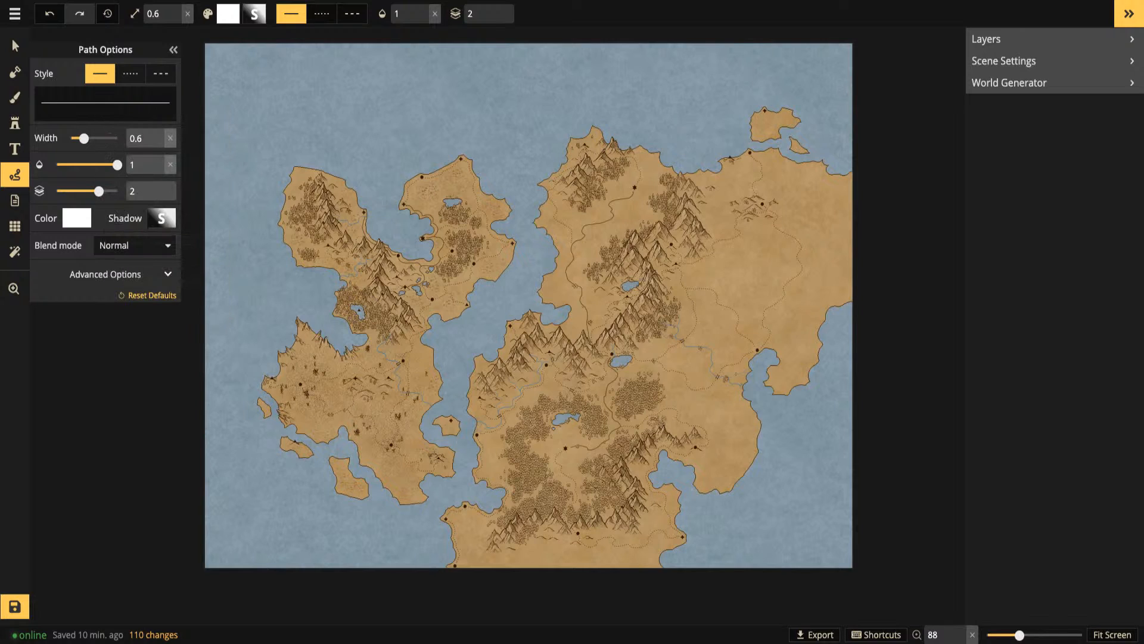
# Try sketching a white zigzag guide path across the eastern plain and stamping size 70 mountains along it on layer 5
pyautogui.moveTo(798, 210)
pyautogui.mouseDown()
pyautogui.moveTo(799, 235)
pyautogui.moveTo(714, 329)
pyautogui.mouseUp()
pyautogui.click(15, 123)
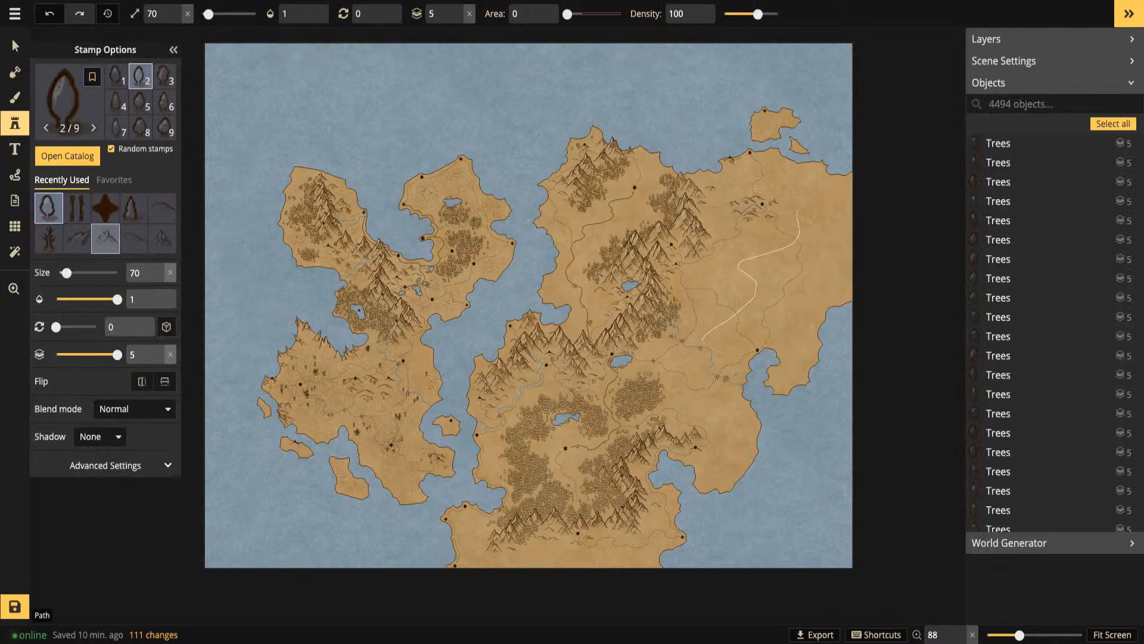
pyautogui.click(105, 239)
pyautogui.moveTo(814, 190)
pyautogui.mouseDown()
pyautogui.moveTo(797, 237)
pyautogui.moveTo(742, 254)
pyautogui.moveTo(737, 269)
pyautogui.moveTo(755, 285)
pyautogui.moveTo(710, 334)
pyautogui.mouseUp()
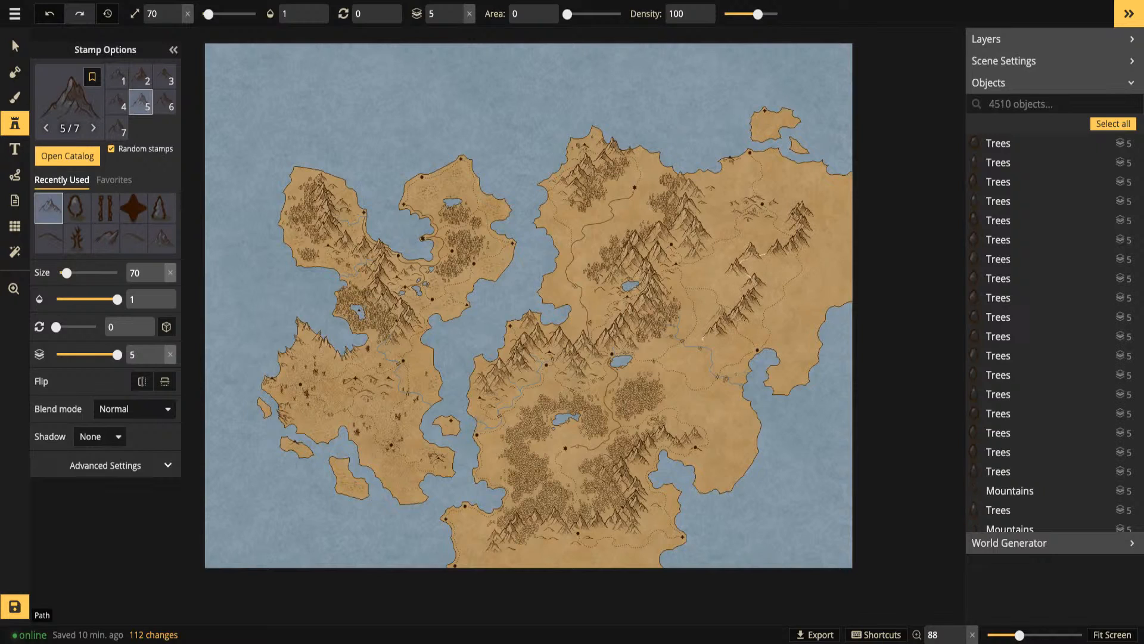
pyautogui.hotkey('ctrl', 'z')
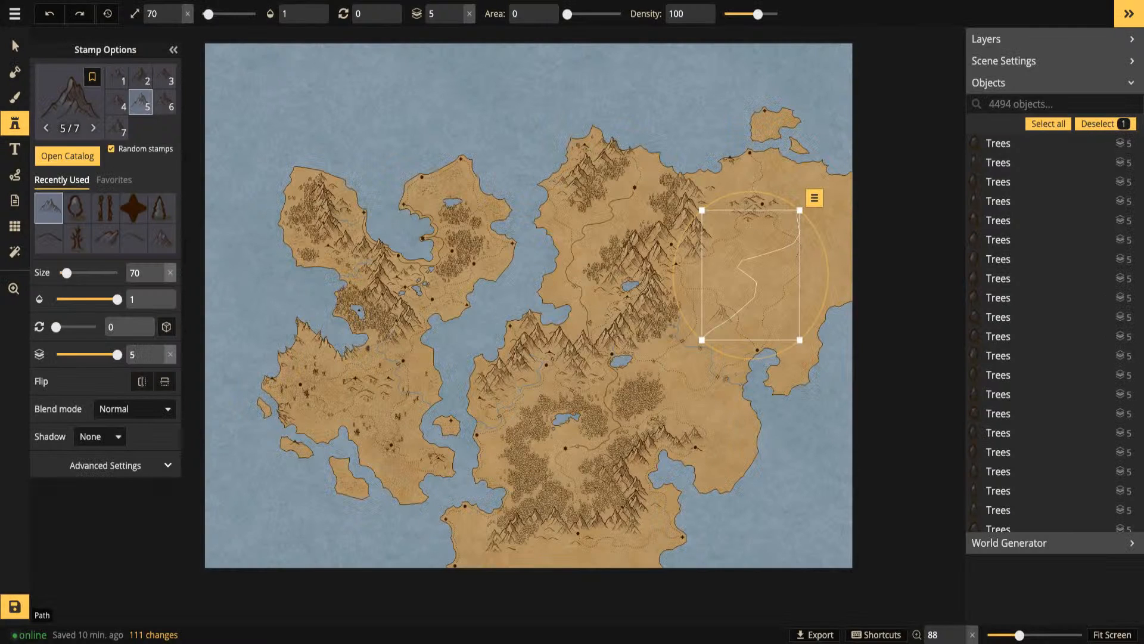
pyautogui.hotkey('ctrl', 'z')
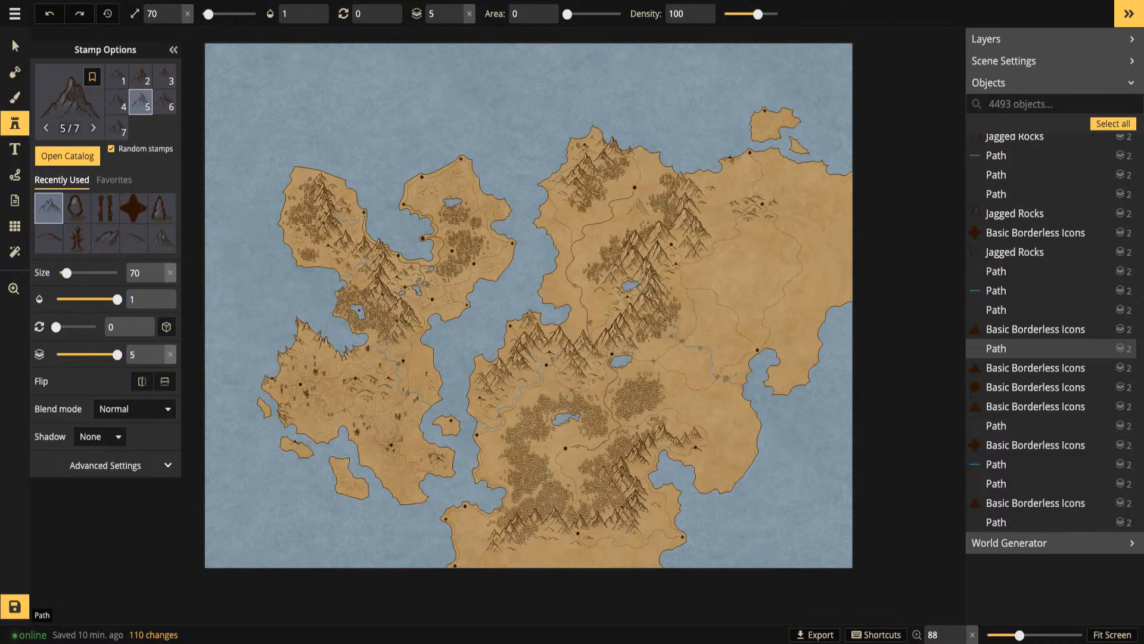
# Save the parchment map with its current changes
pyautogui.scroll(2, 753, 247)
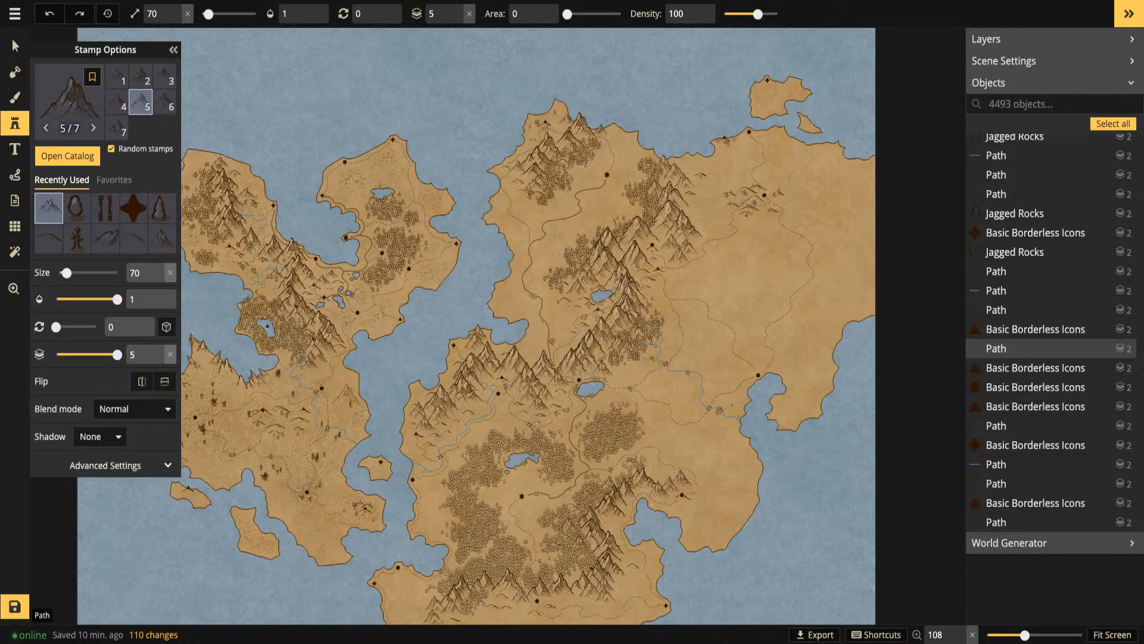
pyautogui.click(15, 606)
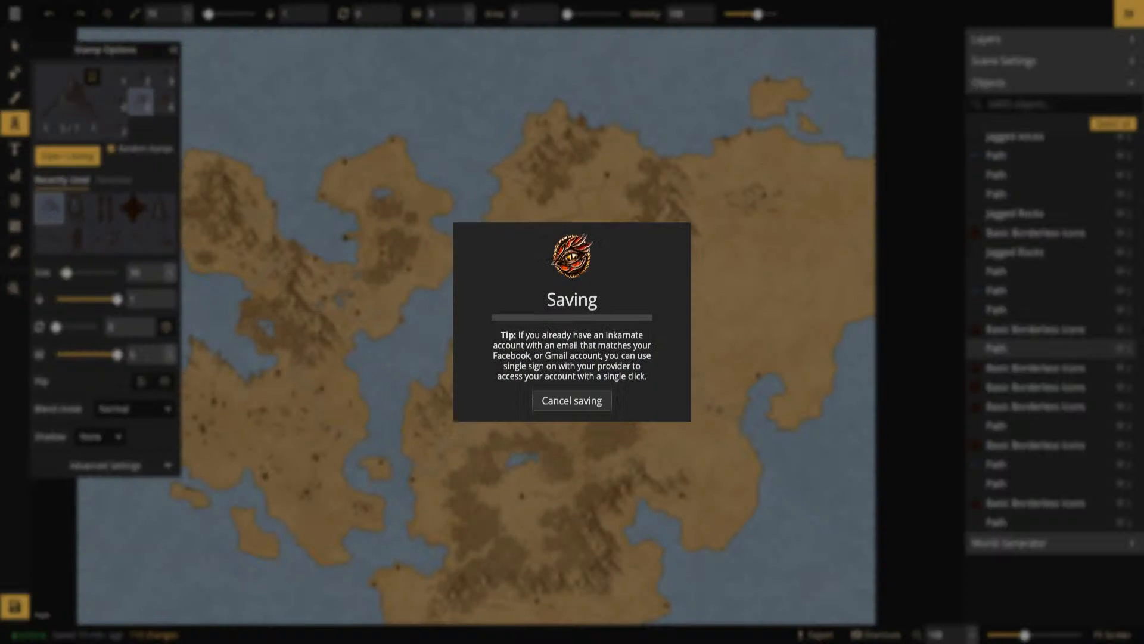
# Switch to YouTube Studio, review the recent live chat messages and end the stream
pyautogui.hotkey('alt', 'Tab')
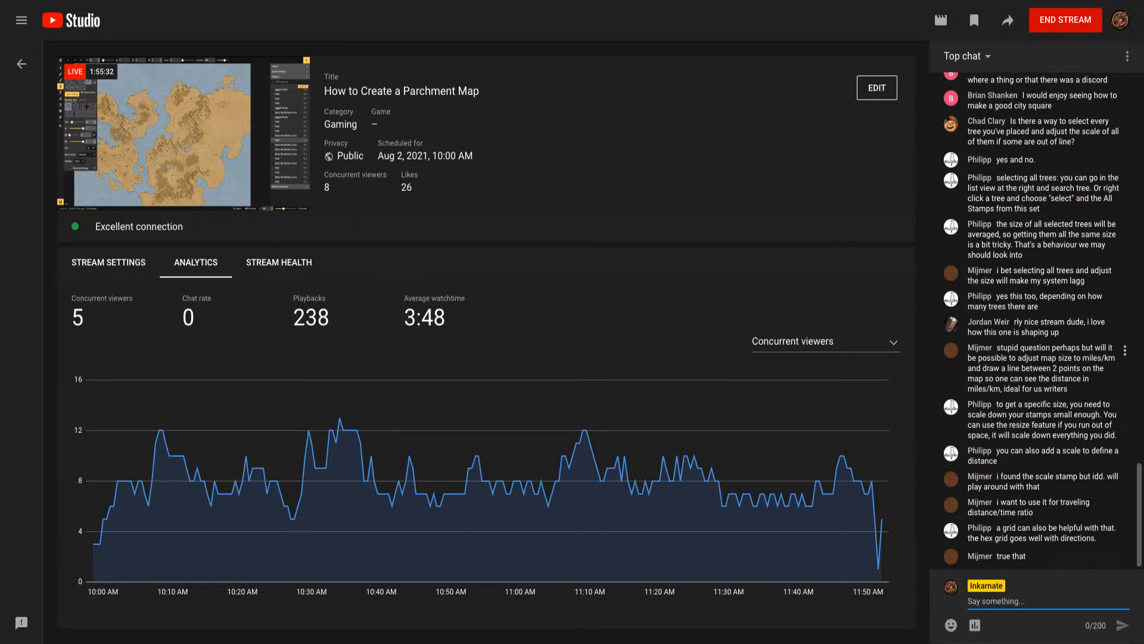
pyautogui.scroll(1, 1043, 238)
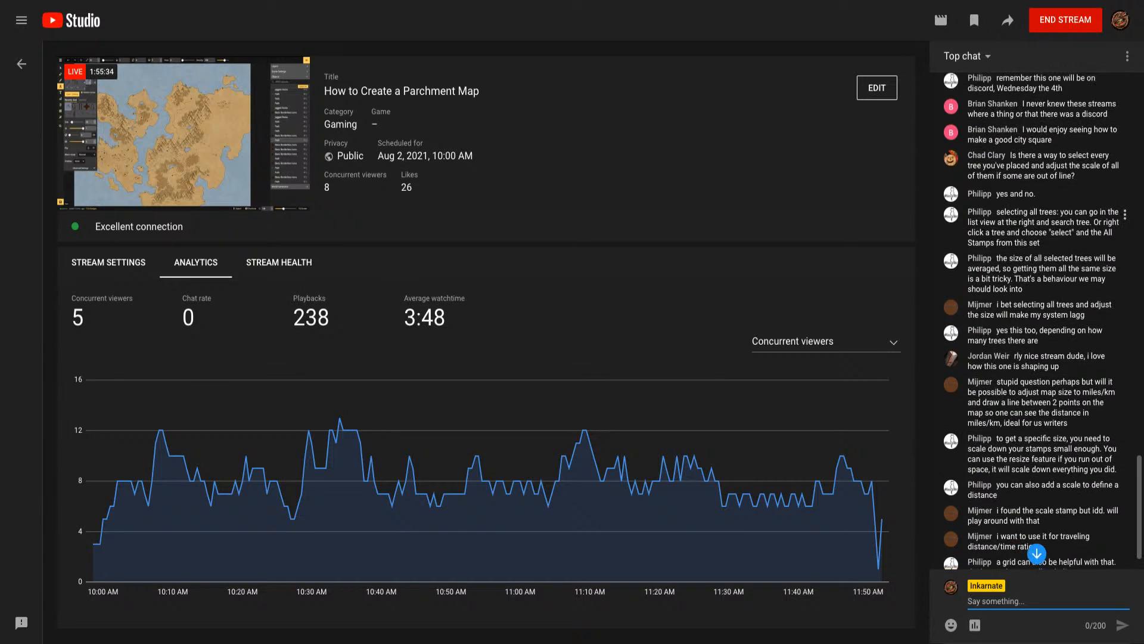
pyautogui.scroll(-1, 1043, 230)
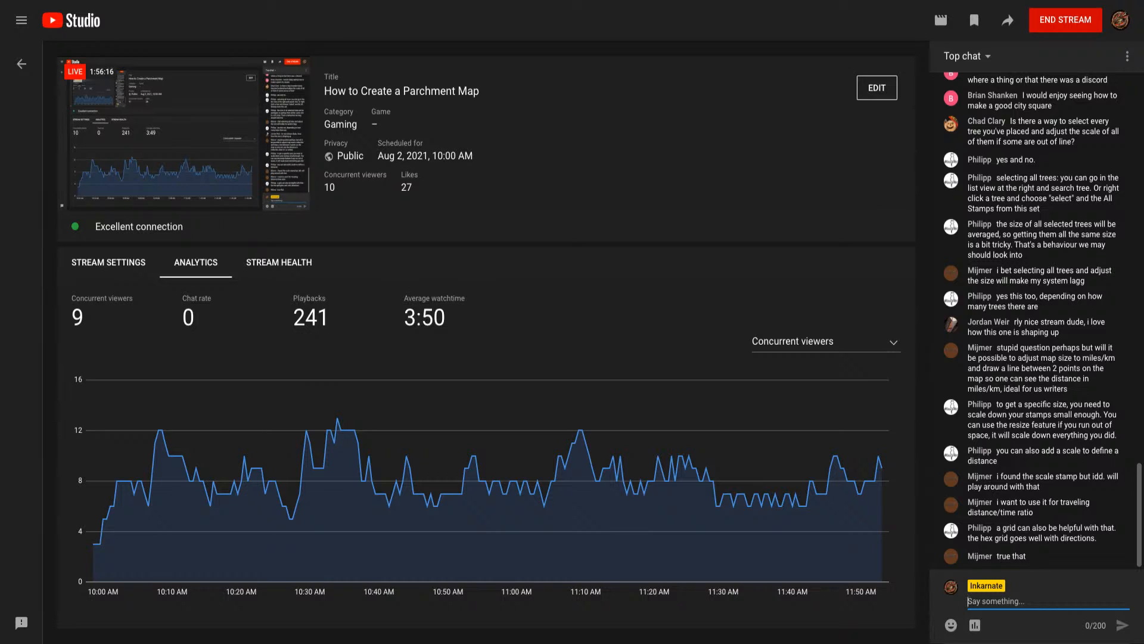
pyautogui.click(1065, 20)
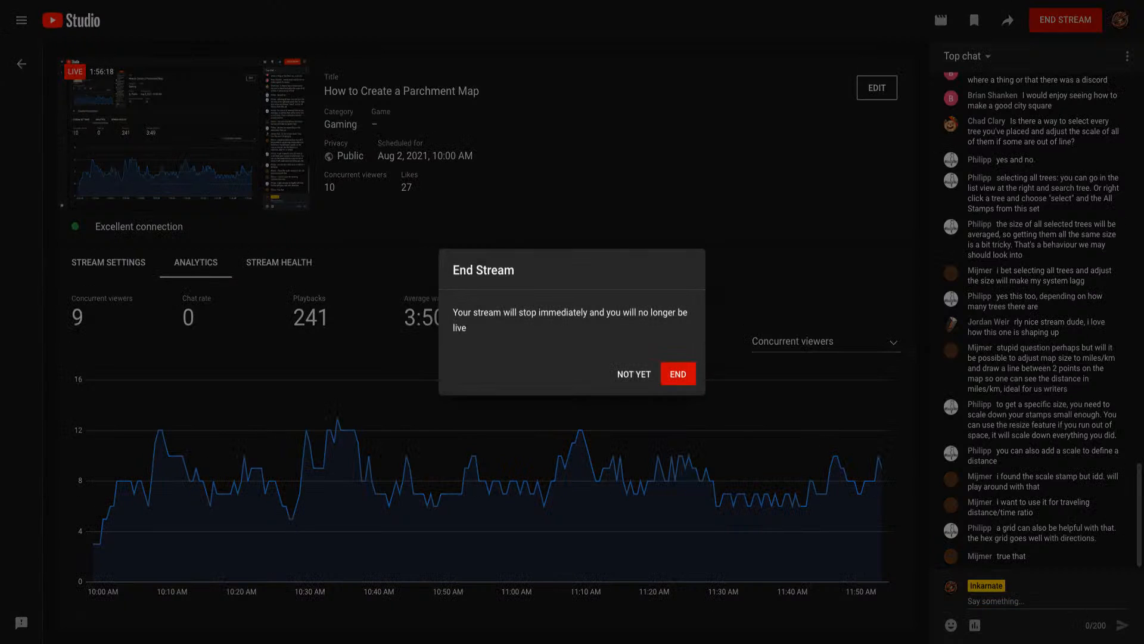